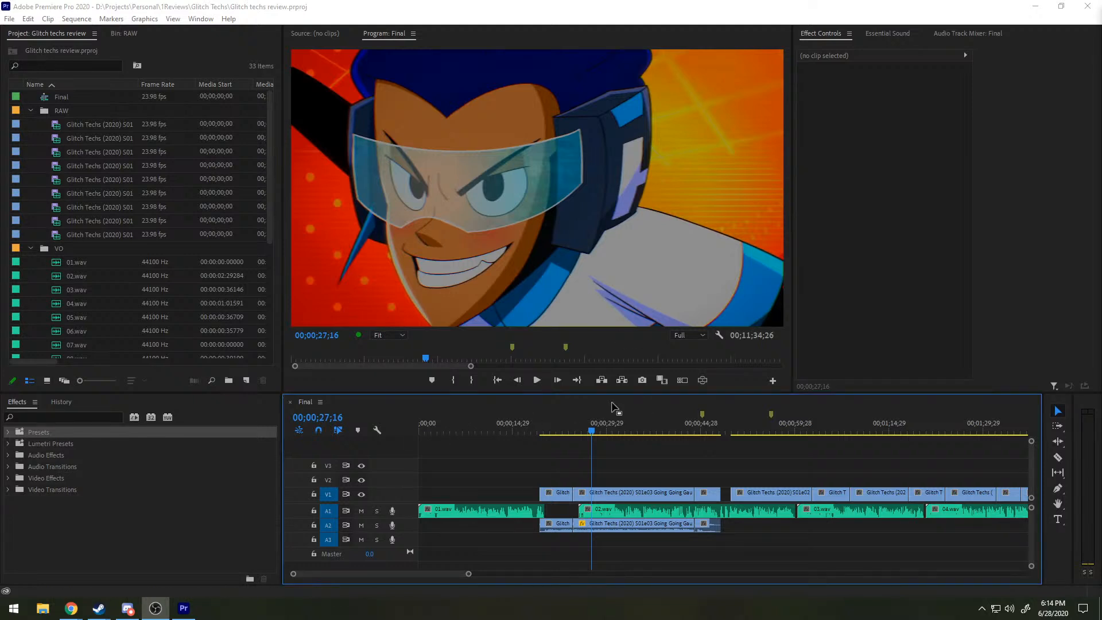
# Step: Look over the whole Final sequence and scrub through the edited opening footage up to about 00;01;37
pyautogui.moveTo(451, 425)
pyautogui.mouseDown()
pyautogui.moveTo(435, 425)
pyautogui.moveTo(462, 424)
pyautogui.mouseUp()
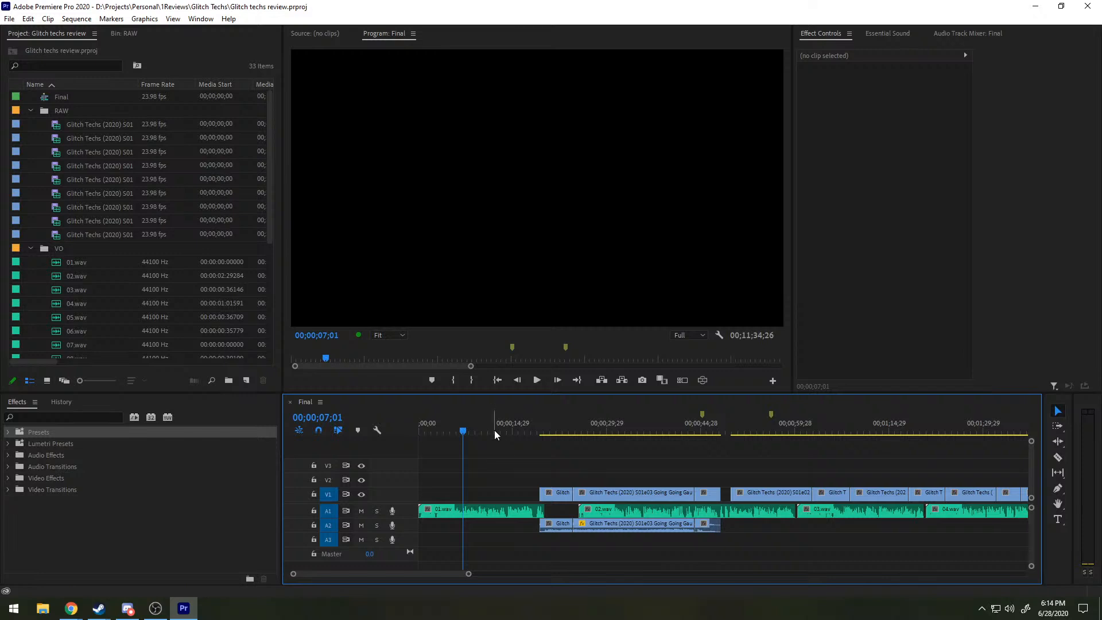
pyautogui.scroll(-6, 495, 429)
pyautogui.scroll(6, 494, 429)
pyautogui.scroll(-10, 614, 451)
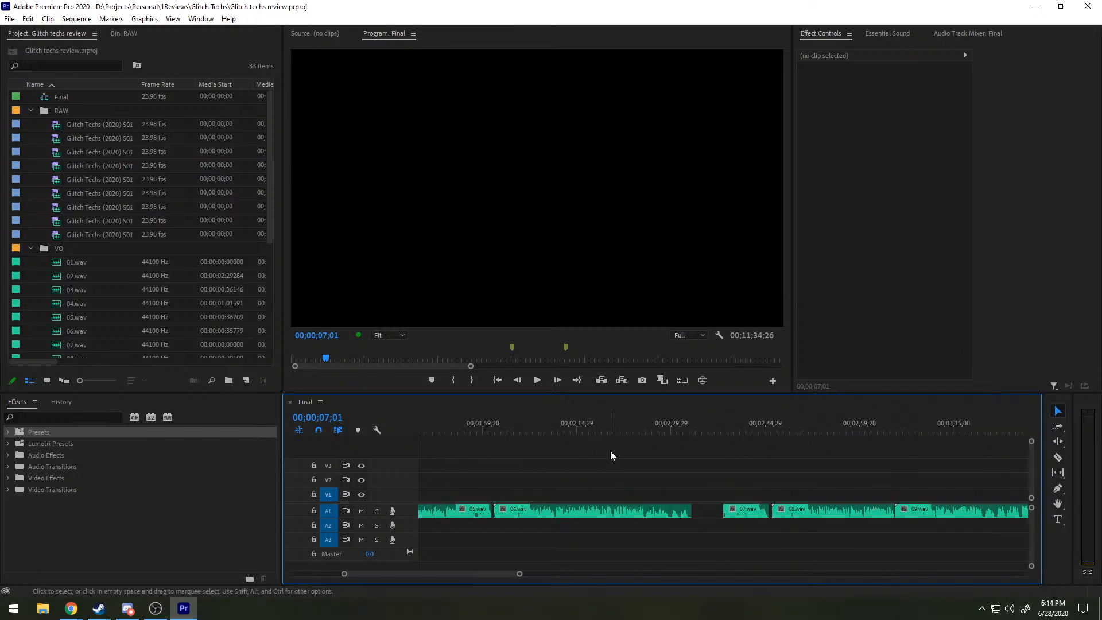
pyautogui.scroll(-8, 610, 450)
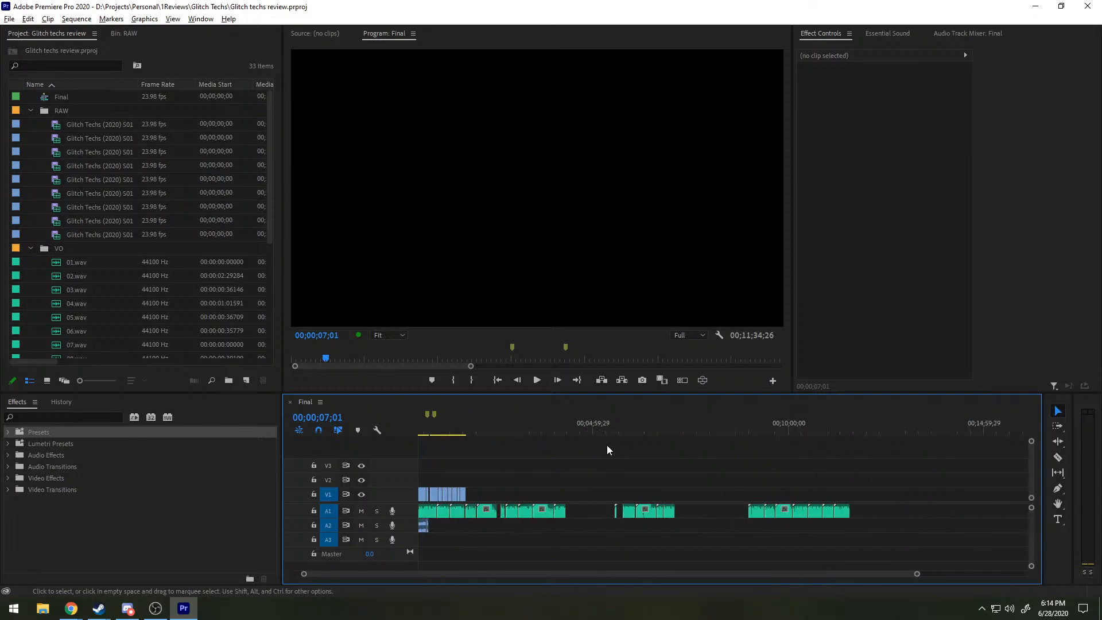
pyautogui.scroll(3, 607, 445)
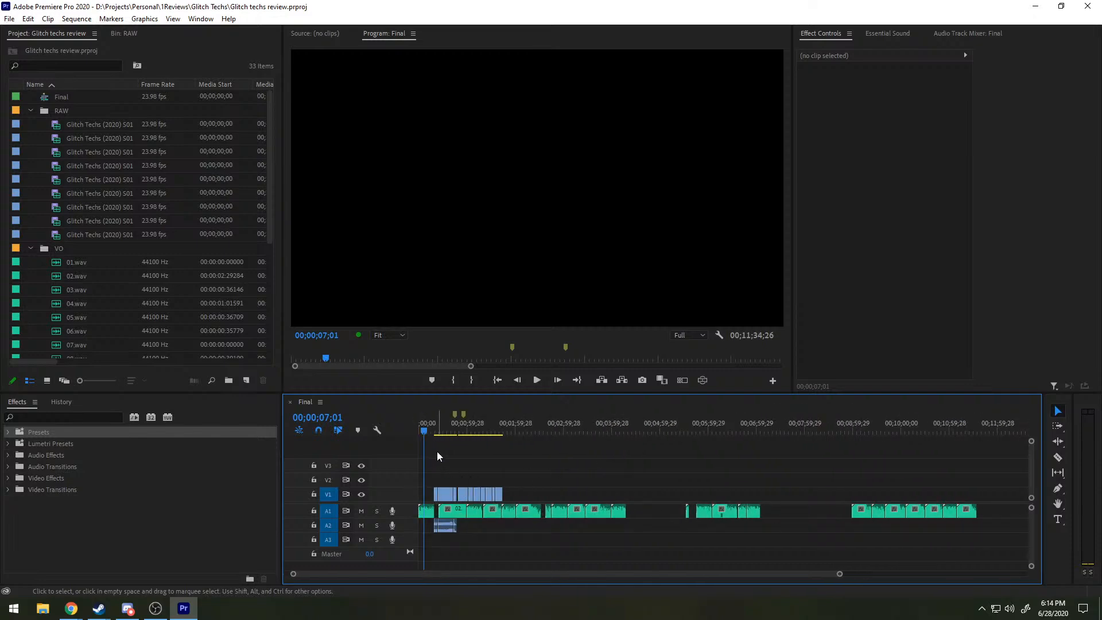
pyautogui.moveTo(432, 430); pyautogui.dragTo(484, 430)
pyautogui.click(497, 429)
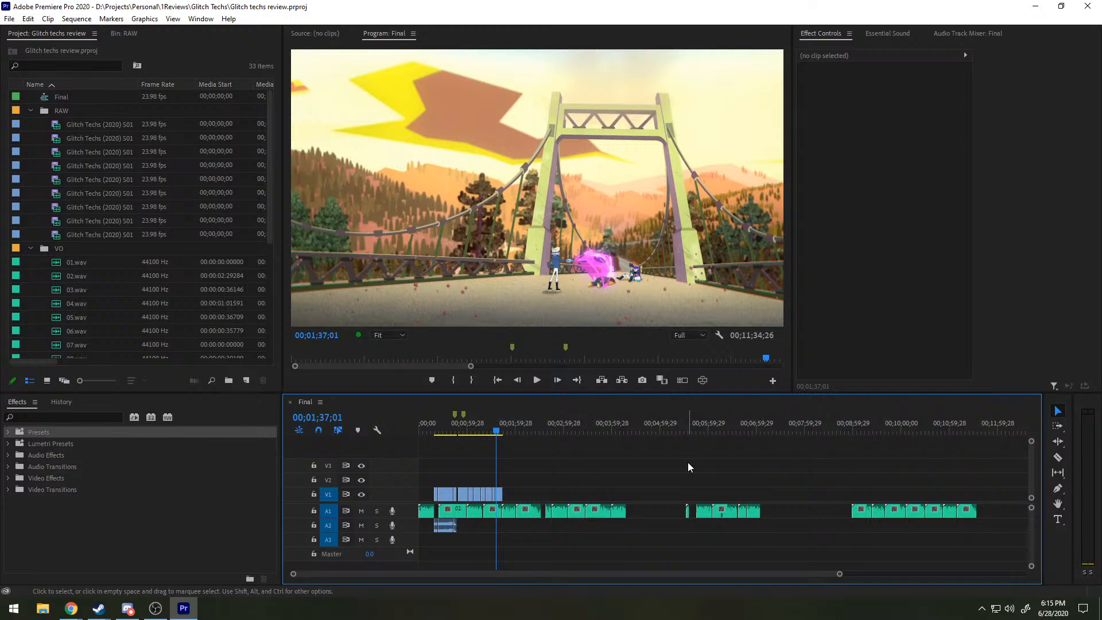
# Step: Play back the end of the edited footage and the uncovered start of voice-over 05.wav, from 00;01;37;01 to about 00;01;47
pyautogui.press('space')
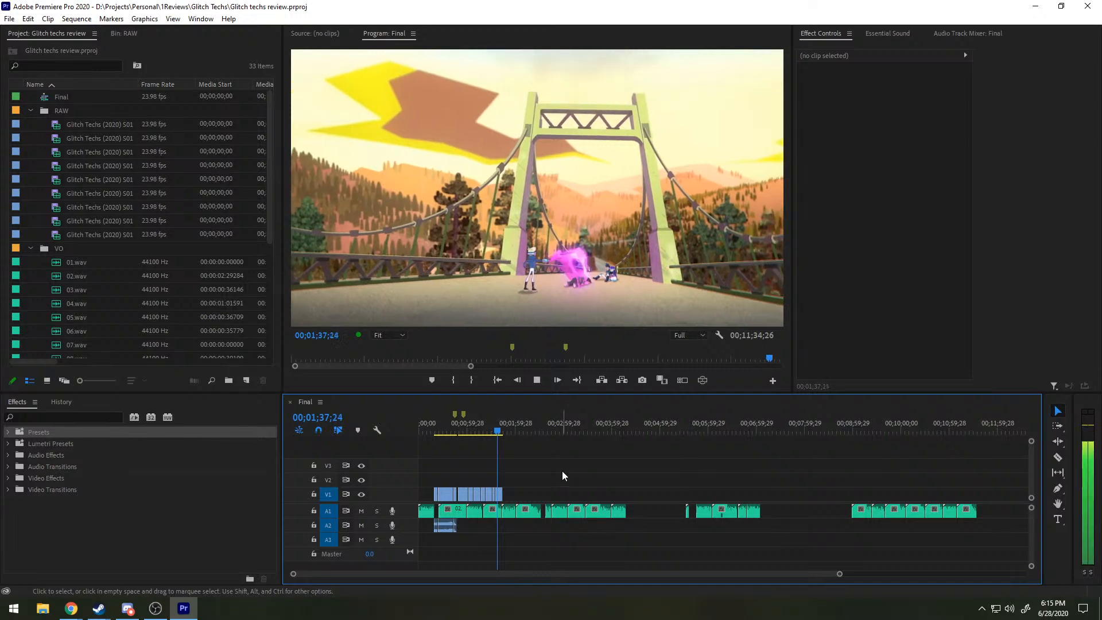
pyautogui.press('=')
pyautogui.press('space')
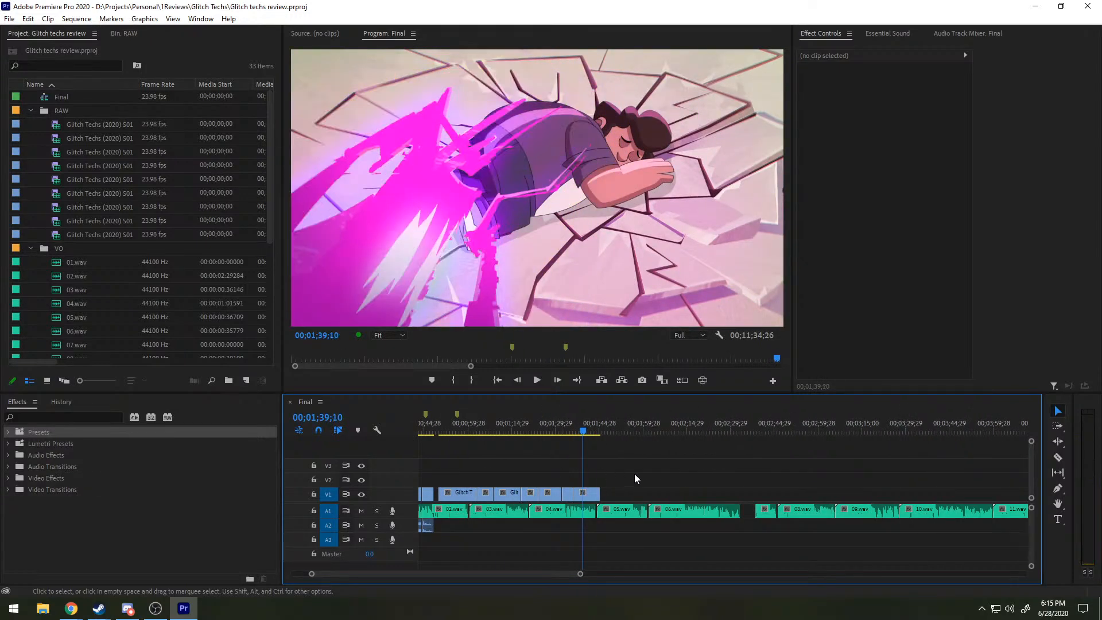
pyautogui.keyDown('alt'); pyautogui.scroll(2, 635, 473); pyautogui.keyUp('alt')
pyautogui.click(573, 427)
pyautogui.press('space')
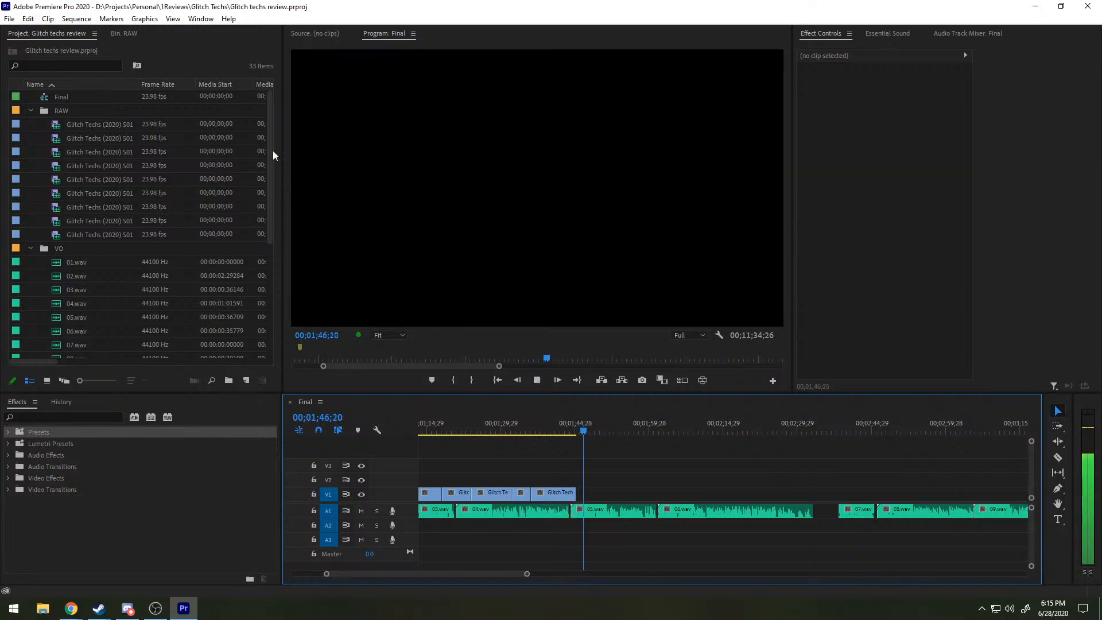
pyautogui.press('space')
pyautogui.moveTo(127, 35); pyautogui.dragTo(0, 46)
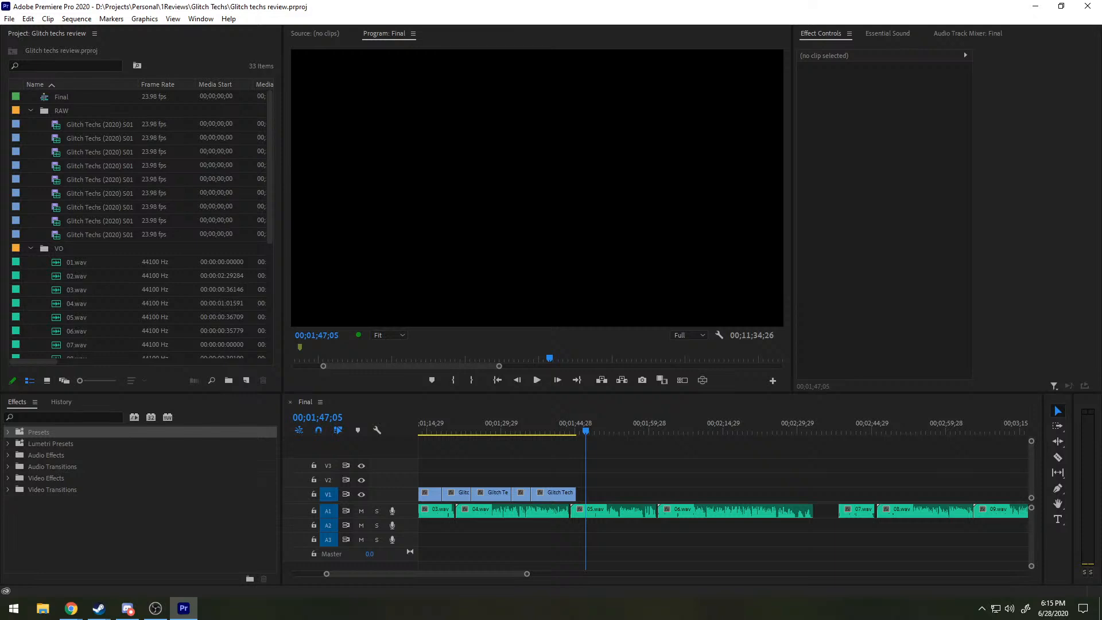
# Step: Open the last video clip on V1, from the Castle Crawl episode, as a source and mark an In point at about 00;01;34;18
pyautogui.doubleClick(568, 494)
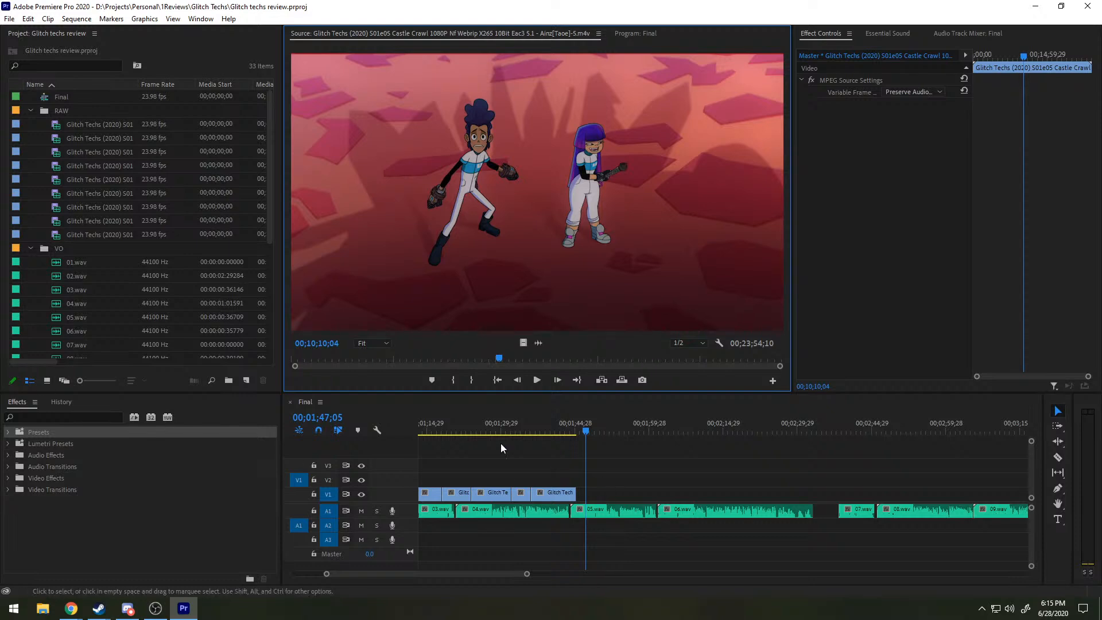
pyautogui.moveTo(499, 360); pyautogui.dragTo(325, 343)
pyautogui.press('space')
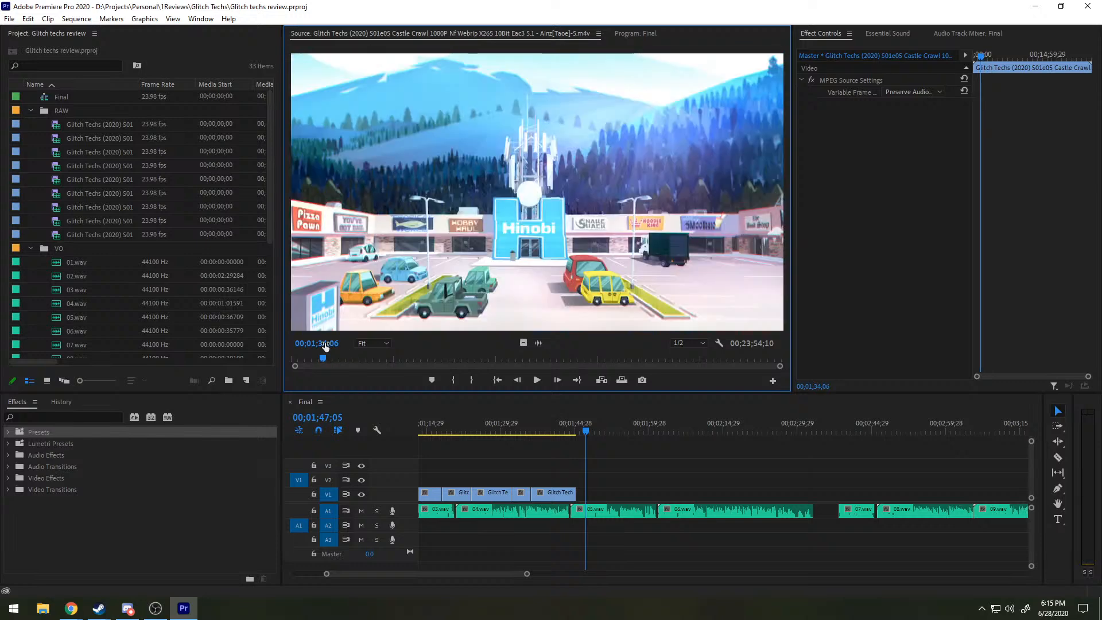
pyautogui.press('space')
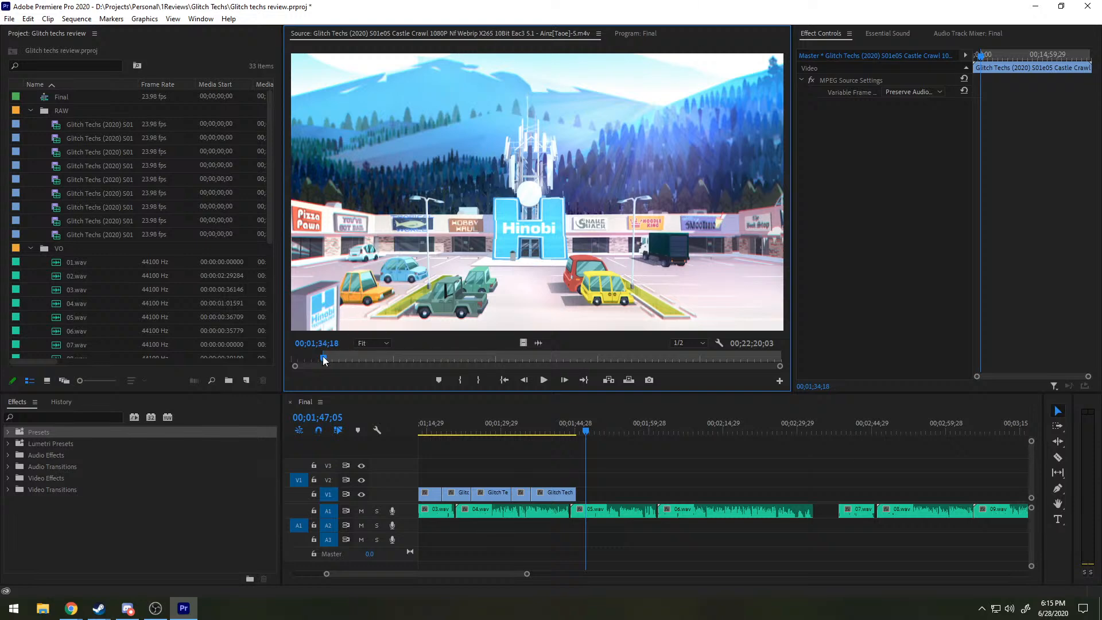
# Step: Review the van scene around 00;02;23 in the source clip and mark a new In point before it and an Out point at 00;02;37;00
pyautogui.moveTo(336, 353)
pyautogui.mouseDown()
pyautogui.moveTo(357, 353)
pyautogui.moveTo(341, 353)
pyautogui.mouseUp()
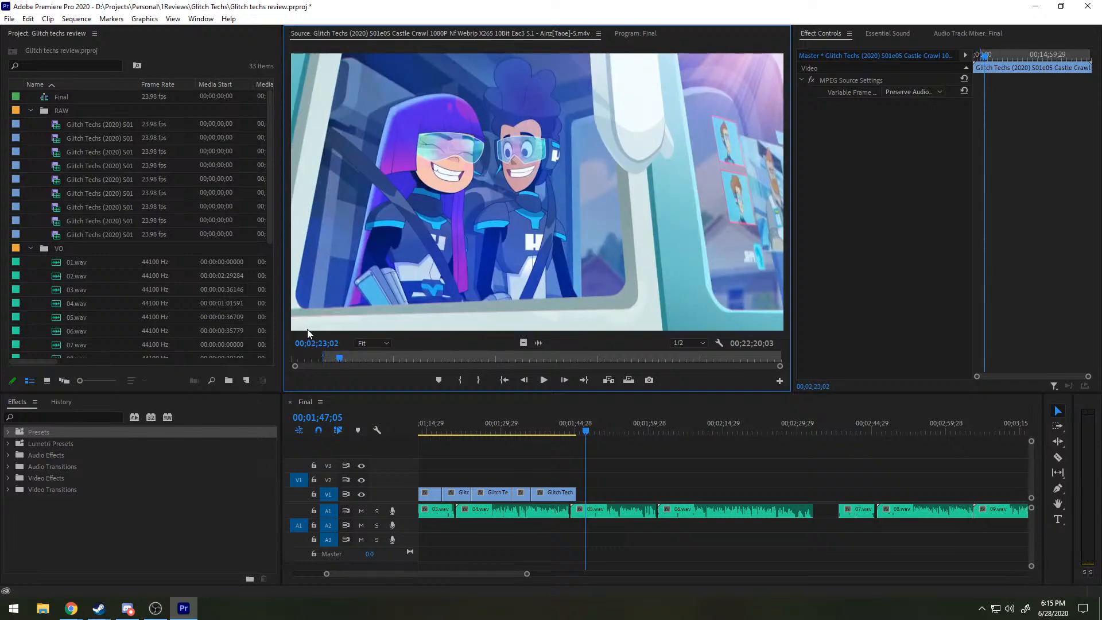
pyautogui.press('space')
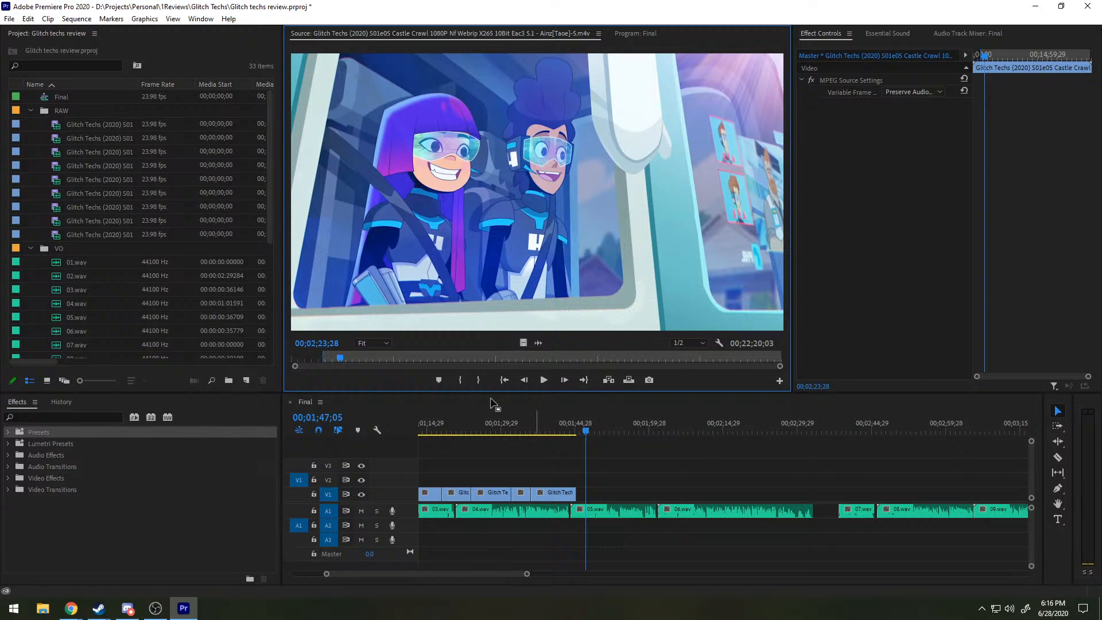
pyautogui.moveTo(340, 357); pyautogui.dragTo(339, 358)
pyautogui.press('space')
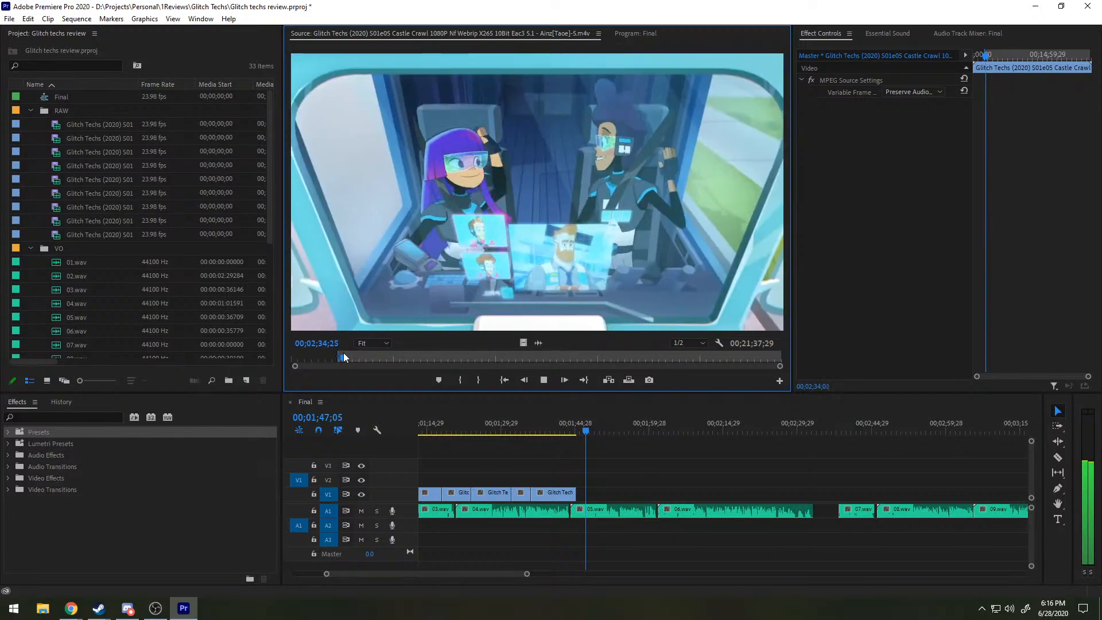
pyautogui.press('space')
pyautogui.press('o')
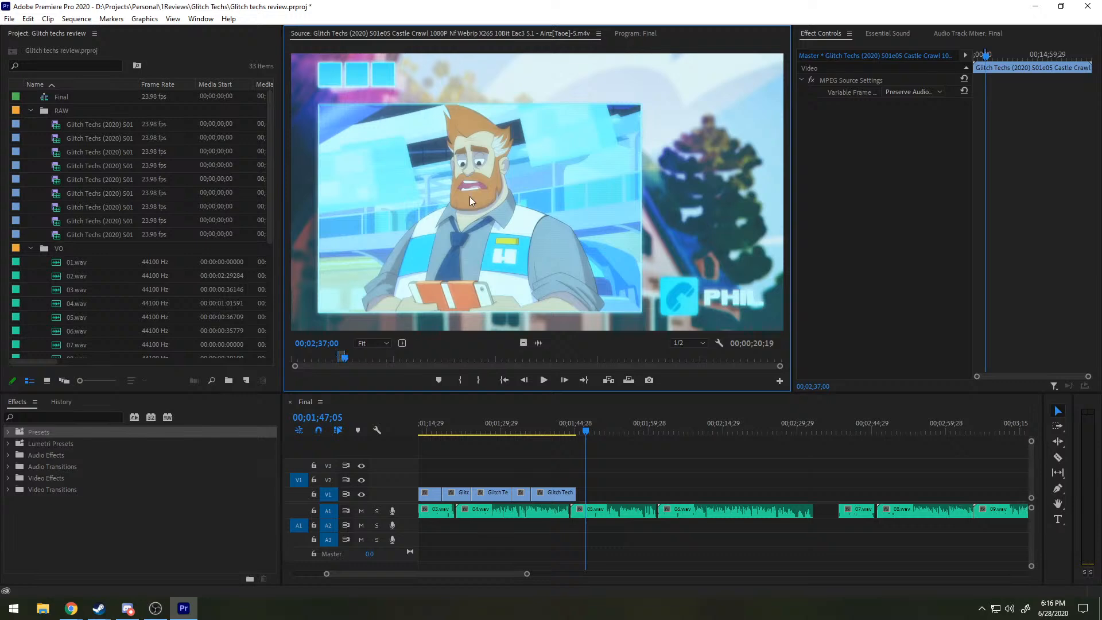
# Step: Move the source Out point to 00;02;26;13 and place only the video of the marked section on V1 after the last clip
pyautogui.moveTo(469, 196); pyautogui.dragTo(401, 357)
pyautogui.moveTo(344, 356); pyautogui.dragTo(339, 358)
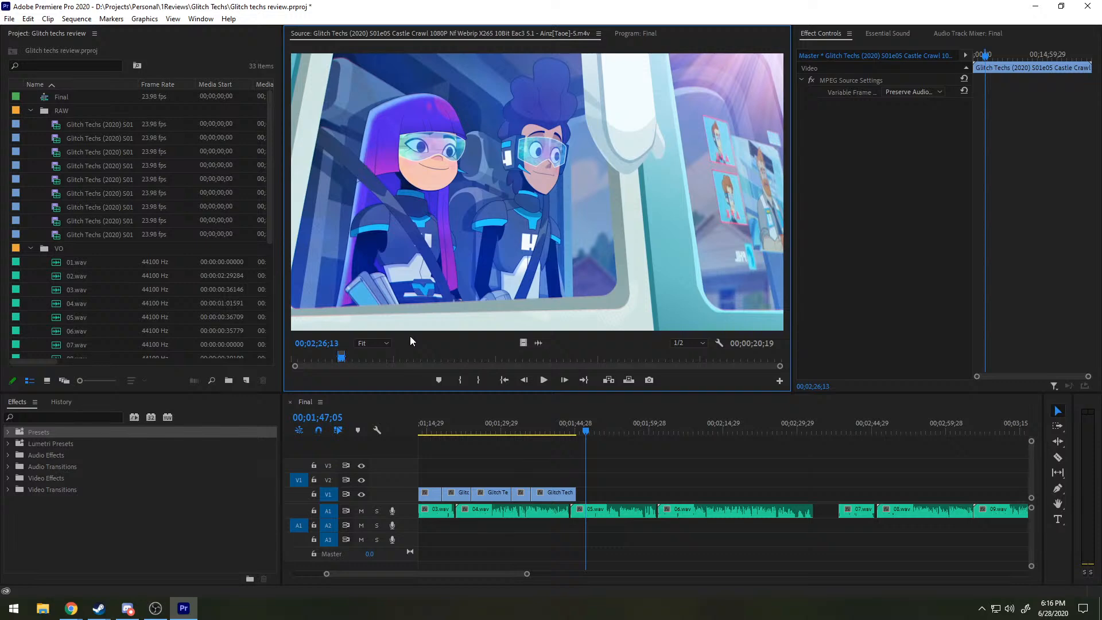
pyautogui.press('o')
pyautogui.moveTo(522, 340); pyautogui.dragTo(586, 496)
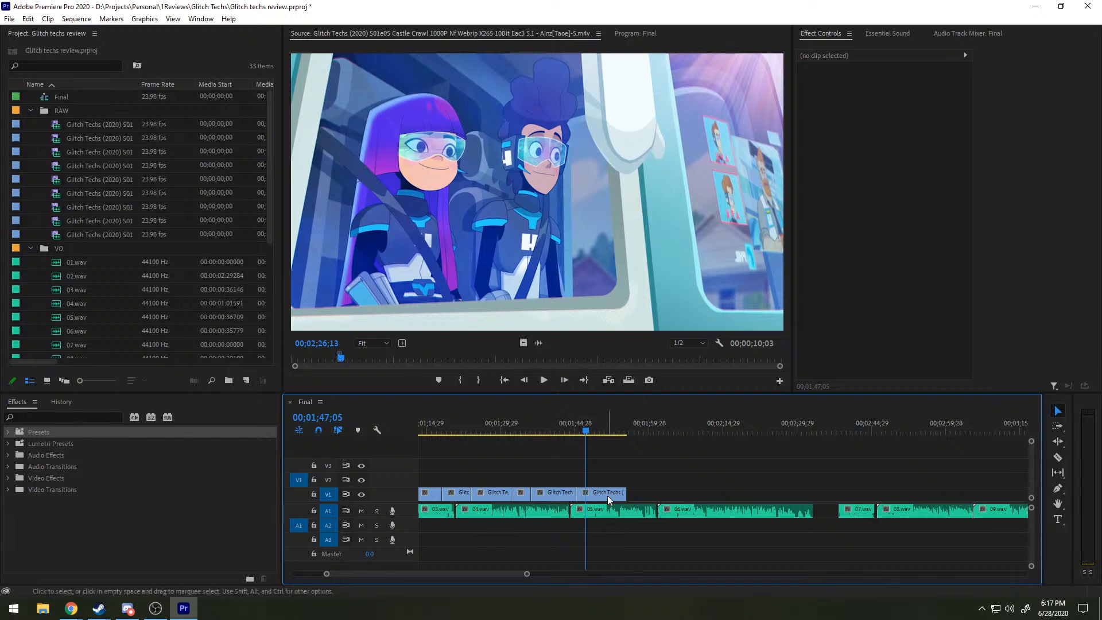
# Step: Preview the new van clip against the voice-over, trim off part of its start without leaving a gap, and replay the join
pyautogui.click(549, 427)
pyautogui.press('space')
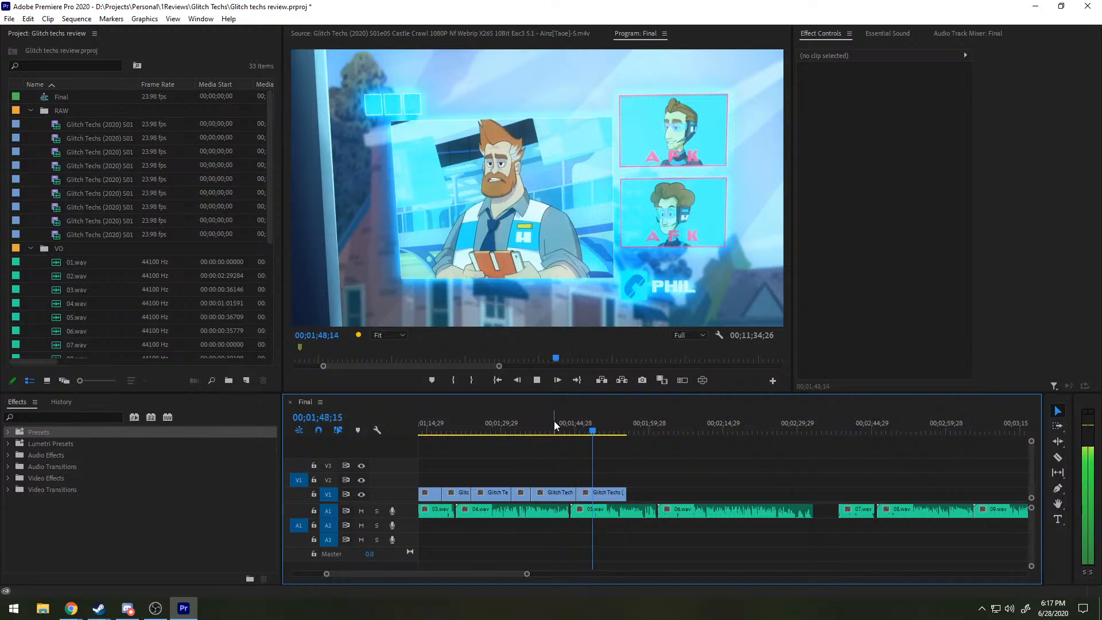
pyautogui.press('space')
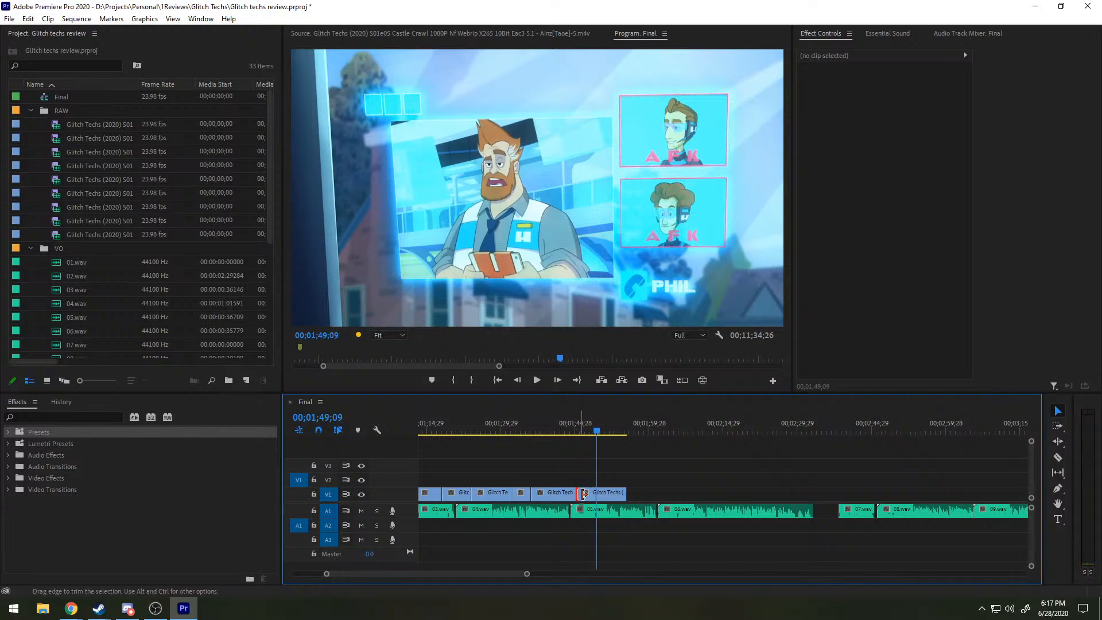
pyautogui.moveTo(616, 494); pyautogui.dragTo(607, 500)
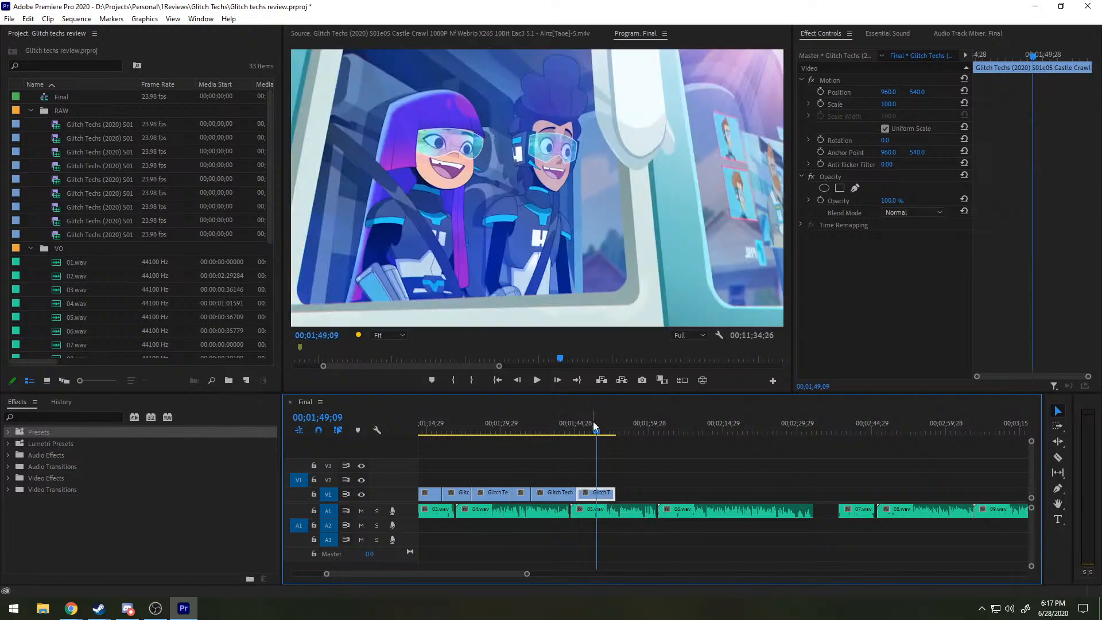
pyautogui.click(566, 422)
pyautogui.press('space')
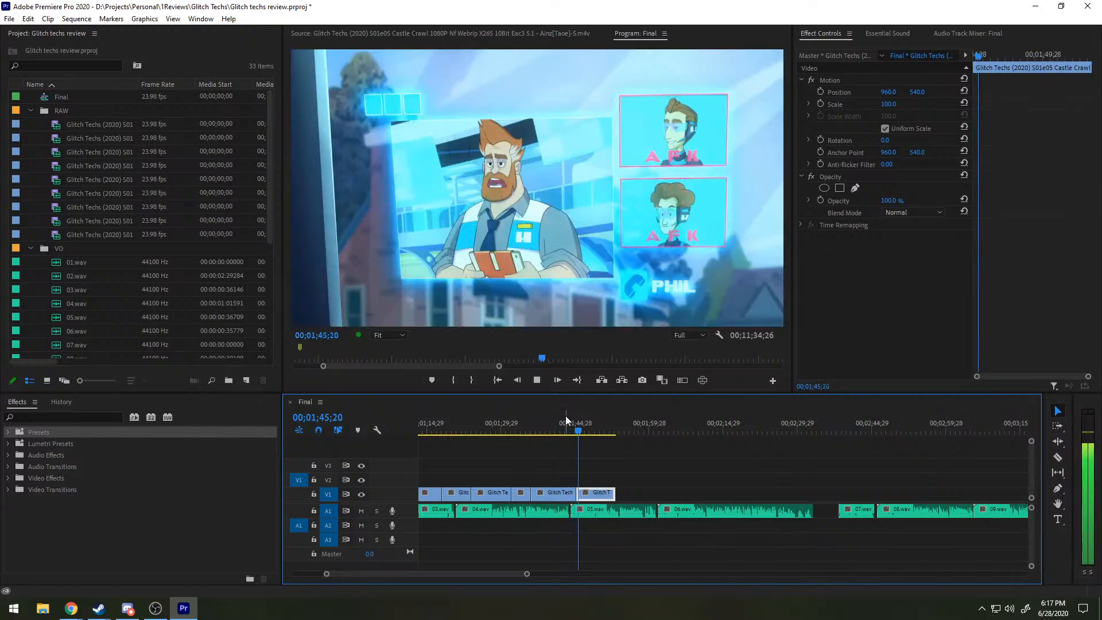
pyautogui.press('space')
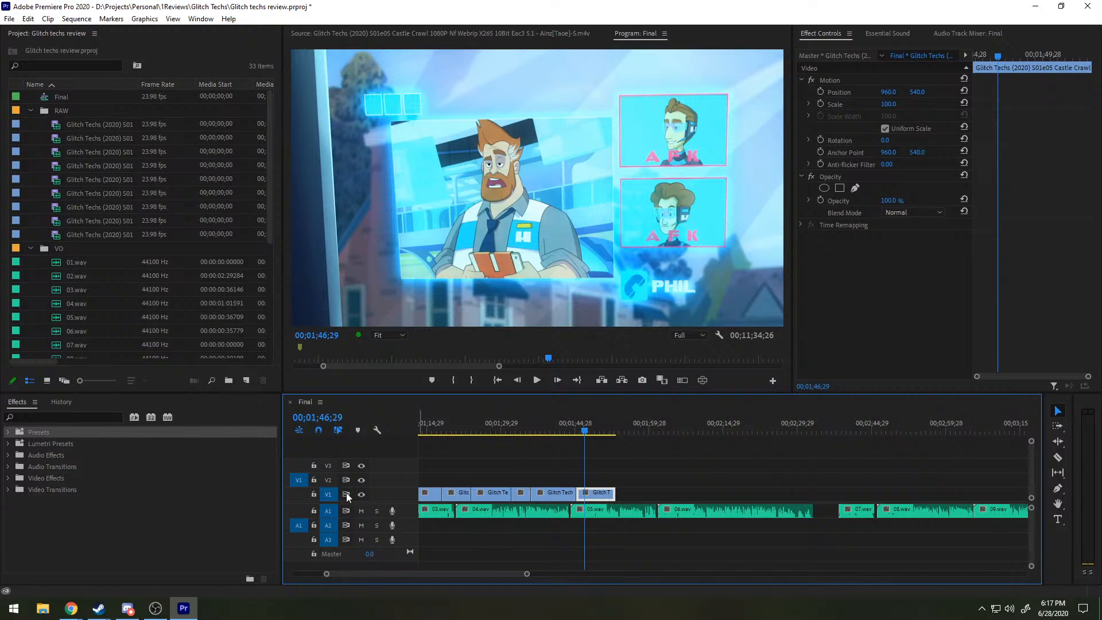
# Step: Narrow the Project and Effects area to give the Program monitor and timeline more width, and deselect the clip
pyautogui.click(260, 460)
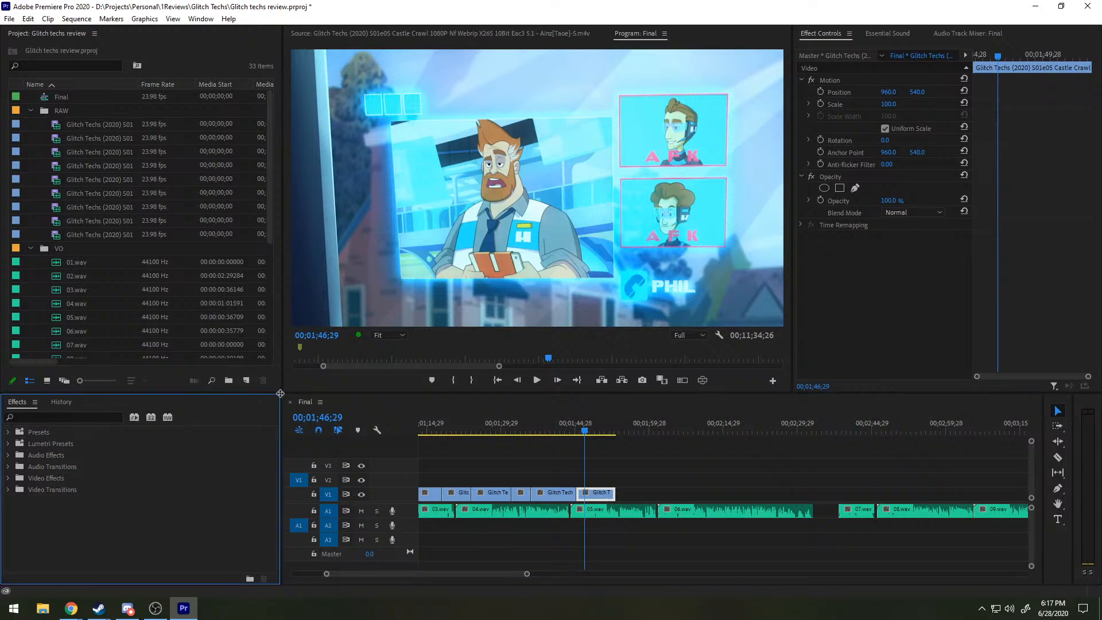
pyautogui.moveTo(282, 394); pyautogui.dragTo(256, 393)
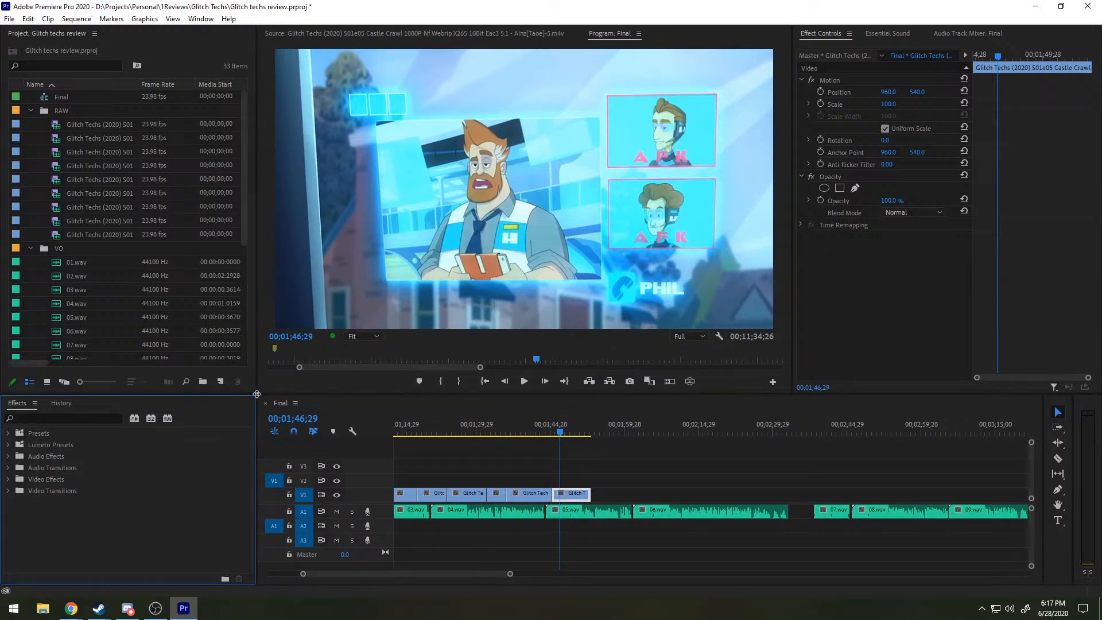
pyautogui.click(646, 473)
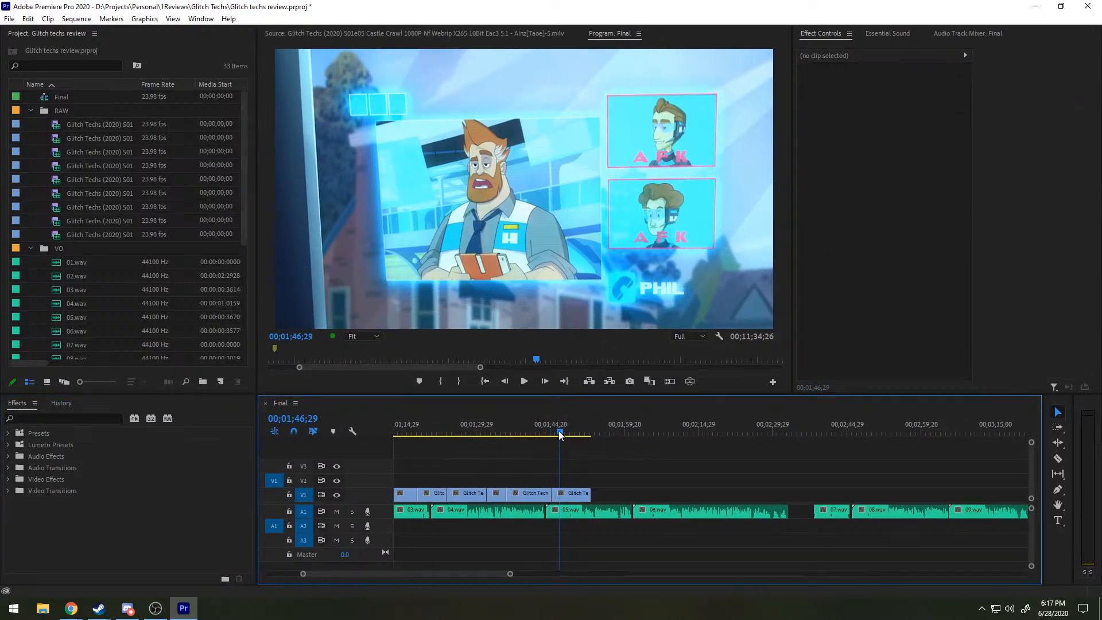
# Step: Lengthen the new van clip on V1 back to about its original duration
pyautogui.moveTo(560, 430)
pyautogui.mouseDown()
pyautogui.moveTo(591, 432)
pyautogui.moveTo(559, 430)
pyautogui.moveTo(567, 436)
pyautogui.mouseUp()
pyautogui.click(559, 495)
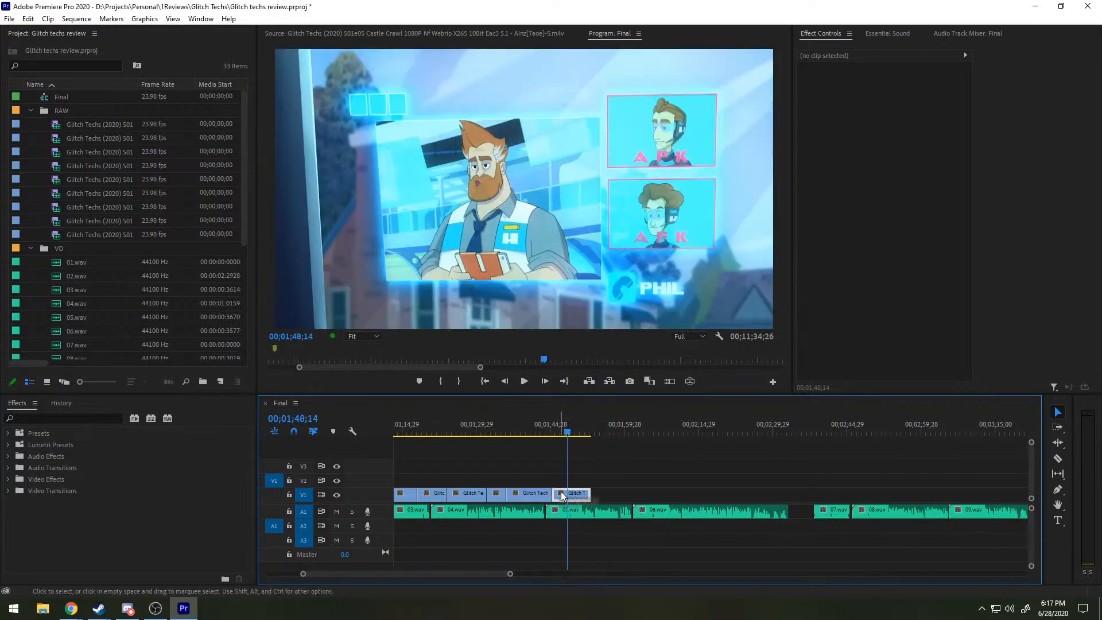
pyautogui.moveTo(559, 495)
pyautogui.mouseDown()
pyautogui.moveTo(576, 500)
pyautogui.moveTo(568, 503)
pyautogui.mouseUp()
pyautogui.moveTo(578, 492); pyautogui.dragTo(604, 488)
# Step: Play back the lengthened van clip against the voice-over and delete it from V1
pyautogui.press('space')
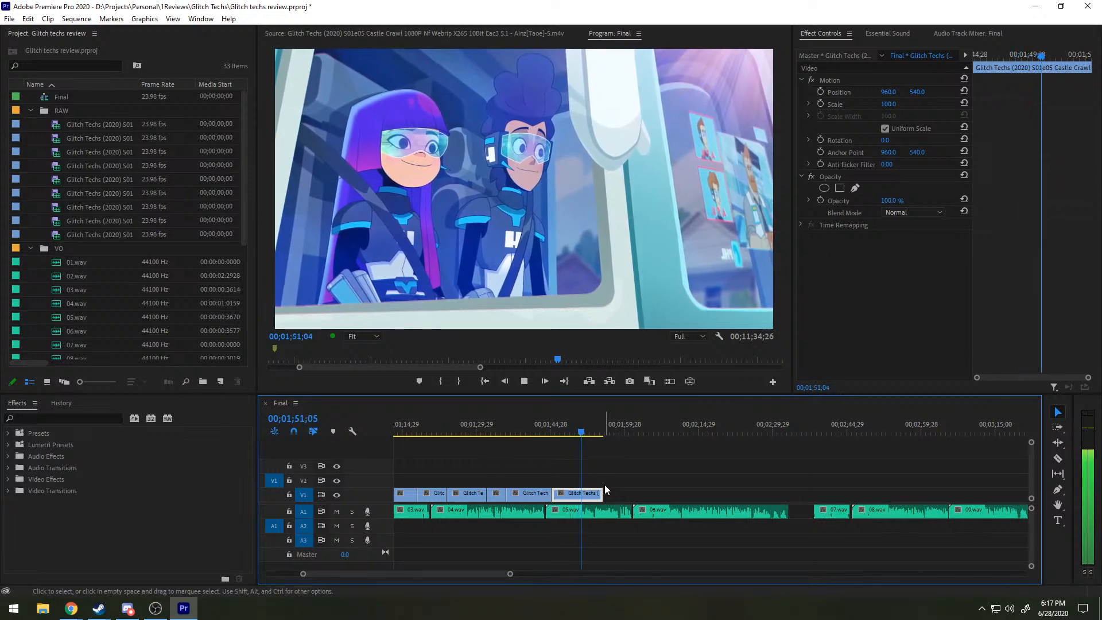
pyautogui.press('space')
pyautogui.moveTo(581, 435); pyautogui.dragTo(532, 430)
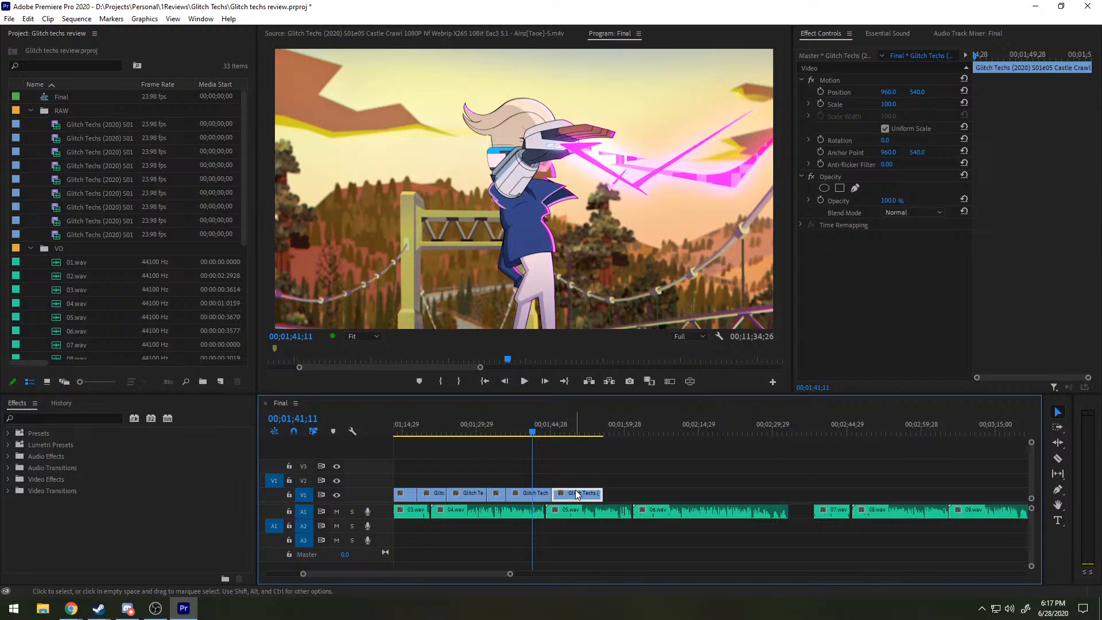
pyautogui.press('Delete')
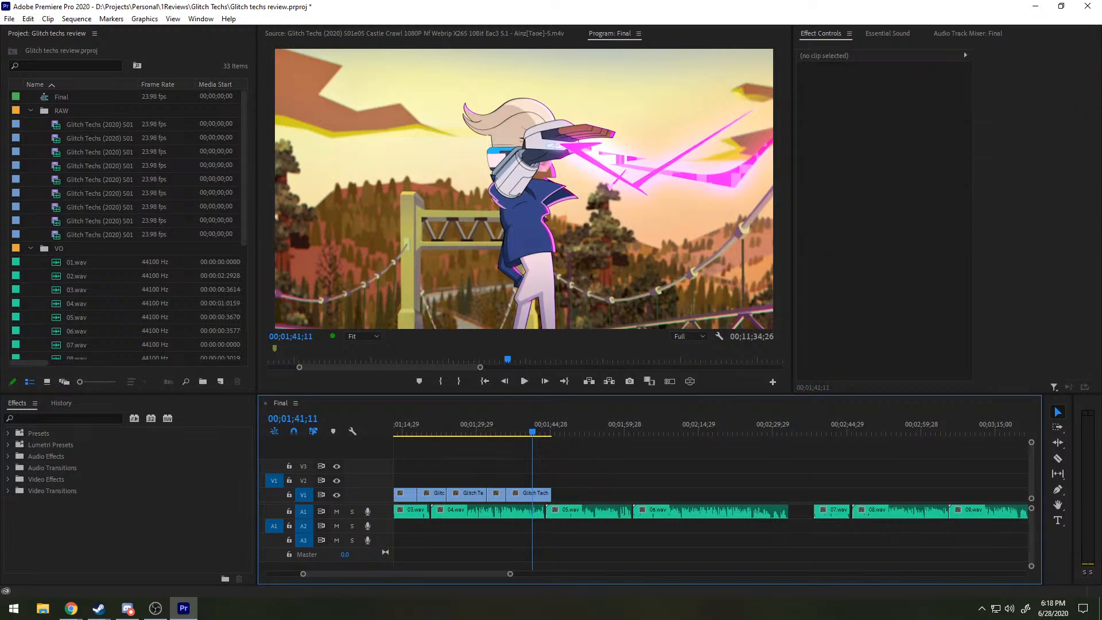
# Step: Scrub the Castle Crawl source clip to 00;08;49;09 to look for other footage
pyautogui.hotkey('shift', '2')
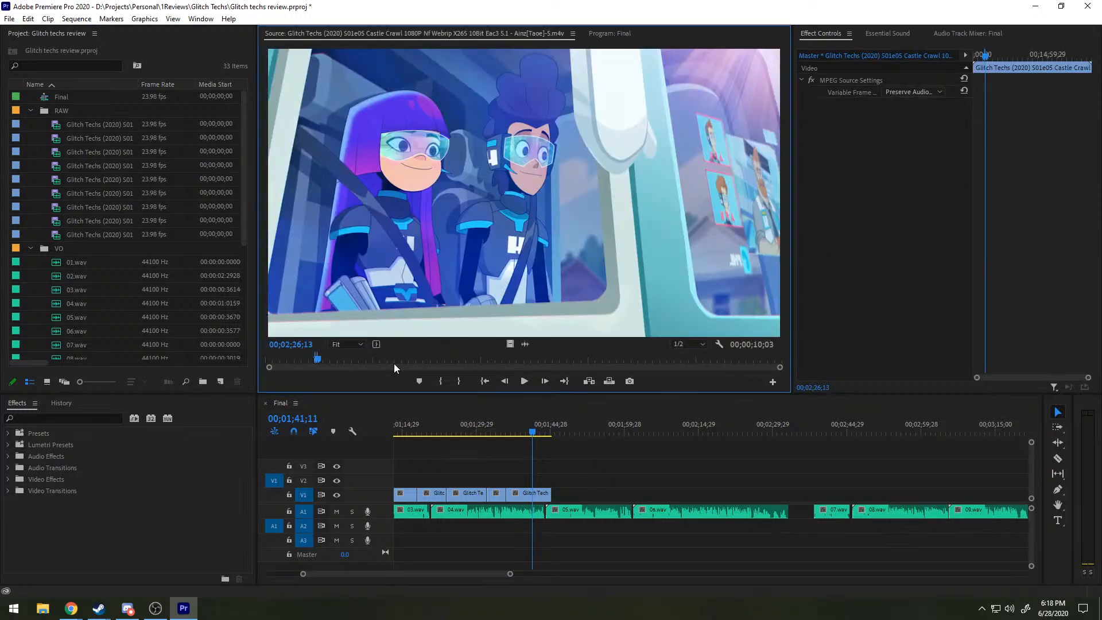
pyautogui.moveTo(393, 363); pyautogui.dragTo(456, 363)
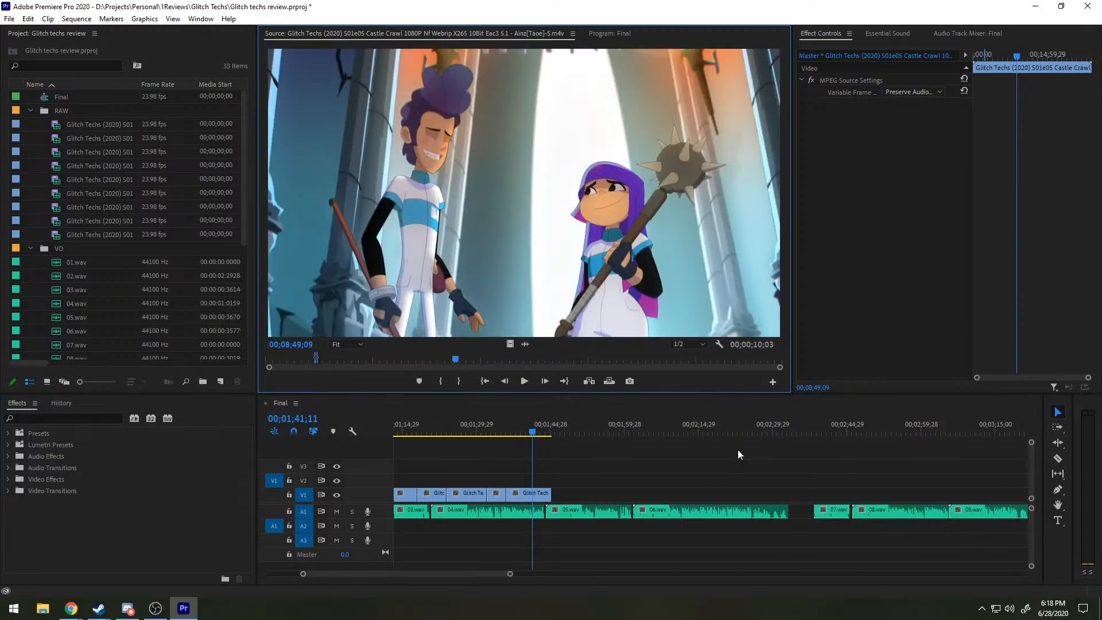
# Step: Listen to the 12.wav and 13.wav voice-over clips from 00;05;51;29, stopping in the last part of 13.wav at 00;06;30;20
pyautogui.scroll(-8, 738, 449)
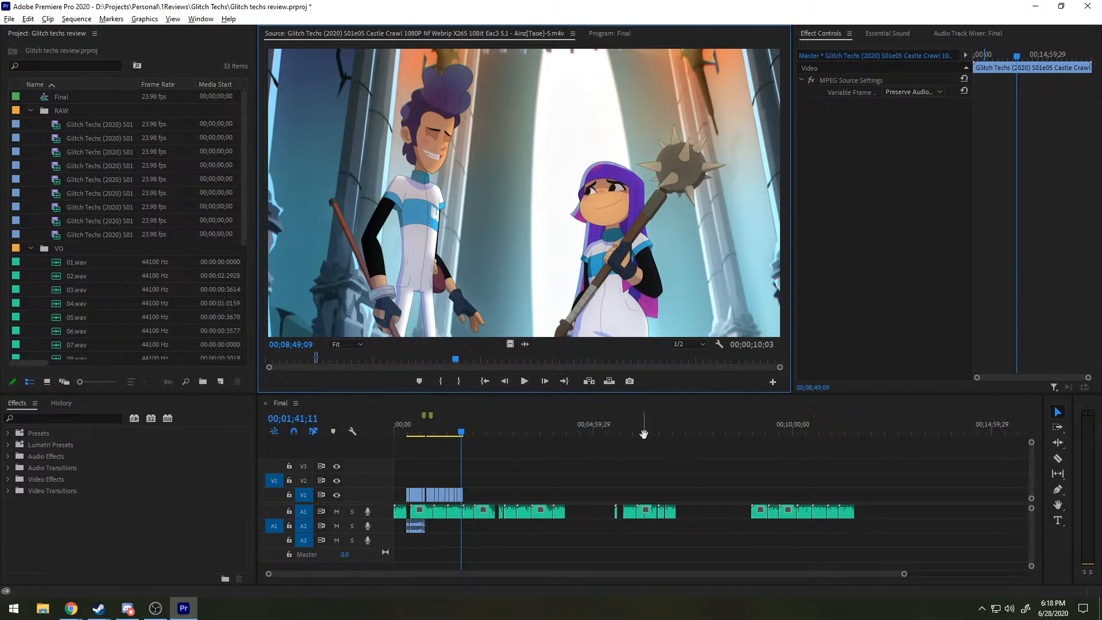
pyautogui.scroll(6, 649, 469)
pyautogui.click(553, 429)
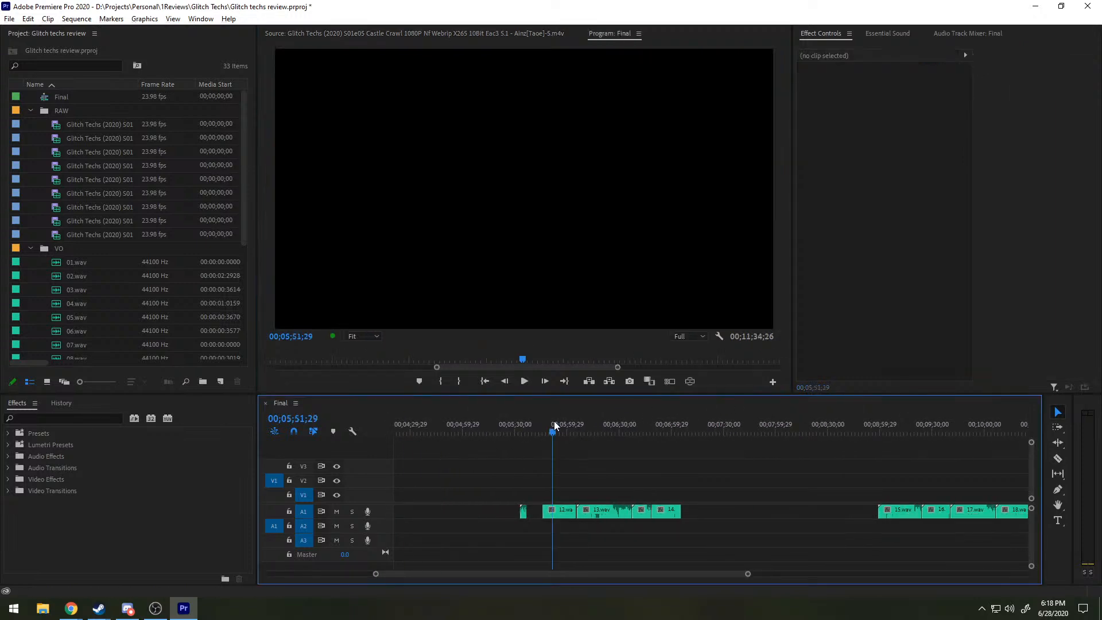
pyautogui.press('space')
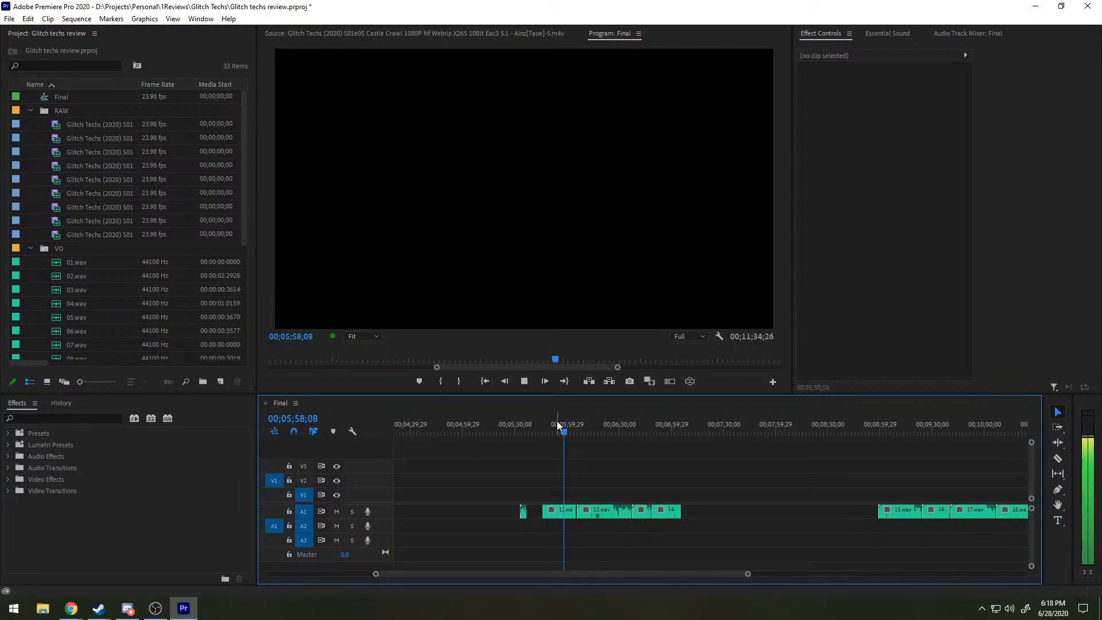
pyautogui.keyDown('alt'); pyautogui.scroll(2, 588, 503); pyautogui.keyUp('alt')
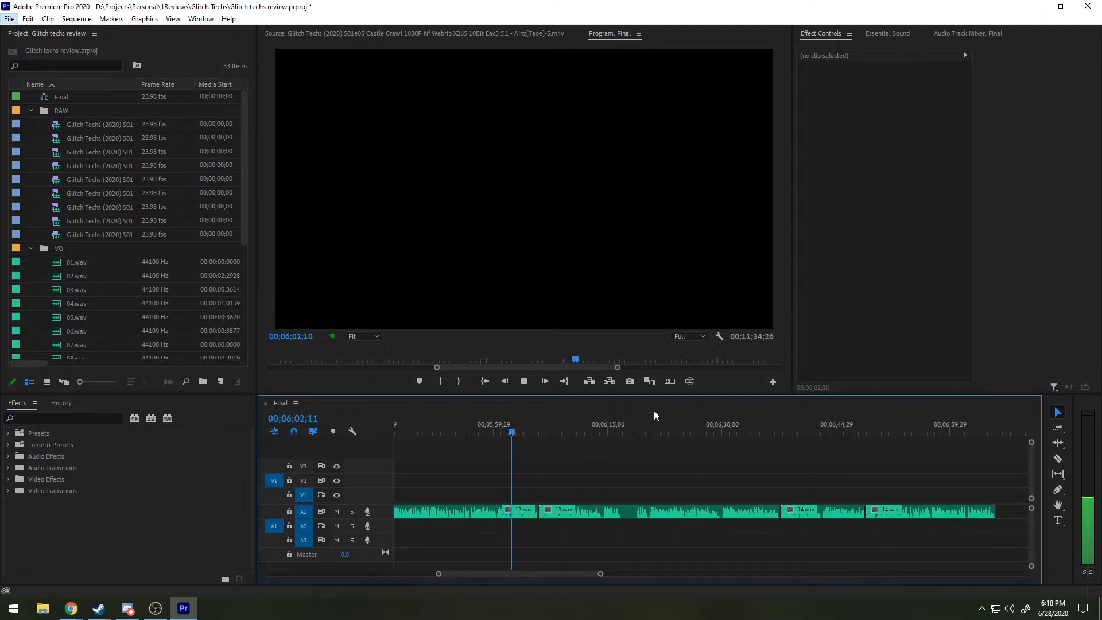
pyautogui.moveTo(660, 423)
pyautogui.mouseDown()
pyautogui.moveTo(715, 422)
pyautogui.moveTo(676, 431)
pyautogui.mouseUp()
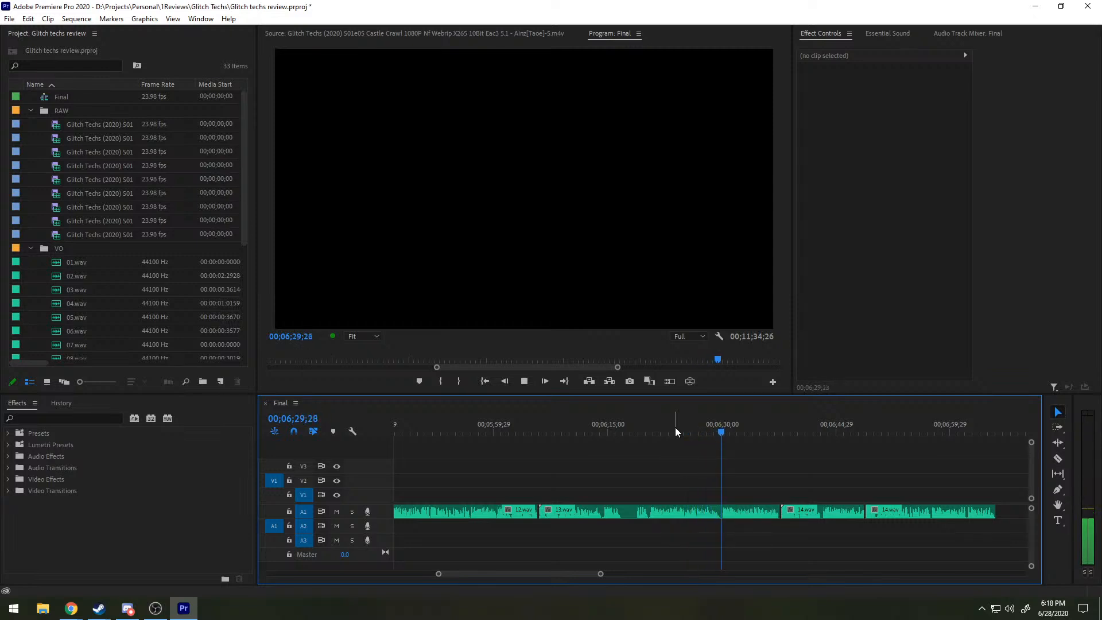
pyautogui.press('space')
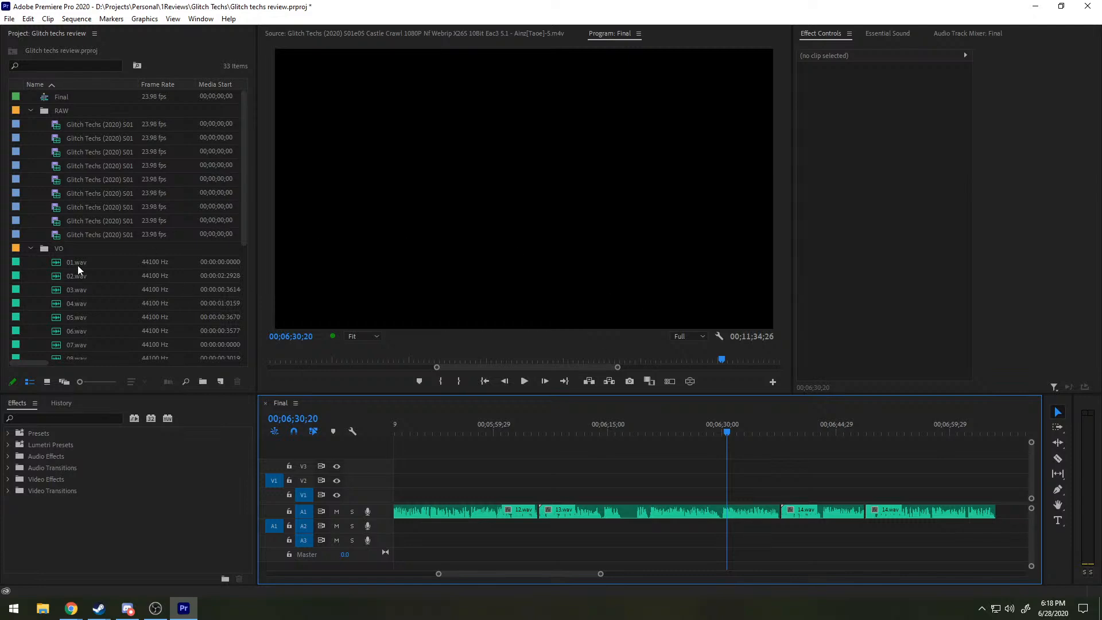
# Step: Play the Castle Crawl source clip from about 00;08;12 and mark an In point at about 00;08;27;07
pyautogui.click(429, 32)
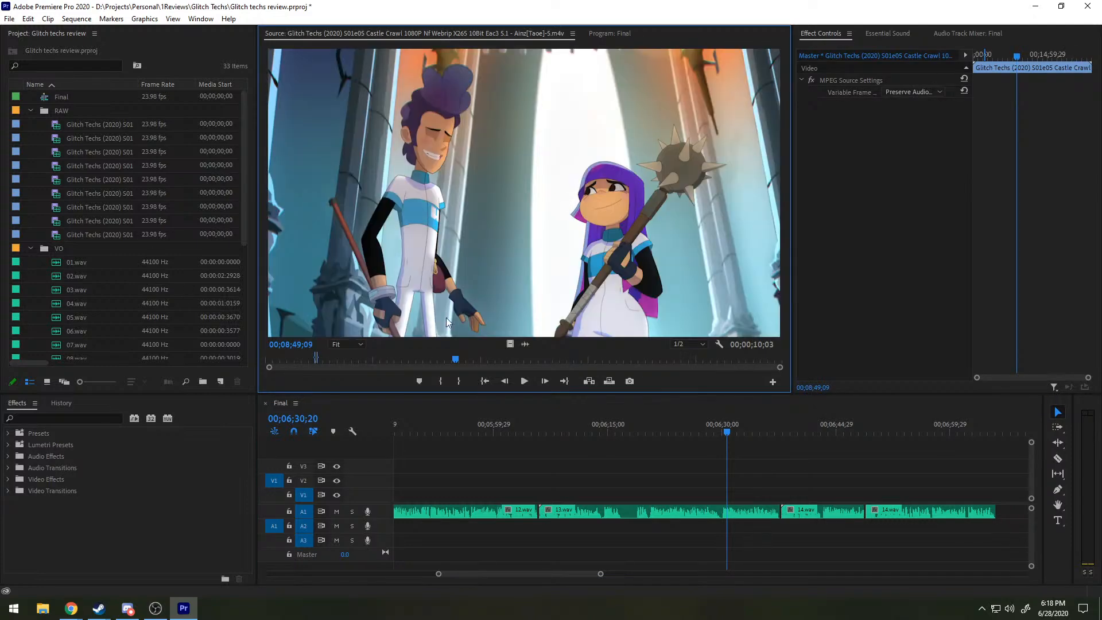
pyautogui.moveTo(439, 357); pyautogui.dragTo(436, 357)
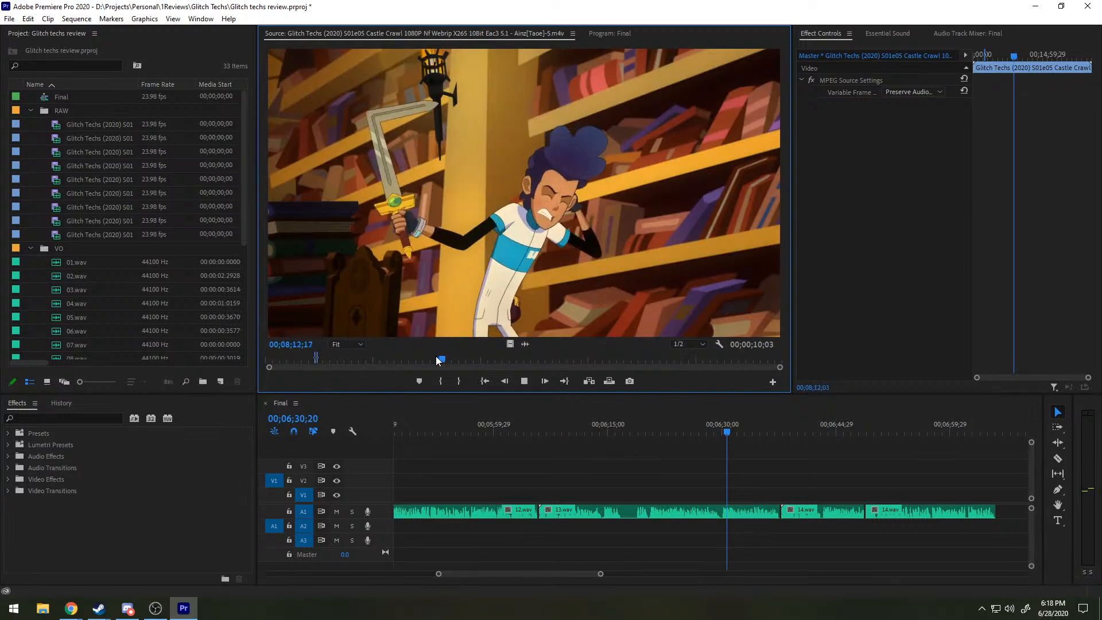
pyautogui.press('space')
pyautogui.press('space')
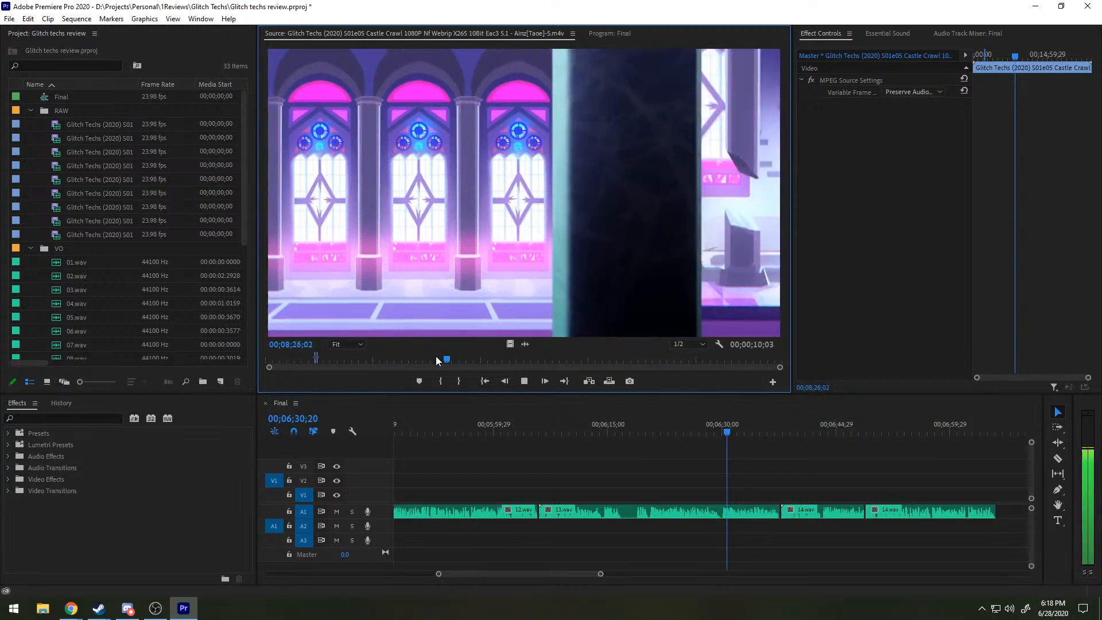
pyautogui.press('space')
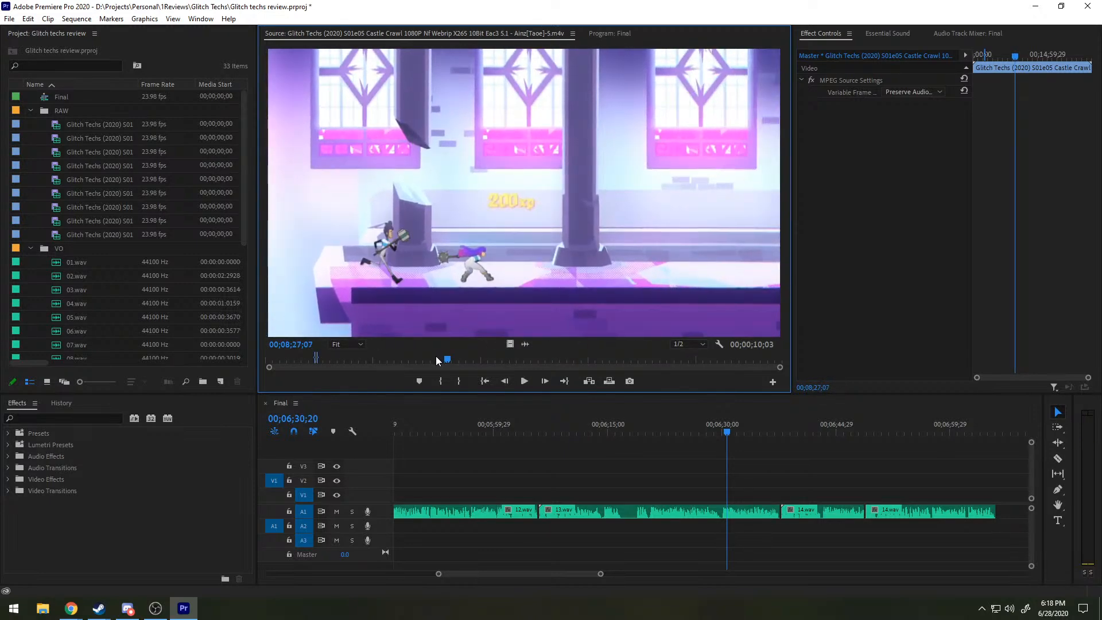
pyautogui.press('space')
pyautogui.press('space')
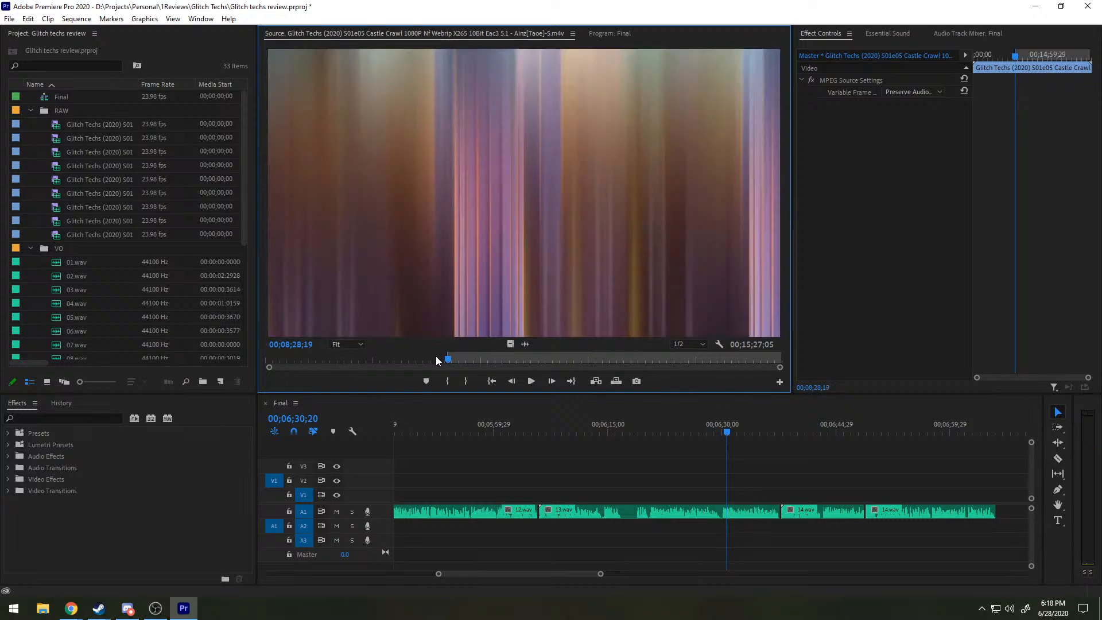
# Step: Fast-play further through Castle Crawl and mark the stairway scene from about 00;09;09;06 to 00;09;17;04 as the source range
pyautogui.press('l')
pyautogui.press('l')
pyautogui.press('l')
pyautogui.press('l')
pyautogui.press('l')
pyautogui.press('l')
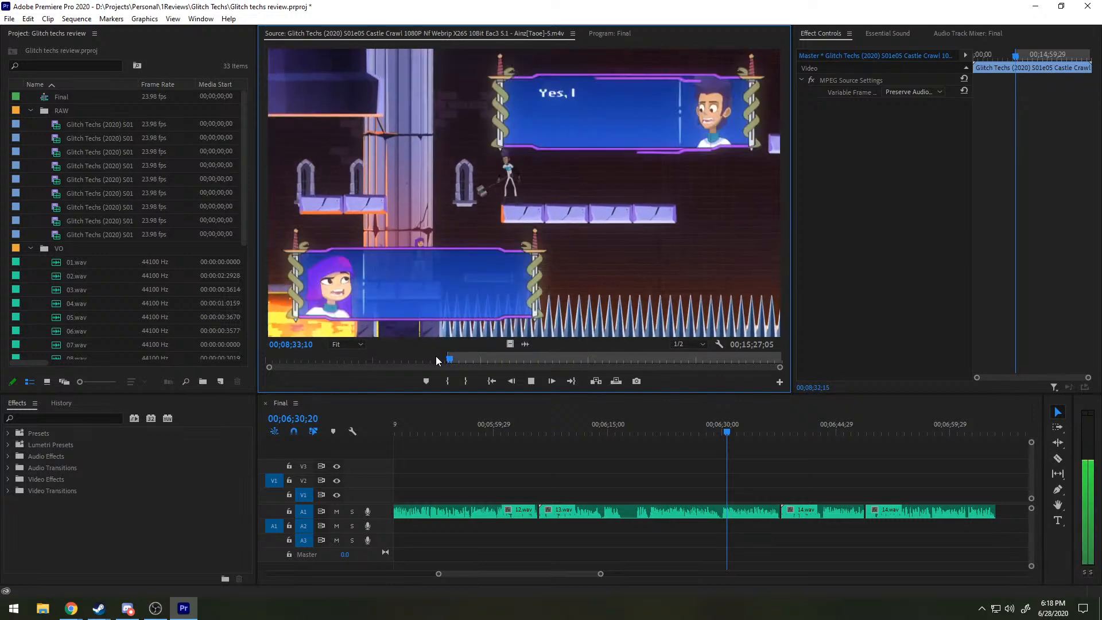
pyautogui.press('space')
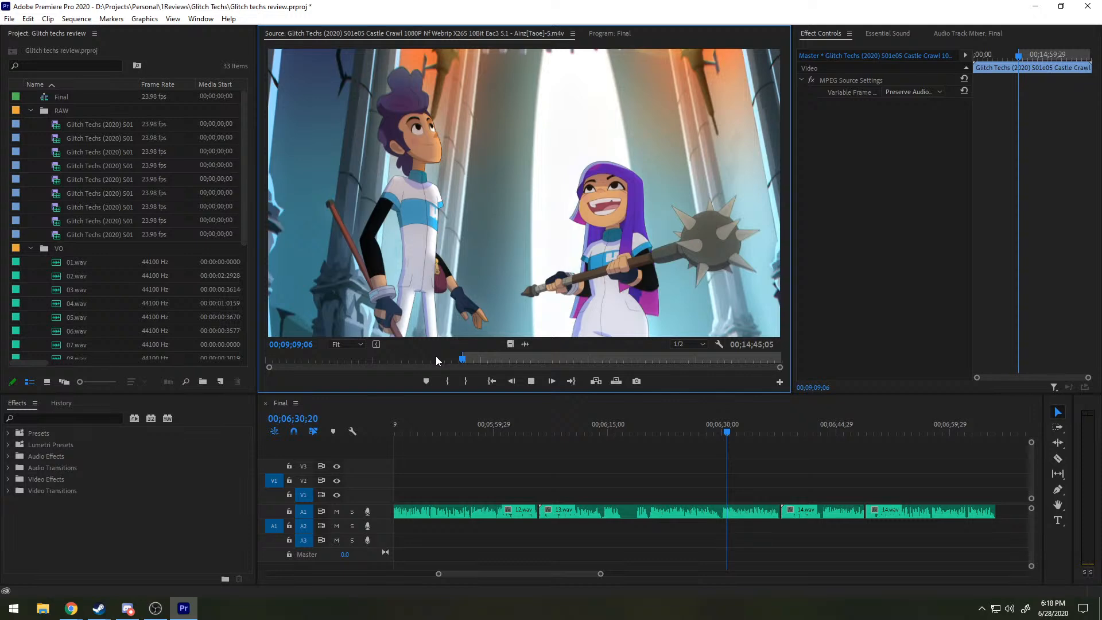
pyautogui.press('l')
pyautogui.press('l')
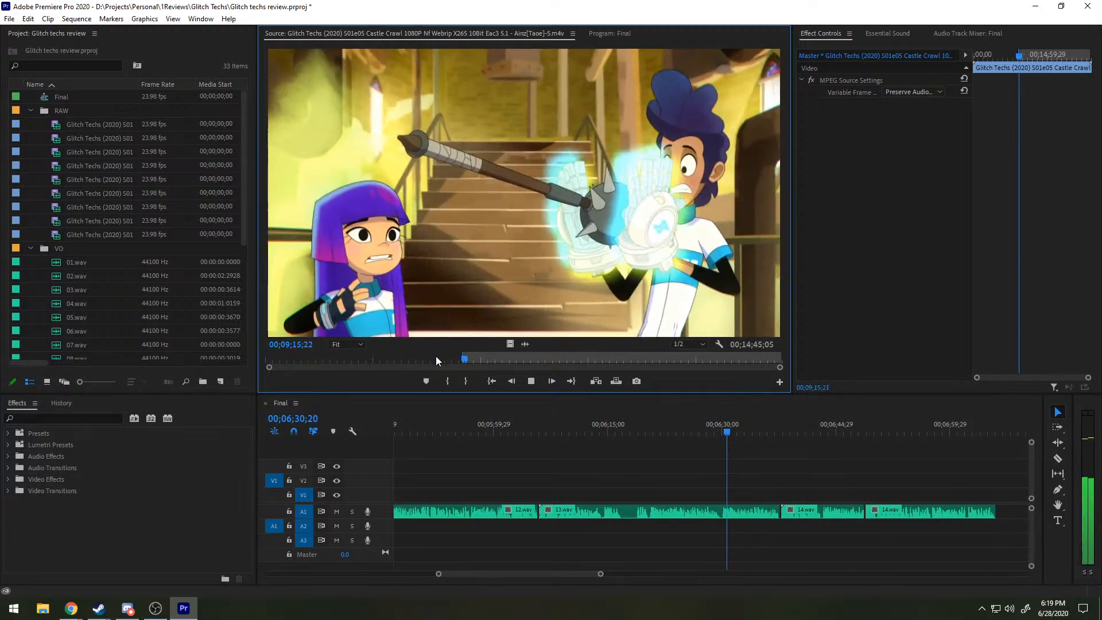
pyautogui.press('space')
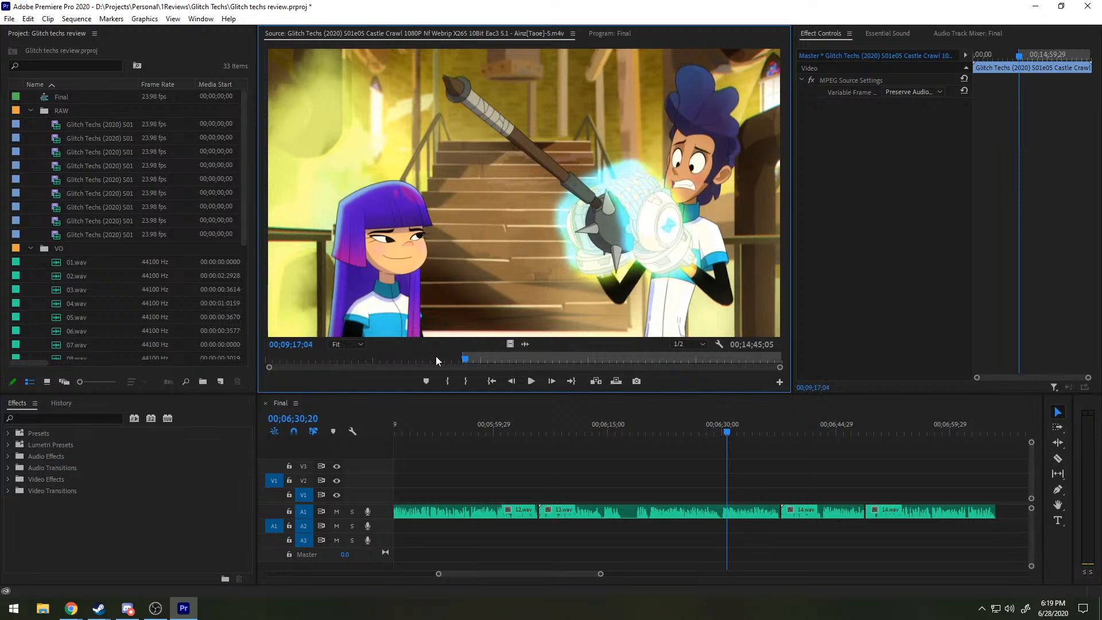
pyautogui.press('i')
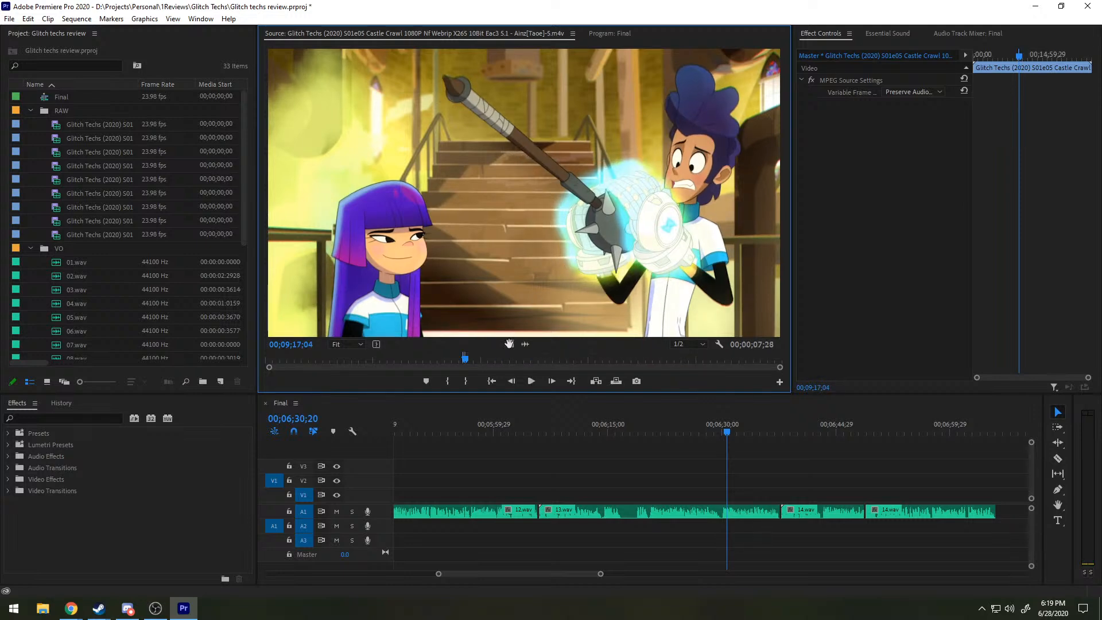
# Step: Place only the video of the marked range on V1 over the end of 13.wav and play it back from about 00;06;30
pyautogui.moveTo(510, 344); pyautogui.dragTo(727, 449)
pyautogui.click(709, 421)
pyautogui.press('space')
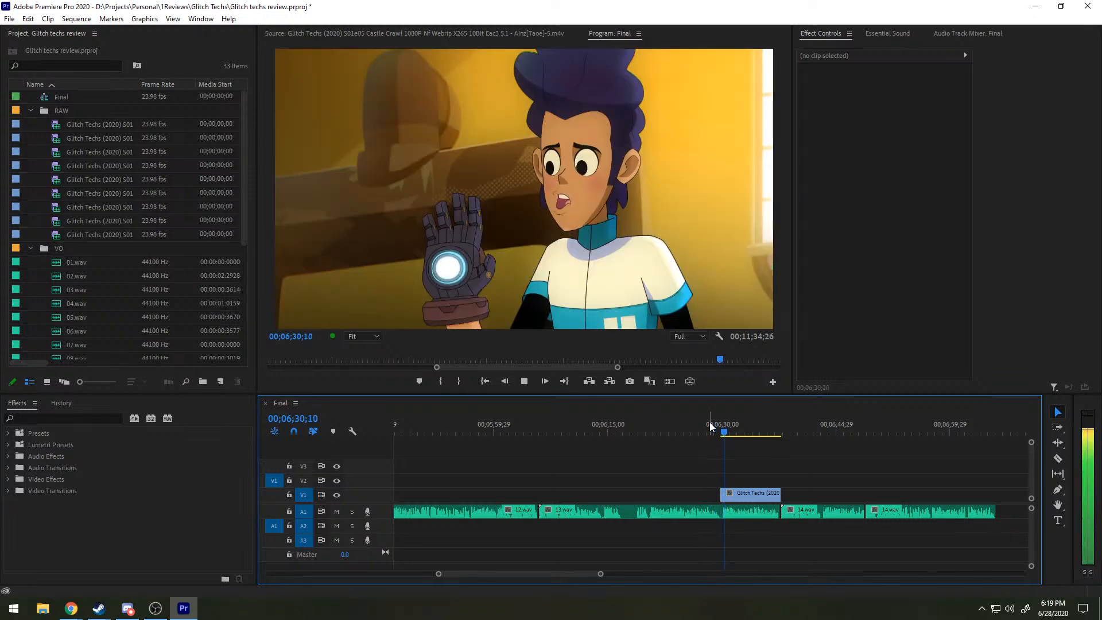
pyautogui.press('space')
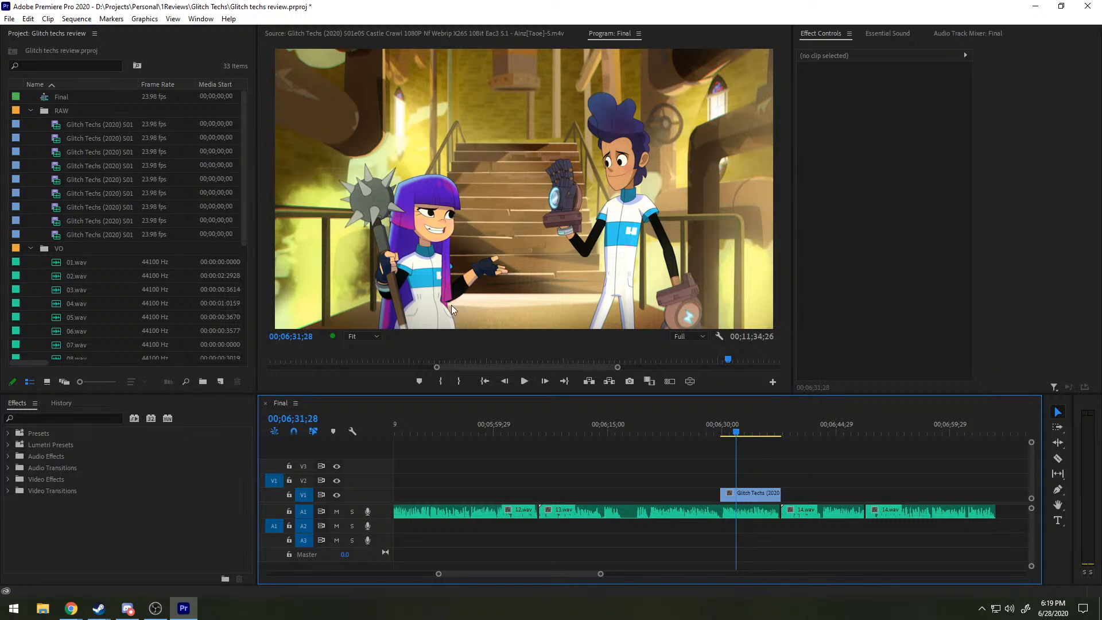
# Step: Play back the 12.wav voice-over from near its start and move the playhead to 00;05;35;17 on the preceding clip
pyautogui.scroll(-3, 624, 460)
pyautogui.scroll(4, 628, 452)
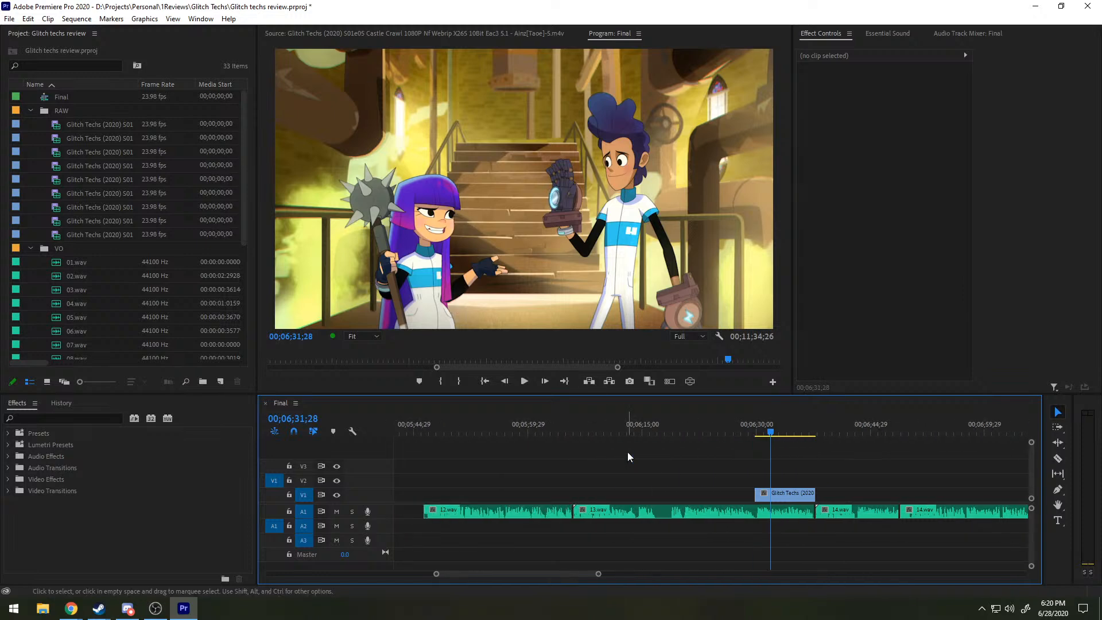
pyautogui.scroll(-1, 625, 466)
pyautogui.moveTo(529, 423)
pyautogui.mouseDown()
pyautogui.moveTo(501, 423)
pyautogui.moveTo(546, 421)
pyautogui.mouseUp()
pyautogui.press('space')
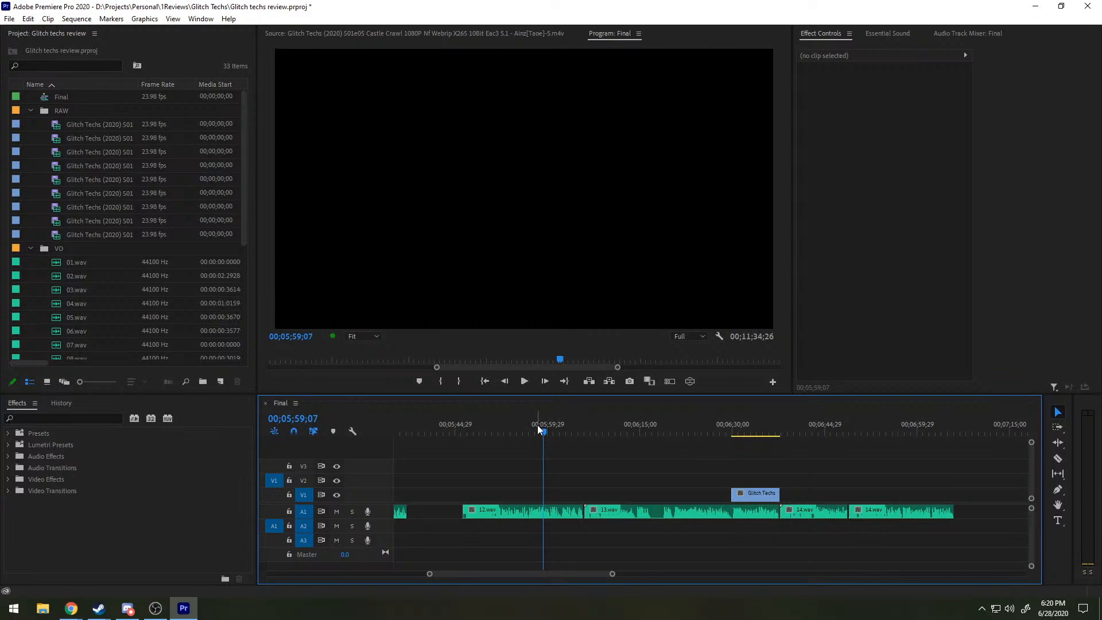
pyautogui.click(477, 425)
pyautogui.click(524, 381)
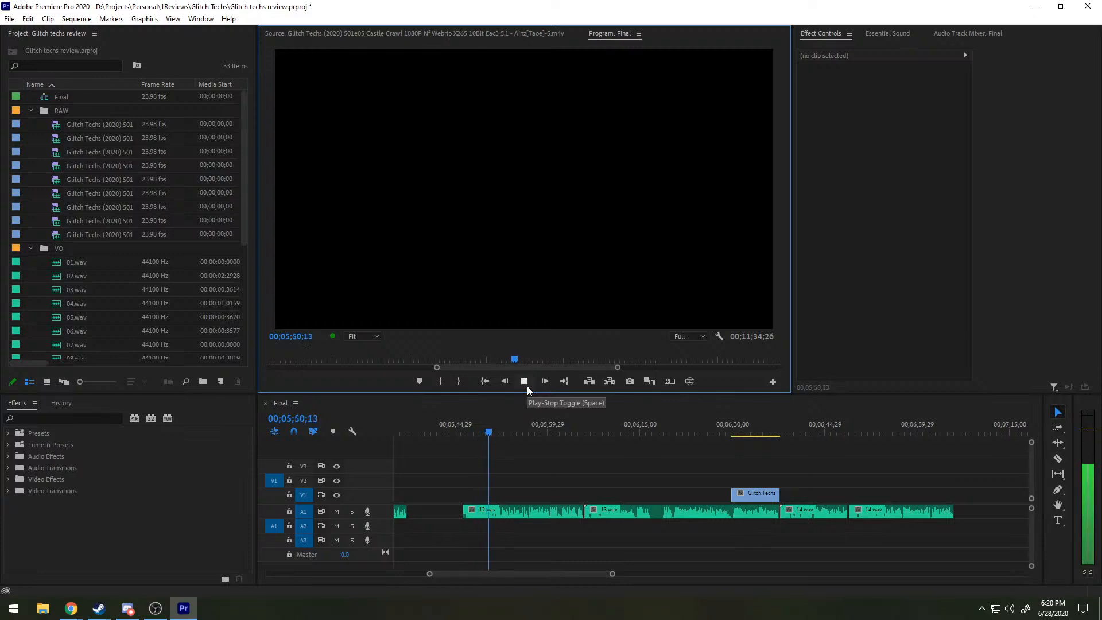
pyautogui.moveTo(462, 425); pyautogui.dragTo(396, 437)
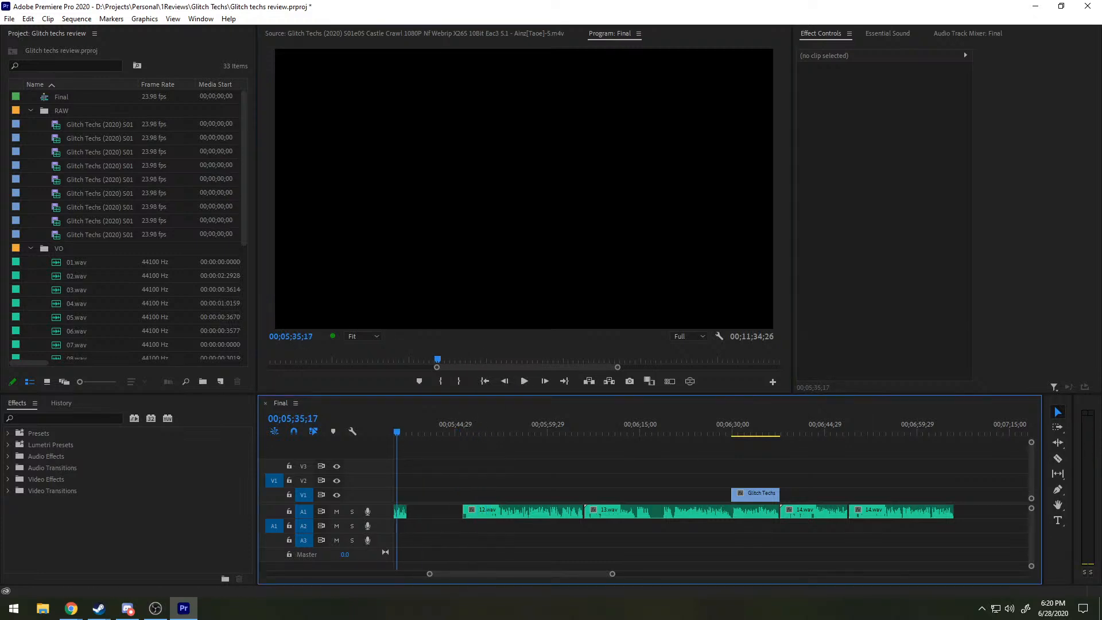
# Step: Collapse the VO bin in the project and create a new bin named Sounds
pyautogui.scroll(-5, 82, 195)
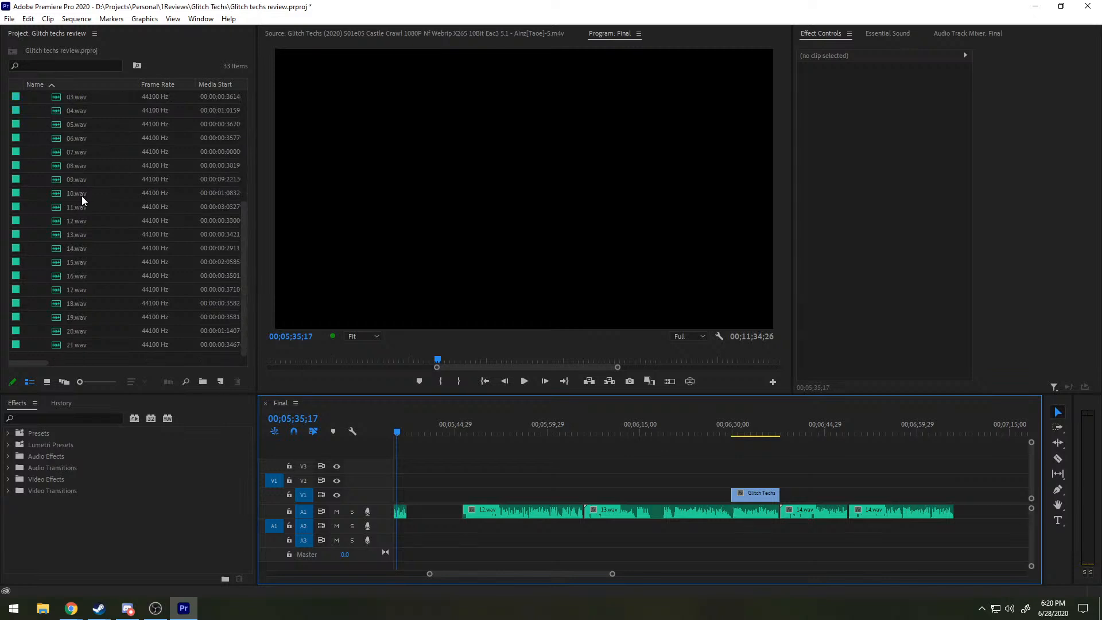
pyautogui.scroll(5, 81, 198)
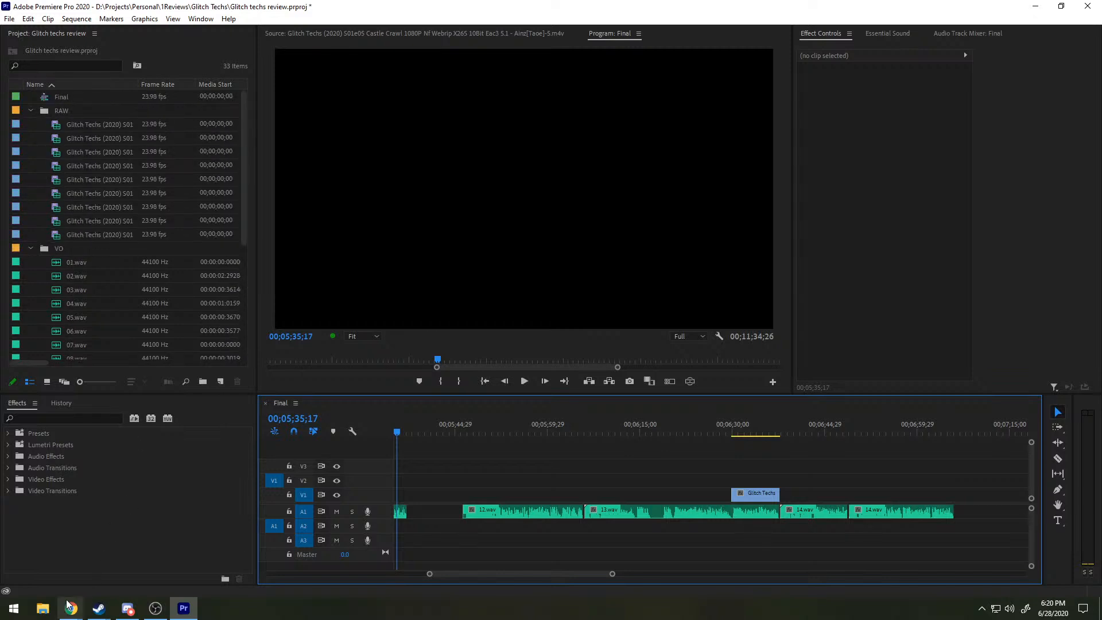
pyautogui.click(47, 609)
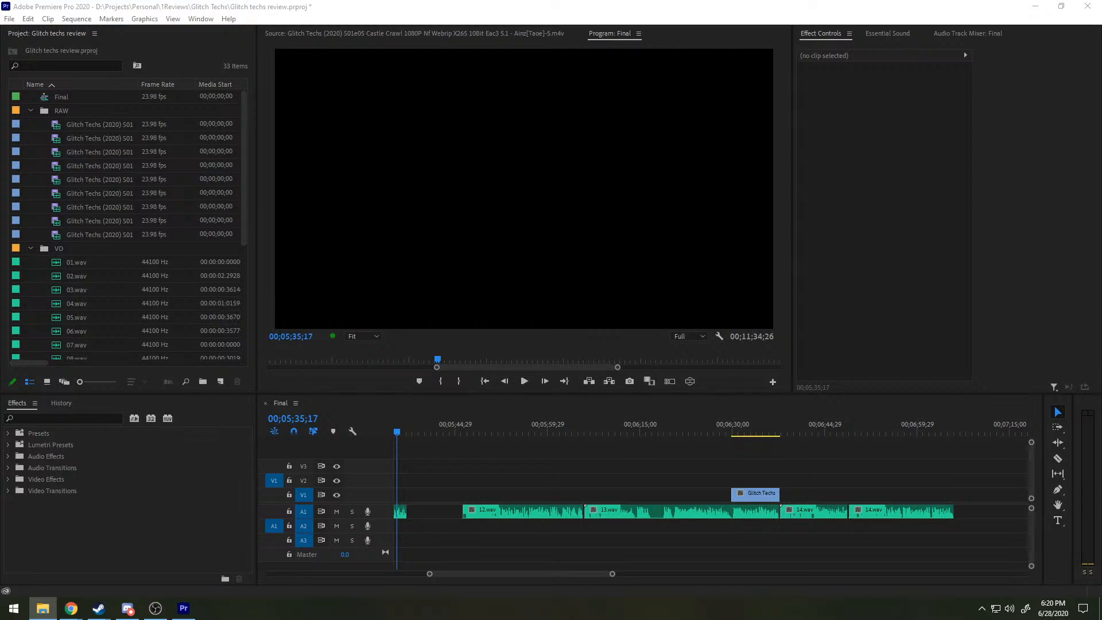
pyautogui.click(27, 247)
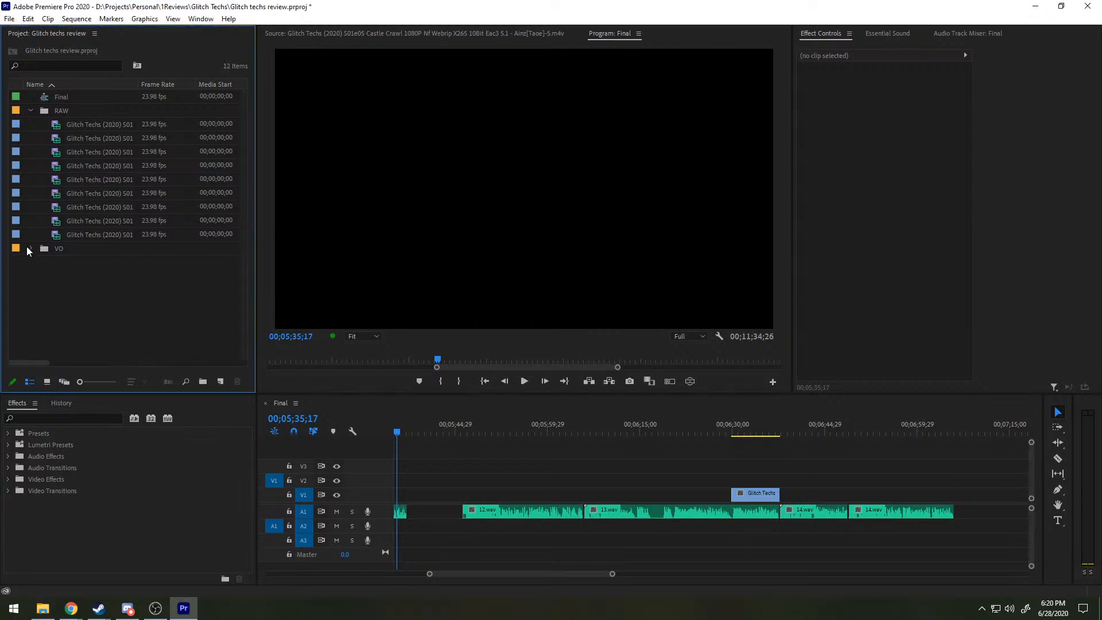
pyautogui.rightClick(152, 332)
pyautogui.click(210, 355)
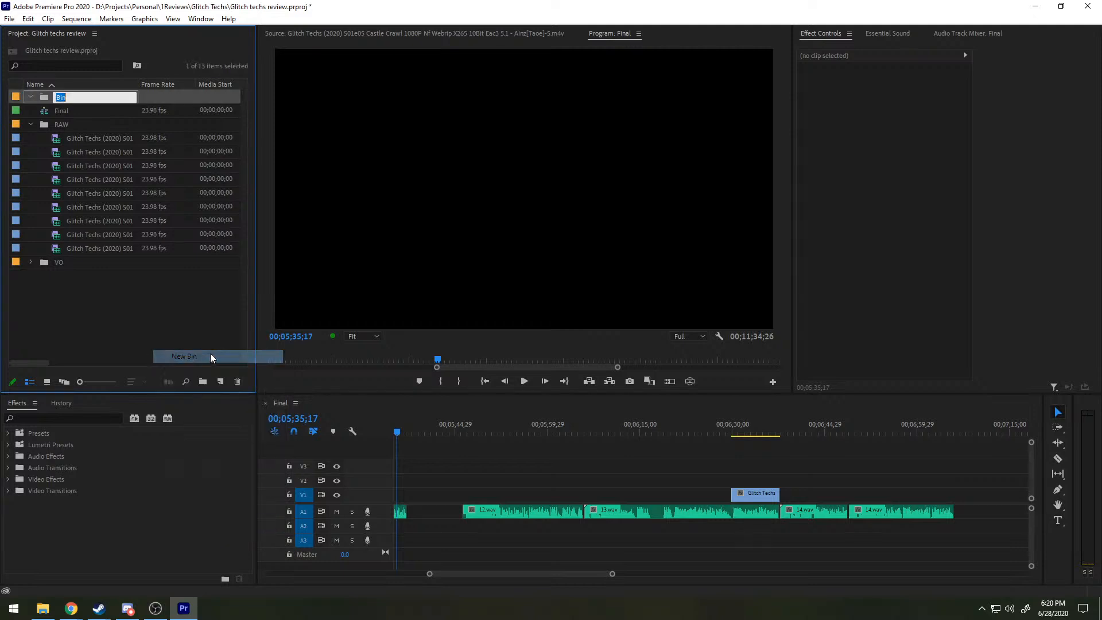
pyautogui.write('Sounds')
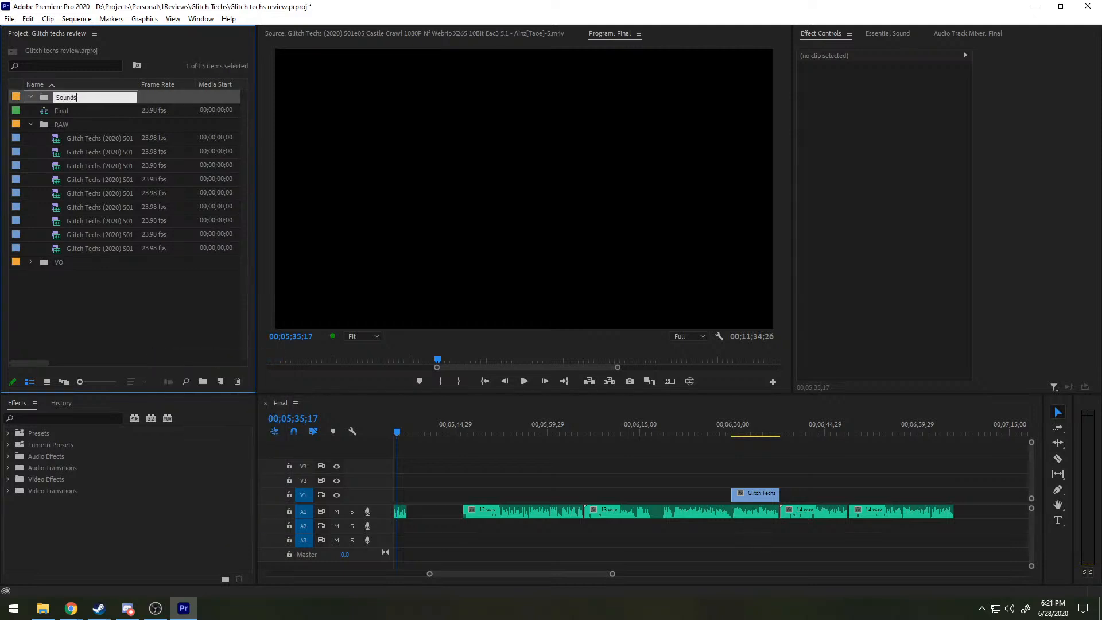
pyautogui.click(94, 291)
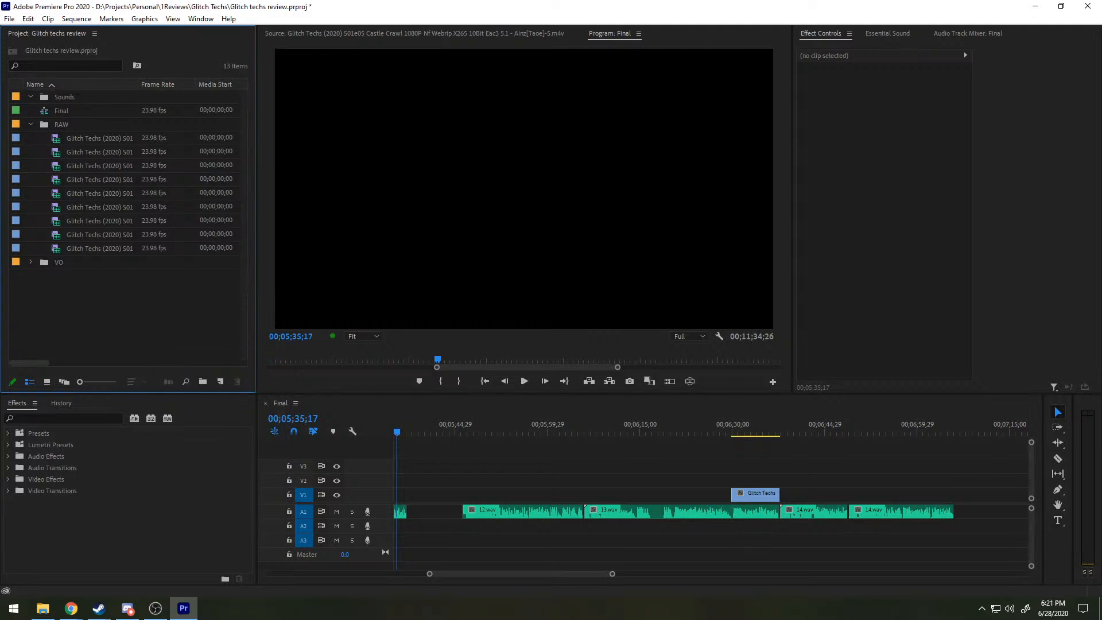
# Step: Switch to File Explorer and import the Heavy_meleedare13 and Heavy_specialweapon sound files into the Sounds bin
pyautogui.hotkey('alt', 'Tab')
pyautogui.moveTo(3, 172); pyautogui.dragTo(78, 98)
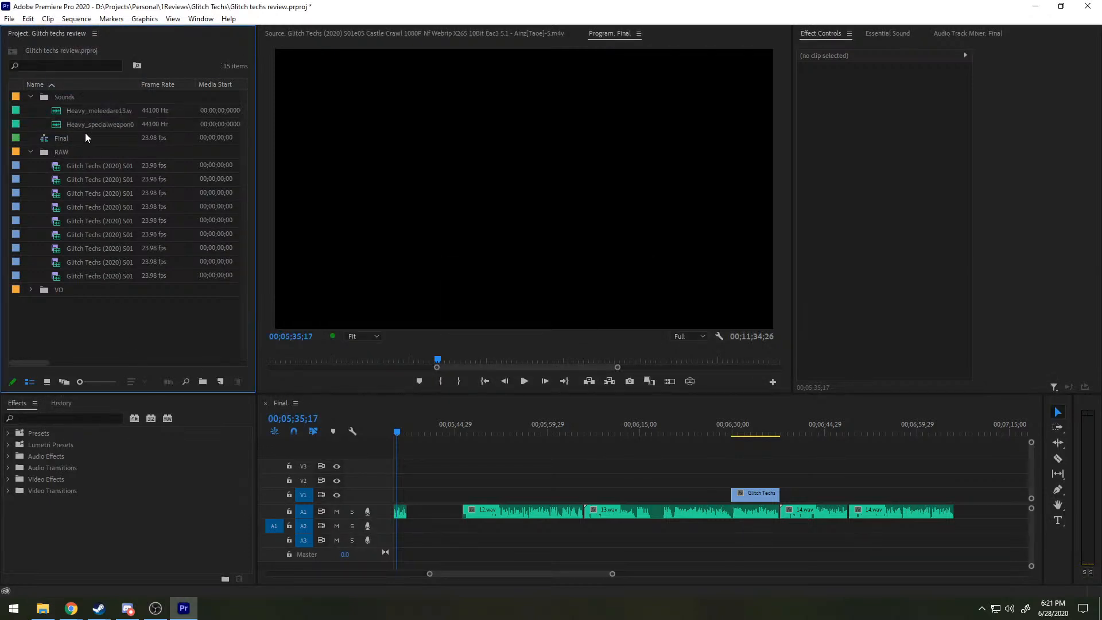
pyautogui.click(58, 111)
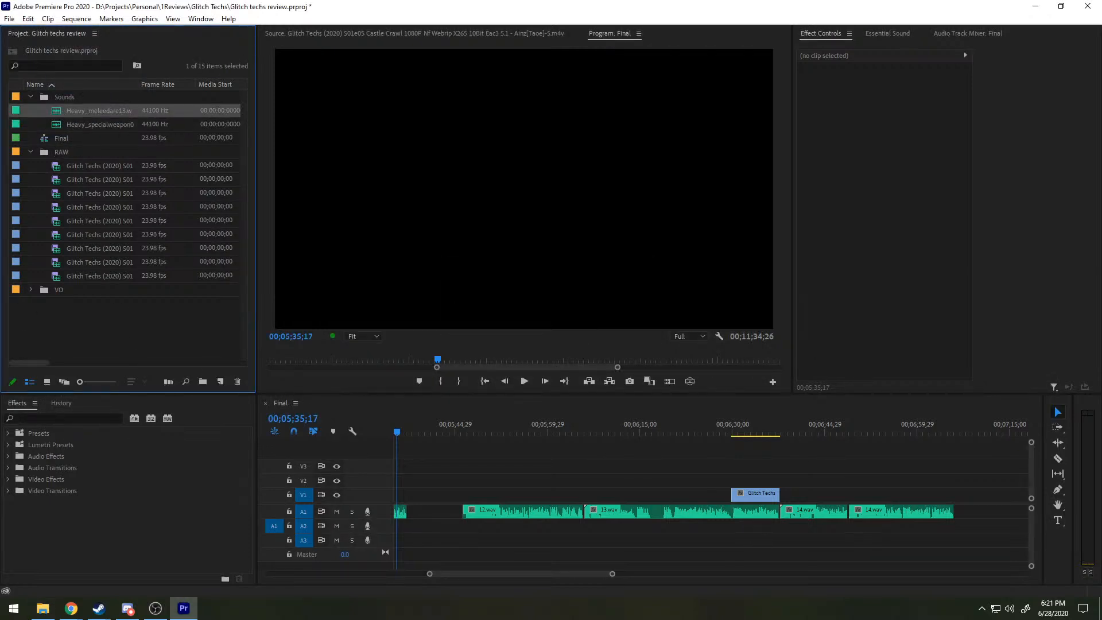
# Step: Open Heavy_meleedare13.wav in the Source monitor and listen to it
pyautogui.hotkey('alt', 'Tab')
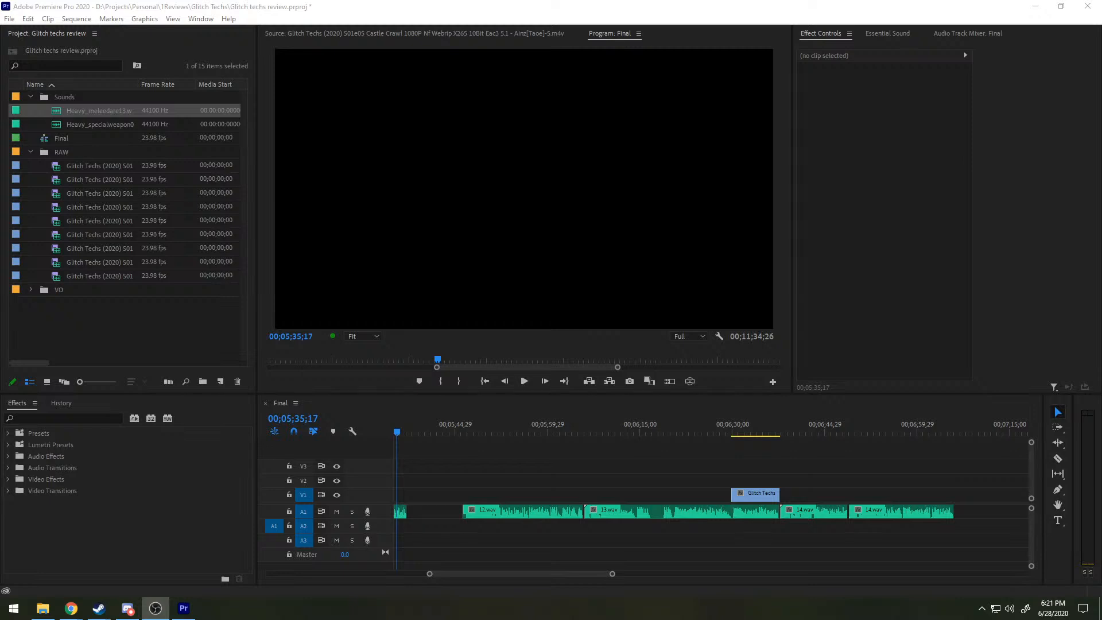
pyautogui.doubleClick(56, 112)
pyautogui.press('space')
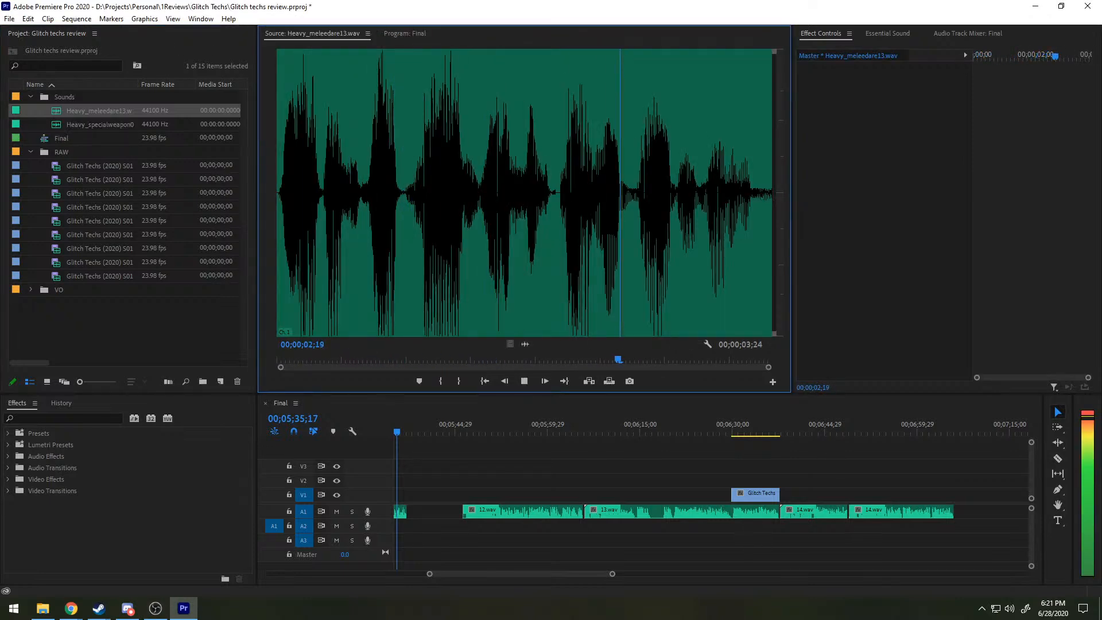
pyautogui.hotkey('alt', 'Tab')
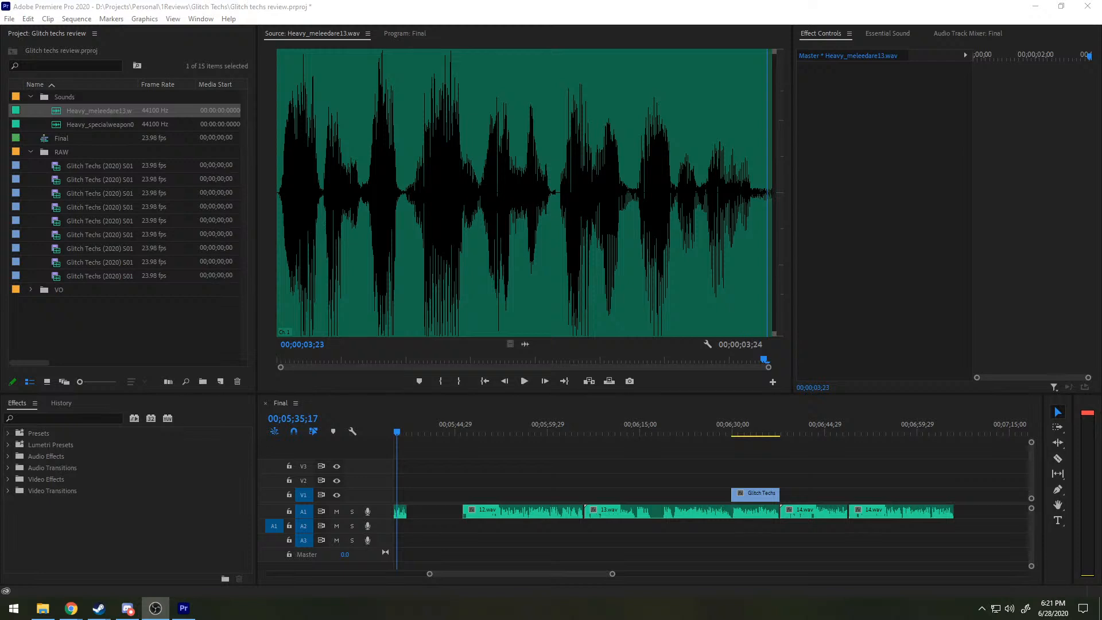
pyautogui.click(619, 140)
pyautogui.press('space')
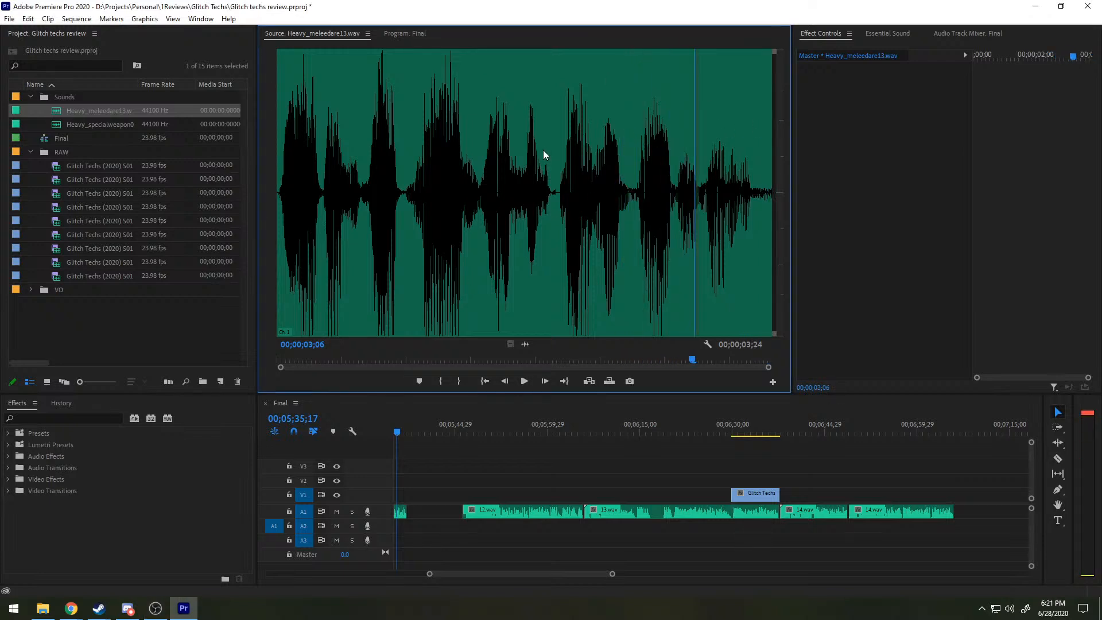
# Step: Mark the In point of Heavy_meleedare13.wav at 00;00;02;05 and play back the sound from there
pyautogui.click(556, 153)
pyautogui.press('space')
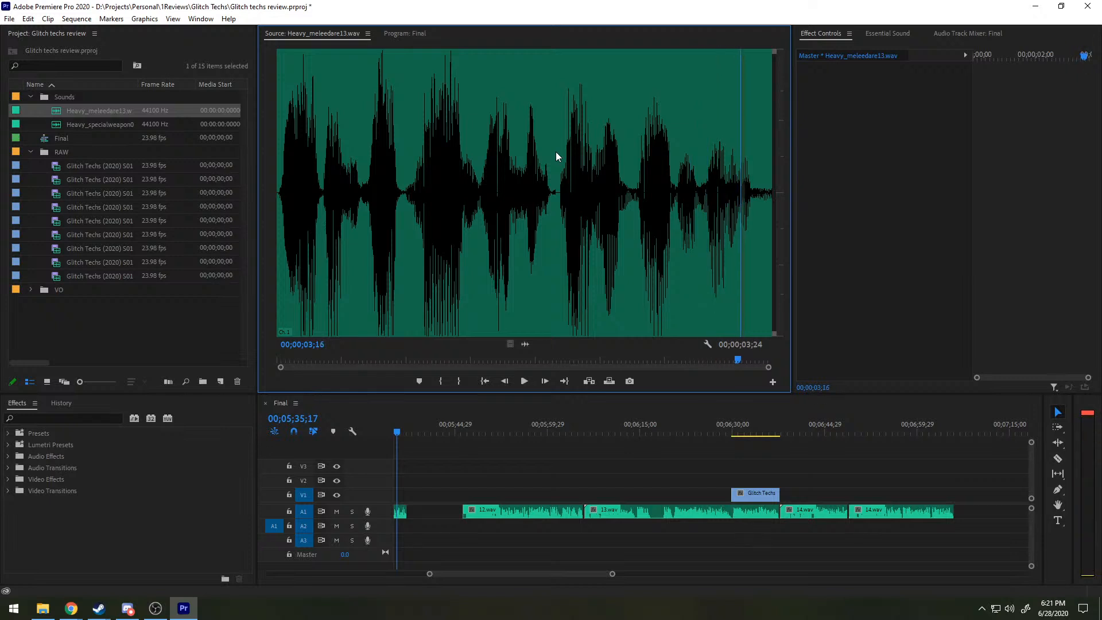
pyautogui.moveTo(563, 152)
pyautogui.mouseDown()
pyautogui.moveTo(726, 153)
pyautogui.moveTo(560, 156)
pyautogui.mouseUp()
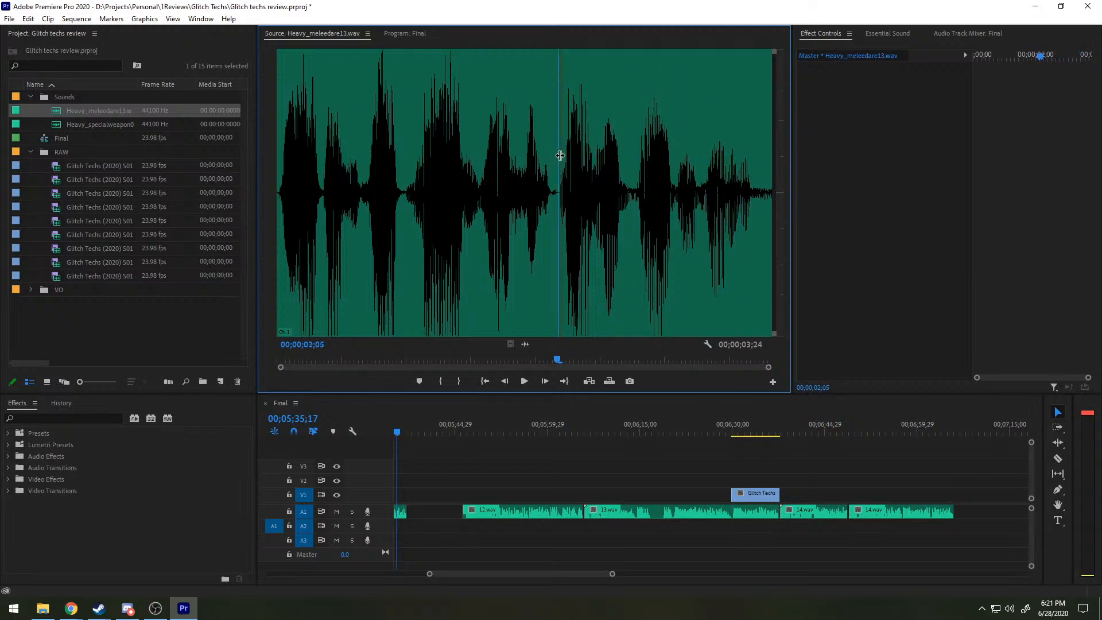
pyautogui.press('i')
pyautogui.press('space')
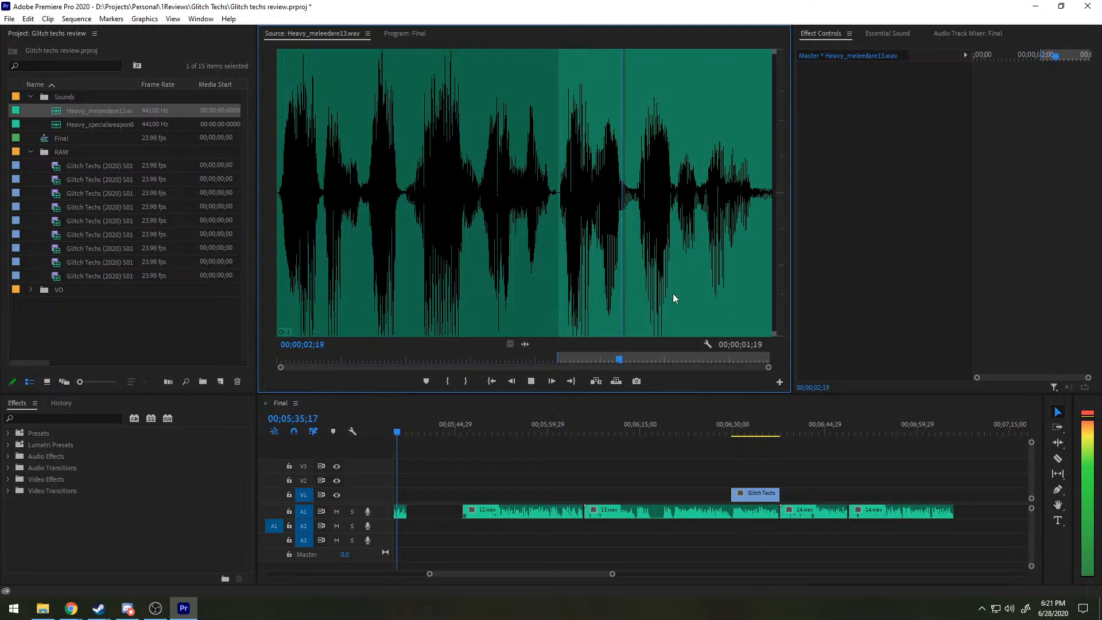
# Step: Place the marked part of Heavy_meleedare13.wav on track A2 in the gap between the two 12.wav clips
pyautogui.scroll(4, 522, 459)
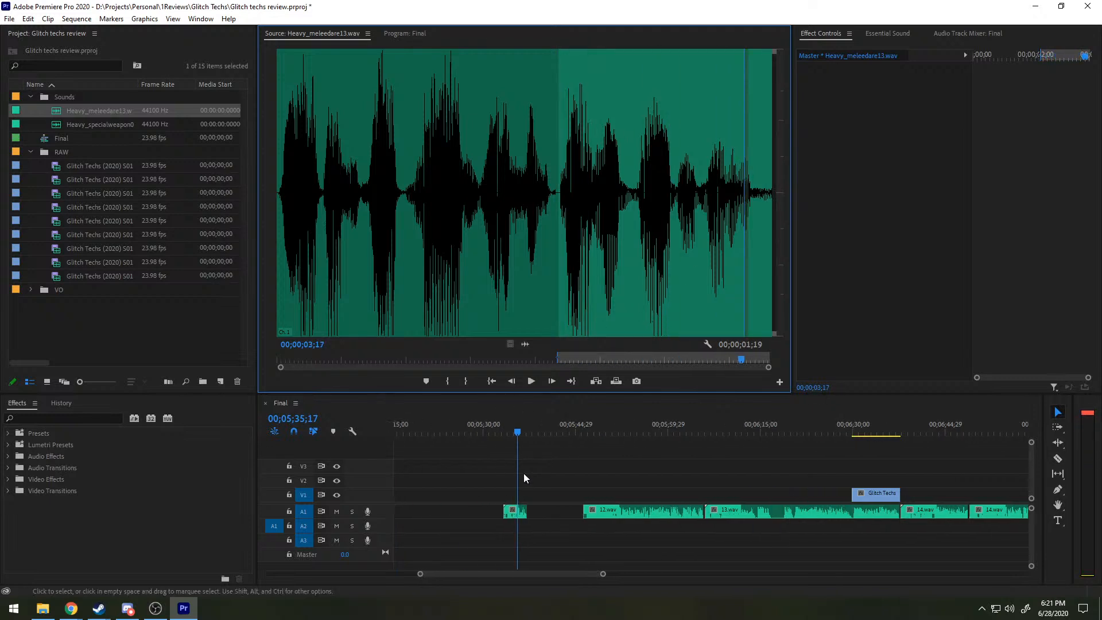
pyautogui.scroll(1, 527, 453)
pyautogui.click(527, 452)
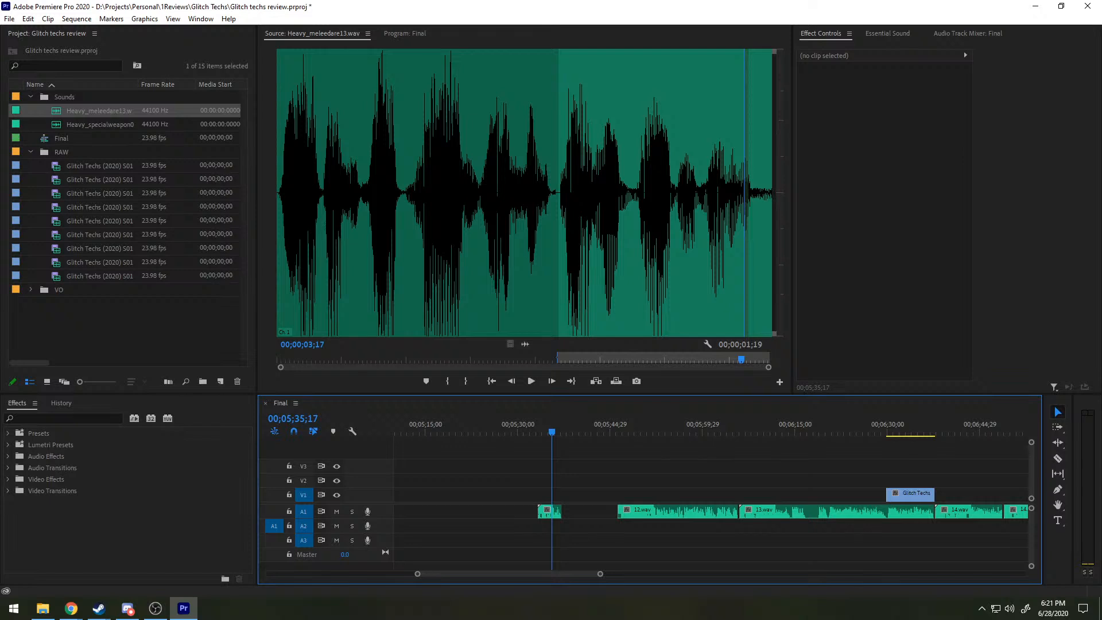
pyautogui.hotkey('alt', 'Tab')
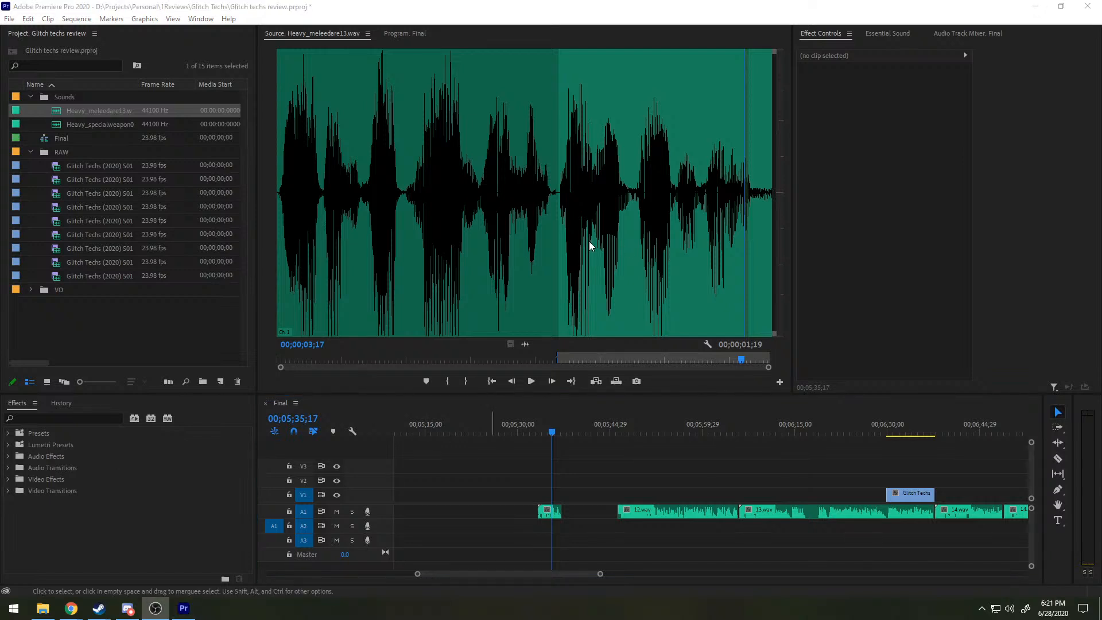
pyautogui.click(537, 269)
pyautogui.click(550, 303)
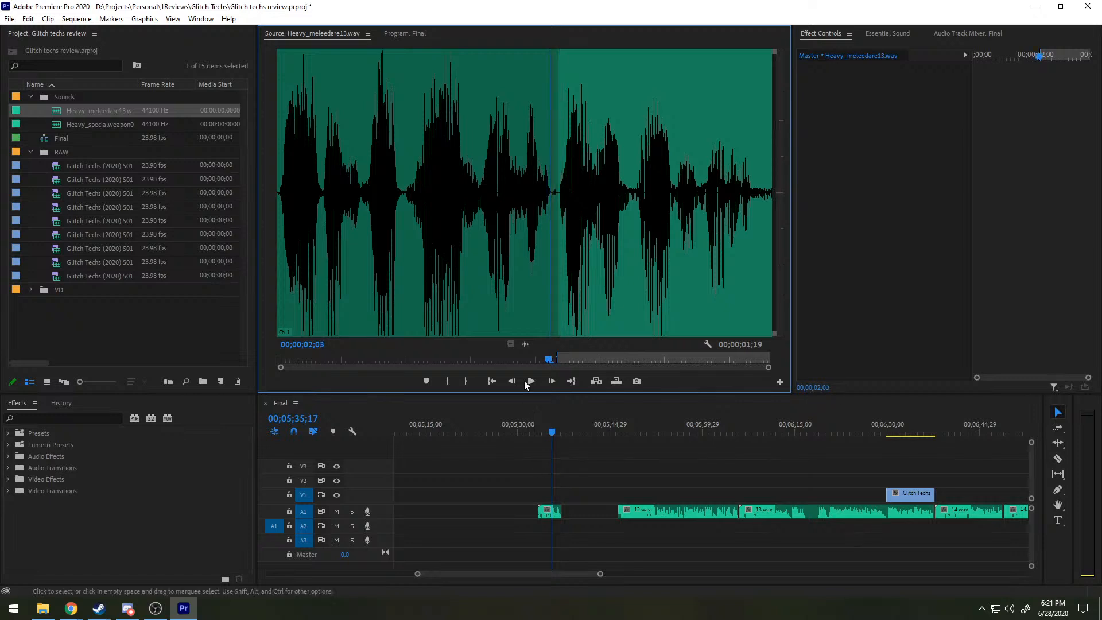
pyautogui.moveTo(565, 484); pyautogui.dragTo(591, 535)
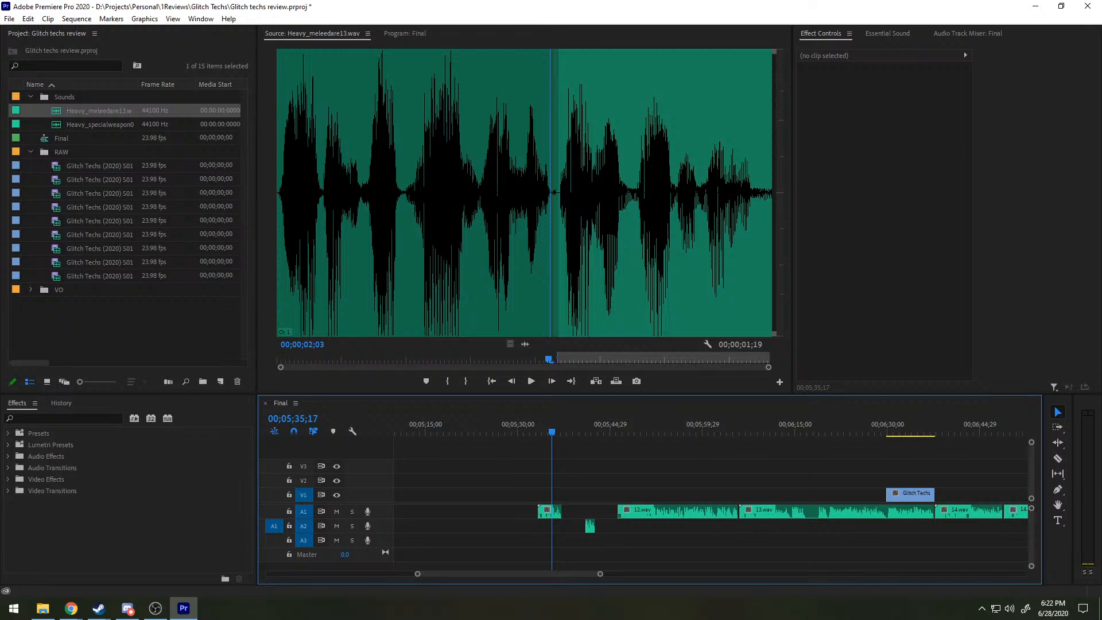
# Step: Open the S01e06 Alpha Leader episode in the Source monitor and search it for a shot of the grey-skinned giant in yellow armour
pyautogui.press('f')
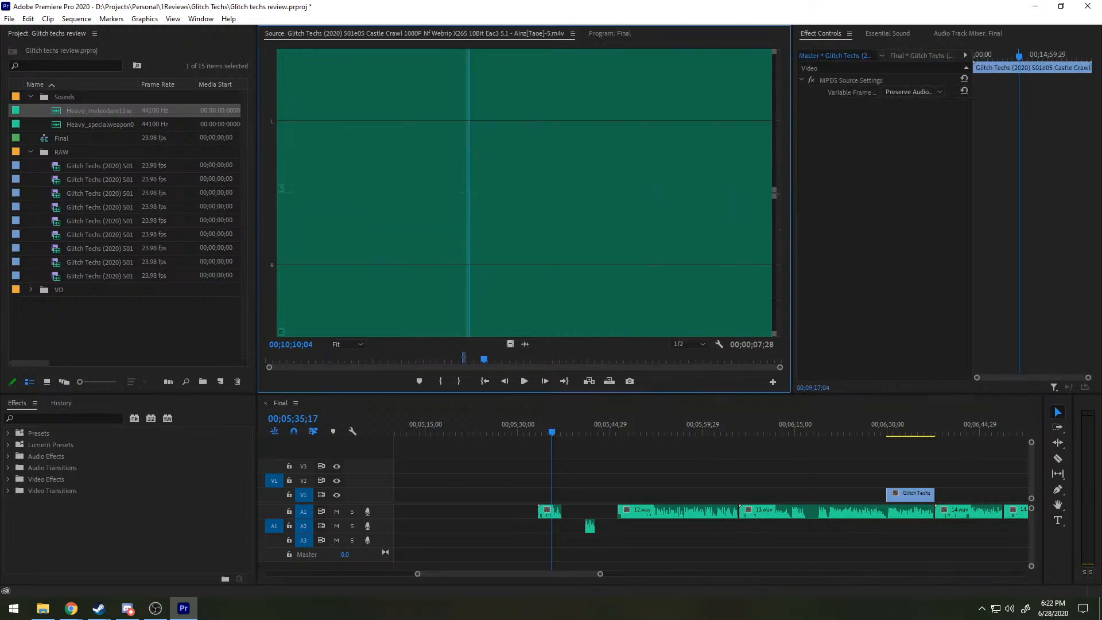
pyautogui.scroll(-8, 591, 487)
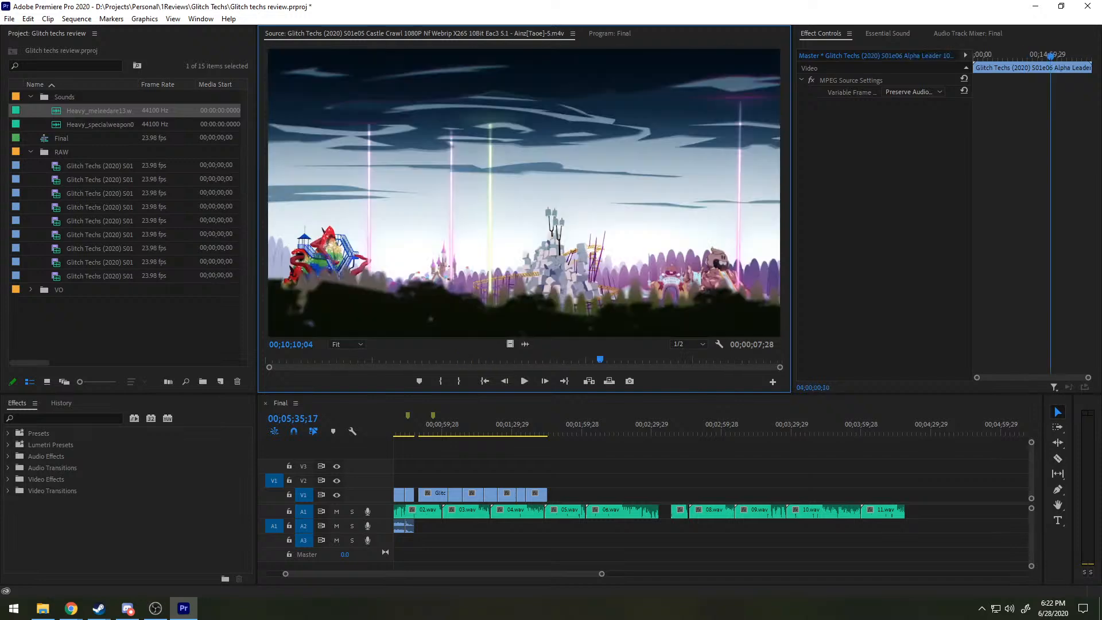
pyautogui.moveTo(600, 359); pyautogui.dragTo(631, 359)
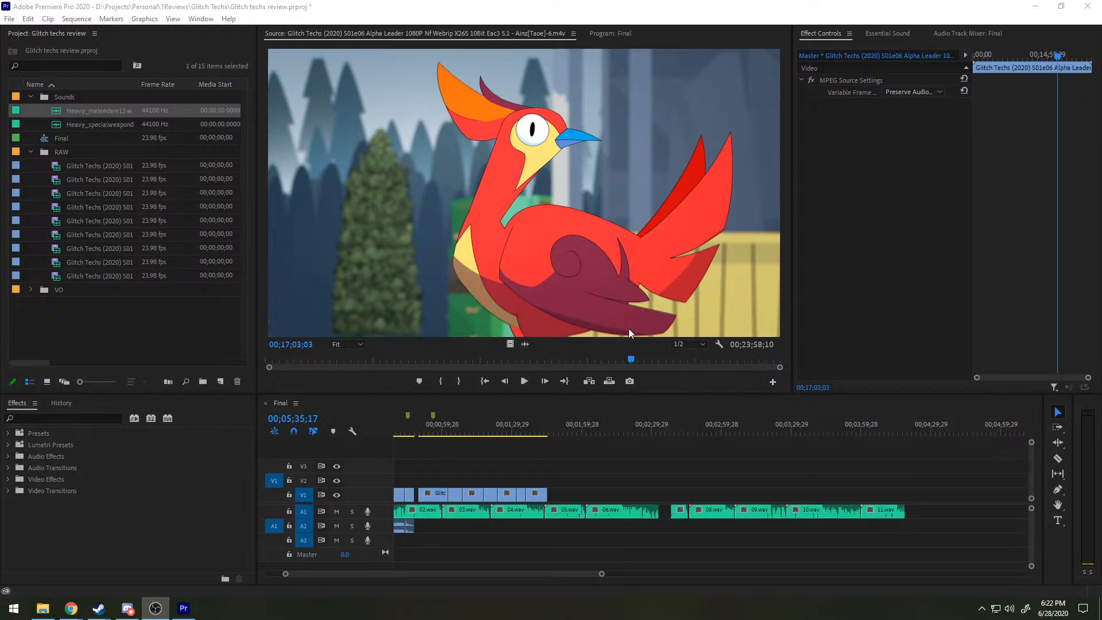
pyautogui.moveTo(628, 364); pyautogui.dragTo(688, 350)
pyautogui.press('space')
pyautogui.press('space')
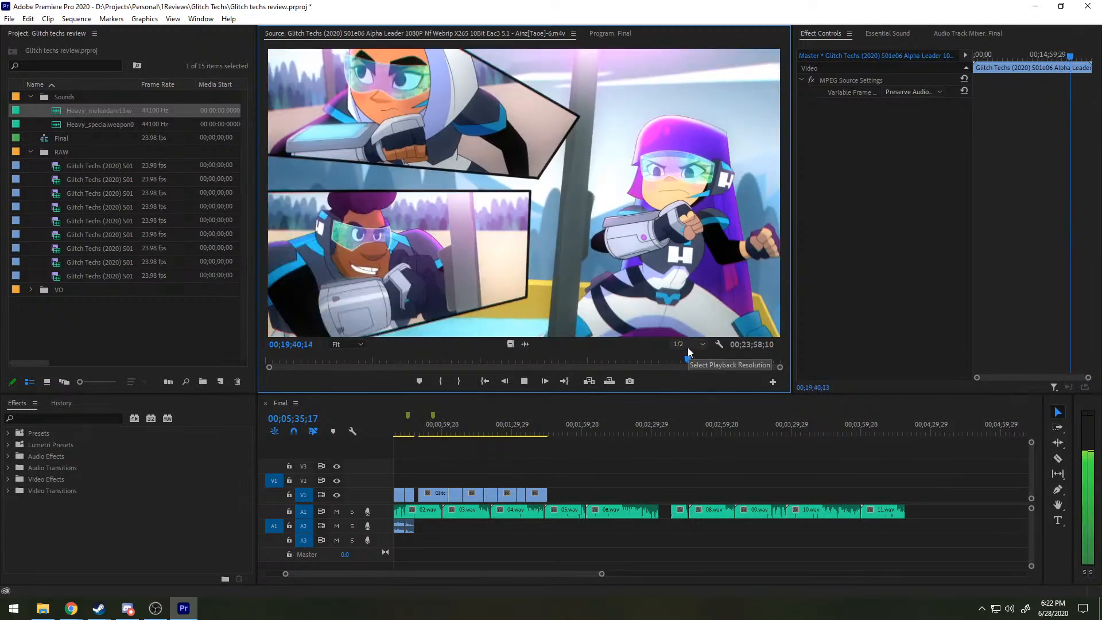
pyautogui.press('space')
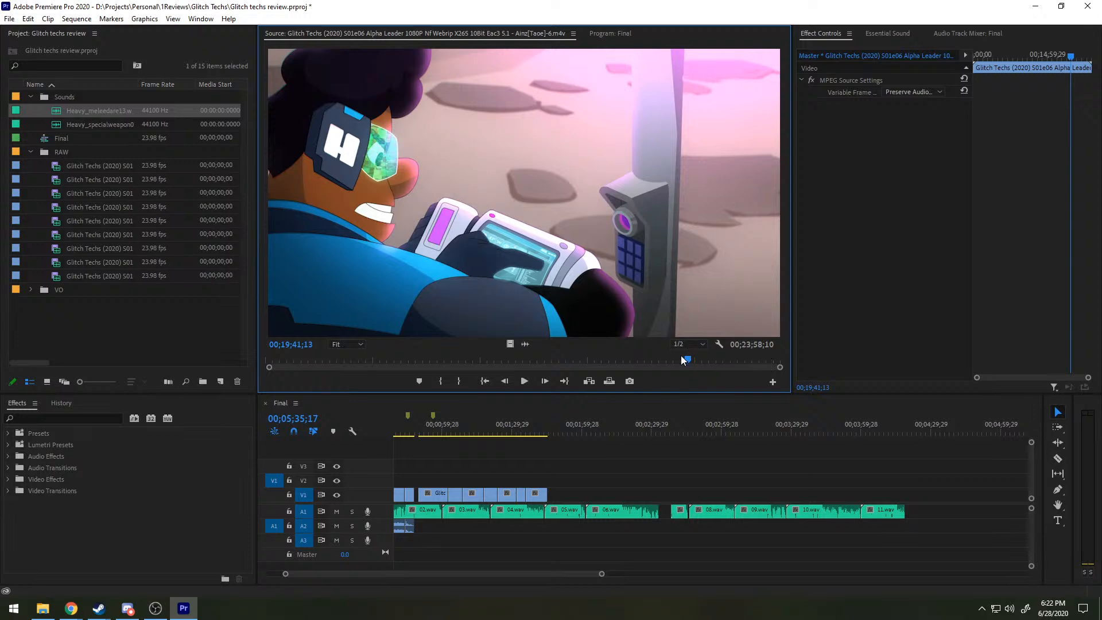
pyautogui.moveTo(683, 358); pyautogui.dragTo(711, 359)
pyautogui.press('space')
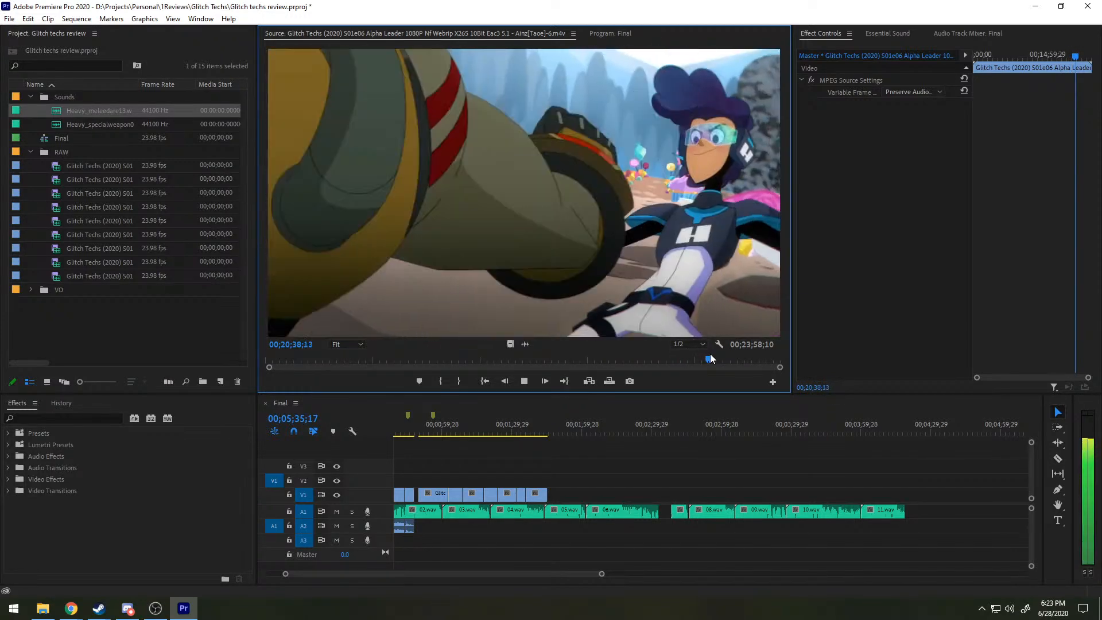
pyautogui.moveTo(711, 359); pyautogui.dragTo(535, 359)
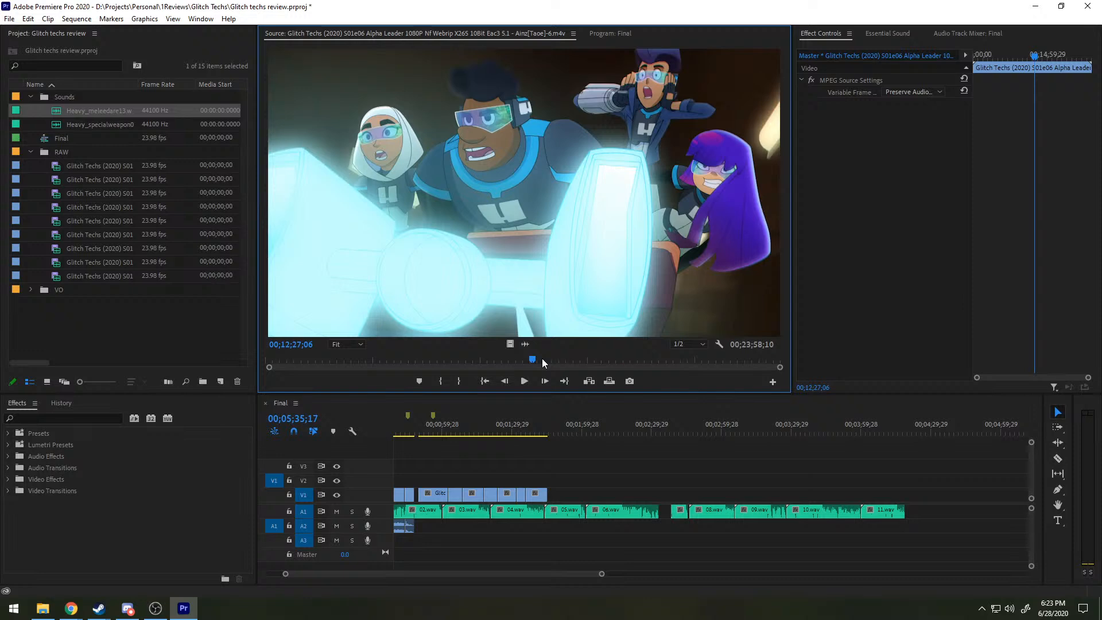
pyautogui.press('space')
pyautogui.press('space')
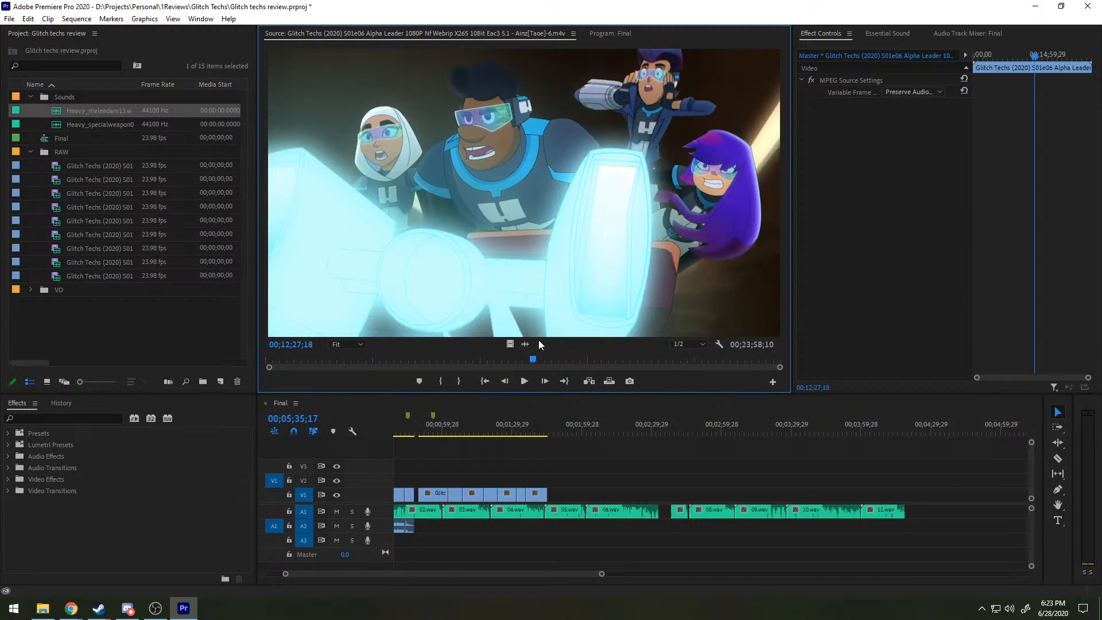
pyautogui.moveTo(534, 360); pyautogui.dragTo(539, 361)
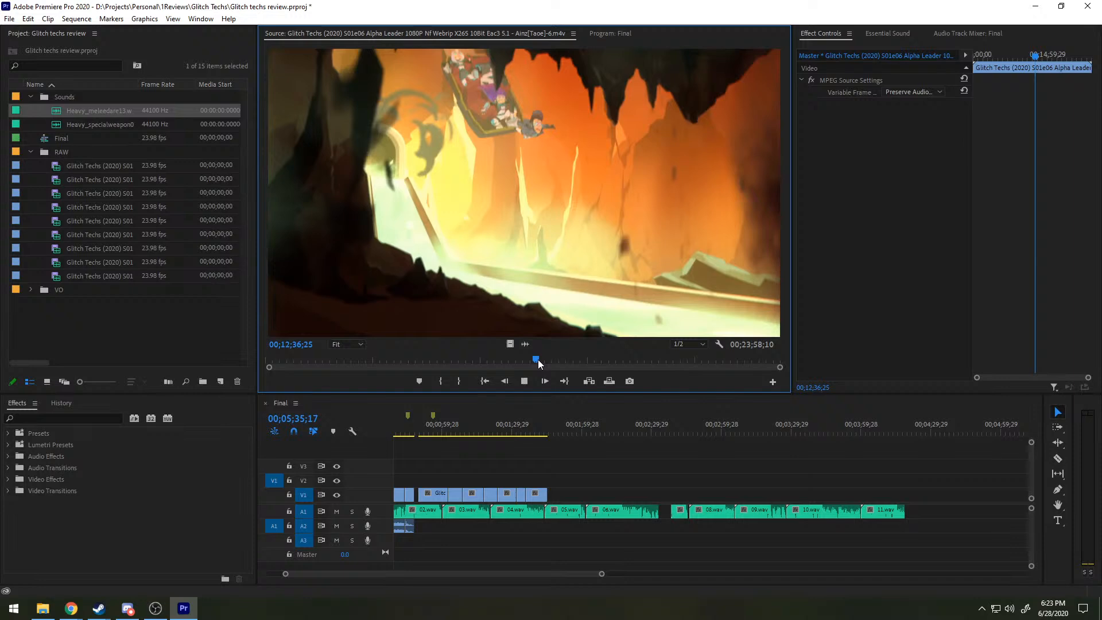
pyautogui.press('space')
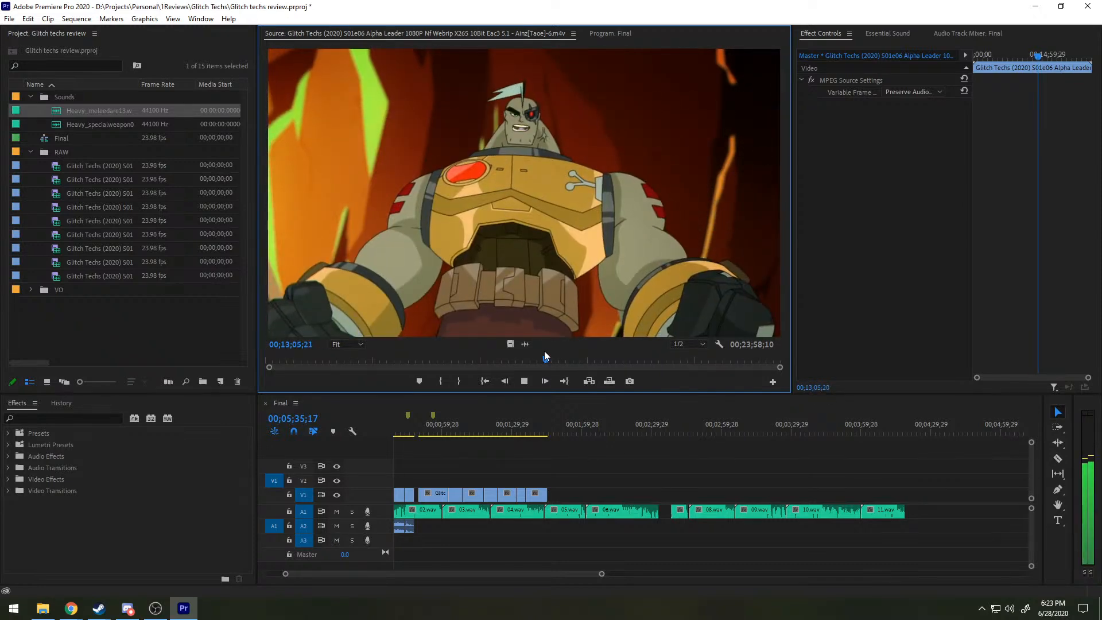
# Step: Mark In and Out points around the armoured giant's shot, ending at 00;13;09;25 when the other three fighters have joined him
pyautogui.press('j')
pyautogui.press('k')
pyautogui.press('l')
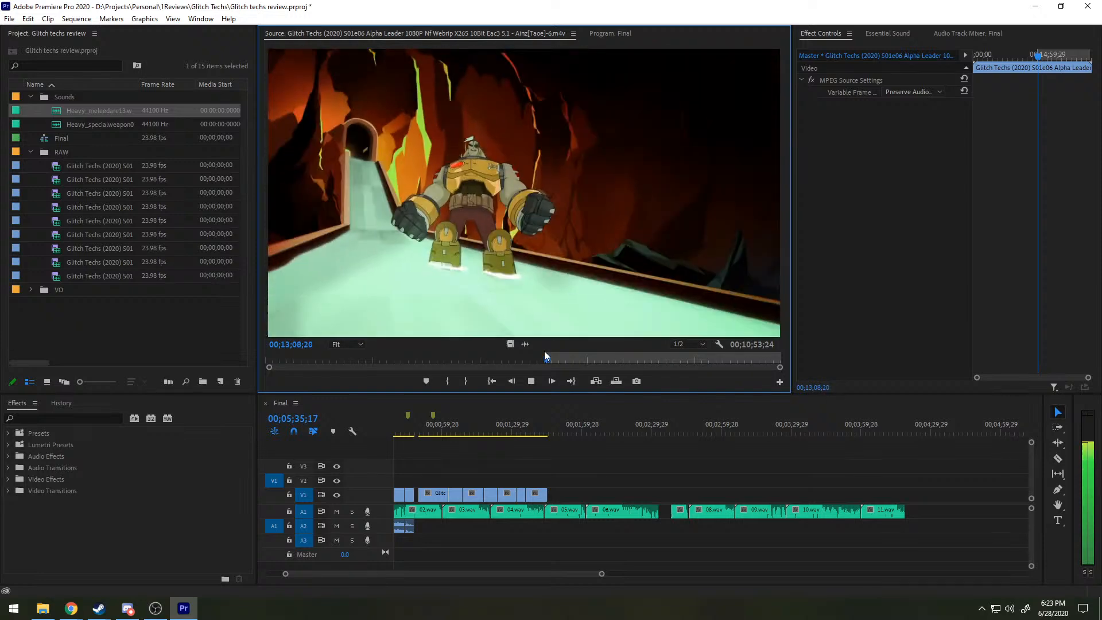
pyautogui.press('k')
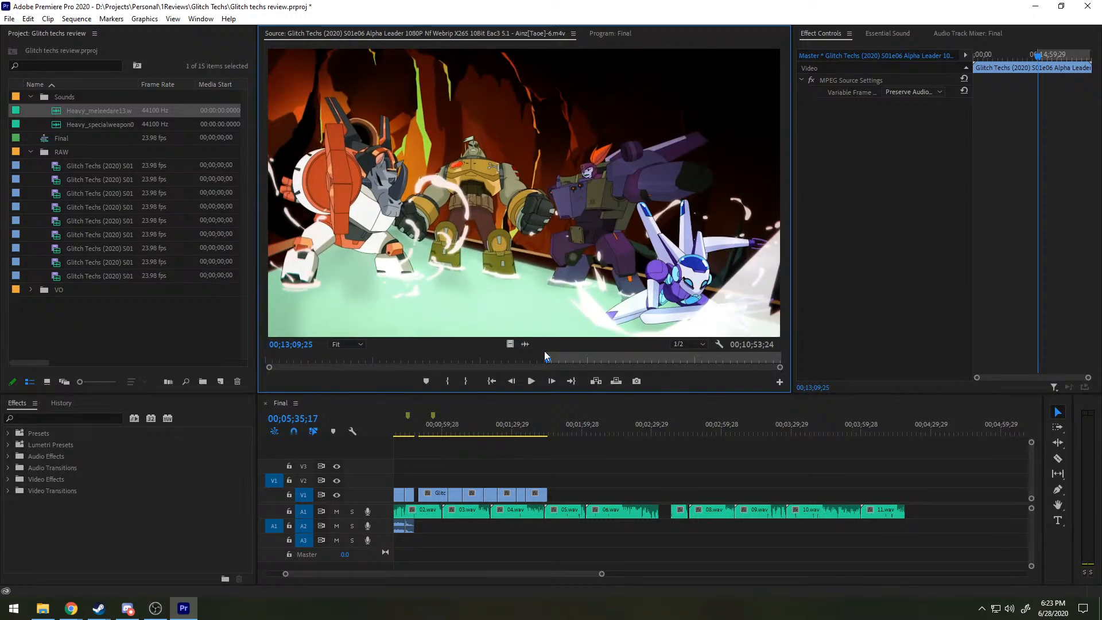
pyautogui.press('o')
# Step: Place the marked Alpha Leader footage with its audio on V1 and A1 directly before the first 12.wav clip
pyautogui.scroll(3, 714, 460)
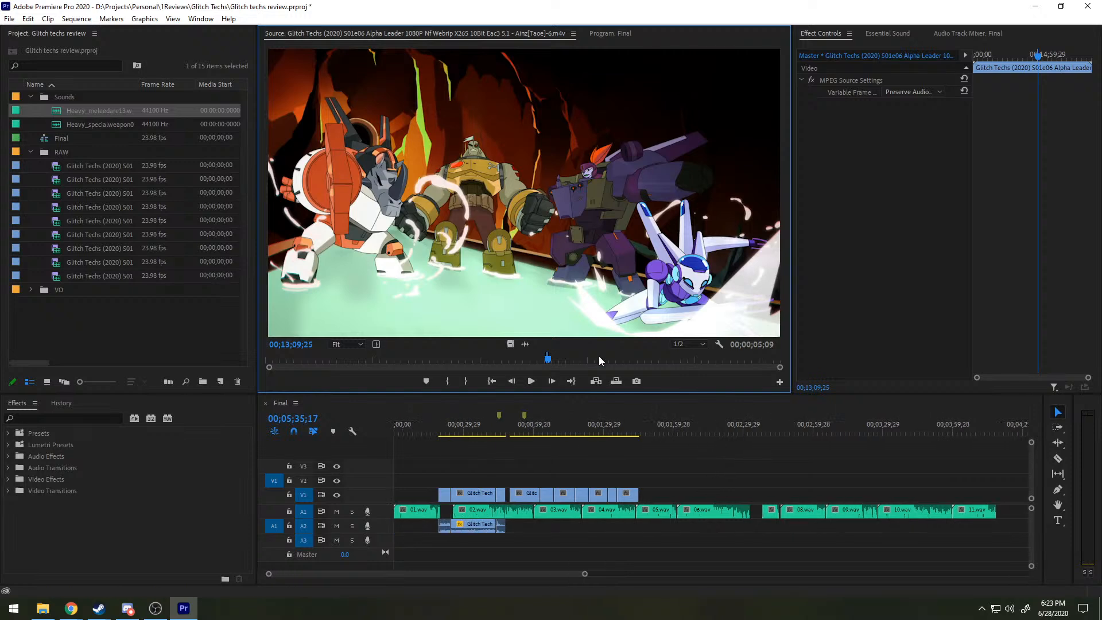
pyautogui.scroll(-5, 727, 431)
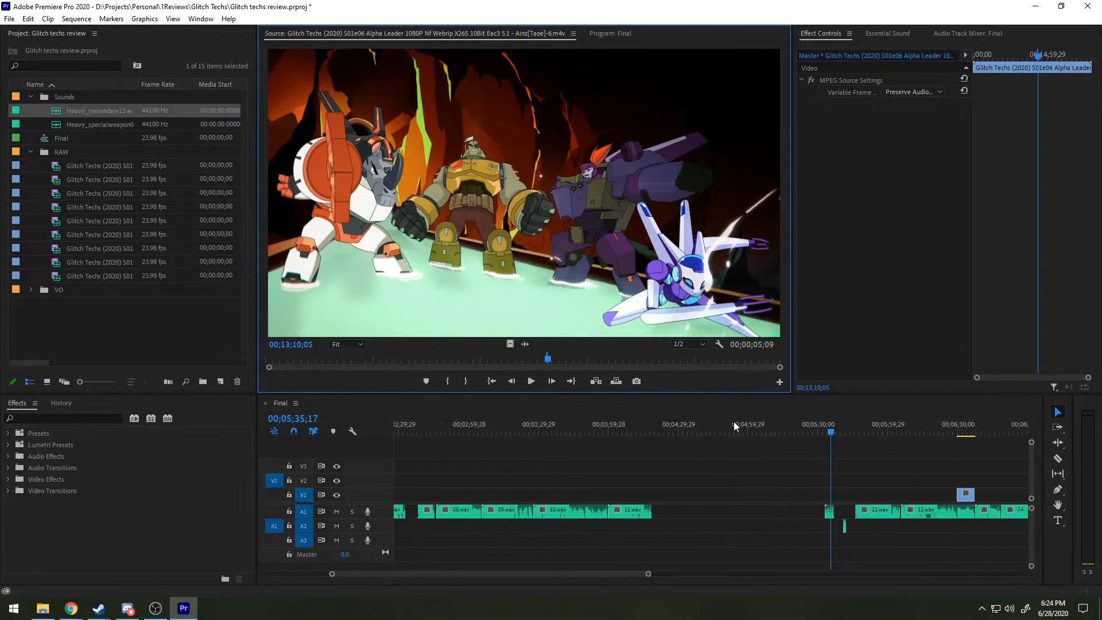
pyautogui.scroll(-2, 733, 424)
pyautogui.moveTo(484, 216); pyautogui.dragTo(708, 497)
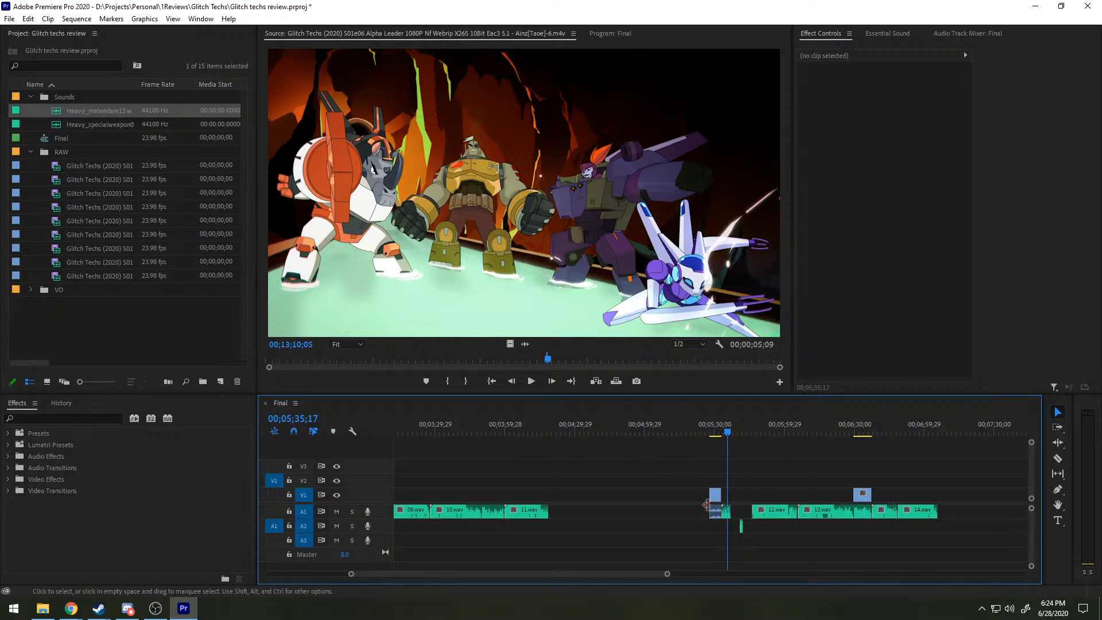
# Step: Save the project and make the Source monitor panel slightly narrower
pyautogui.scroll(5, 739, 509)
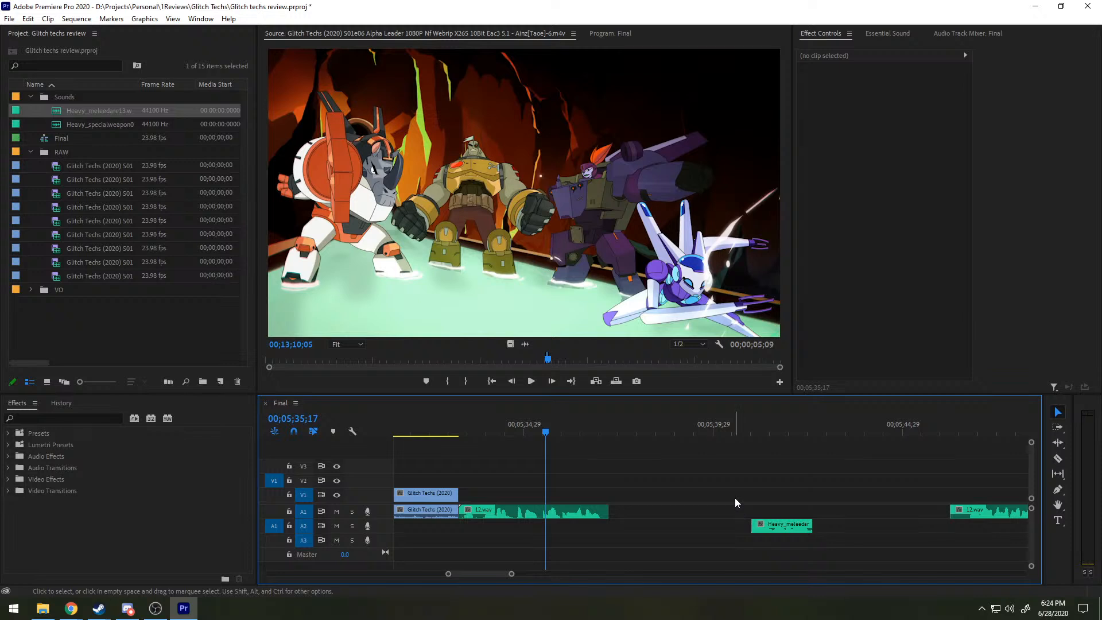
pyautogui.hotkey('ctrl', 's')
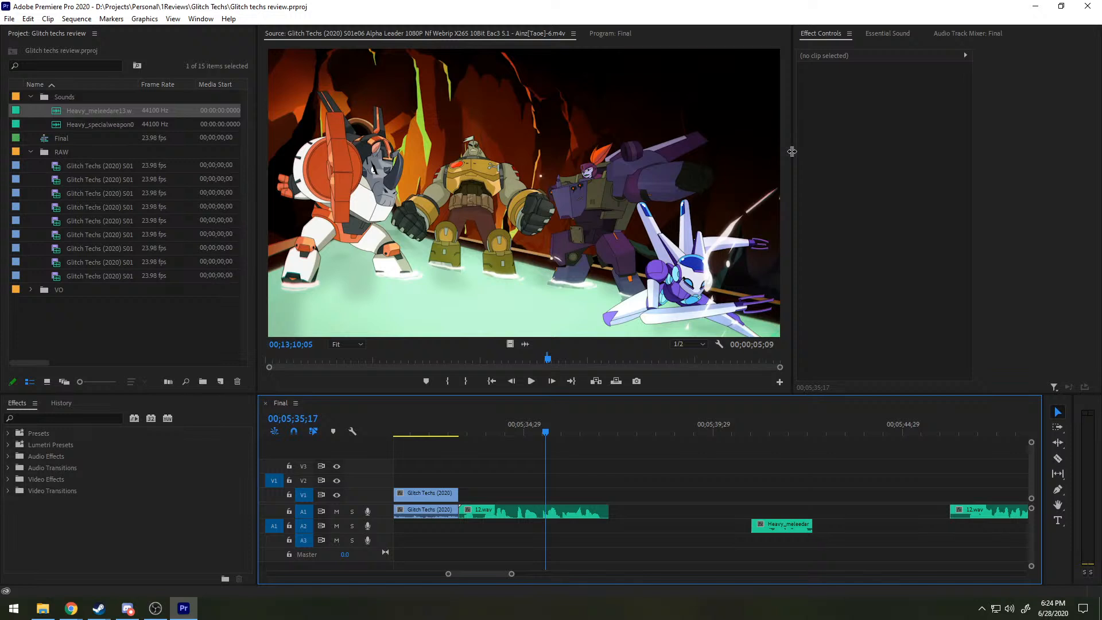
pyautogui.moveTo(791, 151); pyautogui.dragTo(779, 149)
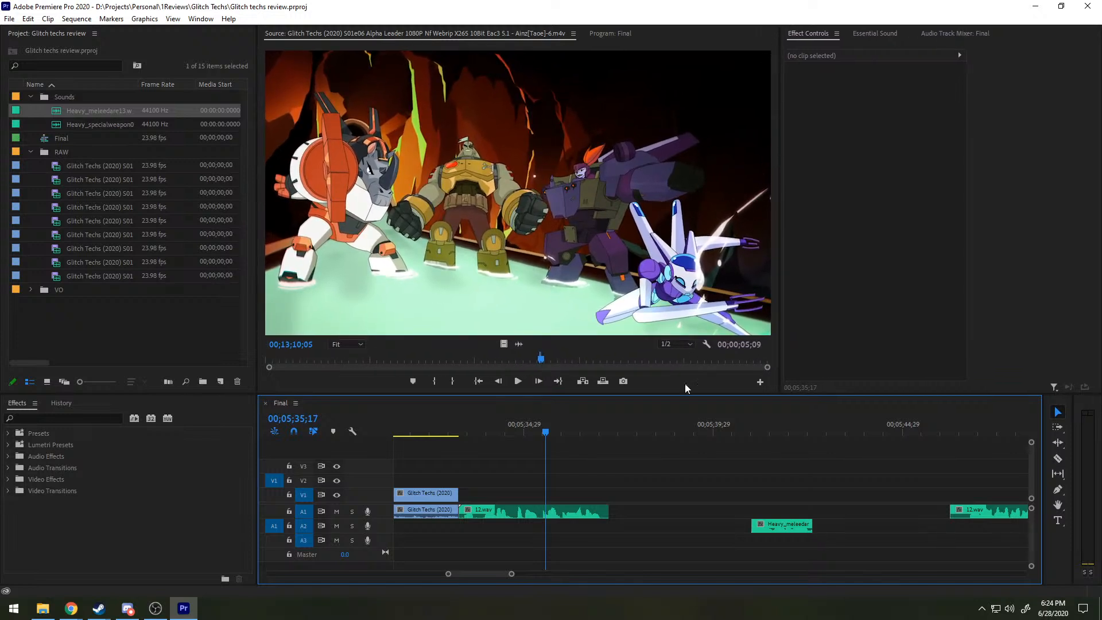
# Step: Check the new Alpha Leader clip's frames up to 00;05;28;24 and the footage above the end of 13.wav at 00;06;34;10
pyautogui.scroll(1, 588, 461)
pyautogui.scroll(8, 587, 459)
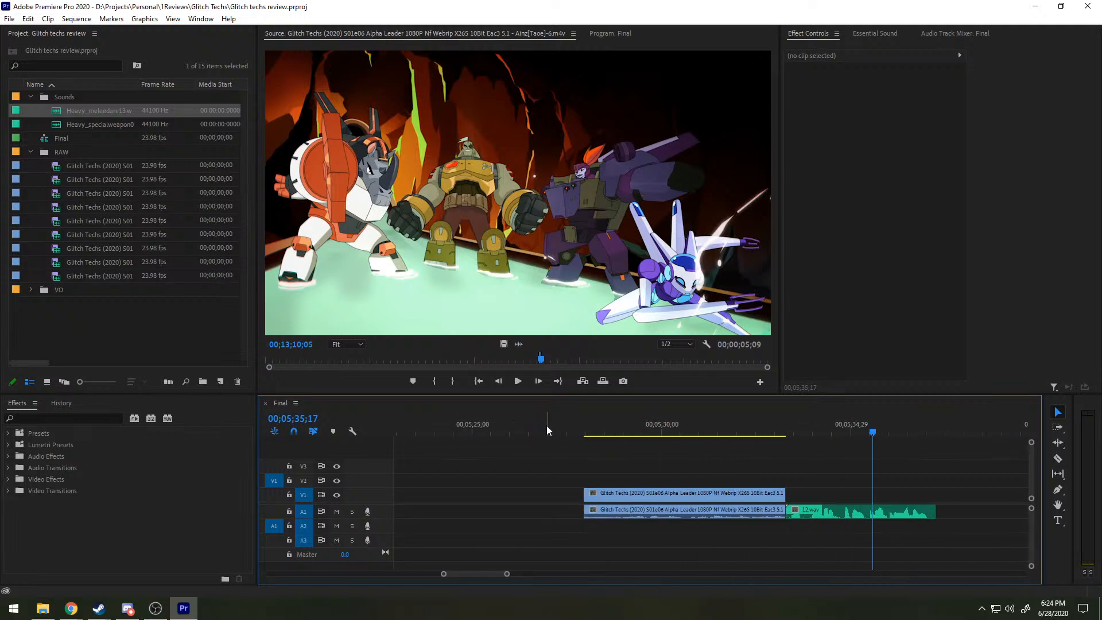
pyautogui.click(594, 432)
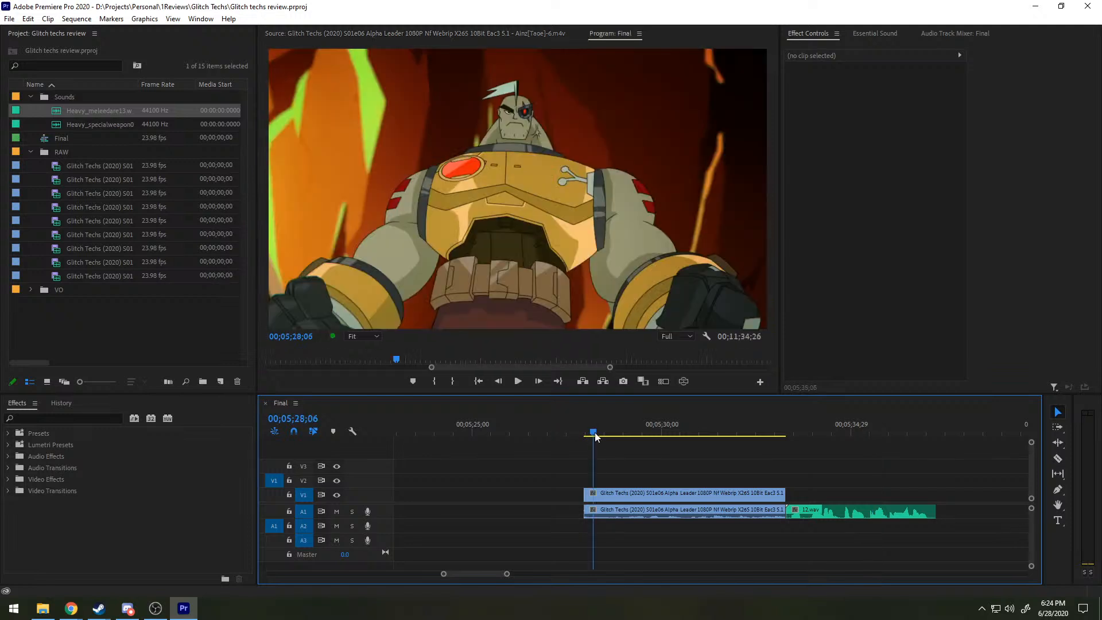
pyautogui.moveTo(595, 436); pyautogui.dragTo(623, 436)
pyautogui.scroll(-8, 763, 463)
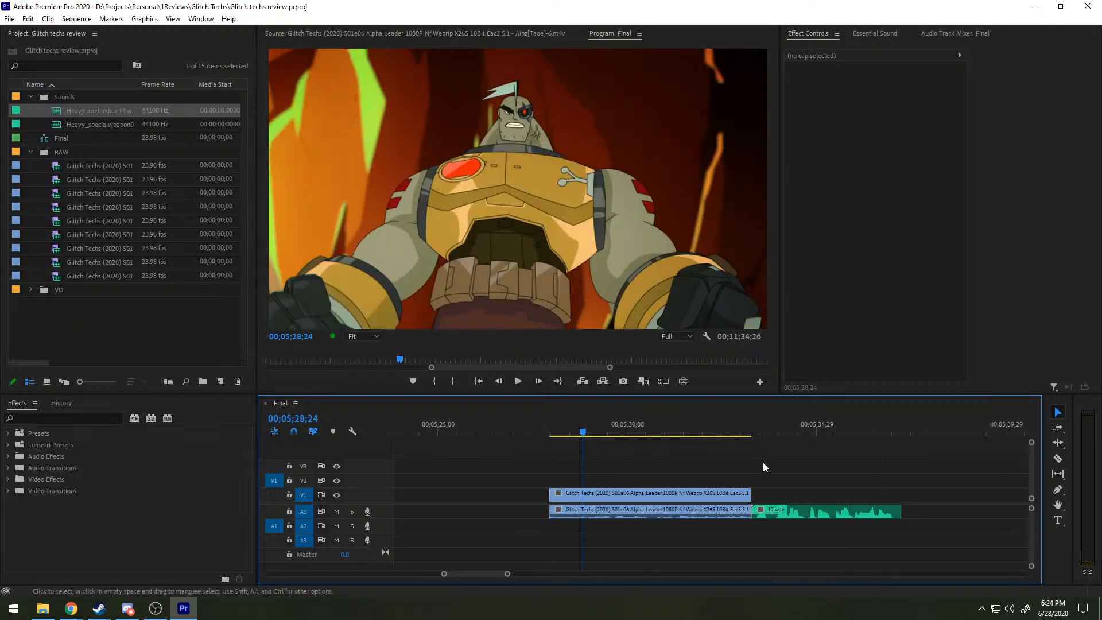
pyautogui.scroll(-5, 752, 456)
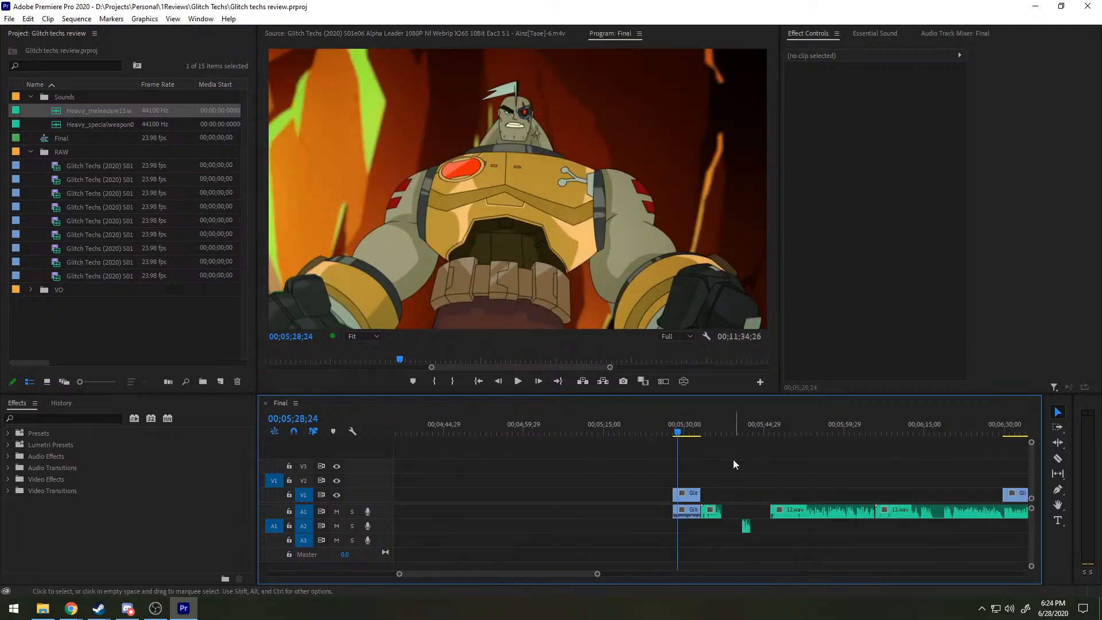
pyautogui.scroll(-3, 757, 456)
pyautogui.scroll(-3, 763, 450)
pyautogui.moveTo(723, 429); pyautogui.dragTo(736, 430)
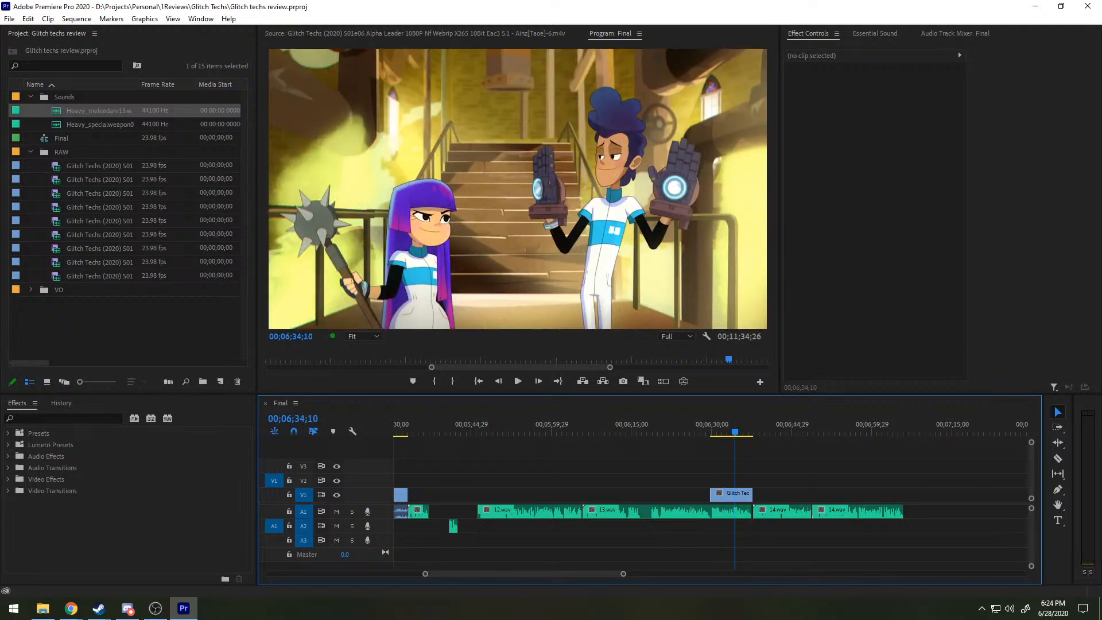
pyautogui.click(71, 608)
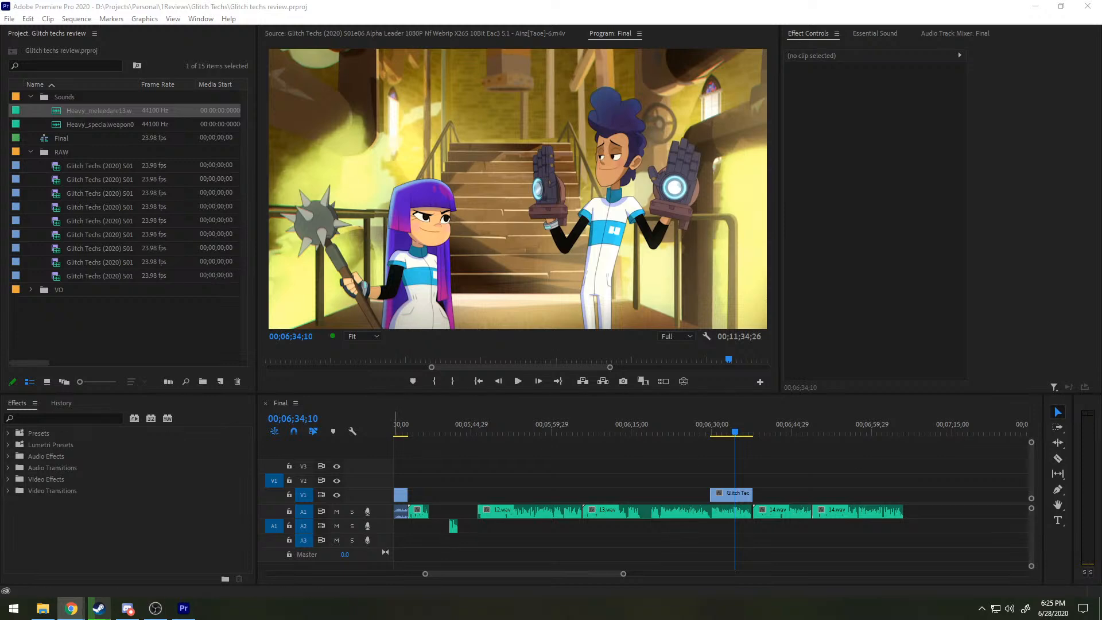
pyautogui.hotkey('alt', 'Tab')
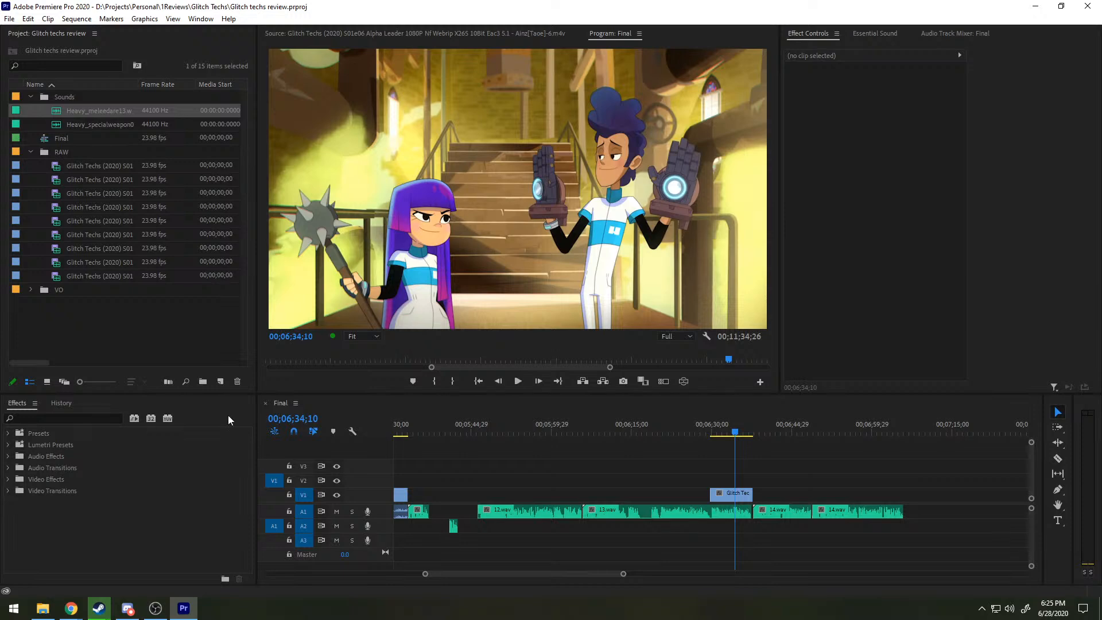
pyautogui.scroll(4, 599, 452)
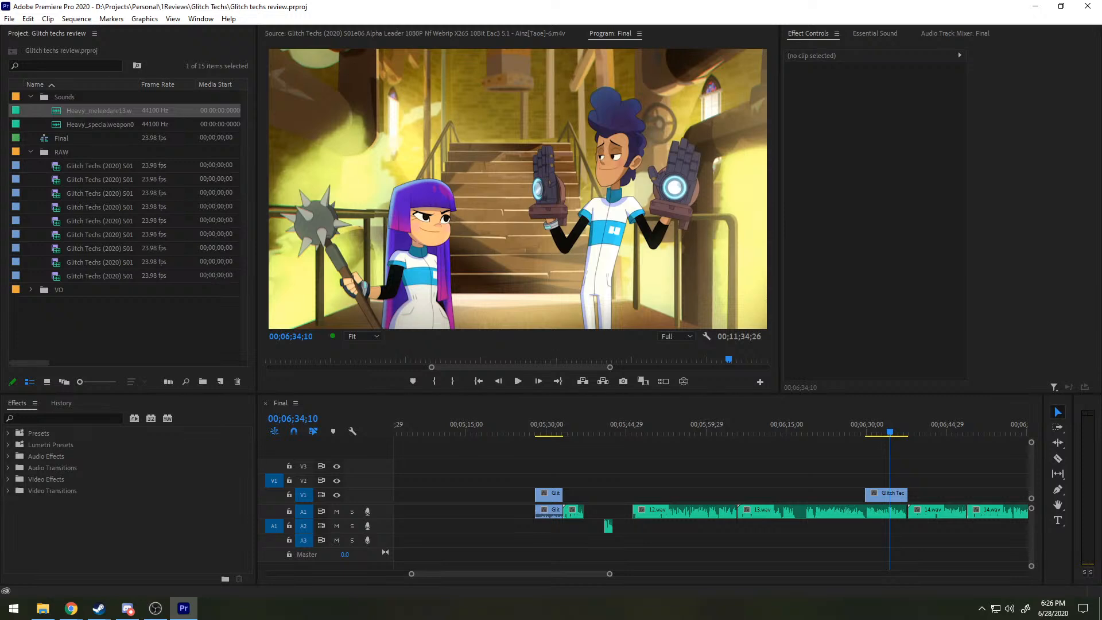
pyautogui.scroll(15, 659, 512)
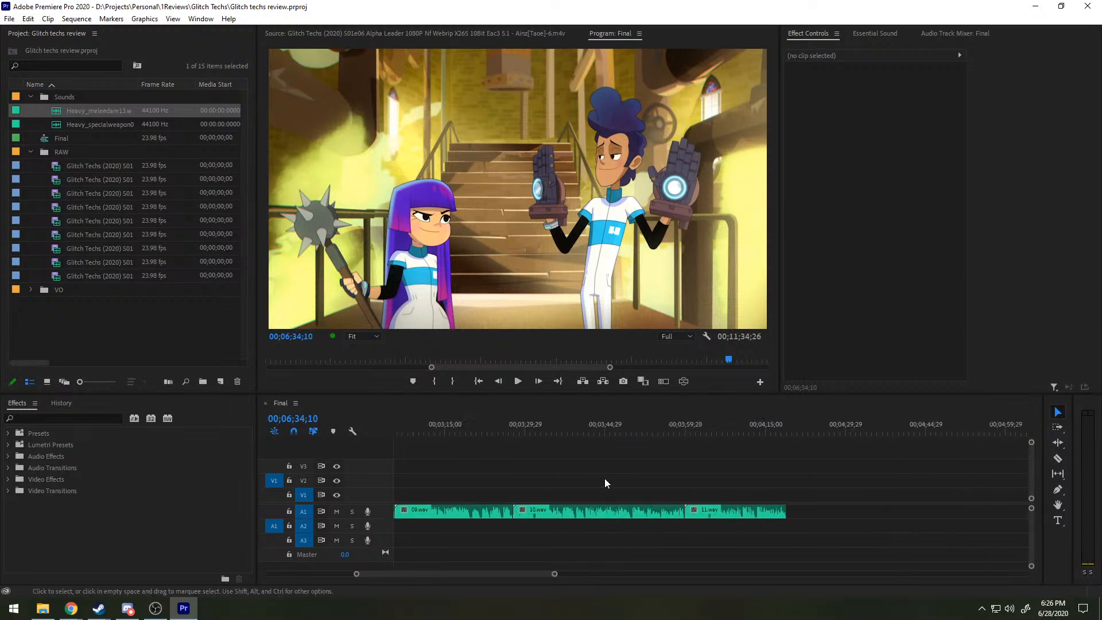
# Step: Play the start of the 05.wav voice-over from 00;01;47;25 to 00;01;51;10, past the end of the footage on V1
pyautogui.scroll(10, 601, 475)
pyautogui.click(670, 422)
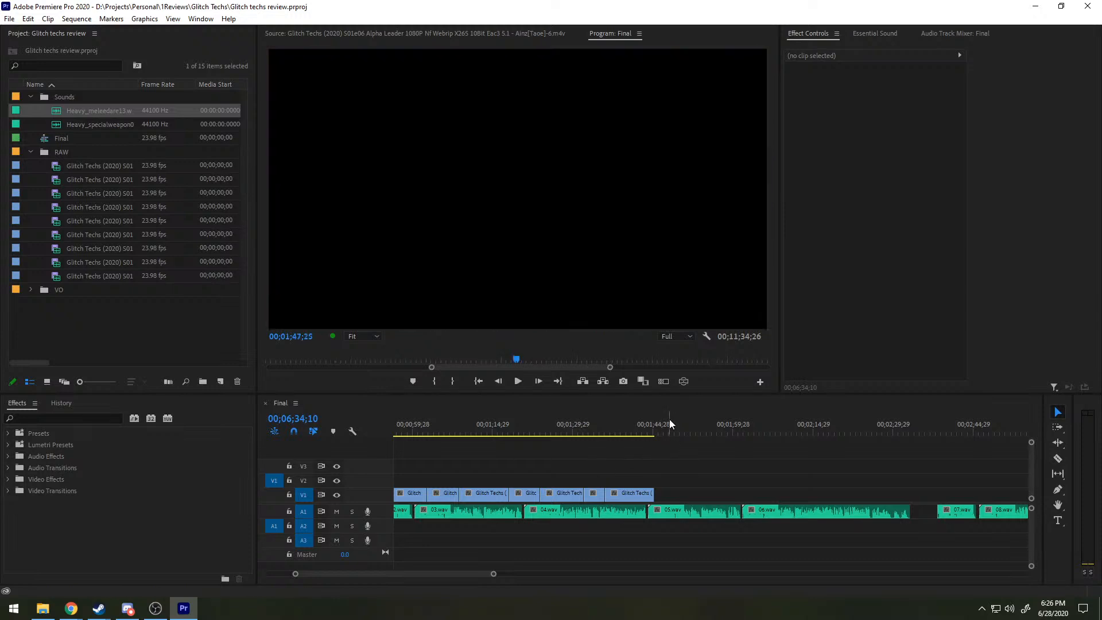
pyautogui.press('space')
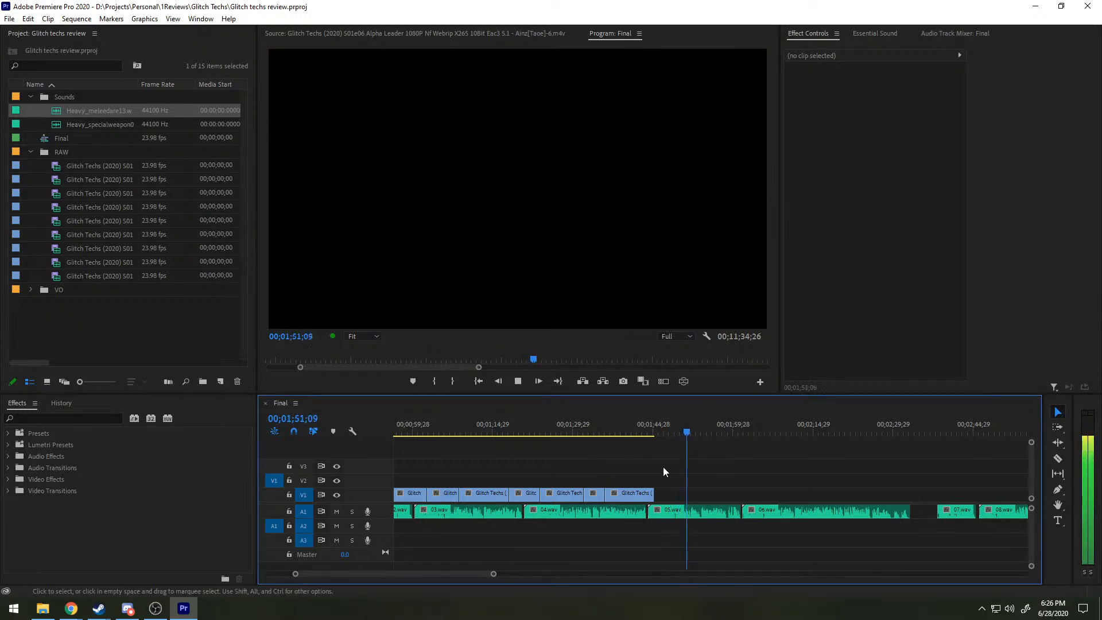
pyautogui.press('space')
# Step: Try an In point at 00;04;19;21 in the Alpha Leader source footage and preview the locker-room scene
pyautogui.hotkey('shift', '2')
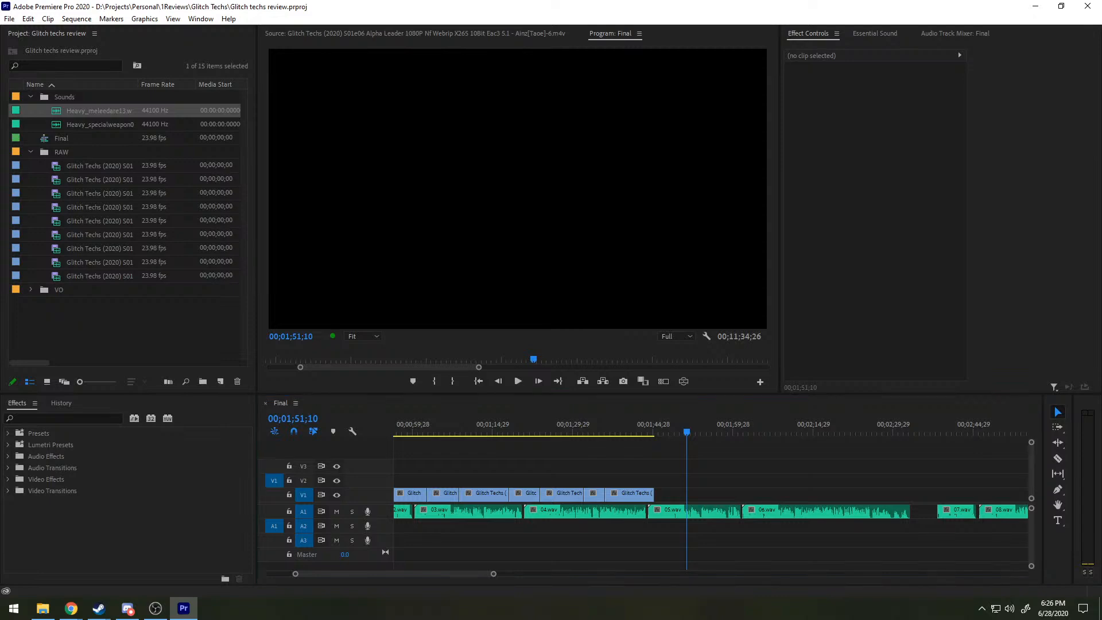
pyautogui.moveTo(464, 360); pyautogui.dragTo(357, 354)
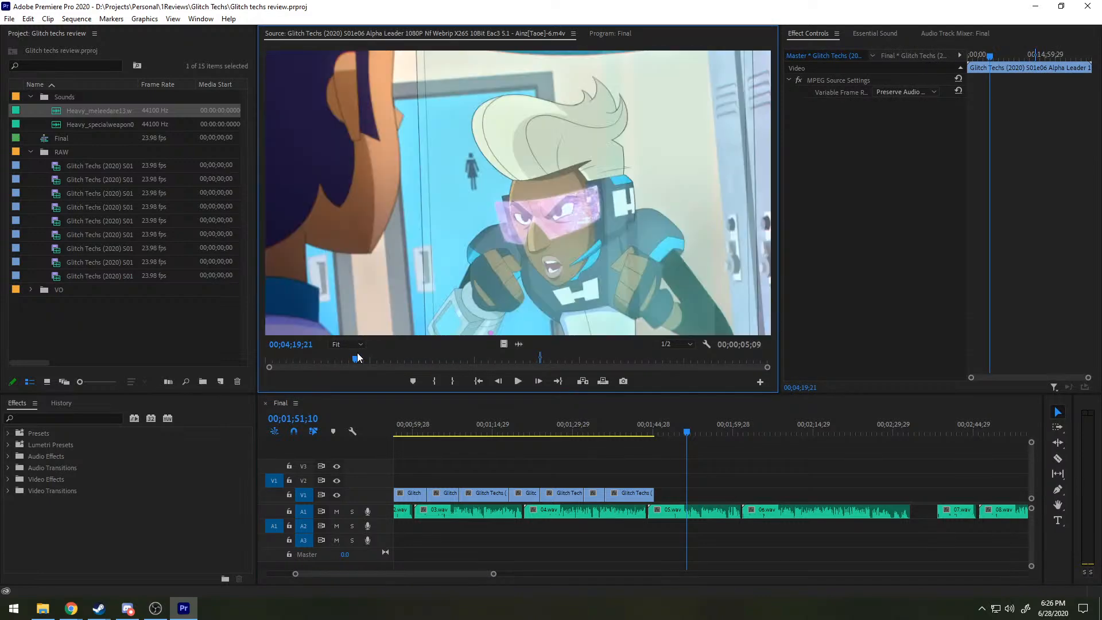
pyautogui.press('i')
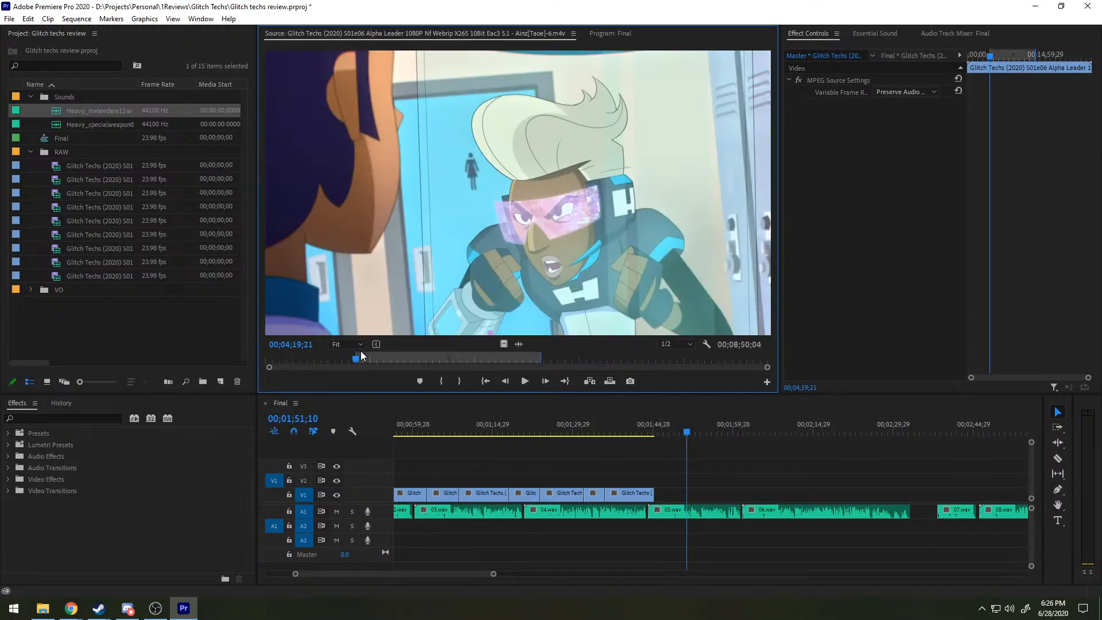
pyautogui.press('space')
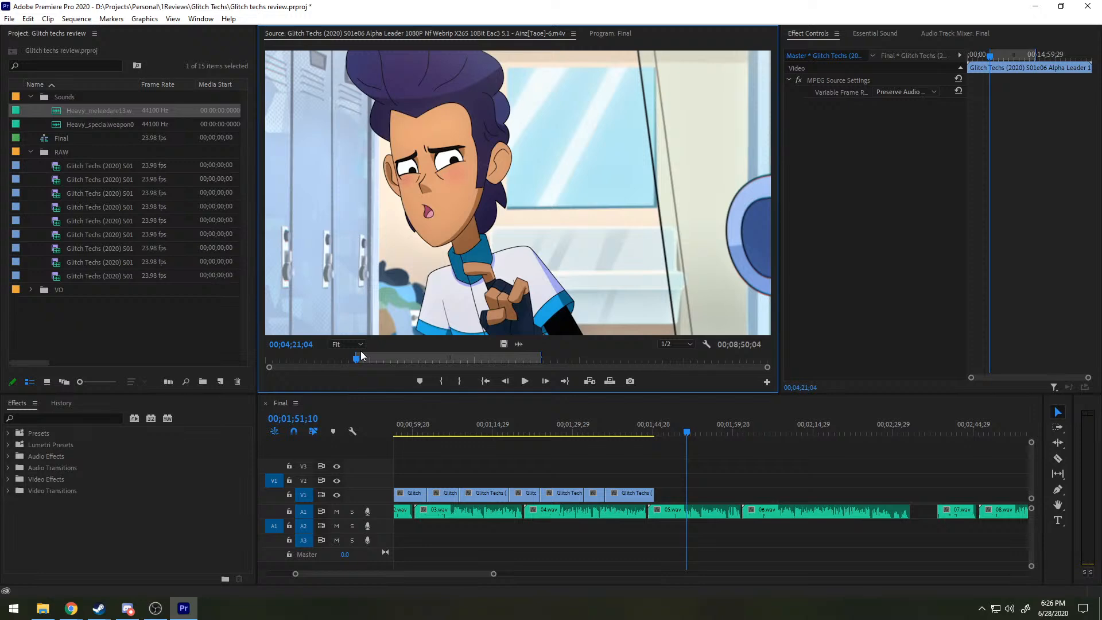
# Step: Mark the Alpha Leader footage from about 00;06;04;21 to 00;06;17;29 and place its video on V1 directly after the last clip
pyautogui.click(373, 358)
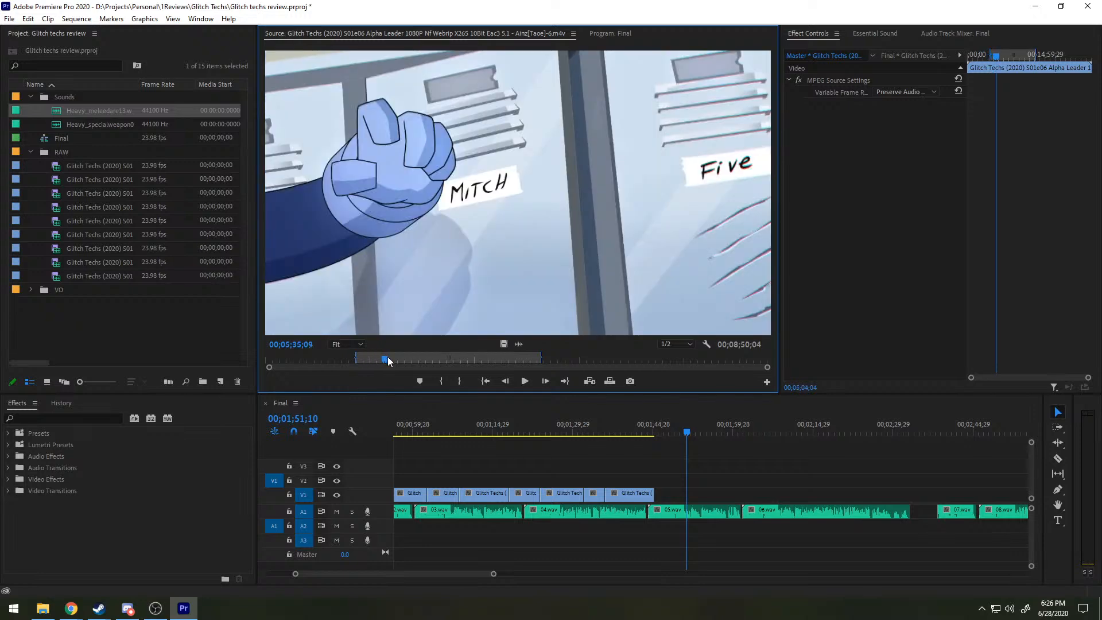
pyautogui.moveTo(373, 359); pyautogui.dragTo(392, 360)
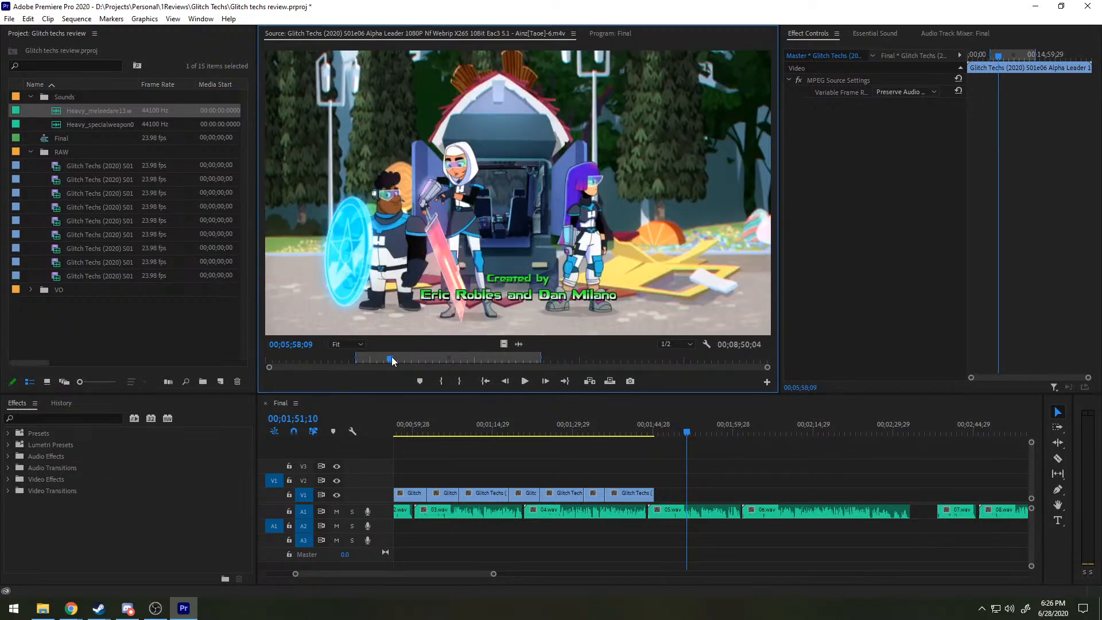
pyautogui.press('i')
pyautogui.press('space')
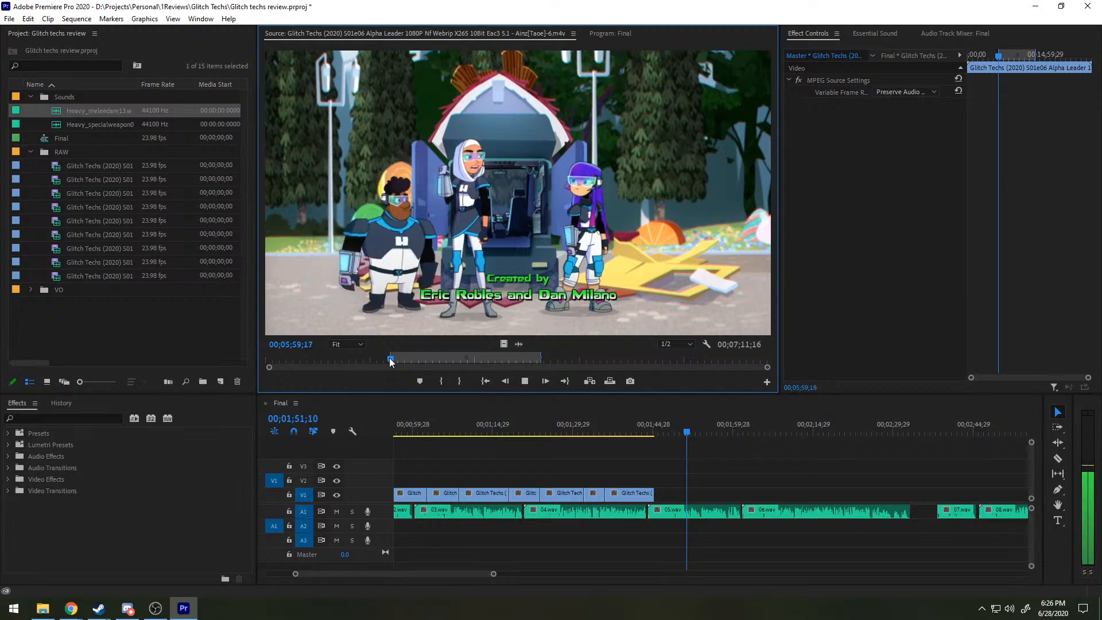
pyautogui.press('space')
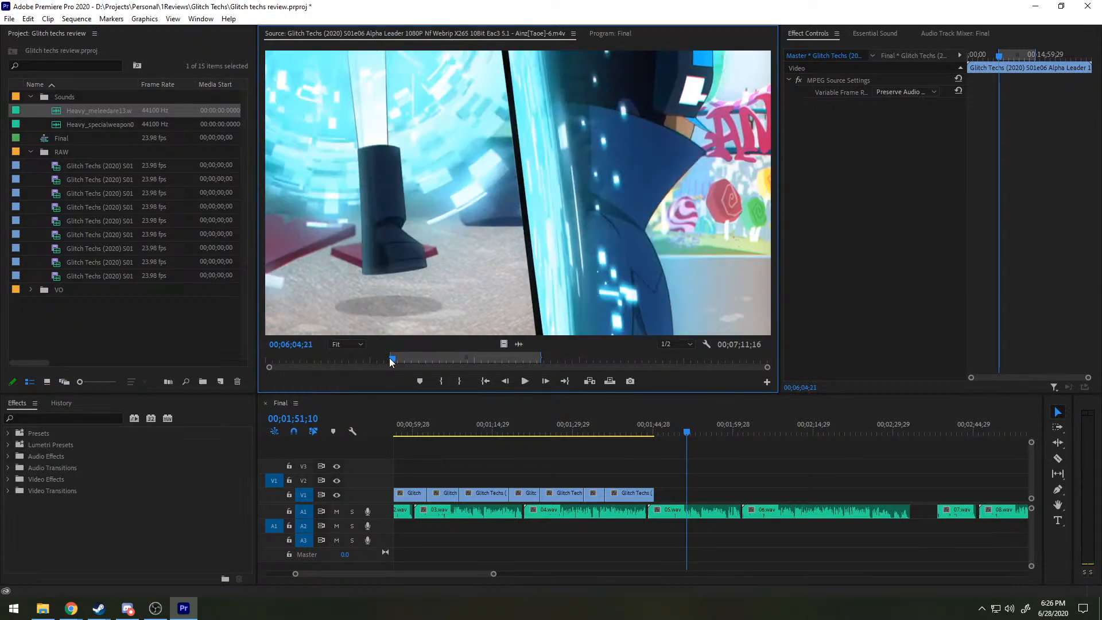
pyautogui.press('space')
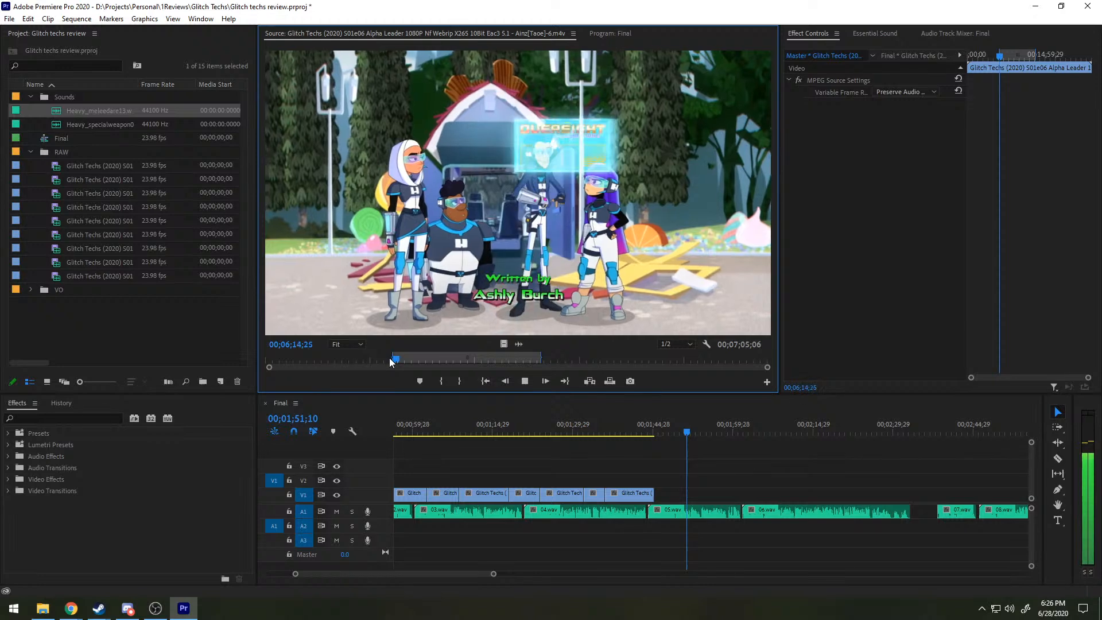
pyautogui.press('space')
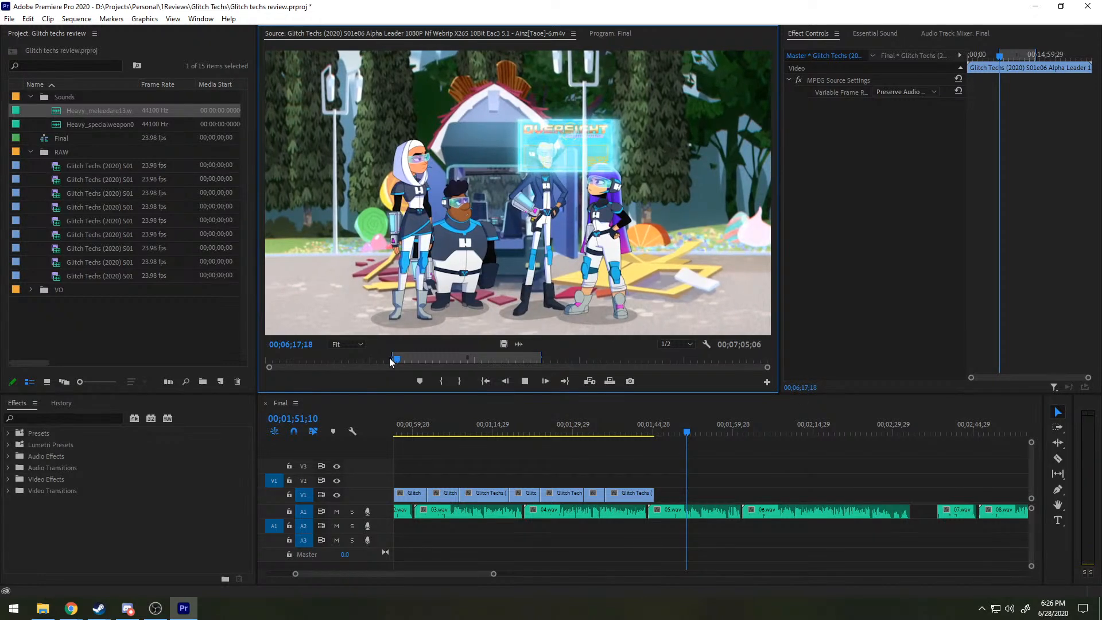
pyautogui.press('space')
pyautogui.press('o')
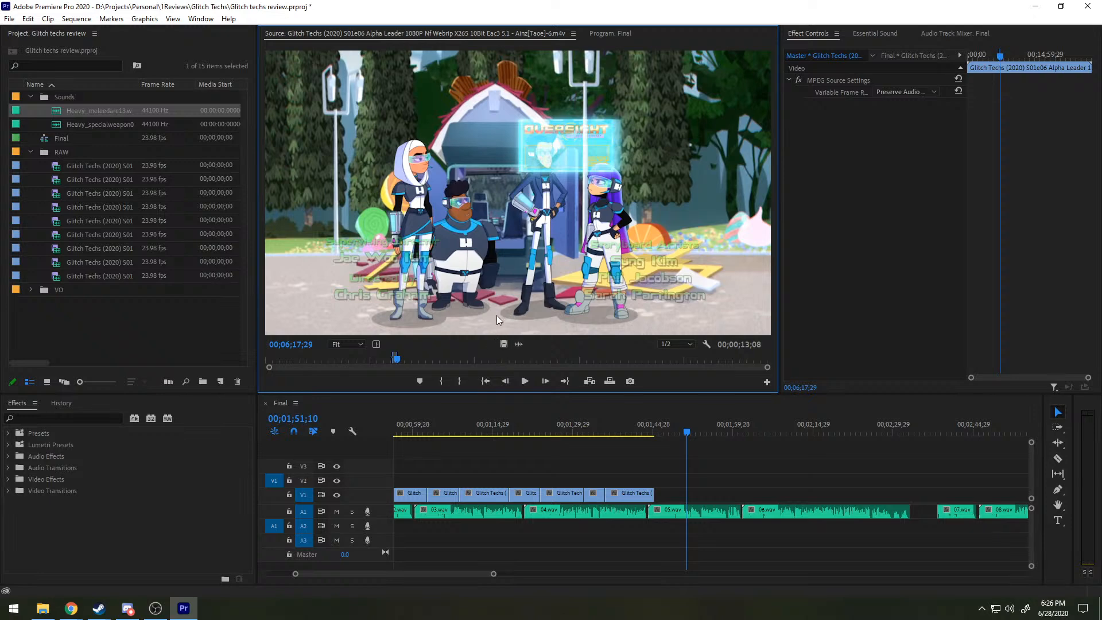
pyautogui.moveTo(498, 346); pyautogui.dragTo(706, 497)
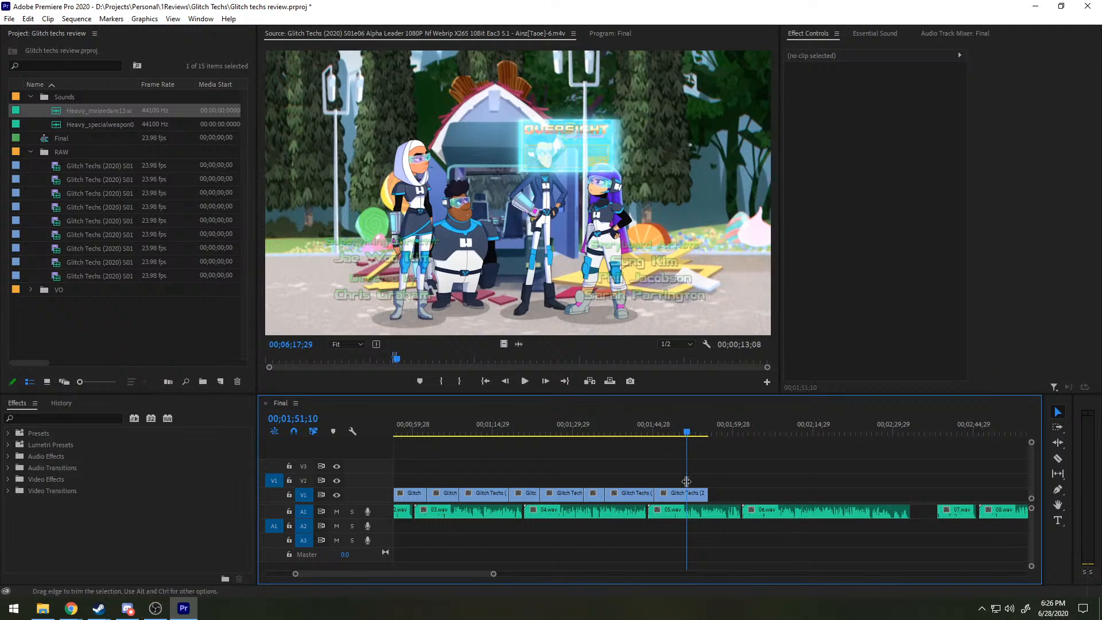
pyautogui.click(319, 383)
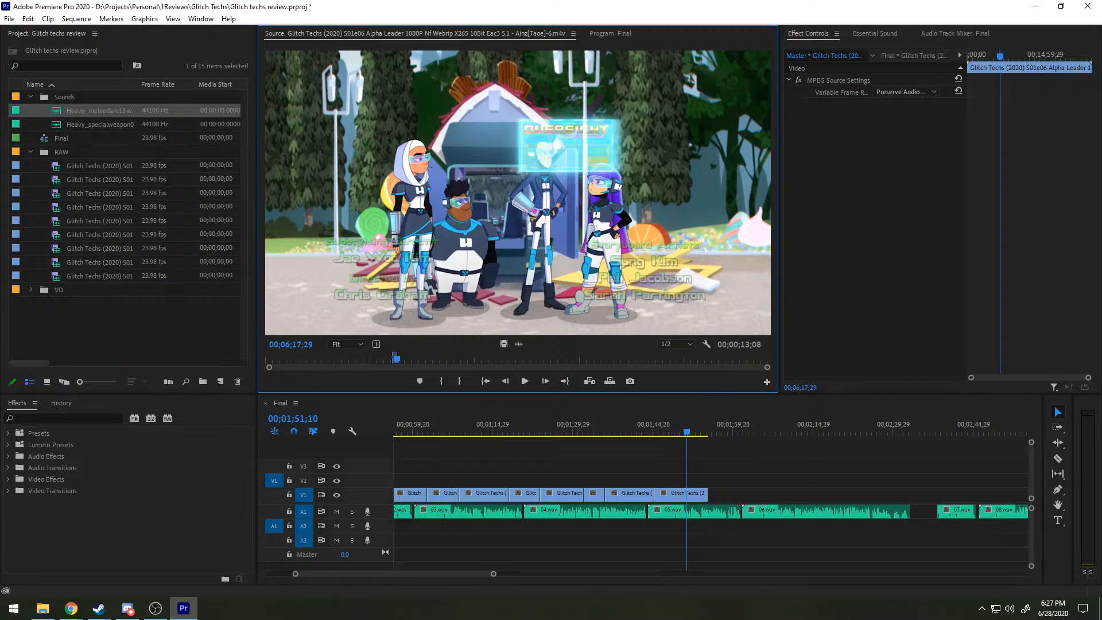
pyautogui.press('Left')
pyautogui.press('Left')
pyautogui.press('Left')
pyautogui.press('Left')
pyautogui.press('Left')
pyautogui.press('Left')
pyautogui.press('Left')
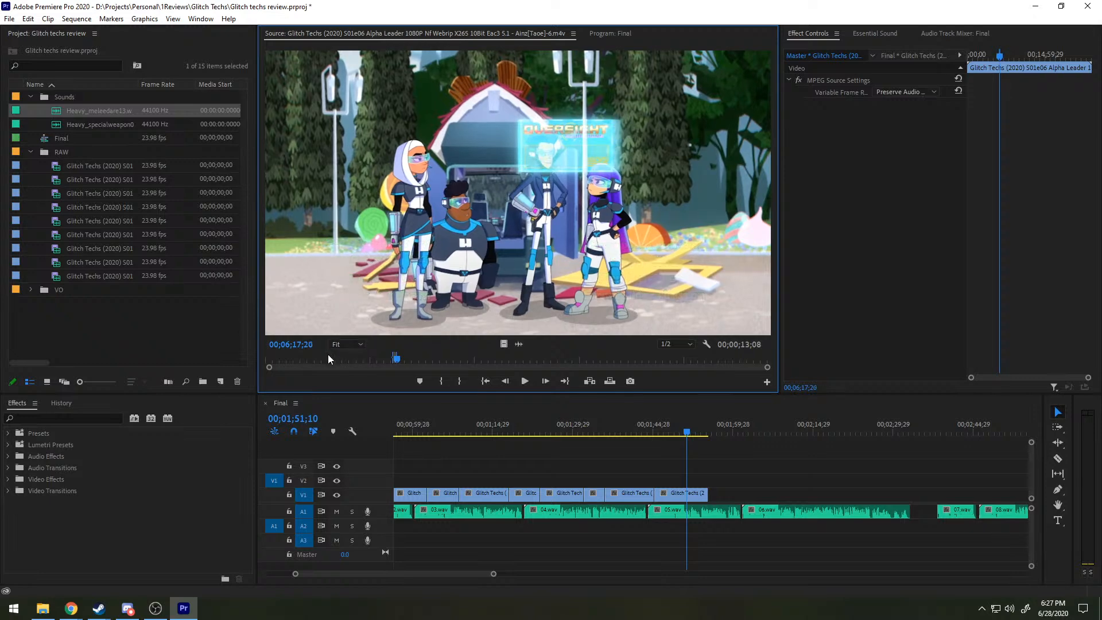
pyautogui.scroll(-19, 328, 360)
pyautogui.scroll(-2, 340, 348)
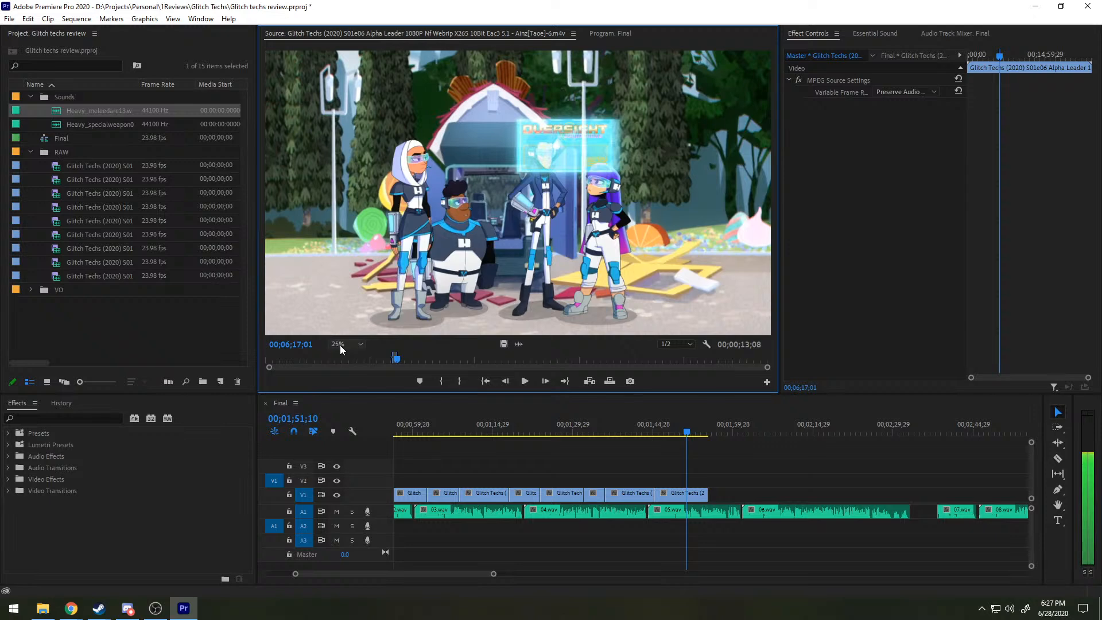
pyautogui.scroll(2, 340, 349)
pyautogui.scroll(-2, 372, 368)
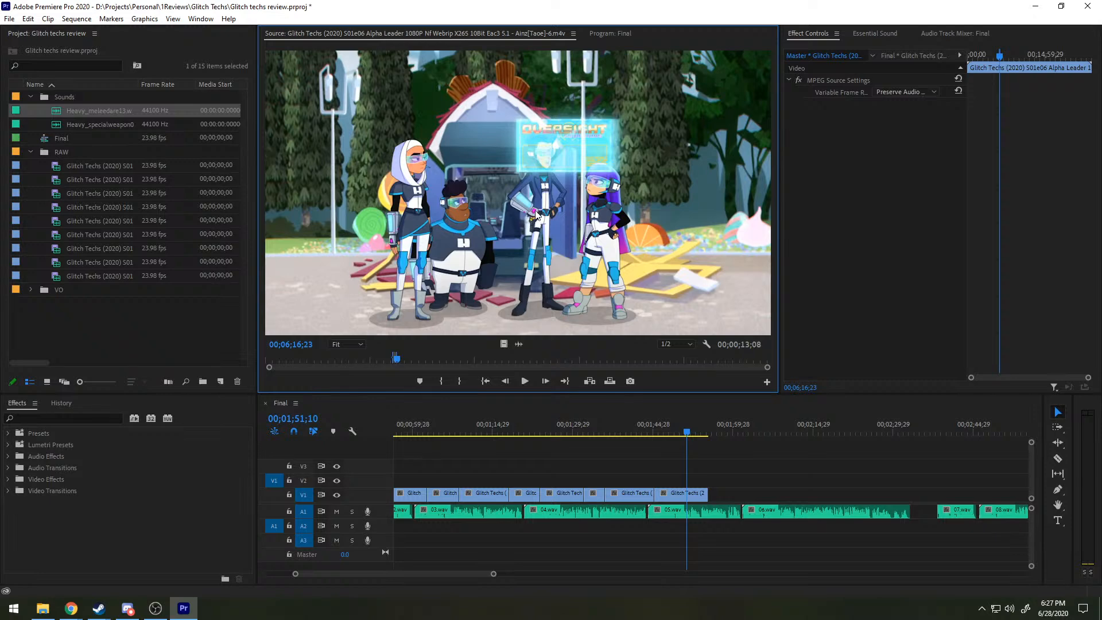
pyautogui.press('space')
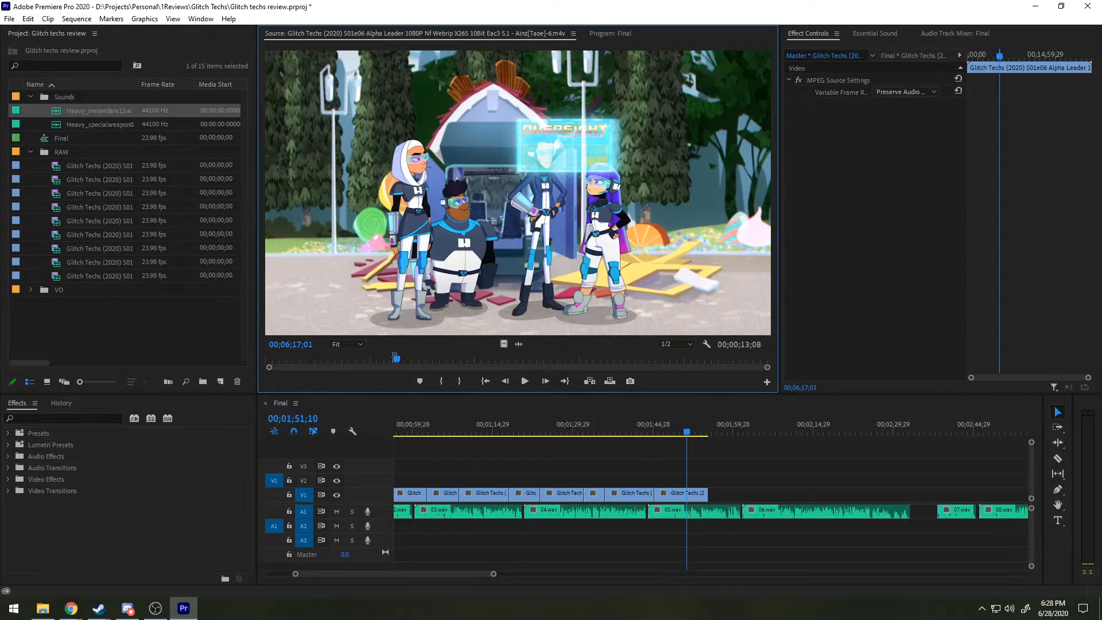
# Step: Scan the Collection Quest footage around 00;05;07;01 and the Age Of Hinobi footage between 00;31;24;08 and 00;33;42;14 for a fitting scene
pyautogui.hotkey('shift', '2')
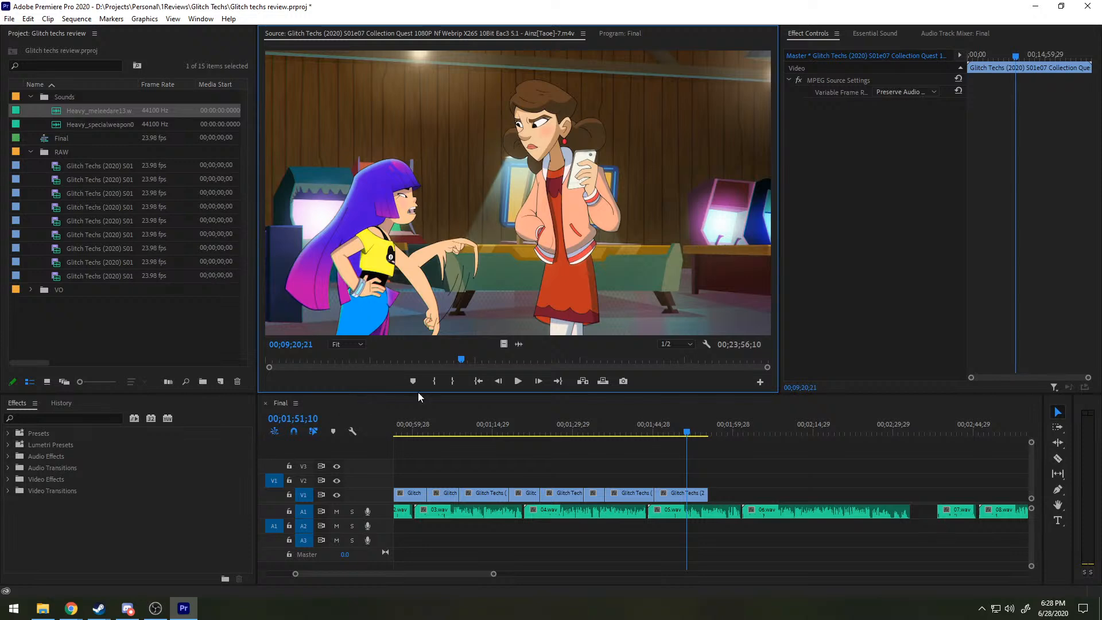
pyautogui.moveTo(462, 360); pyautogui.dragTo(373, 359)
pyautogui.press('space')
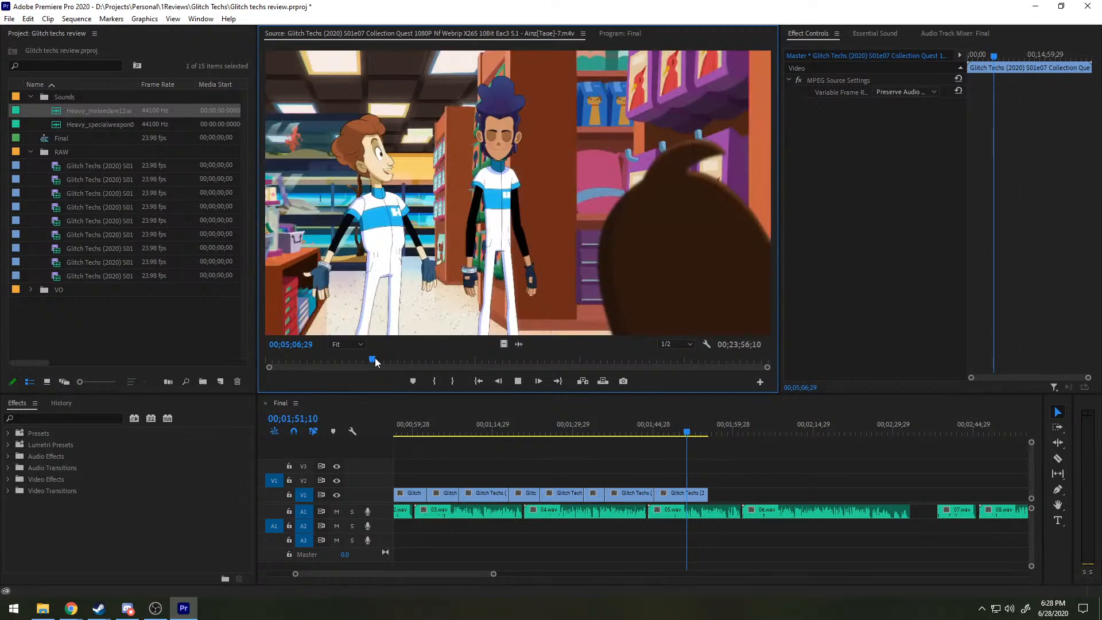
pyautogui.press('space')
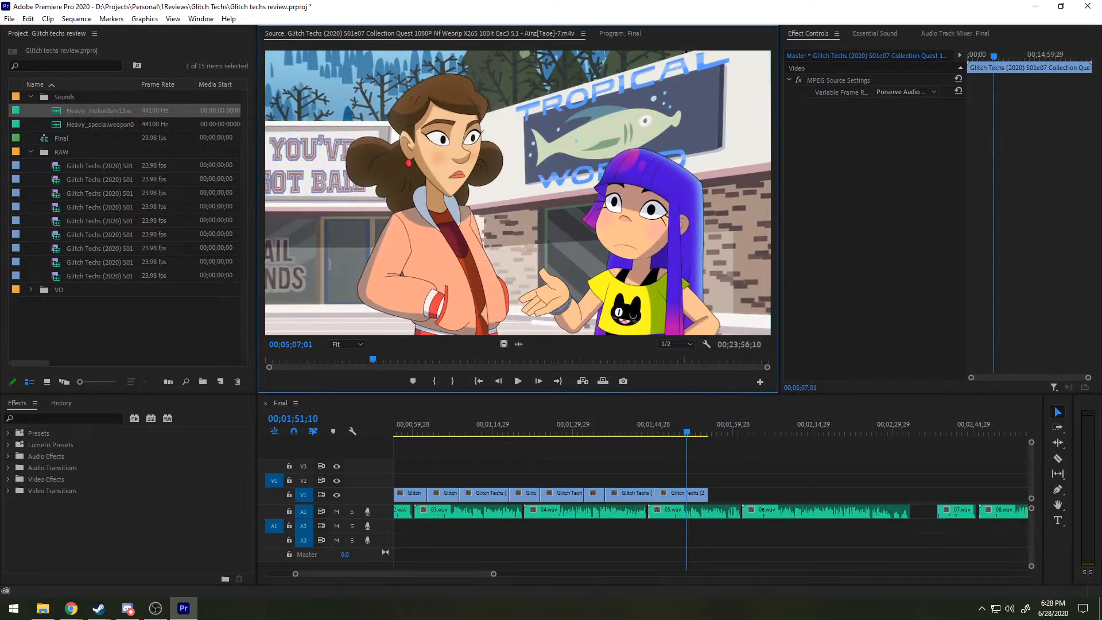
pyautogui.press('f')
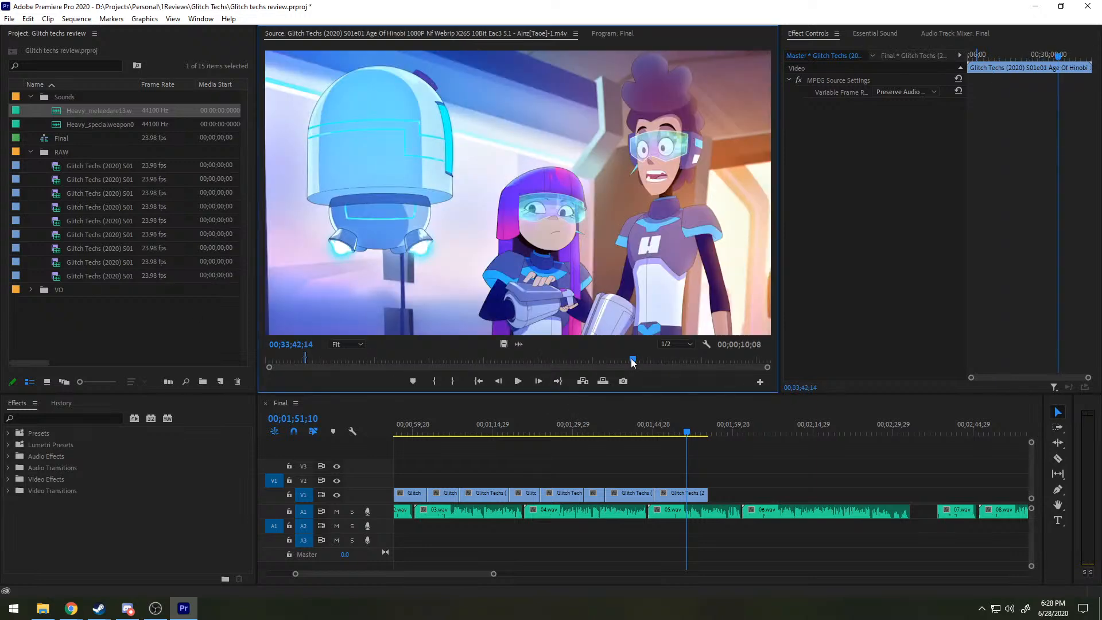
pyautogui.moveTo(633, 360)
pyautogui.mouseDown()
pyautogui.moveTo(649, 357)
pyautogui.moveTo(626, 354)
pyautogui.mouseUp()
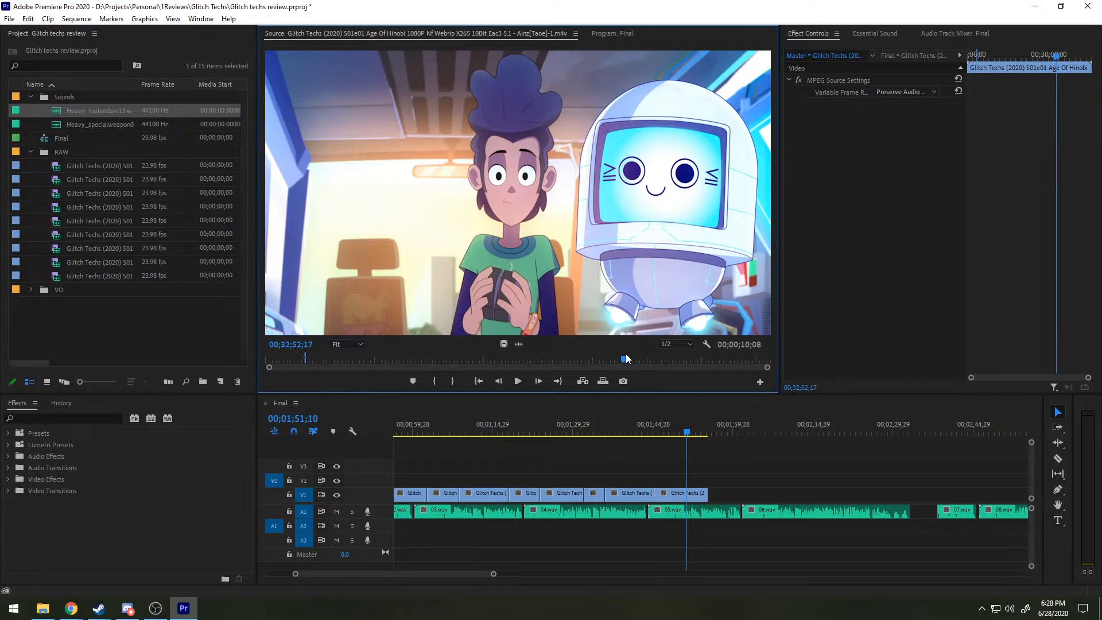
pyautogui.moveTo(626, 353)
pyautogui.mouseDown()
pyautogui.moveTo(594, 358)
pyautogui.moveTo(609, 357)
pyautogui.mouseUp()
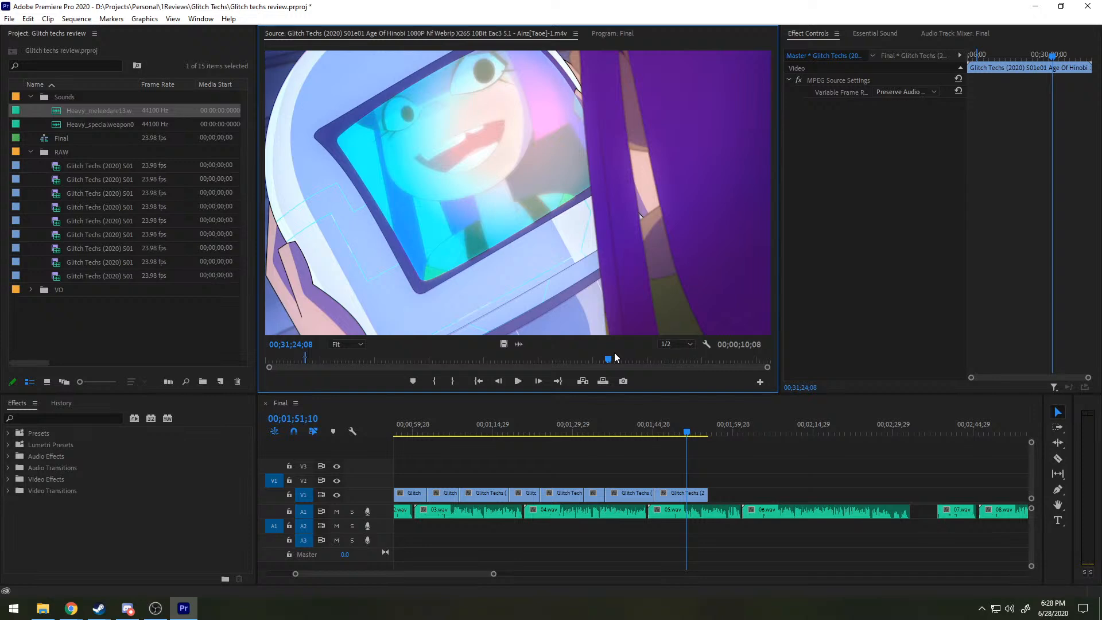
pyautogui.press('space')
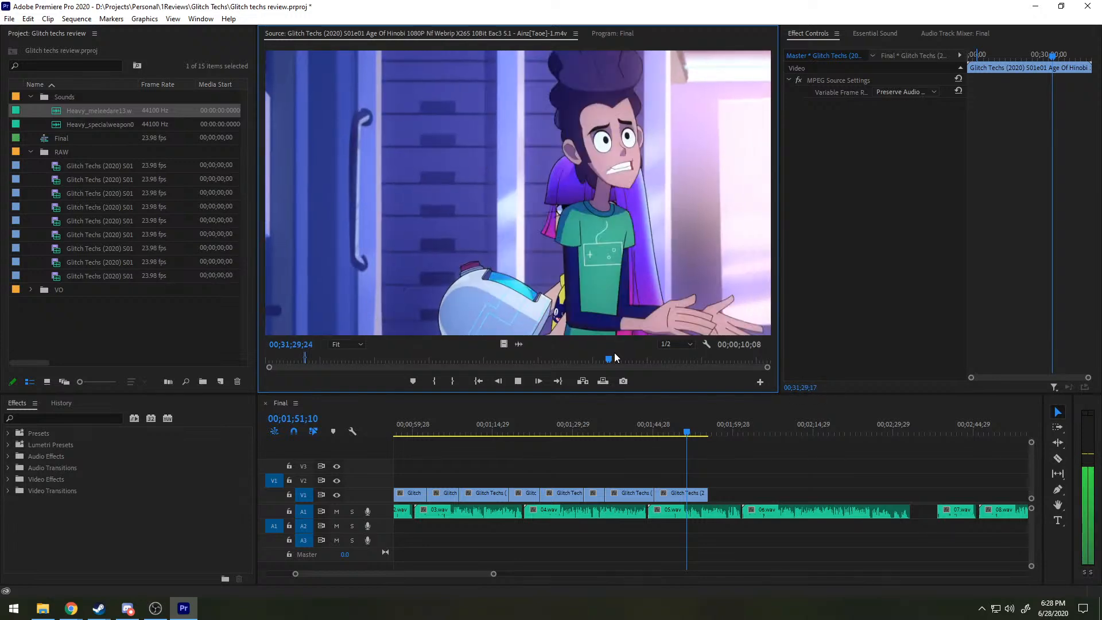
pyautogui.press('space')
# Step: Mark the Age Of Hinobi arcade fight from 00;35;24;05 to 00;35;38;07 and place its video on V1 directly after the Alpha Leader clip
pyautogui.moveTo(614, 352); pyautogui.dragTo(642, 350)
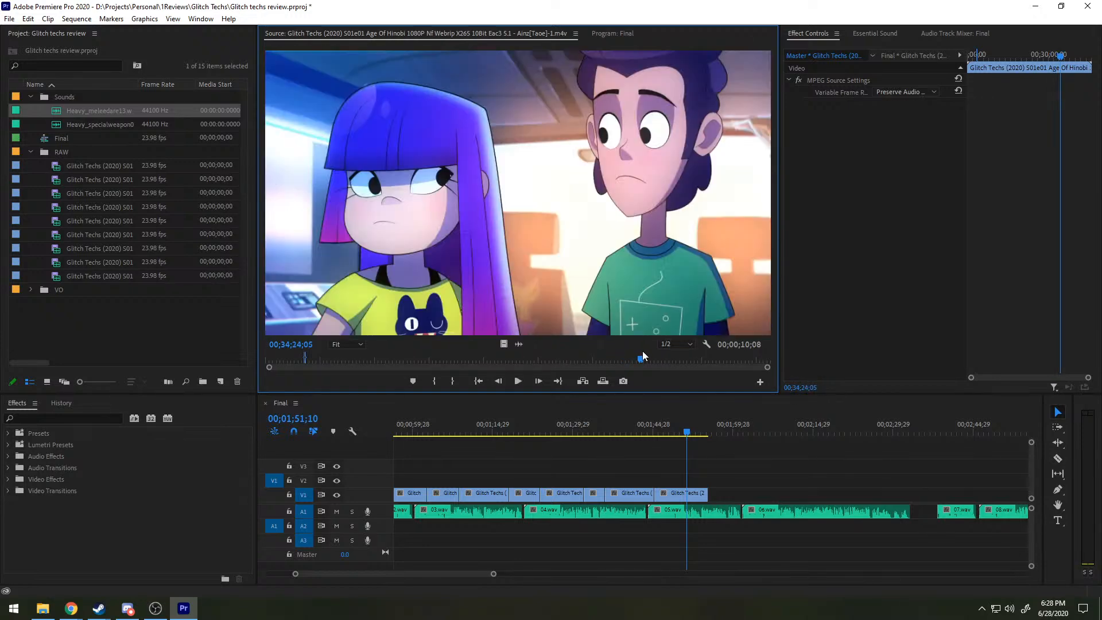
pyautogui.press('i')
pyautogui.press('space')
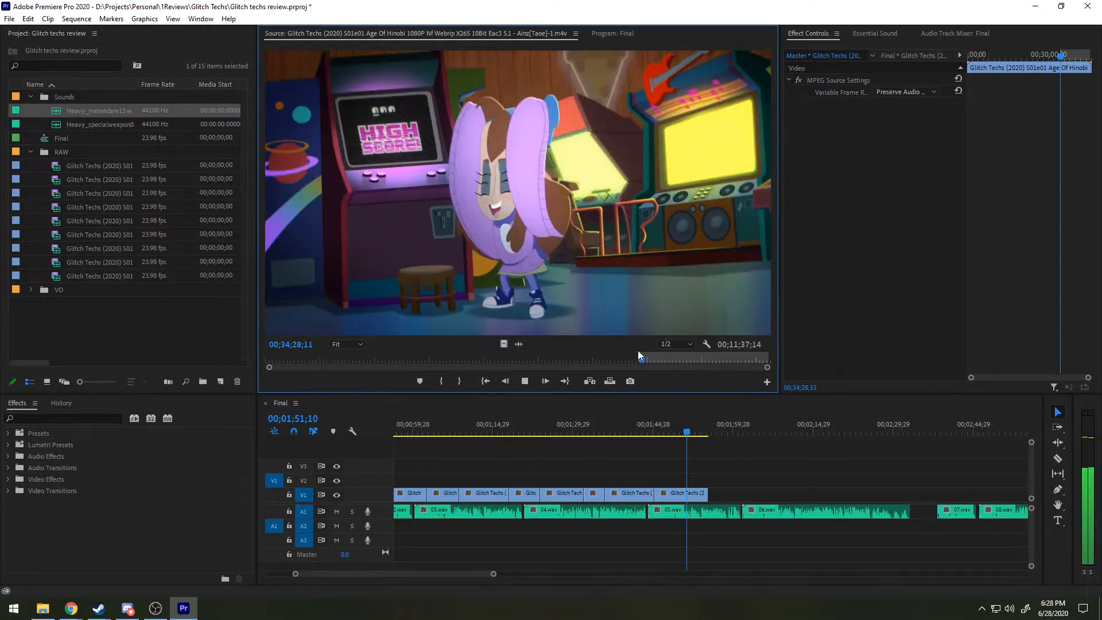
pyautogui.press('space')
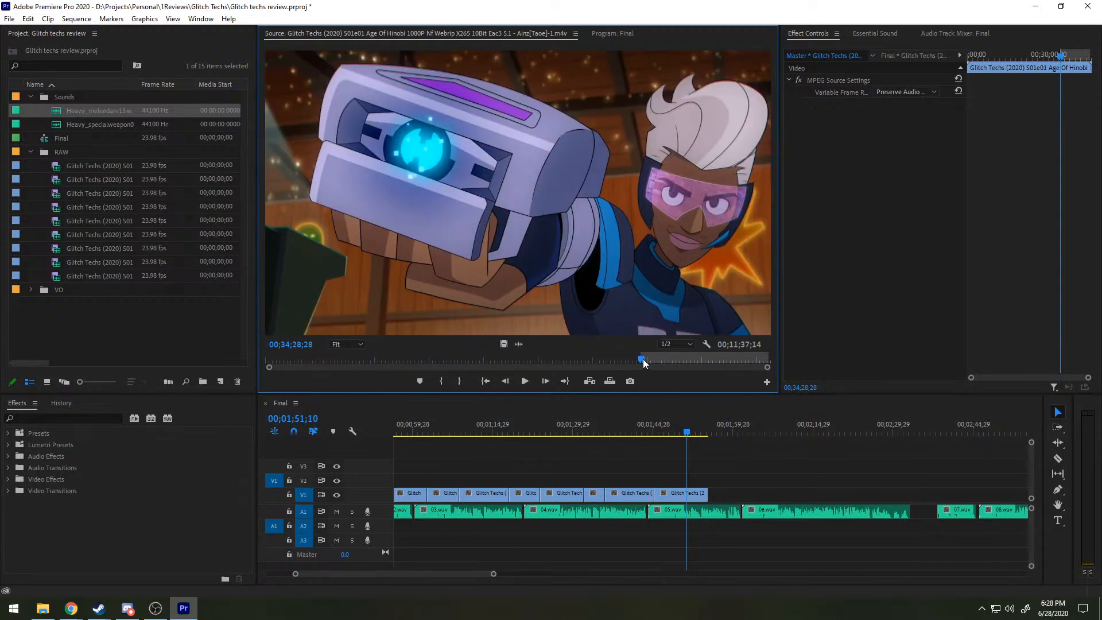
pyautogui.moveTo(643, 359); pyautogui.dragTo(654, 360)
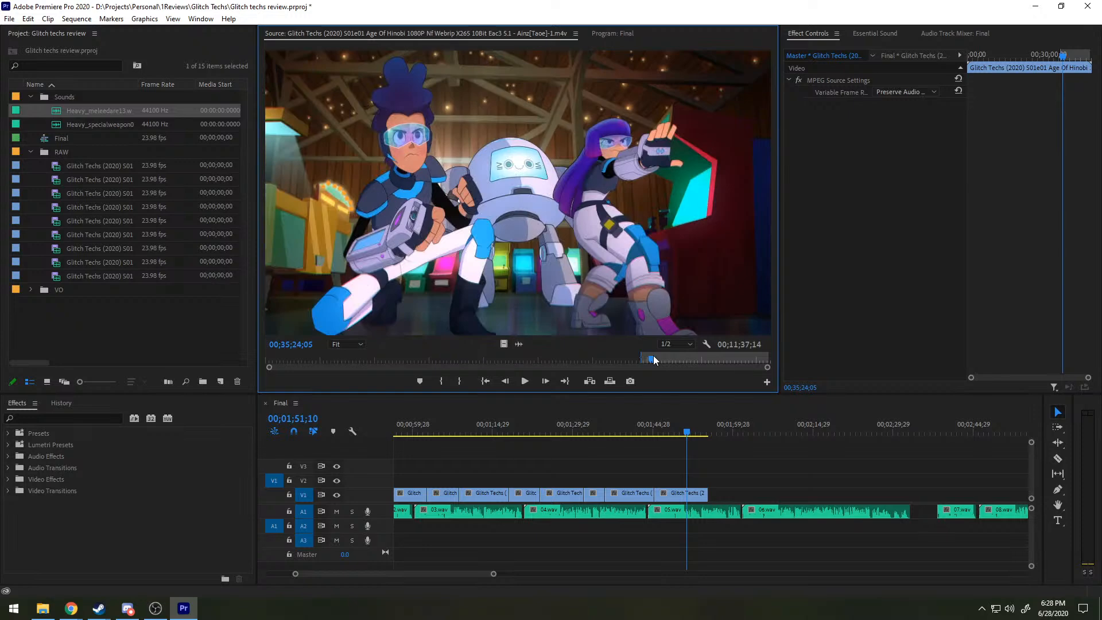
pyautogui.press('space')
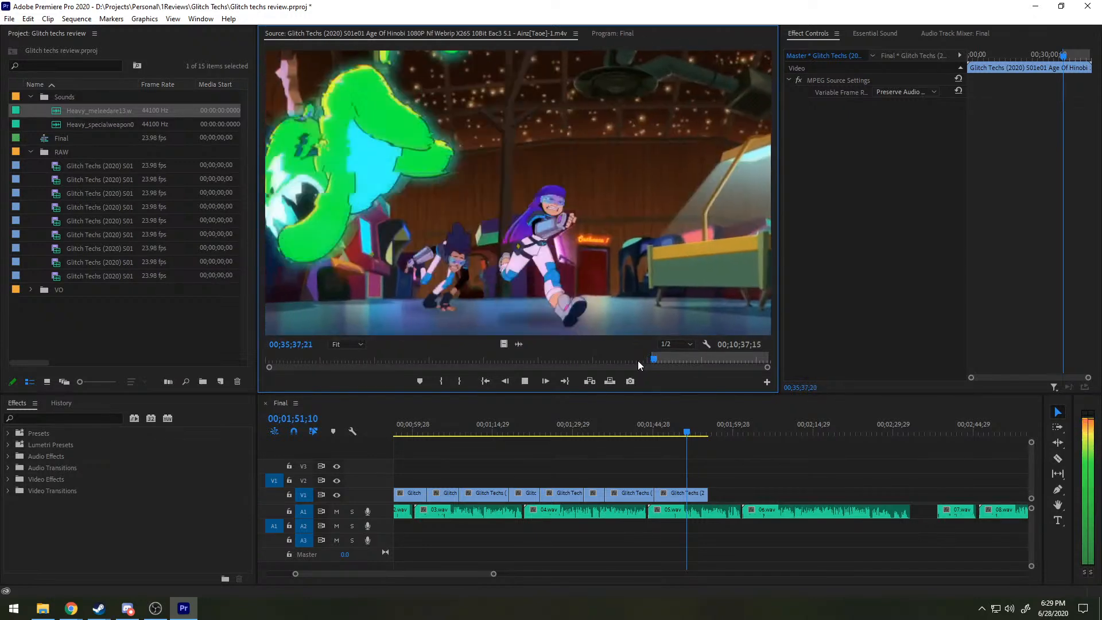
pyautogui.press('space')
pyautogui.press('o')
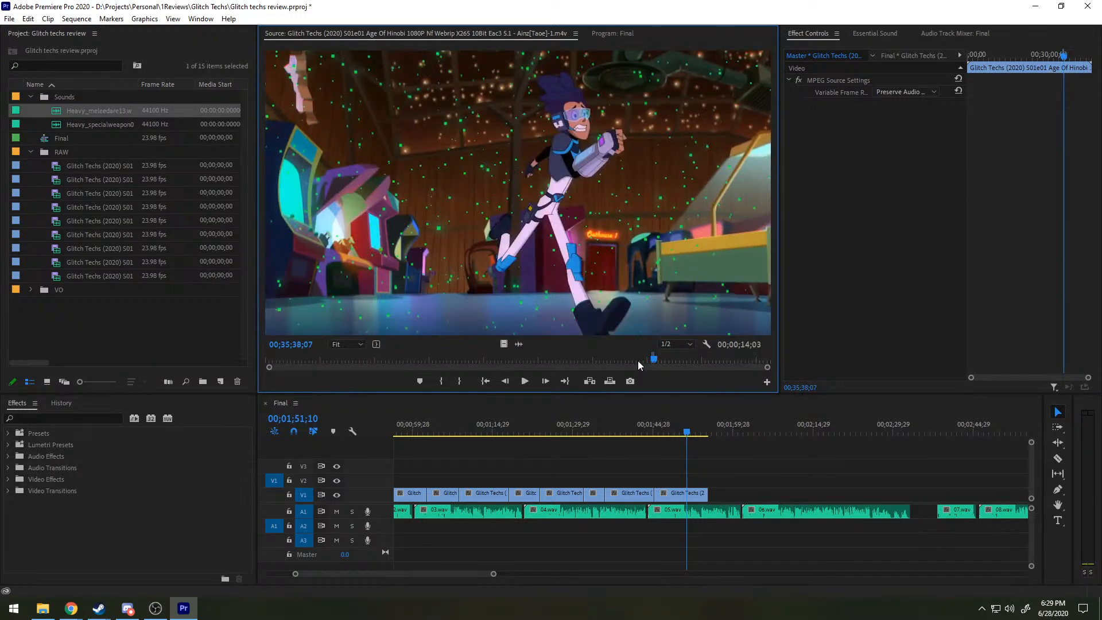
pyautogui.moveTo(501, 343); pyautogui.dragTo(715, 500)
# Step: Trim the start of the new Age Of Hinobi clip up to about 00;02;01;13 and close the gap before it on V1
pyautogui.moveTo(720, 418); pyautogui.dragTo(742, 418)
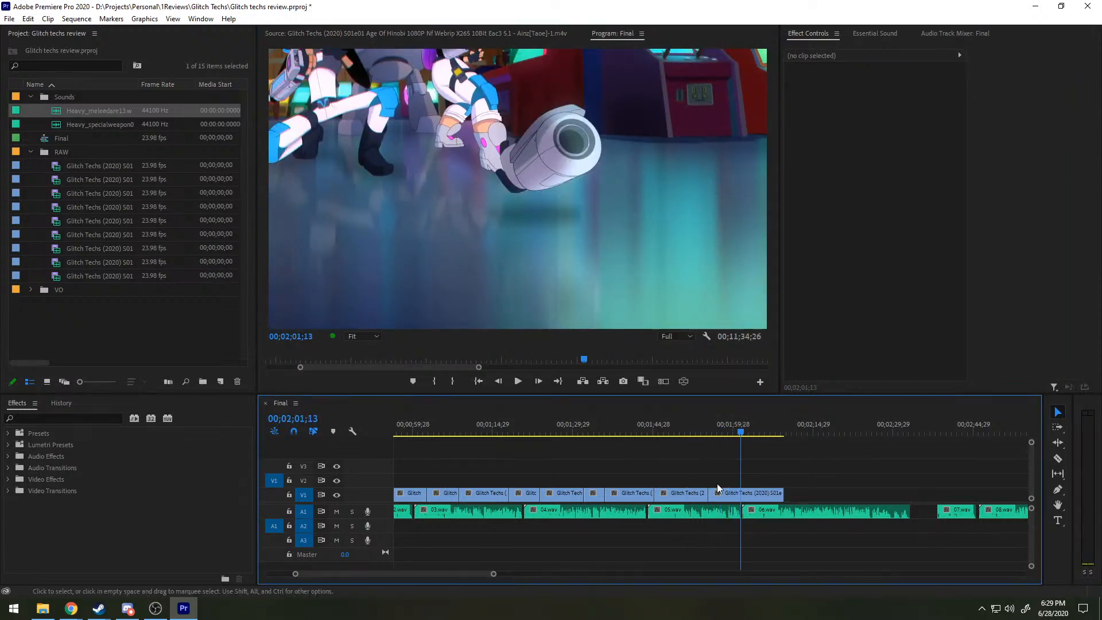
pyautogui.moveTo(711, 489)
pyautogui.mouseDown()
pyautogui.moveTo(748, 494)
pyautogui.moveTo(725, 498)
pyautogui.mouseUp()
pyautogui.click(708, 422)
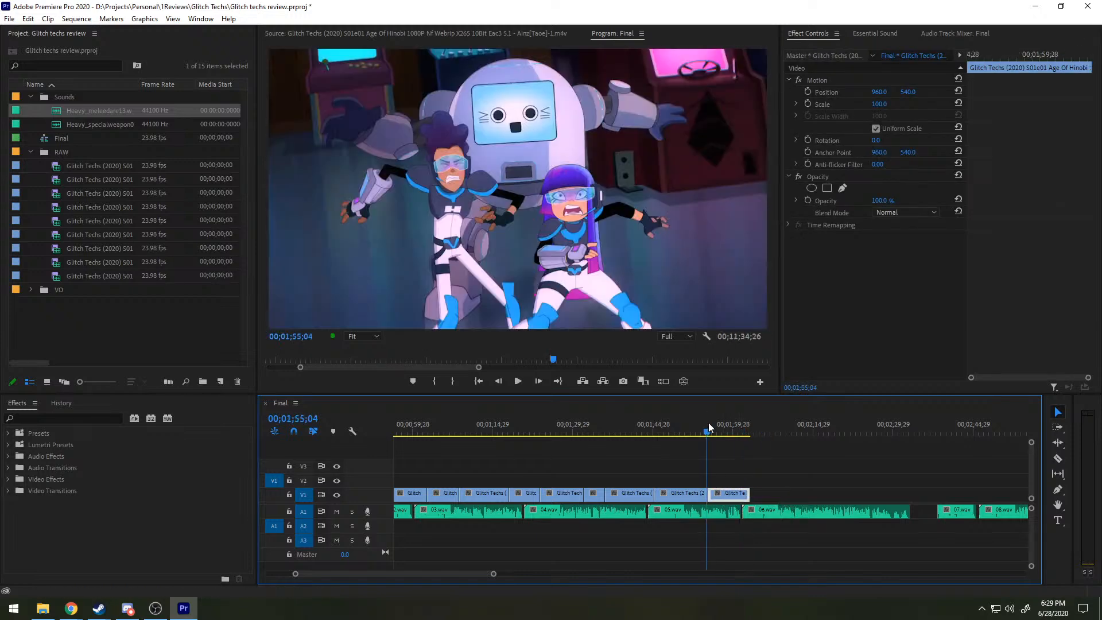
pyautogui.press('space')
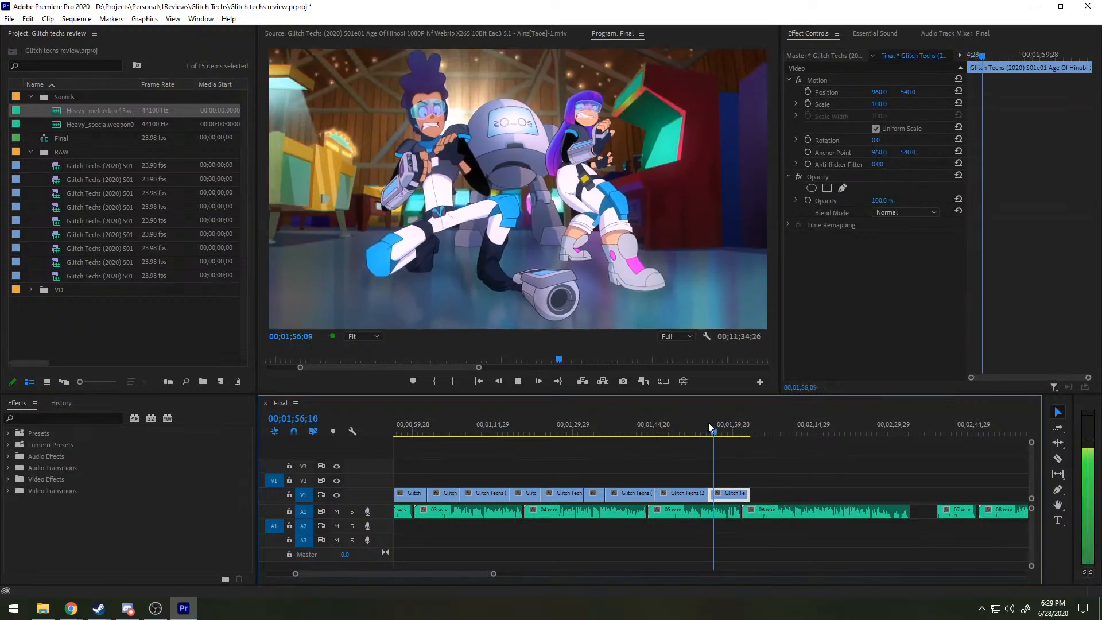
# Step: Check the Final sequence around 00;01;53;06 and examine how much of the voice-over on A1 still lacks footage
pyautogui.press('space')
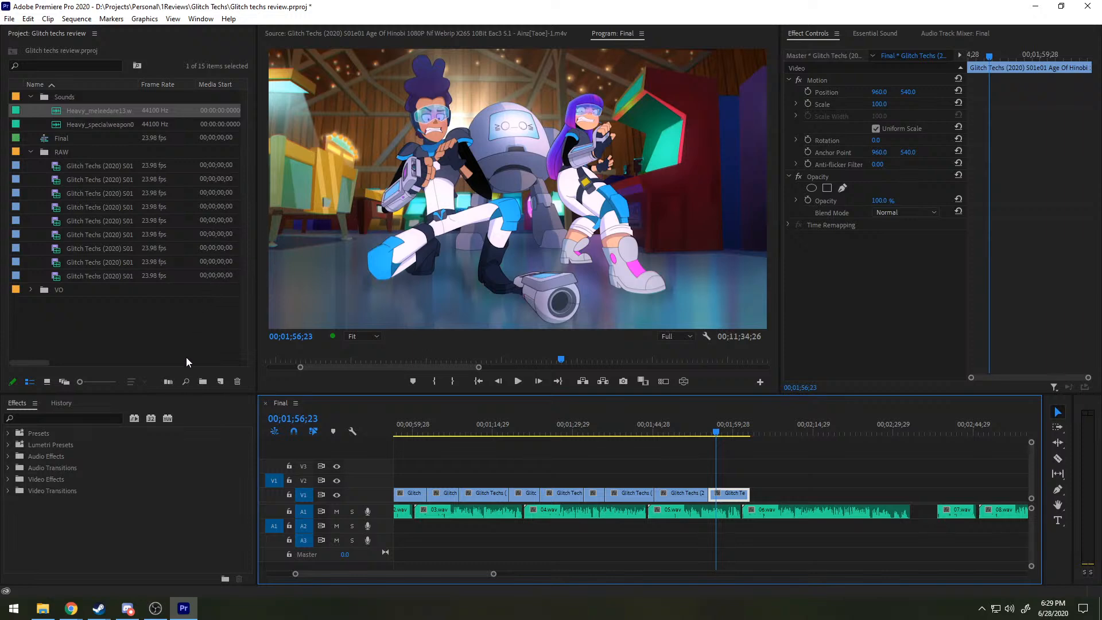
pyautogui.click(696, 434)
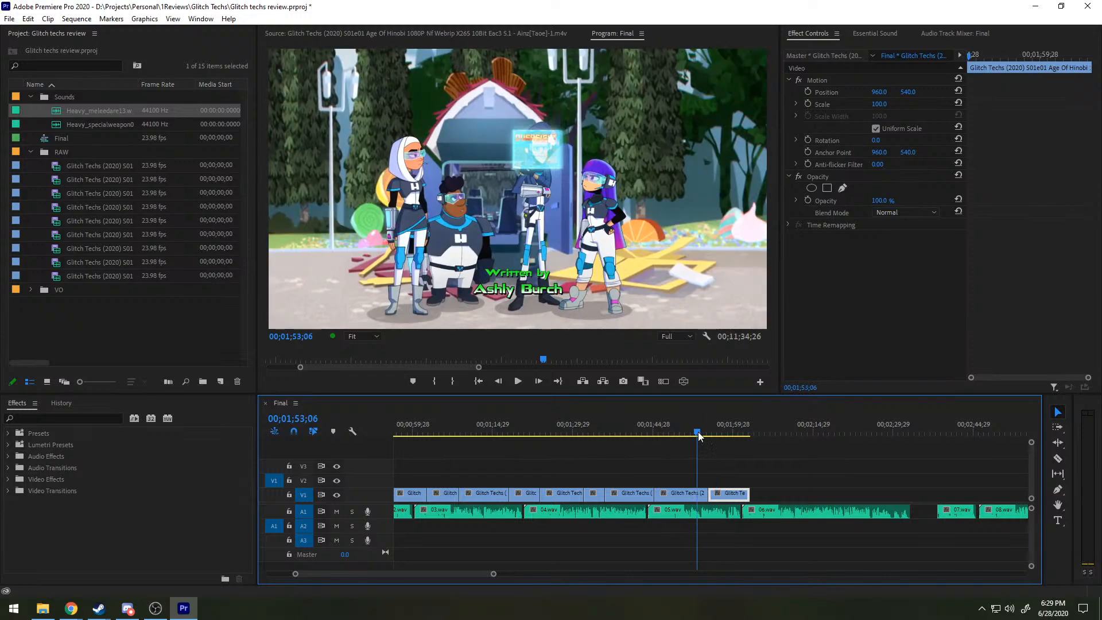
pyautogui.scroll(-6, 583, 449)
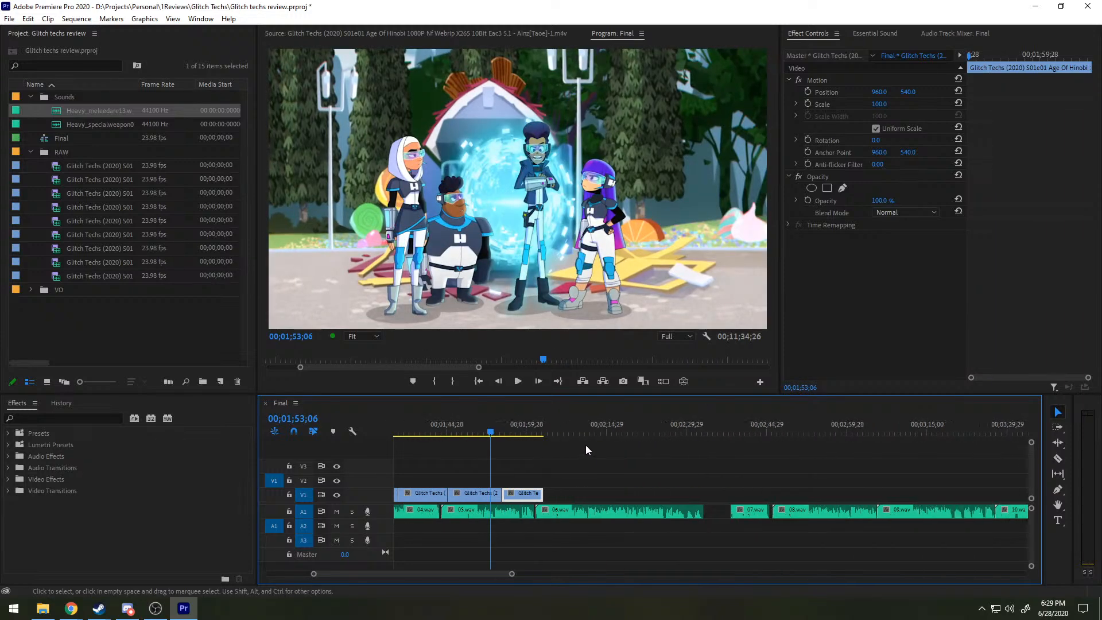
pyautogui.scroll(5, 573, 438)
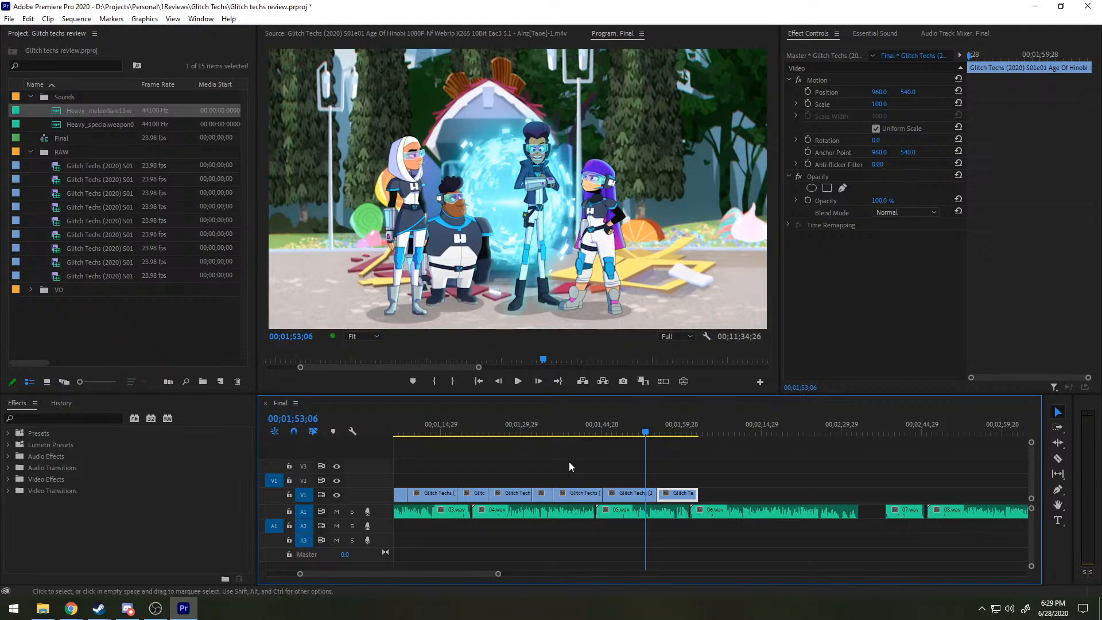
pyautogui.scroll(6, 522, 480)
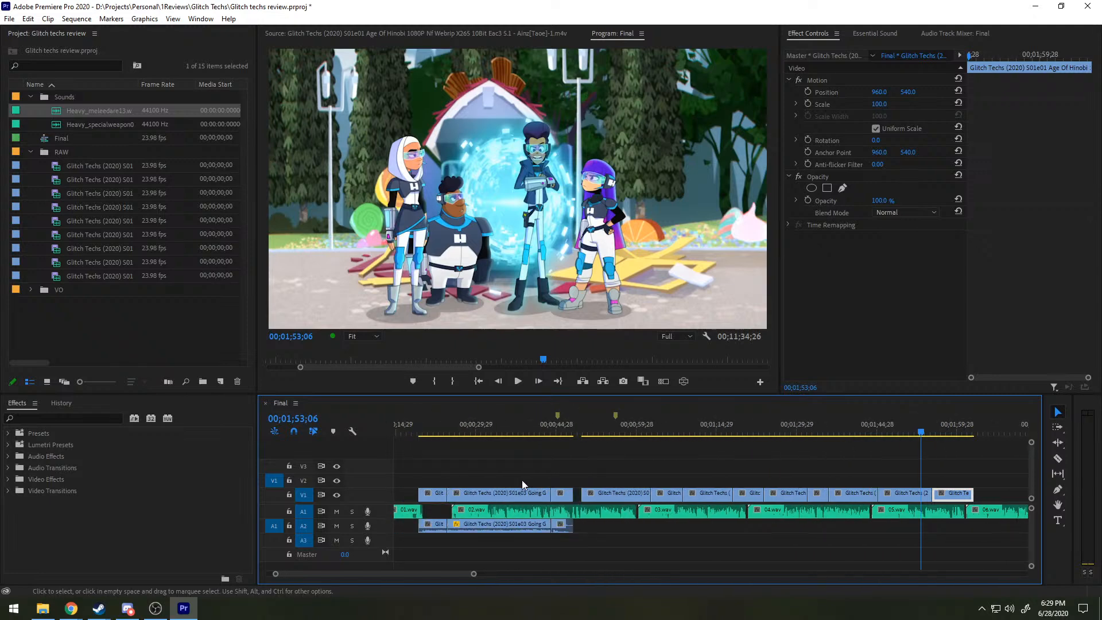
pyautogui.scroll(-6, 521, 479)
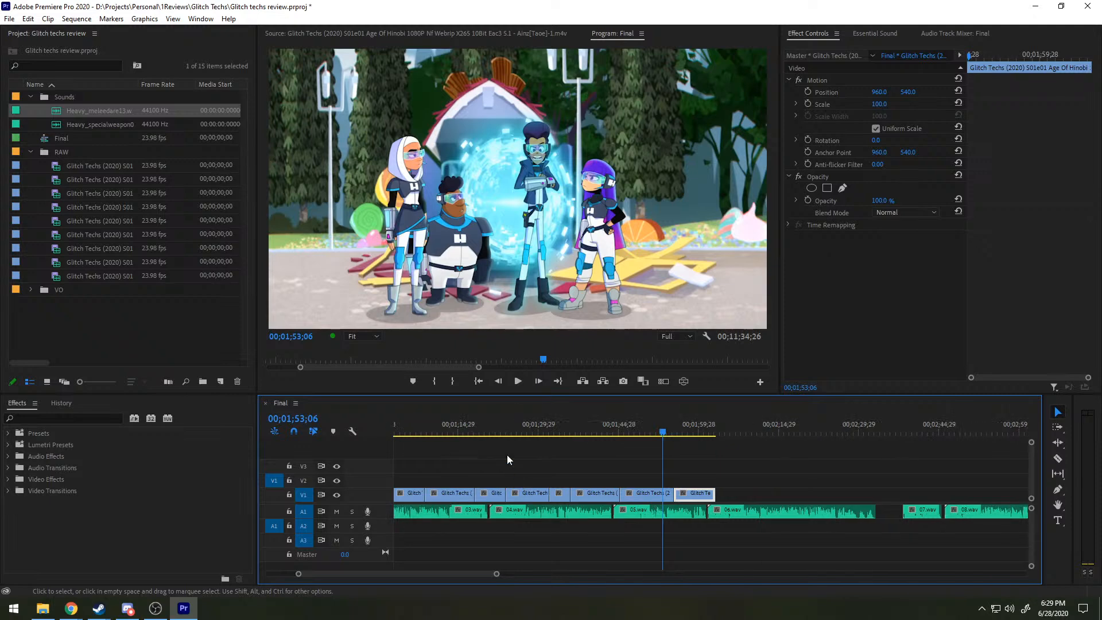
pyautogui.scroll(-4, 619, 466)
pyautogui.scroll(-4, 618, 466)
pyautogui.scroll(3, 614, 465)
pyautogui.scroll(4, 615, 464)
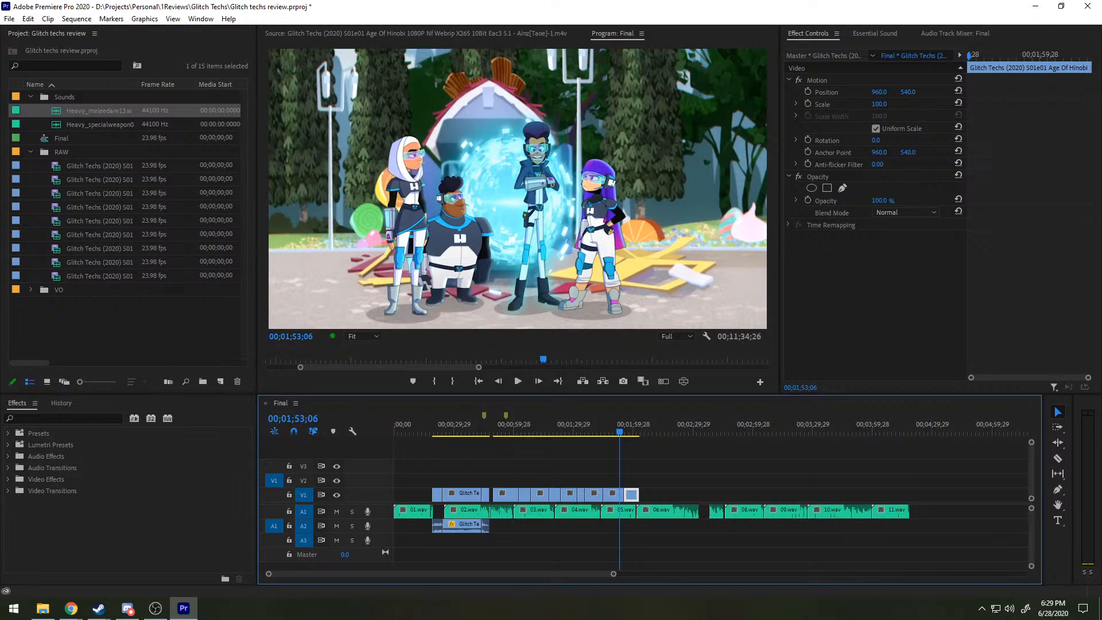
# Step: Scan the Age Of Hinobi footage from about 00;10;05;21 to 00;11;23;03 for a fitting scene
pyautogui.doubleClick(71, 168)
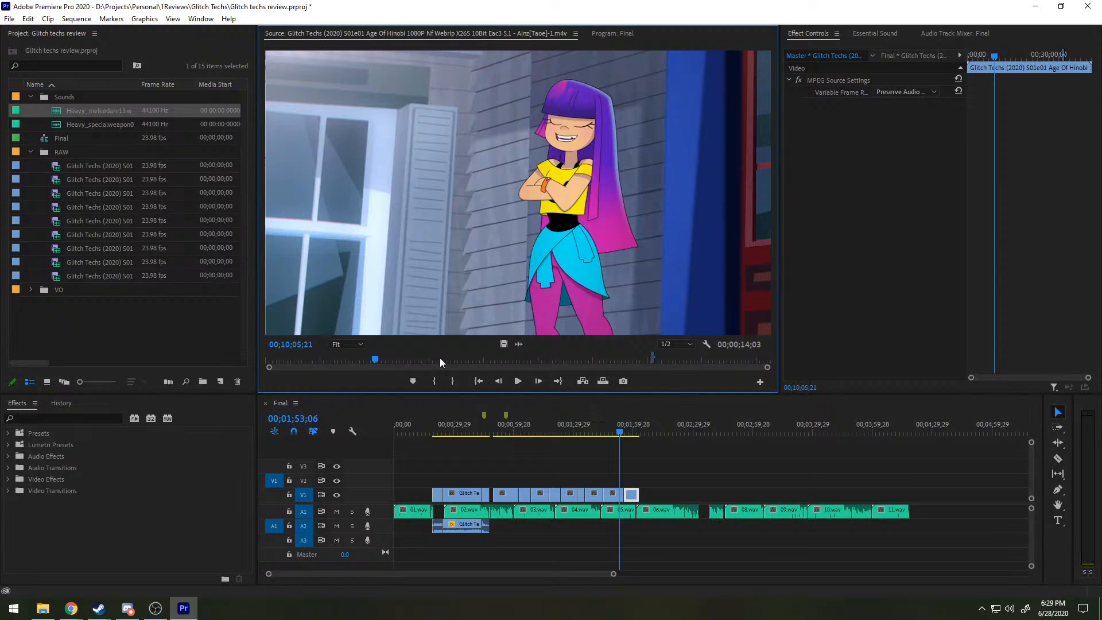
pyautogui.moveTo(382, 359); pyautogui.dragTo(380, 359)
pyautogui.press('space')
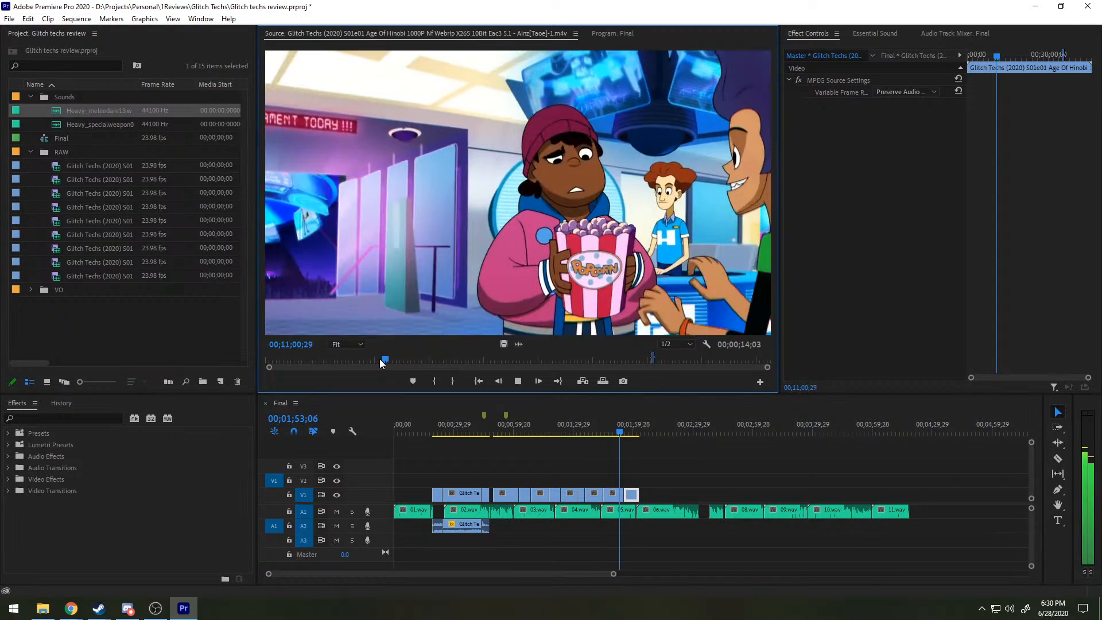
pyautogui.press('space')
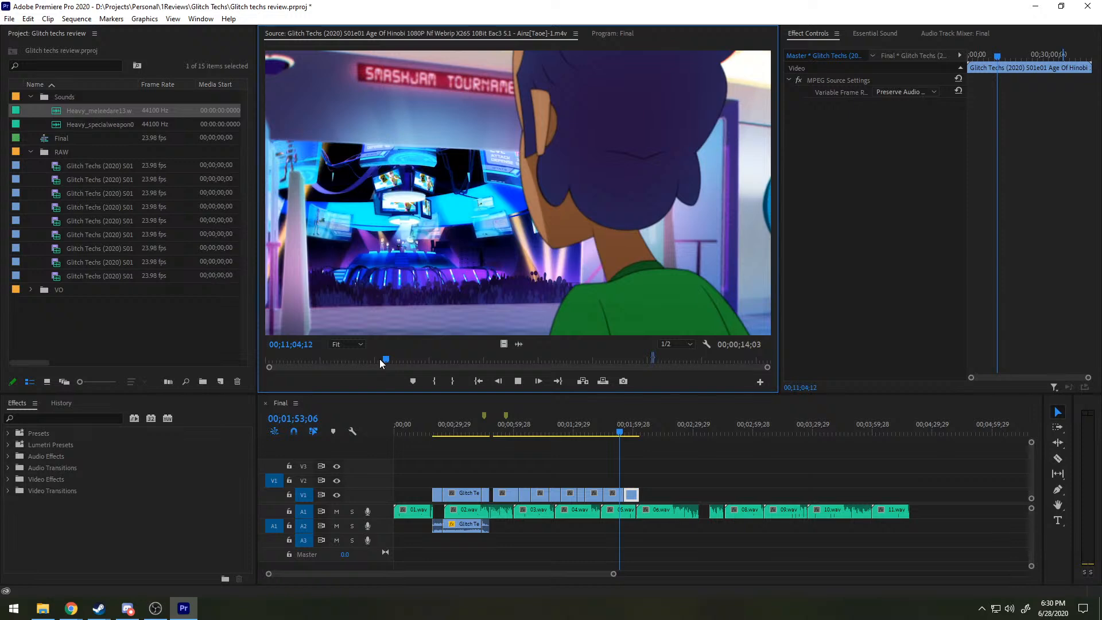
pyautogui.press('space')
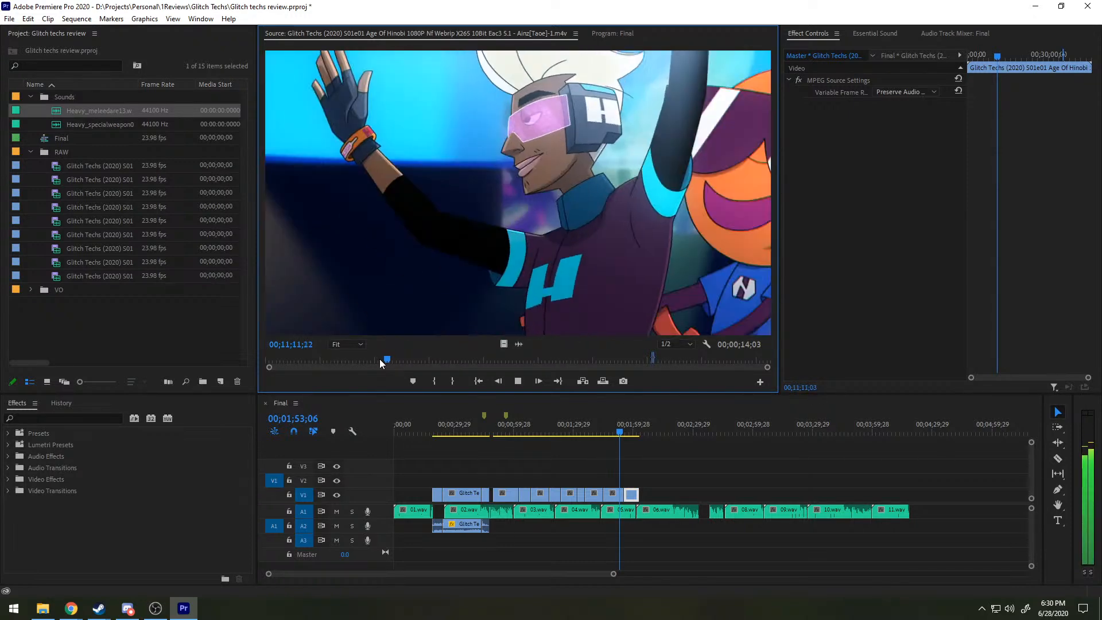
pyautogui.press('space')
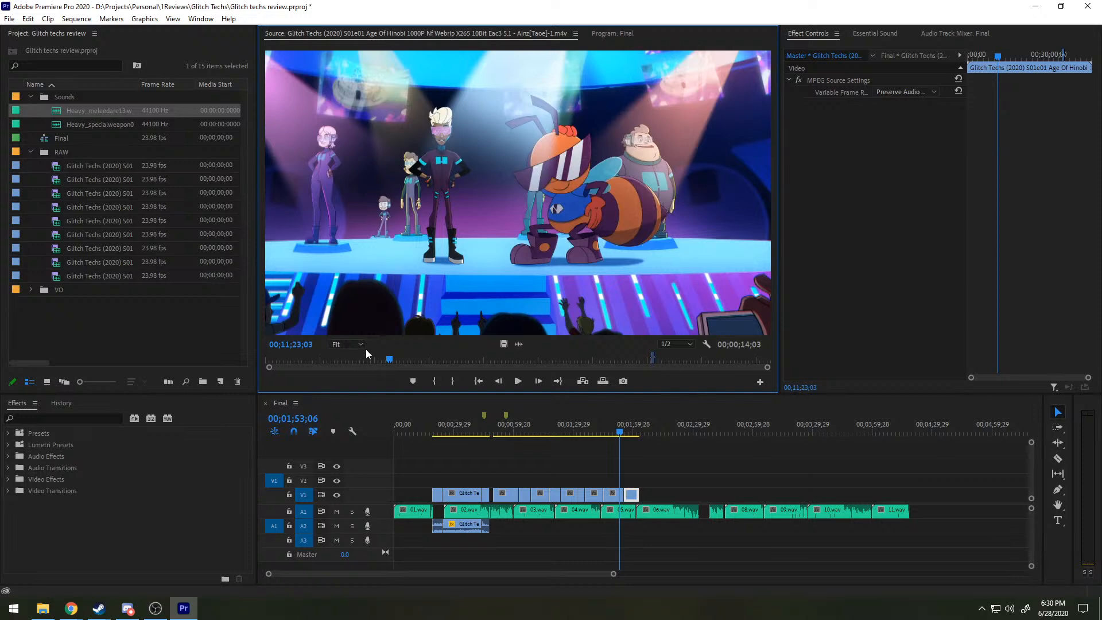
# Step: Mark the Age Of Hinobi footage from 00;12;40;19 to 00;12;51;18 and place its video on V1 directly after the last clip
pyautogui.moveTo(390, 360); pyautogui.dragTo(405, 361)
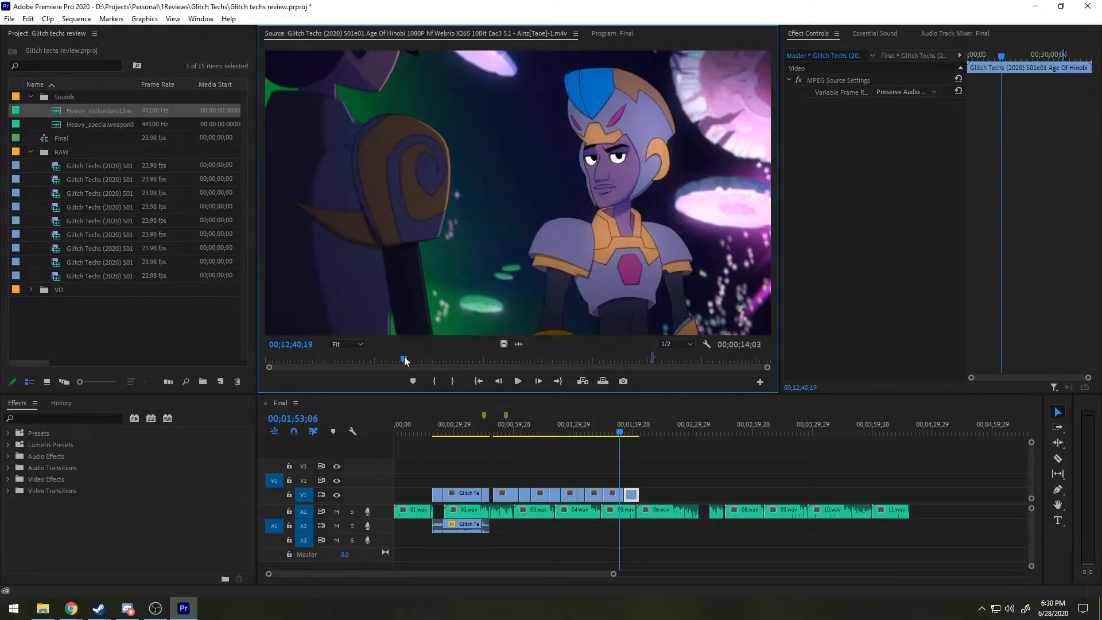
pyautogui.press('space')
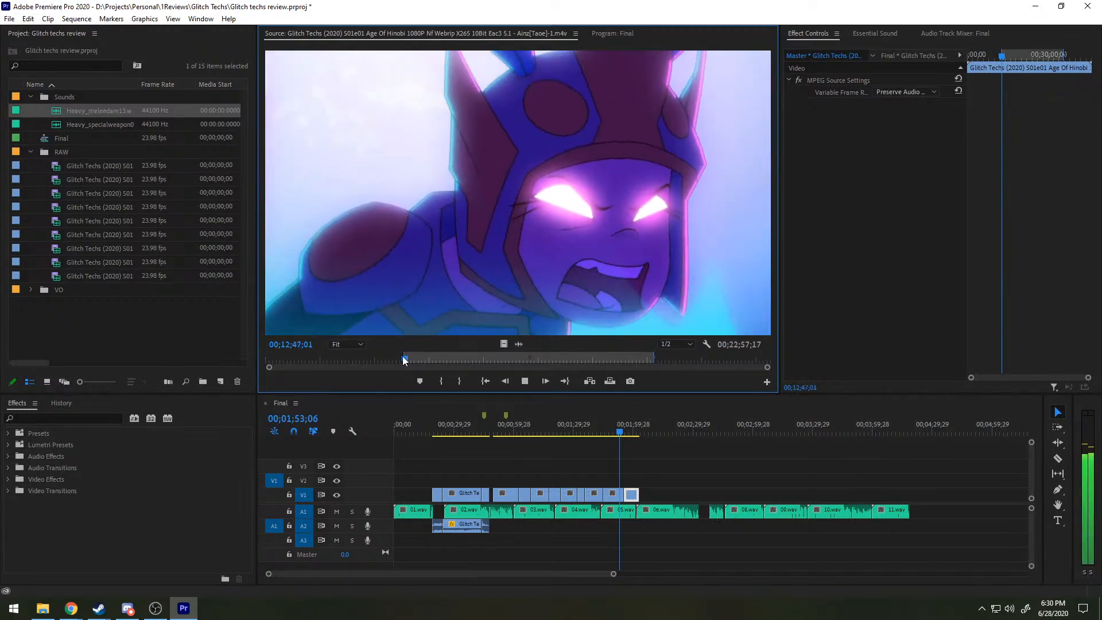
pyautogui.press('space')
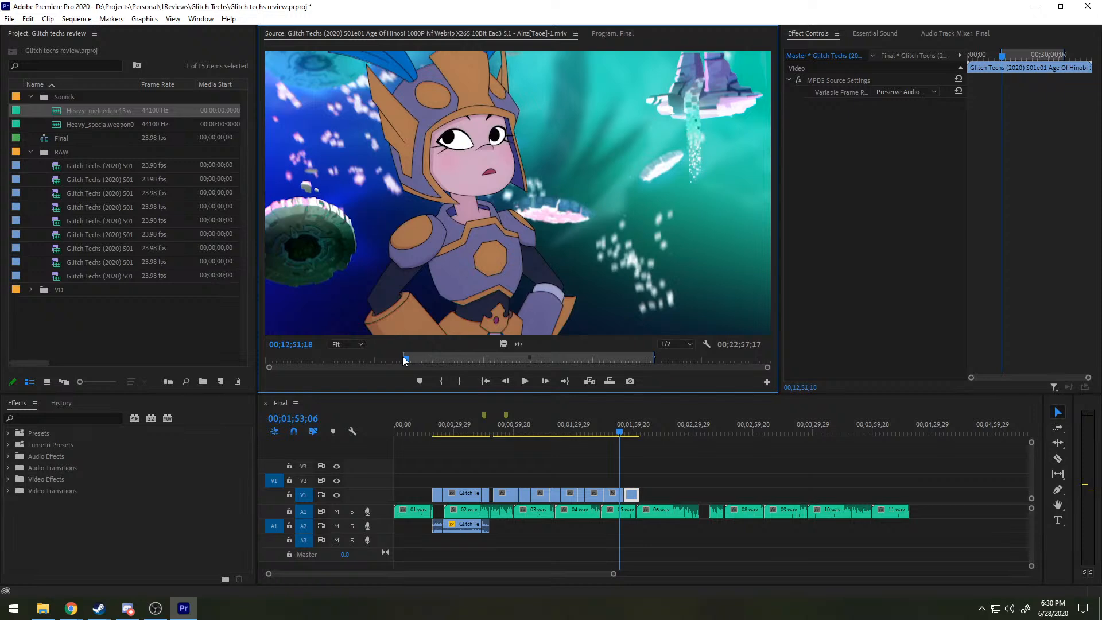
pyautogui.press('o')
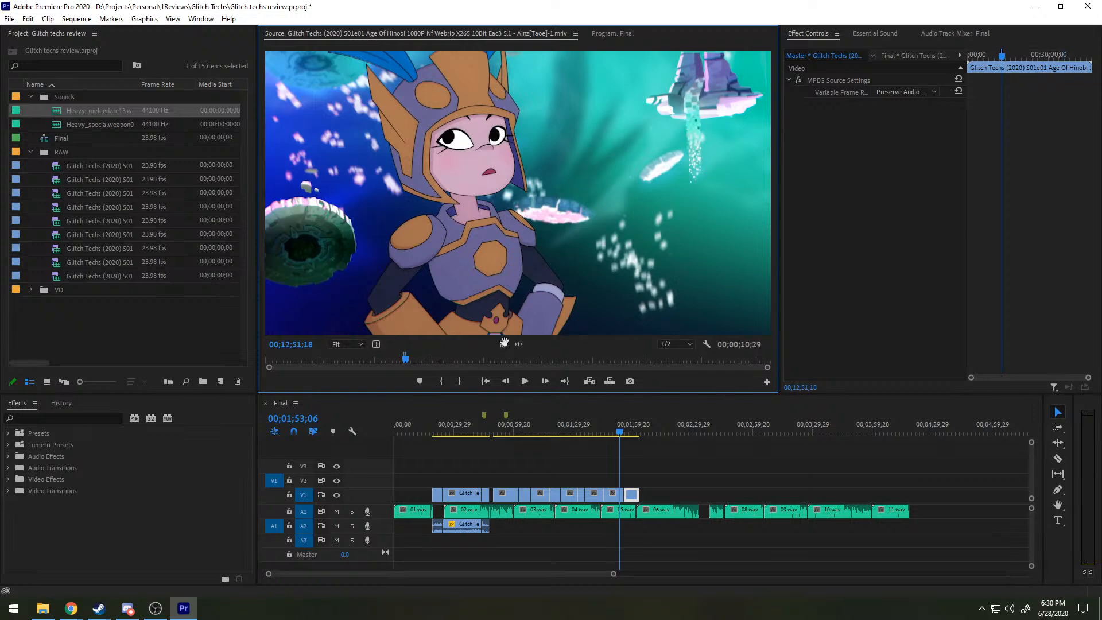
pyautogui.moveTo(504, 342); pyautogui.dragTo(637, 495)
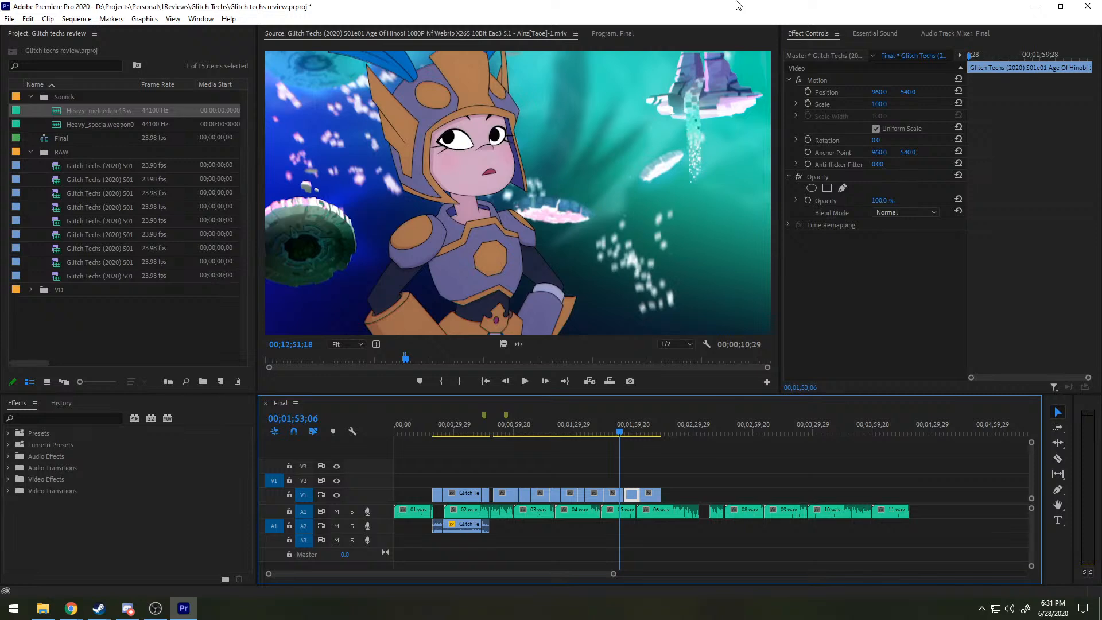
# Step: Review the newly placed Age Of Hinobi clip against the voice-over, ending at 00;02;13;22 in the Final sequence
pyautogui.click(626, 427)
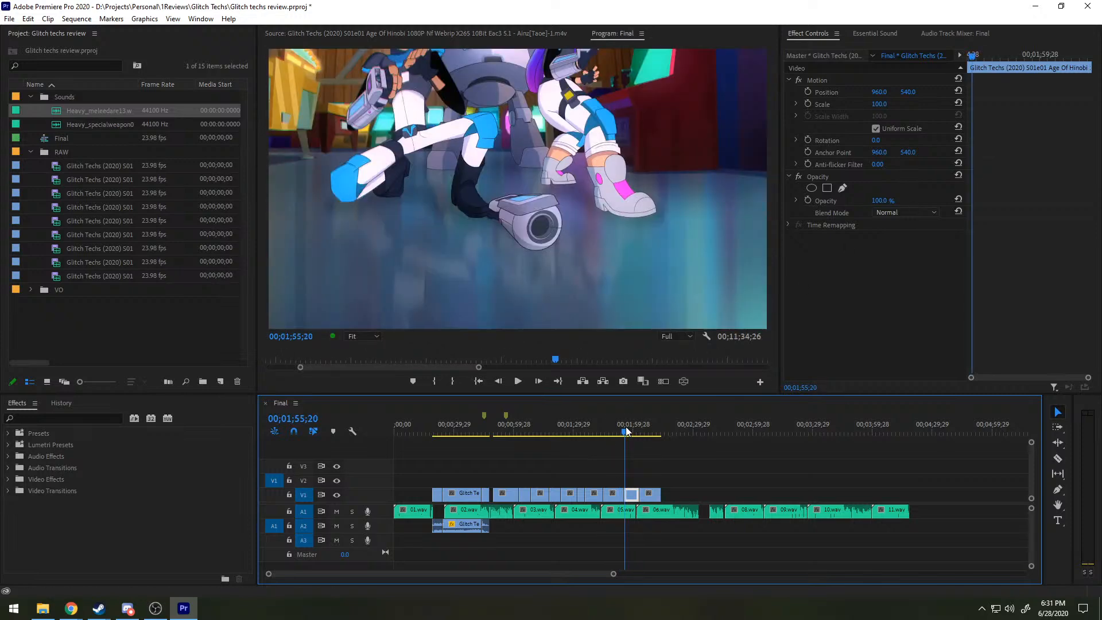
pyautogui.moveTo(625, 425); pyautogui.dragTo(641, 425)
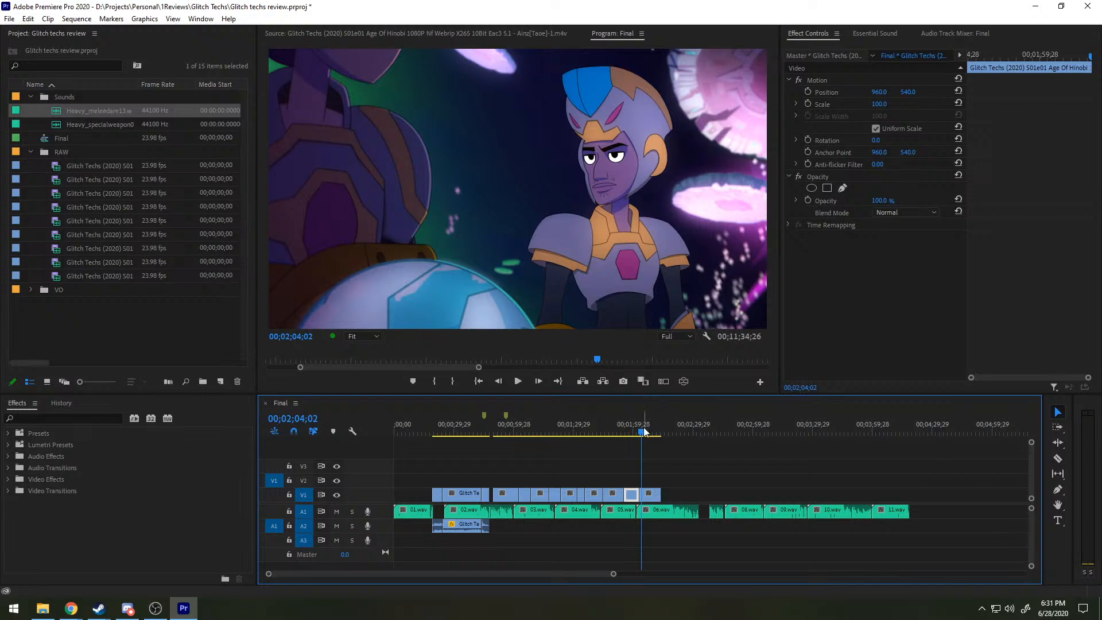
pyautogui.click(661, 432)
pyautogui.press('space')
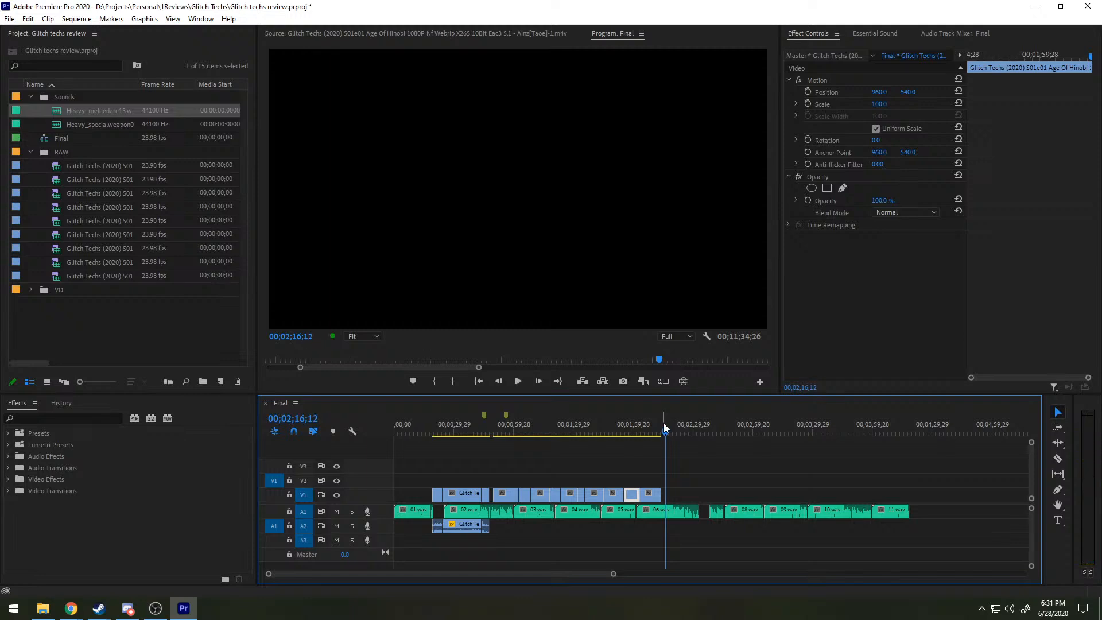
pyautogui.moveTo(663, 423); pyautogui.dragTo(651, 430)
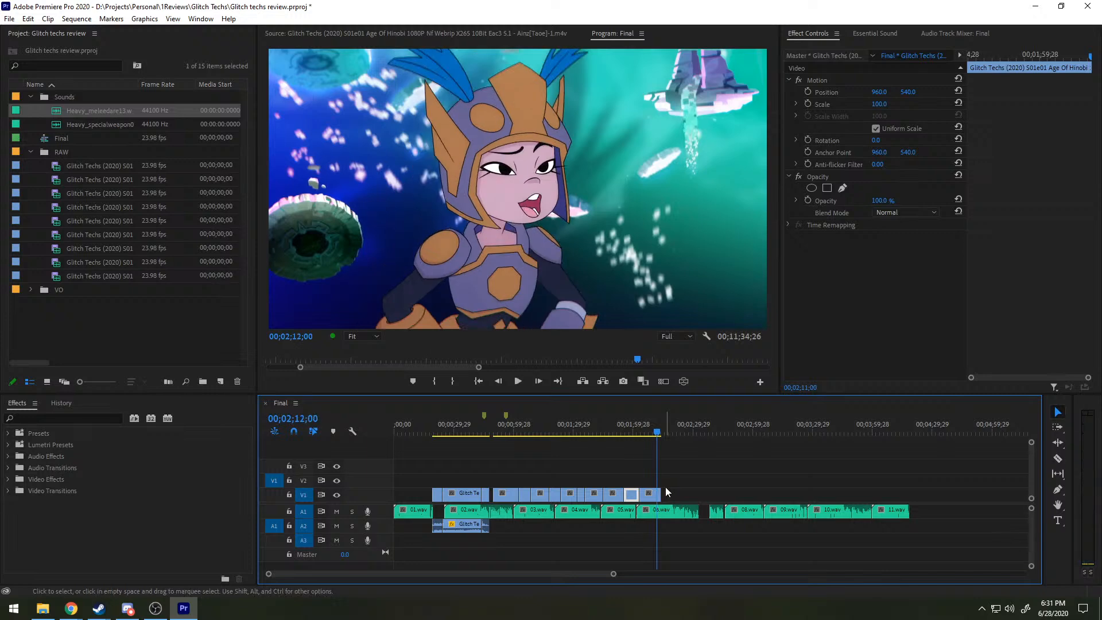
pyautogui.press('space')
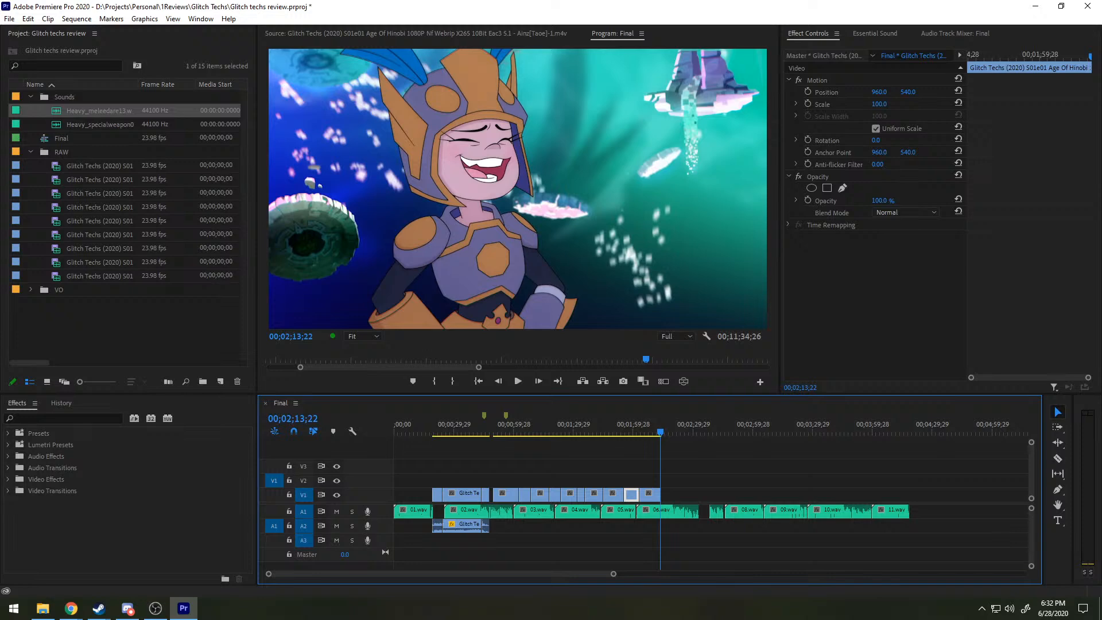
# Step: Scan the Going Going Gauntlet footage from 00;12;28;20 to 00;12;34;05 for a fitting scene, marking a trial start at 00;12;29;09
pyautogui.press('f')
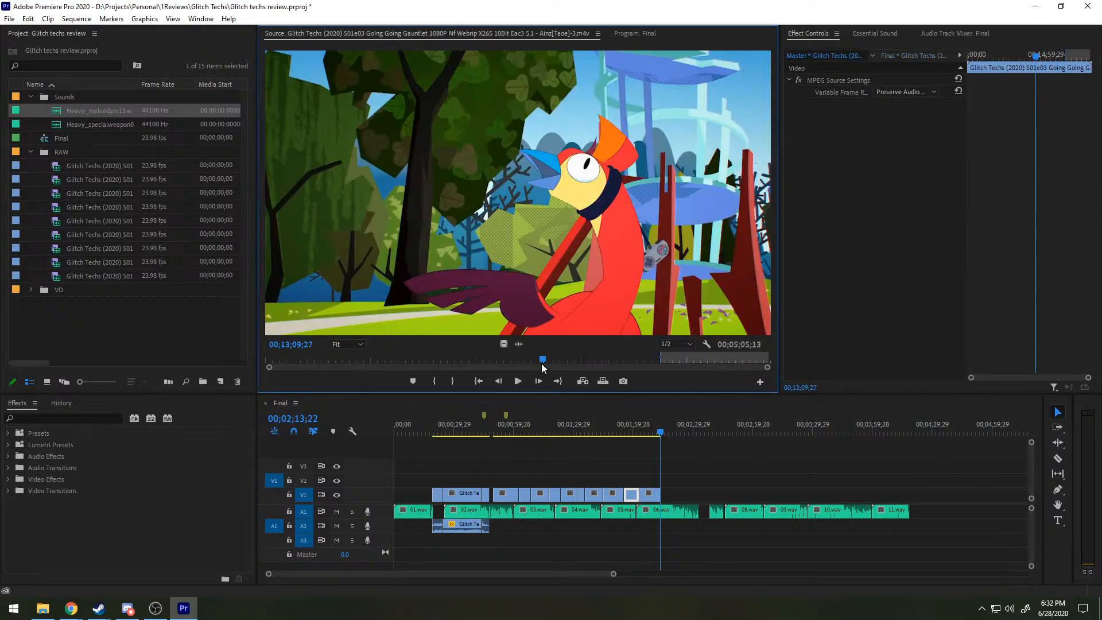
pyautogui.moveTo(542, 363)
pyautogui.mouseDown()
pyautogui.moveTo(487, 353)
pyautogui.moveTo(529, 351)
pyautogui.mouseUp()
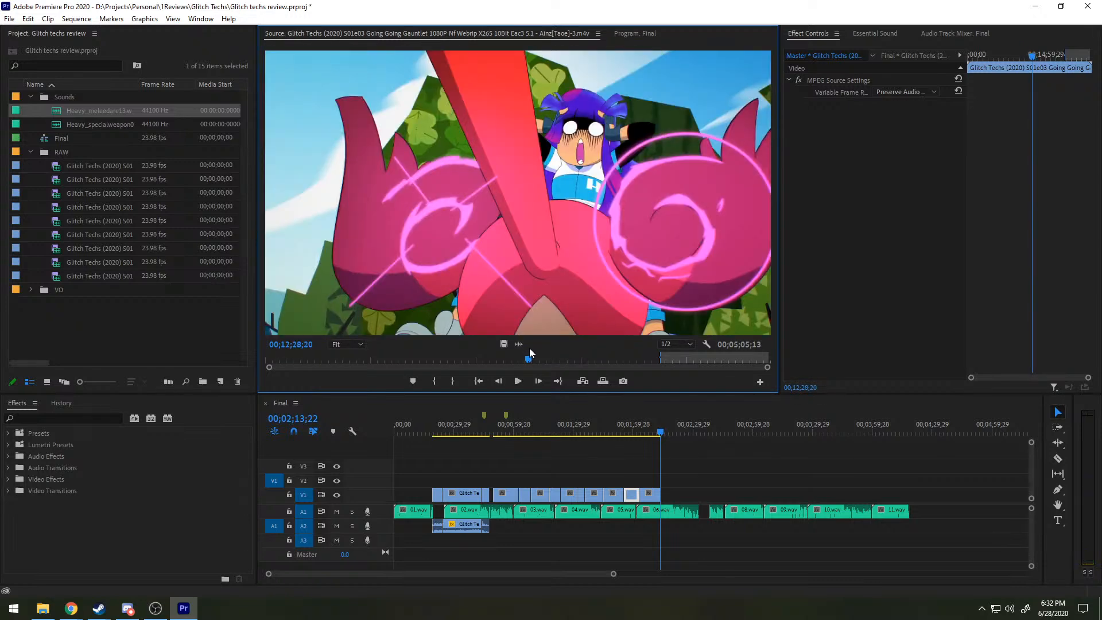
pyautogui.press('space')
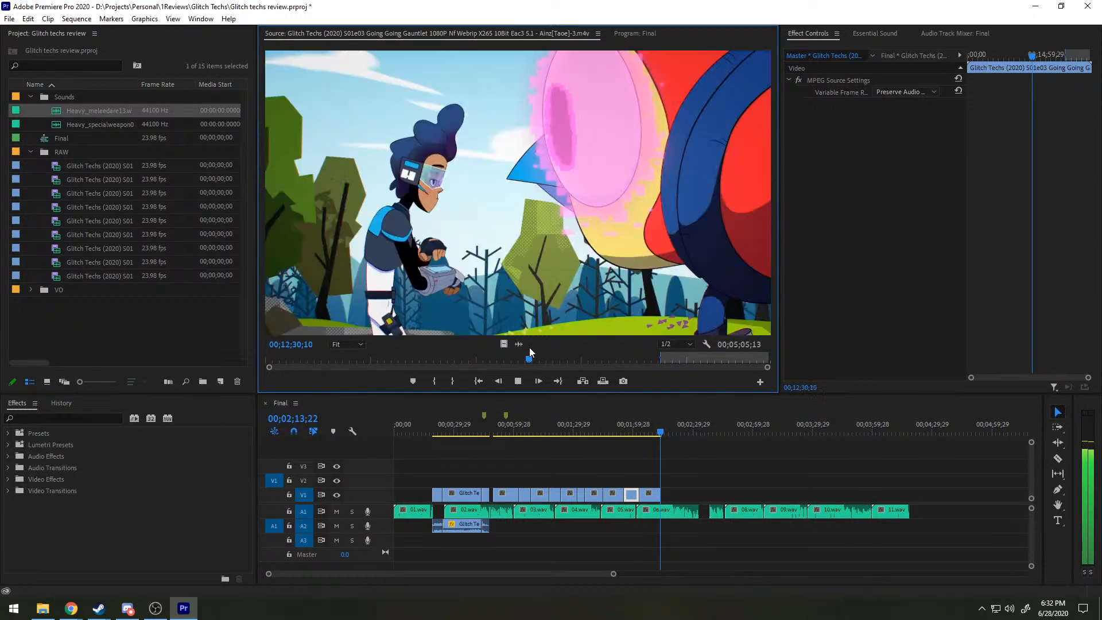
pyautogui.press('space')
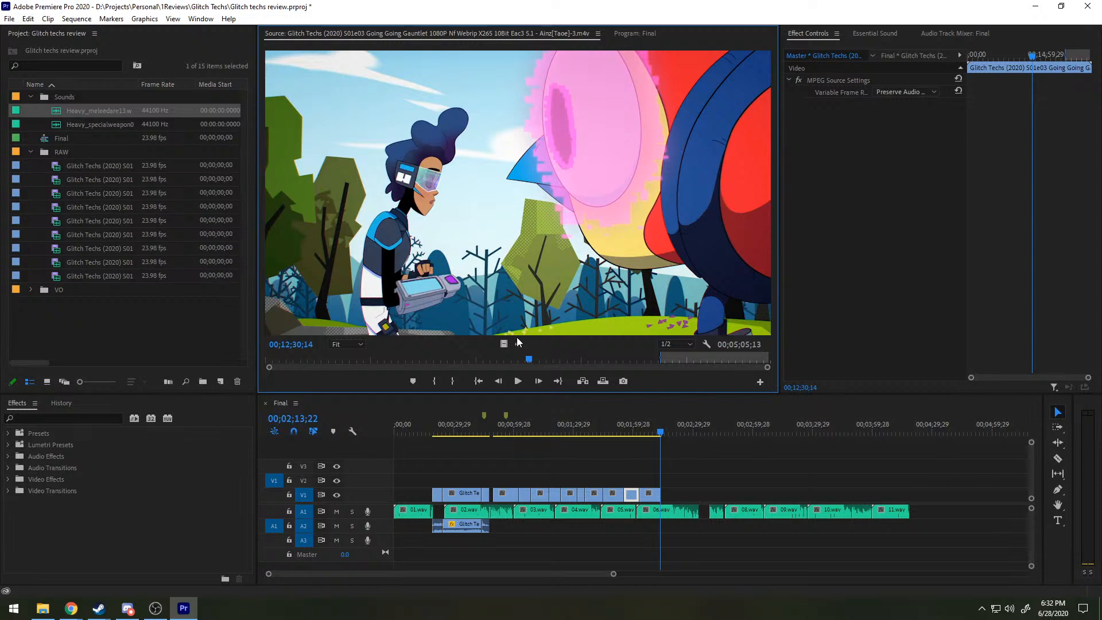
pyautogui.press('j')
pyautogui.press('k')
pyautogui.press('i')
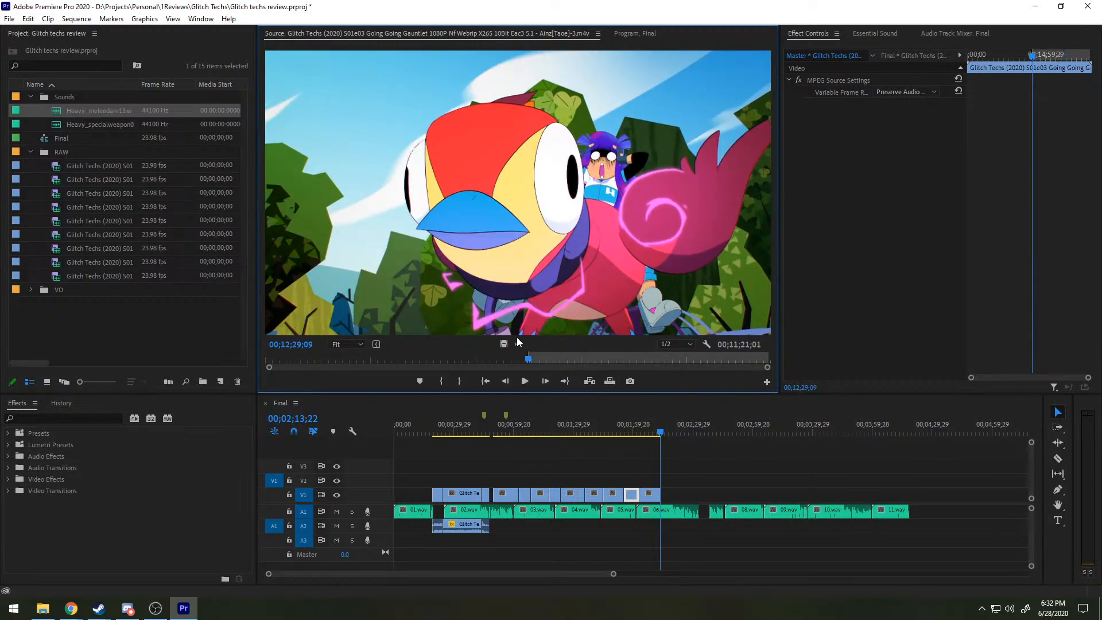
pyautogui.press('space')
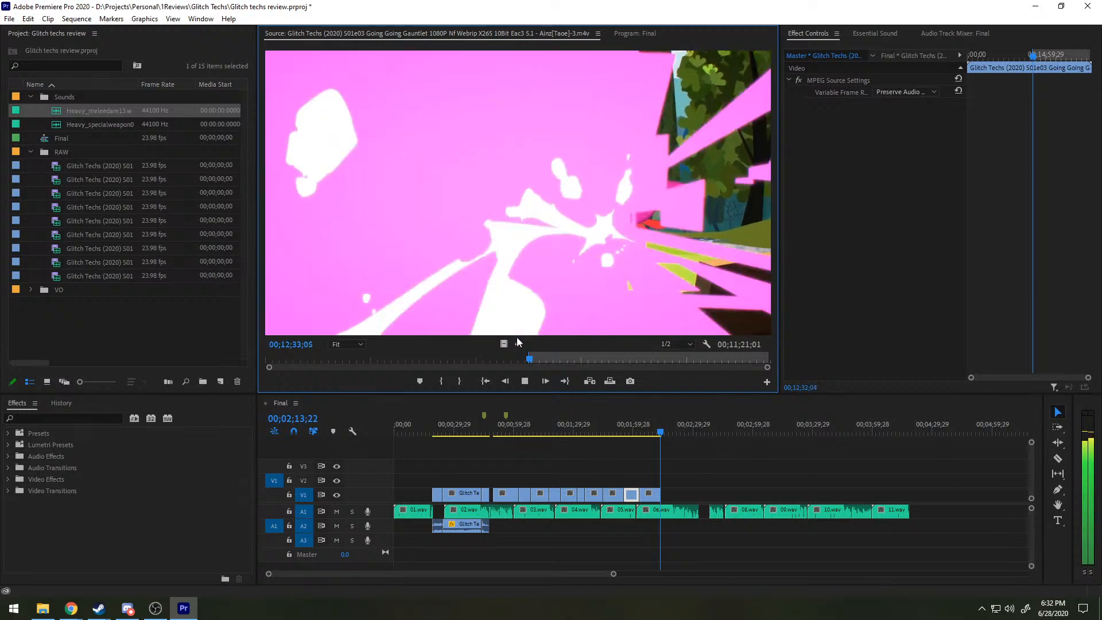
pyautogui.press('space')
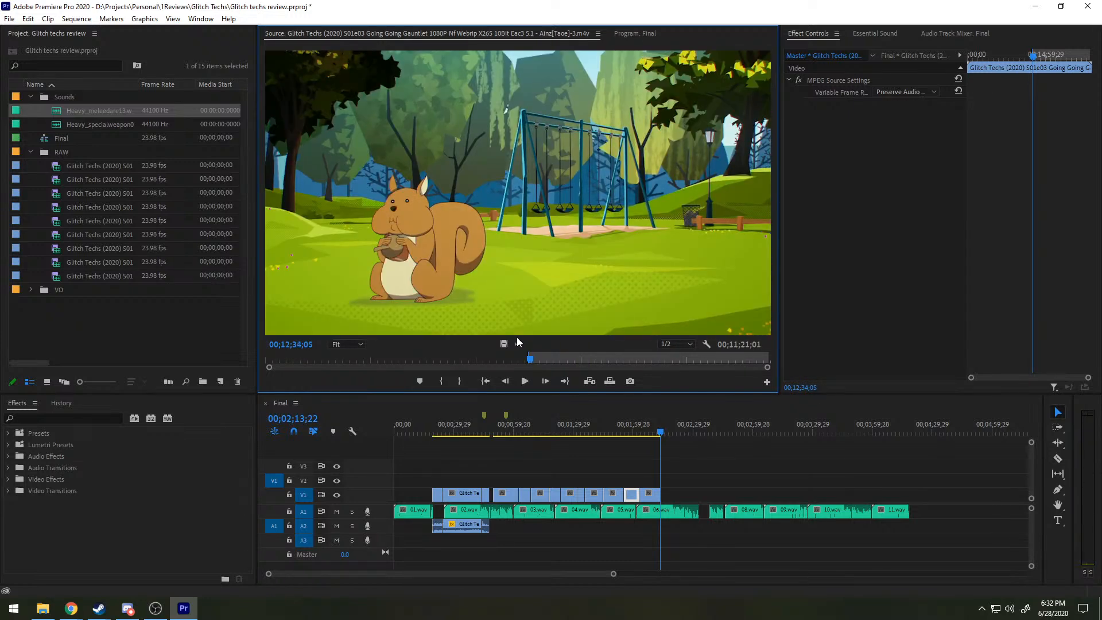
# Step: Mark the Going Going Gauntlet footage from 00;12;34;05 to 00;12;38;28, place its video on V1 over the last clip's end, and play it back
pyautogui.press('space')
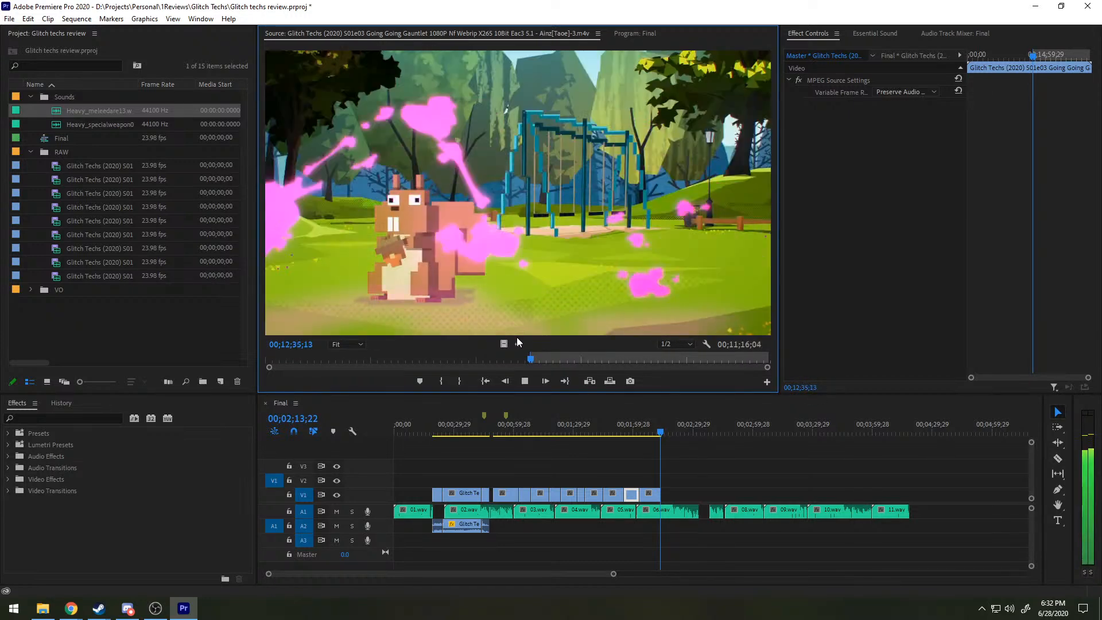
pyautogui.press('space')
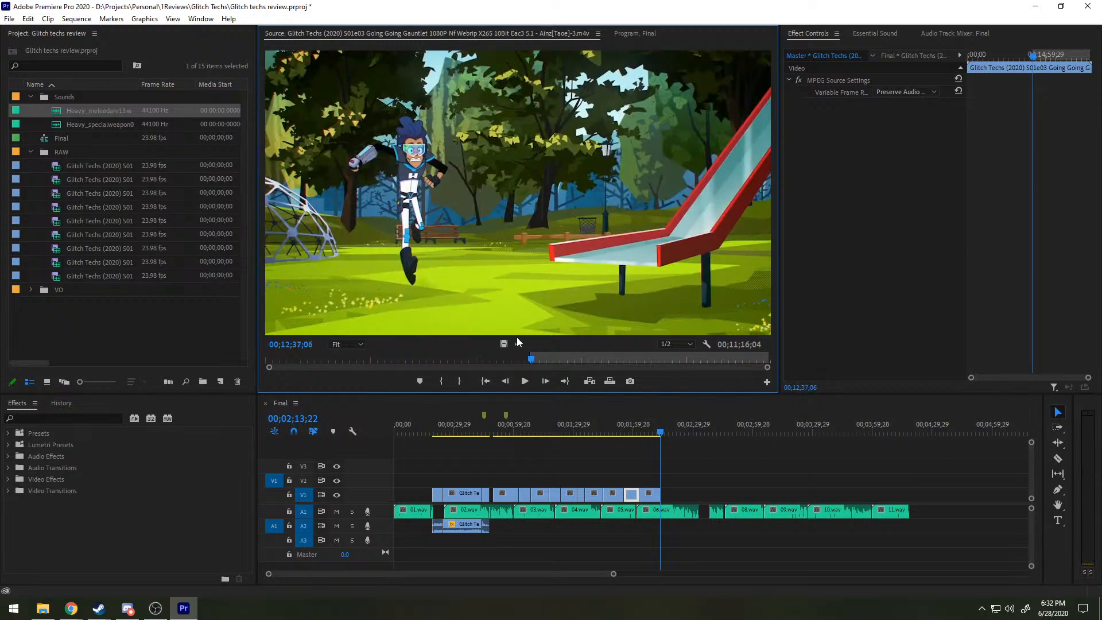
pyautogui.press('space')
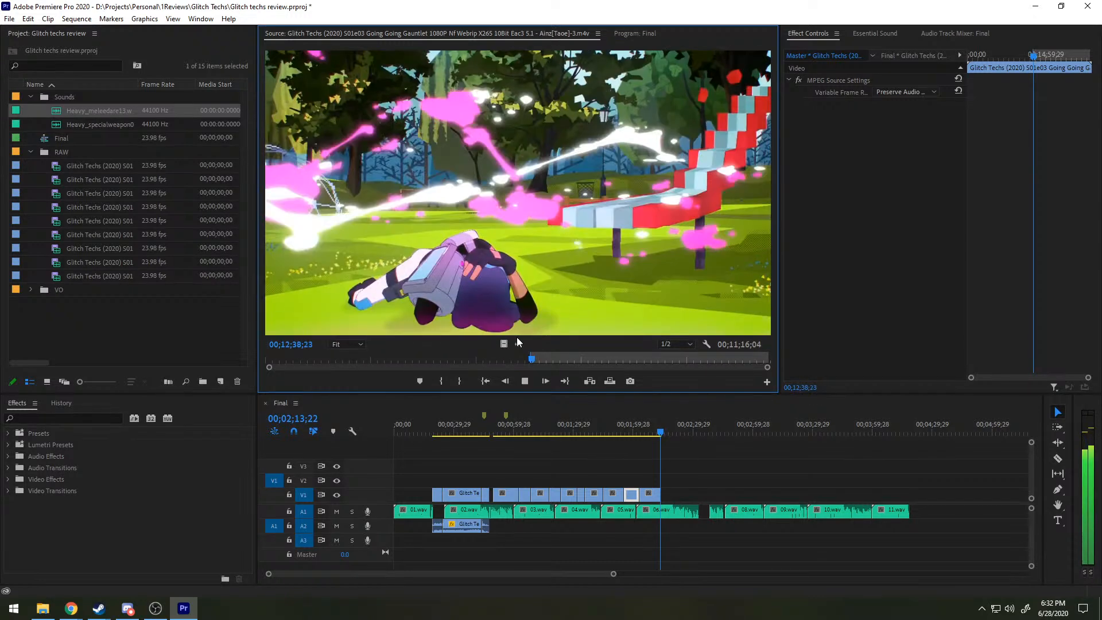
pyautogui.press('space')
pyautogui.press('o')
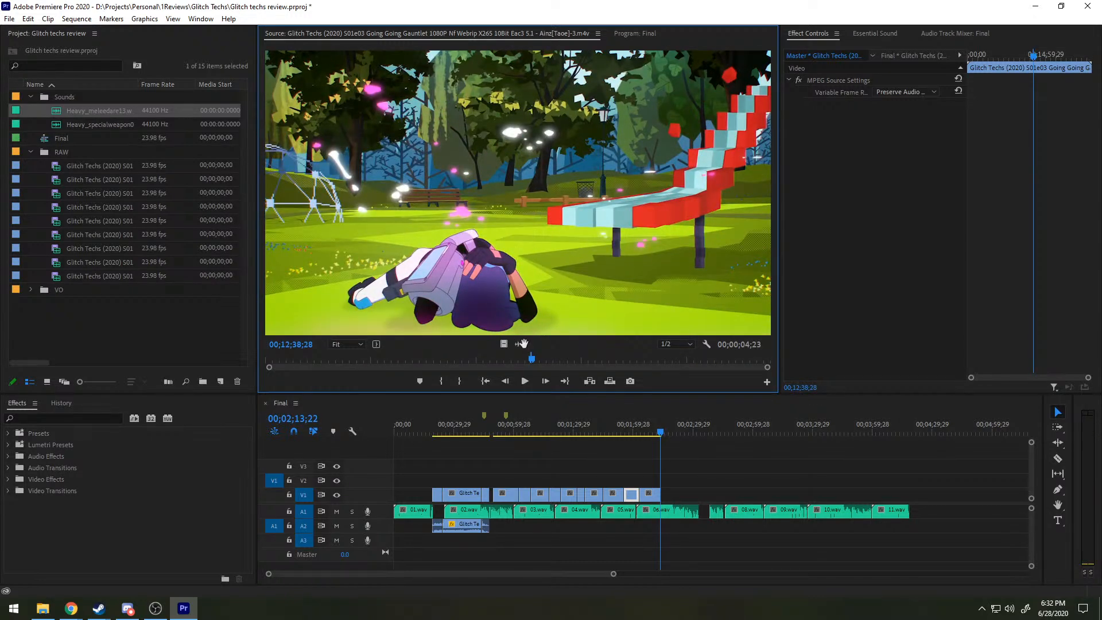
pyautogui.moveTo(504, 344); pyautogui.dragTo(596, 497)
pyautogui.scroll(5, 684, 466)
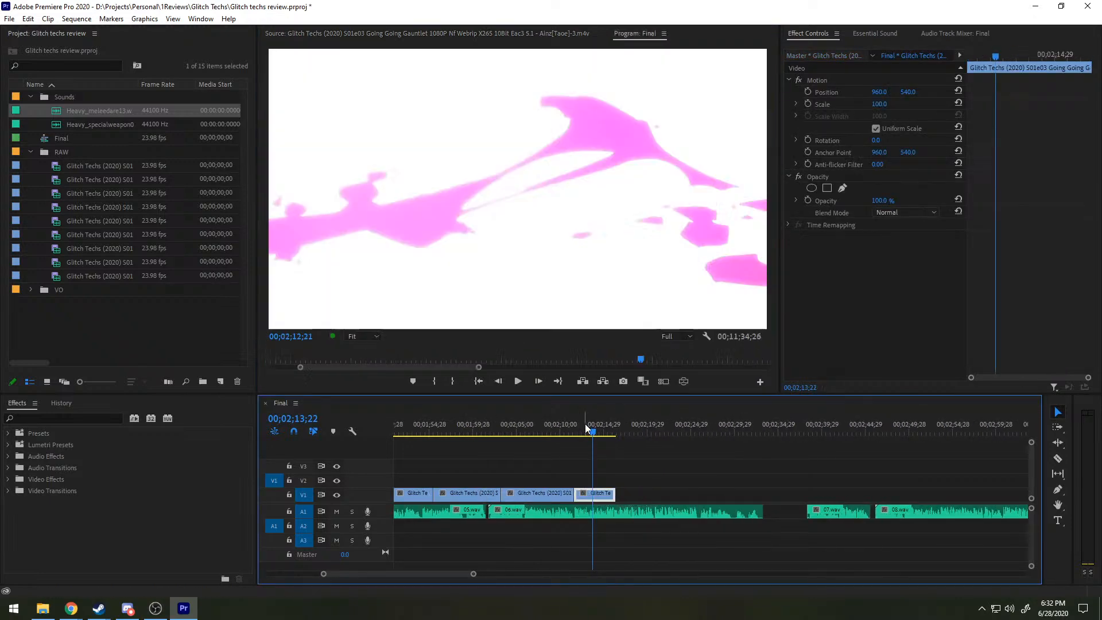
pyautogui.click(577, 425)
pyautogui.press('space')
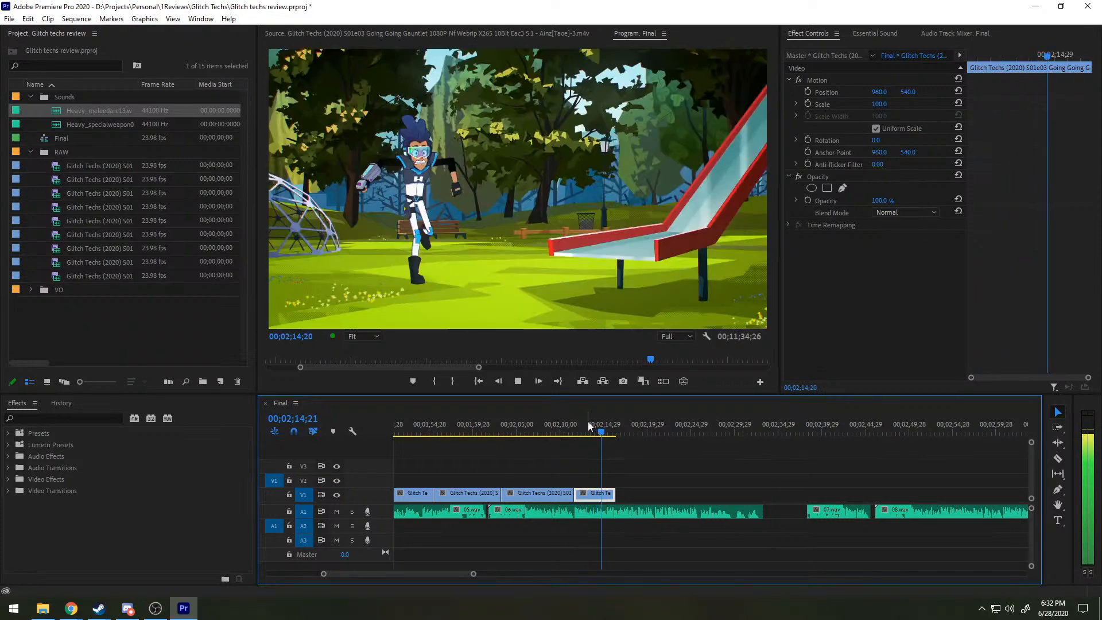
# Step: Mark 00;00;07;01 of Age Of Hinobi footage ending at 00;30;28;02, place its video on V1 directly after the last clip, and save the project
pyautogui.press('space')
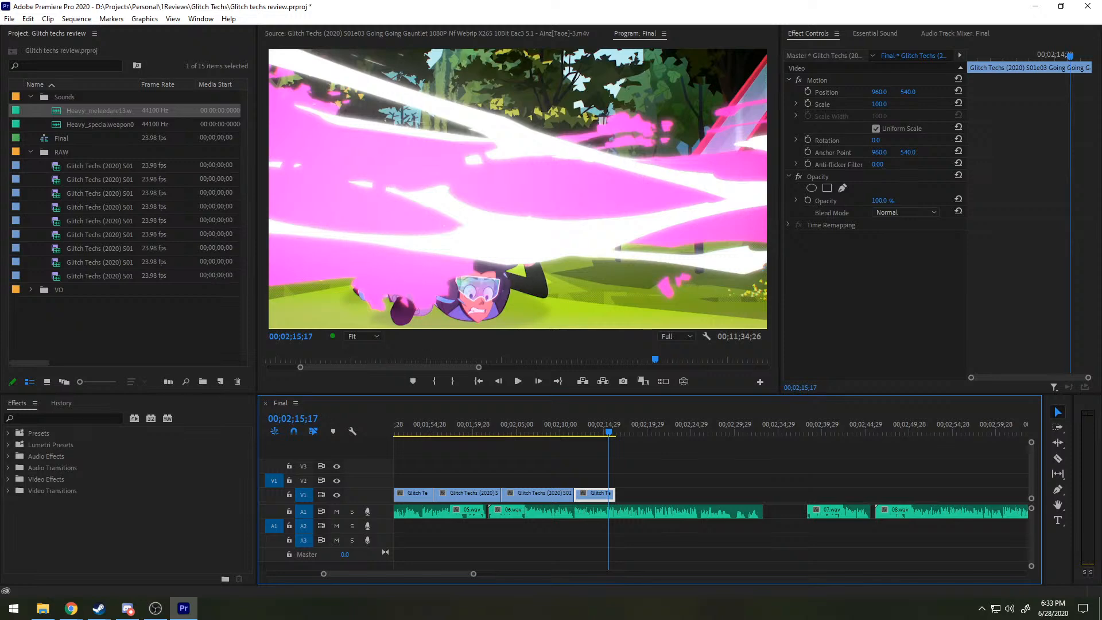
pyautogui.hotkey('shift', '2')
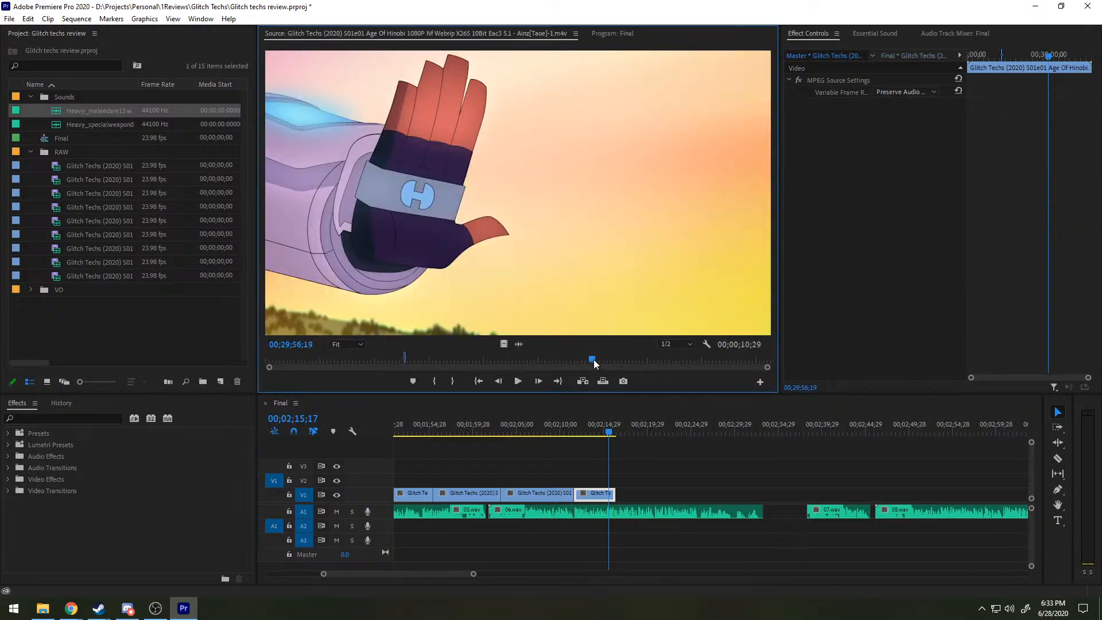
pyautogui.moveTo(594, 359); pyautogui.dragTo(598, 360)
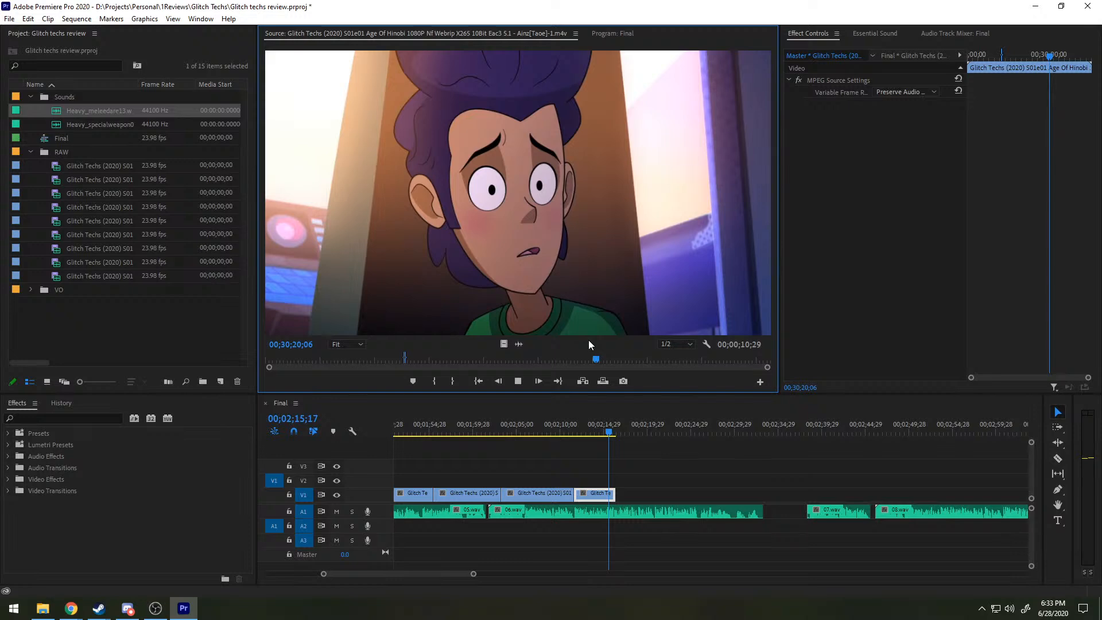
pyautogui.press('l')
pyautogui.press('i')
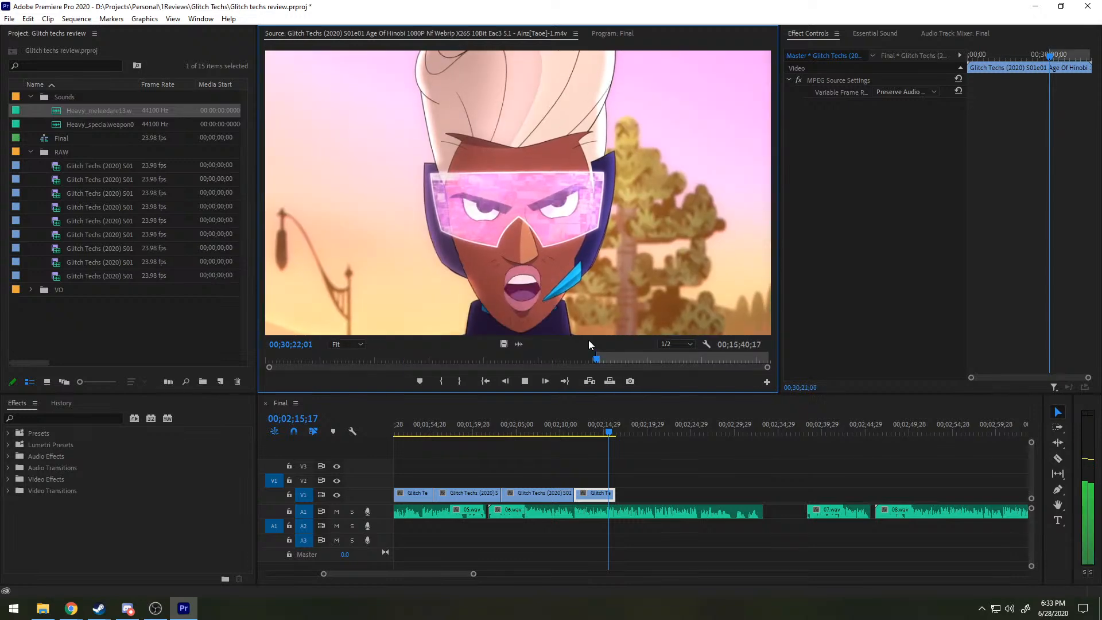
pyautogui.press('k')
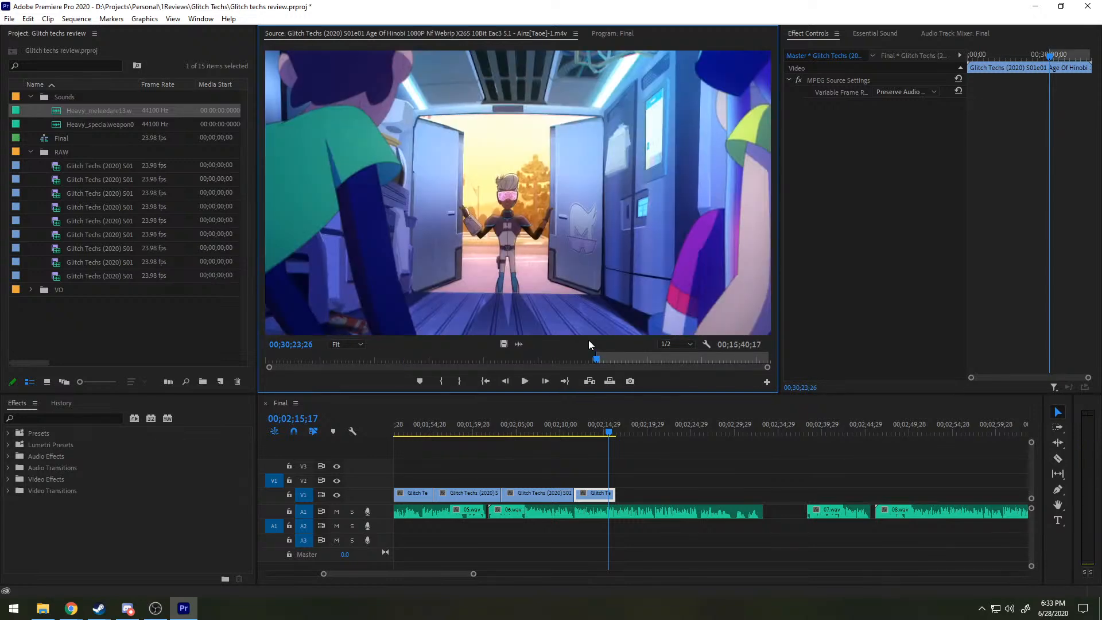
pyautogui.press('l')
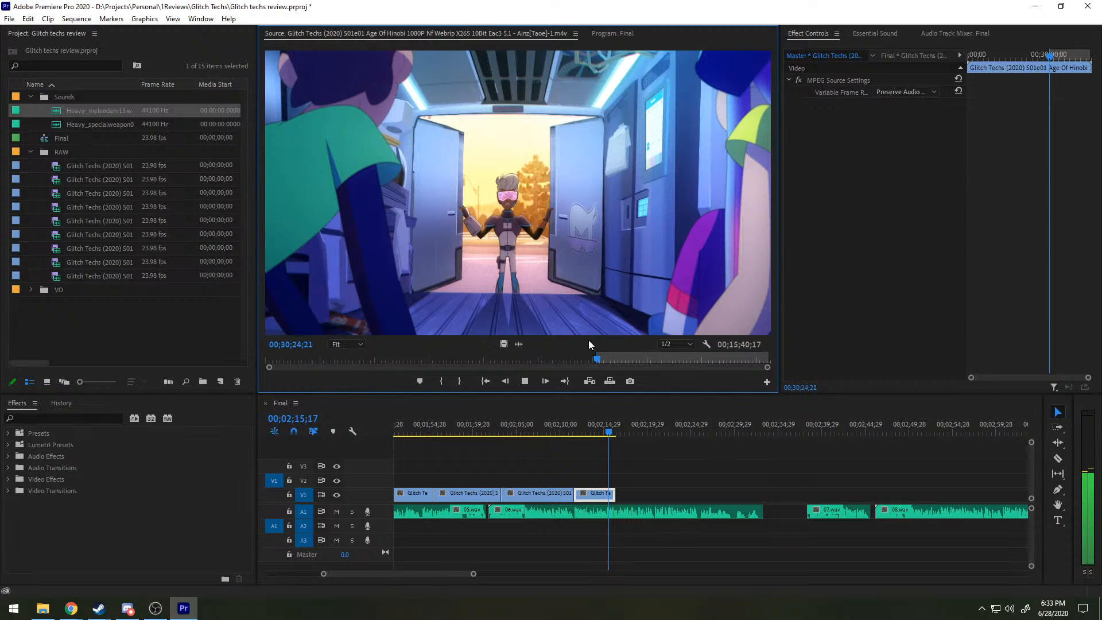
pyautogui.press('k')
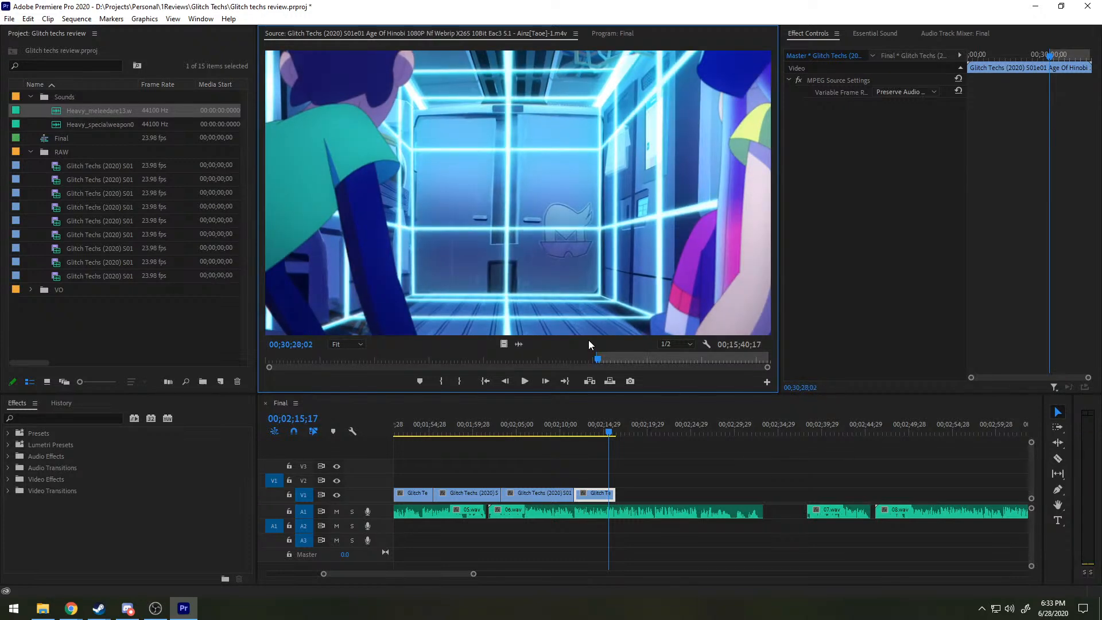
pyautogui.press('o')
pyautogui.moveTo(504, 345); pyautogui.dragTo(616, 494)
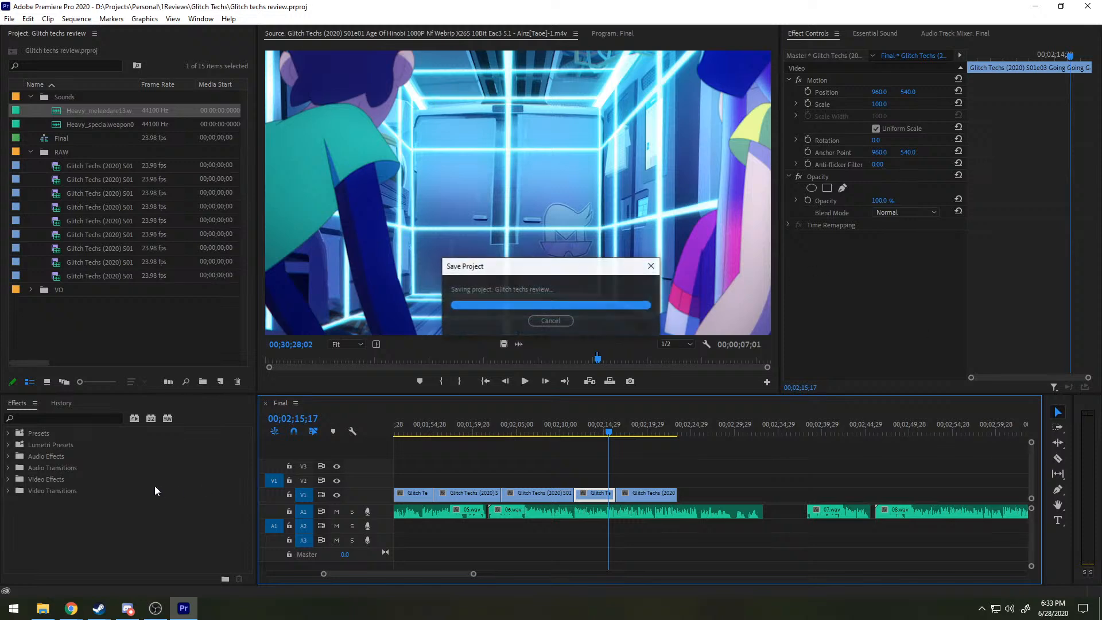
pyautogui.click(143, 503)
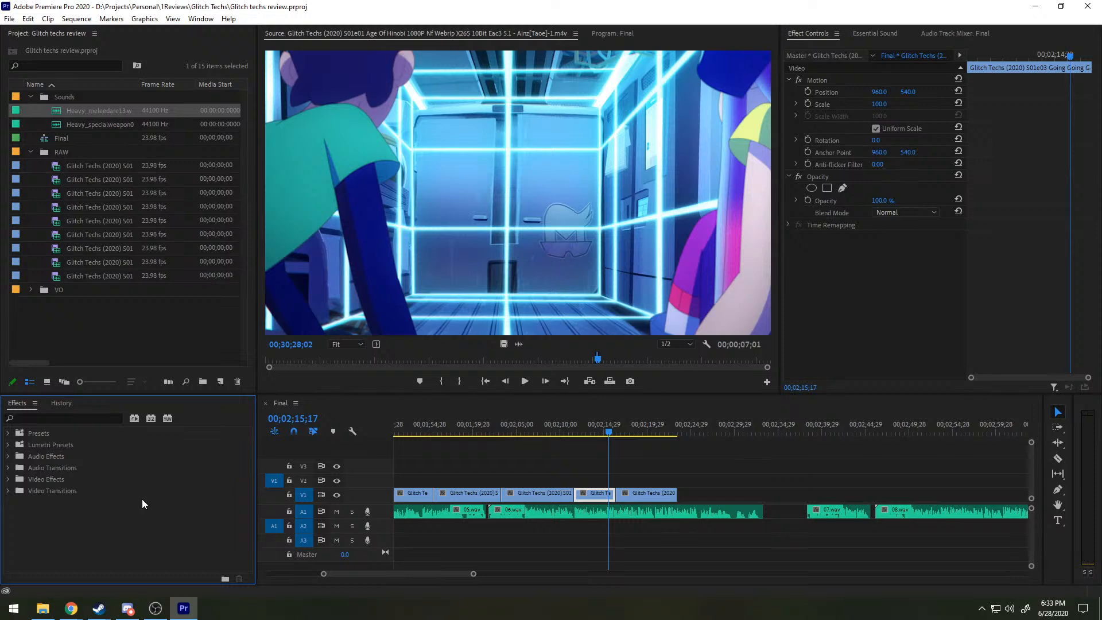
pyautogui.hotkey('ctrl', 's')
# Step: Listen to the uncovered voice-over in the Final sequence from the last video clip's end at 00;02;23;15 to 00;02;31;11
pyautogui.scroll(-2, 733, 480)
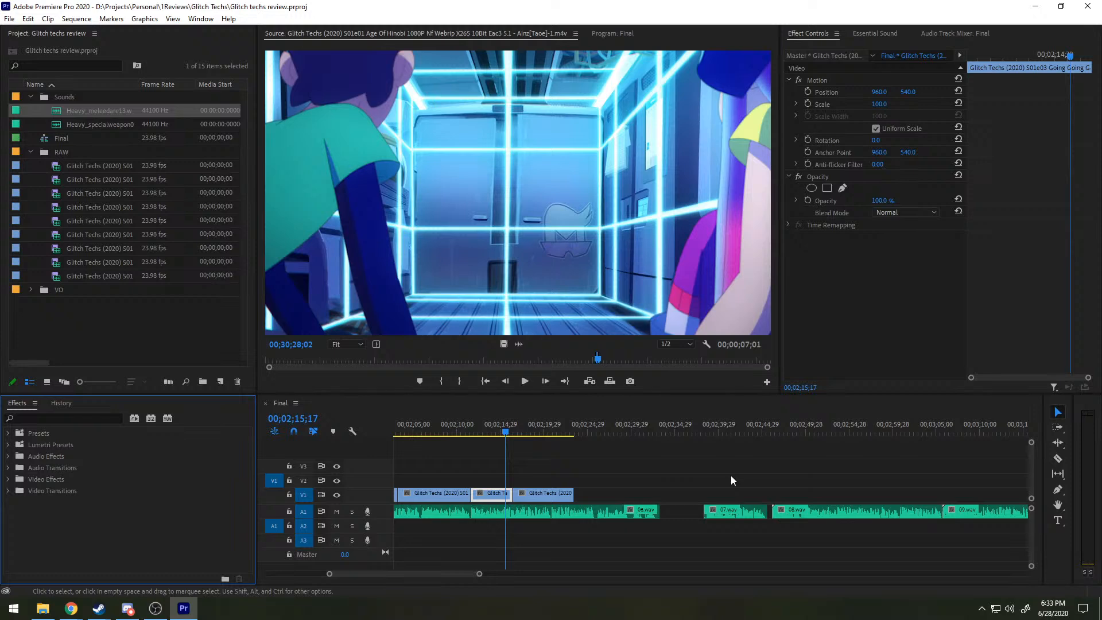
pyautogui.scroll(5, 731, 480)
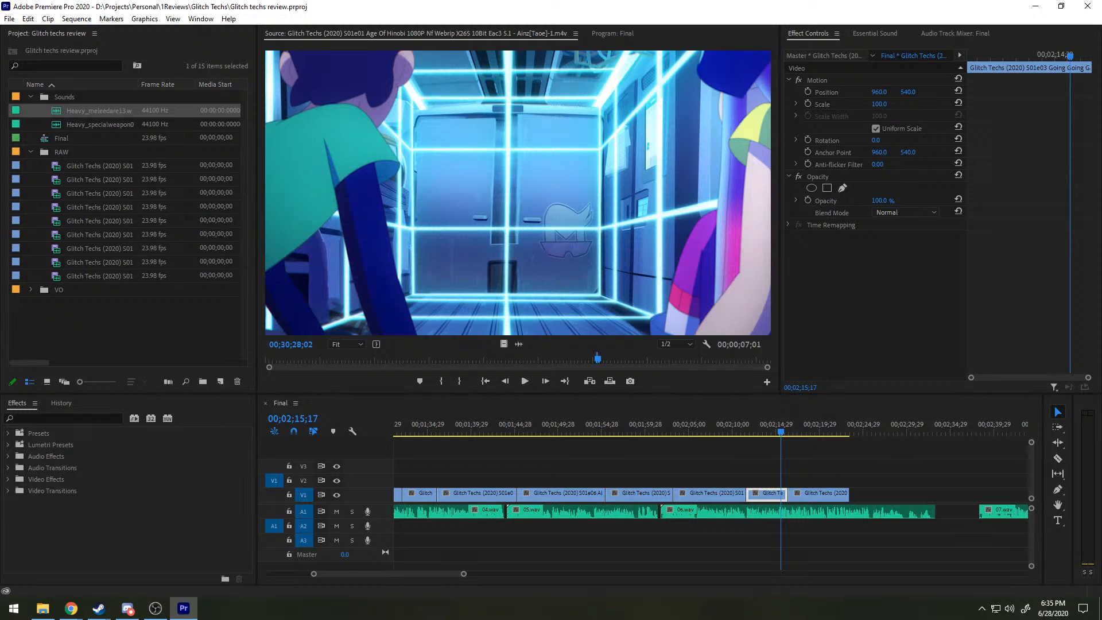
pyautogui.click(833, 432)
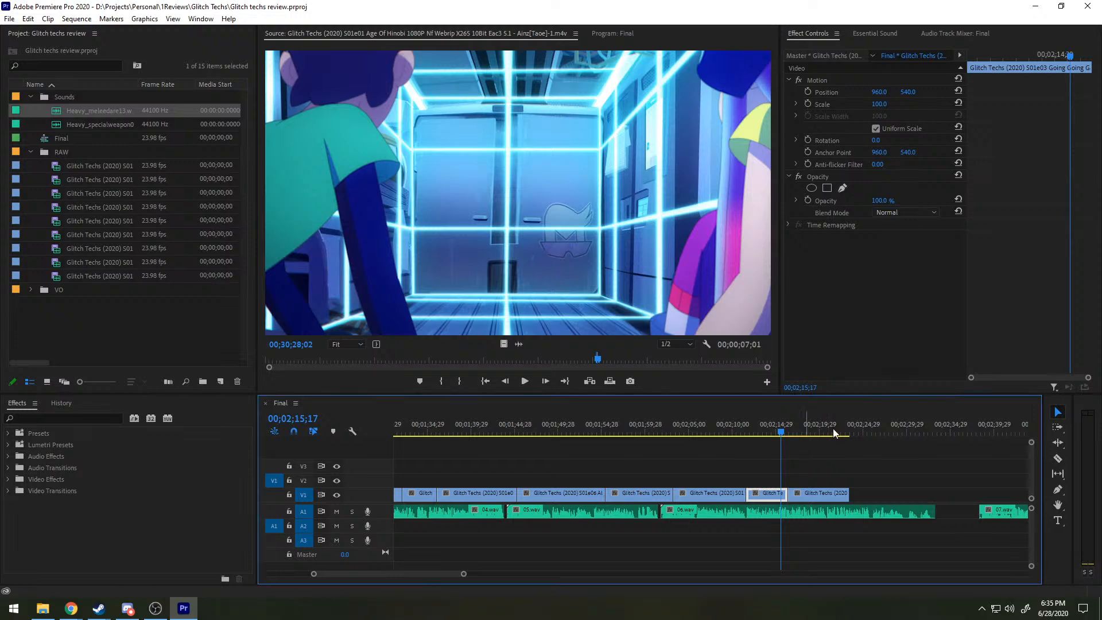
pyautogui.moveTo(834, 431); pyautogui.dragTo(851, 430)
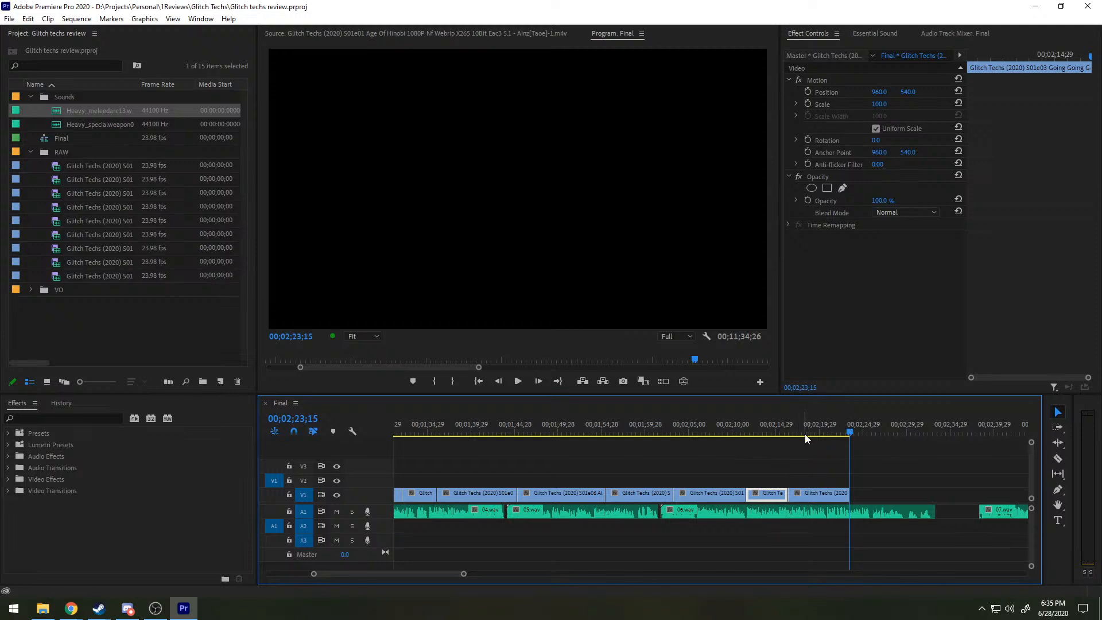
pyautogui.press('space')
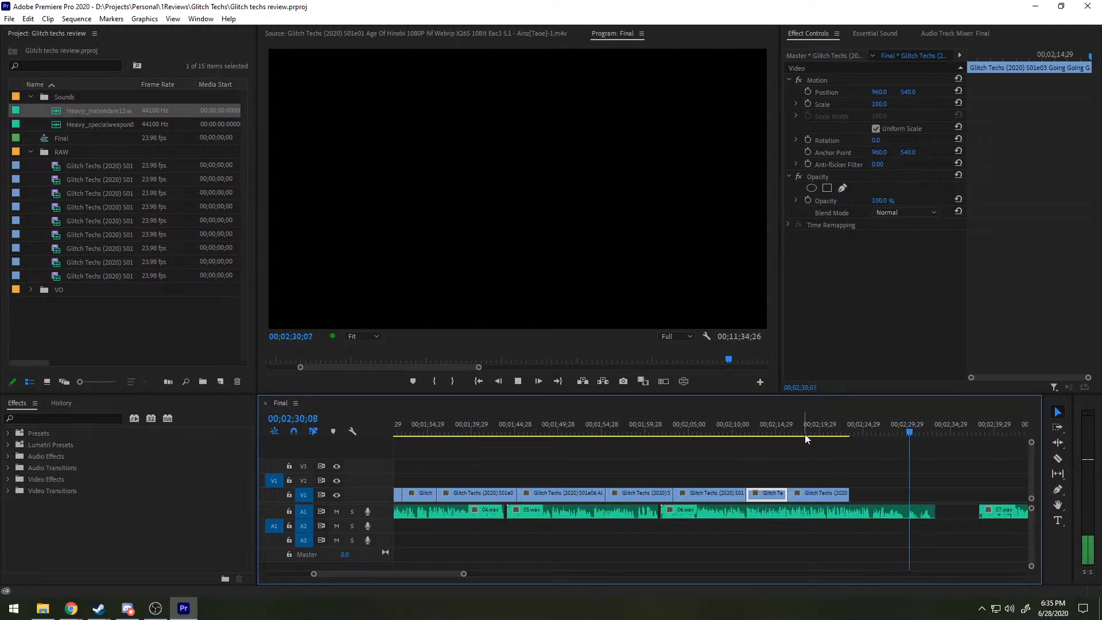
pyautogui.press('space')
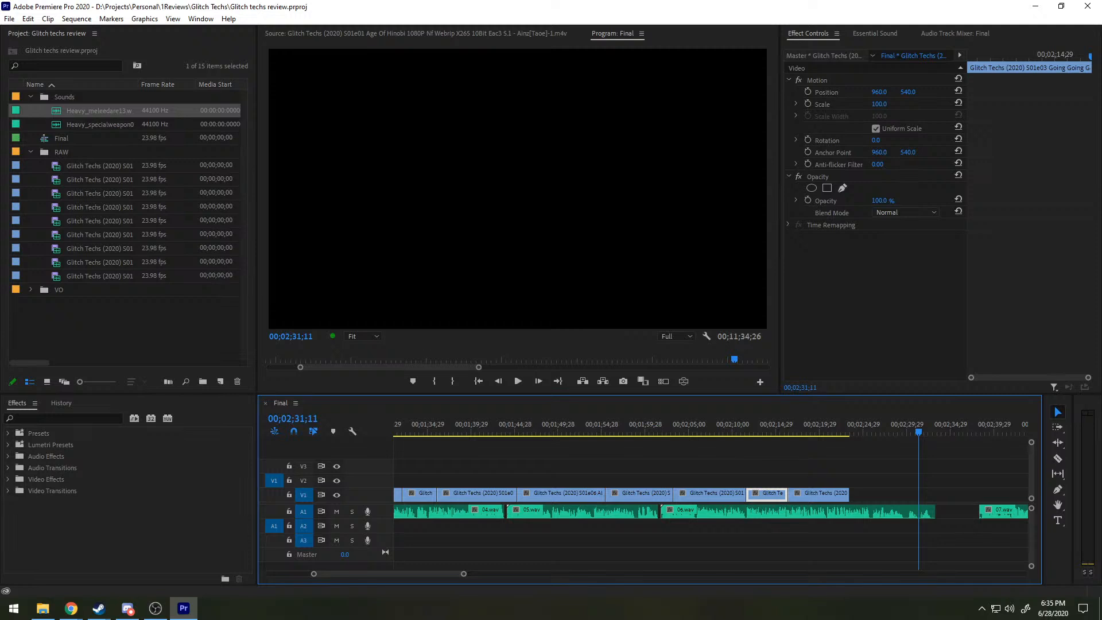
# Step: Load the Going Going Gauntlet footage and scan it from 00;08;15;10 to 00;11;34;11 for a fitting scene
pyautogui.hotkey('shift', '2')
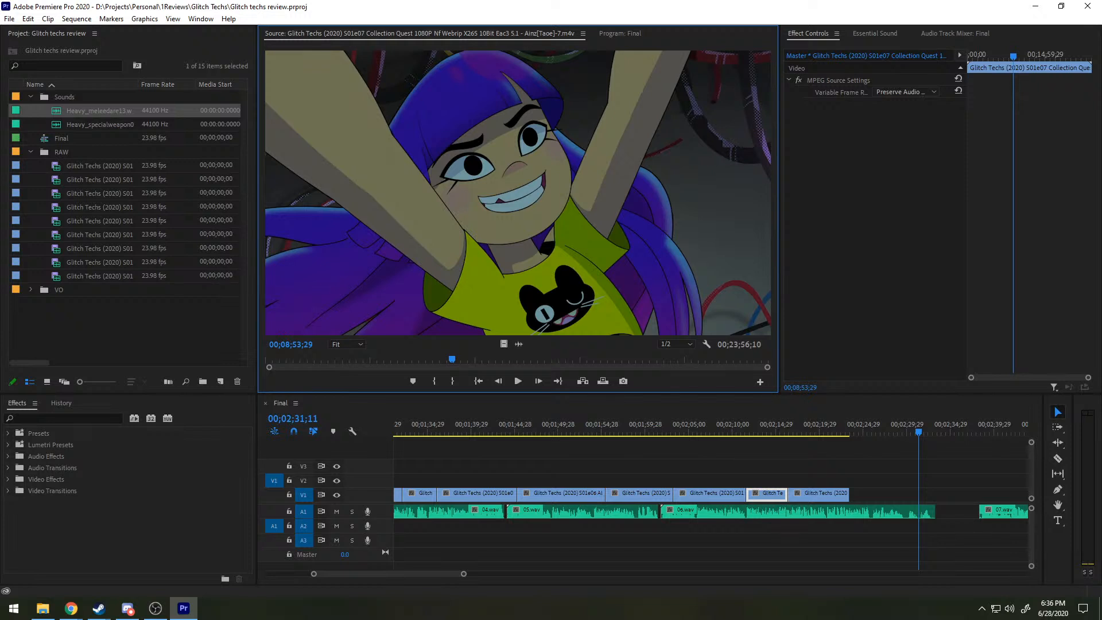
pyautogui.doubleClick(767, 494)
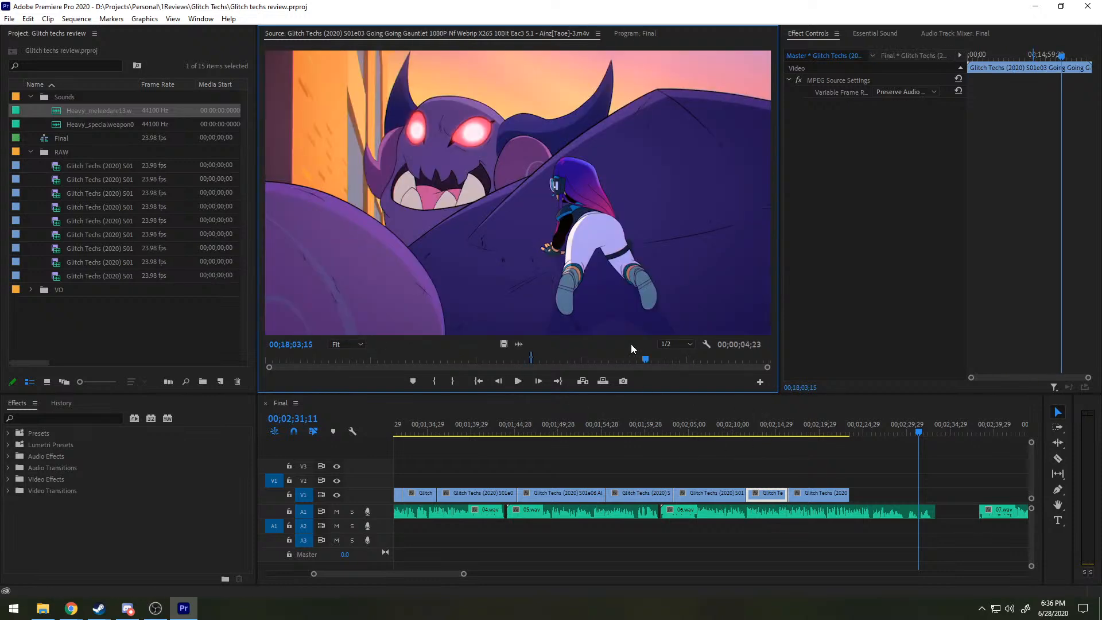
pyautogui.moveTo(645, 361); pyautogui.dragTo(438, 363)
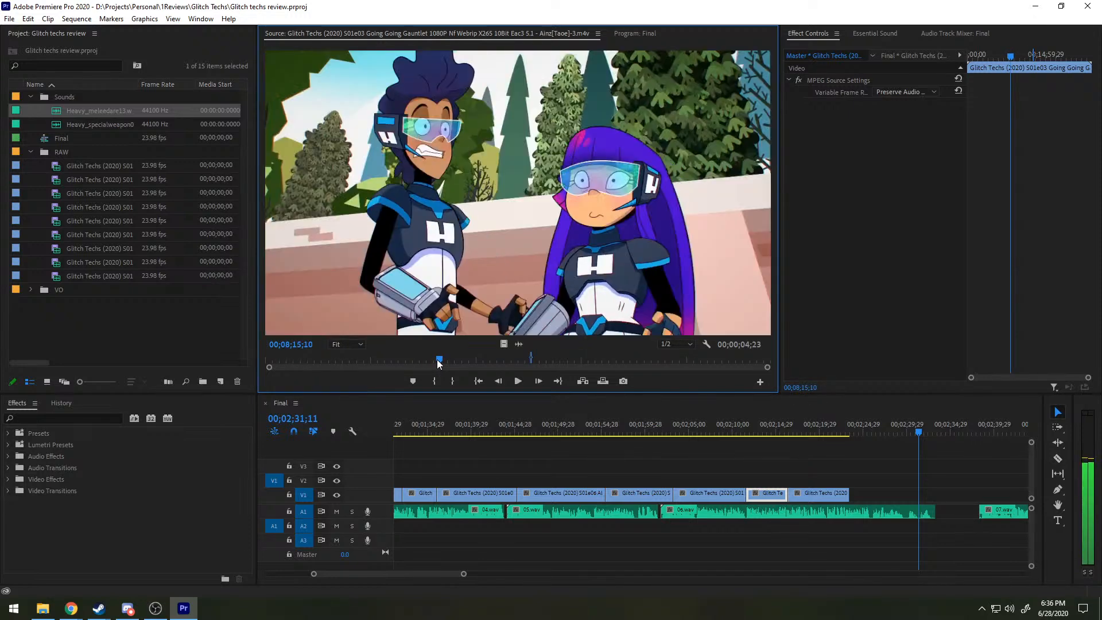
pyautogui.press('space')
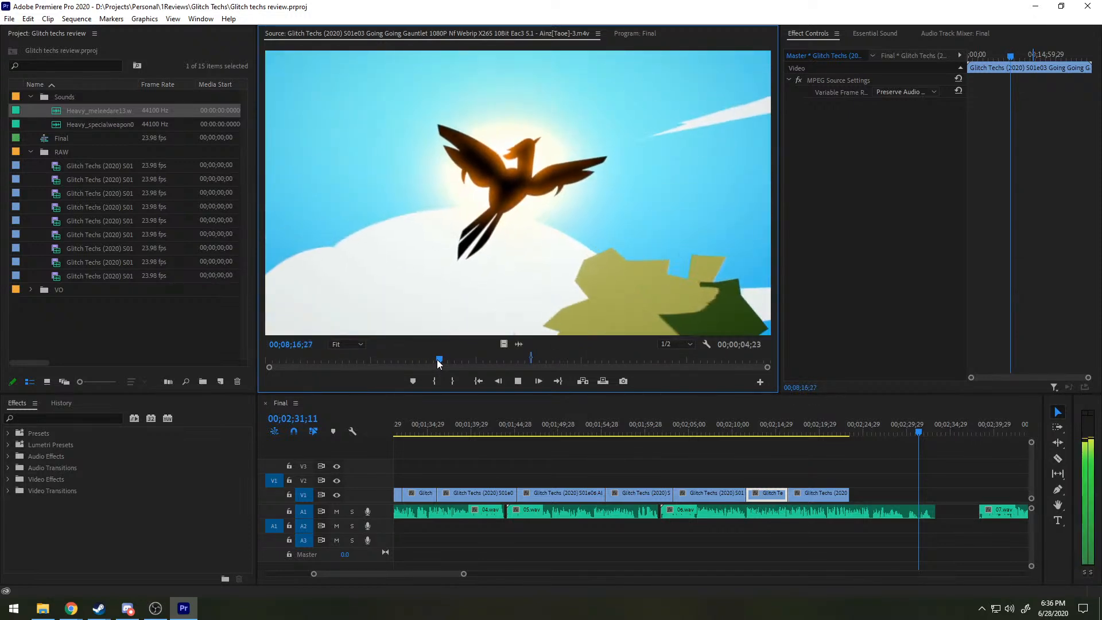
pyautogui.moveTo(438, 362); pyautogui.dragTo(445, 360)
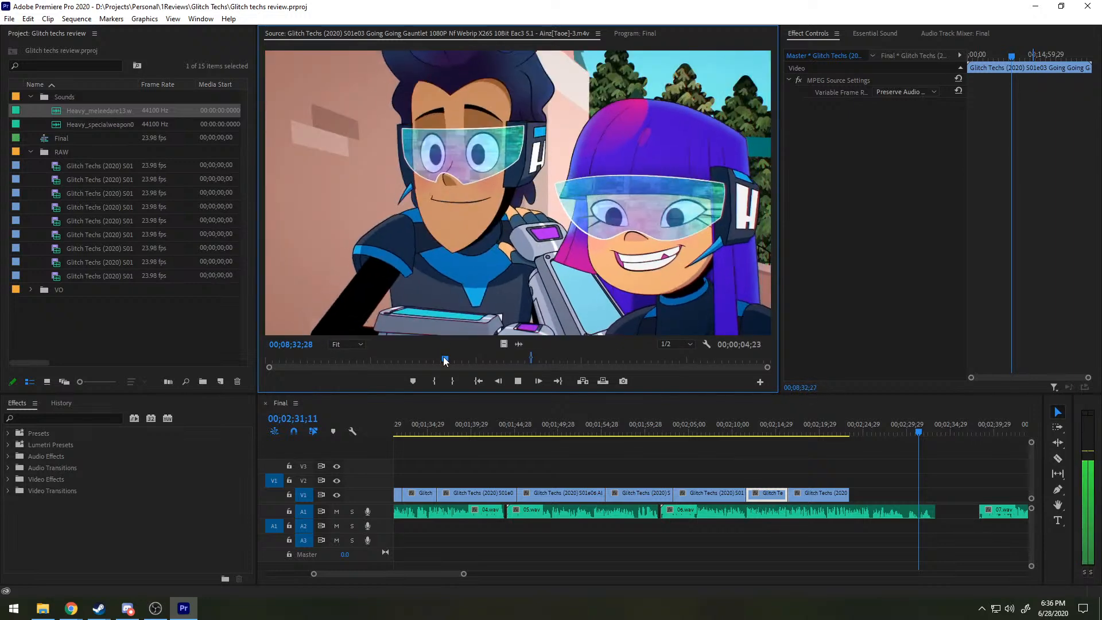
pyautogui.moveTo(445, 361); pyautogui.dragTo(475, 344)
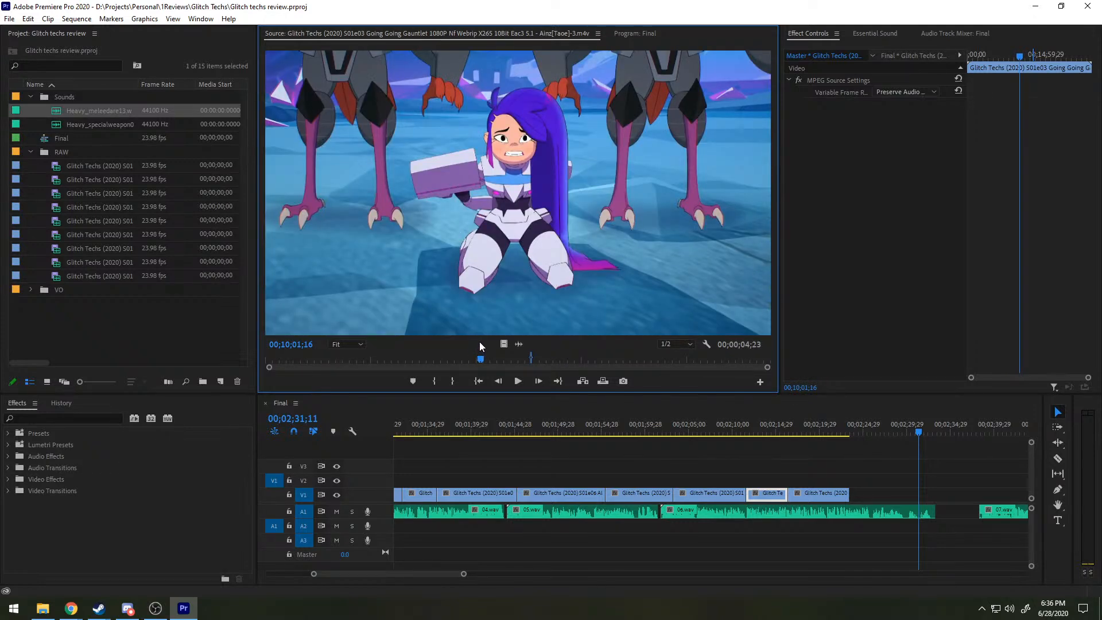
pyautogui.moveTo(487, 359); pyautogui.dragTo(505, 358)
pyautogui.press('space')
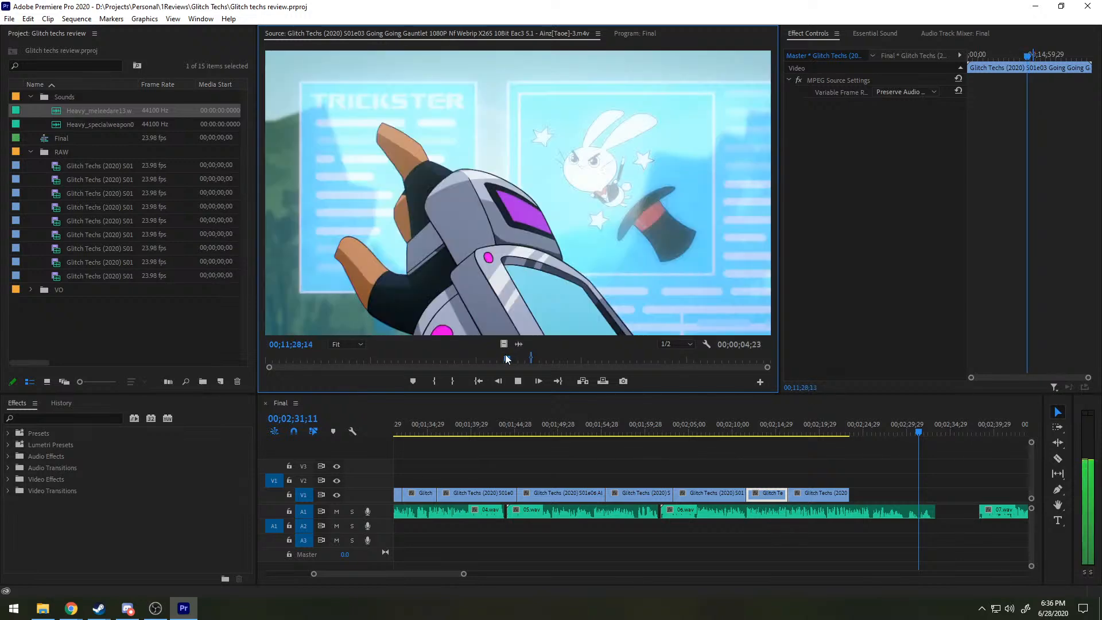
pyautogui.press('space')
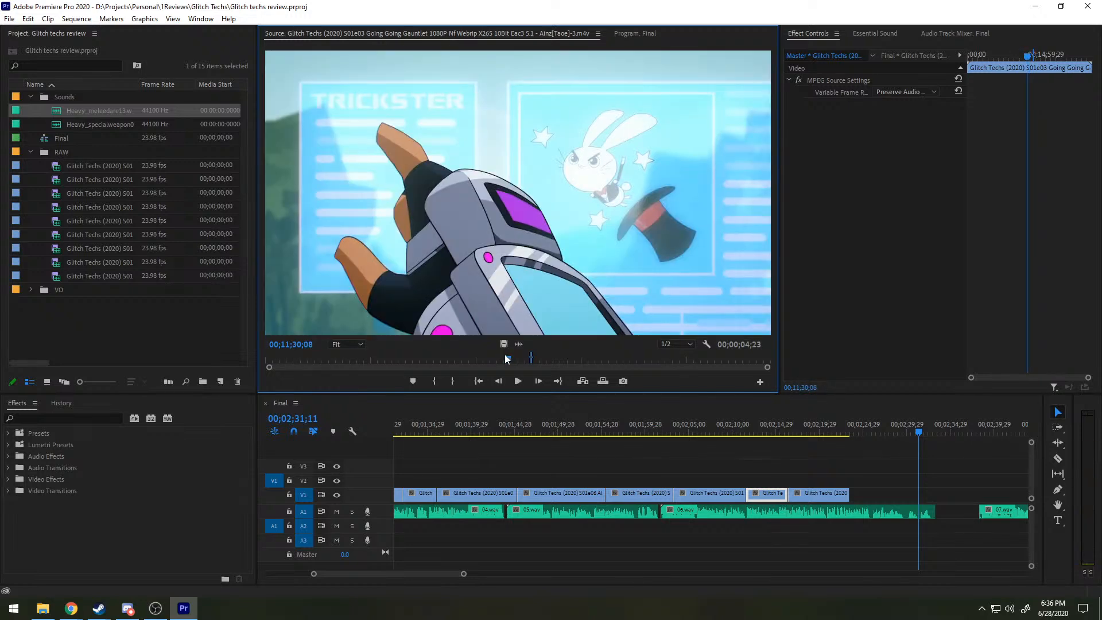
pyautogui.press('space')
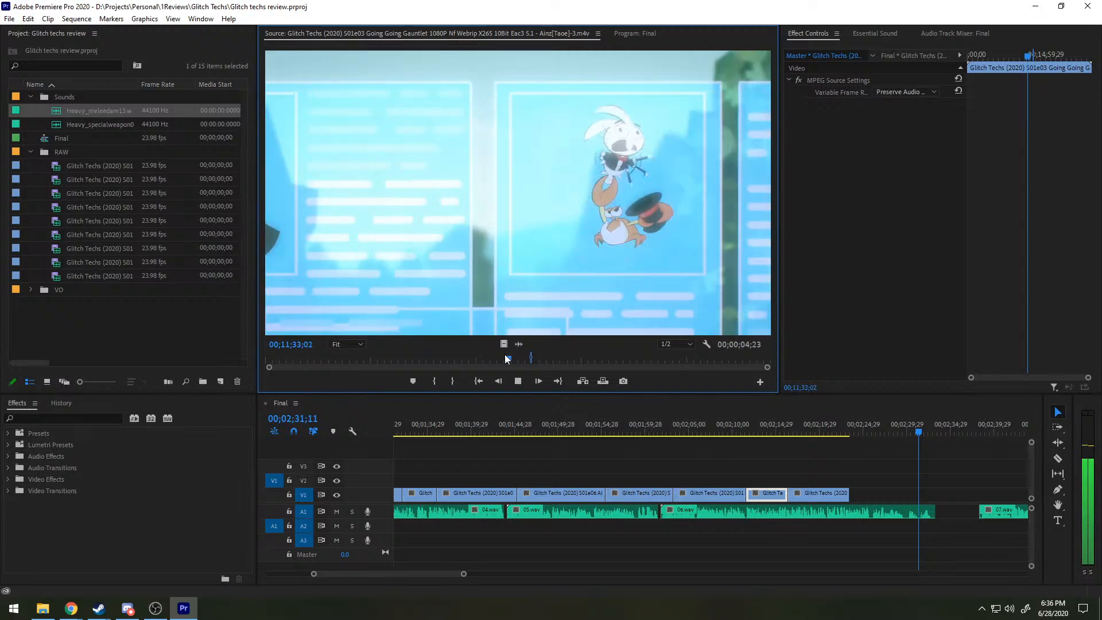
pyautogui.press('space')
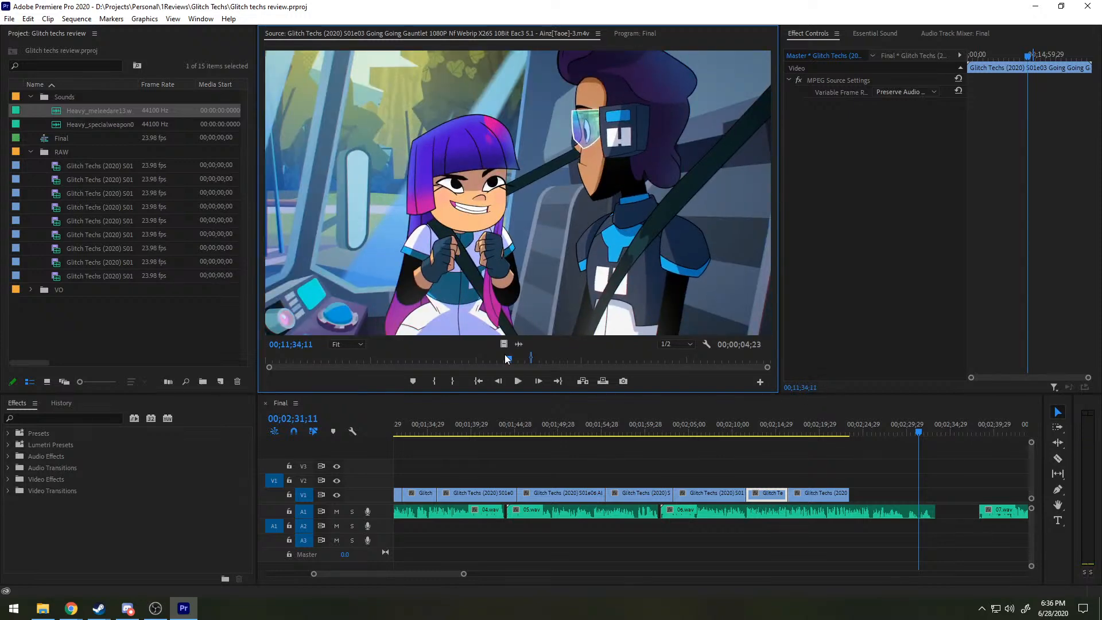
# Step: Mark 00;00;04;27 of Going Going Gauntlet footage ending at 00;11;38;19 and place its video on V1 directly after the last clip
pyautogui.press('Left')
pyautogui.press('Left')
pyautogui.press('Left')
pyautogui.press('Left')
pyautogui.press('Left')
pyautogui.press('Left')
pyautogui.press('Left')
pyautogui.press('Left')
pyautogui.press('Left')
pyautogui.press('Left')
pyautogui.press('Left')
pyautogui.press('Left')
pyautogui.press('Left')
pyautogui.press('Left')
pyautogui.press('Left')
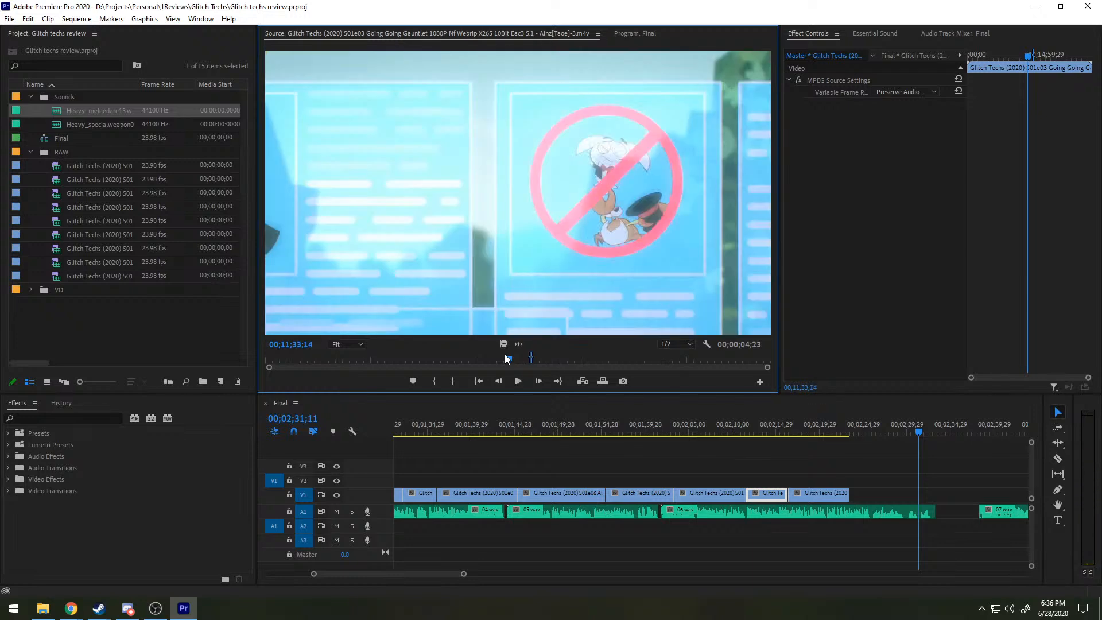
pyautogui.press('Right')
pyautogui.press('space')
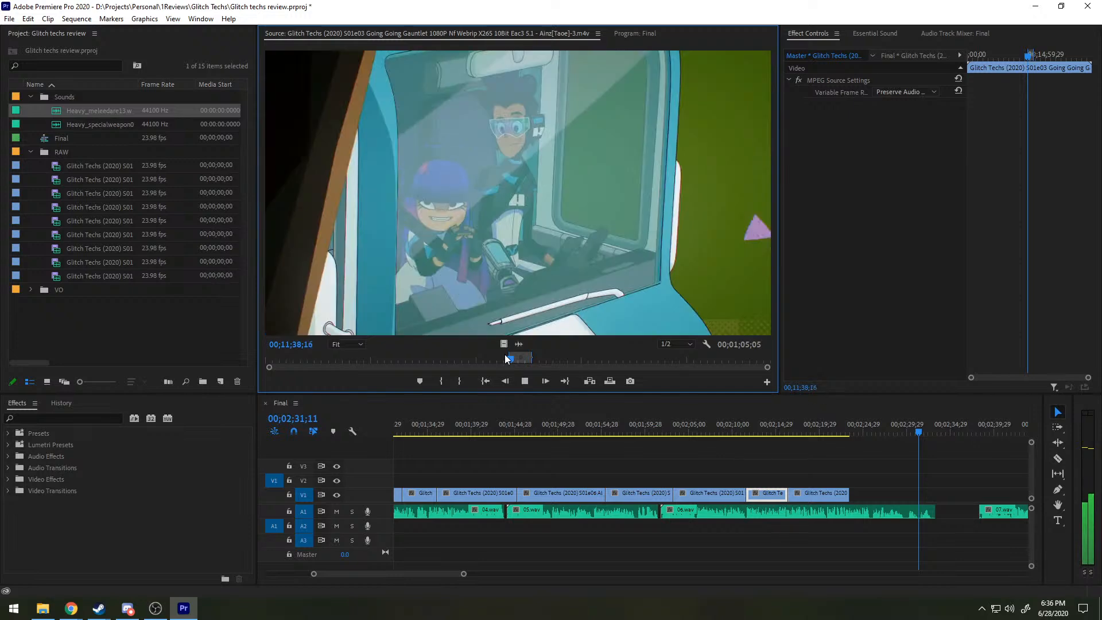
pyautogui.press('space')
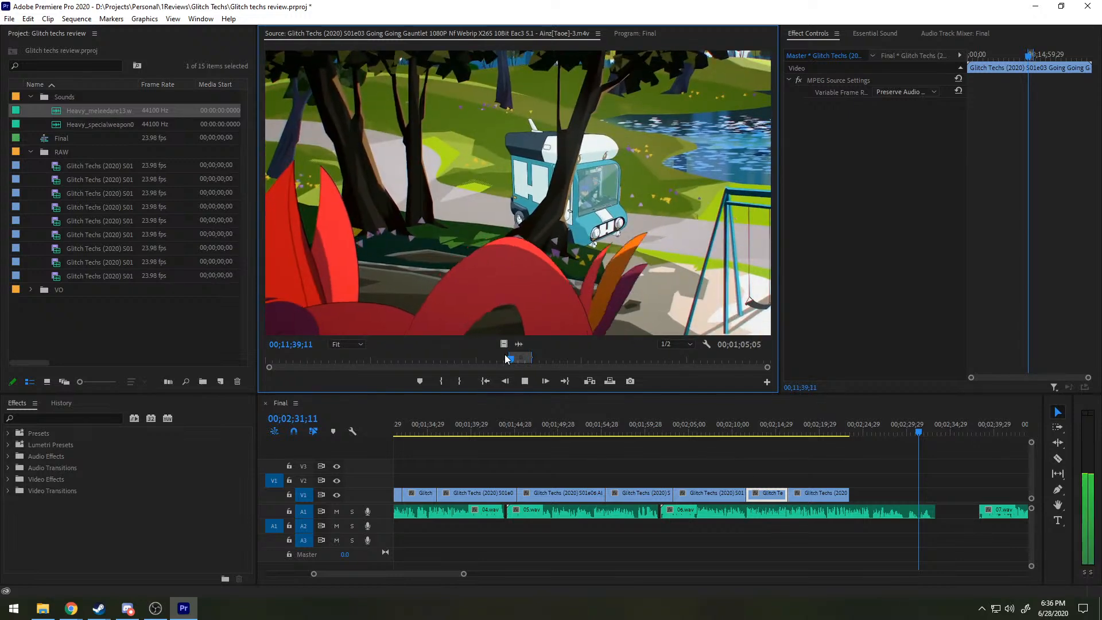
pyautogui.press('k')
pyautogui.press('o')
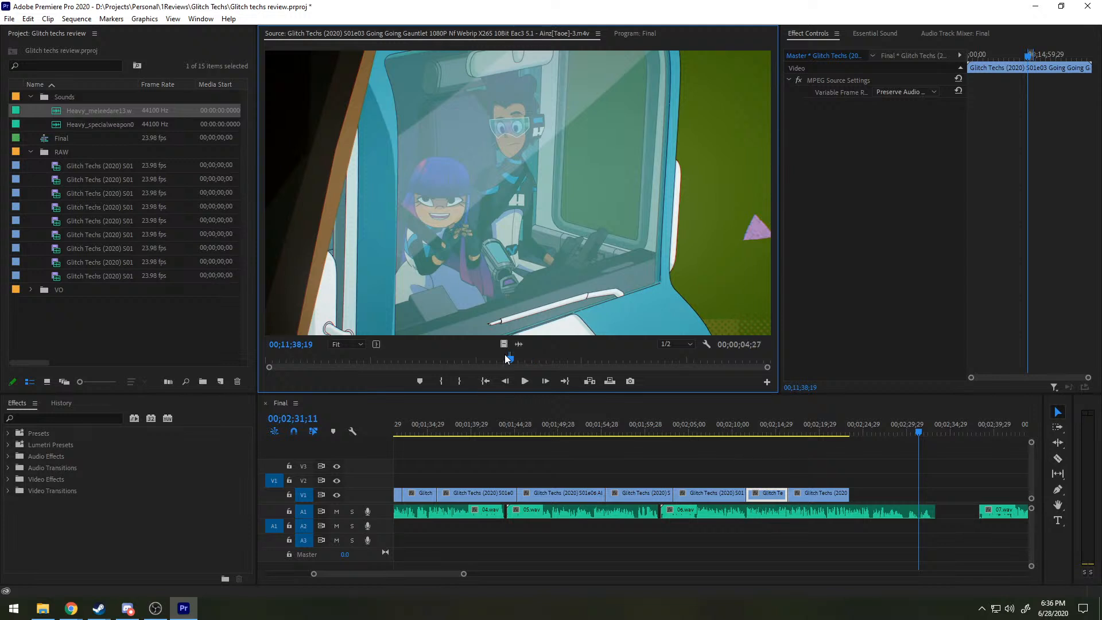
pyautogui.moveTo(503, 342); pyautogui.dragTo(848, 492)
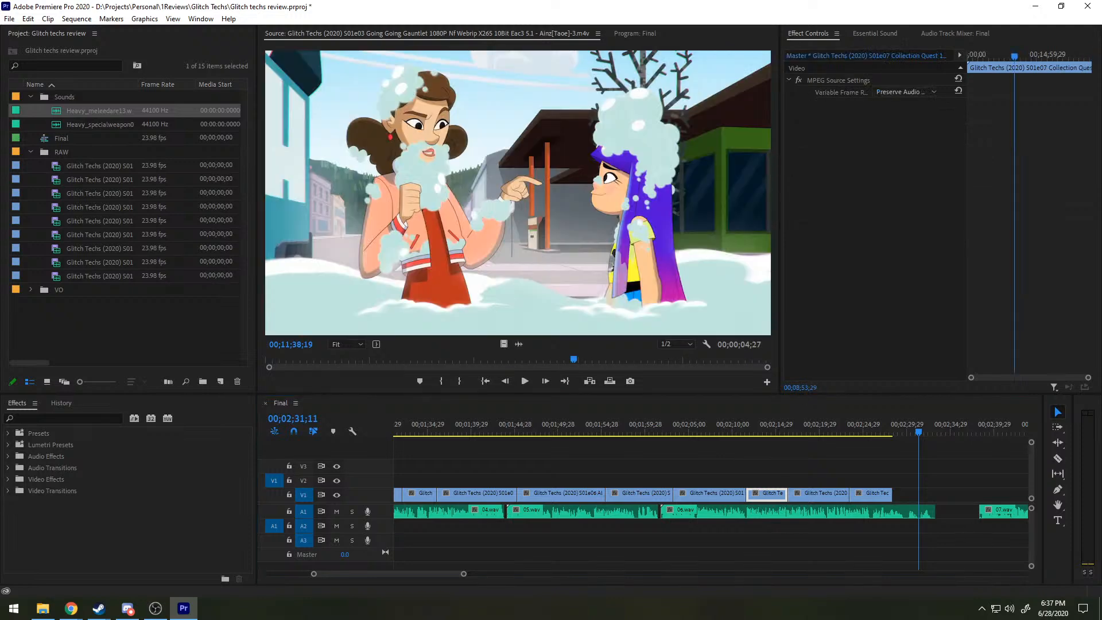
# Step: Load the Collection Quest footage and audition the ice-block scene from 00;17;05;20 to 00;17;13;11
pyautogui.moveTo(548, 362); pyautogui.dragTo(626, 348)
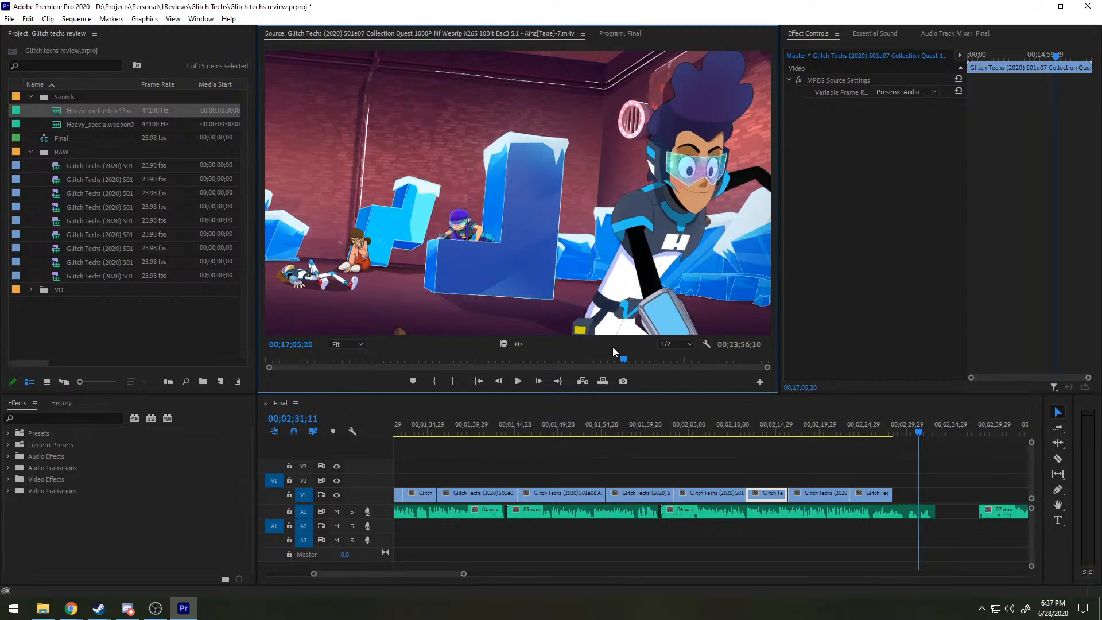
pyautogui.press('space')
pyautogui.press('space')
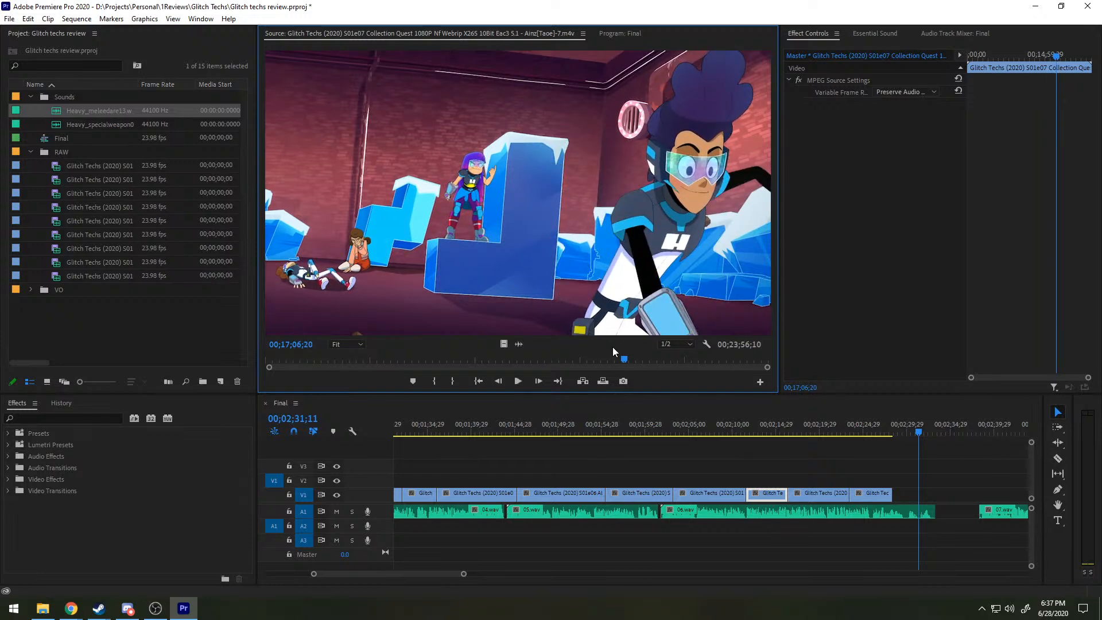
pyautogui.press('space')
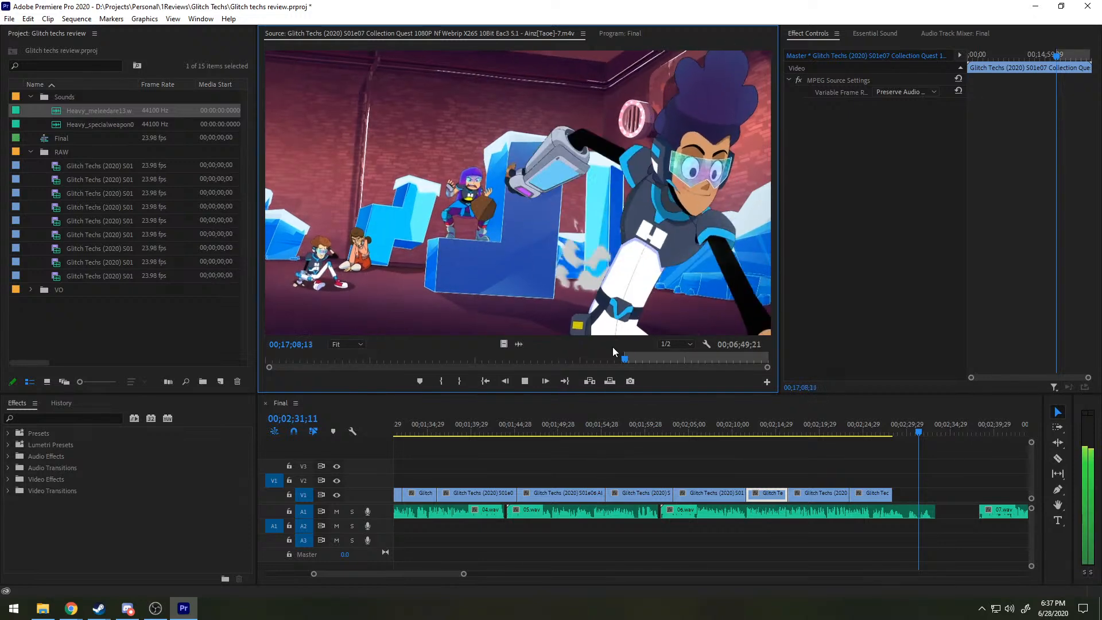
pyautogui.press('space')
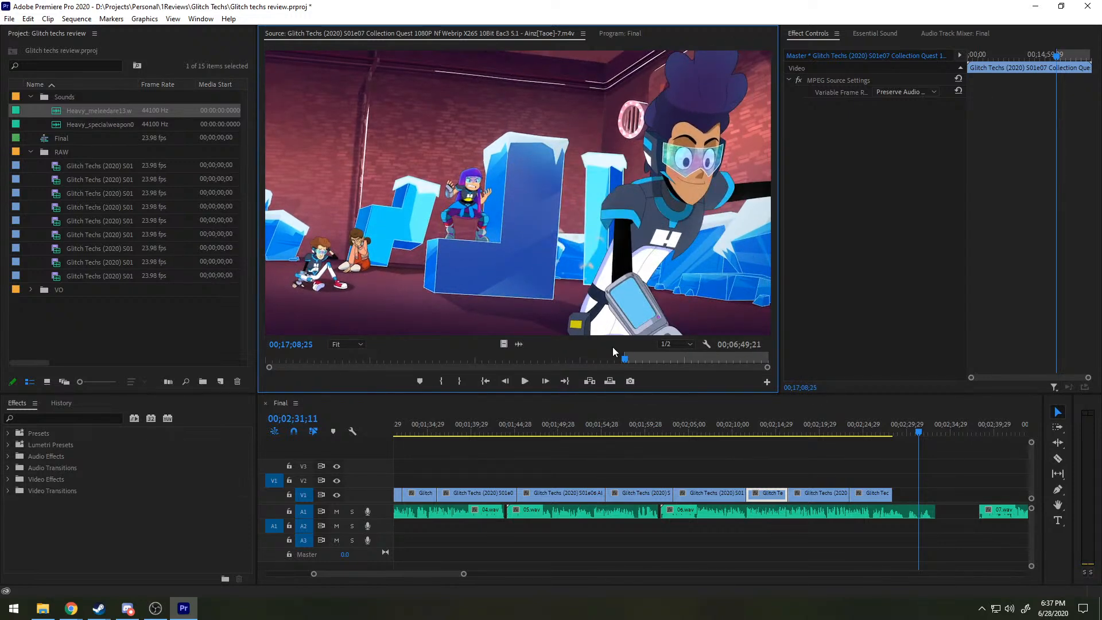
pyautogui.press('space')
pyautogui.press('space')
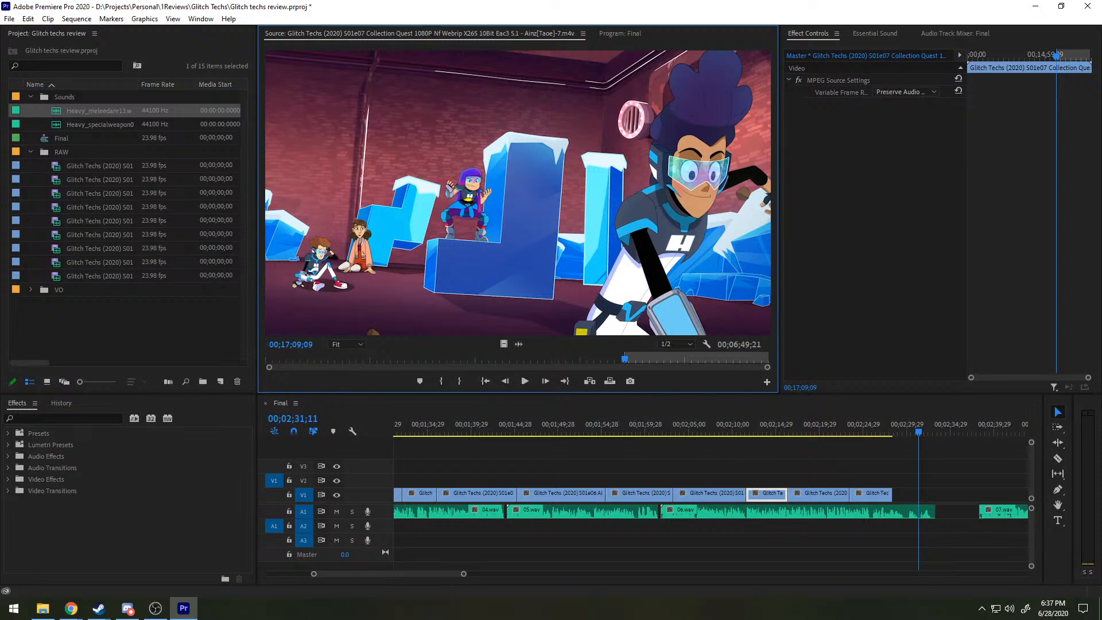
pyautogui.hotkey('alt', 'Tab')
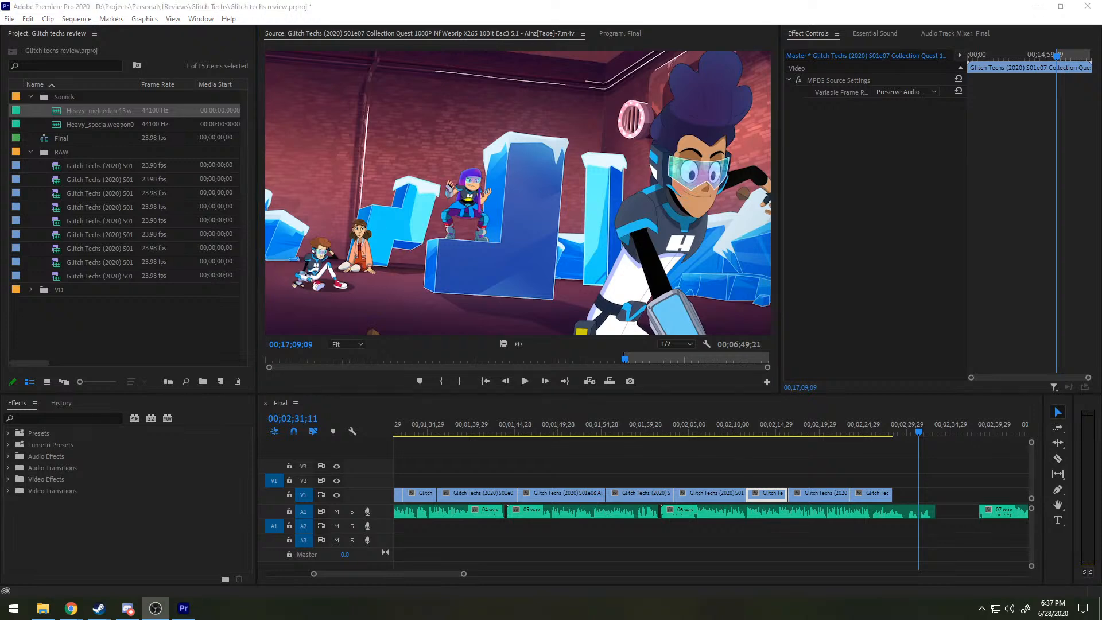
pyautogui.click(526, 383)
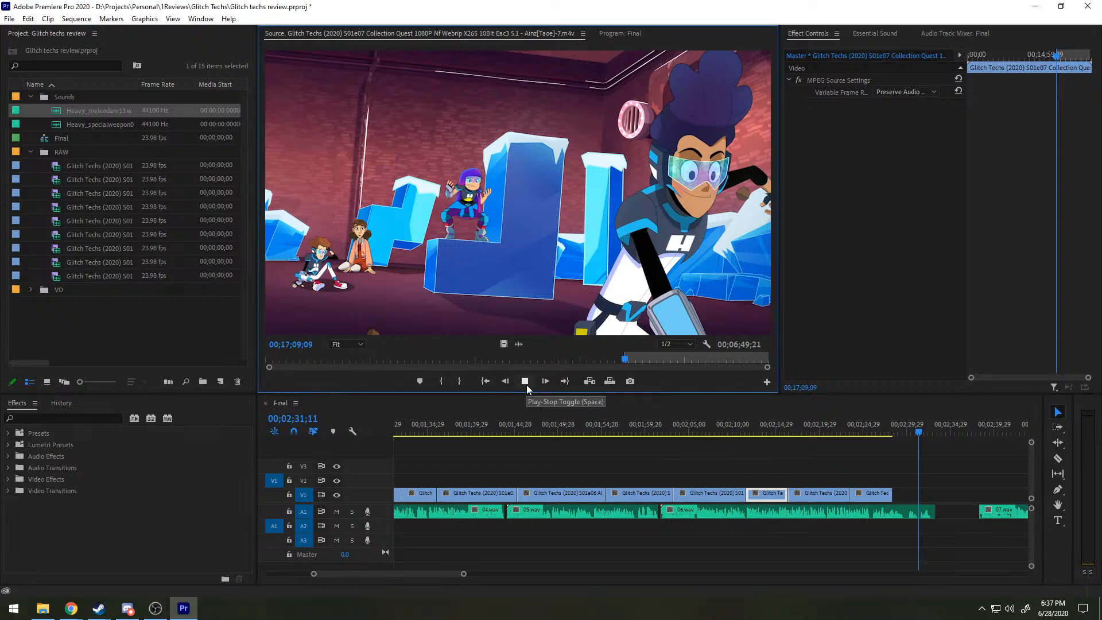
pyautogui.click(525, 383)
pyautogui.click(155, 608)
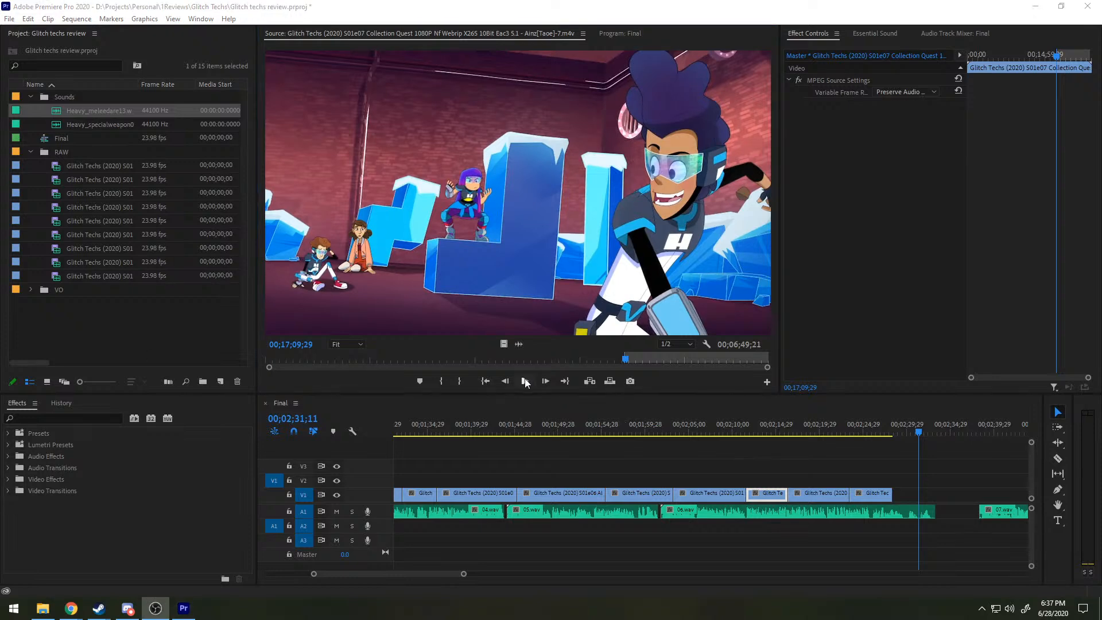
pyautogui.click(525, 381)
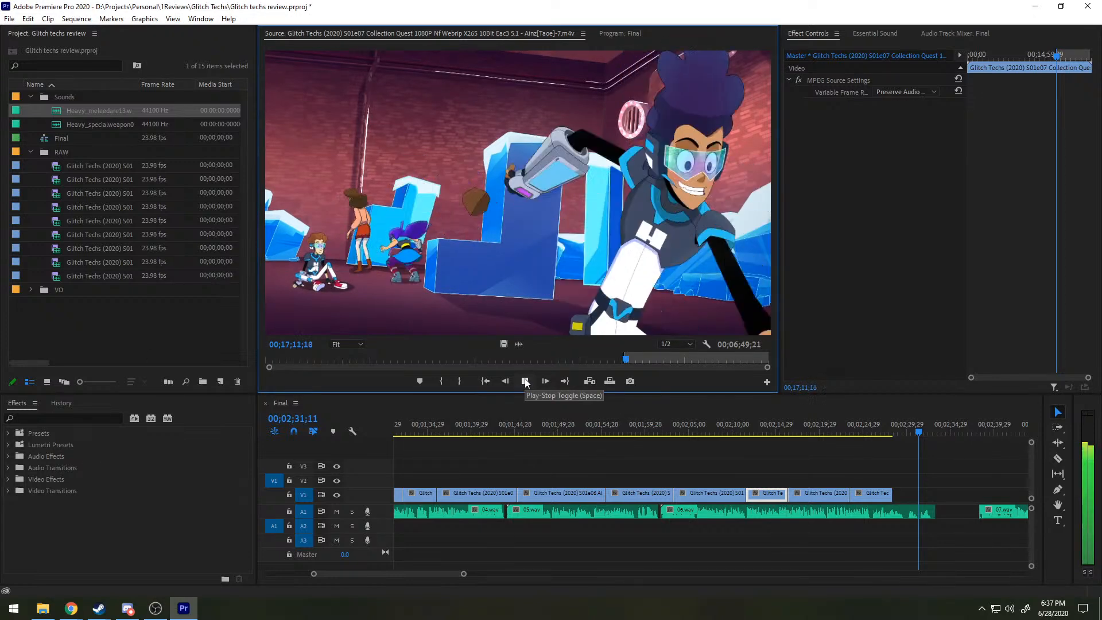
pyautogui.click(525, 382)
pyautogui.click(525, 382)
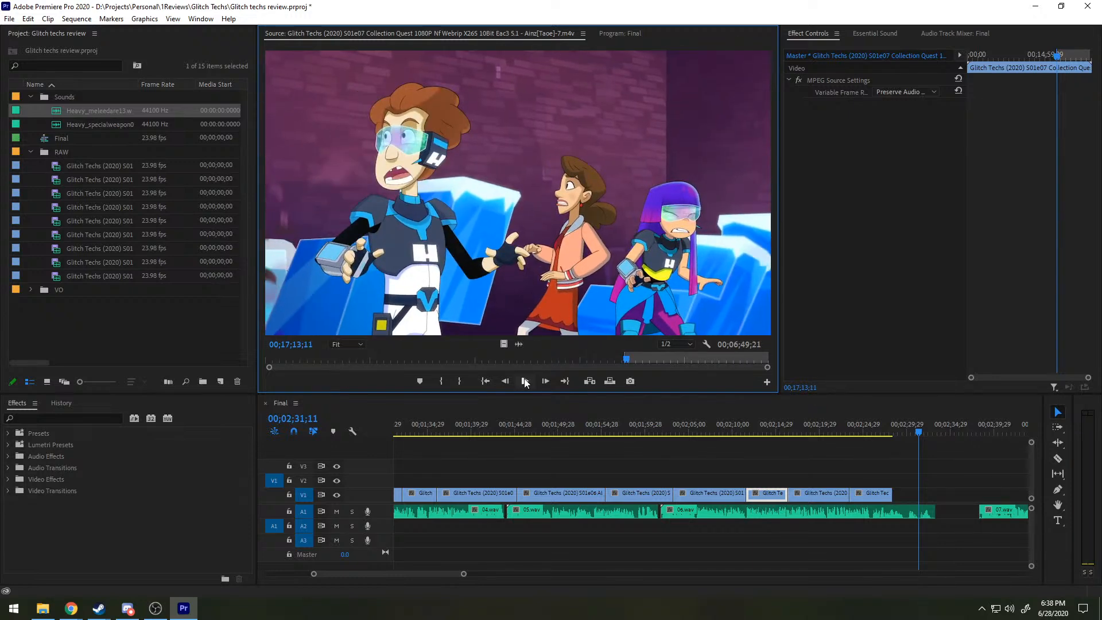
pyautogui.click(525, 381)
# Step: Scan the Collection Quest footage from 00;03;57;29 to the Whack A Bunny arcade scene at 00;08;58;19
pyautogui.moveTo(623, 363); pyautogui.dragTo(350, 357)
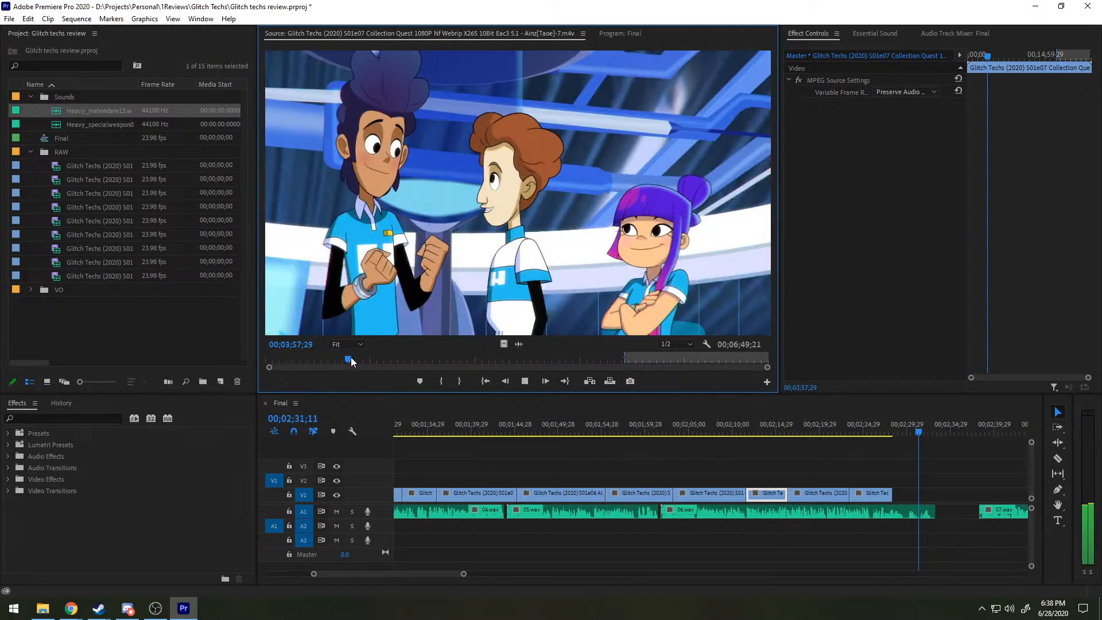
pyautogui.moveTo(350, 357); pyautogui.dragTo(450, 345)
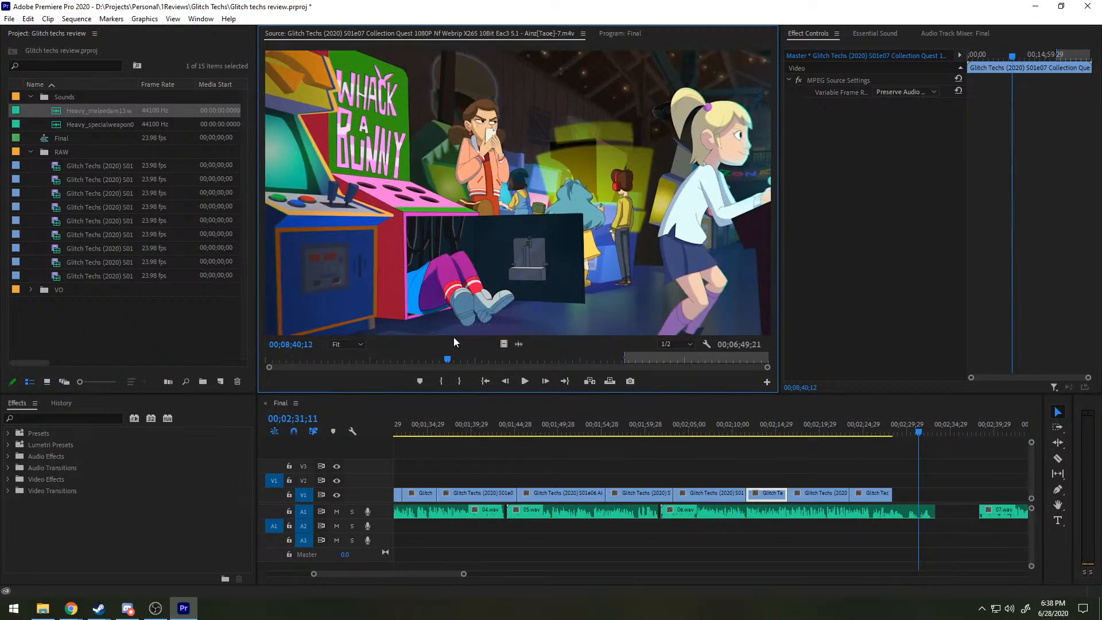
pyautogui.press('space')
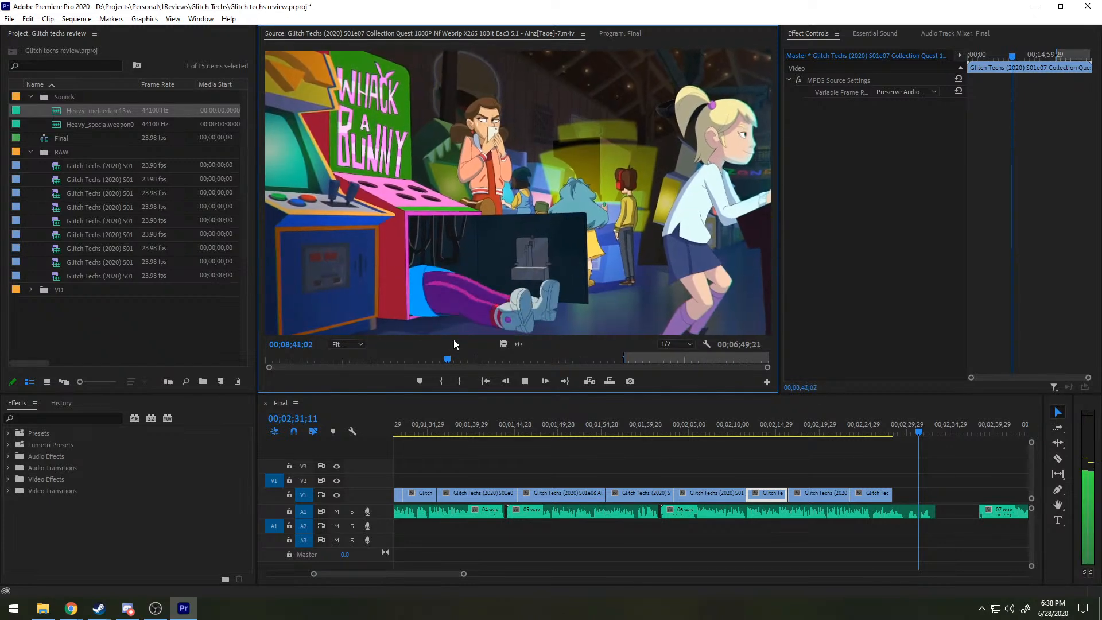
pyautogui.press('space')
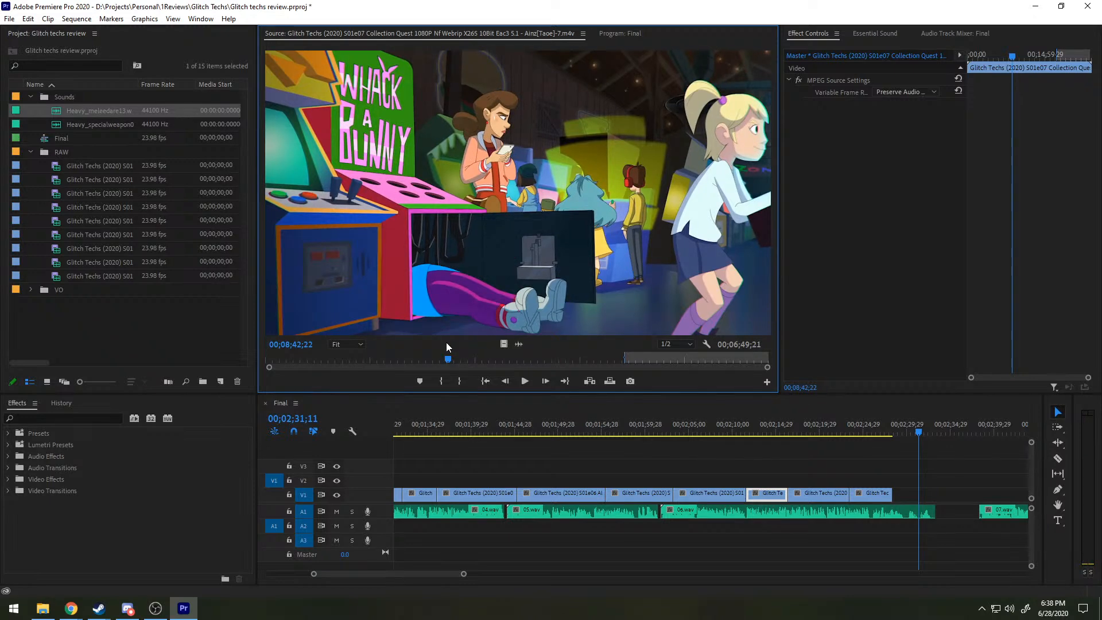
pyautogui.press('space')
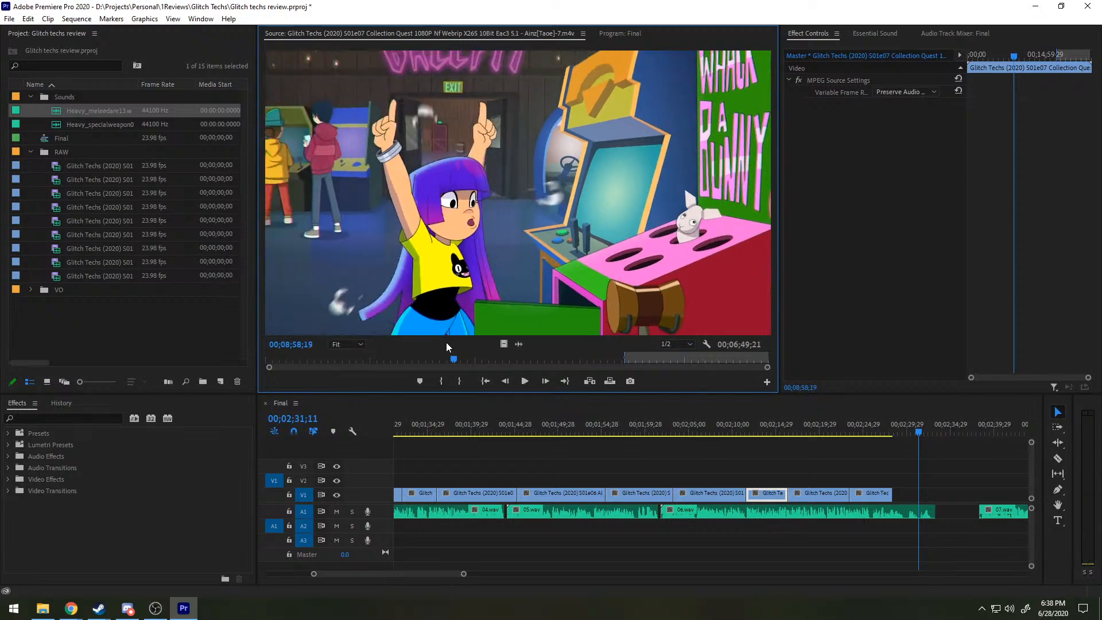
# Step: Mark 00;00;04;02 of Collection Quest footage ending at 00;09;02;07 and place its video on V1 directly after the last clip
pyautogui.press('space')
pyautogui.press('space')
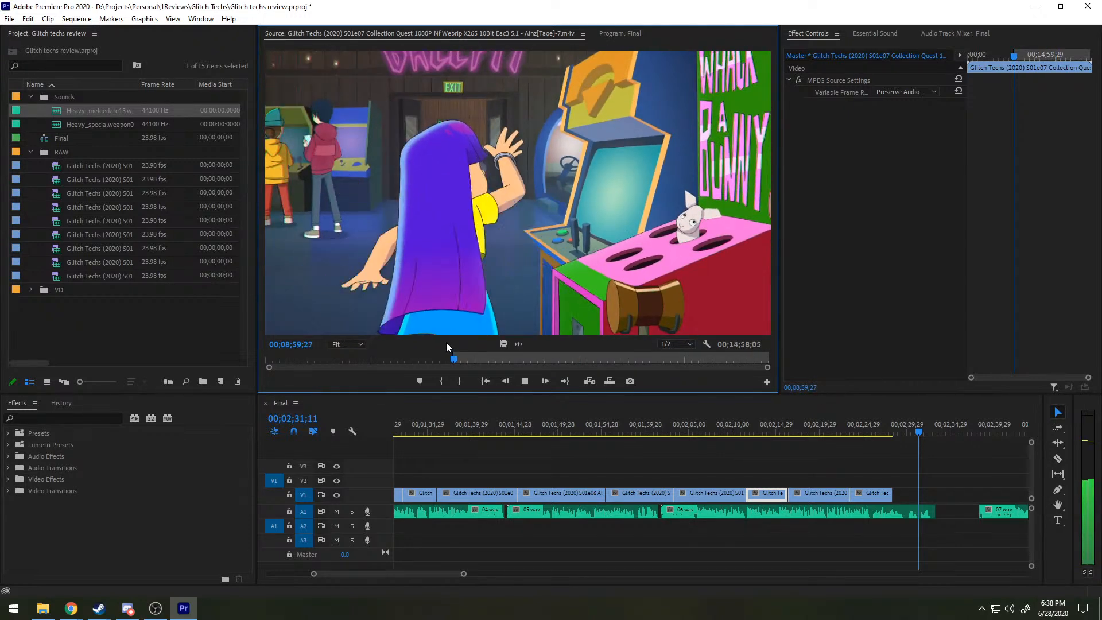
pyautogui.press('space')
pyautogui.press('space')
pyautogui.press('space')
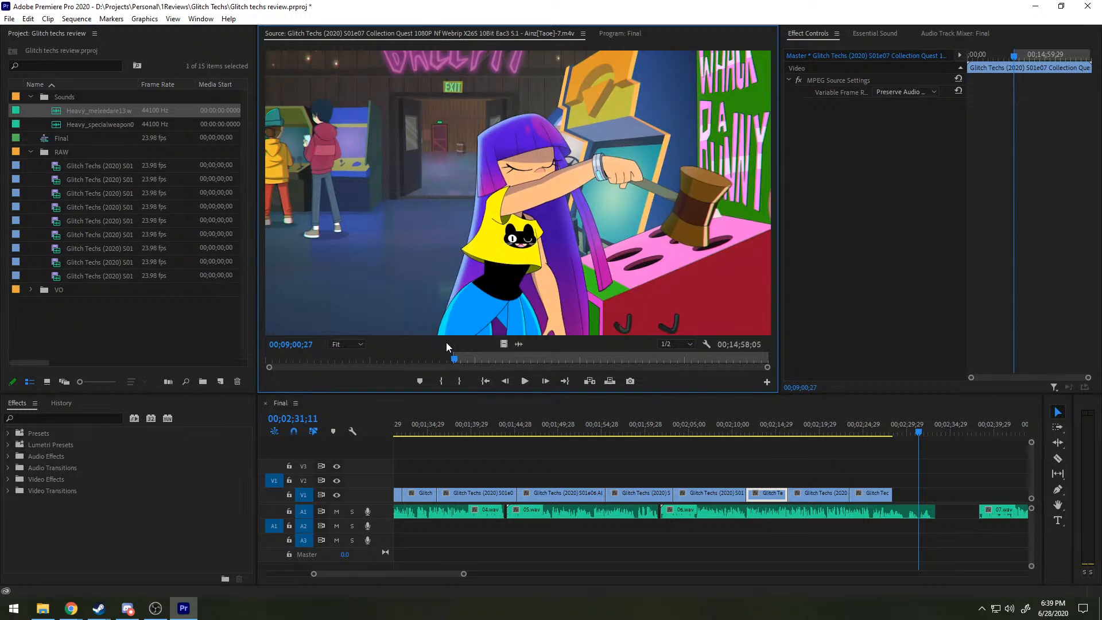
pyautogui.press('space')
pyautogui.press('space')
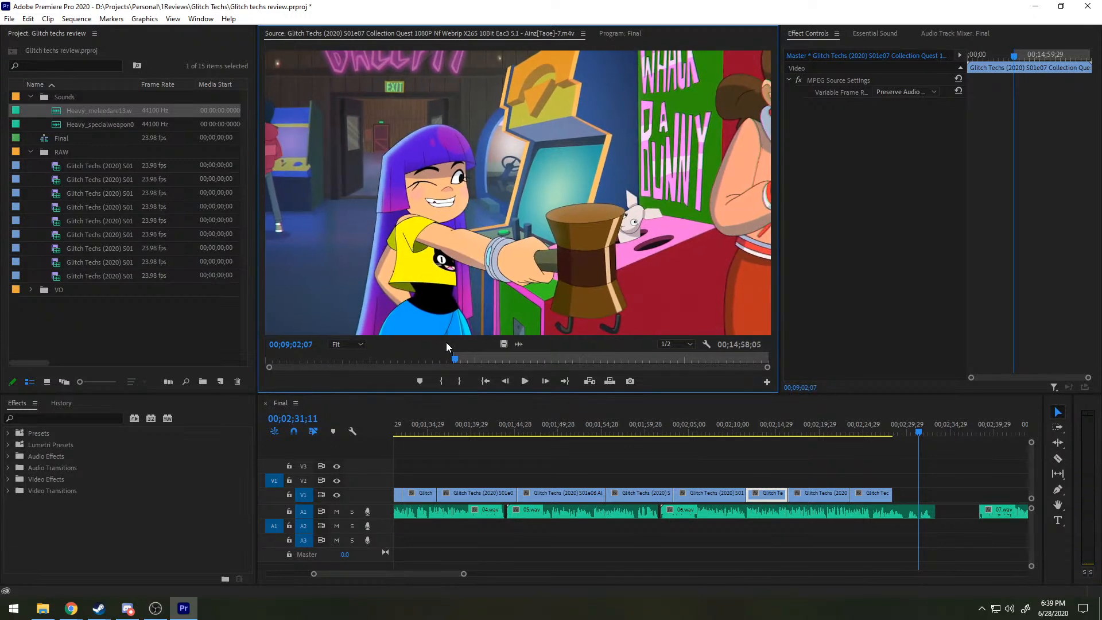
pyautogui.press('o')
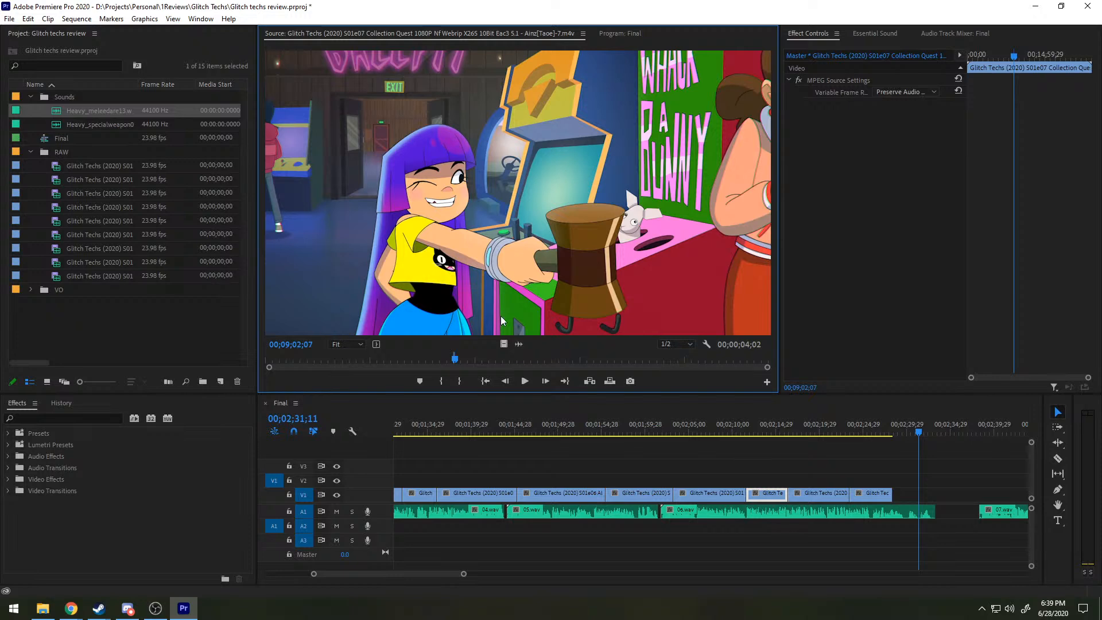
pyautogui.moveTo(504, 344); pyautogui.dragTo(907, 495)
# Step: Play the Final sequence from 00;02;28;12 to 00;02;32;22 and look over the uncovered voice-over clips that follow
pyautogui.moveTo(912, 426); pyautogui.dragTo(895, 432)
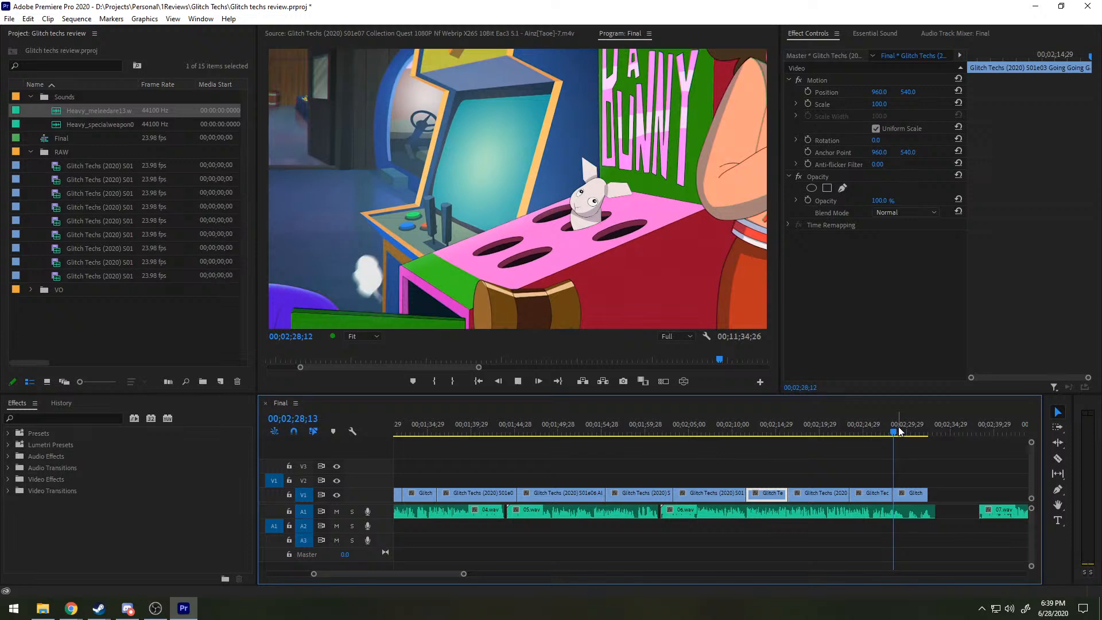
pyautogui.press('space')
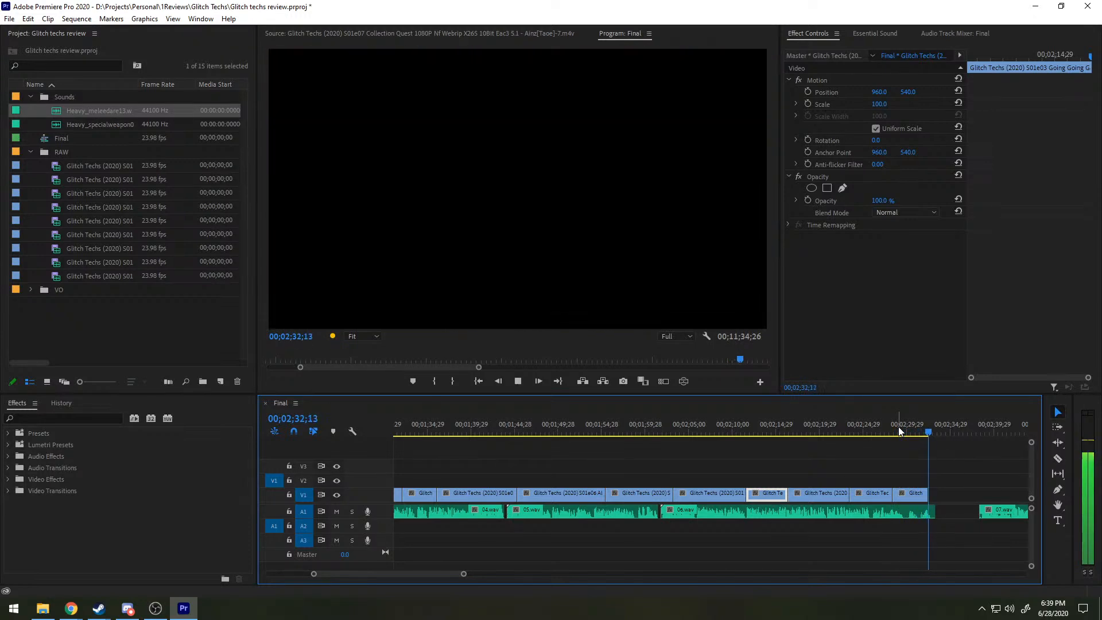
pyautogui.press('space')
pyautogui.scroll(-8, 848, 510)
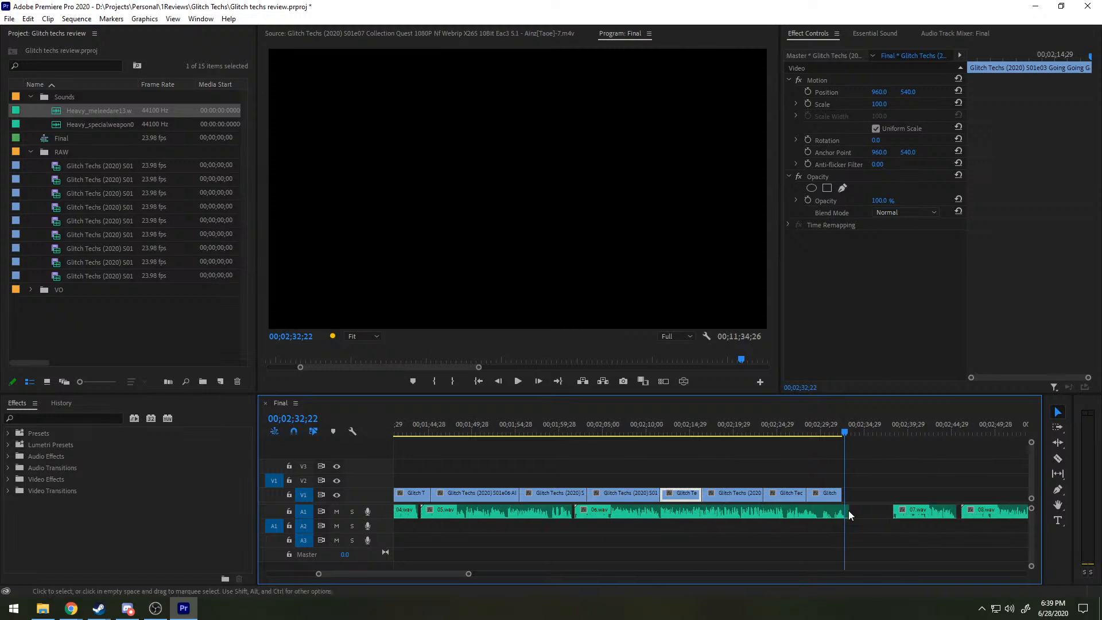
pyautogui.scroll(-3, 841, 505)
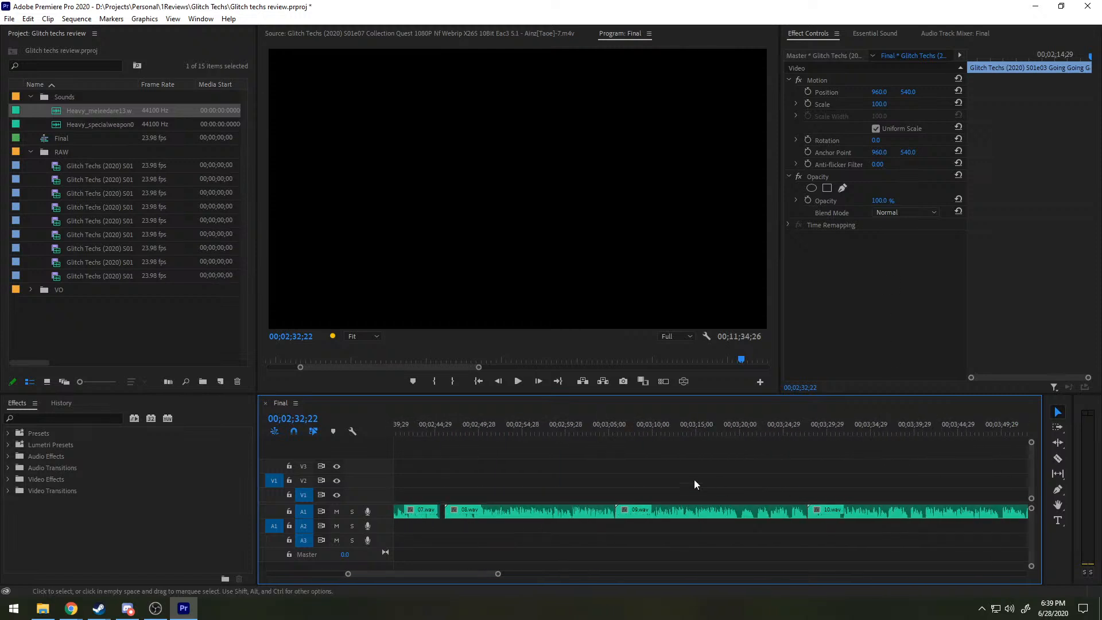
pyautogui.scroll(-4, 621, 464)
pyautogui.press('alt')
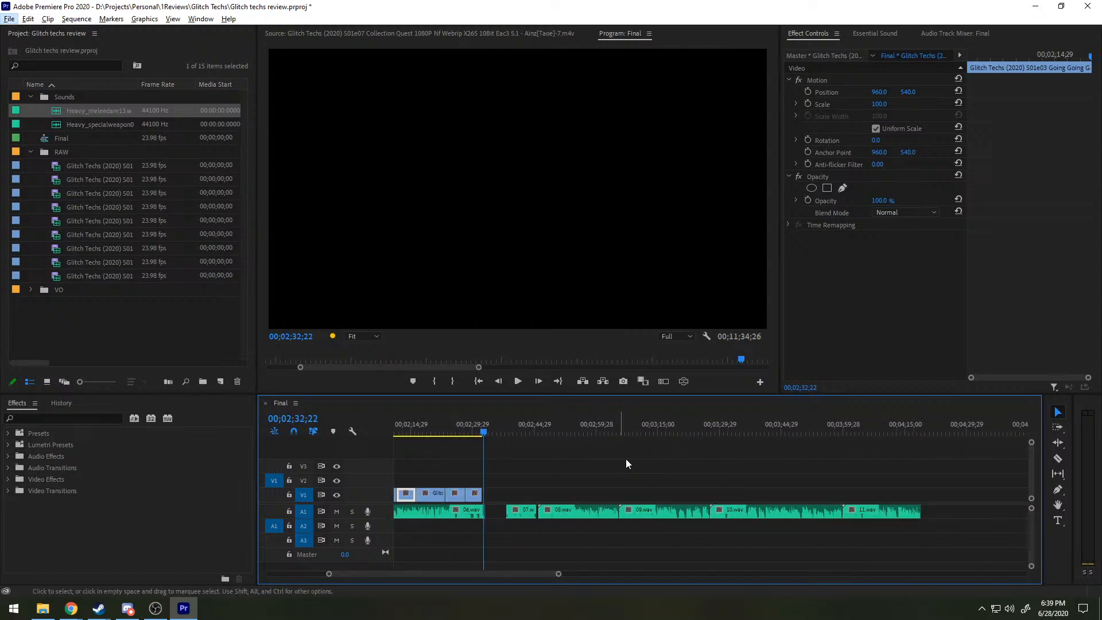
# Step: Save the Glitch Techs review project
pyautogui.hotkey('alt', 'Tab')
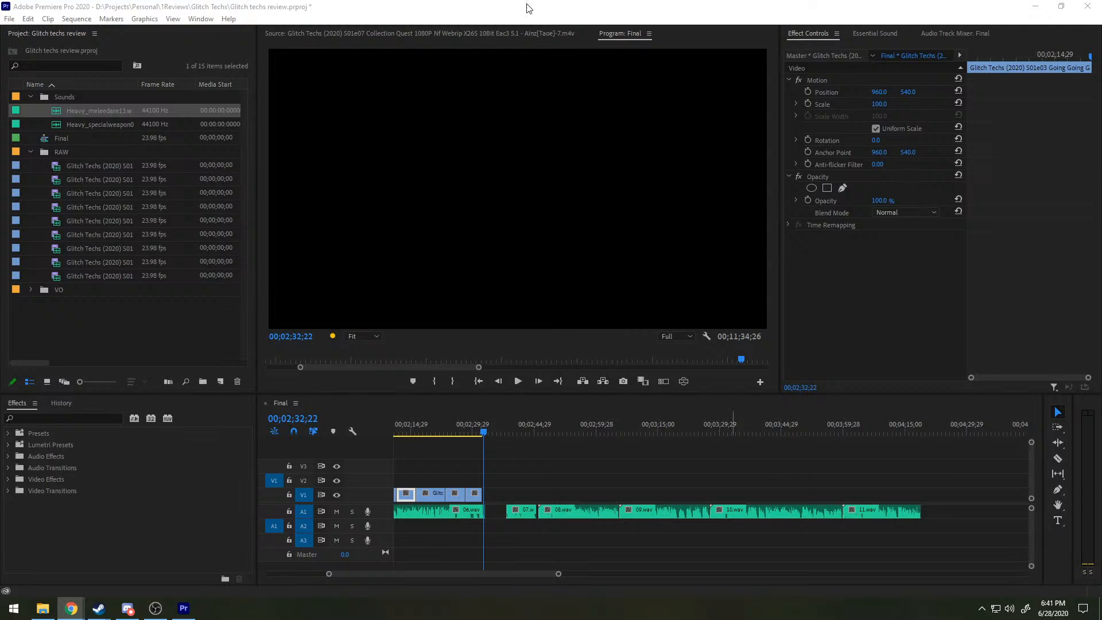
pyautogui.click(506, 12)
pyautogui.hotkey('ctrl', 's')
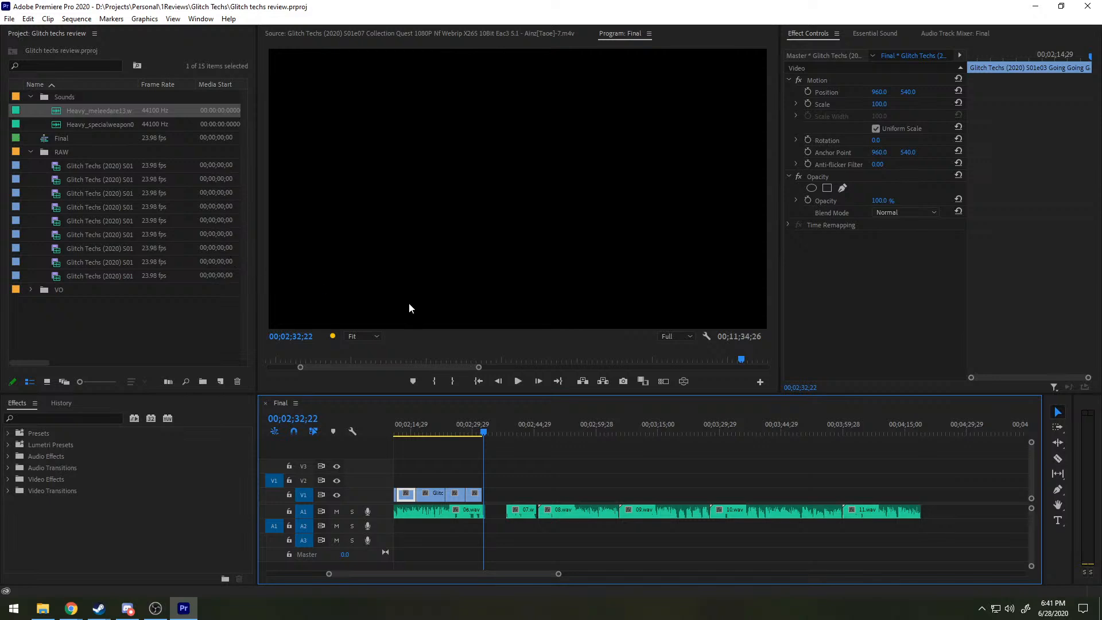
# Step: Replay the end of the last placed clip in the Final sequence, stopping at 00;02;32;08
pyautogui.hotkey('alt', 'Tab')
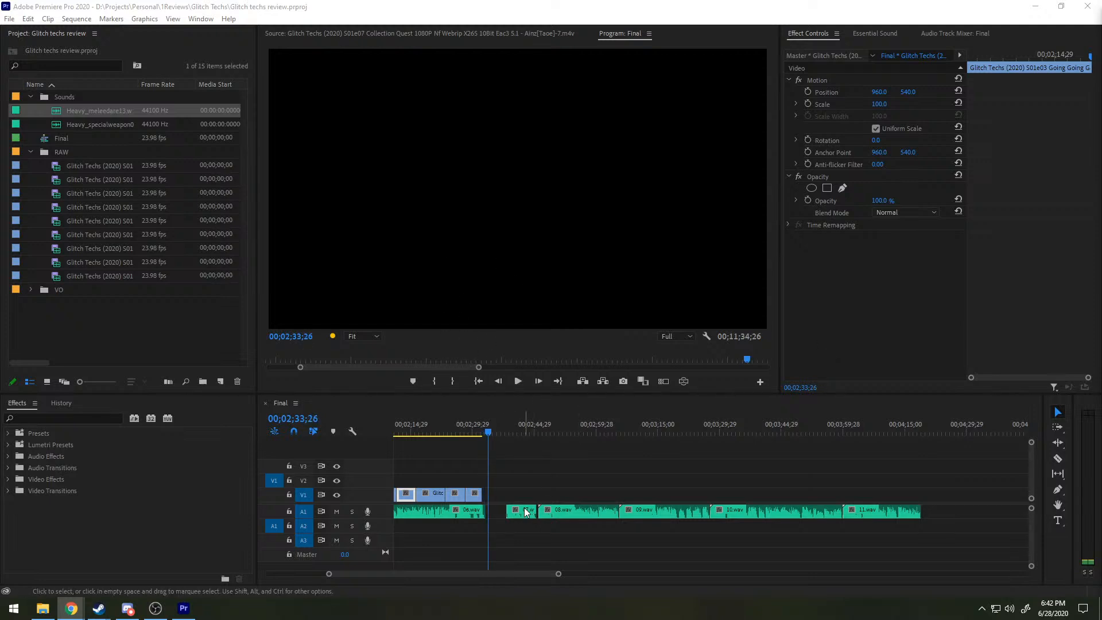
pyautogui.scroll(2, 525, 507)
pyautogui.scroll(3, 525, 508)
pyautogui.moveTo(585, 434); pyautogui.dragTo(572, 434)
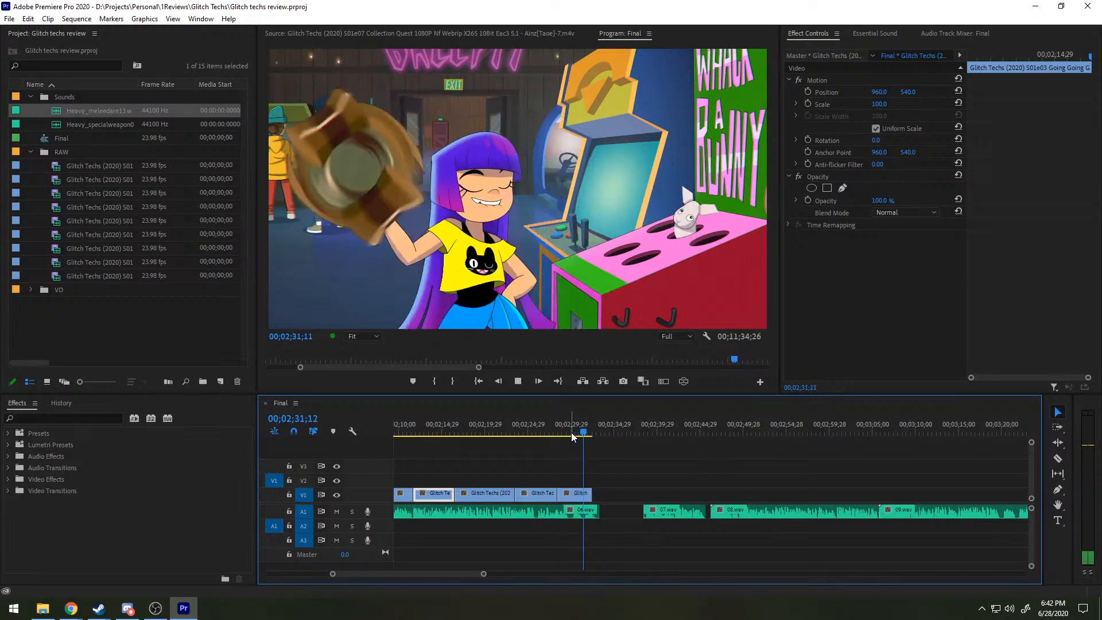
pyautogui.press('space')
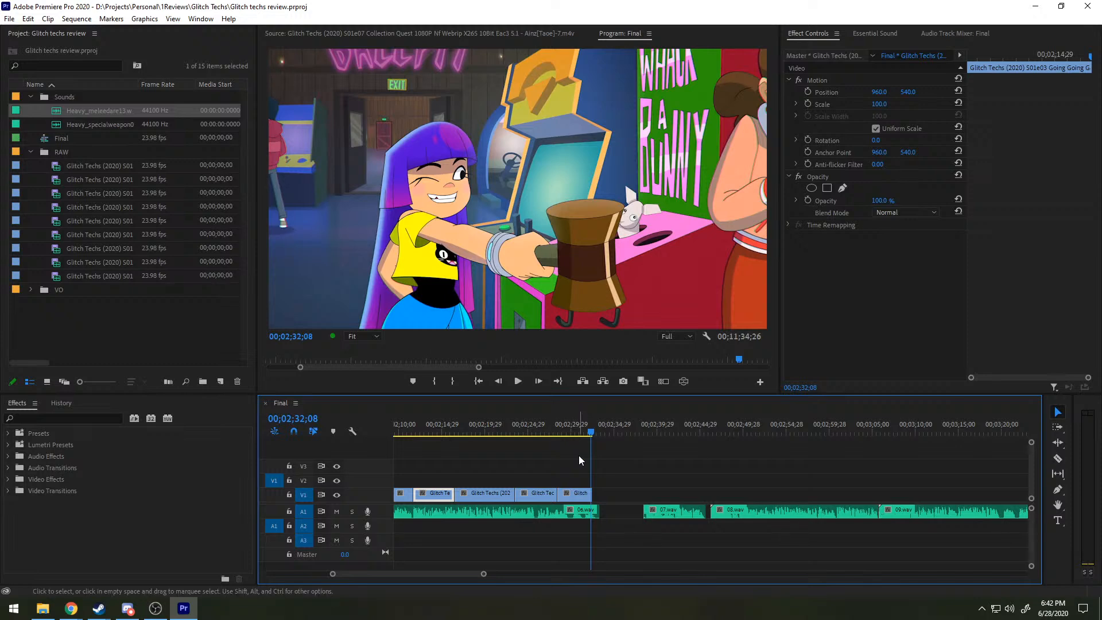
# Step: Review the earlier part of the Final sequence by playing across the gap on V1 up to 00;00;51;16
pyautogui.scroll(-3, 646, 450)
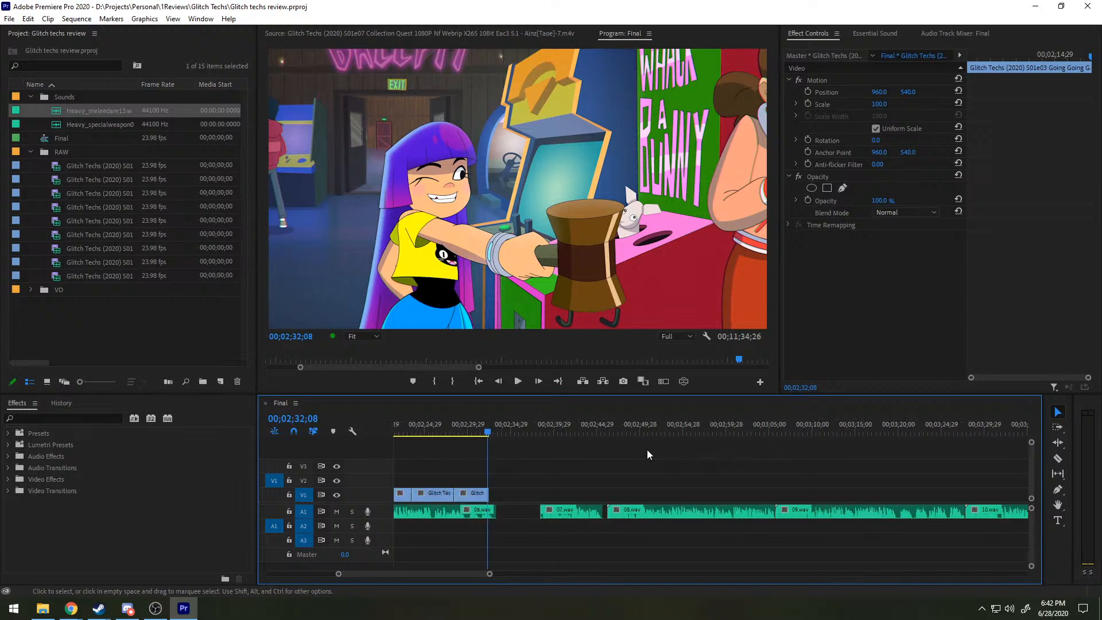
pyautogui.scroll(5, 646, 450)
pyautogui.scroll(5, 538, 439)
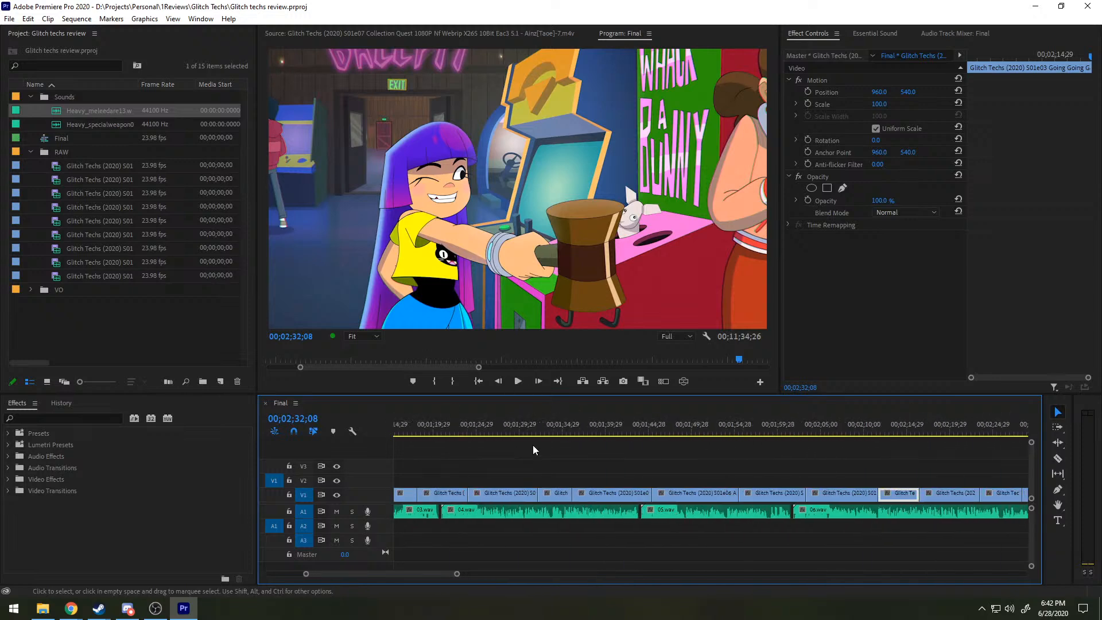
pyautogui.scroll(8, 532, 446)
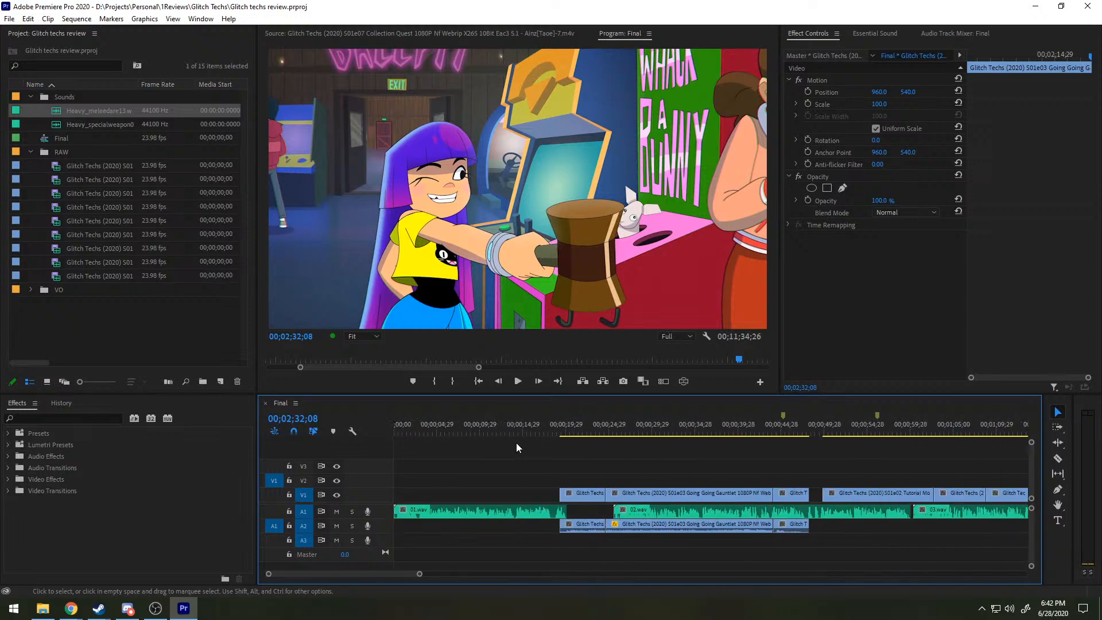
pyautogui.keyDown('alt'); pyautogui.scroll(-2, 515, 442); pyautogui.keyUp('alt')
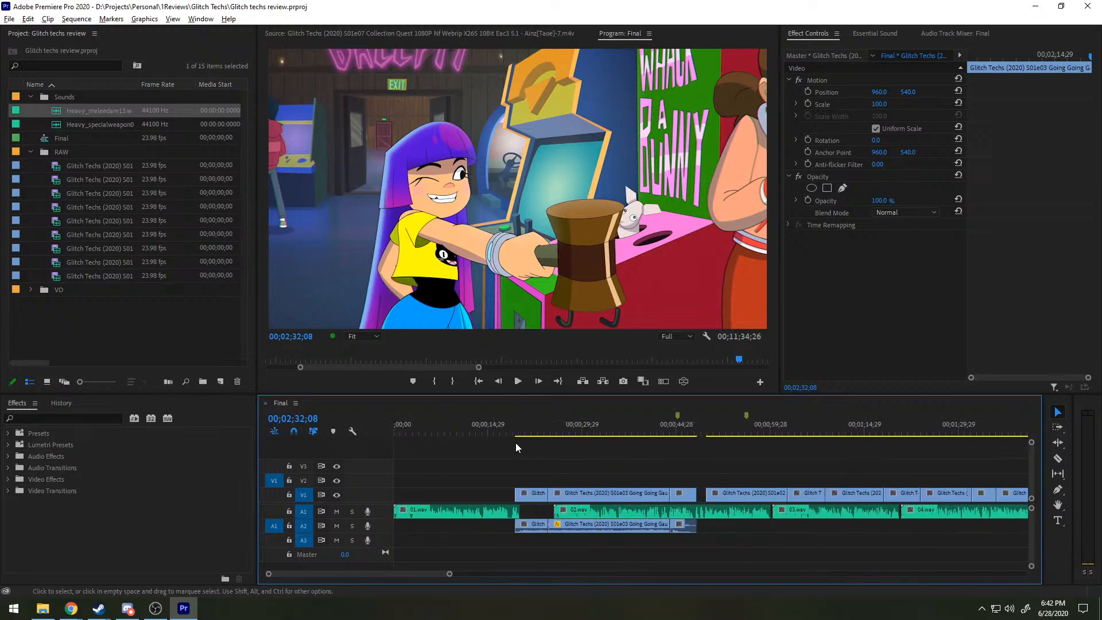
pyautogui.click(679, 432)
pyautogui.press('space')
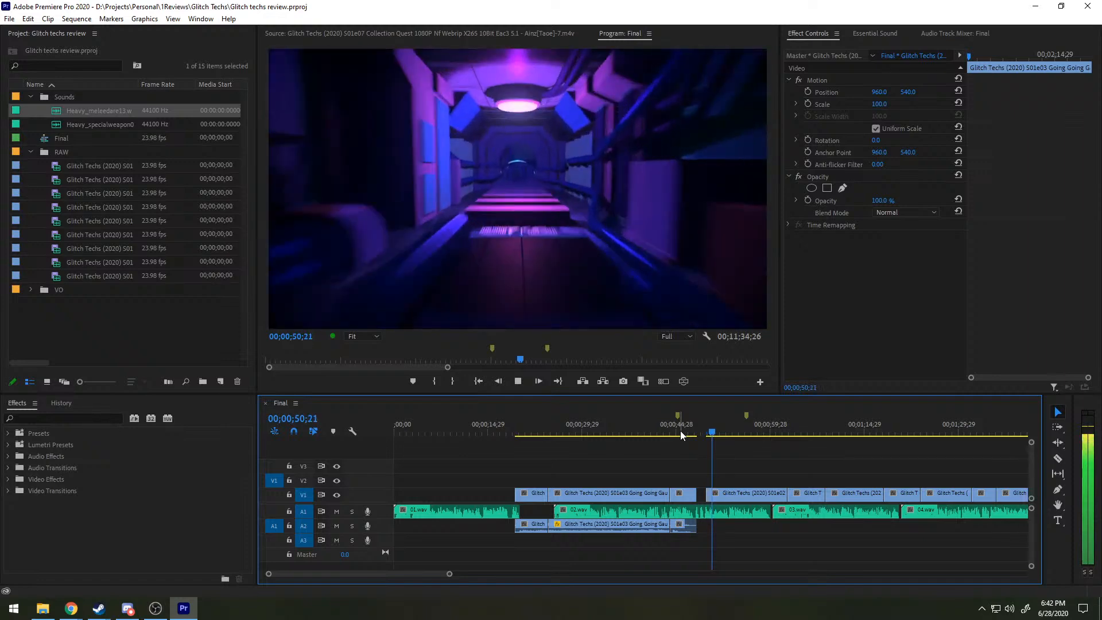
pyautogui.press('space')
pyautogui.scroll(-3, 679, 463)
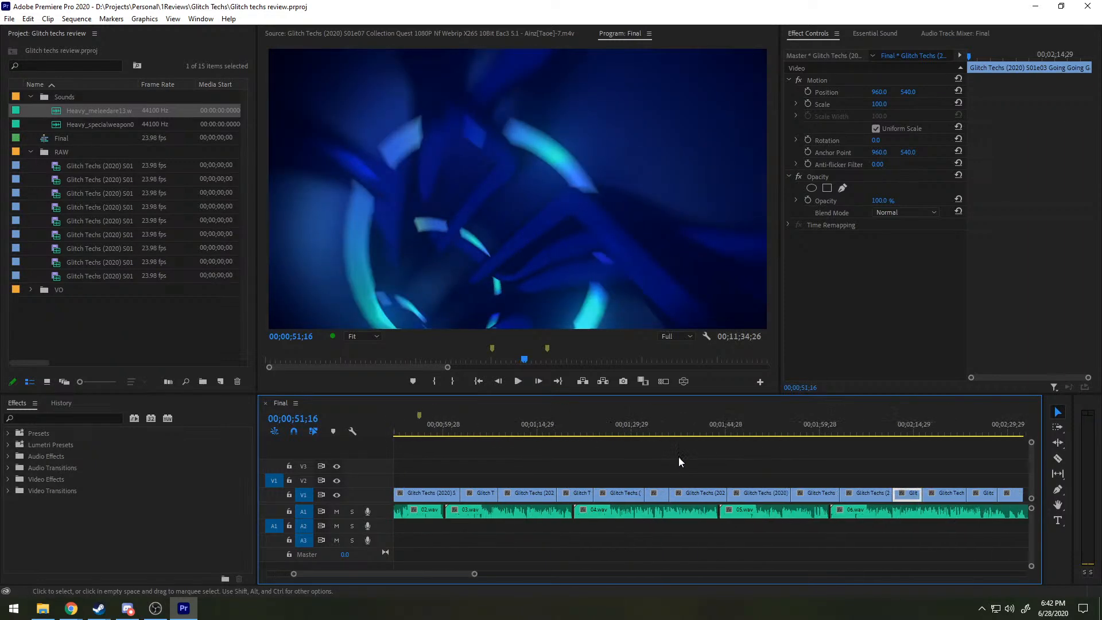
# Step: Play the end of the last placed footage from 00;02;29;28, and listen to voice-over 07.wav up to 00;02;41;28
pyautogui.scroll(-6, 678, 455)
pyautogui.click(543, 430)
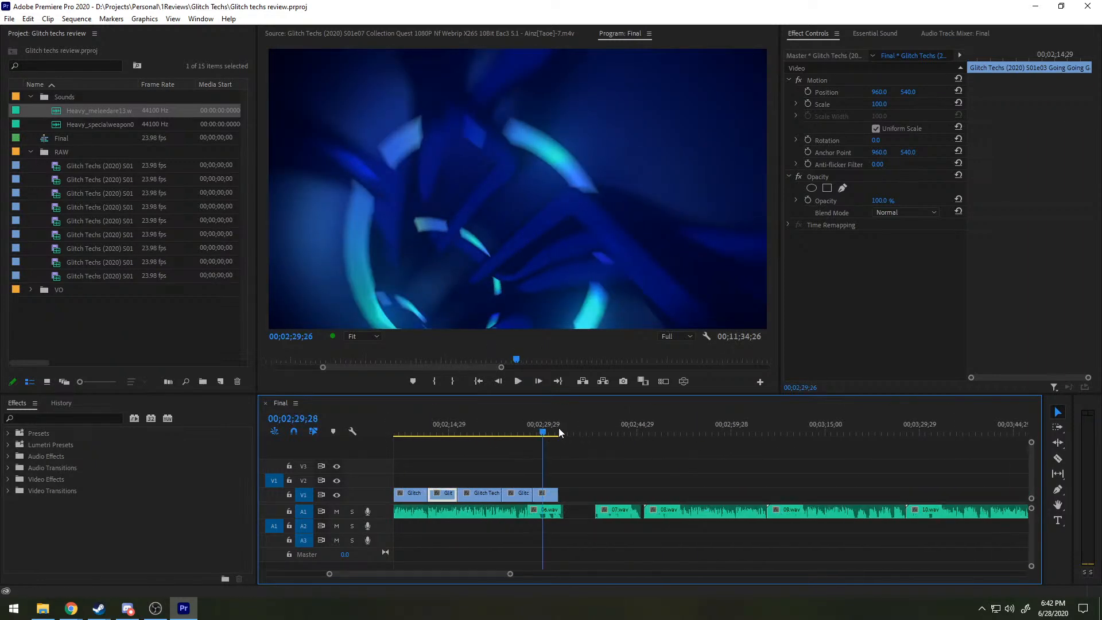
pyautogui.press('space')
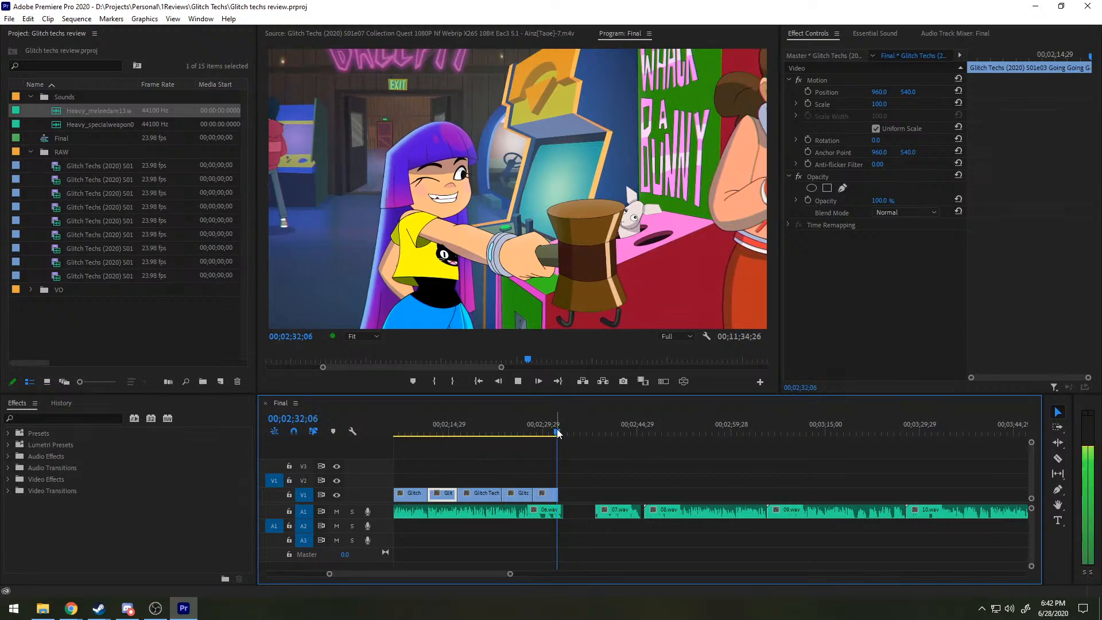
pyautogui.click(597, 431)
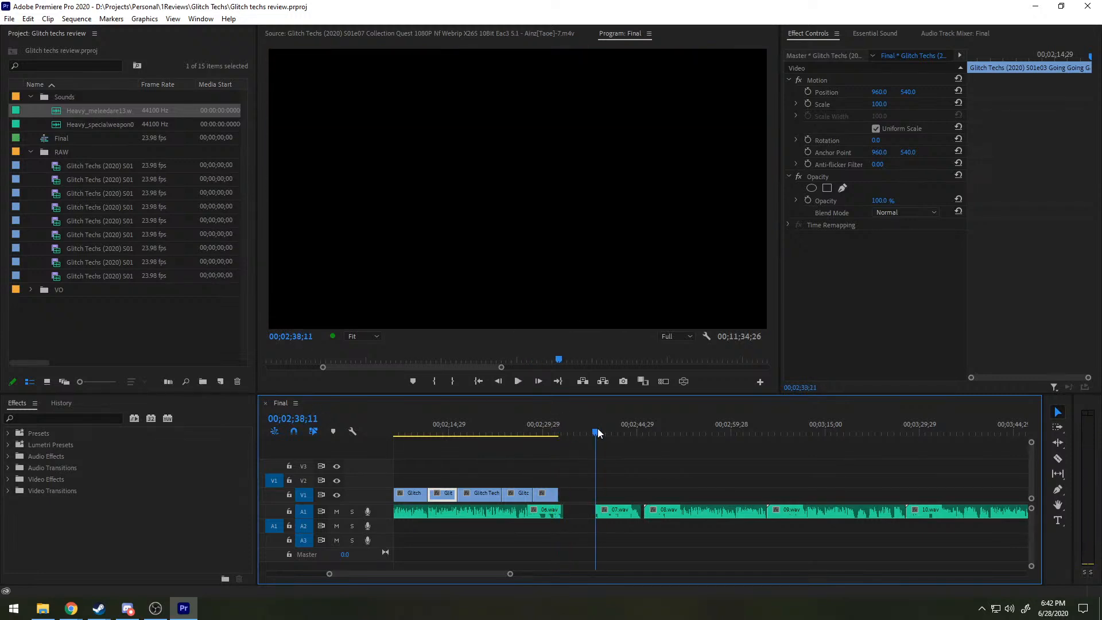
pyautogui.press('space')
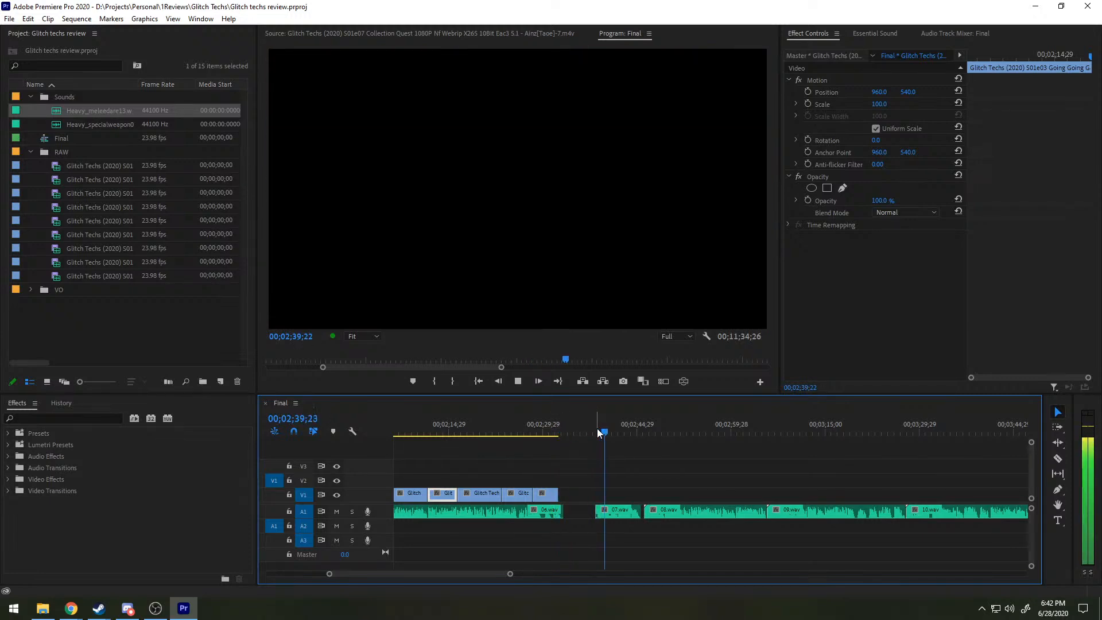
pyautogui.press('space')
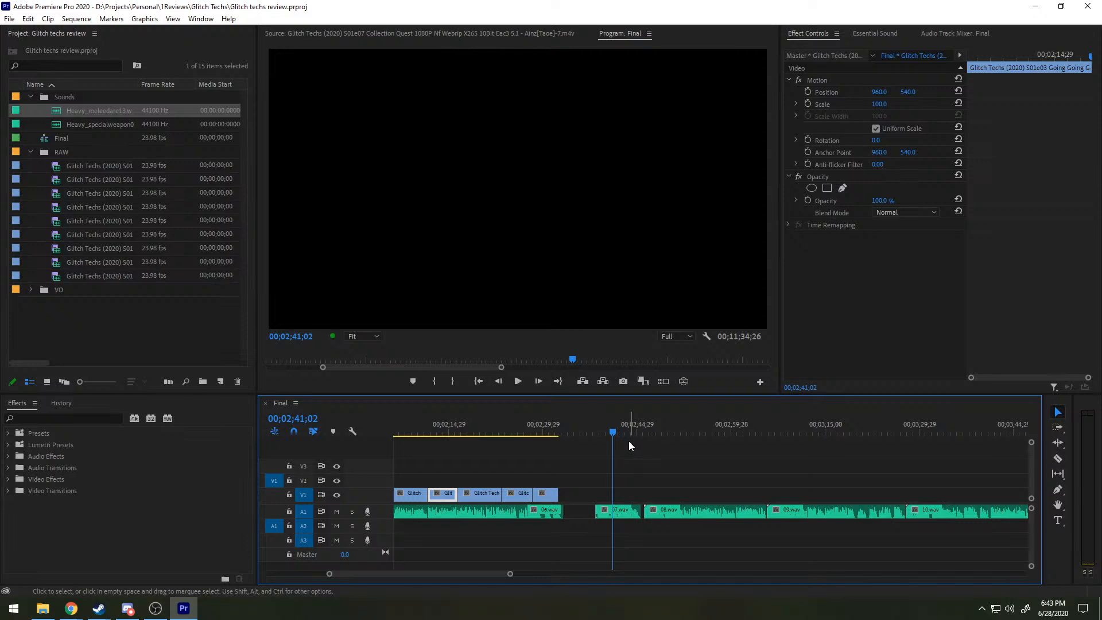
pyautogui.click(604, 454)
pyautogui.press('space')
pyautogui.press('space')
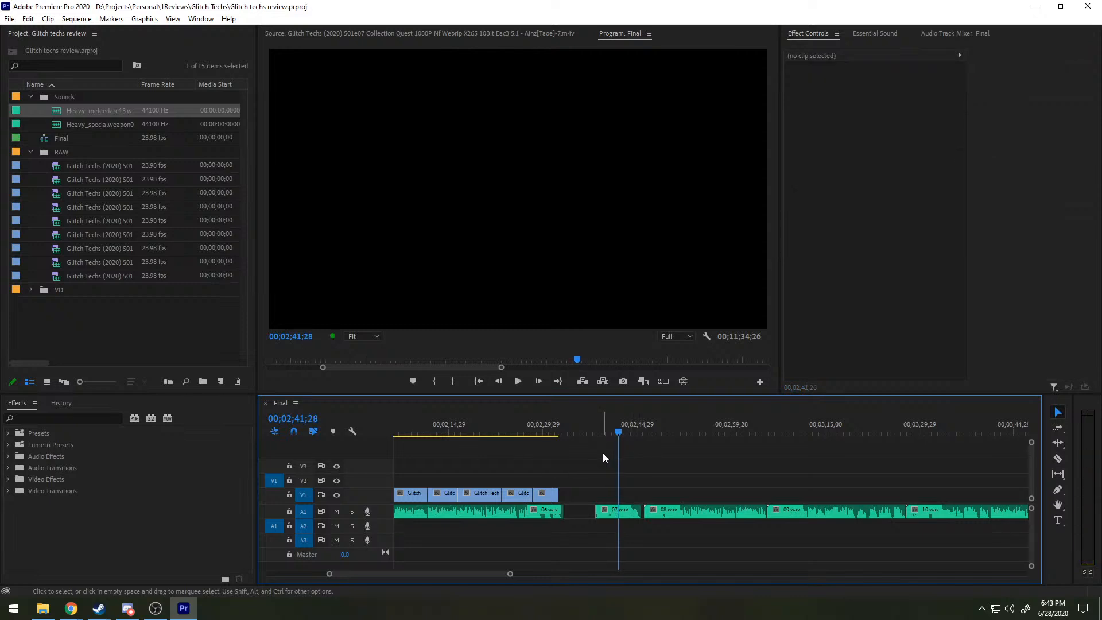
# Step: Shift the voice-over clips from 09.wav to 11.wav slightly later on A1 to leave a short pause after 08.wav
pyautogui.keyDown('alt'); pyautogui.scroll(-3, 702, 516); pyautogui.keyUp('alt')
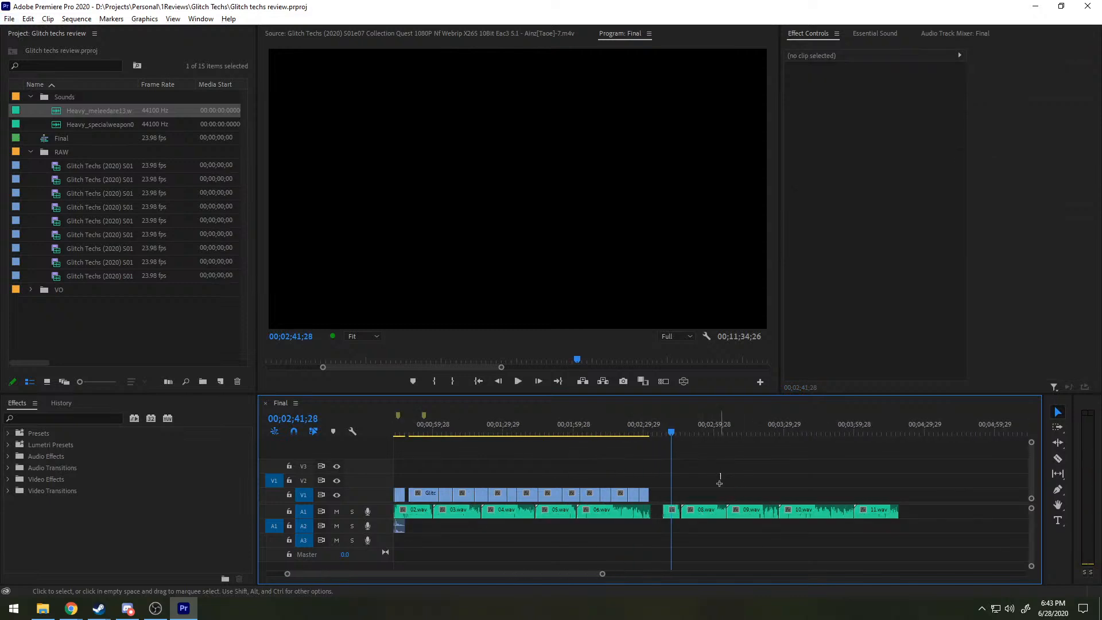
pyautogui.moveTo(720, 473)
pyautogui.mouseDown()
pyautogui.moveTo(788, 501)
pyautogui.moveTo(749, 482)
pyautogui.moveTo(828, 493)
pyautogui.moveTo(904, 530)
pyautogui.mouseUp()
pyautogui.keyDown('alt'); pyautogui.scroll(5, 722, 515); pyautogui.keyUp('alt')
pyautogui.moveTo(722, 515); pyautogui.dragTo(713, 510)
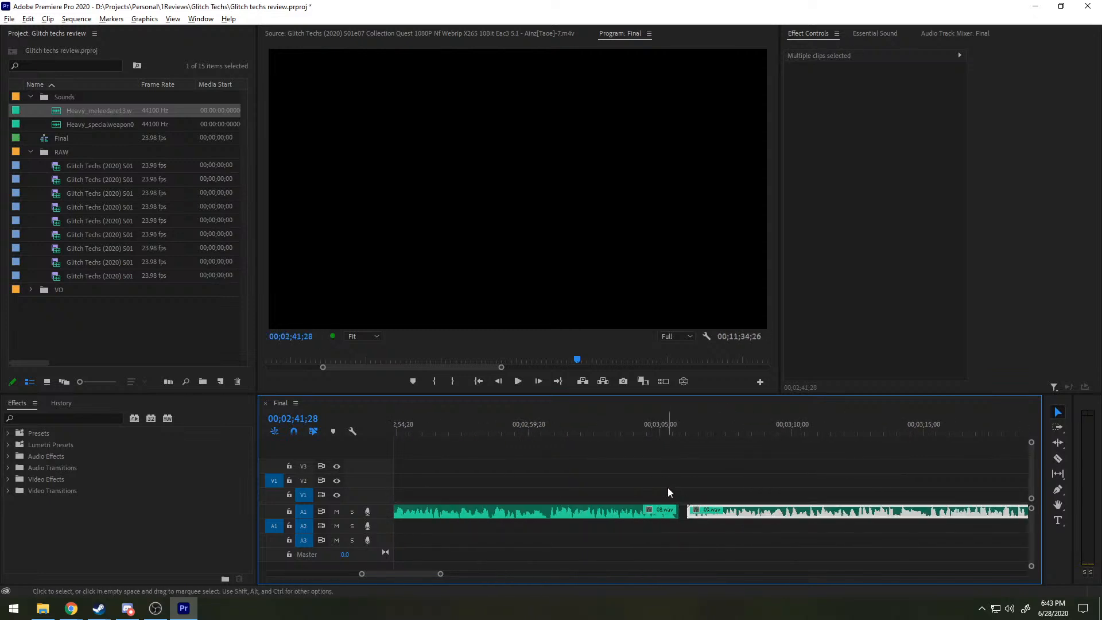
# Step: Shift 10.wav and 11.wav slightly later on A1 to leave a short pause after 09.wav
pyautogui.keyDown('alt'); pyautogui.scroll(-5, 663, 482); pyautogui.keyUp('alt')
pyautogui.moveTo(819, 469); pyautogui.dragTo(933, 540)
pyautogui.keyDown('alt'); pyautogui.scroll(6, 767, 512); pyautogui.keyUp('alt')
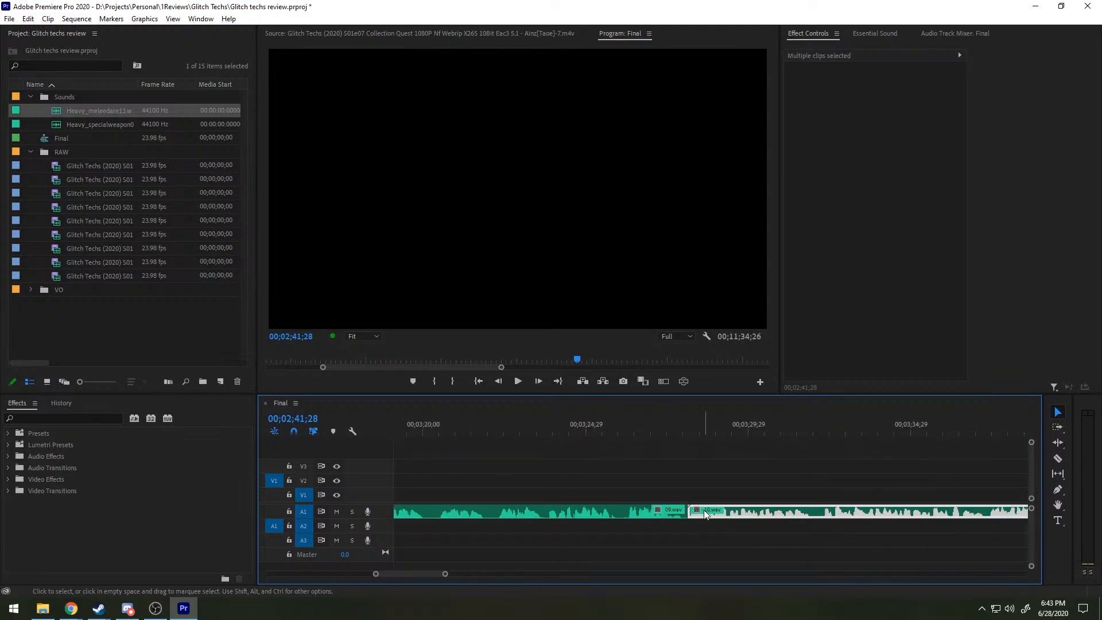
pyautogui.moveTo(700, 509); pyautogui.dragTo(707, 510)
pyautogui.keyDown('alt'); pyautogui.scroll(-7, 660, 491); pyautogui.keyUp('alt')
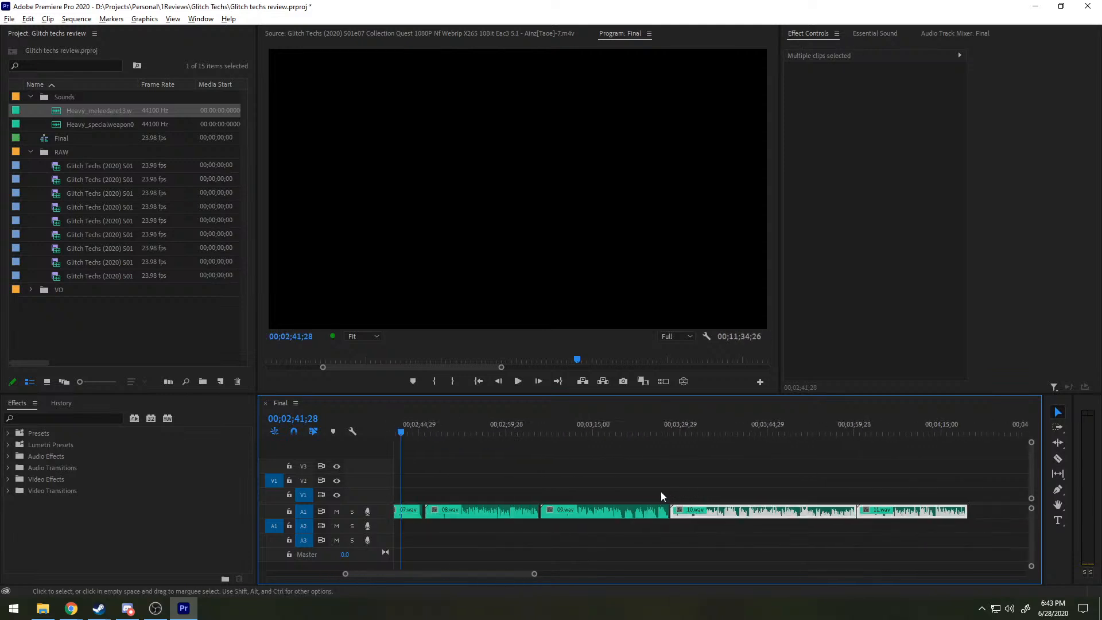
pyautogui.click(759, 492)
# Step: Listen to the start of 09.wav up to 00;03;07;00 and look over the spacing of voice-over clips 07.wav to 11.wav
pyautogui.keyDown('alt'); pyautogui.scroll(6, 758, 490); pyautogui.keyUp('alt')
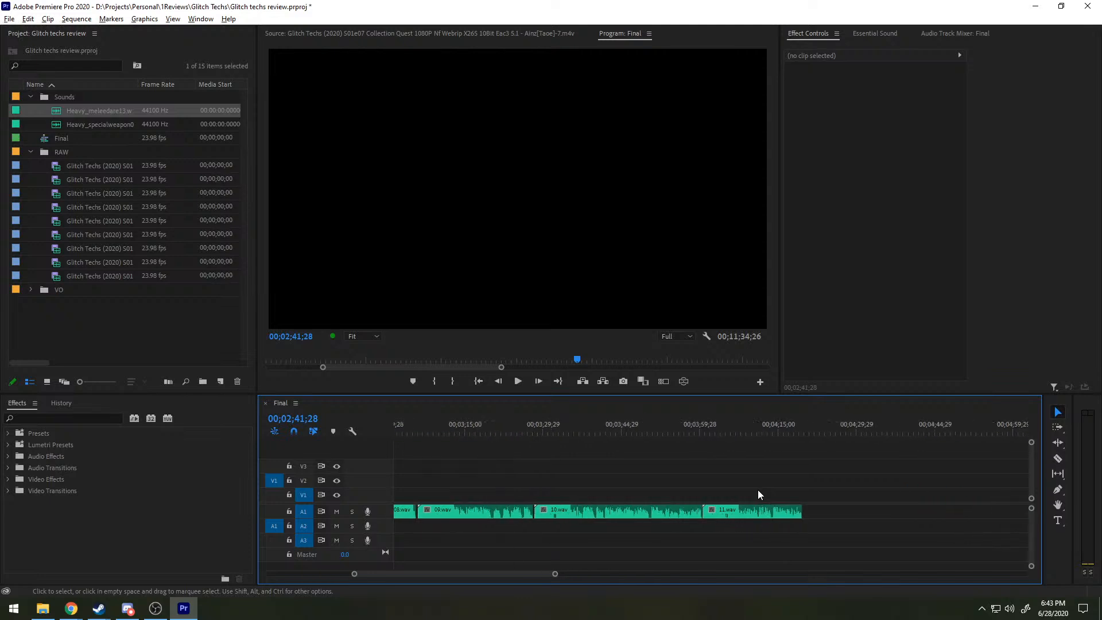
pyautogui.keyDown('alt'); pyautogui.scroll(-6, 684, 499); pyautogui.keyUp('alt')
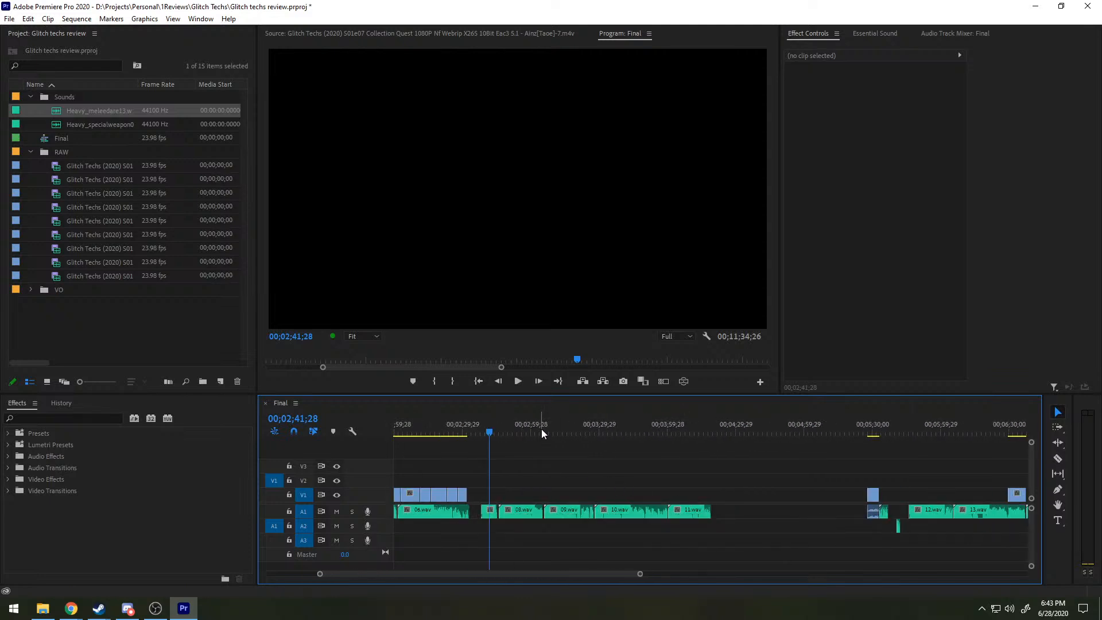
pyautogui.moveTo(542, 428)
pyautogui.mouseDown()
pyautogui.moveTo(528, 429)
pyautogui.moveTo(538, 421)
pyautogui.mouseUp()
pyautogui.press('space')
pyautogui.press('space')
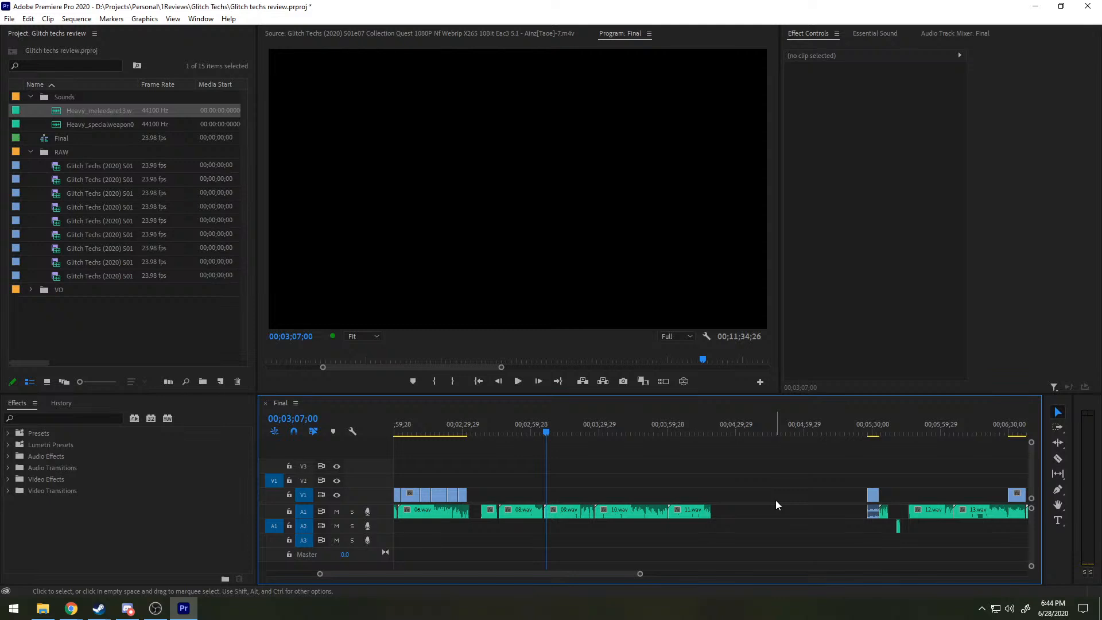
pyautogui.scroll(5, 689, 520)
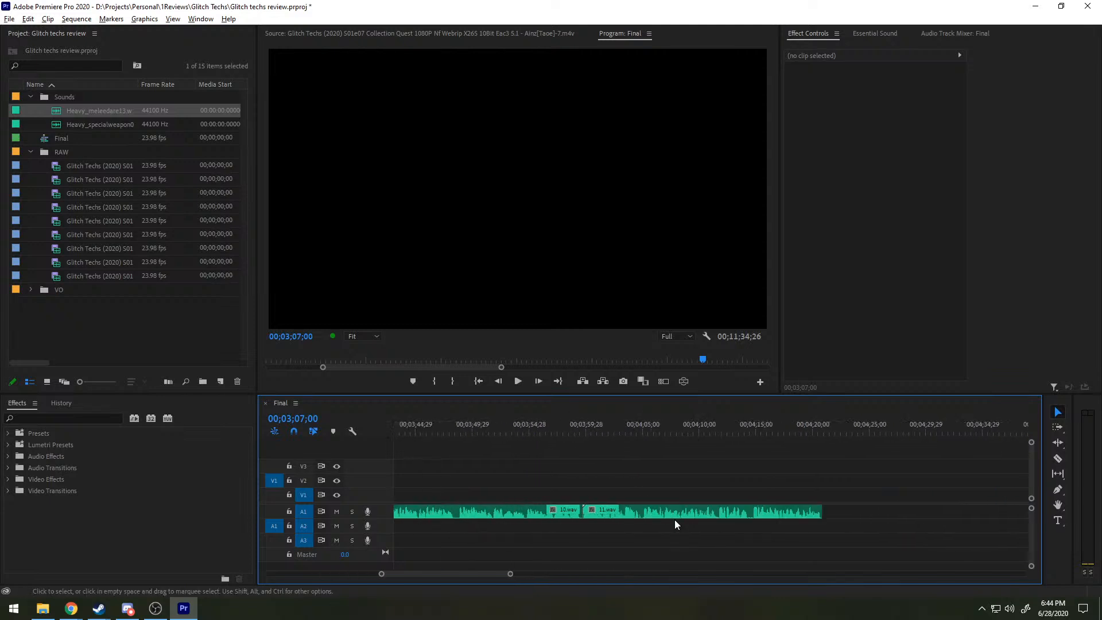
pyautogui.scroll(-4, 660, 520)
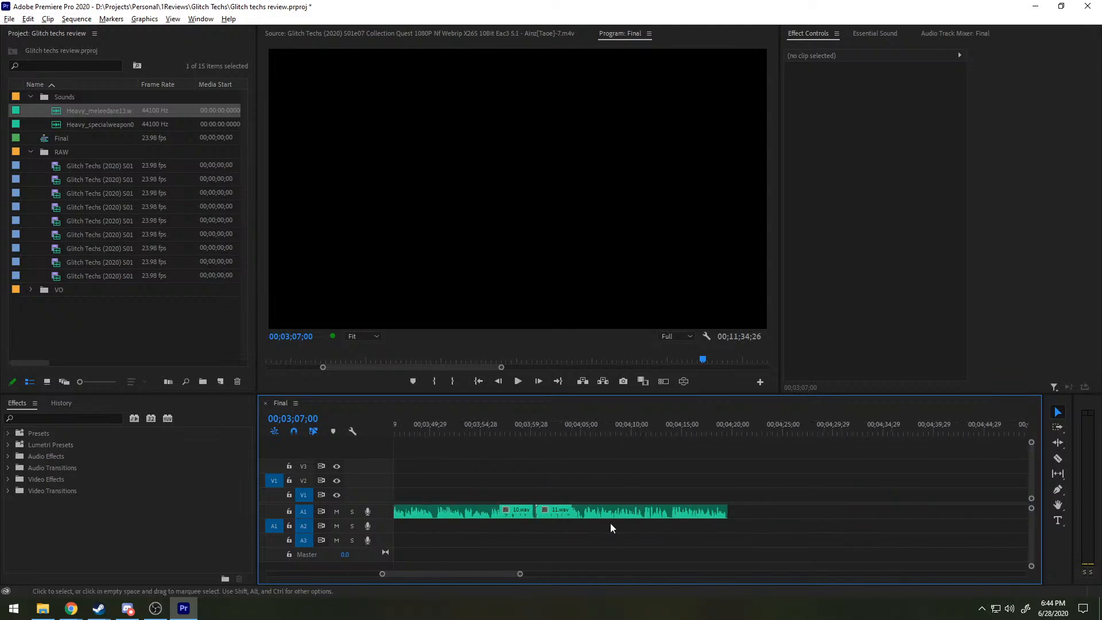
pyautogui.scroll(-5, 611, 522)
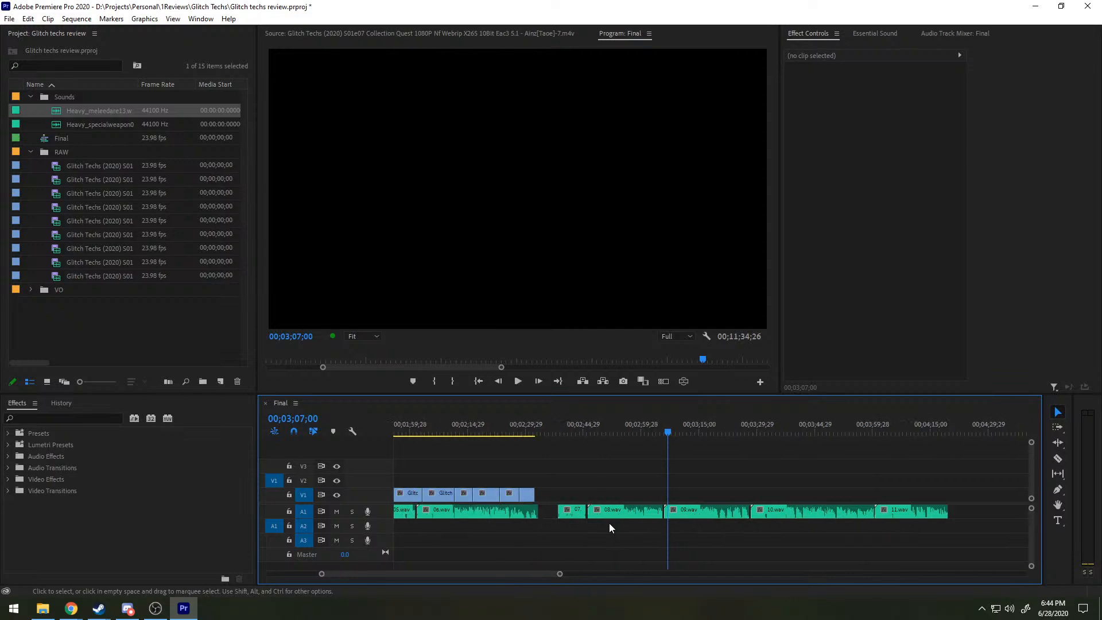
pyautogui.scroll(3, 609, 526)
pyautogui.click(686, 427)
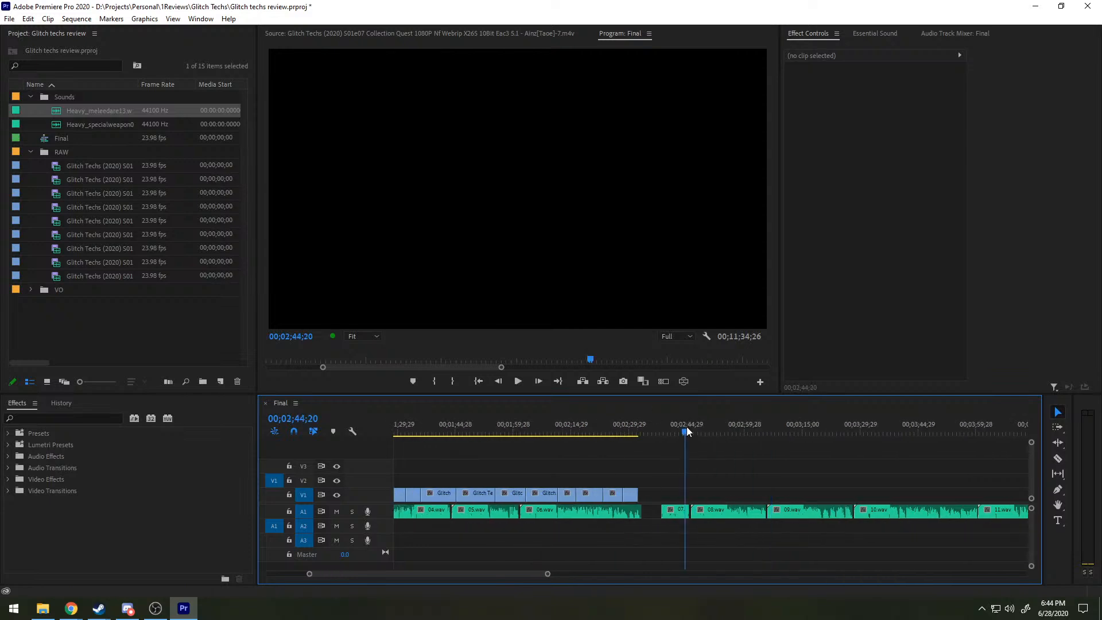
pyautogui.scroll(-6, 804, 507)
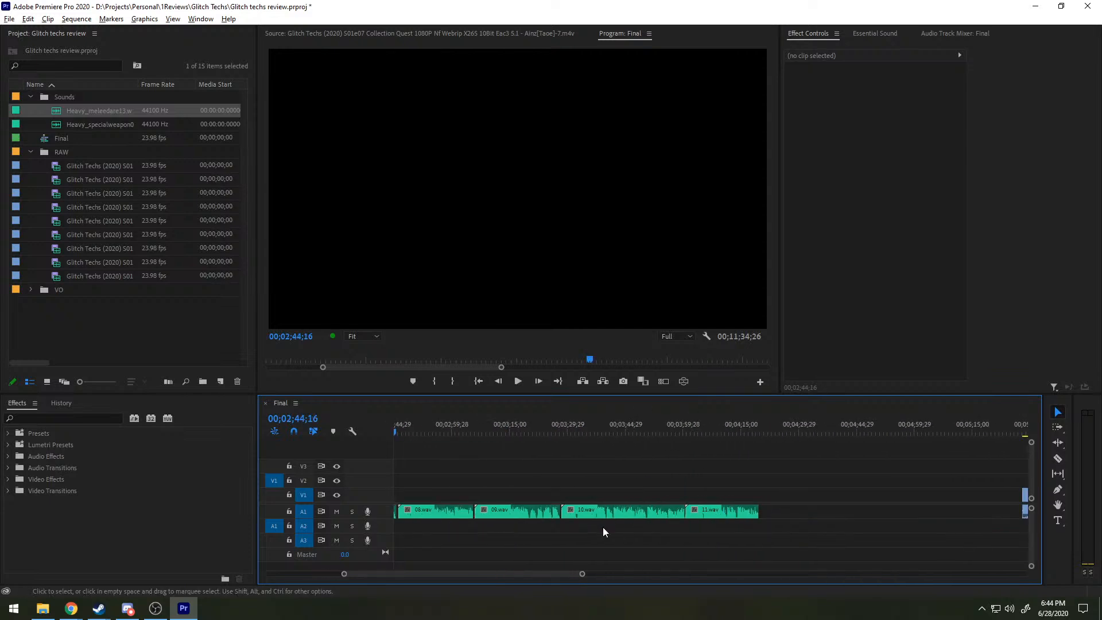
pyautogui.scroll(5, 603, 526)
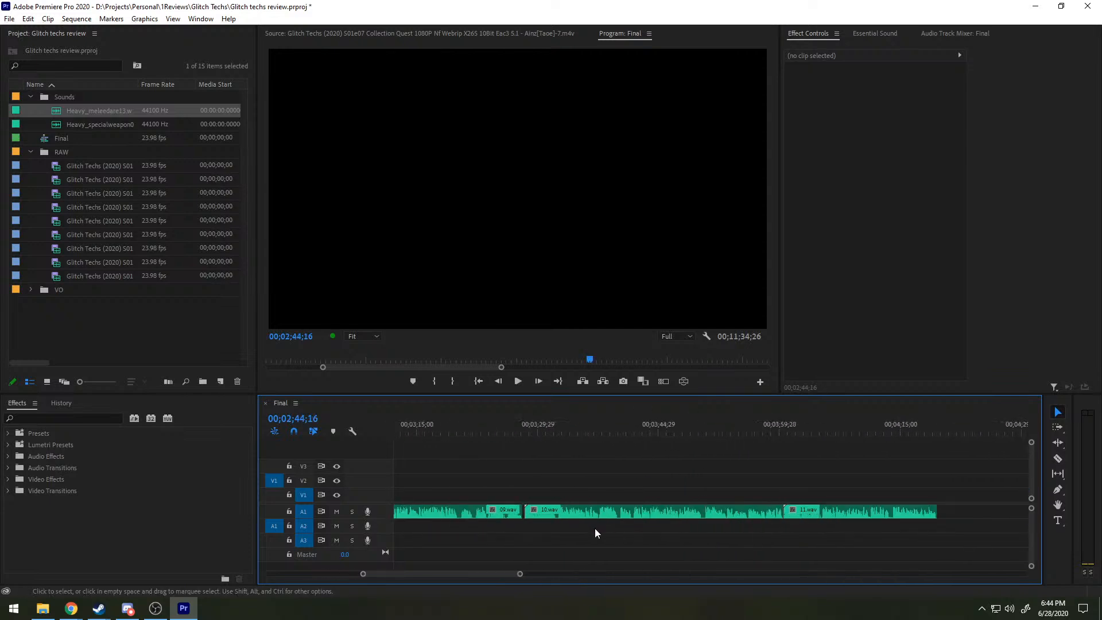
# Step: Play the end of 07.wav and move voice-over clips 08.wav to 11.wav later on A1, leaving a gap of about 12 seconds after 07.wav
pyautogui.click(528, 423)
pyautogui.press('space')
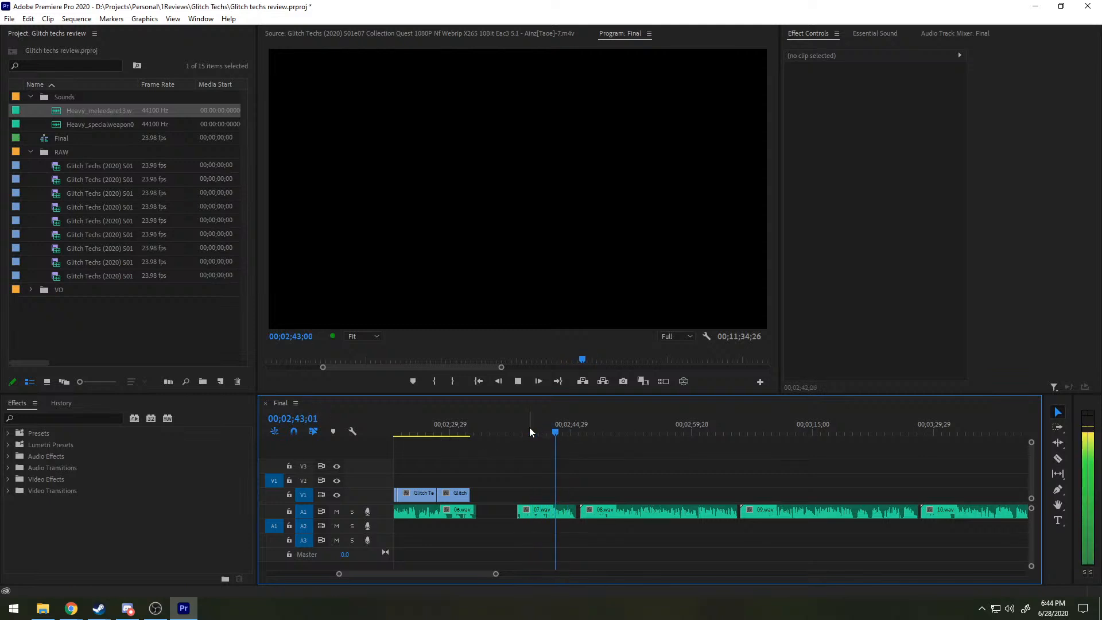
pyautogui.scroll(-5, 628, 497)
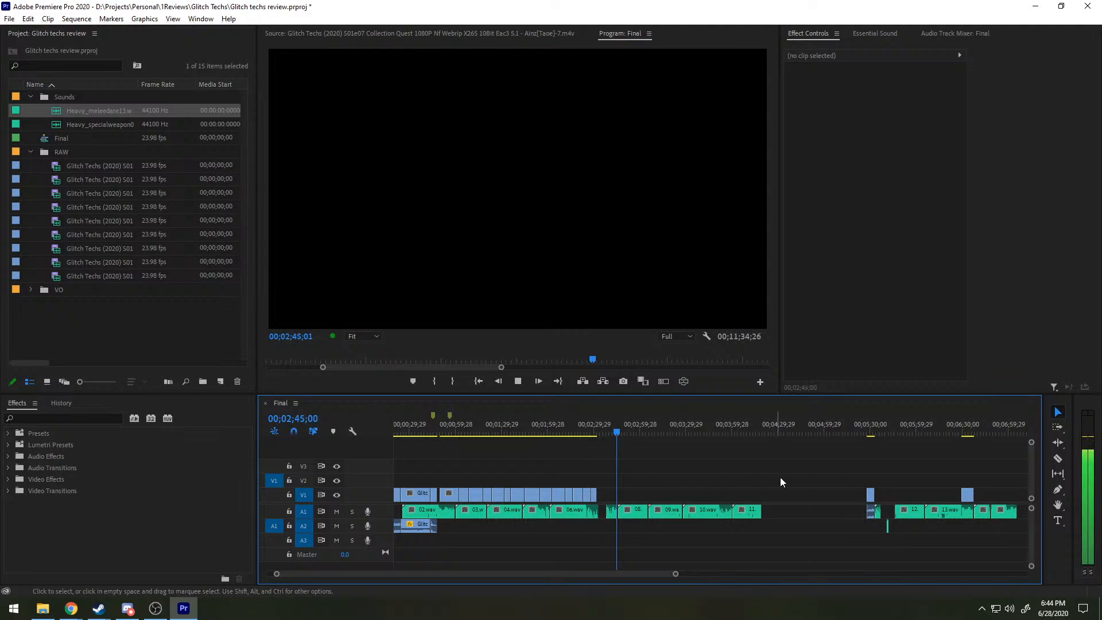
pyautogui.moveTo(781, 478); pyautogui.dragTo(655, 511)
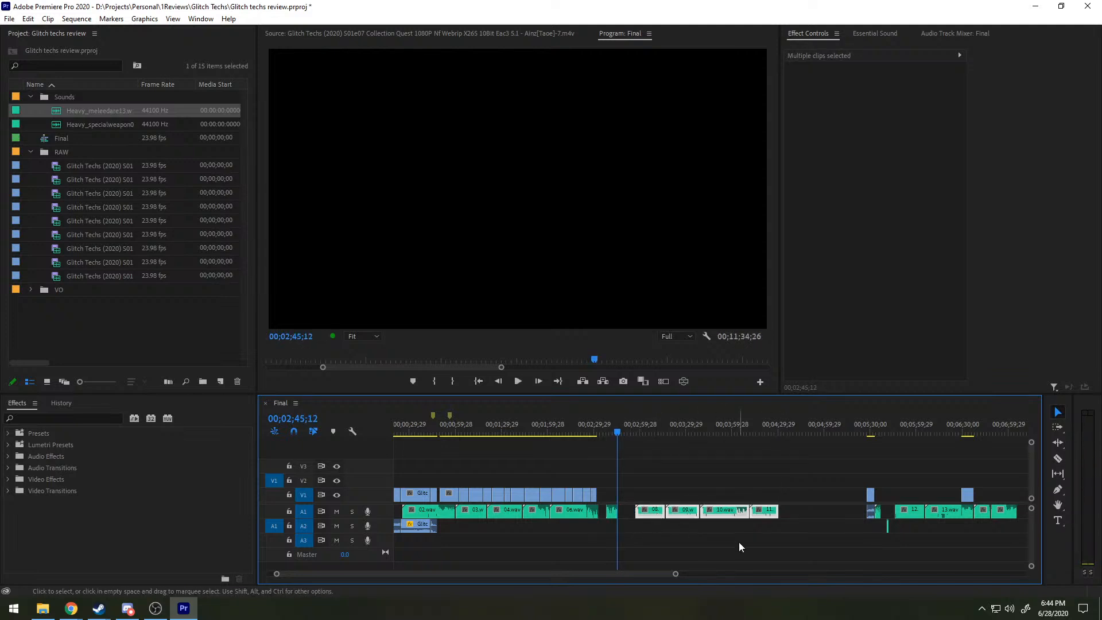
# Step: Listen to the beginning of voice-over 08.wav in the Final sequence, stopping at 00;03;02;03
pyautogui.press('=')
pyautogui.press('=')
pyautogui.press('=')
pyautogui.press('=')
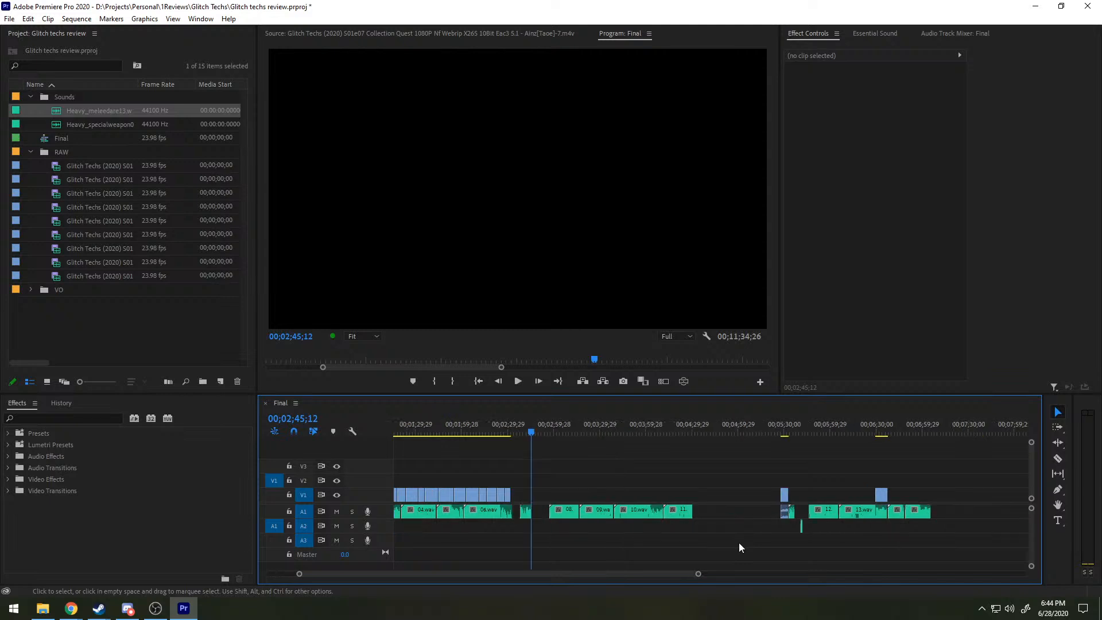
pyautogui.press('=')
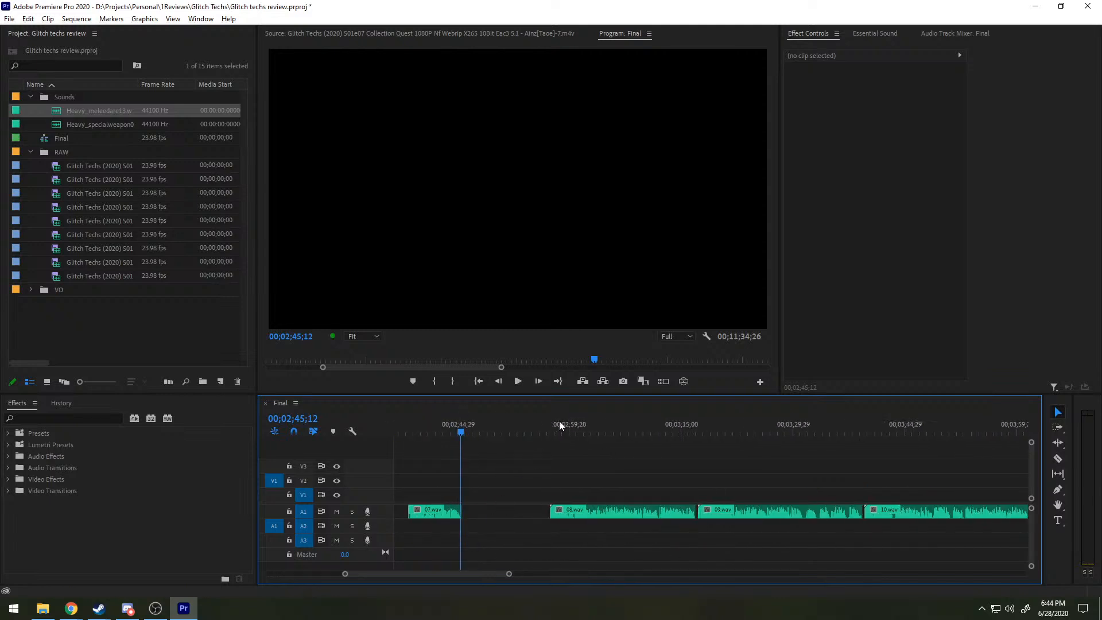
pyautogui.click(557, 424)
pyautogui.press('space')
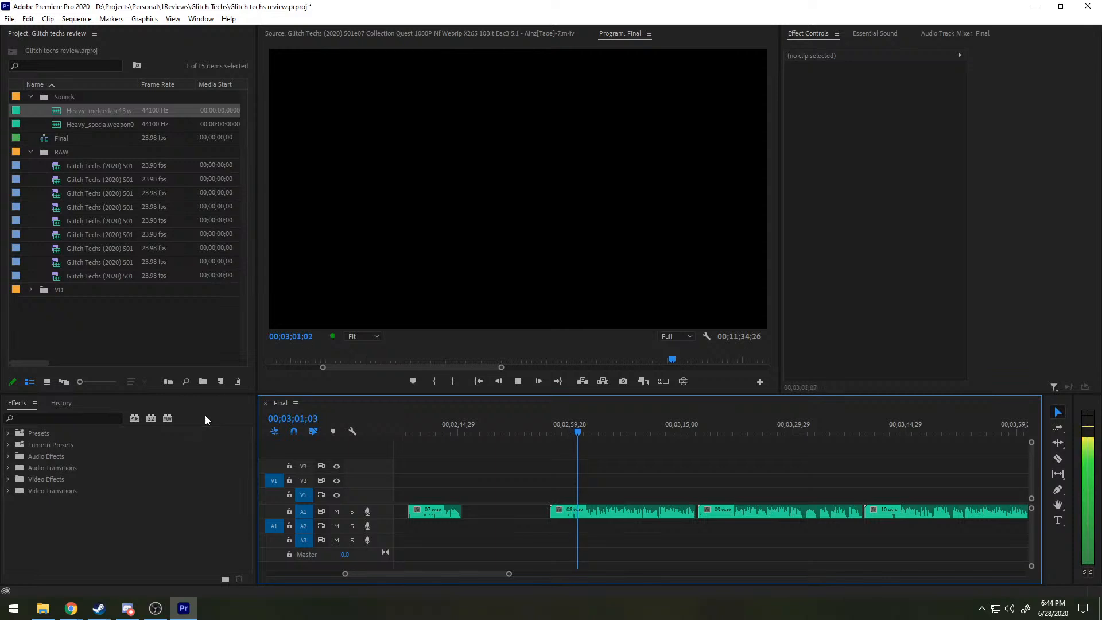
pyautogui.press('space')
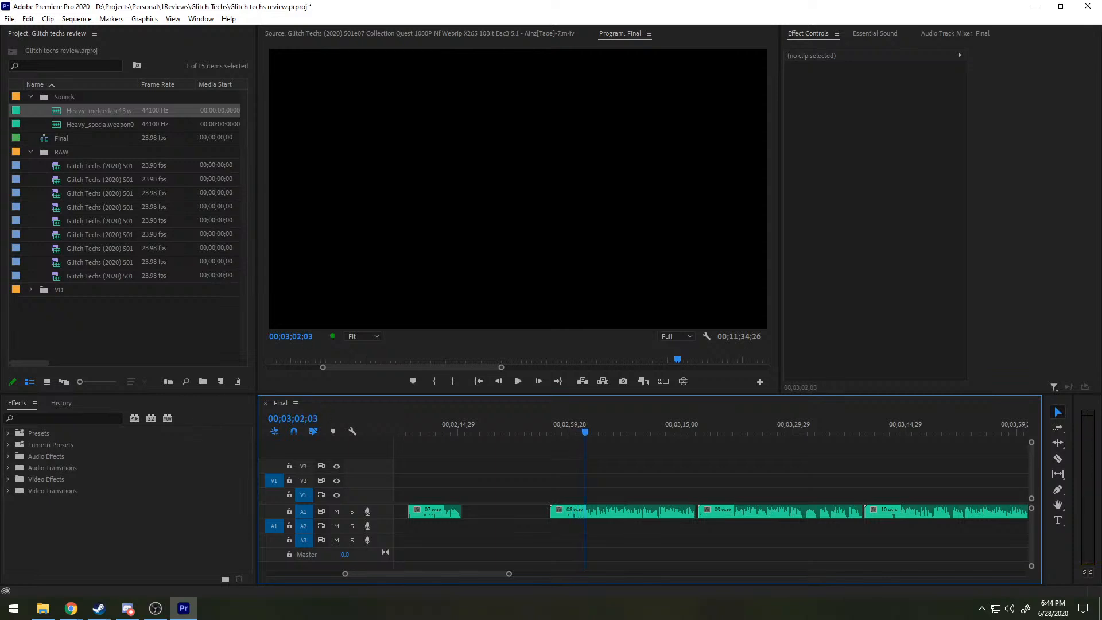
# Step: Mark a 00;00;09;11 range ending at about 00;02;28;20 in the S01e04 Smashozaurs source and place its video on V1 at the start of 08.wav
pyautogui.hotkey('shift', '2')
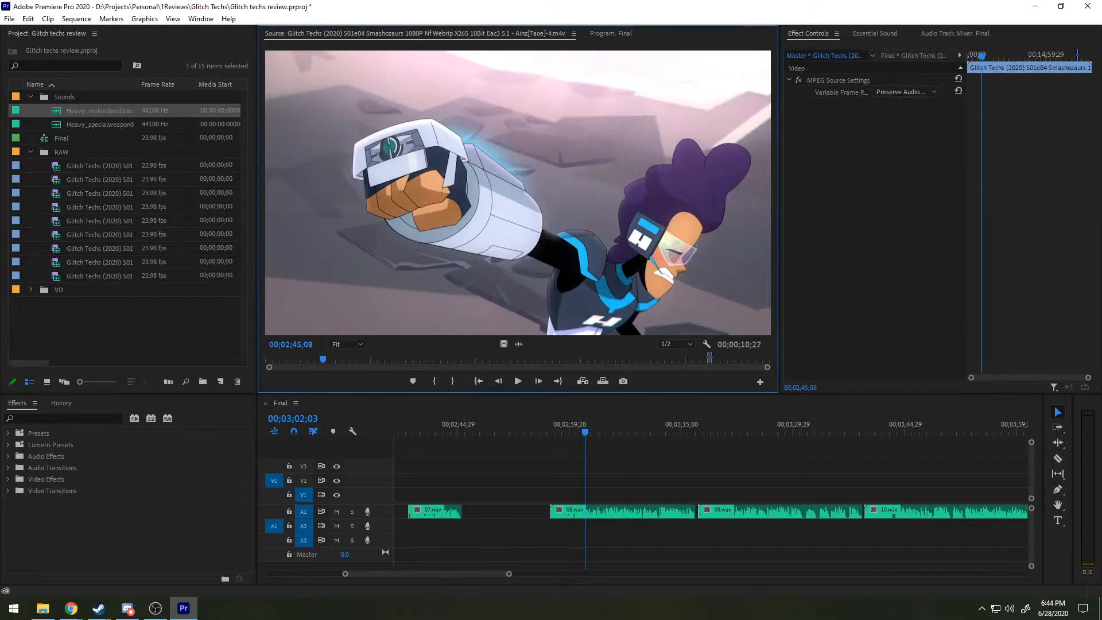
pyautogui.moveTo(322, 362)
pyautogui.mouseDown()
pyautogui.moveTo(308, 358)
pyautogui.moveTo(315, 353)
pyautogui.mouseUp()
pyautogui.press('i')
pyautogui.press('space')
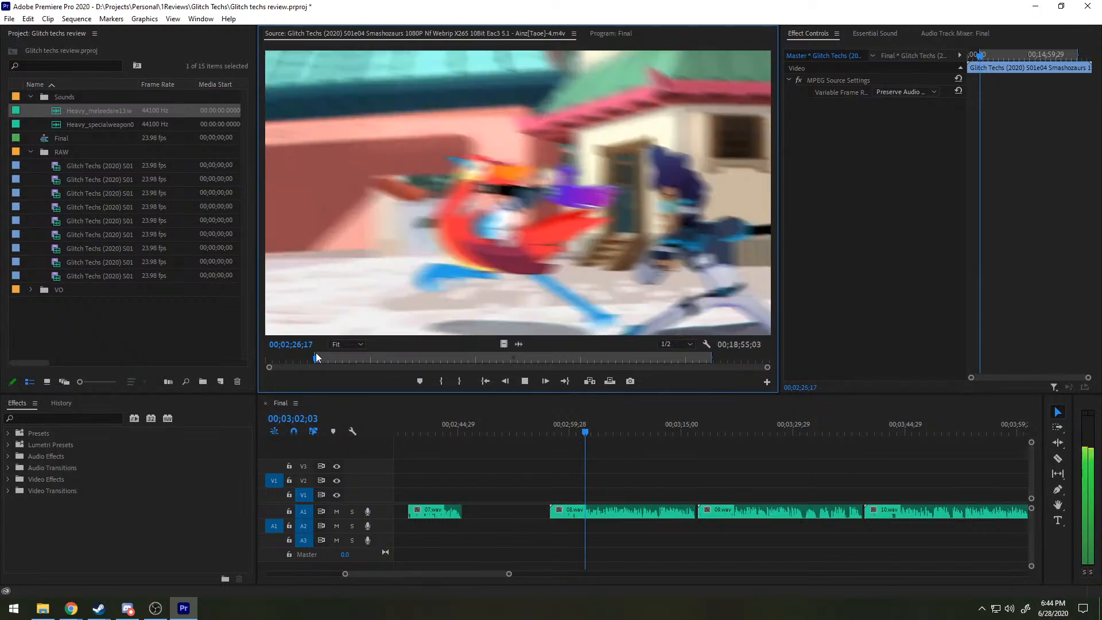
pyautogui.press('o')
pyautogui.press('space')
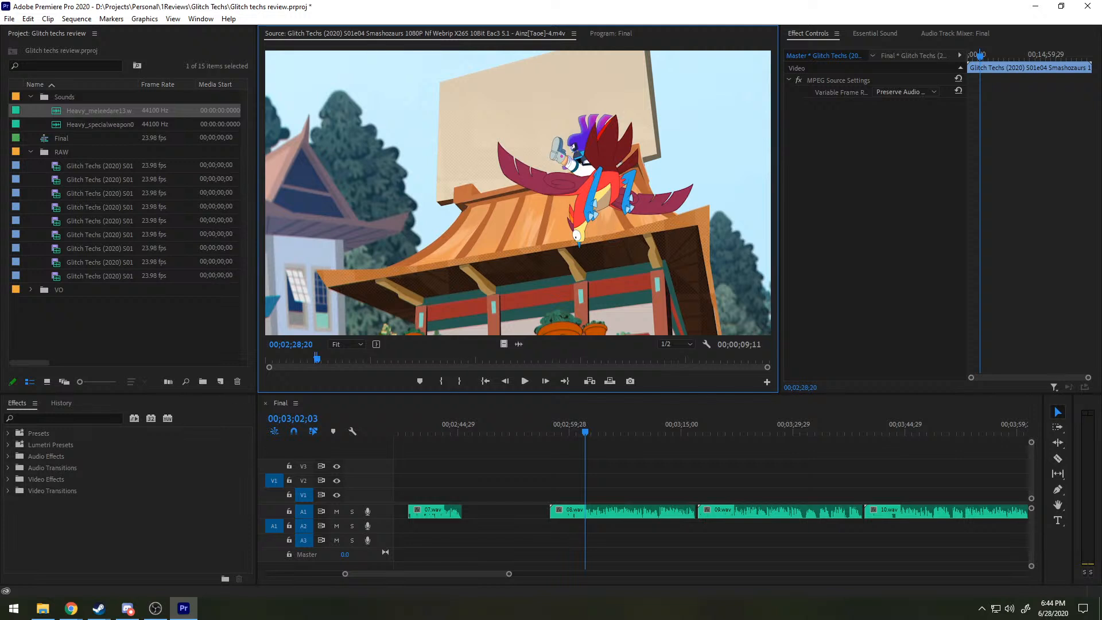
pyautogui.hotkey('alt', 'Tab')
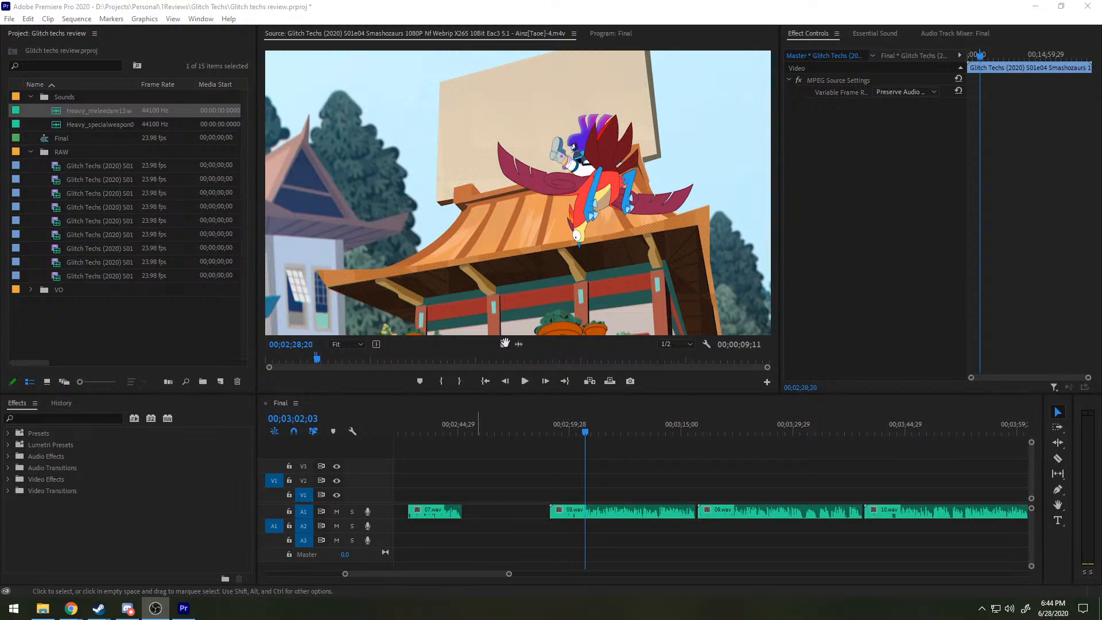
pyautogui.moveTo(504, 344); pyautogui.dragTo(560, 496)
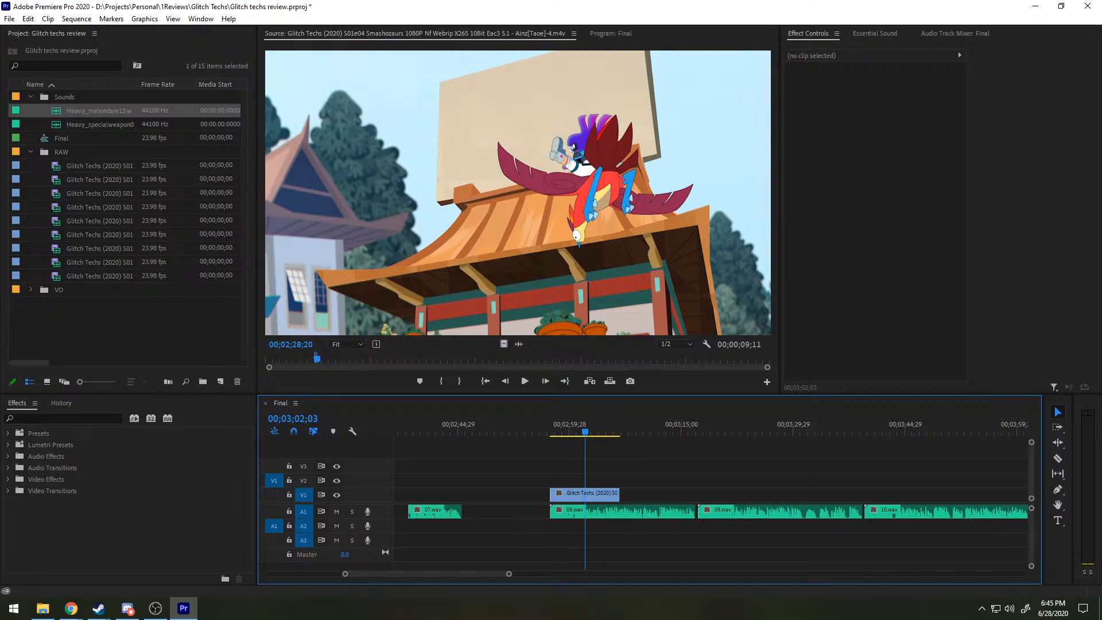
# Step: Preview the Smashozaurs clip over 08.wav and extend its end on V1 to about 00;03;08
pyautogui.moveTo(586, 431)
pyautogui.mouseDown()
pyautogui.moveTo(598, 431)
pyautogui.moveTo(573, 432)
pyautogui.mouseUp()
pyautogui.press('space')
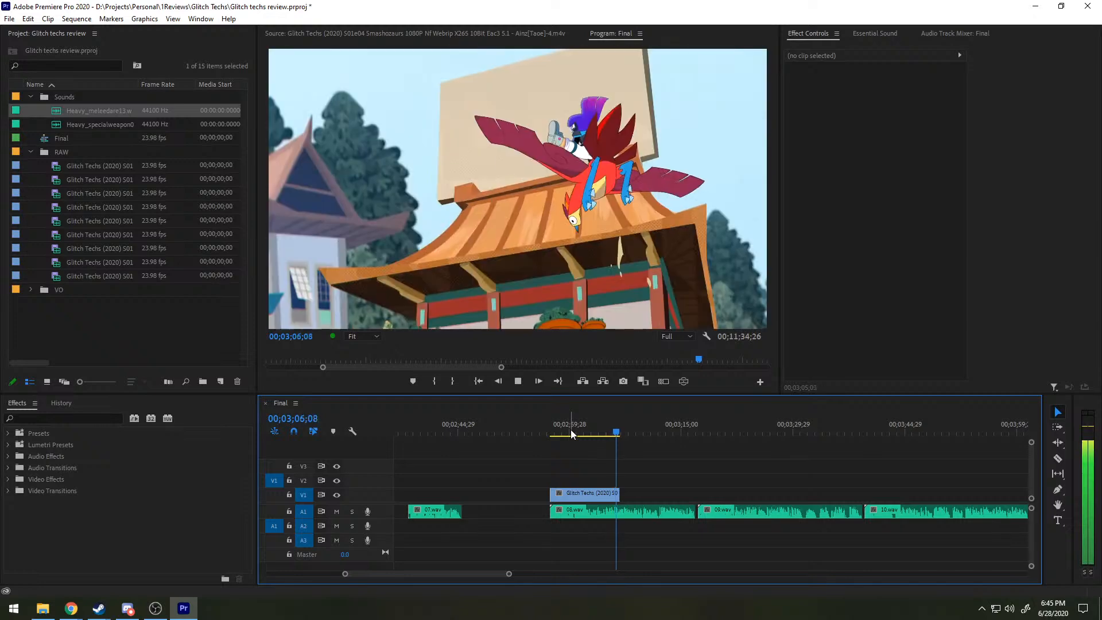
pyautogui.press('space')
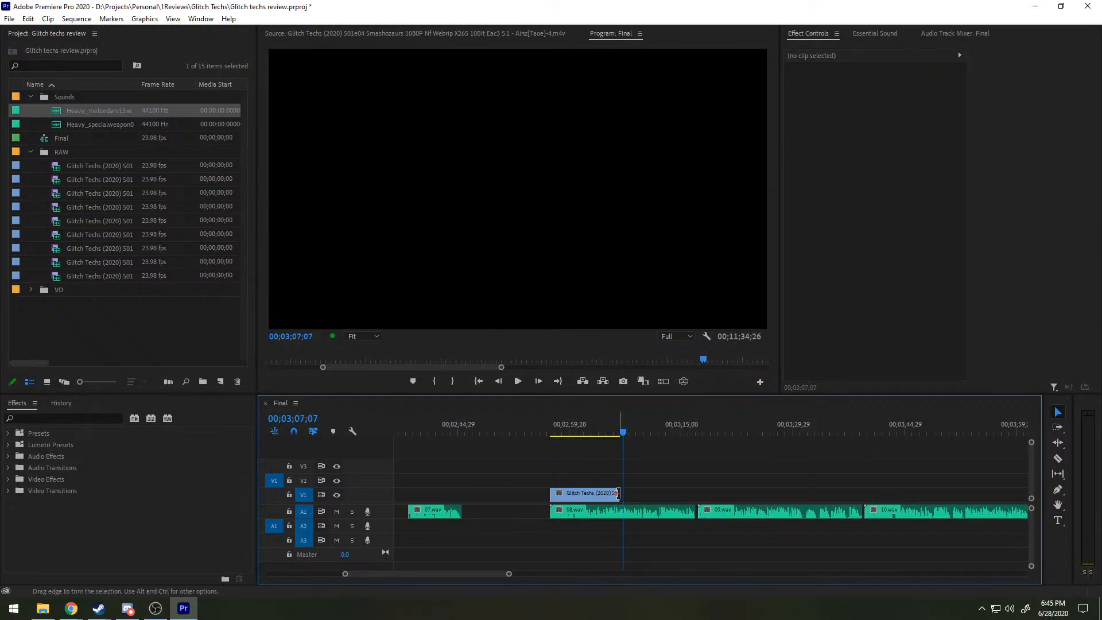
pyautogui.moveTo(619, 494); pyautogui.dragTo(626, 492)
pyautogui.press('space')
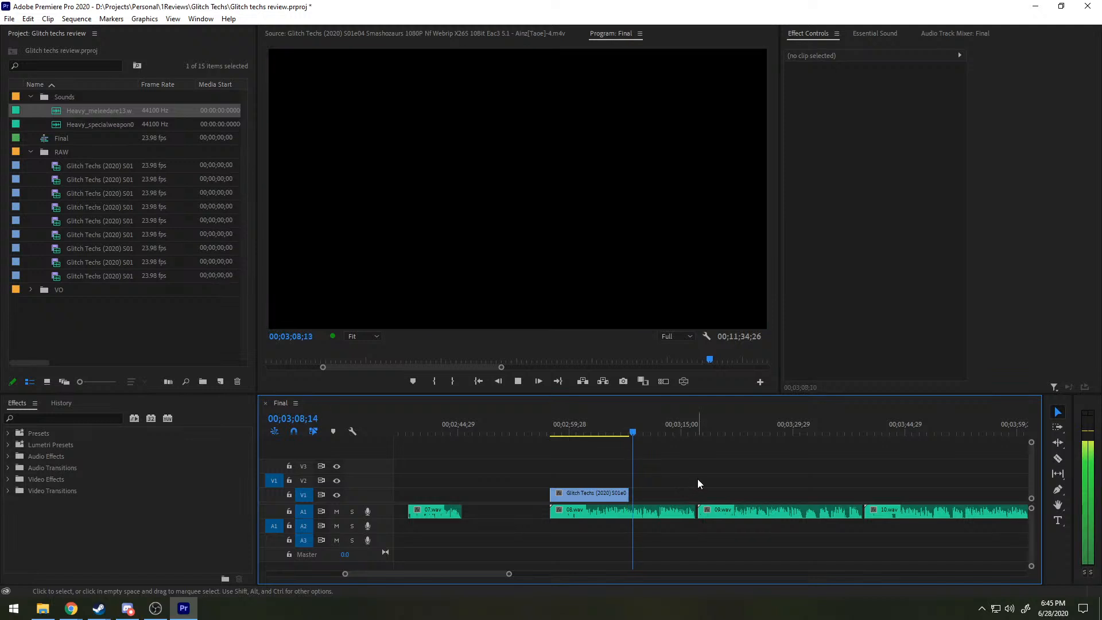
pyautogui.press('space')
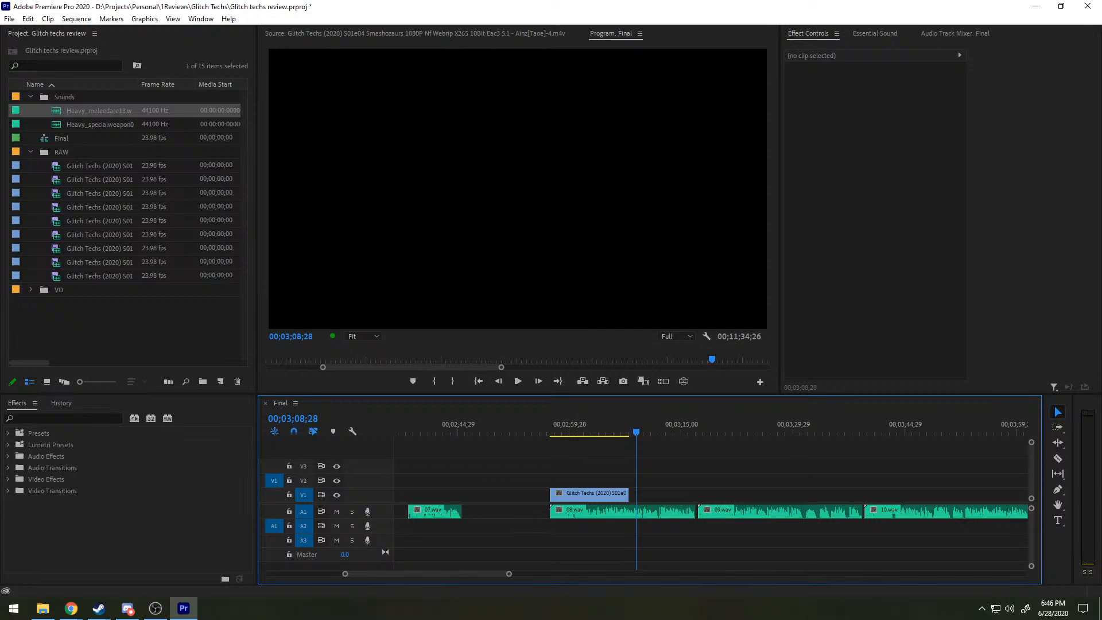
# Step: Mark a 00;00;08;01 range ending at 00;07;33;27 in the S01e02 Tutorial Mode source and place its video on V1 after the Smashozaurs clip
pyautogui.hotkey('shift', '2')
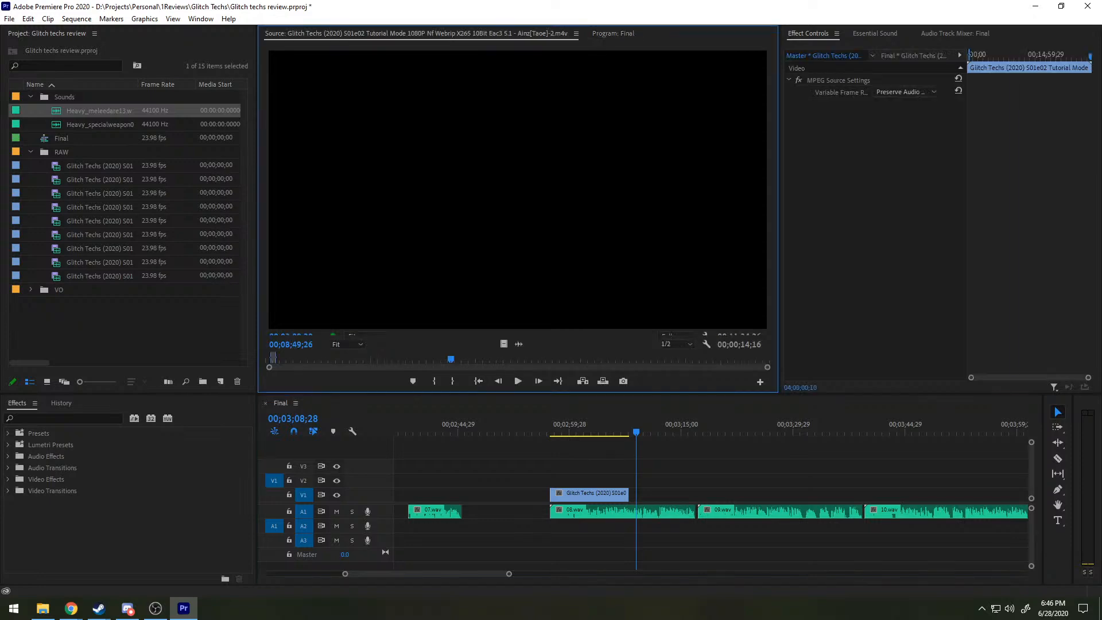
pyautogui.click(420, 358)
pyautogui.click(420, 358)
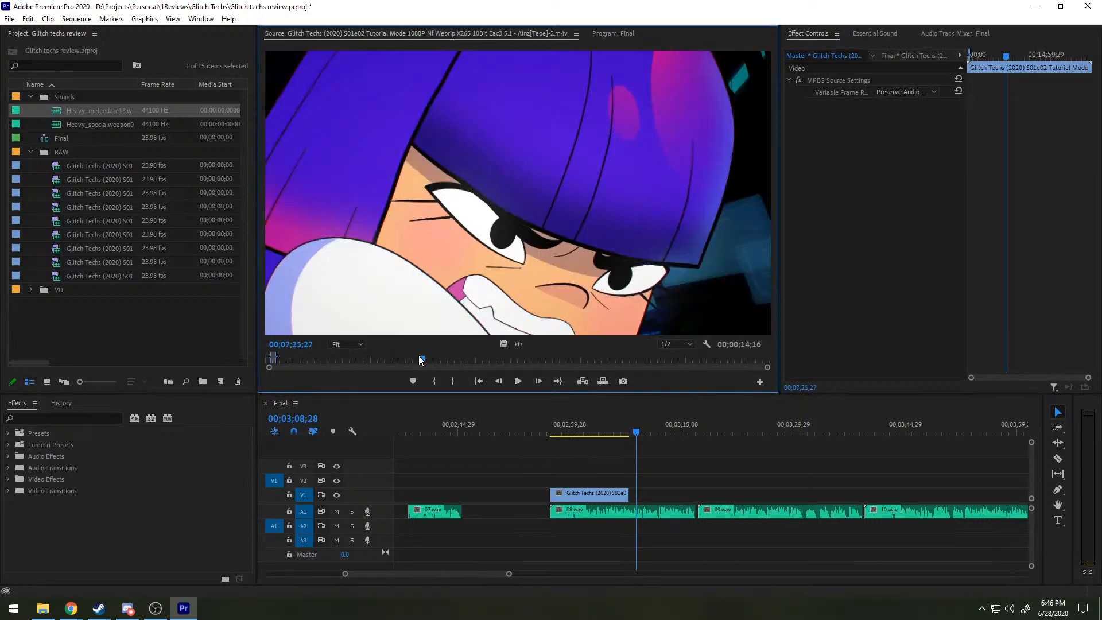
pyautogui.press('space')
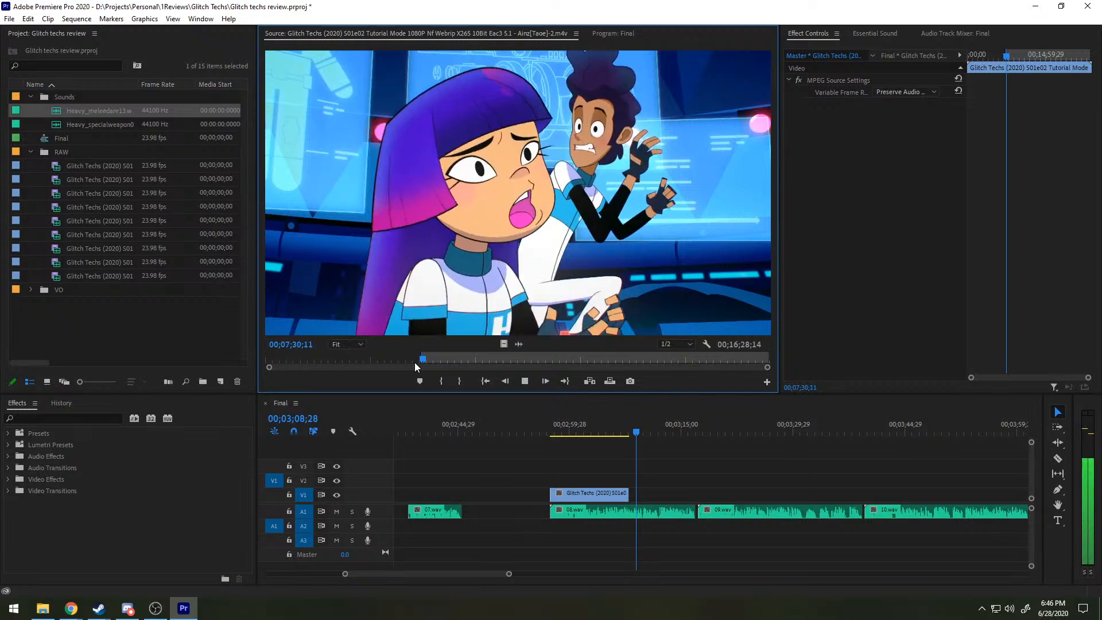
pyautogui.press('space')
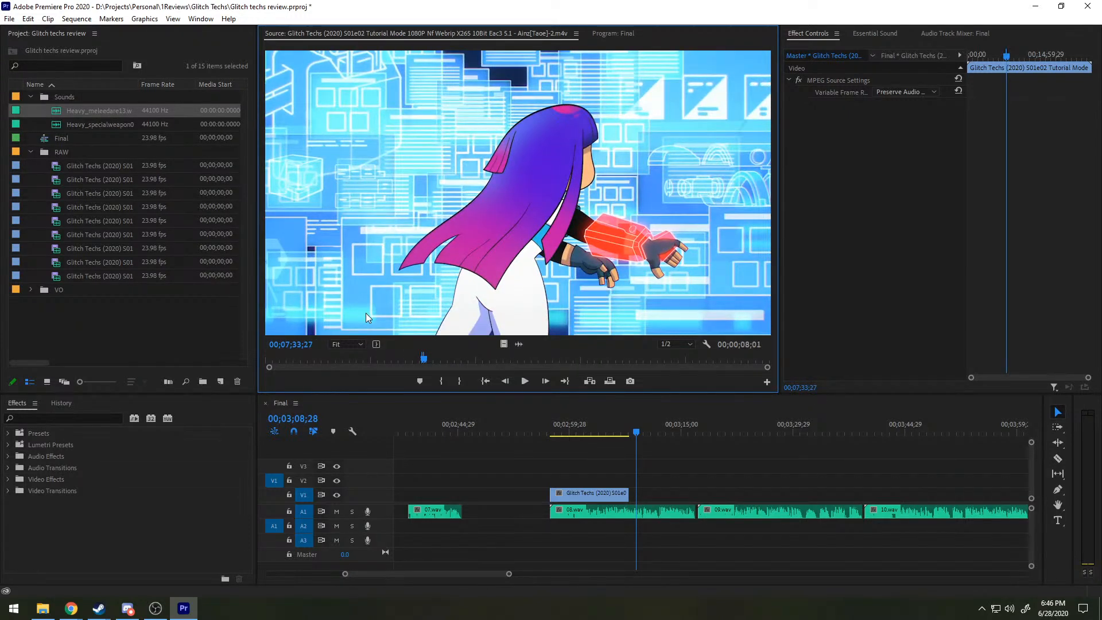
pyautogui.moveTo(503, 343); pyautogui.dragTo(634, 499)
# Step: Preview the Tutorial Mode clip over 08.wav and extend its end on V1 to about 00;03;19
pyautogui.press('space')
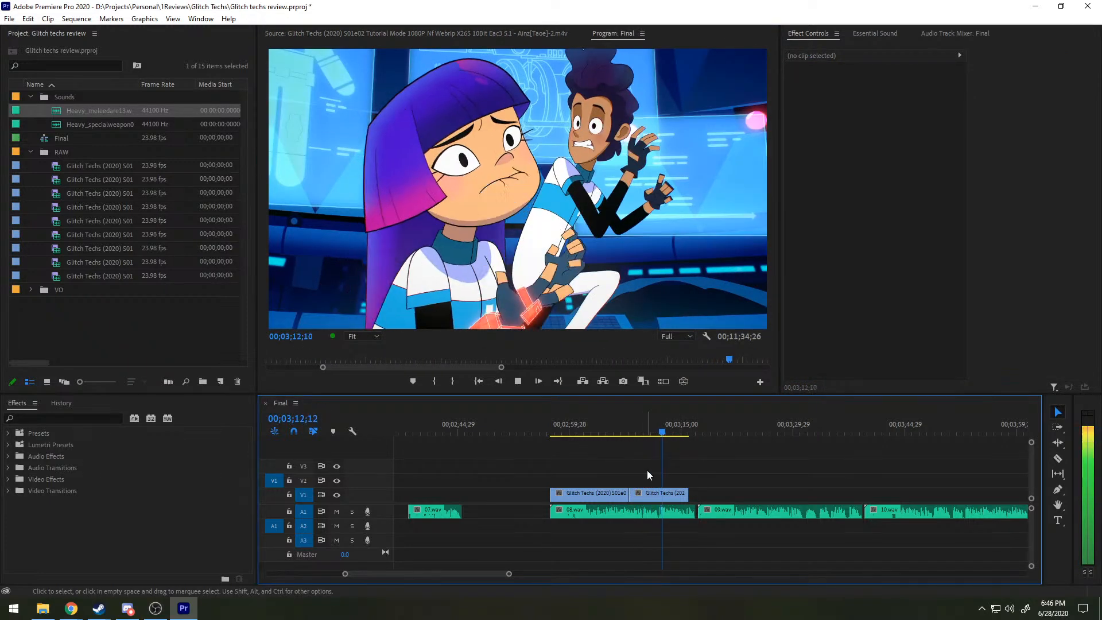
pyautogui.moveTo(691, 488); pyautogui.dragTo(702, 487)
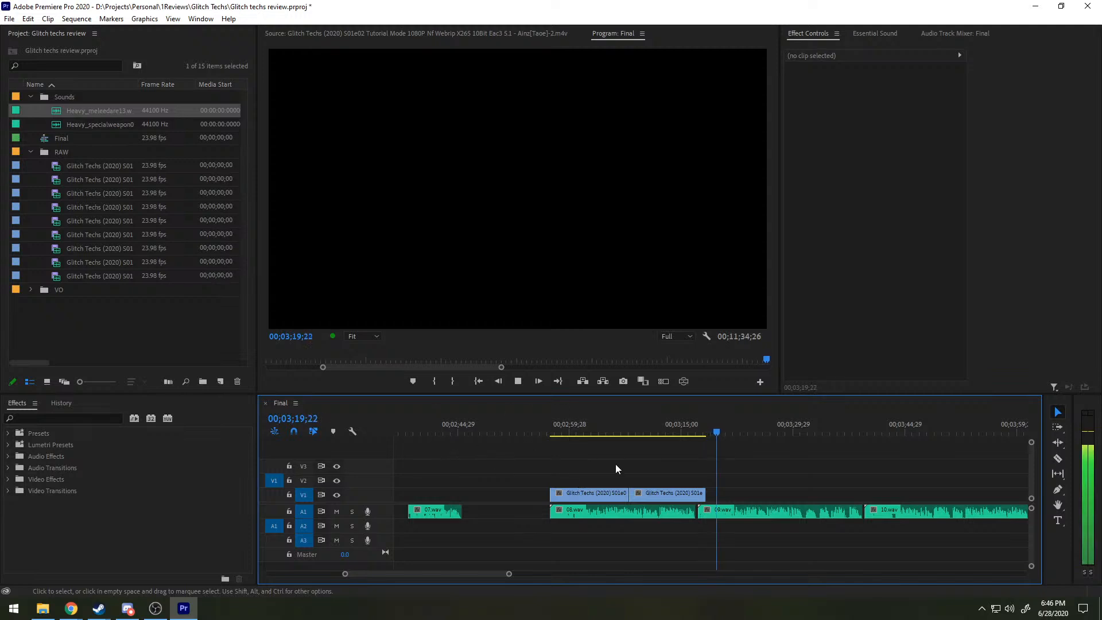
pyautogui.moveTo(705, 489); pyautogui.dragTo(710, 489)
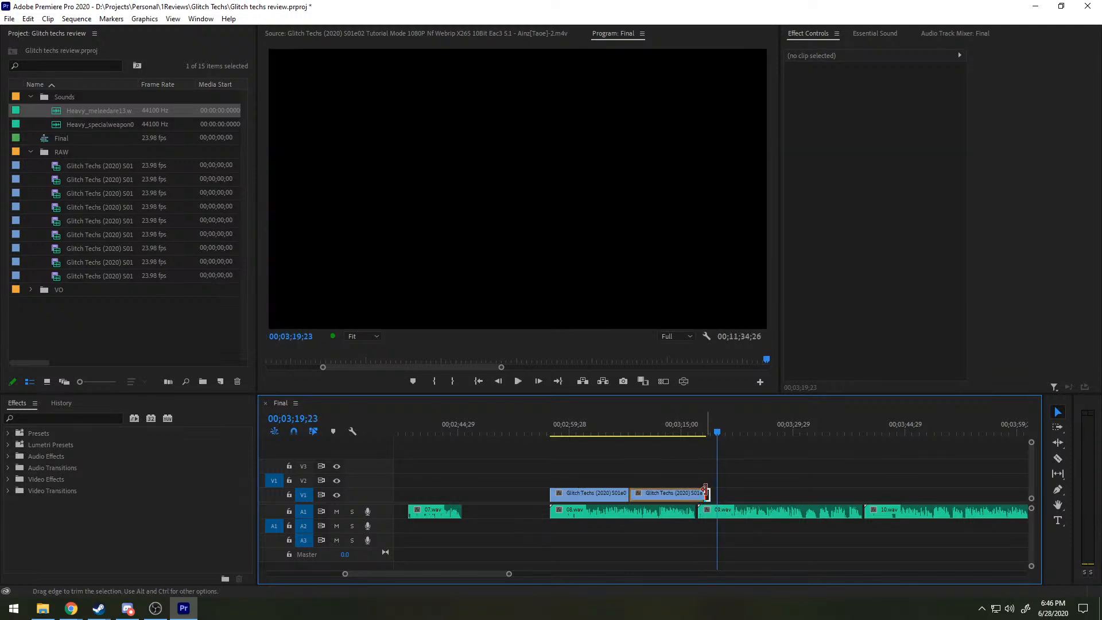
# Step: Listen to voice-over 09.wav up to 00;03;21;24 in the Final sequence and save the project
pyautogui.press('space')
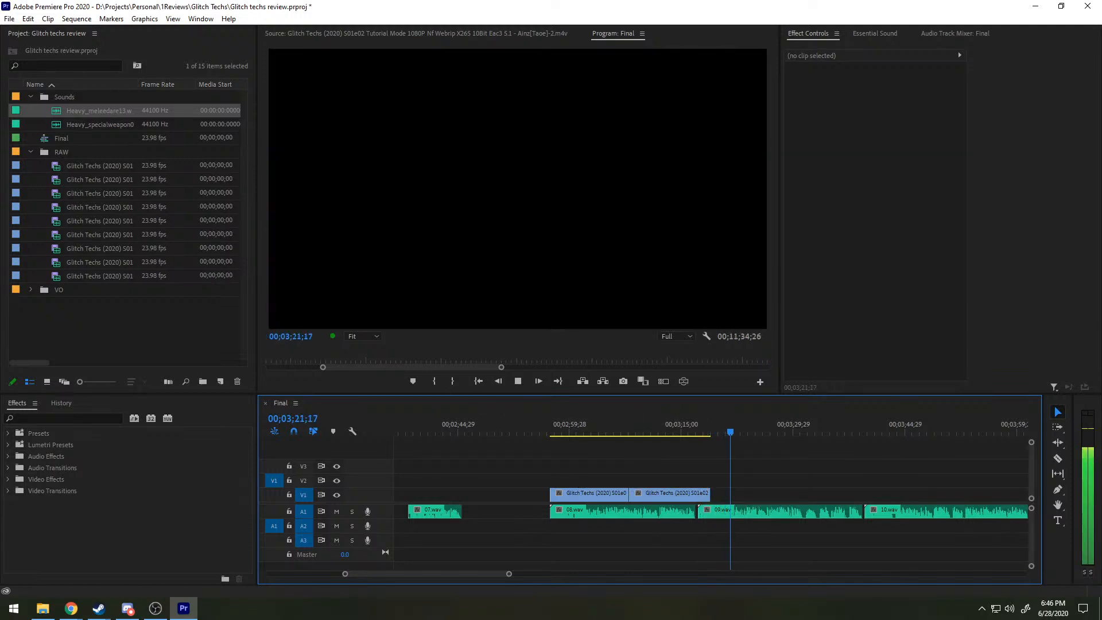
pyautogui.press('space')
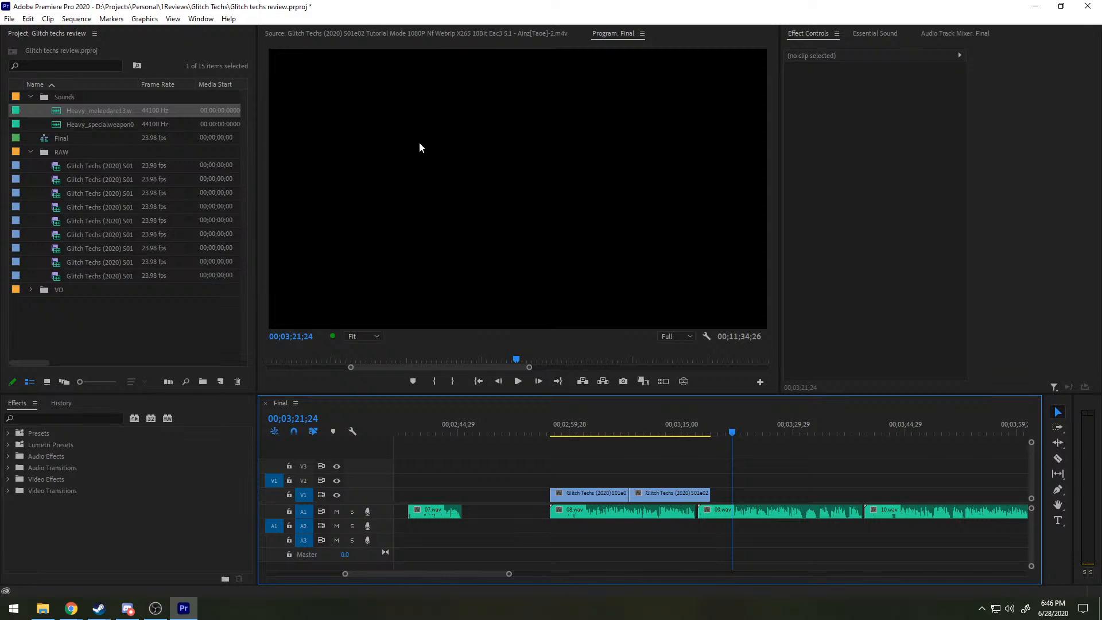
pyautogui.hotkey('ctrl', 's')
# Step: Bring up the S01e08 Adventures In Pet Training source and listen to 09.wav from about 00;03;21 to 00;03;27
pyautogui.hotkey('shift', '2')
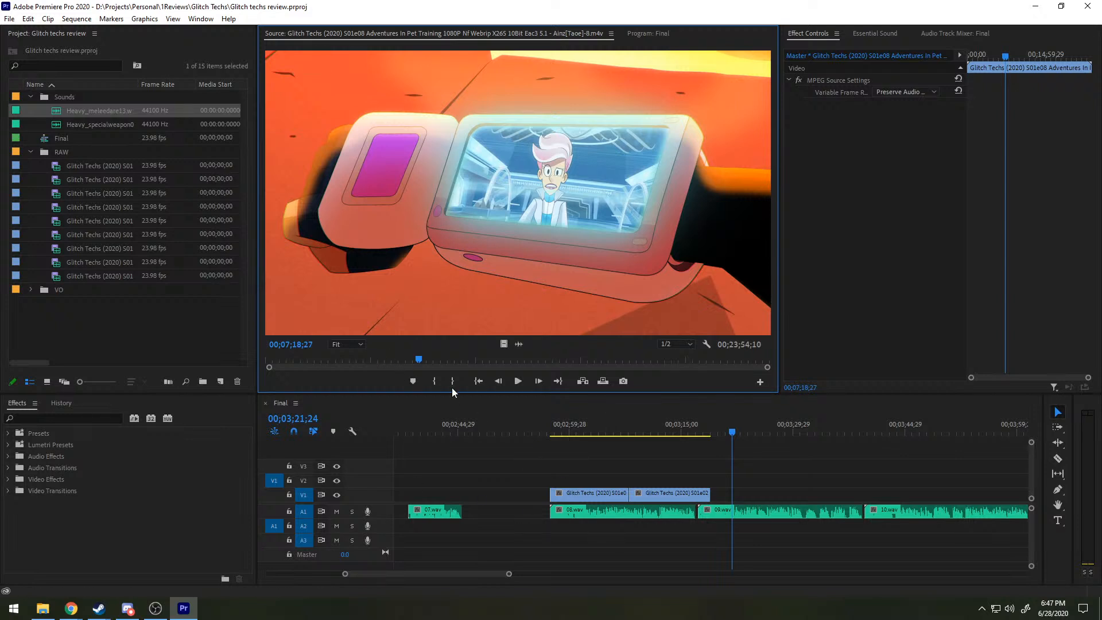
pyautogui.click(729, 428)
pyautogui.press('space')
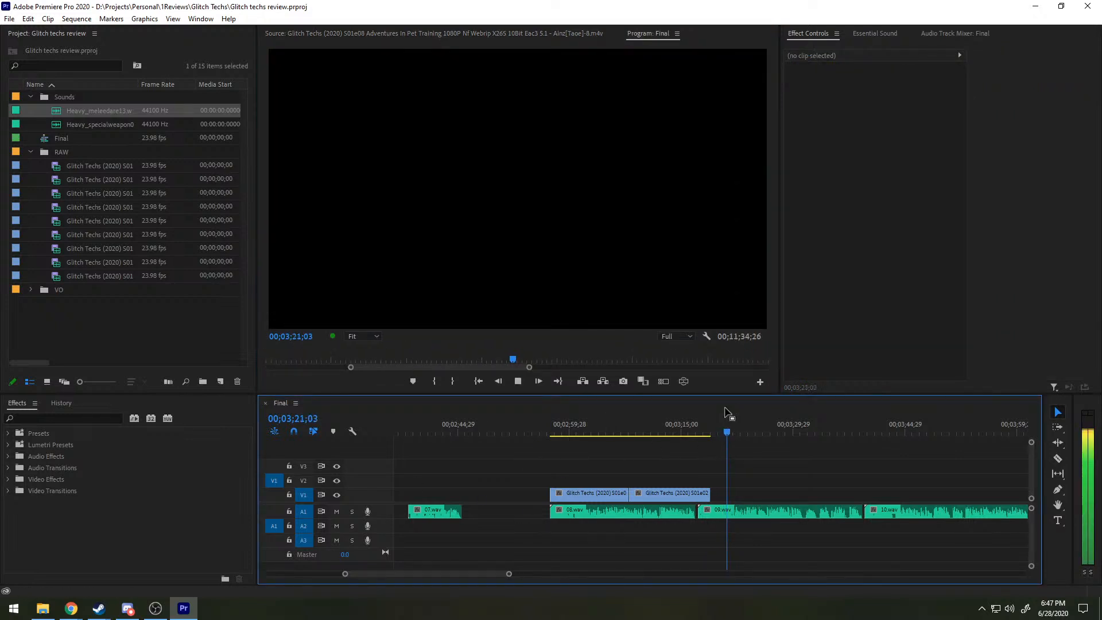
pyautogui.scroll(-3, 753, 548)
pyautogui.scroll(-3, 738, 568)
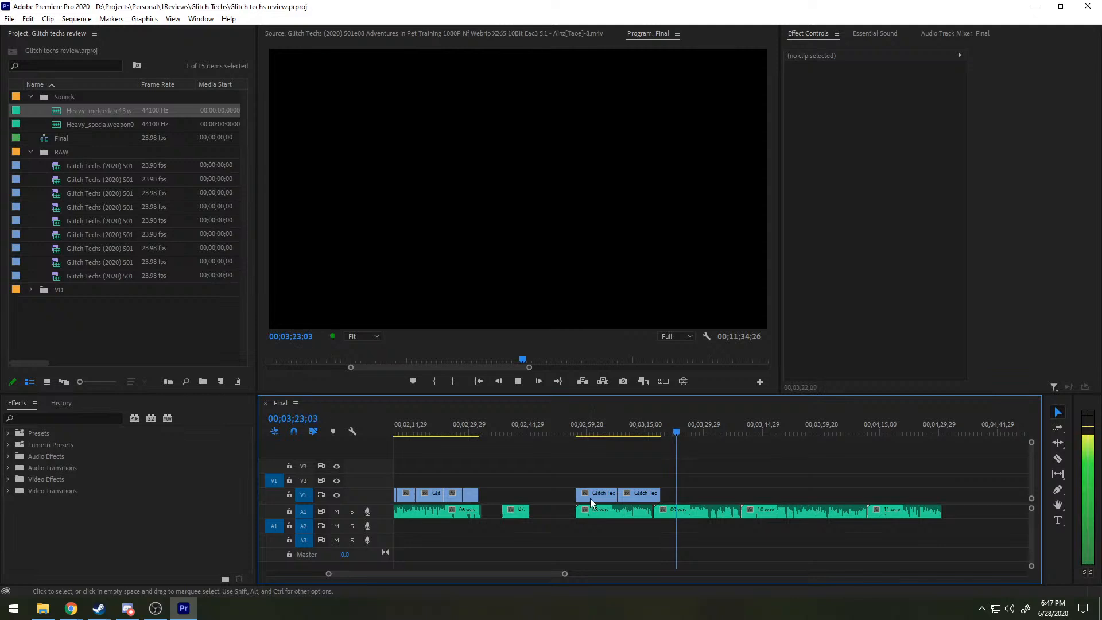
pyautogui.scroll(2, 590, 498)
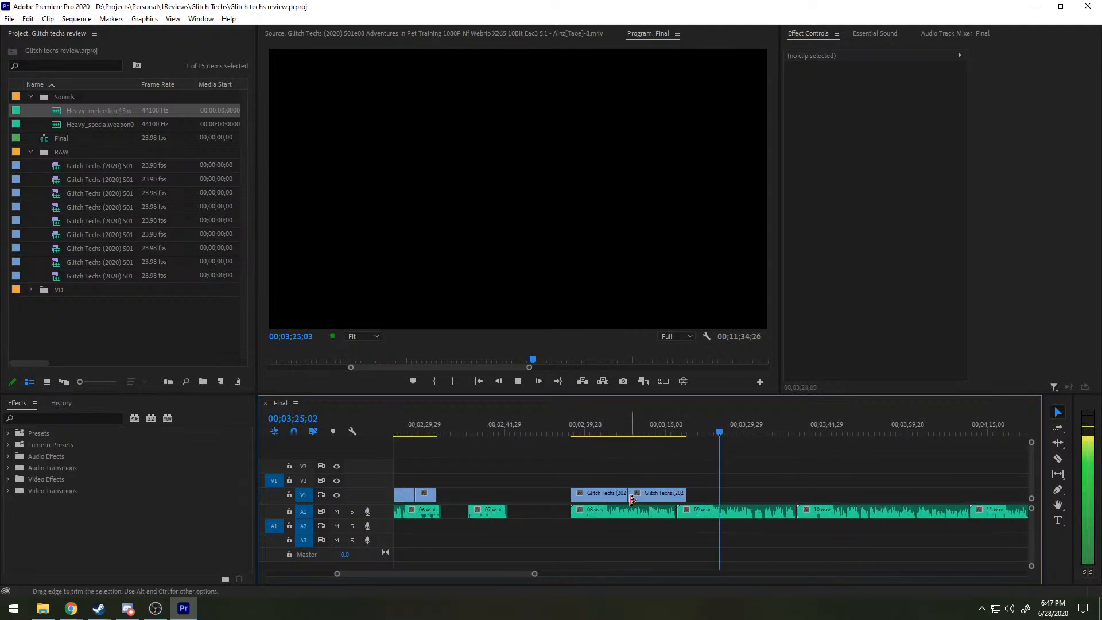
pyautogui.press('space')
pyautogui.moveTo(505, 361); pyautogui.dragTo(543, 360)
# Step: Mark a 00;00;12;28 range ending at 00;04;29;11 in the S01e08 Adventures In Pet Training source and place its video on V1 after the Tutorial Mode clip
pyautogui.click(312, 34)
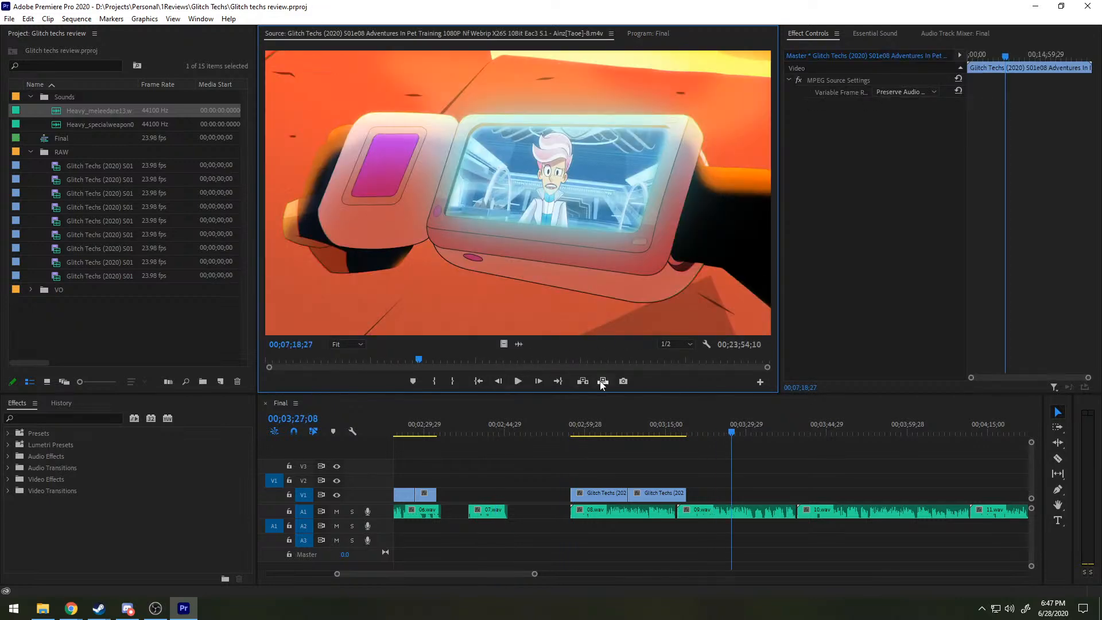
pyautogui.click(422, 359)
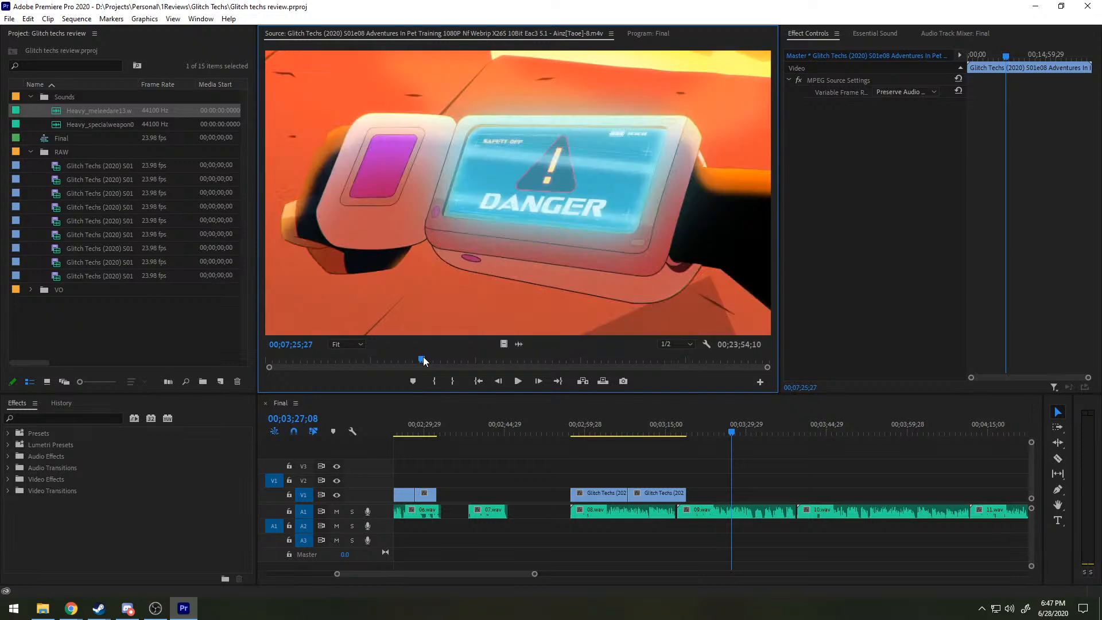
pyautogui.click(365, 356)
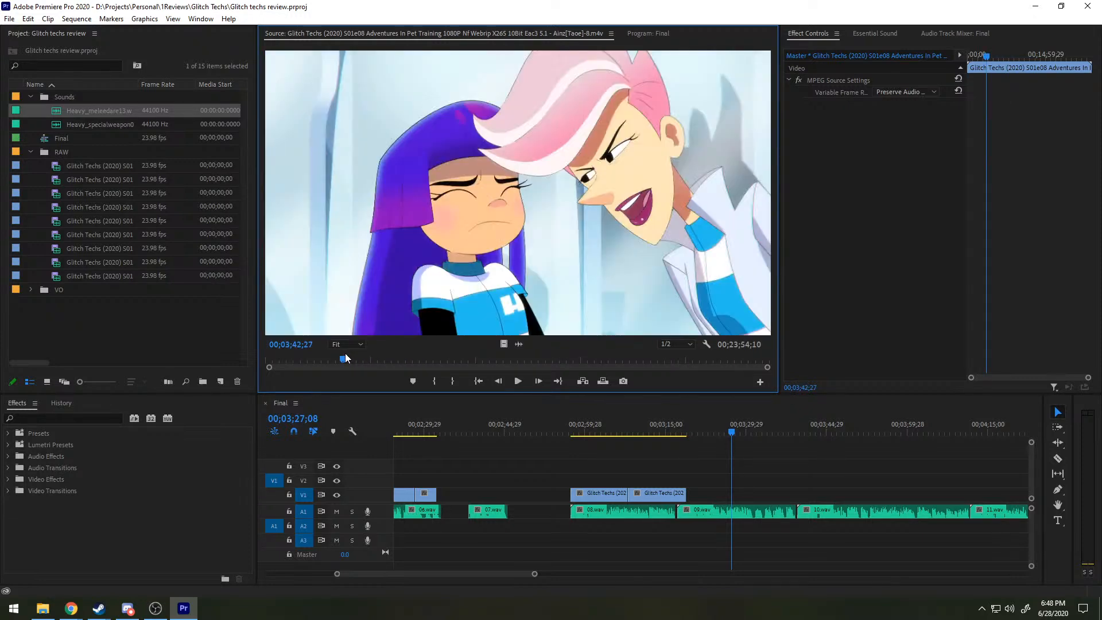
pyautogui.click(315, 360)
pyautogui.moveTo(315, 360); pyautogui.dragTo(348, 355)
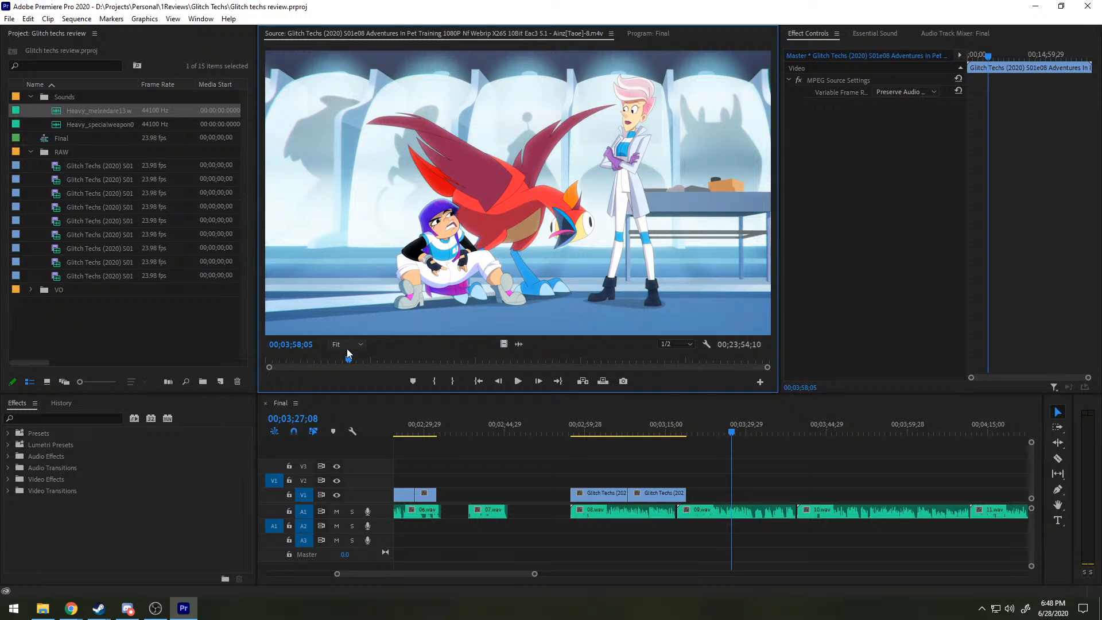
pyautogui.press('space')
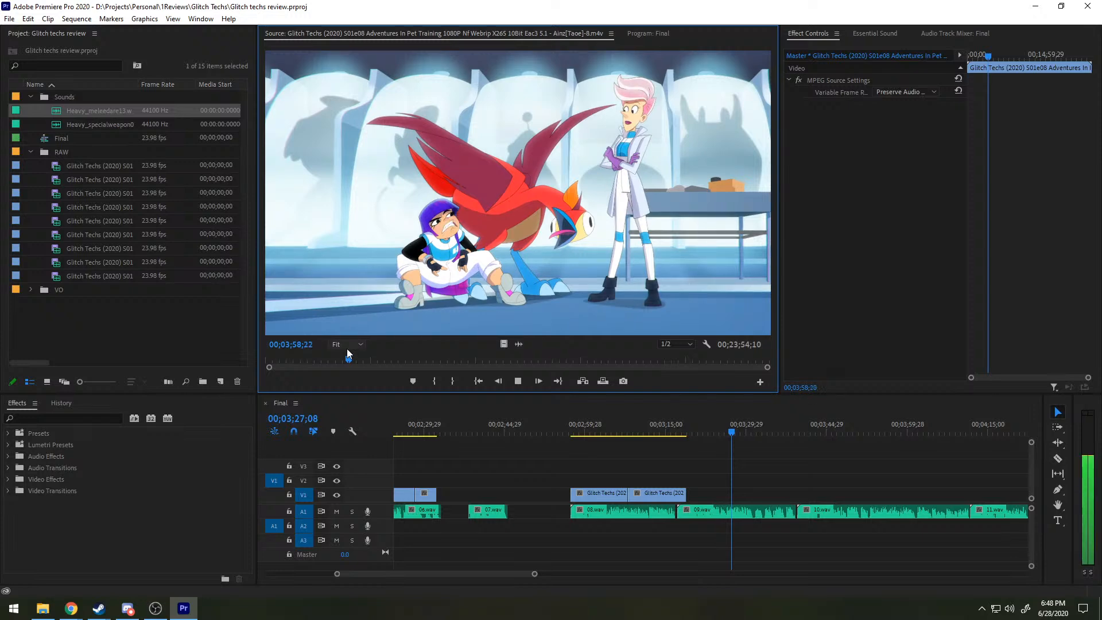
pyautogui.press('space')
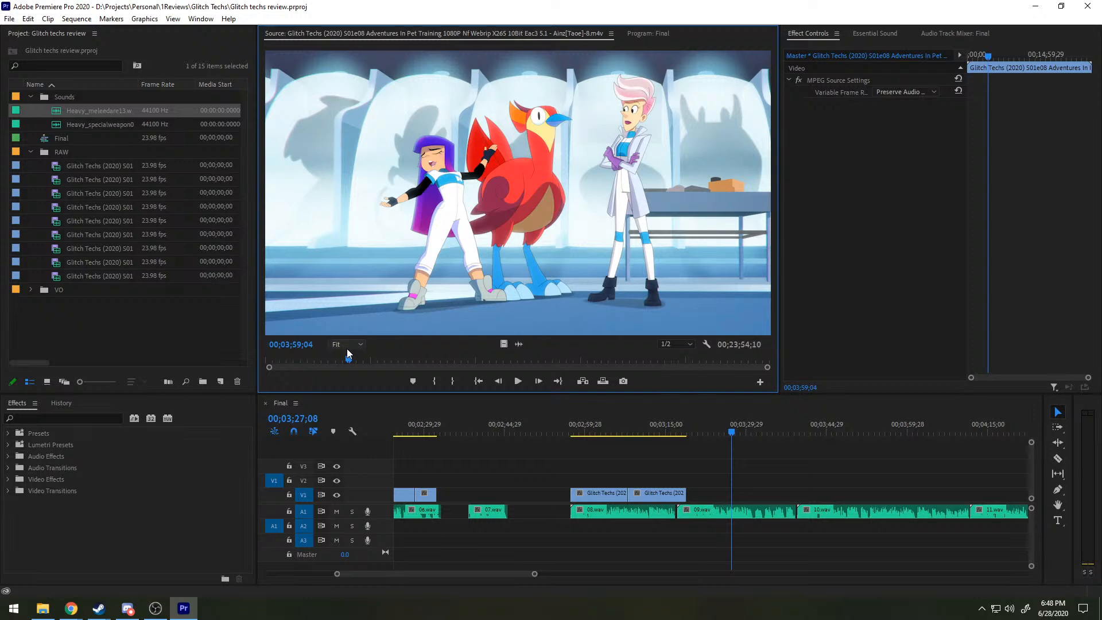
pyautogui.press('space')
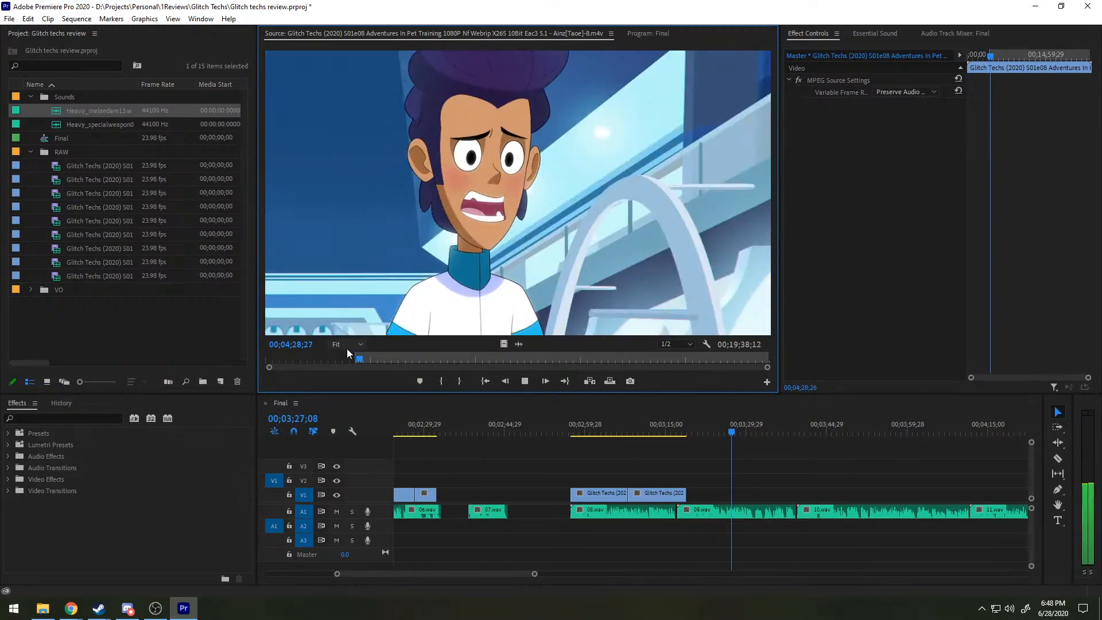
pyautogui.press('space')
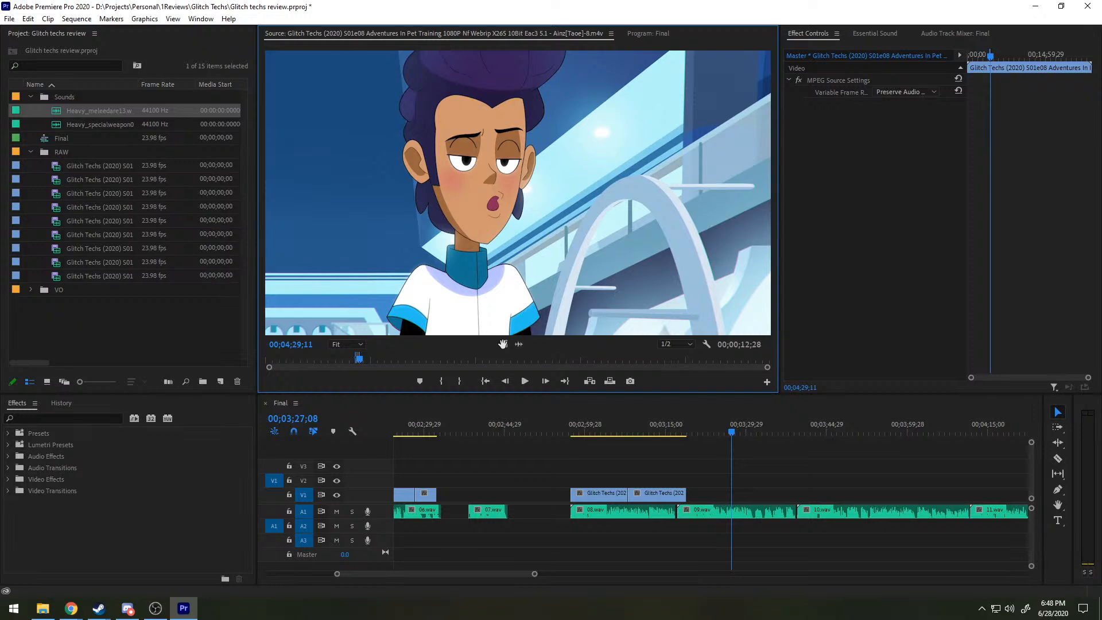
pyautogui.moveTo(502, 343); pyautogui.dragTo(691, 495)
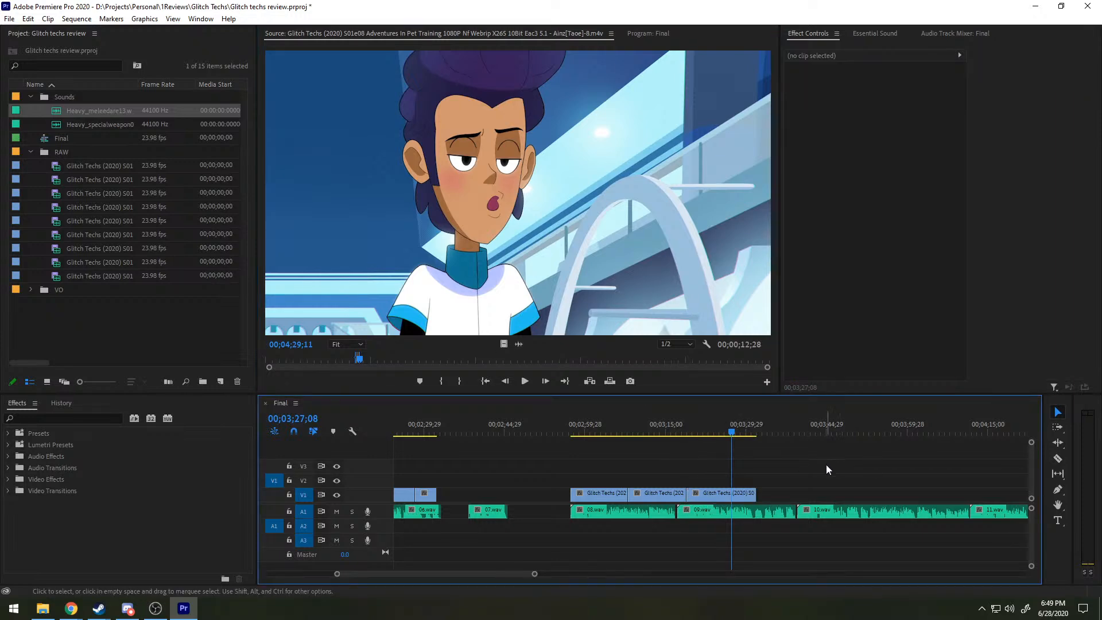
# Step: Review the pet training clip over 09.wav and skim the second half of the S01e05 Castle Crawl source for further footage
pyautogui.moveTo(659, 432); pyautogui.dragTo(727, 432)
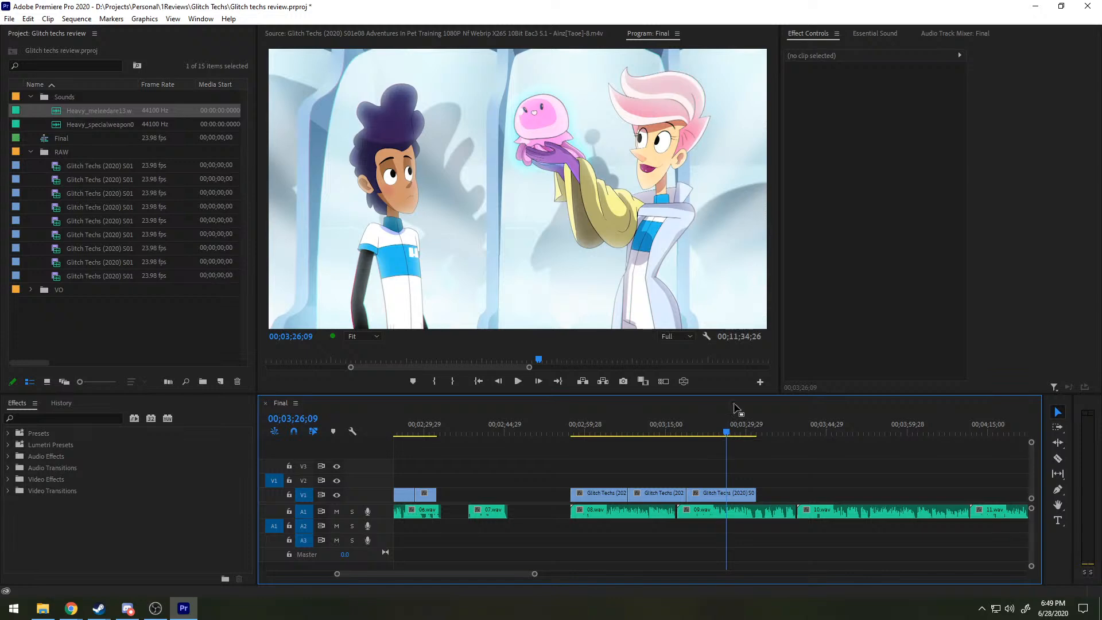
pyautogui.moveTo(736, 429); pyautogui.dragTo(760, 429)
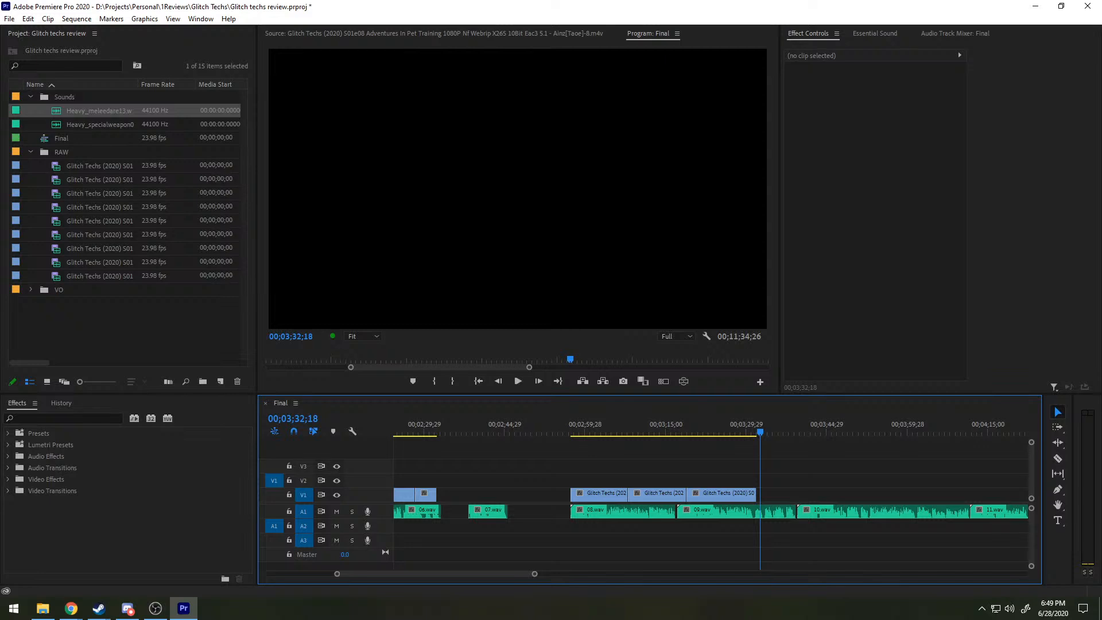
pyautogui.hotkey('shift', '2')
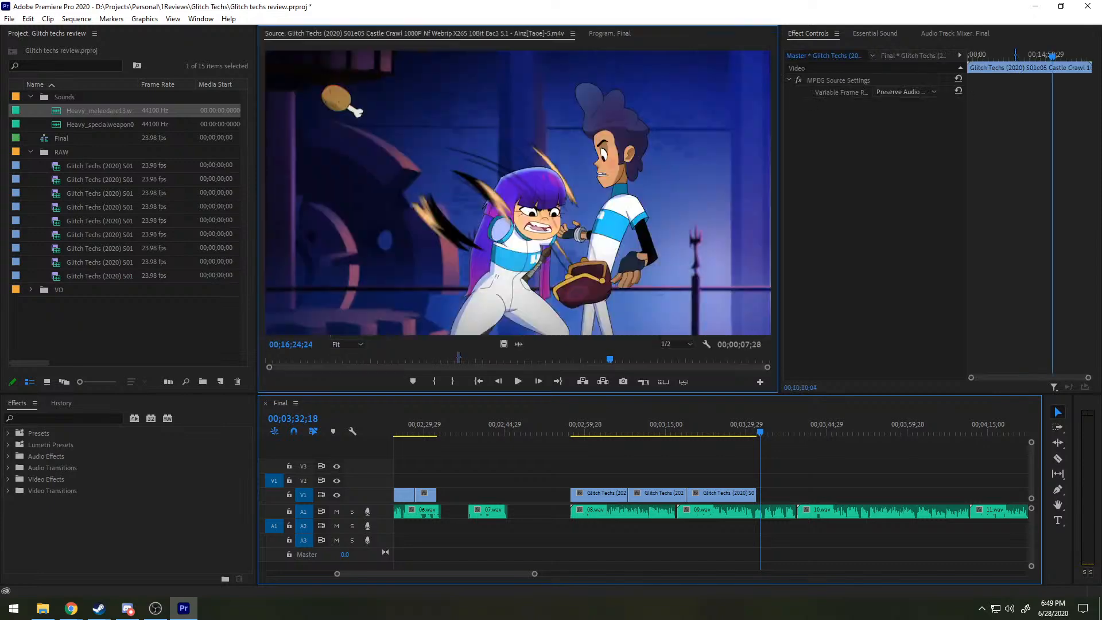
pyautogui.click(603, 359)
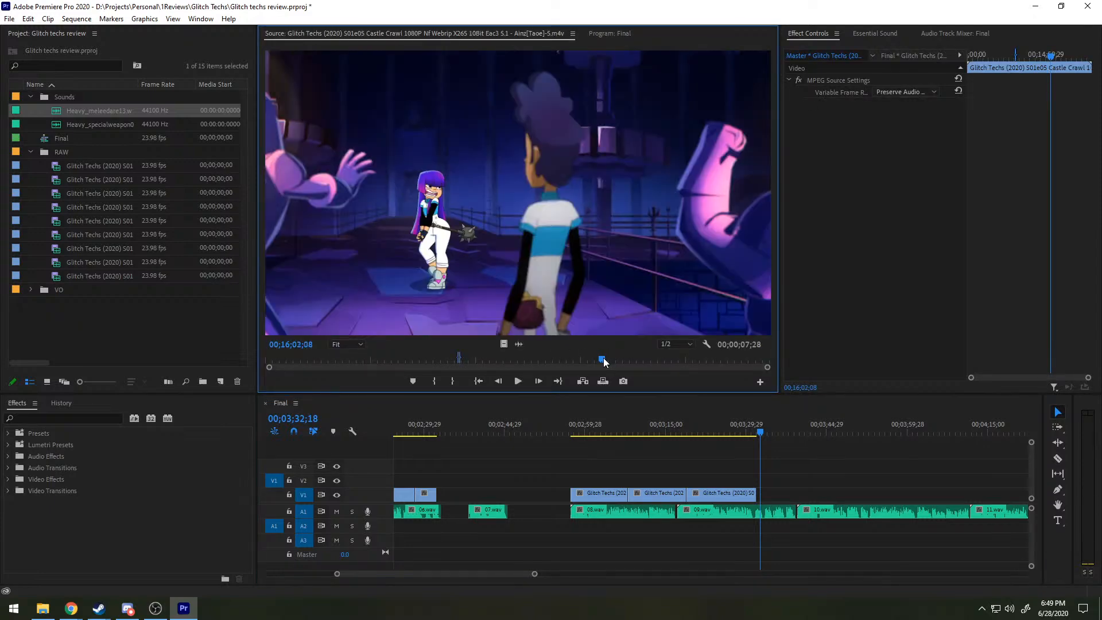
pyautogui.moveTo(605, 360); pyautogui.dragTo(669, 359)
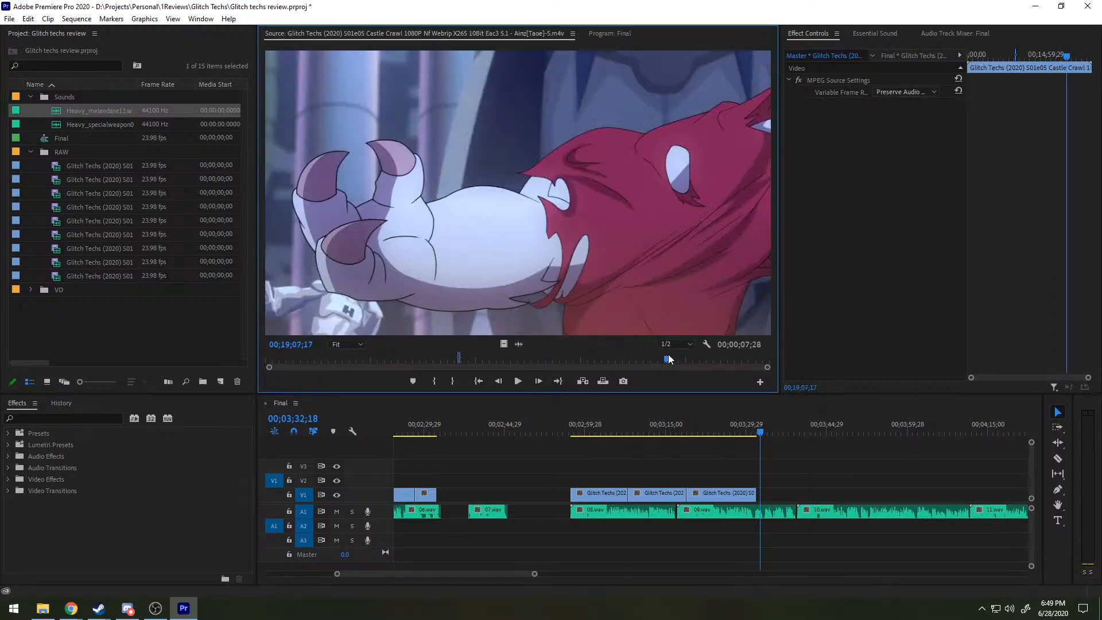
# Step: Listen to the uncovered end of voice-over 09.wav in the Final sequence, stopping at 00;03;40;02
pyautogui.moveTo(772, 424); pyautogui.dragTo(762, 428)
pyautogui.press('space')
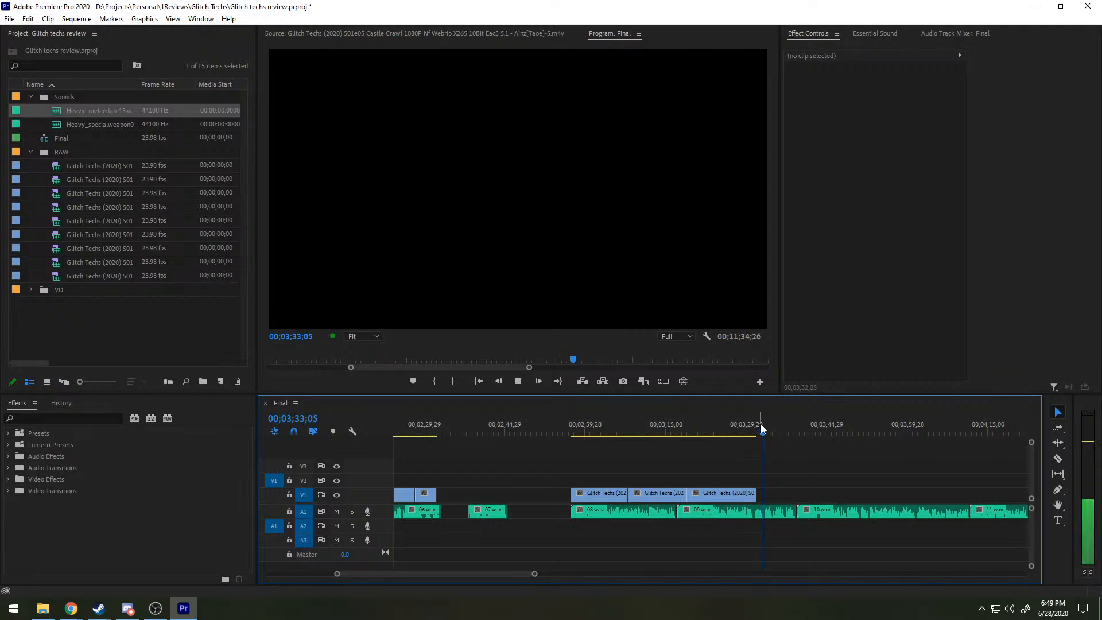
pyautogui.press('space')
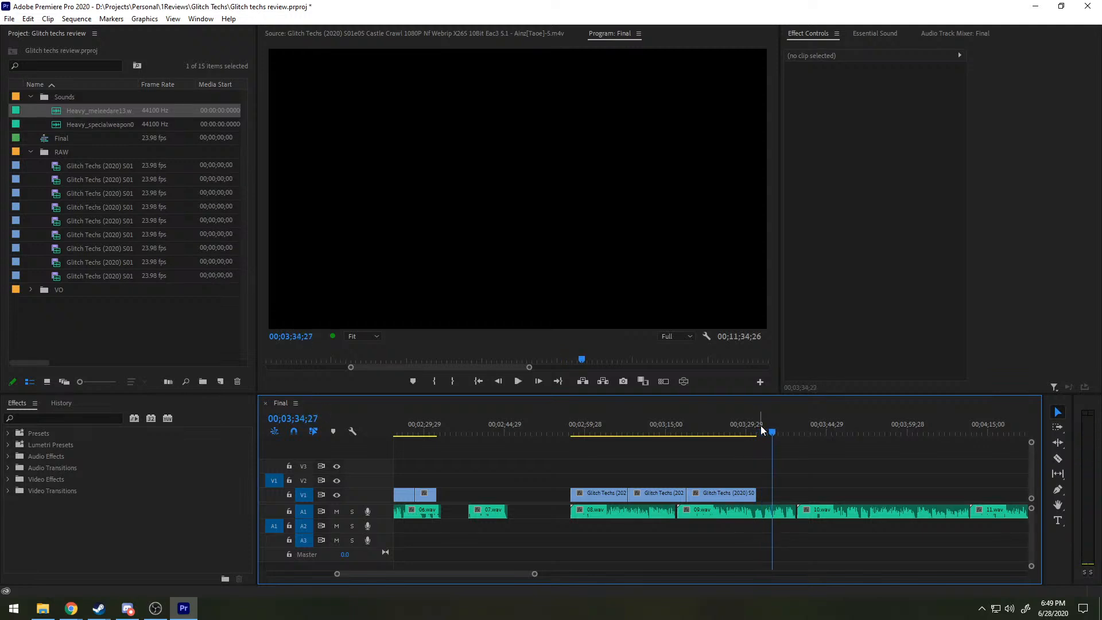
pyautogui.moveTo(581, 360); pyautogui.dragTo(608, 359)
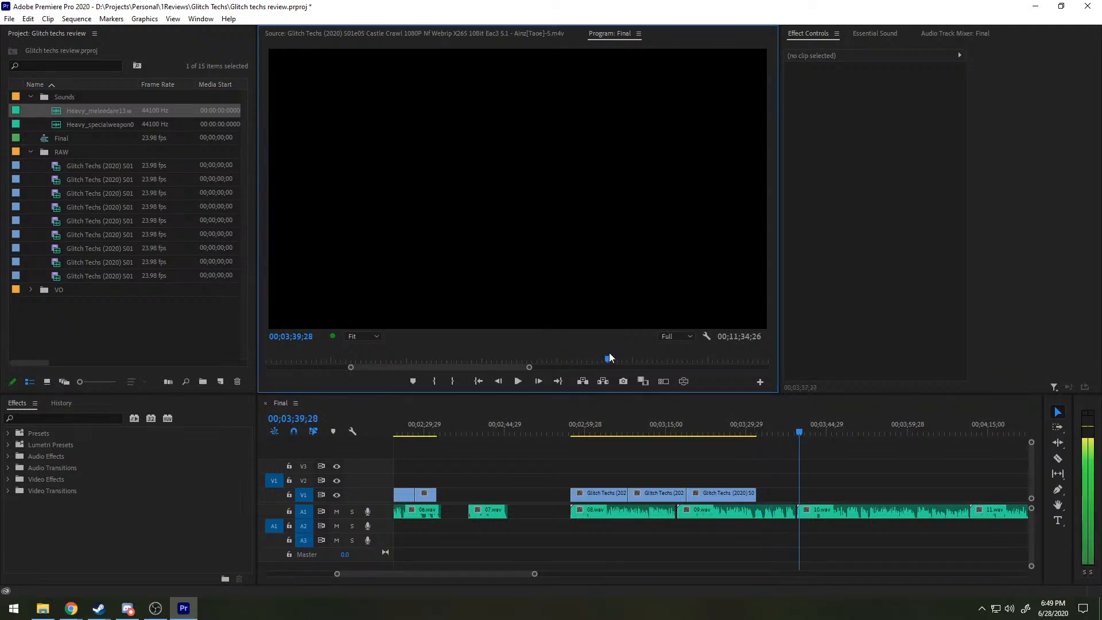
# Step: Skim the first half of the S01e05 Castle Crawl source, sampling it around 00;05;45 and 00;04;43, for footage to cover 09.wav
pyautogui.click(335, 36)
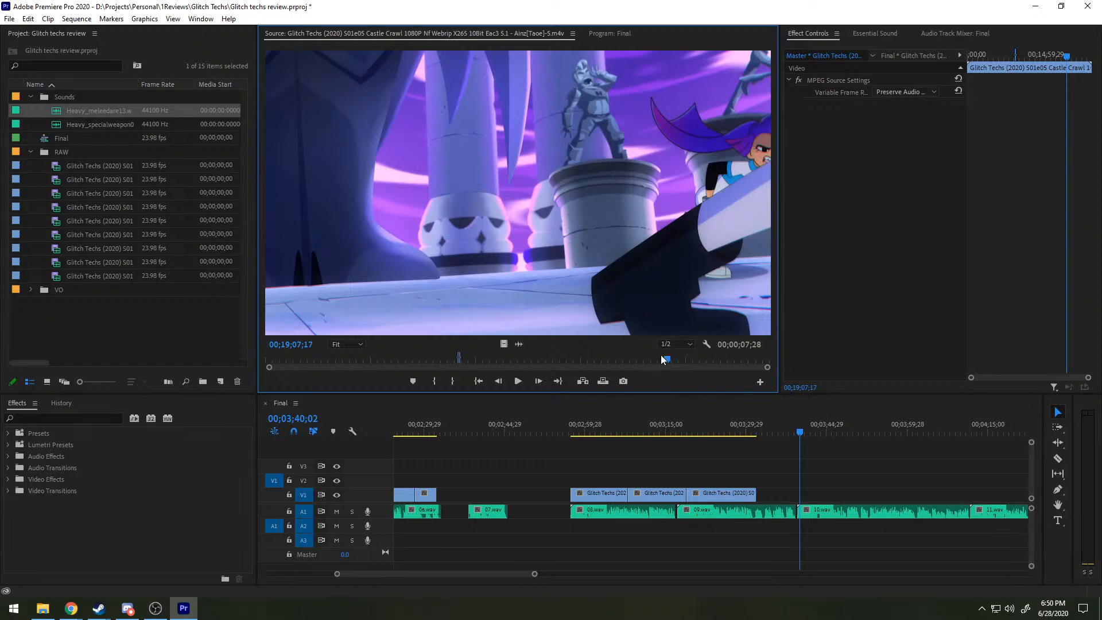
pyautogui.moveTo(661, 356); pyautogui.dragTo(348, 358)
pyautogui.moveTo(278, 357); pyautogui.dragTo(387, 330)
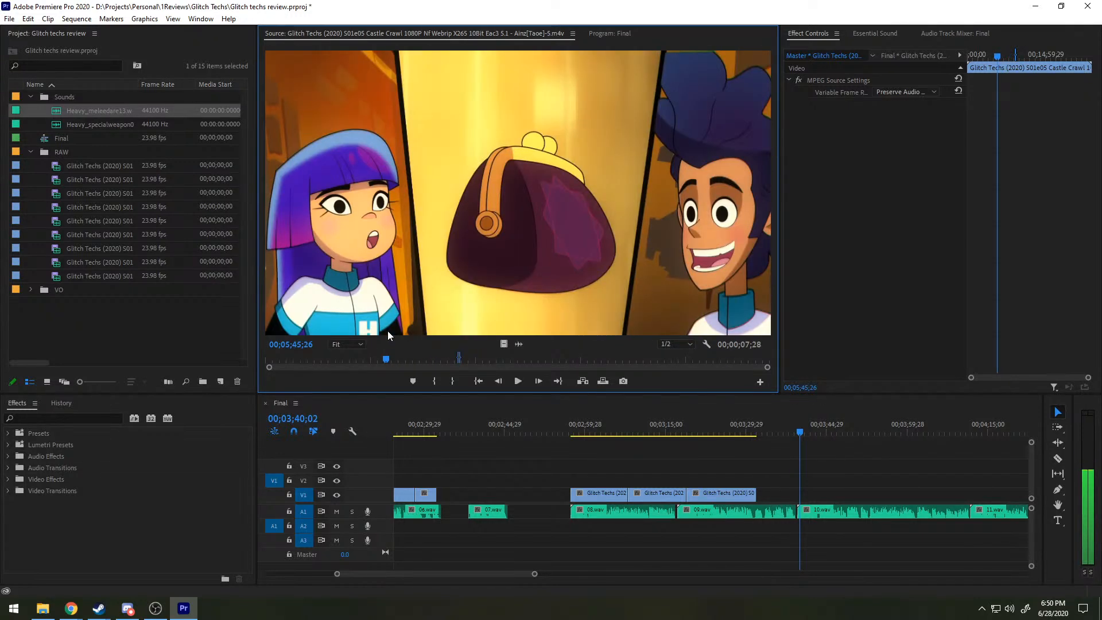
pyautogui.press('space')
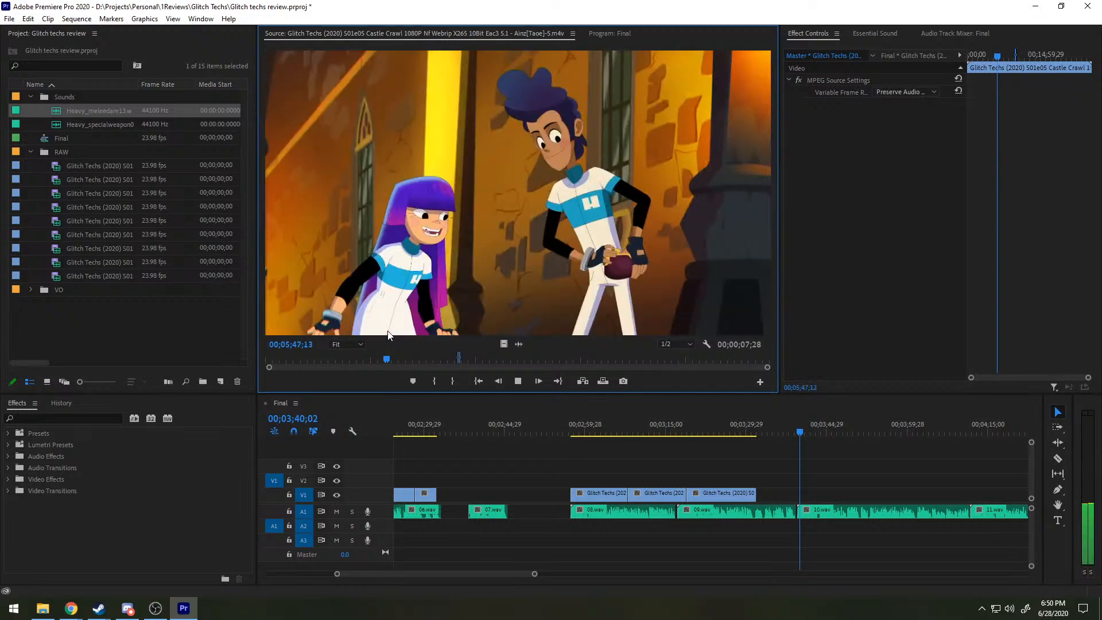
pyautogui.press('space')
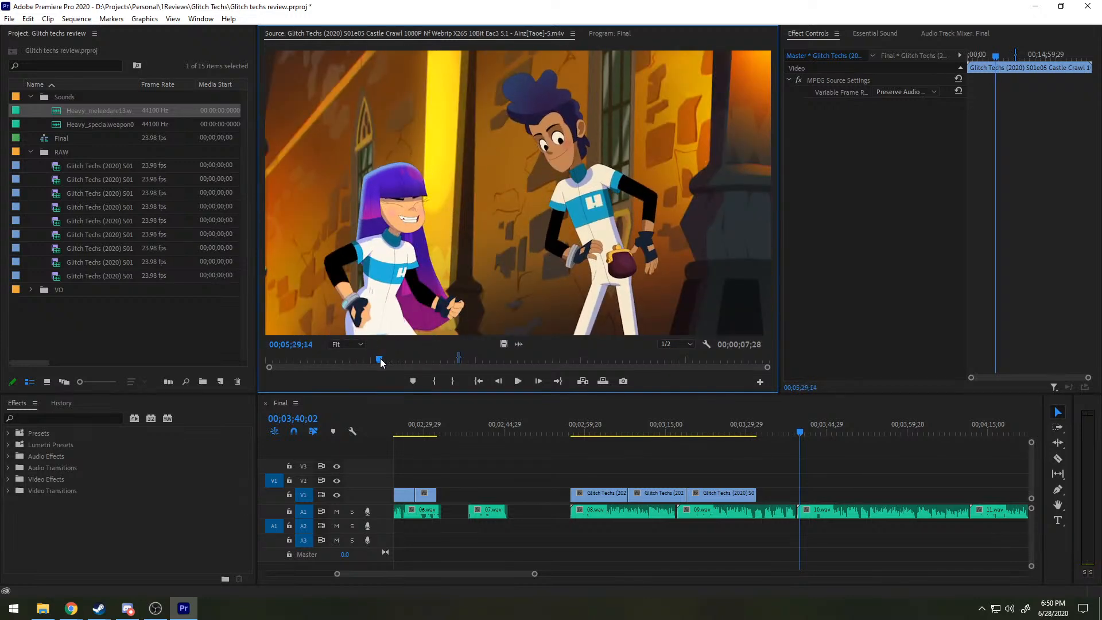
pyautogui.moveTo(386, 360); pyautogui.dragTo(366, 362)
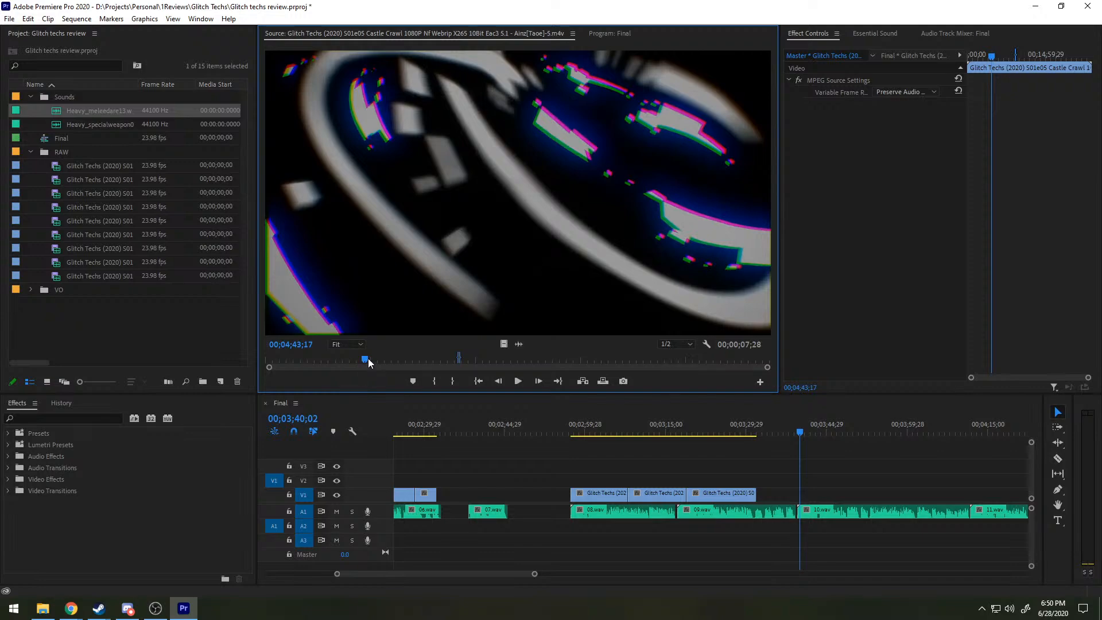
pyautogui.press('space')
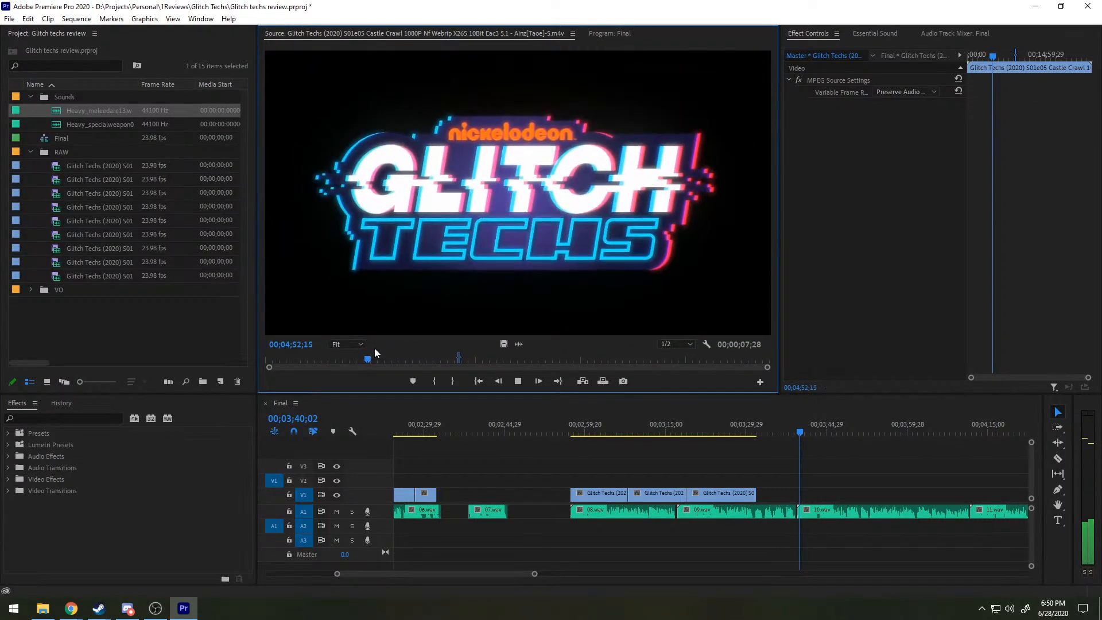
pyautogui.press('space')
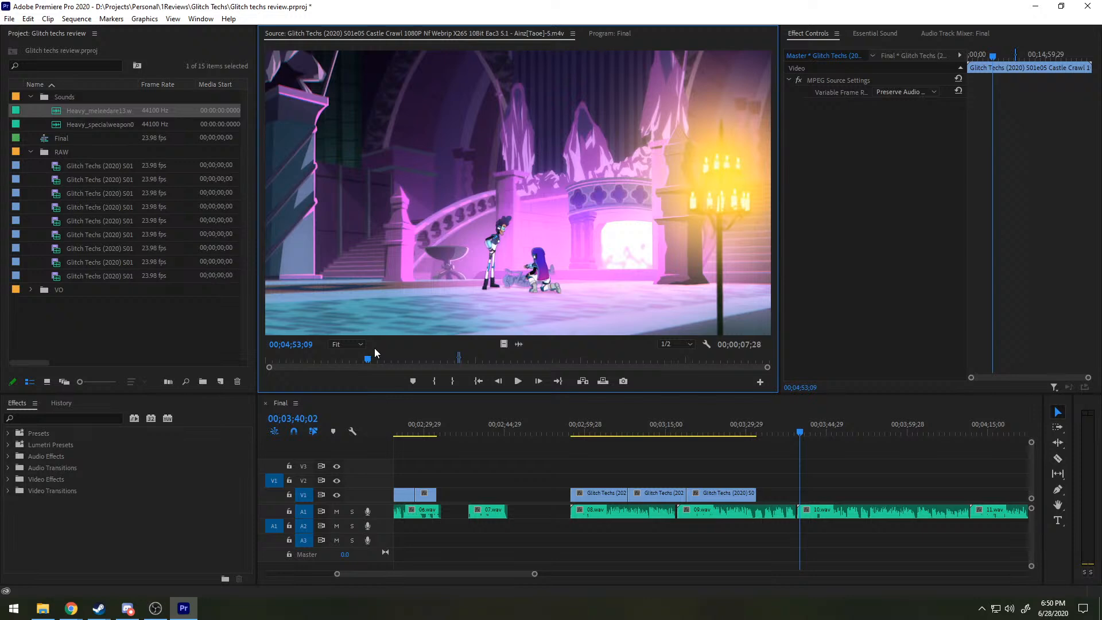
# Step: Save the project and park the Final sequence playhead at 00;03;33;04, just past the last clip over 09.wav
pyautogui.hotkey('ctrl', 's')
pyautogui.hotkey('alt', 'Tab')
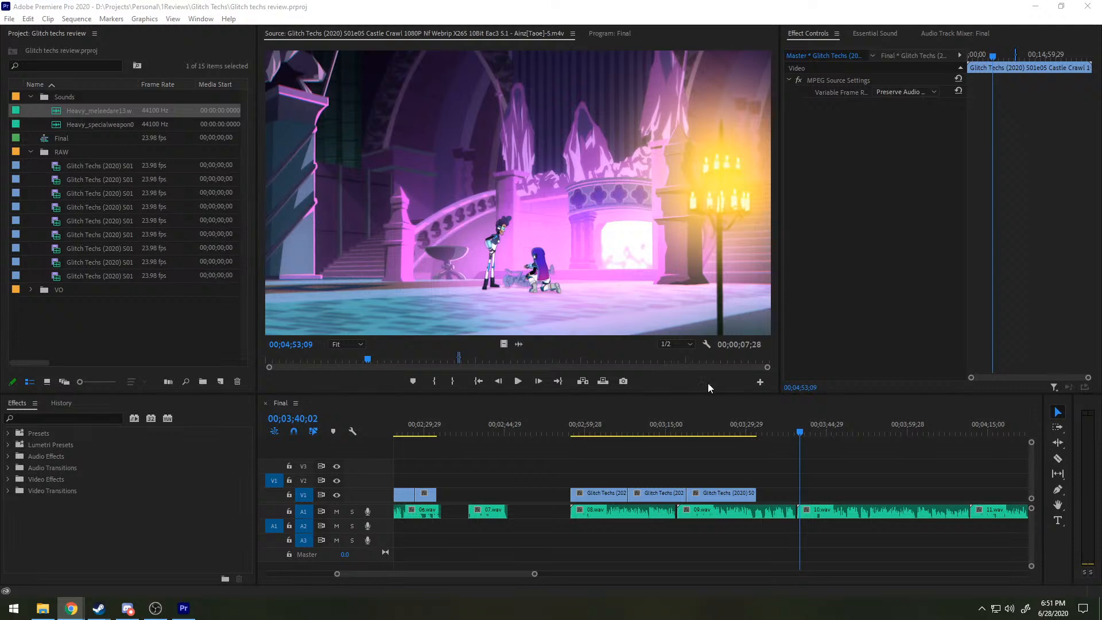
pyautogui.click(772, 429)
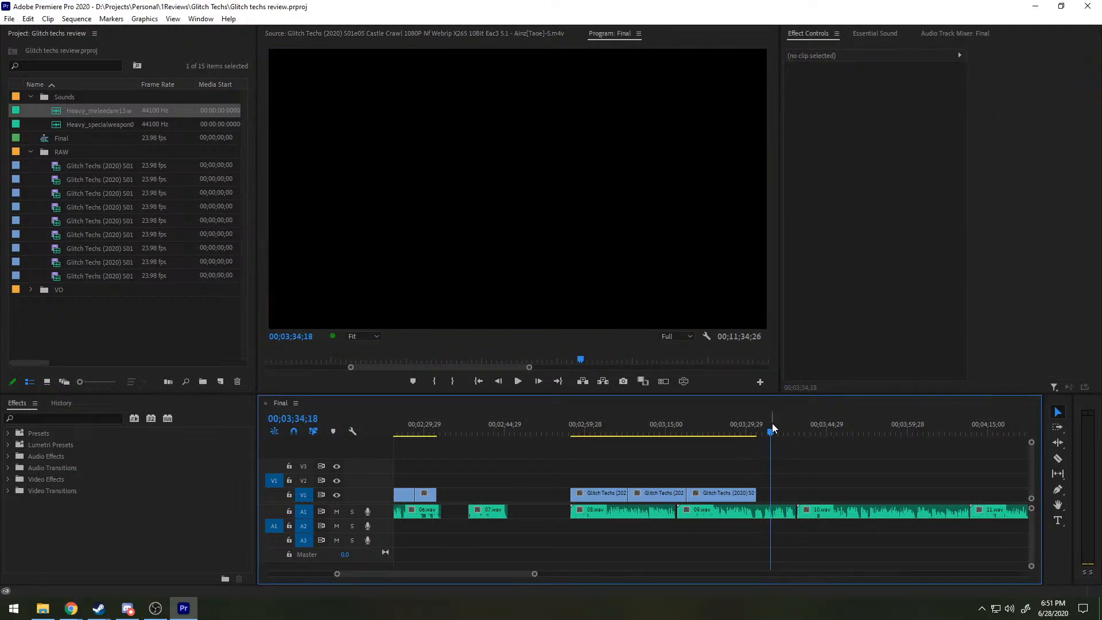
pyautogui.moveTo(772, 425); pyautogui.dragTo(765, 430)
pyautogui.hotkey('alt', 'Tab')
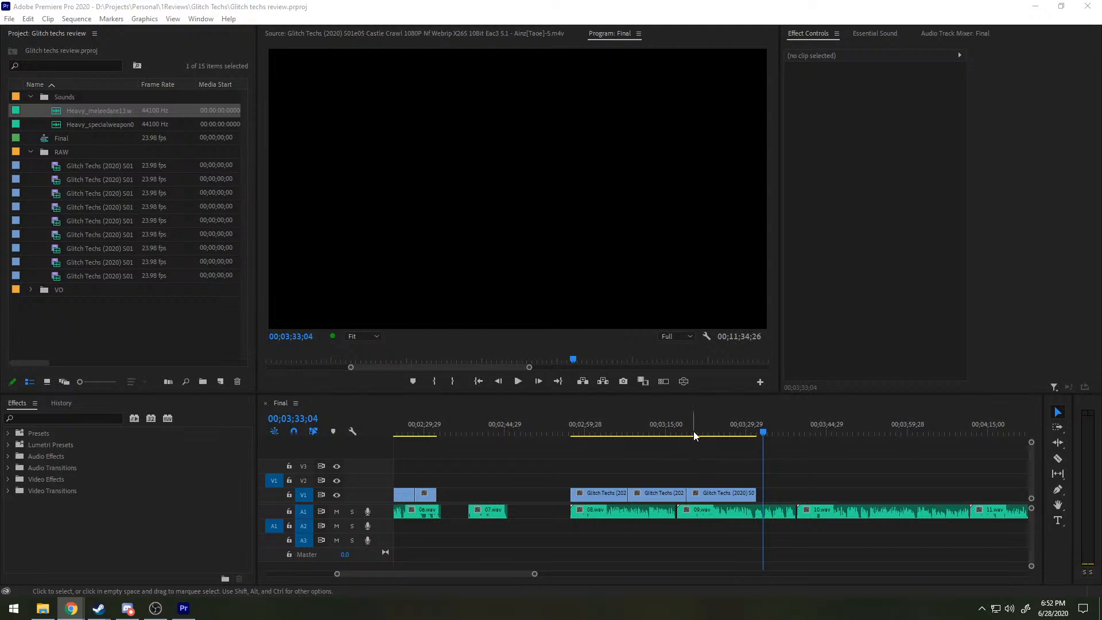
# Step: Match the Final frame at 00;03;10;24 to its S01e07 Collection Quest source and skim that episode back to about 00;01;20
pyautogui.scroll(-4, 692, 432)
pyautogui.click(626, 423)
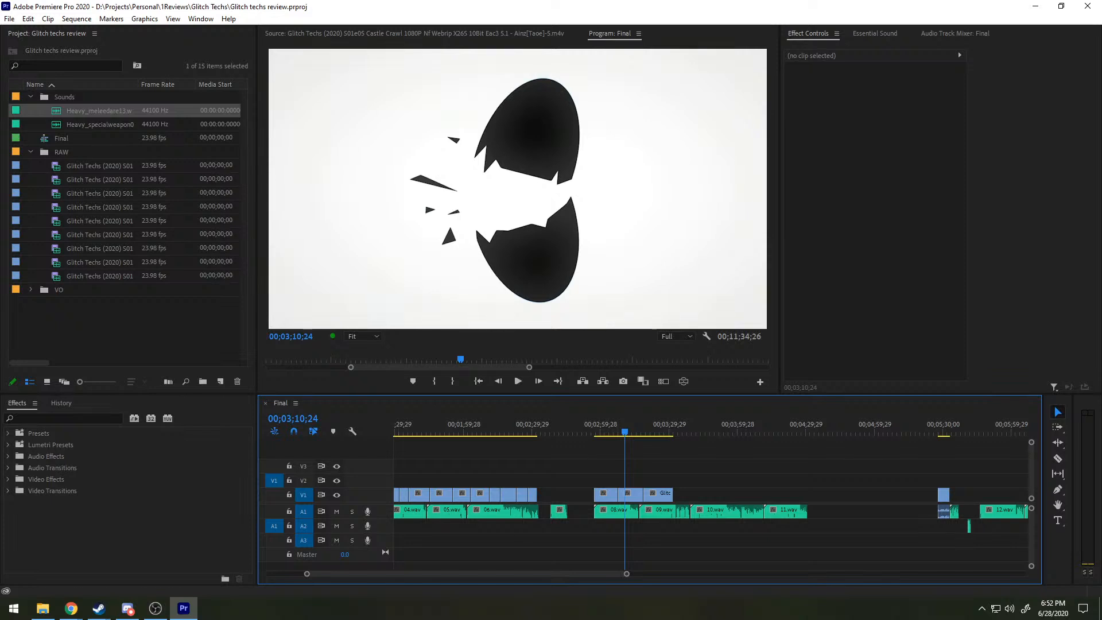
pyautogui.press('f')
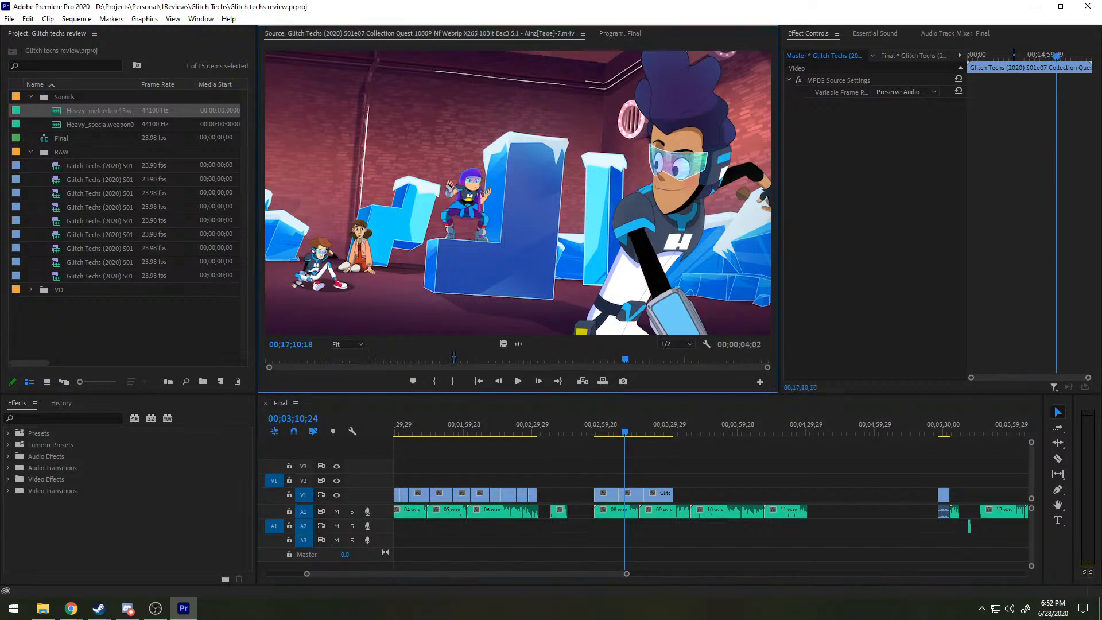
pyautogui.press('space')
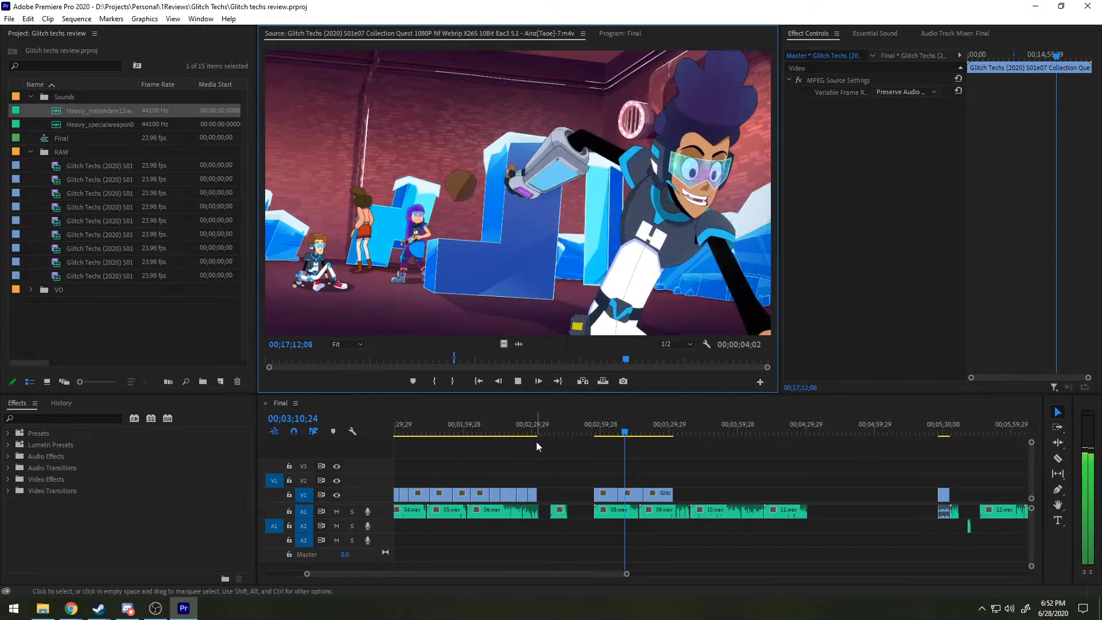
pyautogui.press('space')
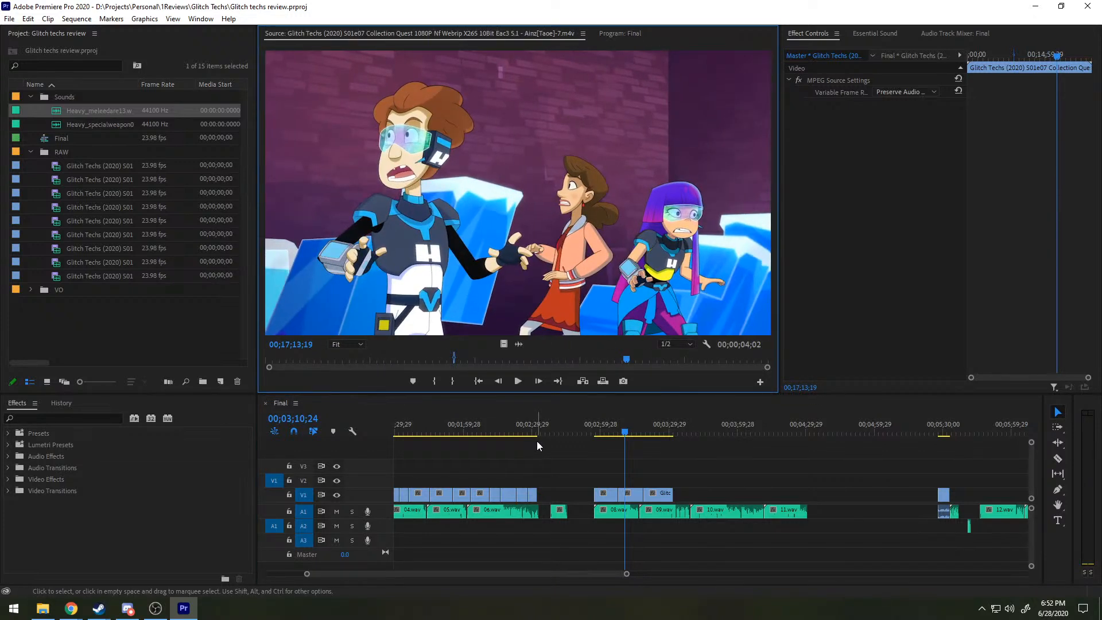
pyautogui.moveTo(637, 357); pyautogui.dragTo(295, 354)
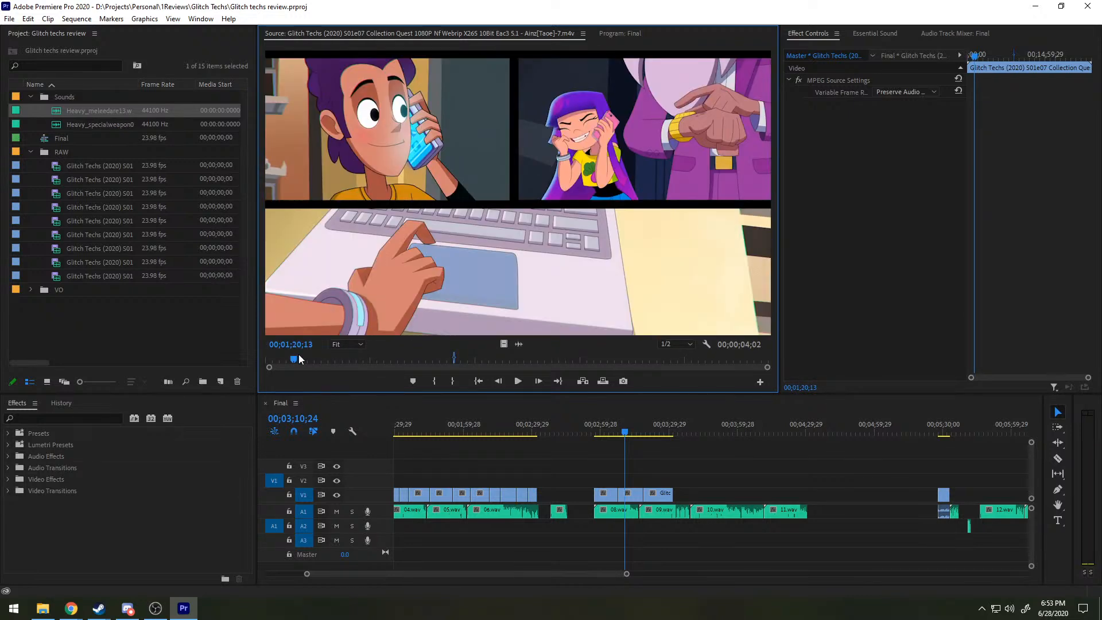
# Step: Listen to the uncovered end of 09.wav up to 00;03;39;09, then return the Final playhead to 00;03;33;17
pyautogui.click(673, 425)
pyautogui.press('space')
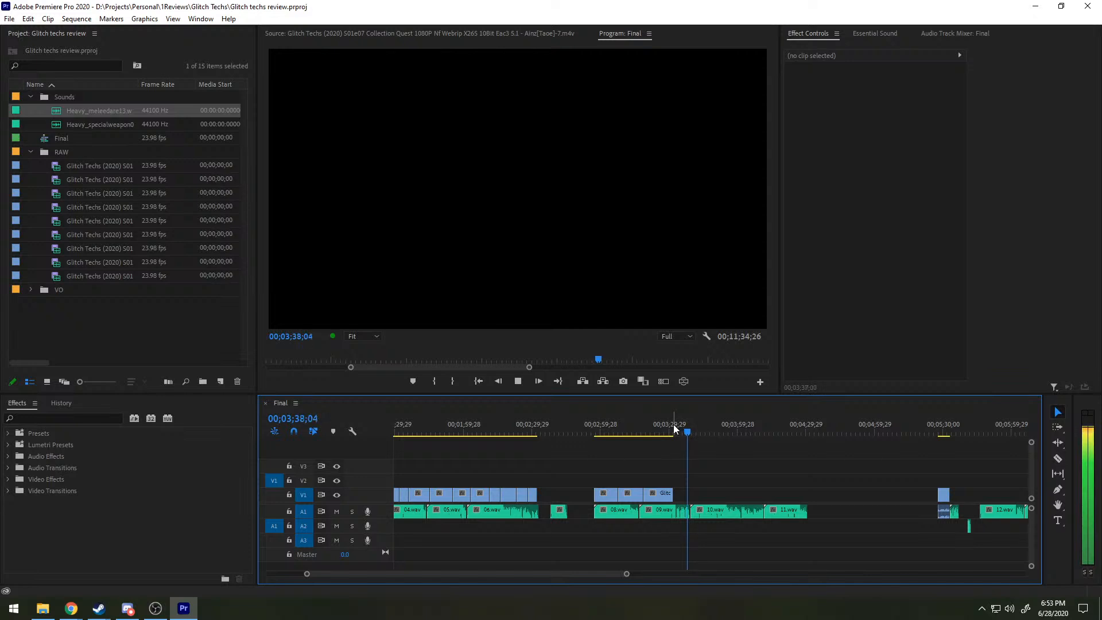
pyautogui.press('space')
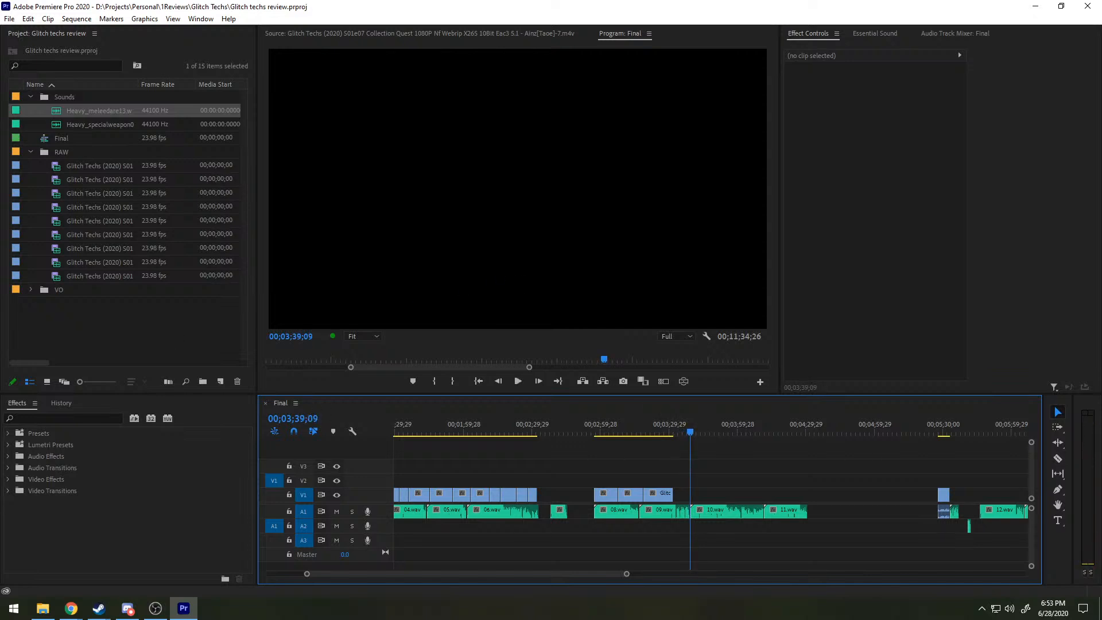
pyautogui.moveTo(587, 356); pyautogui.dragTo(576, 356)
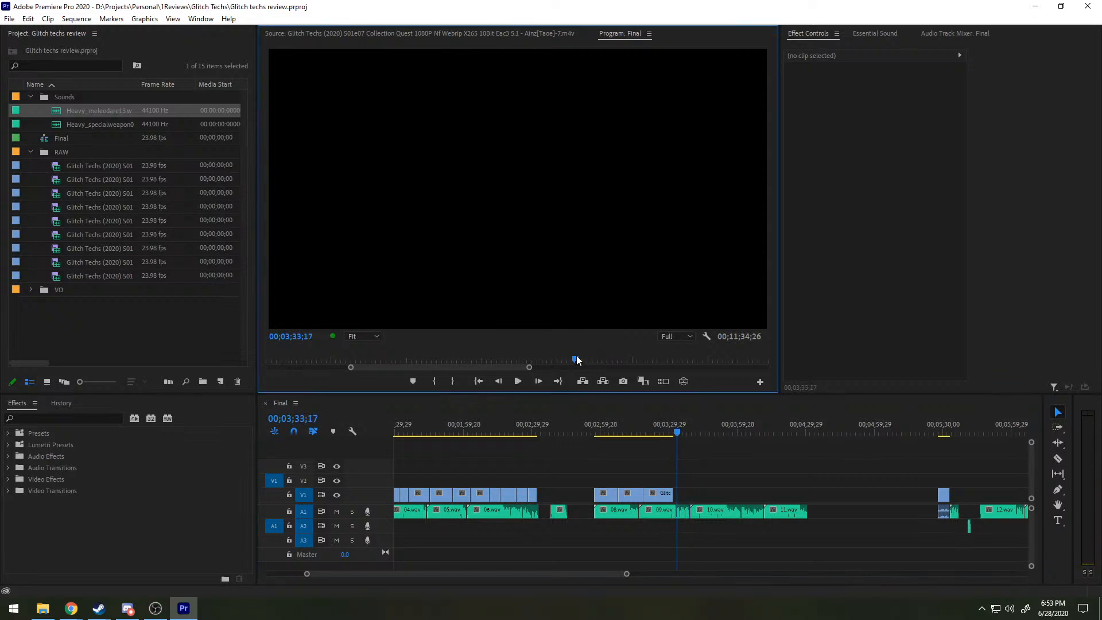
# Step: Bring up the S01e01 Age Of Hinobi source, skim it back to 00;06;06;04 and look over the remaining gaps in the Final timeline
pyautogui.click(352, 31)
pyautogui.moveTo(292, 360)
pyautogui.mouseDown()
pyautogui.moveTo(490, 359)
pyautogui.moveTo(471, 369)
pyautogui.moveTo(484, 365)
pyautogui.moveTo(296, 363)
pyautogui.mouseUp()
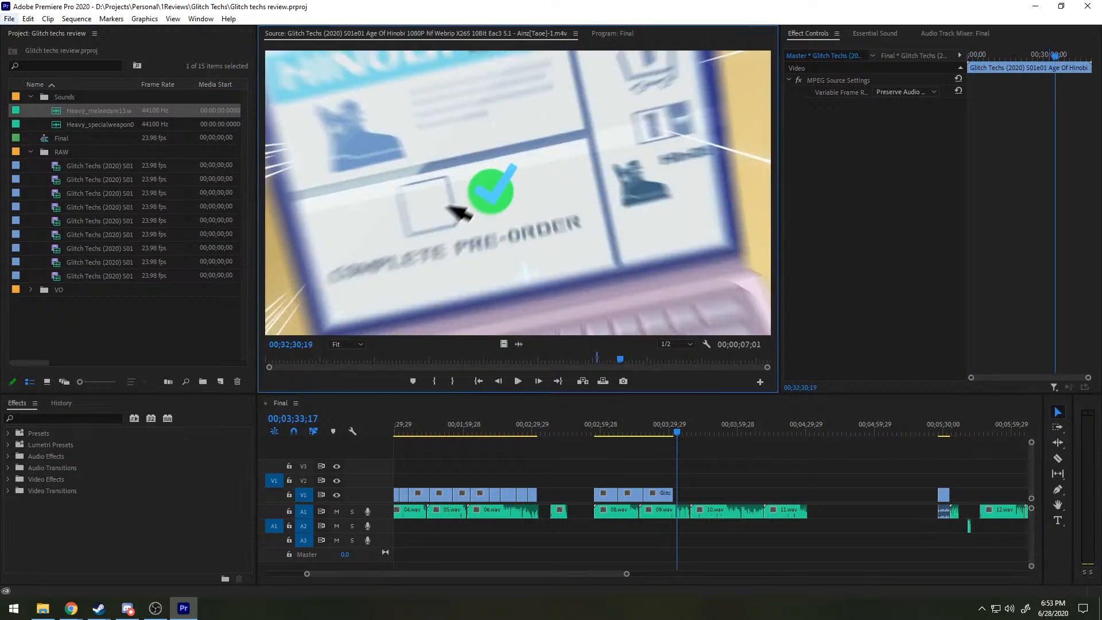
pyautogui.press('f')
pyautogui.moveTo(620, 360); pyautogui.dragTo(331, 352)
pyautogui.scroll(-4, 767, 477)
pyautogui.scroll(-2, 765, 474)
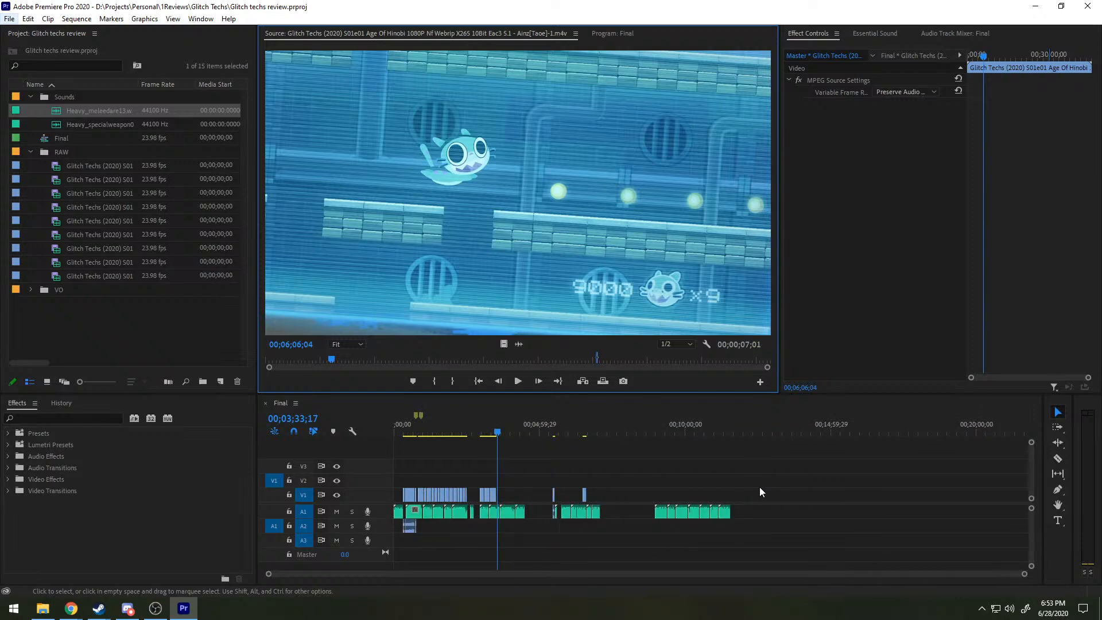
pyautogui.scroll(6, 543, 449)
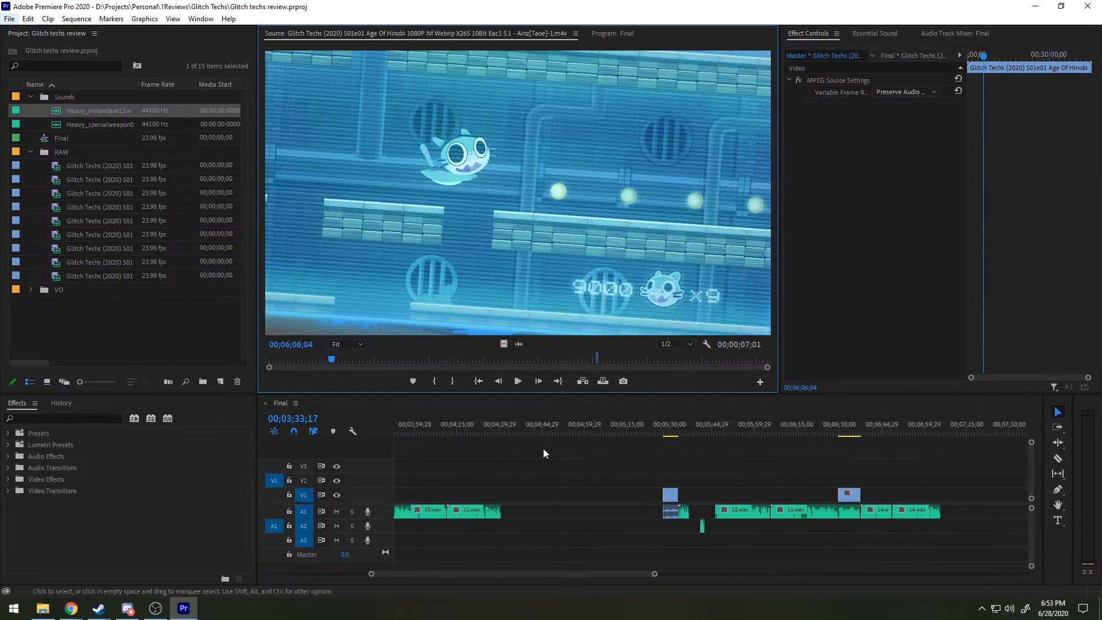
pyautogui.scroll(2, 540, 448)
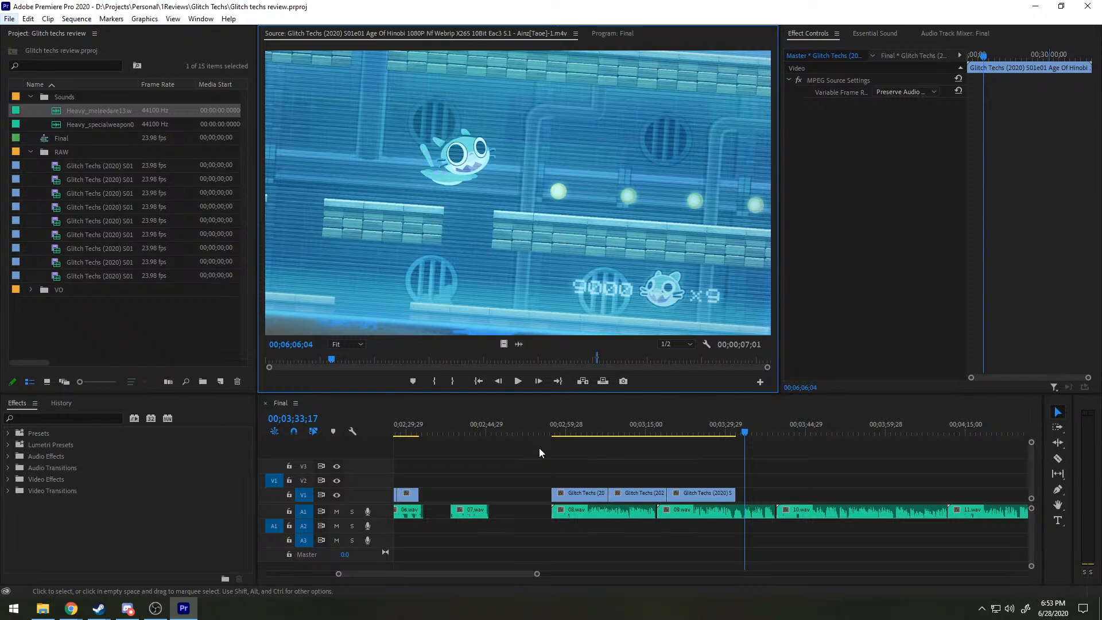
# Step: Set the Final playhead to 00;03;31;14 and find the New Record shot at 00;06;21;28 in the S01e01 Age Of Hinobi source
pyautogui.moveTo(754, 432); pyautogui.dragTo(733, 430)
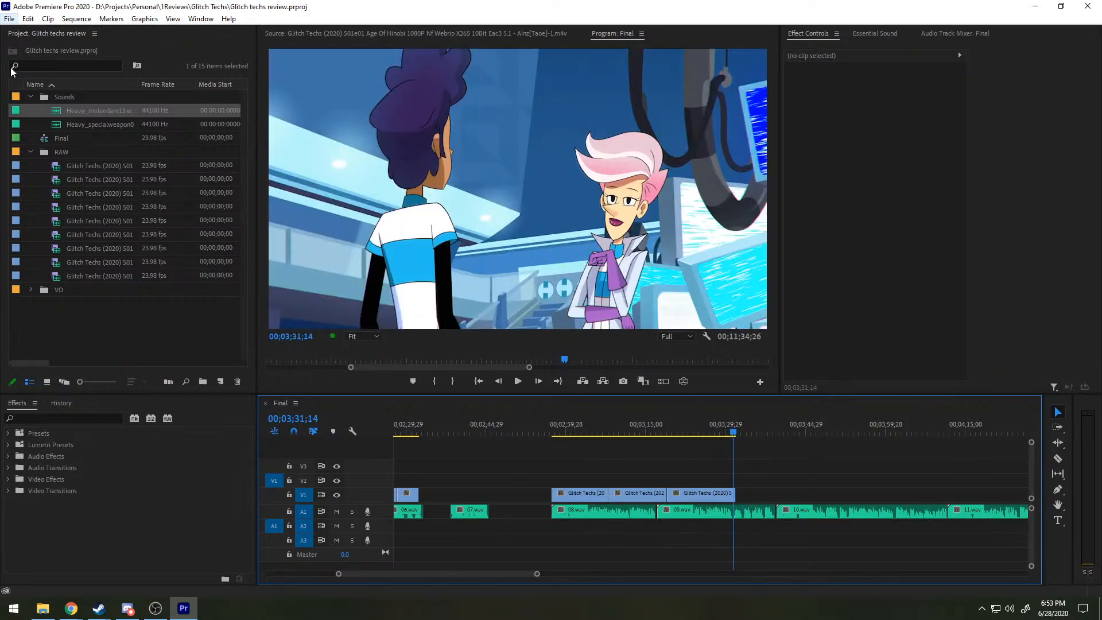
pyautogui.click(336, 26)
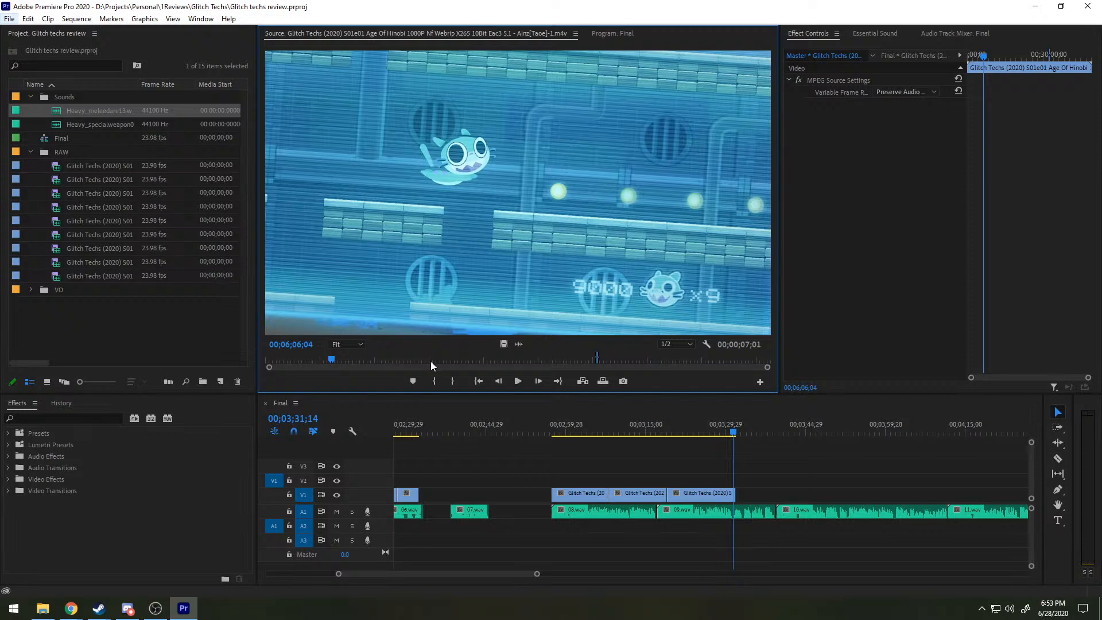
pyautogui.click(345, 346)
pyautogui.moveTo(307, 356); pyautogui.dragTo(343, 346)
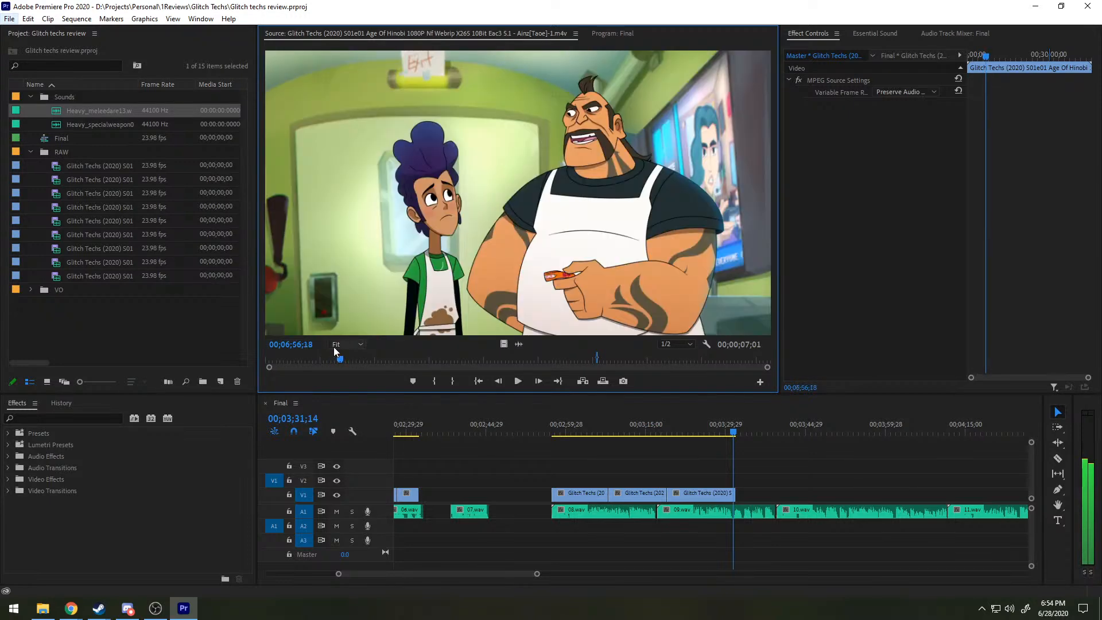
pyautogui.scroll(10, 334, 352)
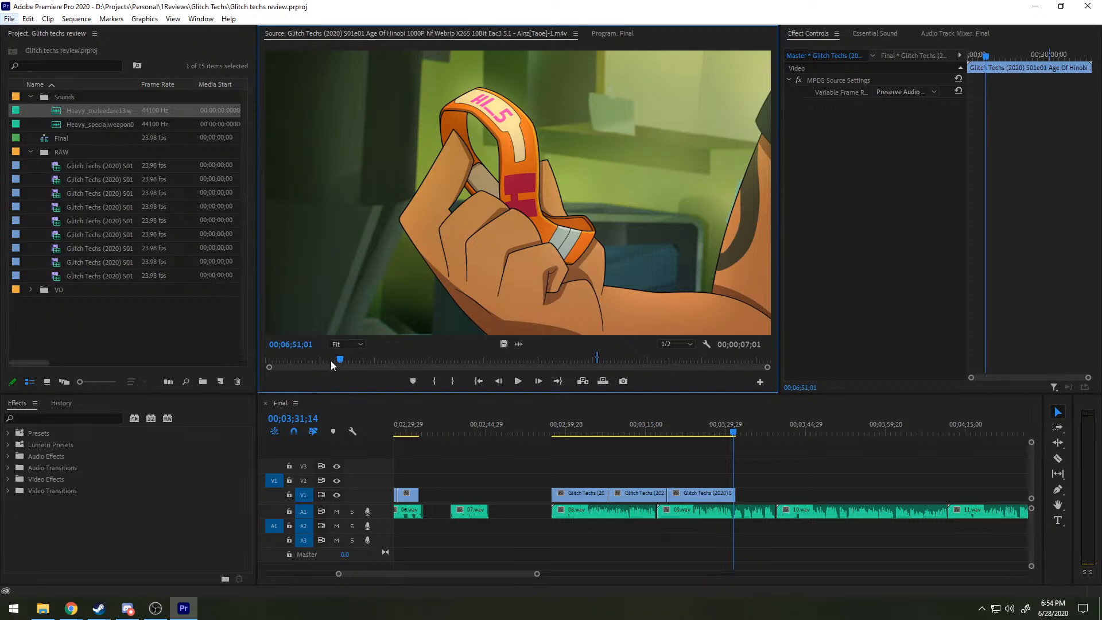
pyautogui.moveTo(330, 360); pyautogui.dragTo(336, 356)
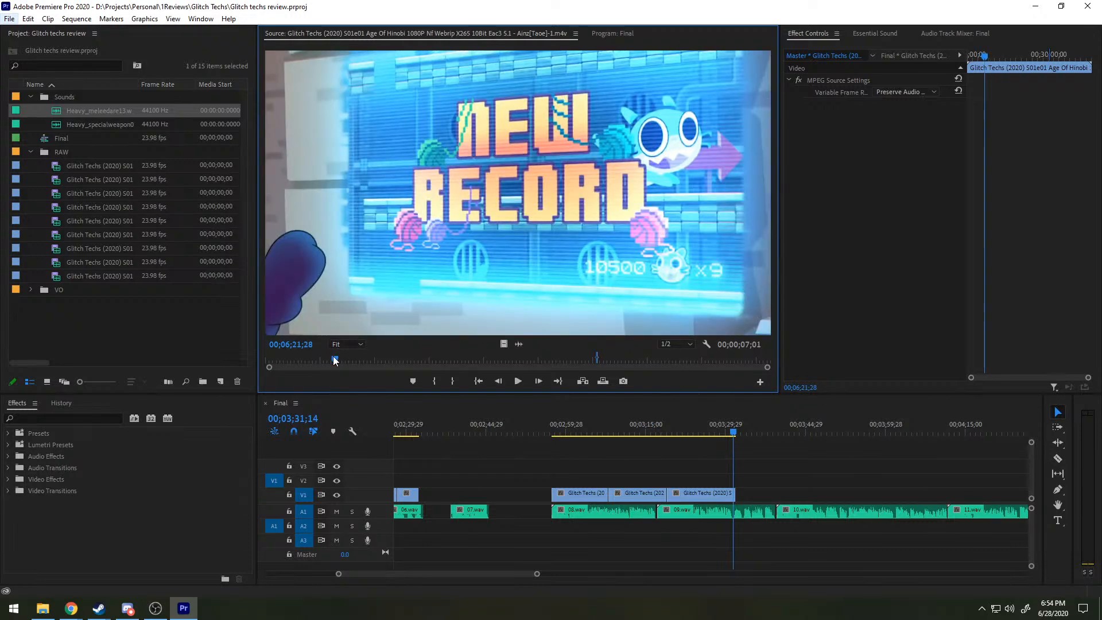
# Step: Mark 00;06;21;28 to 00;06;30;00 in the S01e01 Age Of Hinobi source and place its video on V1 after the pet training clip
pyautogui.press('i')
pyautogui.press('space')
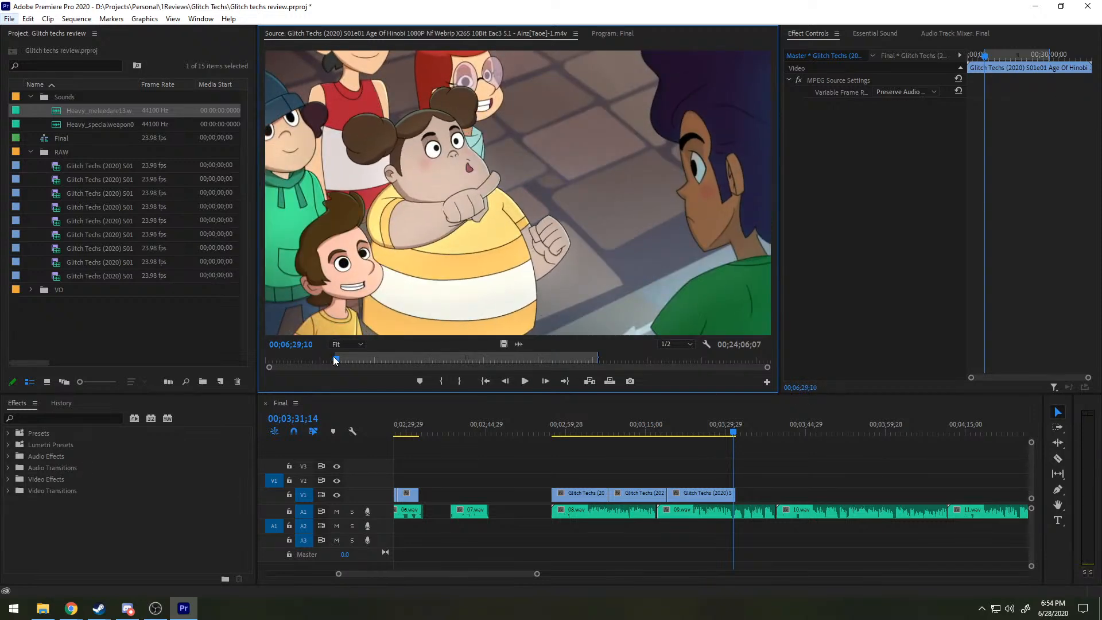
pyautogui.press('space')
pyautogui.press('o')
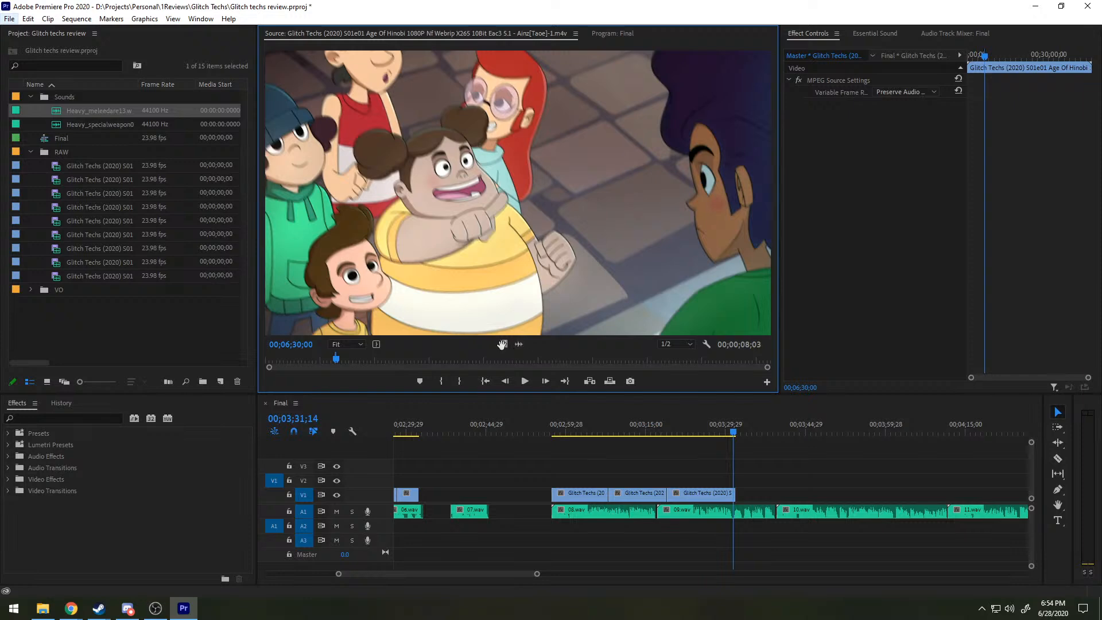
pyautogui.moveTo(502, 344); pyautogui.dragTo(741, 503)
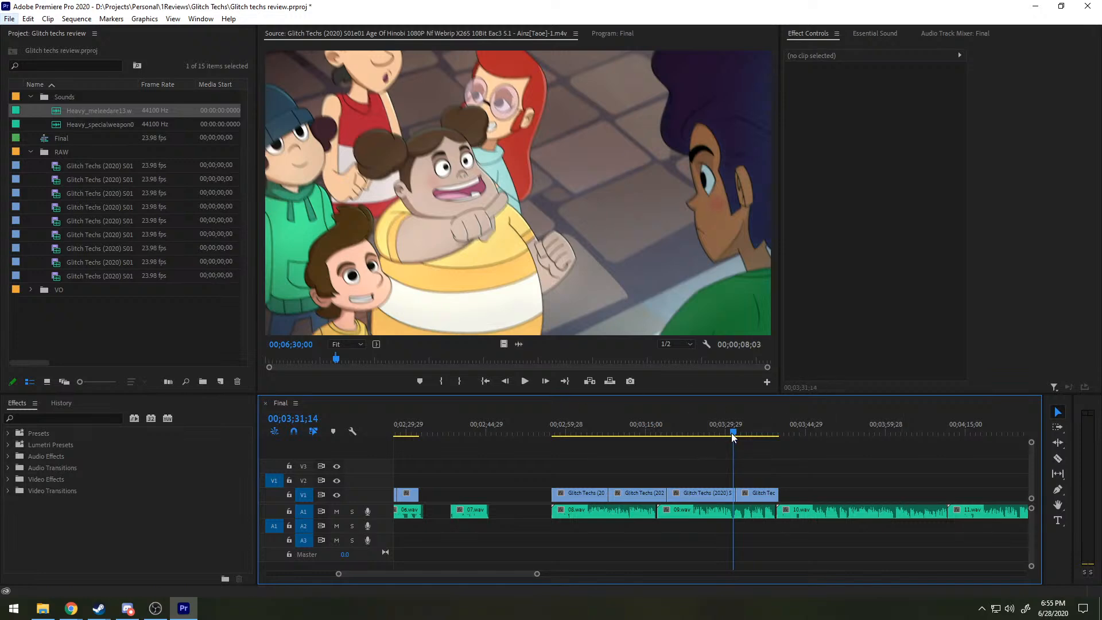
# Step: Review the Age Of Hinobi clip over the end of 09.wav and listen into 10.wav, stopping at 00;03;41;05
pyautogui.moveTo(737, 432); pyautogui.dragTo(763, 416)
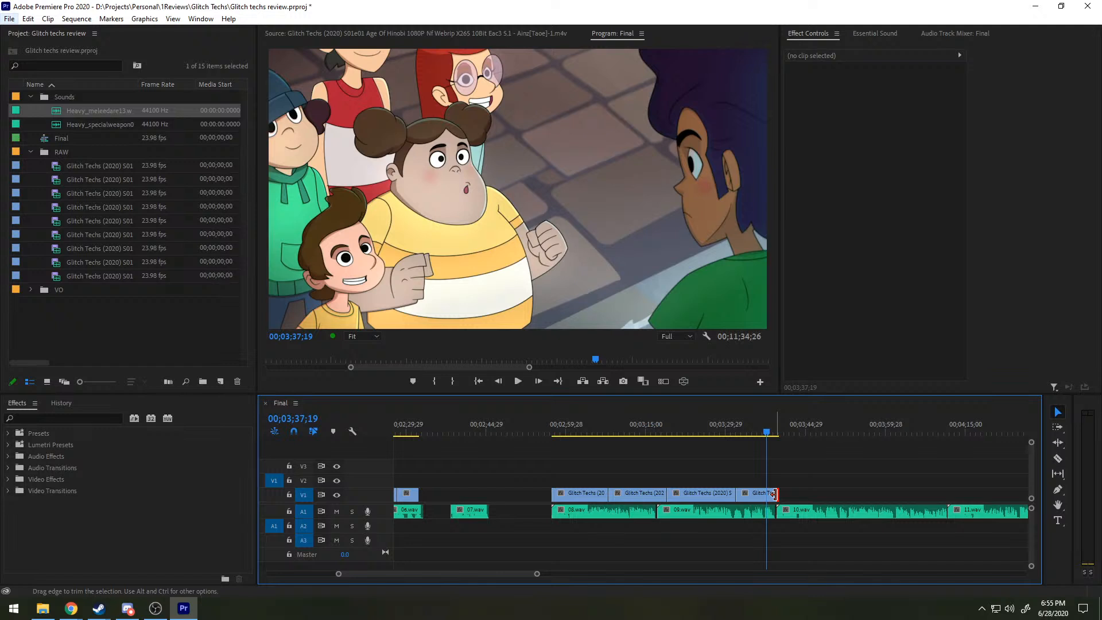
pyautogui.press('space')
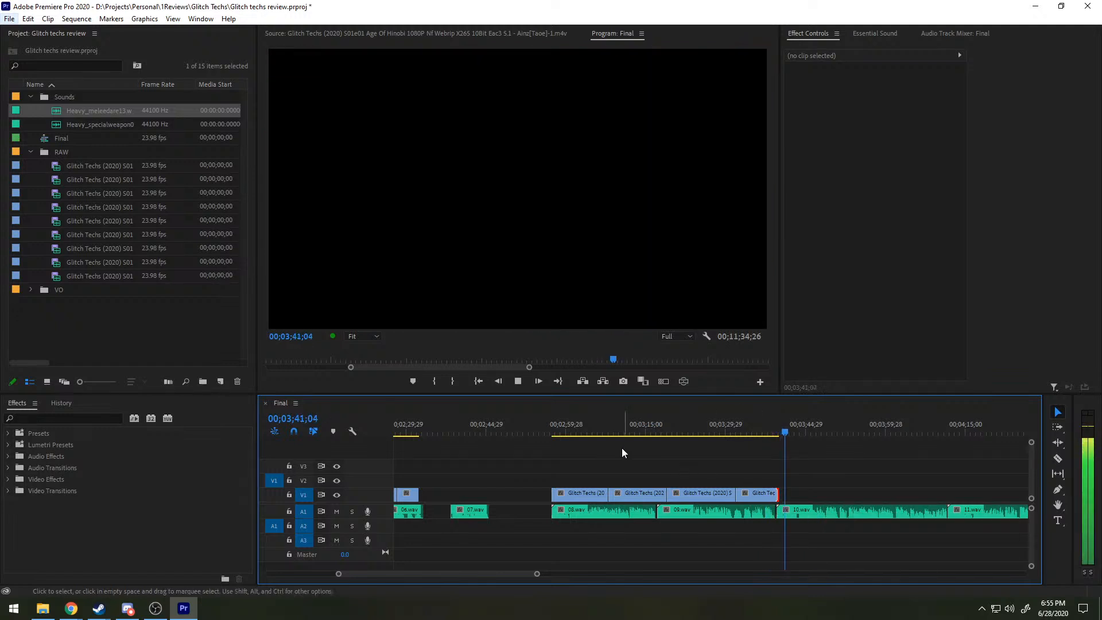
pyautogui.press('space')
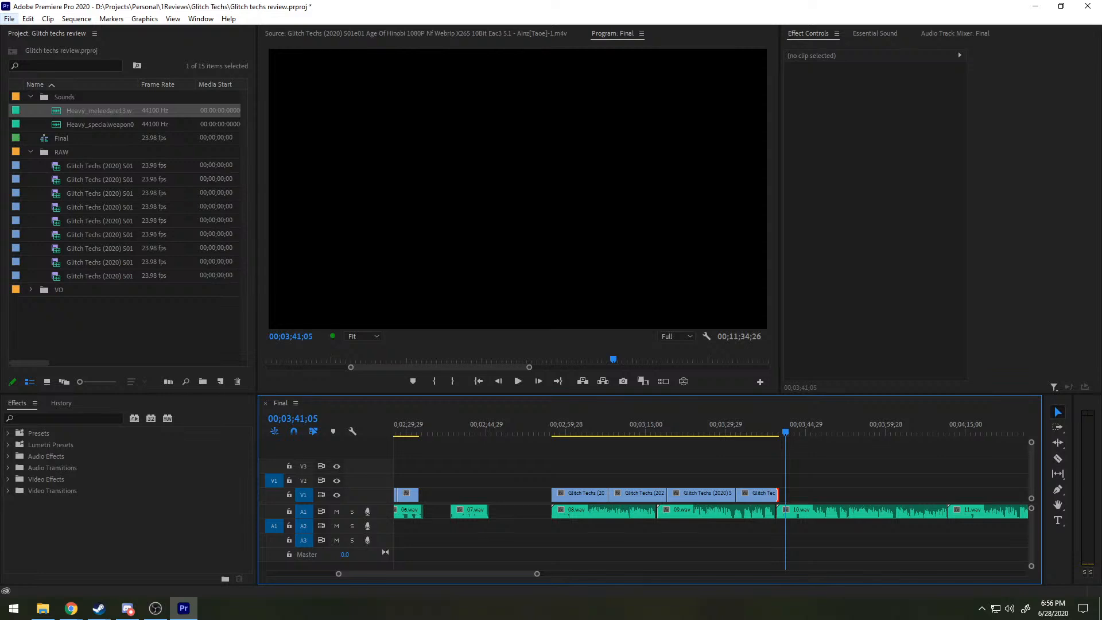
# Step: Add a marker to the Final timeline near the start of 10.wav, shortly after 00;03;41;24
pyautogui.hotkey('shift', '2')
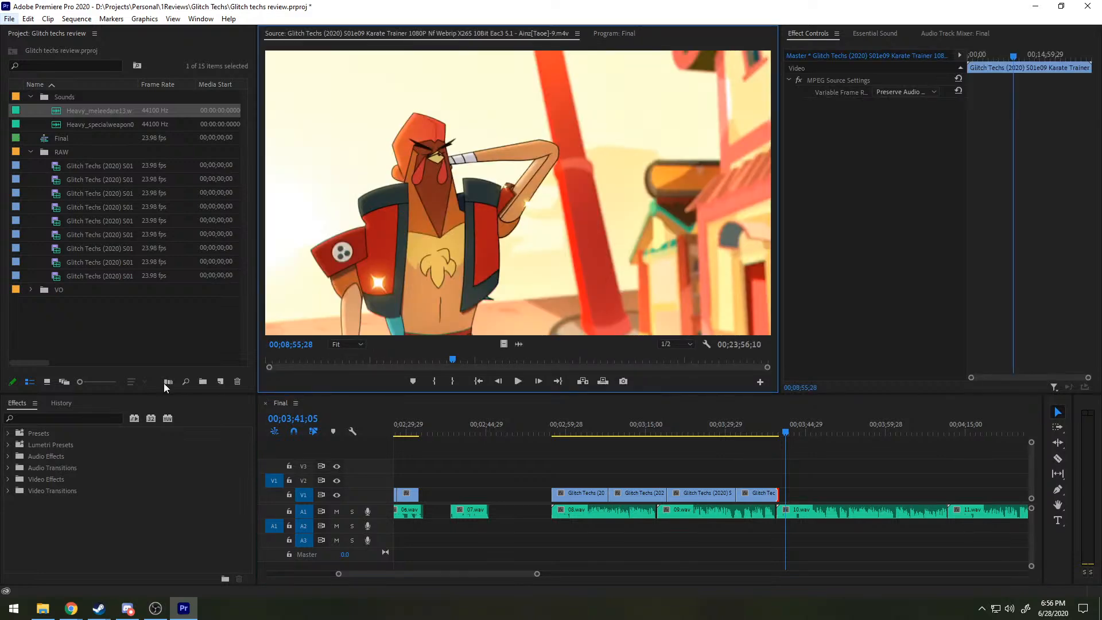
pyautogui.click(788, 425)
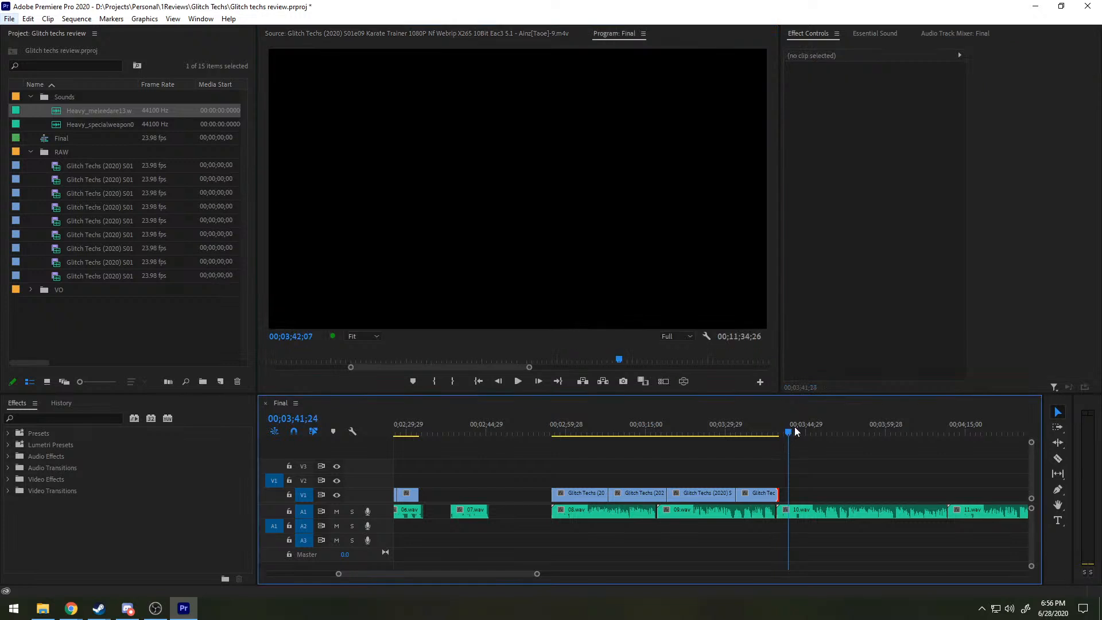
pyautogui.moveTo(795, 431)
pyautogui.mouseDown()
pyautogui.moveTo(814, 428)
pyautogui.moveTo(795, 435)
pyautogui.mouseUp()
pyautogui.press('m')
# Step: Listen through the middle of 10.wav in the Final sequence, skipping ahead to 00;03;57;07 and stopping at 00;04;02;02
pyautogui.click(818, 434)
pyautogui.click(810, 426)
pyautogui.press('space')
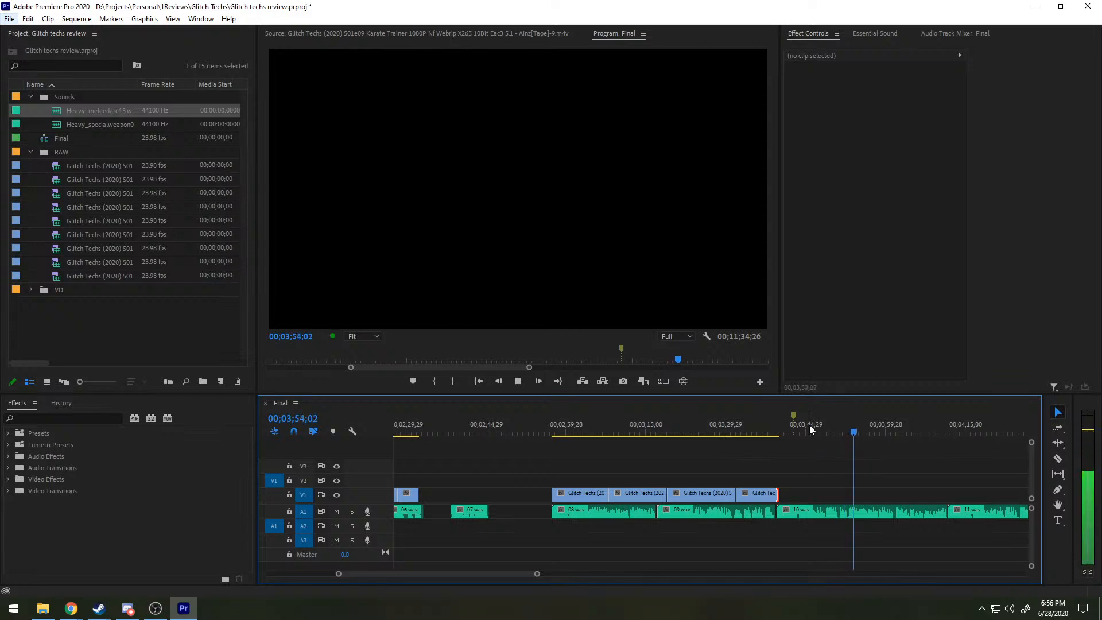
pyautogui.click(872, 426)
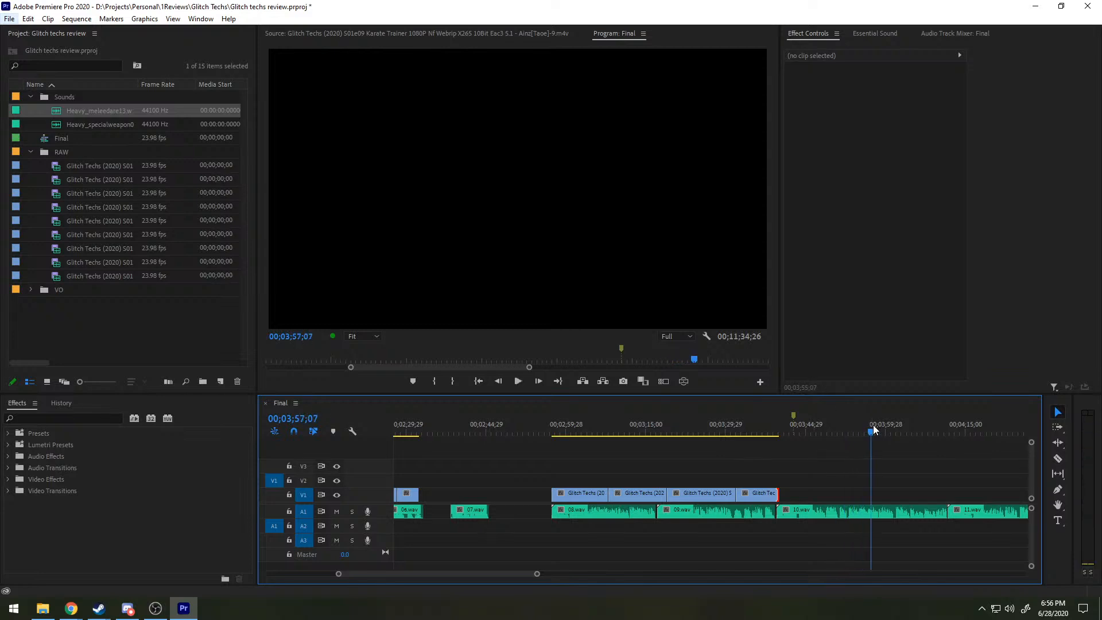
pyautogui.press('space')
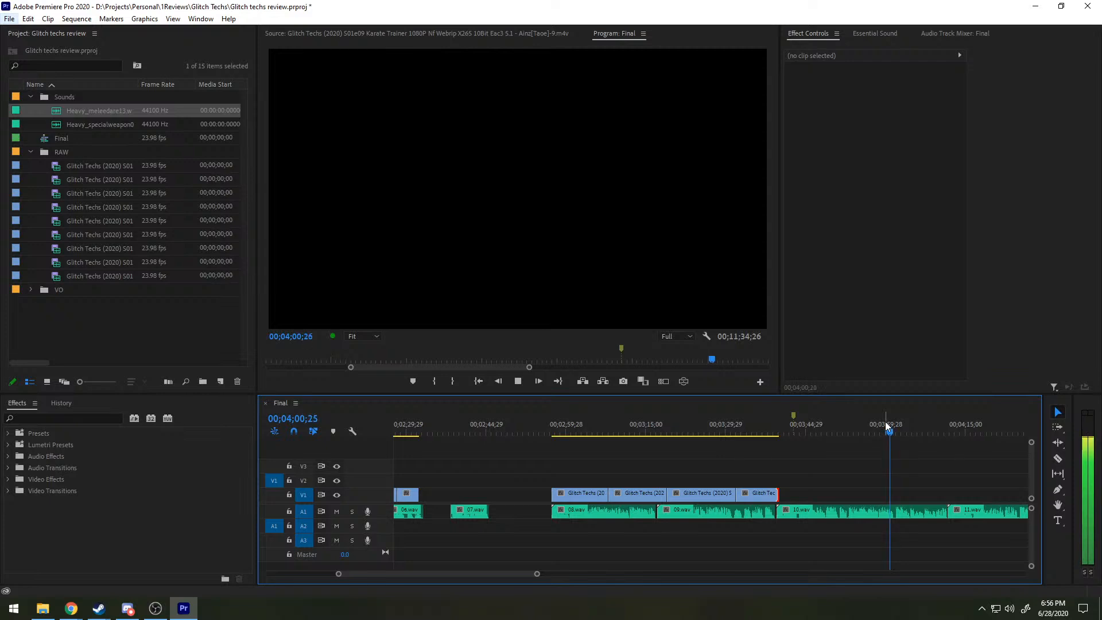
pyautogui.press('space')
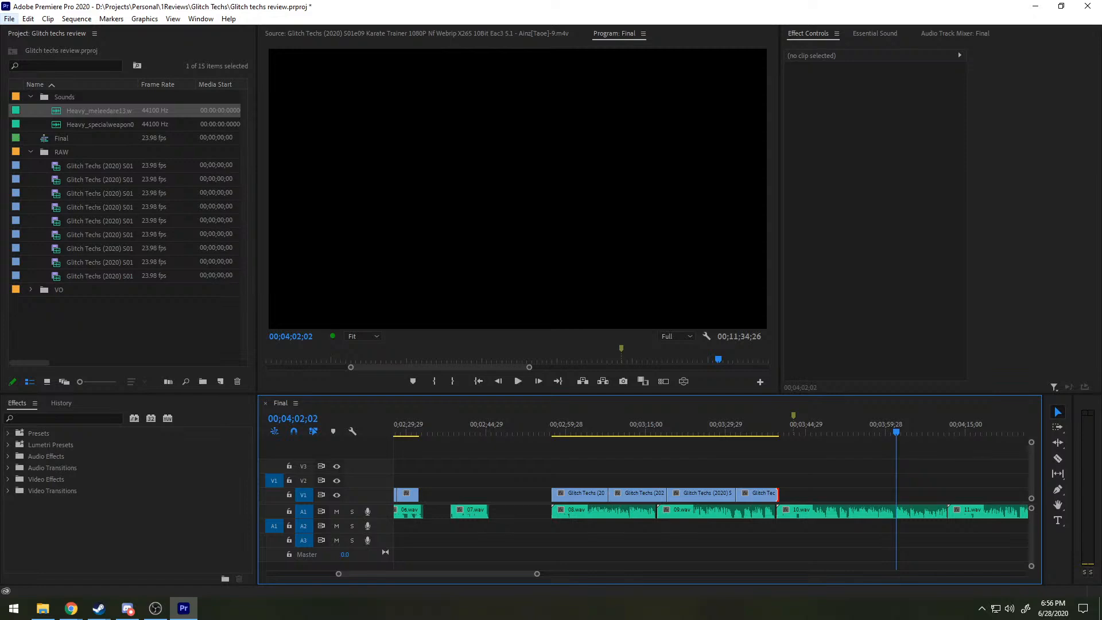
# Step: Search the S01e01 Age Of Hinobi source between 00;08;21;25 and 00;11;35;12 for footage to cover 10.wav, stopping at the food truck shot at 00;10;33;26
pyautogui.hotkey('shift', '2')
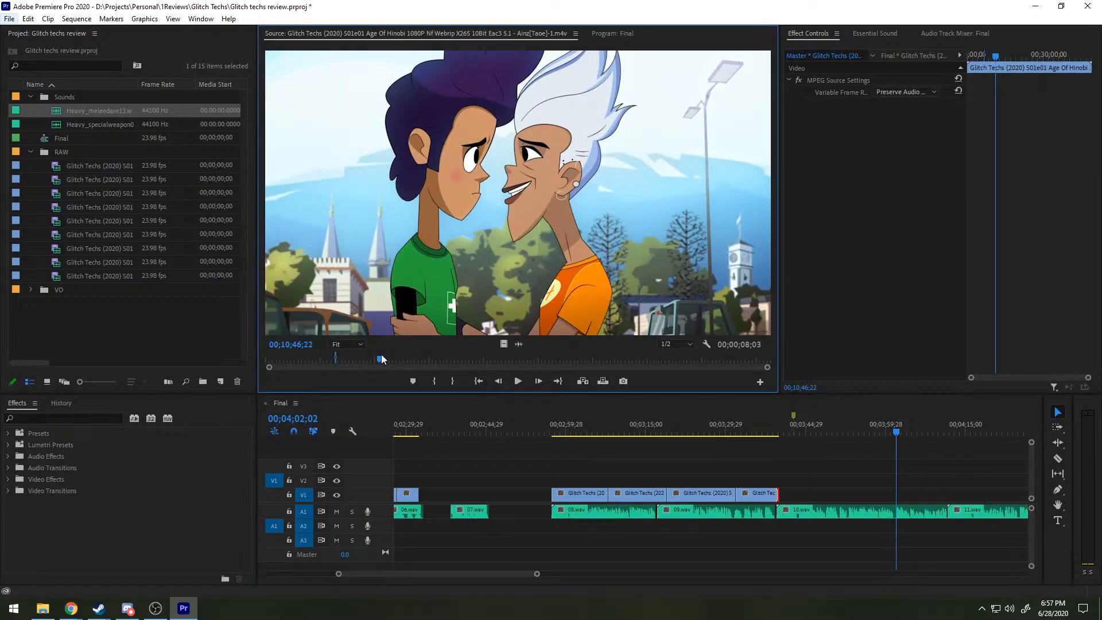
pyautogui.moveTo(380, 359); pyautogui.dragTo(358, 359)
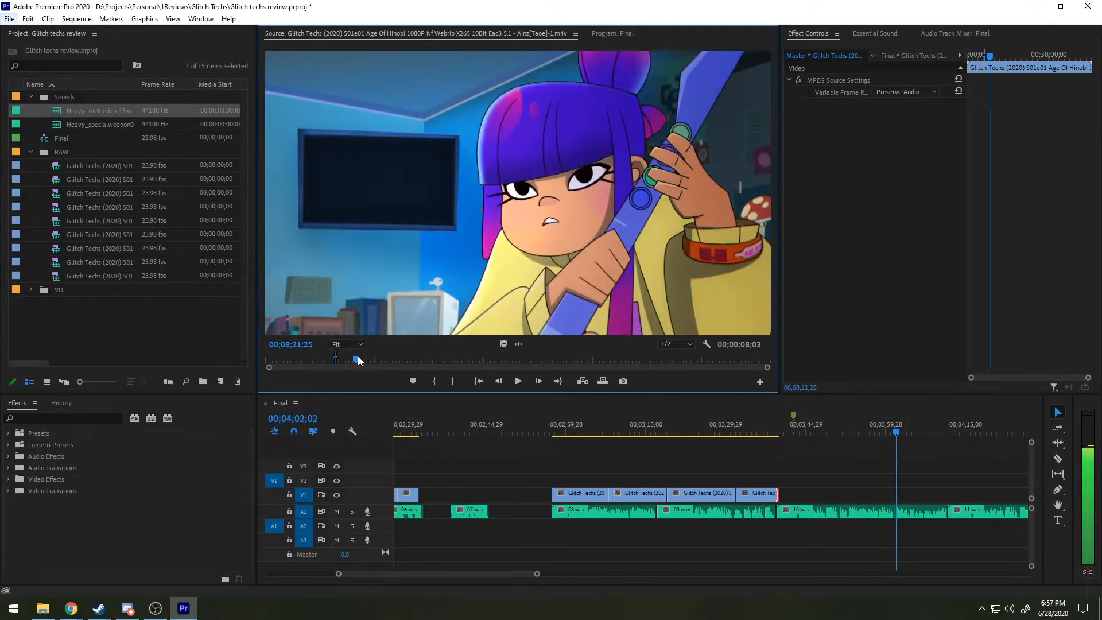
pyautogui.press('space')
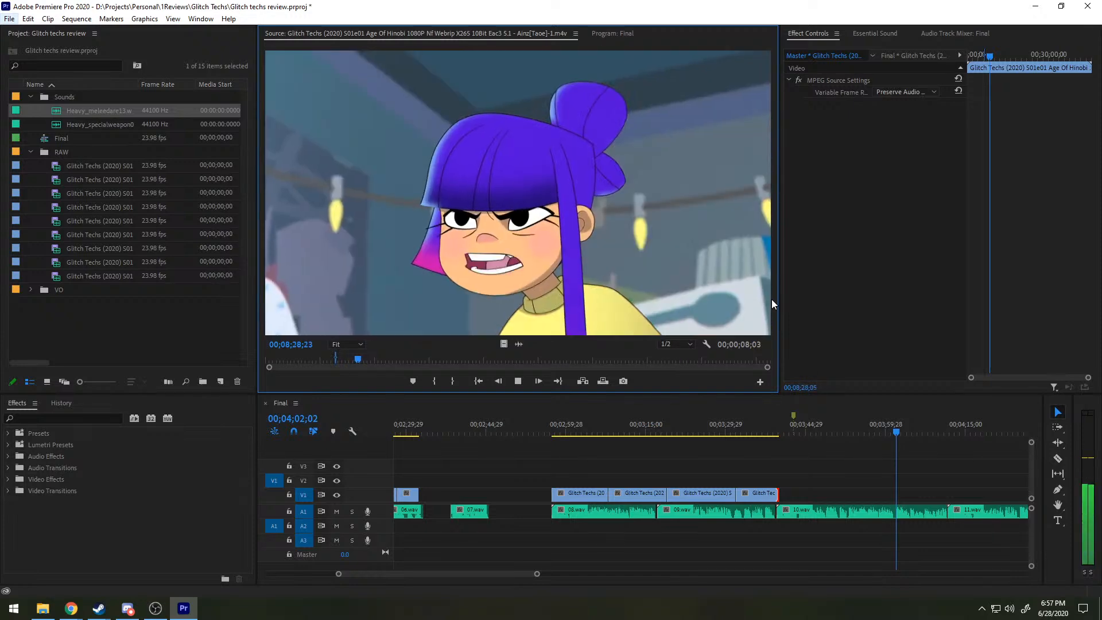
pyautogui.press('space')
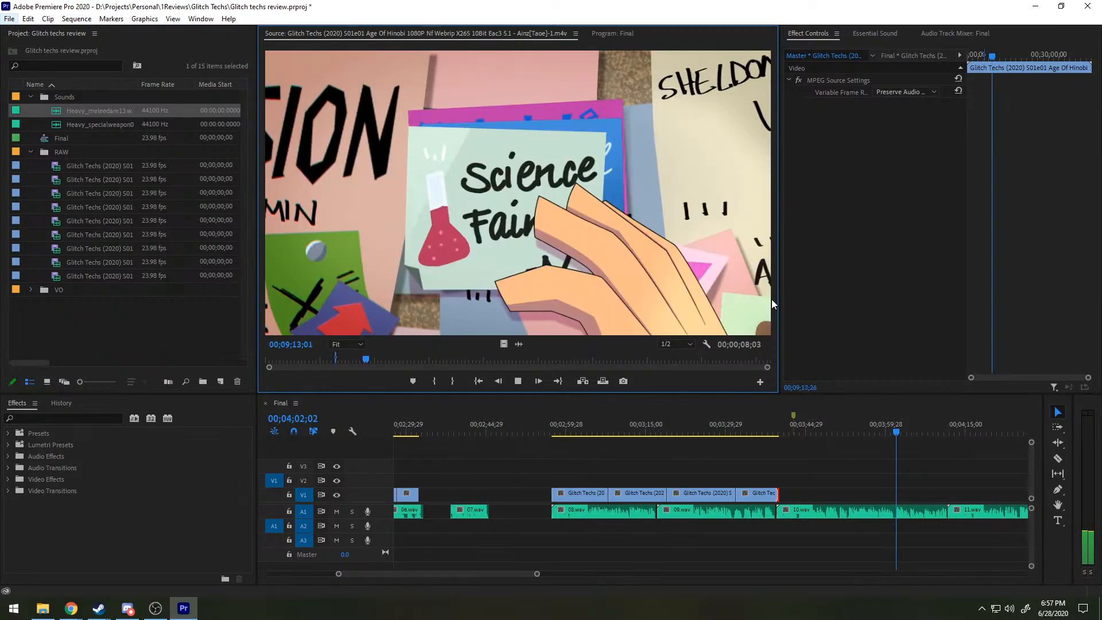
pyautogui.press('space')
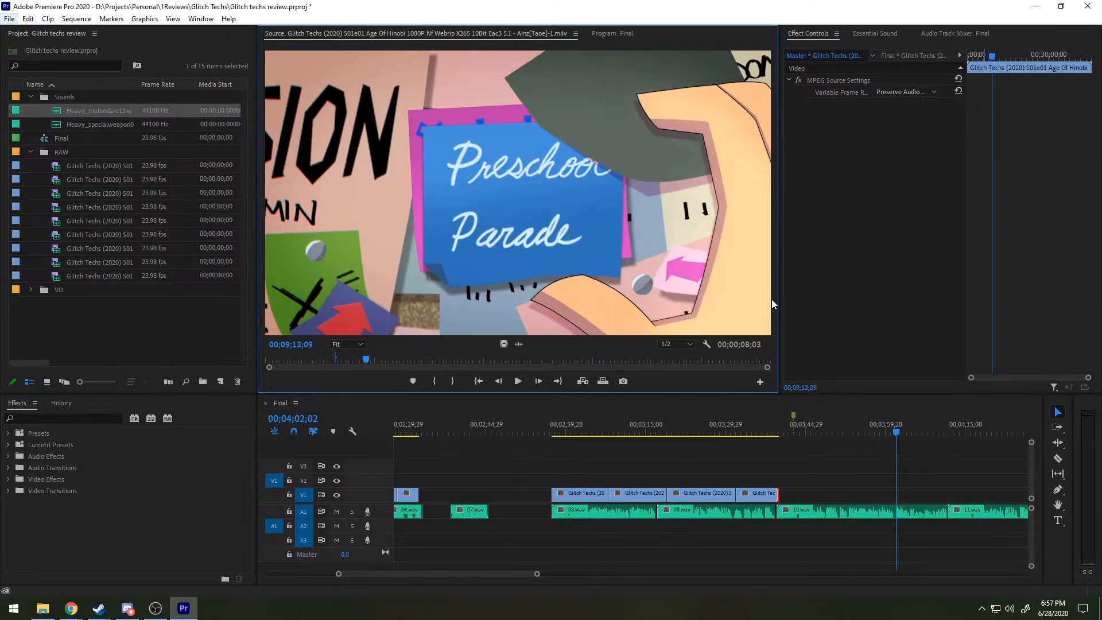
pyautogui.press('space')
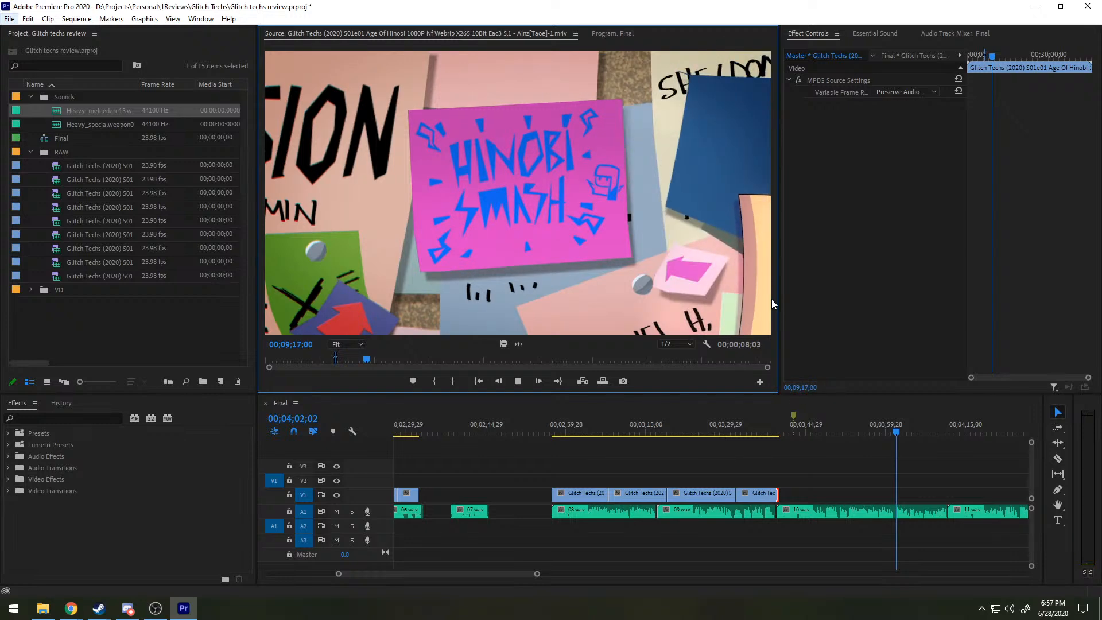
pyautogui.press('space')
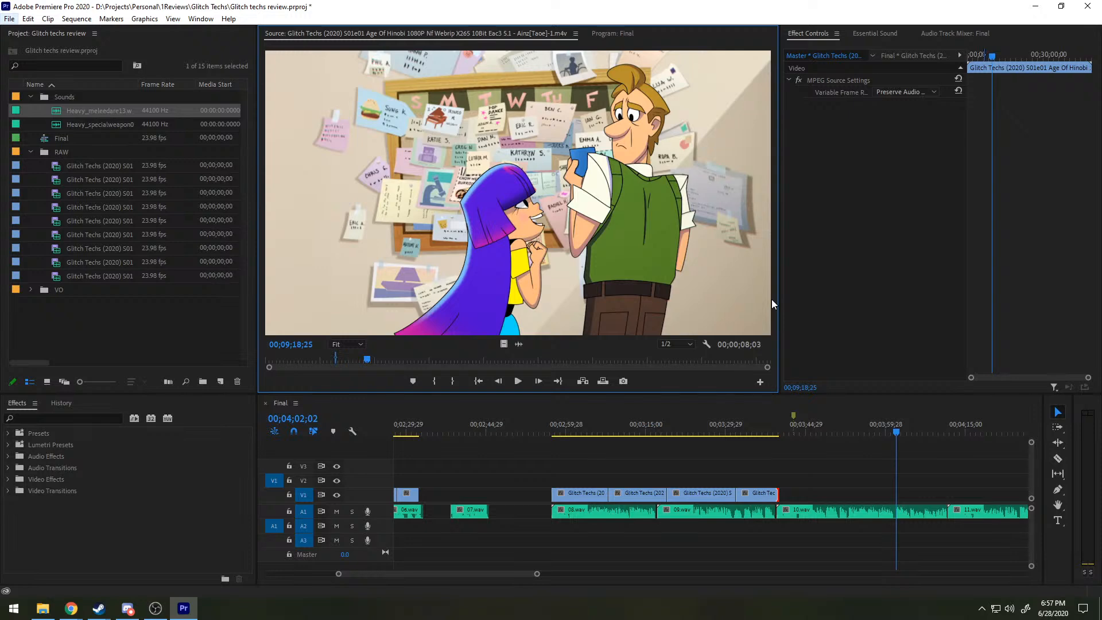
pyautogui.press('space')
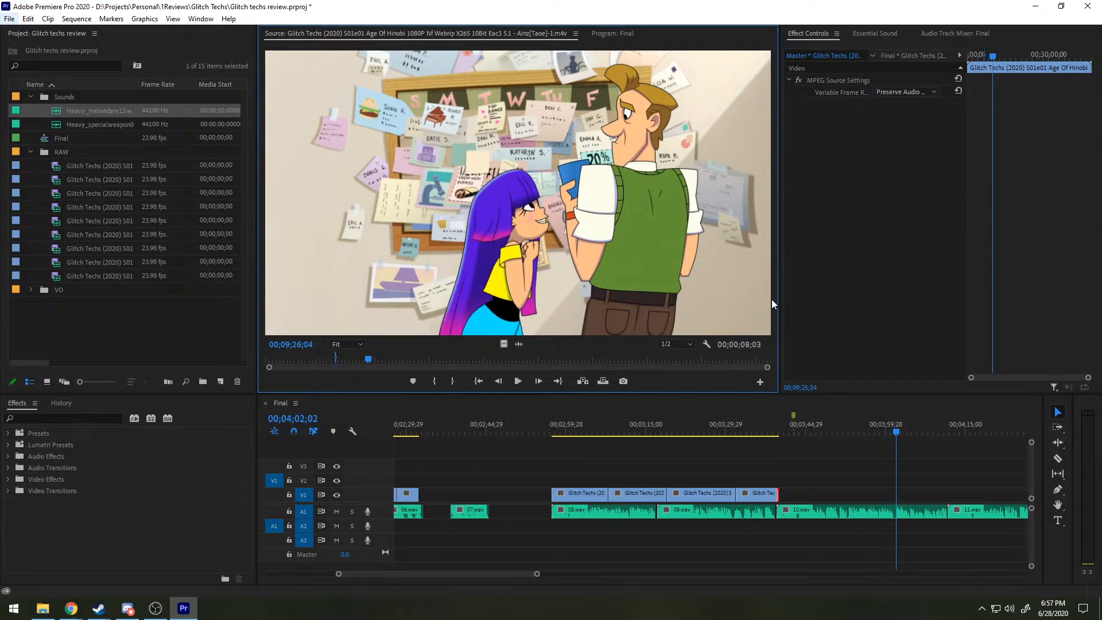
pyautogui.press('space')
pyautogui.press('space')
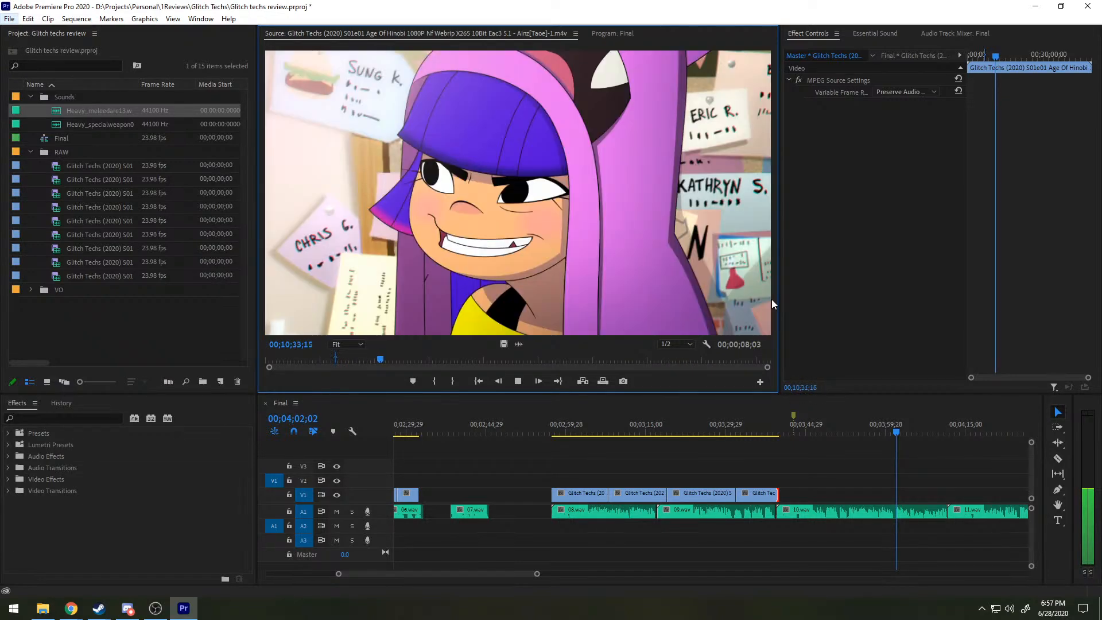
pyautogui.press('space')
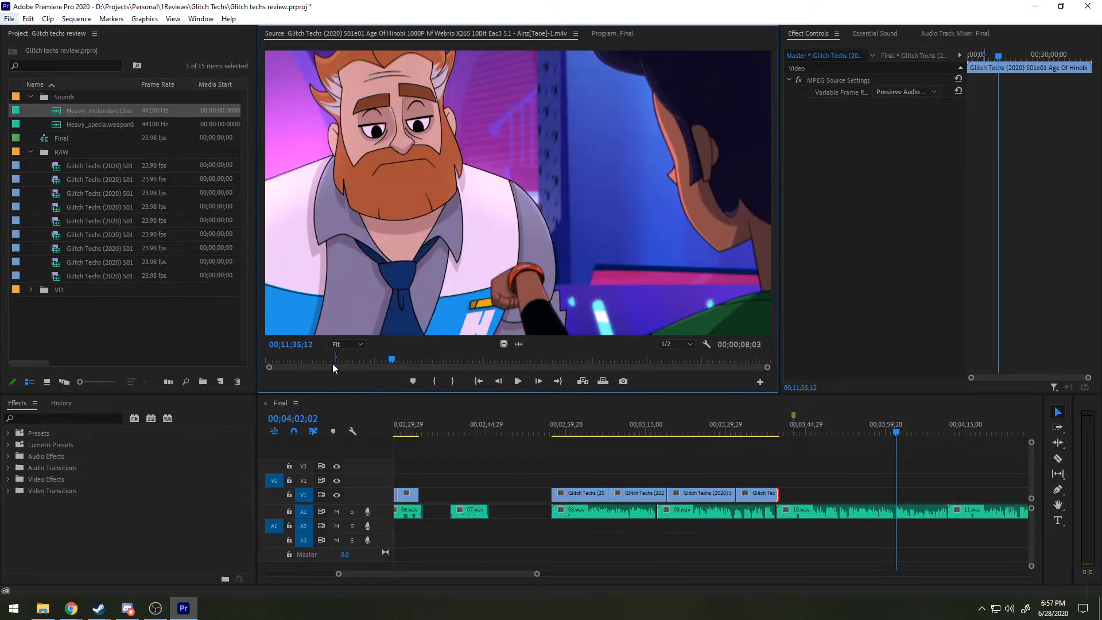
pyautogui.moveTo(389, 360); pyautogui.dragTo(381, 365)
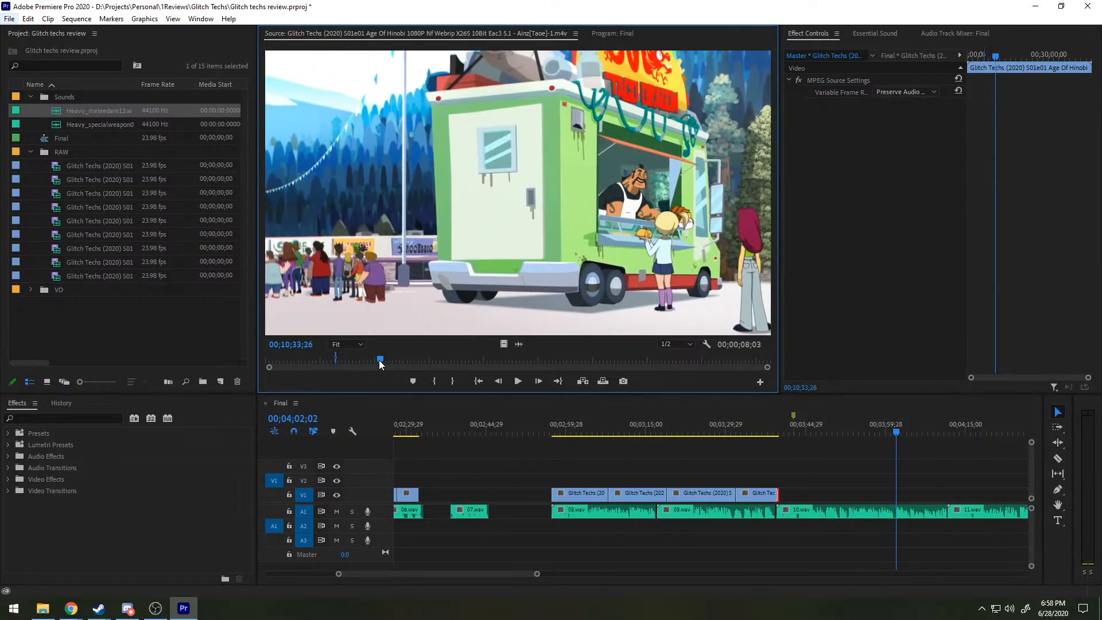
# Step: Mark the Age Of Hinobi food-truck shot from about 00;10;34 to 00;10;39;04 and place only its video on V1 above 10.wav
pyautogui.press('i')
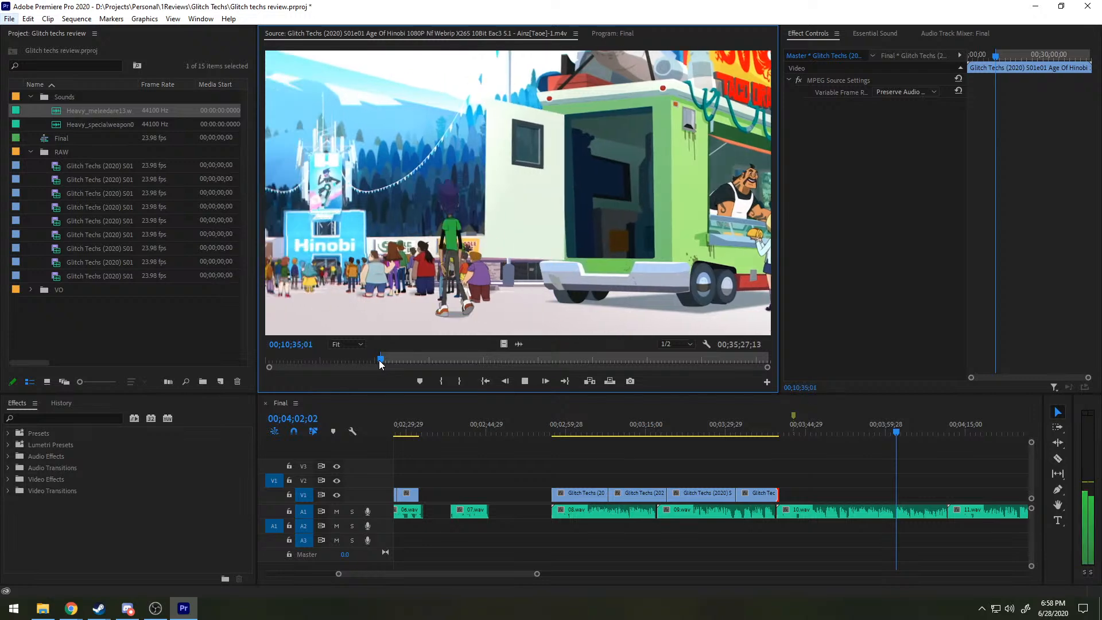
pyautogui.press('space')
pyautogui.press('space')
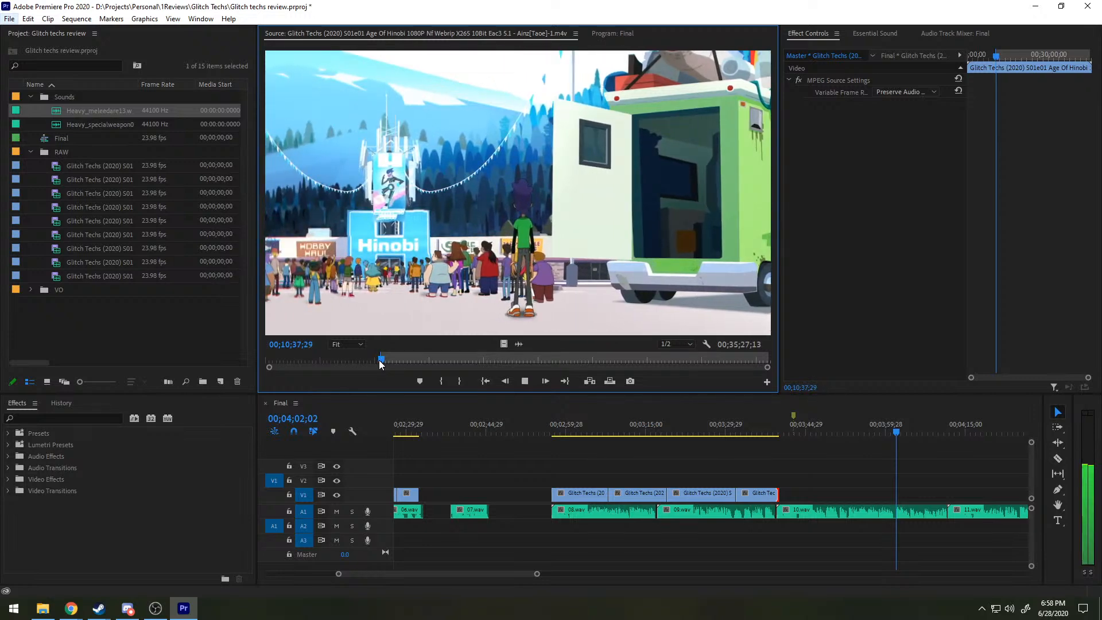
pyautogui.press('space')
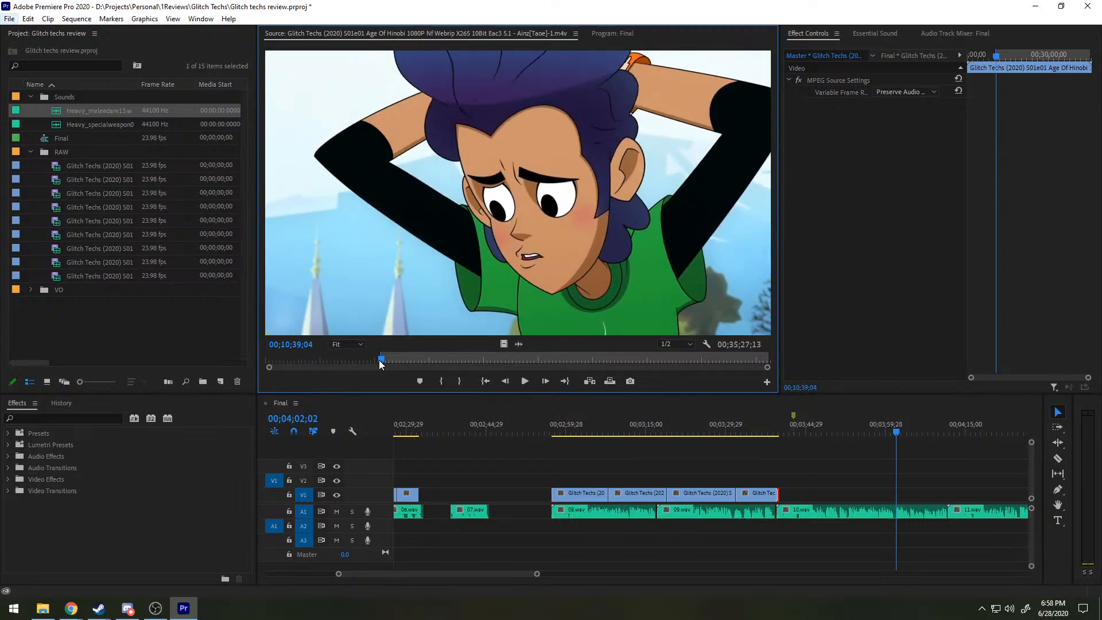
pyautogui.press('o')
pyautogui.moveTo(504, 343); pyautogui.dragTo(913, 491)
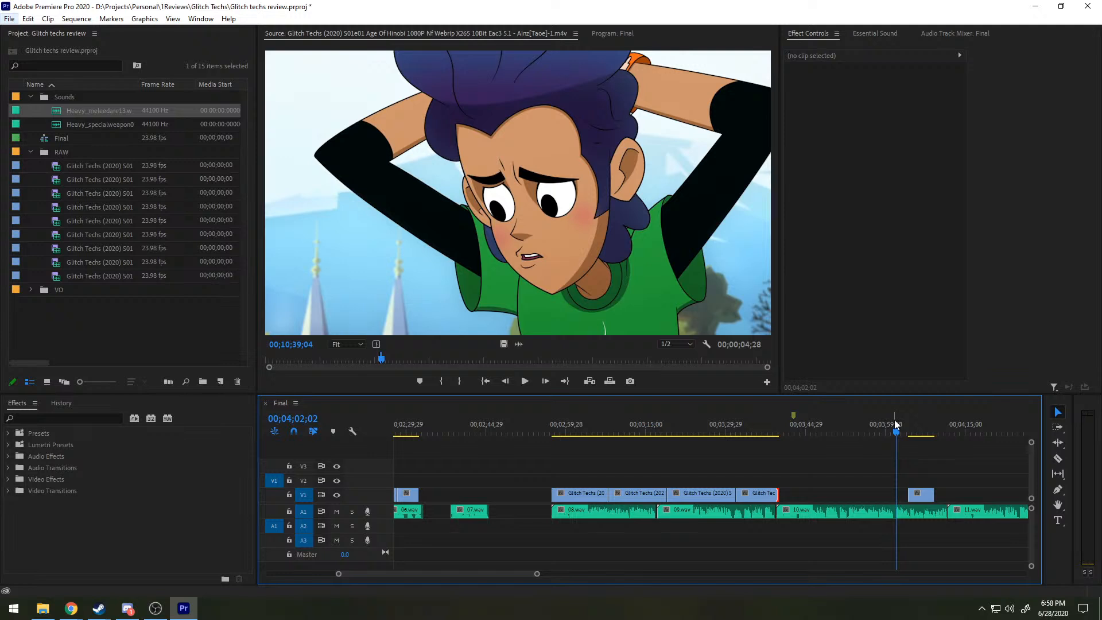
# Step: Shift the new Age Of Hinobi clip on V1 earlier to start at about 00;04;02 and play it against the voice-over
pyautogui.press('space')
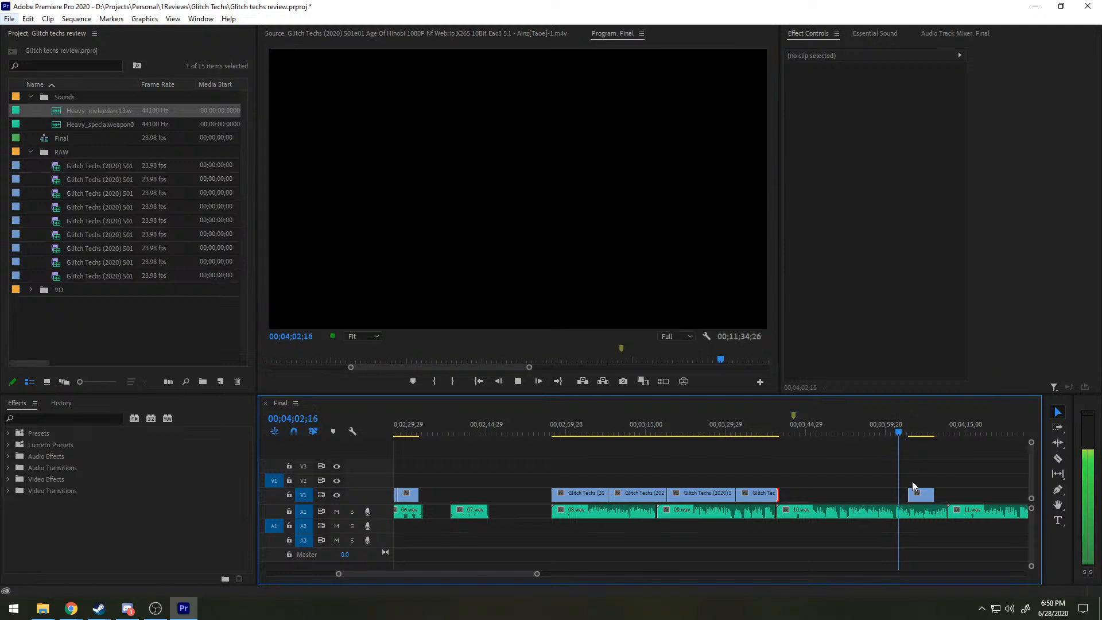
pyautogui.moveTo(922, 497); pyautogui.dragTo(911, 498)
pyautogui.click(897, 423)
pyautogui.click(887, 424)
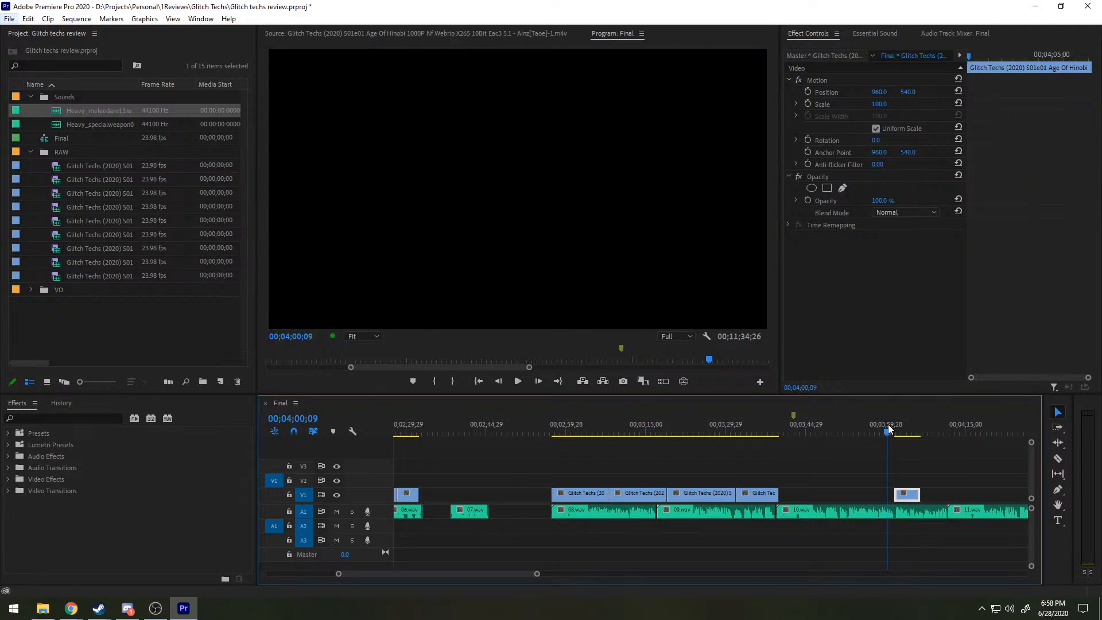
pyautogui.press('space')
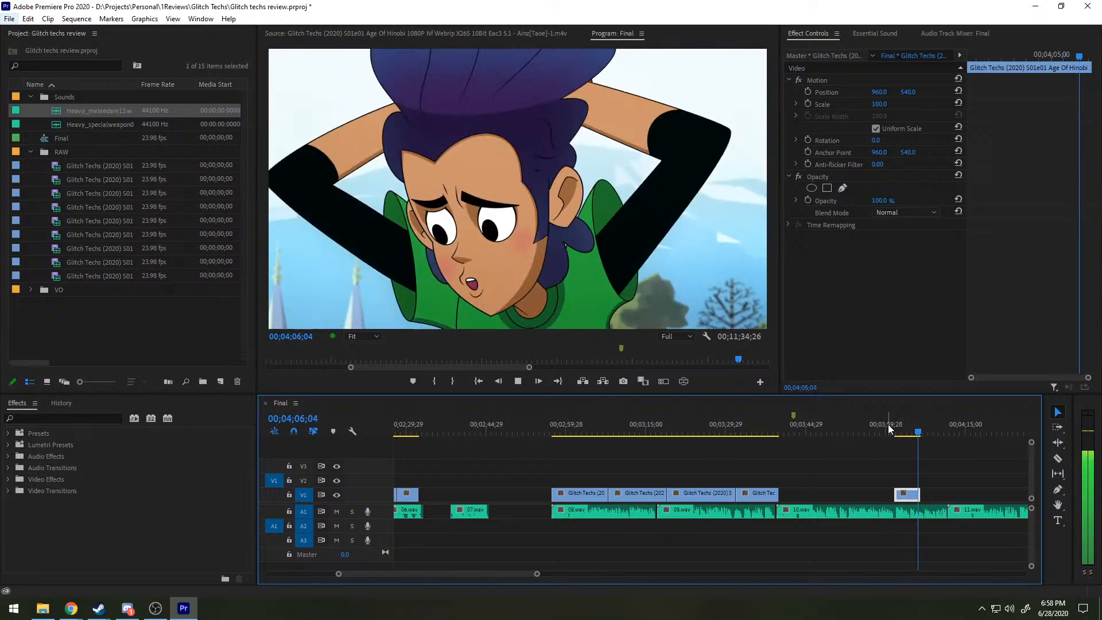
pyautogui.press('space')
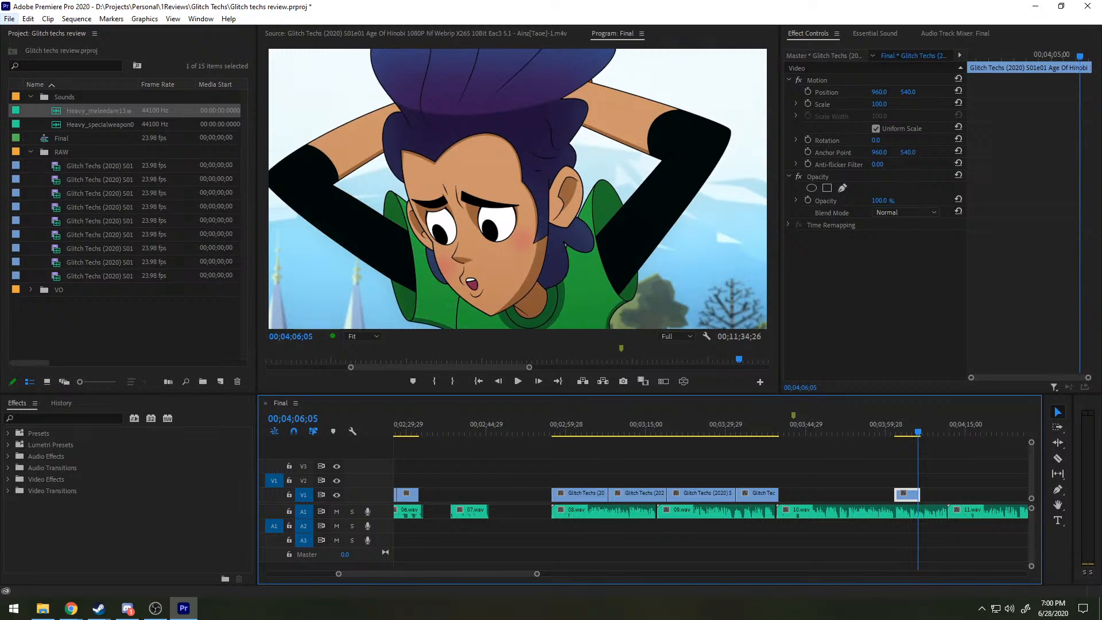
# Step: Look through the Collection Quest episode in the source, mainly its opening store scenes, for a shot matching the voice-over
pyautogui.hotkey('shift', '2')
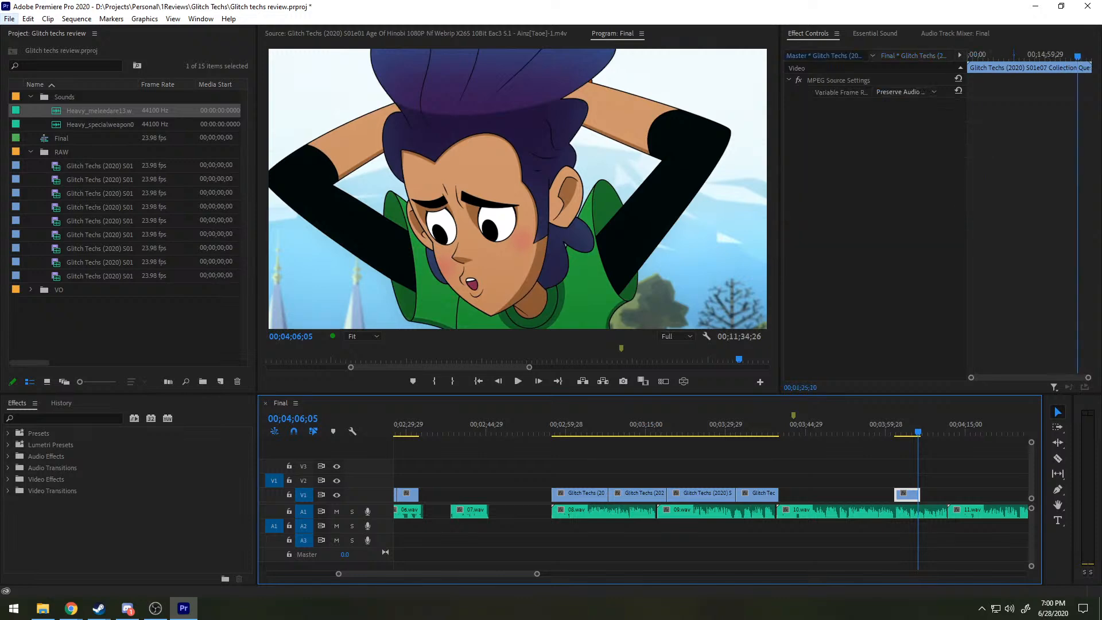
pyautogui.moveTo(710, 359); pyautogui.dragTo(274, 360)
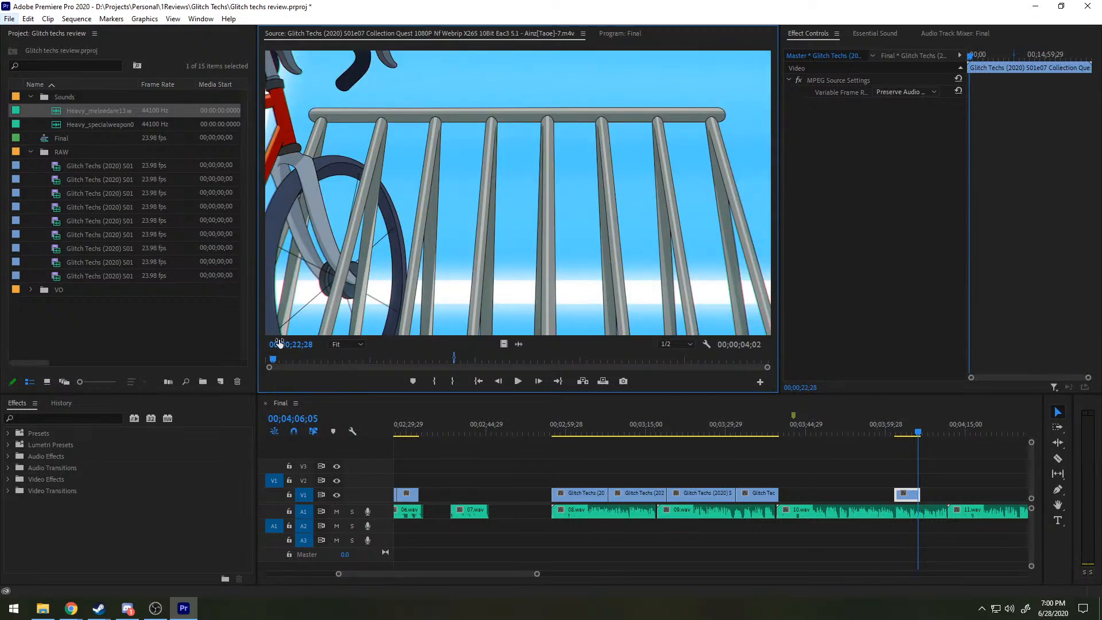
pyautogui.press('space')
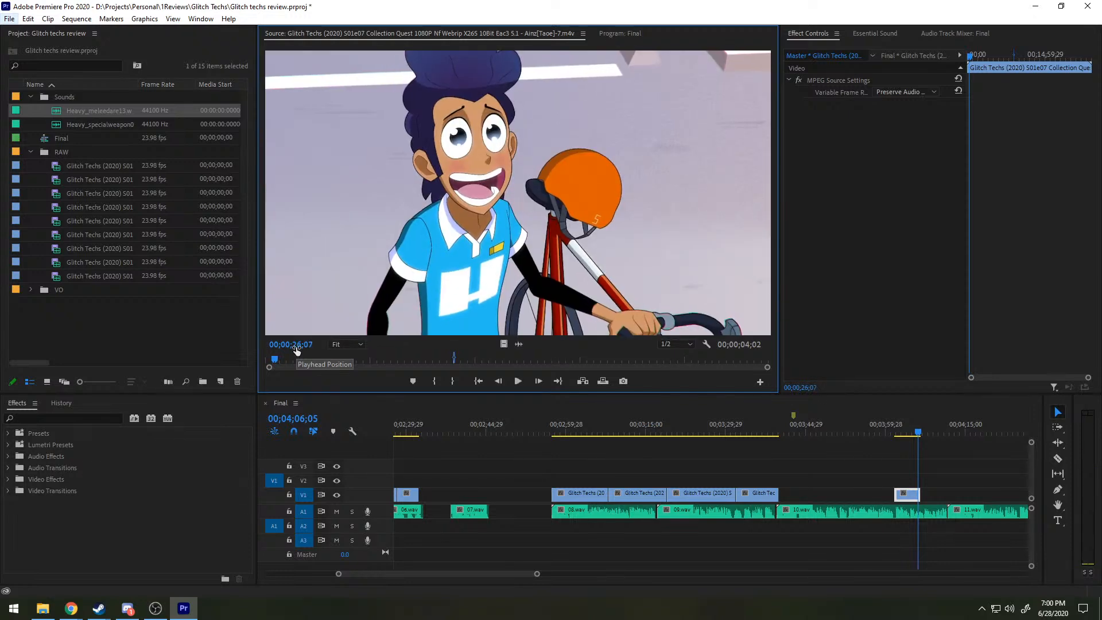
pyautogui.press('space')
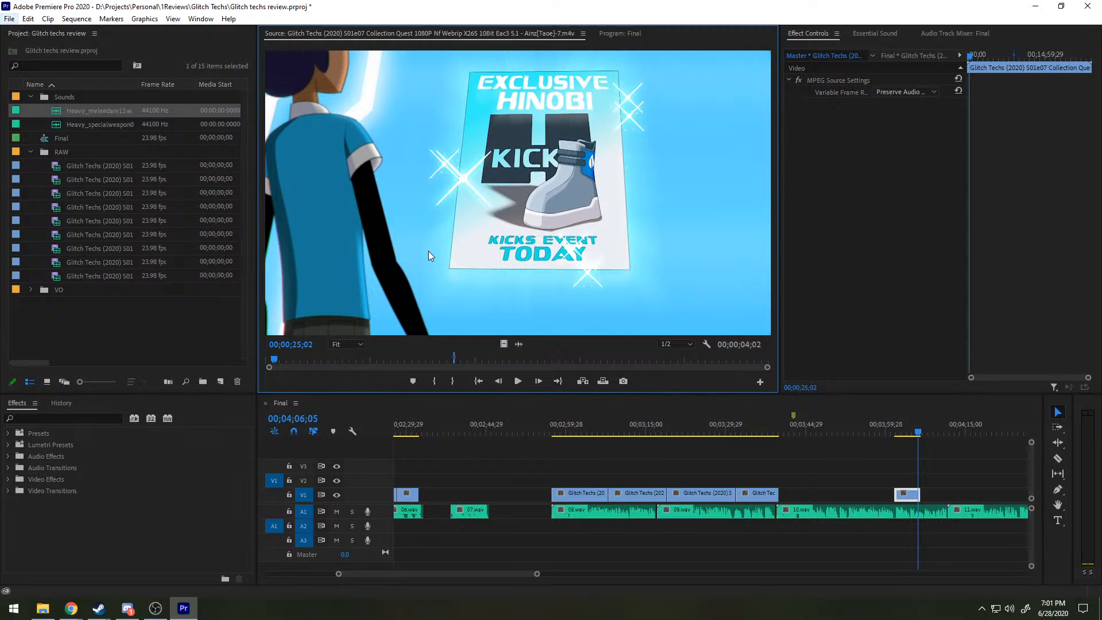
pyautogui.press('space')
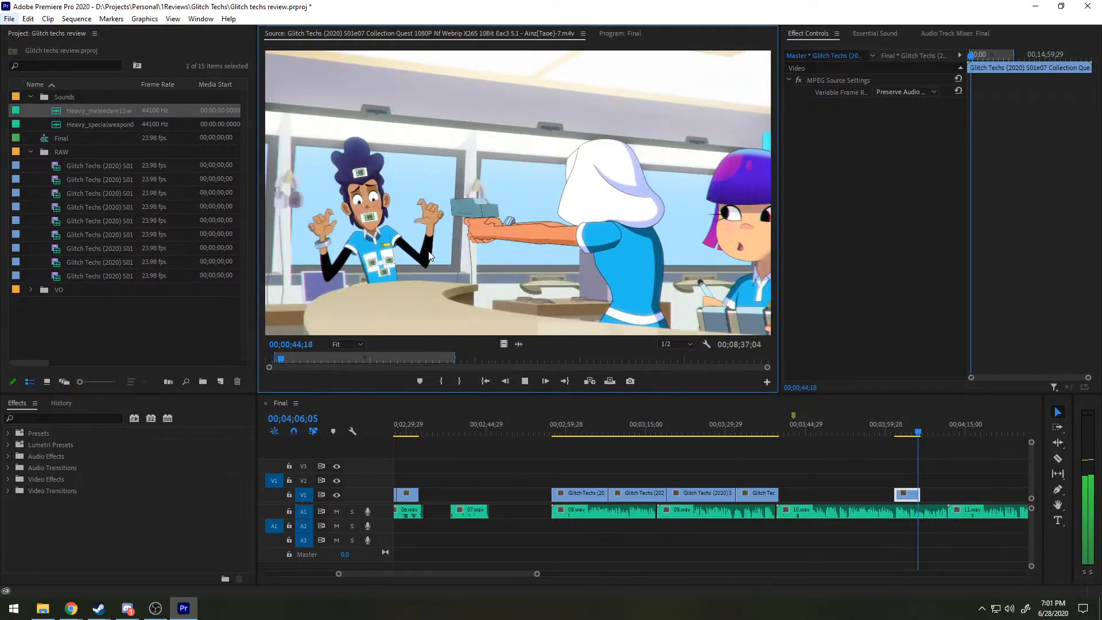
pyautogui.press('space')
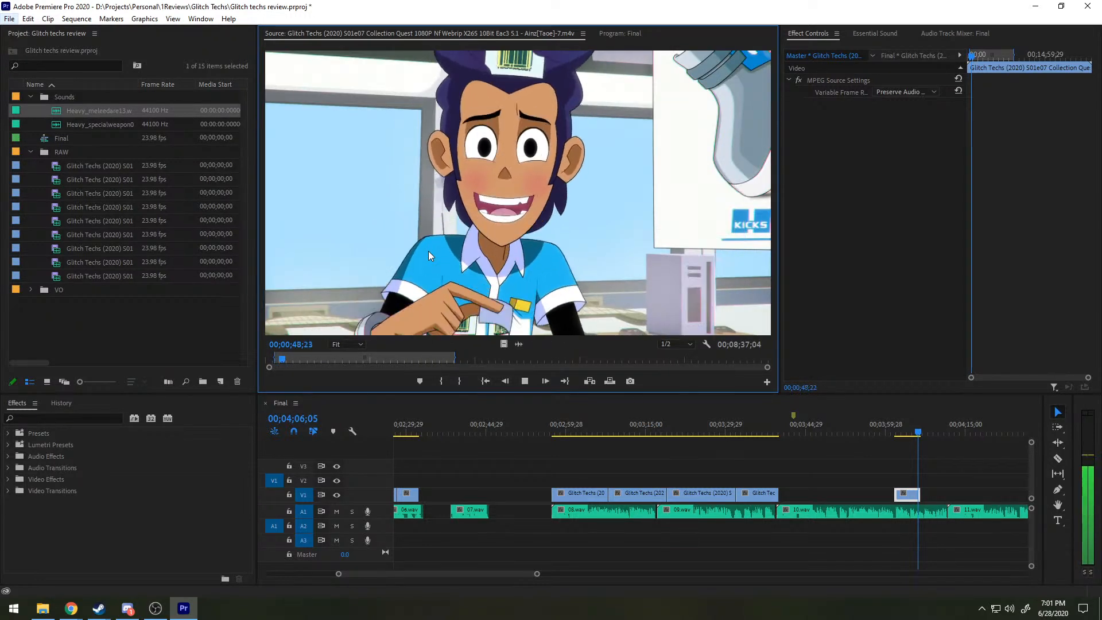
pyautogui.press('space')
pyautogui.press('space')
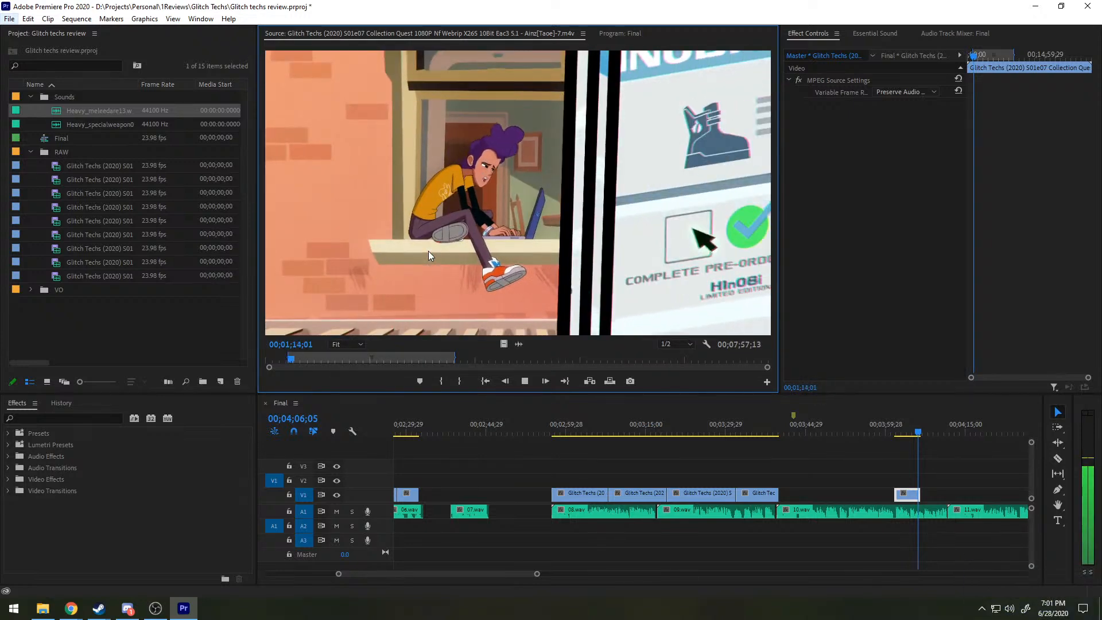
pyautogui.press('space')
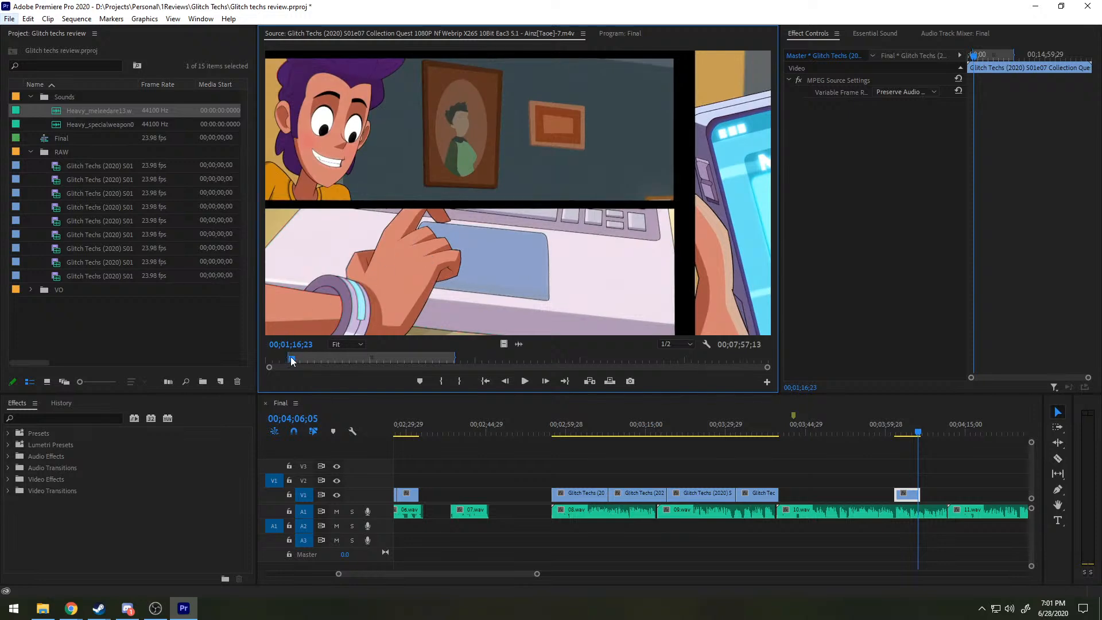
pyautogui.moveTo(290, 356); pyautogui.dragTo(355, 333)
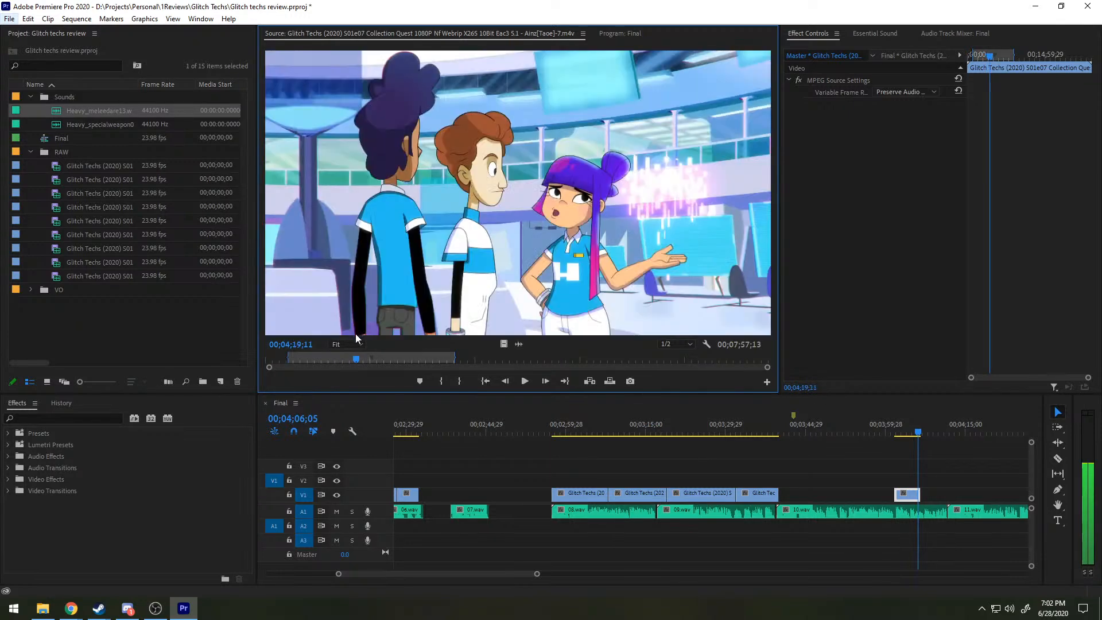
pyautogui.click(732, 362)
pyautogui.moveTo(733, 362); pyautogui.dragTo(281, 363)
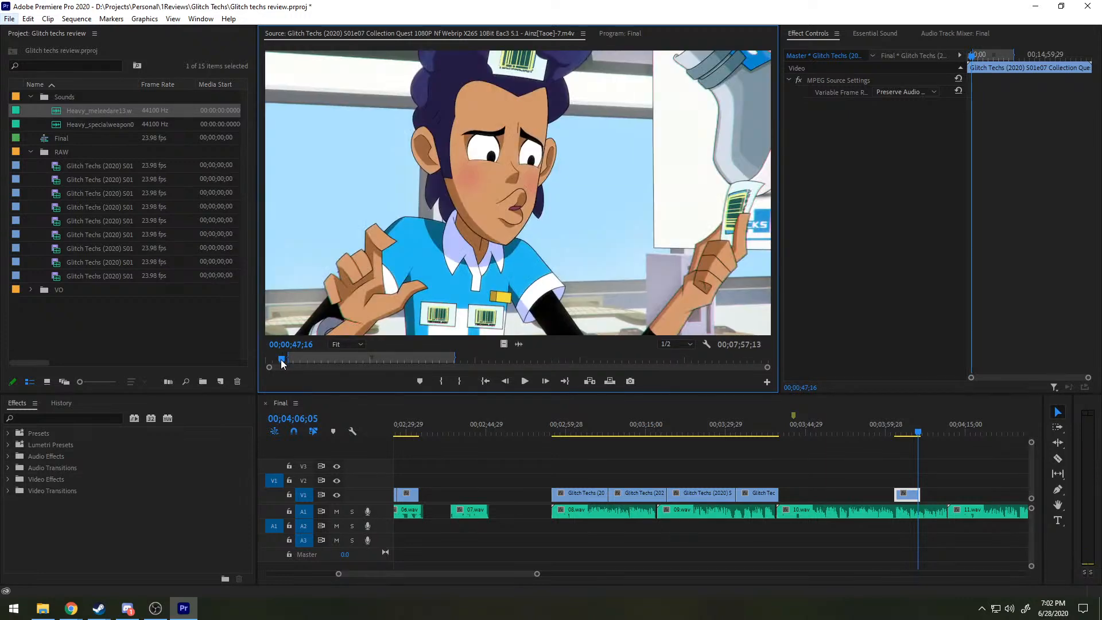
# Step: Mark the pre-order list shot in the Collection Quest source from about 00;01;01 to 00;01;06;24
pyautogui.press('space')
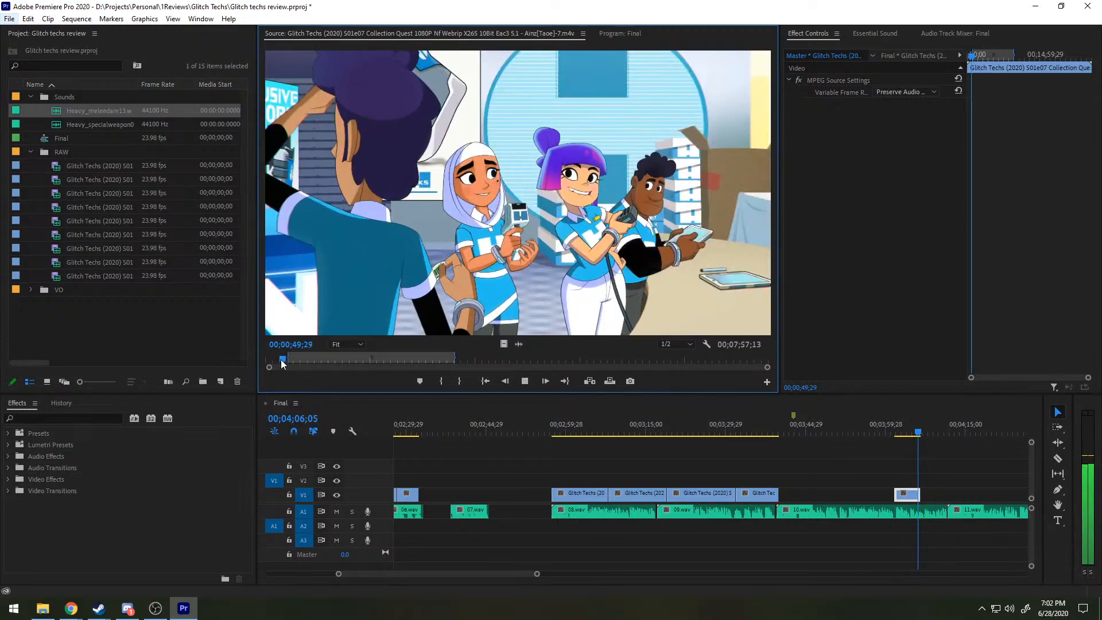
pyautogui.press('space')
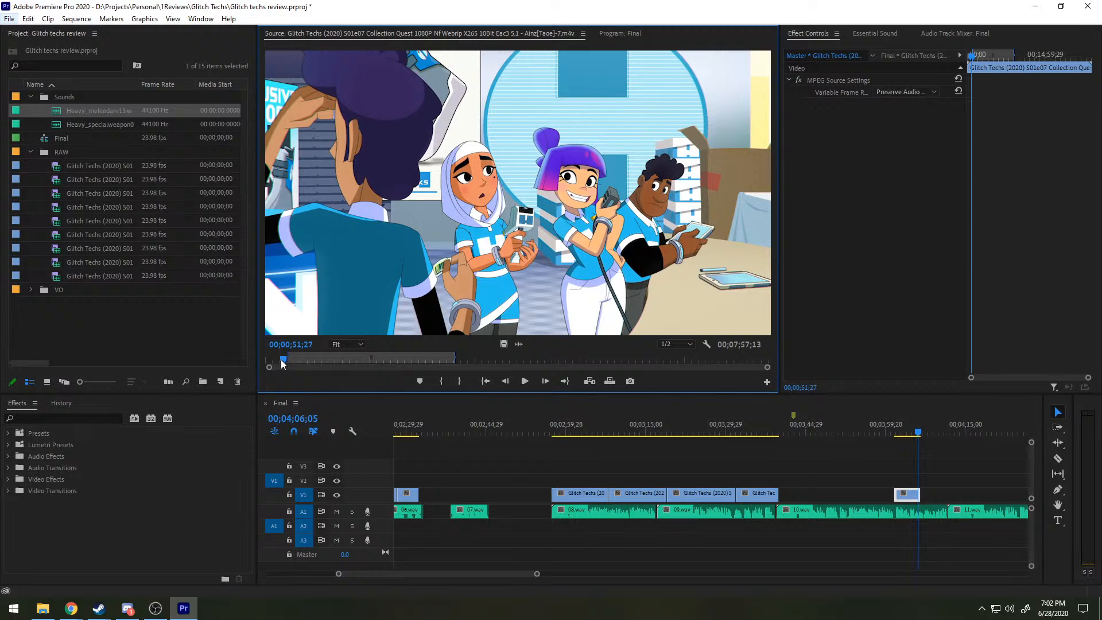
pyautogui.press('space')
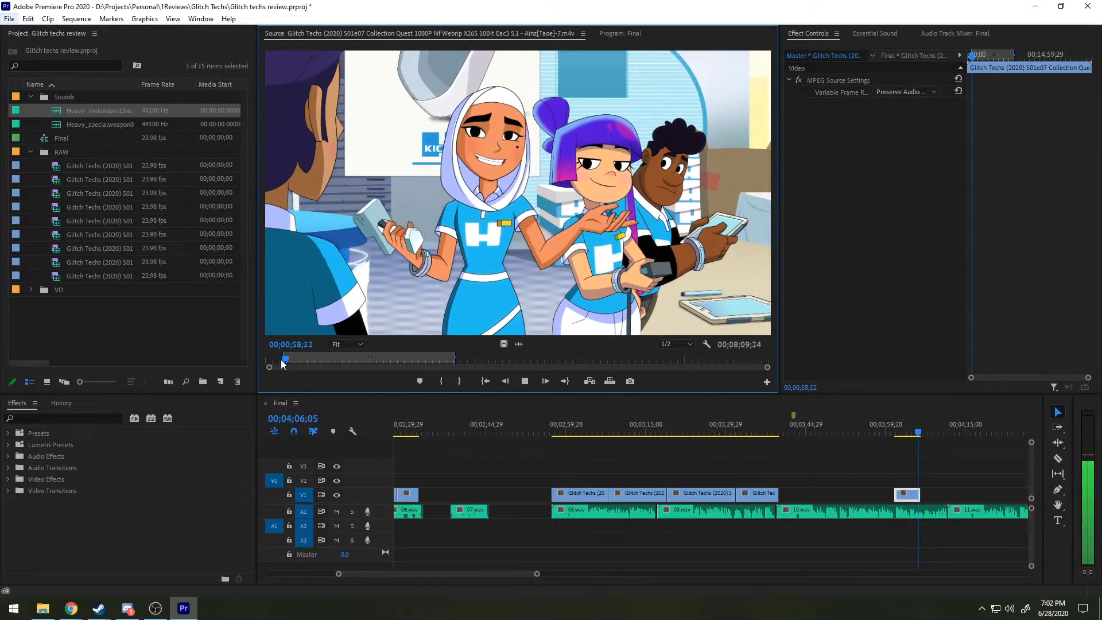
pyautogui.press('space')
pyautogui.press('space')
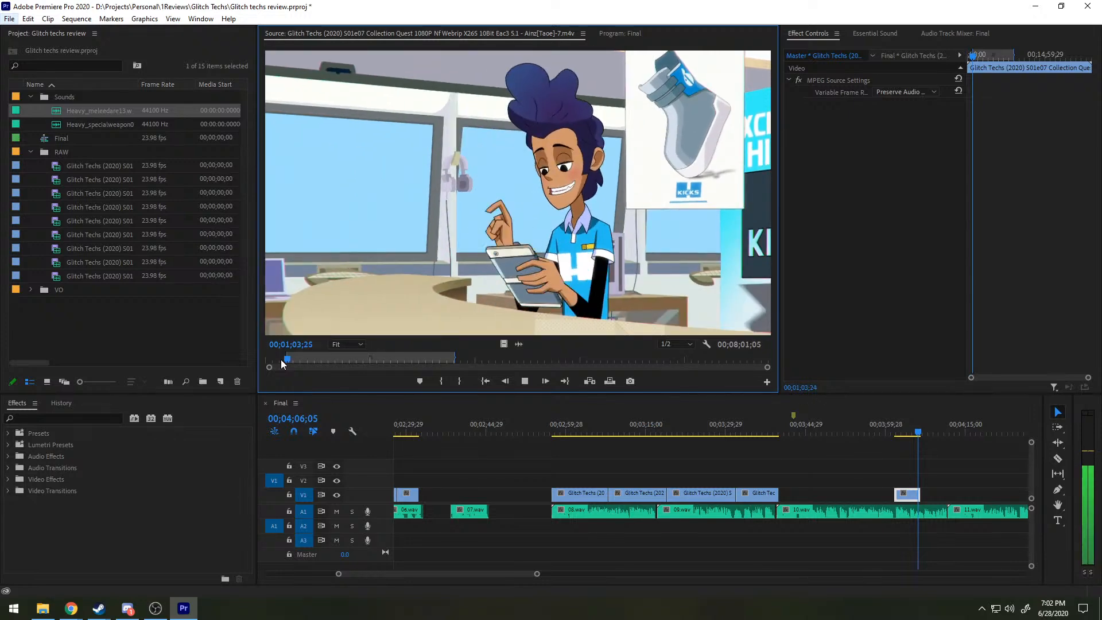
pyautogui.press('space')
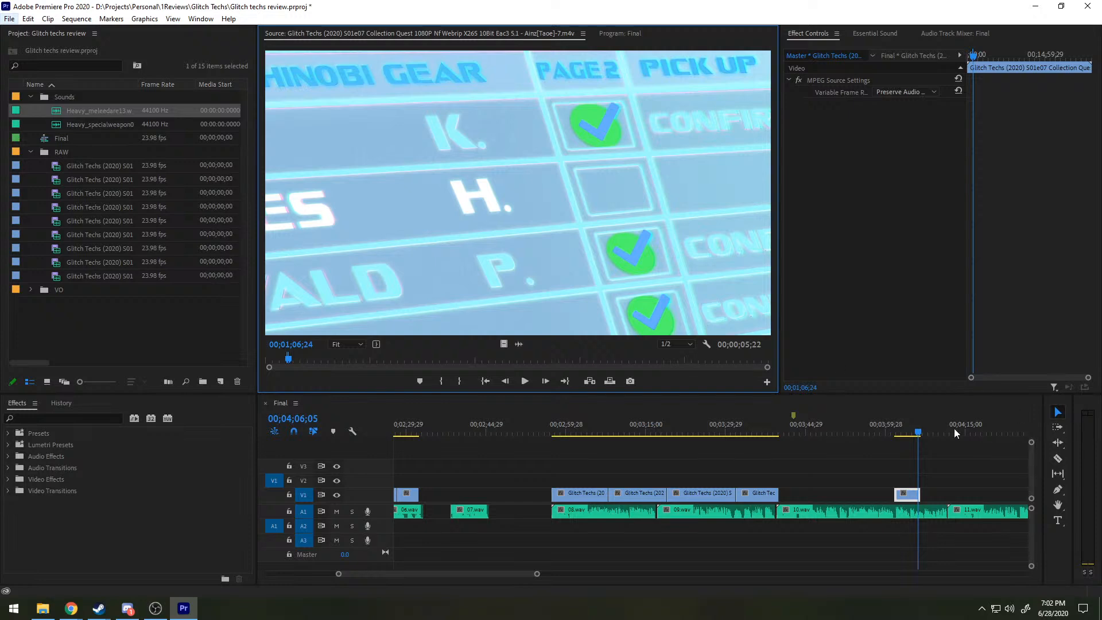
# Step: Place only the video of the marked Collection Quest shot on V1 at about 00;04;04, overwriting the end of the Age Of Hinobi clip
pyautogui.scroll(-3, 873, 455)
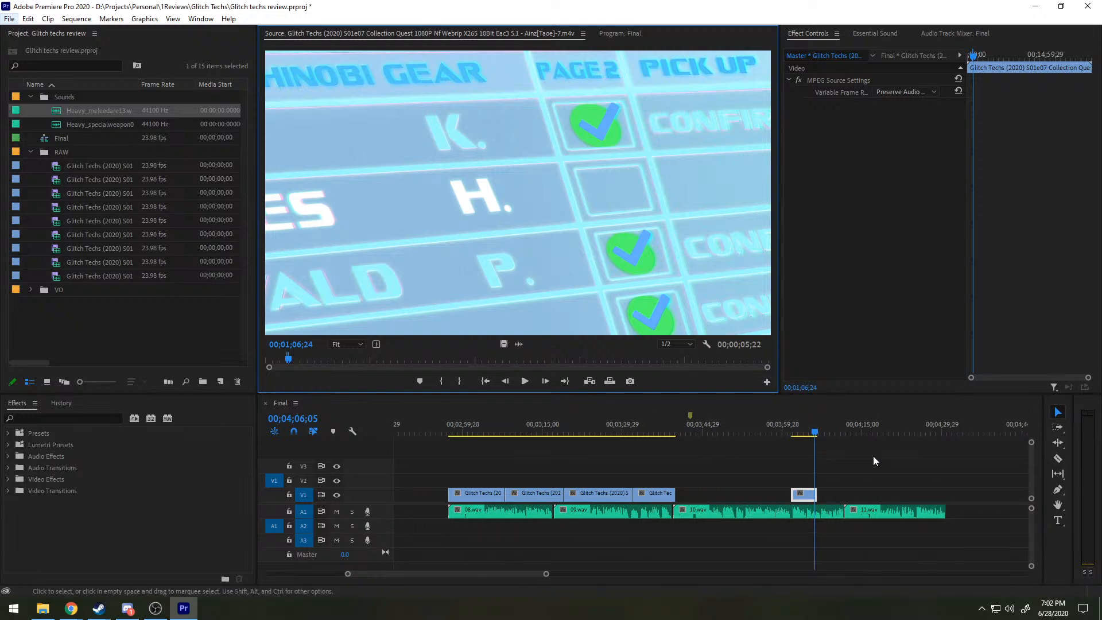
pyautogui.click(812, 431)
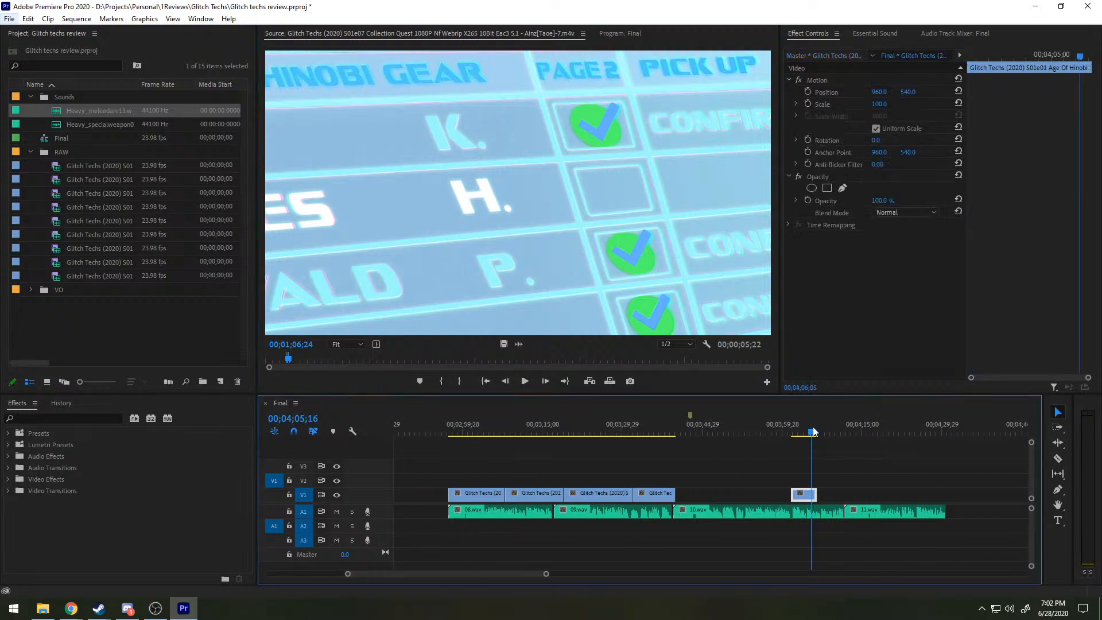
pyautogui.click(789, 461)
pyautogui.press('space')
pyautogui.press('space')
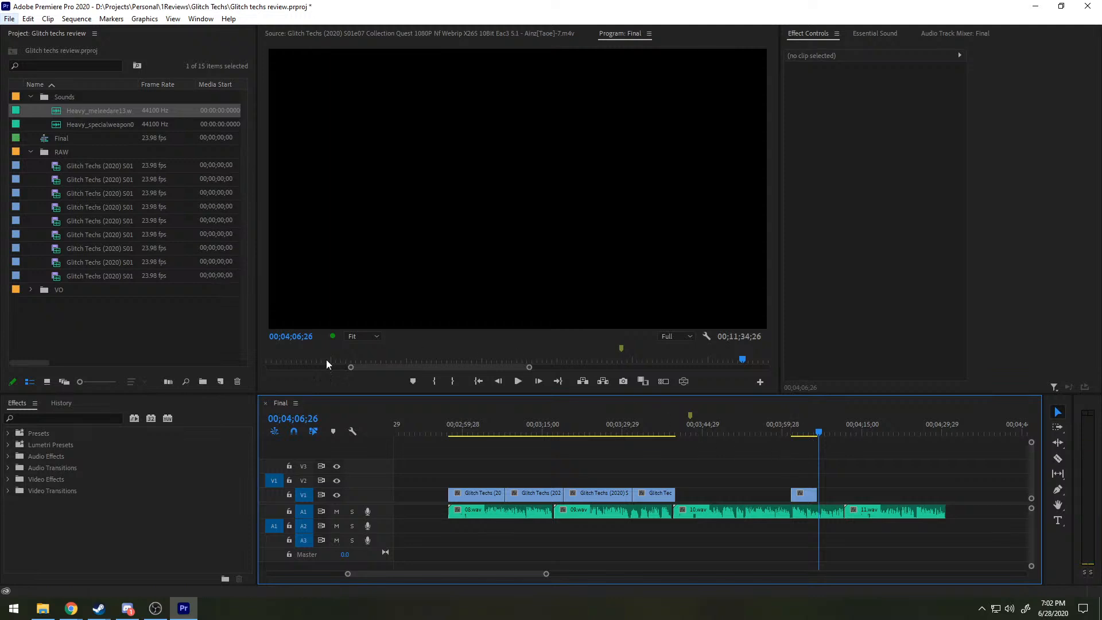
pyautogui.click(365, 33)
pyautogui.moveTo(498, 344); pyautogui.dragTo(813, 500)
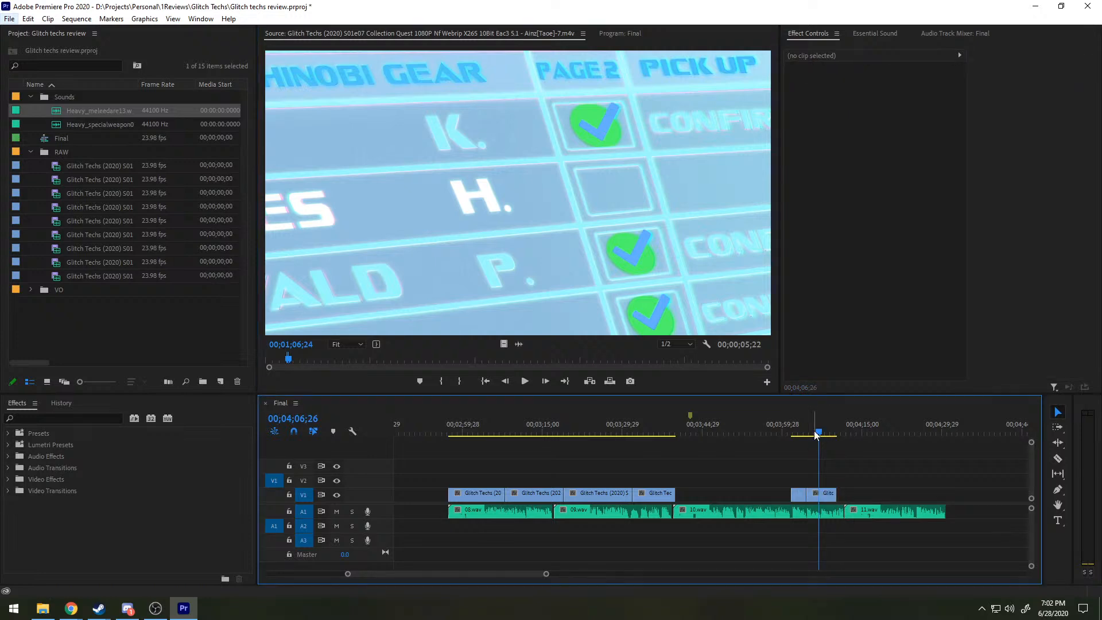
# Step: Play the sequence from about 00;04;03 to check the cut from the Age Of Hinobi clip to the Collection Quest clip
pyautogui.moveTo(819, 432); pyautogui.dragTo(802, 438)
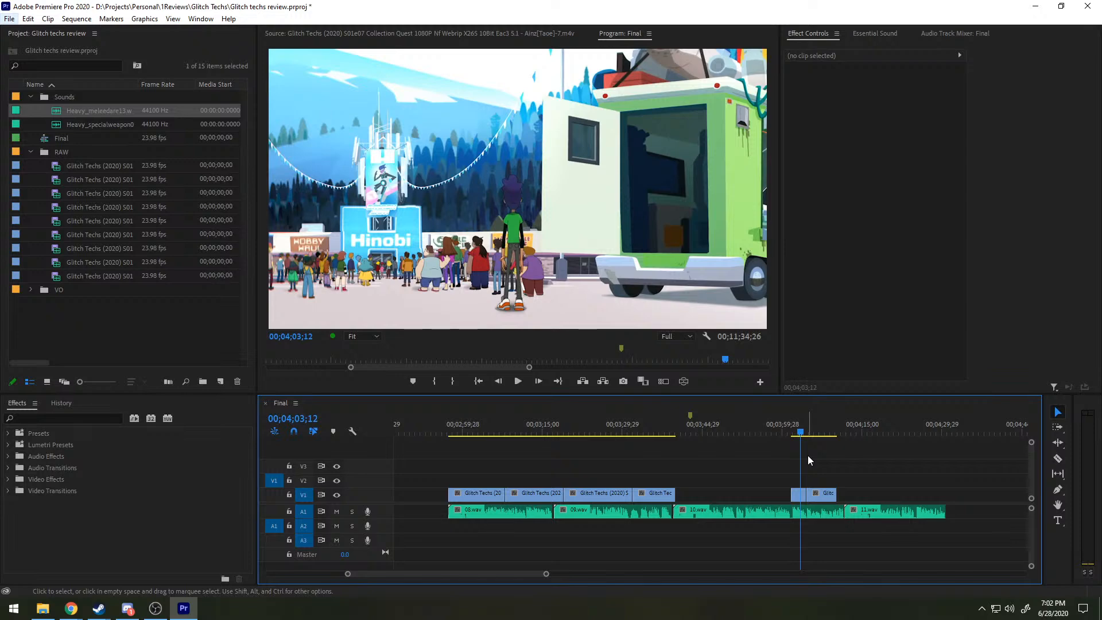
pyautogui.press('space')
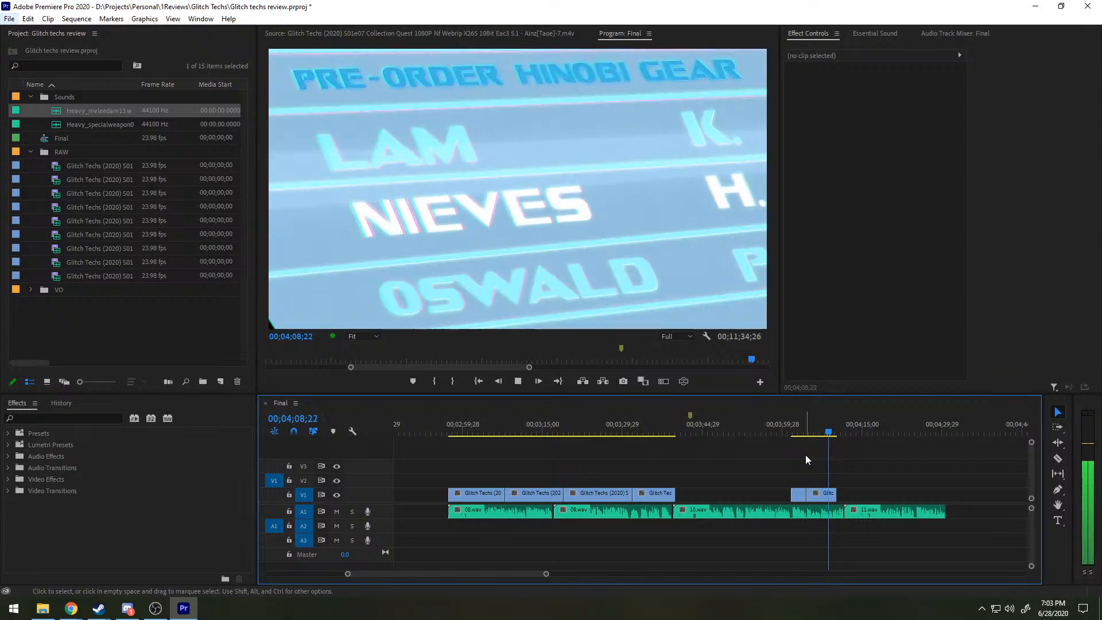
pyautogui.press('space')
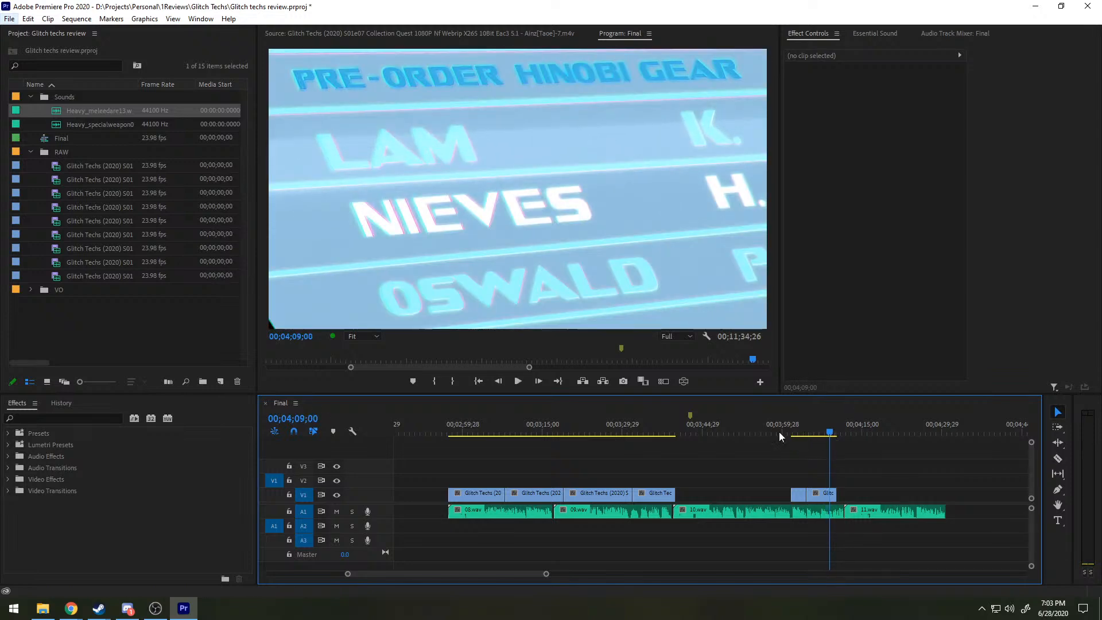
# Step: Review the earlier V1 clips above 08.wav and 09.wav, playing the sequence from about 00;03;11 to 00;03;16
pyautogui.moveTo(720, 435); pyautogui.dragTo(581, 442)
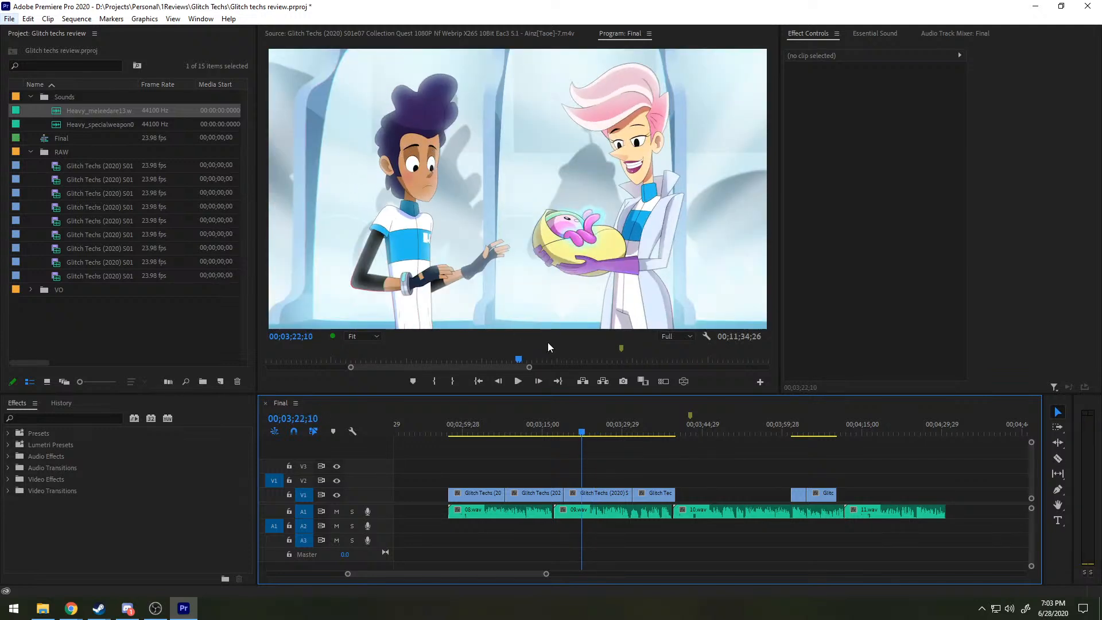
pyautogui.moveTo(580, 441); pyautogui.dragTo(572, 439)
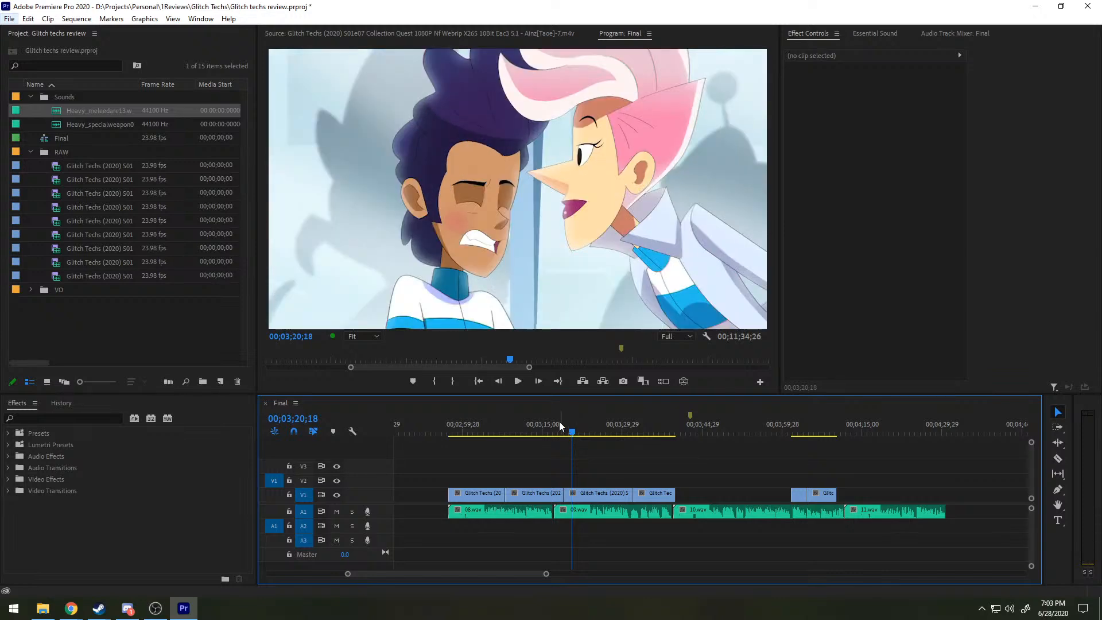
pyautogui.moveTo(560, 425); pyautogui.dragTo(527, 434)
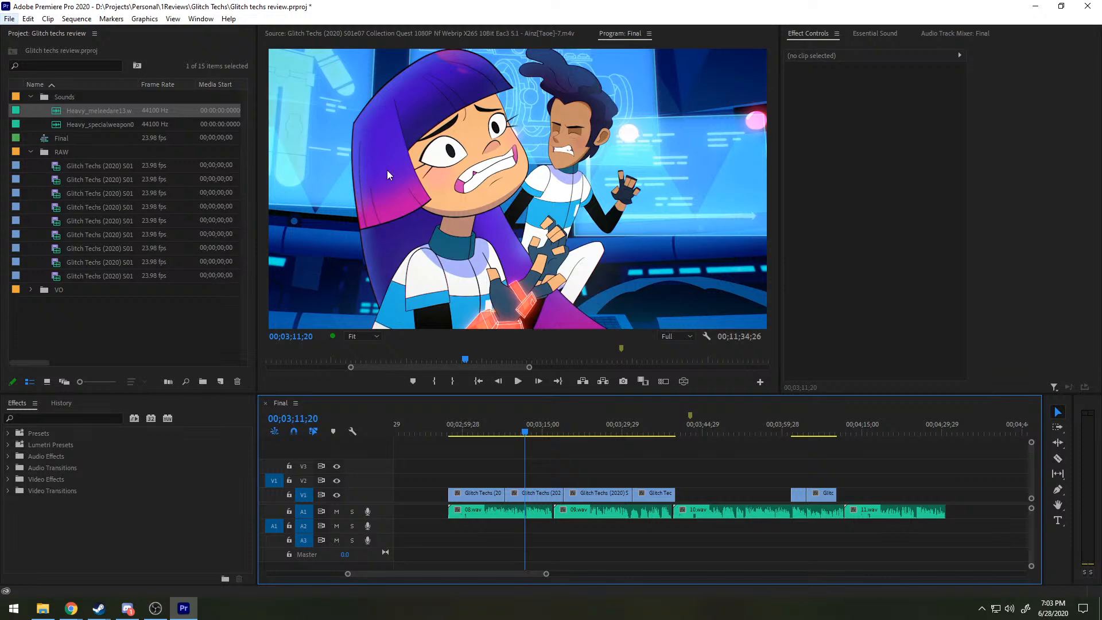
pyautogui.press('space')
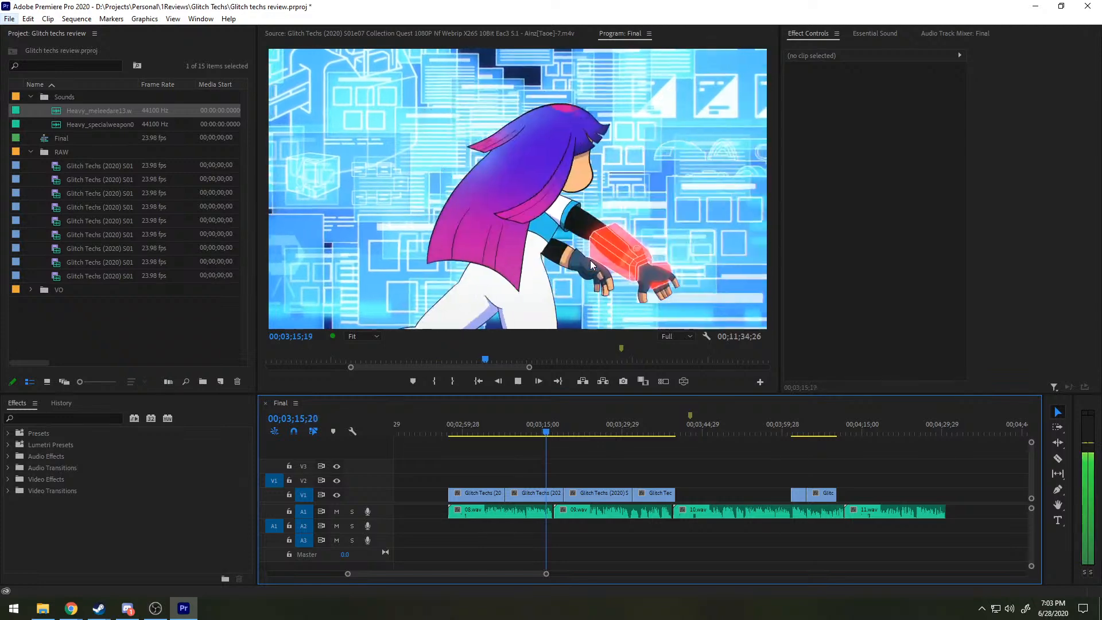
pyautogui.press('space')
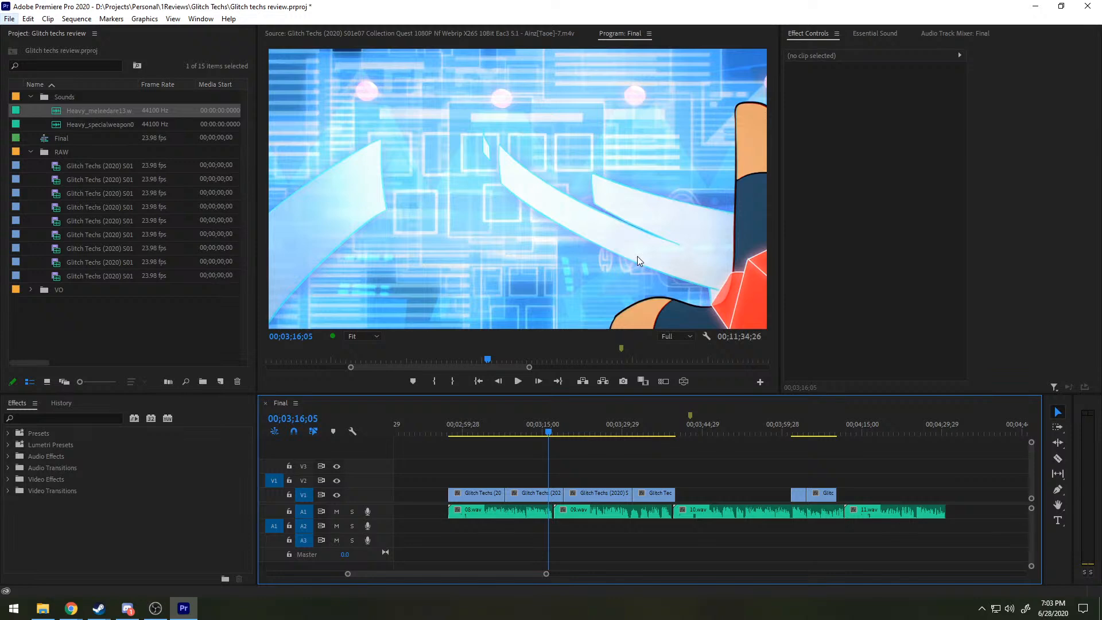
# Step: Save the project and look through the Collection Quest source for more footage, stopping at about 00;01;50
pyautogui.hotkey('ctrl', 's')
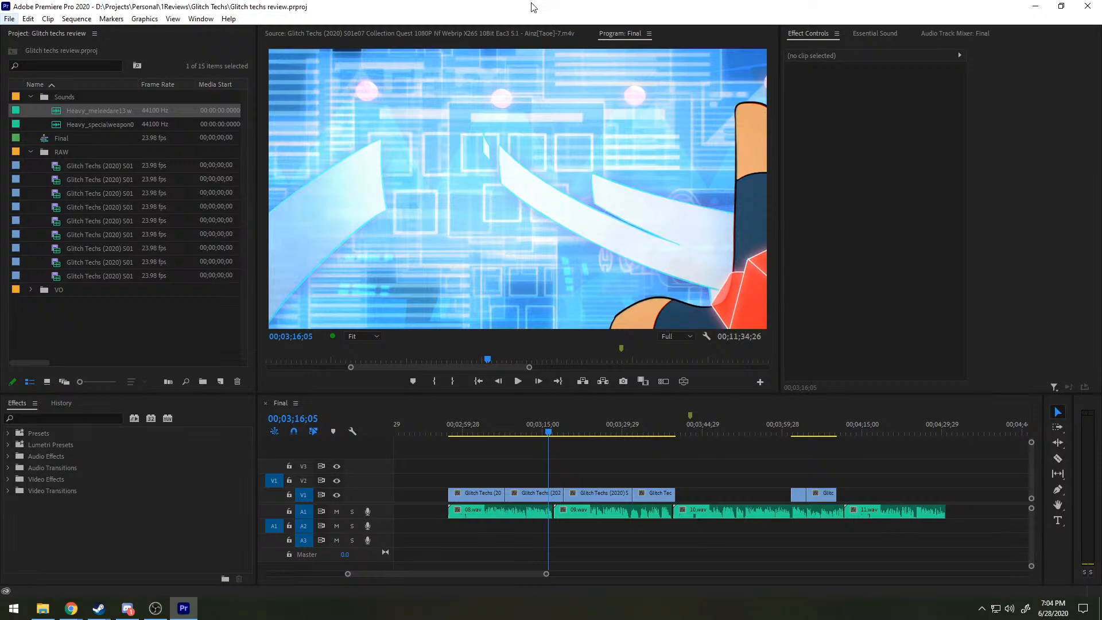
pyautogui.click(498, 37)
pyautogui.moveTo(570, 358); pyautogui.dragTo(698, 360)
pyautogui.moveTo(703, 356); pyautogui.dragTo(305, 359)
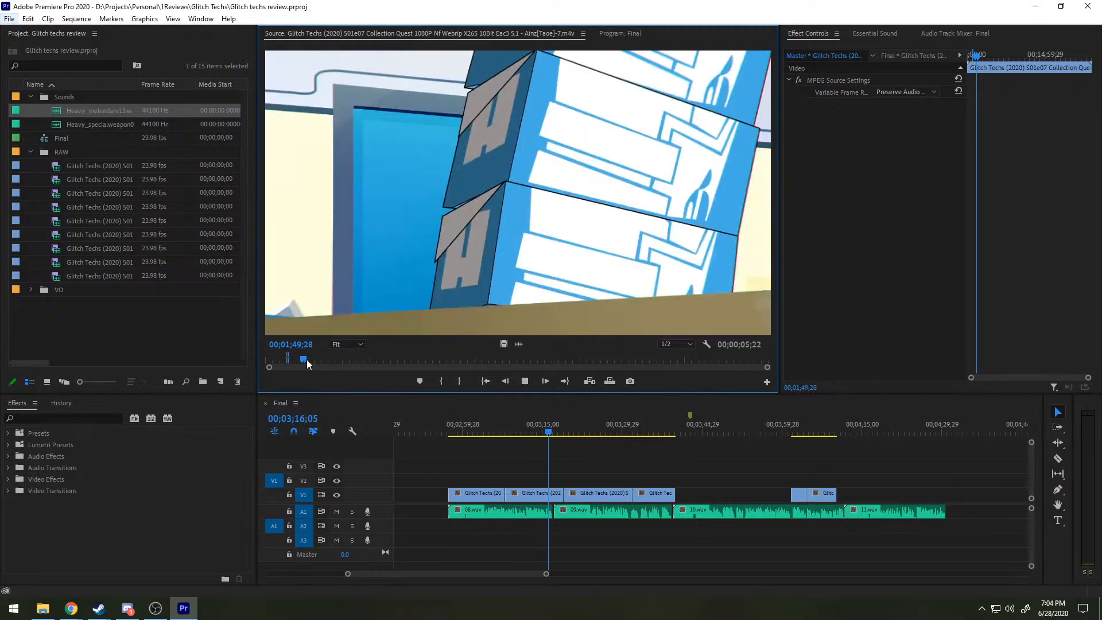
pyautogui.press('space')
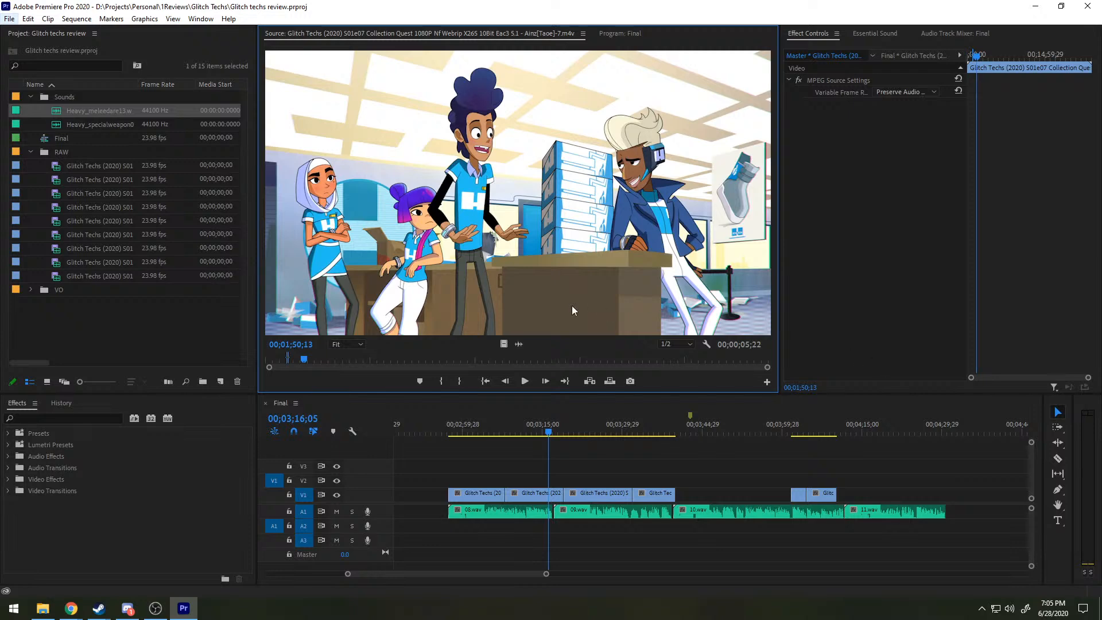
# Step: Play the end of the Collection Quest clip in the sequence from about 00;04;09;25 to the start of 11.wav
pyautogui.scroll(-5, 653, 432)
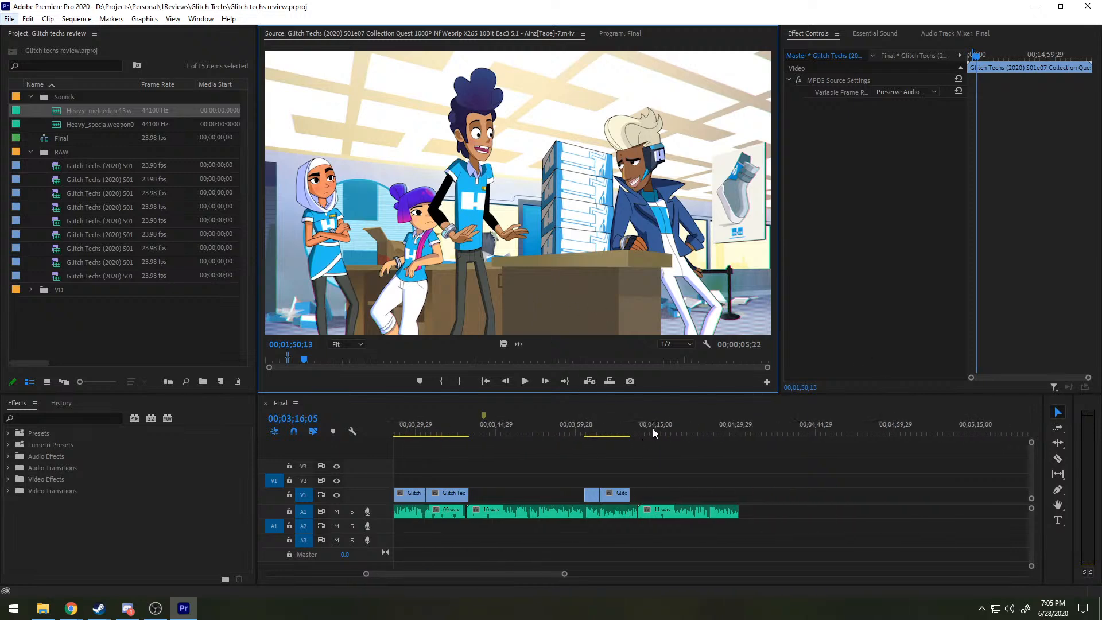
pyautogui.scroll(-5, 653, 433)
pyautogui.scroll(5, 609, 497)
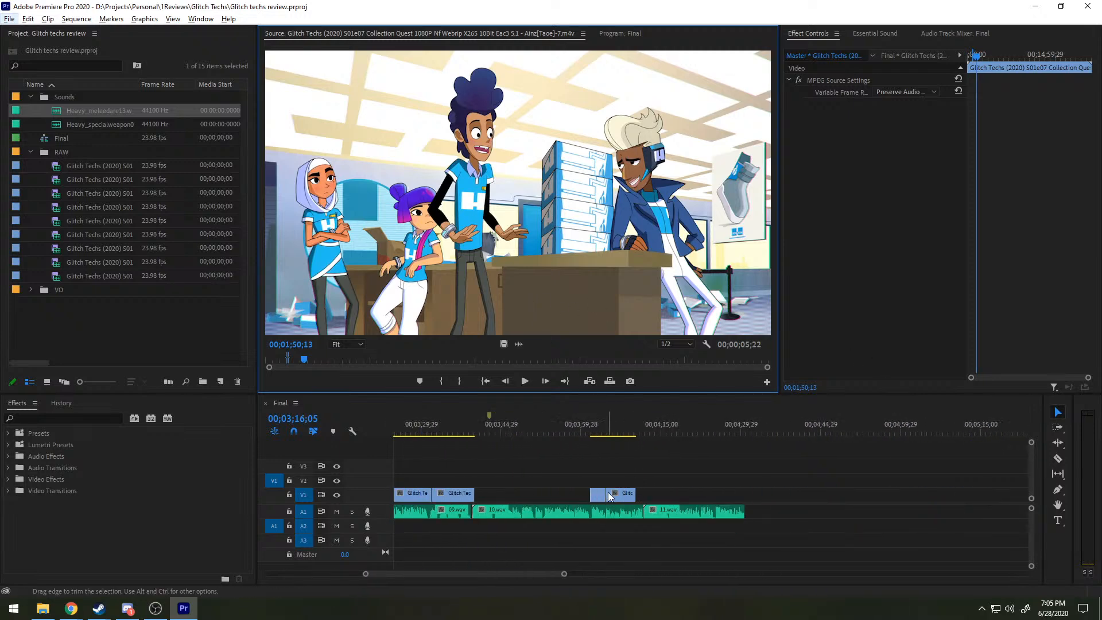
pyautogui.scroll(-1, 609, 493)
pyautogui.click(600, 424)
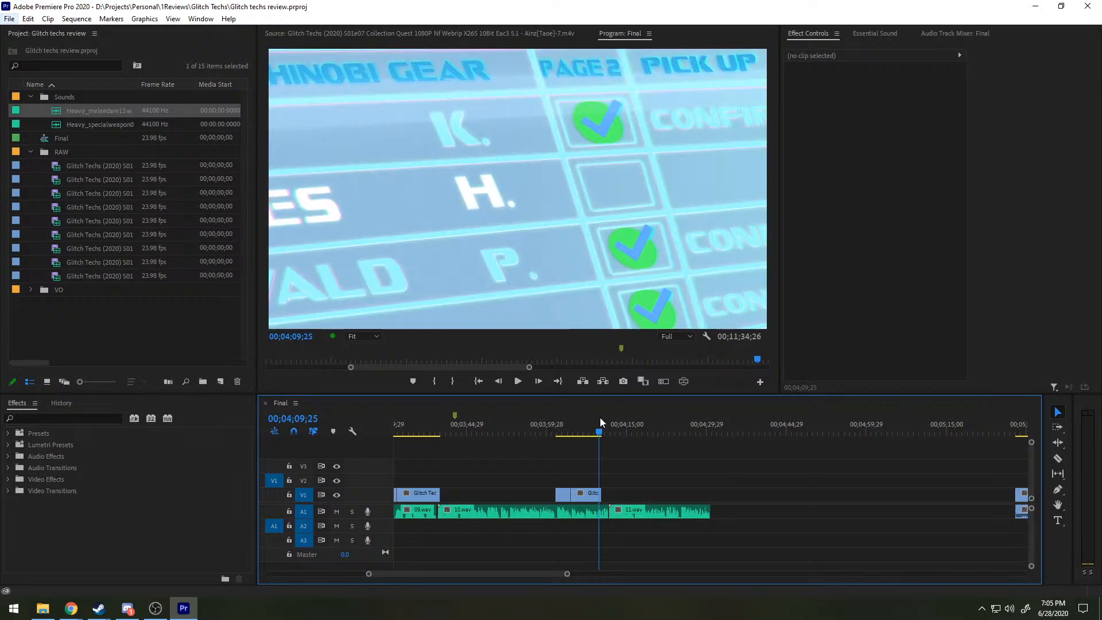
pyautogui.press('space')
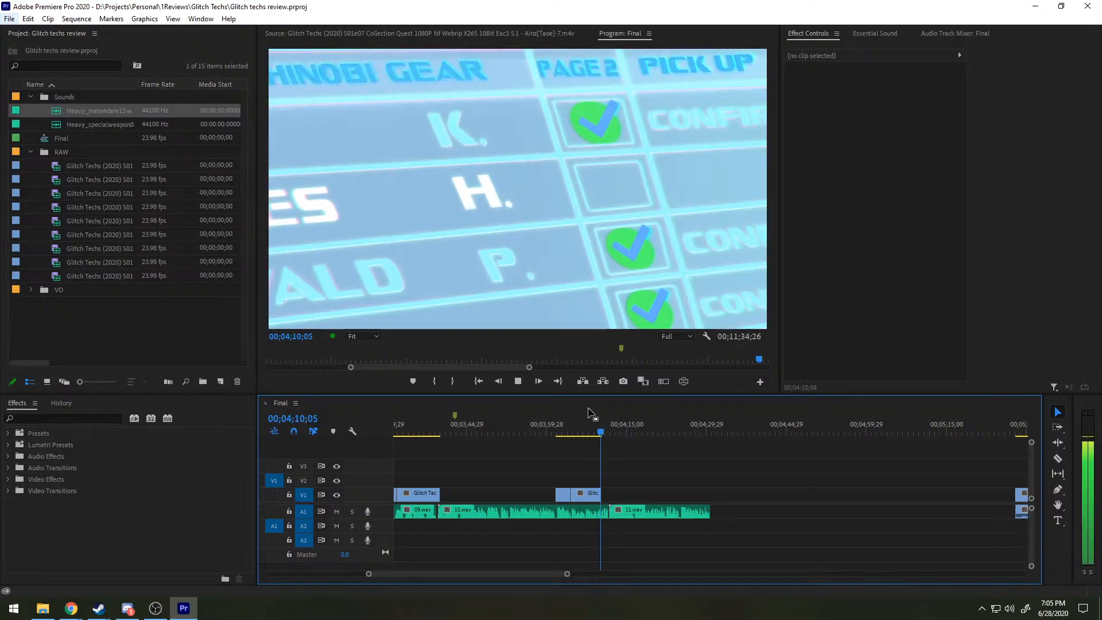
pyautogui.press('space')
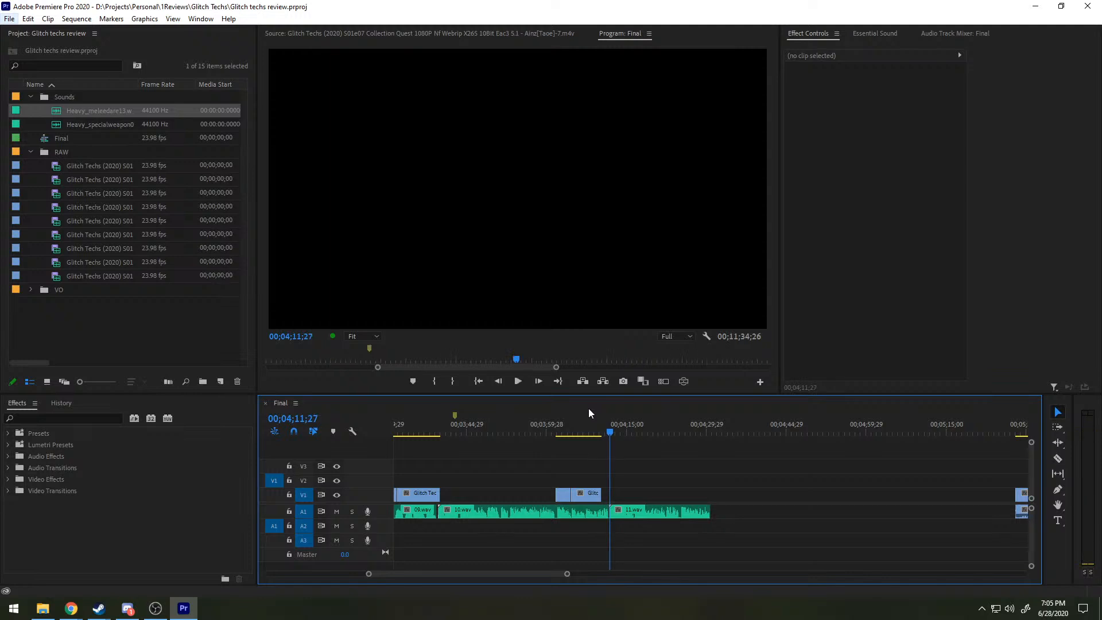
# Step: Add a sequence marker just after the end of the Collection Quest clip, at about 00;04;10
pyautogui.click(603, 430)
pyautogui.press('m')
pyautogui.moveTo(604, 428); pyautogui.dragTo(609, 425)
pyautogui.click(602, 423)
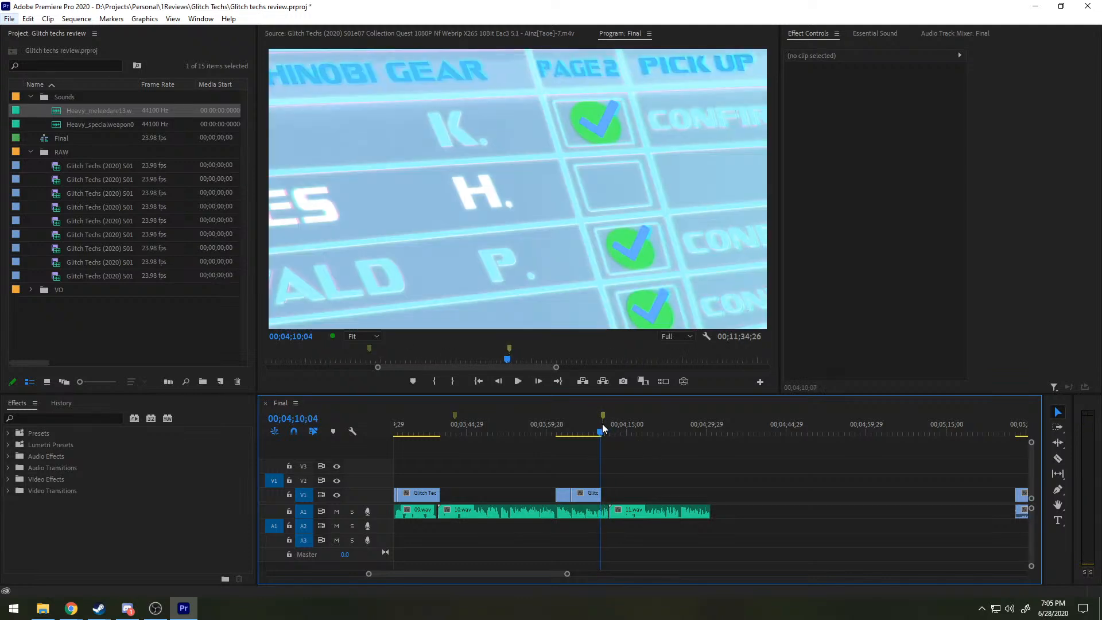
# Step: Trim the end of the V1 Collection Quest clip back to 00;04;09;07 and play the sequence on to about 00;04;14;24
pyautogui.click(591, 427)
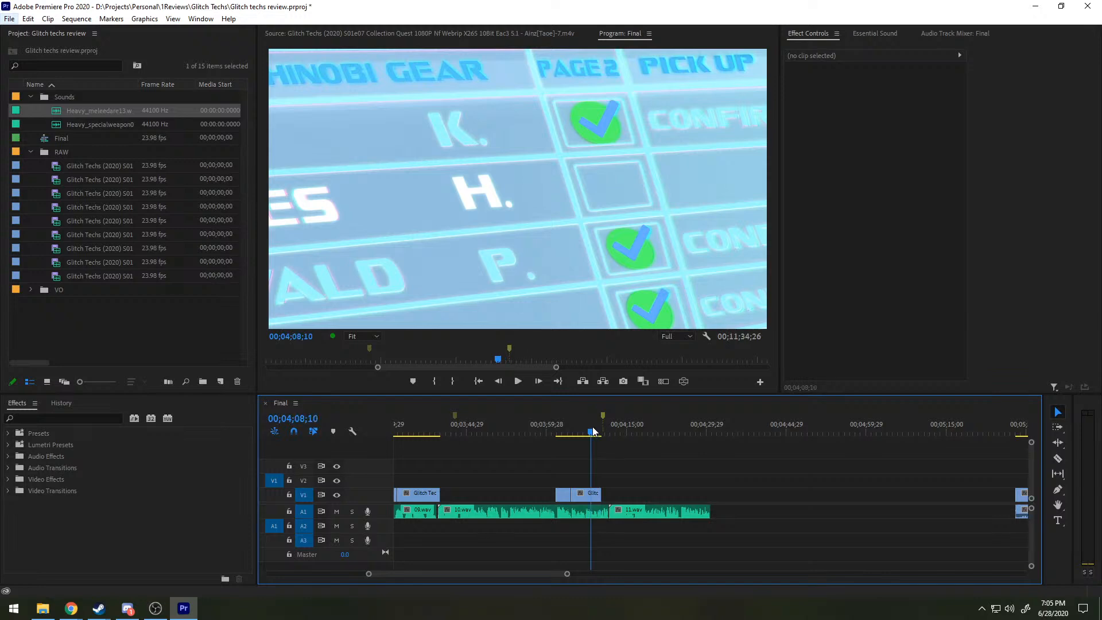
pyautogui.press('space')
pyautogui.press('space')
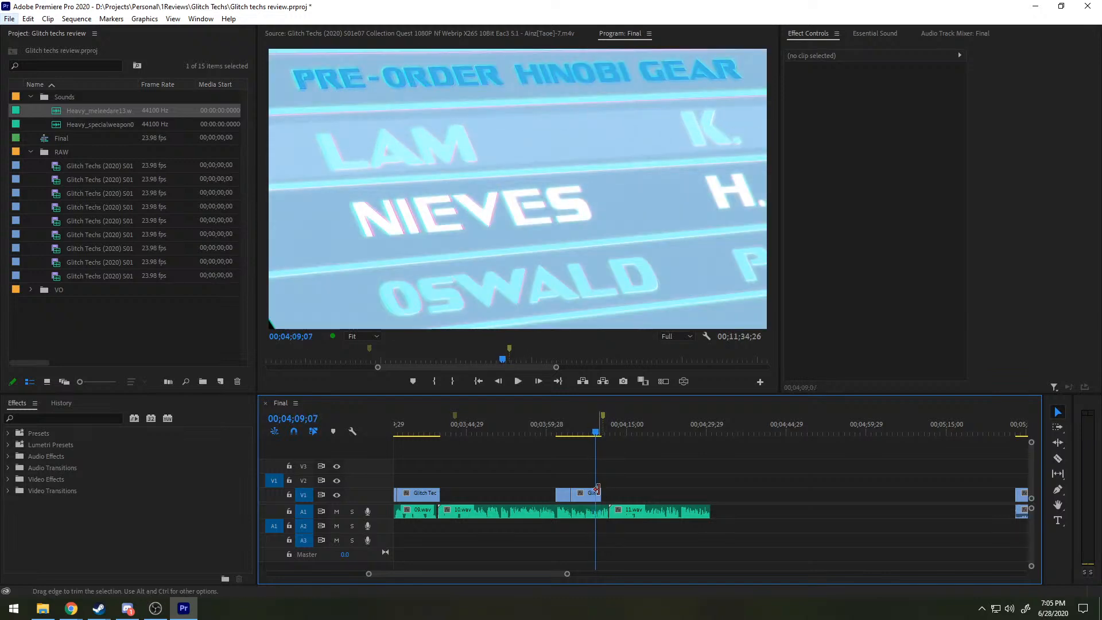
pyautogui.moveTo(600, 494); pyautogui.dragTo(597, 489)
pyautogui.press('space')
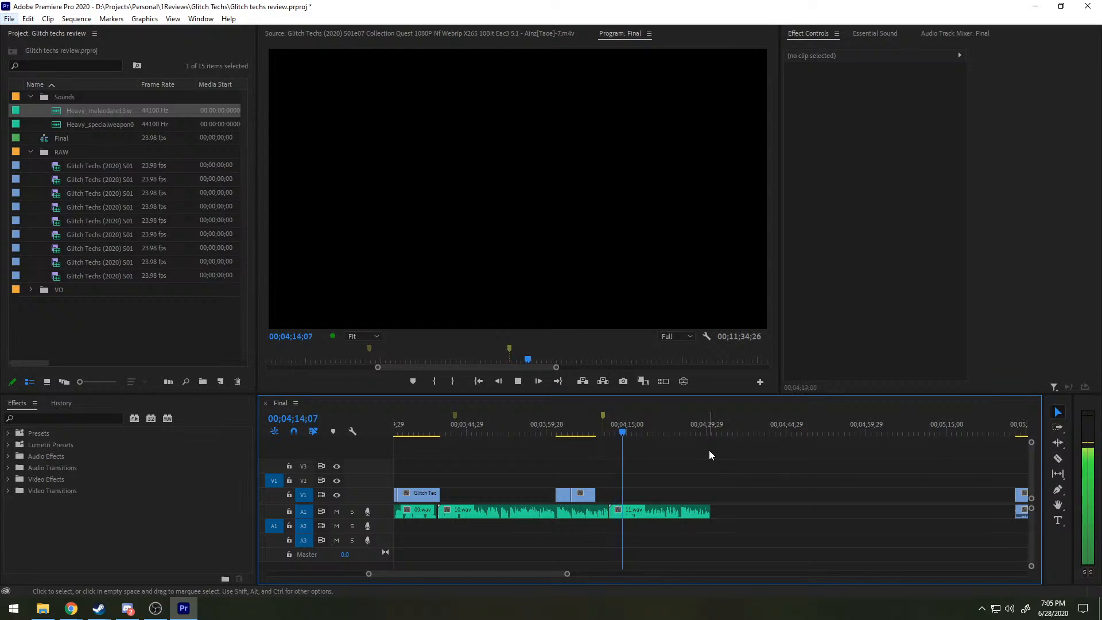
pyautogui.press('space')
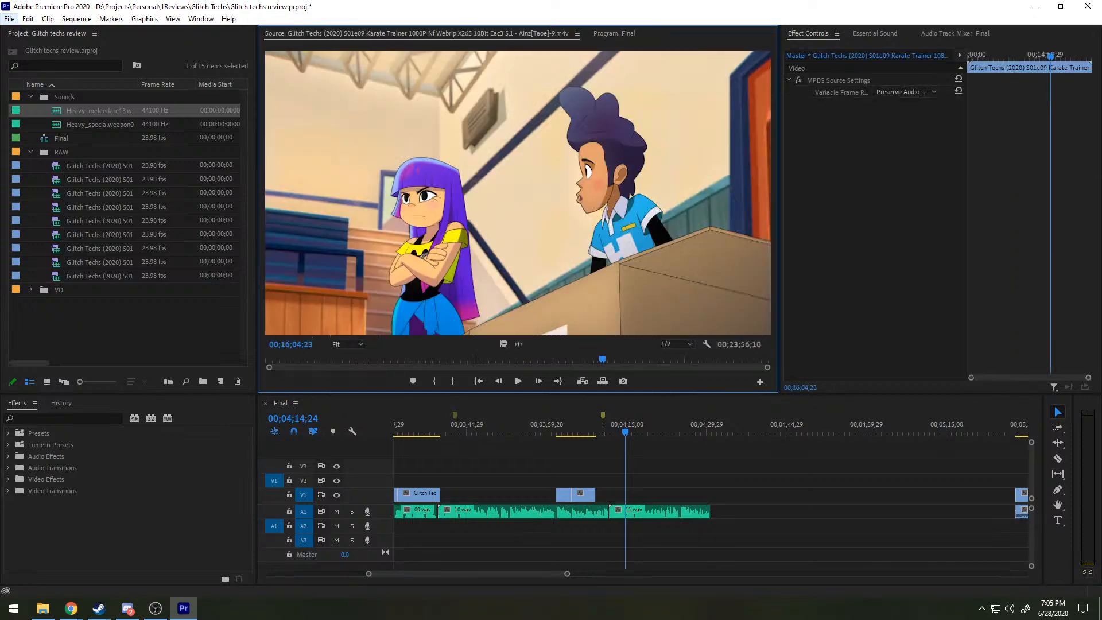
# Step: Mark the bedroom conversation shot in the Karate Trainer source from about 00;02;39 to 00;02;47;02
pyautogui.click(402, 362)
pyautogui.moveTo(404, 361); pyautogui.dragTo(320, 363)
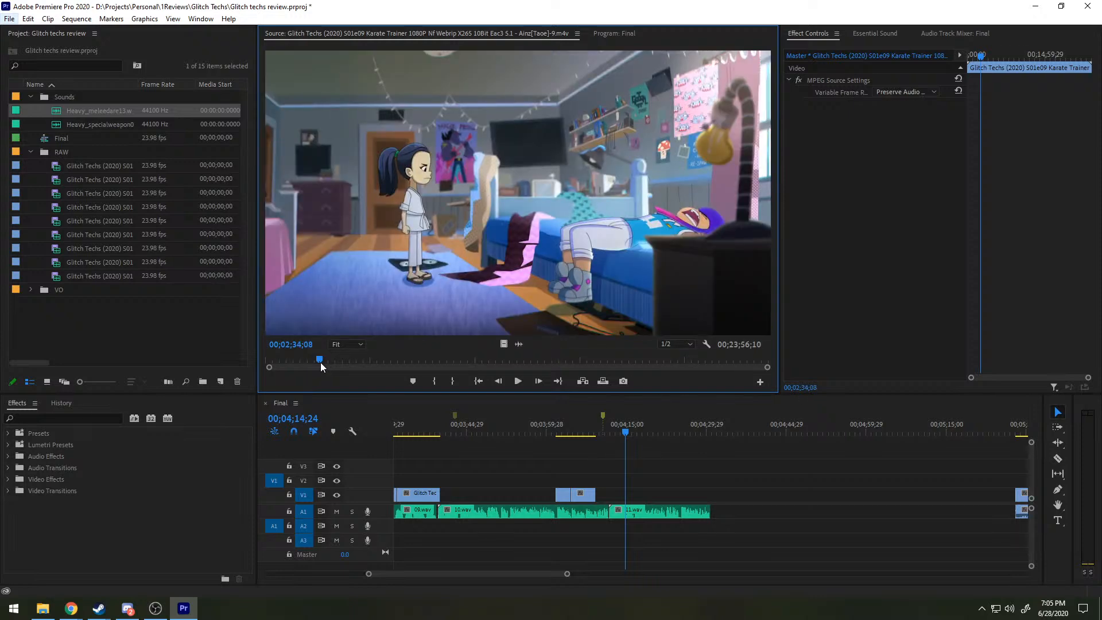
pyautogui.press('space')
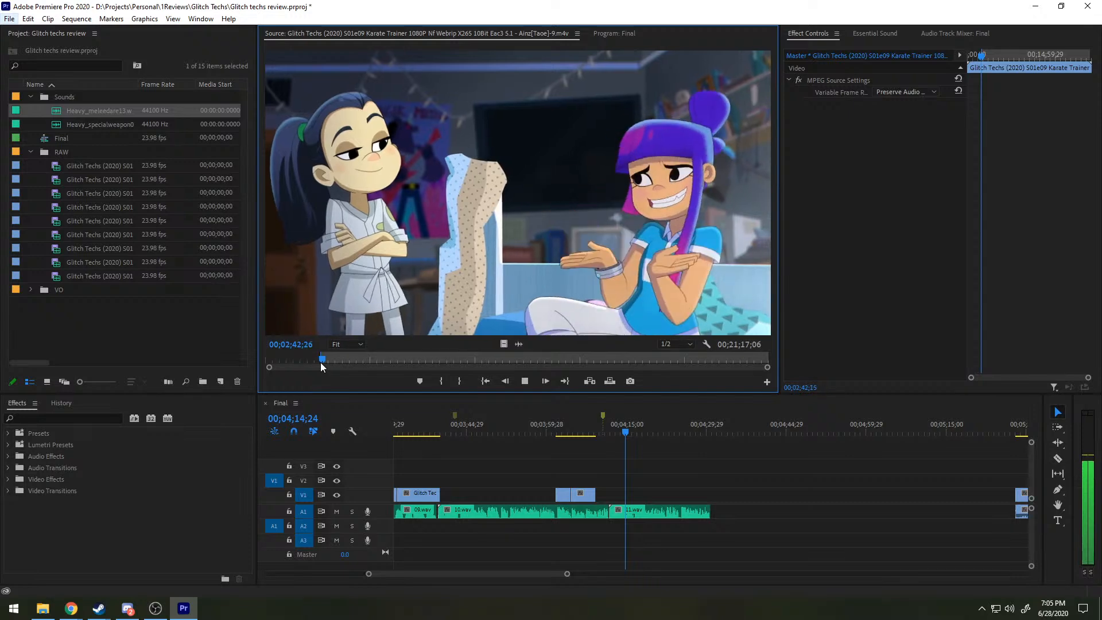
pyautogui.press('space')
pyautogui.press('o')
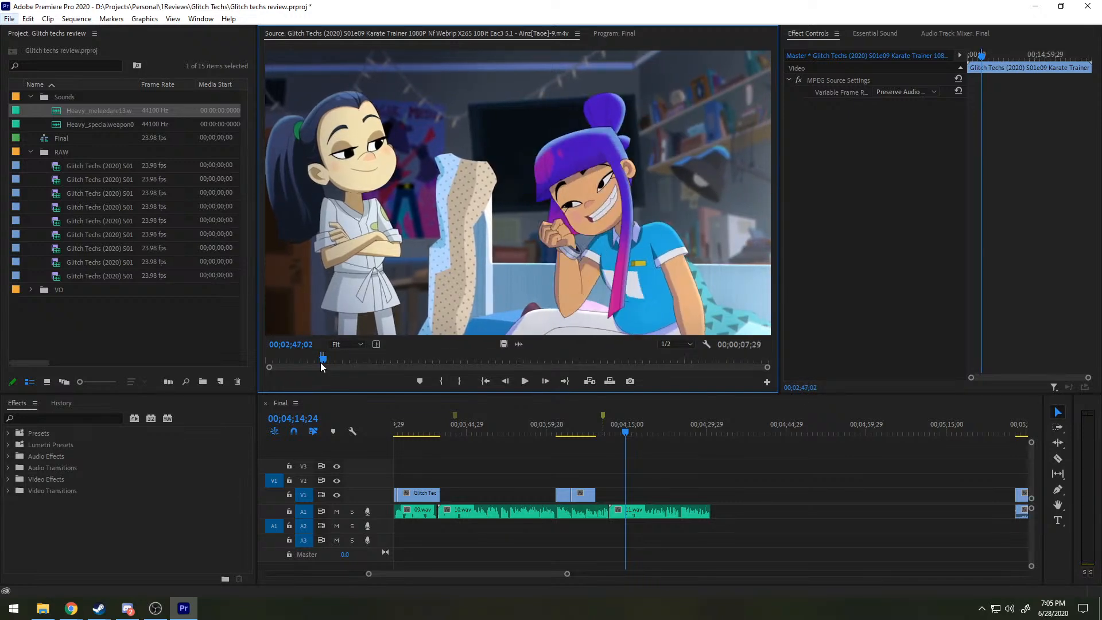
# Step: Place only the video of the marked Karate Trainer shot on V1 at the start of 11.wav and play it through to 00;04;20;05
pyautogui.moveTo(501, 343); pyautogui.dragTo(615, 506)
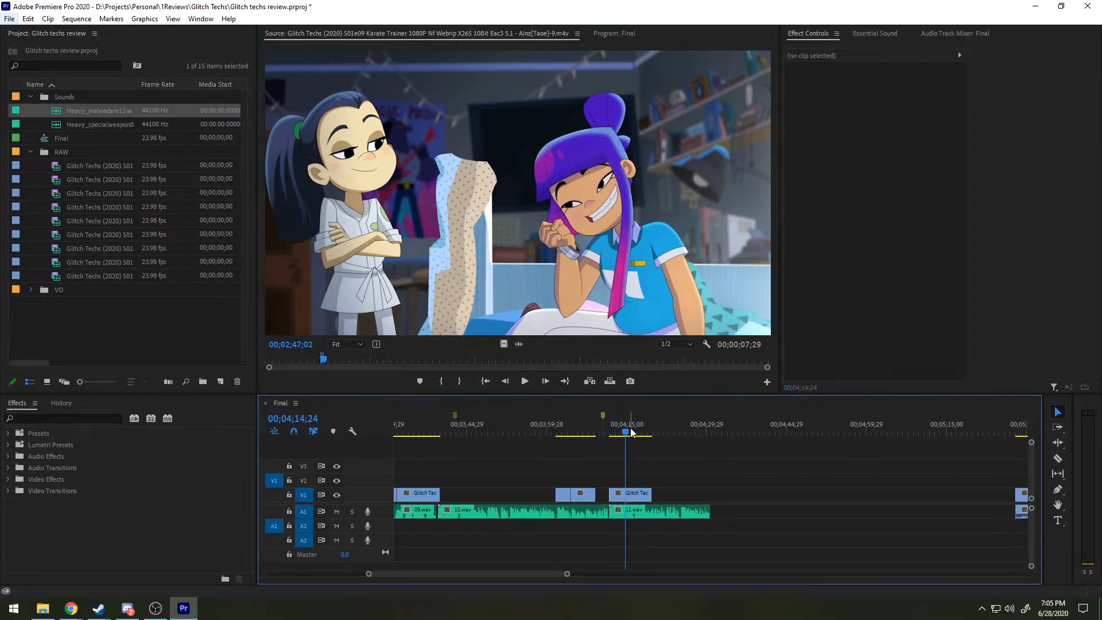
pyautogui.moveTo(628, 432); pyautogui.dragTo(612, 430)
pyautogui.press('space')
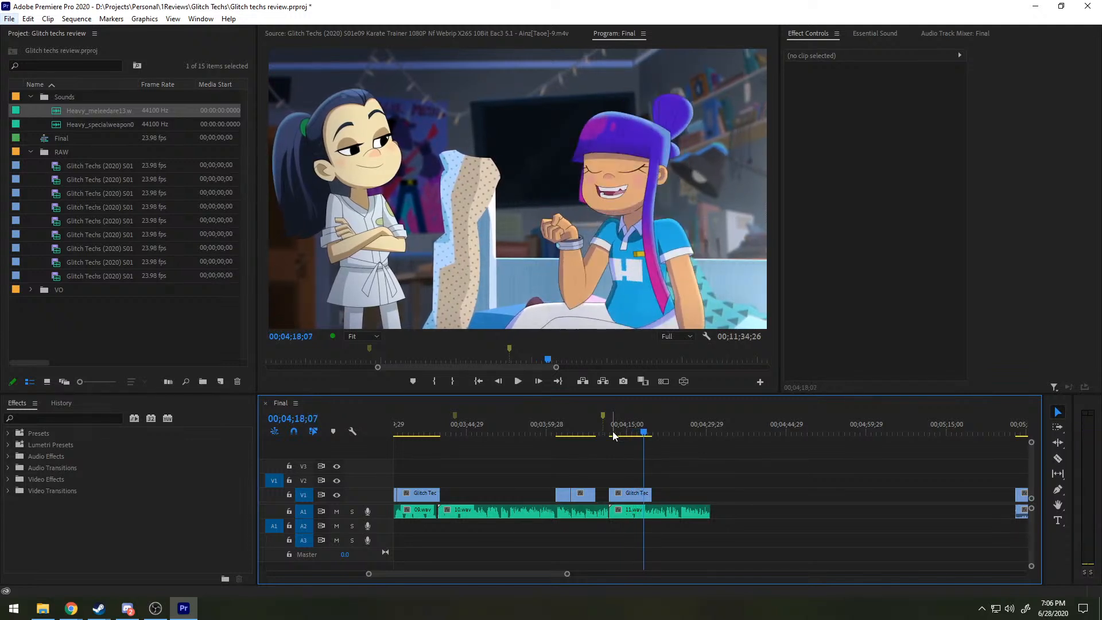
pyautogui.press('space')
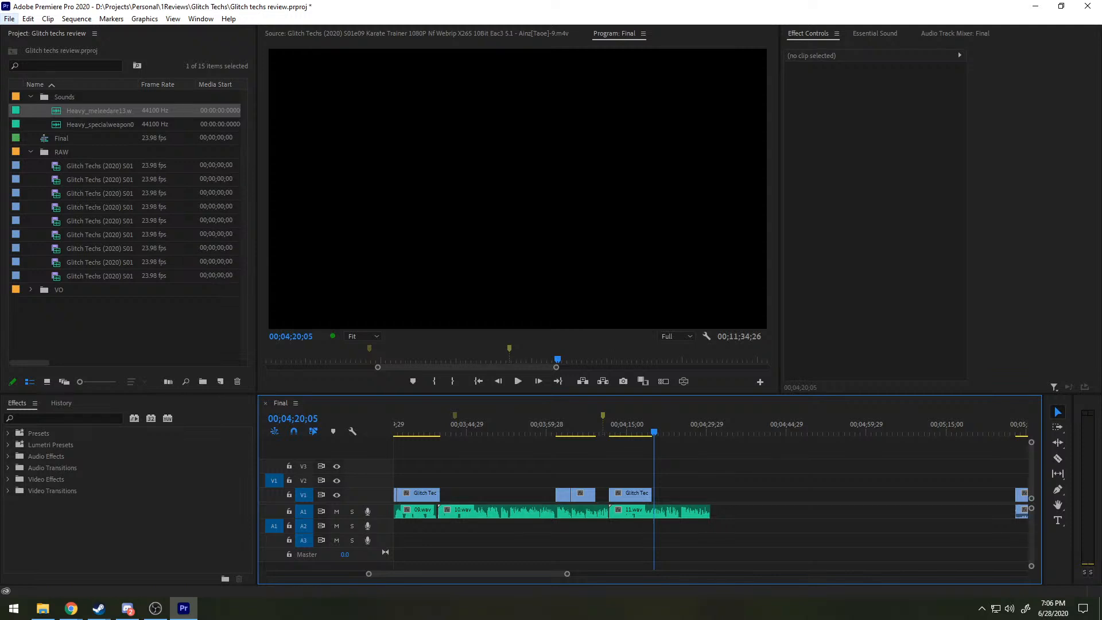
# Step: Import the ACKCHYUALLY meme PNG from the other window into the project
pyautogui.hotkey('alt', 'Tab')
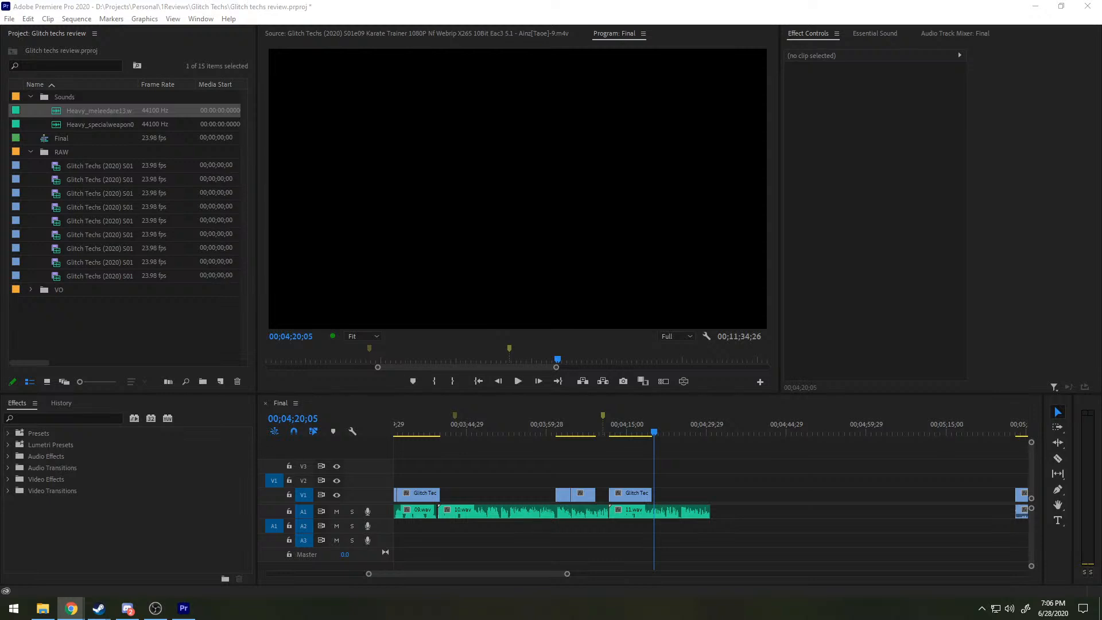
pyautogui.moveTo(1101, 517); pyautogui.dragTo(128, 341)
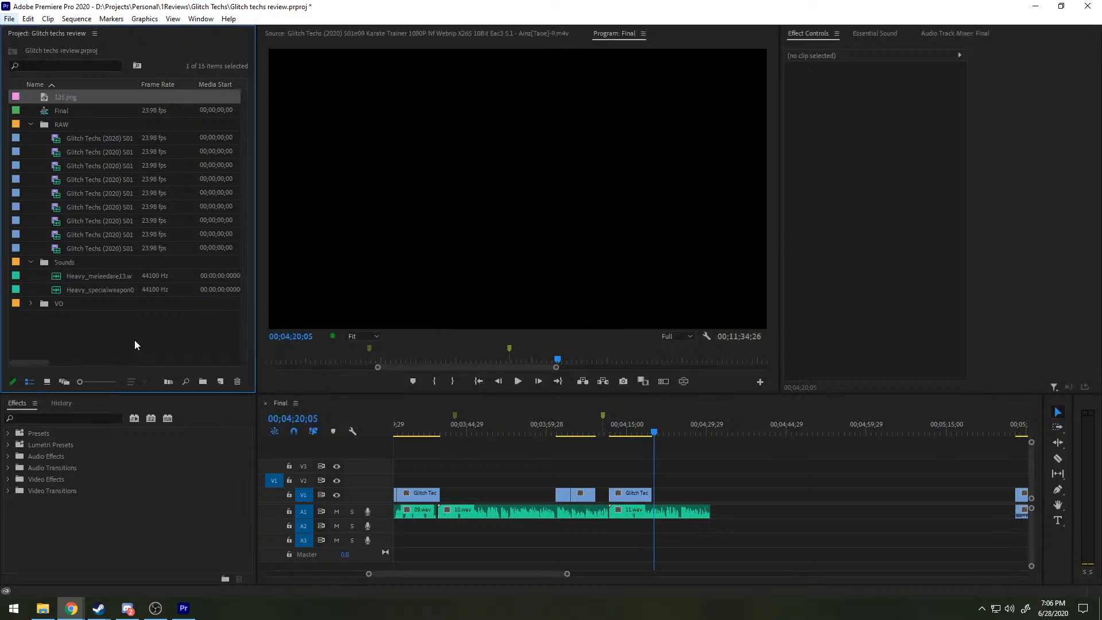
# Step: Try inserting the ACKCHYUALLY image into the sequence at 00;04;20;05, preview it, and undo the insertion
pyautogui.moveTo(65, 100); pyautogui.dragTo(576, 241)
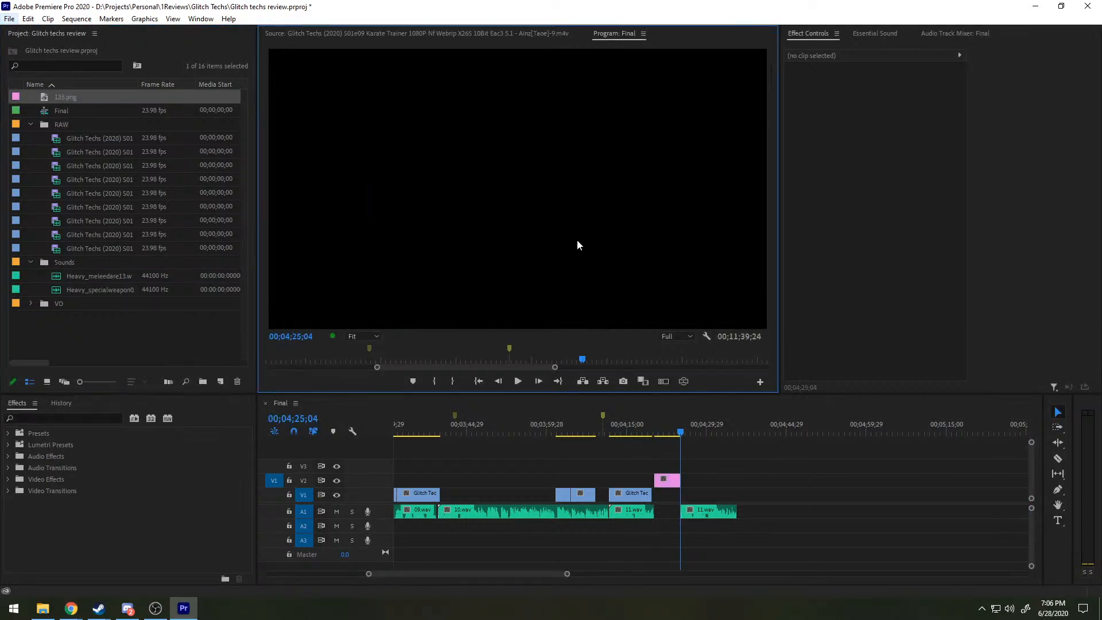
pyautogui.click(669, 431)
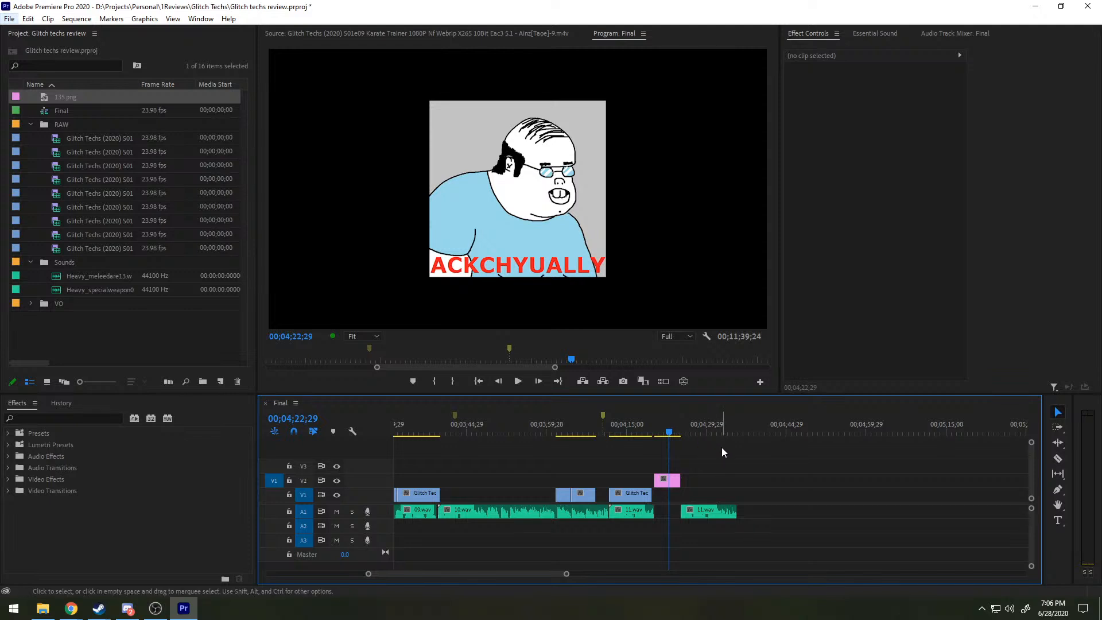
pyautogui.moveTo(669, 431); pyautogui.dragTo(684, 425)
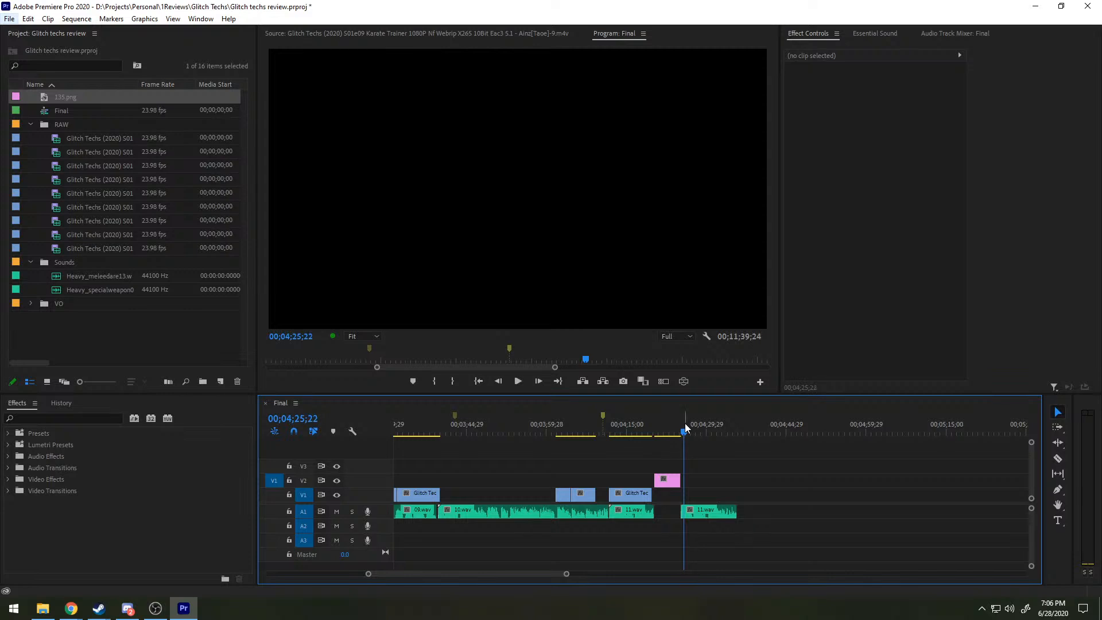
pyautogui.hotkey('ctrl', 'z')
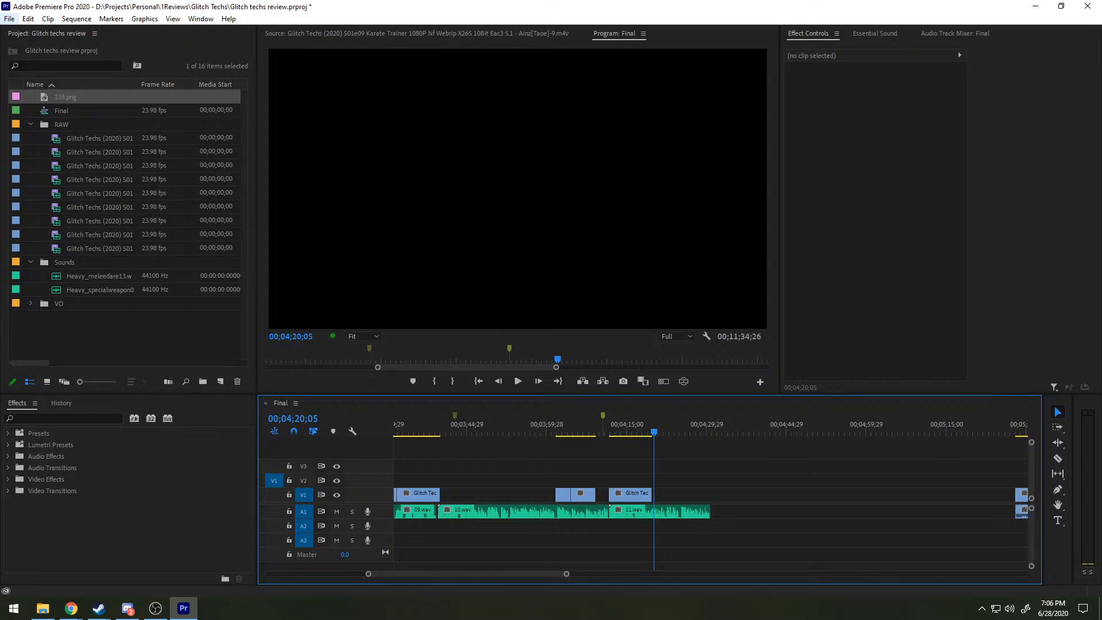
# Step: Play the Karate Trainer clip over 11.wav again up to about 00;04;17;17
pyautogui.hotkey('alt', 'Tab')
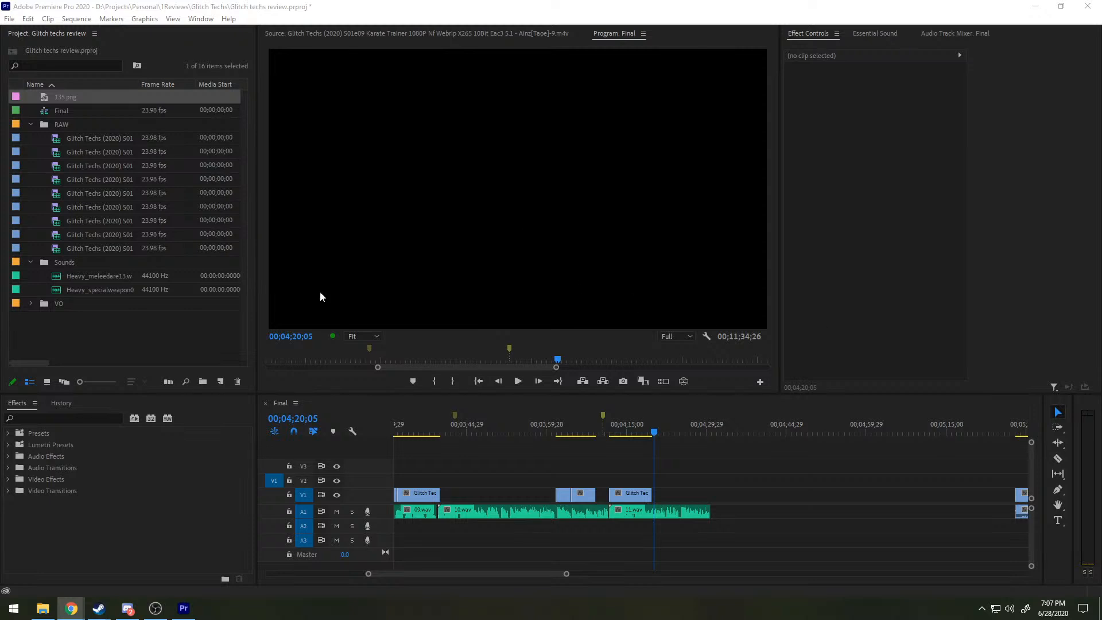
pyautogui.moveTo(542, 426); pyautogui.dragTo(628, 435)
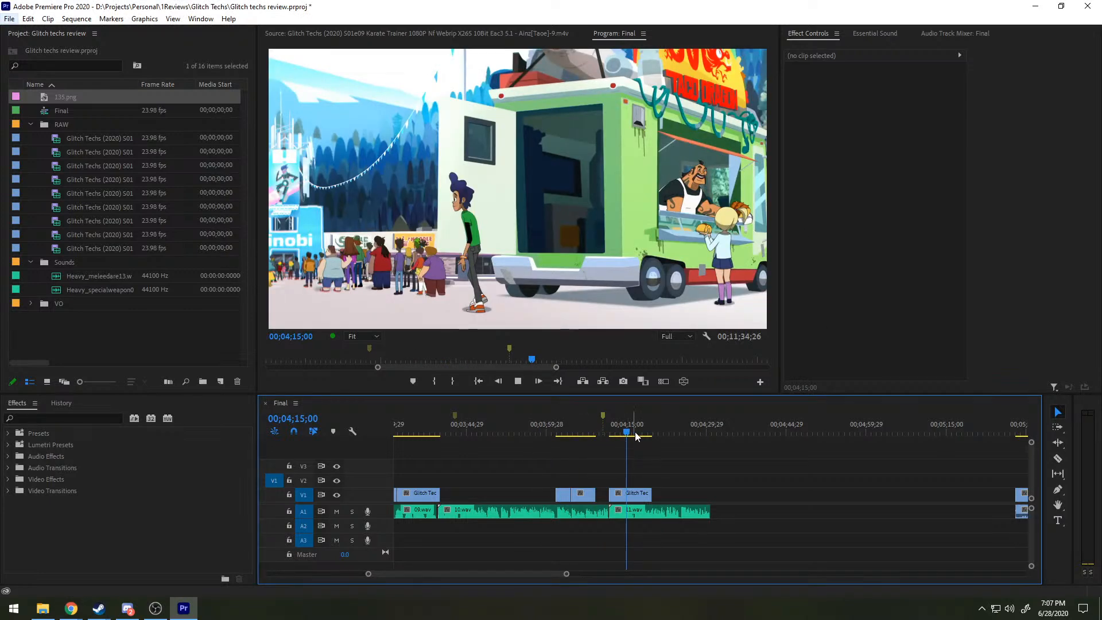
pyautogui.press('space')
pyautogui.scroll(8, 716, 531)
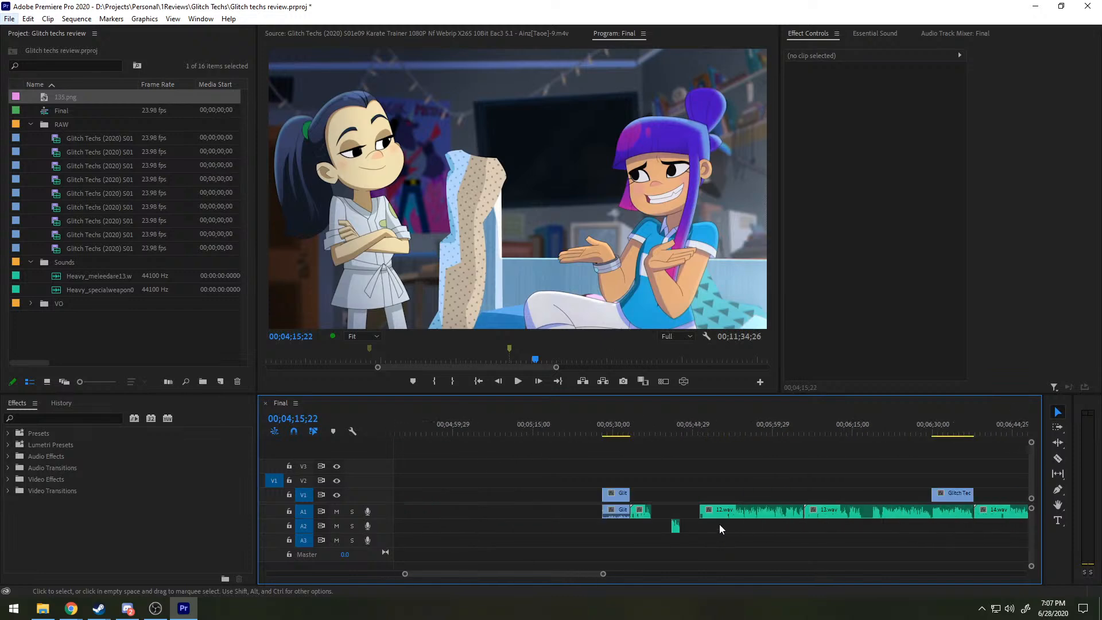
pyautogui.hotkey('alt', 'space')
pyautogui.press('Escape')
pyautogui.press('space')
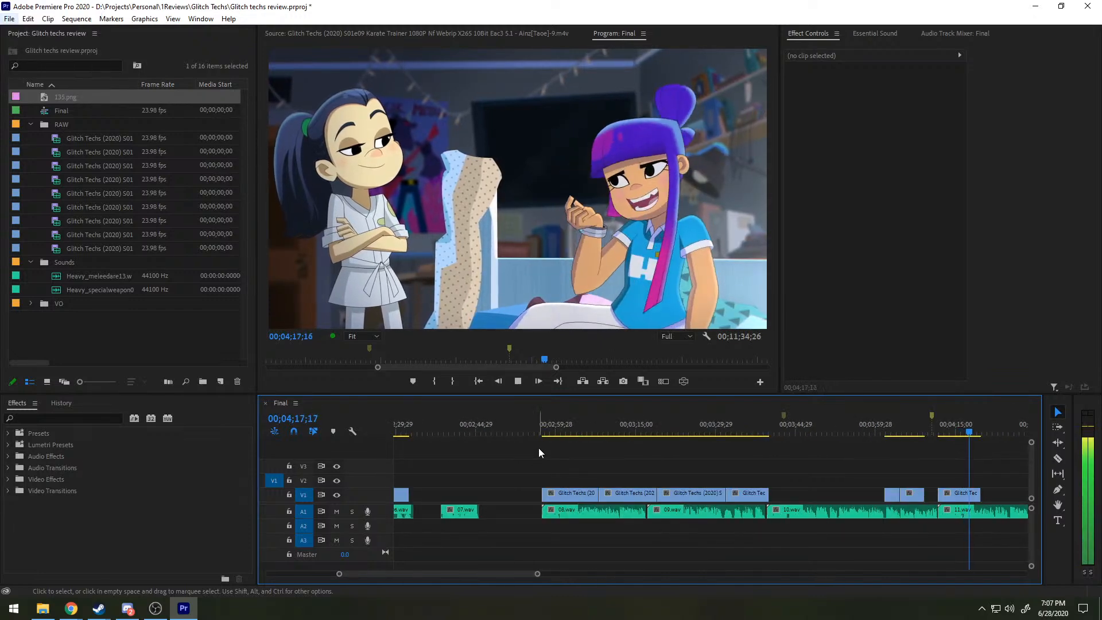
# Step: Play the 12.wav voice-over in the Final sequence from 00;05;46;14 to 00;05;54;02
pyautogui.scroll(-2, 539, 448)
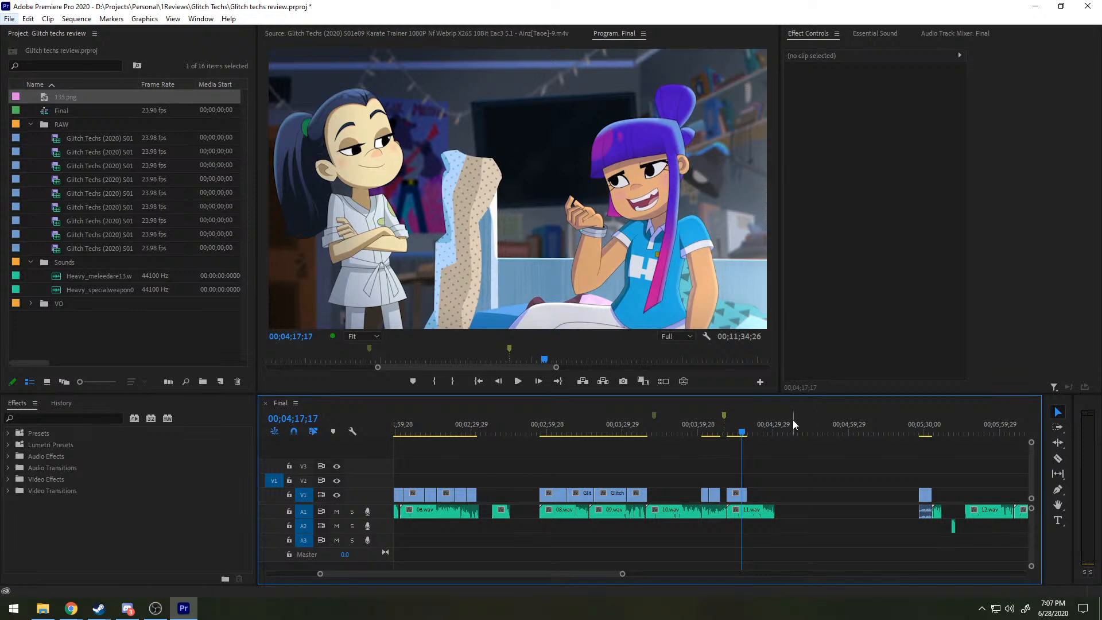
pyautogui.scroll(-5, 769, 493)
pyautogui.scroll(-1, 665, 479)
pyautogui.scroll(-3, 674, 467)
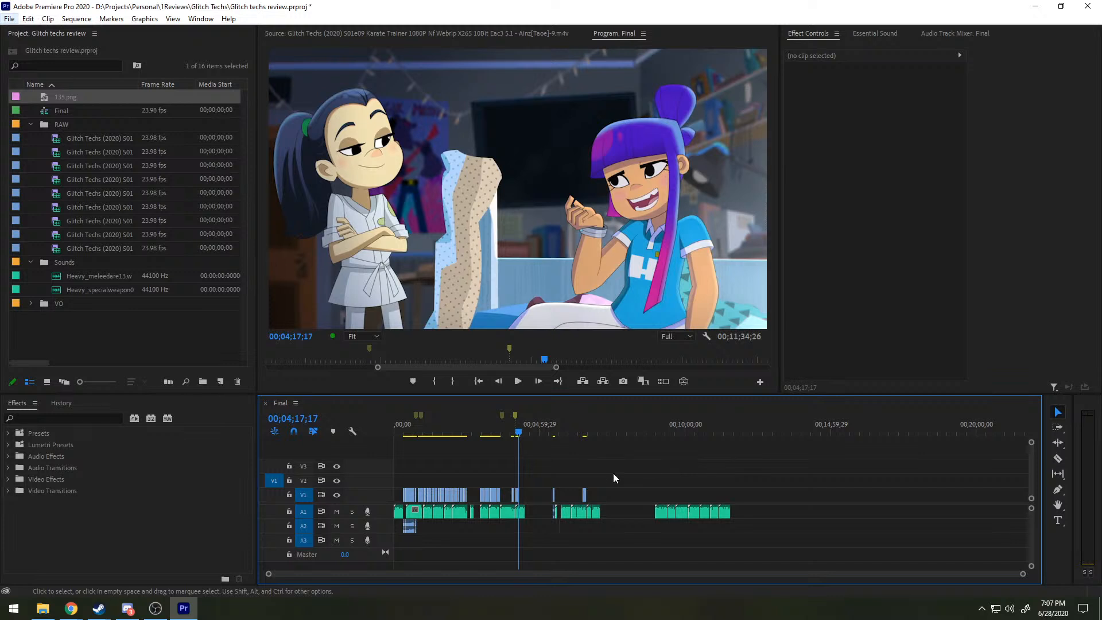
pyautogui.scroll(4, 549, 480)
pyautogui.click(642, 430)
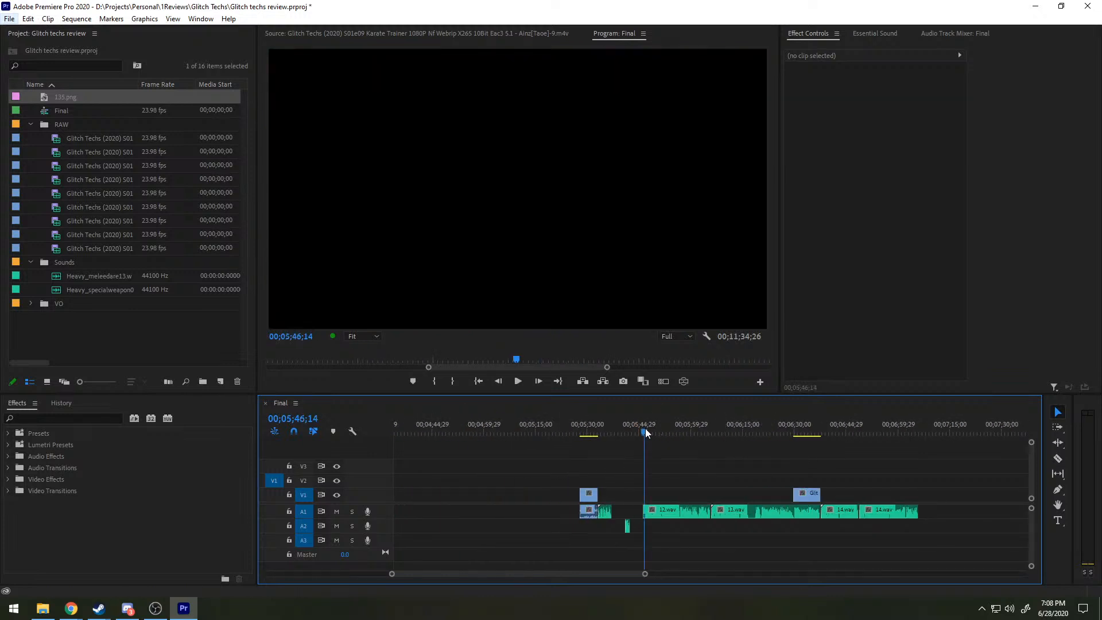
pyautogui.press('space')
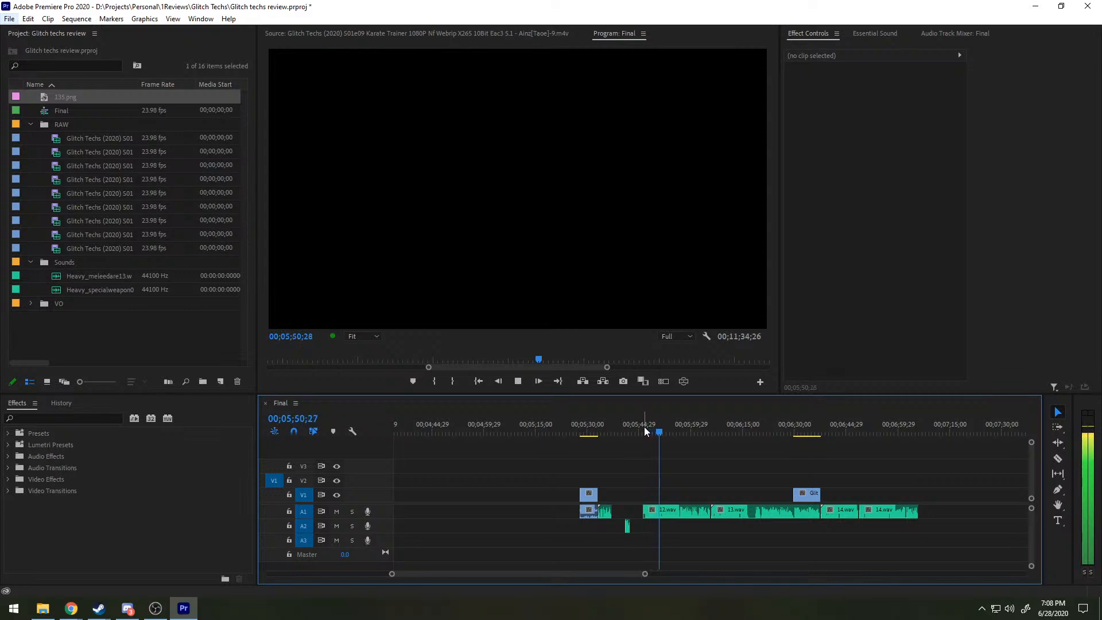
pyautogui.press('space')
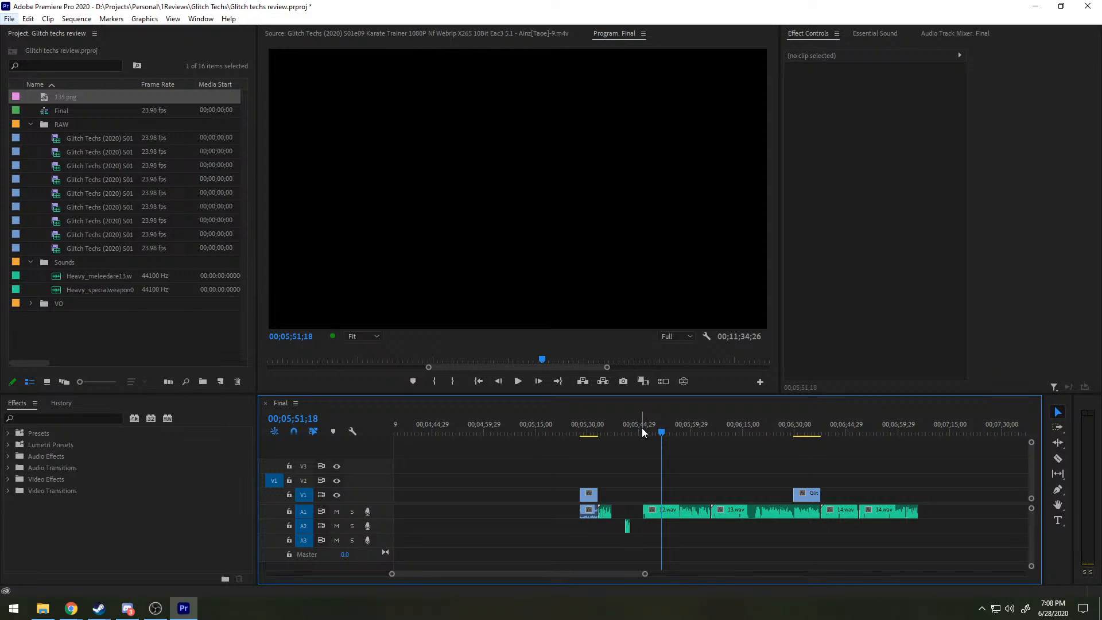
pyautogui.press('space')
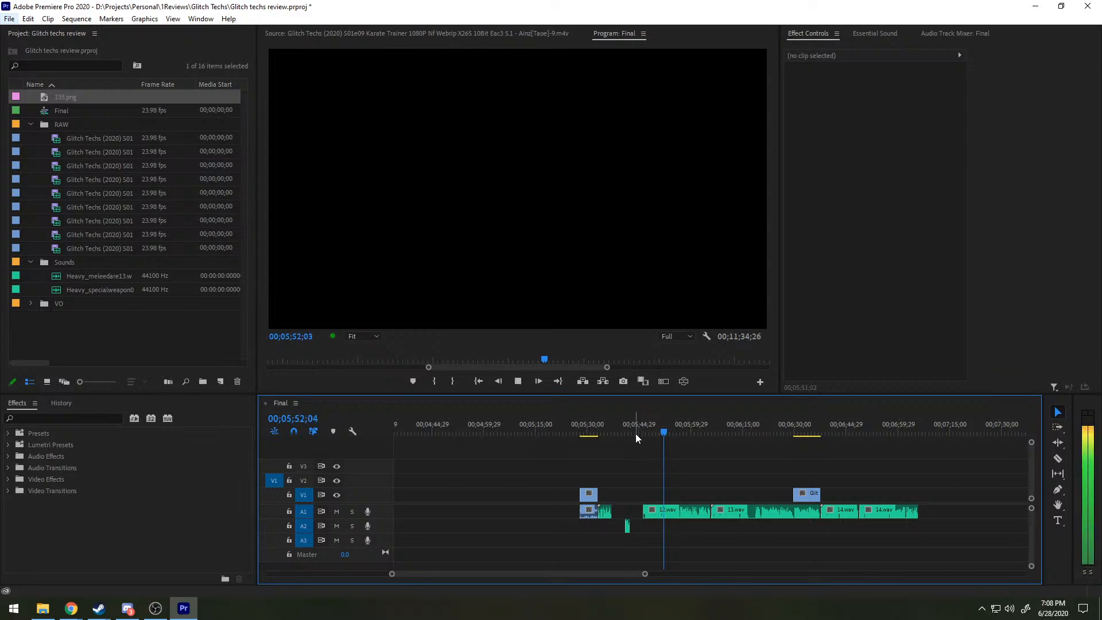
pyautogui.press('space')
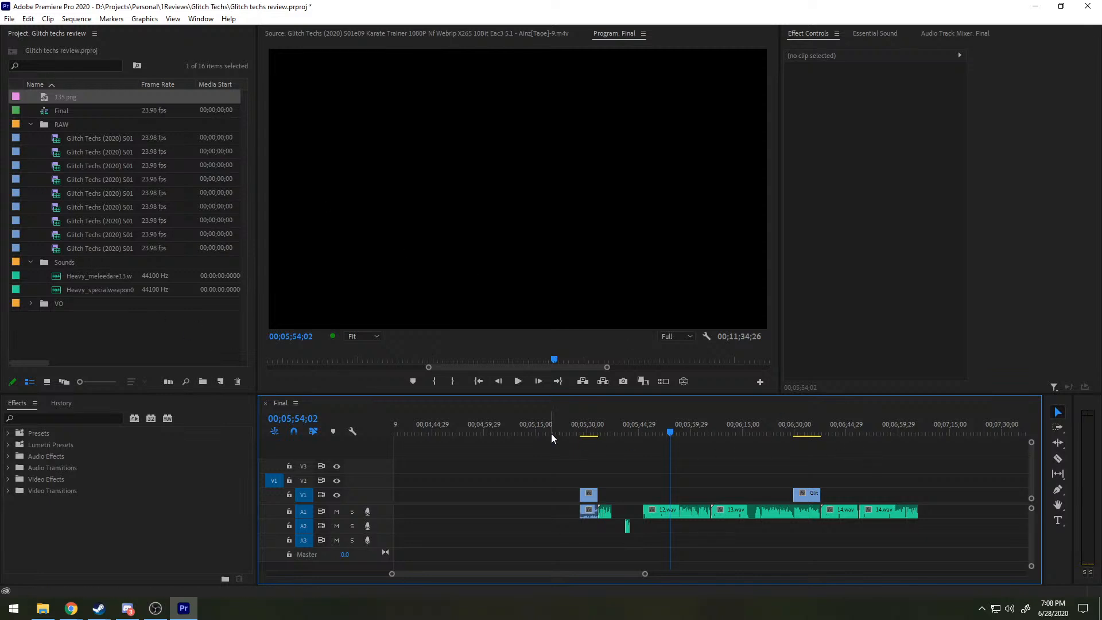
# Step: Switch to After Effects and create a 1920 x 1080, 29.97 fps composition named CRUNGE
pyautogui.click(13, 609)
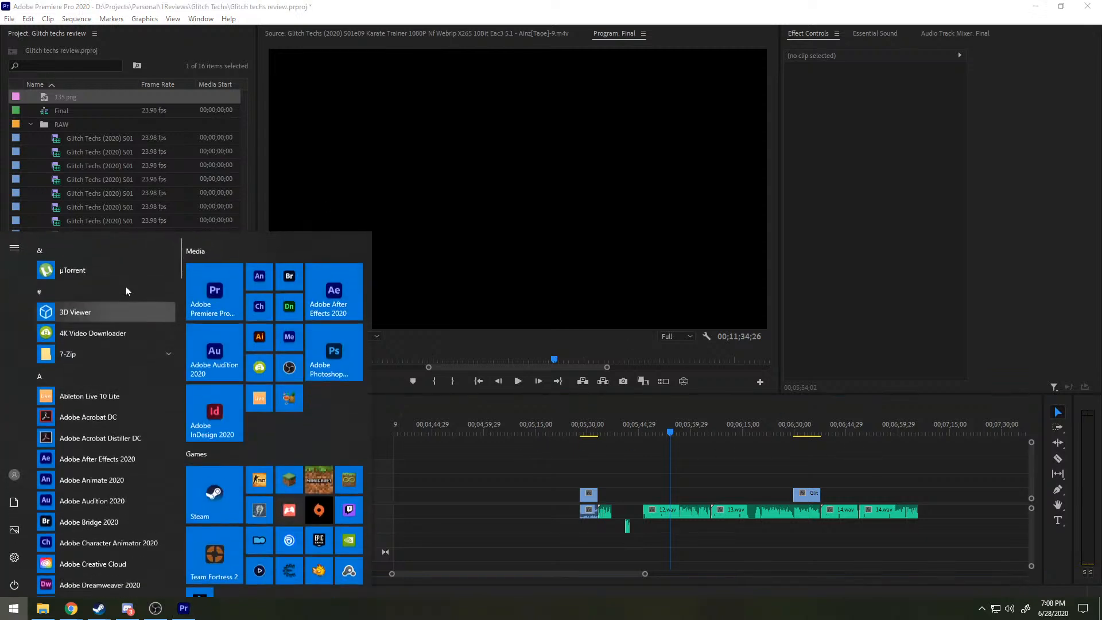
pyautogui.click(331, 288)
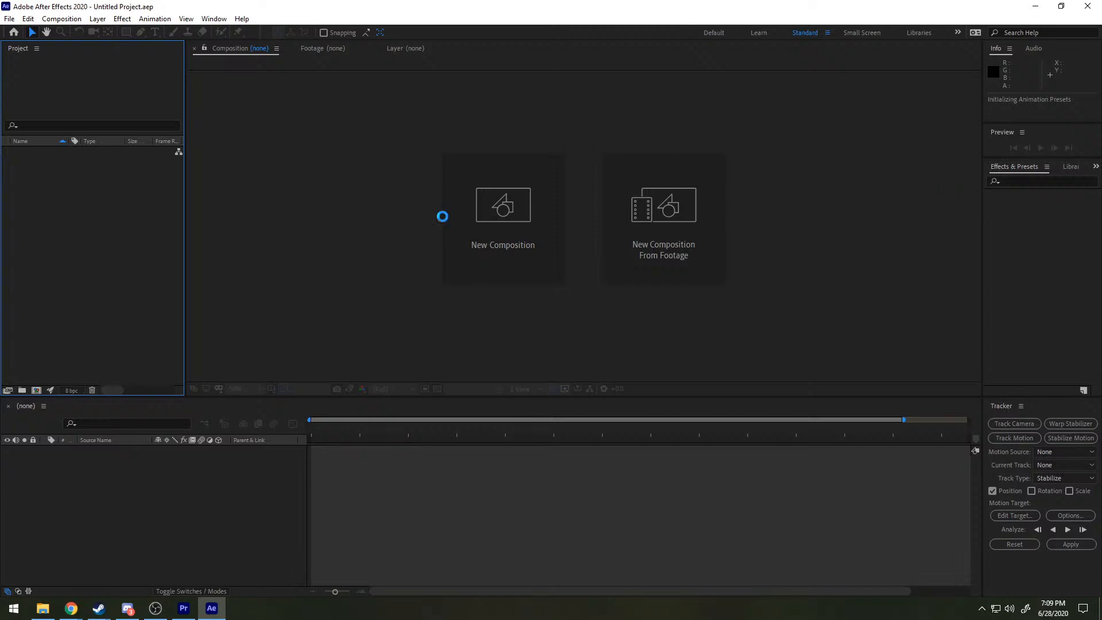
pyautogui.click(517, 204)
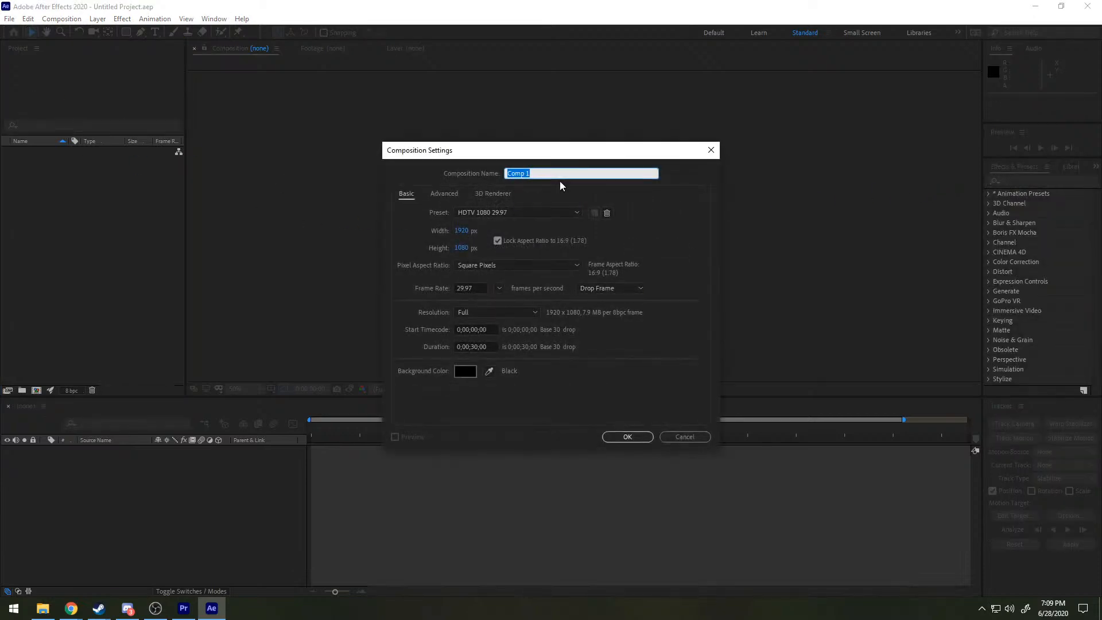
pyautogui.write('CRUNGE')
pyautogui.click(628, 439)
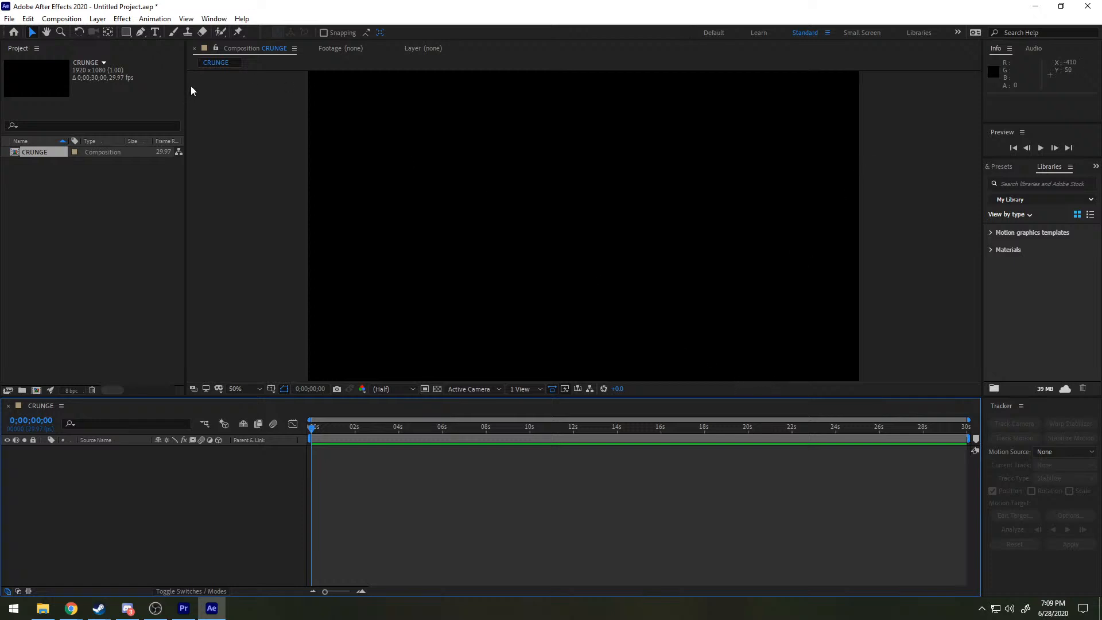
# Step: Add a CRUNGE text layer to the composition and set its font size to 283 px
pyautogui.click(62, 224)
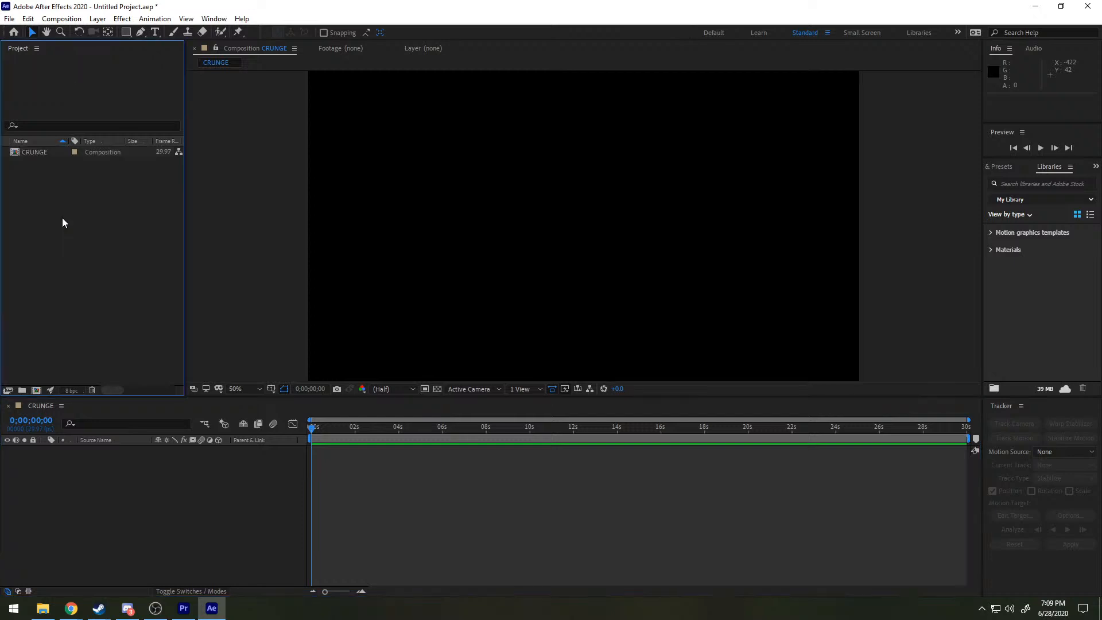
pyautogui.click(33, 150)
pyautogui.click(92, 468)
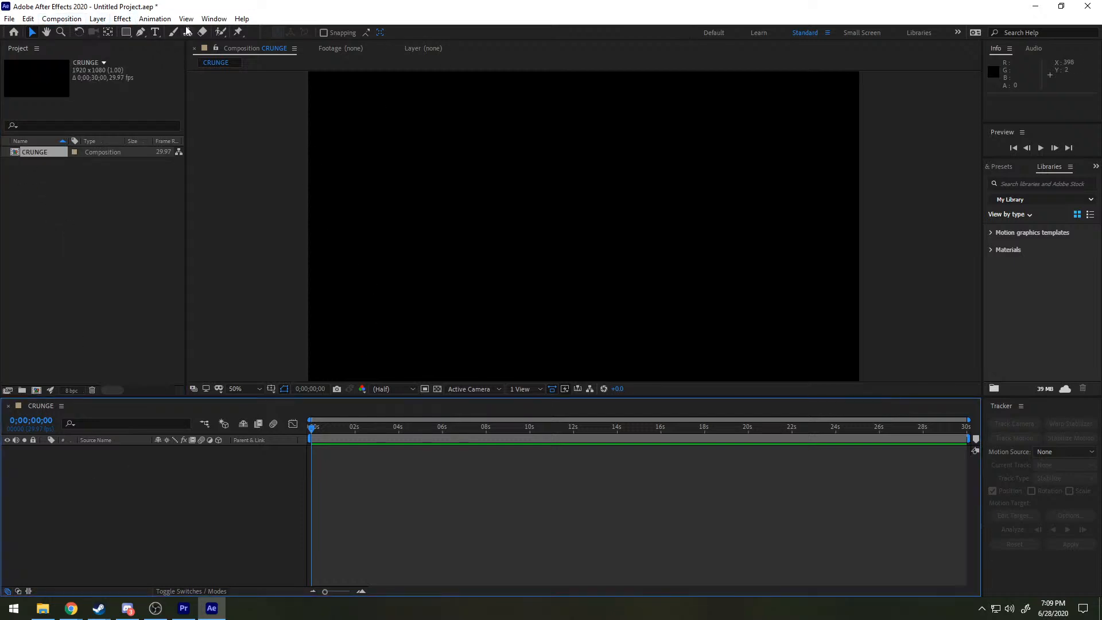
pyautogui.click(155, 32)
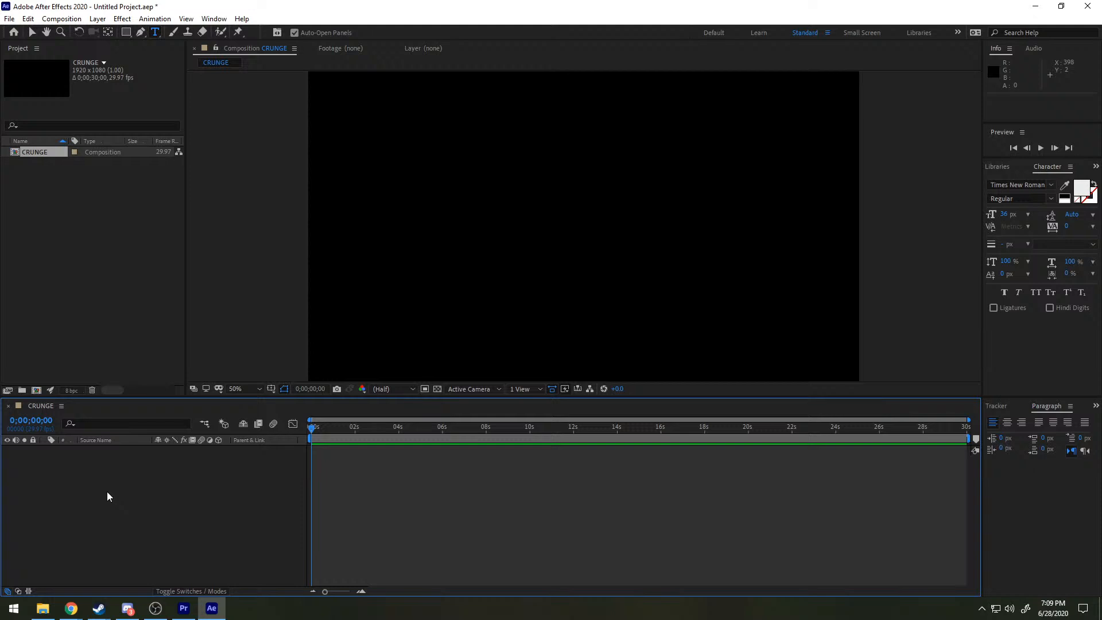
pyautogui.click(474, 207)
pyautogui.write('CR')
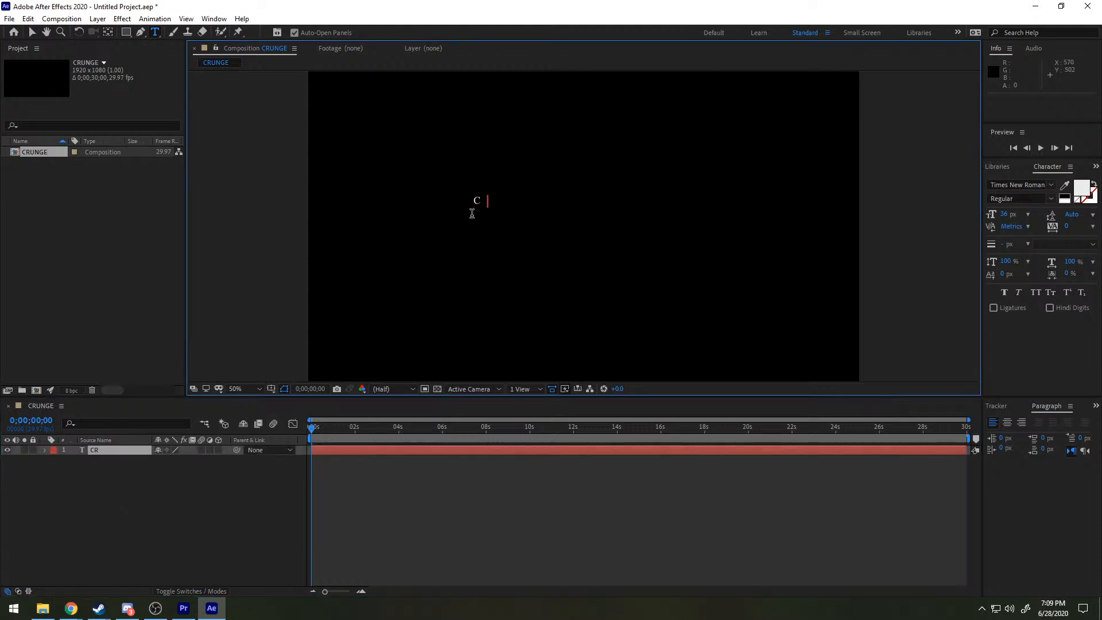
pyautogui.write('UNGE')
pyautogui.hotkey('ctrl', 'a')
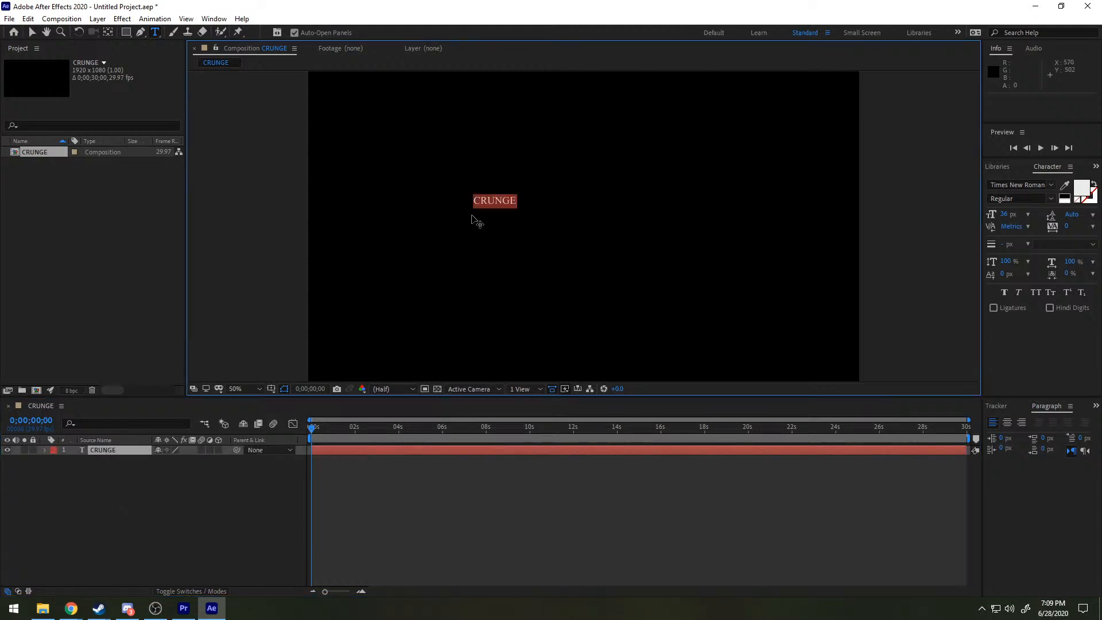
pyautogui.moveTo(1010, 221); pyautogui.dragTo(1059, 205)
# Step: Try to set the font of the enlarged CRUNGE text to Pinecone MVB Rough1
pyautogui.click(1051, 184)
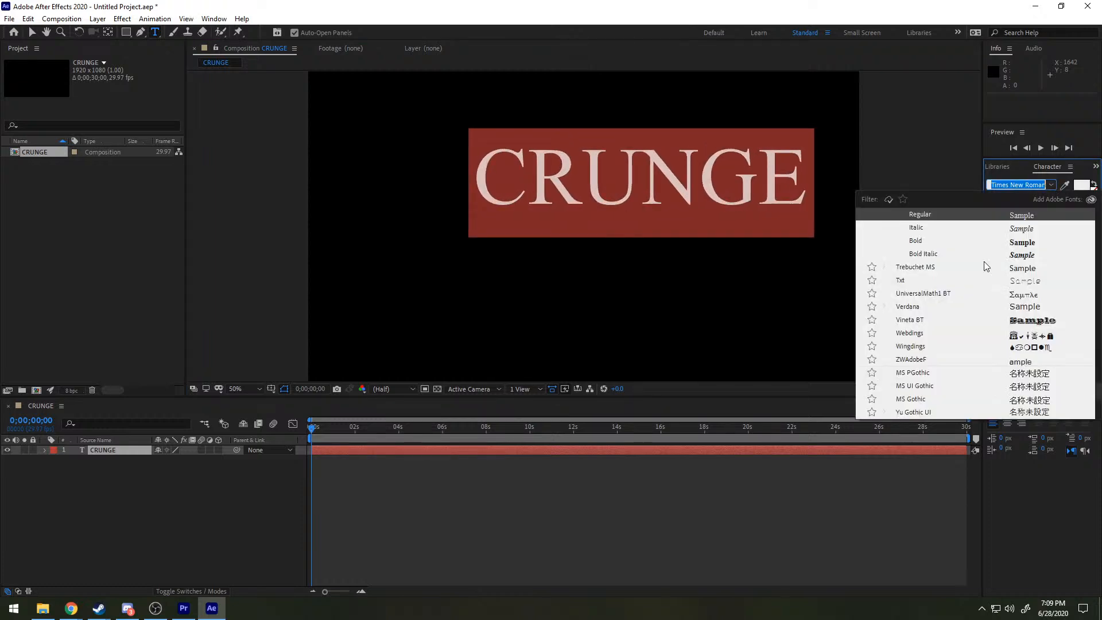
pyautogui.scroll(-2, 985, 246)
pyautogui.scroll(-10, 1014, 248)
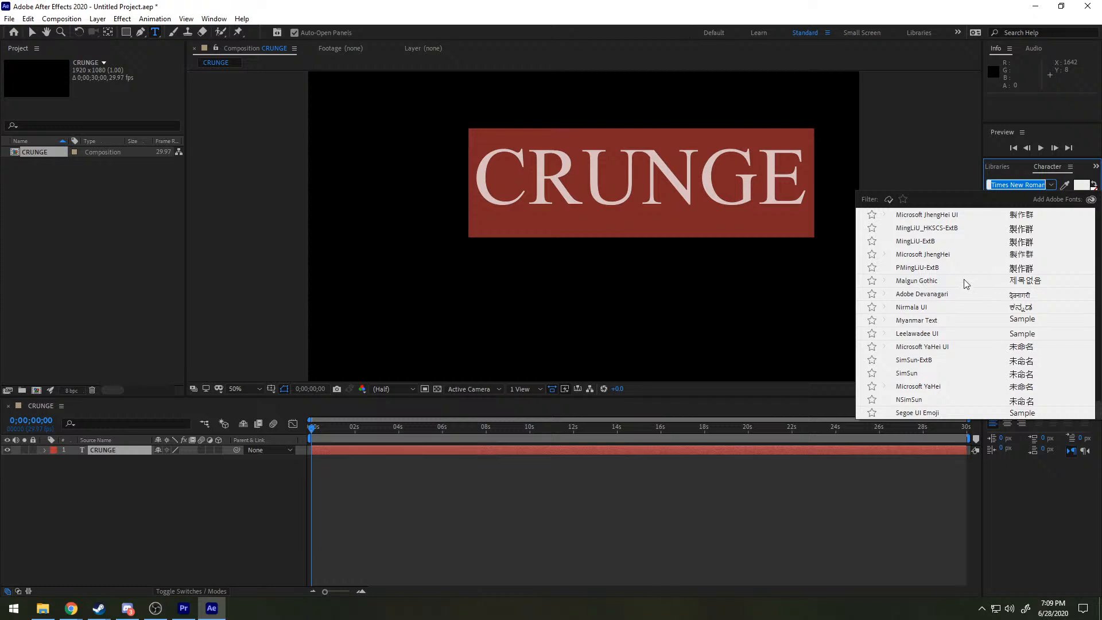
pyautogui.scroll(8, 964, 274)
pyautogui.scroll(-2, 964, 272)
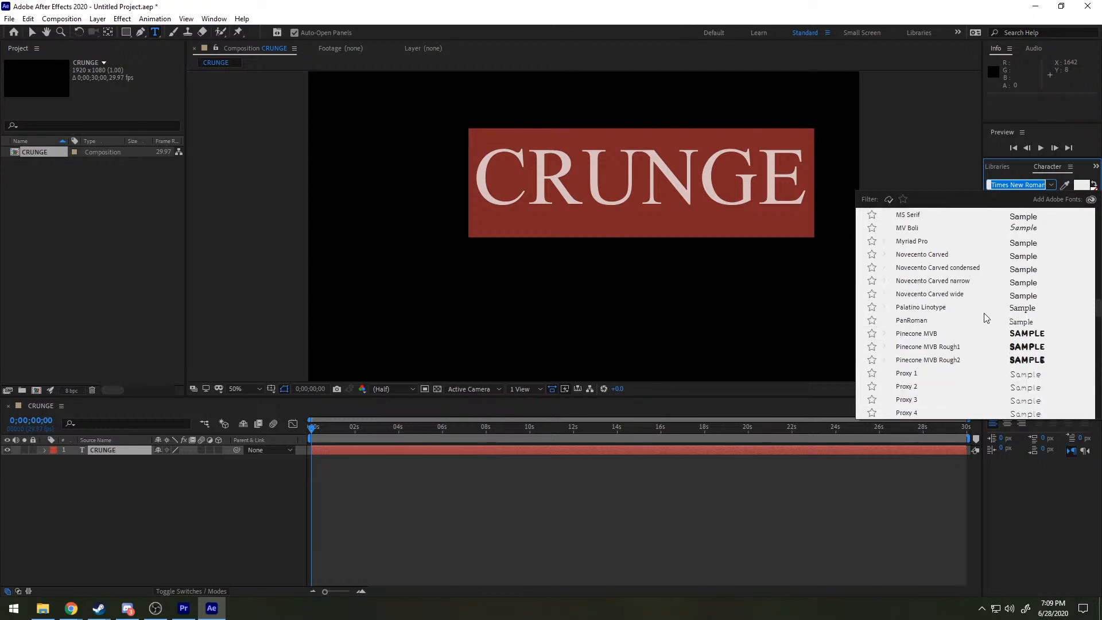
pyautogui.click(941, 346)
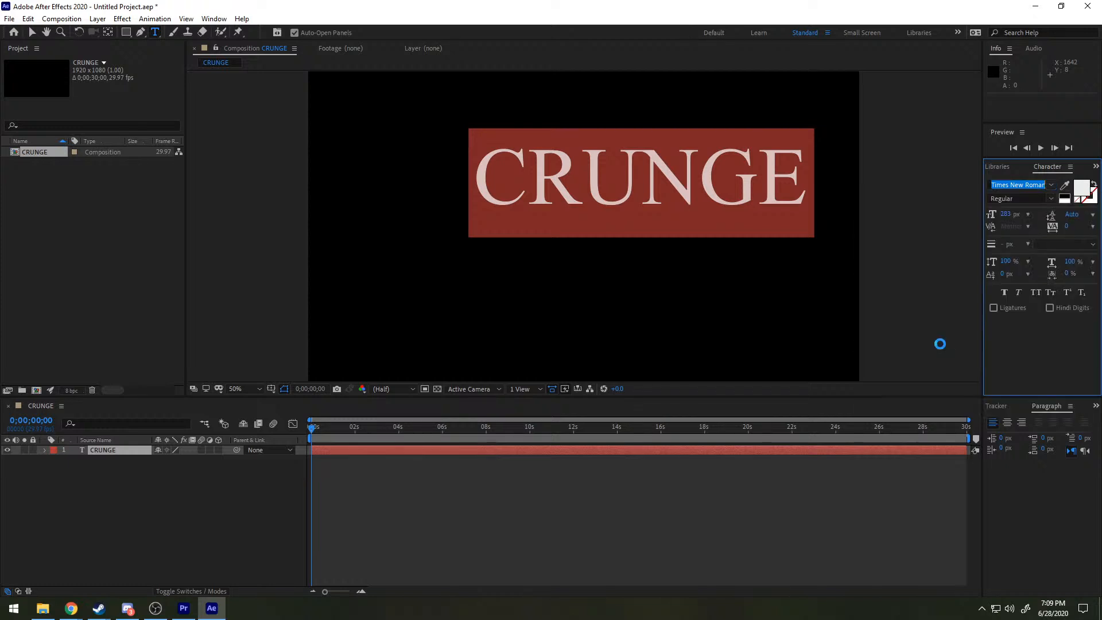
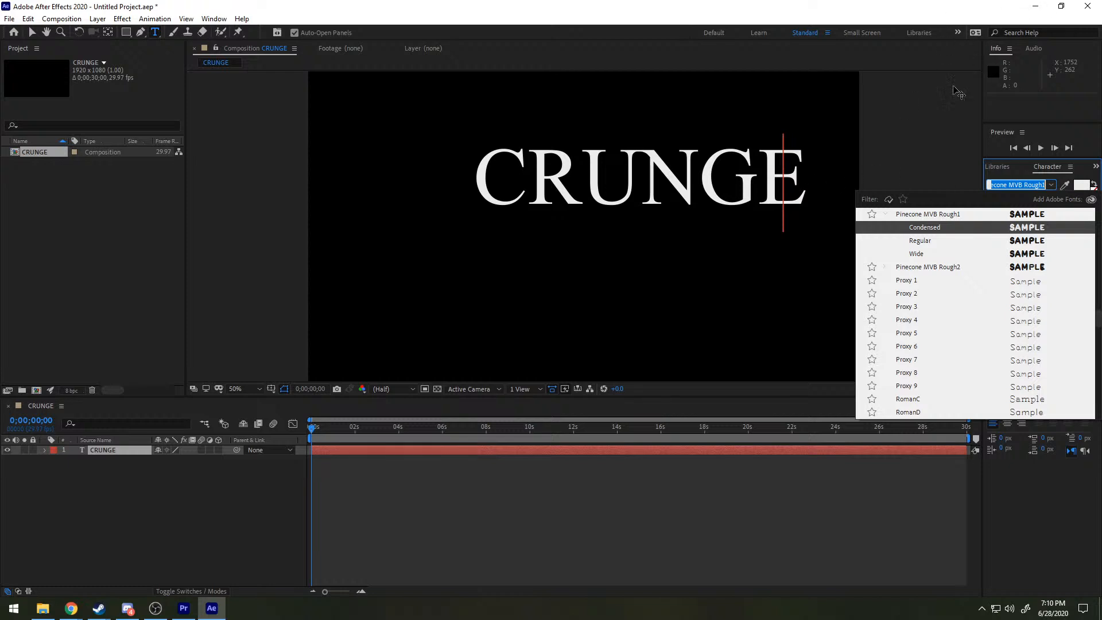
# Step: Open the Task Manager and force After Effects to close
pyautogui.click(127, 608)
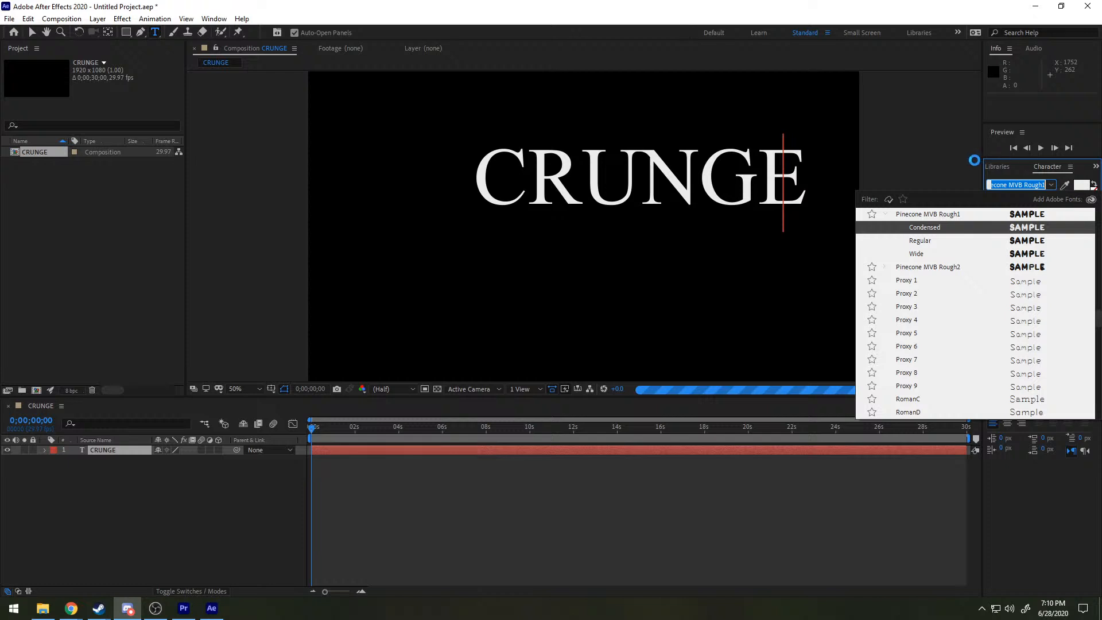
pyautogui.rightClick(675, 608)
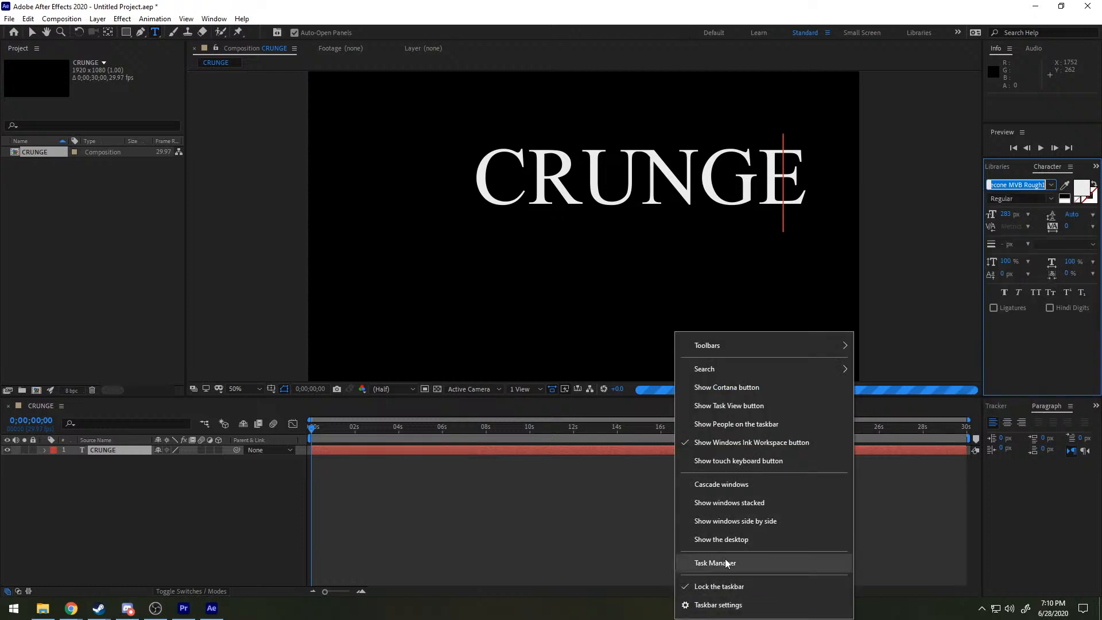
pyautogui.click(703, 562)
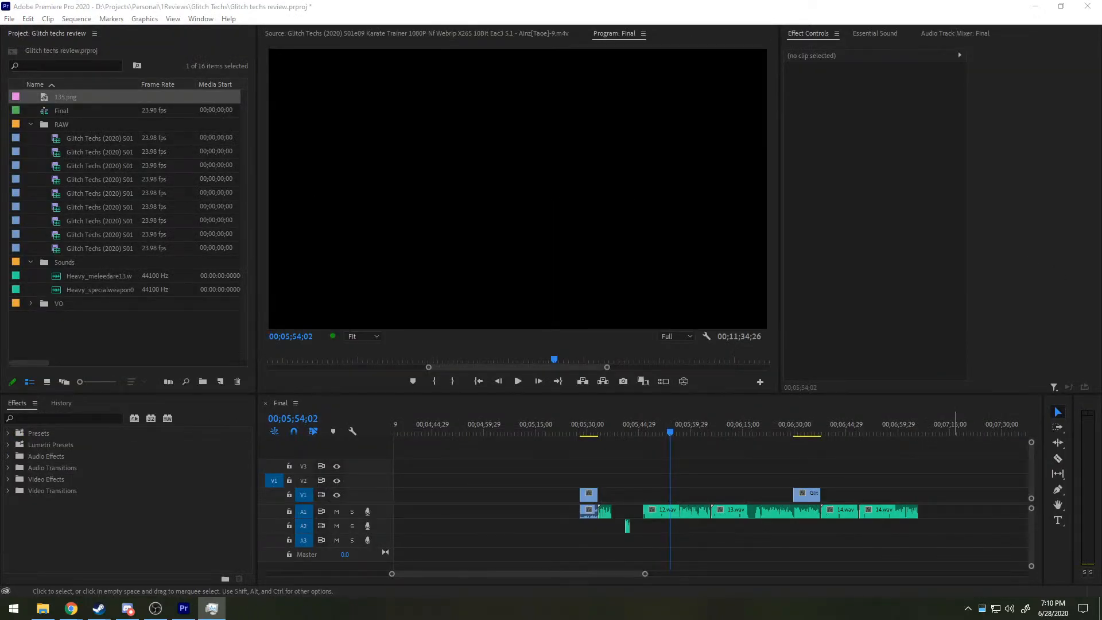
# Step: Relaunch After Effects and create a new composition named CRUNGE with the HDTV 1080 29.97 preset
pyautogui.click(13, 608)
pyautogui.click(336, 286)
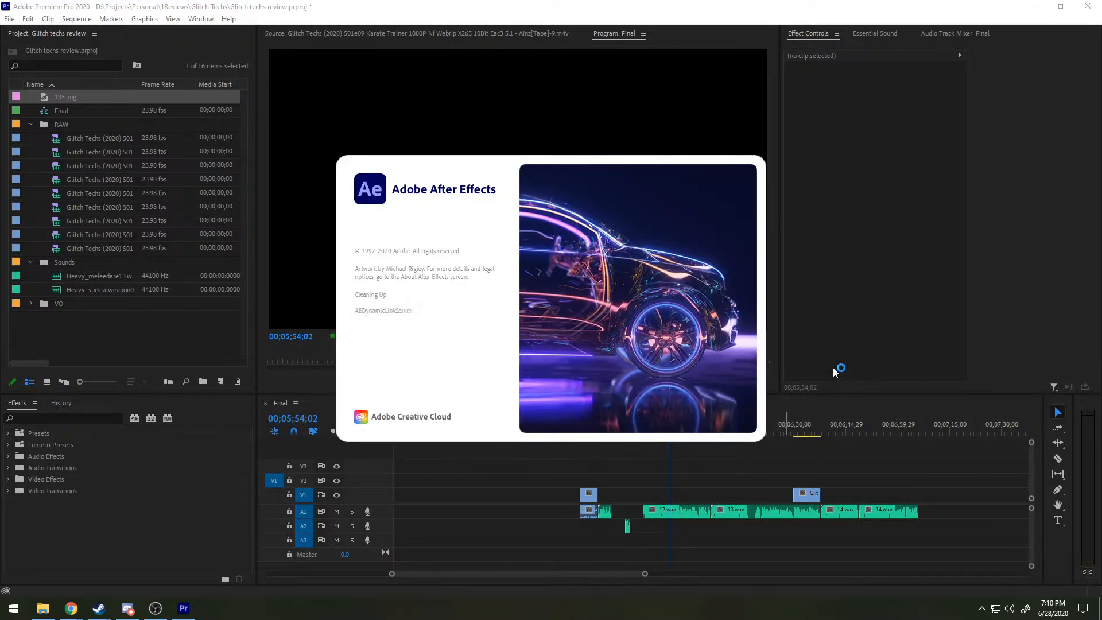
pyautogui.press('super')
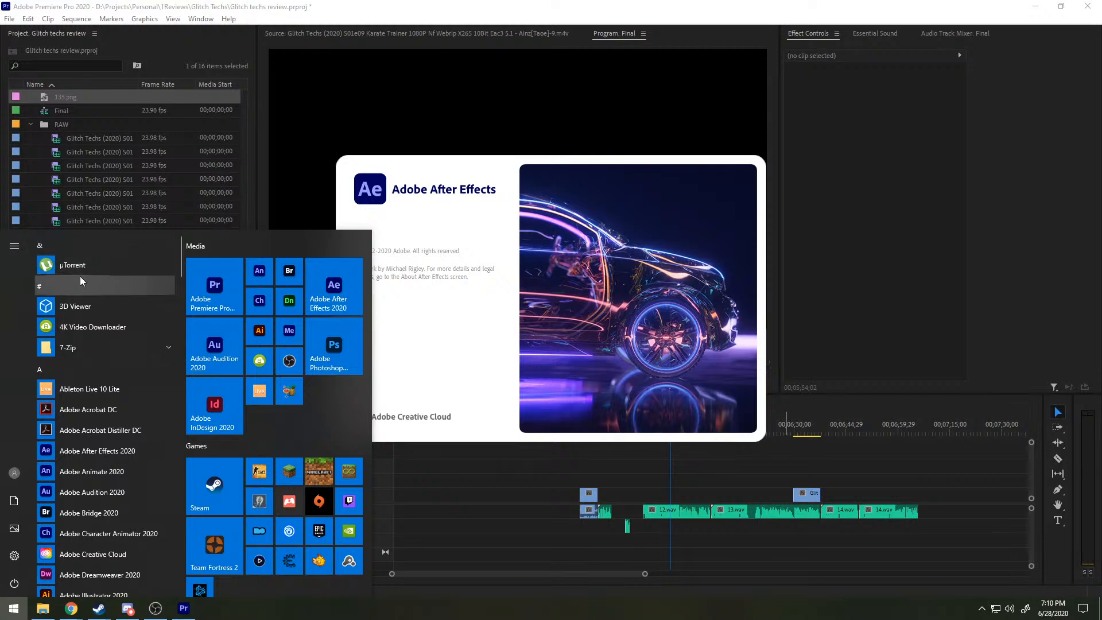
pyautogui.press('super')
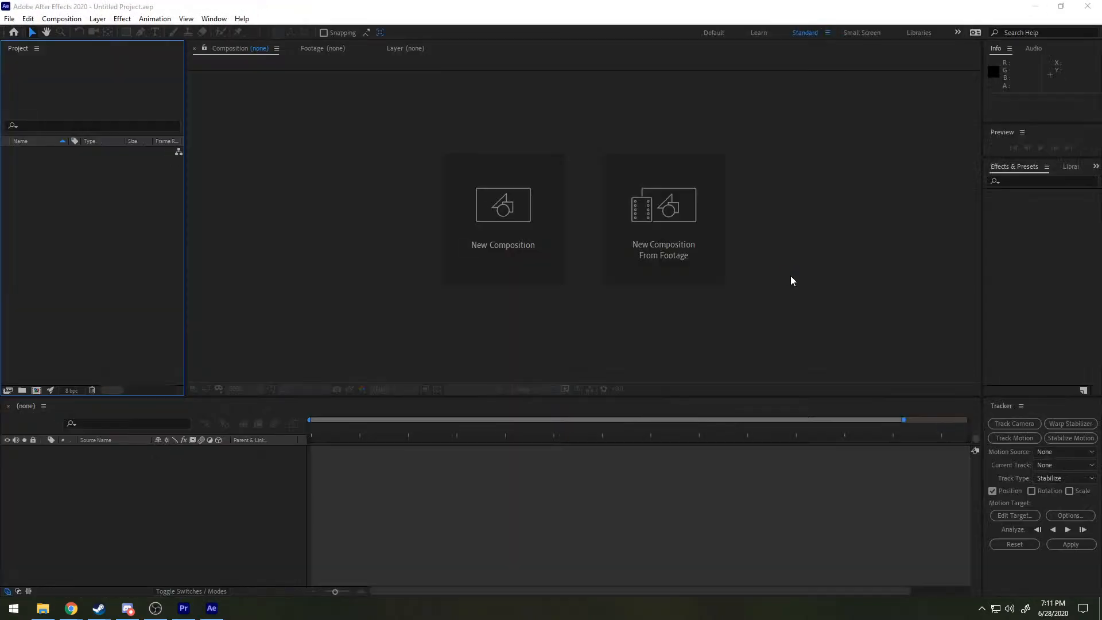
pyautogui.click(500, 203)
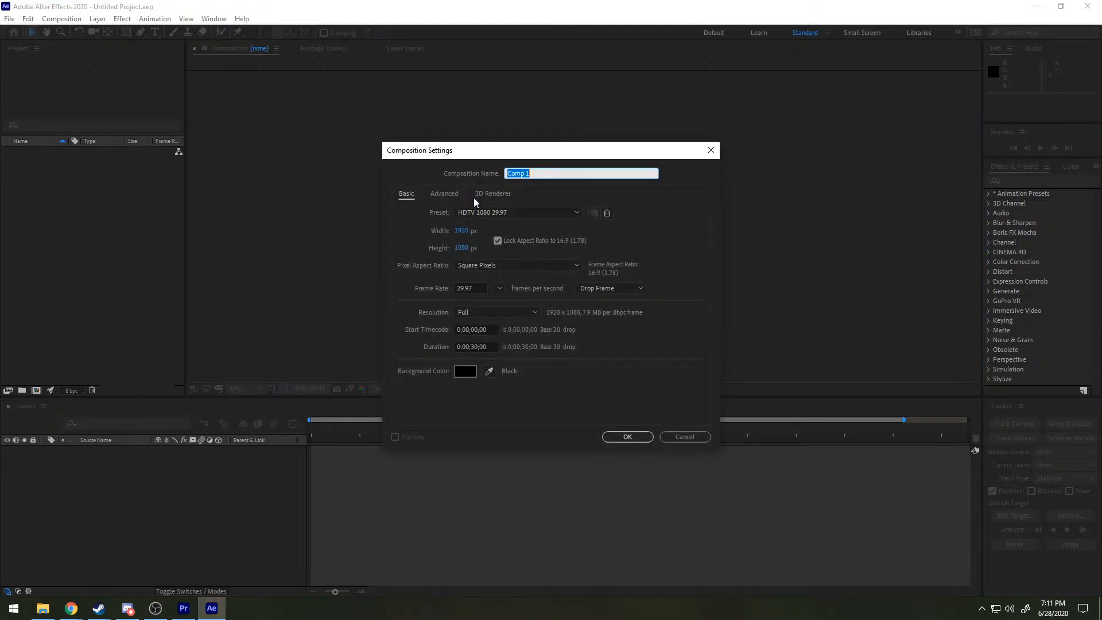
pyautogui.write('C')
pyautogui.write('GWE')
pyautogui.click(622, 436)
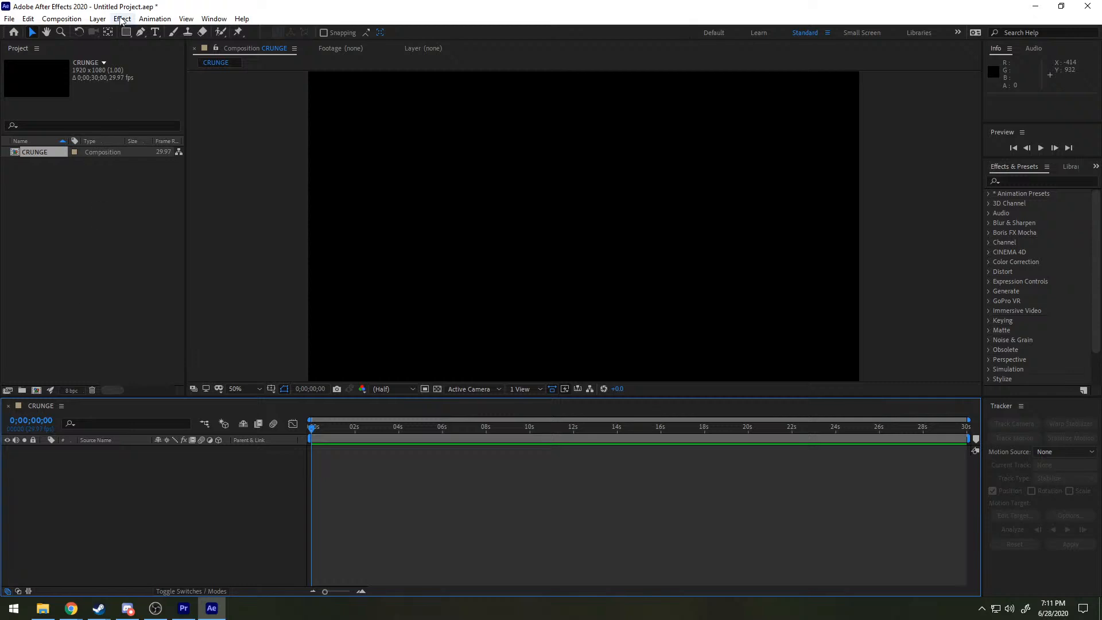
# Step: Add a text layer reading CRUNGE to the new composition and select all of its text
pyautogui.click(155, 32)
pyautogui.click(356, 205)
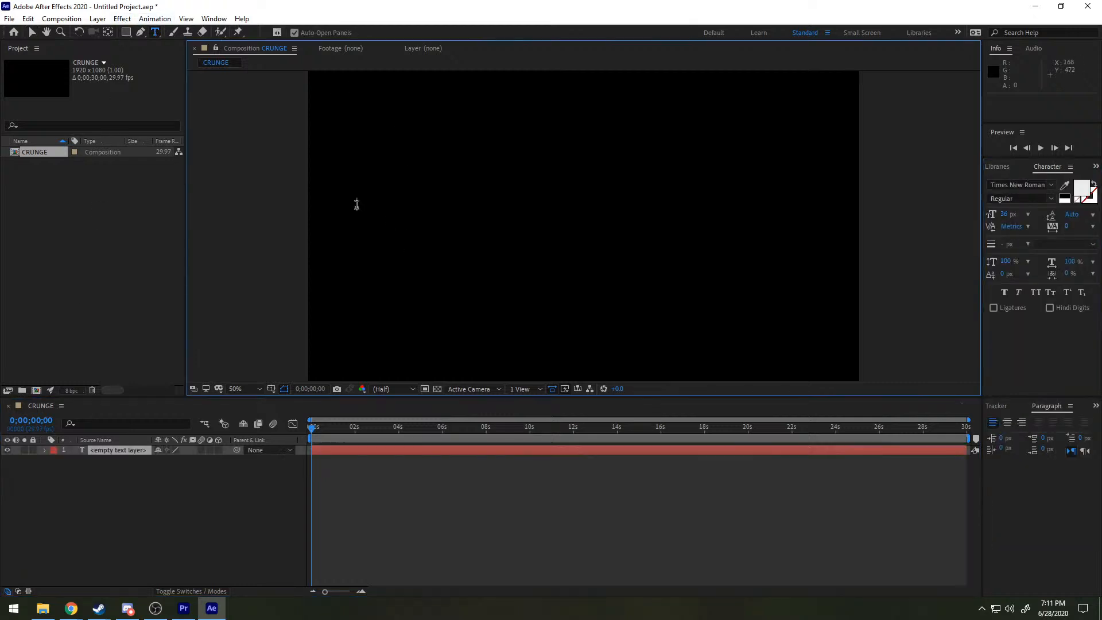
pyautogui.write('CRUNGE')
pyautogui.hotkey('ctrl', 'a')
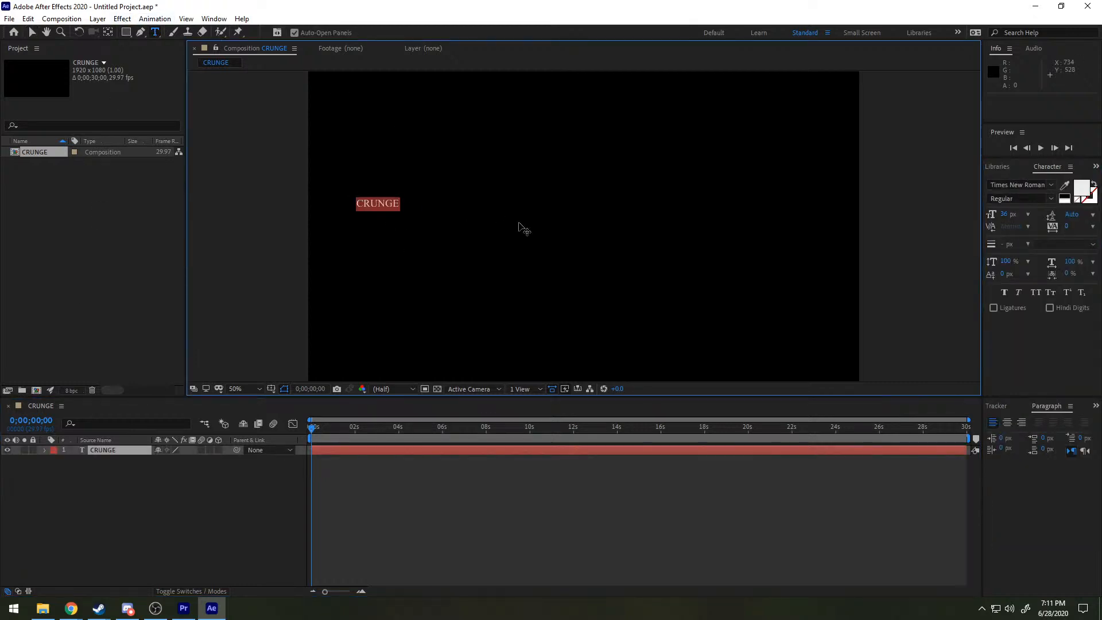
# Step: Try to set the font of the selected CRUNGE text to Pinecone MVB Rough1
pyautogui.click(1051, 190)
pyautogui.scroll(10, 1033, 263)
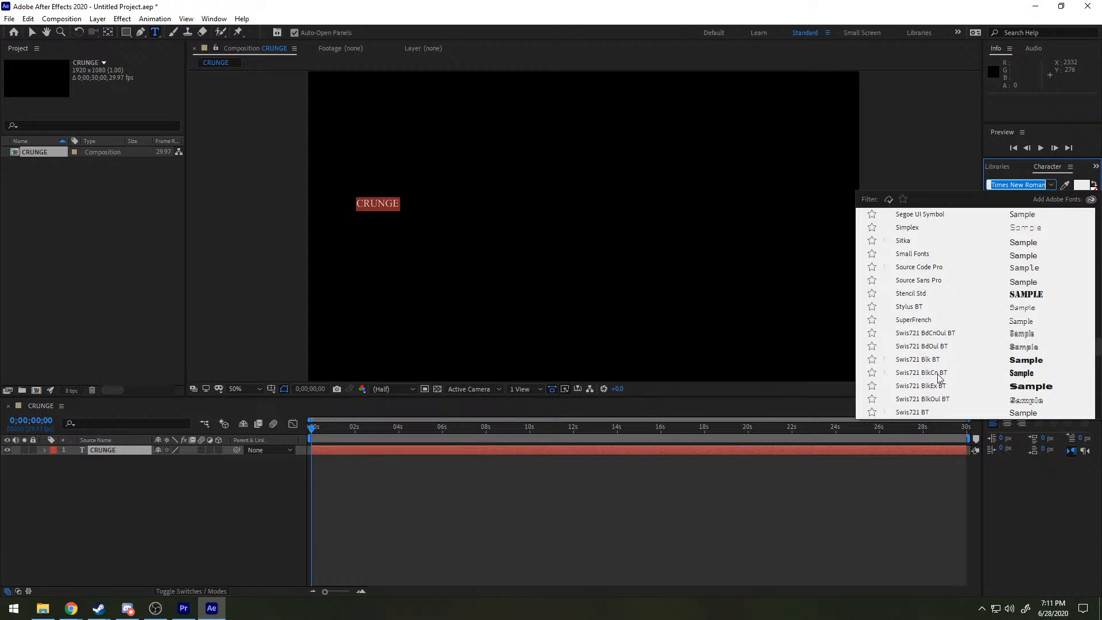
pyautogui.scroll(15, 934, 283)
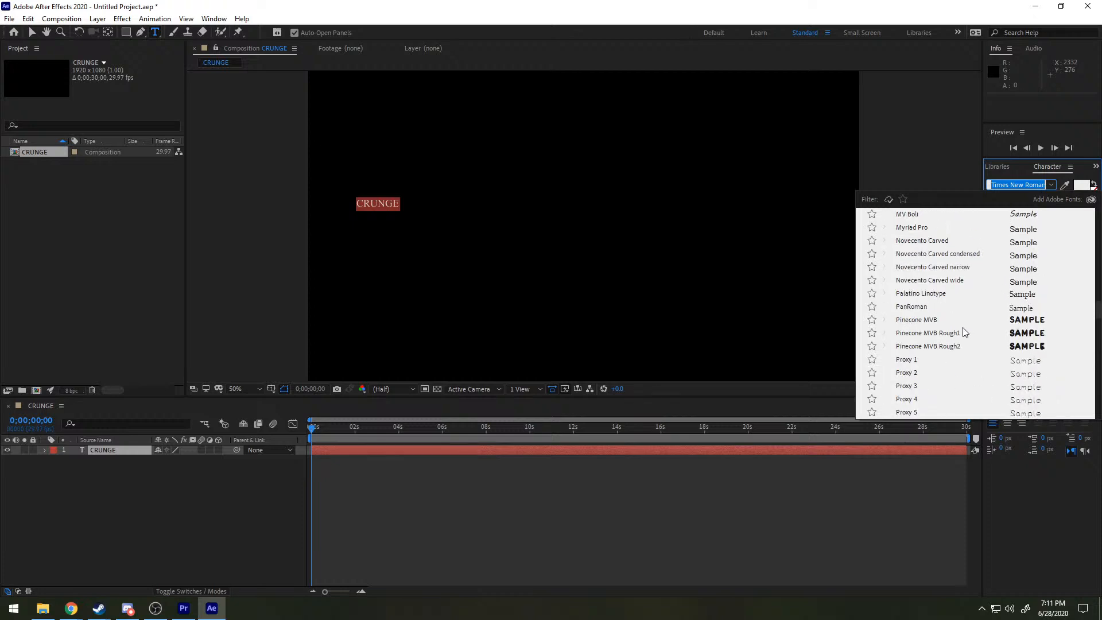
pyautogui.click(919, 333)
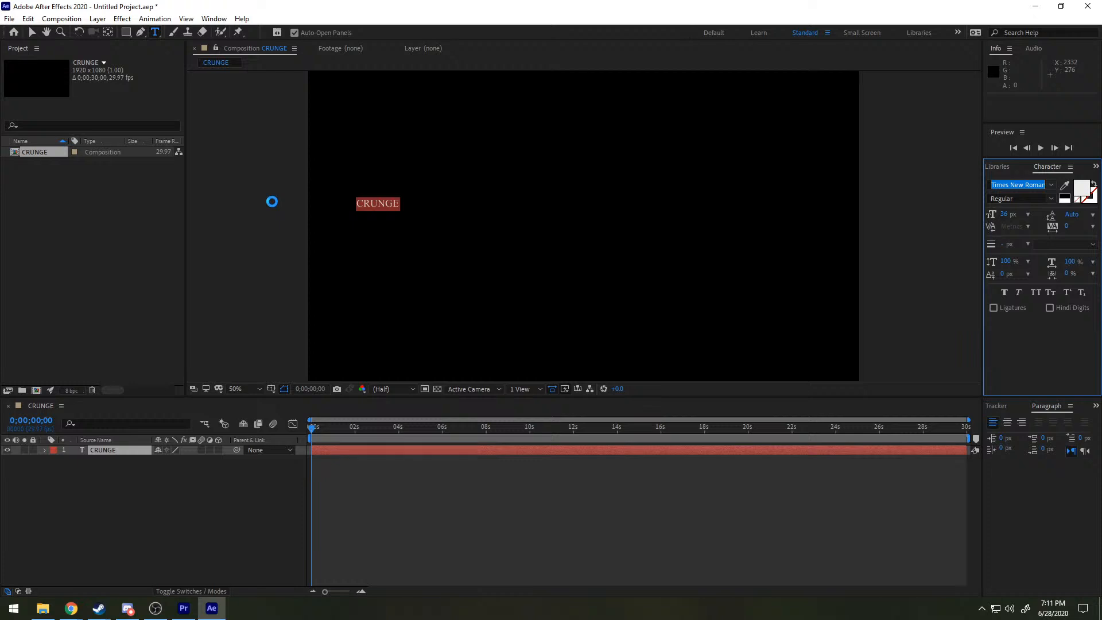
# Step: Force the unresponsive After Effects program to close
pyautogui.hotkey('alt', 'Tab')
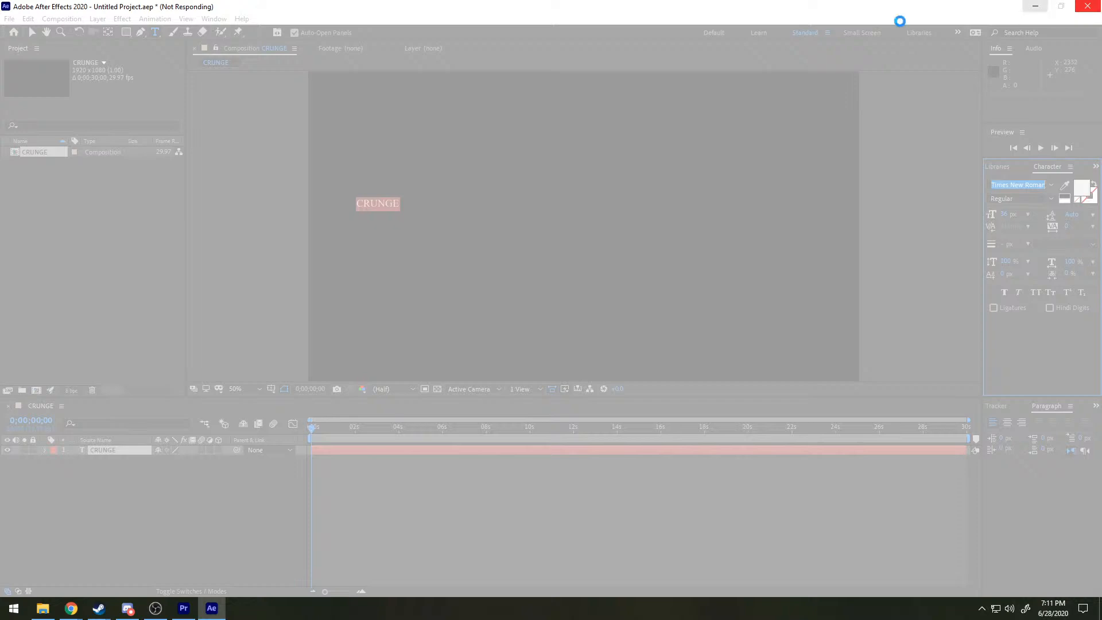
pyautogui.click(1088, 6)
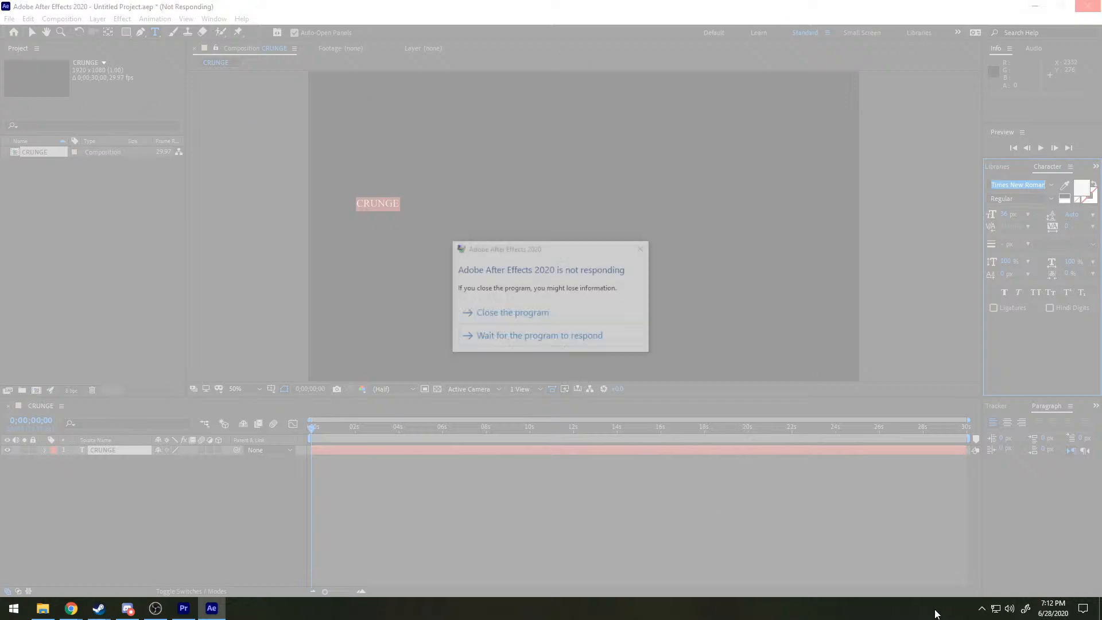
pyautogui.rightClick(513, 606)
pyautogui.click(560, 546)
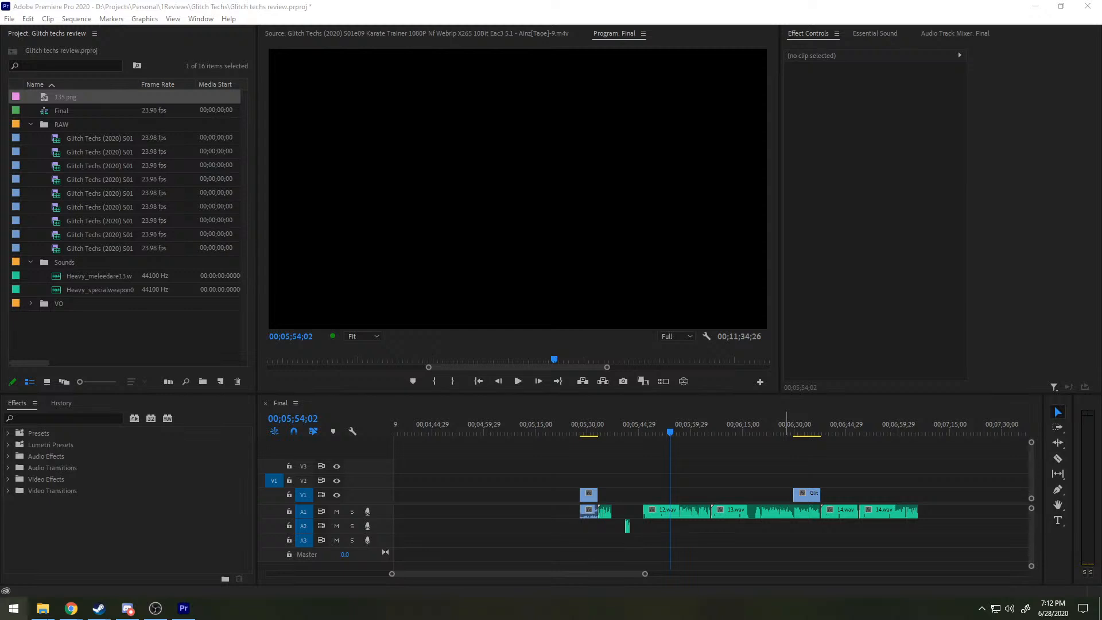
# Step: Relaunch After Effects and create a new composition named crunge with the HDTV 1080 29.97 preset
pyautogui.click(13, 608)
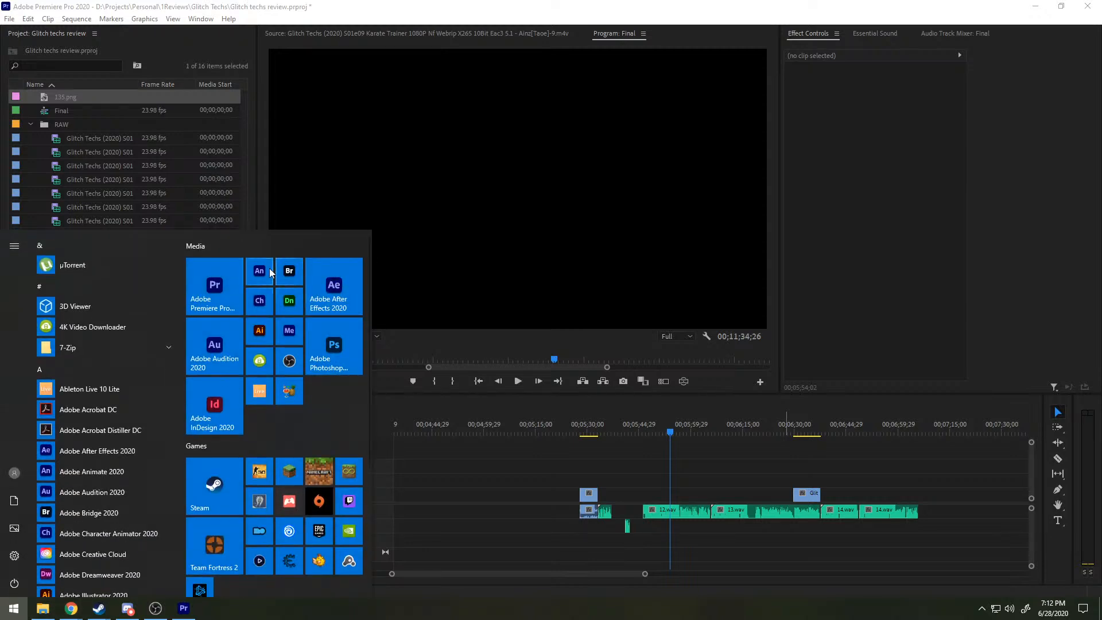
pyautogui.click(342, 275)
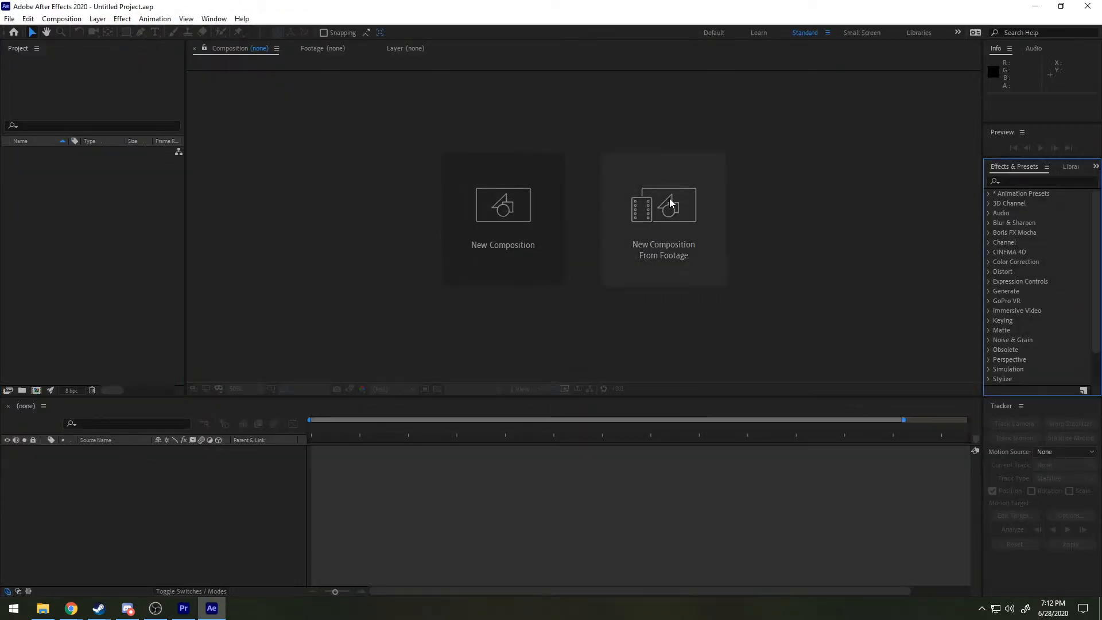
pyautogui.click(504, 193)
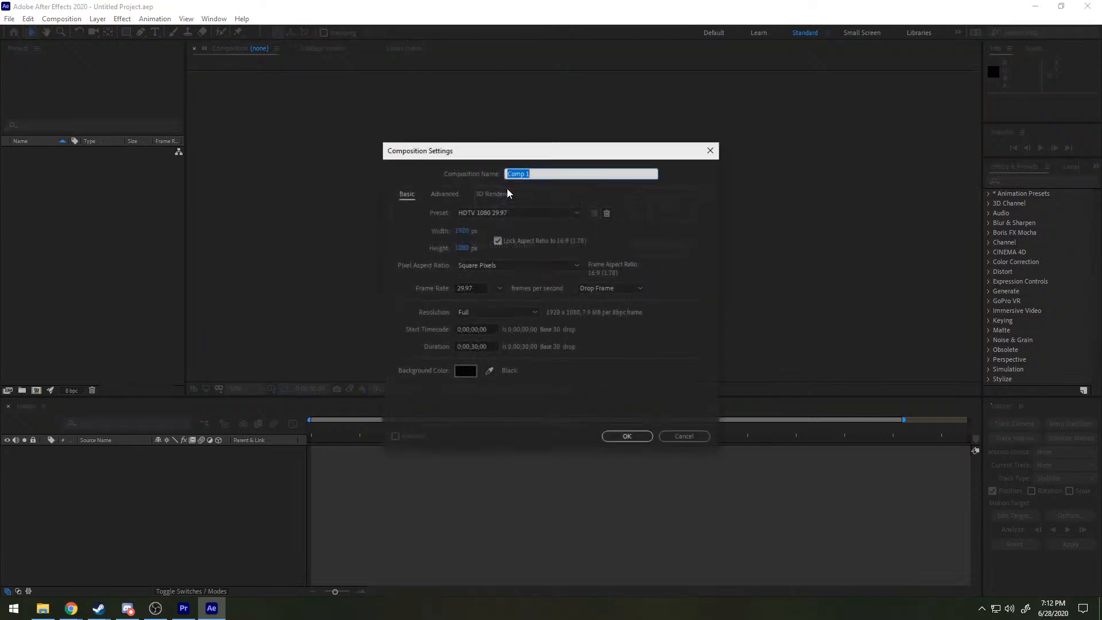
pyautogui.write('c')
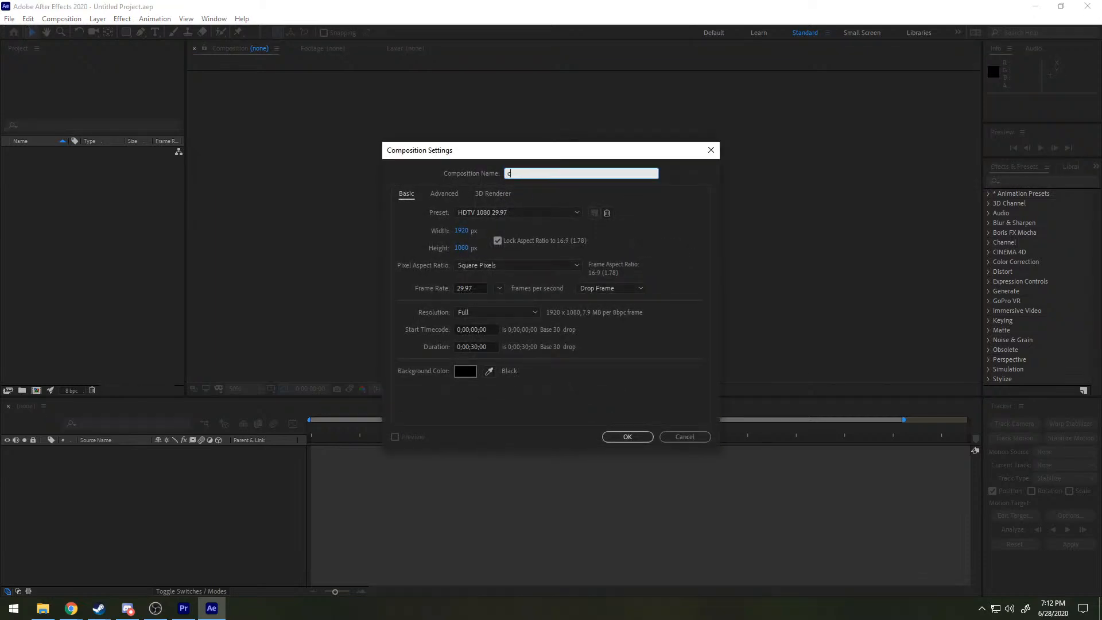
pyautogui.write('runge')
pyautogui.press('Return')
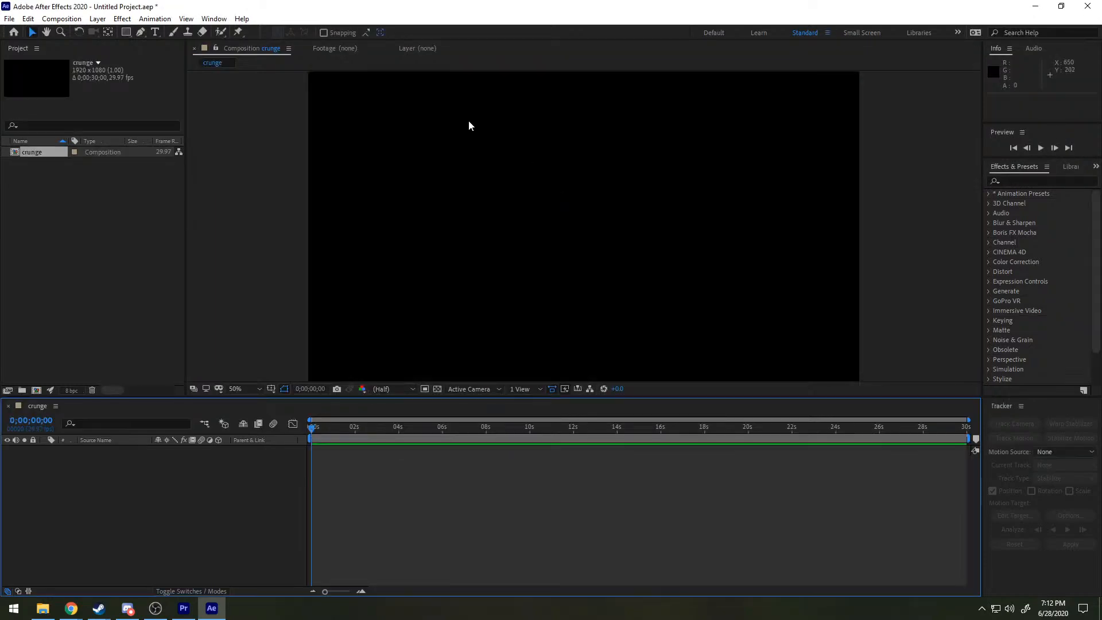
# Step: Add a text layer reading crunge to the composition and select all of its text
pyautogui.click(154, 32)
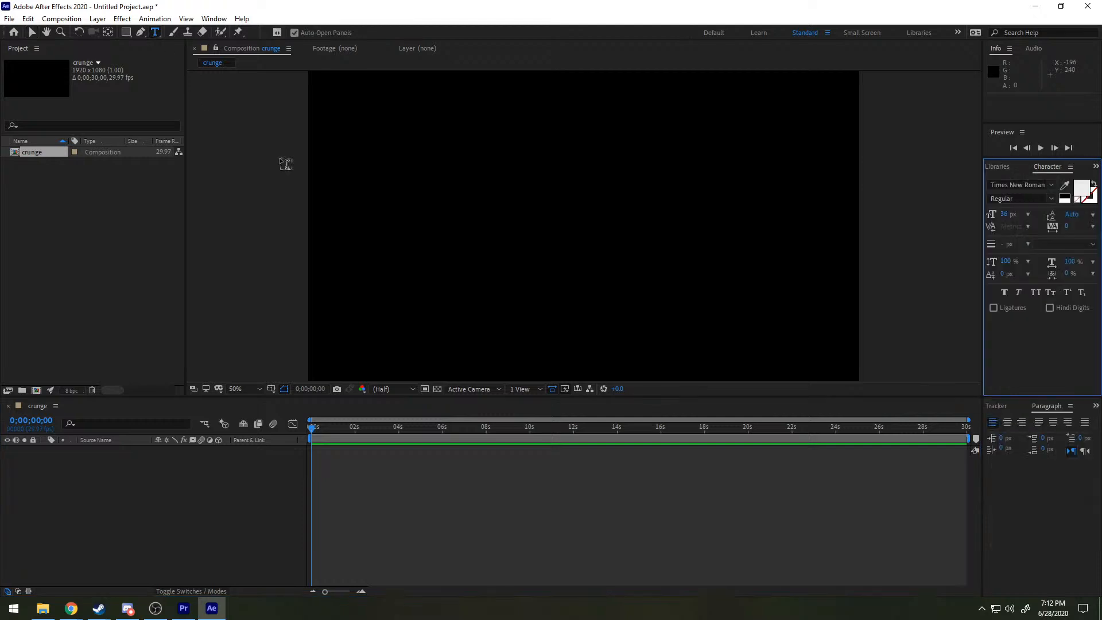
pyautogui.click(372, 196)
pyautogui.write('crunge')
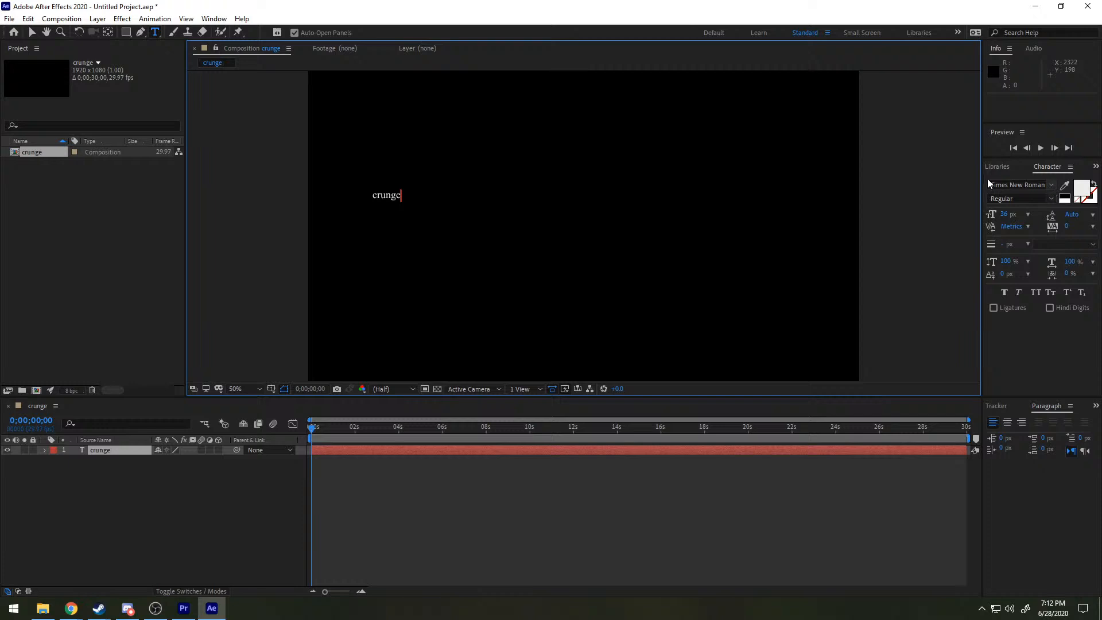
pyautogui.hotkey('ctrl', 'a')
# Step: Browse the font list for a heavy typeface and set the crunge text to Swis721 Blk BT
pyautogui.click(1051, 184)
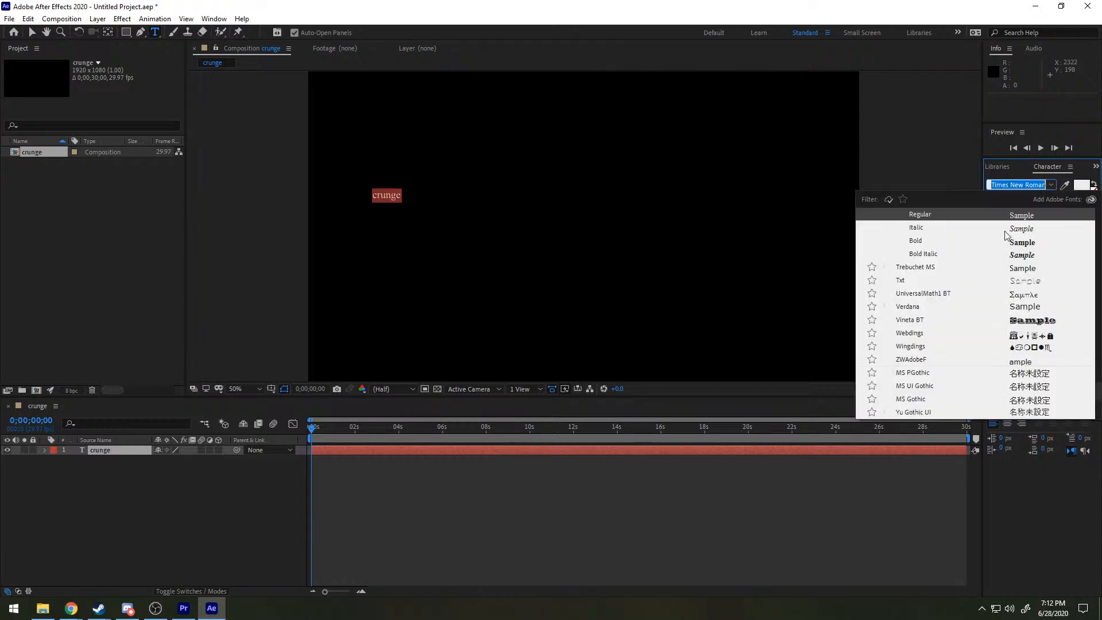
pyautogui.scroll(20, 993, 247)
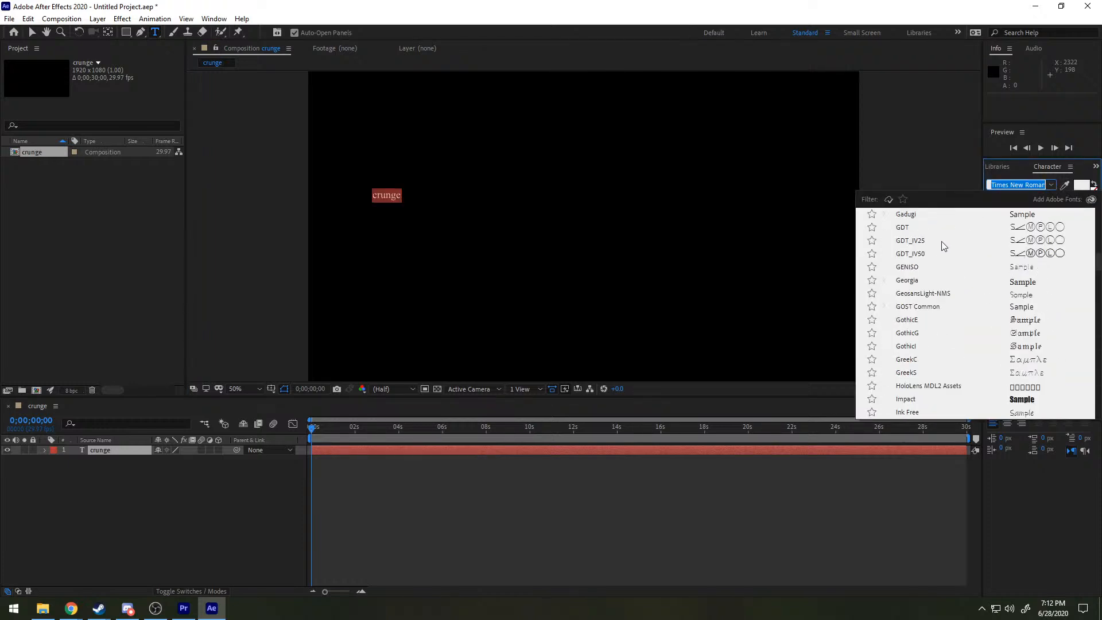
pyautogui.scroll(5, 946, 243)
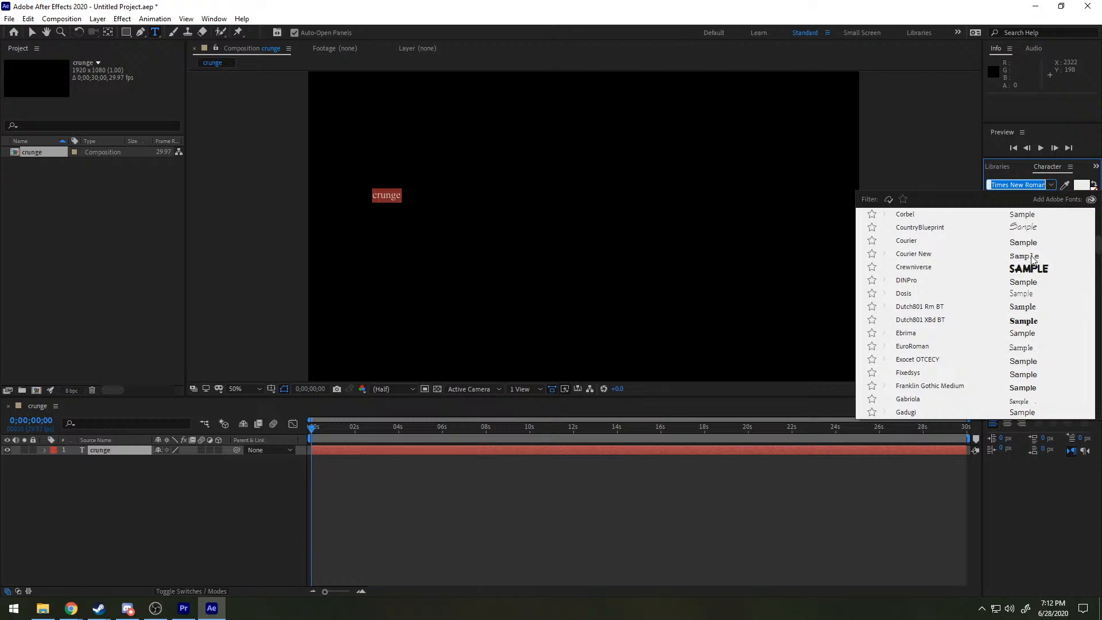
pyautogui.scroll(-6, 965, 318)
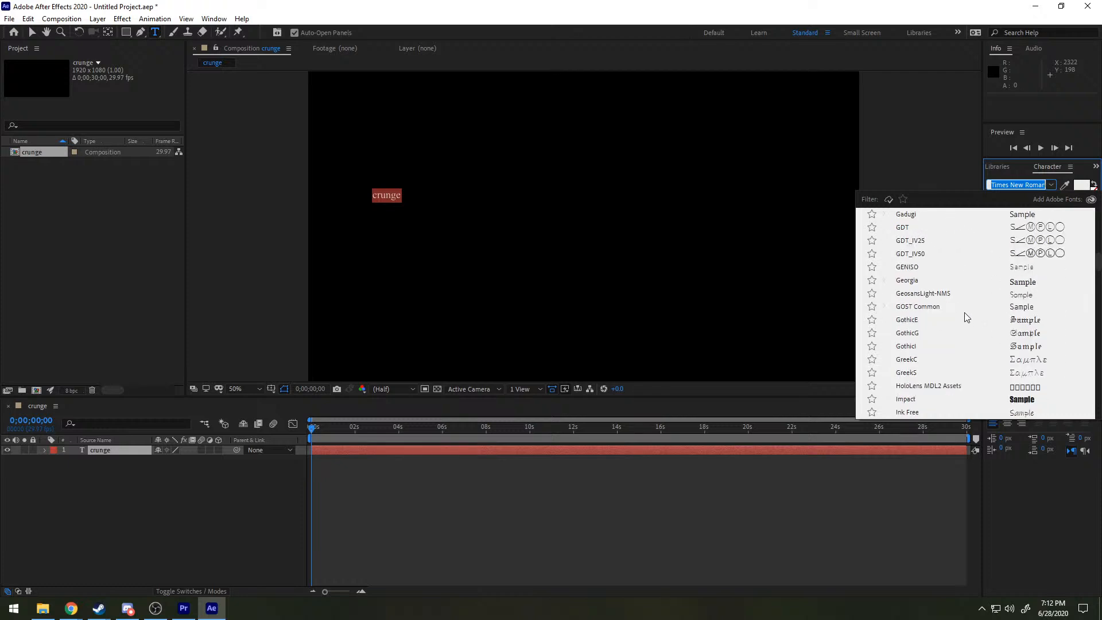
pyautogui.scroll(-10, 938, 388)
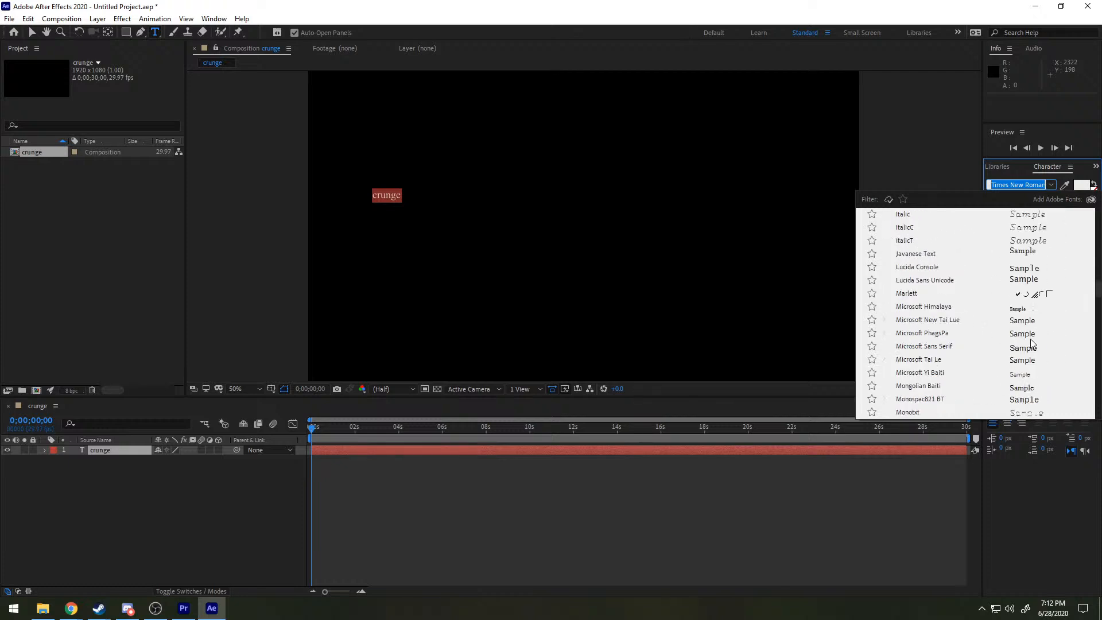
pyautogui.scroll(-3, 1042, 336)
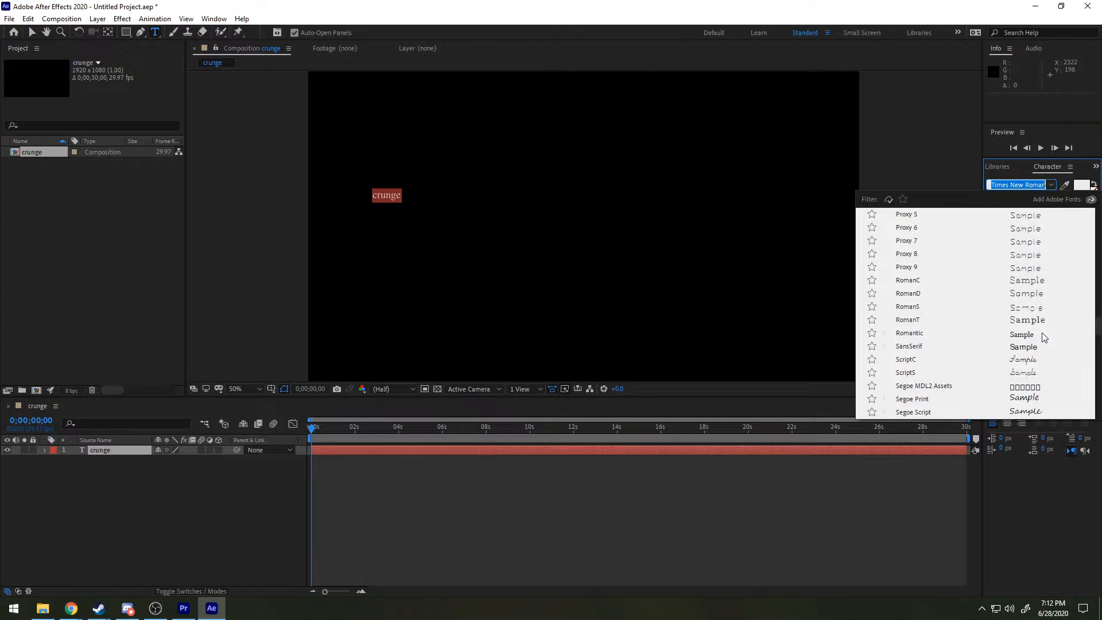
pyautogui.scroll(-5, 1042, 333)
pyautogui.scroll(-1, 1041, 333)
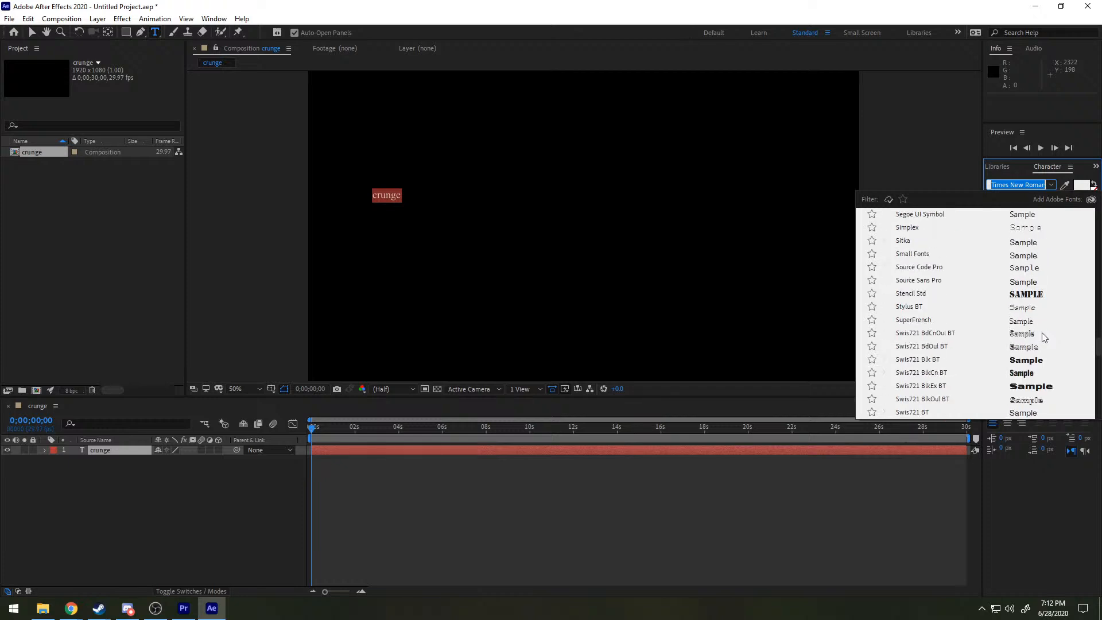
pyautogui.click(1033, 360)
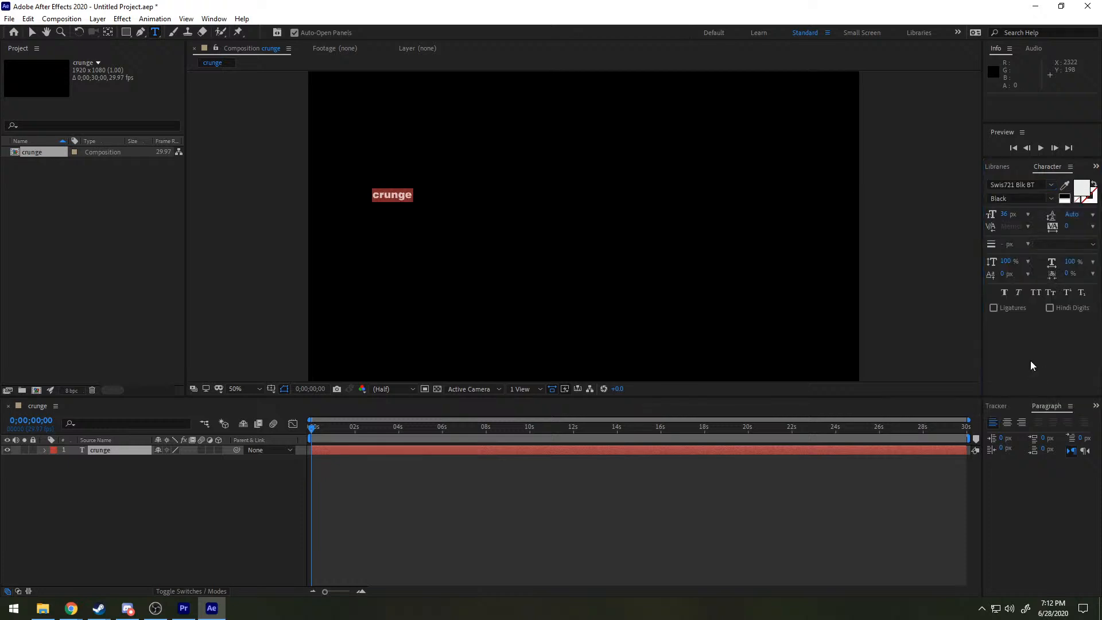
# Step: Set the font of the crunge text to Swis721 BlkEx BT in the Black style
pyautogui.click(1051, 185)
pyautogui.scroll(10, 977, 260)
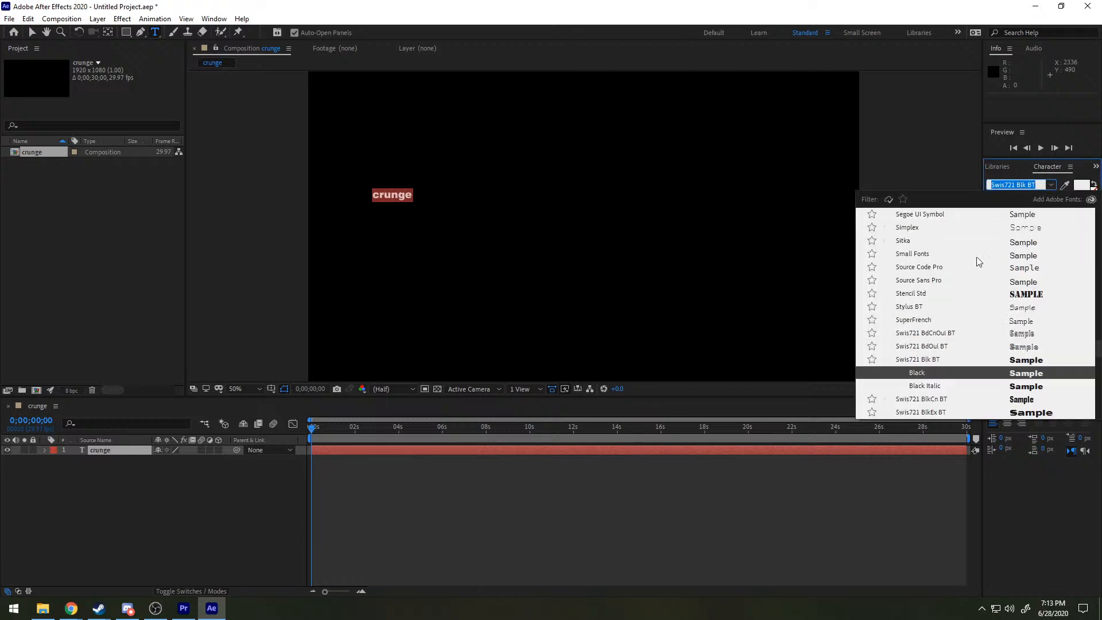
pyautogui.scroll(-3, 978, 261)
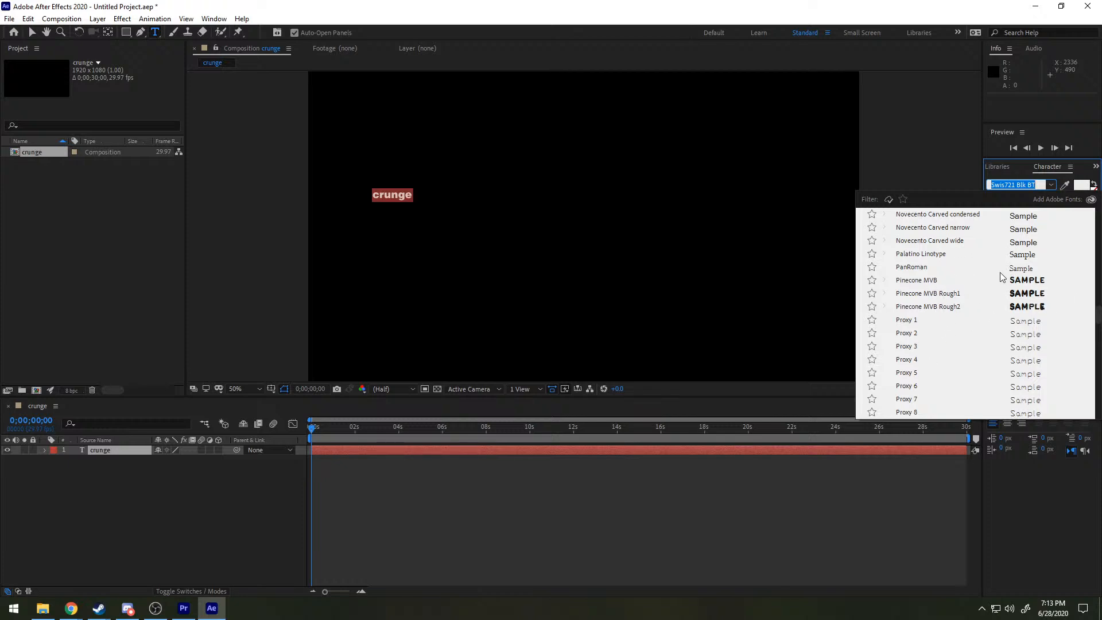
pyautogui.scroll(7, 955, 268)
pyautogui.scroll(-18, 956, 268)
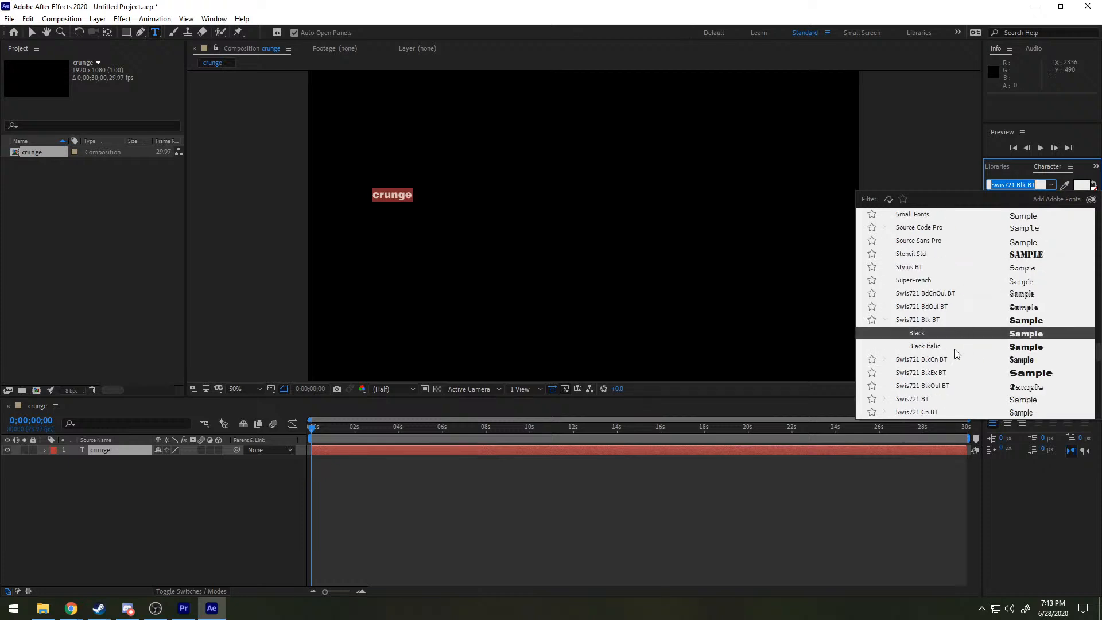
pyautogui.click(1023, 378)
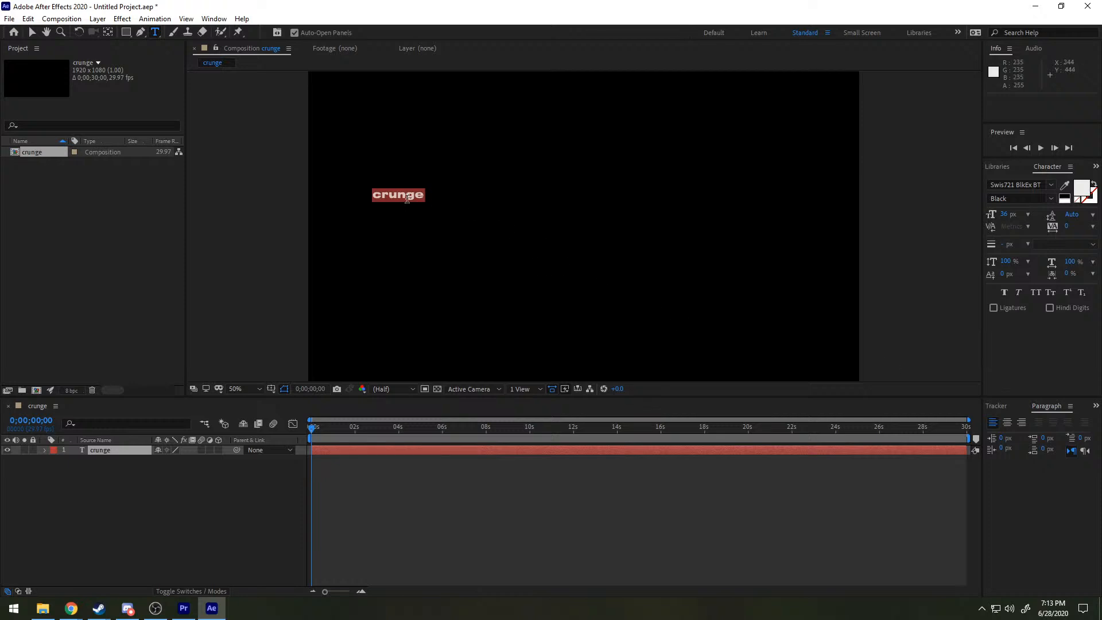
# Step: Enlarge the crunge text to 375 px and move it to about 22, 634 so it spans the frame's width
pyautogui.click(422, 194)
pyautogui.doubleClick(430, 195)
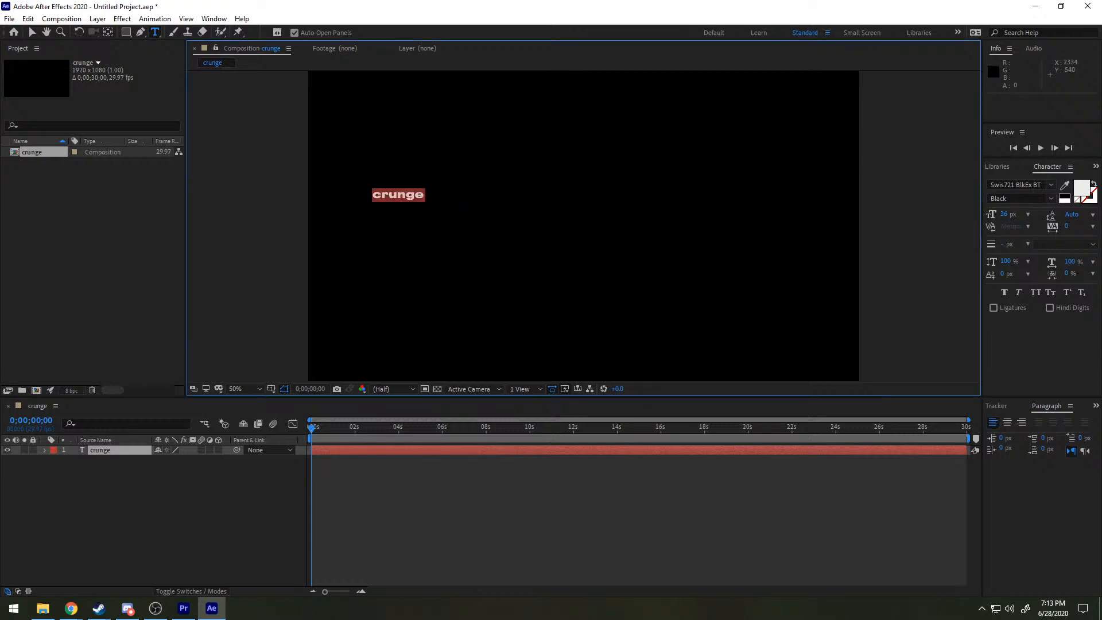
pyautogui.moveTo(1003, 216); pyautogui.dragTo(1096, 216)
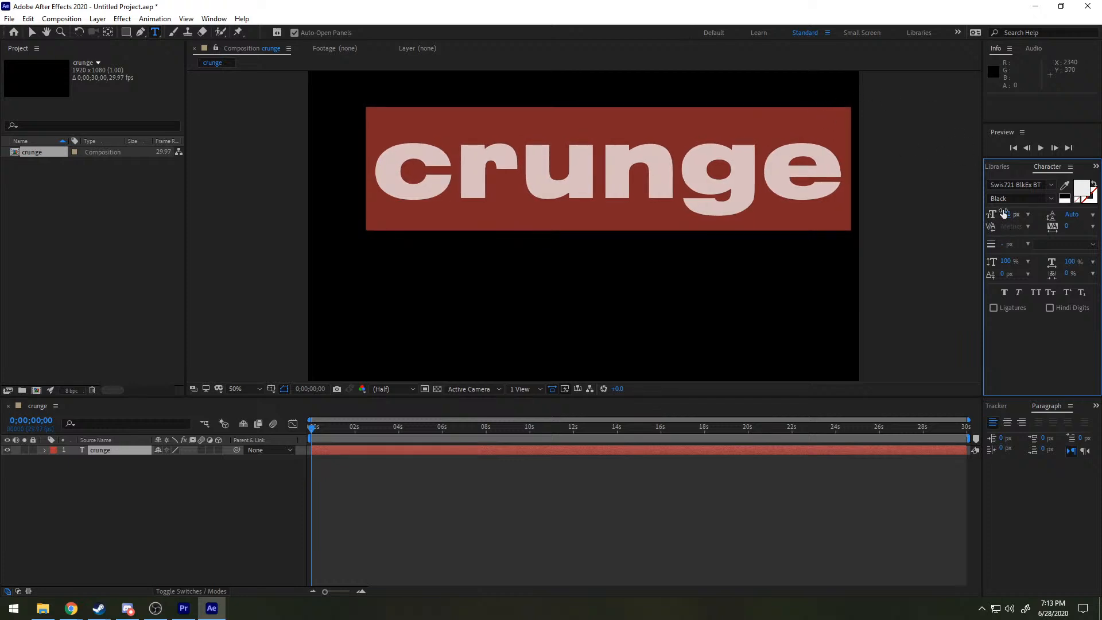
pyautogui.moveTo(1003, 215); pyautogui.dragTo(1027, 210)
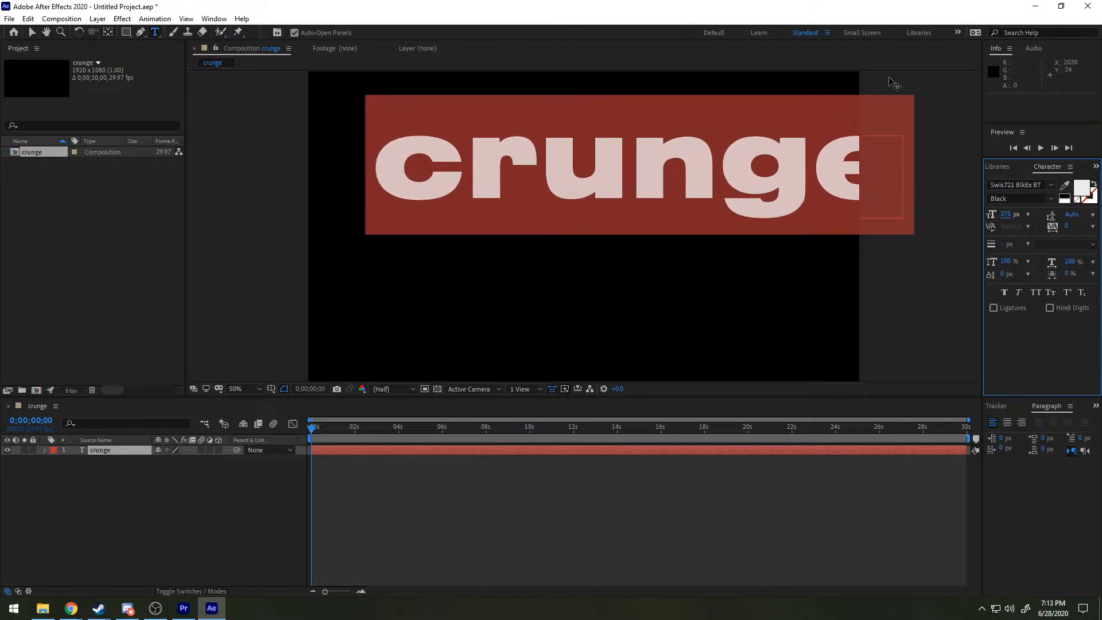
pyautogui.moveTo(931, 85); pyautogui.dragTo(870, 137)
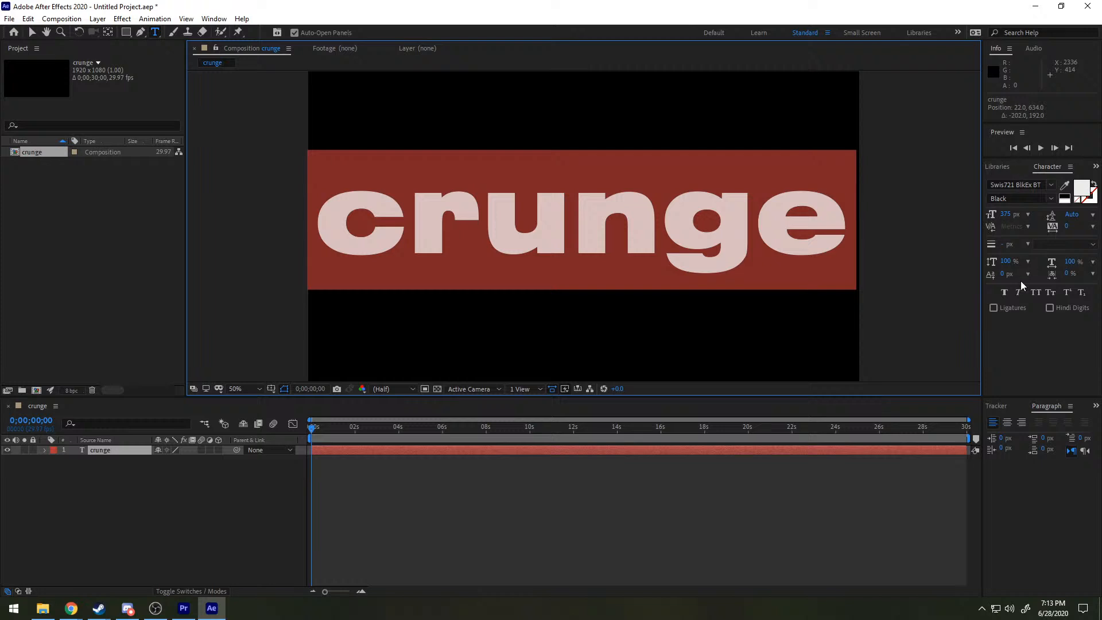
pyautogui.click(1038, 345)
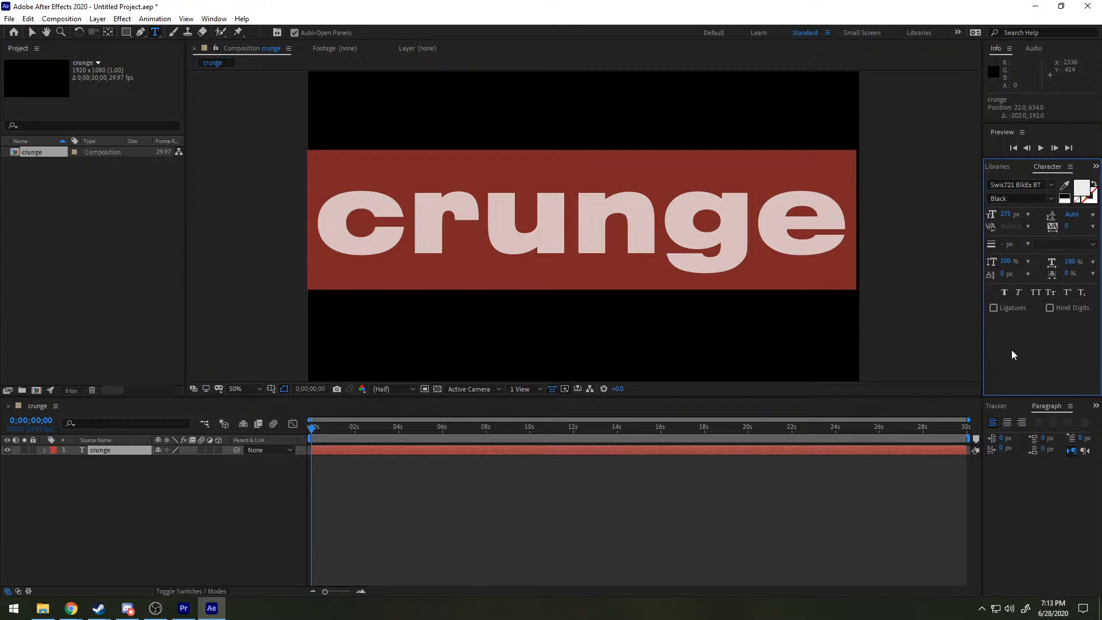
# Step: Duplicate the crunge text layer four times and select the copy directly above the original
pyautogui.click(125, 449)
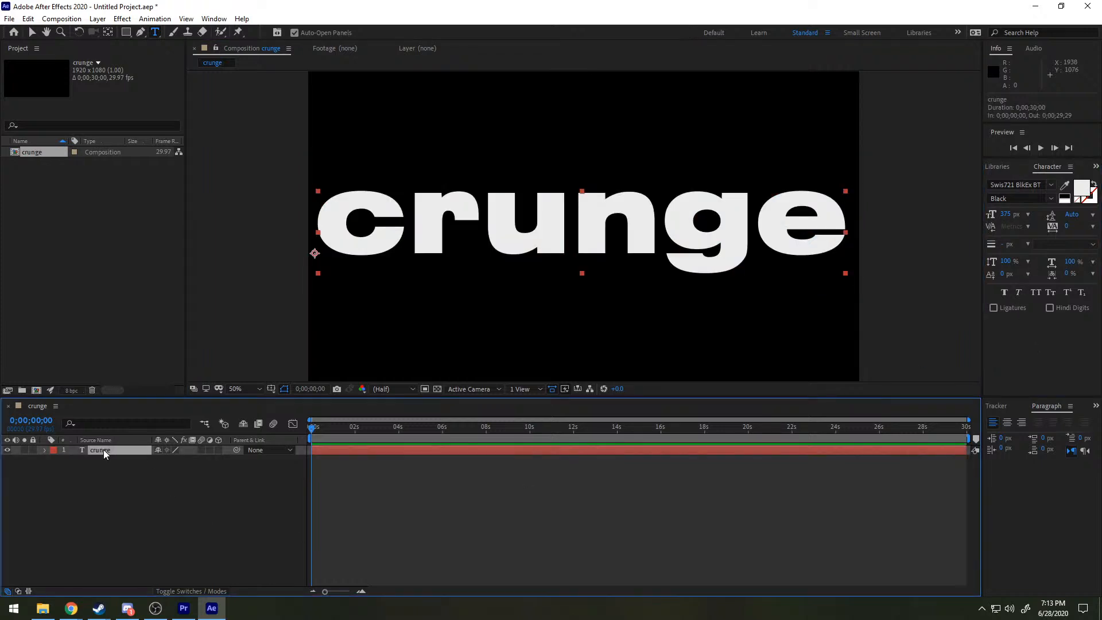
pyautogui.hotkey('ctrl', 'c')
pyautogui.hotkey('ctrl', 'v')
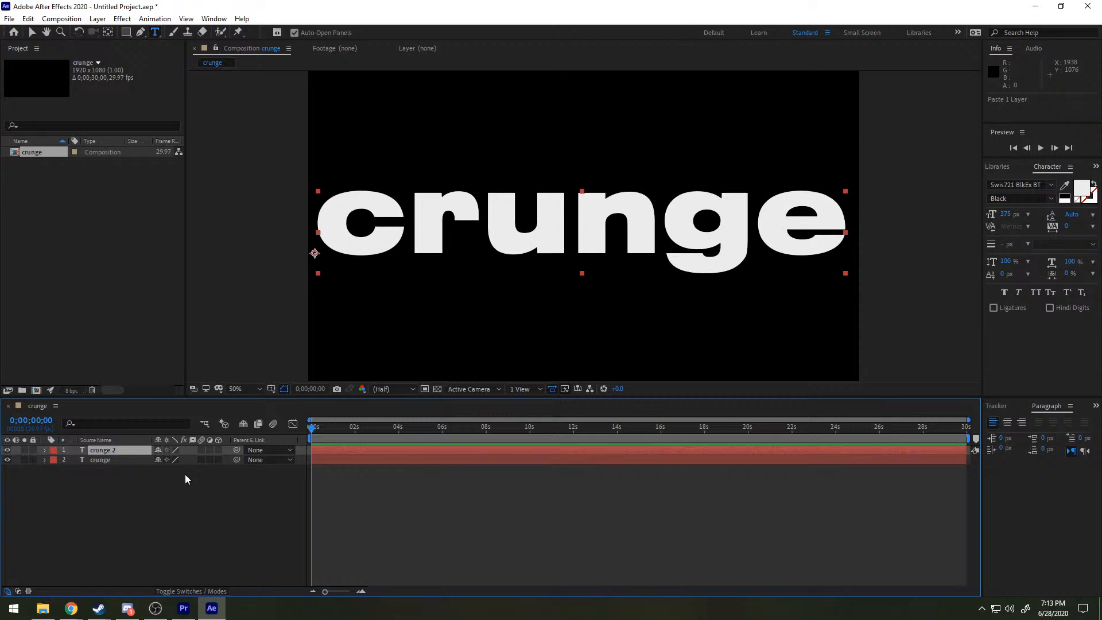
pyautogui.hotkey('ctrl', 'v')
pyautogui.hotkey('ctrl', 'v')
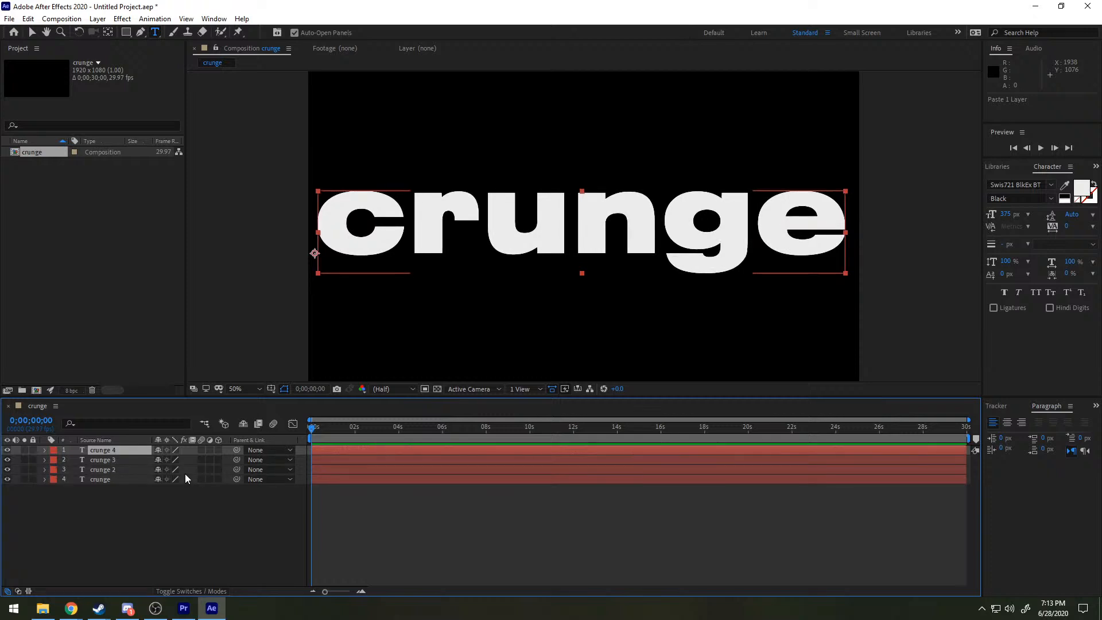
pyautogui.hotkey('ctrl', 'v')
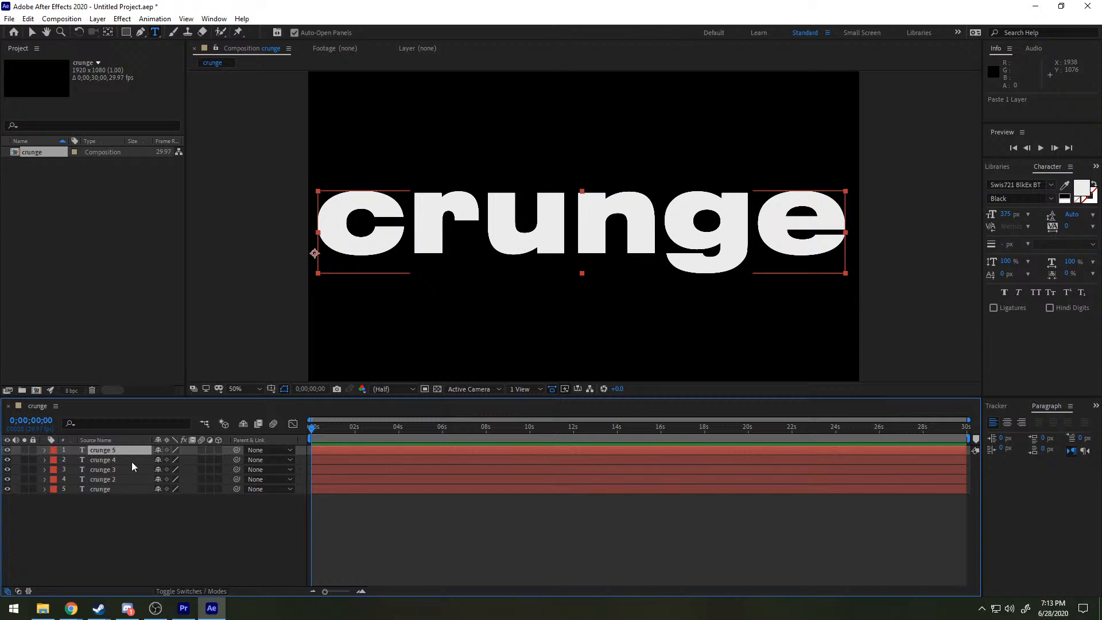
pyautogui.click(105, 479)
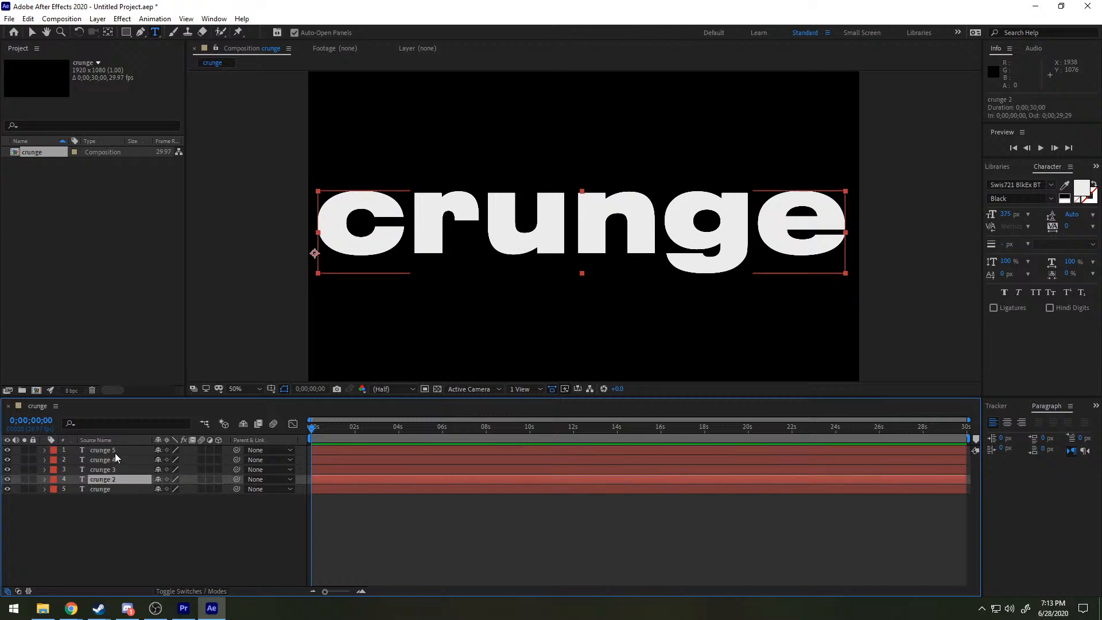
# Step: Delete the topmost copy, crunge 5, and hide every remaining text layer except crunge 2
pyautogui.click(114, 449)
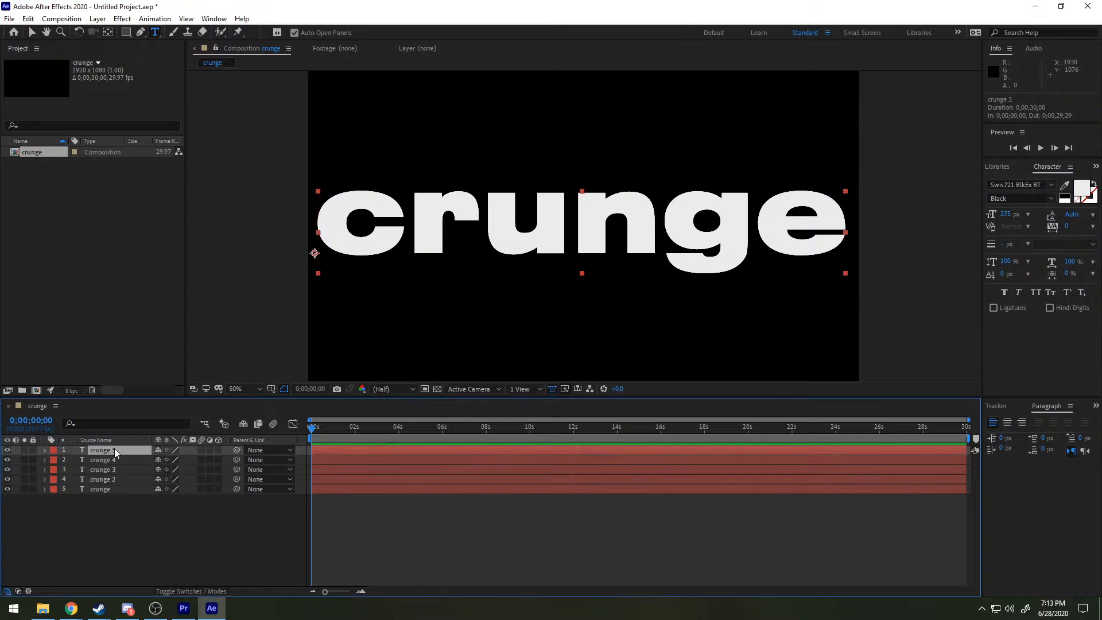
pyautogui.press('Delete')
pyautogui.click(111, 478)
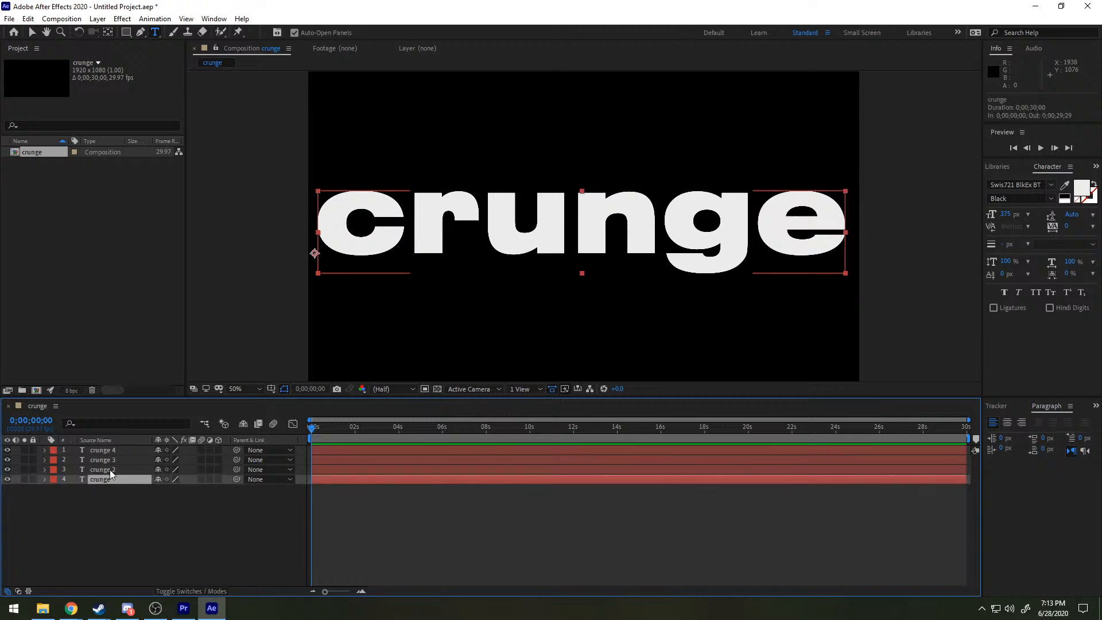
pyautogui.click(109, 469)
pyautogui.click(111, 461)
pyautogui.click(112, 450)
pyautogui.click(115, 470)
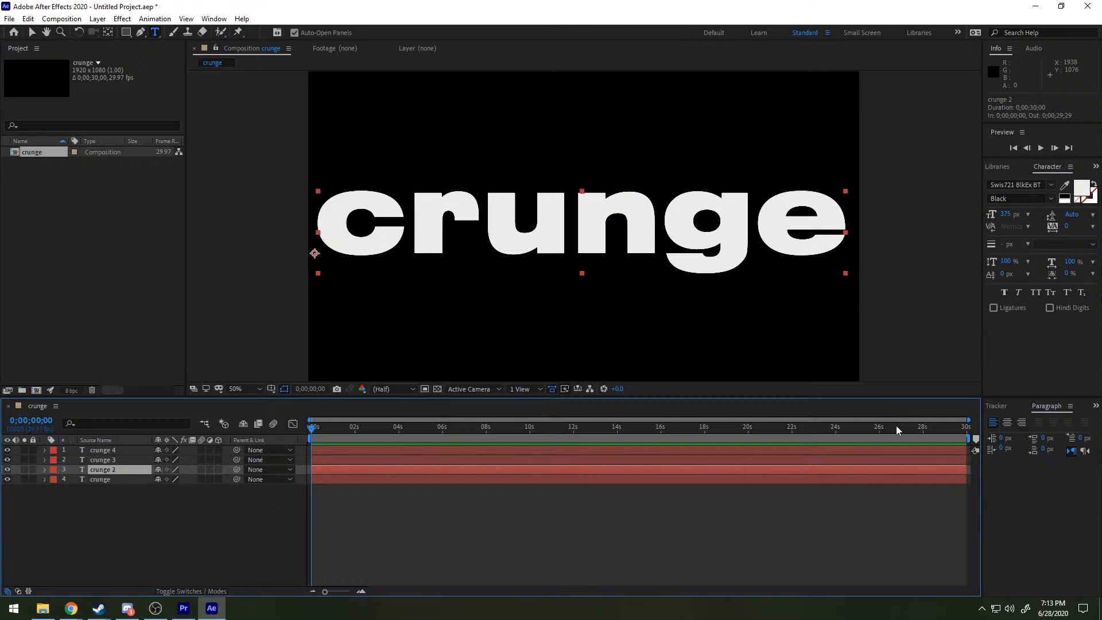
pyautogui.click(24, 469)
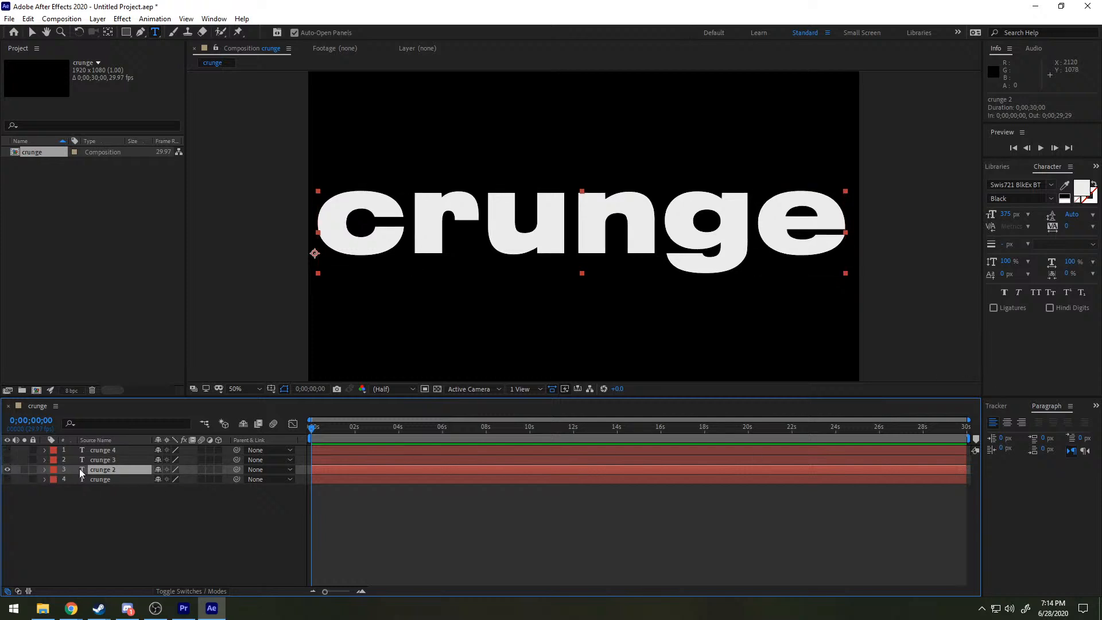
# Step: Set the fill colour of the crunge 2 text to bright blue 00C6FF
pyautogui.click(1083, 188)
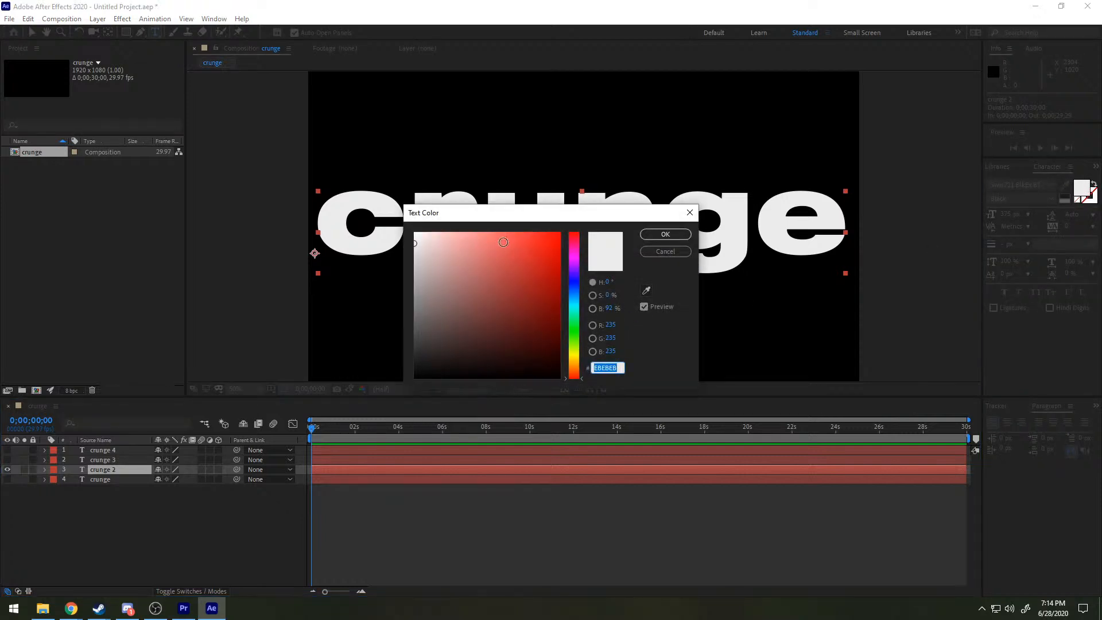
pyautogui.moveTo(581, 289)
pyautogui.mouseDown()
pyautogui.moveTo(573, 358)
pyautogui.moveTo(580, 303)
pyautogui.mouseUp()
pyautogui.moveTo(533, 254); pyautogui.dragTo(658, 167)
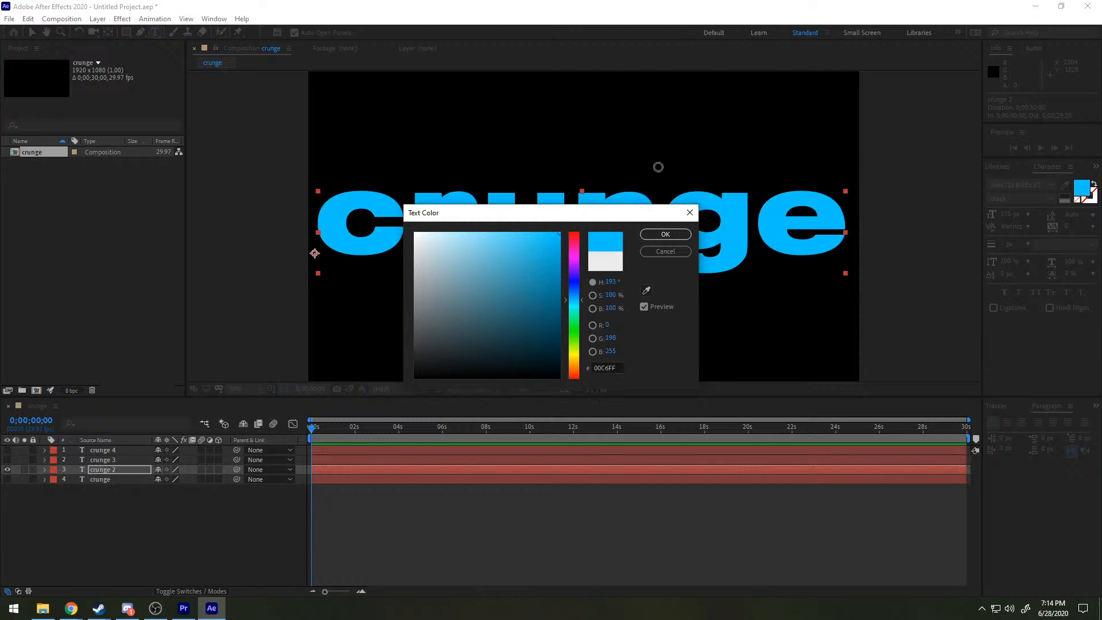
pyautogui.click(665, 234)
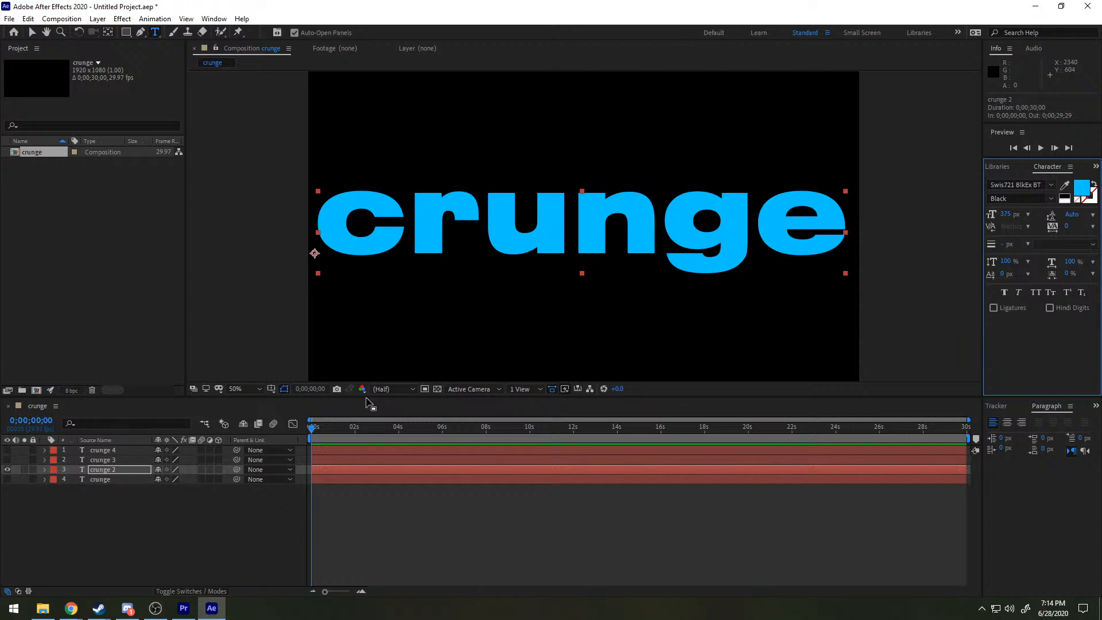
# Step: Show only the crunge 3 layer and set its text fill colour to yellow FFFC00
pyautogui.moveTo(370, 397); pyautogui.dragTo(345, 427)
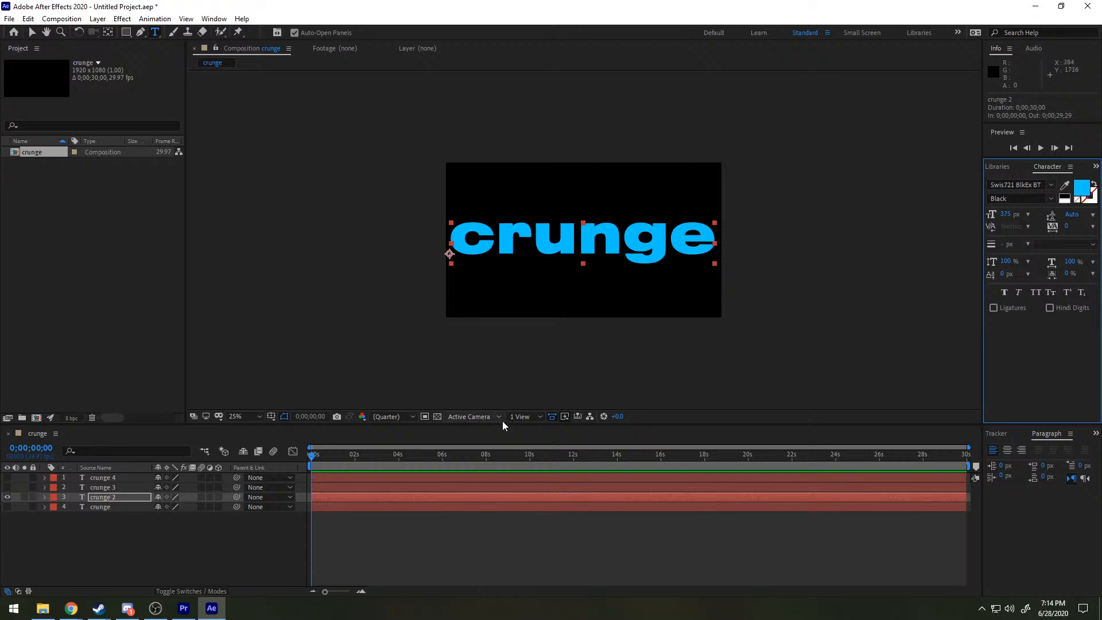
pyautogui.moveTo(503, 426); pyautogui.dragTo(519, 277)
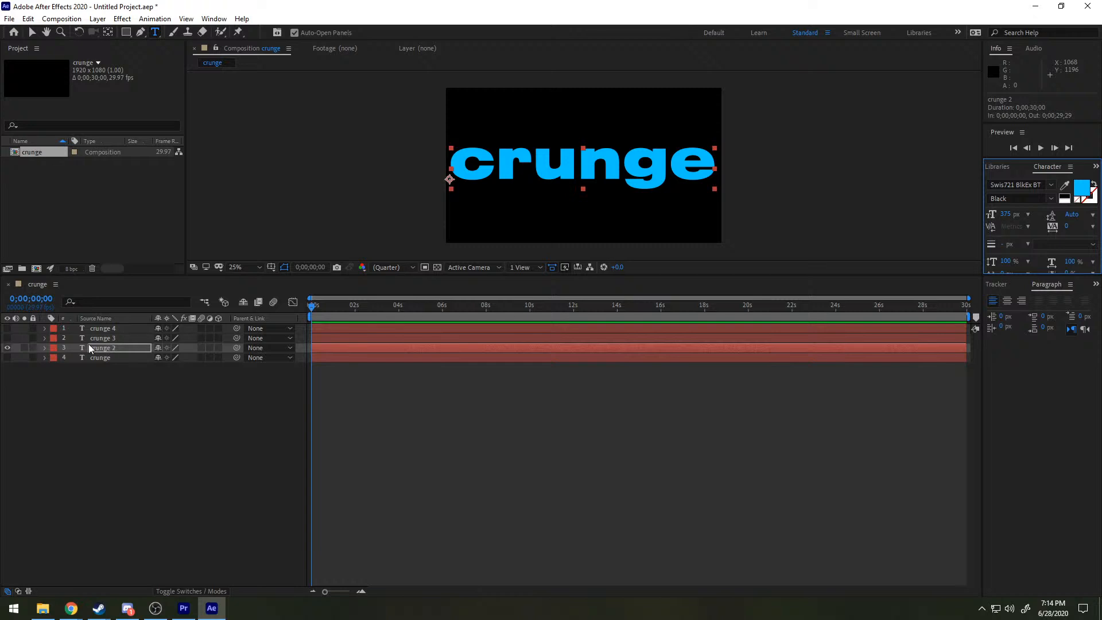
pyautogui.click(7, 338)
pyautogui.click(7, 348)
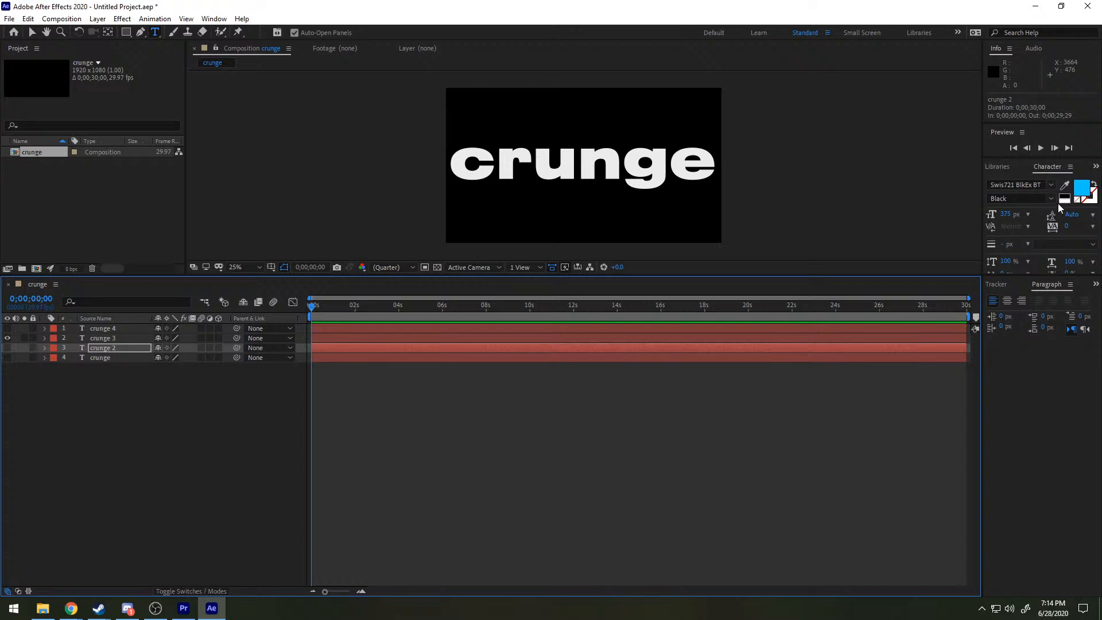
pyautogui.click(109, 339)
pyautogui.click(1092, 185)
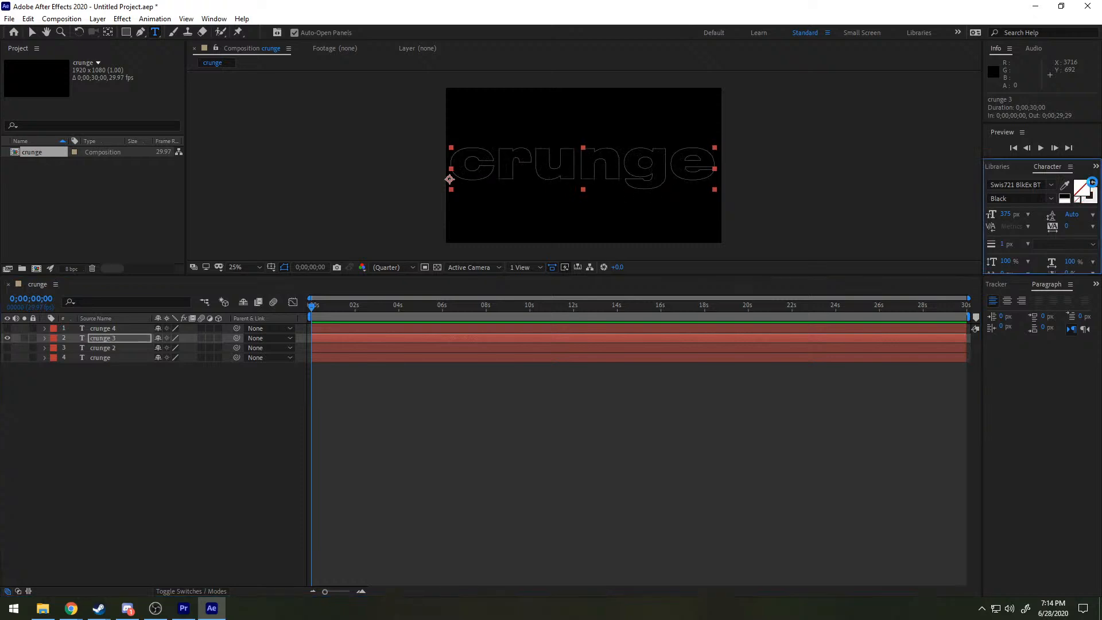
pyautogui.hotkey('ctrl', 'z')
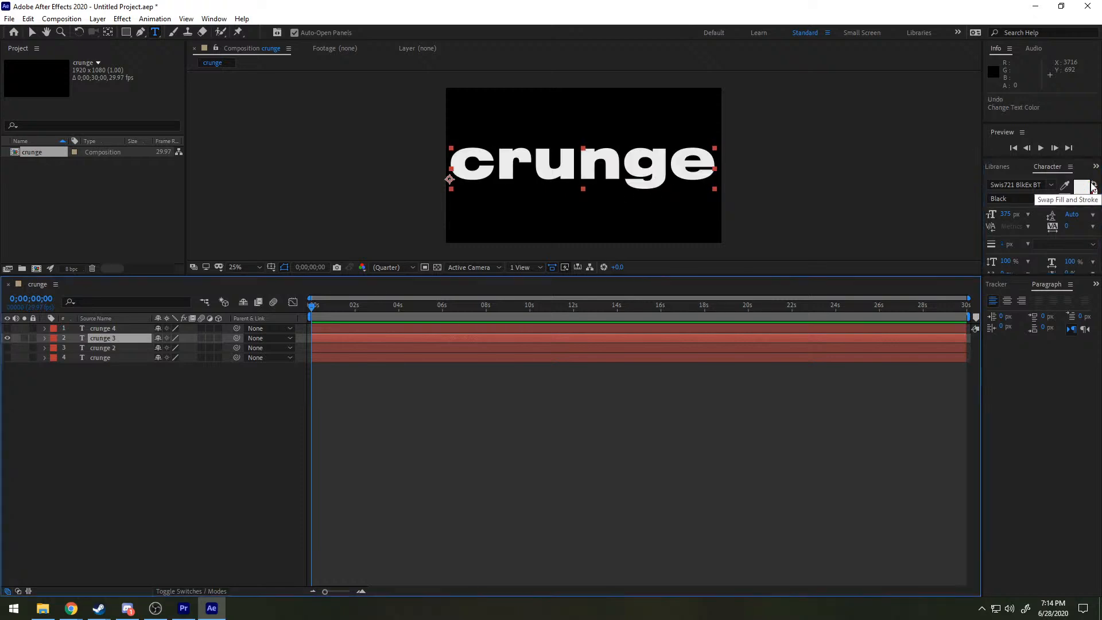
pyautogui.click(1082, 193)
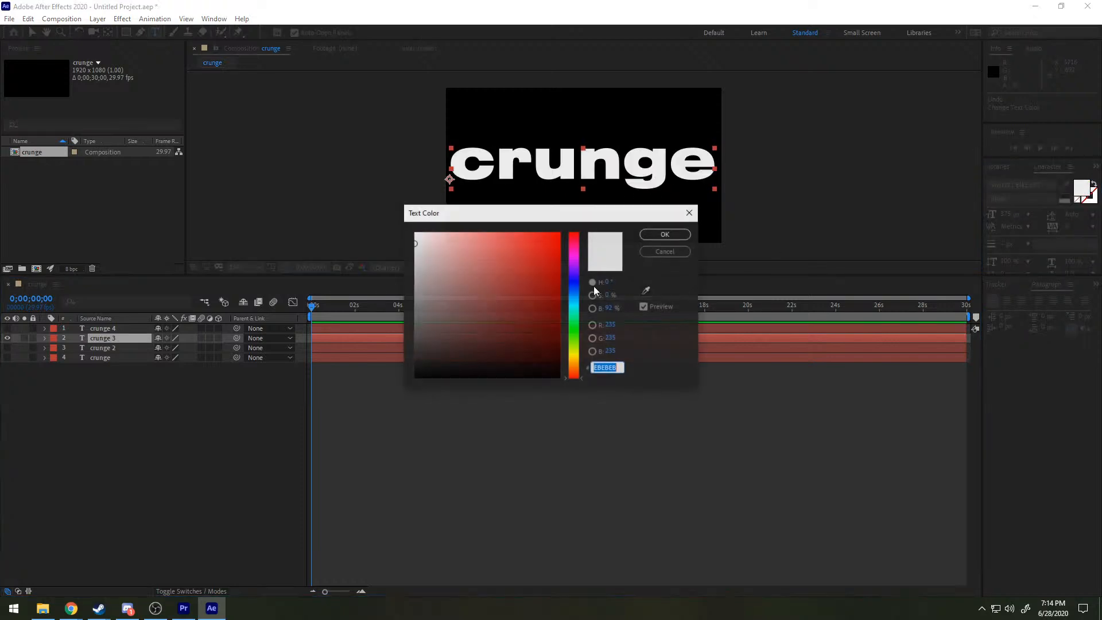
pyautogui.click(574, 360)
pyautogui.moveTo(574, 360); pyautogui.dragTo(683, 163)
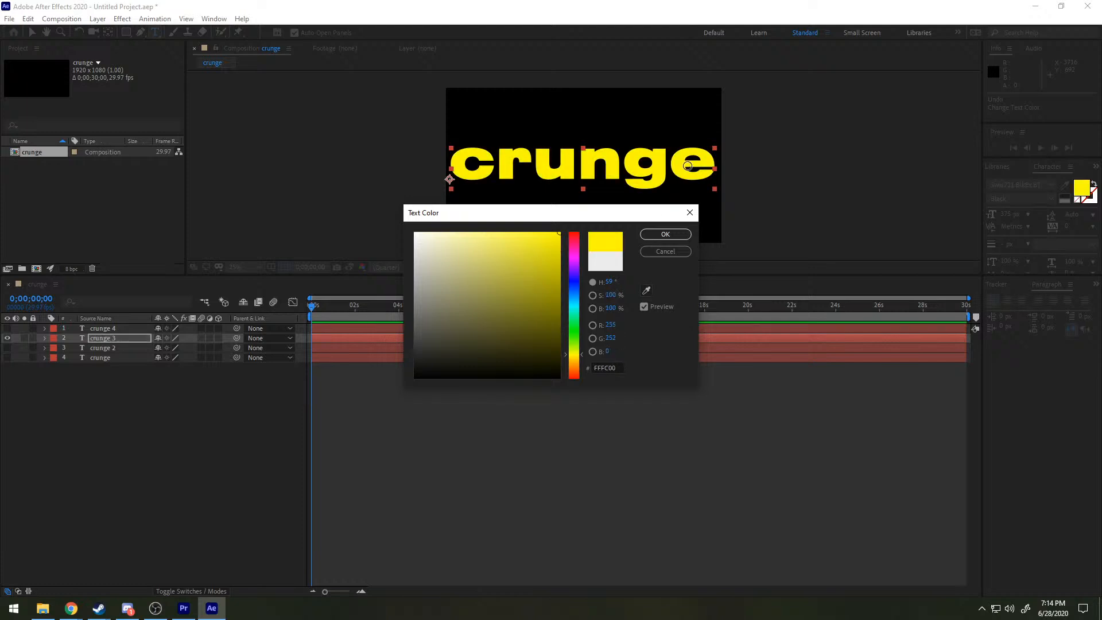
pyautogui.click(666, 234)
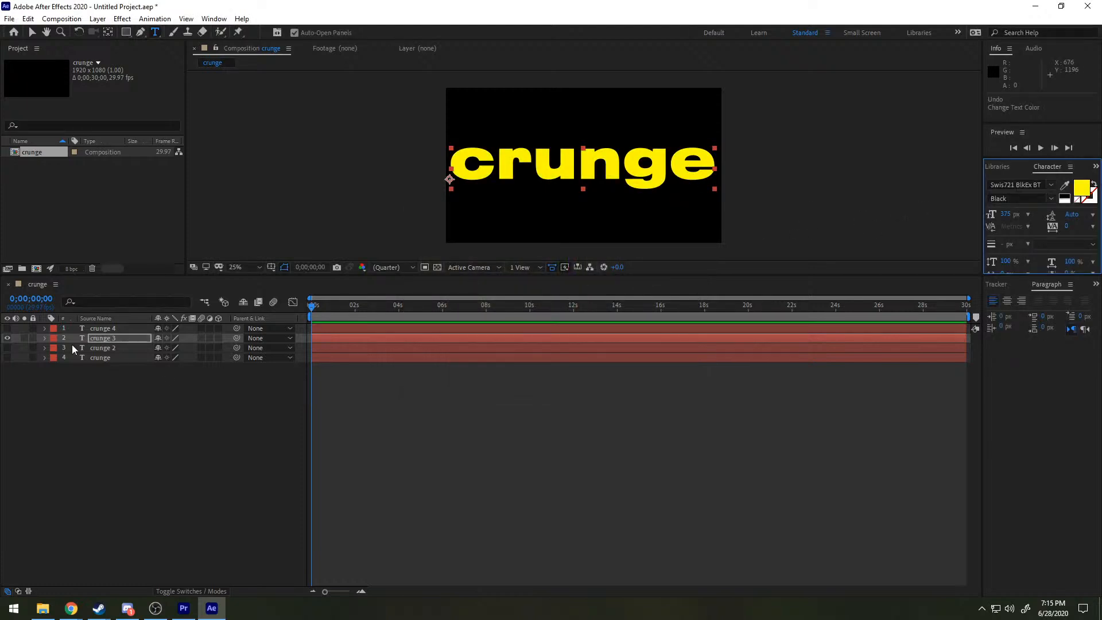
# Step: Show only the crunge 4 layer and set its text fill colour to pink FF0072
pyautogui.click(8, 337)
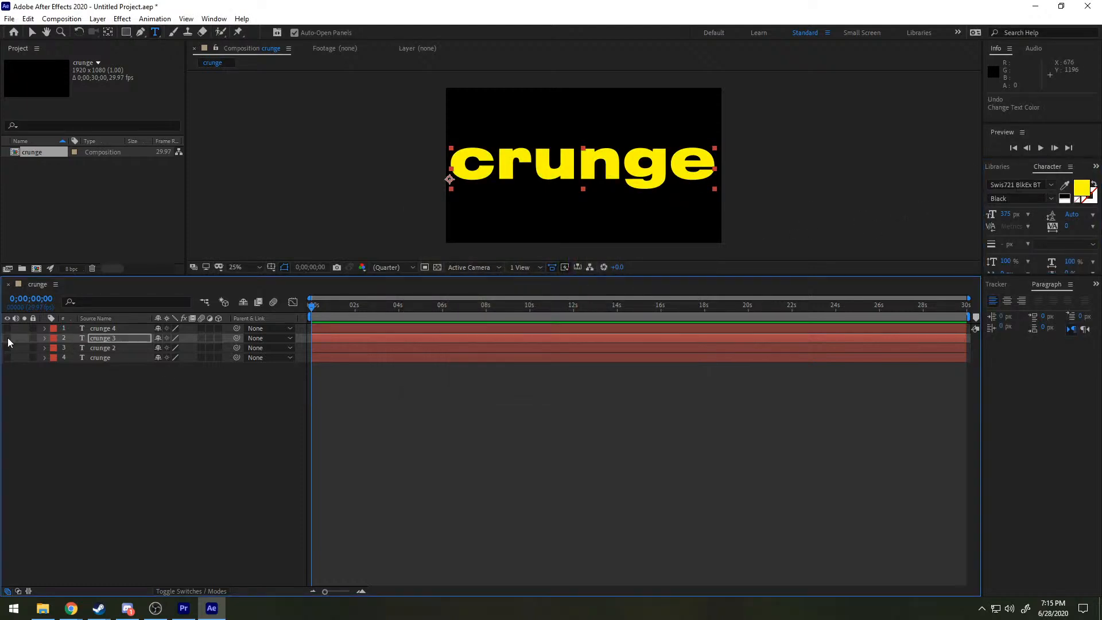
pyautogui.click(111, 328)
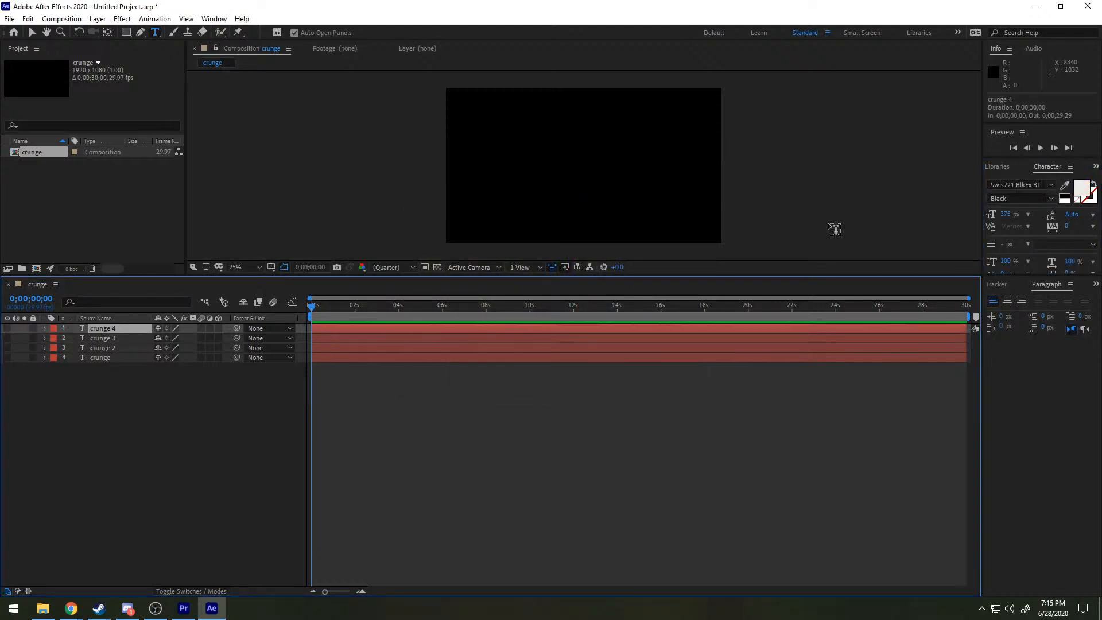
pyautogui.click(6, 328)
pyautogui.click(1081, 187)
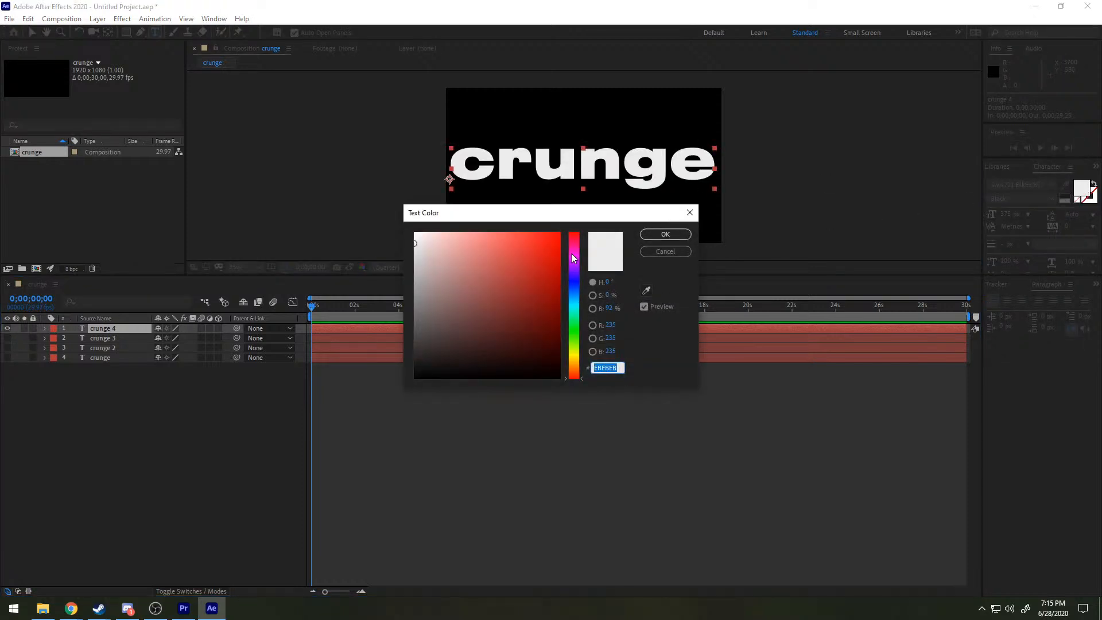
pyautogui.click(572, 254)
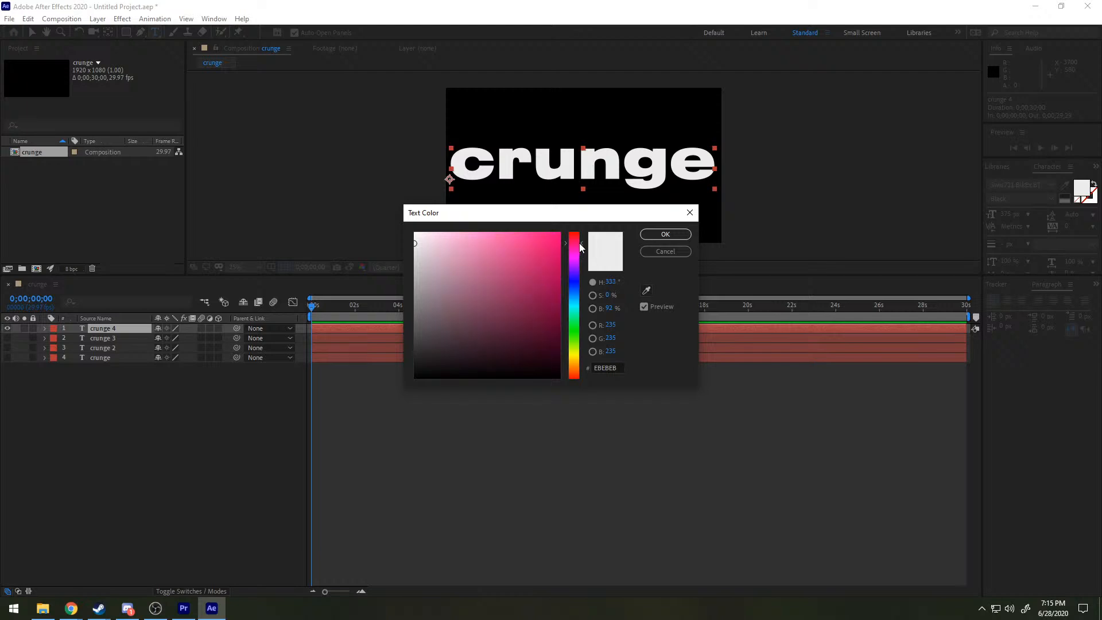
pyautogui.click(559, 233)
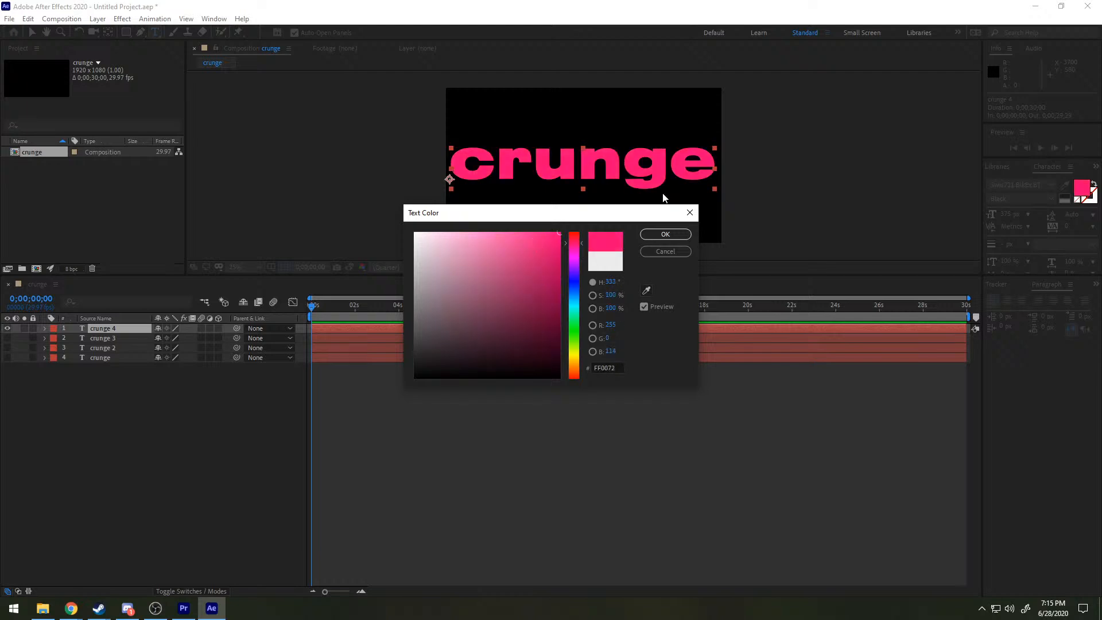
pyautogui.click(664, 234)
# Step: Move the original crunge layer to the top of the stack and make all four text layers visible
pyautogui.click(7, 338)
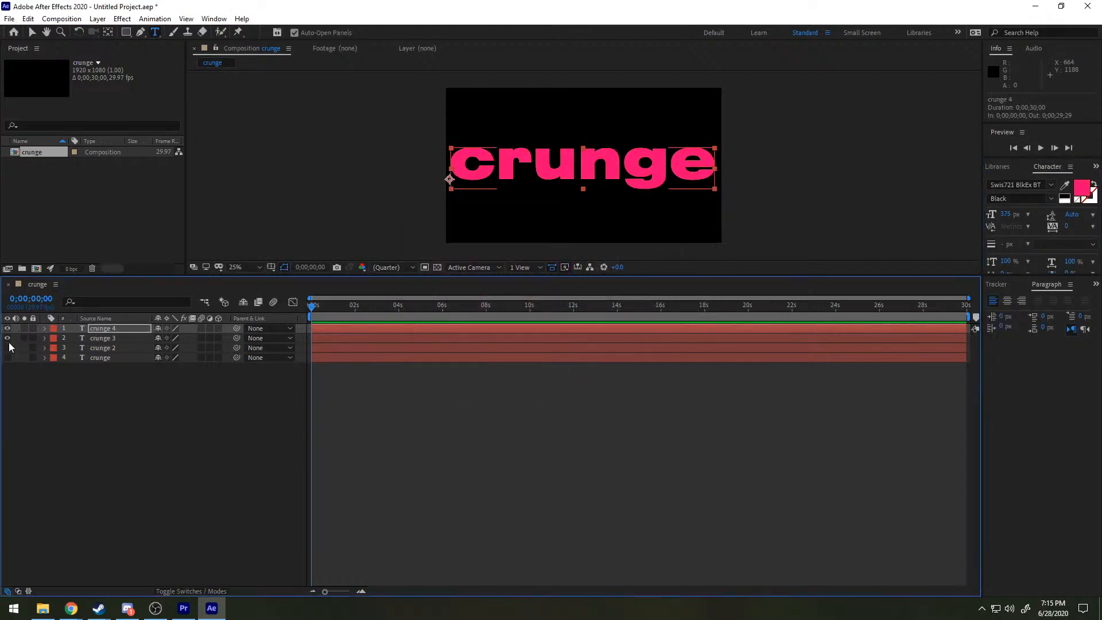
pyautogui.keyDown('alt'); pyautogui.click(8, 347); pyautogui.keyUp('alt')
pyautogui.click(7, 347)
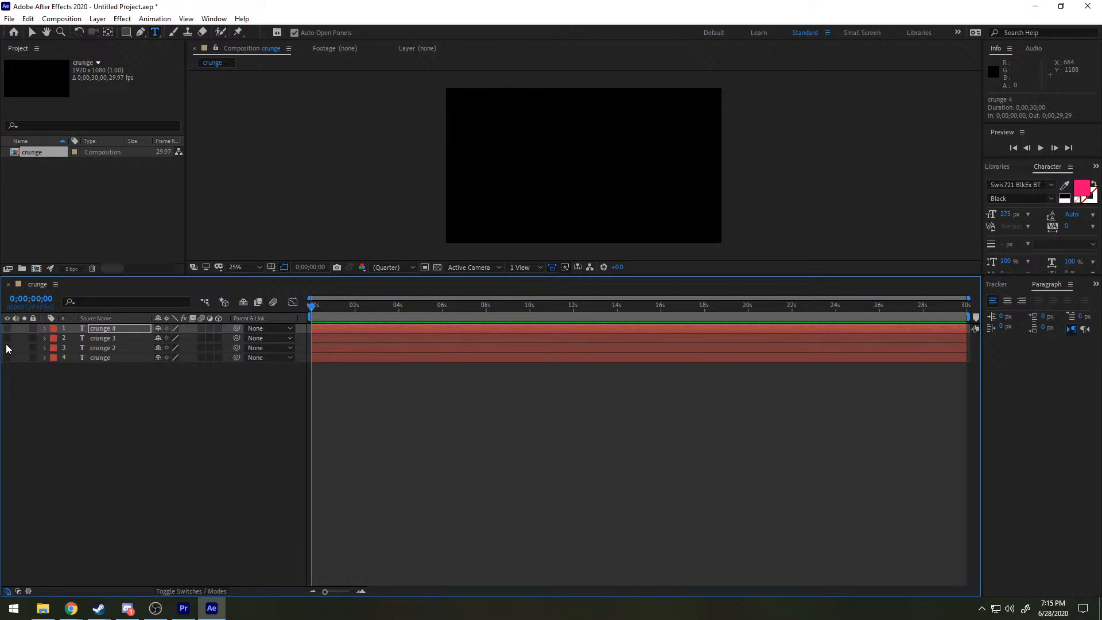
pyautogui.click(8, 347)
pyautogui.click(7, 348)
pyautogui.moveTo(97, 358); pyautogui.dragTo(105, 325)
pyautogui.click(7, 328)
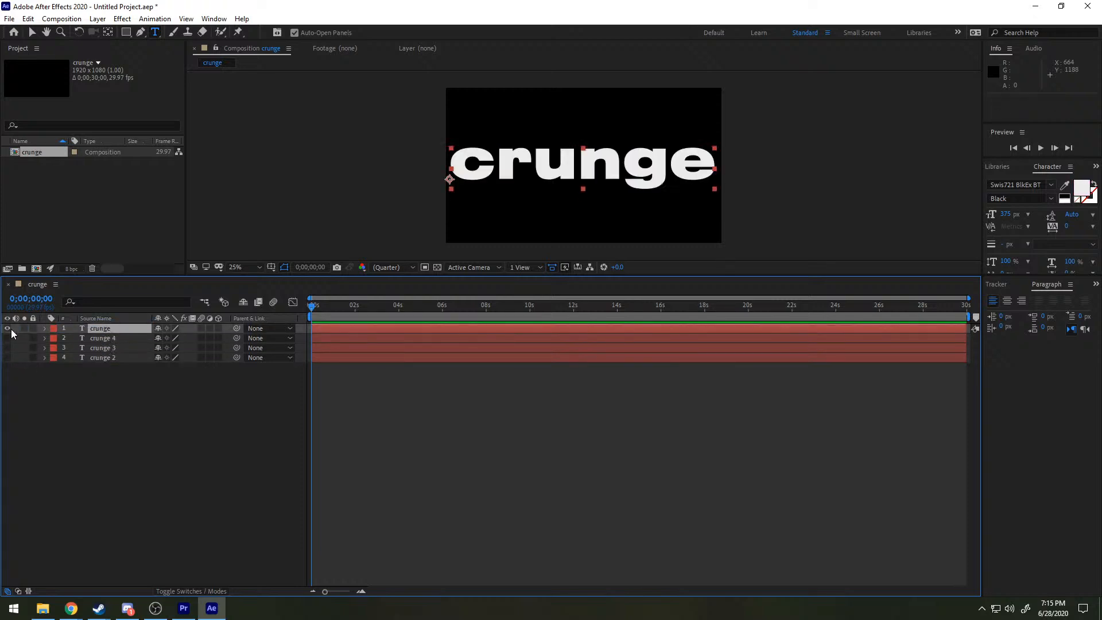
pyautogui.click(6, 338)
pyautogui.click(7, 348)
pyautogui.click(8, 357)
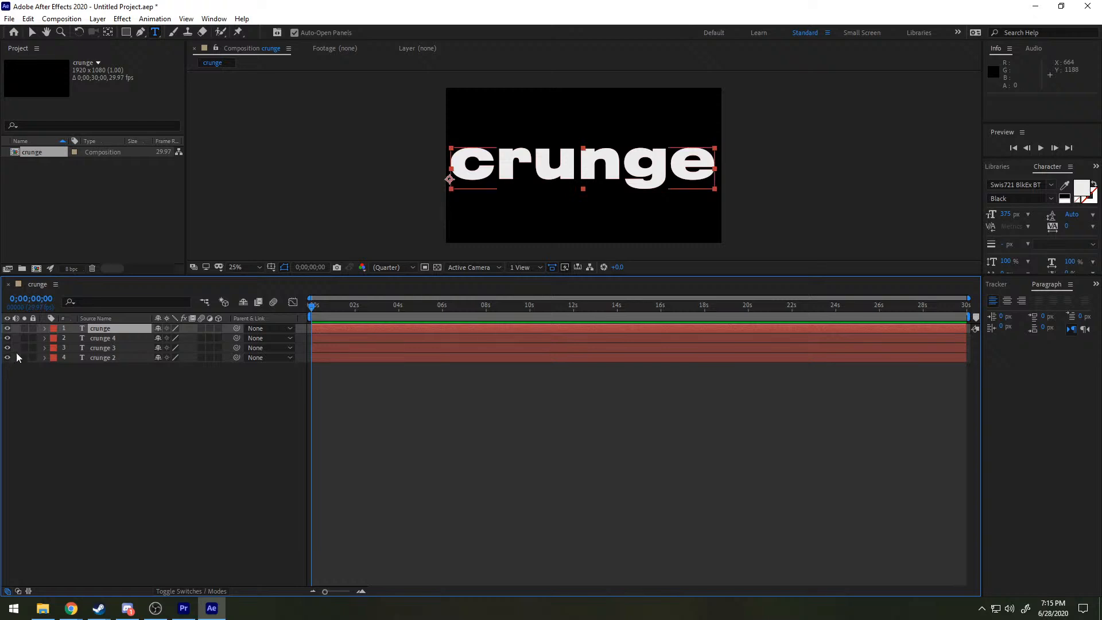
# Step: Expand the properties of the three coloured copies and show the transform values of crunge 4
pyautogui.click(44, 338)
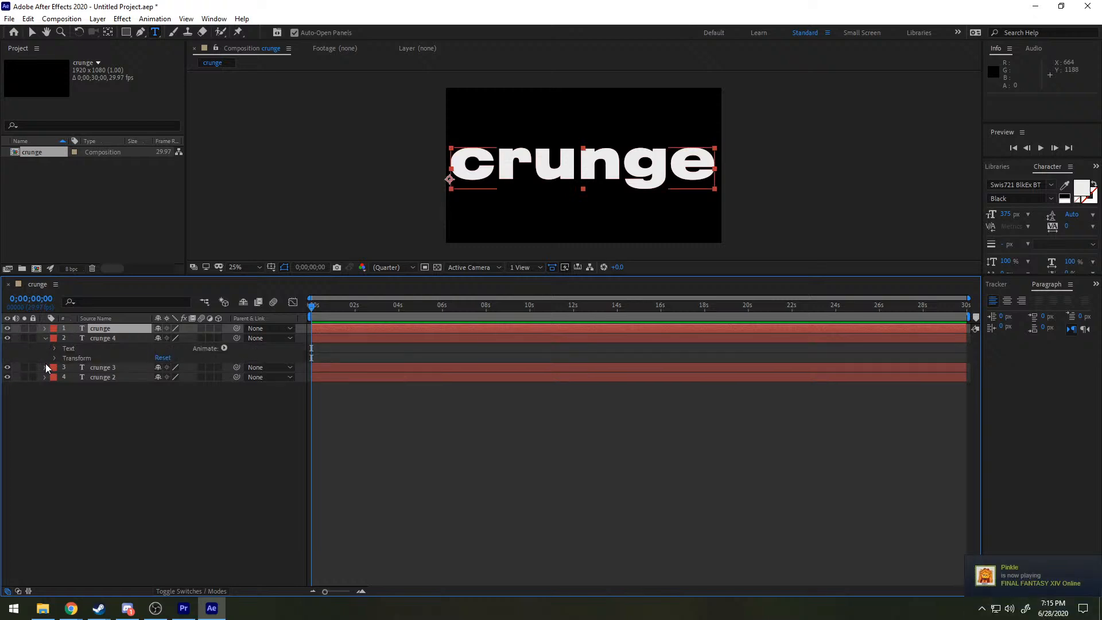
pyautogui.click(45, 367)
pyautogui.click(44, 397)
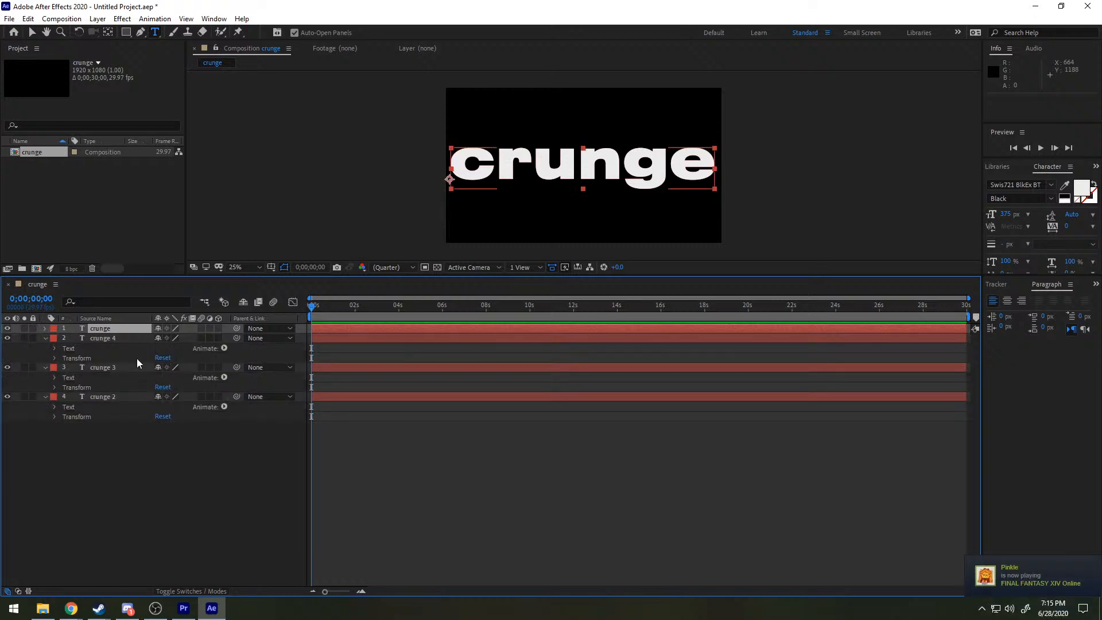
pyautogui.click(54, 358)
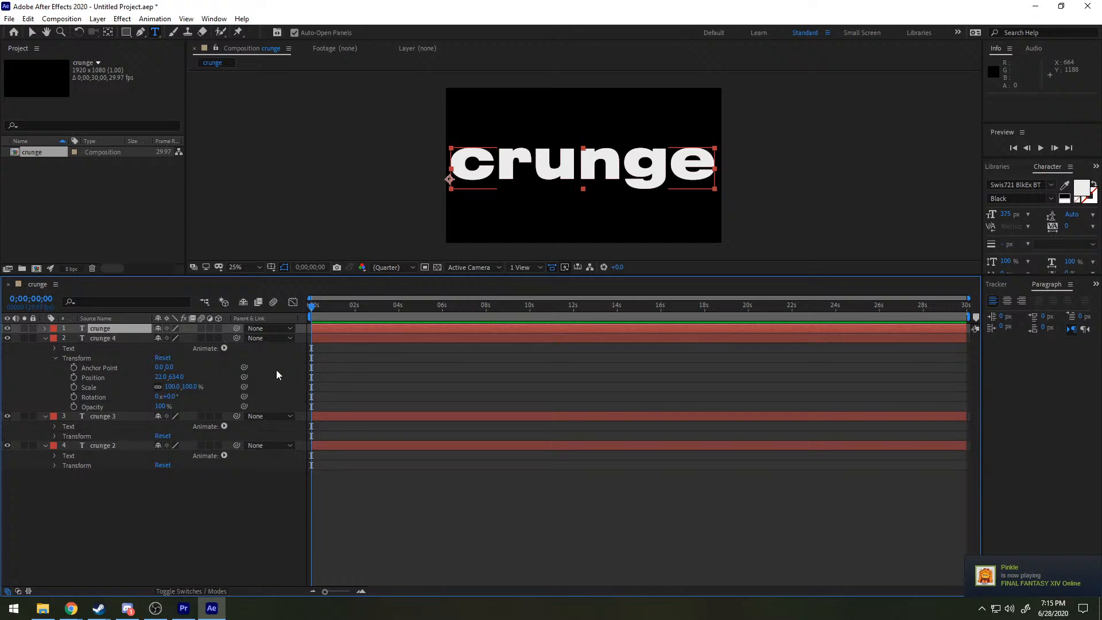
# Step: Add the expression wiggle(1, 20) to the Position property of crunge 4
pyautogui.rightClick(93, 379)
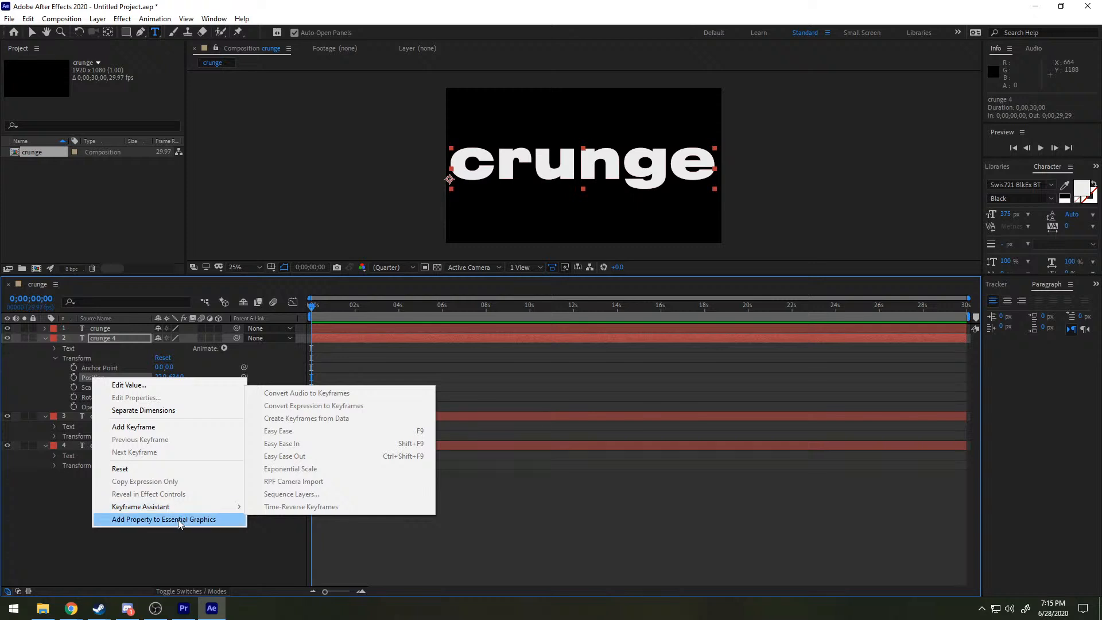
pyautogui.click(80, 378)
pyautogui.click(198, 375)
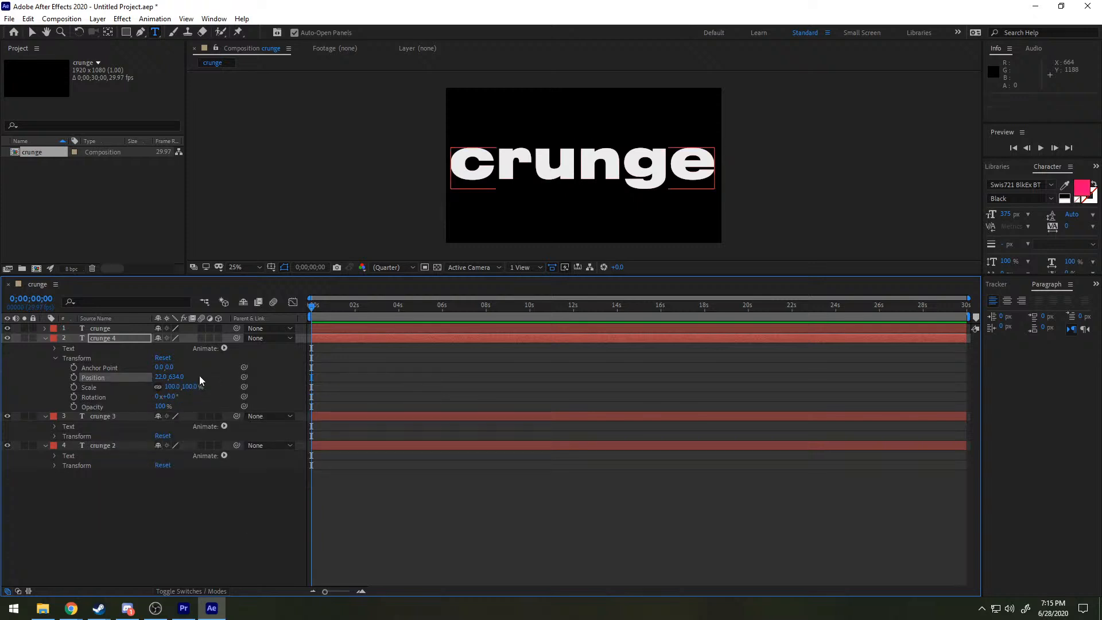
pyautogui.click(243, 378)
pyautogui.click(64, 377)
pyautogui.click(390, 388)
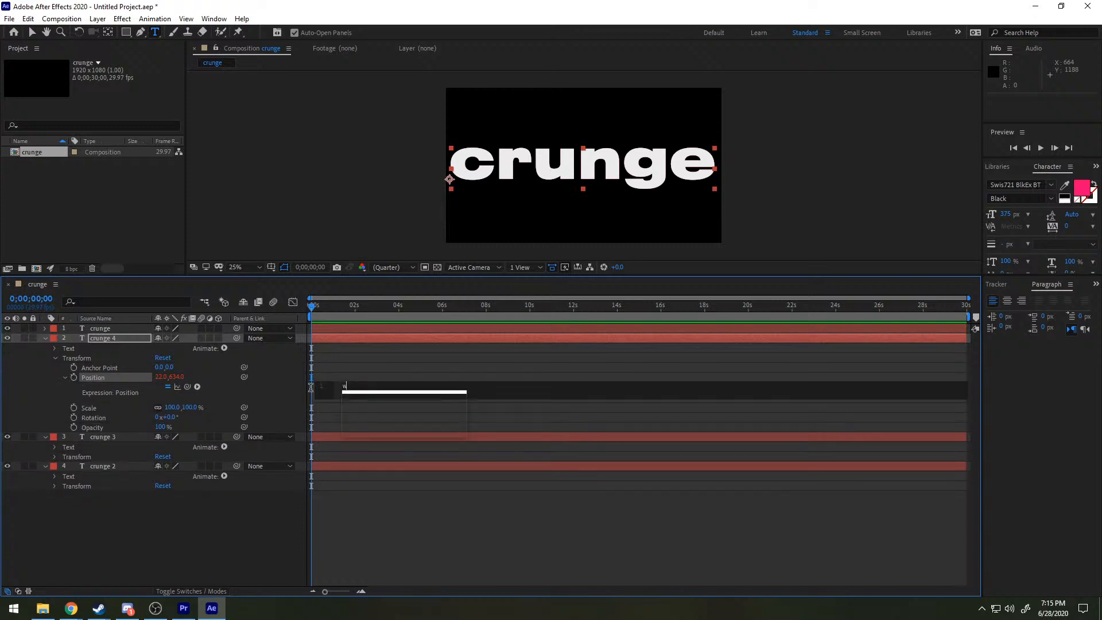
pyautogui.write('wo')
pyautogui.press('BackSpace')
pyautogui.write('i')
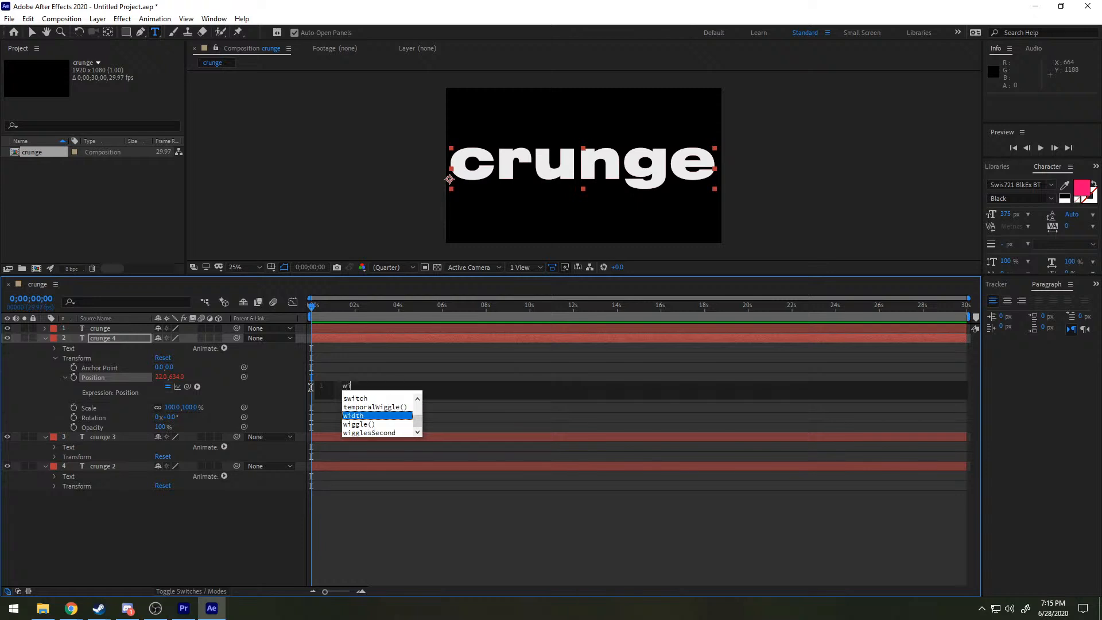
pyautogui.write('ggle(')
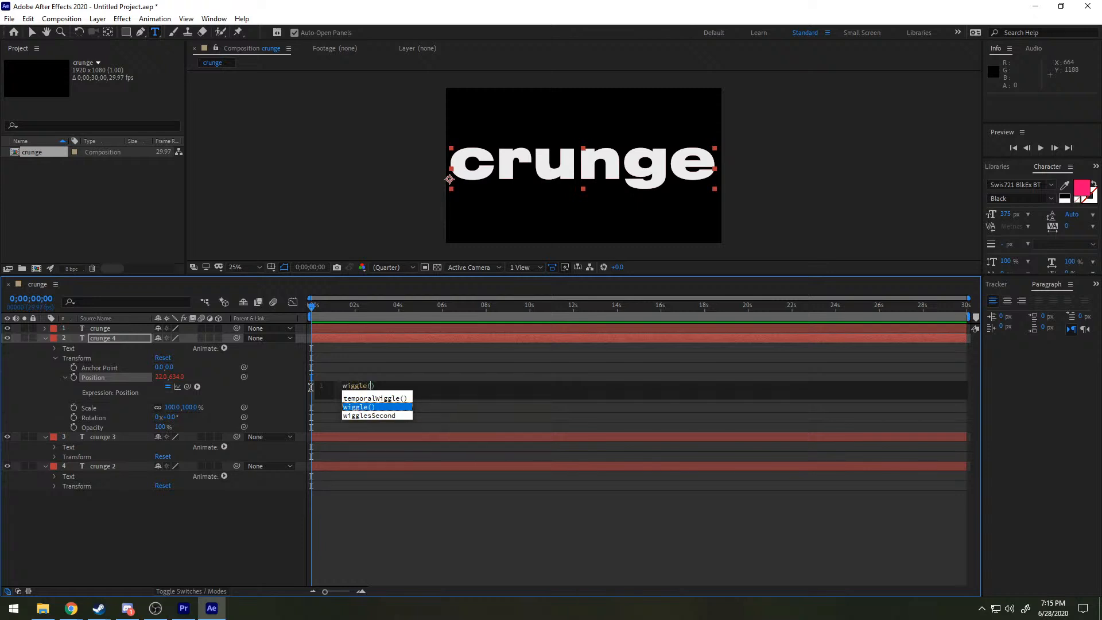
pyautogui.write('1, ')
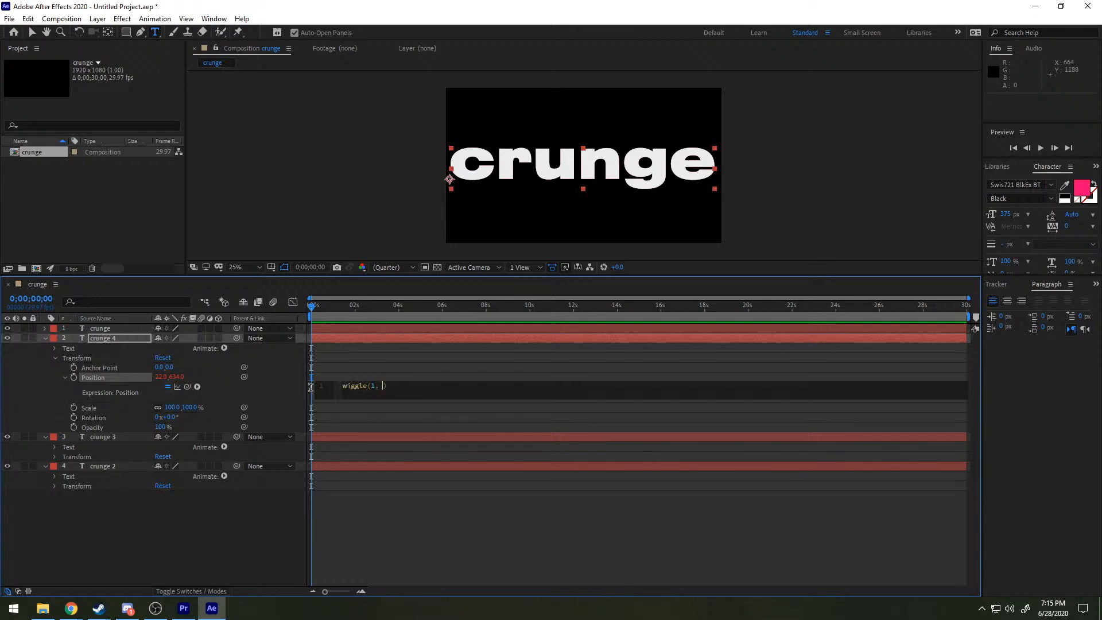
pyautogui.write('20')
pyautogui.press('BackSpace')
pyautogui.press('BackSpace')
pyautogui.write('20')
# Step: Play the composition from the start to preview the wiggle on the pink layer
pyautogui.click(315, 308)
pyautogui.press('space')
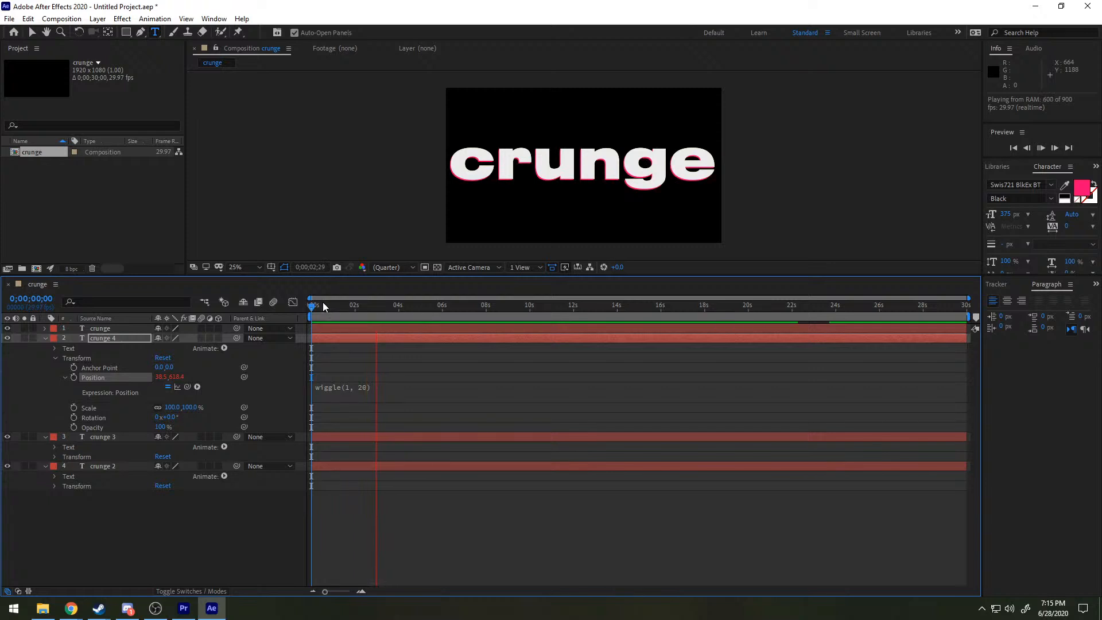
pyautogui.press('space')
# Step: Set the wiggle frequency in the Position expression of crunge 4 to 30 and play the composition to check it
pyautogui.click(364, 385)
pyautogui.click(383, 386)
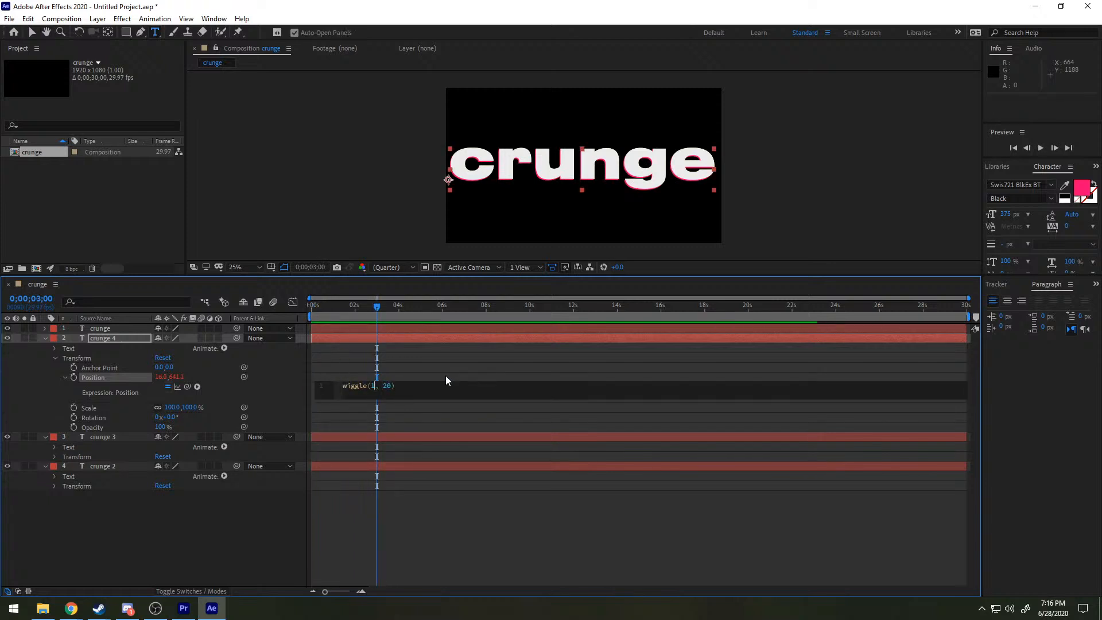
pyautogui.write('0')
pyautogui.press('BackSpace')
pyautogui.press('BackSpace')
pyautogui.write('20')
pyautogui.press('BackSpace')
pyautogui.press('BackSpace')
pyautogui.write('30')
pyautogui.click(469, 369)
pyautogui.press('space')
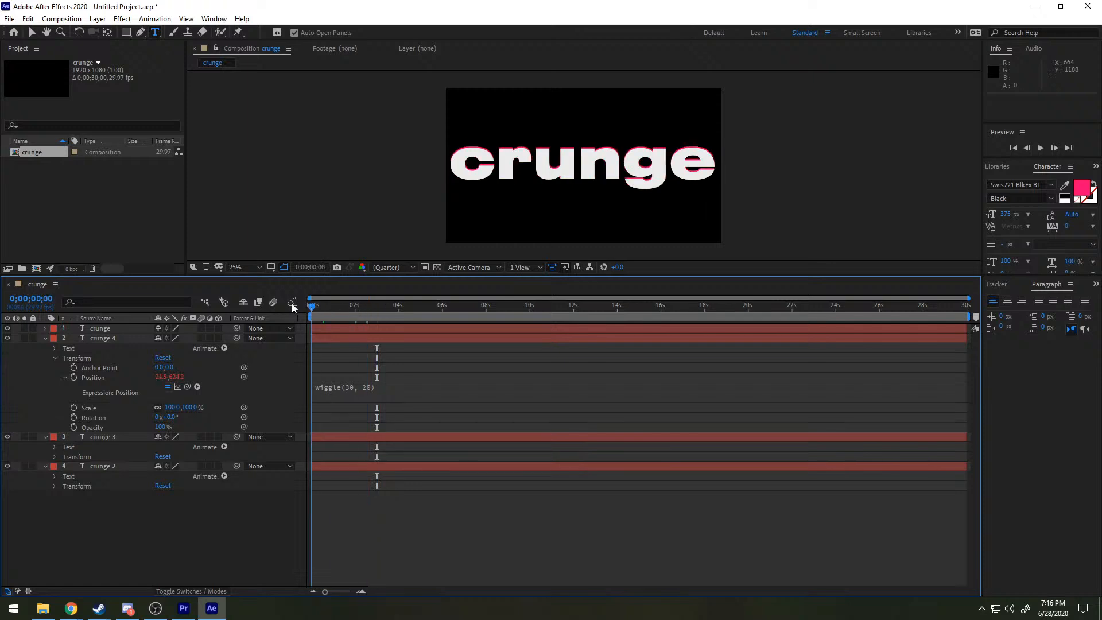
pyautogui.press('space')
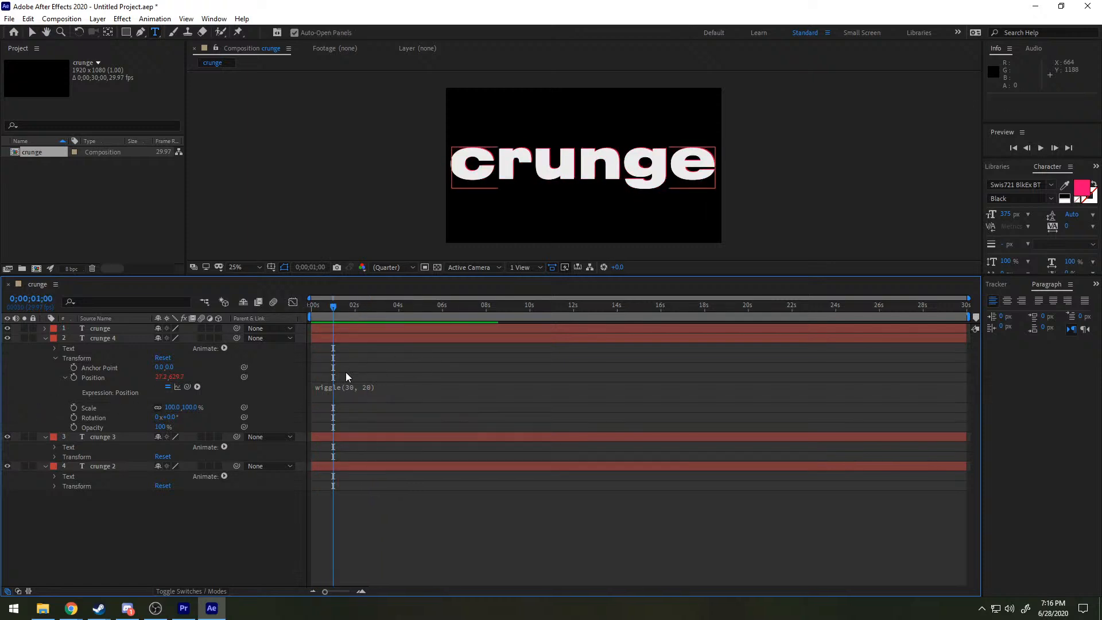
# Step: Set the wiggle amplitude in the Position expression of crunge 4 to 60 and play the composition from the start
pyautogui.click(379, 386)
pyautogui.doubleClick(391, 385)
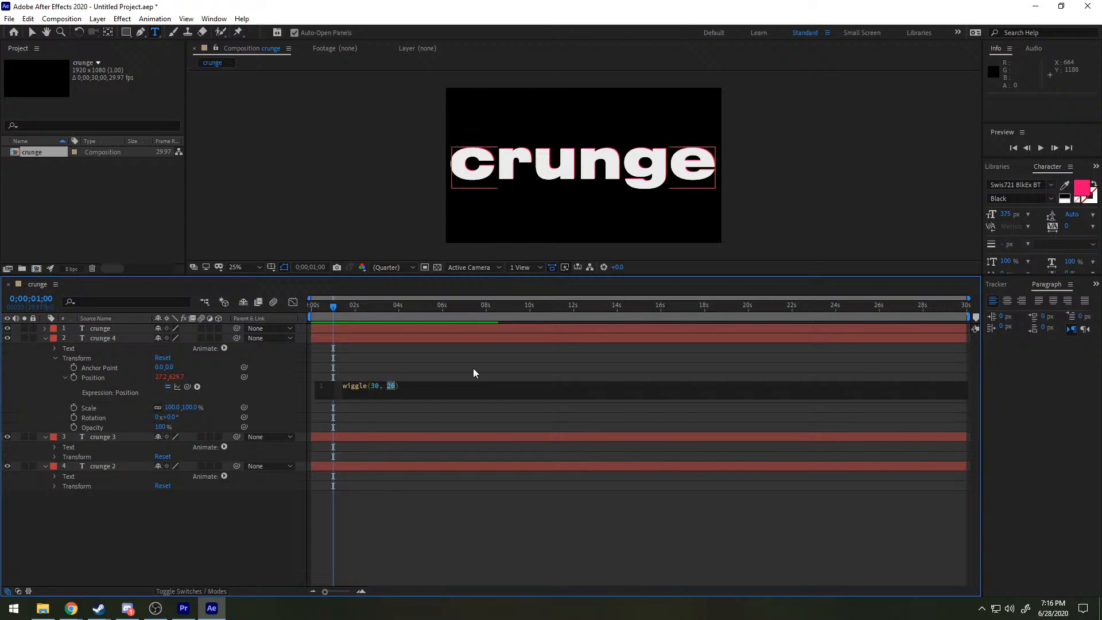
pyautogui.write('60')
pyautogui.moveTo(368, 306); pyautogui.dragTo(293, 306)
pyautogui.press('space')
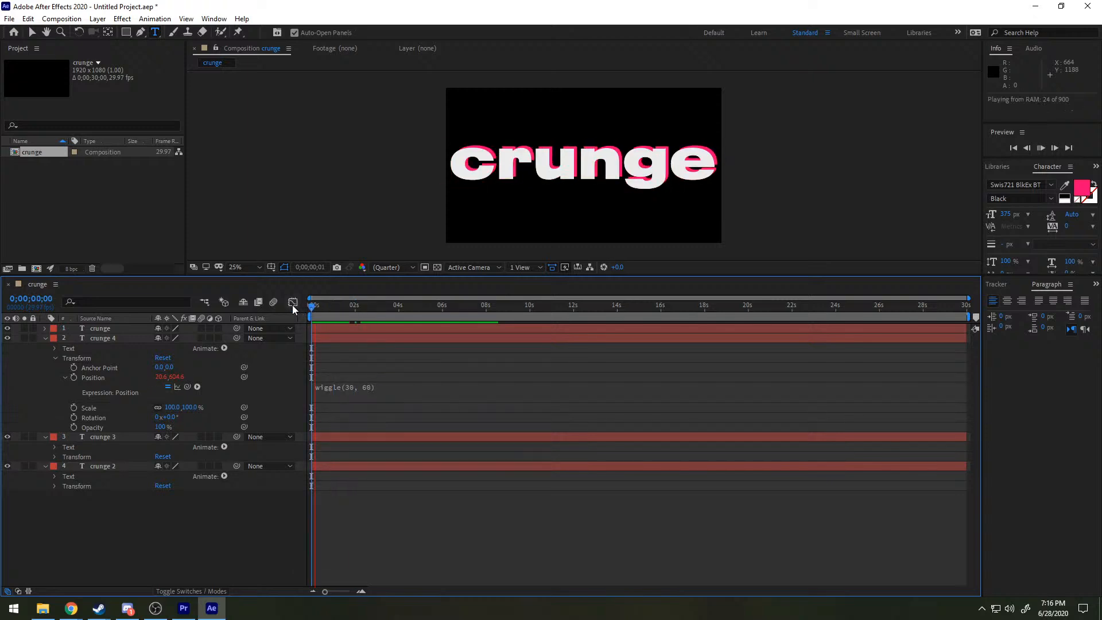
pyautogui.press('space')
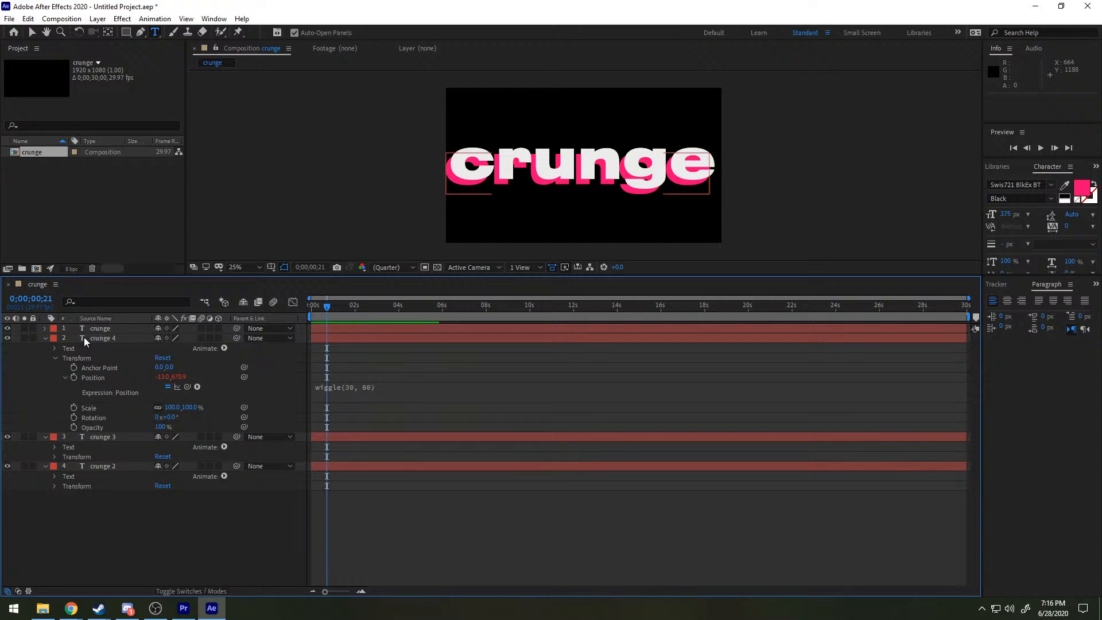
# Step: Set the opacity of crunge 4 to 60% and scrub ahead in the timeline to check the look
pyautogui.click(90, 466)
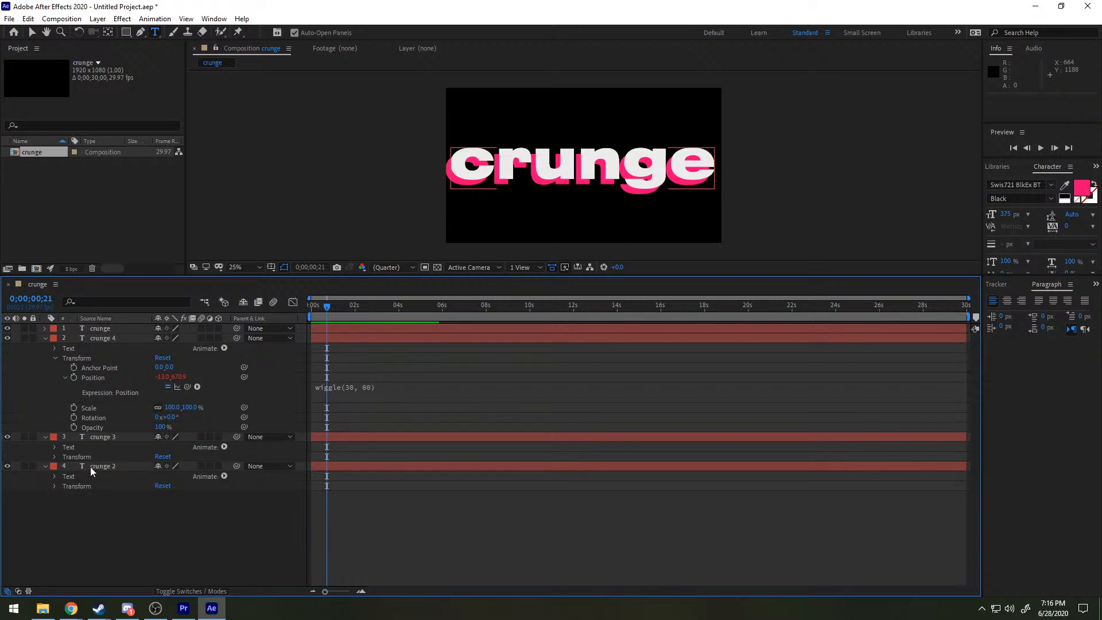
pyautogui.click(47, 436)
pyautogui.click(46, 436)
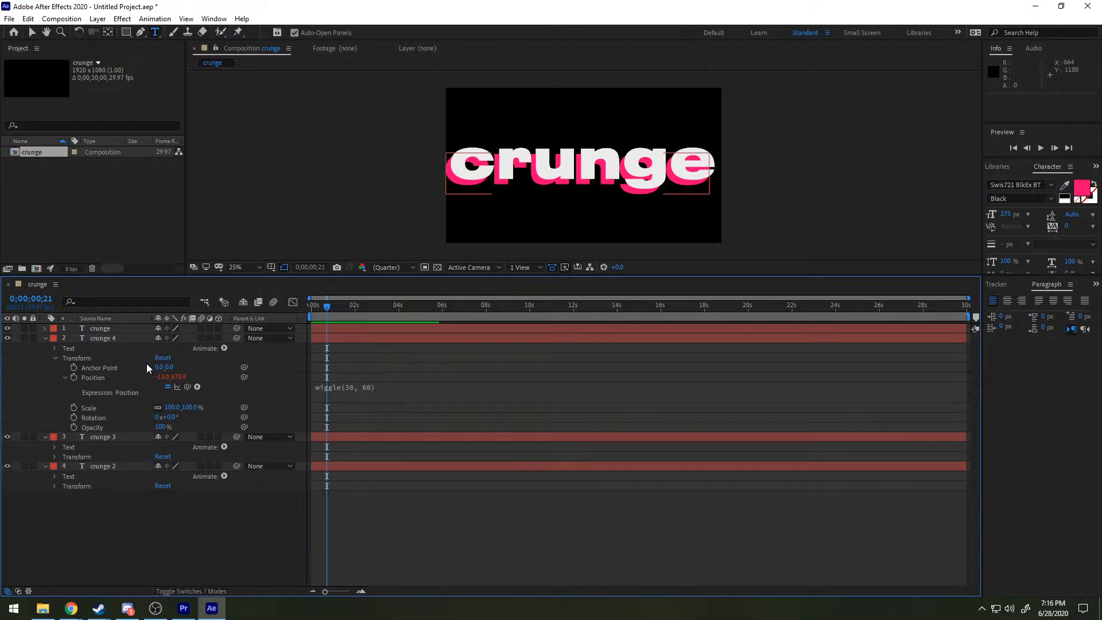
pyautogui.click(162, 427)
pyautogui.write('60')
pyautogui.press('Return')
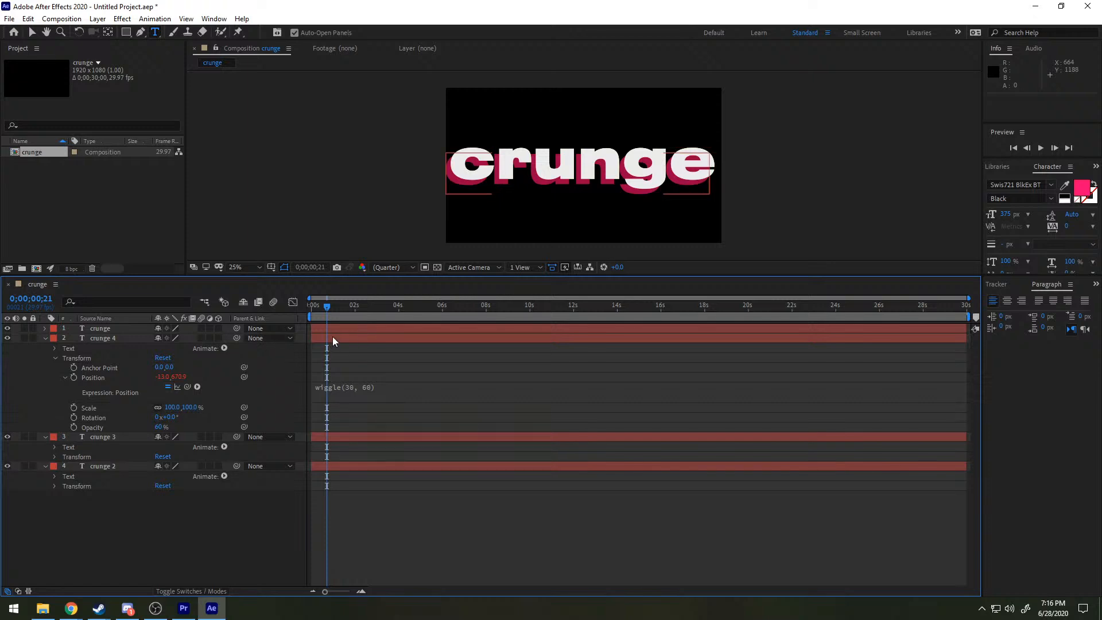
pyautogui.moveTo(328, 306); pyautogui.dragTo(407, 307)
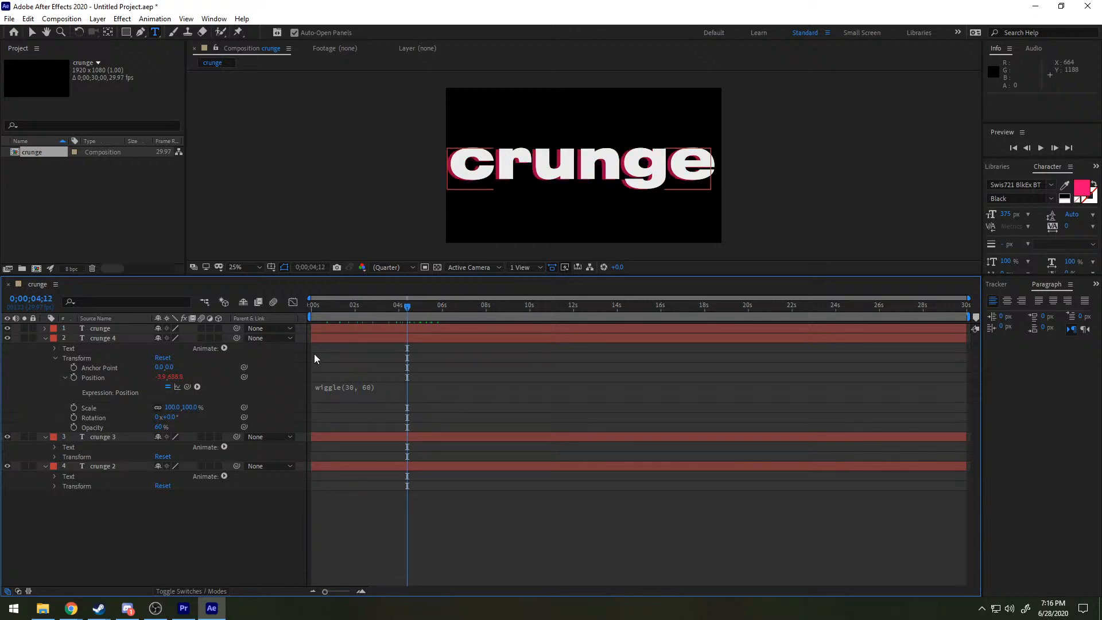
# Step: Reveal the transform properties of crunge 3 and enable an expression on its Position
pyautogui.click(110, 435)
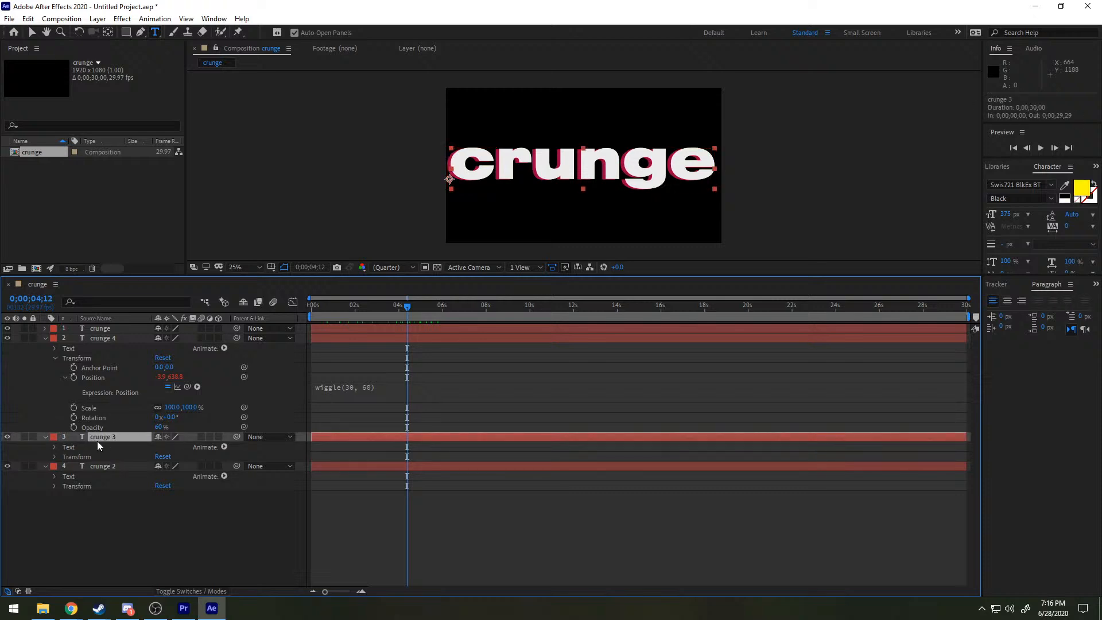
pyautogui.click(54, 456)
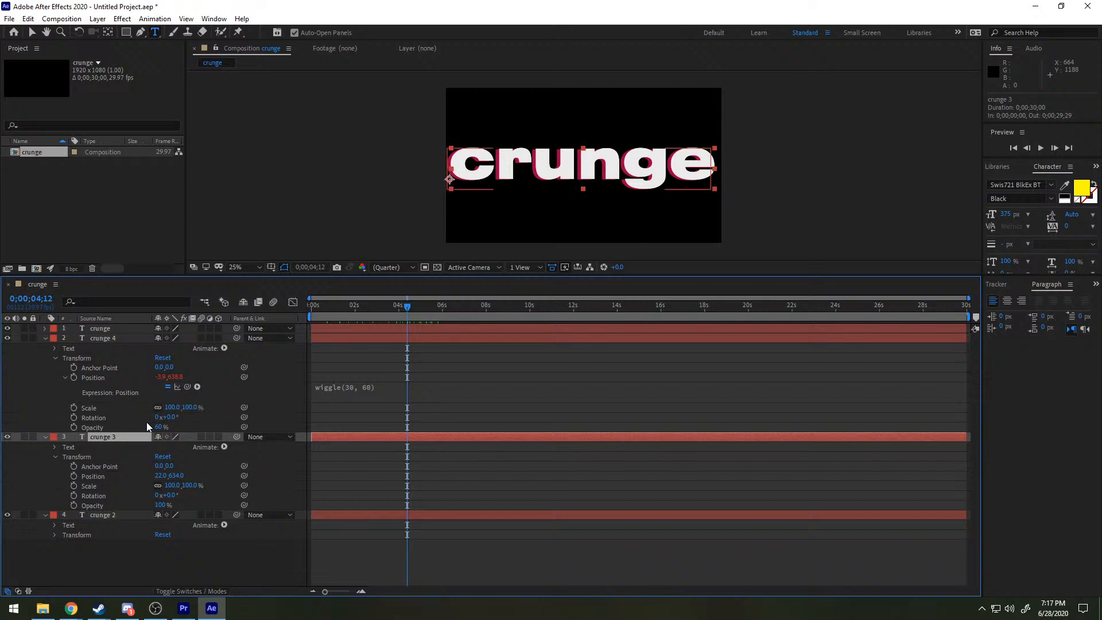
pyautogui.rightClick(83, 477)
pyautogui.press('Escape')
pyautogui.click(243, 475)
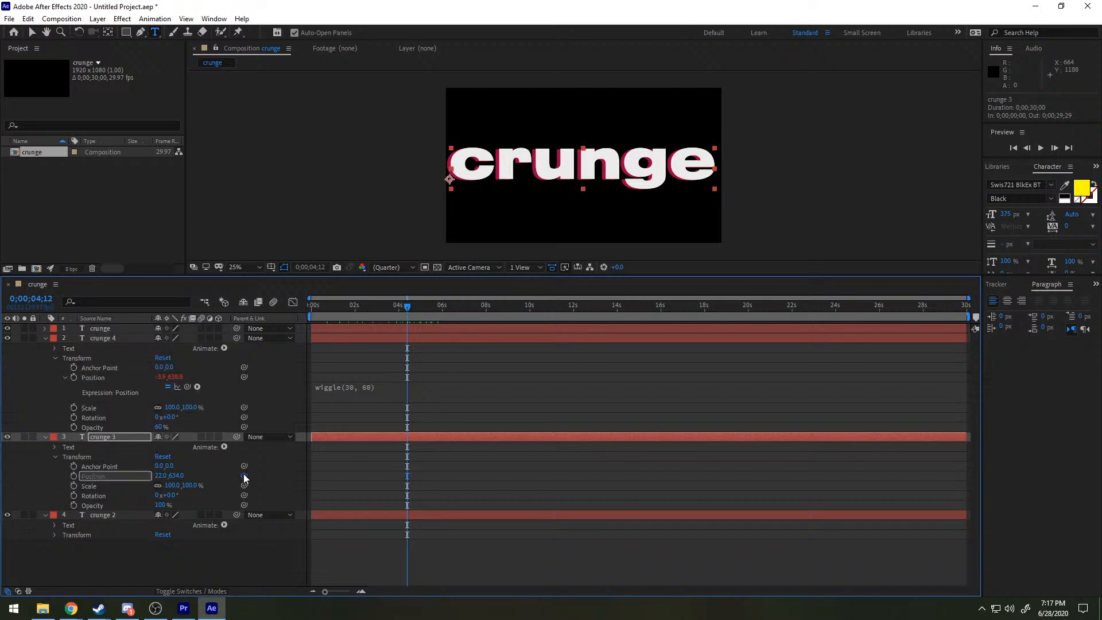
pyautogui.click(65, 476)
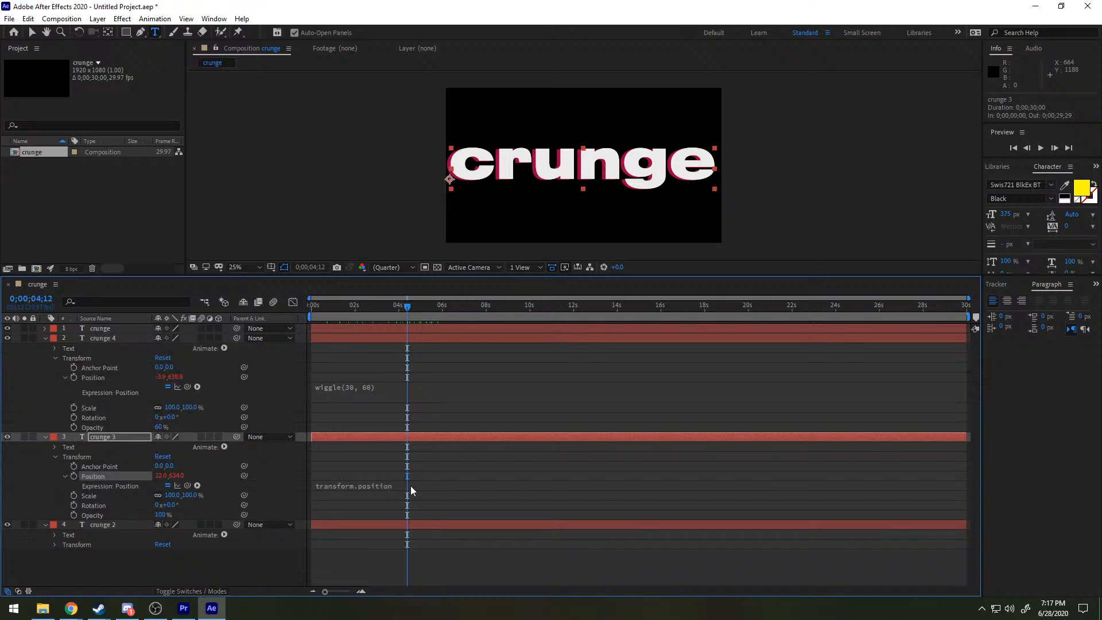
# Step: Copy the wiggle(30, 60) expression from crunge 4 and paste it over the Position expression of crunge 3
pyautogui.click(379, 391)
pyautogui.click(396, 387)
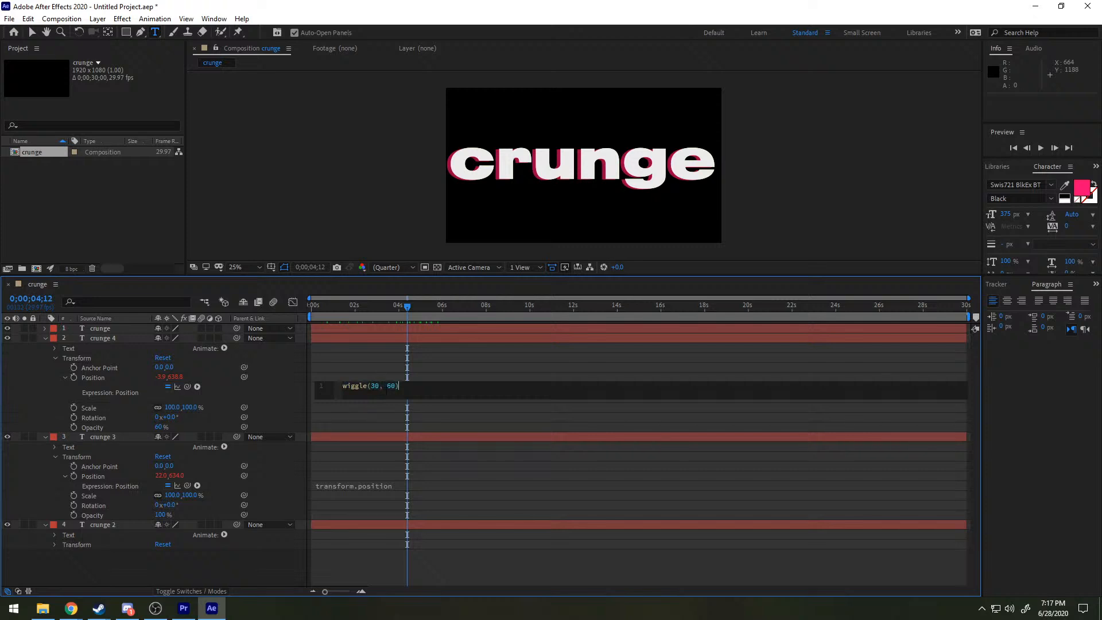
pyautogui.hotkey('ctrl', 'a')
pyautogui.hotkey('ctrl', 'c')
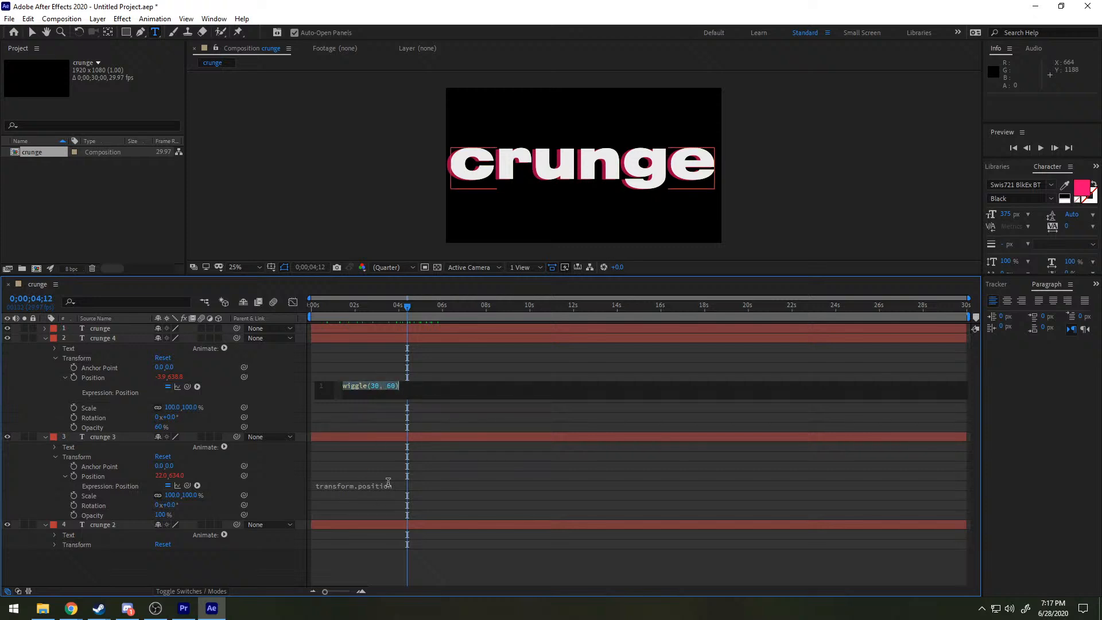
pyautogui.click(388, 482)
pyautogui.click(415, 485)
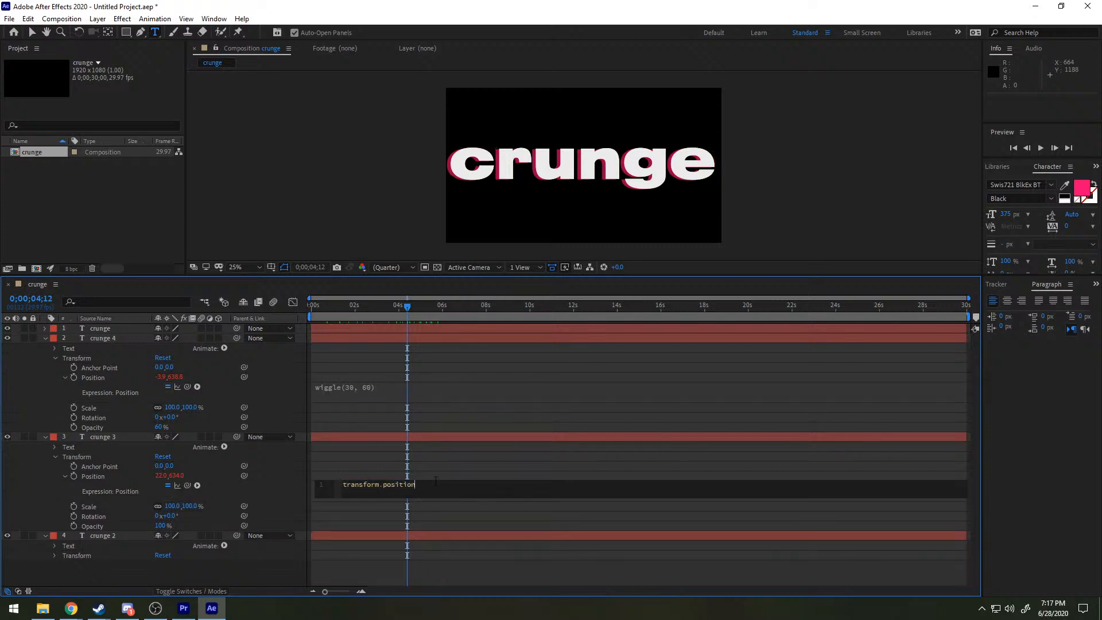
pyautogui.hotkey('ctrl', 'a')
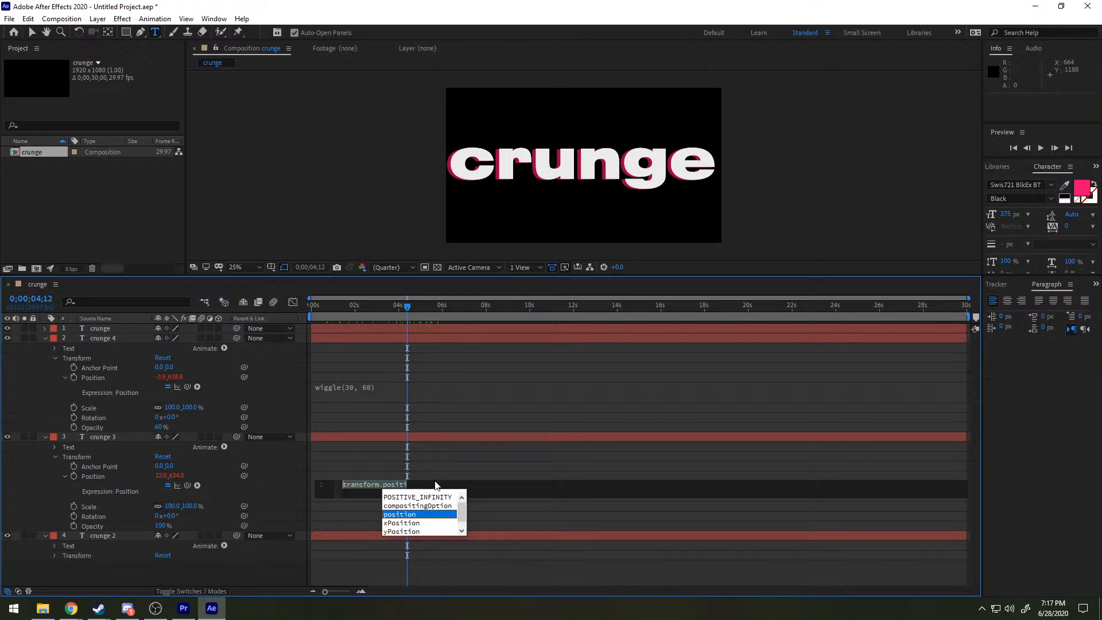
pyautogui.hotkey('ctrl', 'v')
pyautogui.click(435, 480)
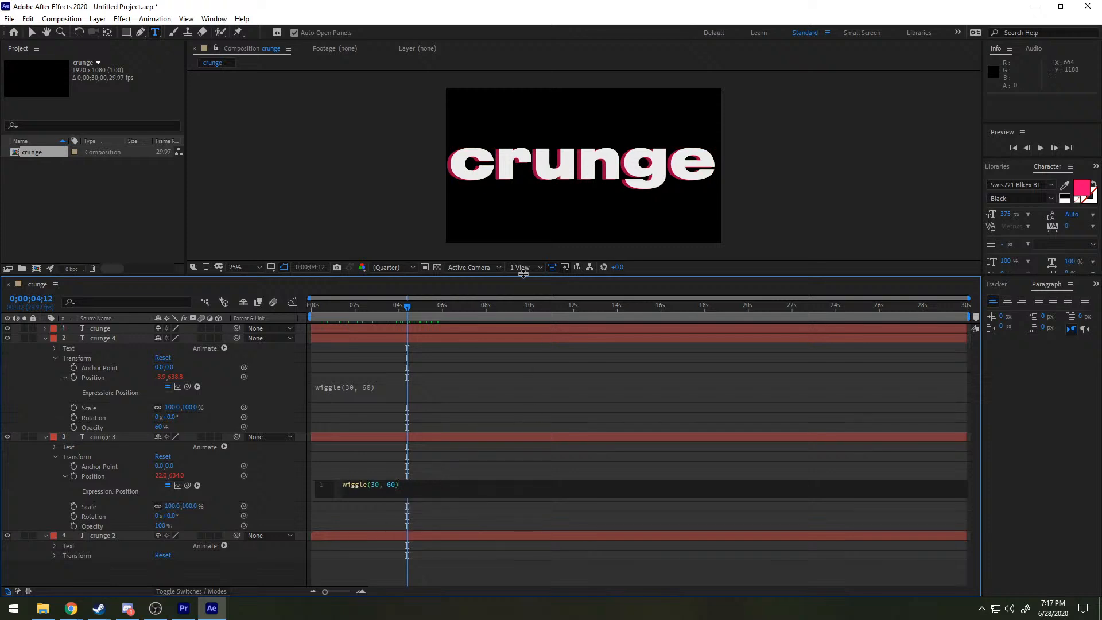
# Step: Play and scrub the composition from about two seconds to preview the pink and yellow copies wiggling together
pyautogui.moveTo(422, 310); pyautogui.dragTo(356, 305)
pyautogui.press('space')
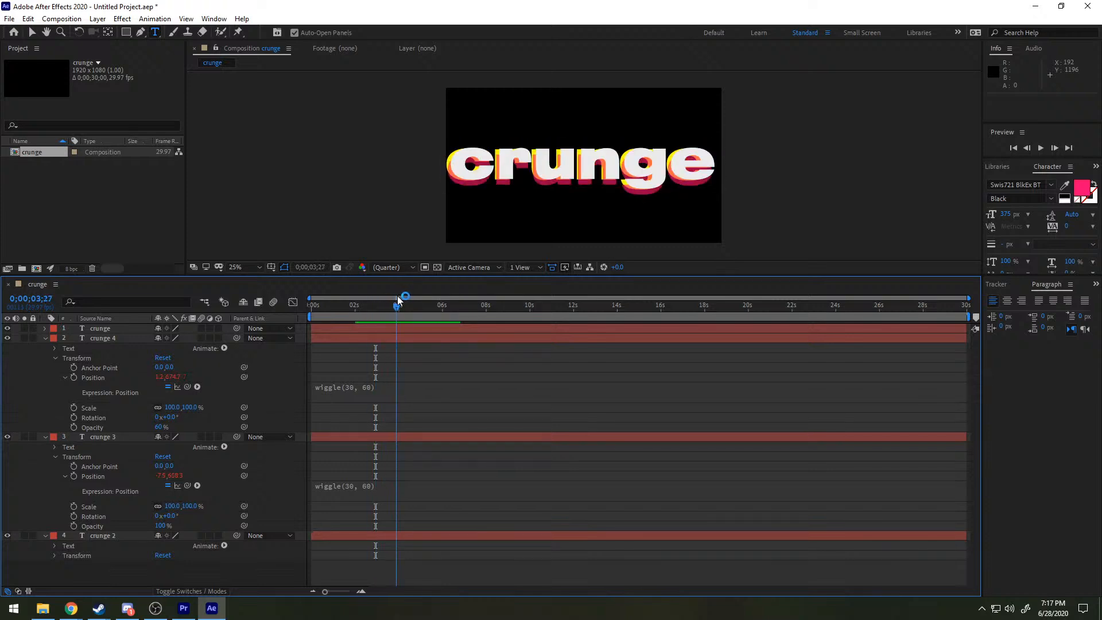
pyautogui.moveTo(402, 298); pyautogui.dragTo(432, 294)
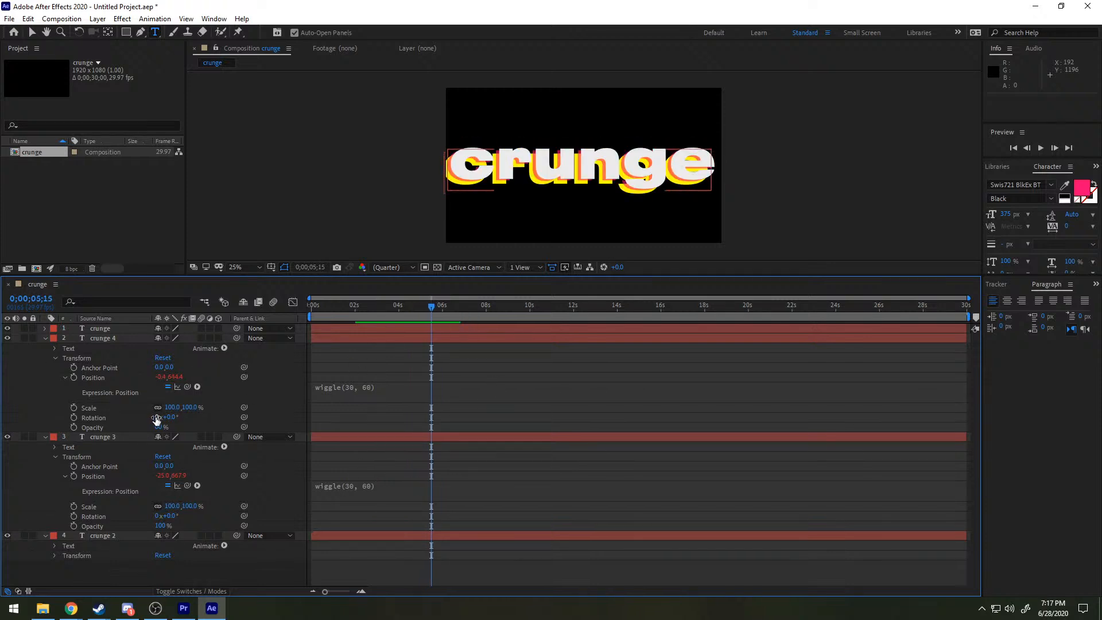
pyautogui.hotkey('alt', 'Tab')
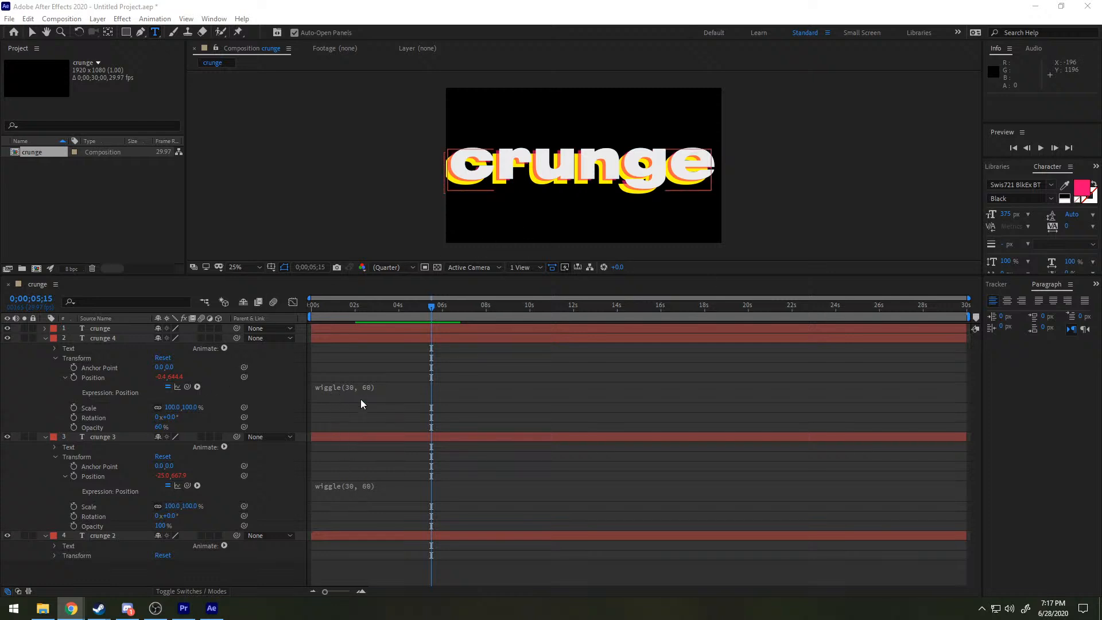
# Step: Set the wiggle amplitude in the Position expression of crunge 4 to 20
pyautogui.click(367, 386)
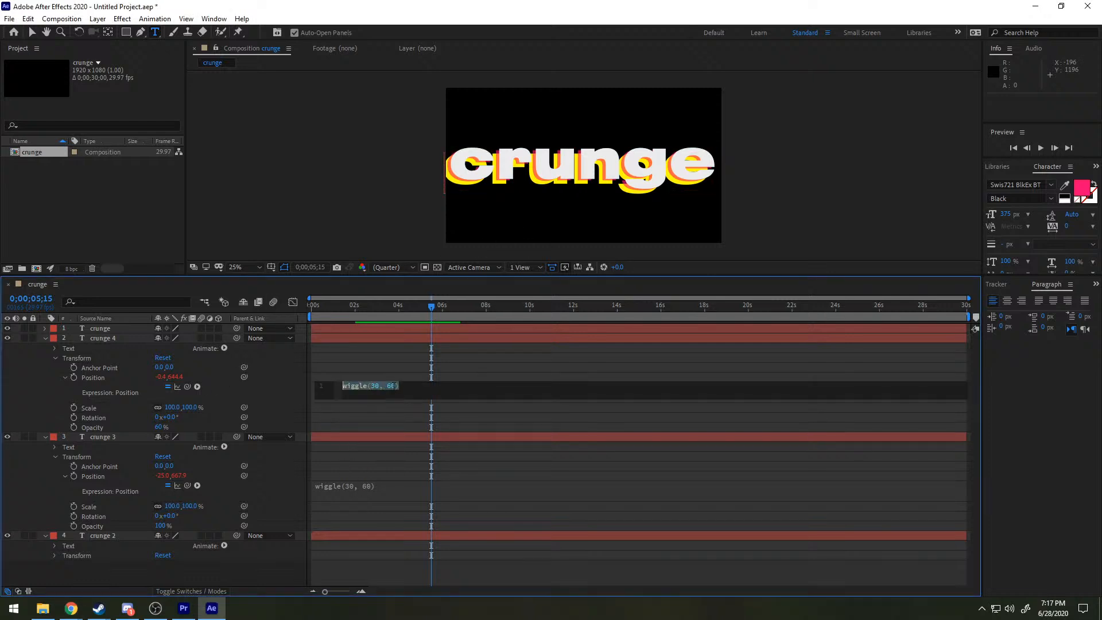
pyautogui.click(396, 386)
pyautogui.moveTo(395, 387); pyautogui.dragTo(388, 386)
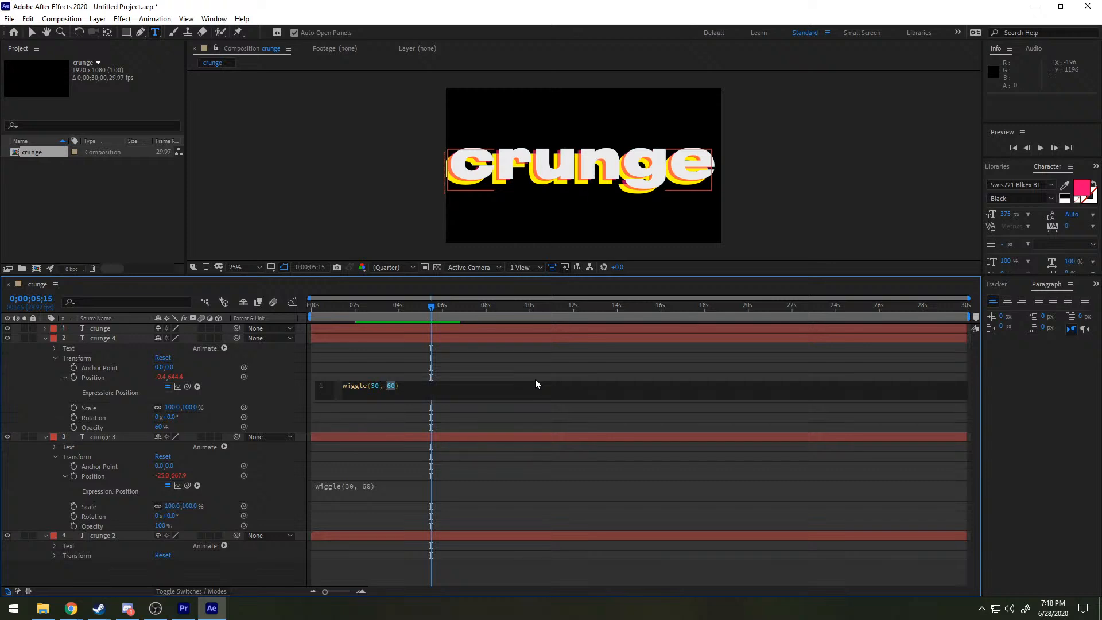
pyautogui.moveTo(431, 305); pyautogui.dragTo(413, 311)
pyautogui.click(370, 388)
pyautogui.doubleClick(389, 385)
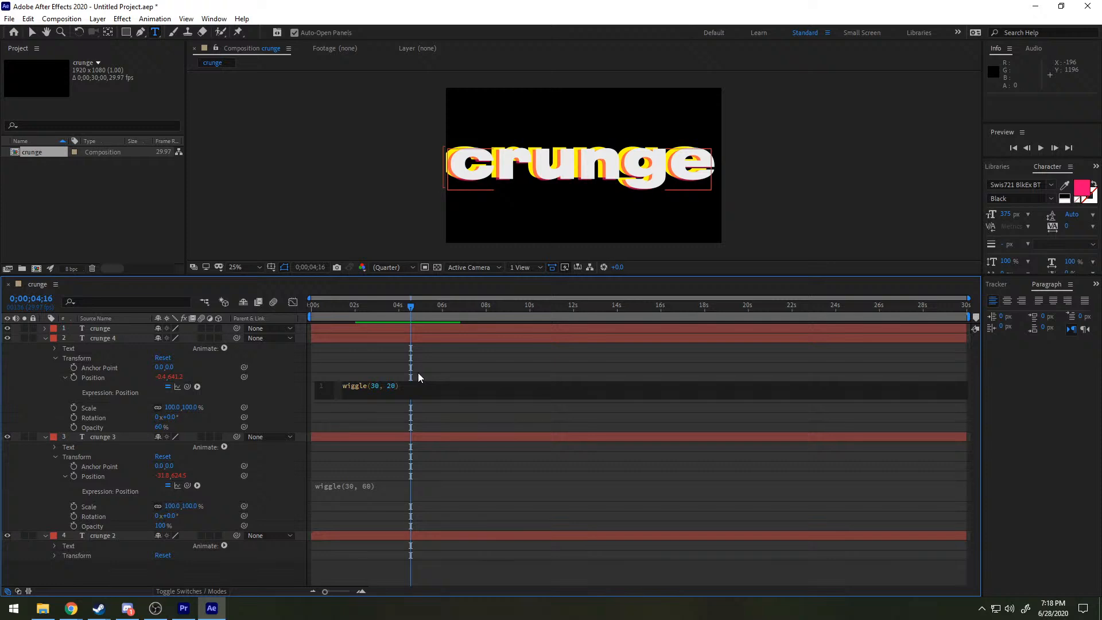
# Step: Set the wiggle amplitude in the Position expression of crunge 3 to 20 and scrub back to check it
pyautogui.click(368, 487)
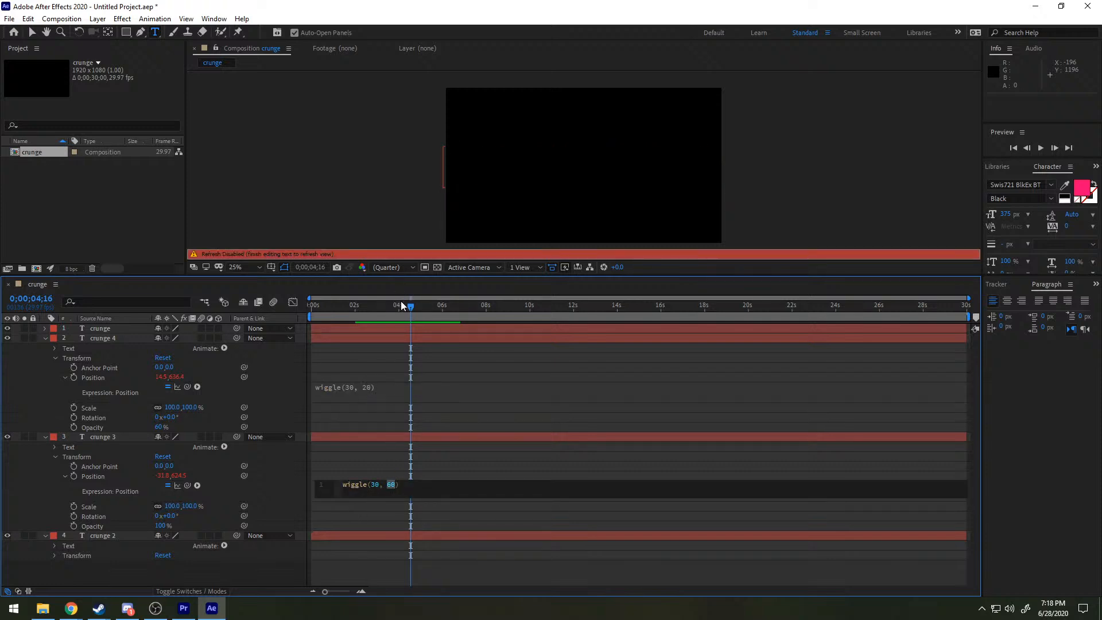
pyautogui.write('20')
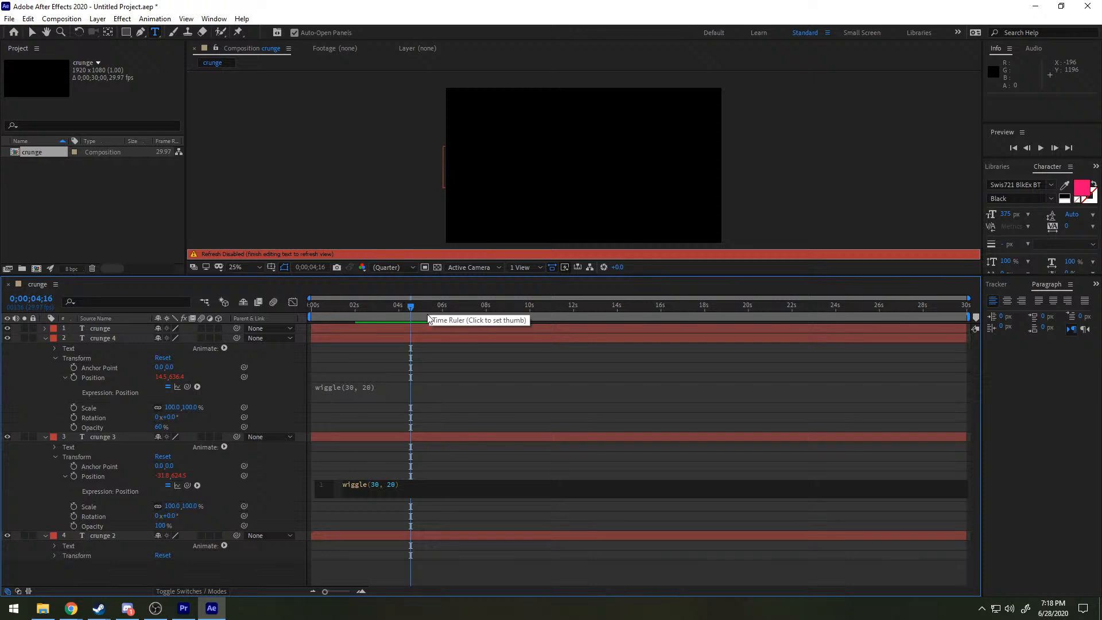
pyautogui.moveTo(415, 306); pyautogui.dragTo(348, 304)
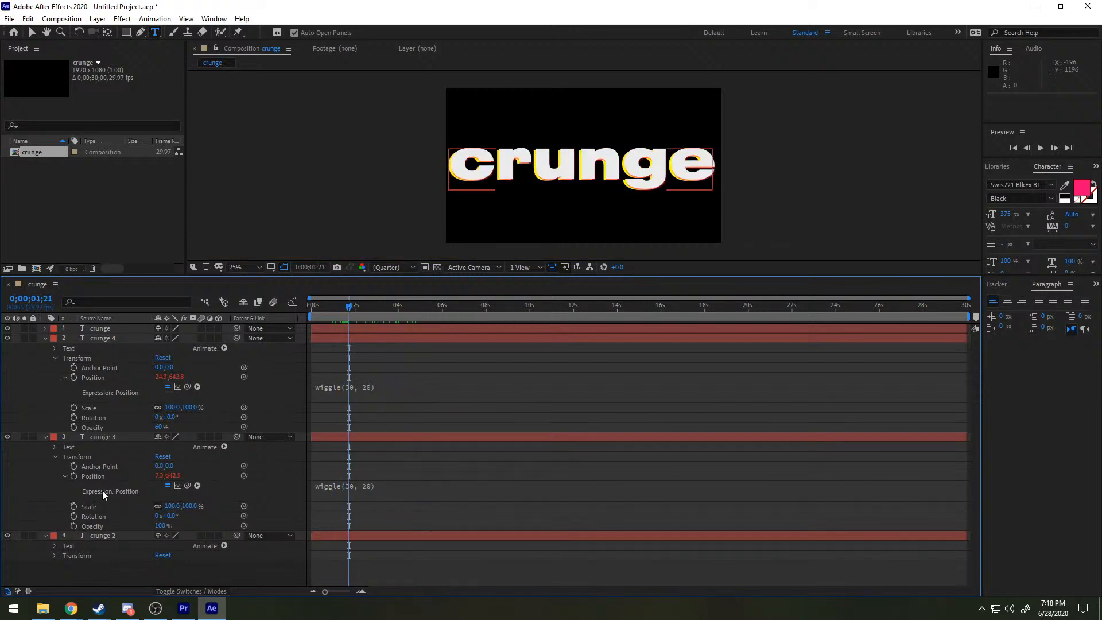
# Step: Reveal the transform properties of crunge 2 and add the expression wiggle(30, 60) to its Position
pyautogui.click(54, 545)
pyautogui.click(54, 545)
pyautogui.click(54, 546)
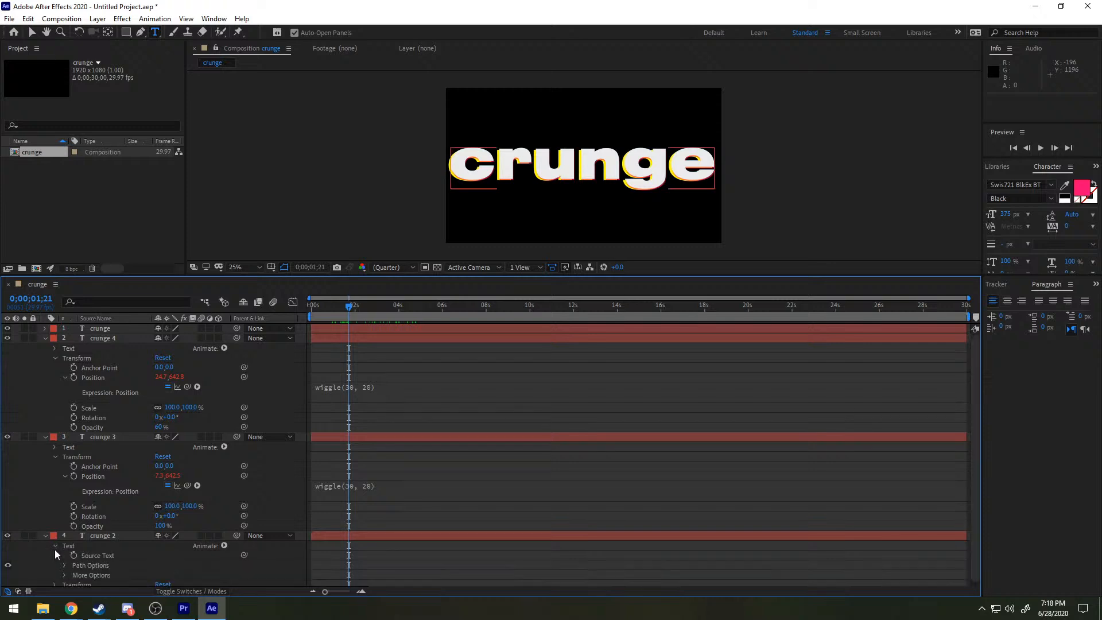
pyautogui.click(56, 545)
pyautogui.click(54, 556)
pyautogui.scroll(-1, 54, 556)
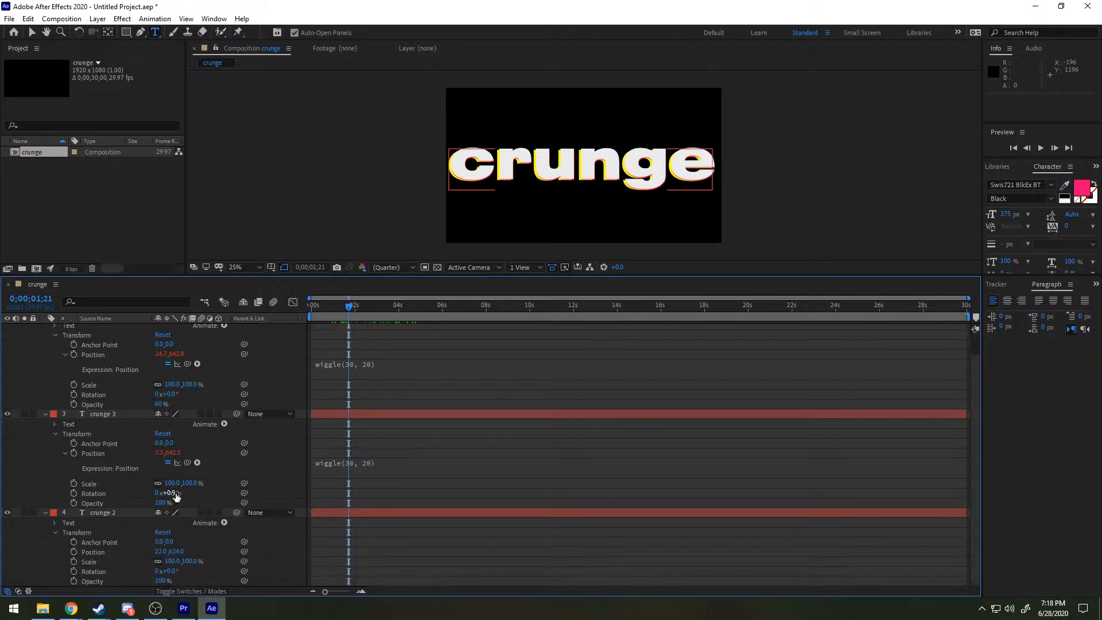
pyautogui.click(241, 552)
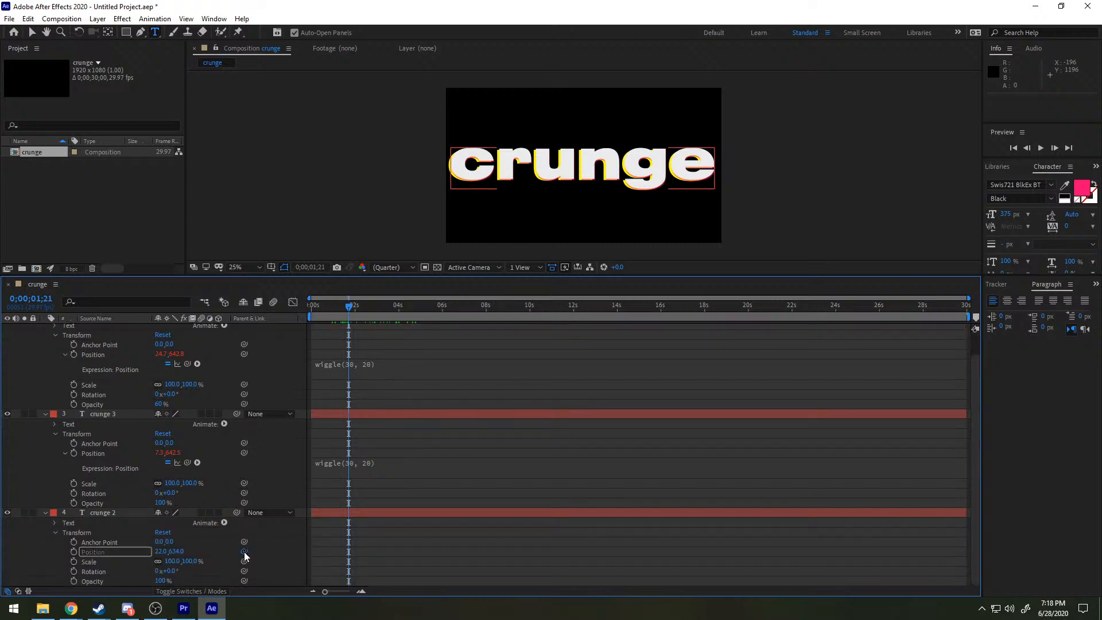
pyautogui.click(64, 551)
pyautogui.scroll(-1, 322, 532)
pyautogui.click(397, 552)
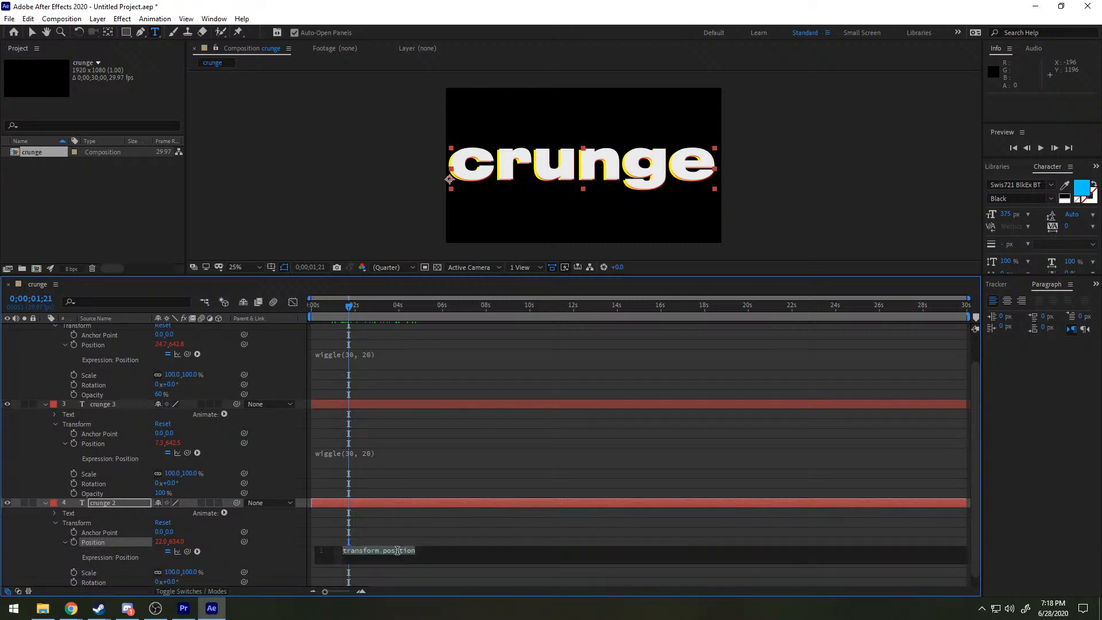
pyautogui.write('wiggle(30, 60)')
# Step: Play the composition from about one second to preview all three coloured copies wiggling
pyautogui.moveTo(354, 306); pyautogui.dragTo(335, 307)
pyautogui.press('space')
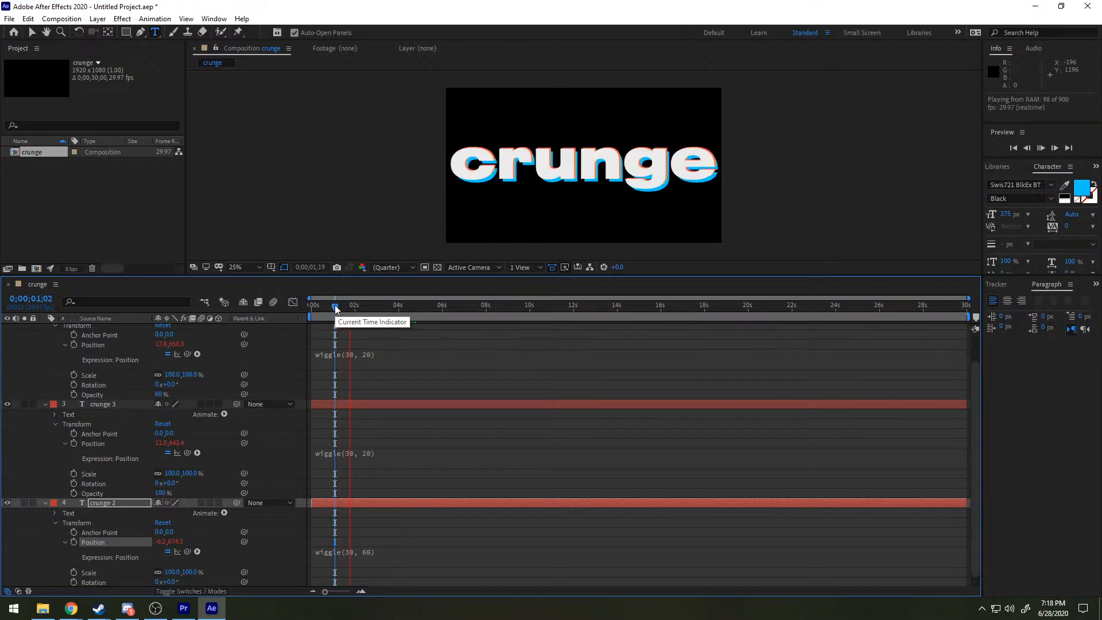
pyautogui.press('space')
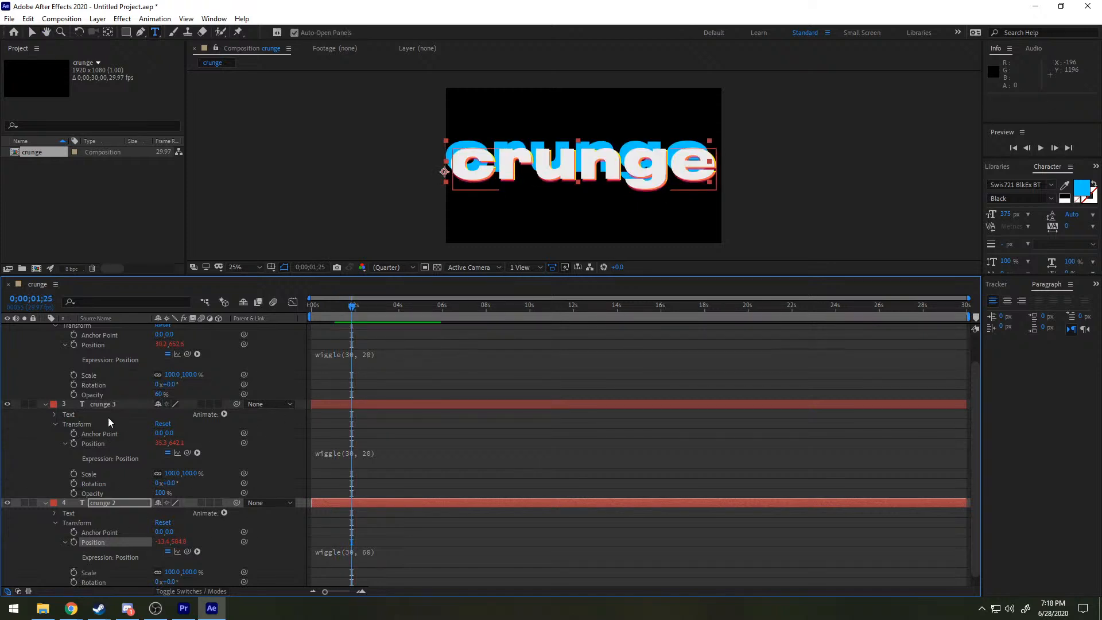
# Step: Set the opacity of crunge 3 and crunge 2 to 60% and play the composition to check the blend
pyautogui.click(163, 493)
pyautogui.write('60')
pyautogui.scroll(-1, 167, 500)
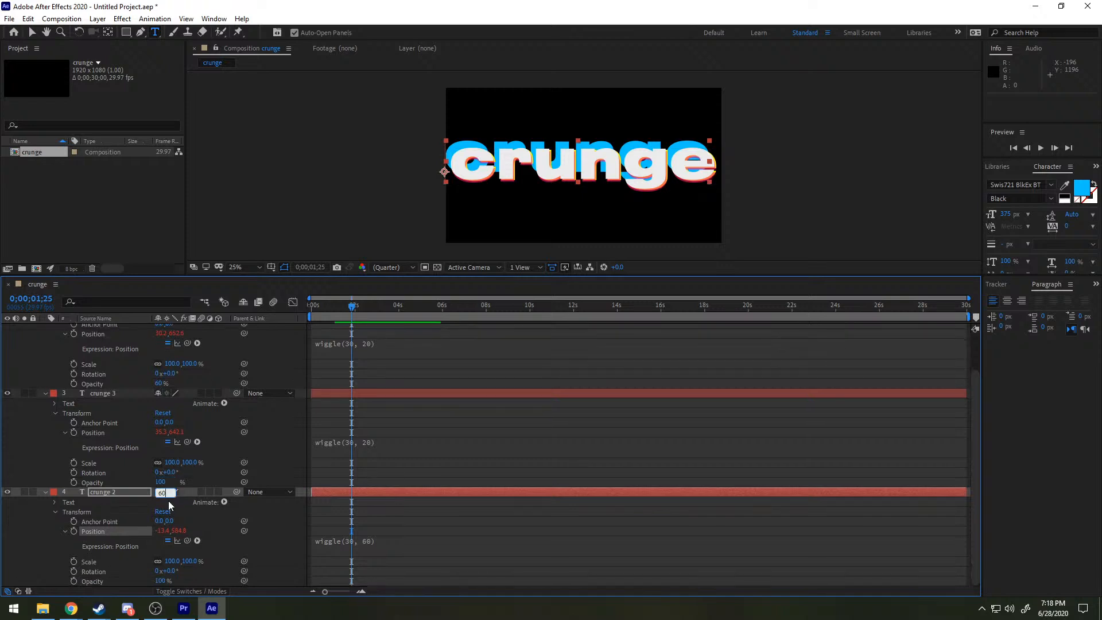
pyautogui.click(162, 580)
pyautogui.write('60')
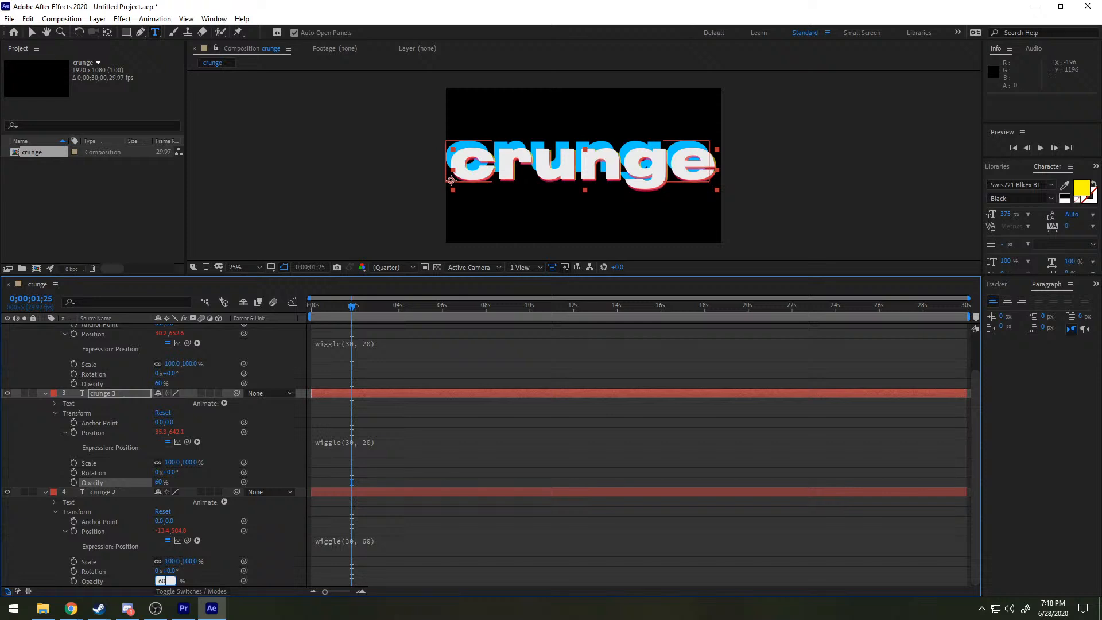
pyautogui.moveTo(333, 305); pyautogui.dragTo(328, 304)
pyautogui.press('space')
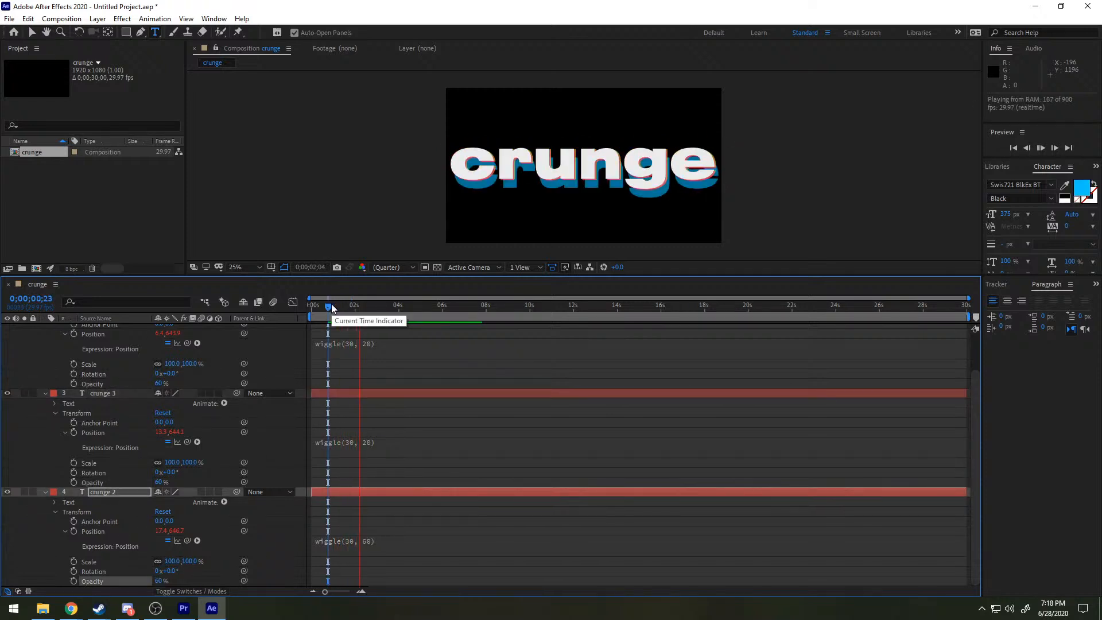
# Step: Set the wiggle amplitude in the Position expression of crunge 2 to 30
pyautogui.hotkey('ctrl', 't')
pyautogui.click(367, 545)
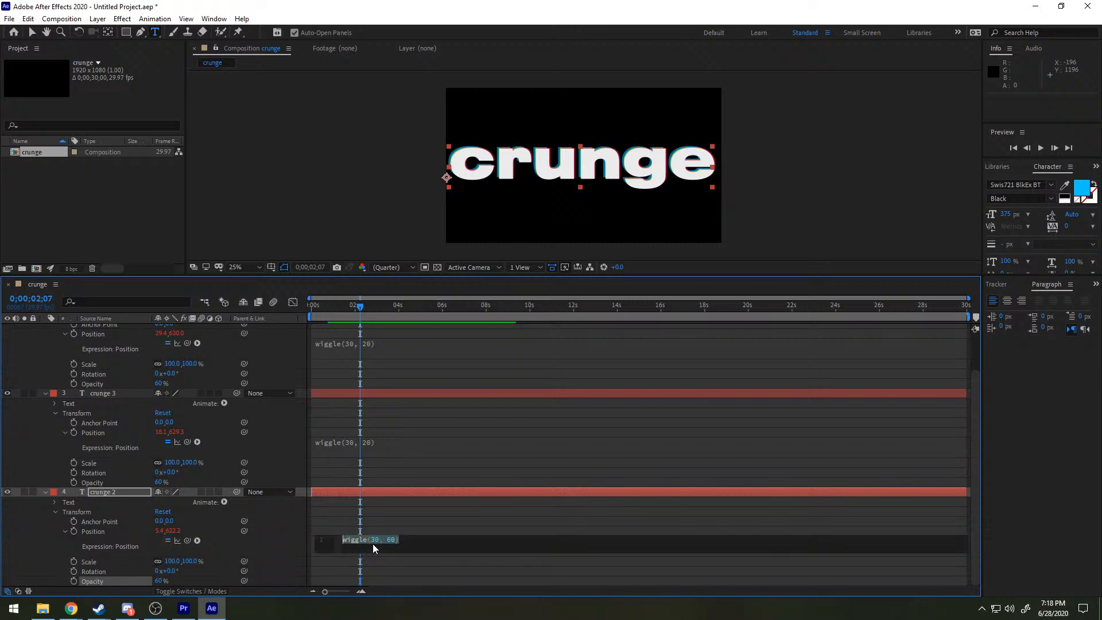
pyautogui.click(390, 539)
pyautogui.press('BackSpace')
pyautogui.write('30')
pyautogui.press('BackSpace')
# Step: Set the wiggle amplitude in the Position expressions of crunge 3 and crunge 4 to 30
pyautogui.click(368, 443)
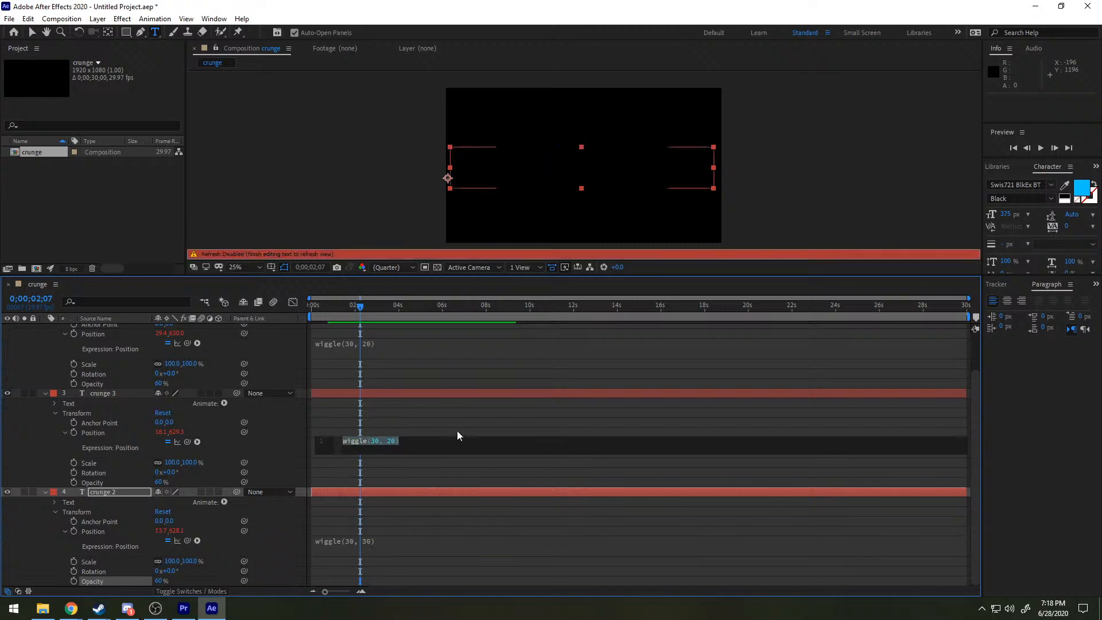
pyautogui.press('Right')
pyautogui.press('Left')
pyautogui.press('Left')
pyautogui.press('BackSpace')
pyautogui.write('3')
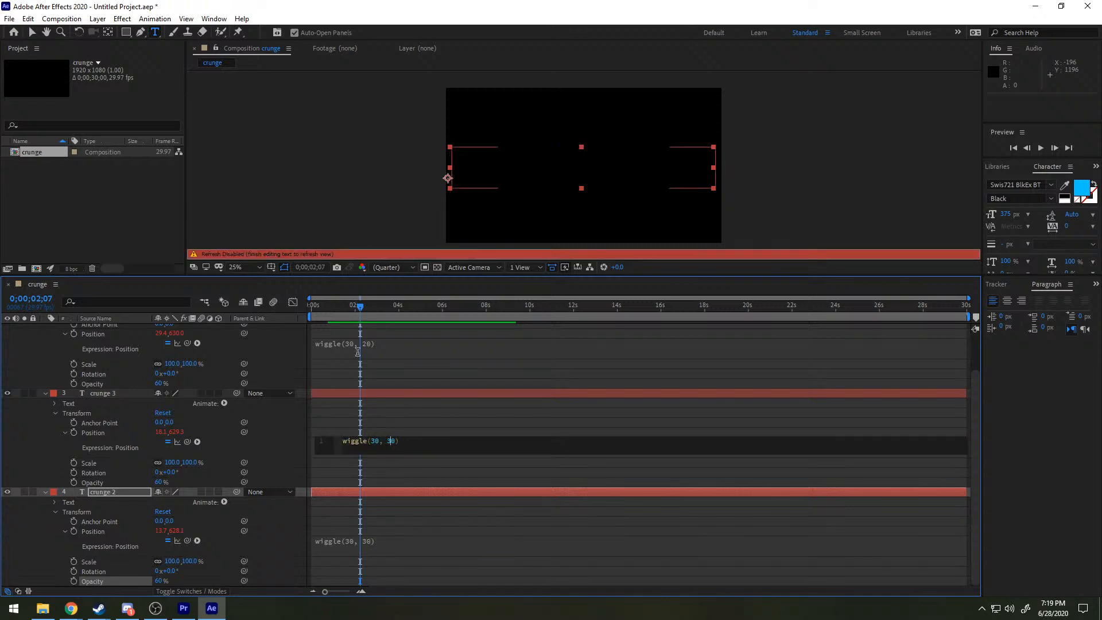
pyautogui.click(378, 344)
pyautogui.click(387, 342)
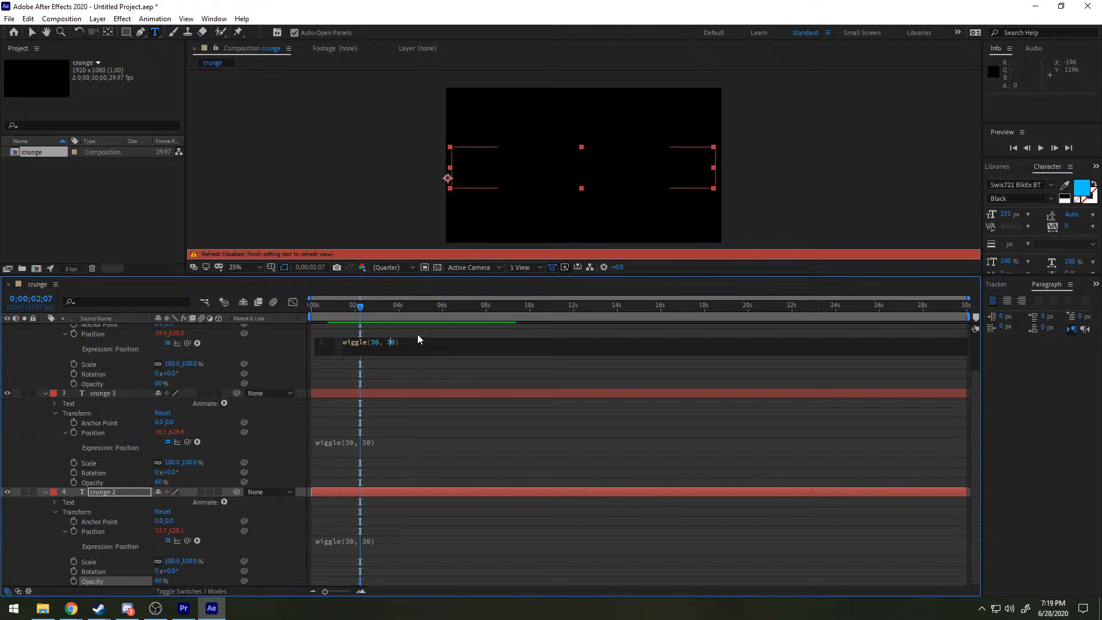
# Step: Play the composition from the start and scrub through it to check the matching wiggles of all three copies
pyautogui.moveTo(346, 306); pyautogui.dragTo(289, 293)
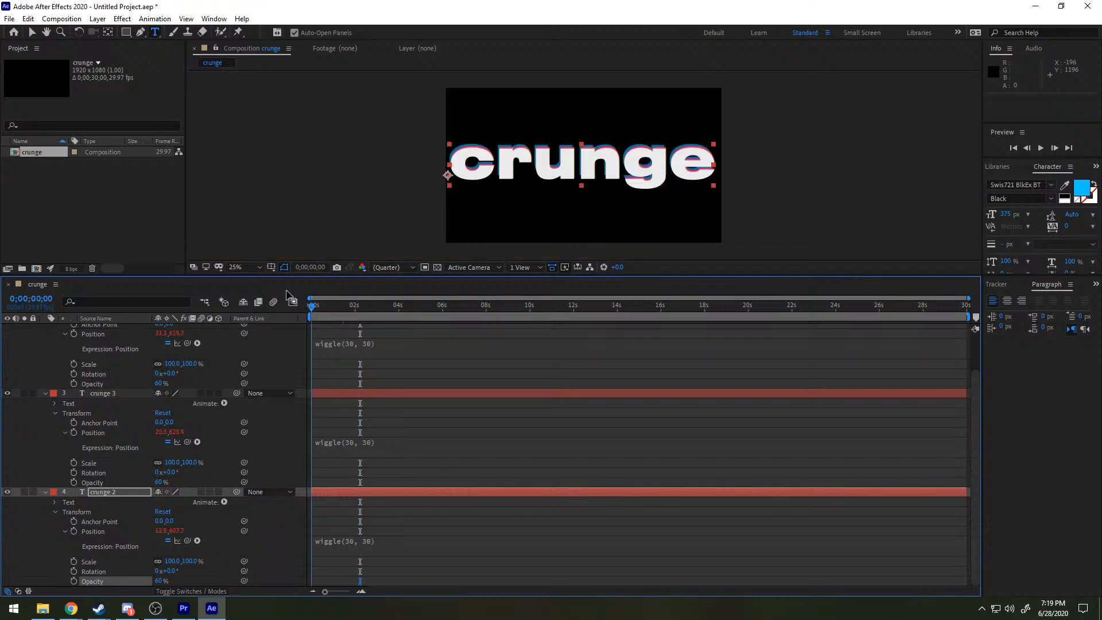
pyautogui.press('space')
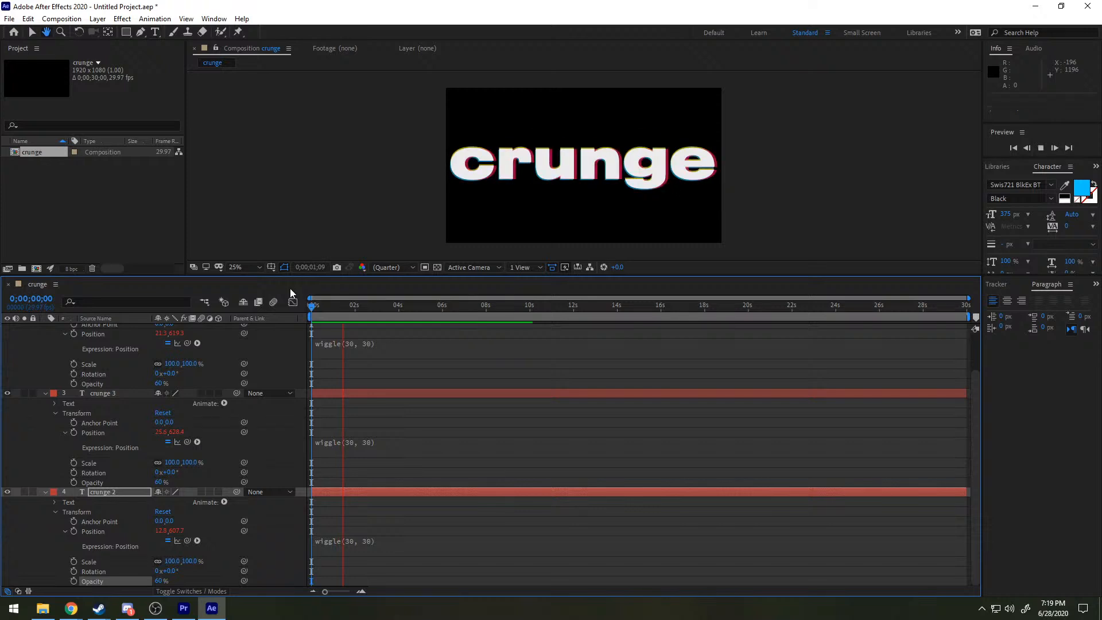
pyautogui.press('space')
pyautogui.press('space')
pyautogui.press('space')
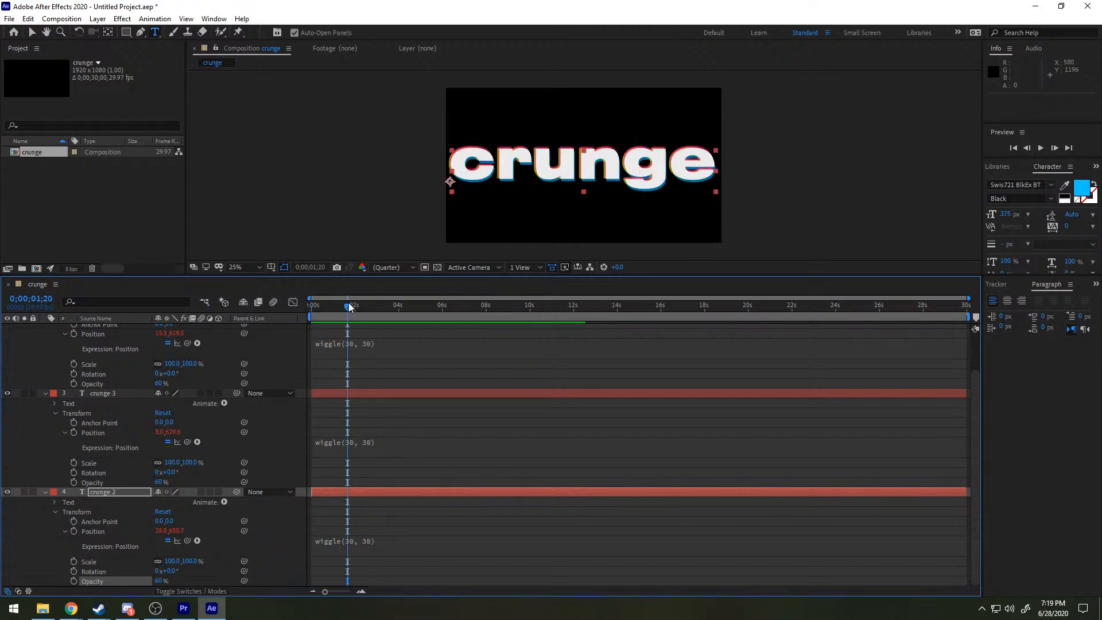
pyautogui.moveTo(349, 303); pyautogui.dragTo(370, 305)
# Step: Try to spread the copies by moving crunge 4 up and right, crunge 3 down and crunge 2 down and right, and preview
pyautogui.scroll(3, 43, 389)
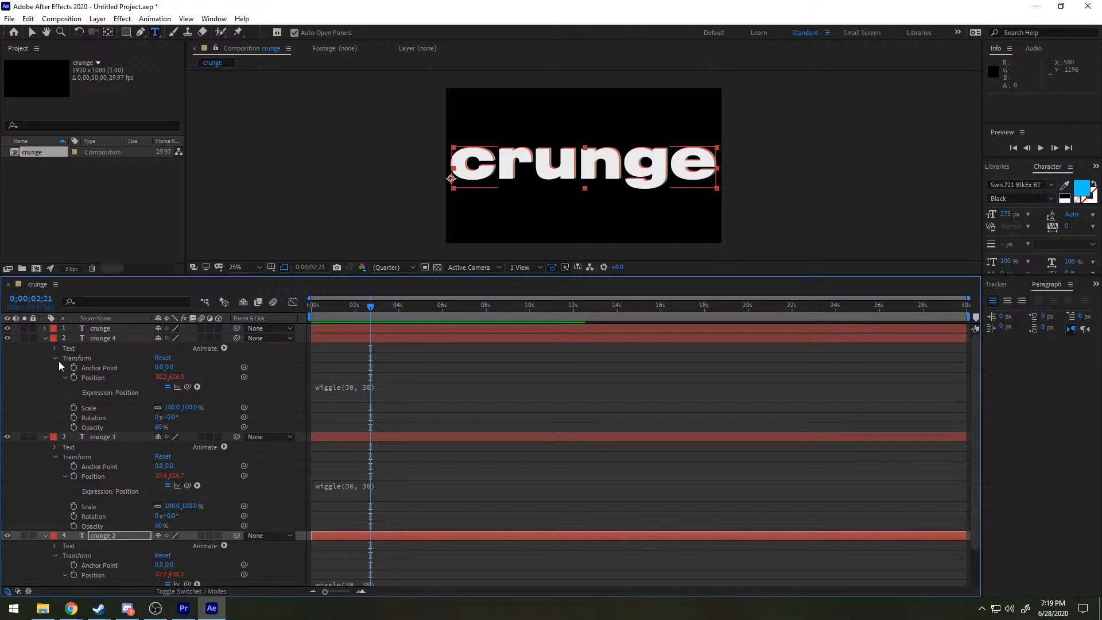
pyautogui.click(95, 338)
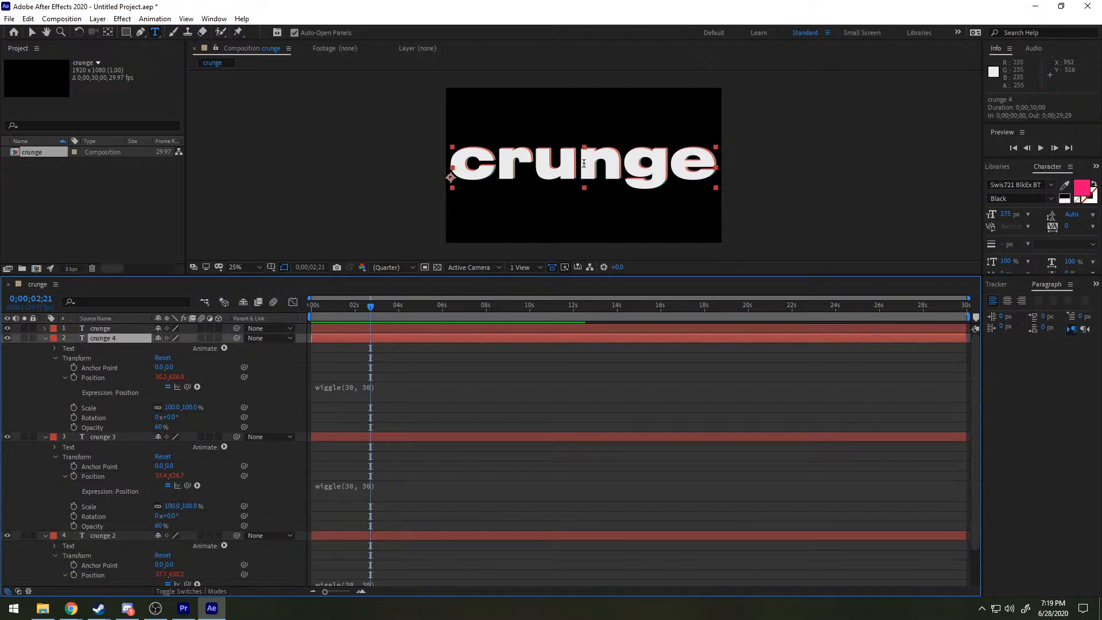
pyautogui.press('v')
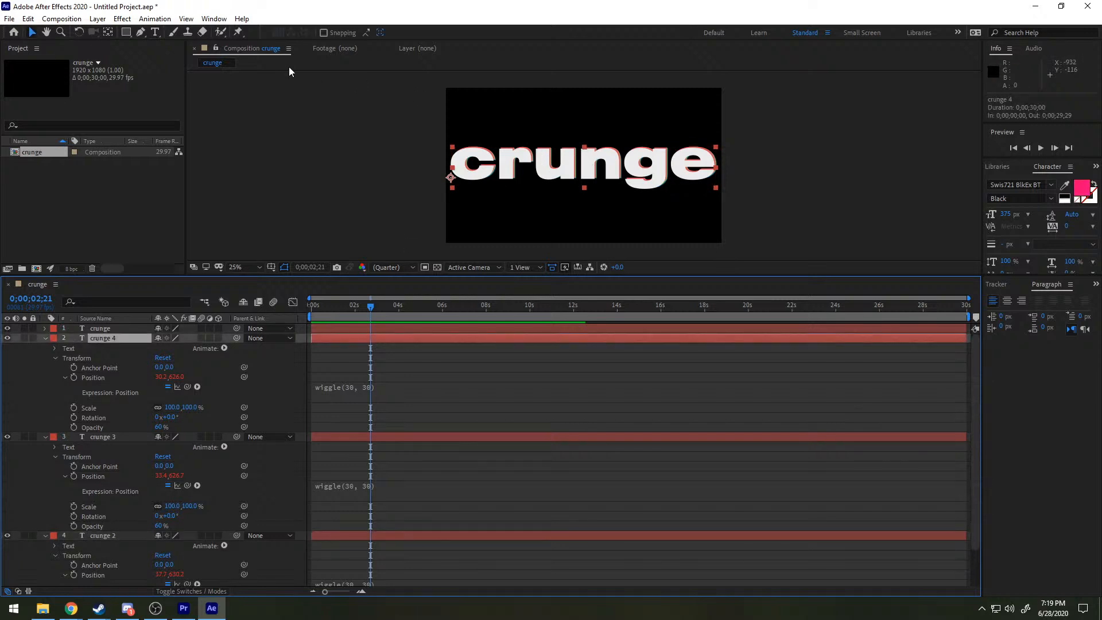
pyautogui.moveTo(609, 164); pyautogui.dragTo(614, 159)
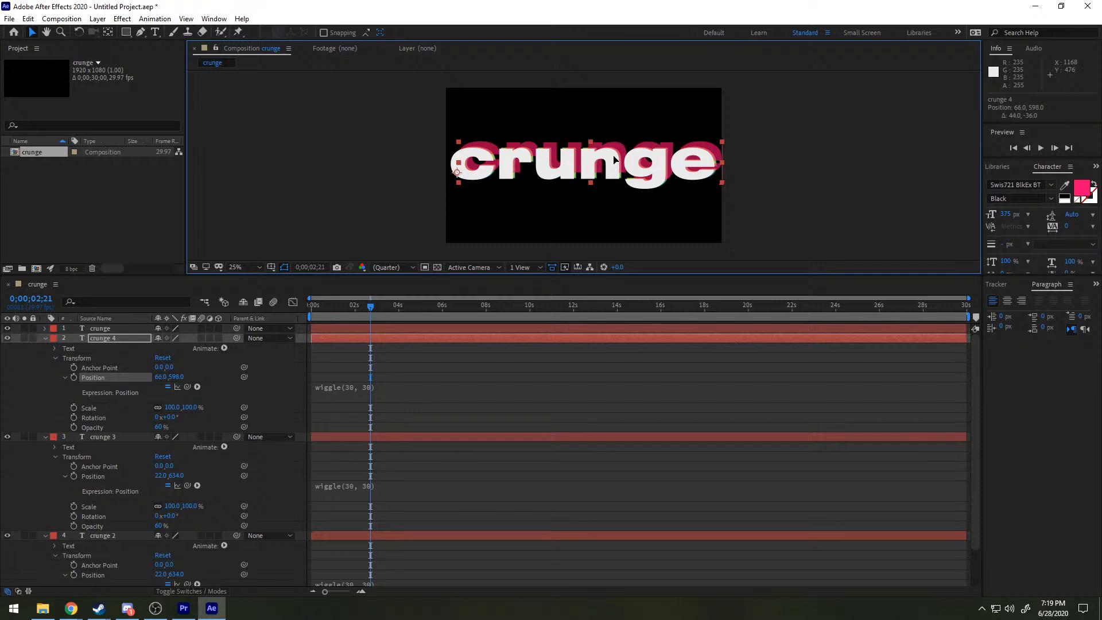
pyautogui.click(106, 436)
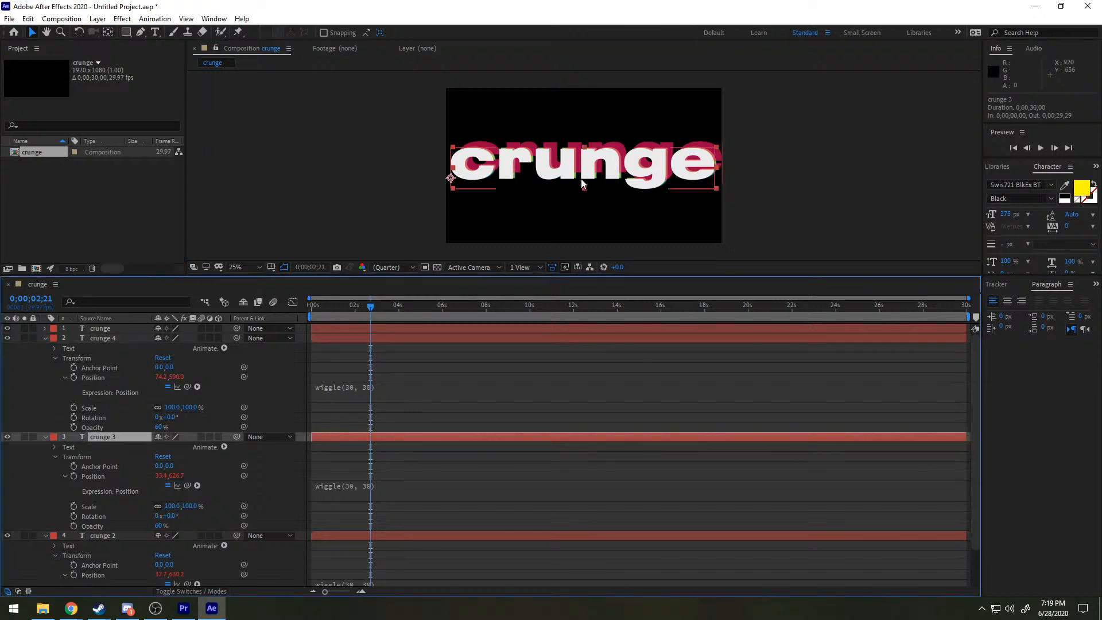
pyautogui.moveTo(580, 178); pyautogui.dragTo(580, 185)
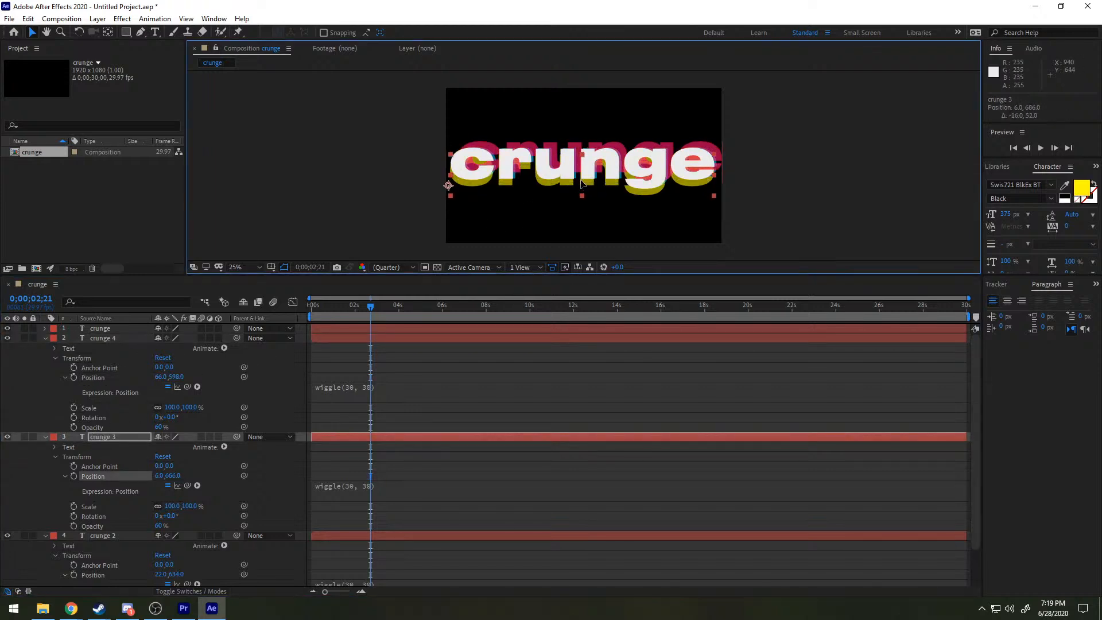
pyautogui.click(101, 534)
pyautogui.moveTo(601, 173); pyautogui.dragTo(614, 177)
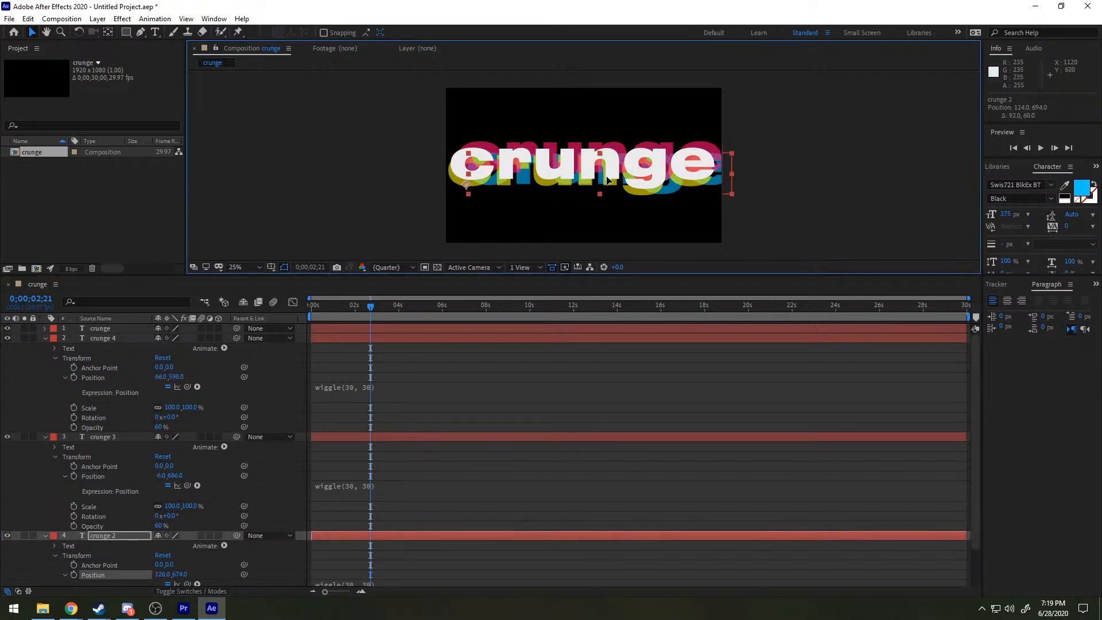
pyautogui.press('space')
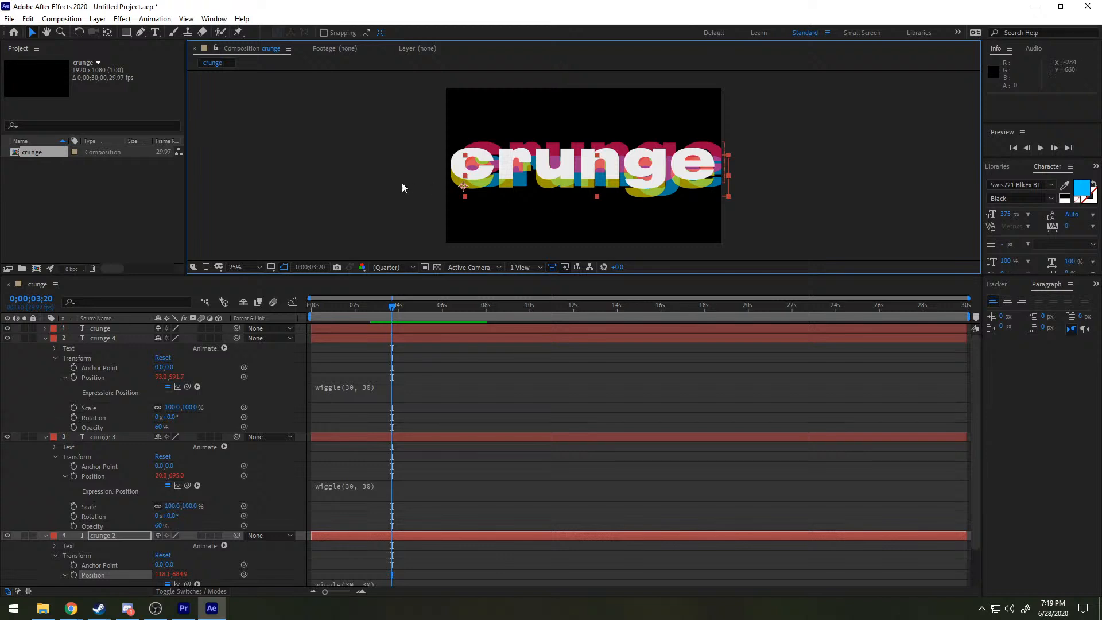
# Step: Undo the position offsets of the three coloured copies and preview the text again at a larger view
pyautogui.scroll(7, 380, 180)
pyautogui.scroll(-7, 379, 179)
pyautogui.hotkey('ctrl', 'Up')
pyautogui.hotkey('ctrl', 'Up')
pyautogui.press('space')
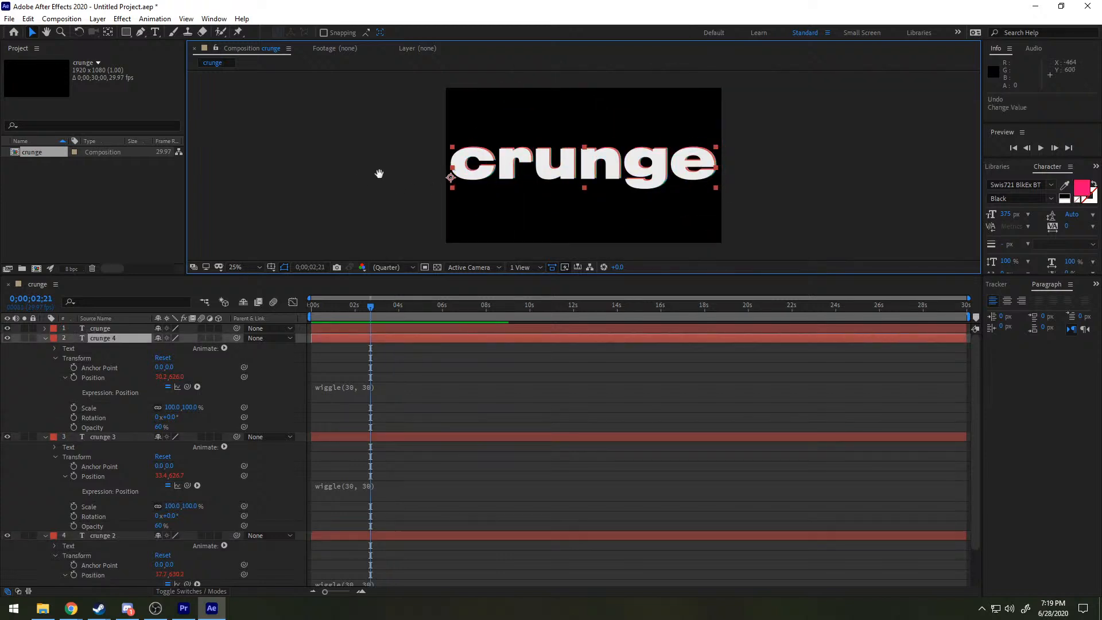
pyautogui.press('space')
pyautogui.scroll(4, 601, 157)
pyautogui.scroll(-2, 600, 157)
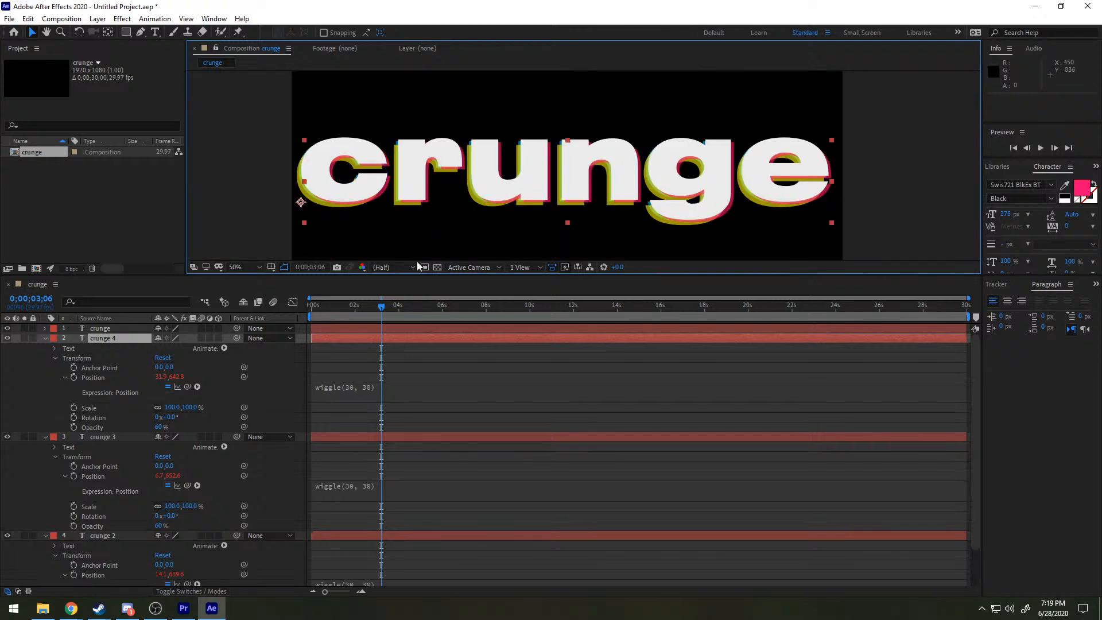
# Step: At the first frame, move the pink copy crunge 4 down to a position of about 24, 674
pyautogui.moveTo(379, 308); pyautogui.dragTo(256, 322)
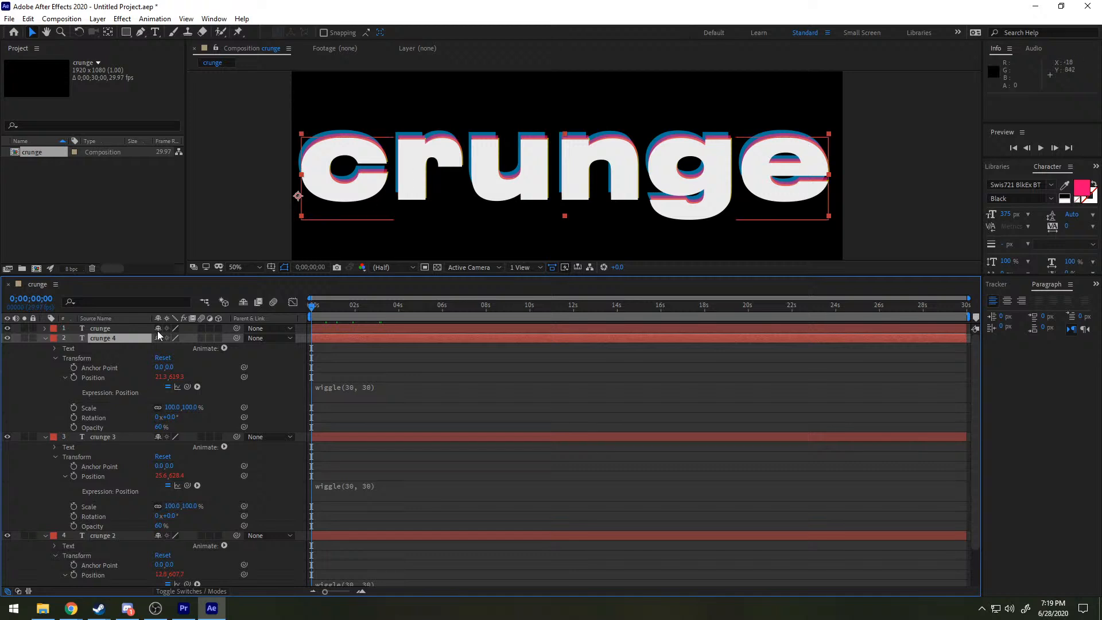
pyautogui.click(461, 153)
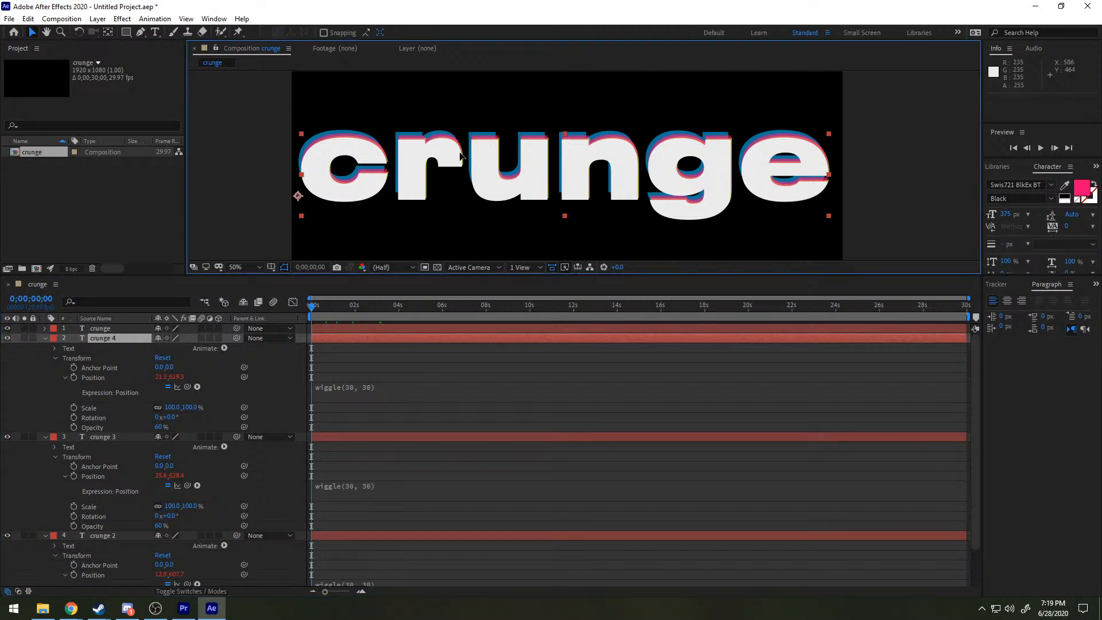
pyautogui.moveTo(461, 153); pyautogui.dragTo(462, 166)
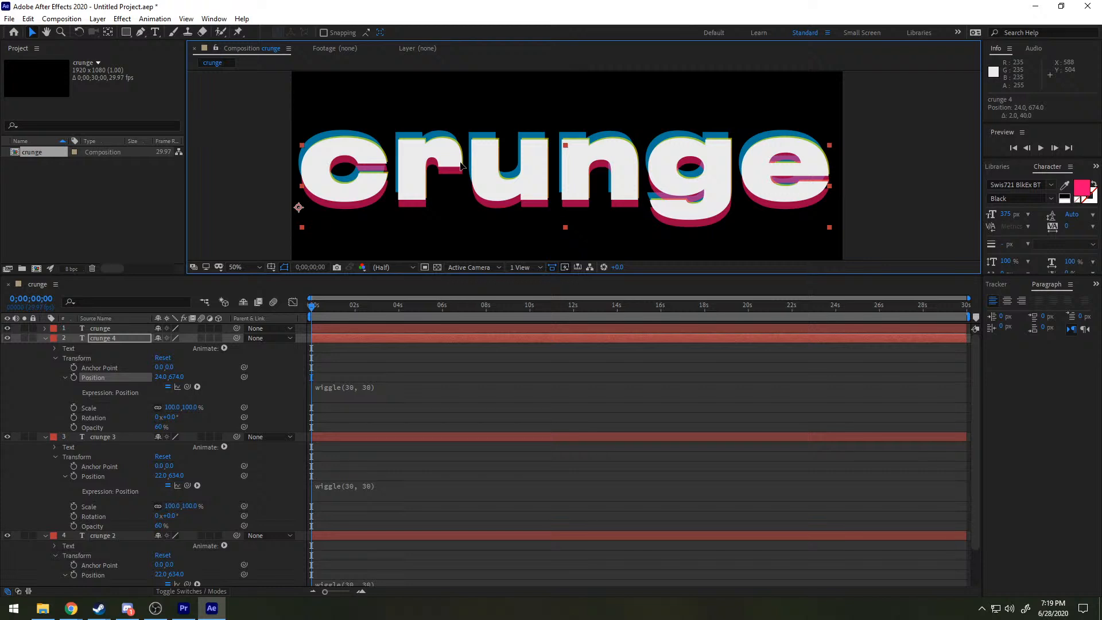
# Step: Move the yellow copy crunge 3 to about 16, 618 and the blue copy crunge 2 to about 30, 618
pyautogui.click(88, 436)
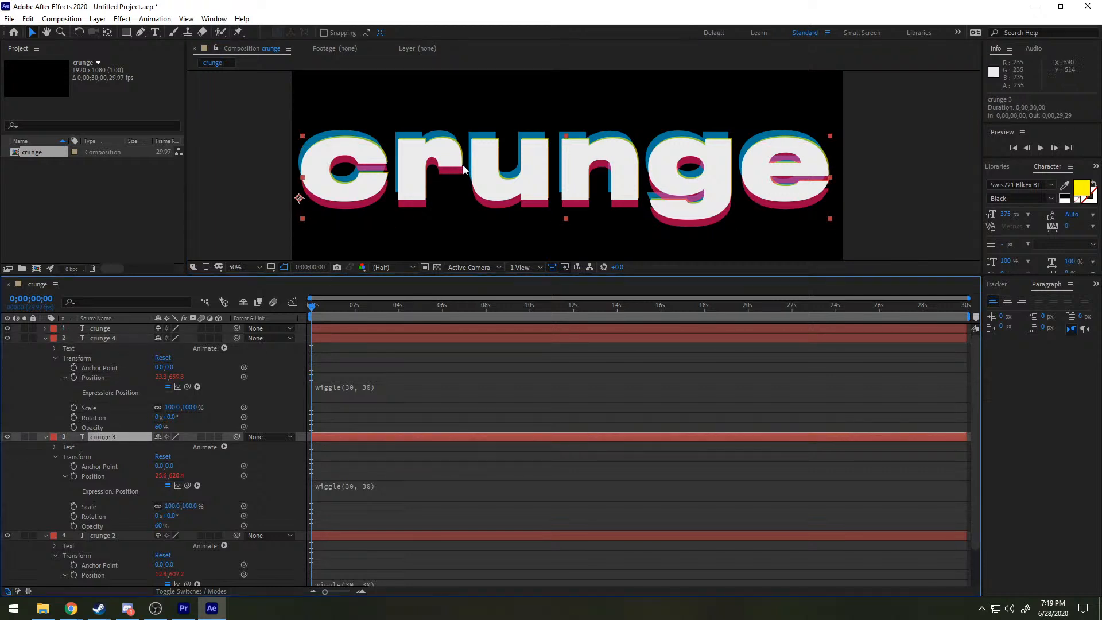
pyautogui.moveTo(504, 171); pyautogui.dragTo(503, 167)
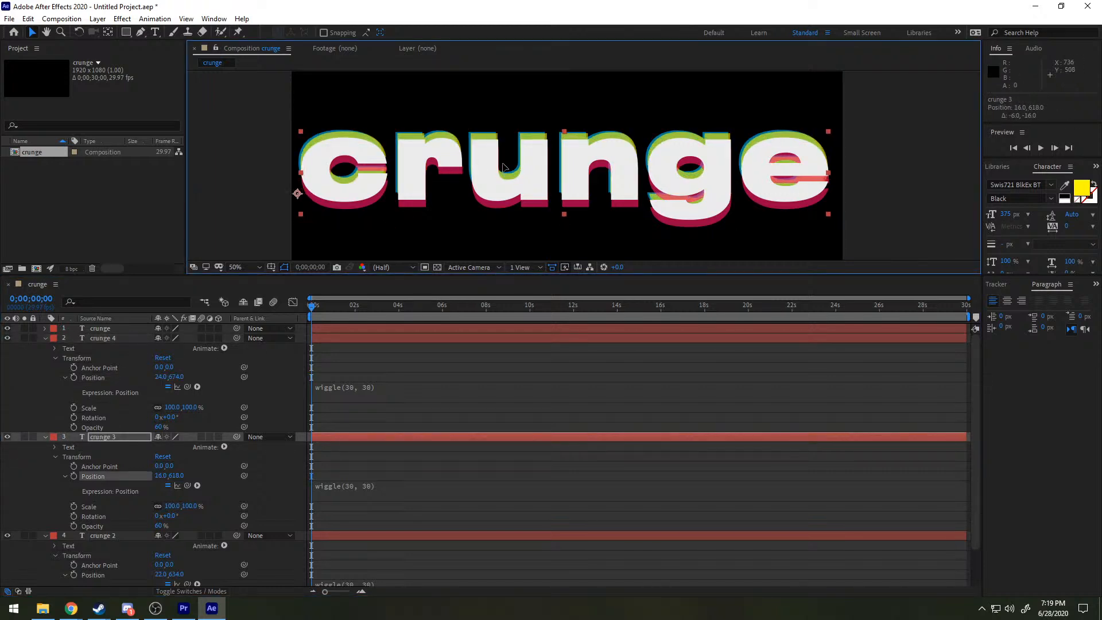
pyautogui.click(104, 536)
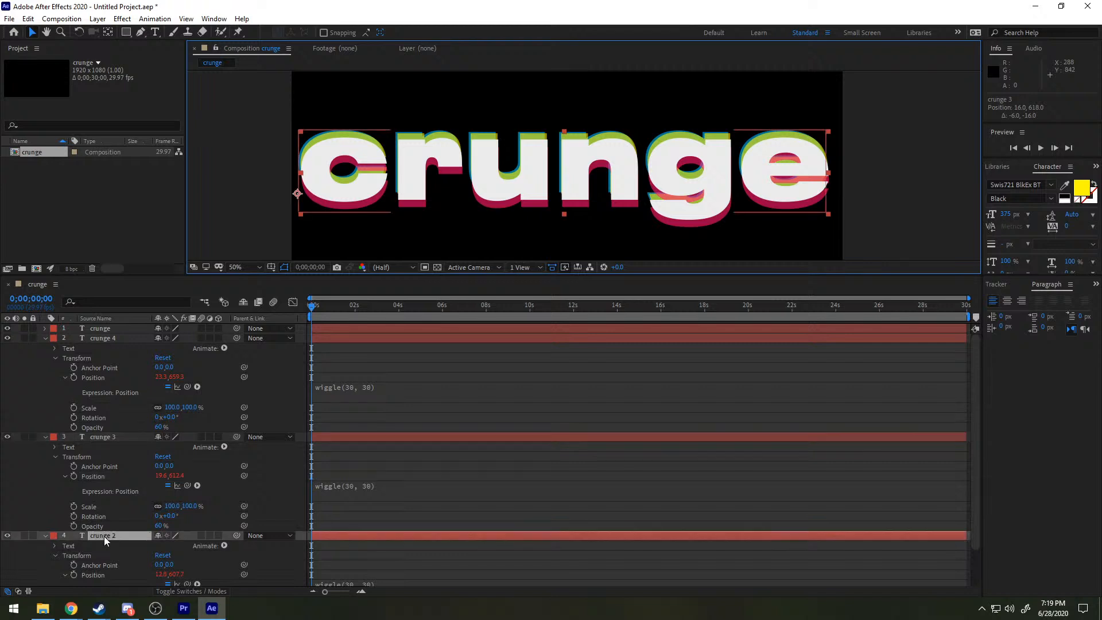
pyautogui.moveTo(485, 171); pyautogui.dragTo(491, 167)
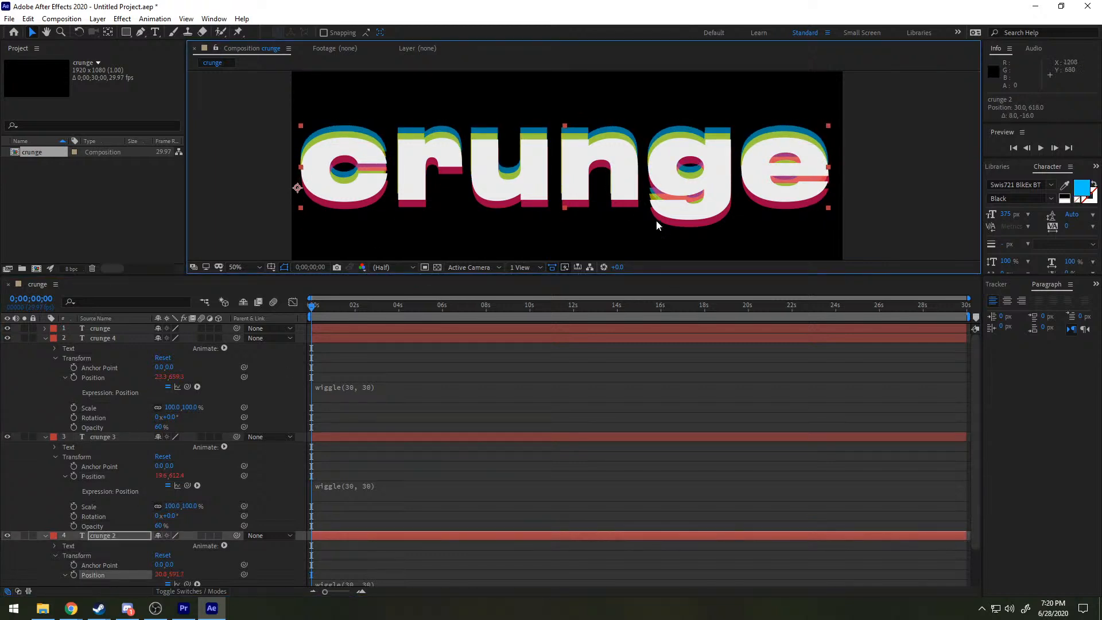
# Step: View the whole frame and play the composition to check the offset copies wiggling around the white text
pyautogui.scroll(-6, 631, 221)
pyautogui.scroll(-1, 629, 223)
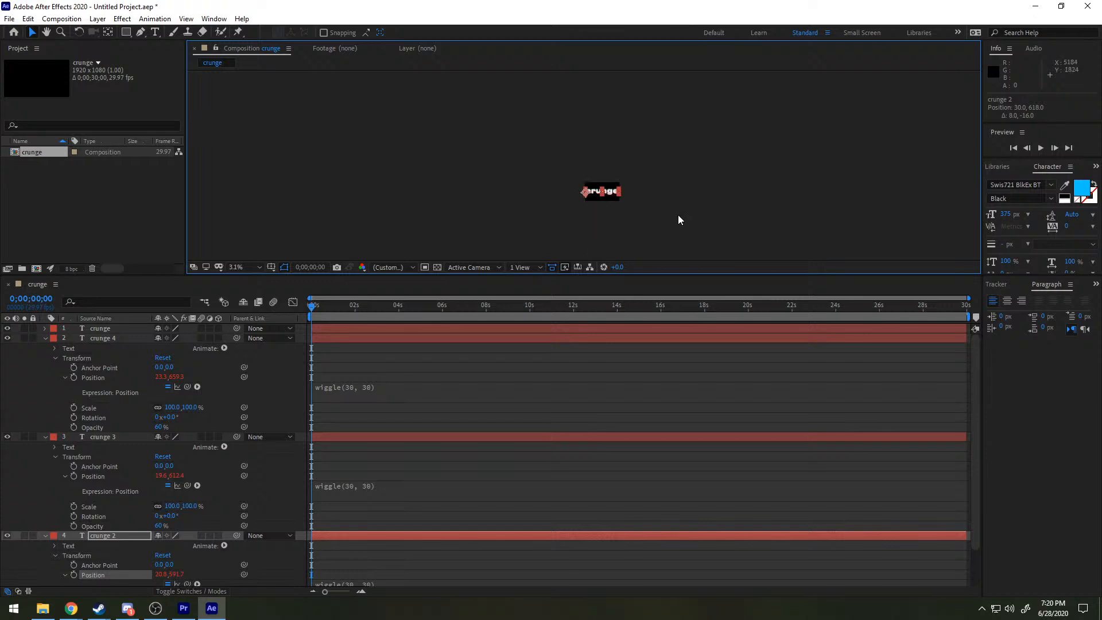
pyautogui.scroll(5, 612, 225)
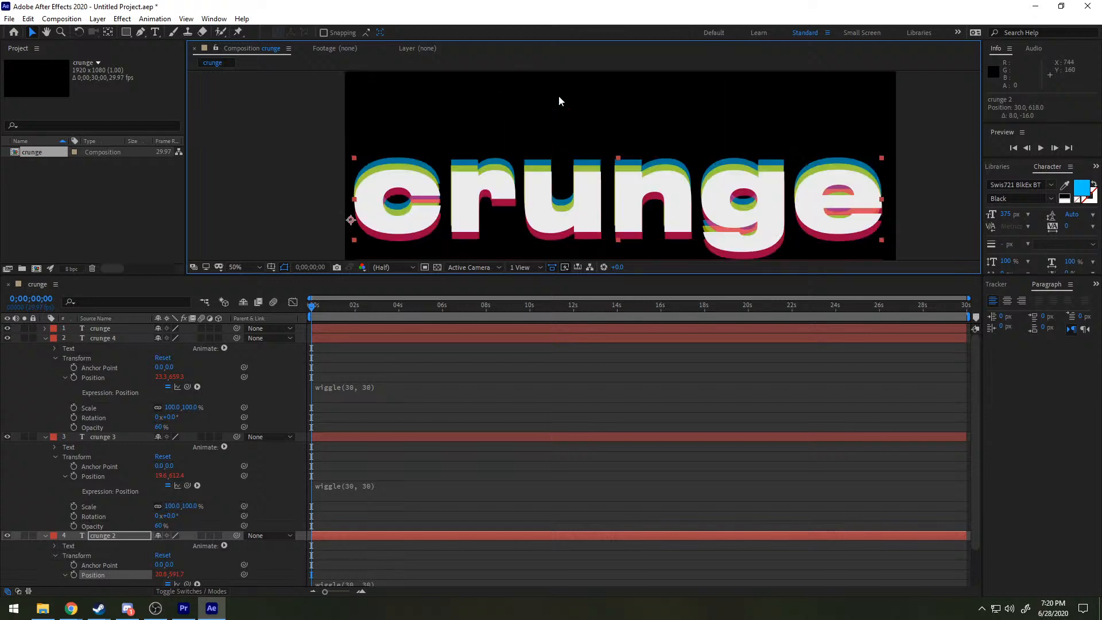
pyautogui.scroll(-1, 554, 98)
pyautogui.scroll(1, 553, 105)
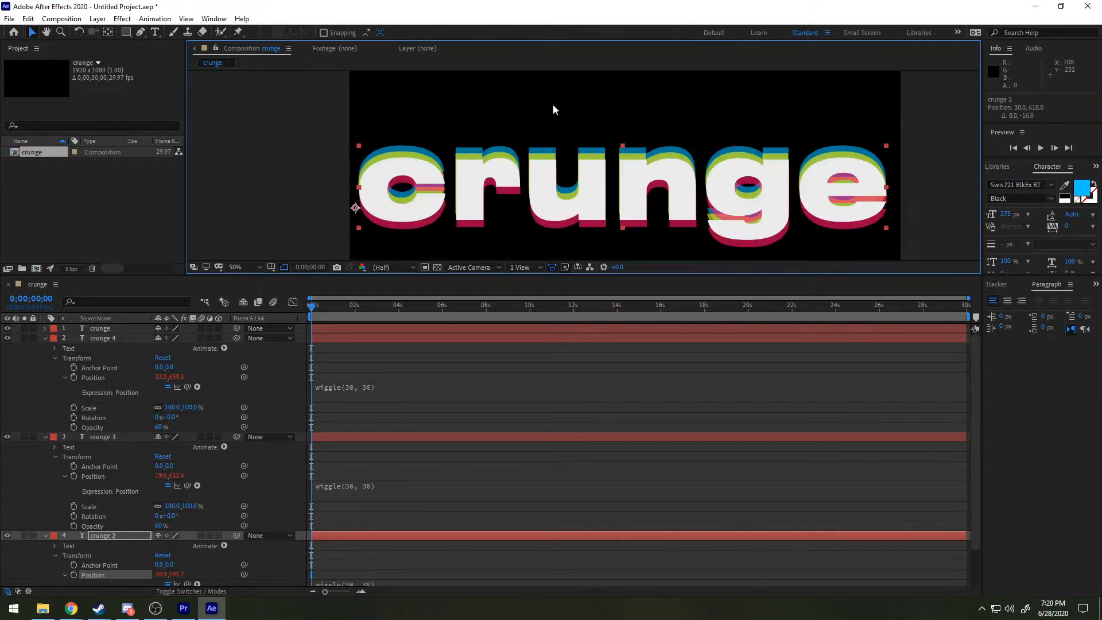
pyautogui.scroll(-1, 553, 104)
pyautogui.press('space')
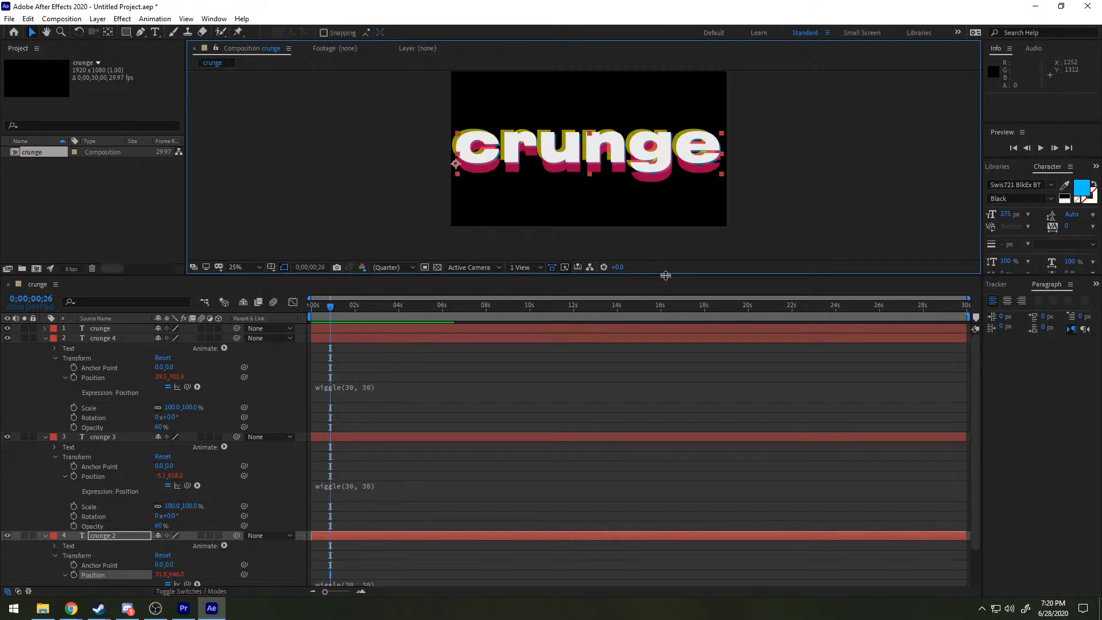
# Step: Enlarge the composition viewer by shrinking the timeline area, and view the text at 50%
pyautogui.moveTo(664, 274); pyautogui.dragTo(655, 400)
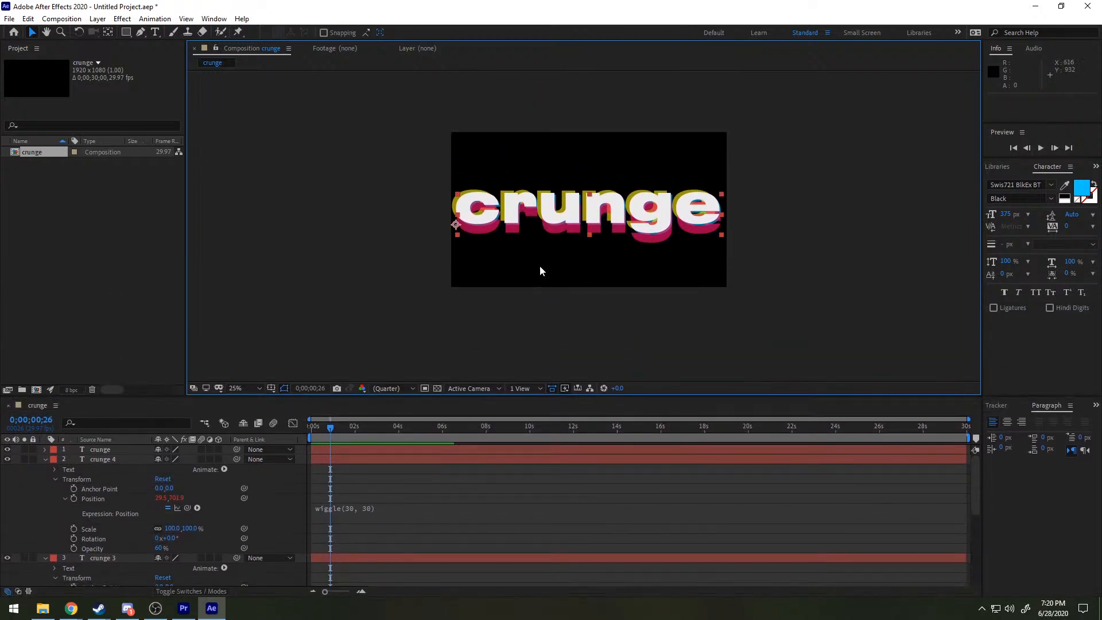
pyautogui.scroll(4, 539, 265)
pyautogui.scroll(-2, 539, 265)
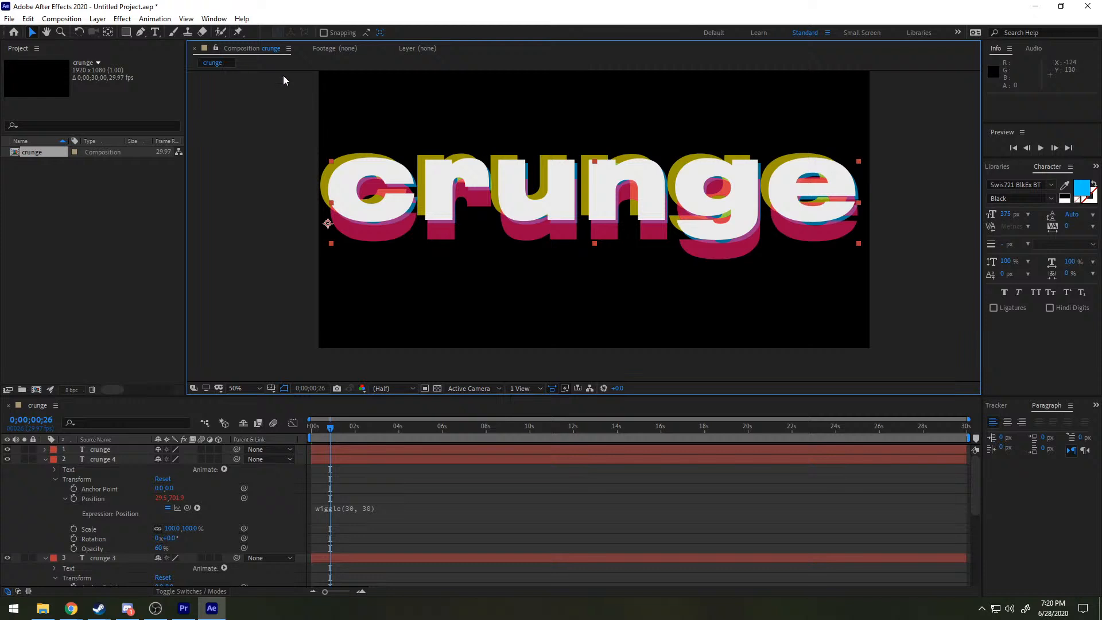
# Step: Save the After Effects project as Crunge in the Personal > 1Reviews > Glitch Techs folder
pyautogui.hotkey('ctrl', 's')
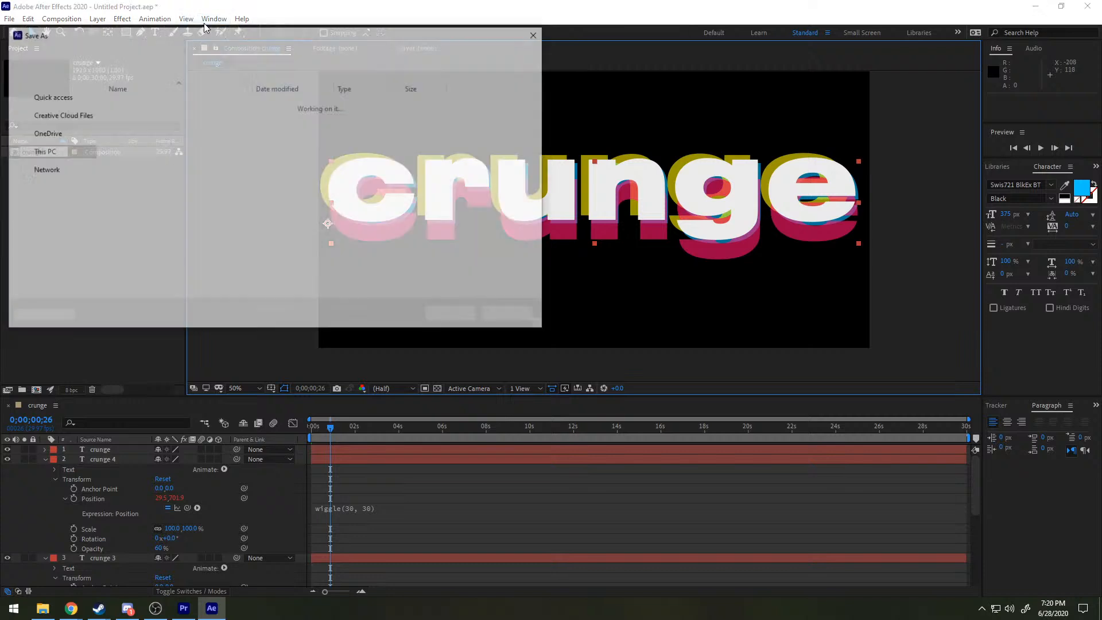
pyautogui.click(211, 51)
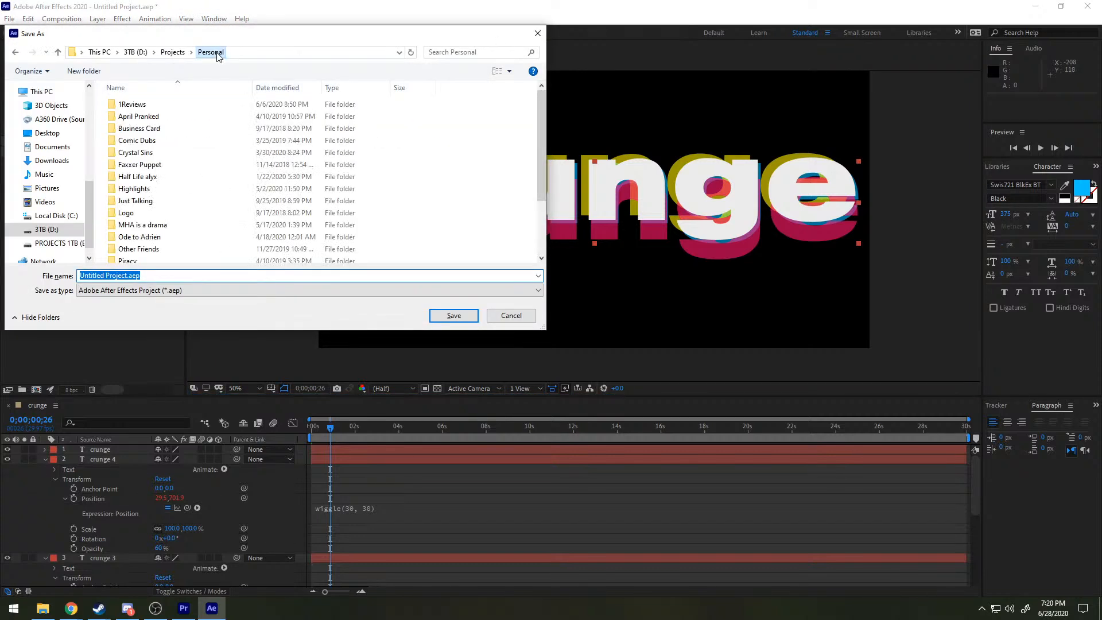
pyautogui.scroll(-2, 207, 205)
pyautogui.scroll(3, 205, 205)
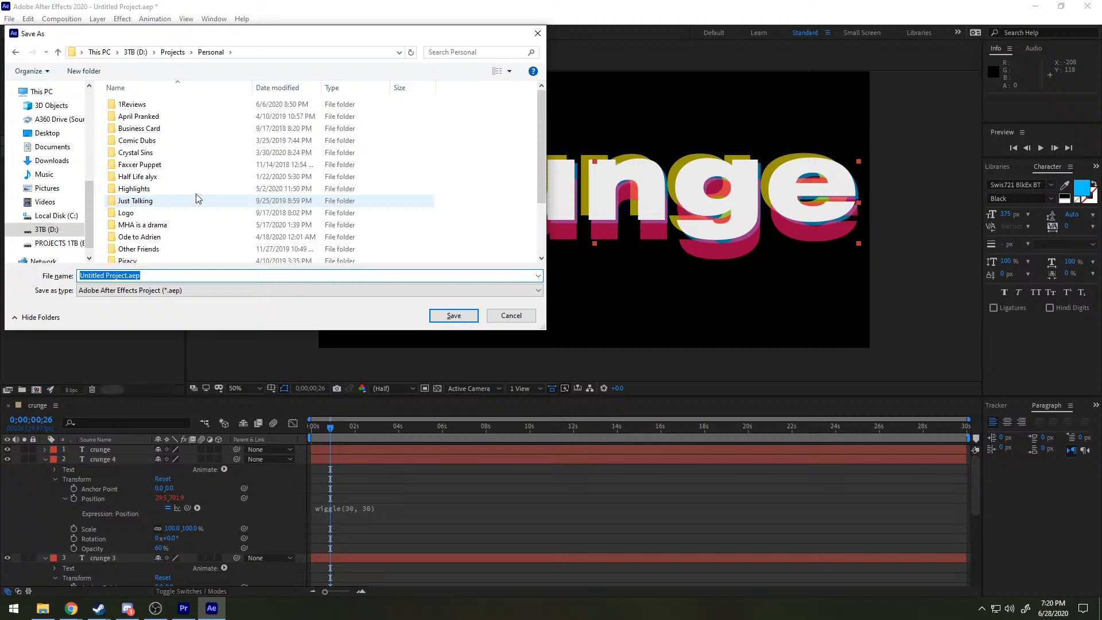
pyautogui.doubleClick(150, 116)
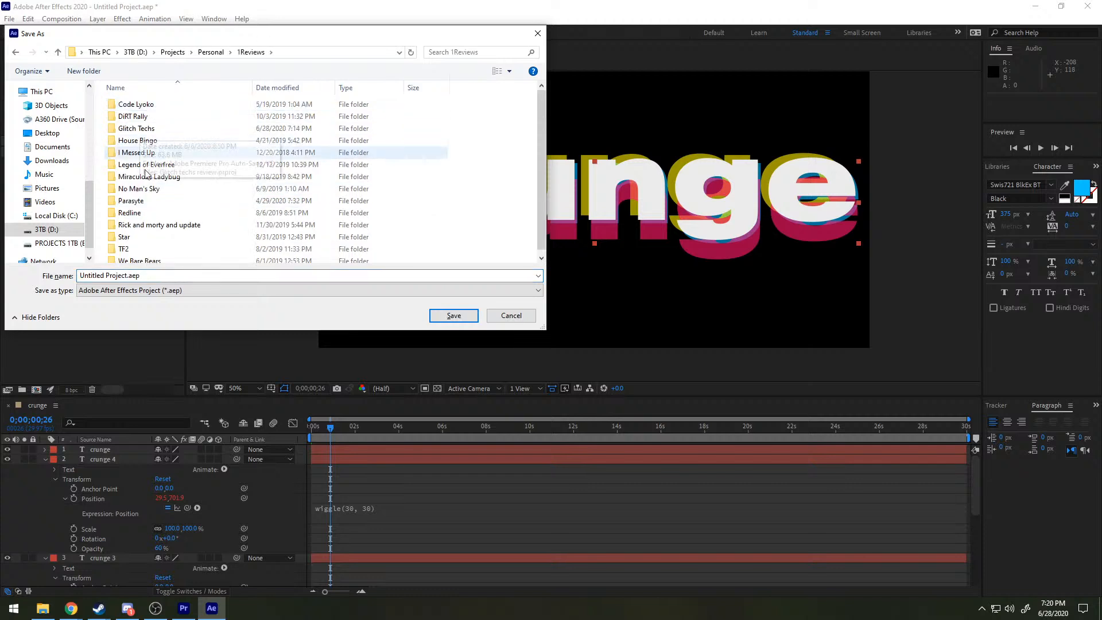
pyautogui.click(143, 129)
pyautogui.doubleClick(143, 129)
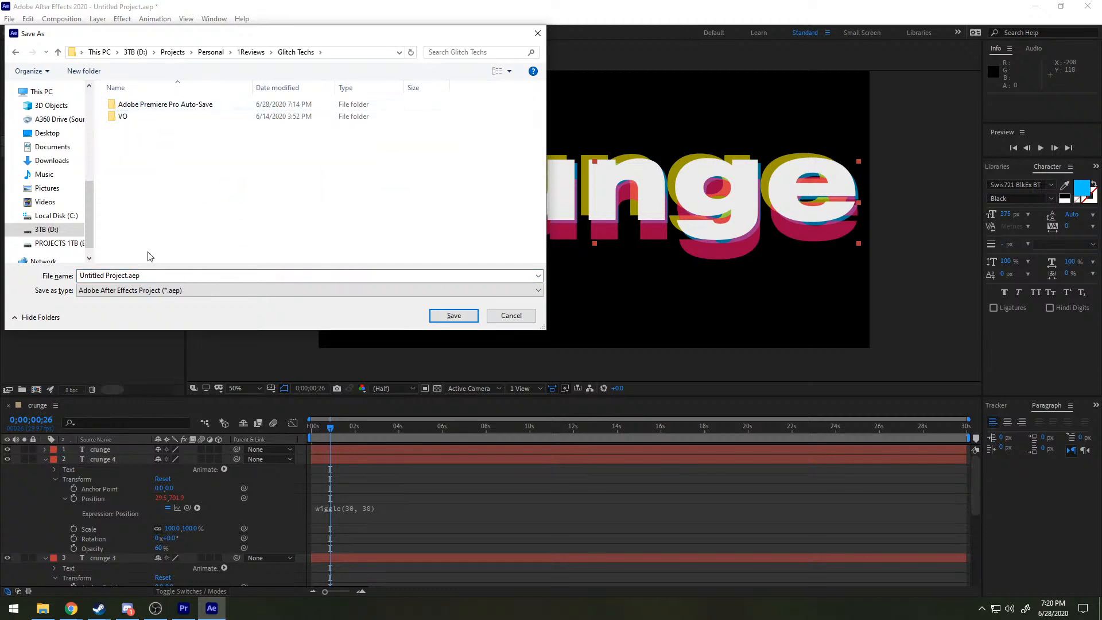
pyautogui.click(155, 275)
pyautogui.write('Crunge')
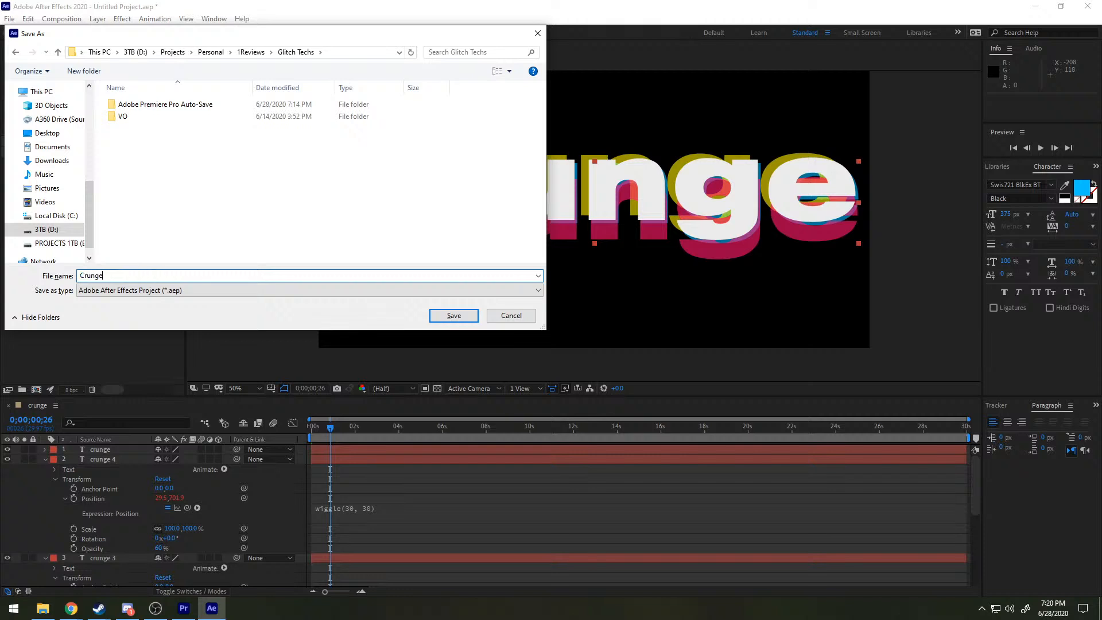
pyautogui.click(453, 315)
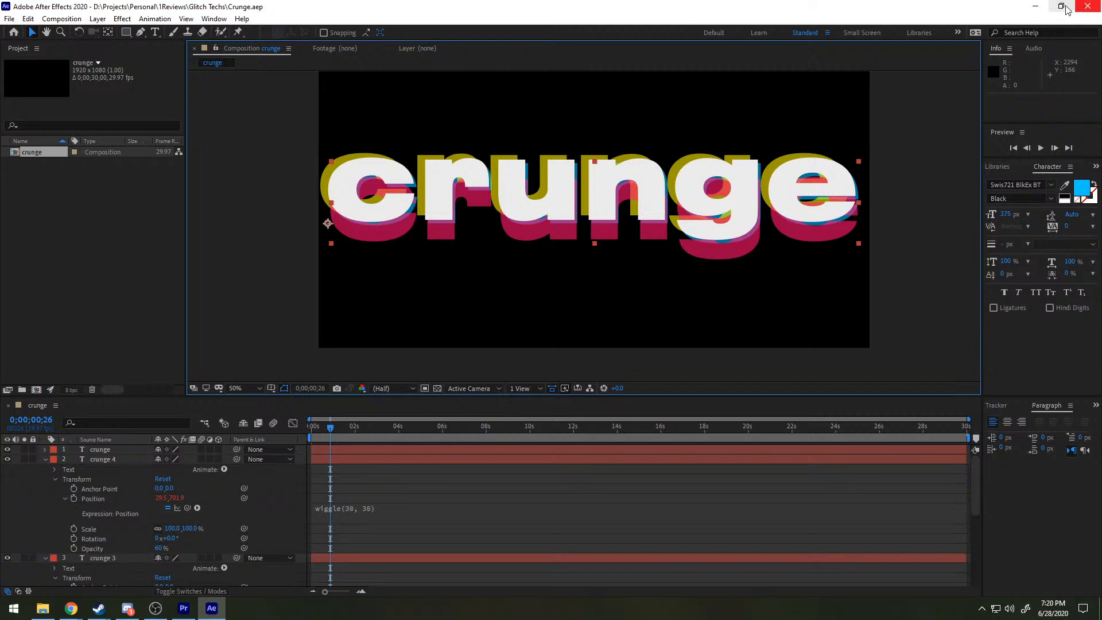
# Step: Switch to Premiere Pro and import the crunge composition from the saved Crunge project file
pyautogui.click(1036, 7)
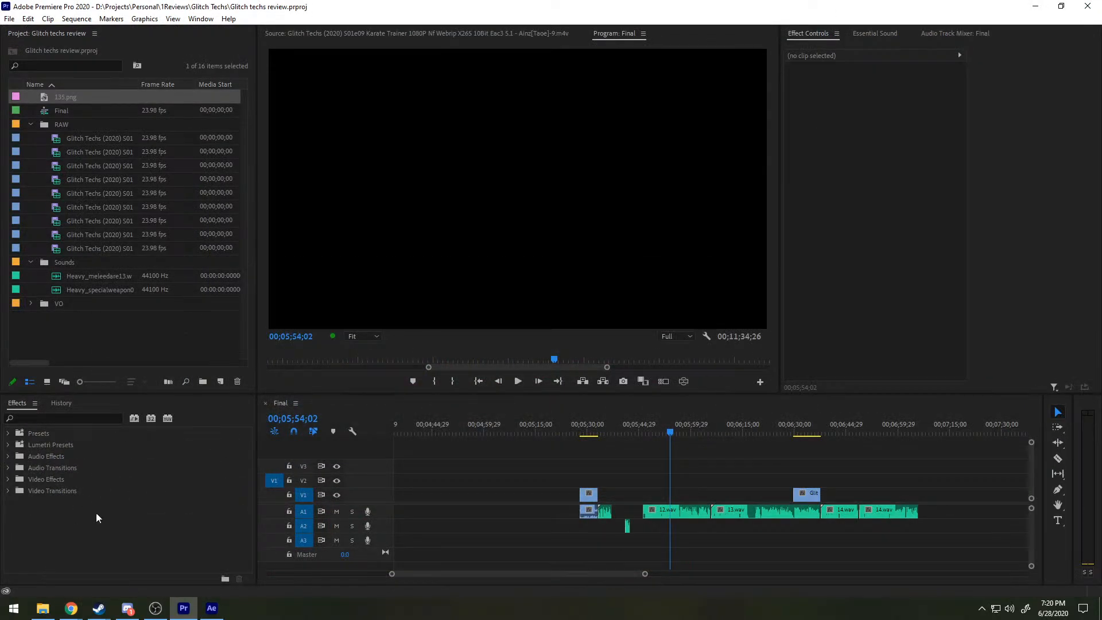
pyautogui.click(50, 609)
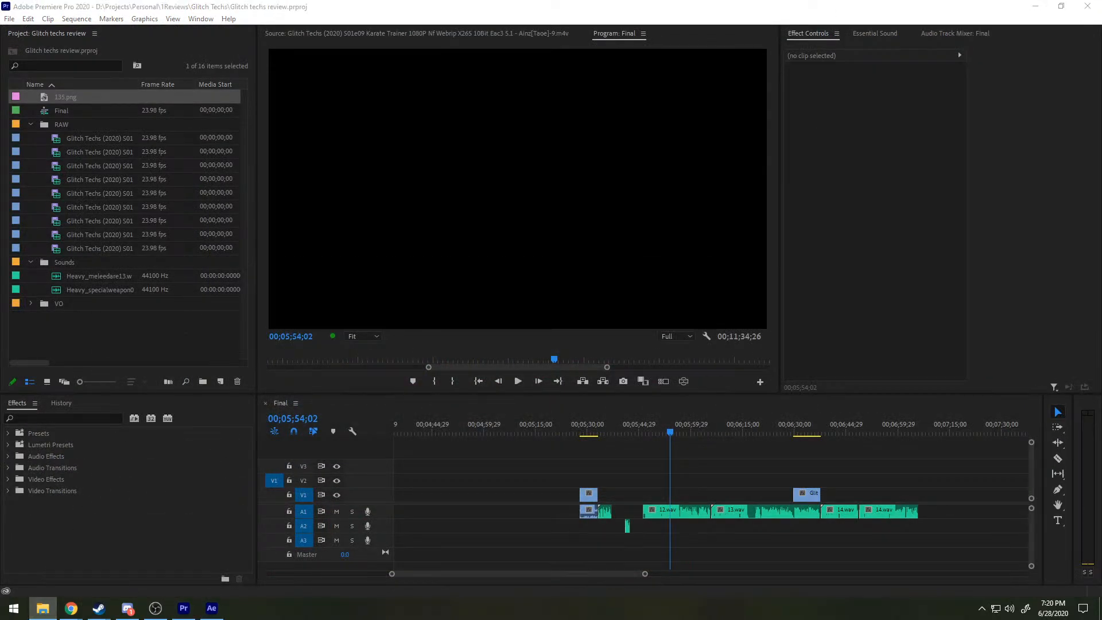
pyautogui.click(137, 616)
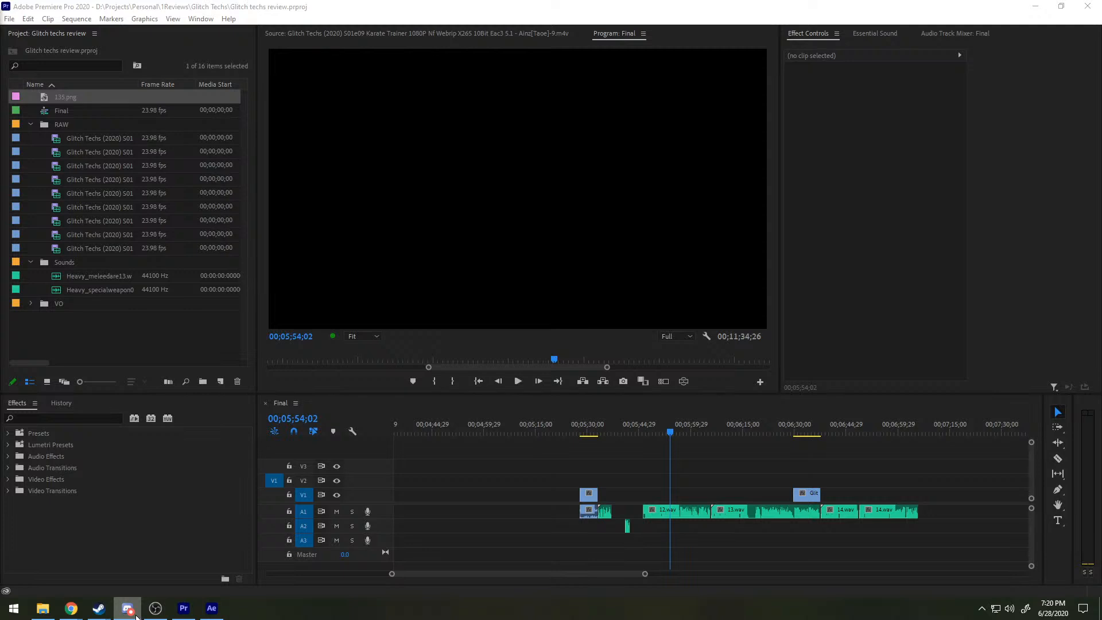
pyautogui.click(136, 616)
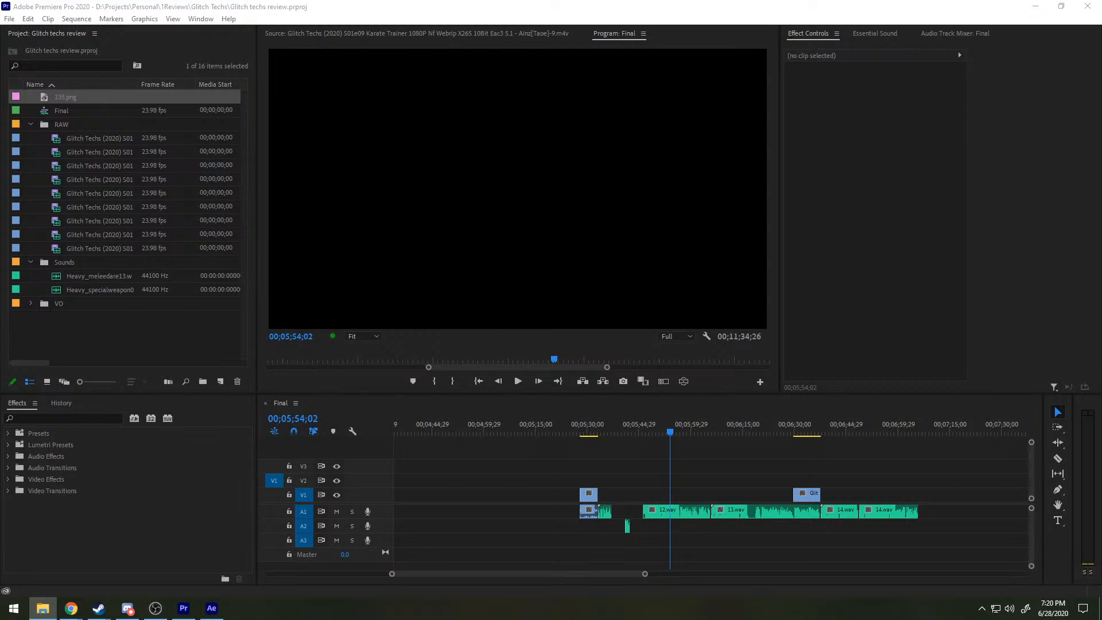
pyautogui.moveTo(86, 323); pyautogui.dragTo(171, 347)
pyautogui.click(464, 220)
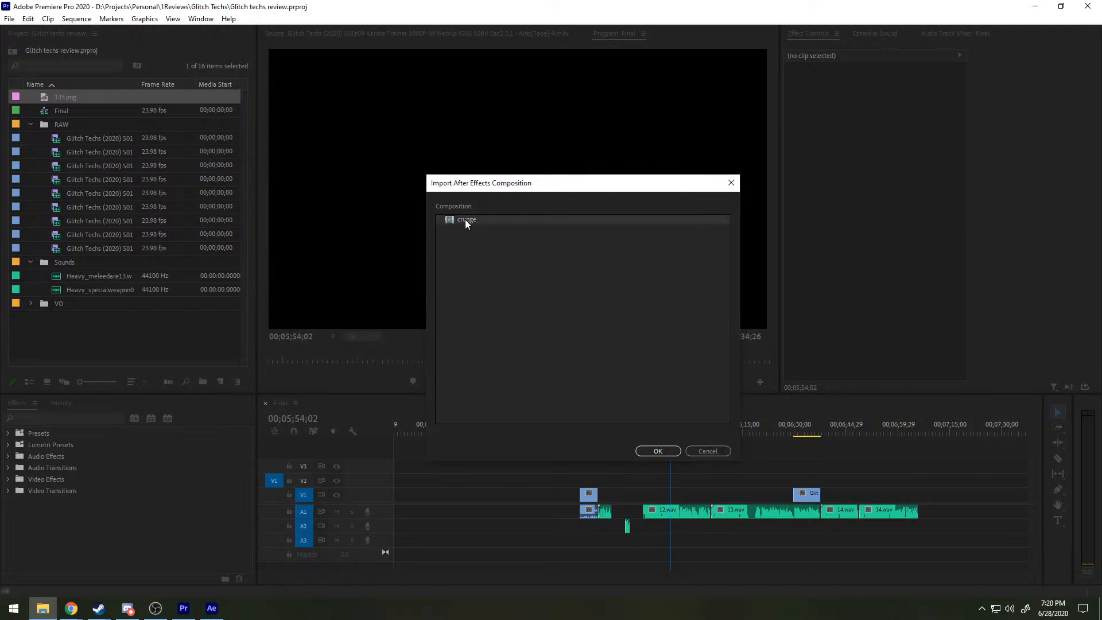
pyautogui.click(672, 451)
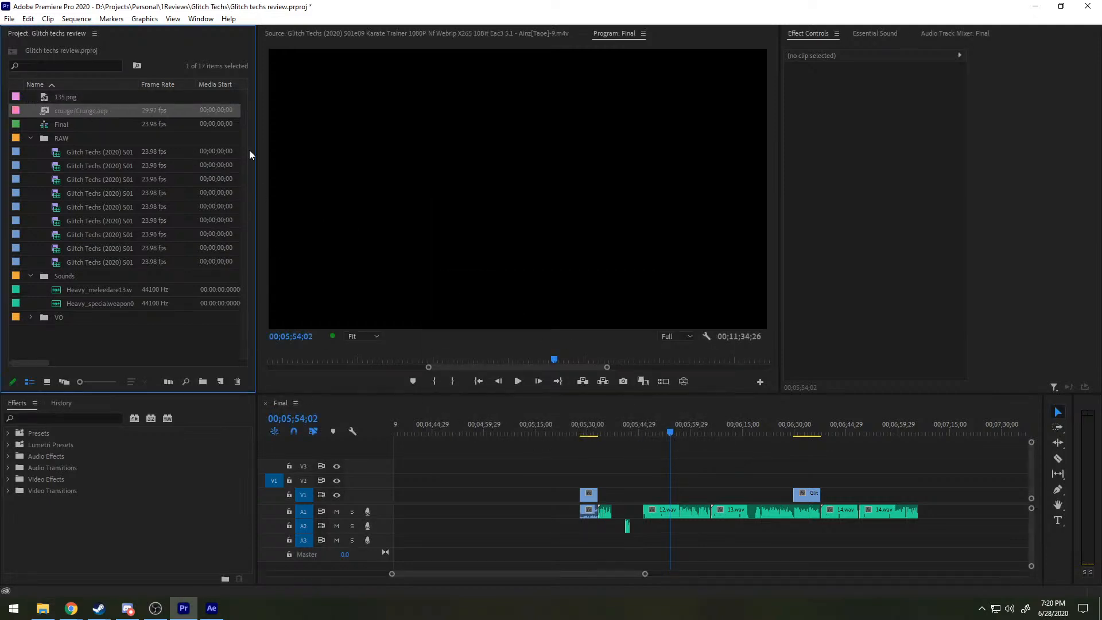
# Step: Place the crunge composition on V1 at about 00;05;51;18 and play it there
pyautogui.moveTo(475, 328); pyautogui.dragTo(664, 485)
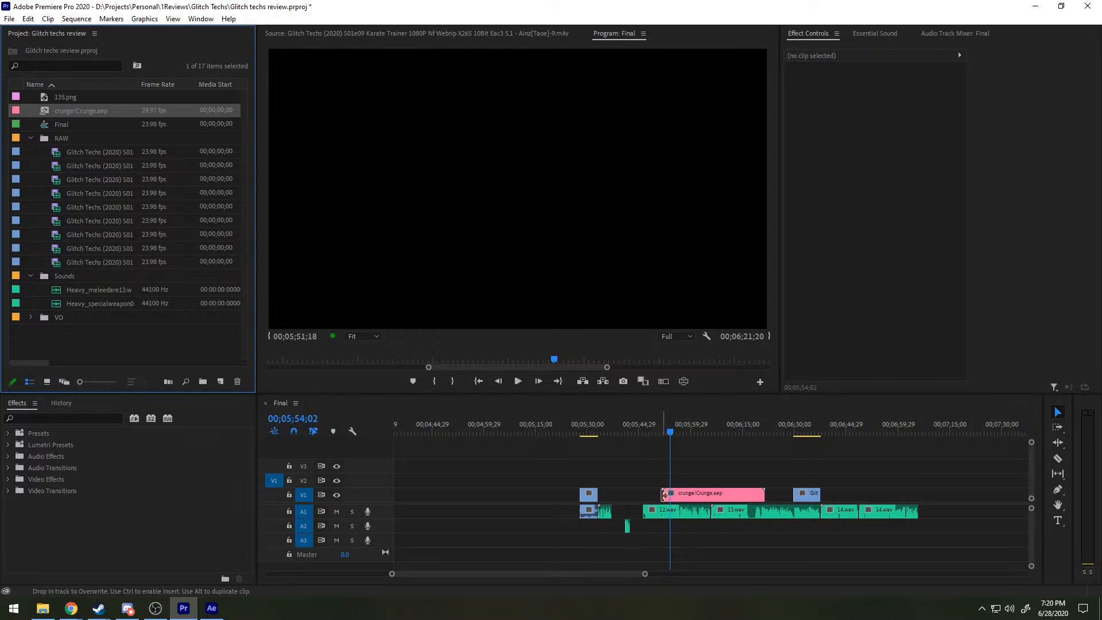
pyautogui.press('space')
pyautogui.press('space')
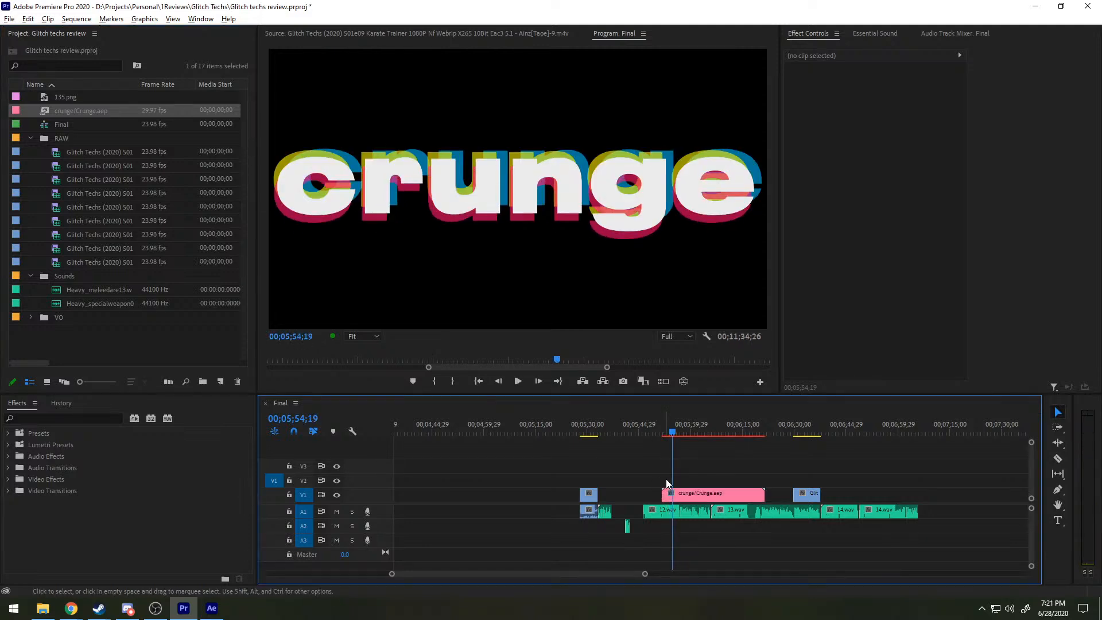
pyautogui.press('=')
pyautogui.press('=')
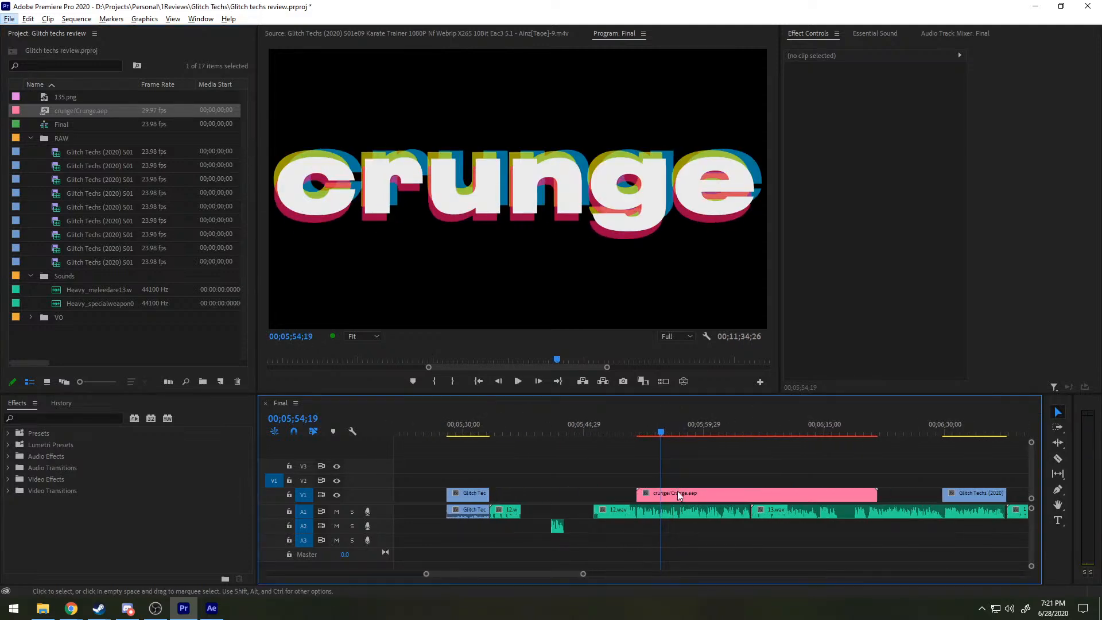
# Step: Preview the start of the crunge clip and delete the clip from V1
pyautogui.click(640, 435)
pyautogui.moveTo(641, 436); pyautogui.dragTo(649, 434)
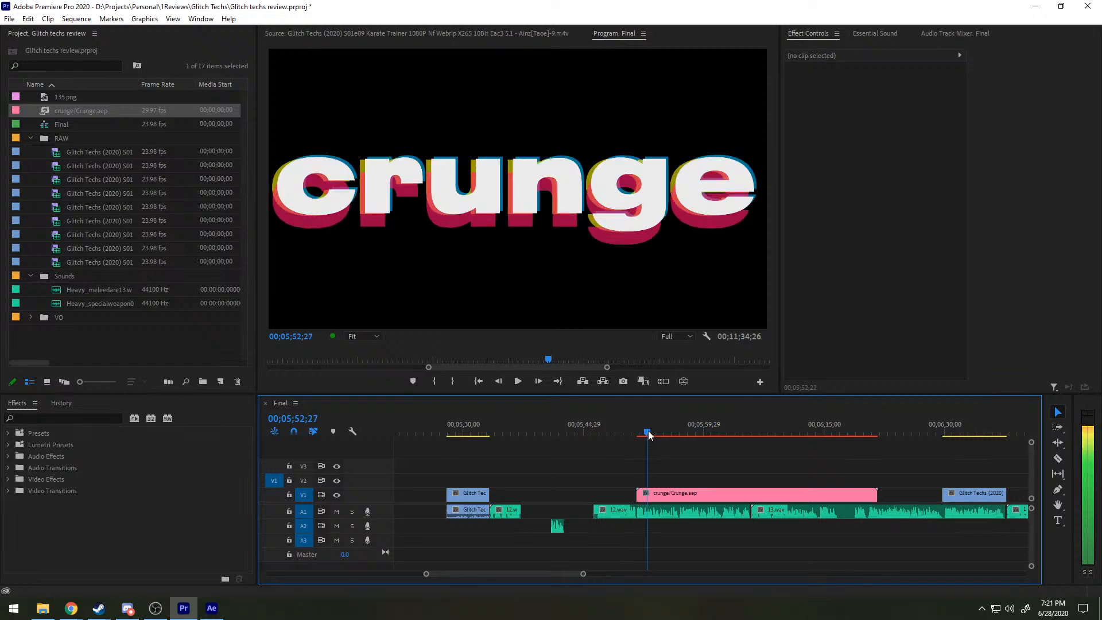
pyautogui.click(674, 491)
pyautogui.press('Delete')
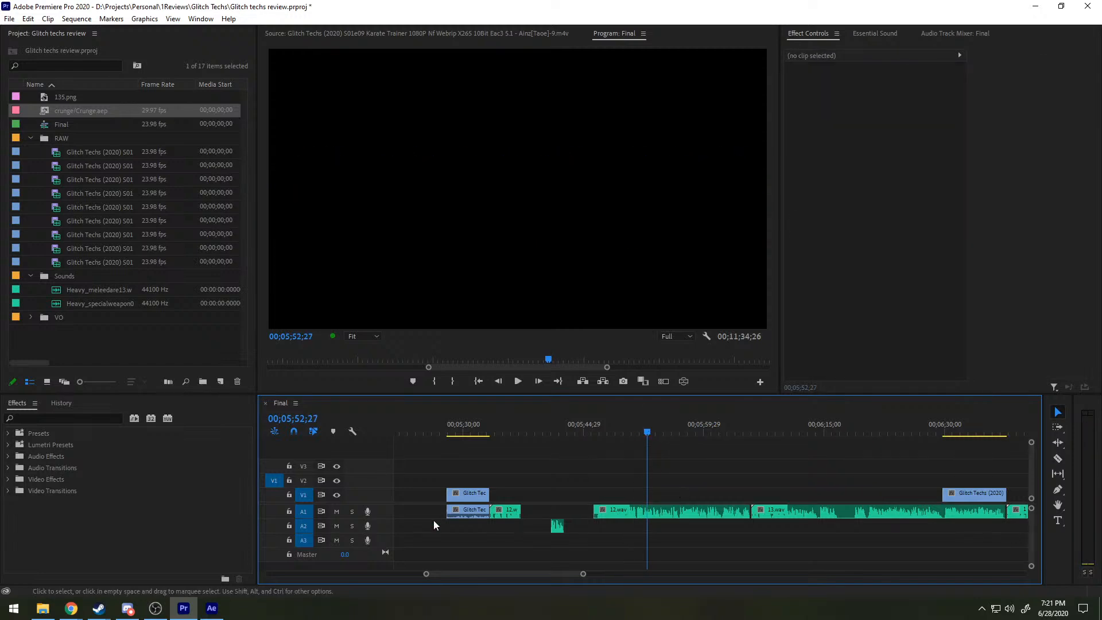
# Step: Switch to After Effects and go to the crunge 4 layer's Position expression
pyautogui.click(210, 610)
pyautogui.scroll(-3, 402, 504)
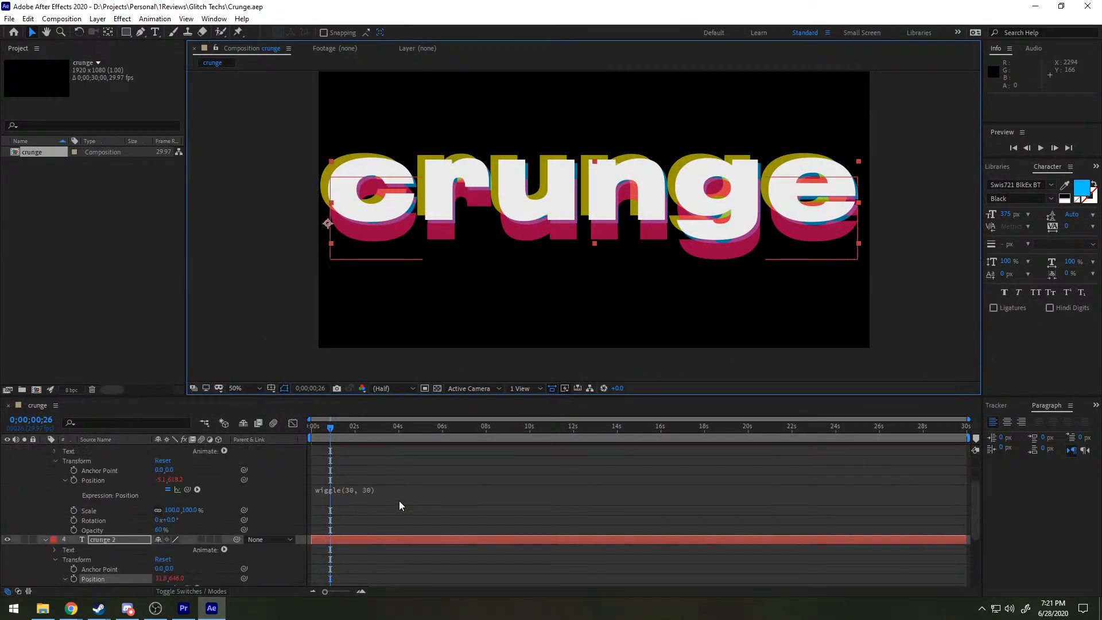
pyautogui.scroll(3, 407, 497)
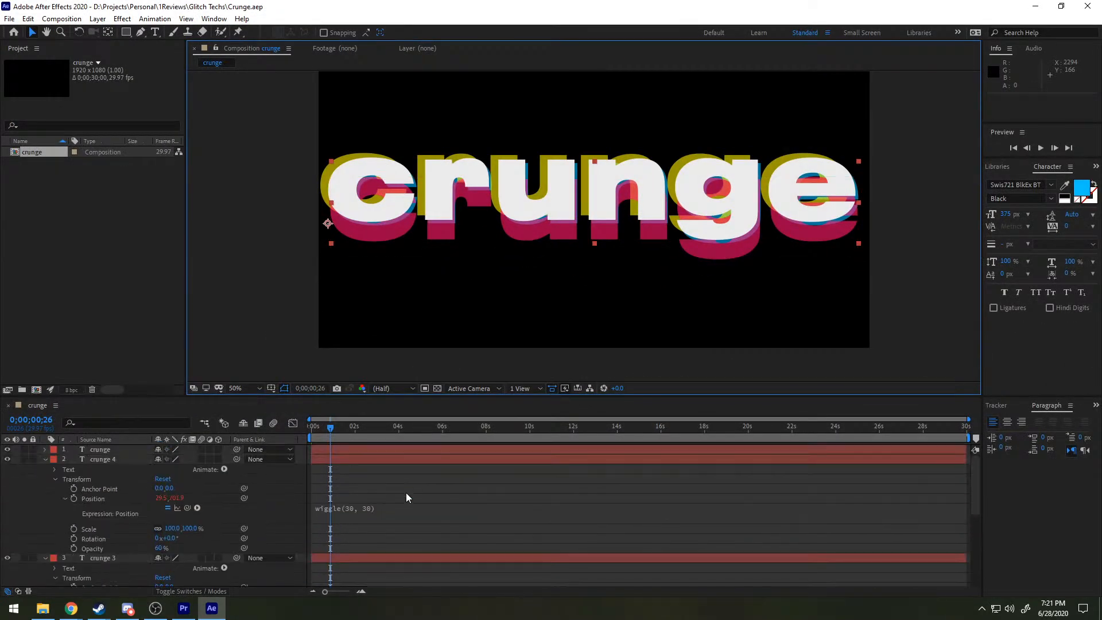
# Step: Try wiggle(12, 30) as the crunge 4 Position expression and play the composition from the start
pyautogui.click(350, 509)
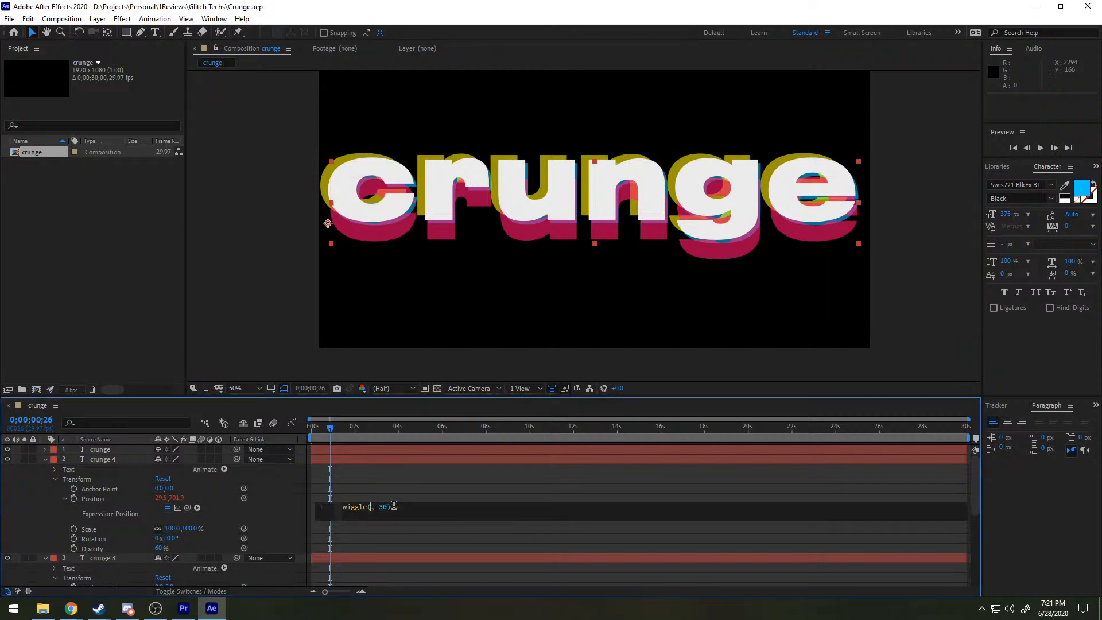
pyautogui.write('12')
pyautogui.moveTo(331, 431); pyautogui.dragTo(309, 433)
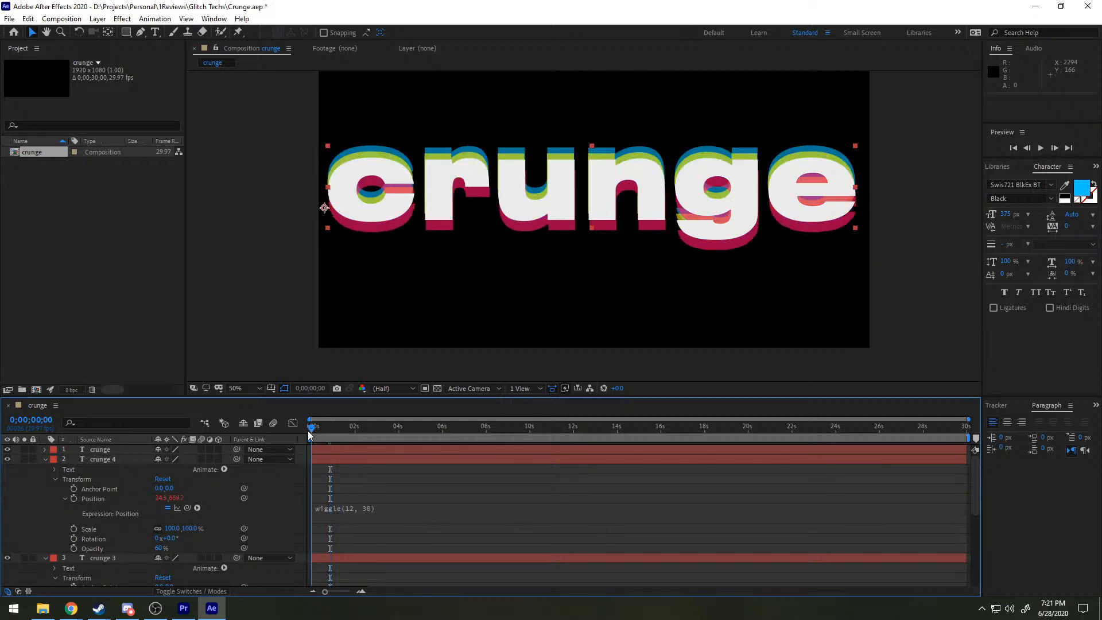
pyautogui.press('space')
pyautogui.press('space')
# Step: Set the Position expression of the pink copy crunge 4 to wiggle(15, 30)
pyautogui.scroll(-1, 406, 446)
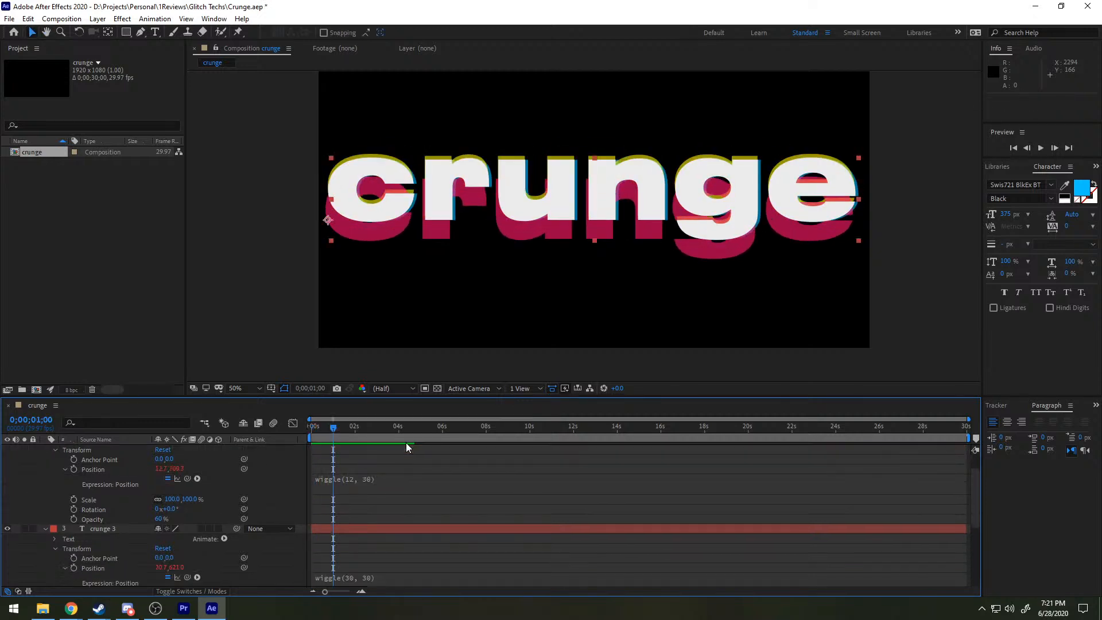
pyautogui.click(353, 483)
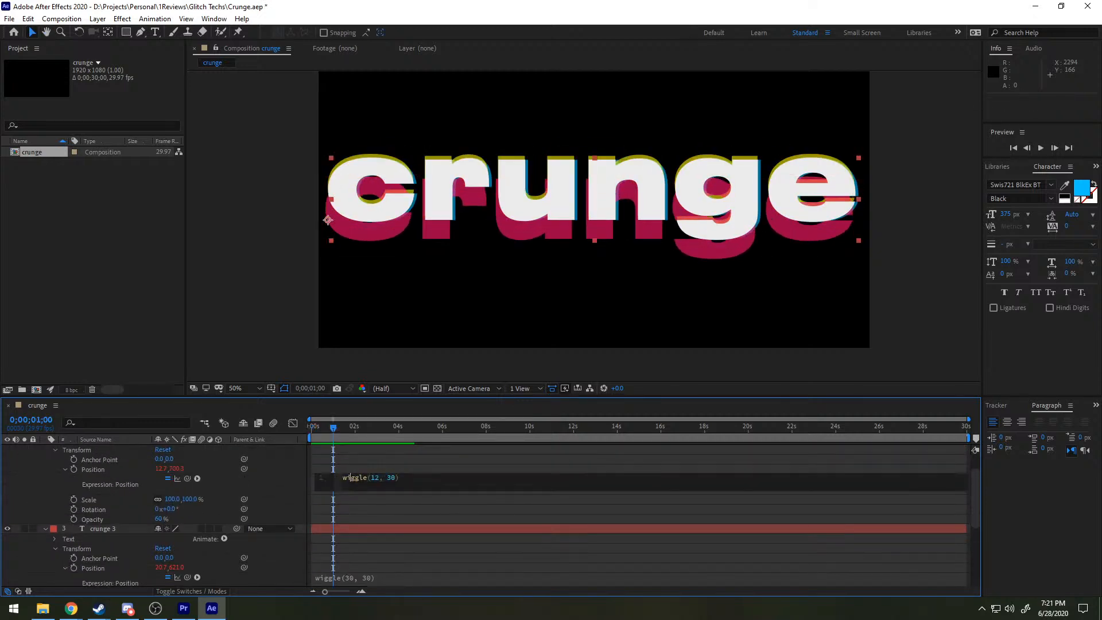
pyautogui.doubleClick(374, 478)
pyautogui.write('20')
pyautogui.click(459, 504)
# Step: Set the Position expression of the yellow copy crunge 3 to wiggle(15, 30)
pyautogui.scroll(-3, 402, 504)
pyautogui.click(351, 491)
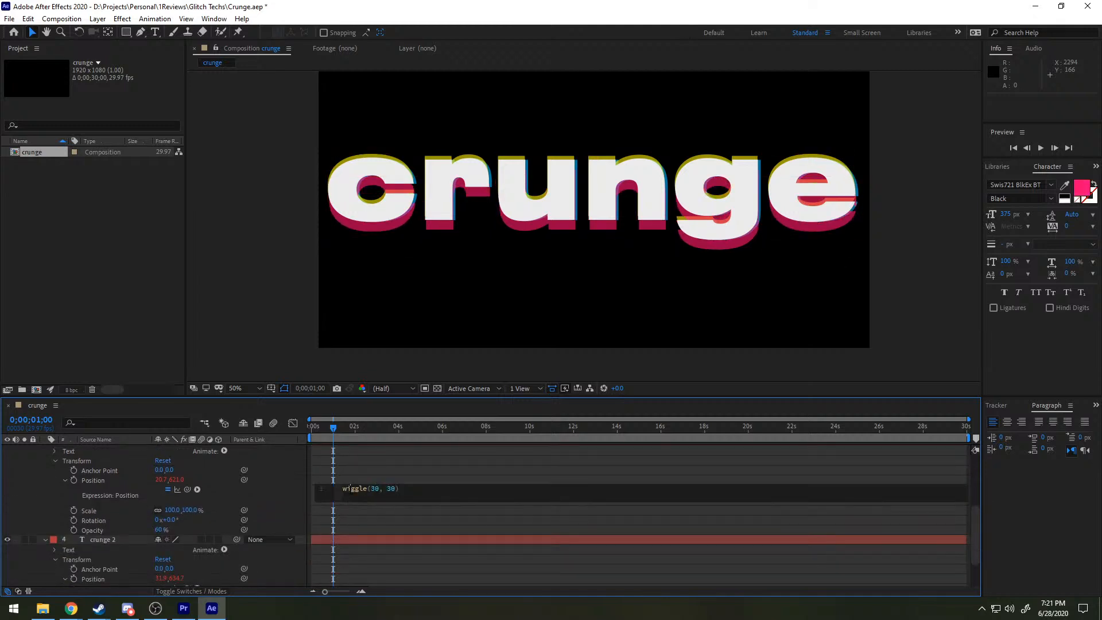
pyautogui.write('15')
pyautogui.click(408, 533)
# Step: Set the Position expression of the blue copy crunge 2 to wiggle(15, 30) and play the composition
pyautogui.scroll(-2, 411, 522)
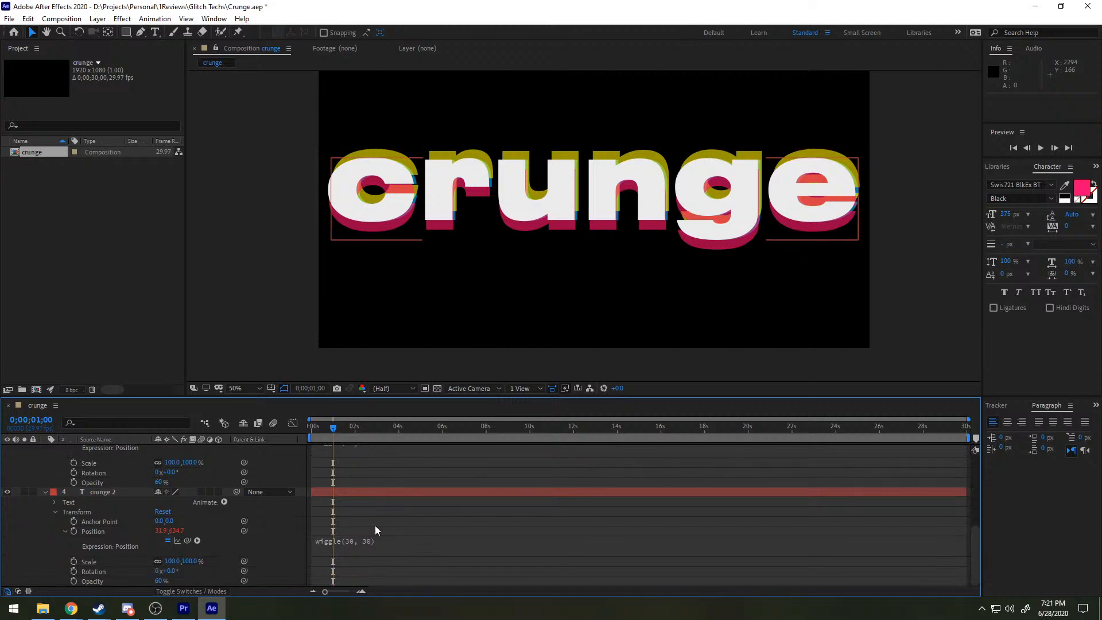
pyautogui.click(356, 544)
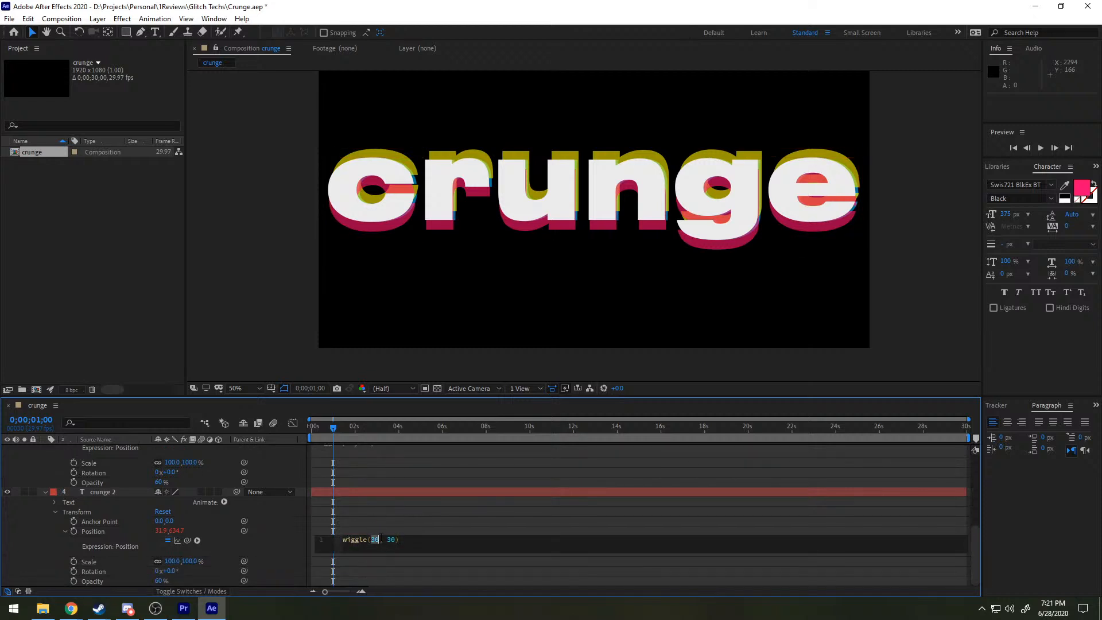
pyautogui.write('15')
pyautogui.click(445, 563)
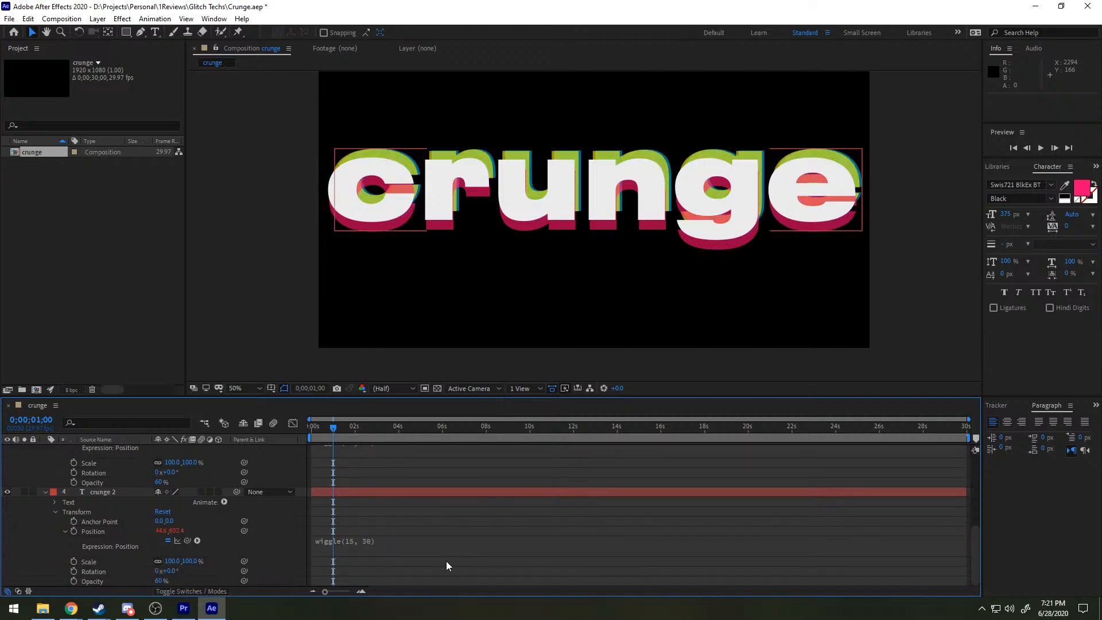
pyautogui.scroll(3, 446, 560)
pyautogui.press('space')
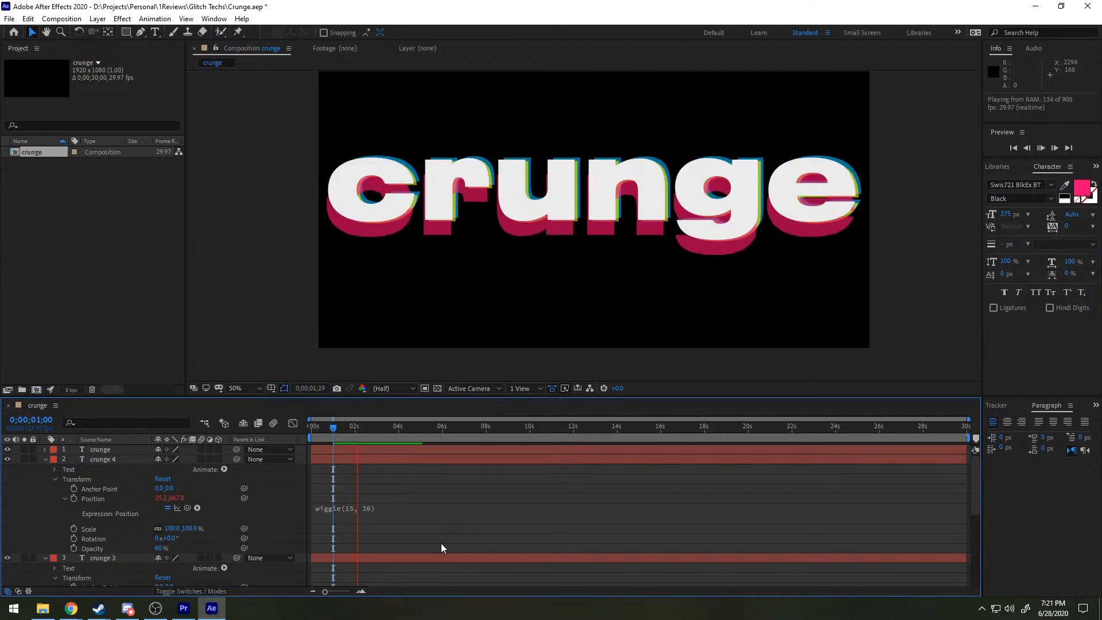
# Step: Switch to Premiere Pro and place the crunge composition on V1, starting where the short A2 sound clip ends
pyautogui.click(183, 608)
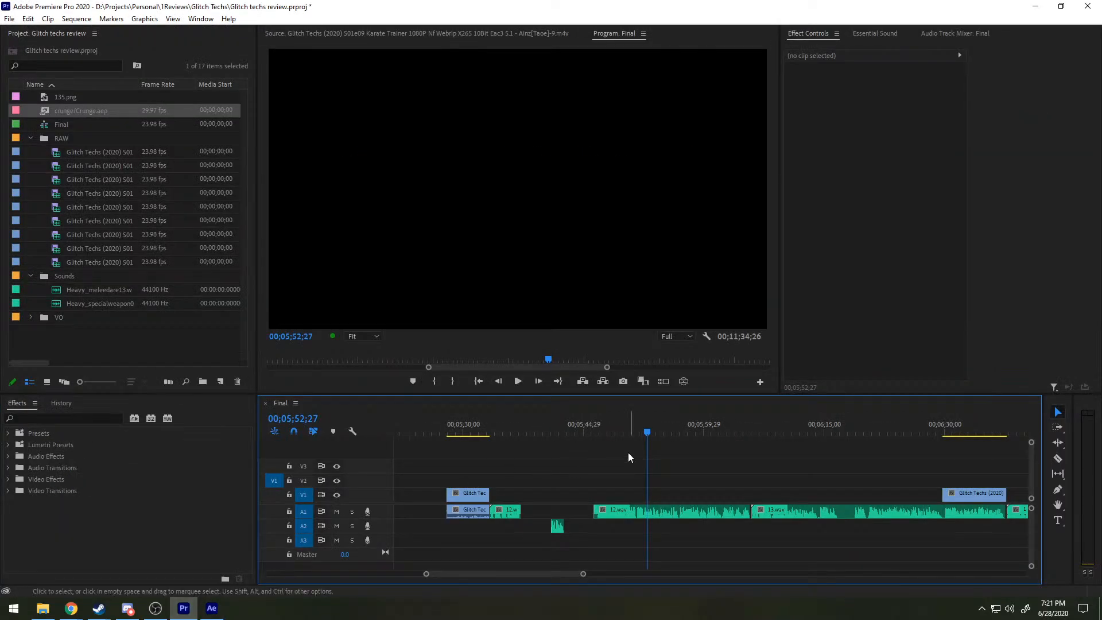
pyautogui.click(495, 432)
pyautogui.moveTo(497, 433); pyautogui.dragTo(502, 433)
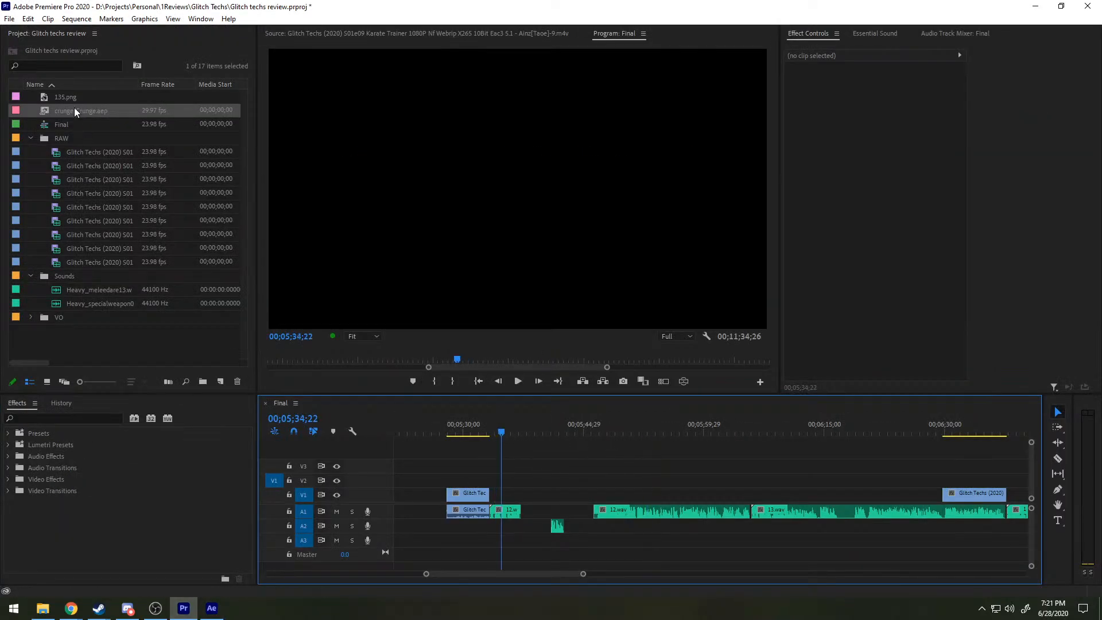
pyautogui.moveTo(75, 112); pyautogui.dragTo(572, 430)
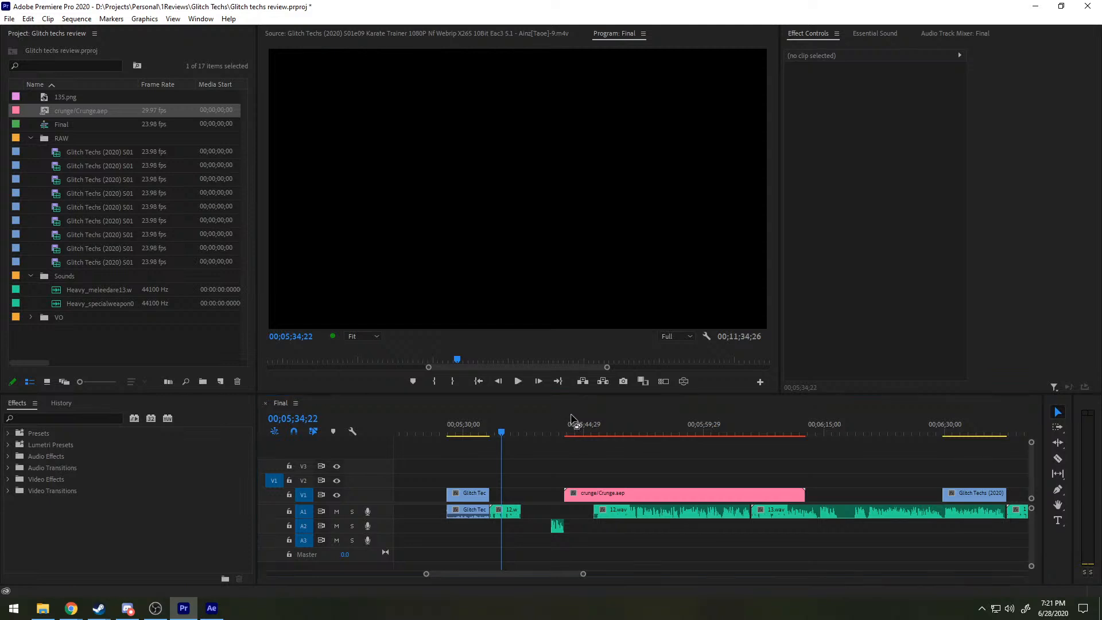
# Step: Play the crunge clip from about 00;05;44;22 to check its slower wiggle in the sequence
pyautogui.click(581, 429)
pyautogui.press('space')
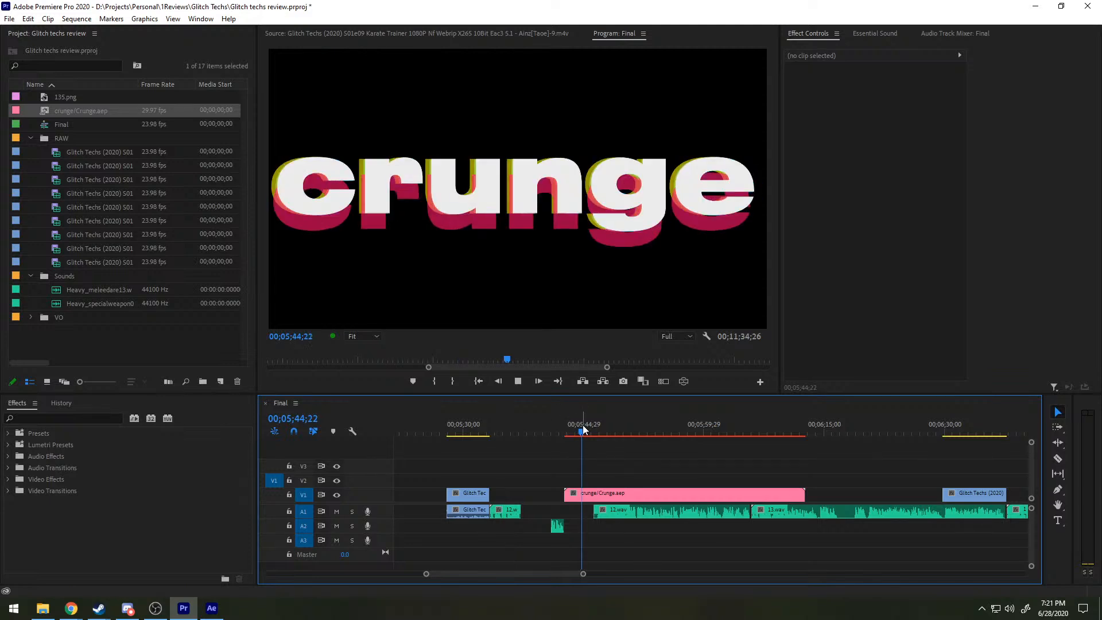
pyautogui.press('space')
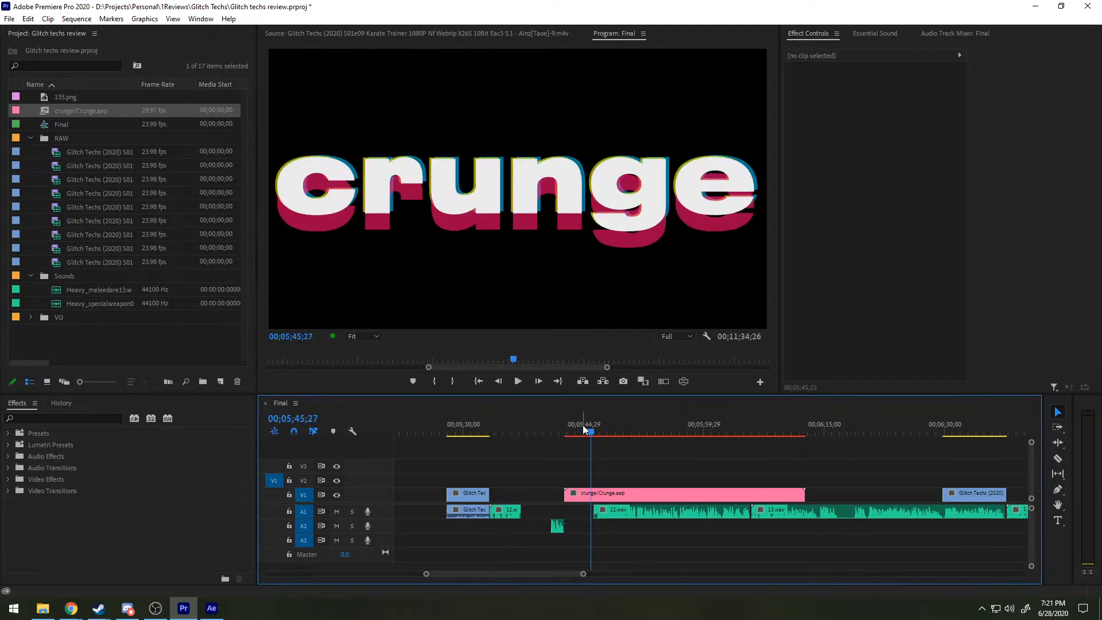
pyautogui.press('-')
pyautogui.press('alt')
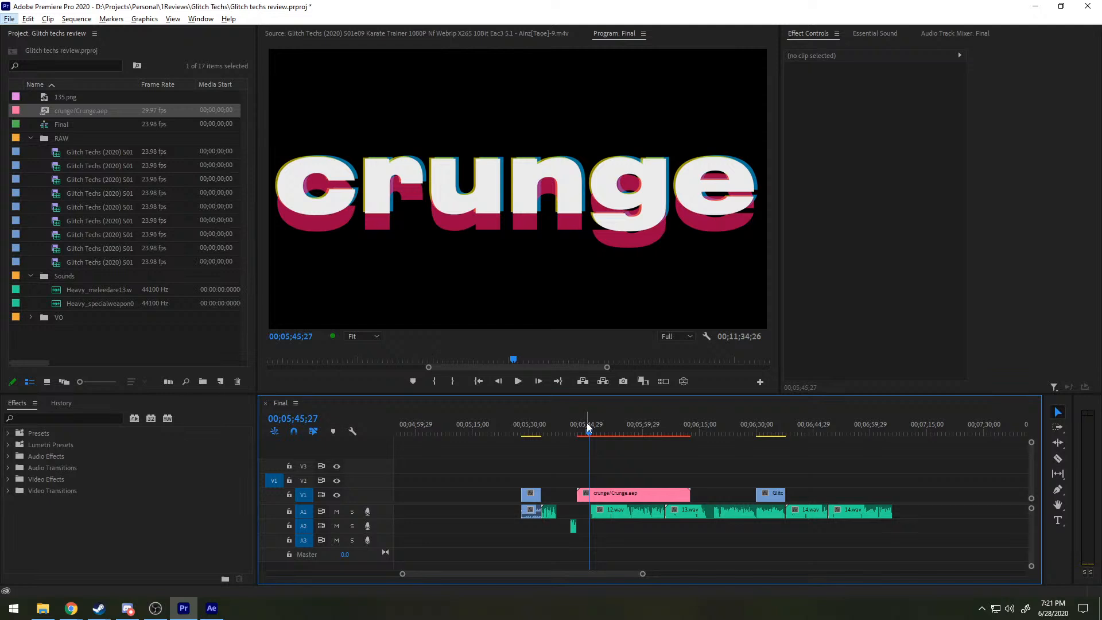
# Step: Step through the frames of the crunge clip between about 00;05;45 and 00;05;47 to examine its colour offsets
pyautogui.hotkey('alt', 'Tab')
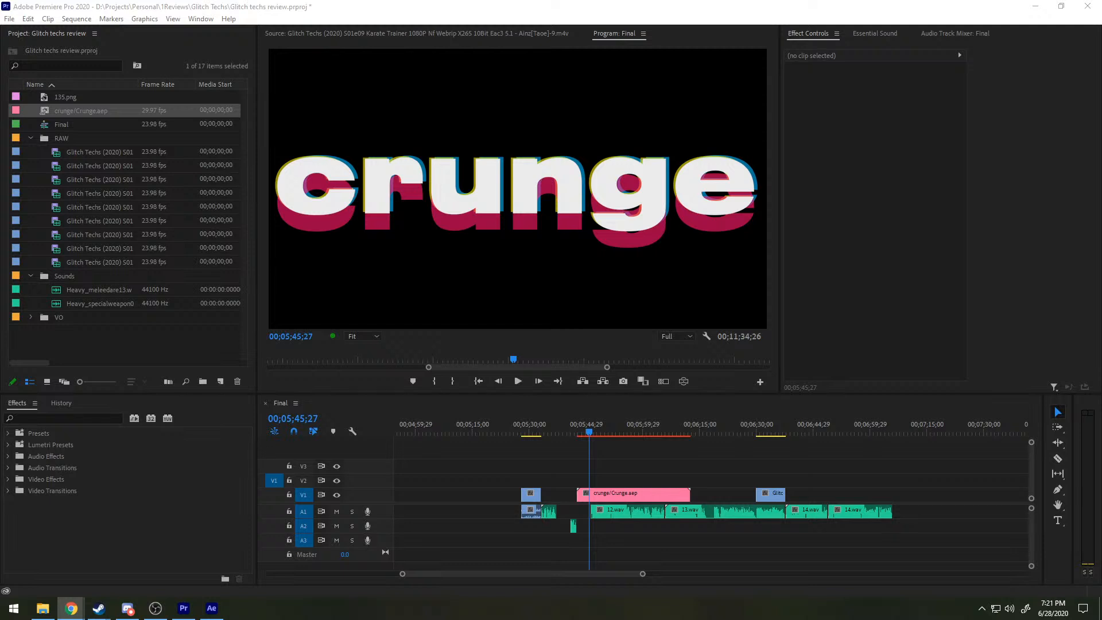
pyautogui.scroll(-2, 528, 286)
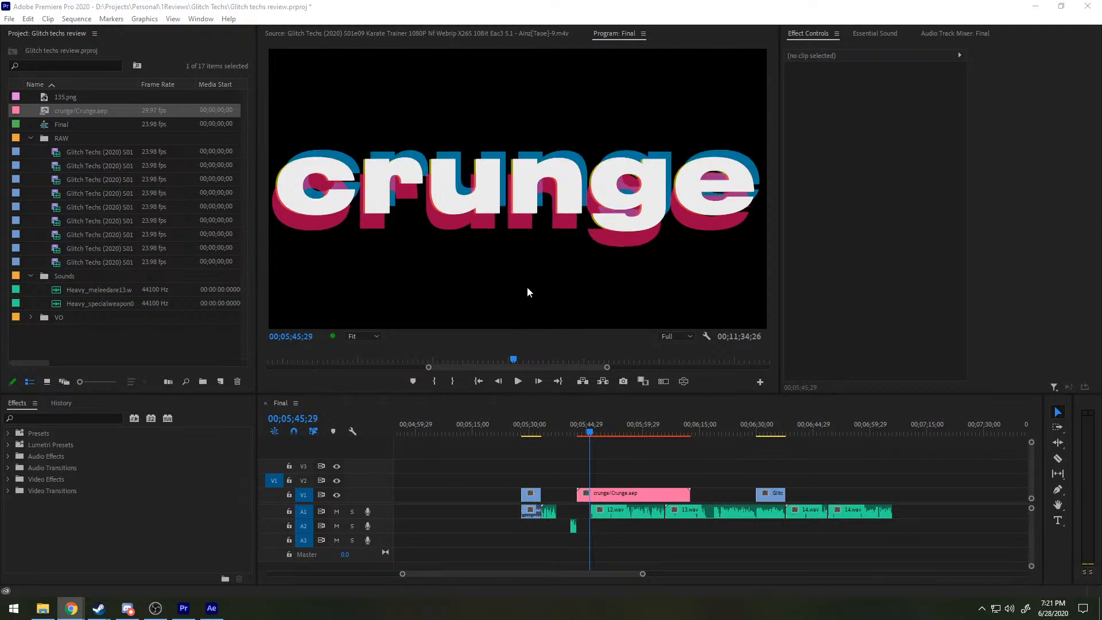
pyautogui.scroll(2, 529, 286)
pyautogui.scroll(-7, 529, 286)
pyautogui.scroll(-19, 529, 285)
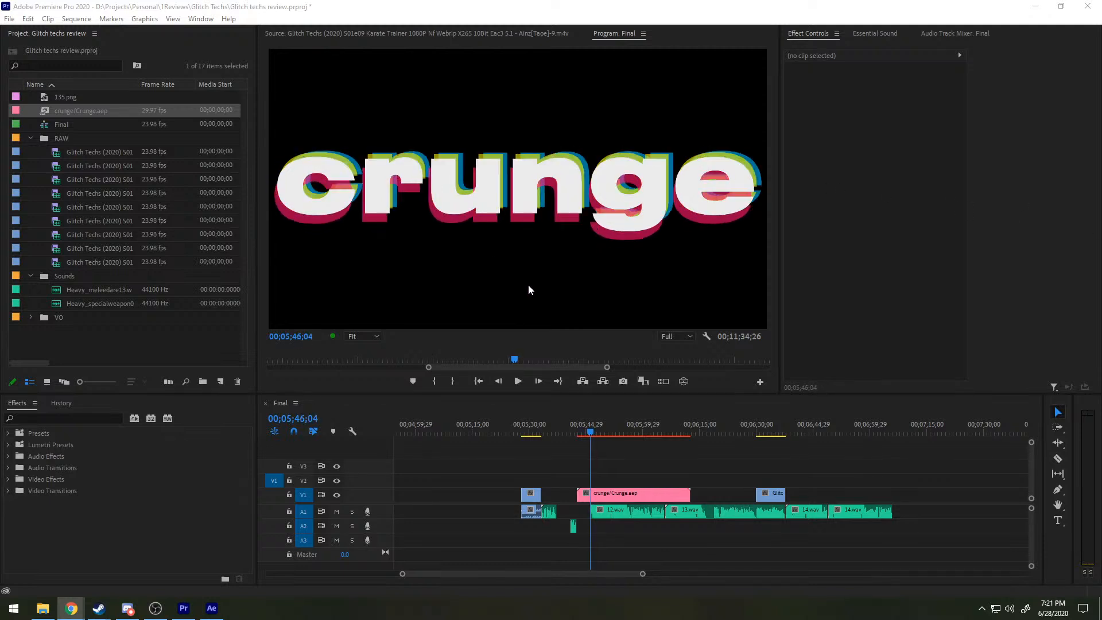
pyautogui.scroll(-9, 528, 284)
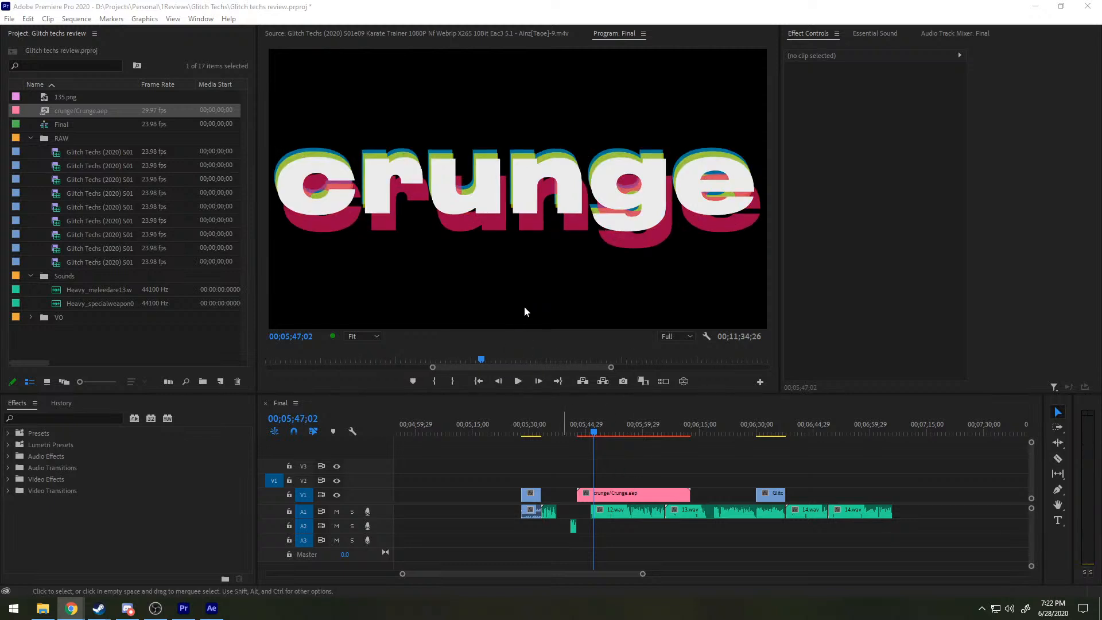
pyautogui.scroll(-1, 525, 305)
pyautogui.scroll(6, 526, 369)
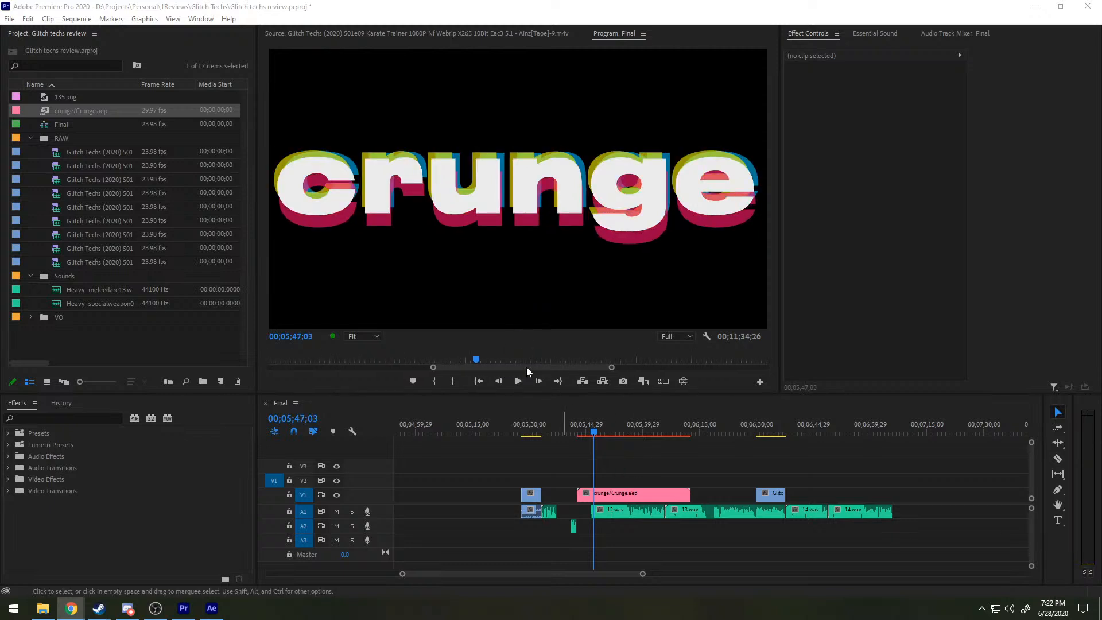
pyautogui.scroll(-3, 523, 442)
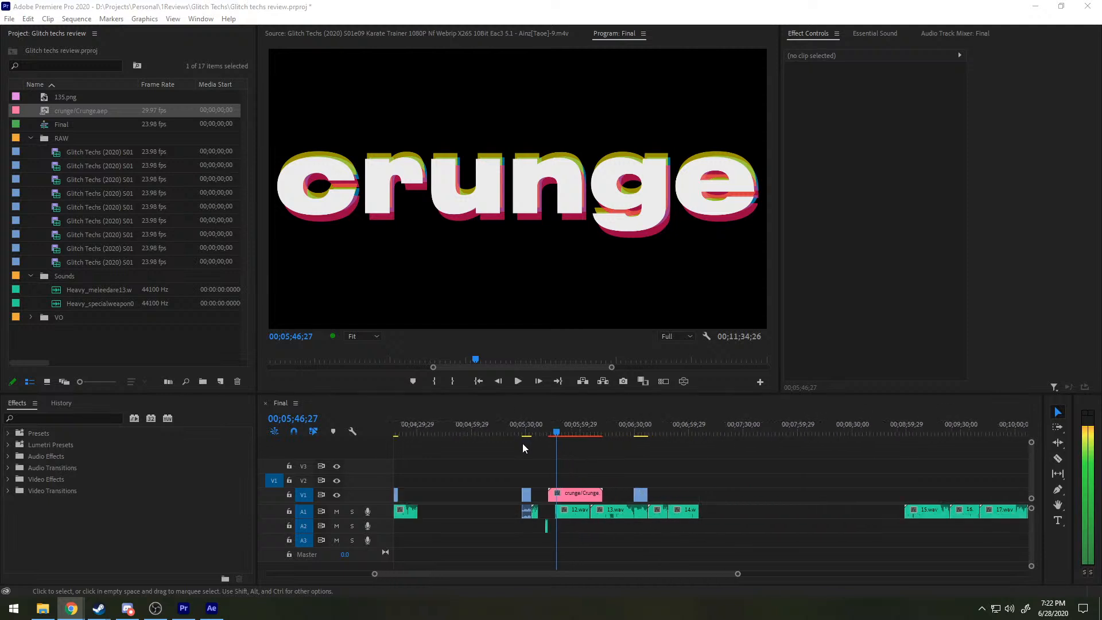
# Step: Extend the Program monitor's time range to the whole sequence and look over the sequence around the crunge clip
pyautogui.moveTo(612, 368); pyautogui.dragTo(792, 370)
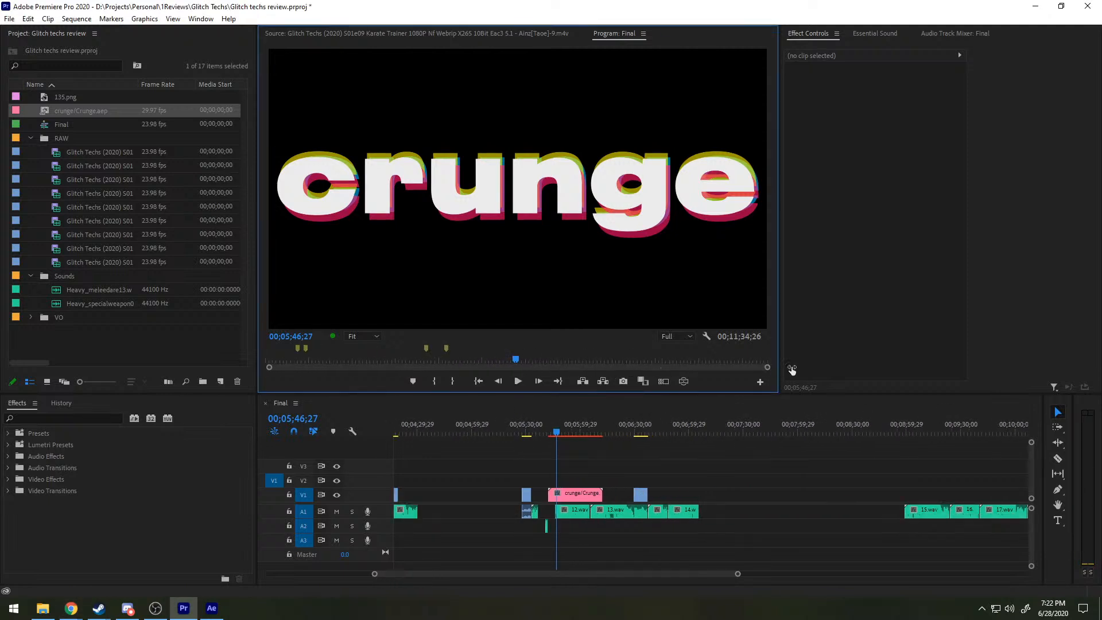
pyautogui.click(544, 430)
pyautogui.moveTo(544, 431); pyautogui.dragTo(525, 431)
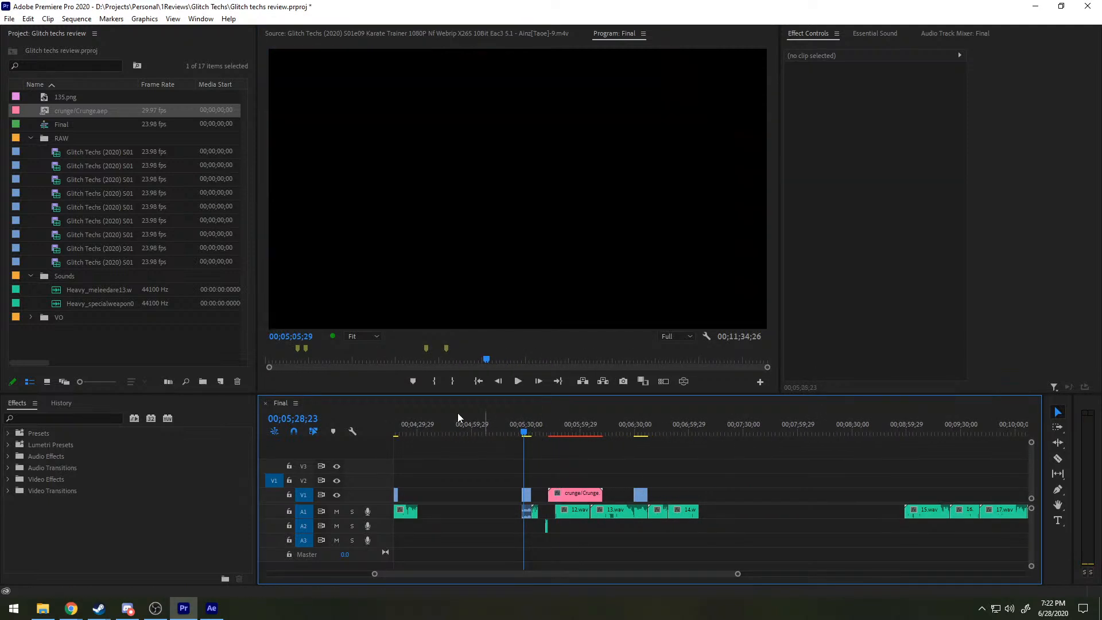
pyautogui.click(442, 419)
pyautogui.hotkey('alt', 'space')
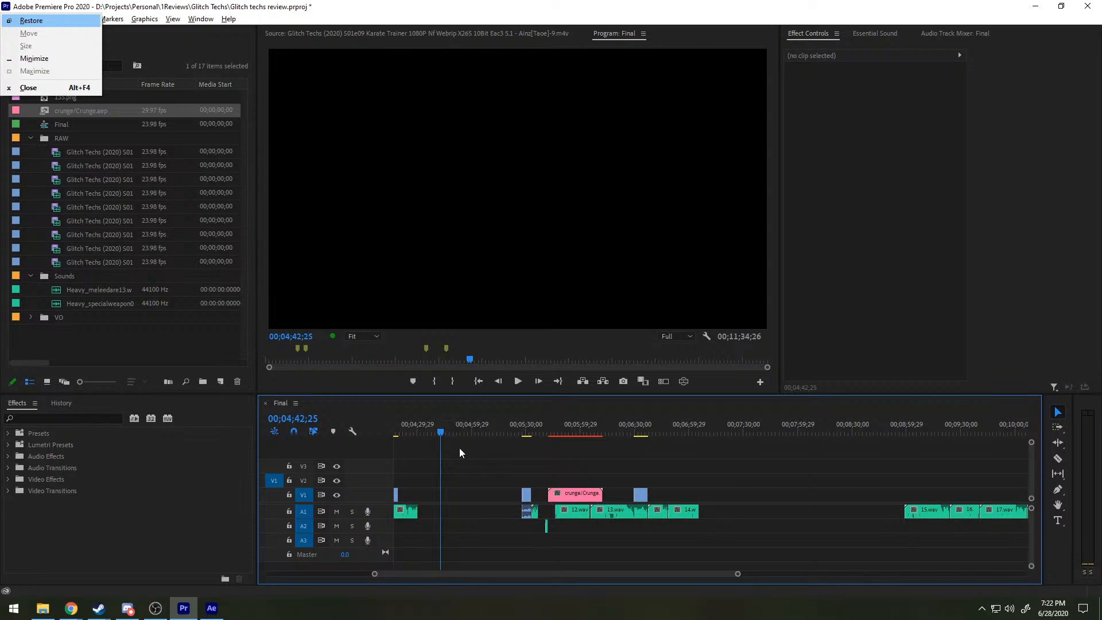
pyautogui.press('Escape')
pyautogui.click(583, 427)
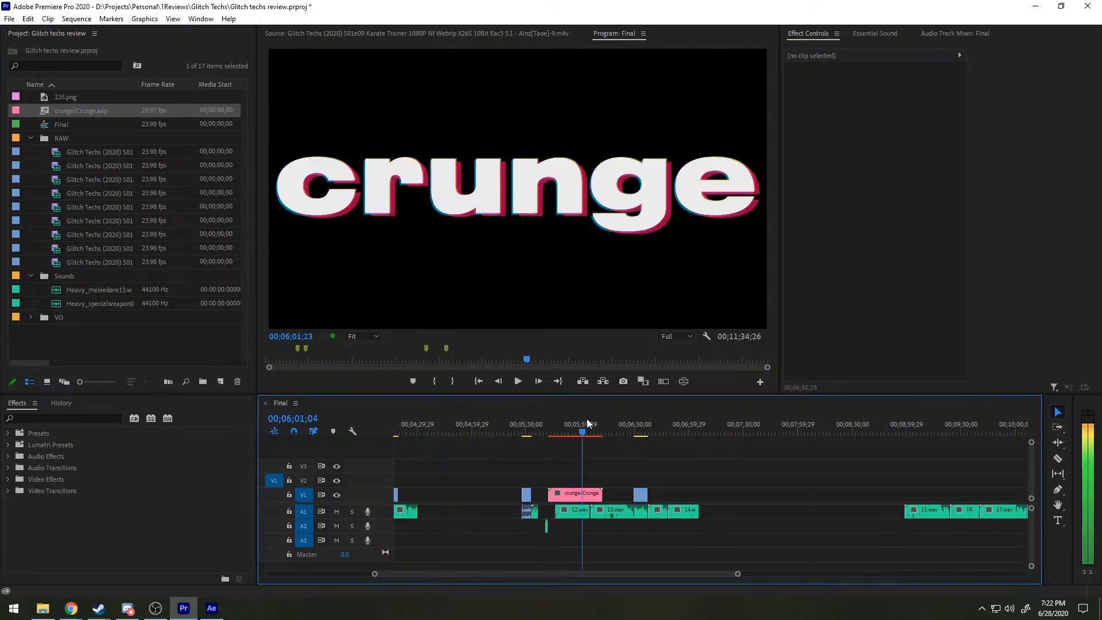
pyautogui.click(619, 418)
pyautogui.scroll(3, 624, 431)
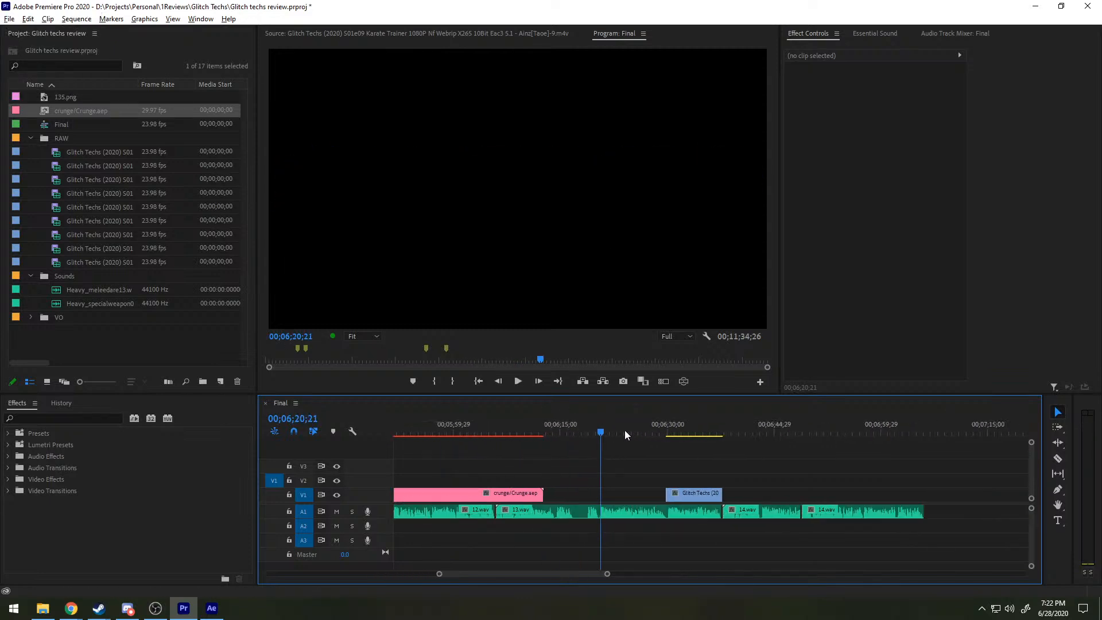
# Step: Move the crunge clip to V2, starting where 13.wav starts and overlapping the Glitch Techs clip on V1
pyautogui.click(550, 429)
pyautogui.moveTo(497, 494); pyautogui.dragTo(675, 481)
pyautogui.moveTo(667, 427); pyautogui.dragTo(689, 428)
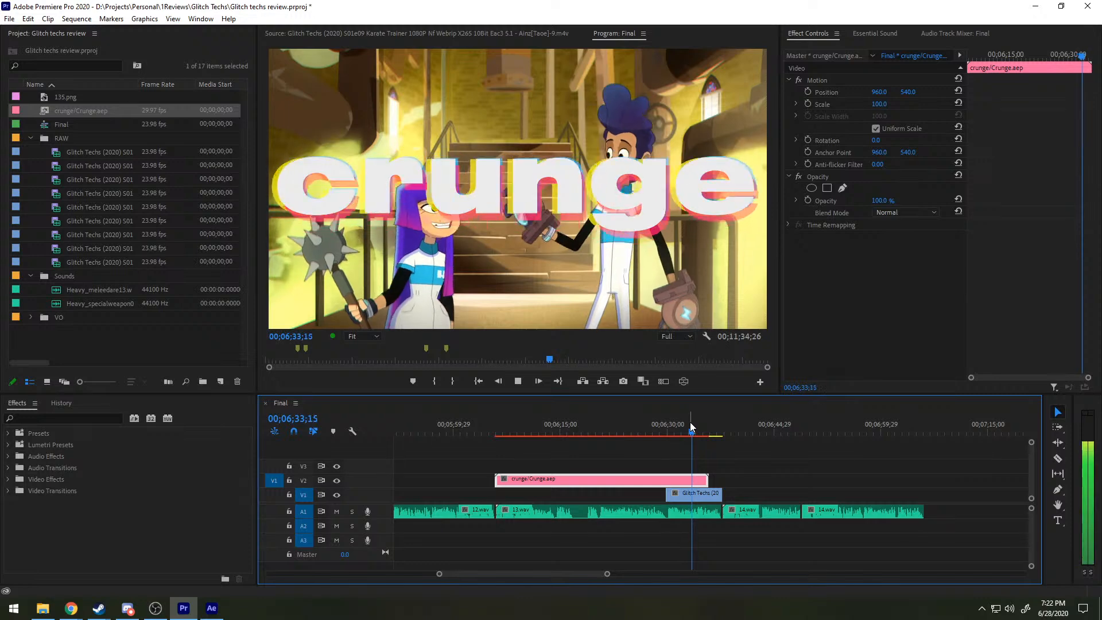
# Step: Play the overlap from about 00;06;33;15 in short bursts to check the crunge text against the footage
pyautogui.press('space')
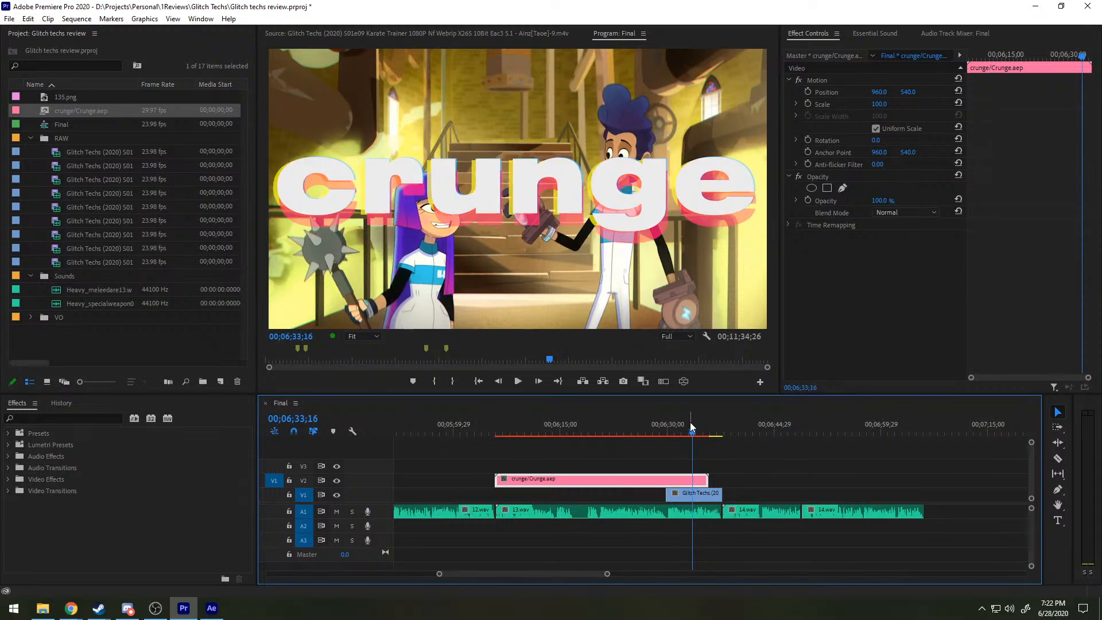
pyautogui.press('space')
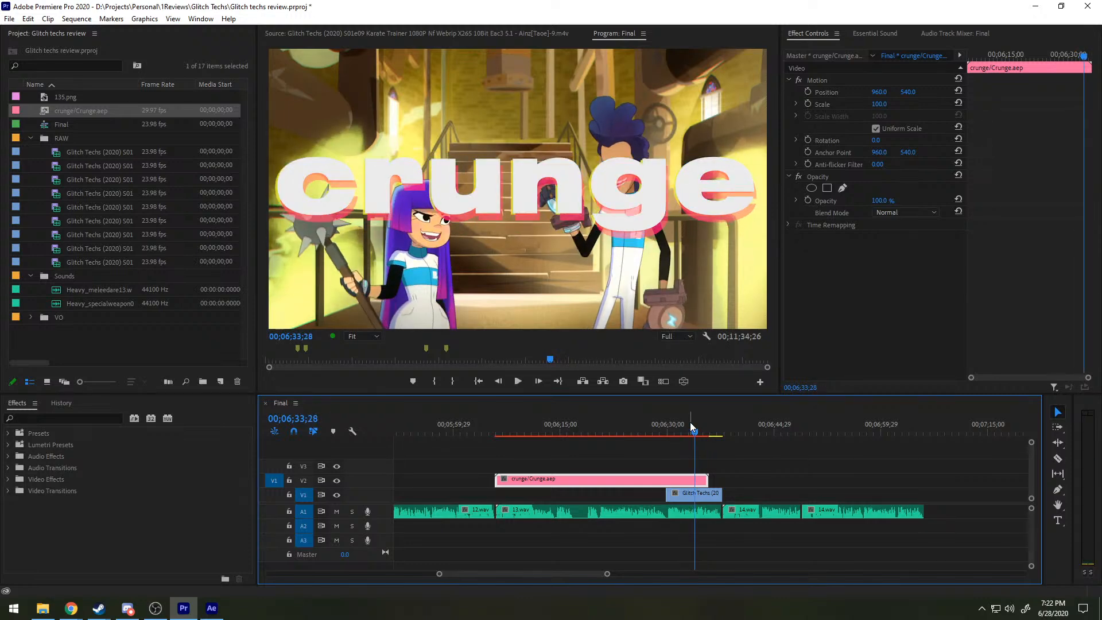
pyautogui.press('space')
pyautogui.press('space')
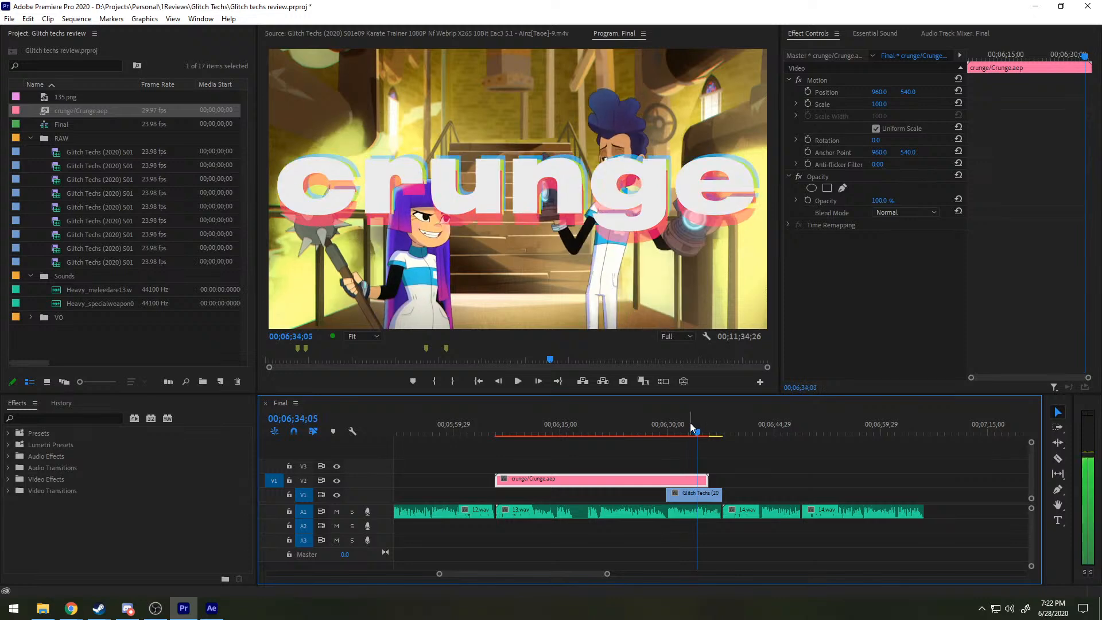
pyautogui.moveTo(707, 431); pyautogui.dragTo(597, 434)
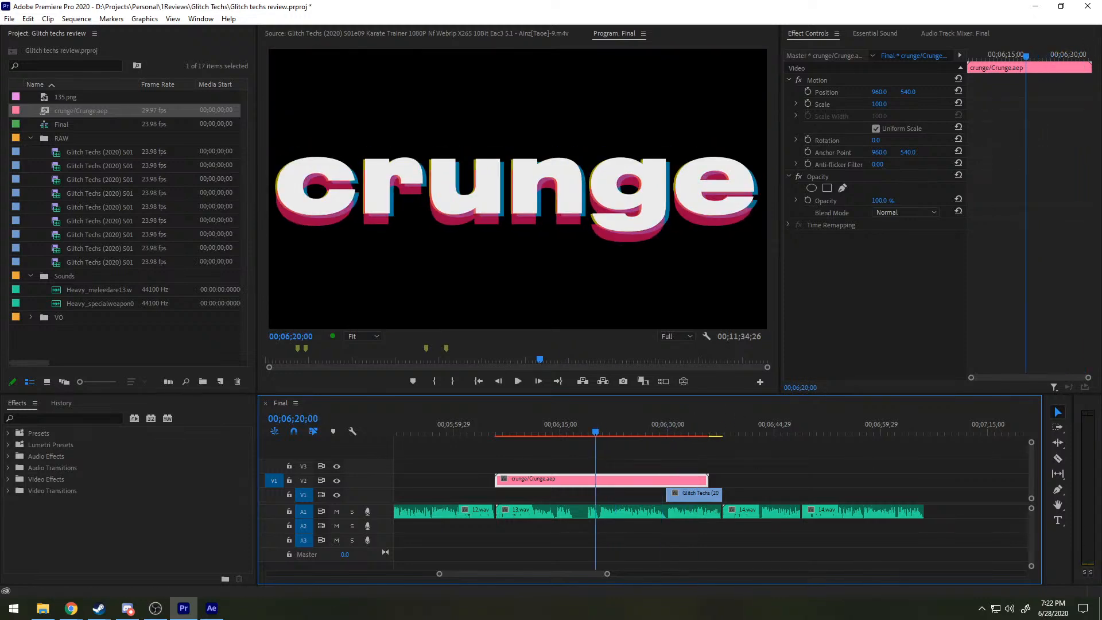
pyautogui.hotkey('alt', 'Tab')
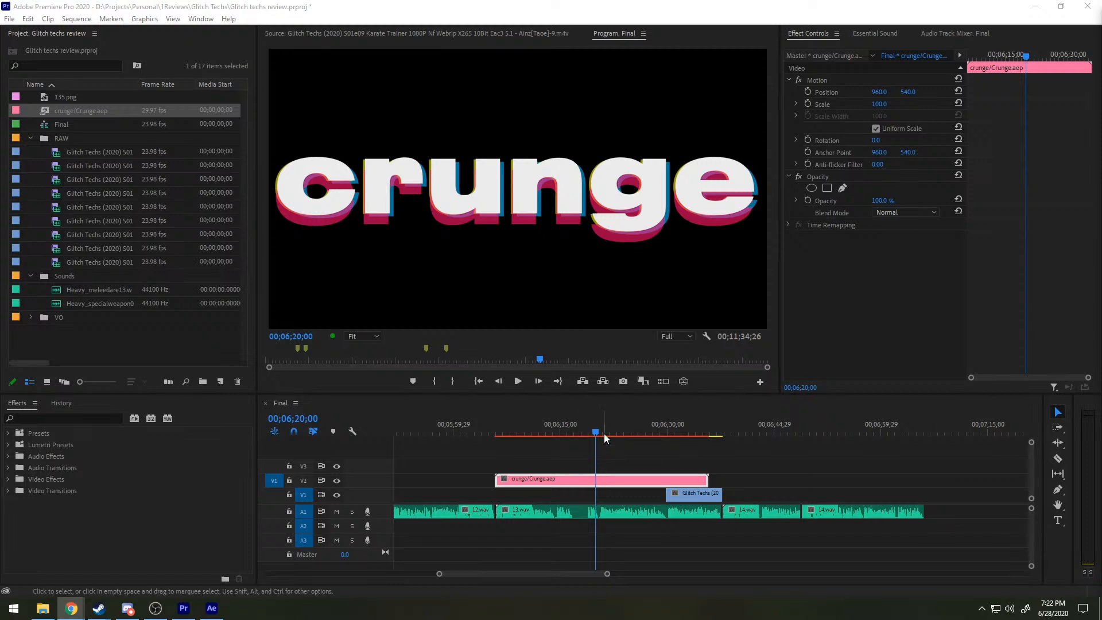
# Step: Try the Drop Shadow effect on the crunge clip on V2, undo it and clear the effect search
pyautogui.click(549, 483)
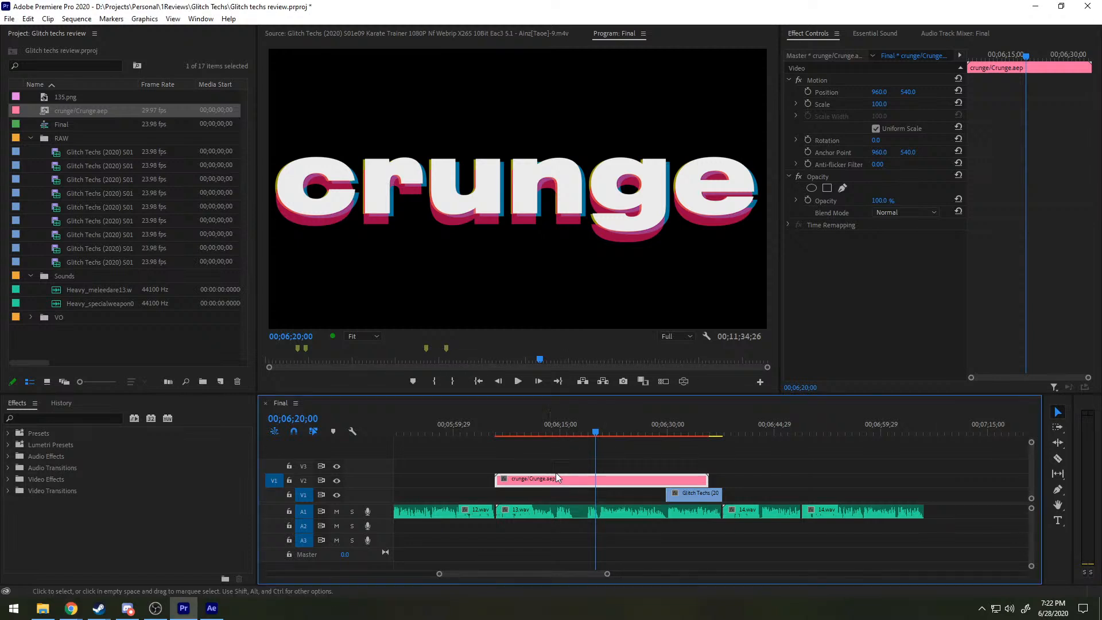
pyautogui.click(676, 430)
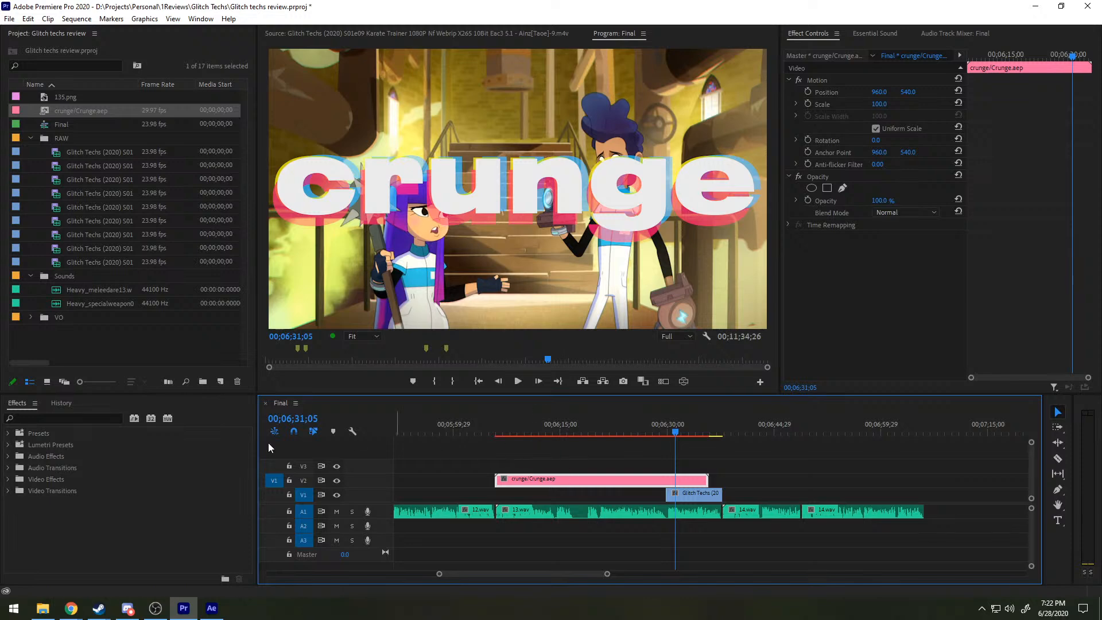
pyautogui.click(69, 417)
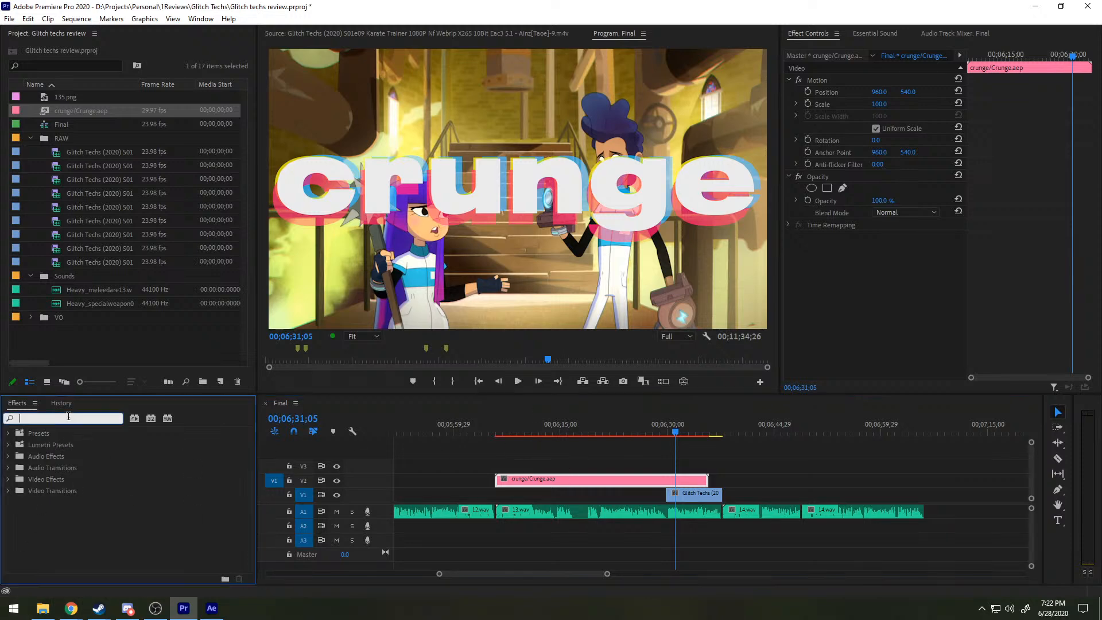
pyautogui.write('drop')
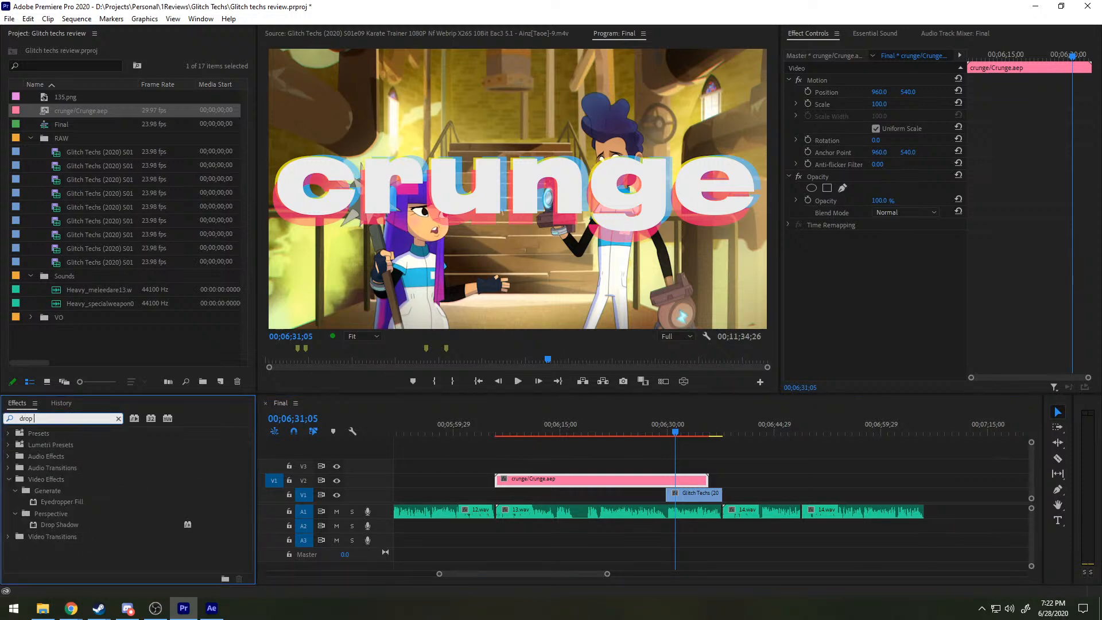
pyautogui.moveTo(49, 524); pyautogui.dragTo(618, 479)
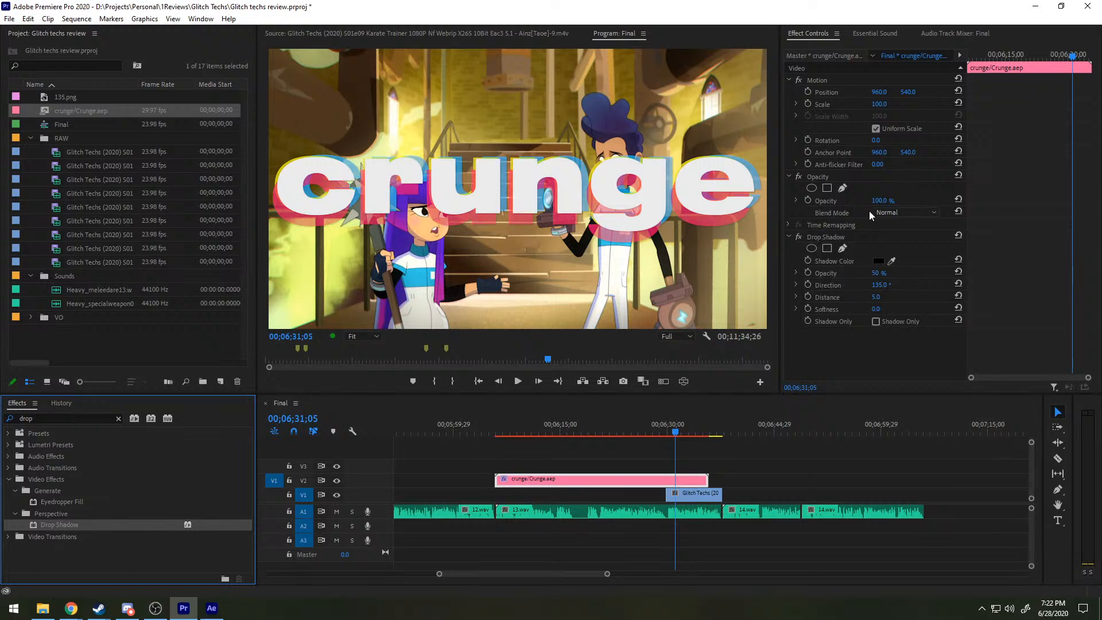
pyautogui.hotkey('ctrl', 'z')
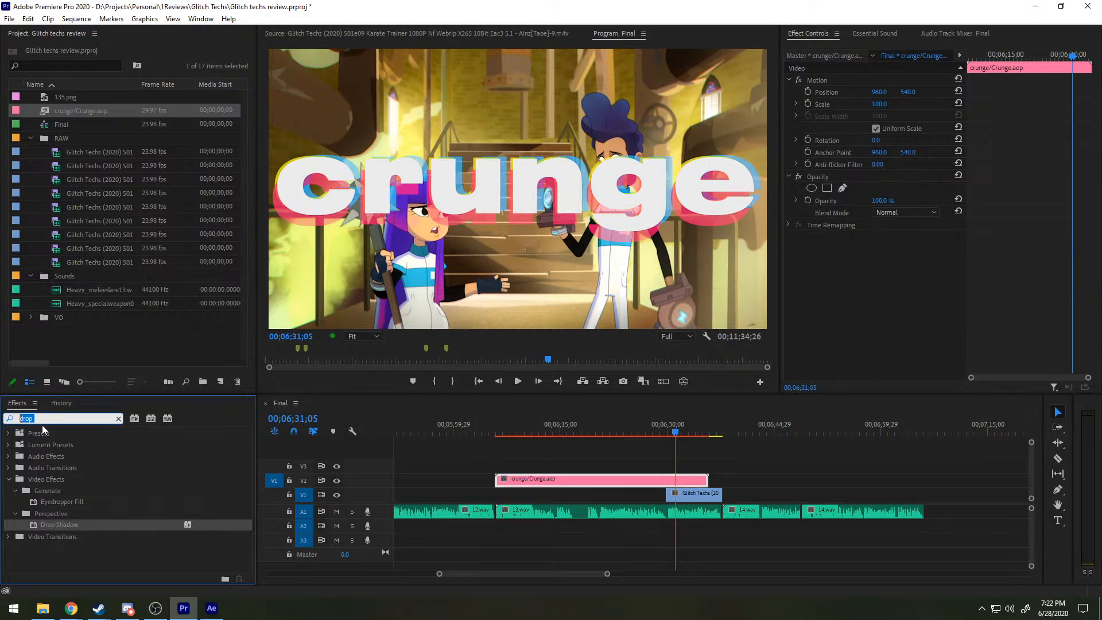
pyautogui.click(119, 418)
# Step: Switch to After Effects and select the white crunge text layer above its colour copies
pyautogui.click(212, 609)
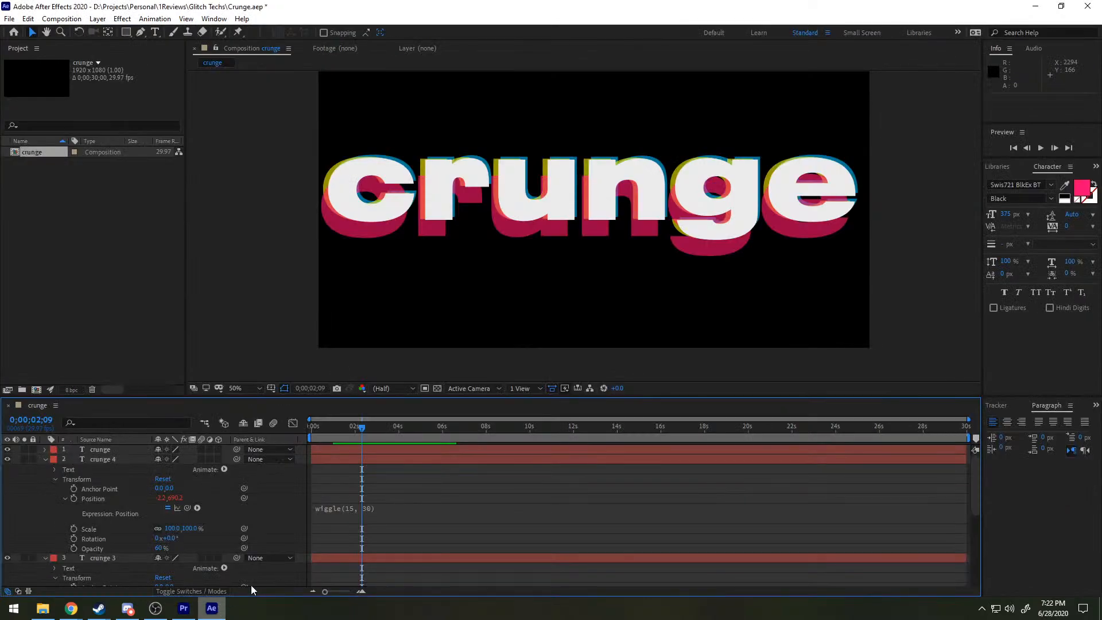
pyautogui.click(46, 460)
pyautogui.click(46, 462)
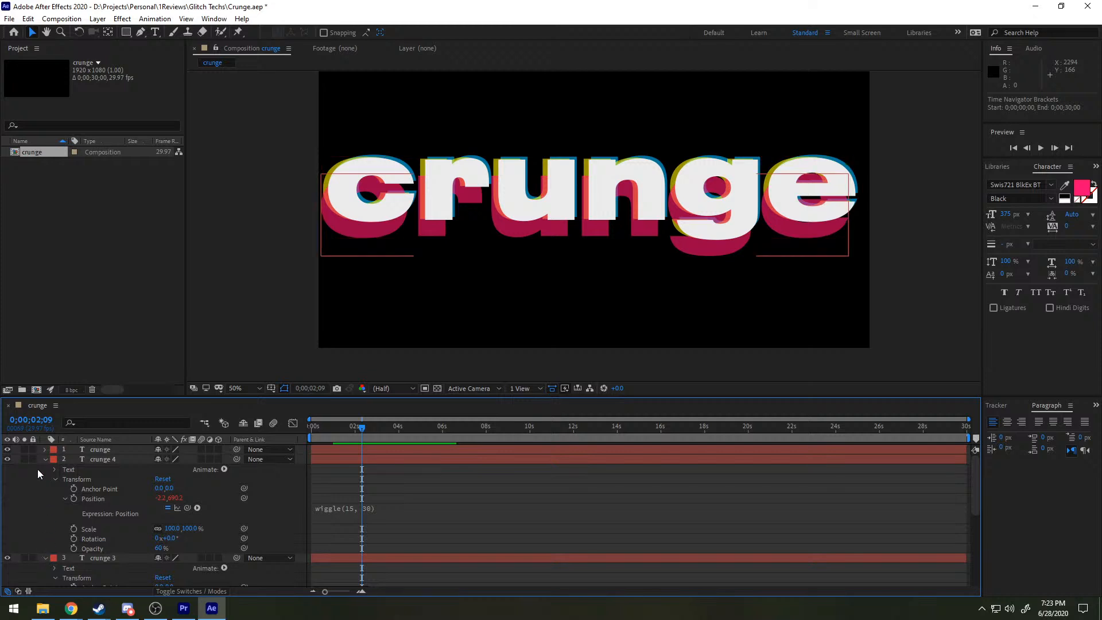
pyautogui.scroll(-5, 100, 486)
pyautogui.scroll(5, 113, 486)
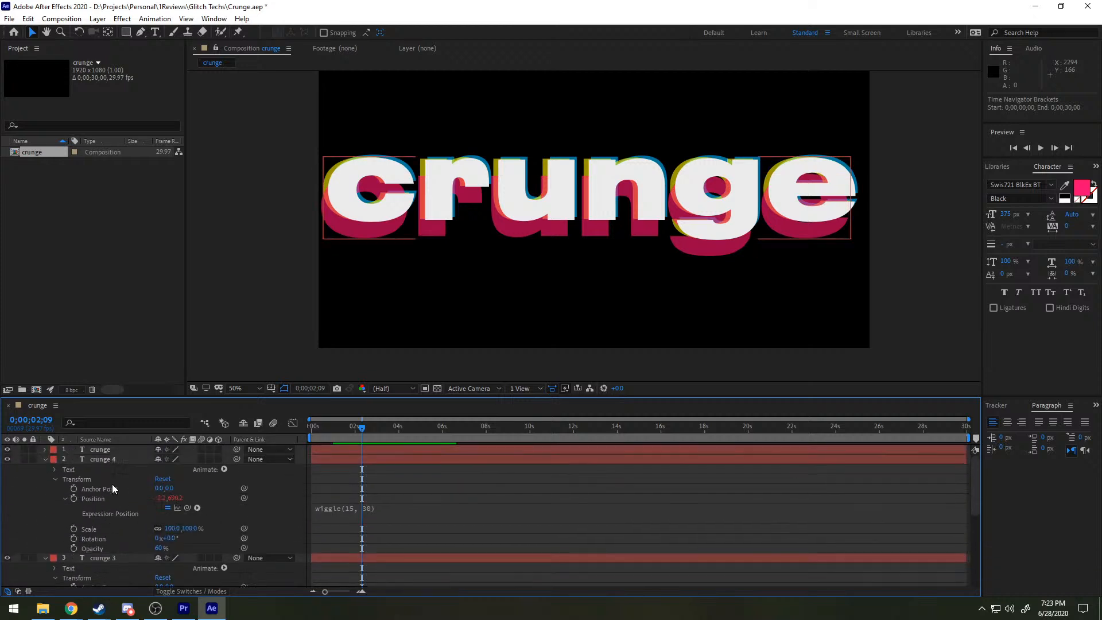
pyautogui.click(108, 449)
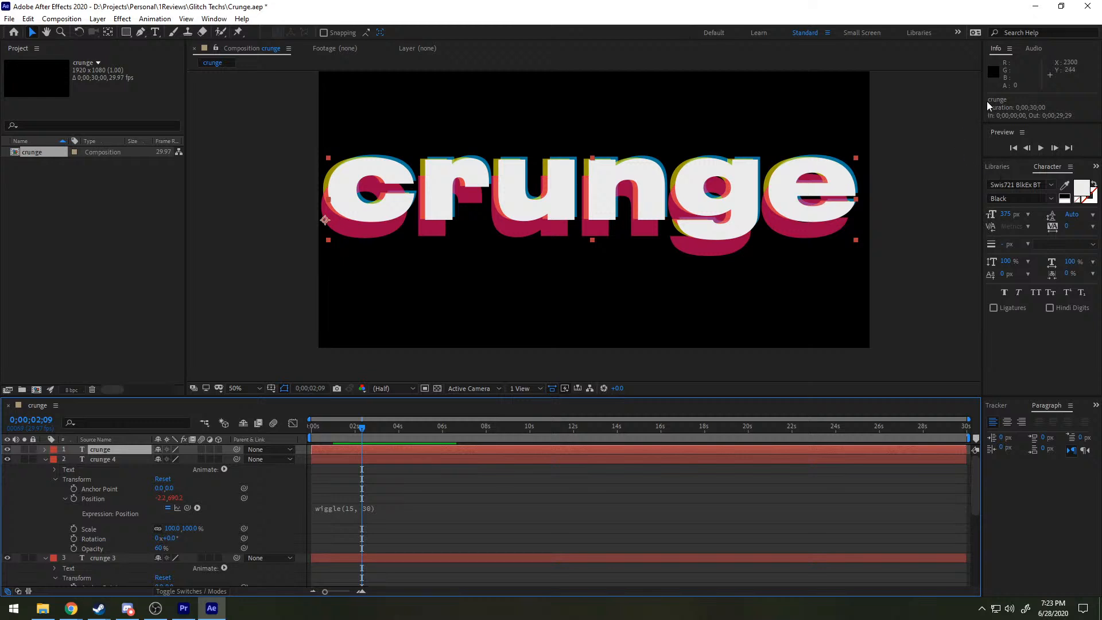
pyautogui.click(1020, 409)
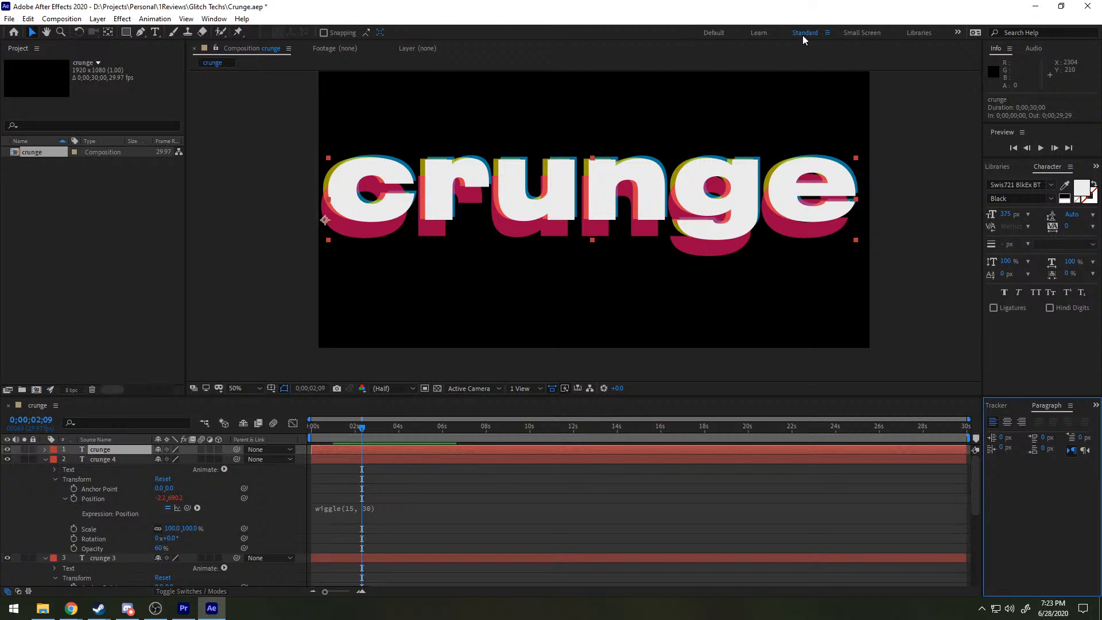
# Step: Display Effects & Presets in the workspace, widen its panel column and look through the effect categories
pyautogui.click(225, 21)
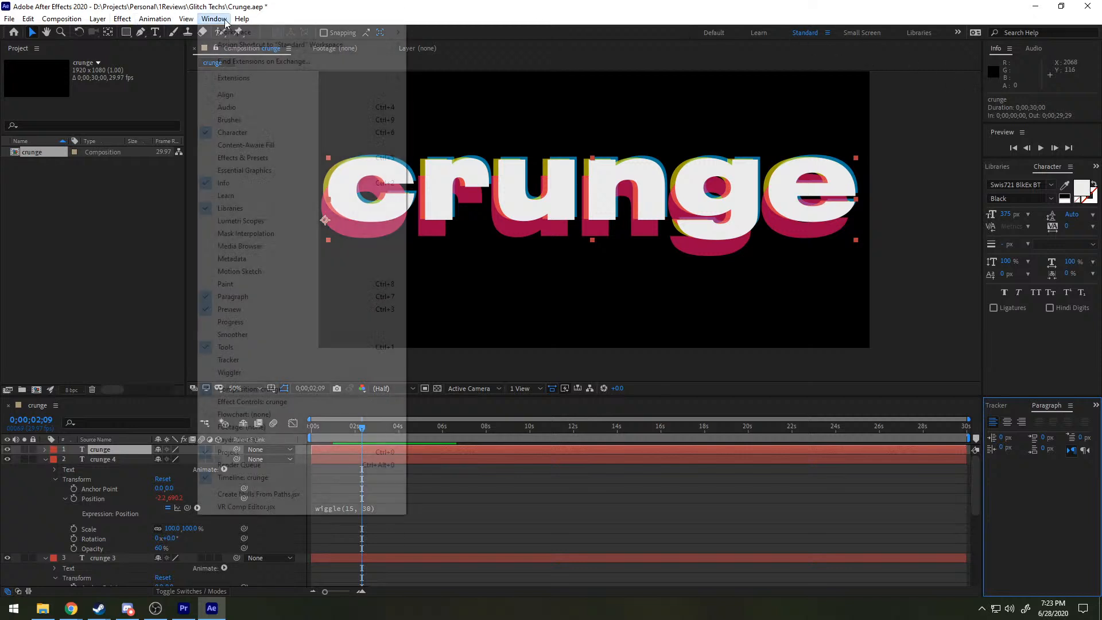
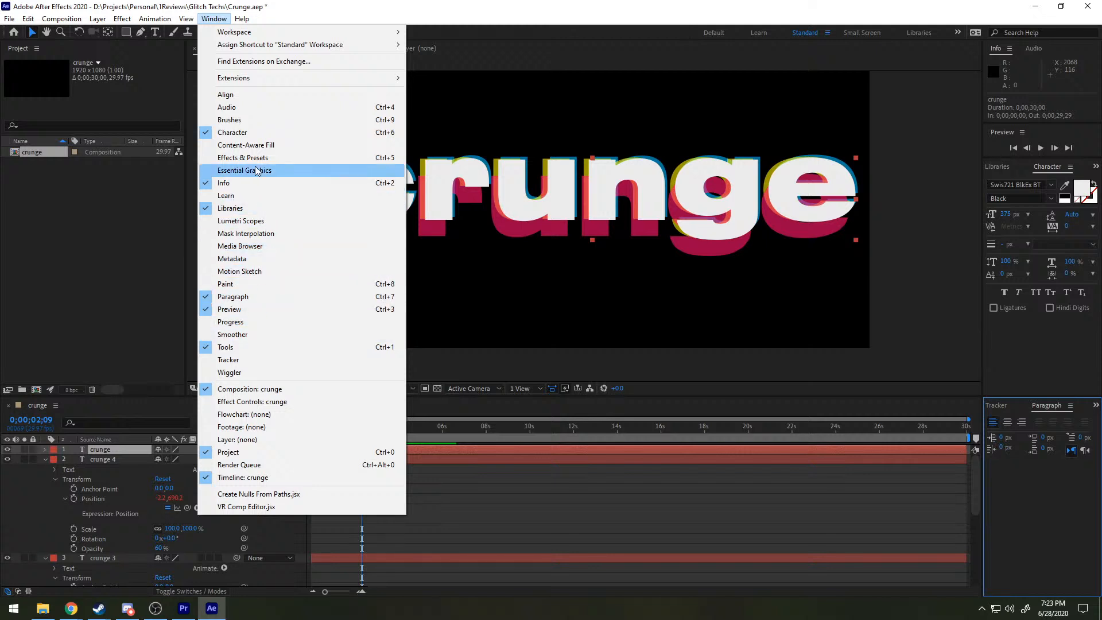
pyautogui.click(396, 158)
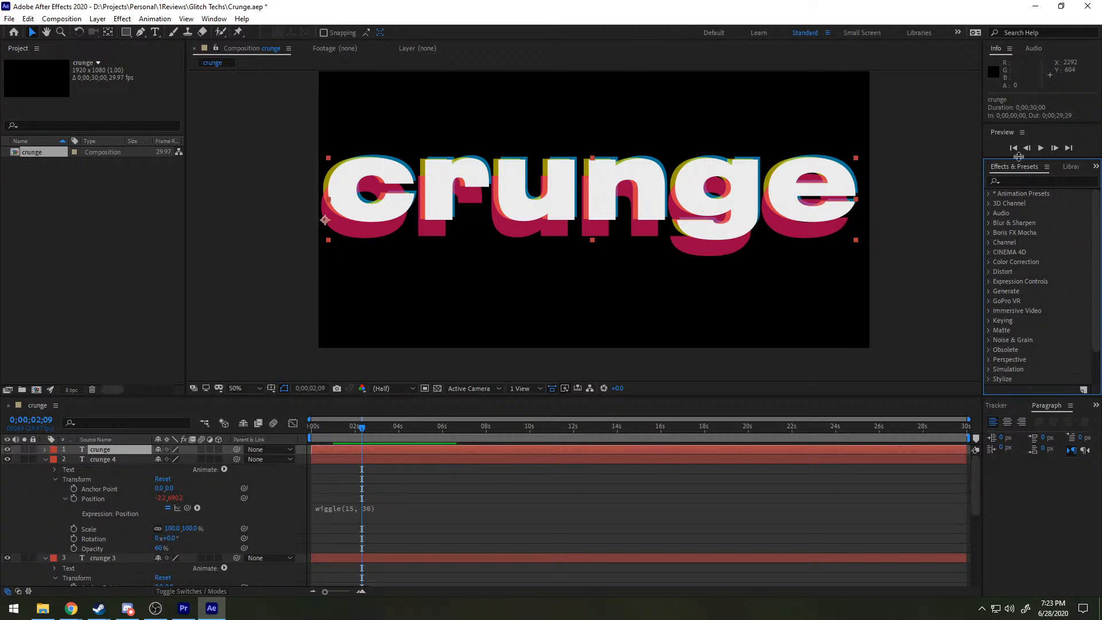
pyautogui.click(1070, 169)
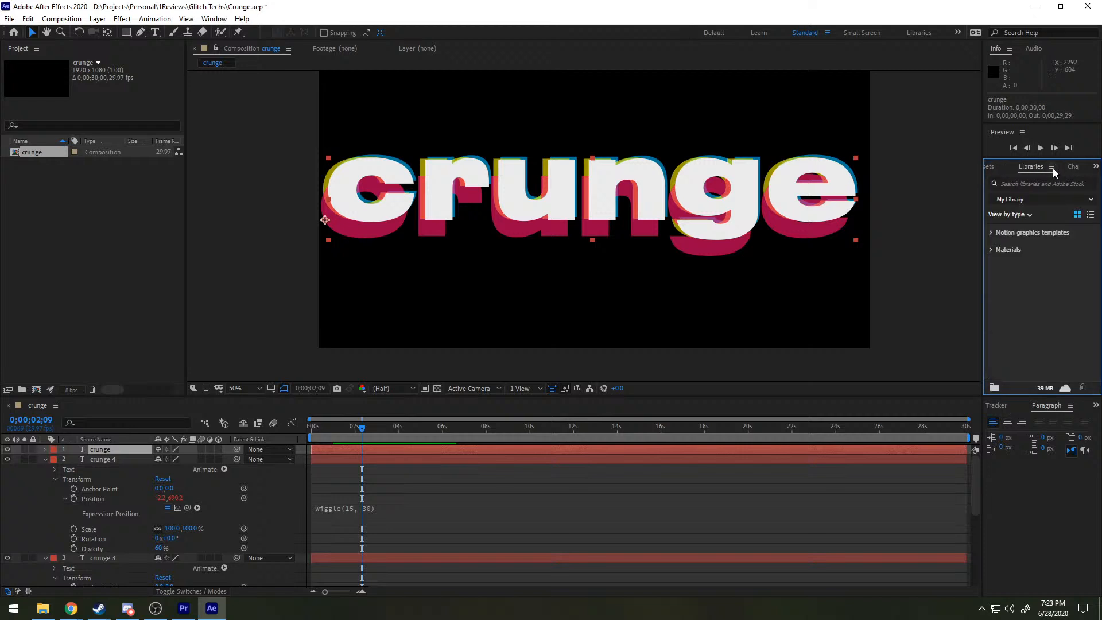
pyautogui.click(1053, 167)
pyautogui.click(969, 98)
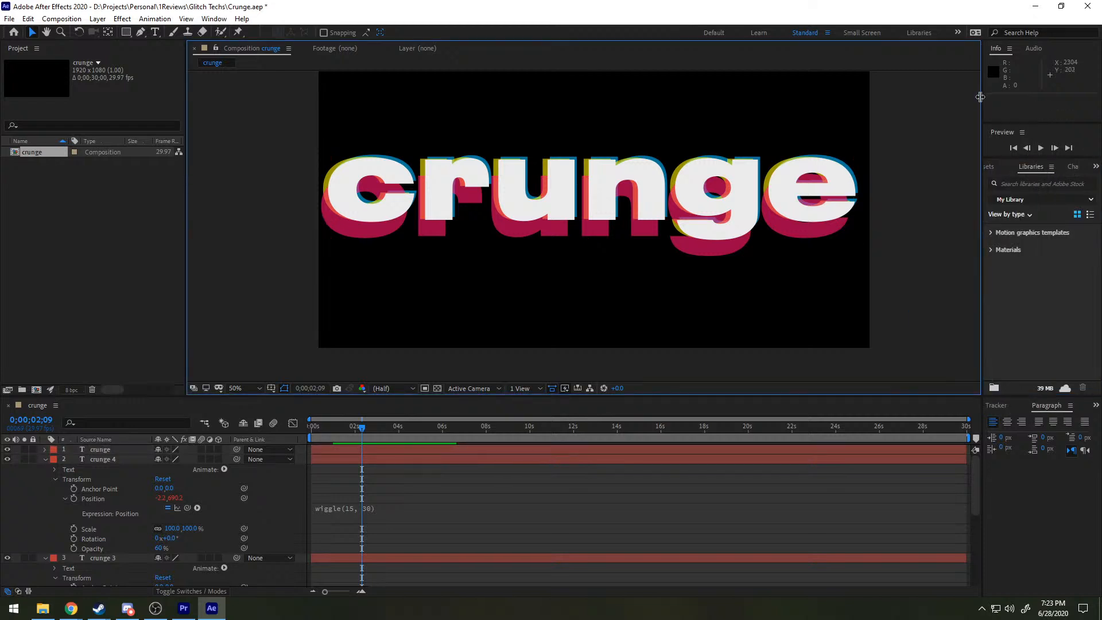
pyautogui.moveTo(981, 98); pyautogui.dragTo(916, 105)
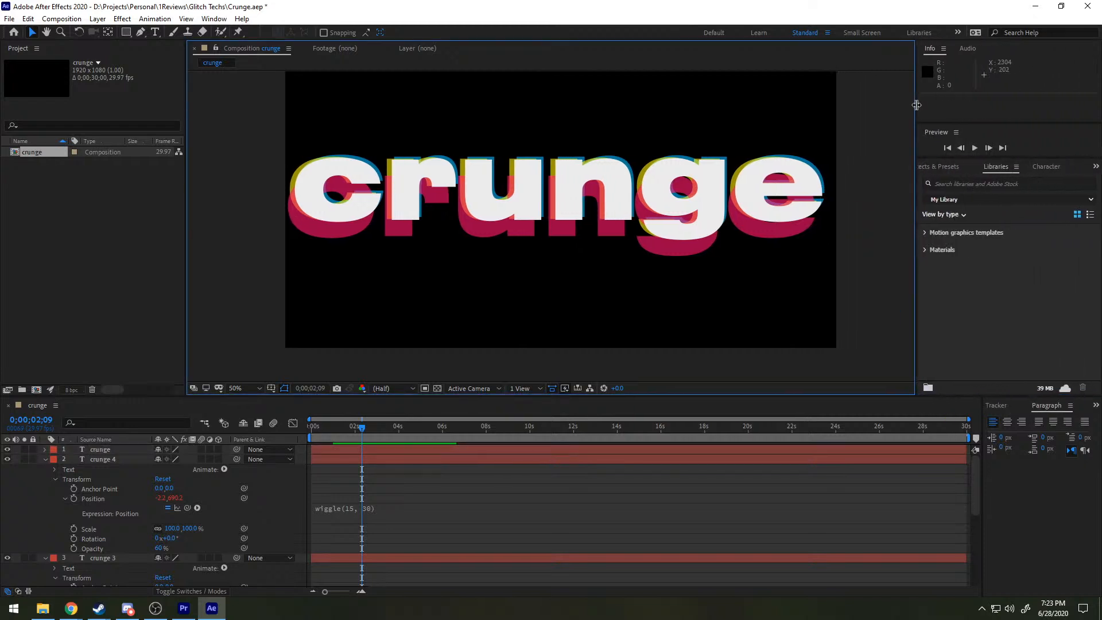
pyautogui.click(950, 169)
pyautogui.scroll(-2, 952, 287)
pyautogui.scroll(-1, 952, 319)
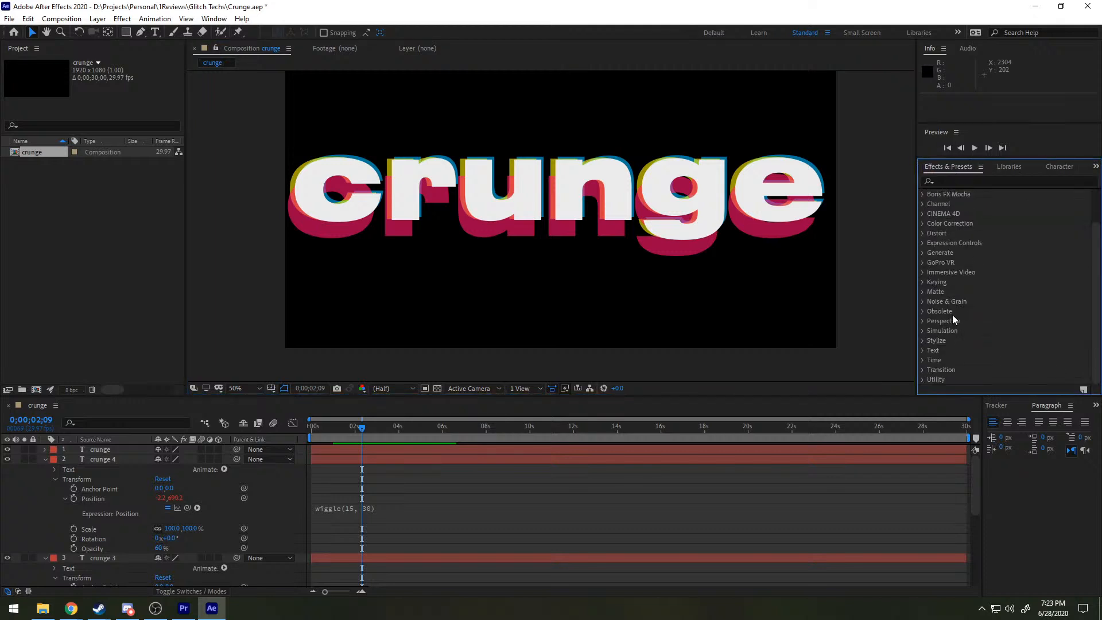
# Step: Search the effects for "stroke" and apply the Generate Stroke effect to the white crunge text layer
pyautogui.click(922, 292)
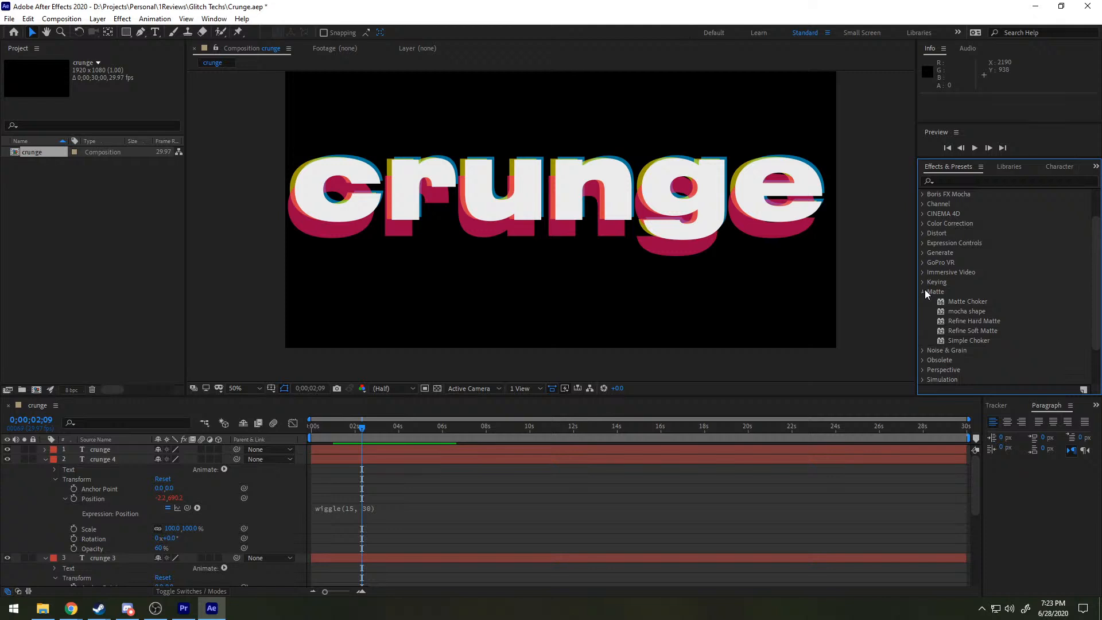
pyautogui.click(923, 292)
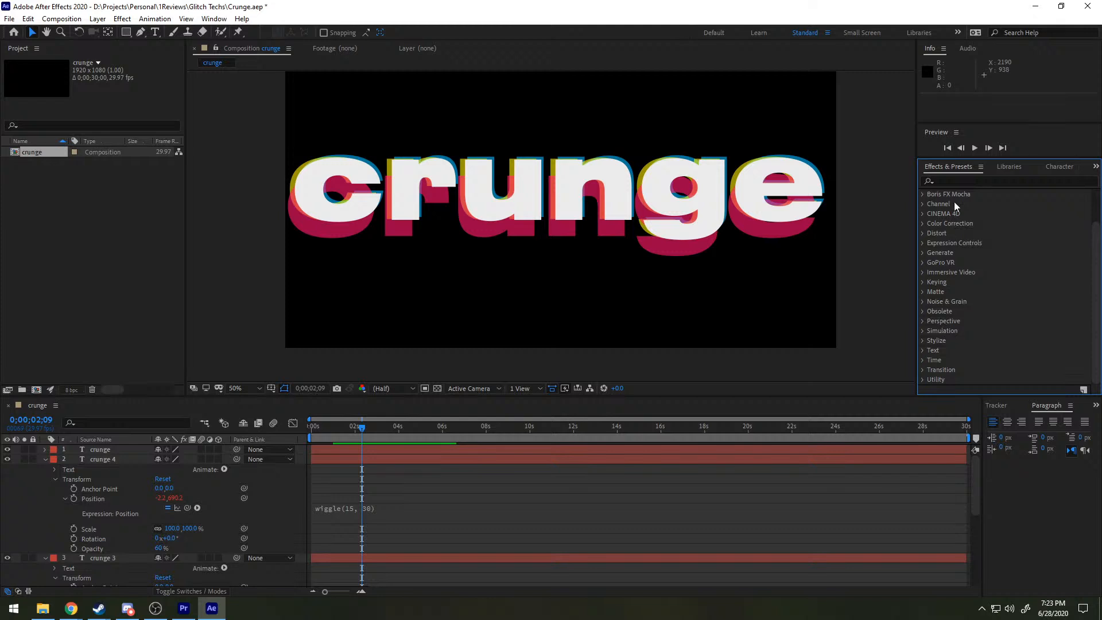
pyautogui.click(961, 181)
pyautogui.write('stroke')
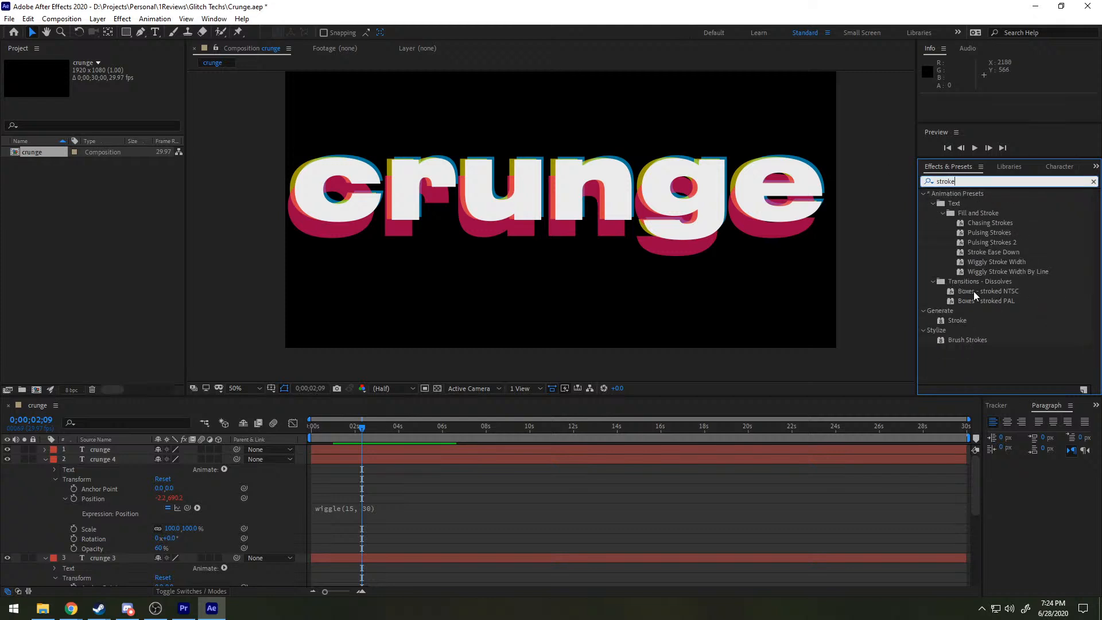
pyautogui.moveTo(963, 319)
pyautogui.mouseDown()
pyautogui.moveTo(696, 221)
pyautogui.moveTo(413, 315)
pyautogui.moveTo(91, 464)
pyautogui.moveTo(100, 453)
pyautogui.mouseUp()
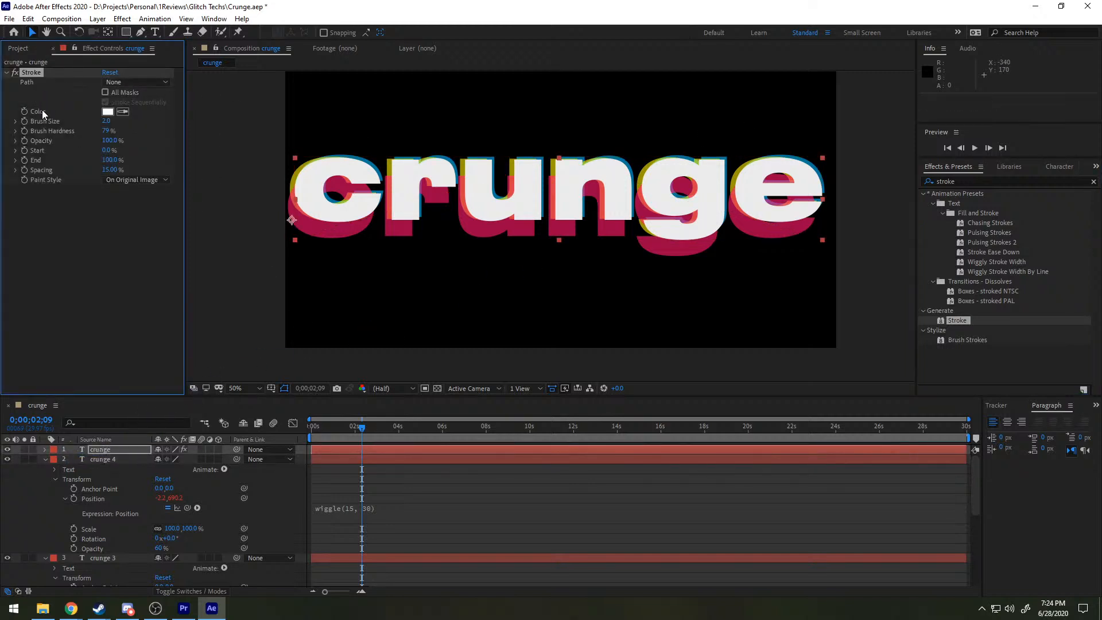
# Step: Set the Stroke effect's color to black, try a larger brush size and undo the size change
pyautogui.click(108, 112)
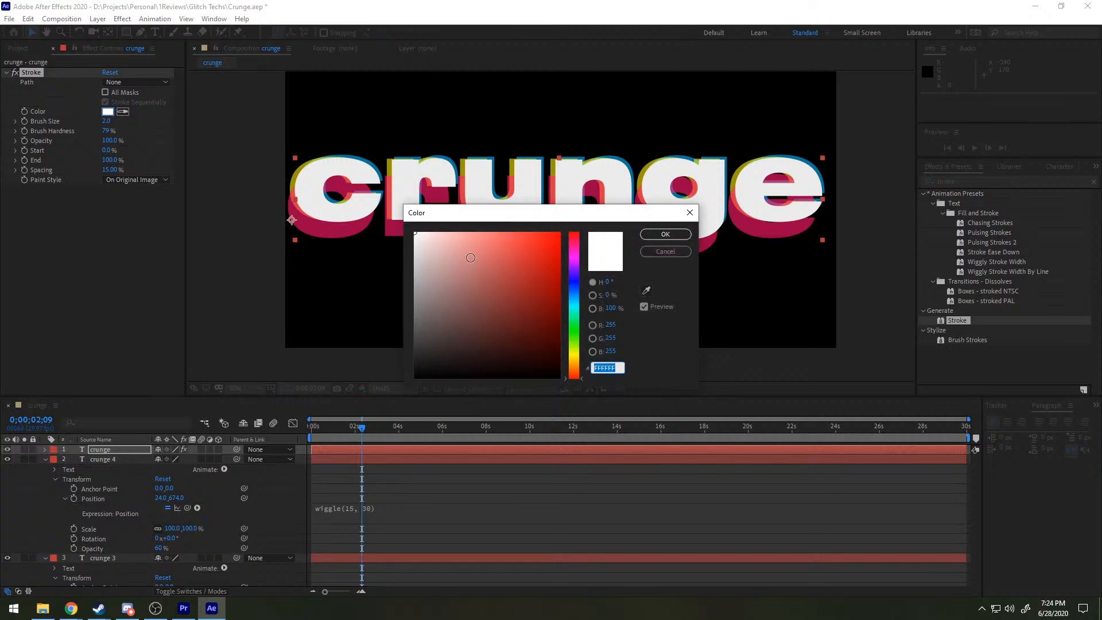
pyautogui.moveTo(470, 258); pyautogui.dragTo(421, 429)
pyautogui.click(687, 238)
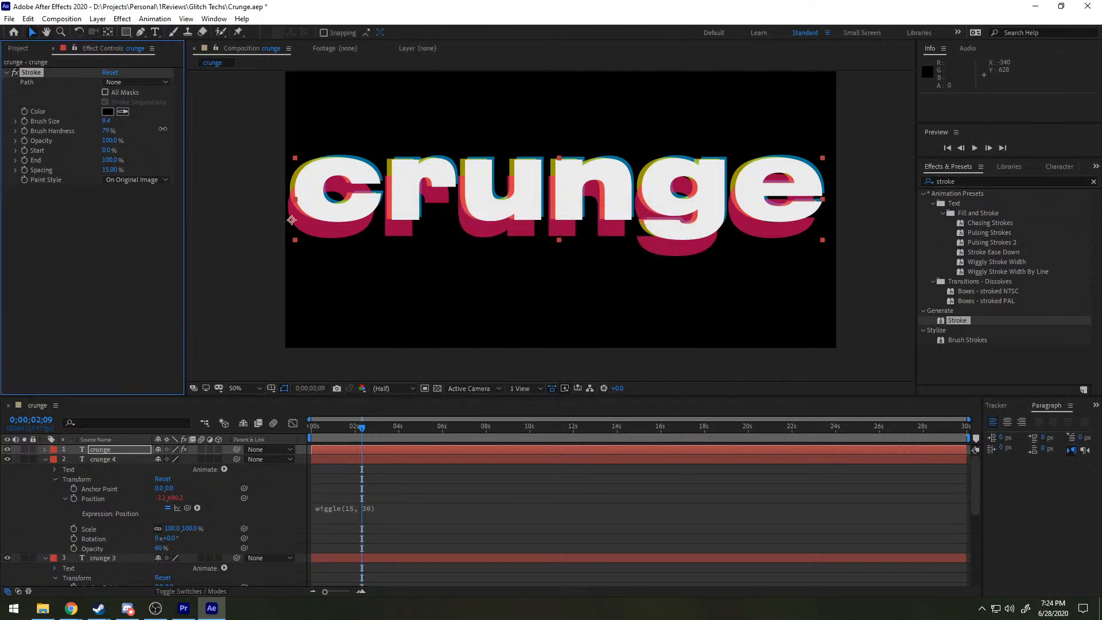
pyautogui.moveTo(163, 129)
pyautogui.mouseDown()
pyautogui.moveTo(203, 131)
pyautogui.moveTo(148, 136)
pyautogui.mouseUp()
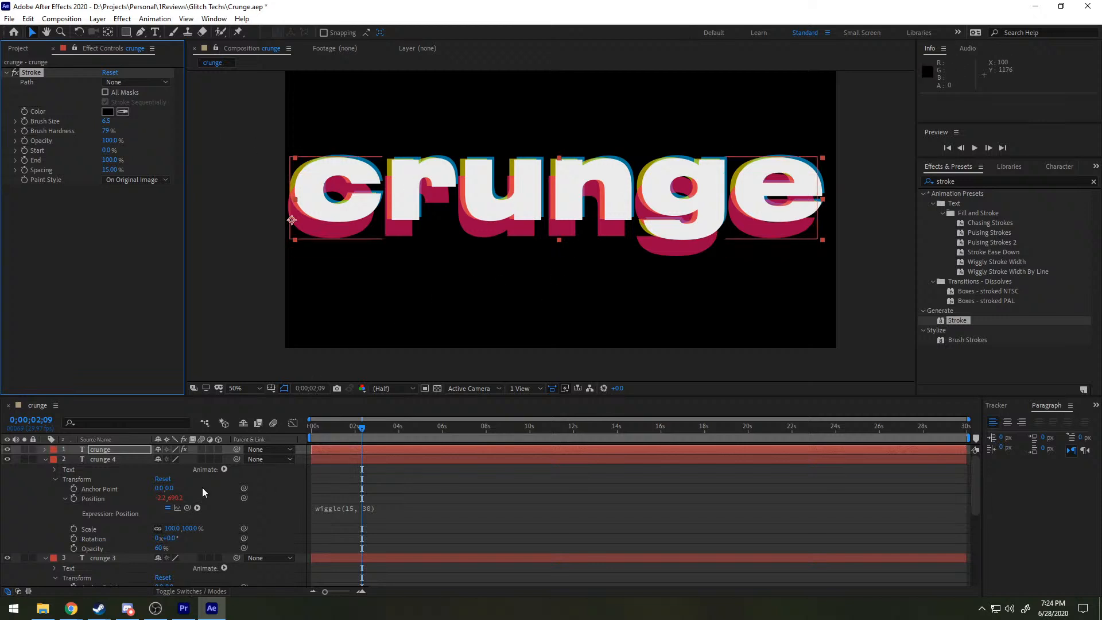
pyautogui.hotkey('ctrl', 'z')
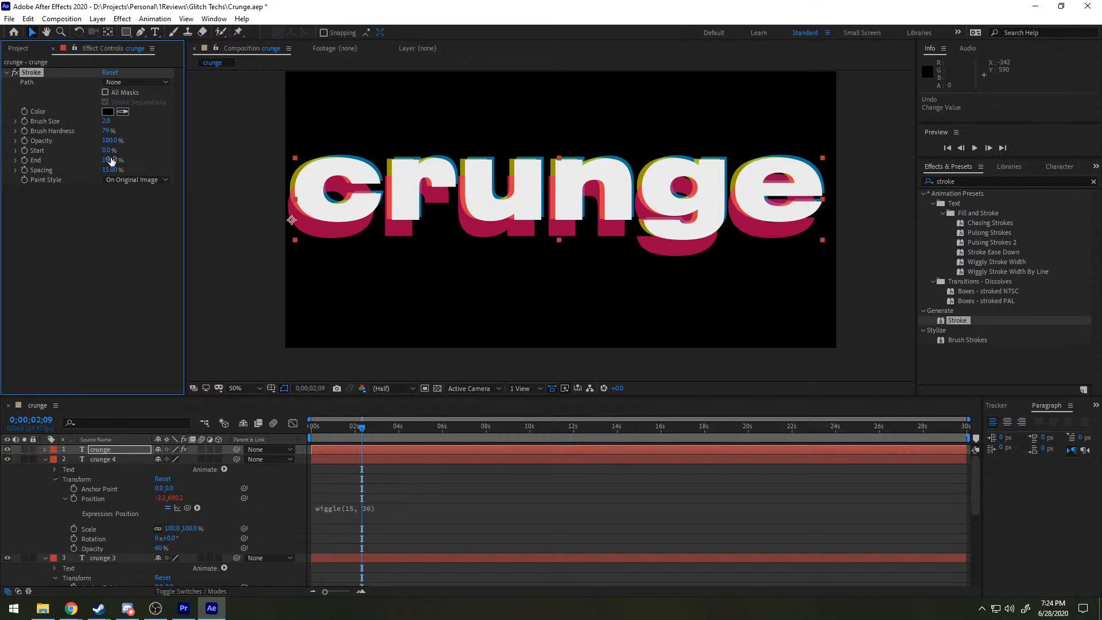
# Step: Try the Stroke effect's All Masks option while scrubbing the composition's first second, and delete the effect from the layer
pyautogui.moveTo(363, 429); pyautogui.dragTo(305, 433)
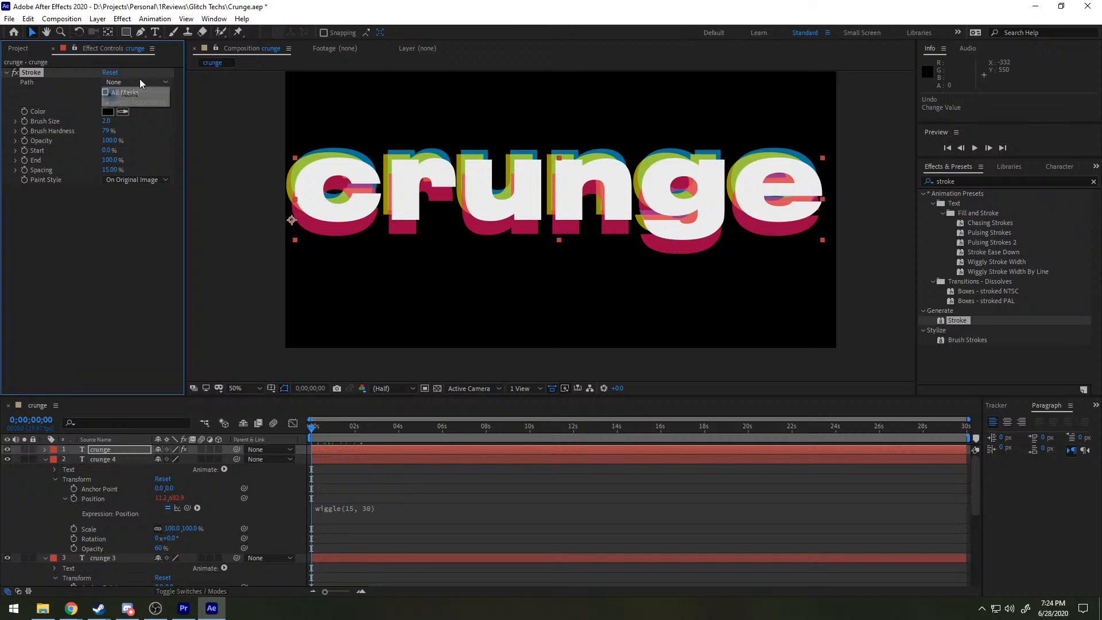
pyautogui.click(53, 88)
pyautogui.click(115, 92)
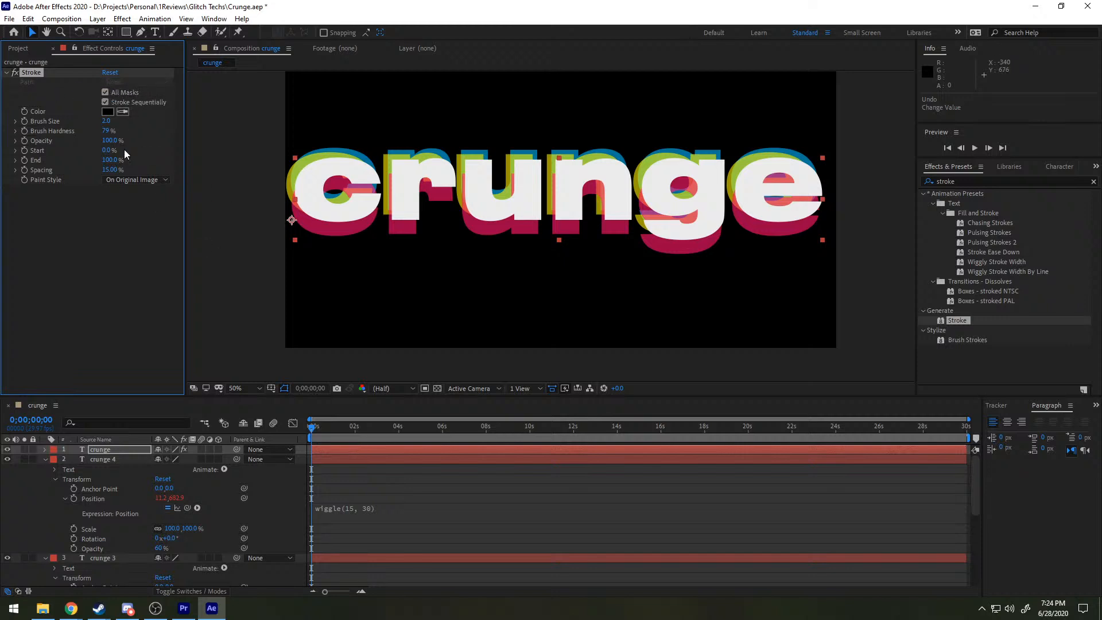
pyautogui.click(321, 428)
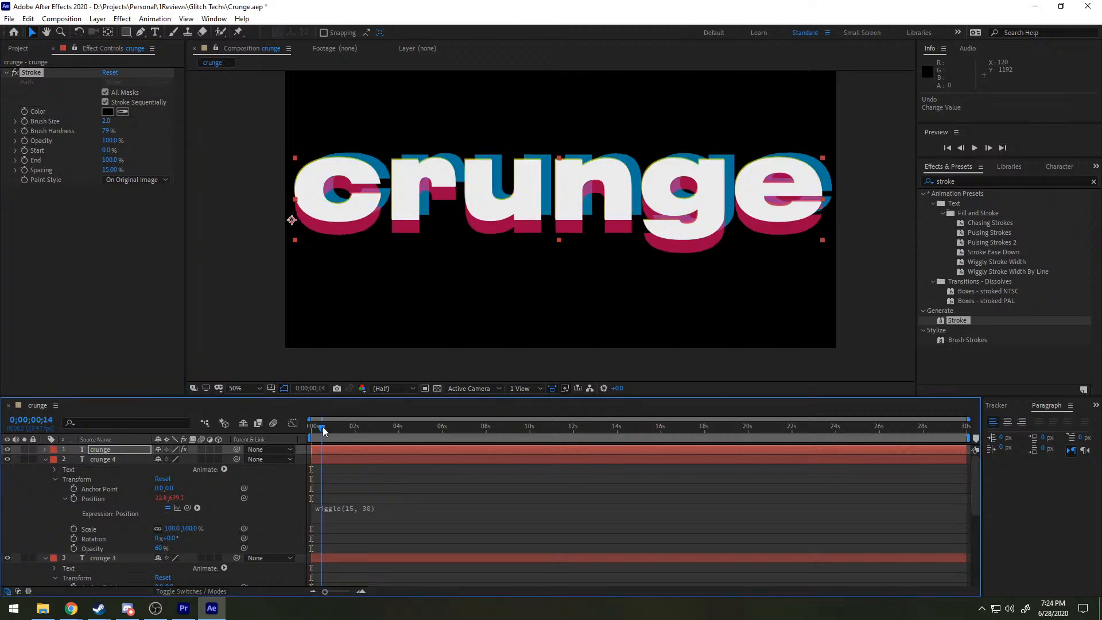
pyautogui.moveTo(323, 430); pyautogui.dragTo(326, 430)
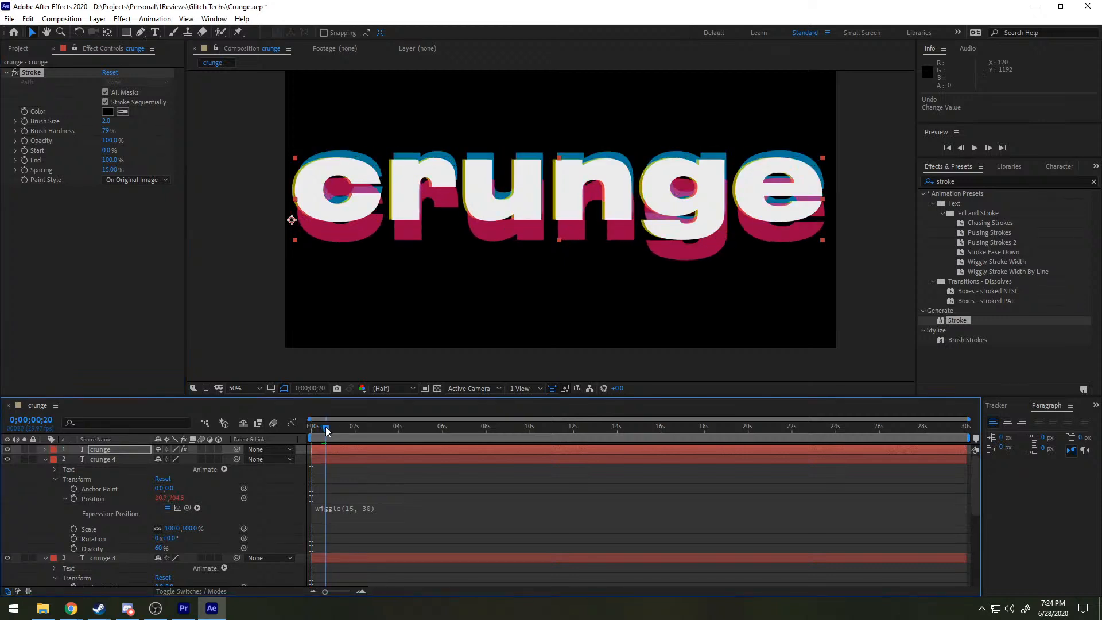
pyautogui.click(43, 74)
pyautogui.press('Delete')
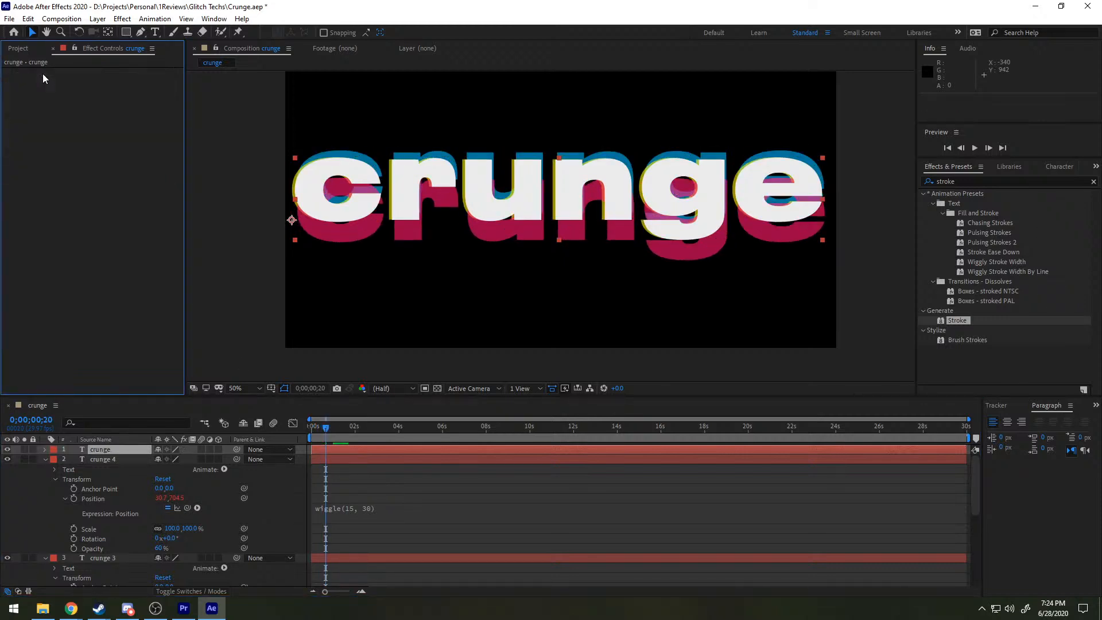
# Step: Search the effects and presets for "line" and look through the matches for a way to outline the text
pyautogui.click(975, 340)
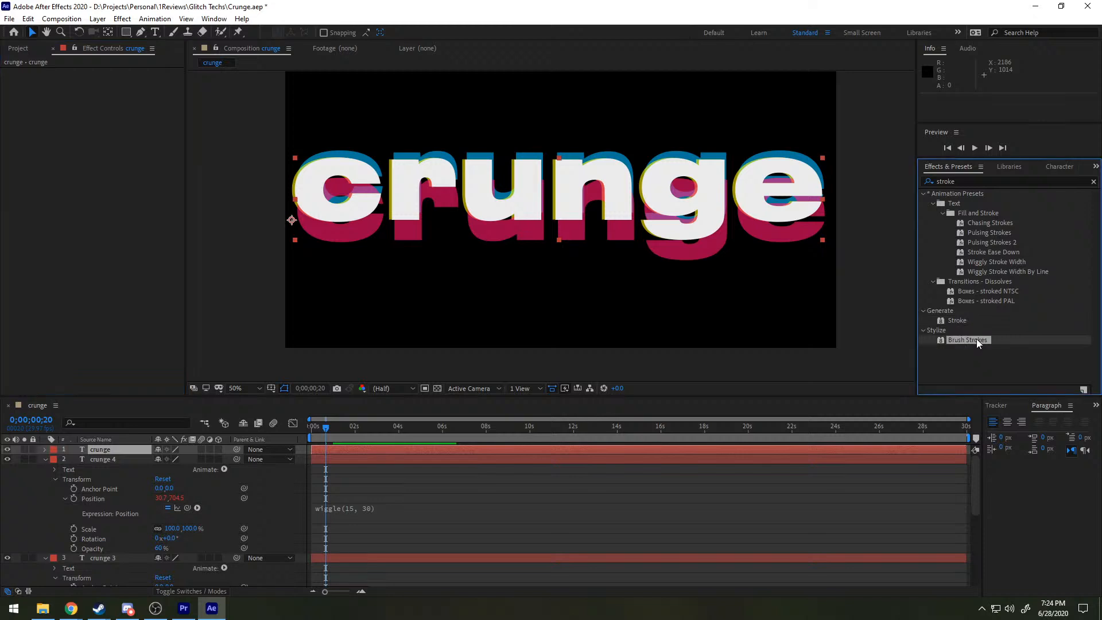
pyautogui.hotkey('ctrl', 'f')
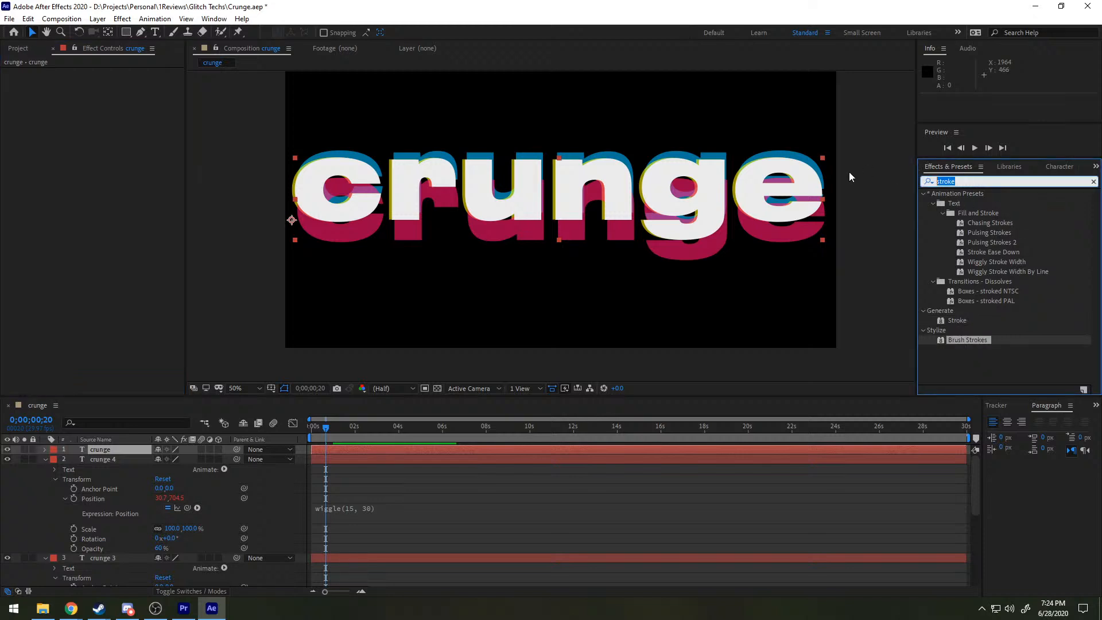
pyautogui.write('line')
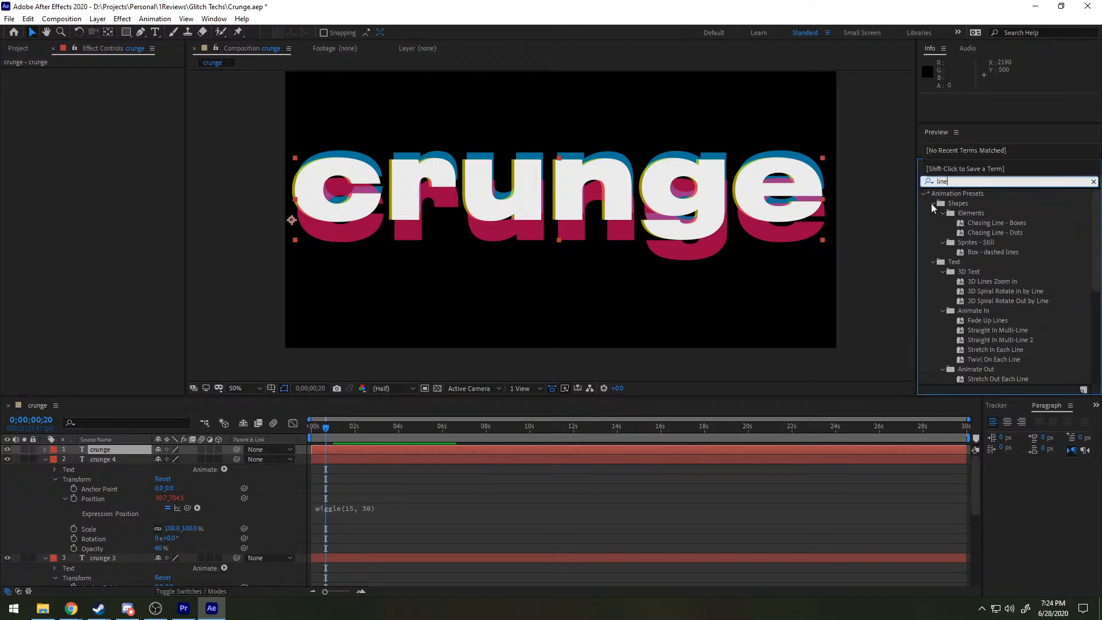
pyautogui.scroll(-6, 1027, 266)
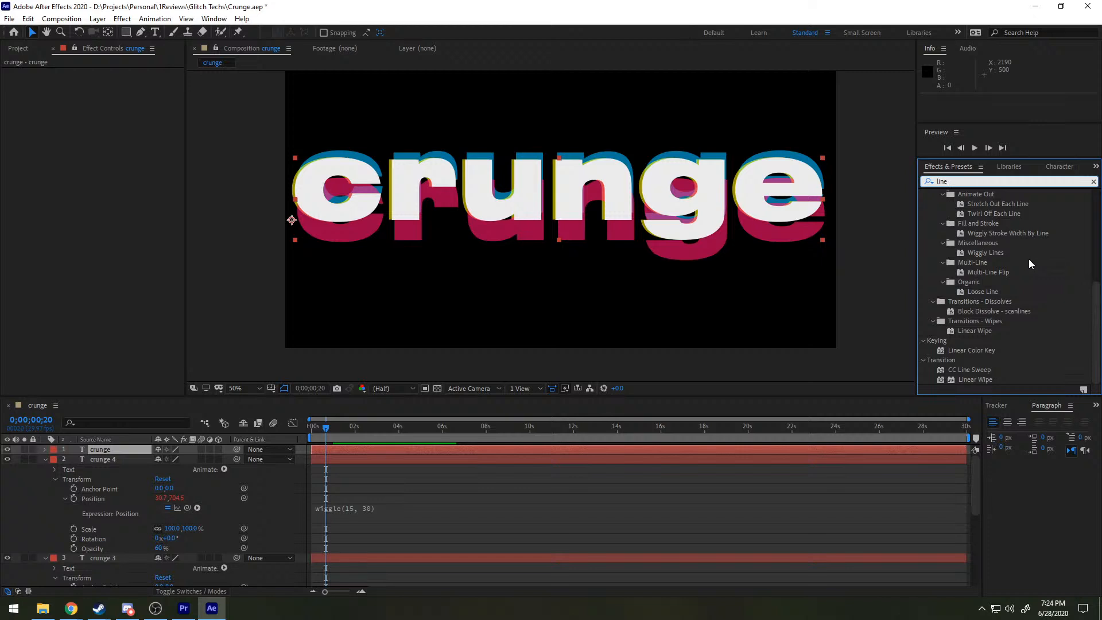
pyautogui.scroll(6, 1018, 359)
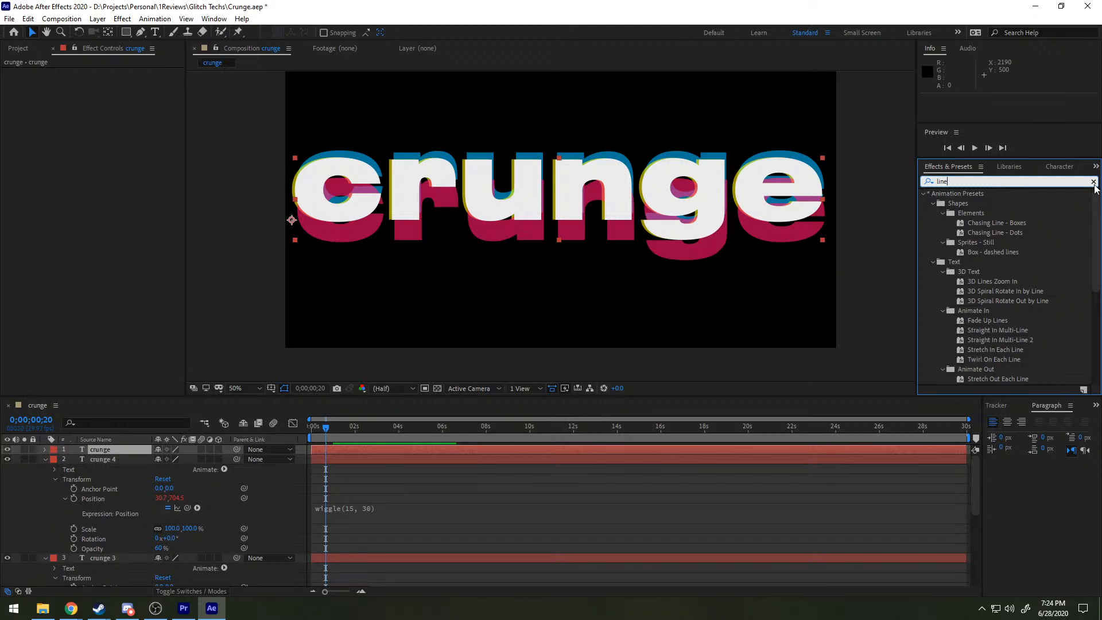
pyautogui.moveTo(978, 180); pyautogui.dragTo(895, 181)
# Step: Check Premiere Pro's effects for "stroke", clear the search and return to After Effects
pyautogui.click(183, 608)
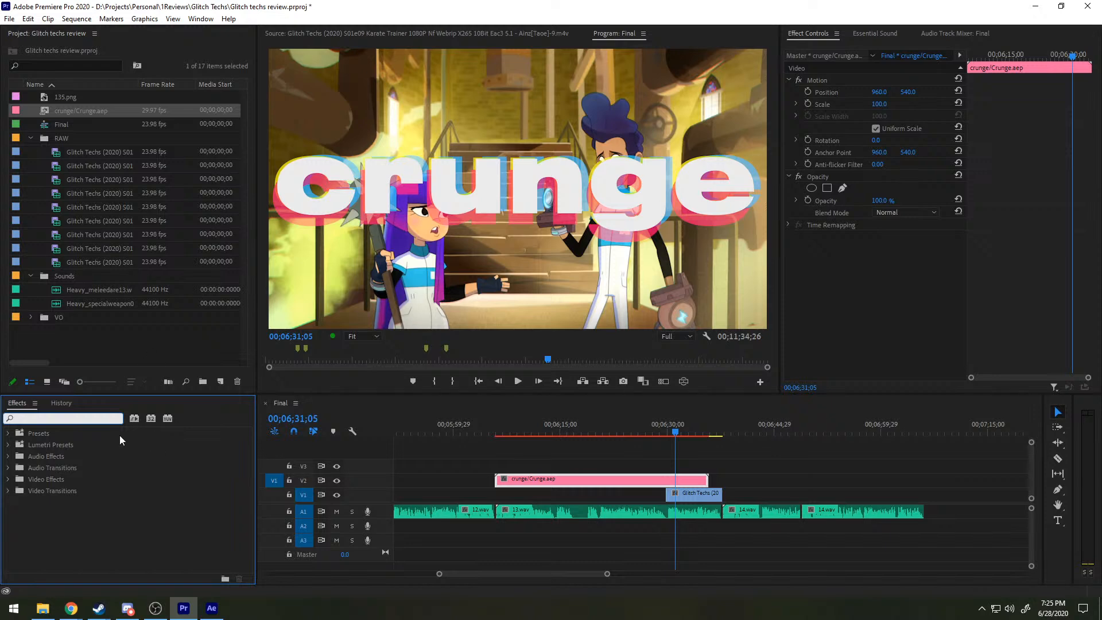
pyautogui.write('stroke')
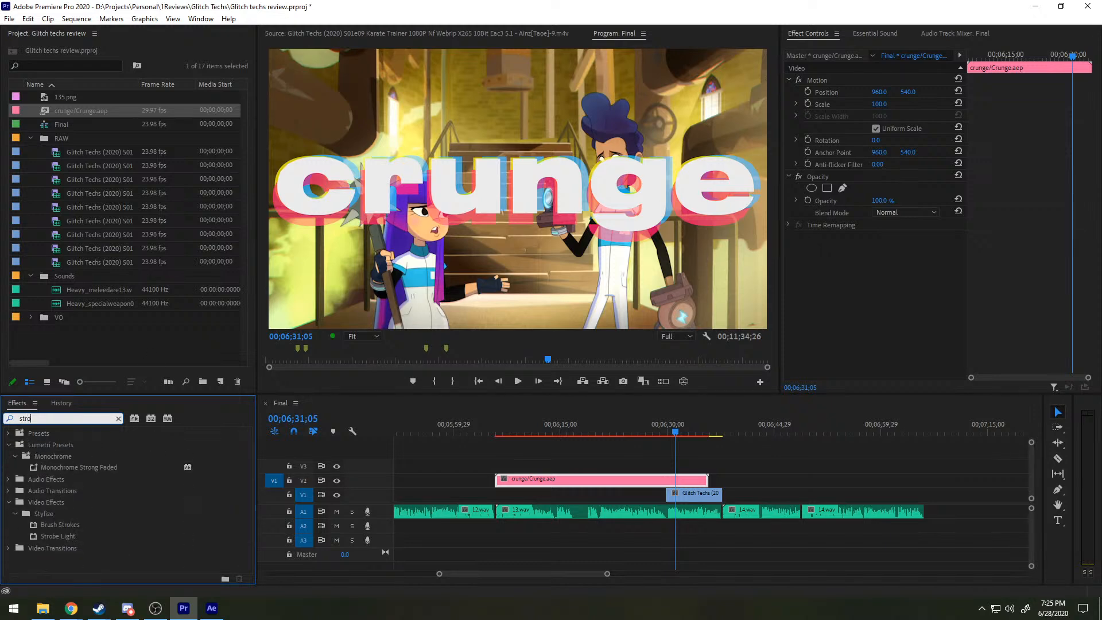
pyautogui.click(118, 418)
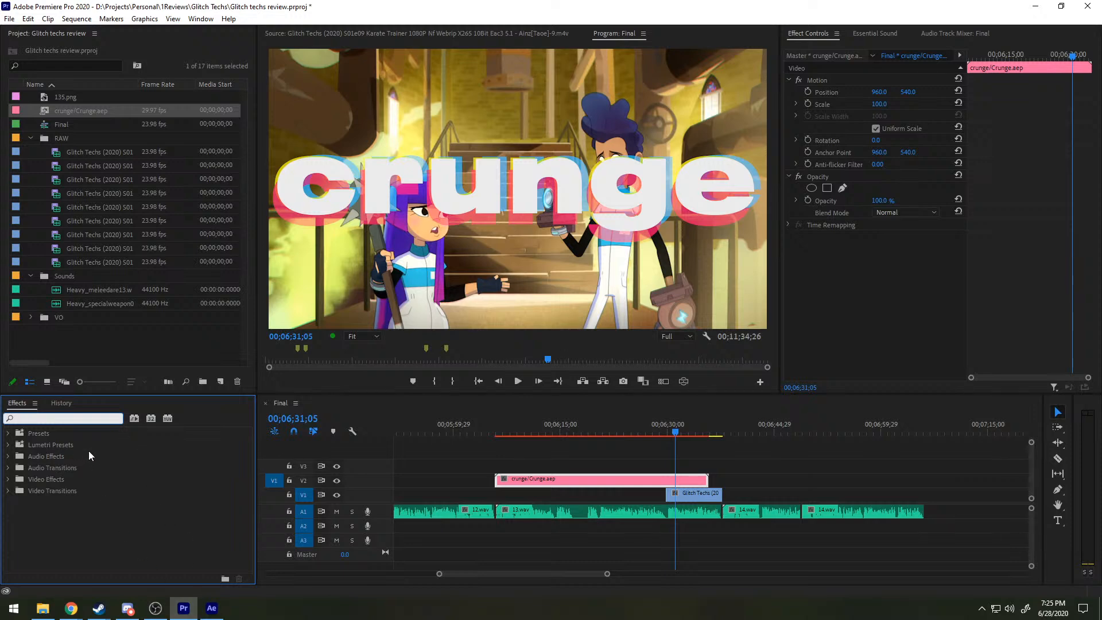
pyautogui.hotkey('alt', 'Tab')
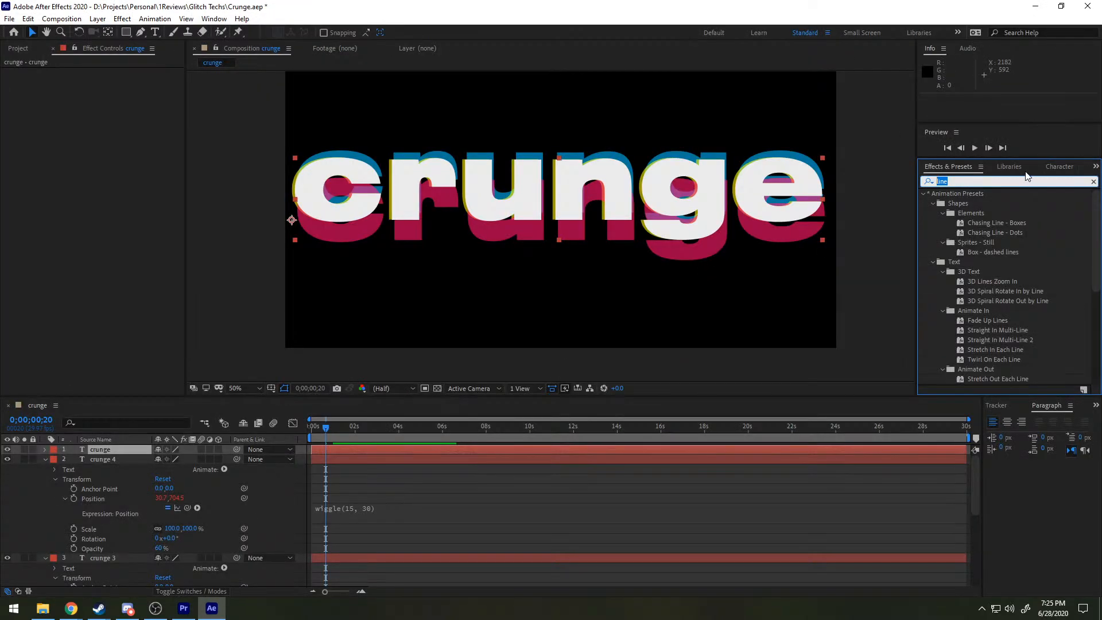
# Step: Give the white crunge text a 27 px black stroke set to Fill Over Stroke and preview it from the start
pyautogui.click(1054, 166)
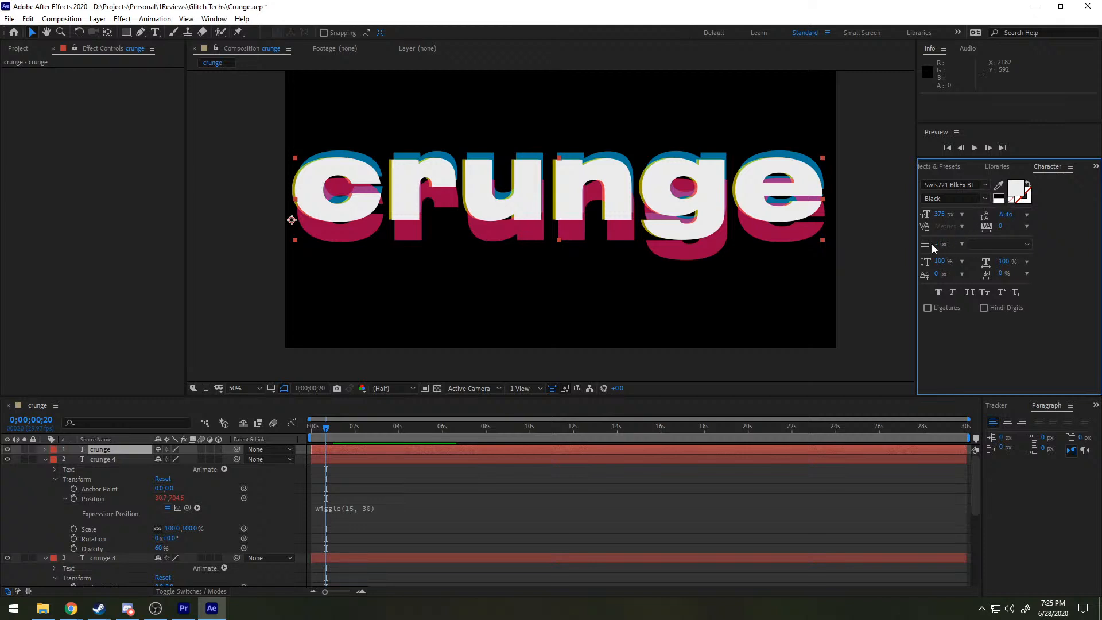
pyautogui.moveTo(932, 244)
pyautogui.mouseDown()
pyautogui.moveTo(975, 241)
pyautogui.moveTo(950, 240)
pyautogui.mouseUp()
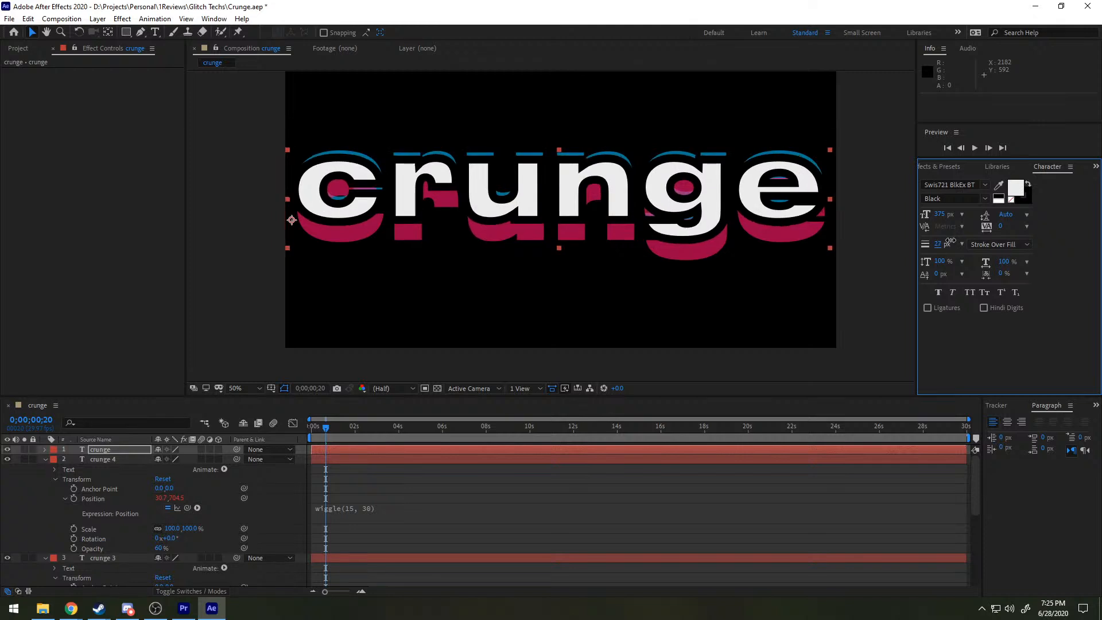
pyautogui.click(997, 244)
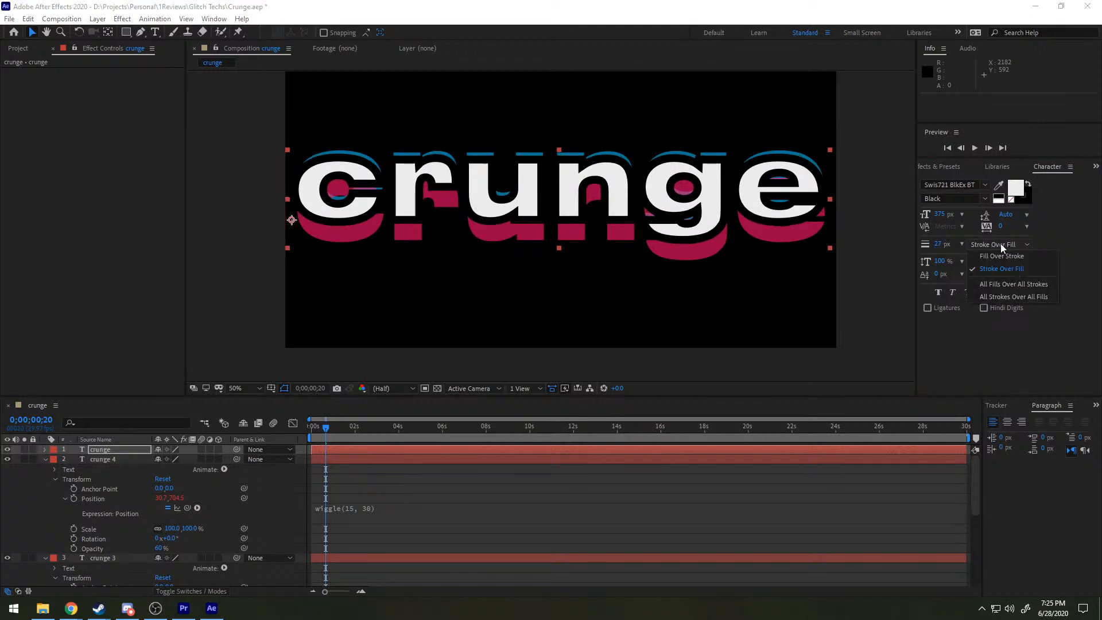
pyautogui.click(1034, 260)
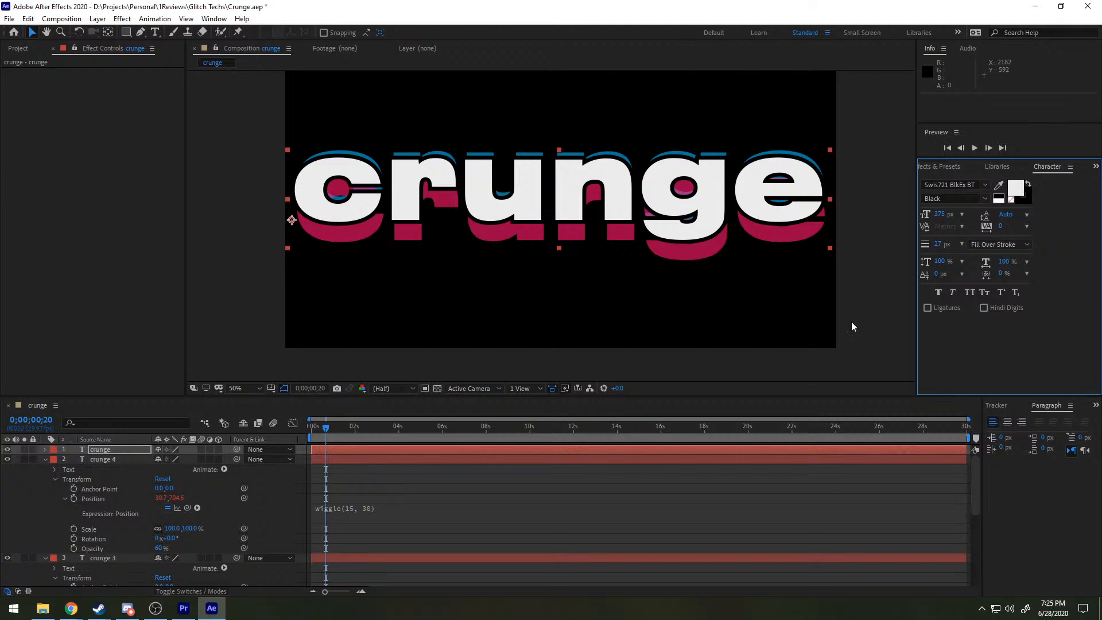
pyautogui.click(319, 427)
pyautogui.press('space')
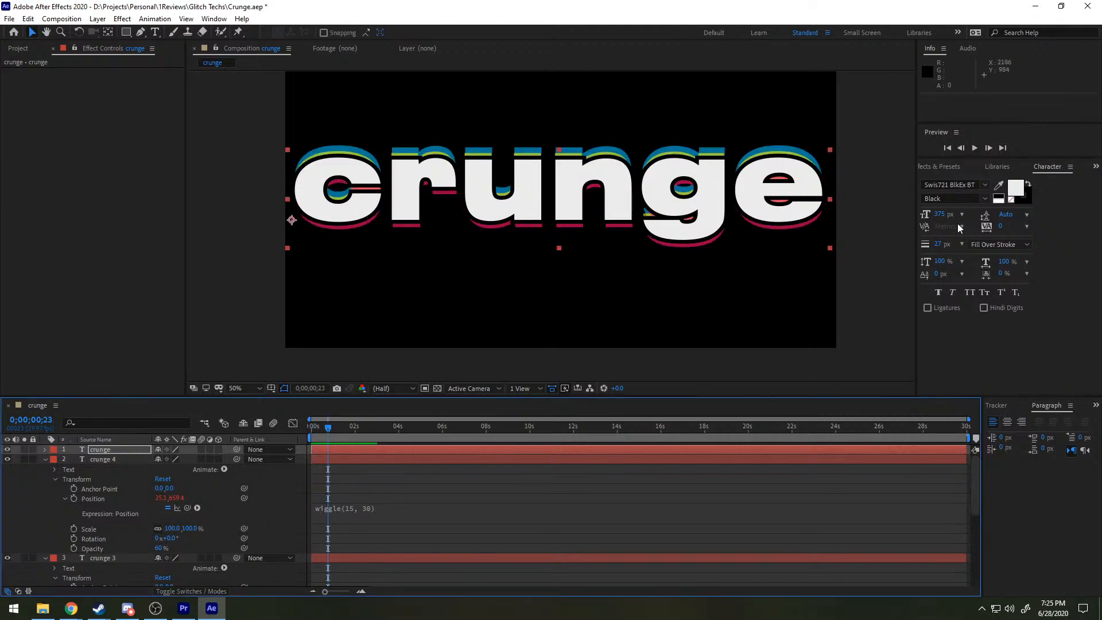
# Step: Try a 10 px stroke on the white crunge text and reduce the stroke width to 0 px
pyautogui.click(939, 245)
pyautogui.write('10')
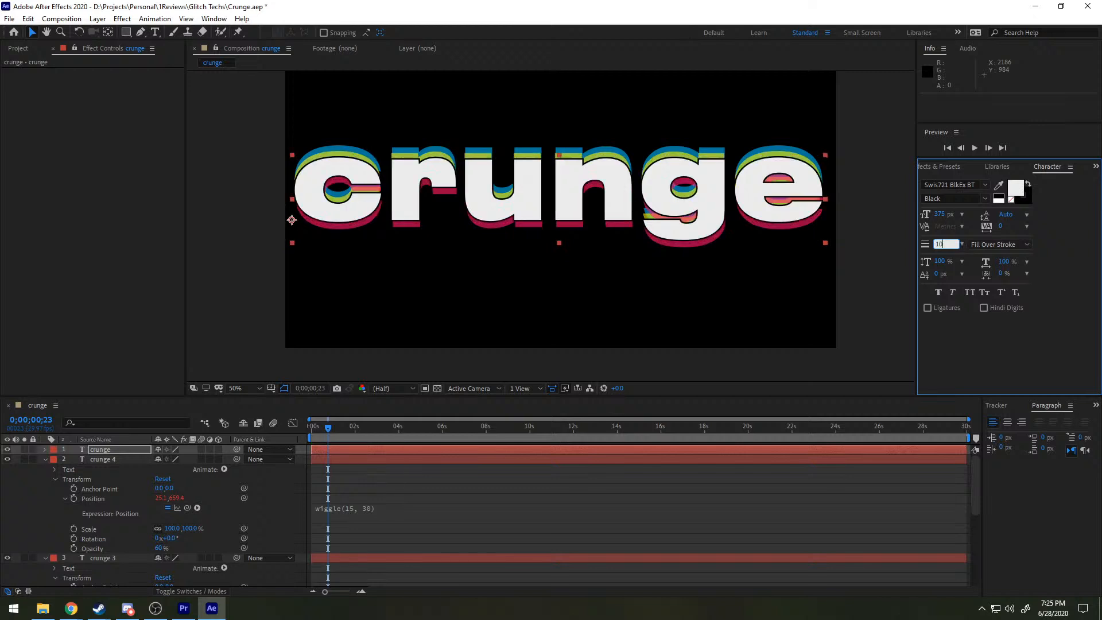
pyautogui.press('Return')
pyautogui.moveTo(941, 245); pyautogui.dragTo(907, 246)
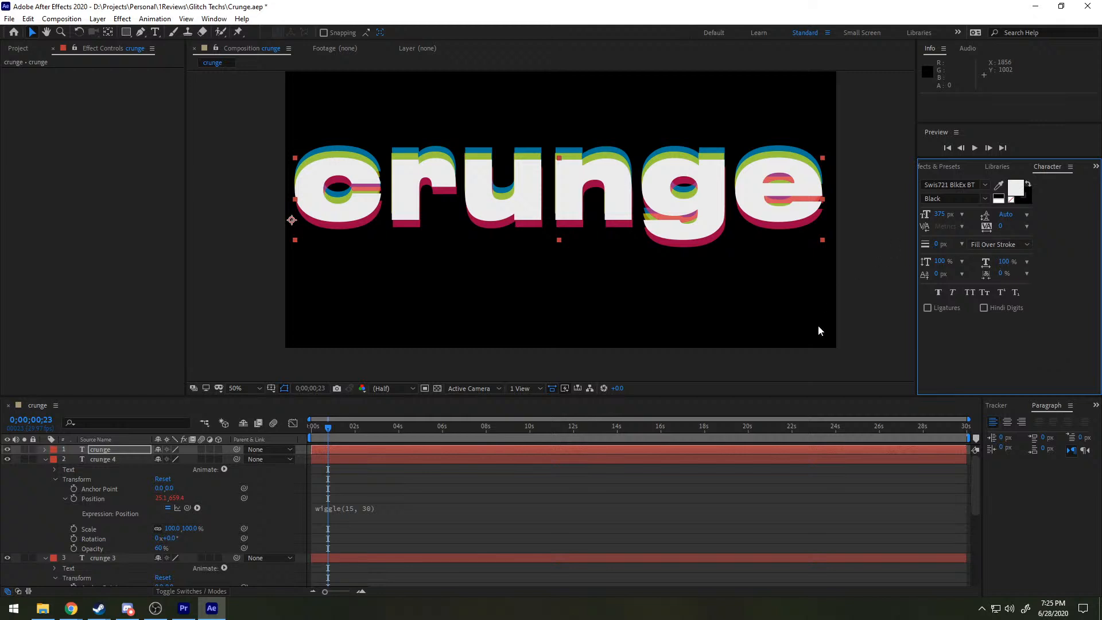
# Step: Search the effects for "mosa" and apply the Synthetics Mosaic preset to the pink crunge 4 layer
pyautogui.click(106, 459)
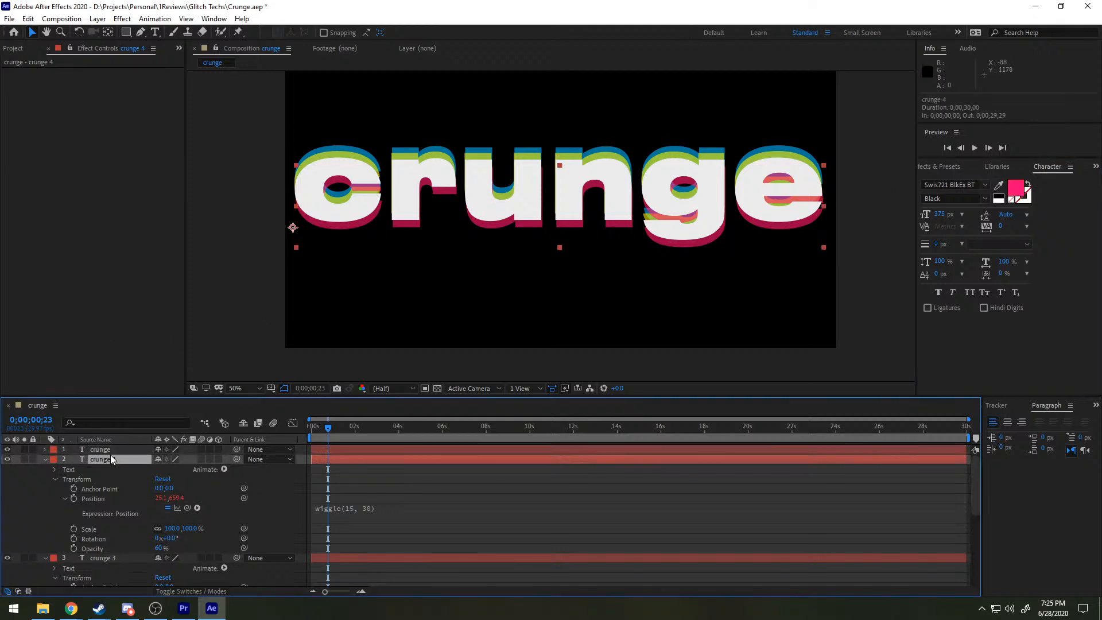
pyautogui.click(940, 169)
pyautogui.click(966, 181)
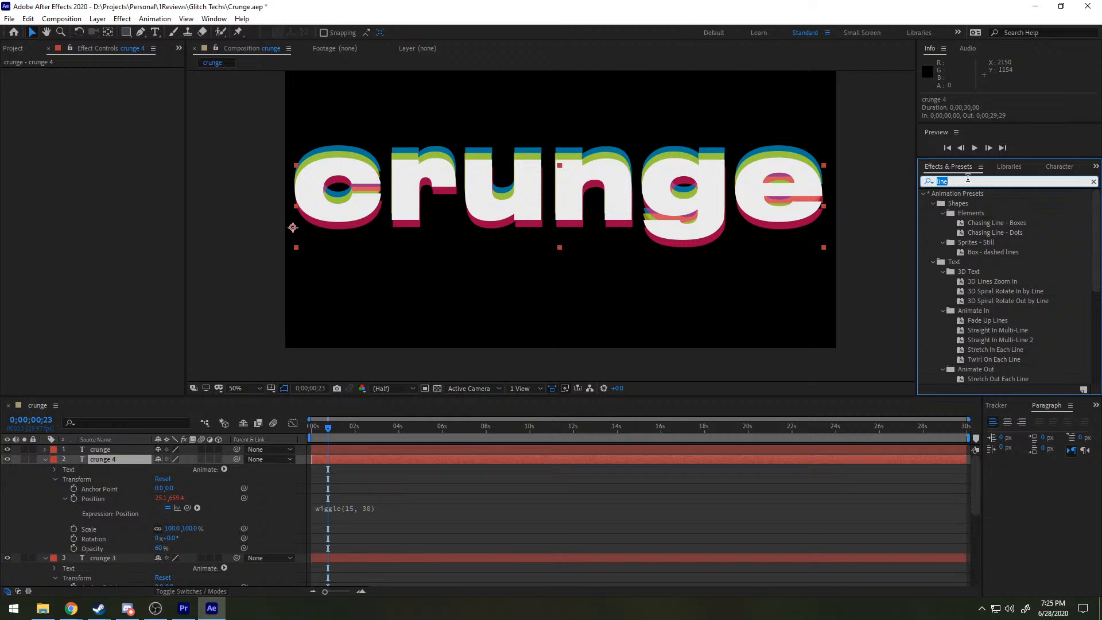
pyautogui.write('mosa')
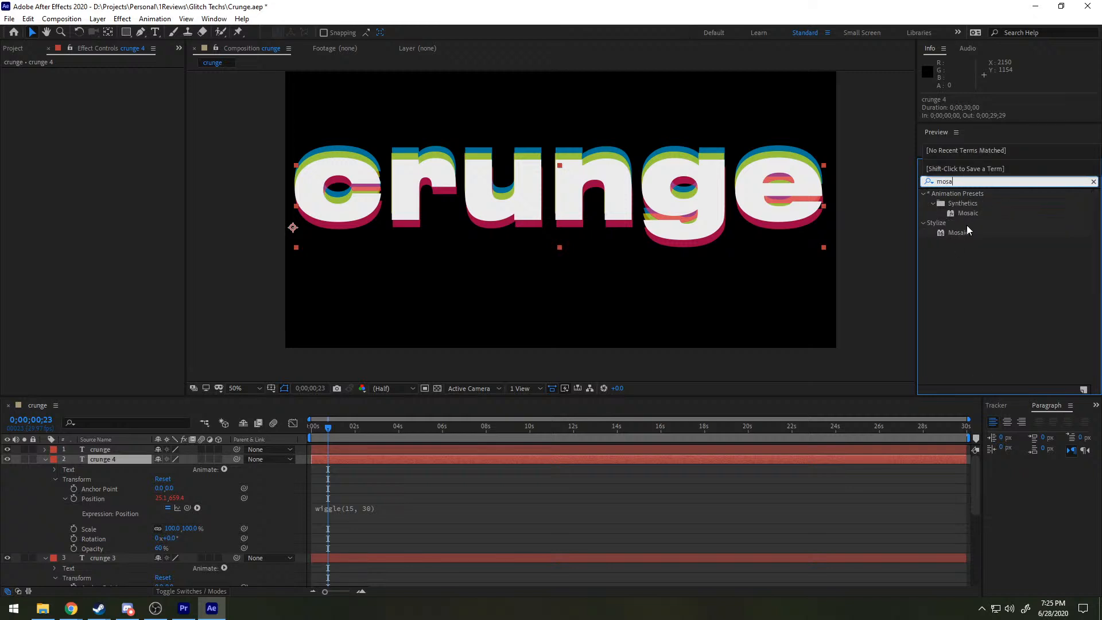
pyautogui.moveTo(965, 213); pyautogui.dragTo(113, 462)
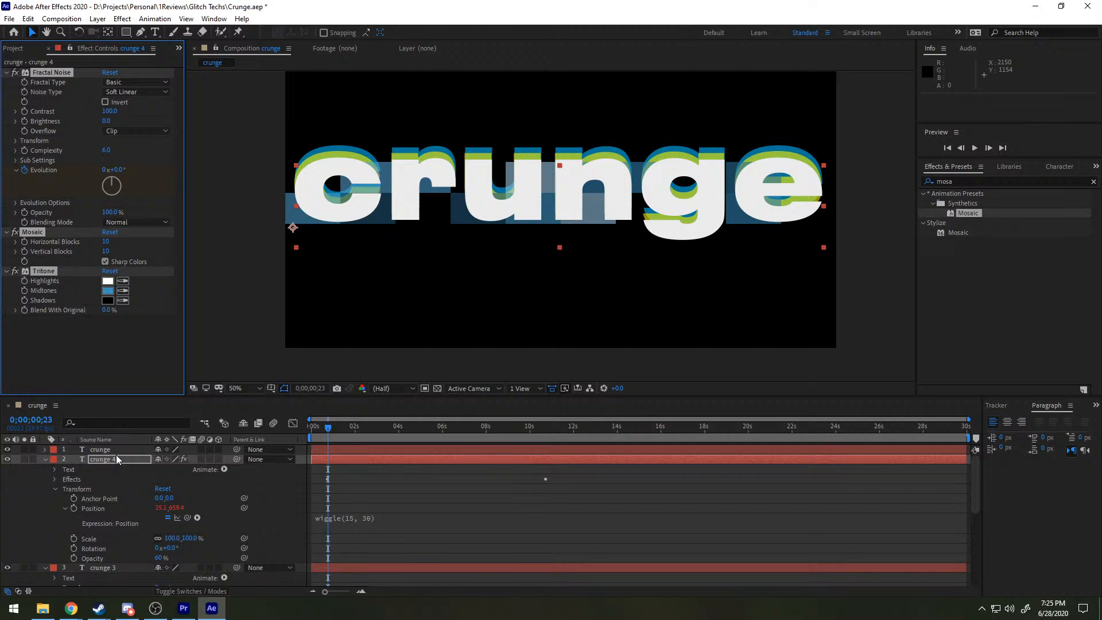
# Step: Set the preset's Mosaic effect on crunge 4 to 150 horizontal blocks and 226 vertical blocks
pyautogui.moveTo(106, 241); pyautogui.dragTo(81, 235)
pyautogui.click(109, 242)
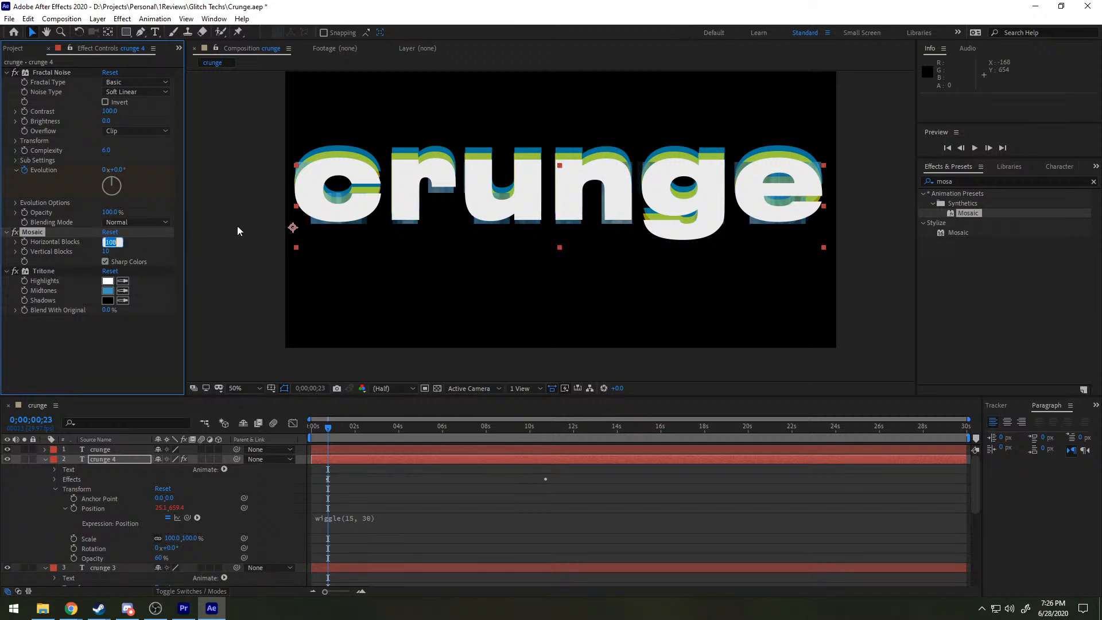
pyautogui.write('1')
pyautogui.click(108, 251)
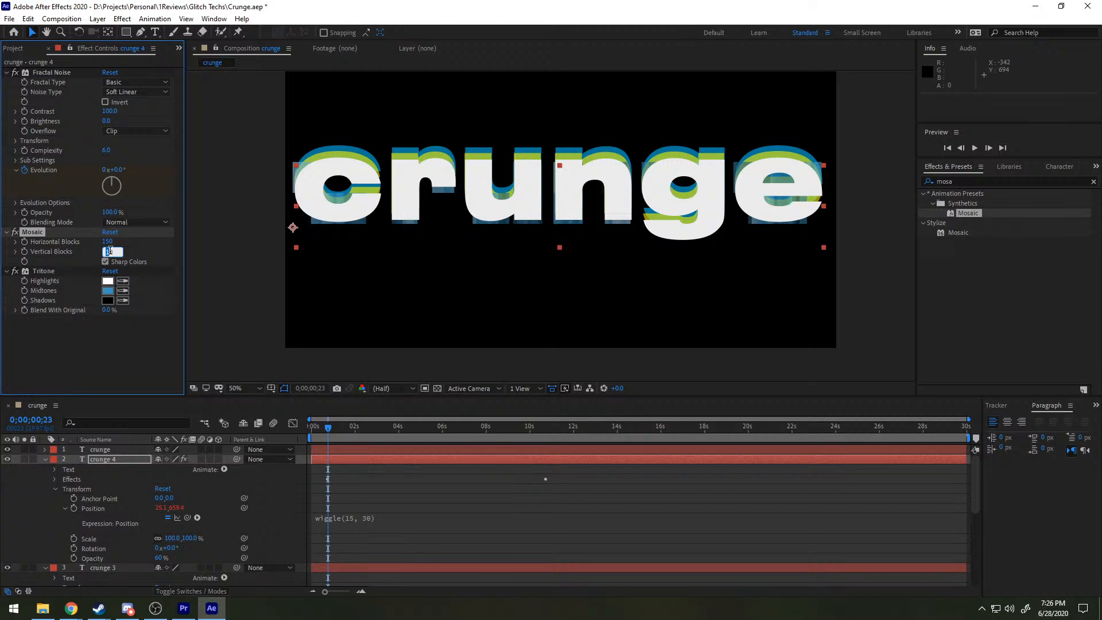
pyautogui.write('190')
pyautogui.press('Return')
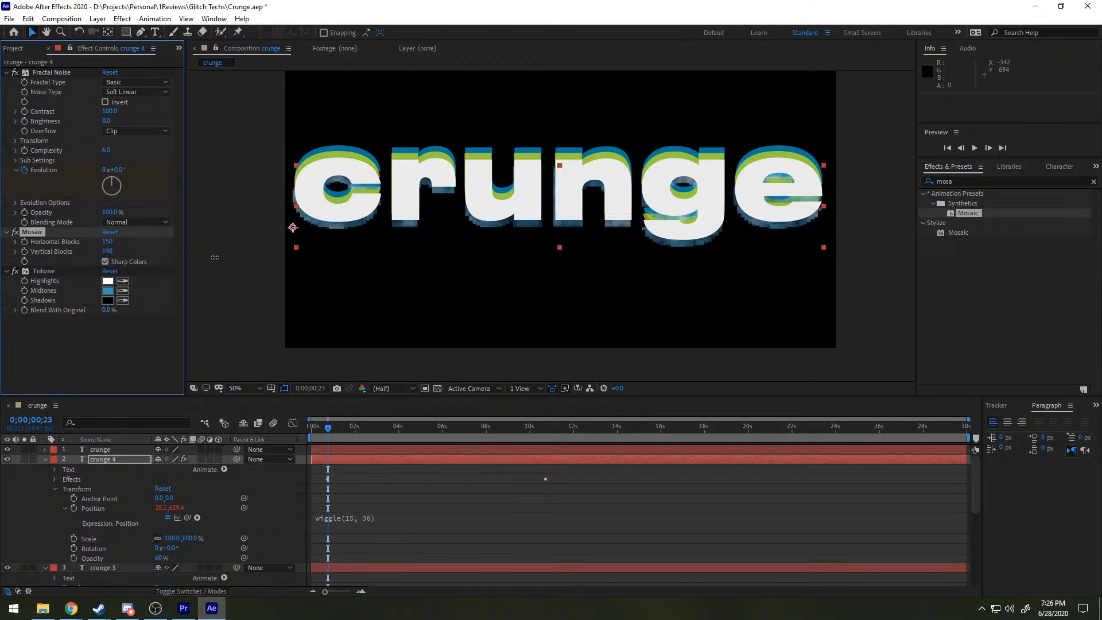
pyautogui.moveTo(214, 257); pyautogui.dragTo(238, 259)
# Step: Change the Mosaic to 192 horizontal and 108 vertical blocks and check the look at 0;00;02;24
pyautogui.click(107, 241)
pyautogui.write('192')
pyautogui.click(108, 251)
pyautogui.write('1')
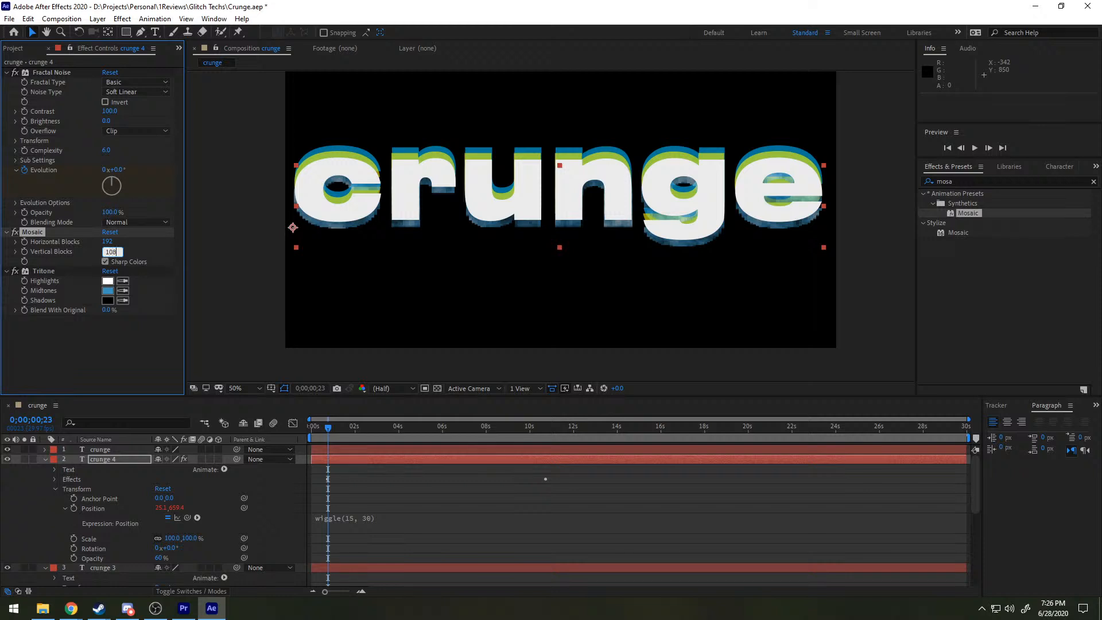
pyautogui.click(119, 361)
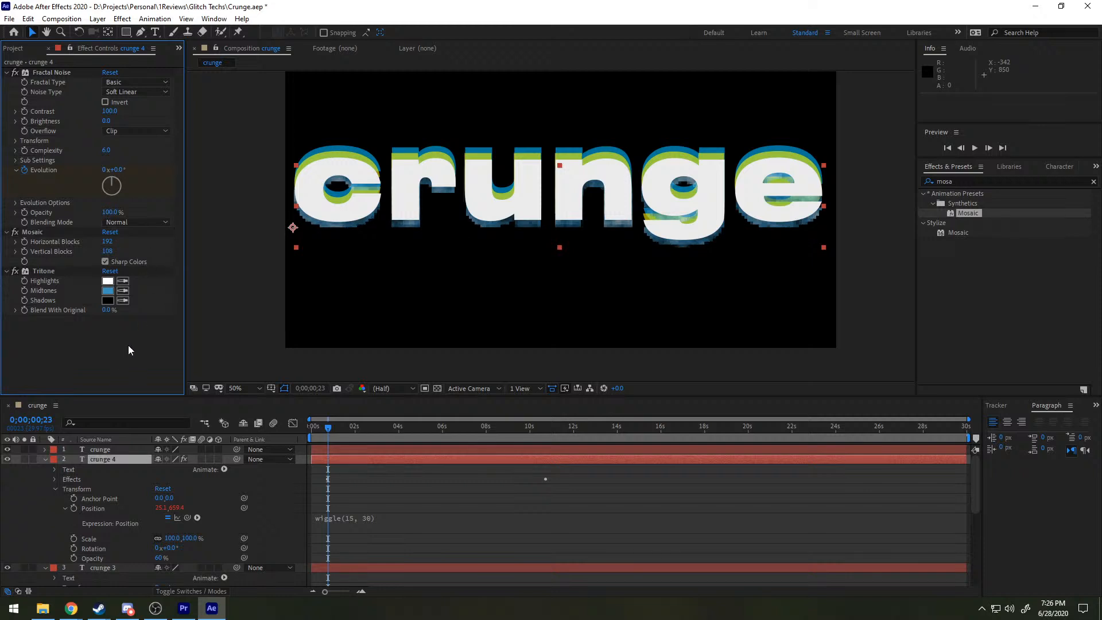
pyautogui.moveTo(329, 426); pyautogui.dragTo(372, 415)
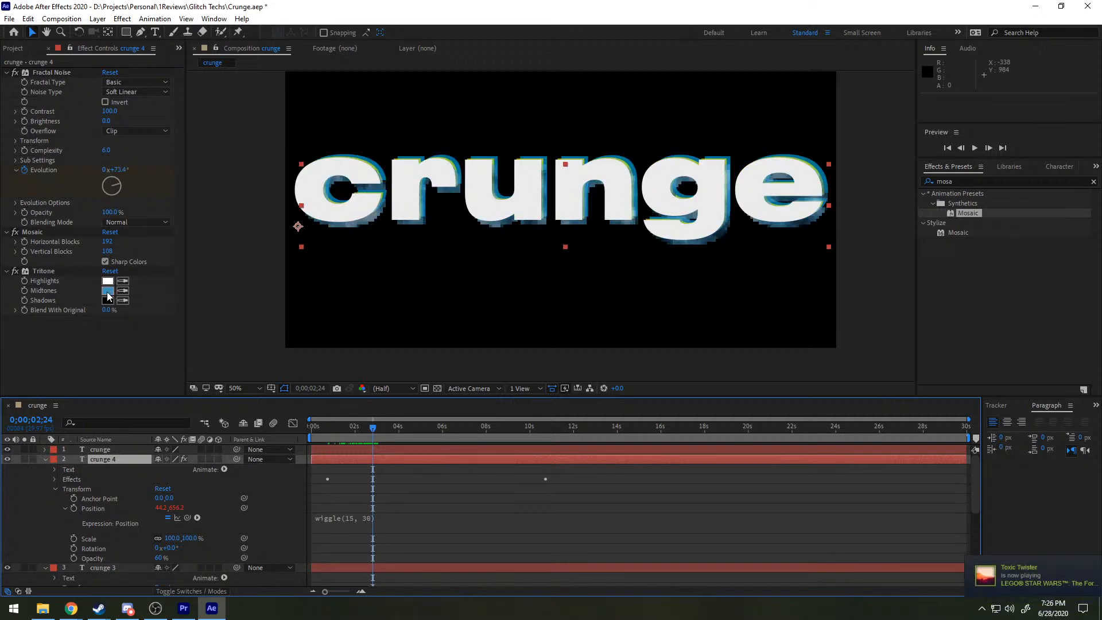
# Step: Try removing the Tritone effect from crunge 4, and undo everything back through applying the Mosaic preset
pyautogui.click(58, 271)
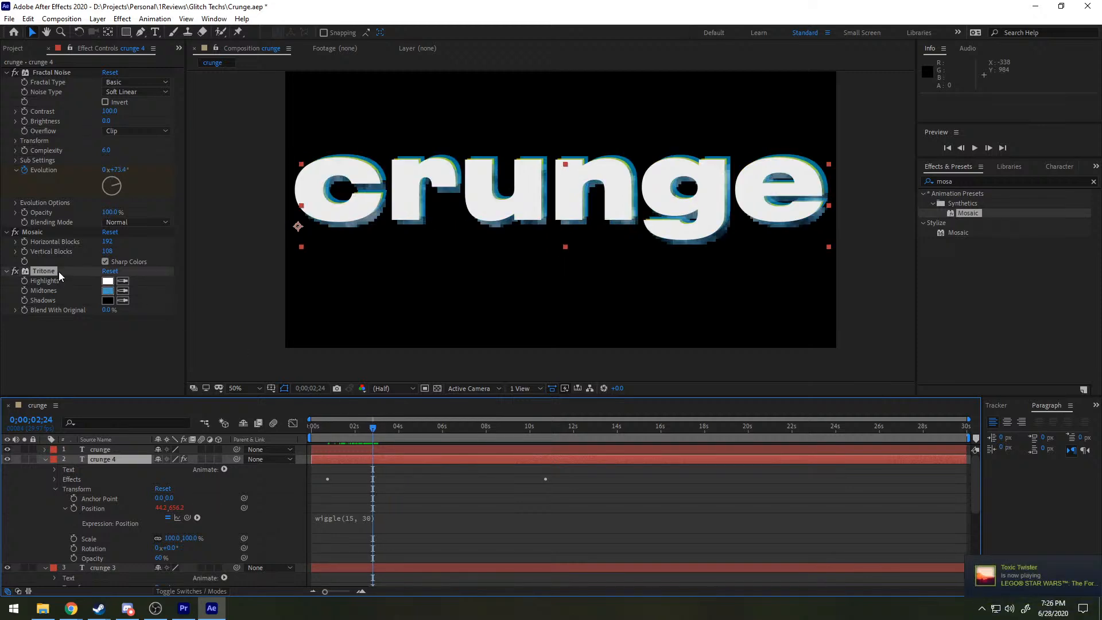
pyautogui.press('Delete')
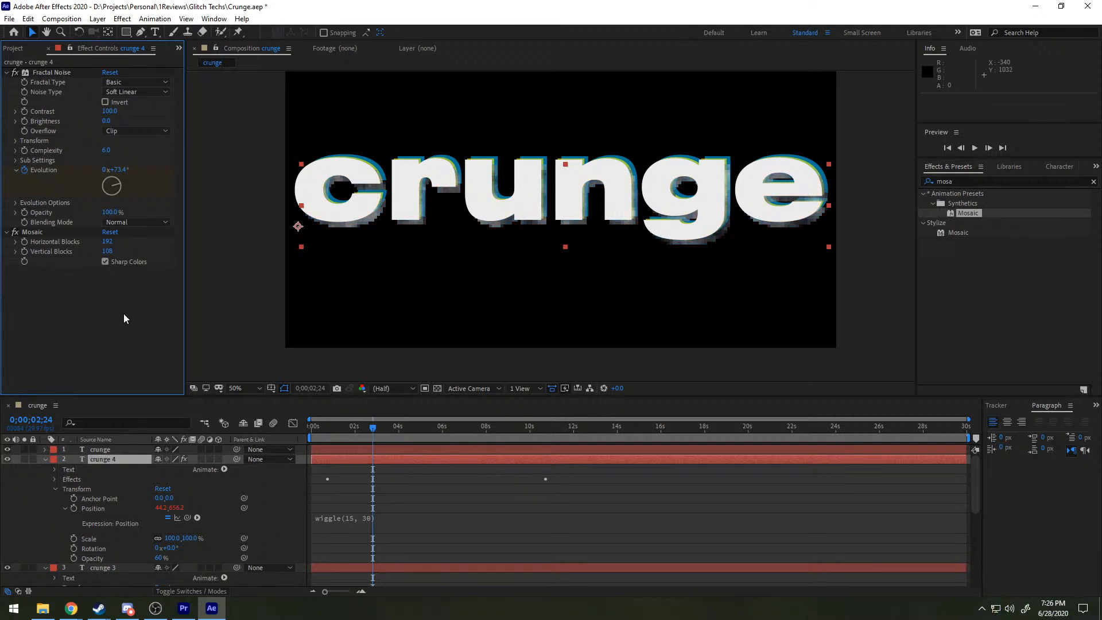
pyautogui.hotkey('ctrl', 'z')
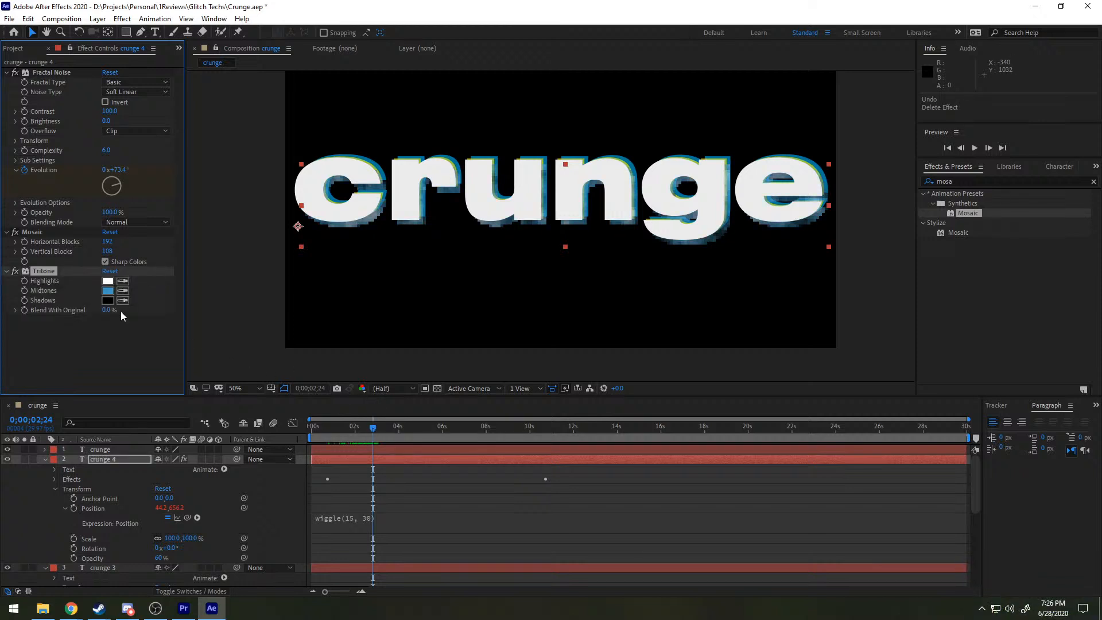
pyautogui.hotkey('ctrl', 'z')
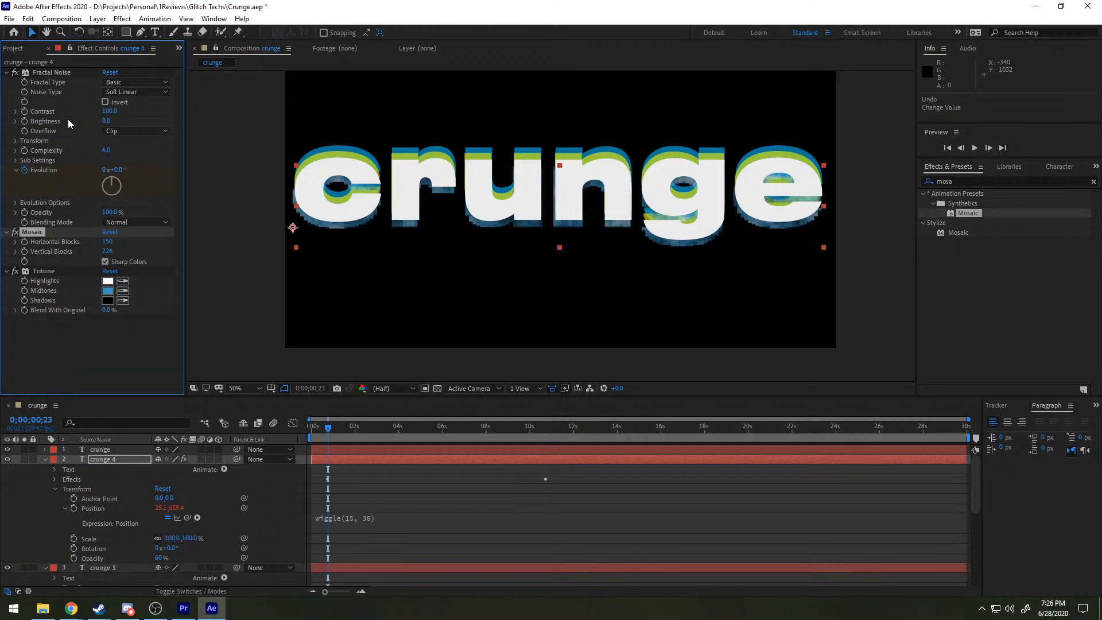
pyautogui.hotkey('ctrl', 'z')
pyautogui.hotkey('ctrl', 'z')
pyautogui.hotkey('ctrl', 'z')
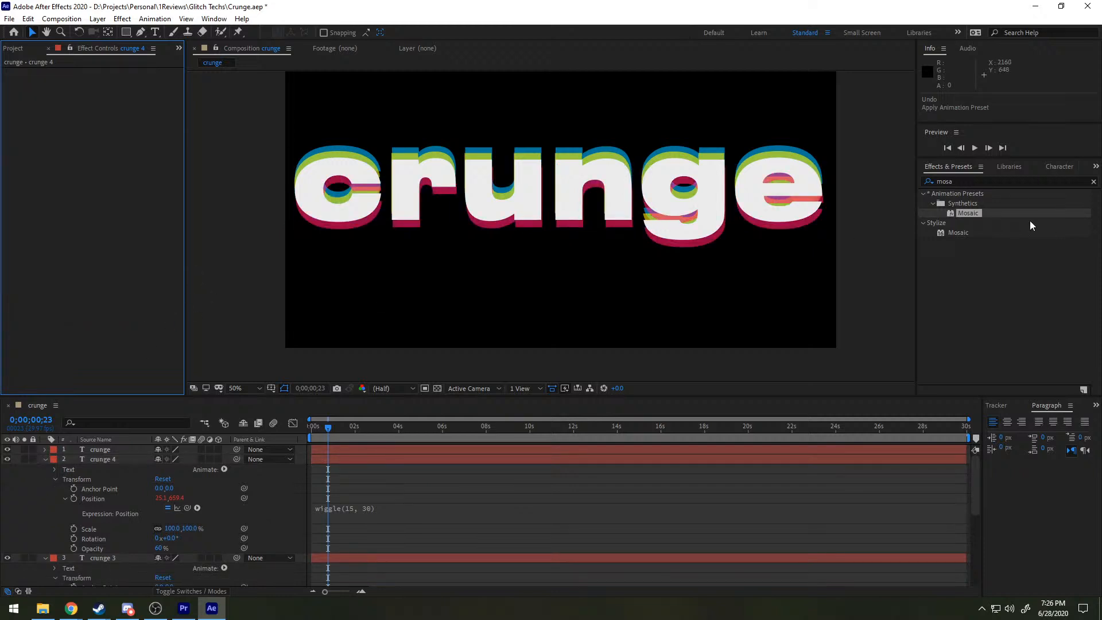
# Step: Apply the Stylize Mosaic effect to the crunge 4 layer with 192 horizontal and 108 vertical blocks
pyautogui.moveTo(949, 229); pyautogui.dragTo(100, 457)
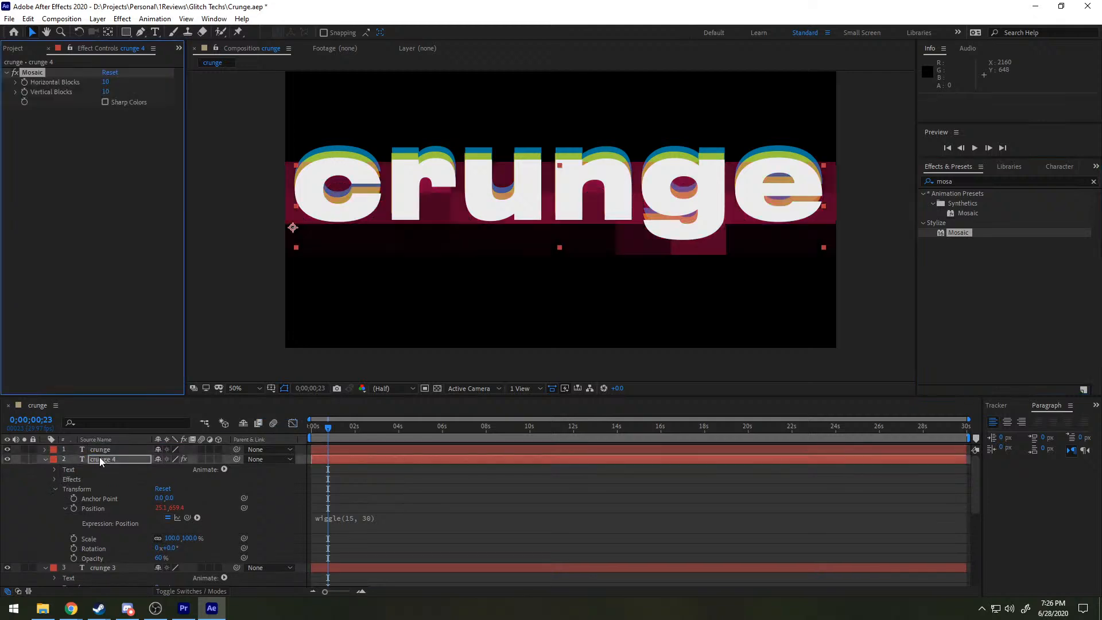
pyautogui.click(104, 82)
pyautogui.write('1')
pyautogui.click(104, 92)
pyautogui.write('1')
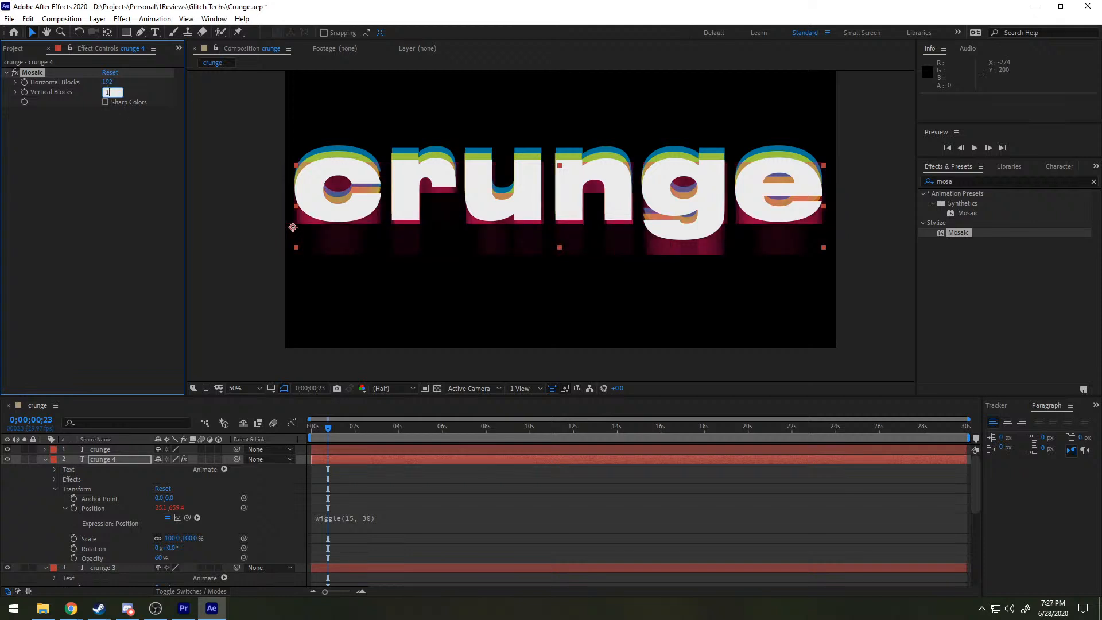
pyautogui.click(46, 242)
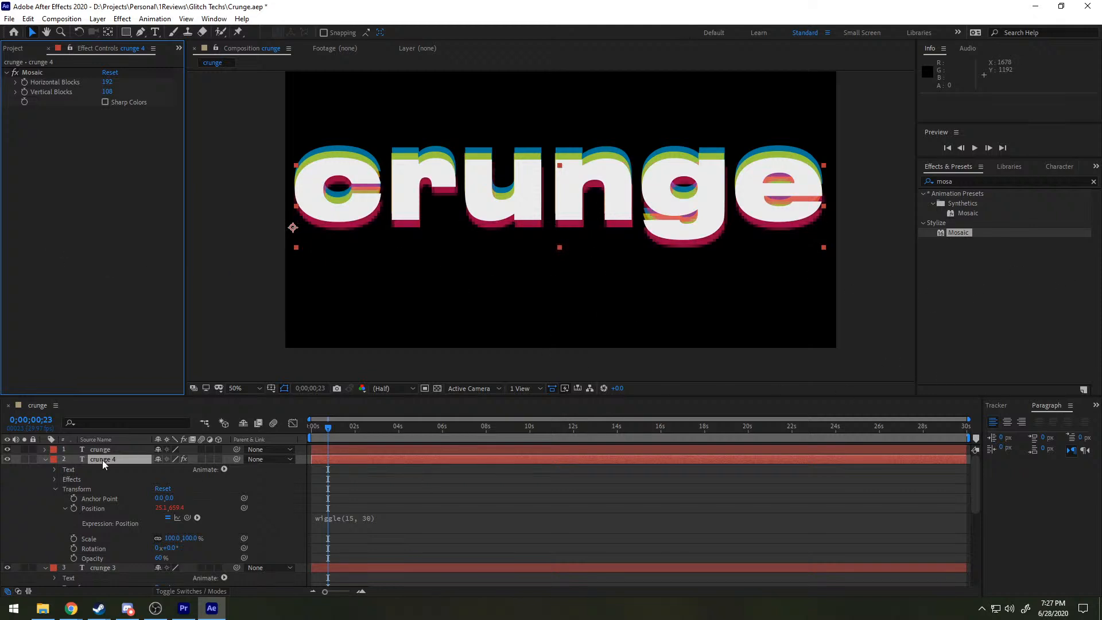
# Step: Copy the Mosaic effect from the crunge 4 layer and select the text of the crunge 3 layer
pyautogui.click(31, 73)
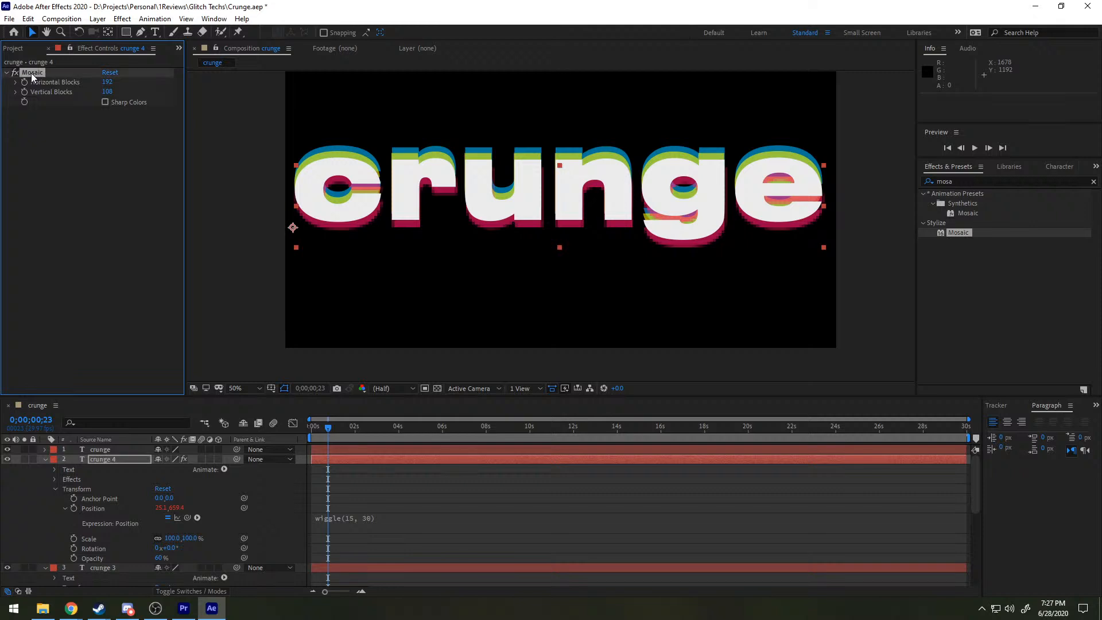
pyautogui.rightClick(31, 74)
pyautogui.click(85, 112)
pyautogui.rightClick(101, 566)
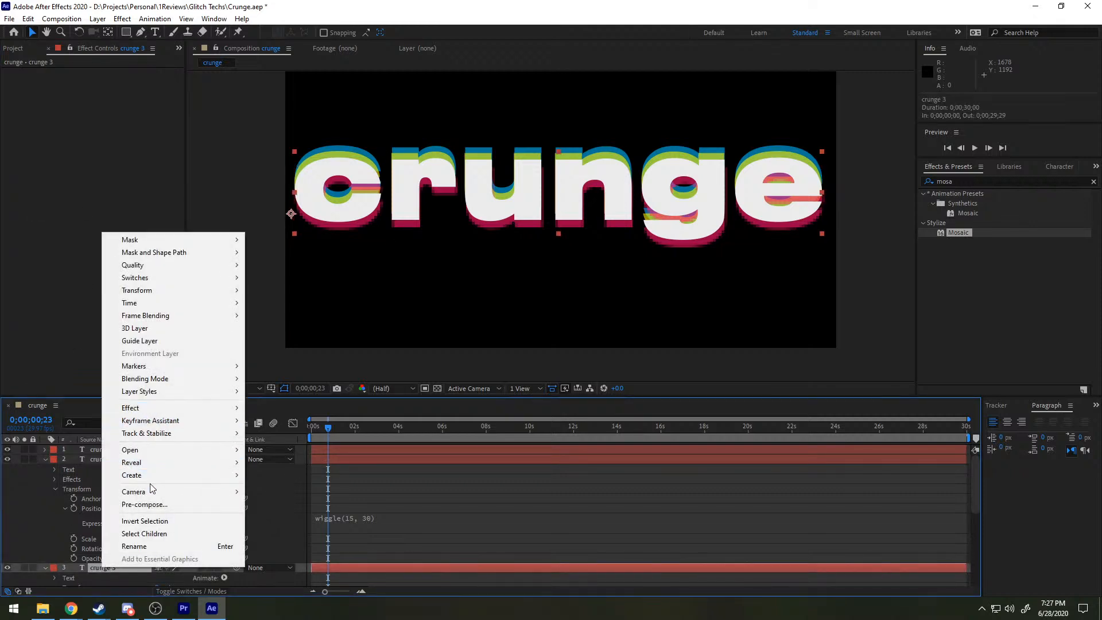
pyautogui.doubleClick(95, 567)
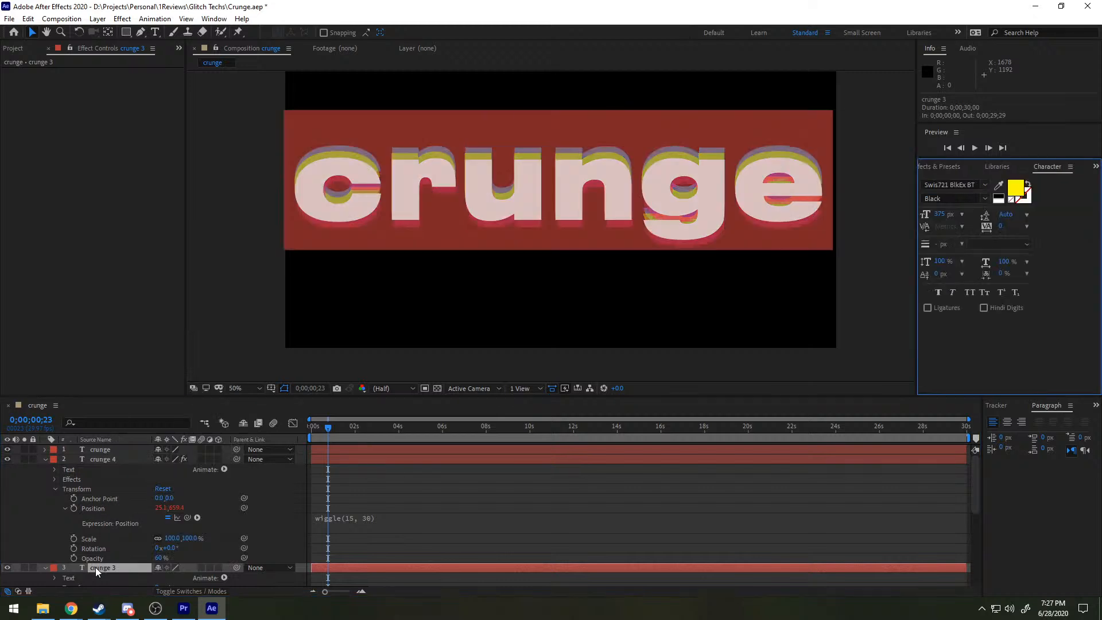
# Step: Paste the copied Mosaic effect onto the crunge 3 and crunge 2 text layers
pyautogui.click(100, 298)
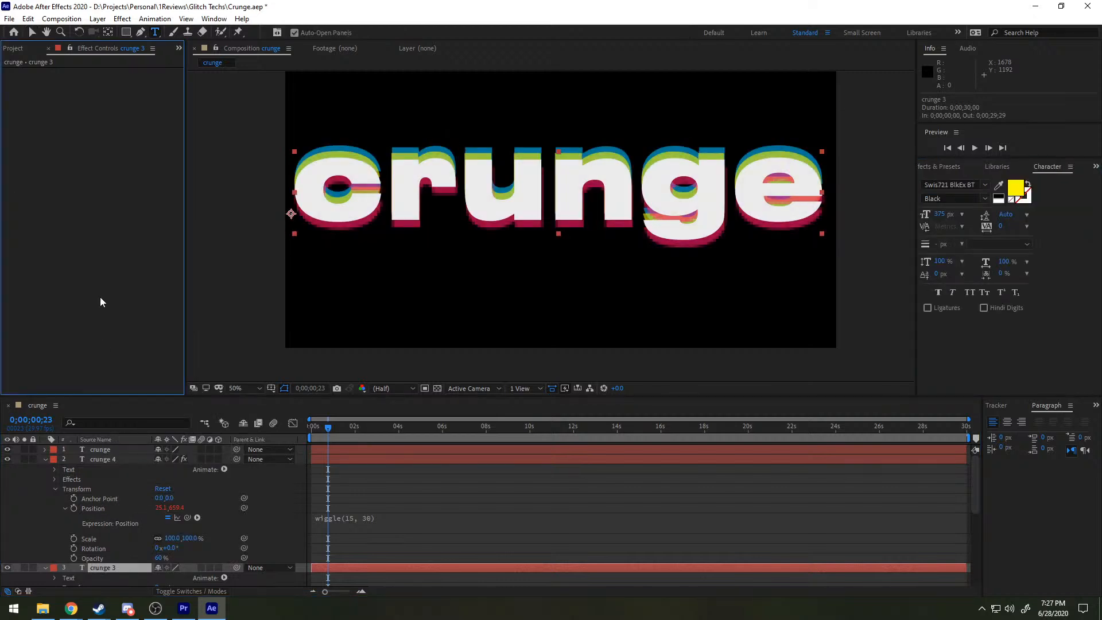
pyautogui.hotkey('ctrl', 'v')
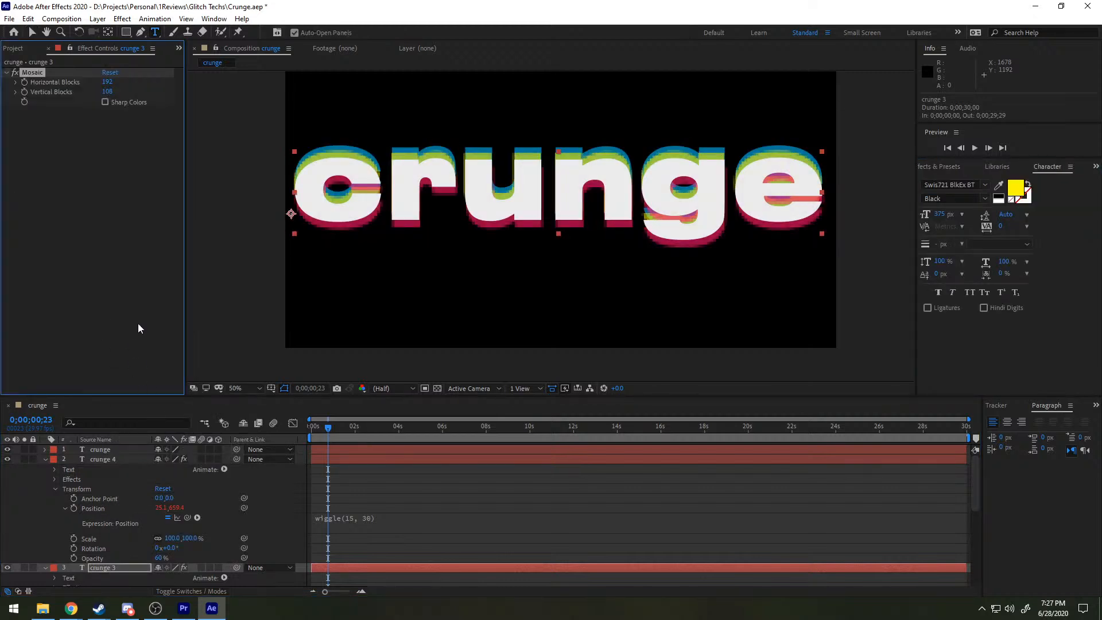
pyautogui.scroll(-6, 181, 466)
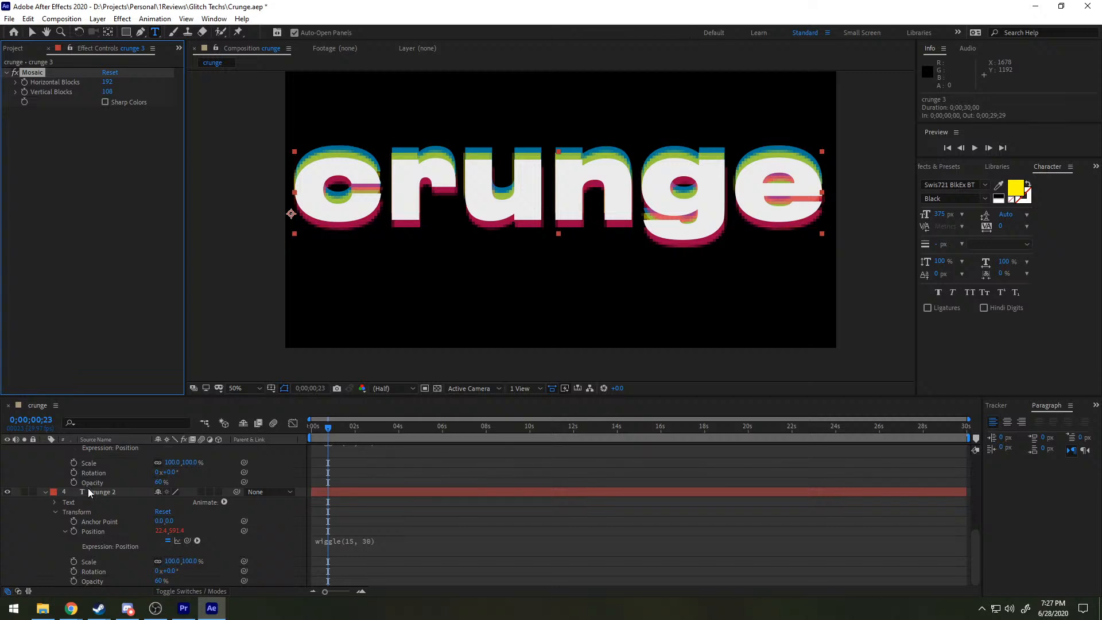
pyautogui.click(96, 491)
pyautogui.hotkey('ctrl', 'v')
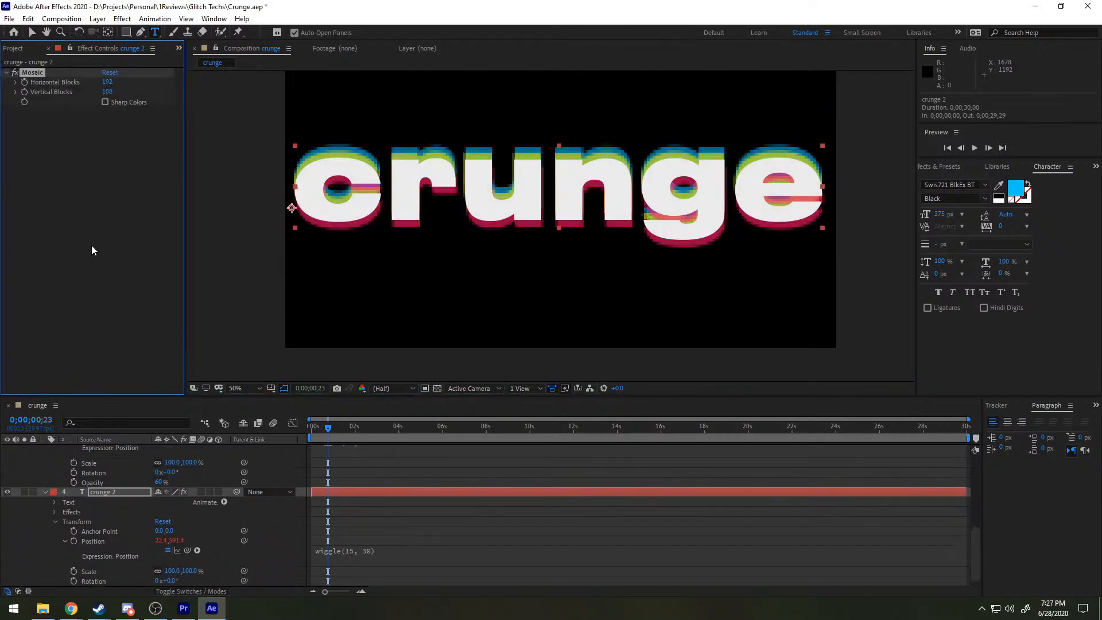
pyautogui.click(92, 250)
# Step: Check the pixelated title in the composition and over the footage in Premiere Pro's Final sequence, and return to After Effects
pyautogui.moveTo(347, 429); pyautogui.dragTo(393, 427)
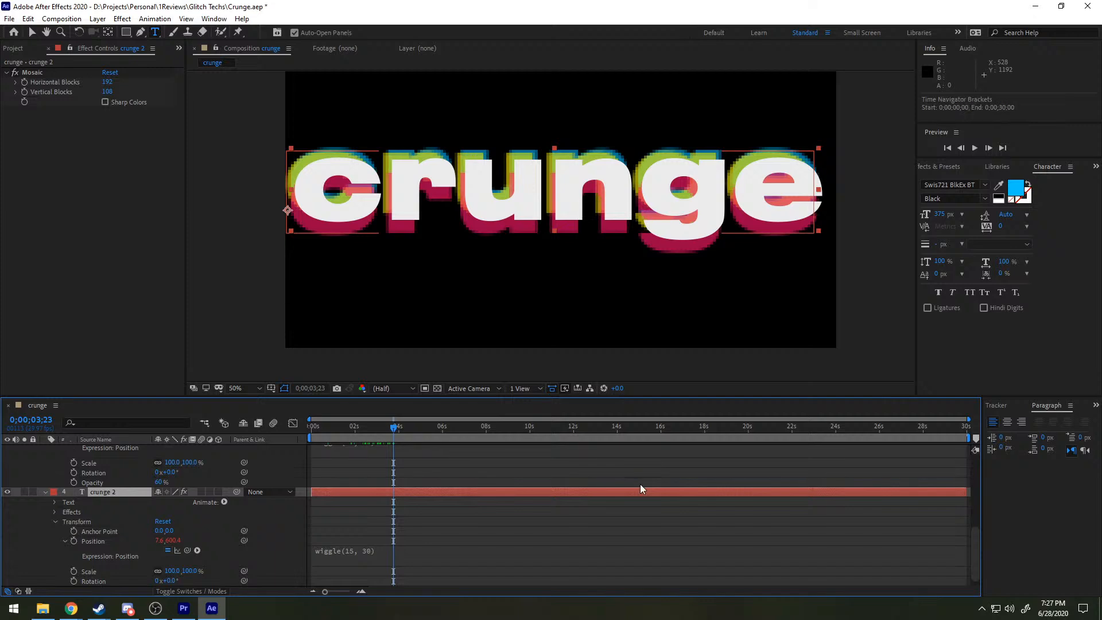
pyautogui.scroll(-4, 595, 282)
pyautogui.scroll(4, 595, 283)
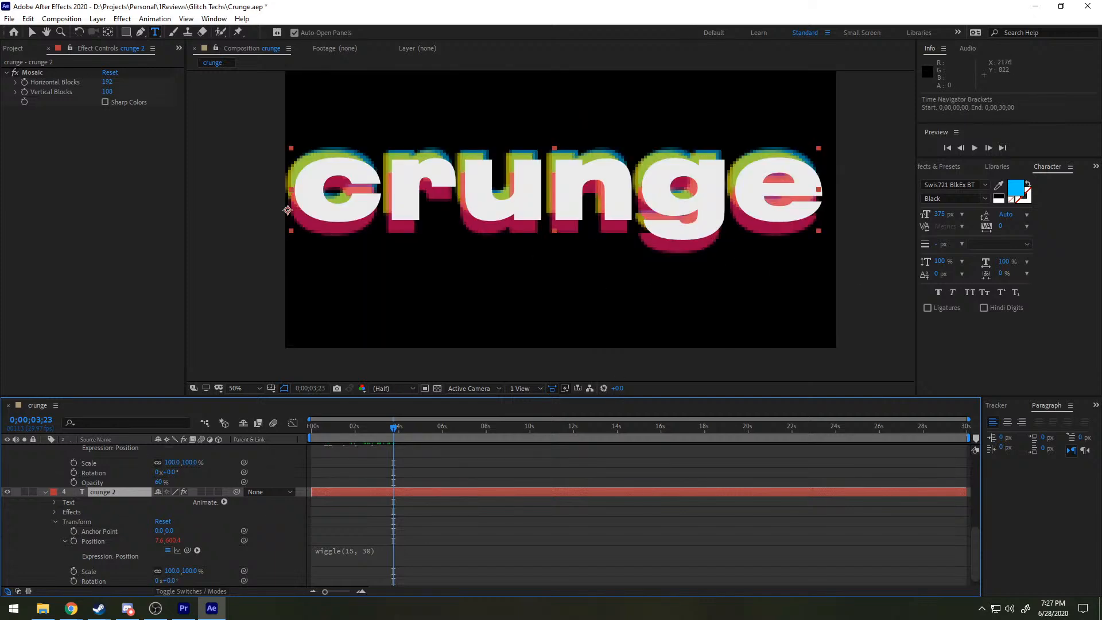
pyautogui.click(183, 608)
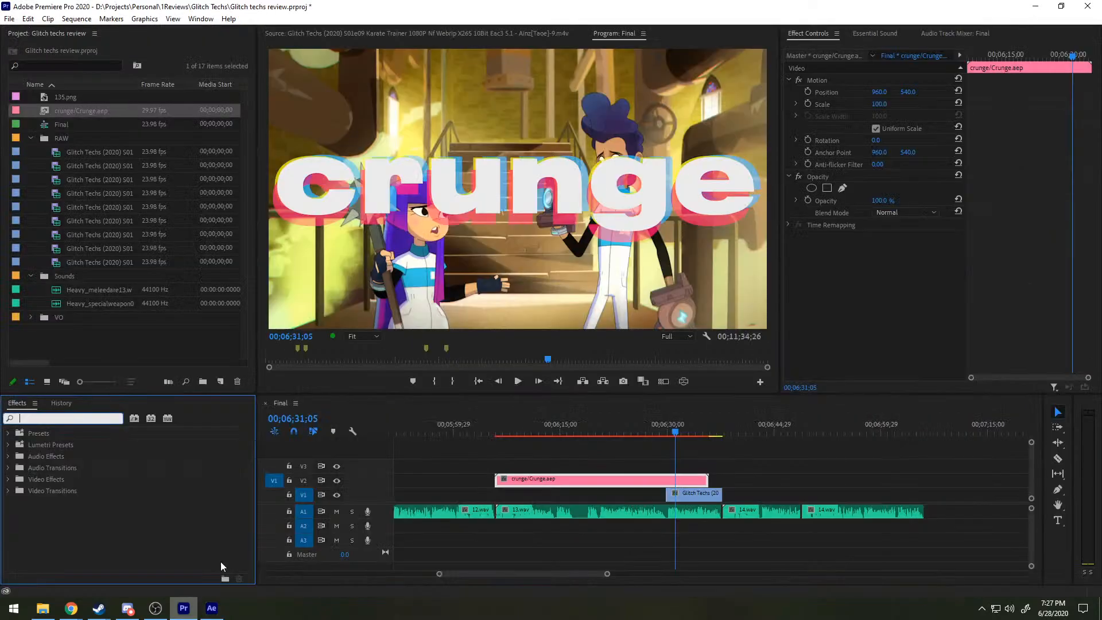
pyautogui.click(538, 423)
pyautogui.moveTo(537, 422); pyautogui.dragTo(669, 430)
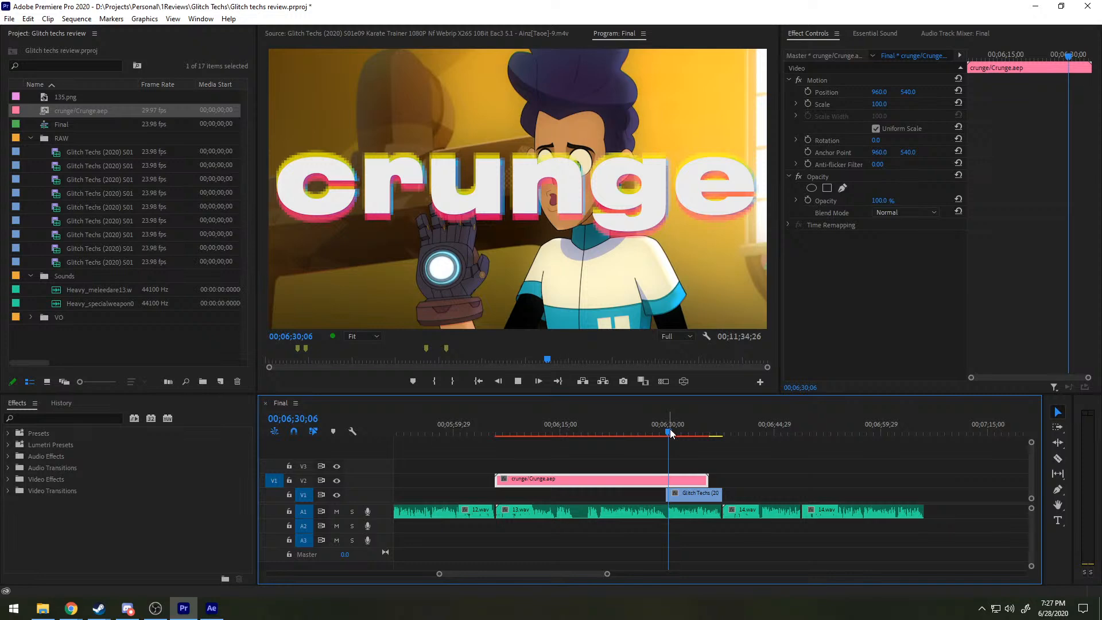
pyautogui.click(211, 608)
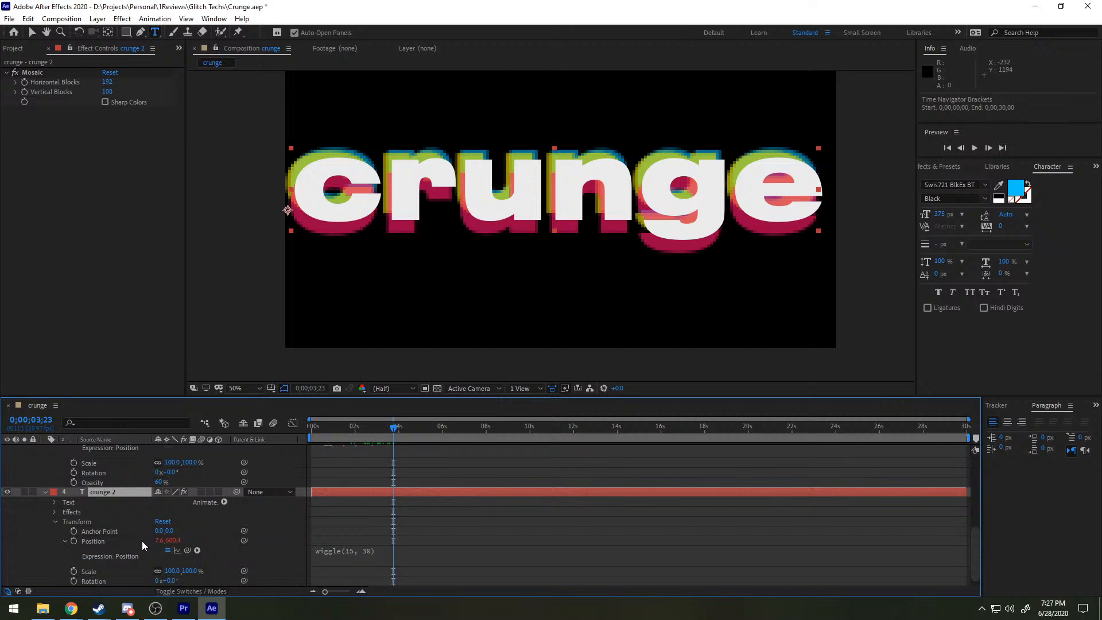
# Step: Try scaling the crunge 2 layer to 120% and undo the change
pyautogui.scroll(-1, 119, 545)
pyautogui.moveTo(170, 560); pyautogui.dragTo(183, 564)
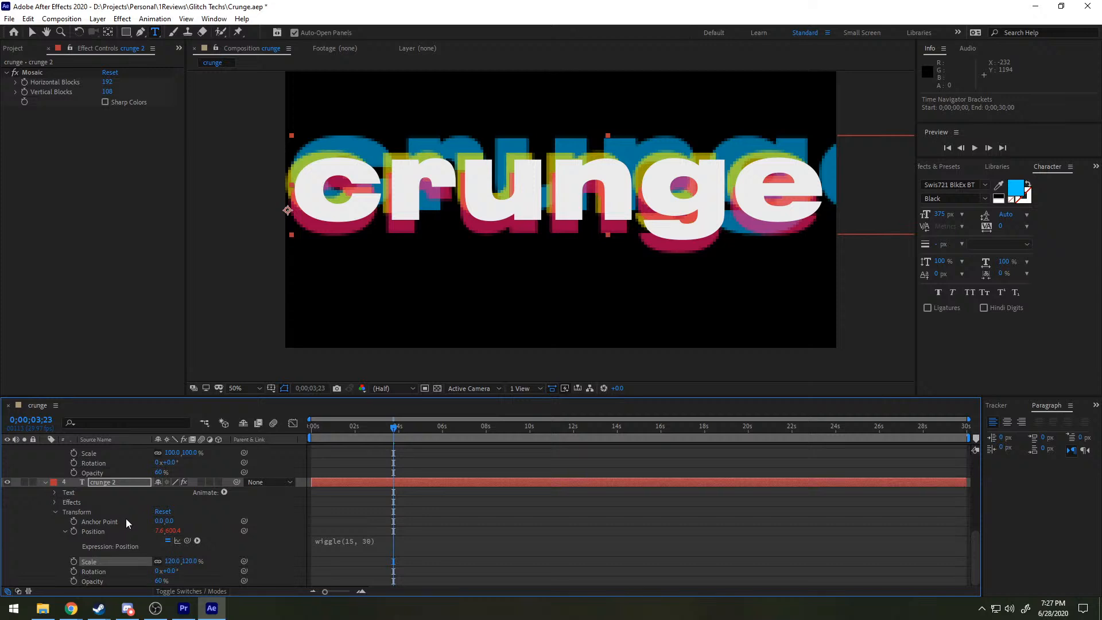
pyautogui.hotkey('ctrl', 'z')
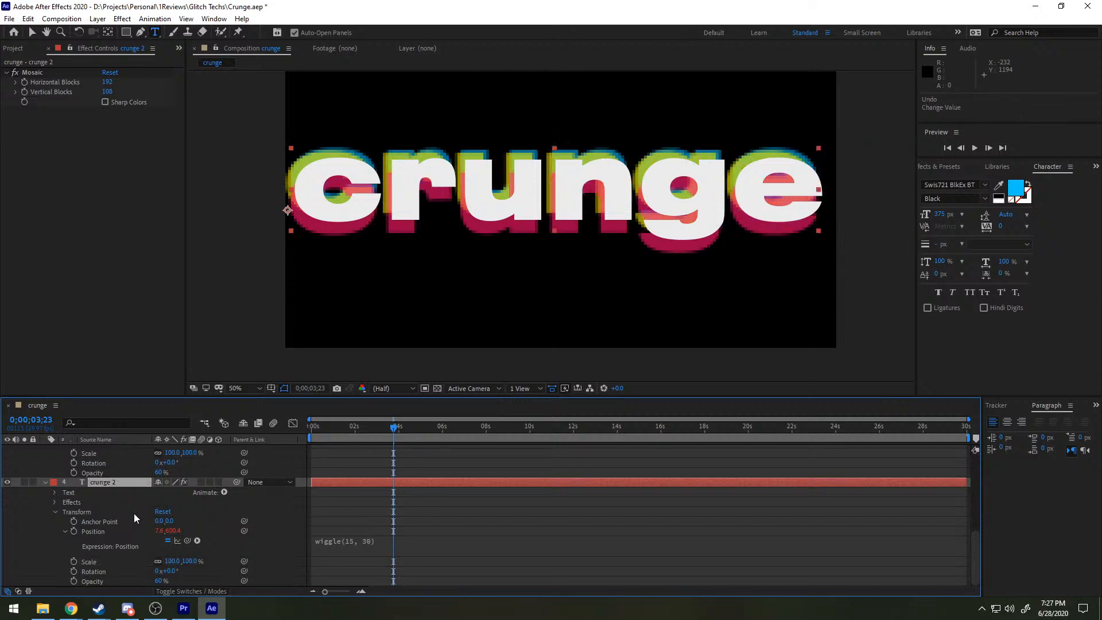
# Step: Collapse the expanded properties of the crunge 2, crunge 3 and crunge 4 layers
pyautogui.moveTo(426, 427); pyautogui.dragTo(492, 428)
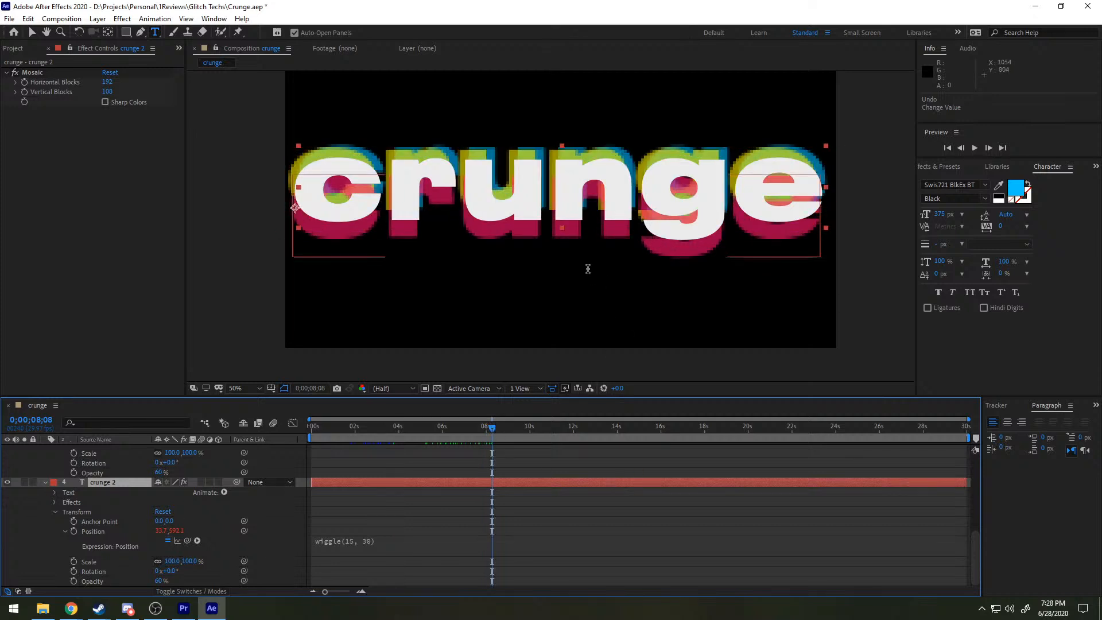
pyautogui.scroll(-6, 591, 271)
pyautogui.scroll(6, 593, 273)
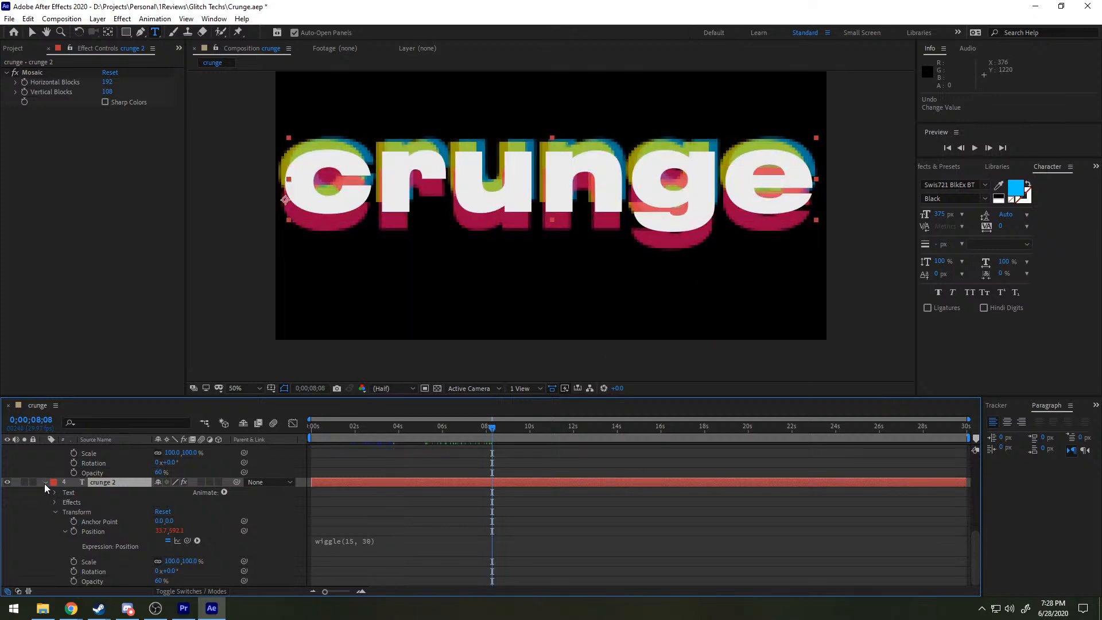
pyautogui.click(45, 482)
pyautogui.click(46, 472)
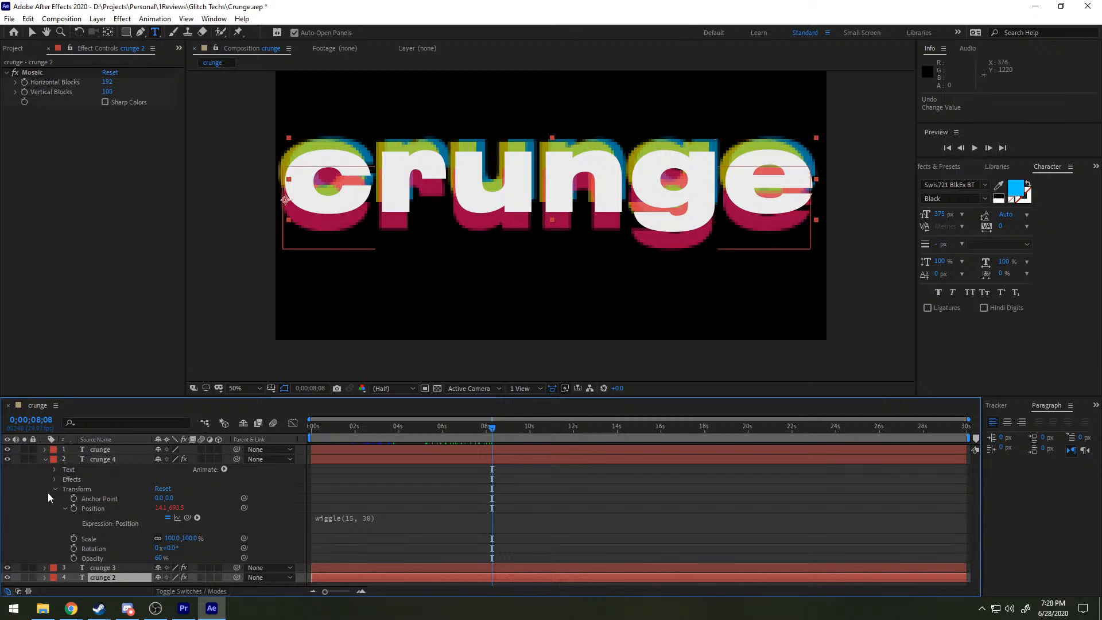
pyautogui.click(46, 460)
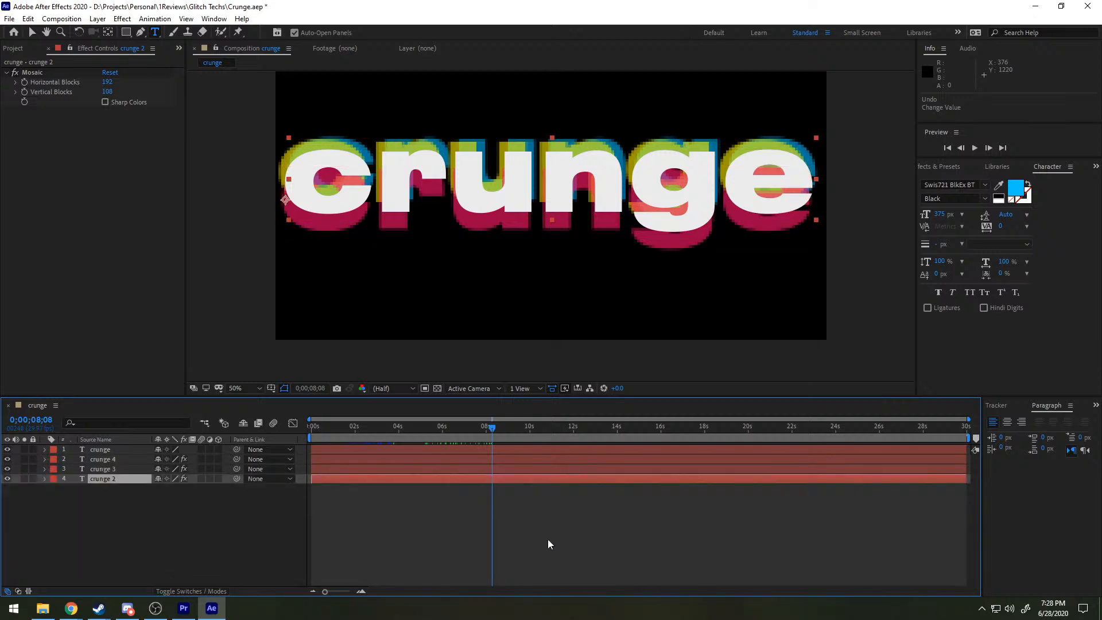
# Step: Play back the title animation from near the start of the composition and deselect all layers
pyautogui.click(456, 426)
pyautogui.moveTo(456, 427); pyautogui.dragTo(316, 432)
pyautogui.press('space')
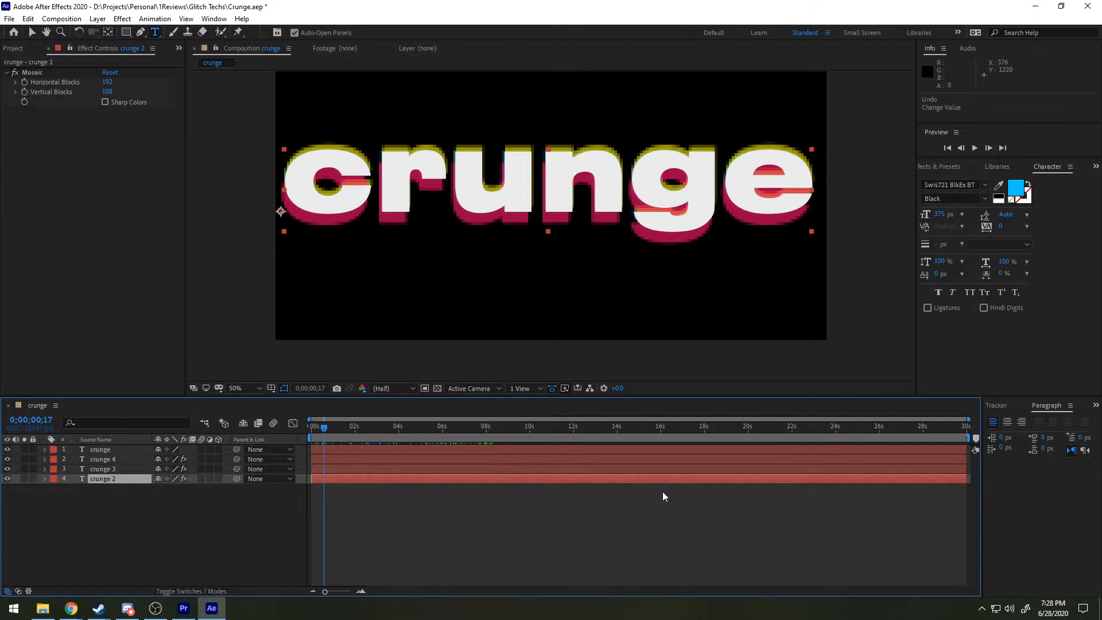
pyautogui.click(664, 511)
pyautogui.hotkey('ctrl', 't')
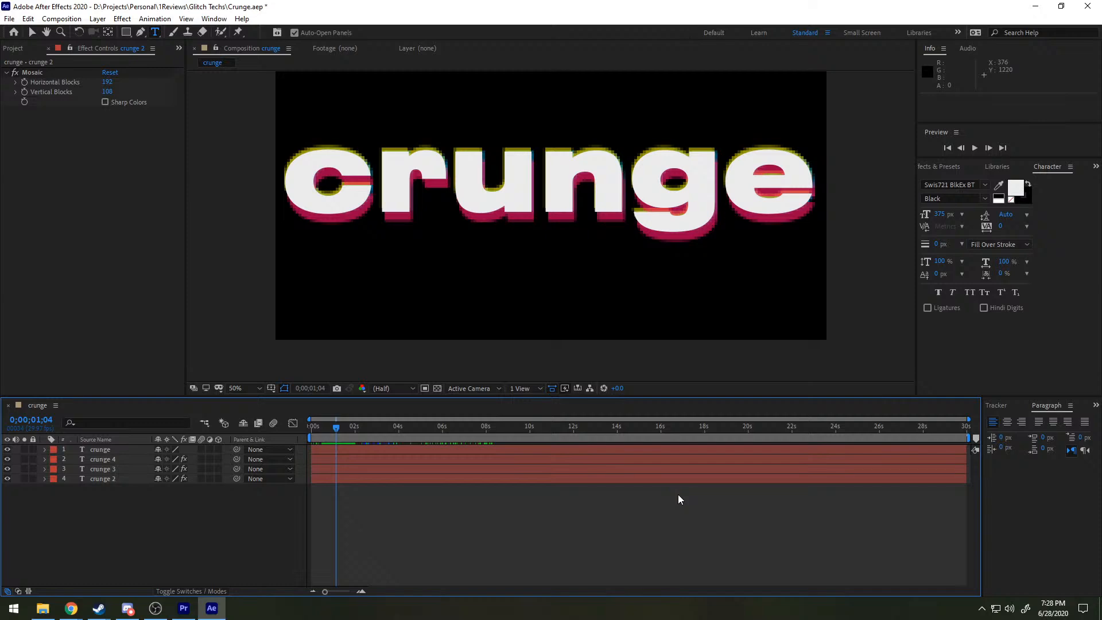
# Step: Switch to Premiere Pro to review the crunge clip in the Final sequence and return to After Effects
pyautogui.click(182, 608)
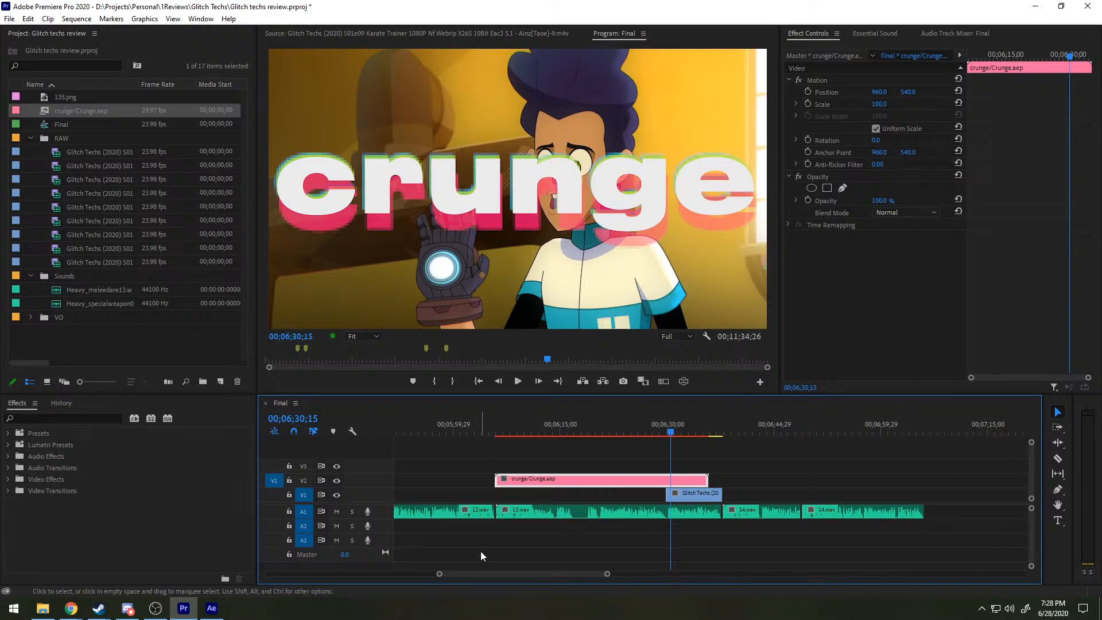
pyautogui.moveTo(567, 432); pyautogui.dragTo(549, 428)
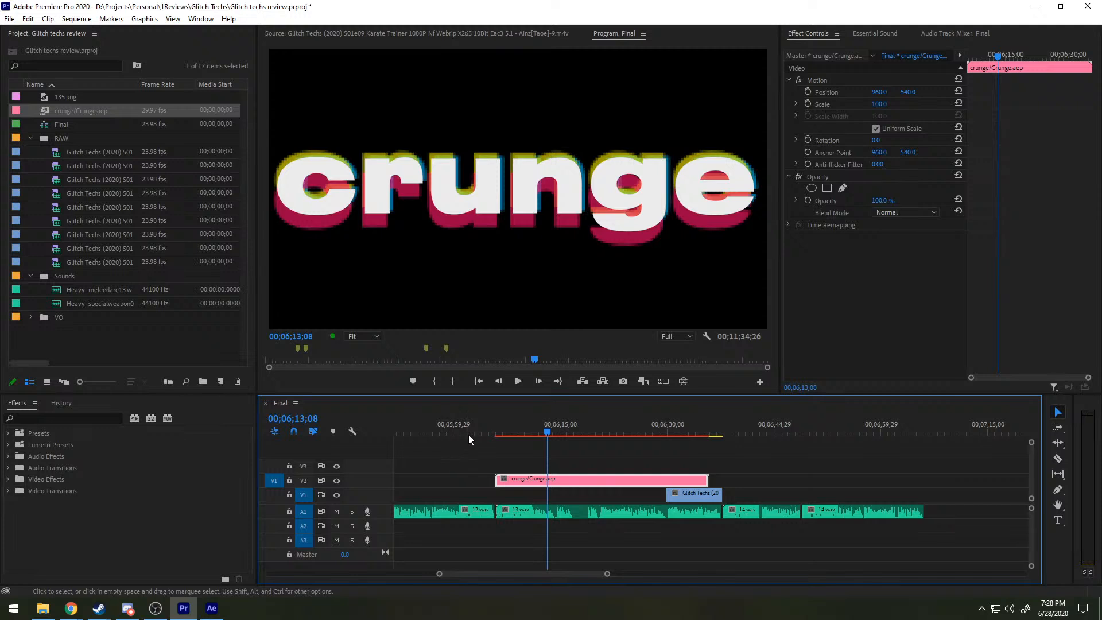
pyautogui.click(212, 609)
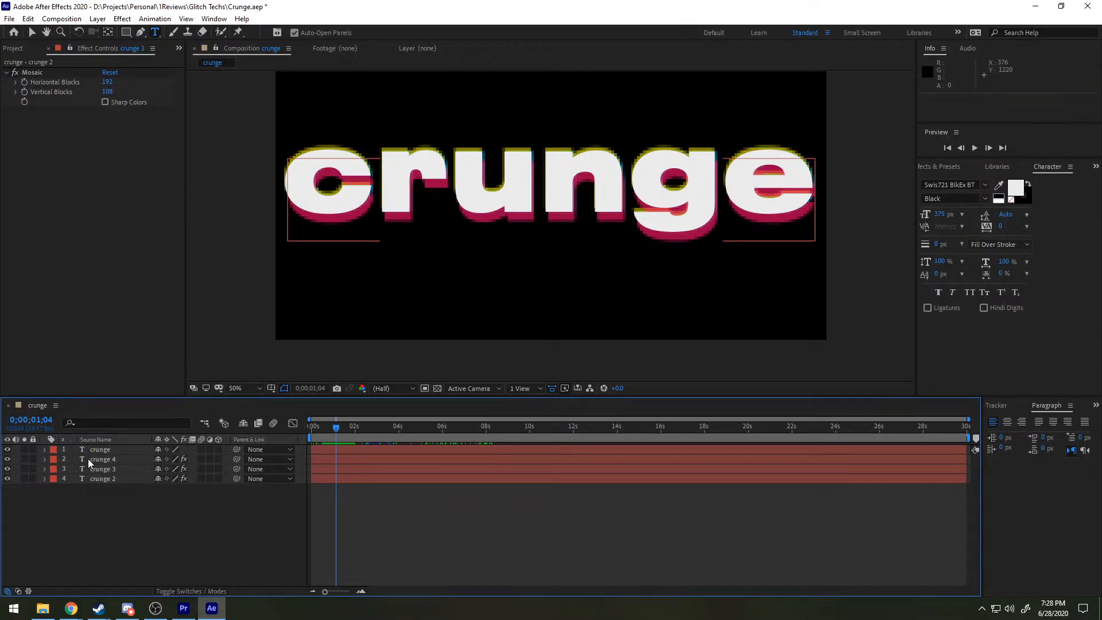
# Step: Toggle the Mosaic effect on the crunge 4 layer to compare its look, undoing any accidental empty text layer
pyautogui.click(91, 460)
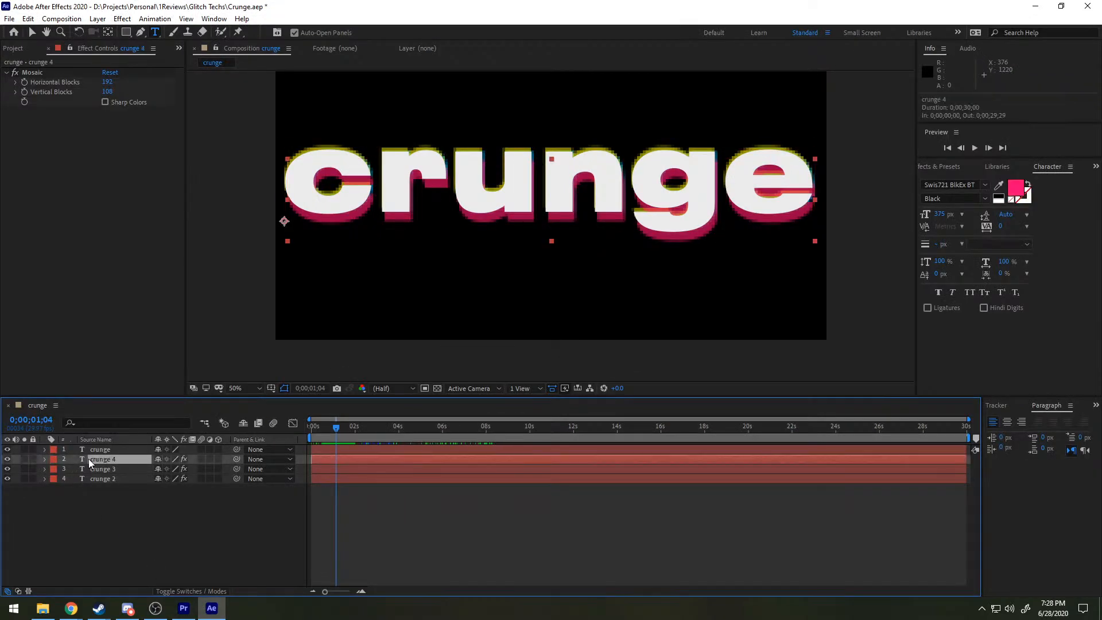
pyautogui.click(16, 74)
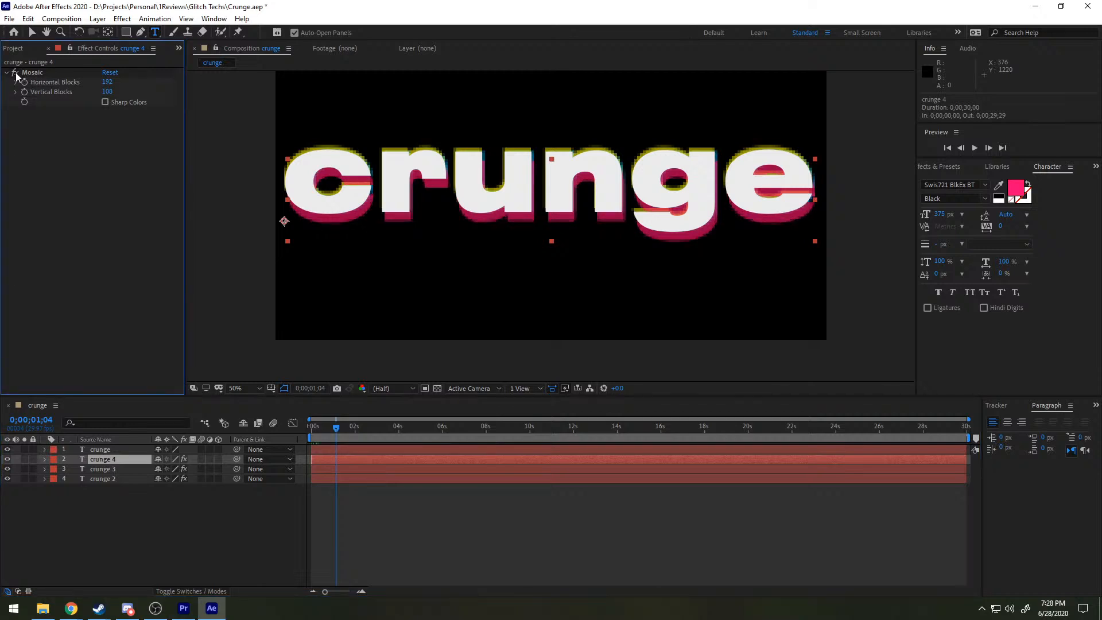
pyautogui.click(17, 73)
pyautogui.click(16, 74)
pyautogui.click(230, 208)
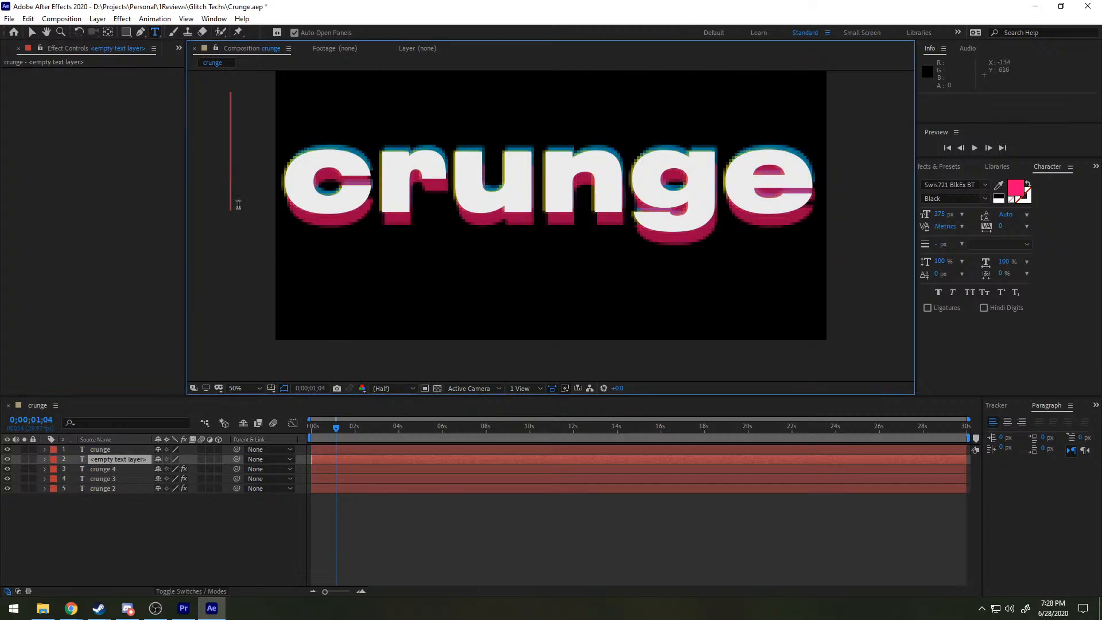
pyautogui.hotkey('ctrl', 'z')
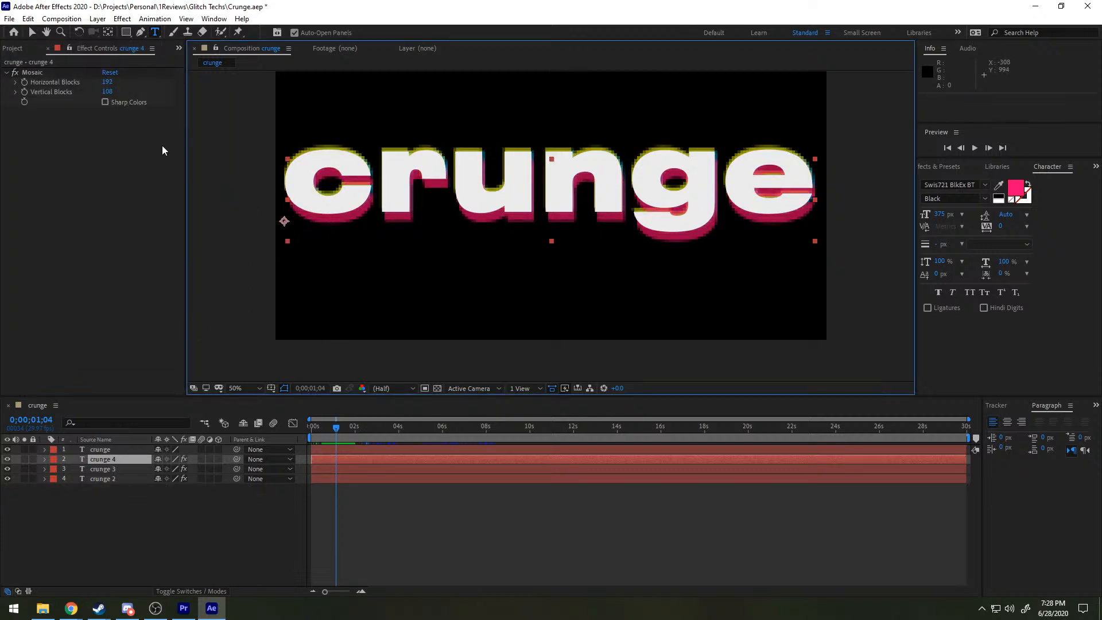
# Step: Activate the Selection tool and inspect the pixelated letter edges at 200% magnification
pyautogui.press('v')
pyautogui.press('.')
pyautogui.press('.')
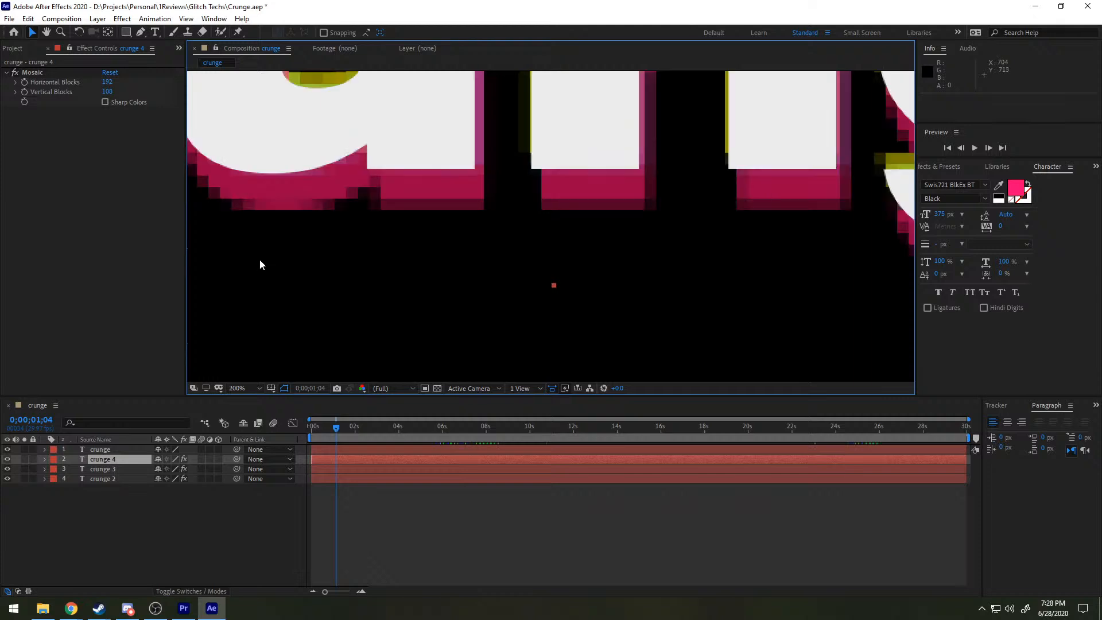
pyautogui.press(',')
pyautogui.press(',')
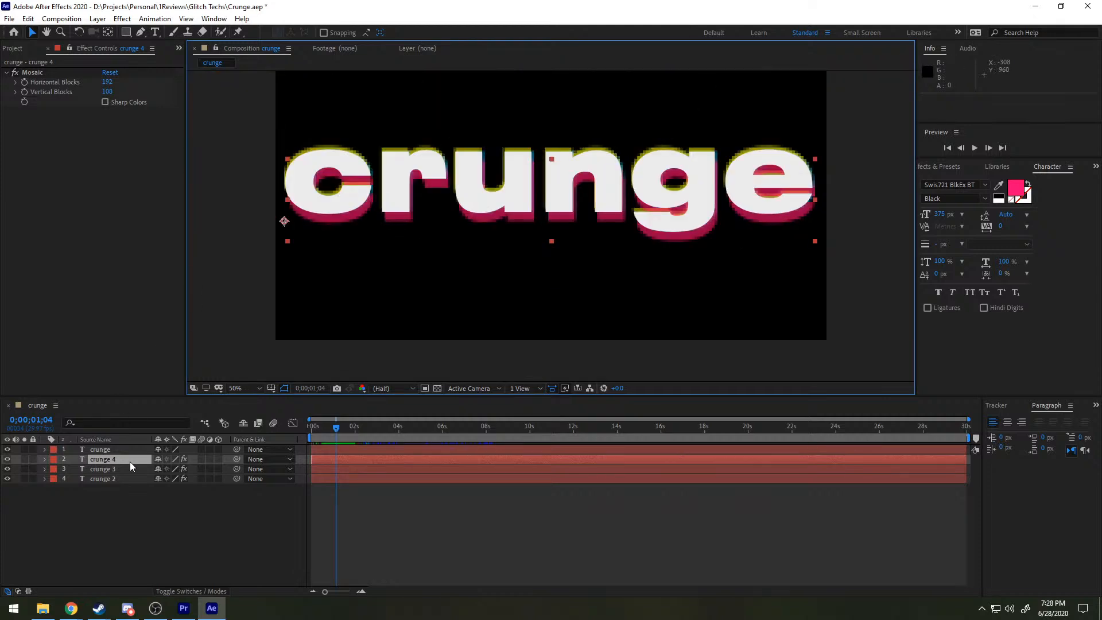
# Step: Temporarily disable the effects on the crunge 4, crunge 3 and crunge 2 layers, preview the title without Mosaic, and re-enable them
pyautogui.click(183, 459)
pyautogui.click(184, 474)
pyautogui.click(185, 467)
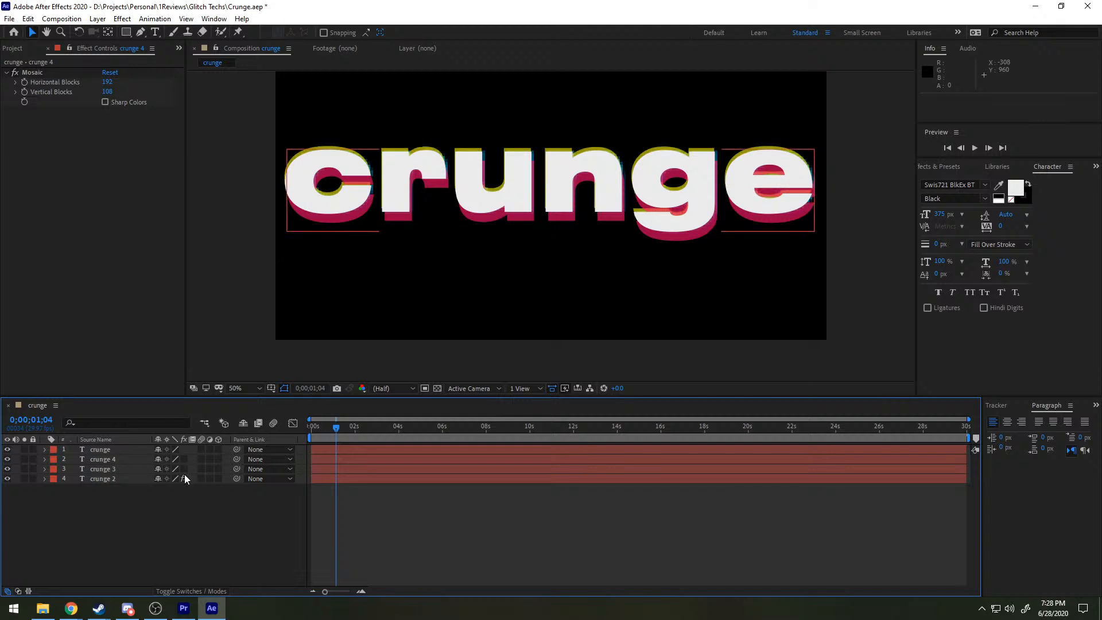
pyautogui.click(185, 478)
pyautogui.press('space')
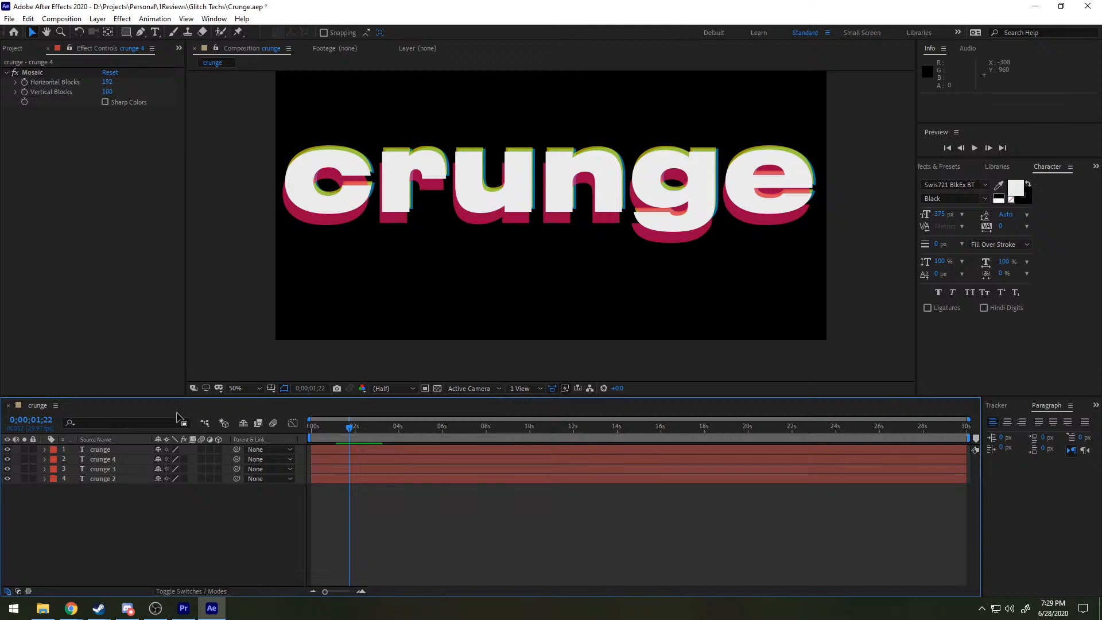
pyautogui.moveTo(183, 459); pyautogui.dragTo(182, 473)
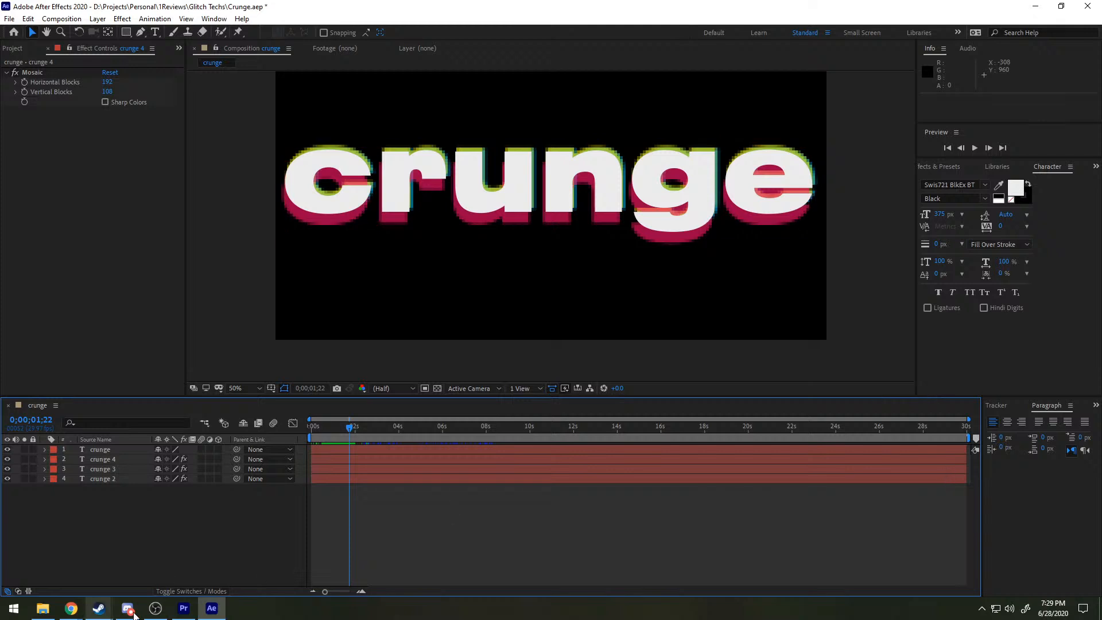
# Step: Close After Effects, saving the changes to Crunge.aep
pyautogui.click(1087, 6)
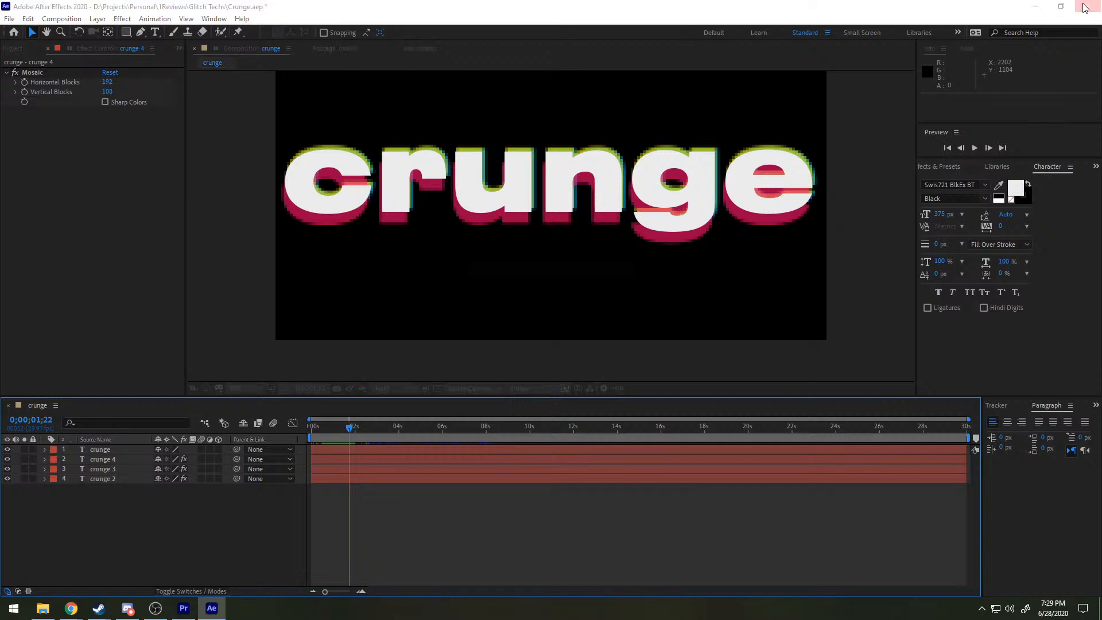
pyautogui.click(503, 319)
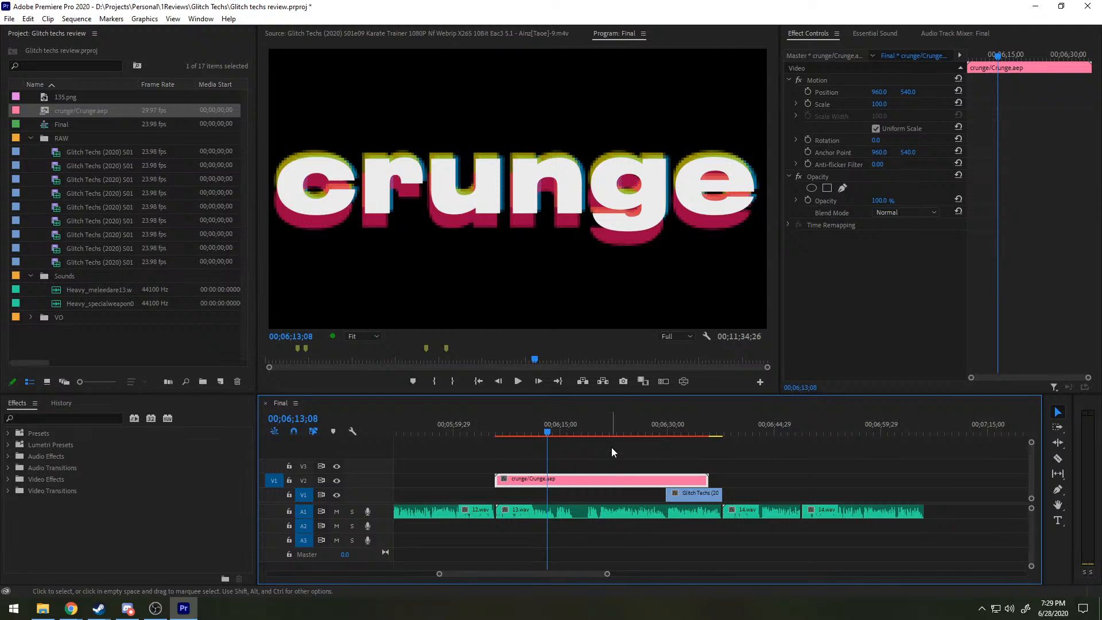
# Step: Preview the linked crunge title clip at several points in the Final sequence in Premiere Pro
pyautogui.click(540, 426)
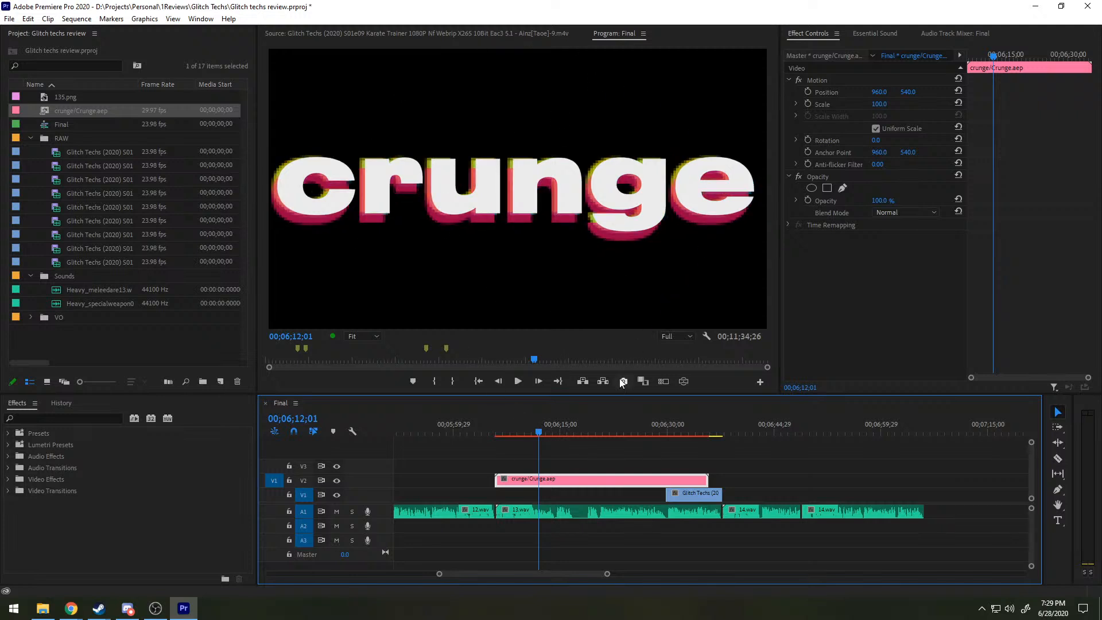
pyautogui.click(625, 426)
pyautogui.press('space')
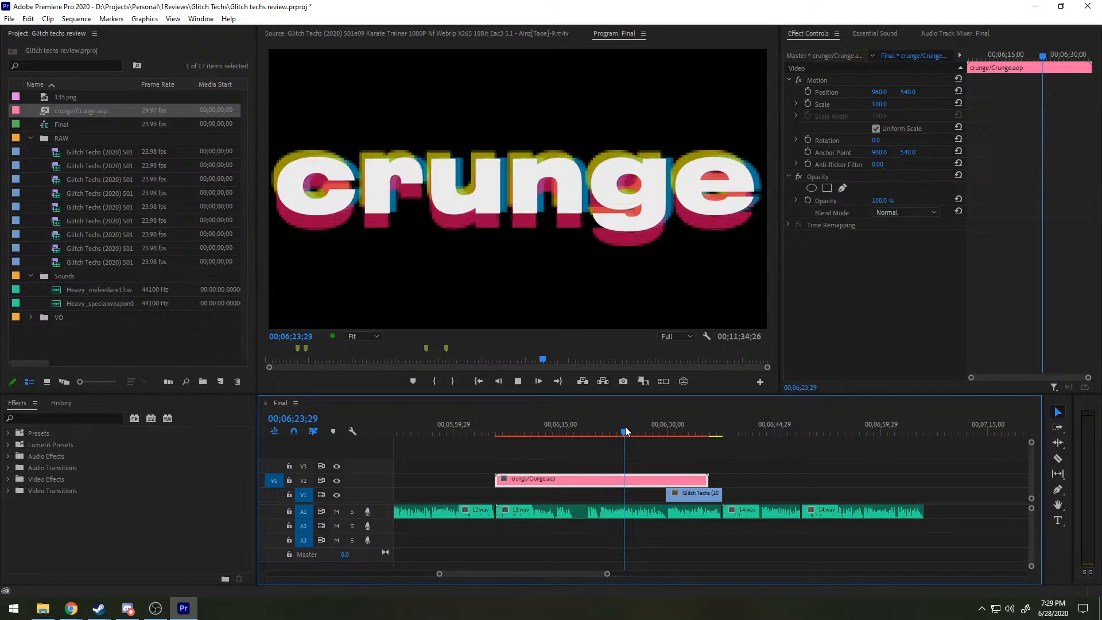
pyautogui.press('space')
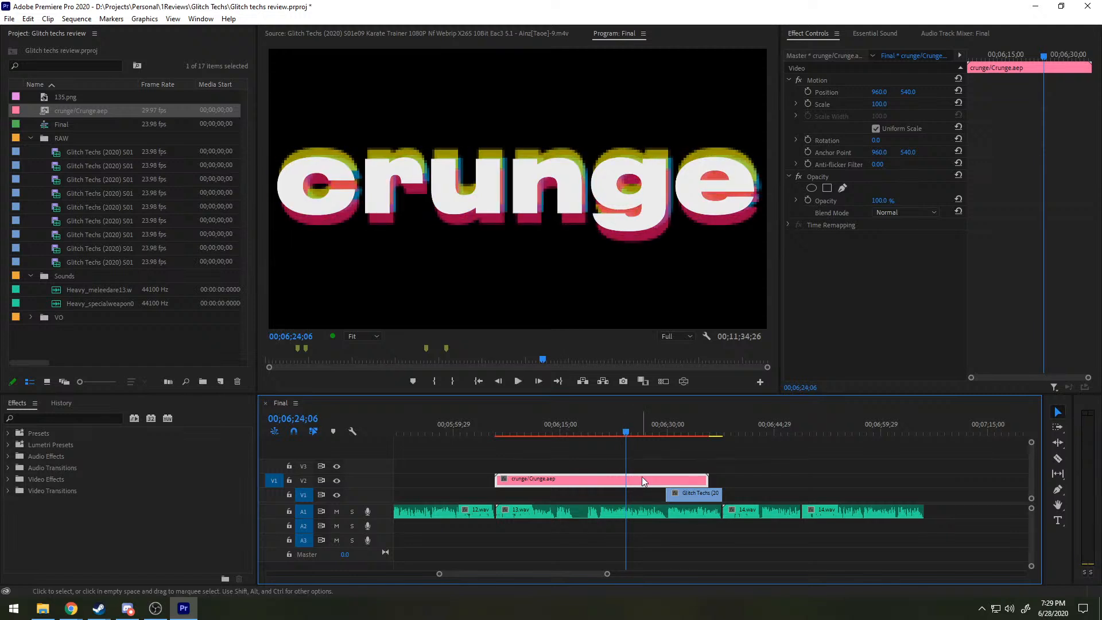
pyautogui.moveTo(609, 422); pyautogui.dragTo(602, 421)
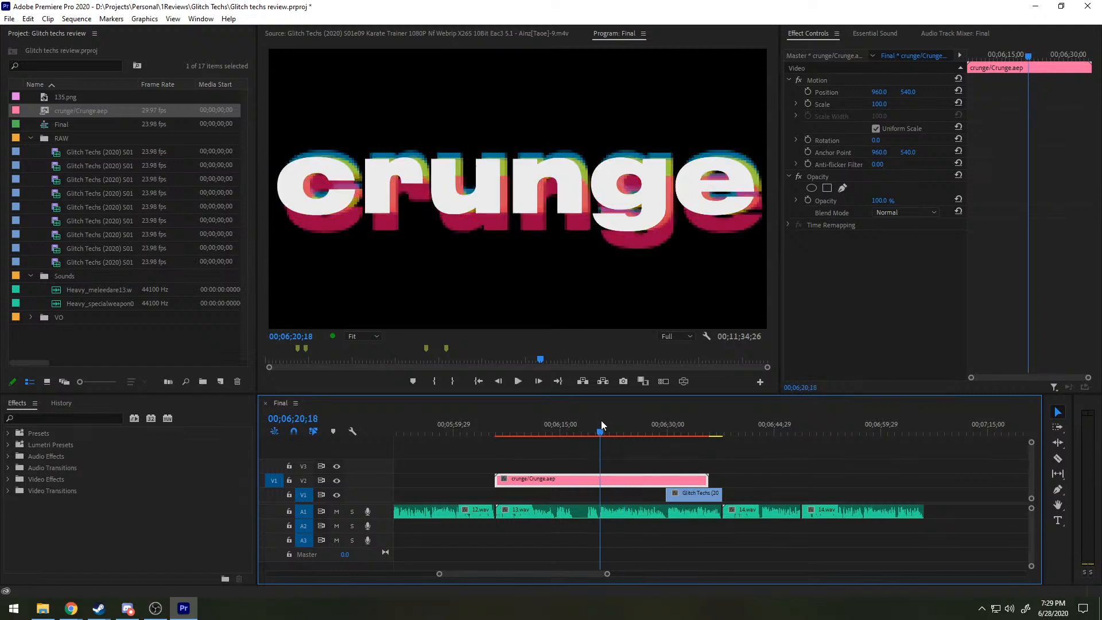
# Step: Play a little more of the crunge title clip and delete it from the Final sequence
pyautogui.press('space')
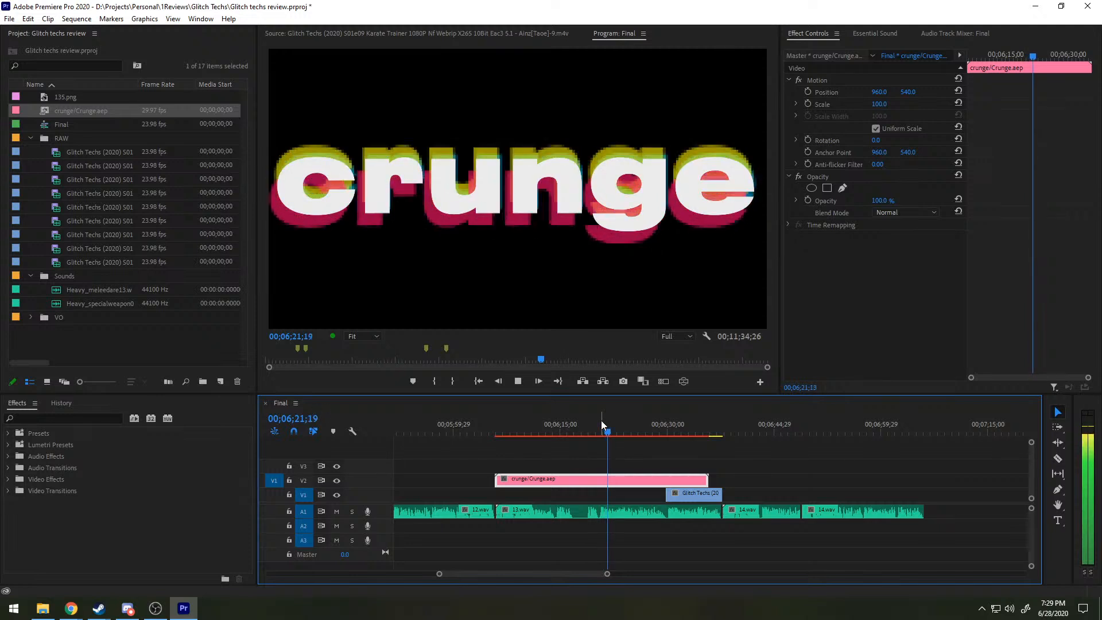
pyautogui.press('space')
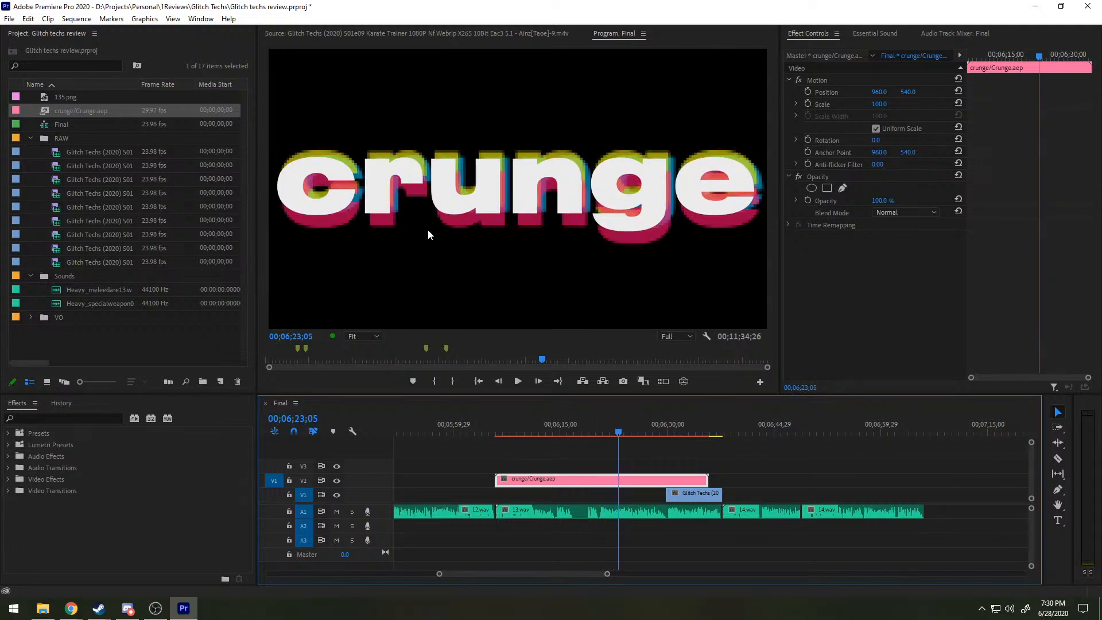
pyautogui.press('Delete')
# Step: Create a project bin named Img and move 135.png into it
pyautogui.rightClick(105, 348)
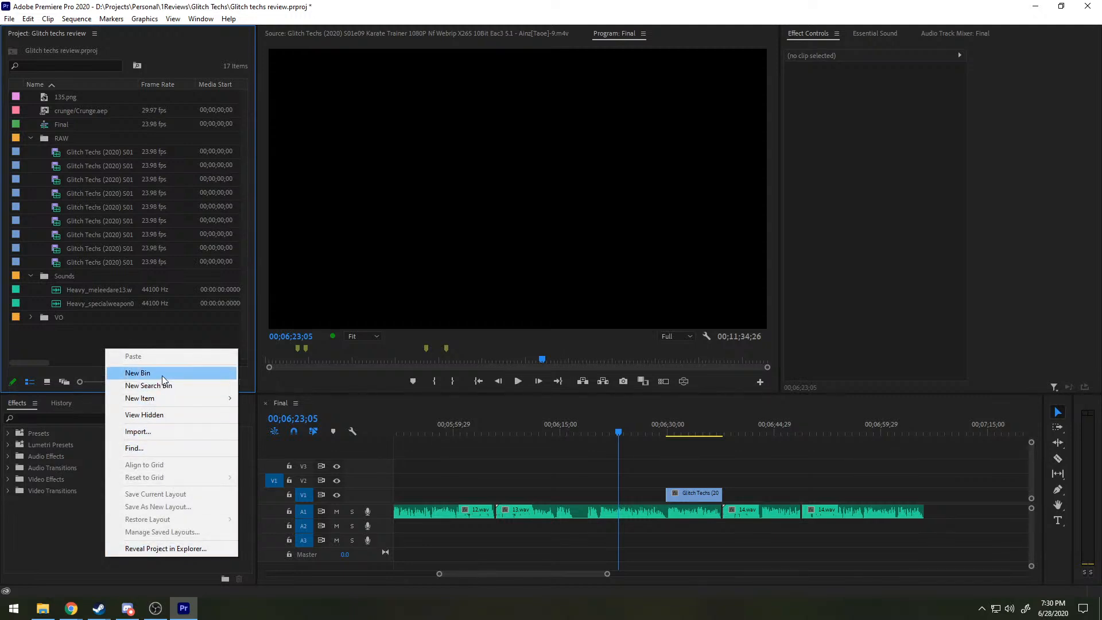
pyautogui.click(162, 374)
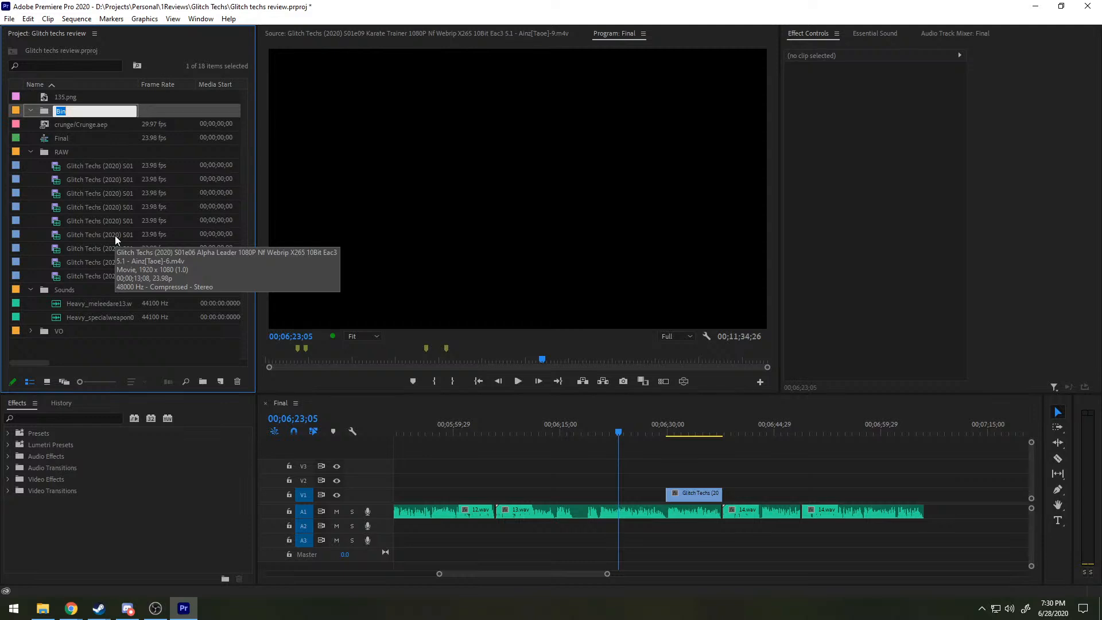
pyautogui.press('BackSpace')
pyautogui.write('Img')
pyautogui.click(70, 347)
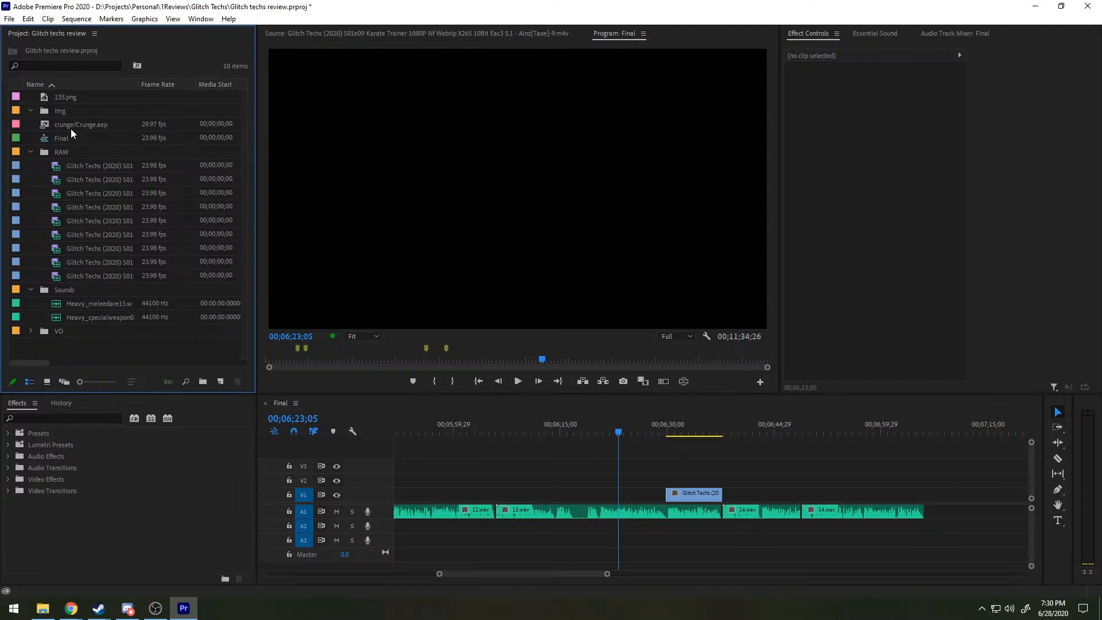
pyautogui.moveTo(67, 102); pyautogui.dragTo(57, 111)
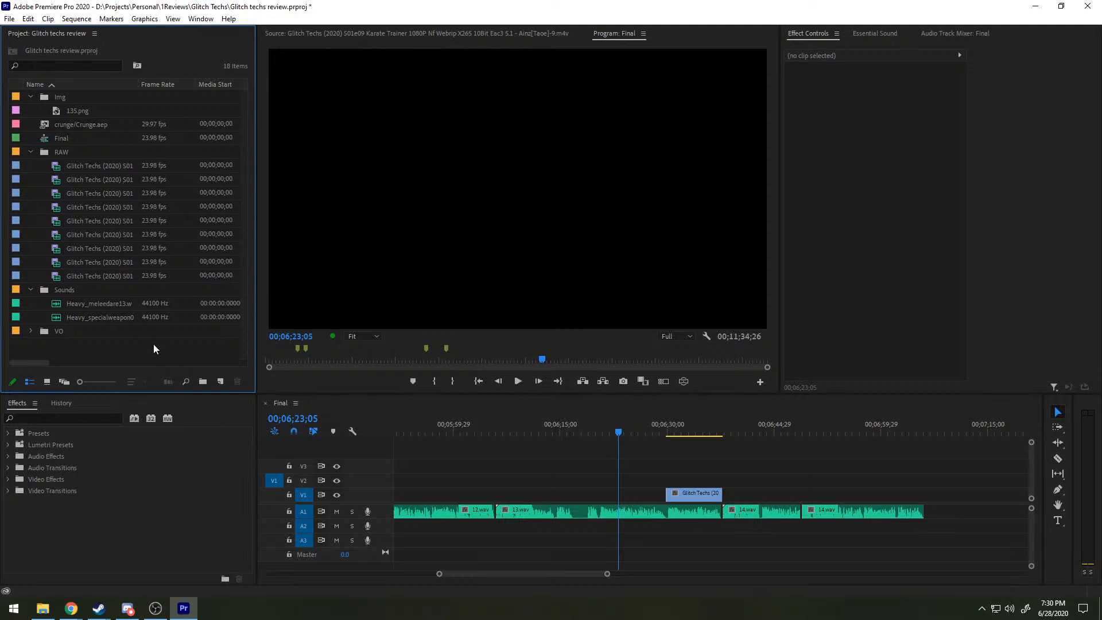
# Step: Move crunge/Crunge.aep into a new project bin named text and save the project
pyautogui.click(203, 381)
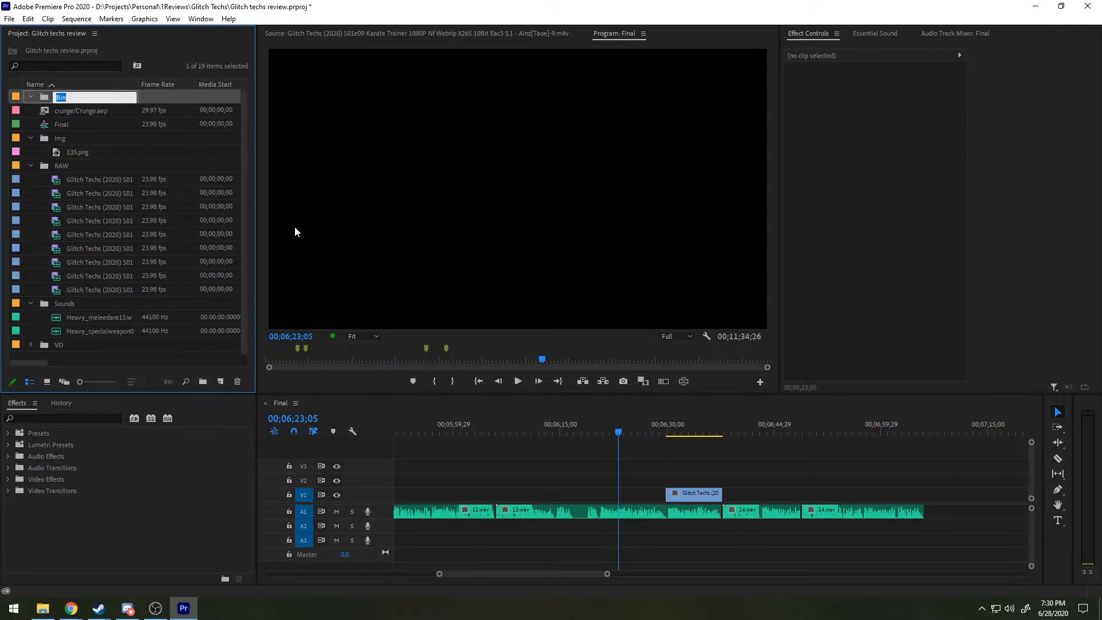
pyautogui.write('texty')
pyautogui.click(60, 151)
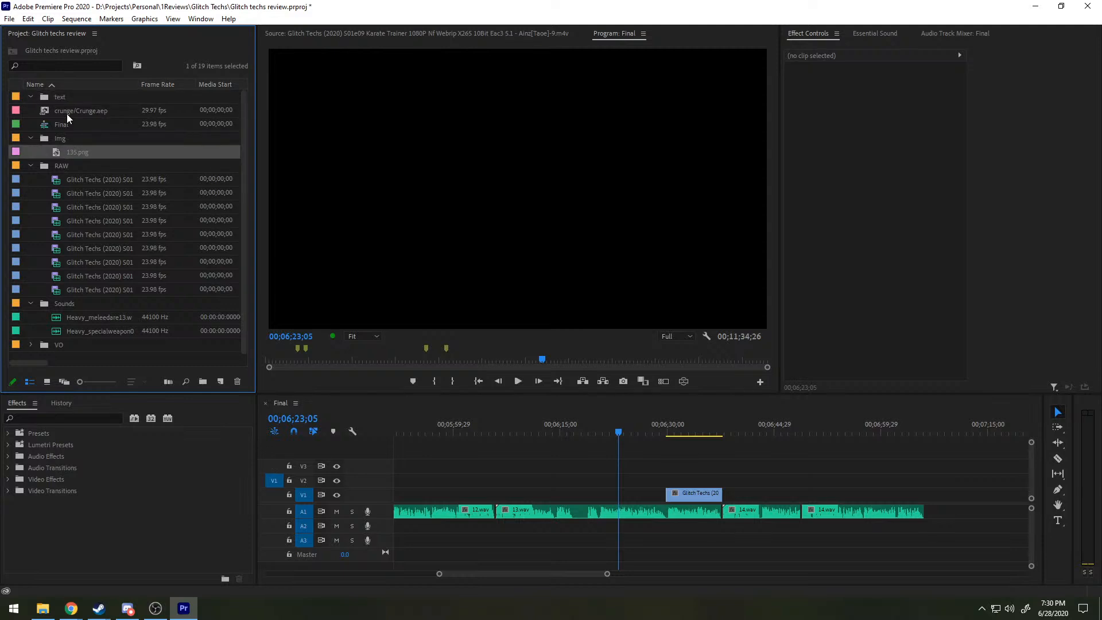
pyautogui.moveTo(67, 114); pyautogui.dragTo(57, 98)
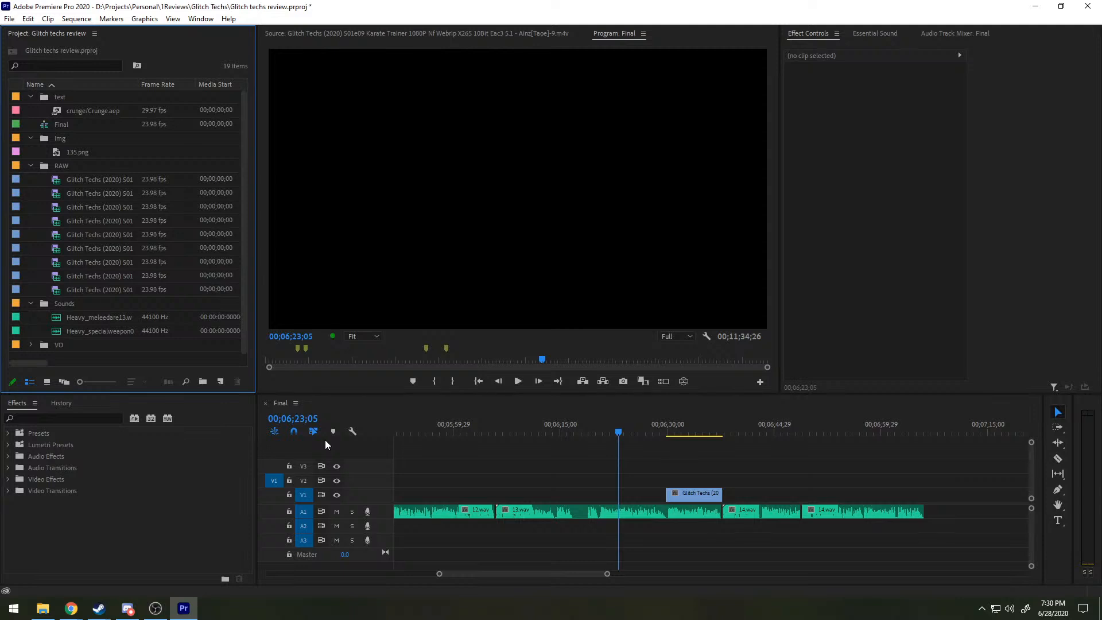
pyautogui.hotkey('ctrl', 's')
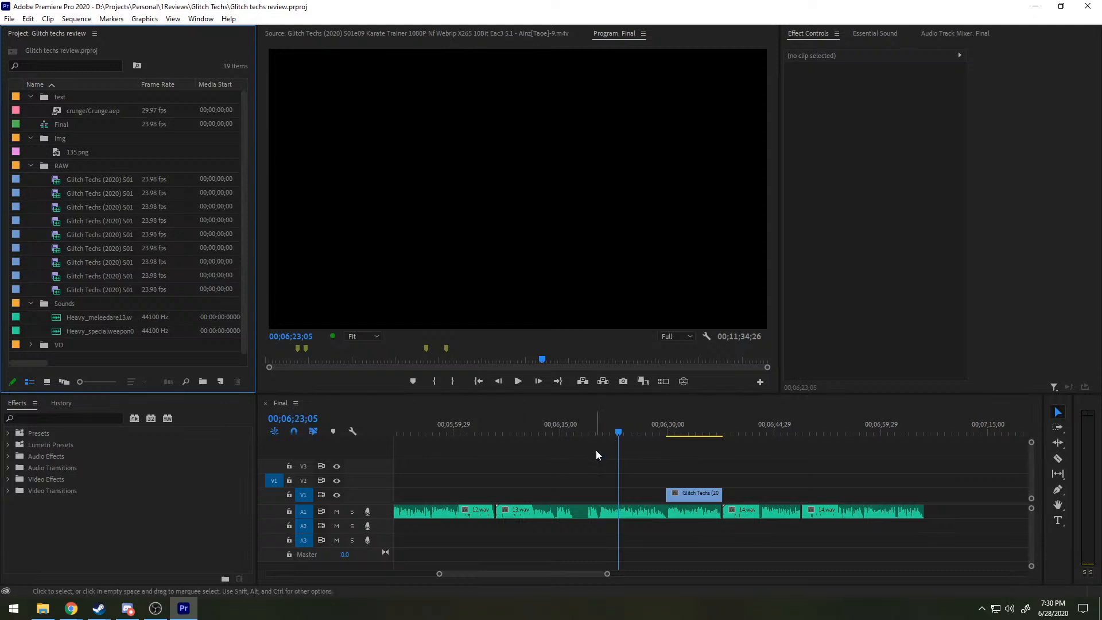
# Step: Review the Final sequence from its opening clips to the later narration, checking footage and empty stretches
pyautogui.press('-')
pyautogui.press('-')
pyautogui.press('-')
pyautogui.press('-')
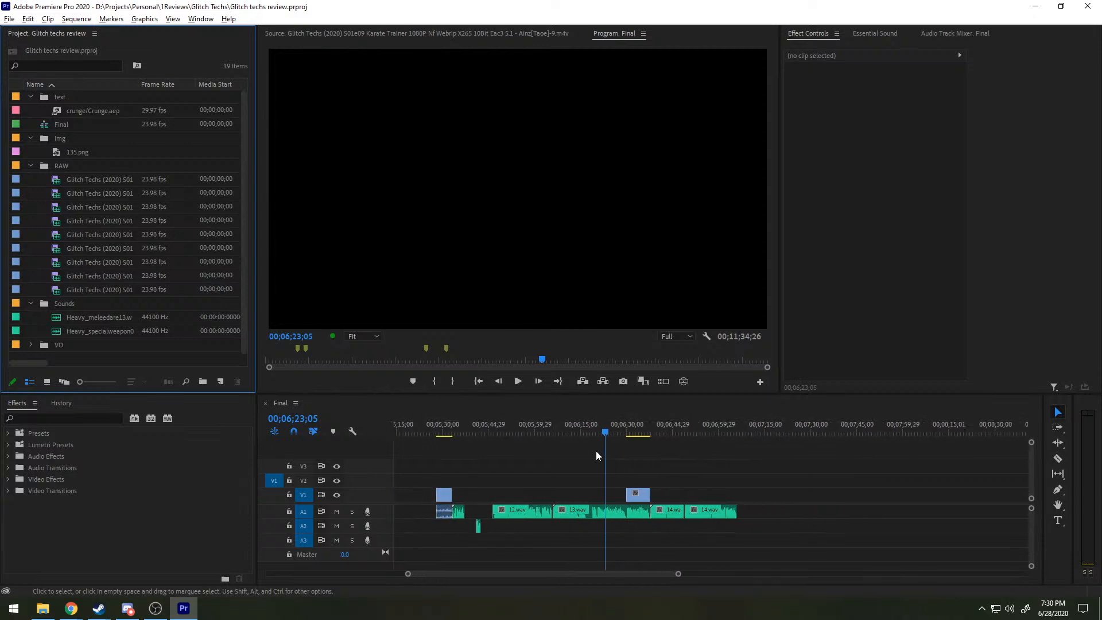
pyautogui.scroll(8, 594, 451)
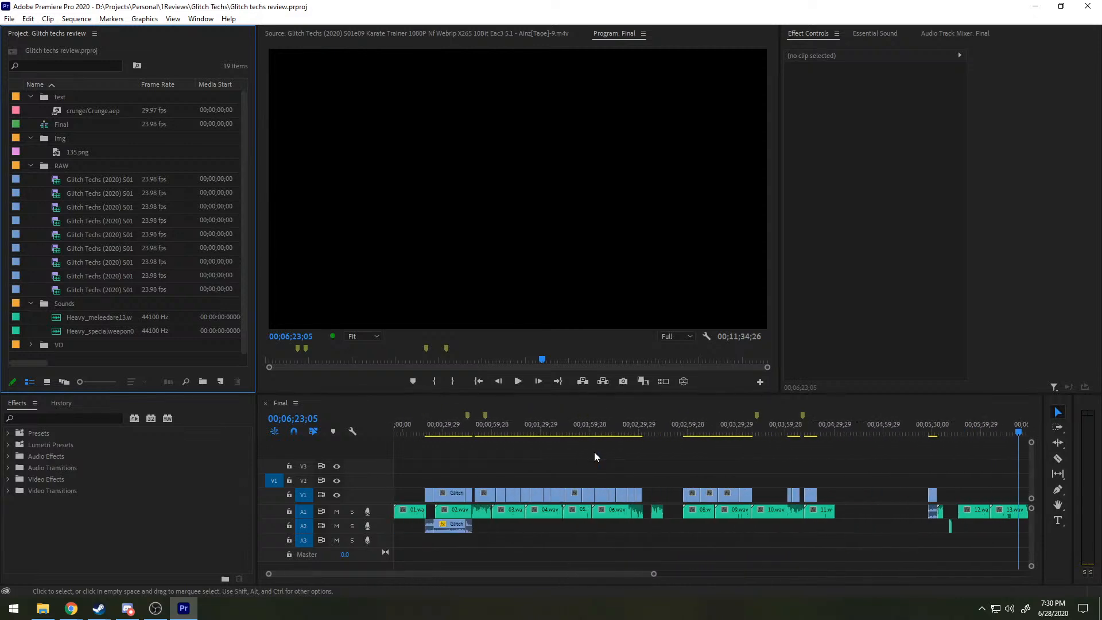
pyautogui.click(492, 440)
pyautogui.moveTo(492, 440); pyautogui.dragTo(640, 440)
pyautogui.press('space')
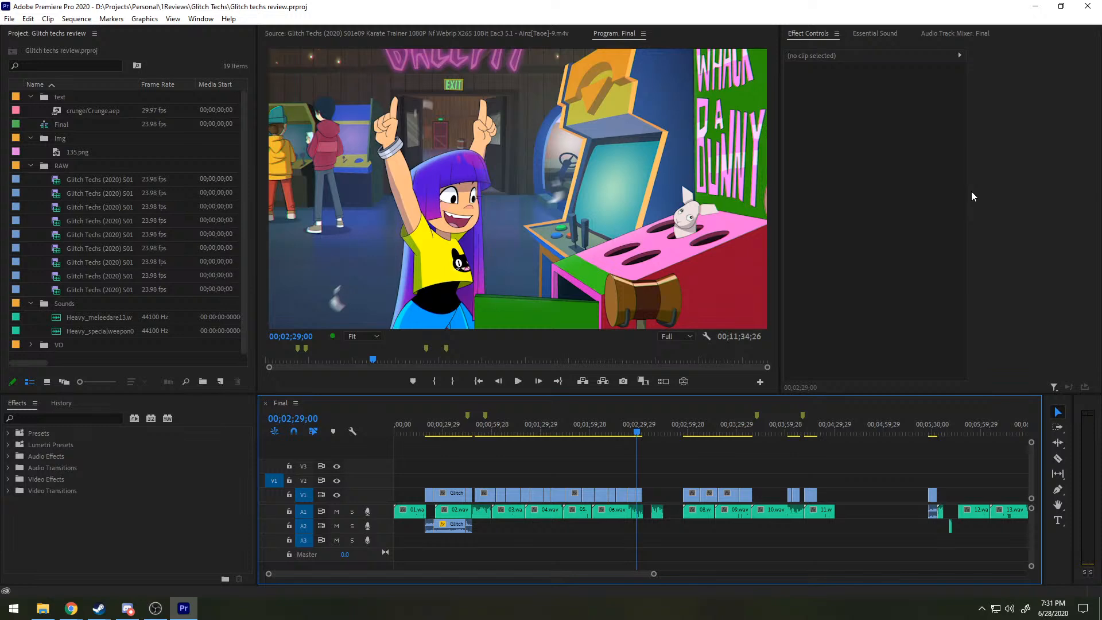
pyautogui.moveTo(637, 432); pyautogui.dragTo(851, 435)
pyautogui.scroll(-7, 826, 436)
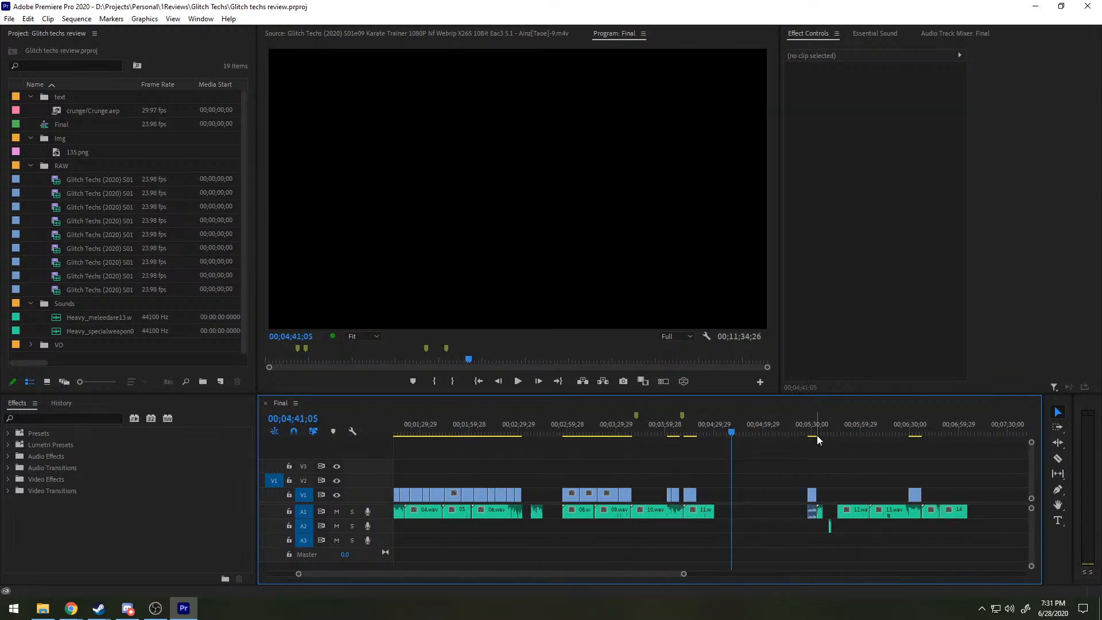
pyautogui.scroll(-6, 817, 435)
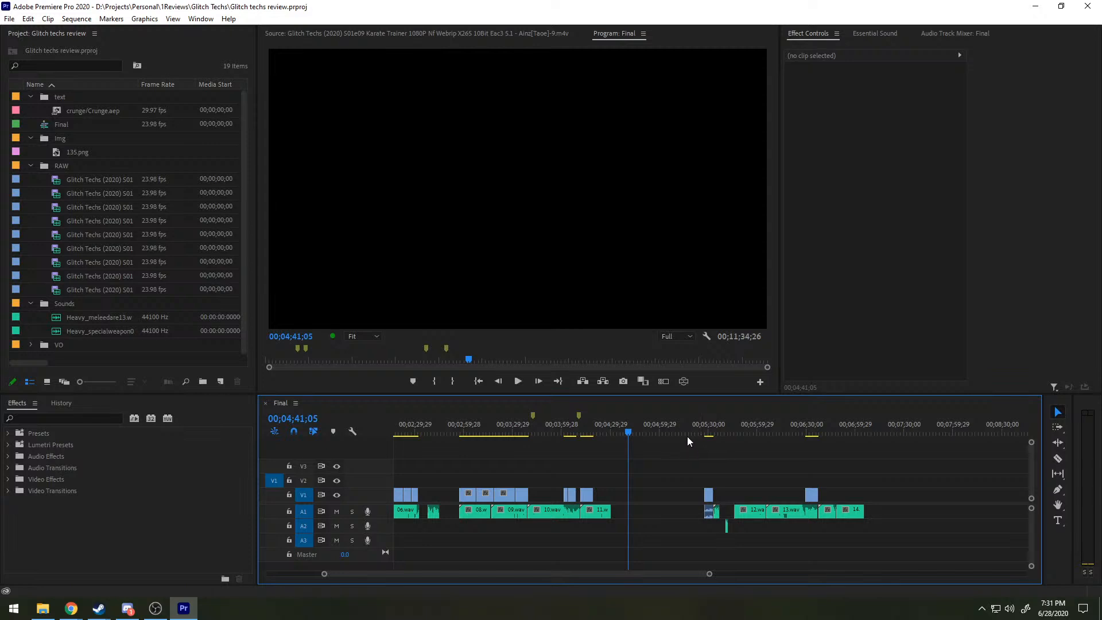
# Step: Listen to the 12.wav narration between about 00;05;50 and 00;05;53 to locate the cue for the crunge title
pyautogui.moveTo(718, 430); pyautogui.dragTo(730, 431)
pyautogui.moveTo(742, 428); pyautogui.dragTo(745, 425)
pyautogui.press('space')
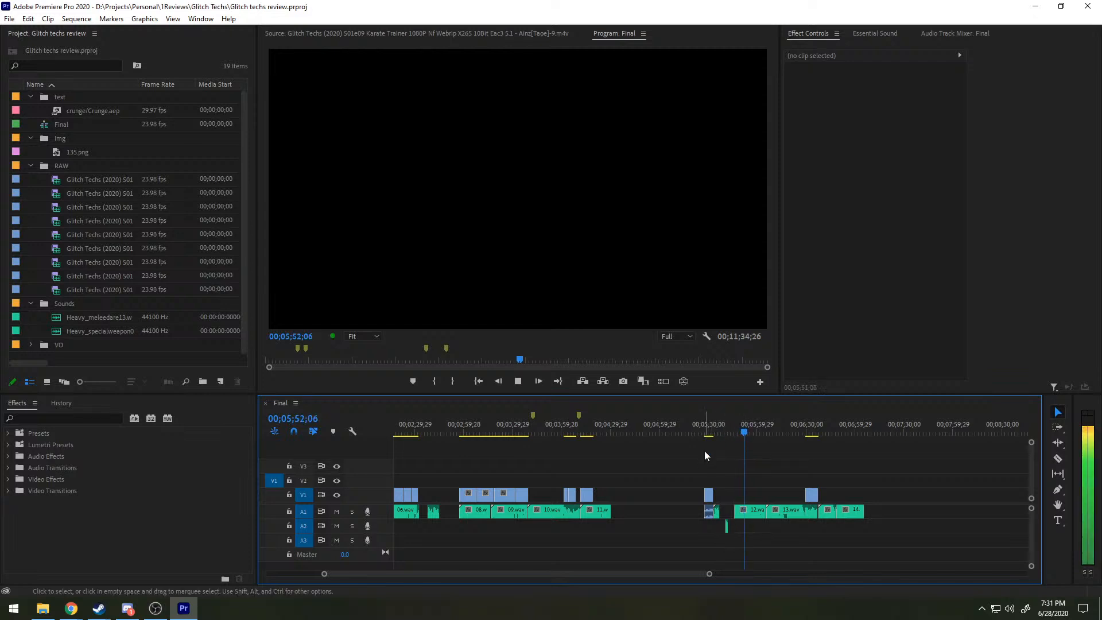
pyautogui.press('space')
pyautogui.scroll(9, 749, 475)
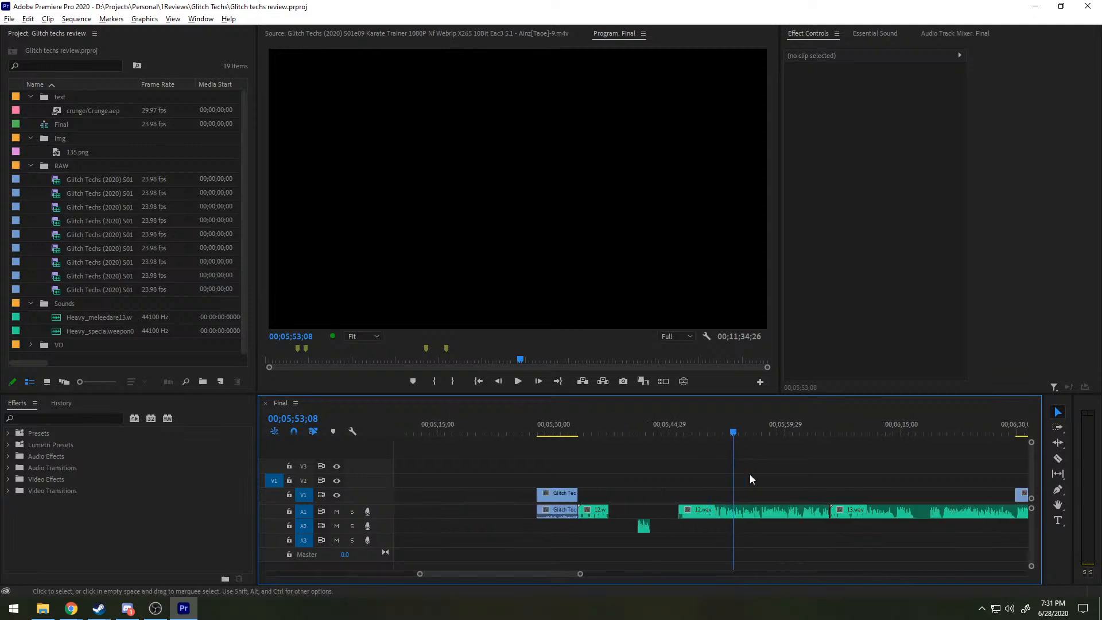
pyautogui.moveTo(660, 425); pyautogui.dragTo(570, 433)
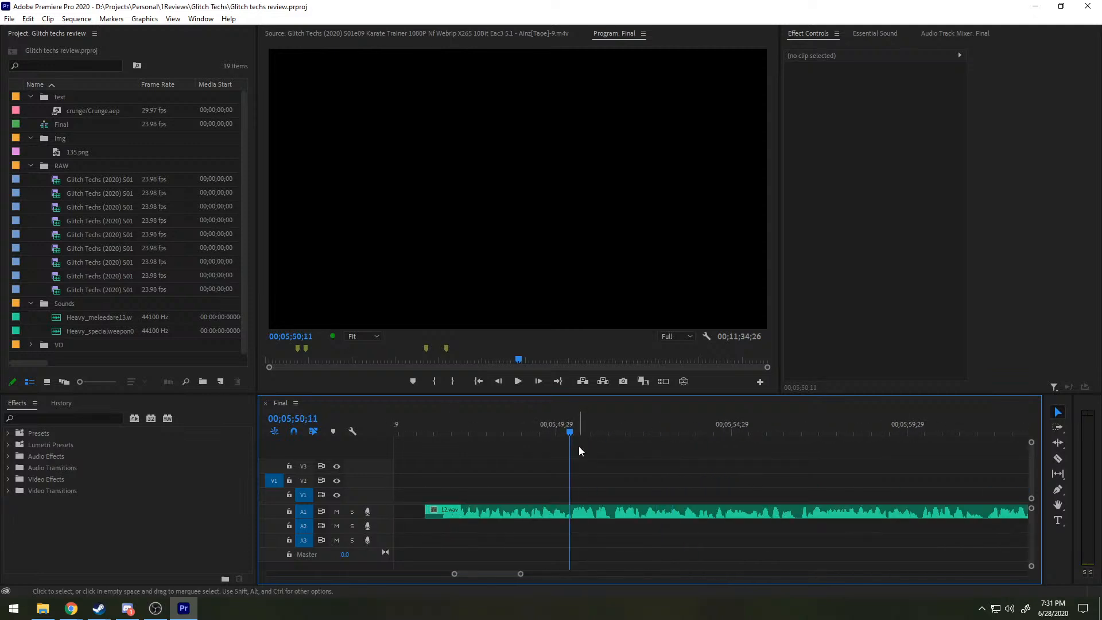
pyautogui.press('space')
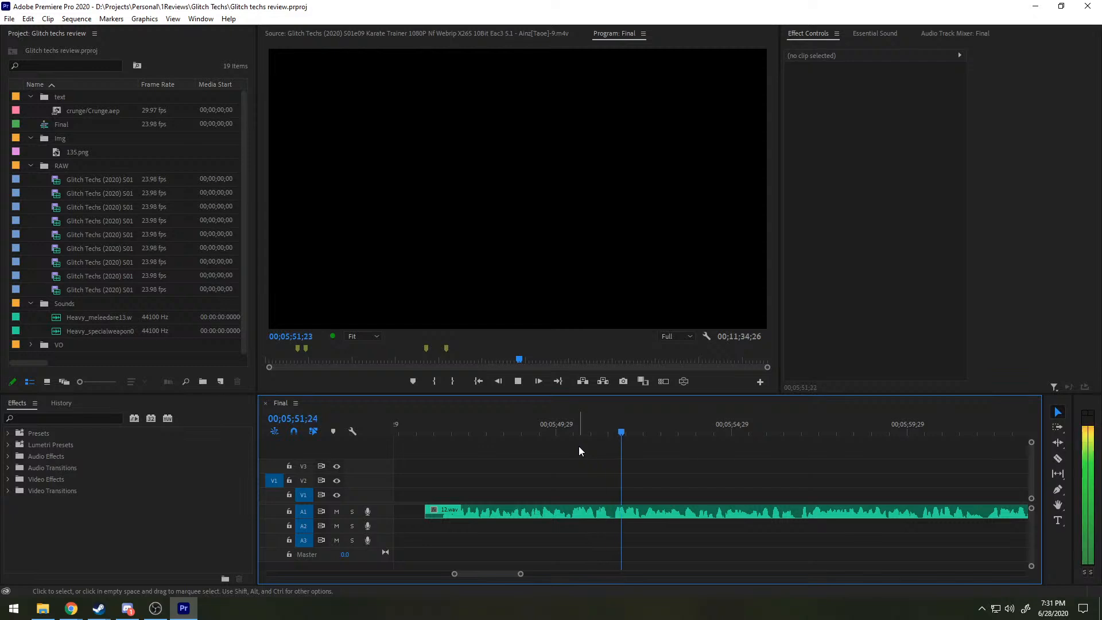
pyautogui.press('space')
pyautogui.click(640, 431)
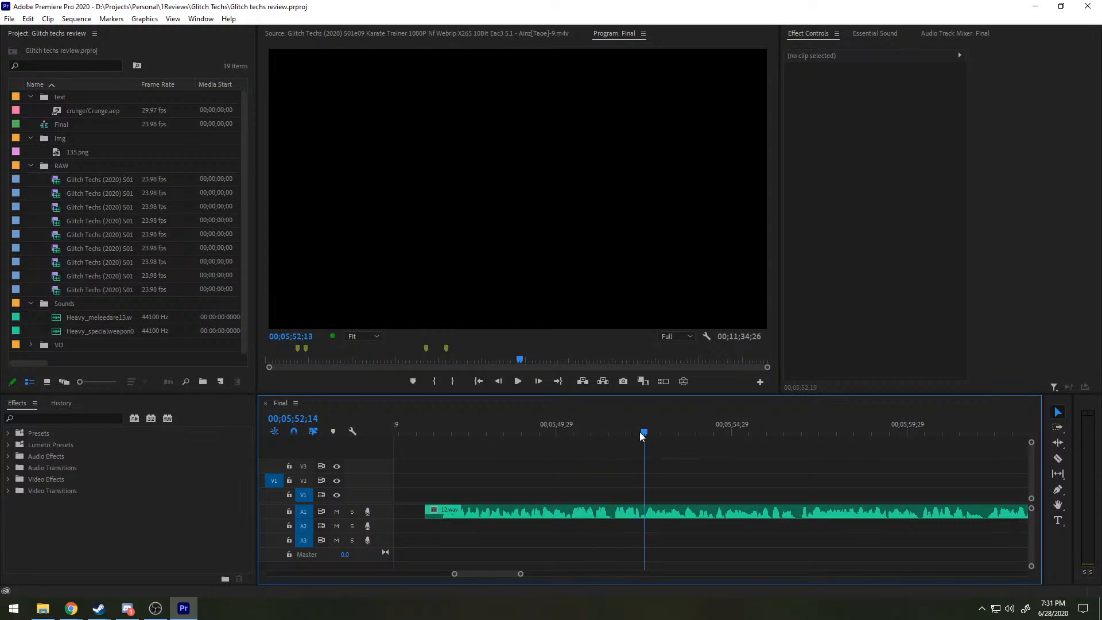
# Step: Place crunge/Crunge.aep on a new V4 track over the 12.wav narration, trim it to about 2.4 seconds and preview its timing
pyautogui.moveTo(60, 109); pyautogui.dragTo(603, 446)
pyautogui.scroll(-5, 603, 446)
pyautogui.press('alt')
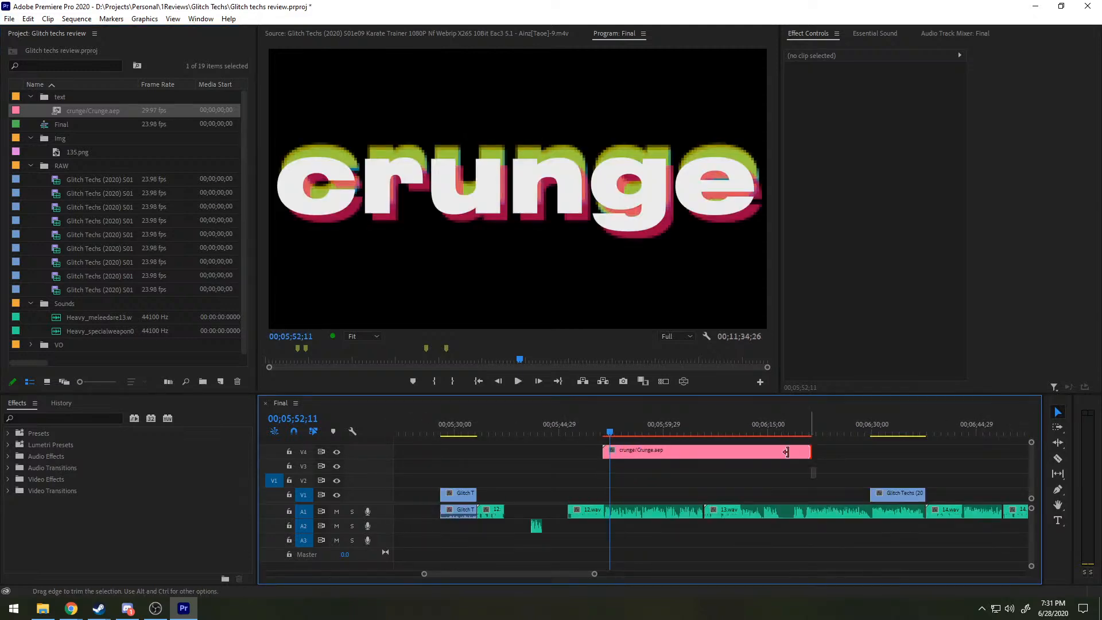
pyautogui.click(811, 451)
pyautogui.scroll(4, 618, 455)
pyautogui.moveTo(617, 455); pyautogui.dragTo(574, 426)
pyautogui.press('space')
pyautogui.press('space')
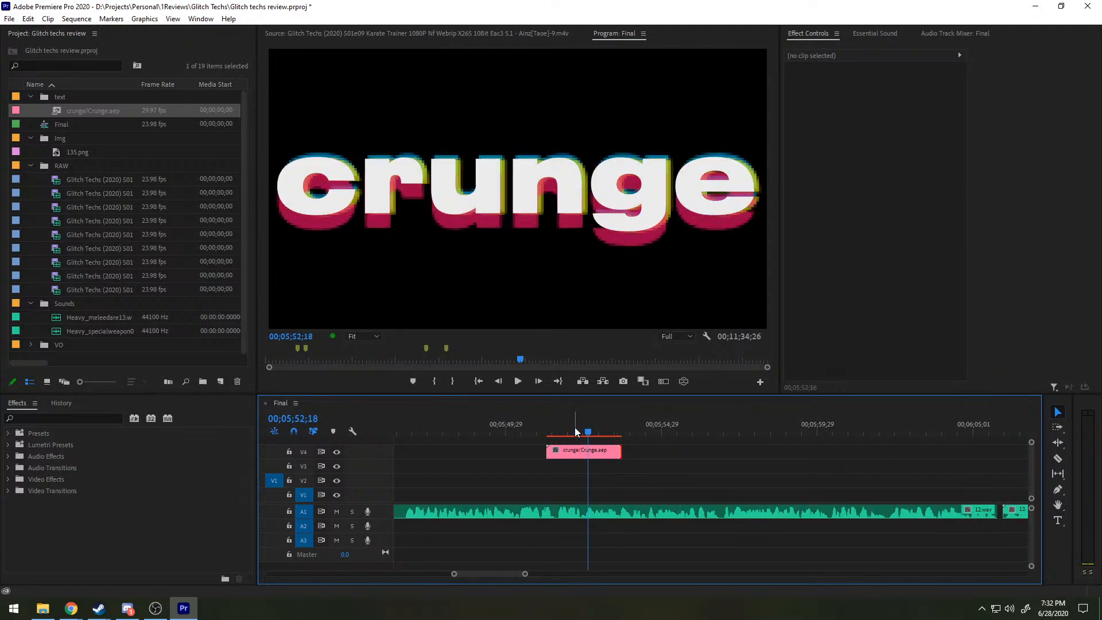
# Step: Move the crunge clip to V1 starting at about 00;05;52;11, trim it to about half a second and preview it
pyautogui.scroll(2, 591, 450)
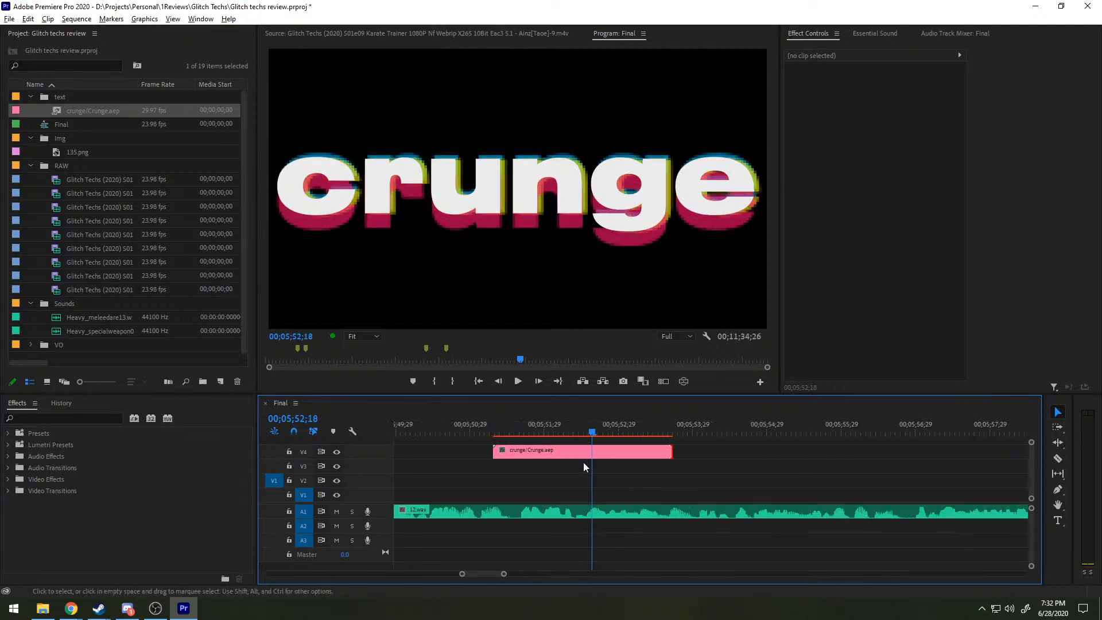
pyautogui.moveTo(589, 439); pyautogui.dragTo(657, 496)
pyautogui.press('space')
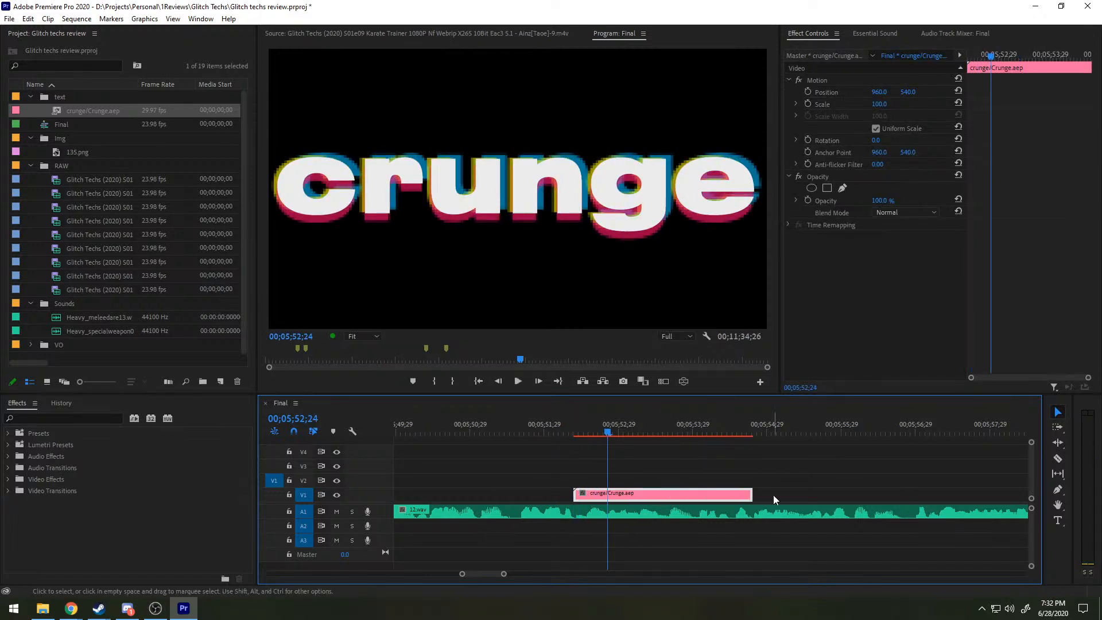
pyautogui.moveTo(761, 494); pyautogui.dragTo(606, 495)
pyautogui.press('space')
pyautogui.click(490, 425)
pyautogui.press('space')
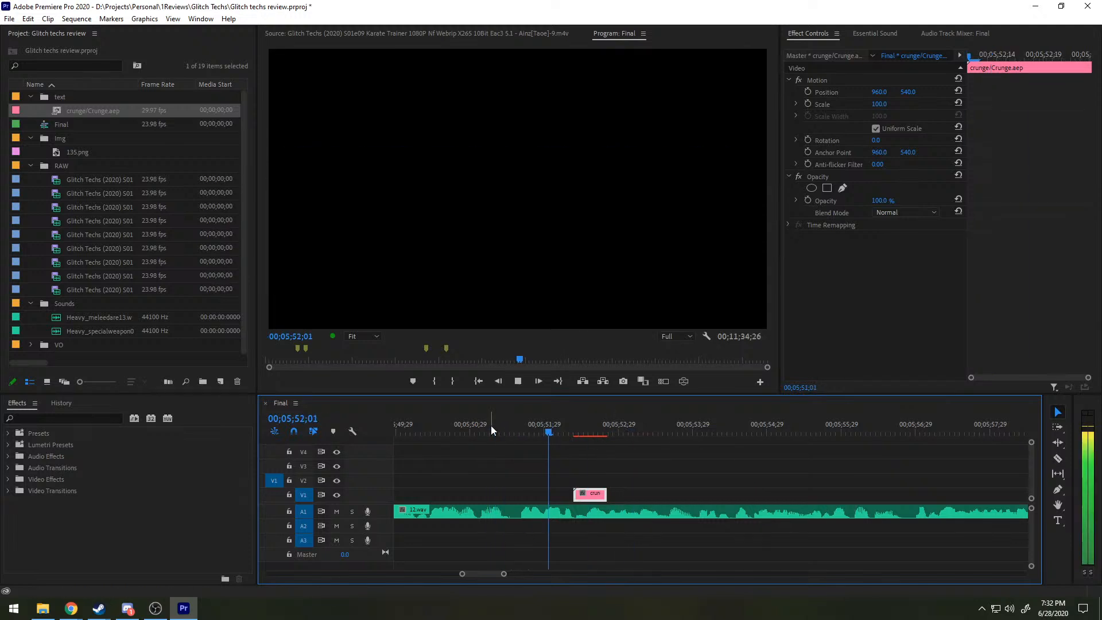
pyautogui.press('space')
# Step: Move the short crunge clip up to V2, slip its contents to a later part of the animation and preview it
pyautogui.moveTo(584, 494); pyautogui.dragTo(594, 482)
pyautogui.click(595, 422)
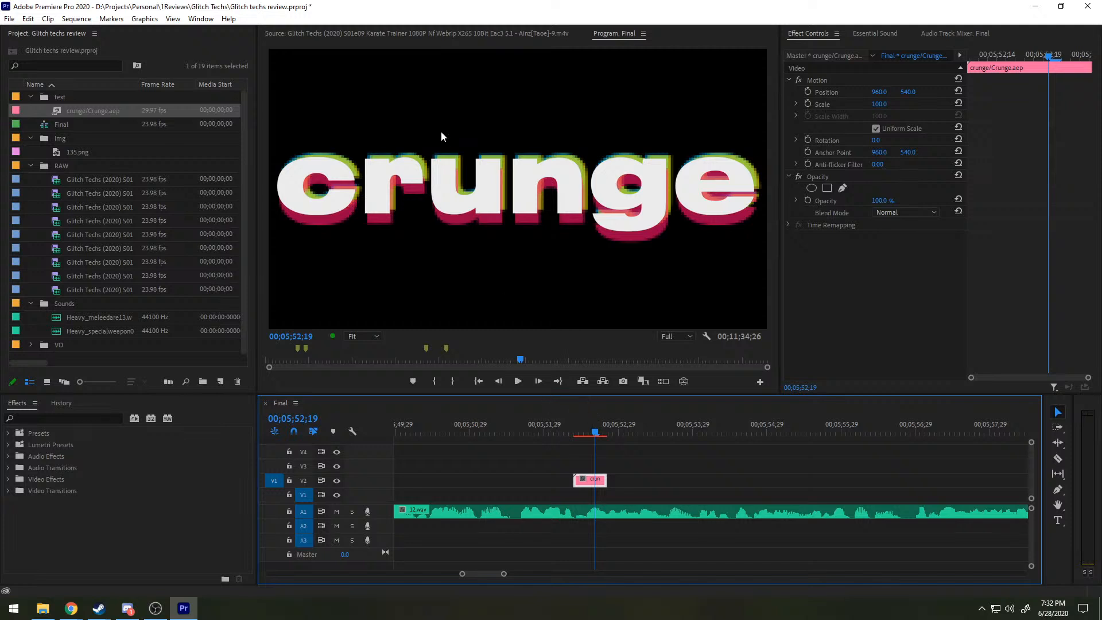
pyautogui.click(1057, 444)
pyautogui.click(578, 482)
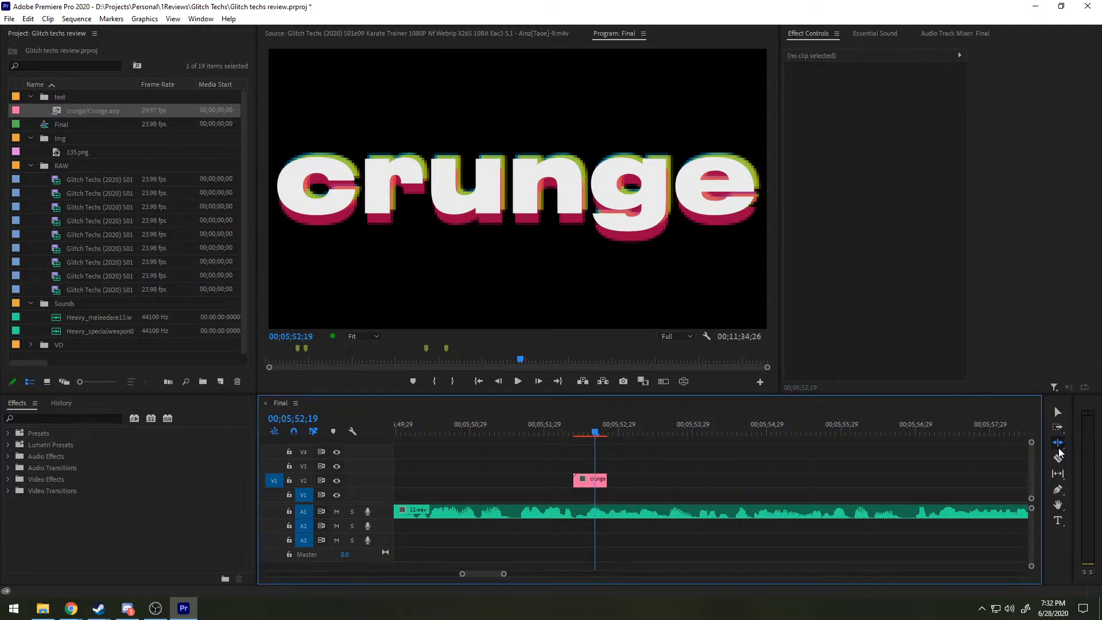
pyautogui.click(1057, 473)
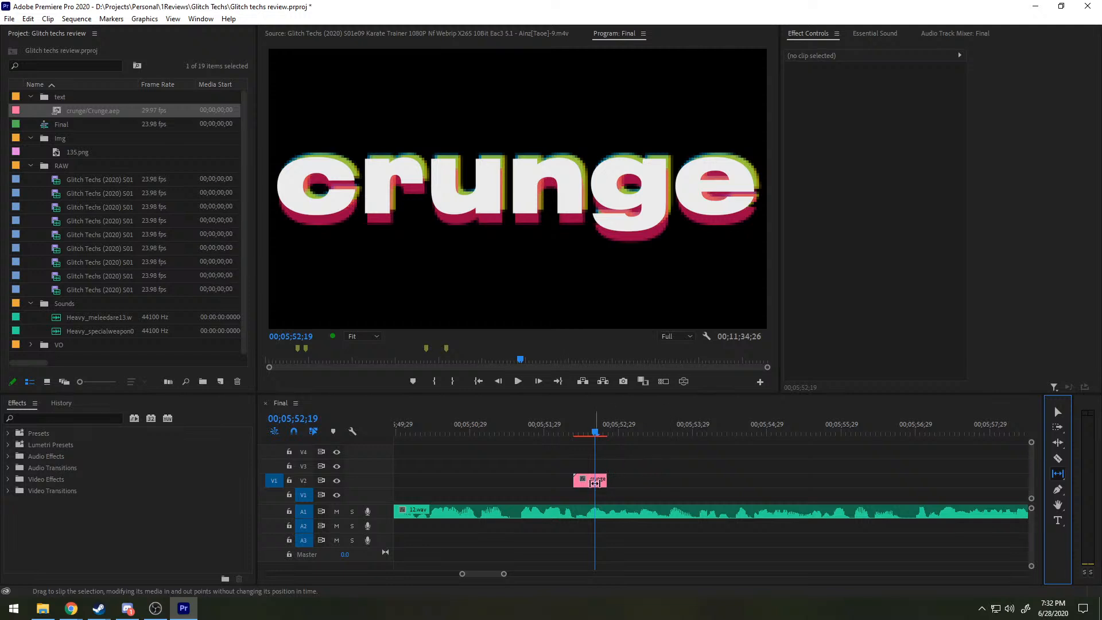
pyautogui.moveTo(594, 481); pyautogui.dragTo(487, 480)
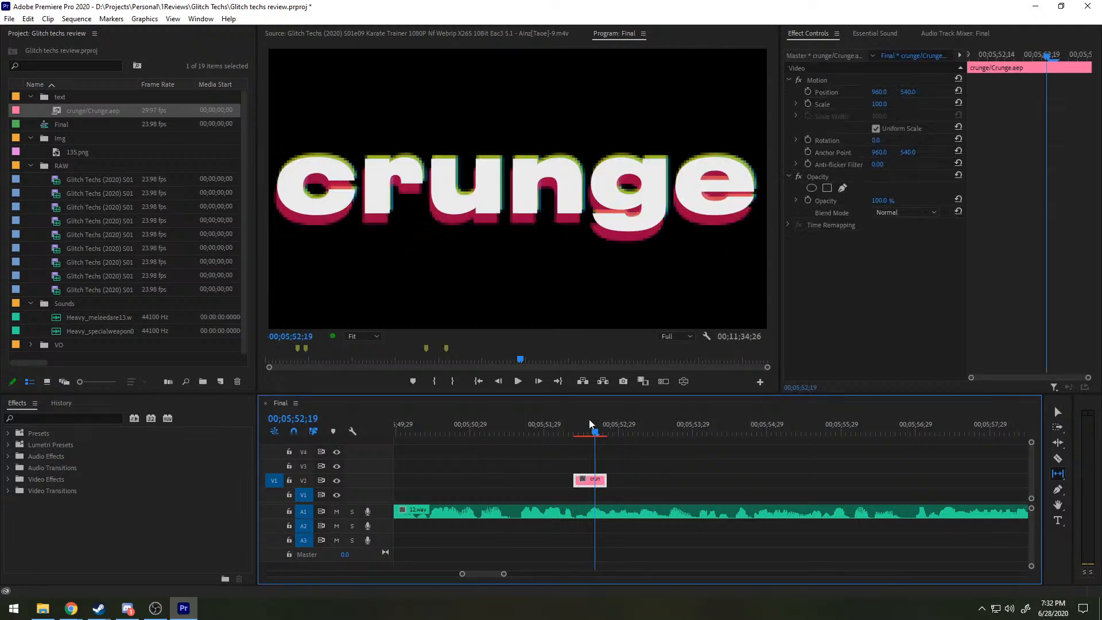
pyautogui.moveTo(590, 424)
pyautogui.mouseDown()
pyautogui.moveTo(567, 423)
pyautogui.moveTo(577, 433)
pyautogui.mouseUp()
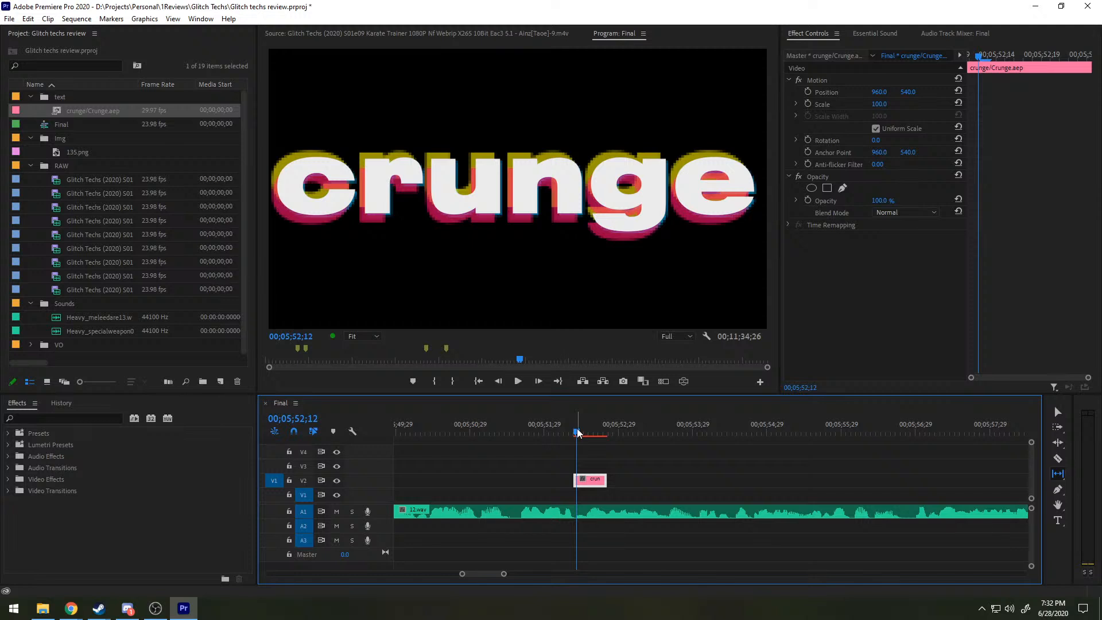
pyautogui.press('space')
pyautogui.press('space')
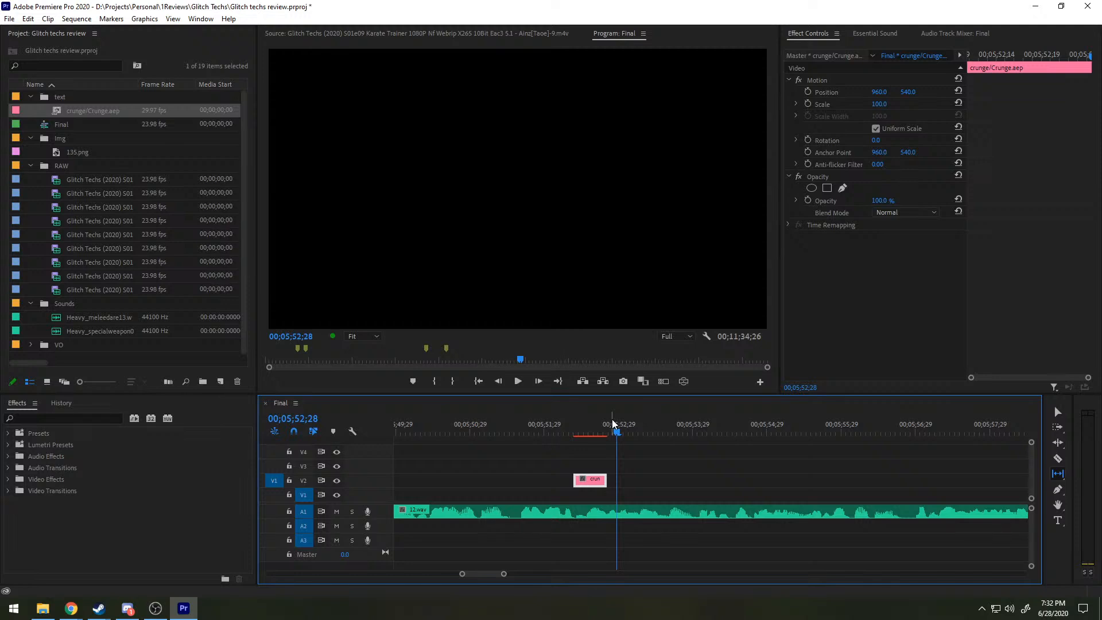
# Step: Deselect the crunge clip and reactivate the Selection tool, showing more of the Final sequence around the title
pyautogui.hscroll(2, 671, 492)
pyautogui.click(689, 471)
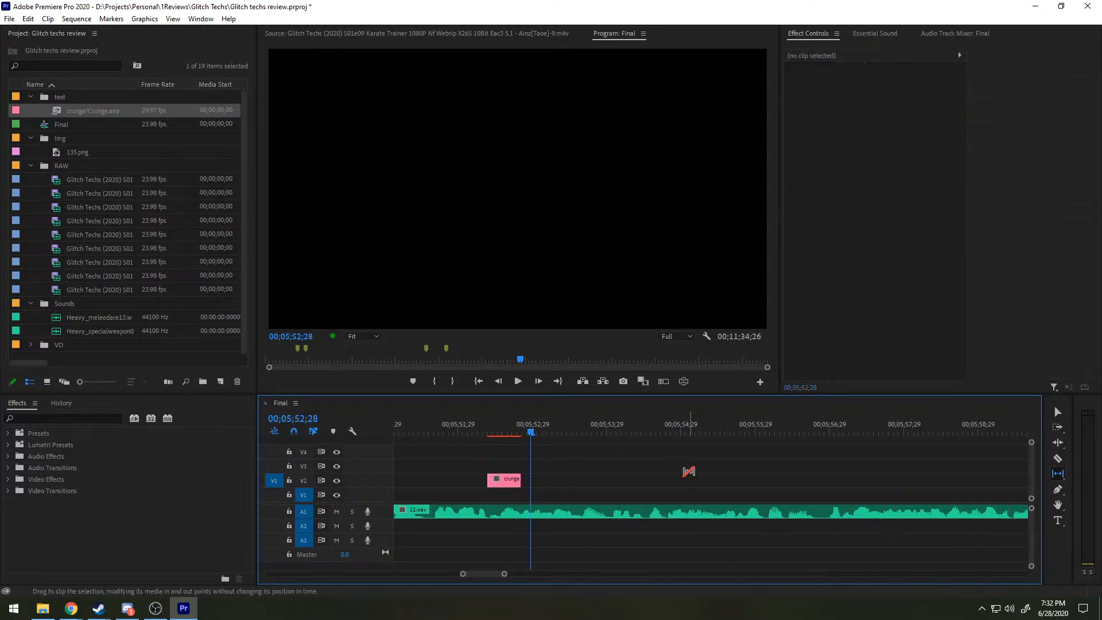
pyautogui.click(1057, 411)
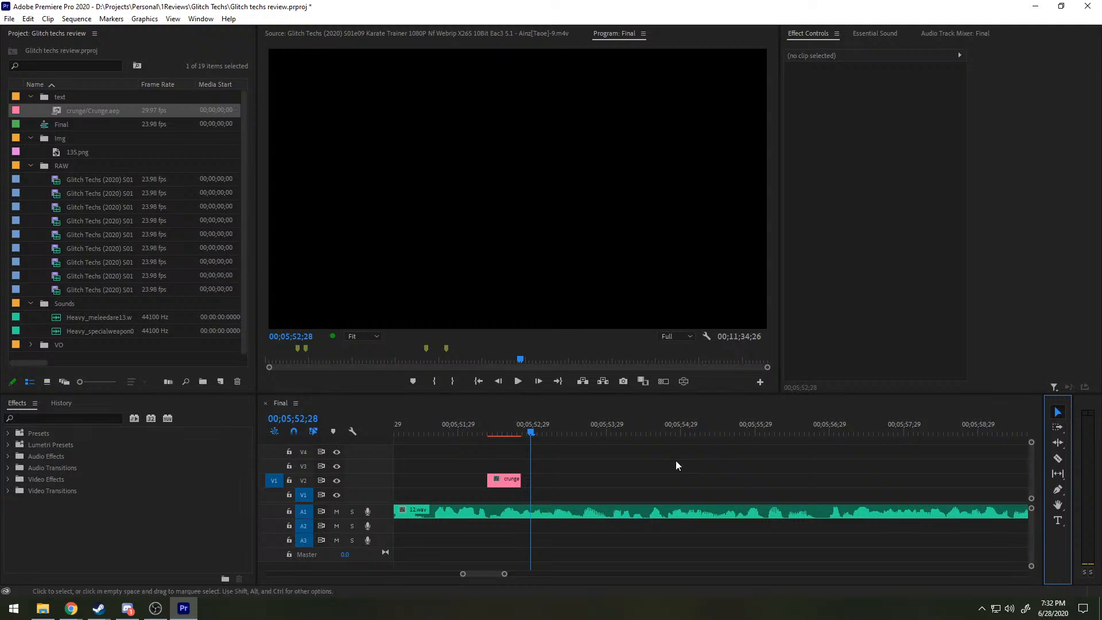
pyautogui.scroll(-5, 674, 462)
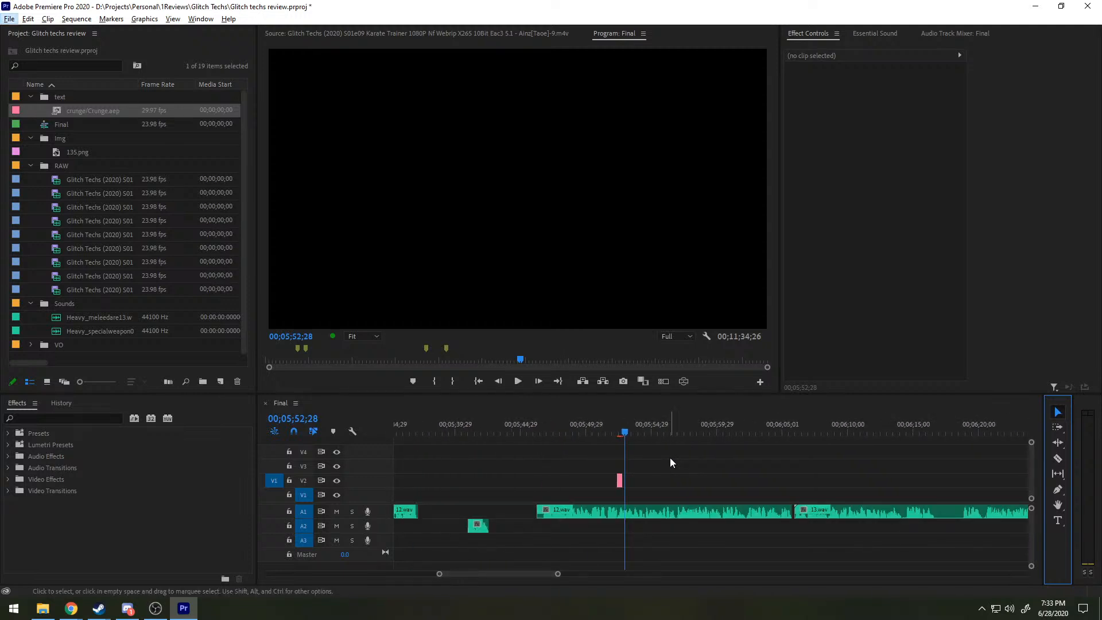
pyautogui.scroll(-5, 671, 459)
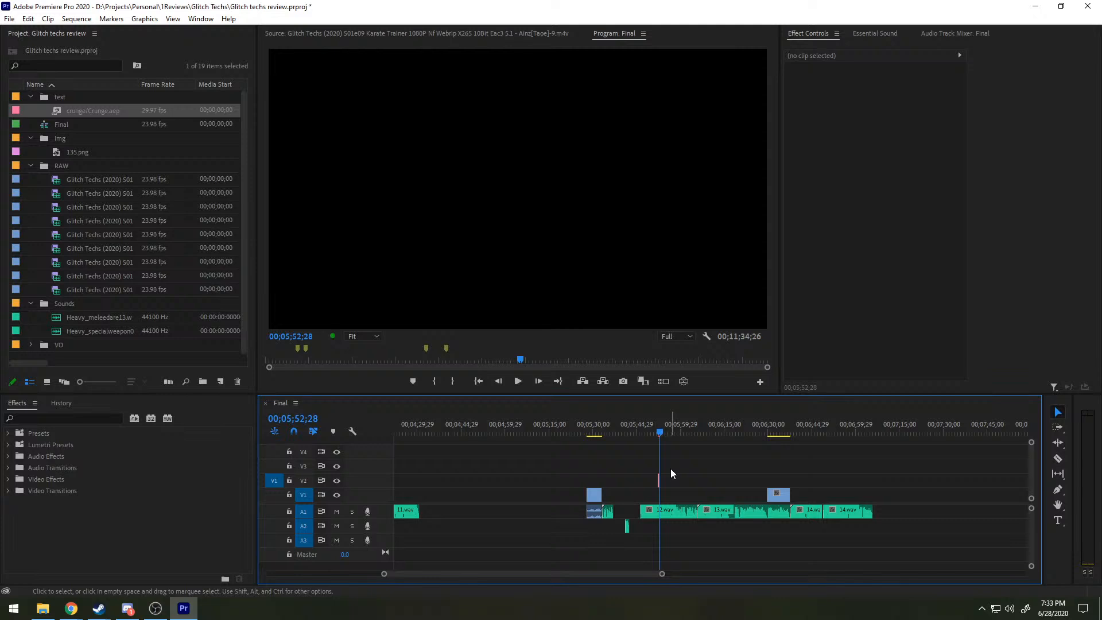
pyautogui.scroll(6, 654, 461)
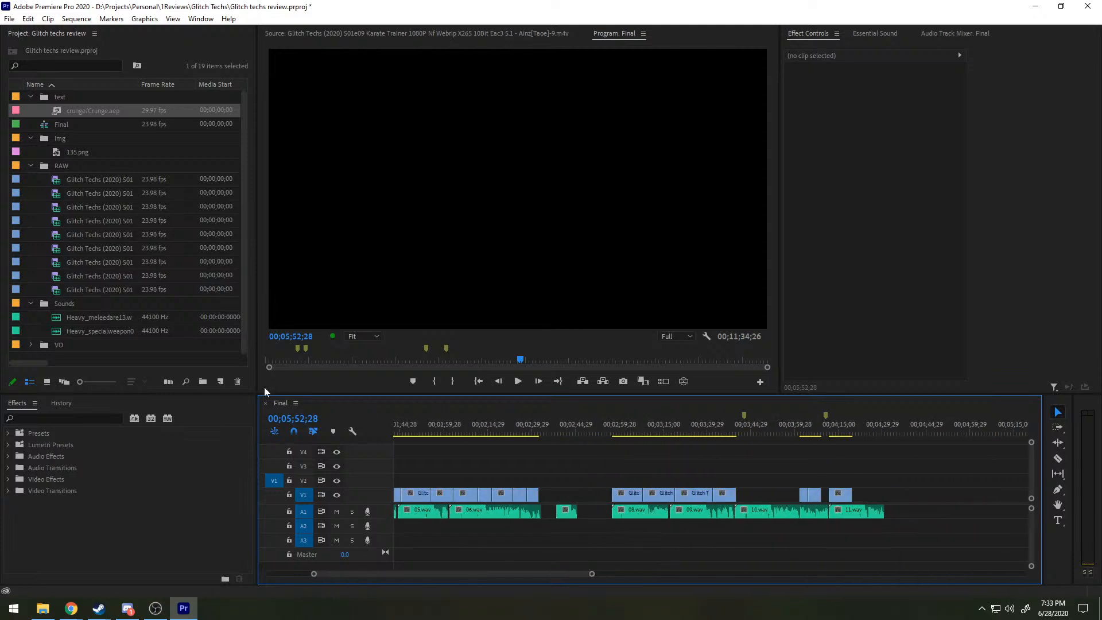
pyautogui.scroll(1, 596, 515)
pyautogui.scroll(4, 596, 515)
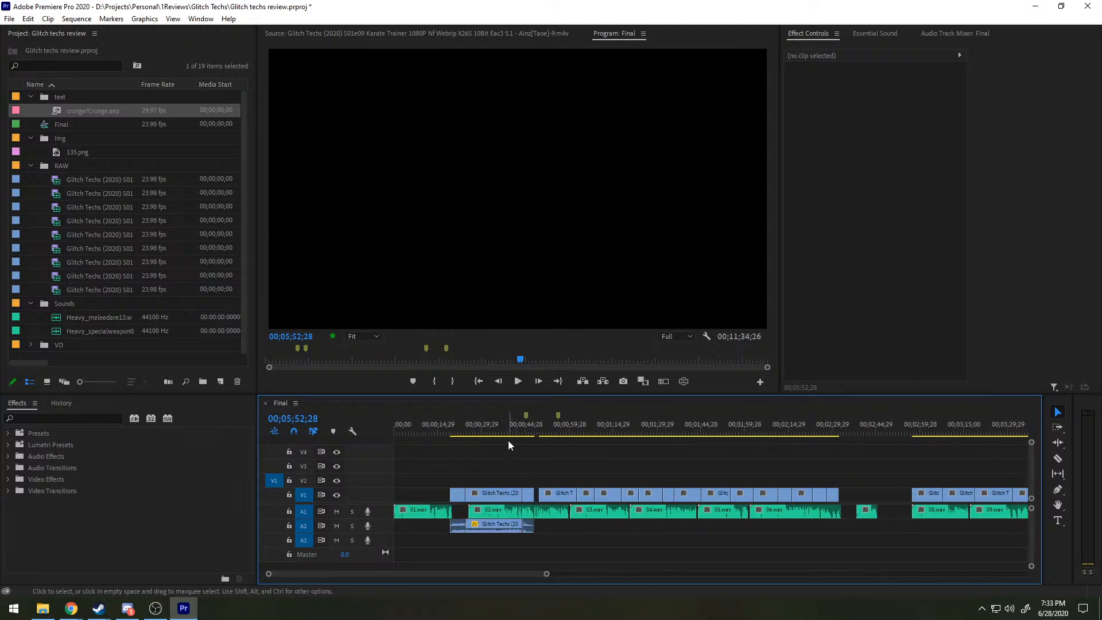
pyautogui.scroll(-4, 505, 441)
pyautogui.scroll(-2, 497, 440)
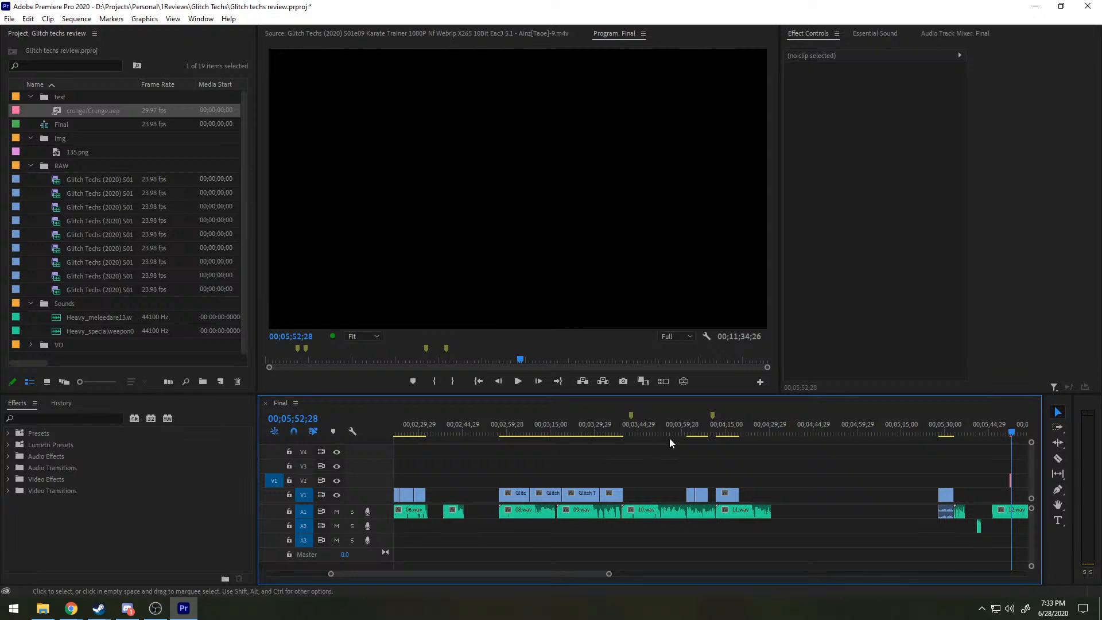
pyautogui.scroll(-4, 784, 450)
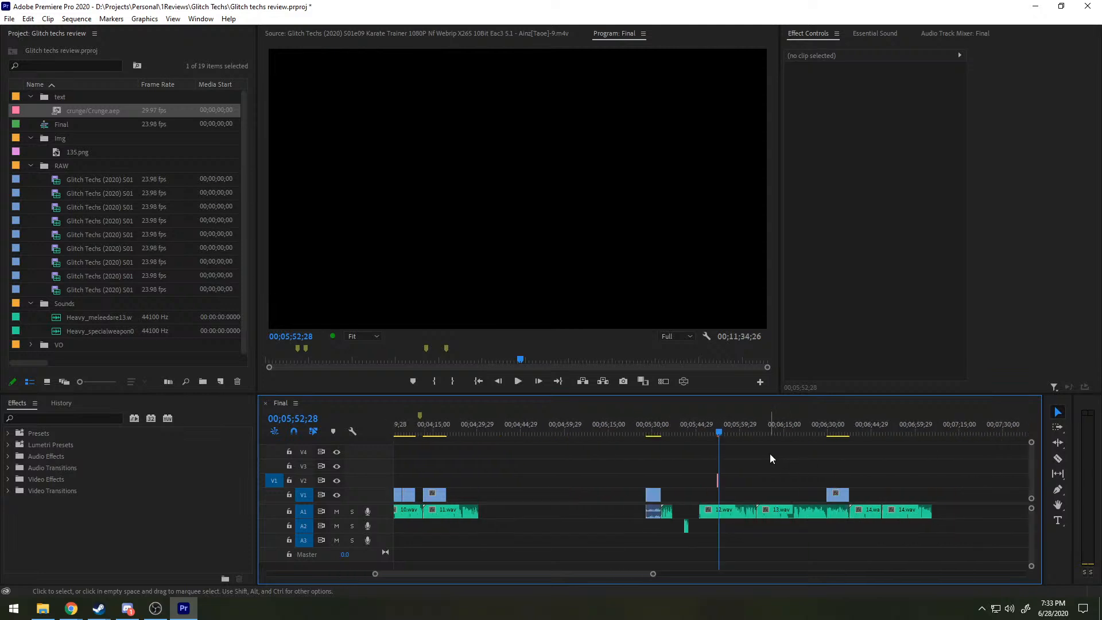
# Step: Browse the effect presets, checking the Blurs, Lens Distortion Removal and Mosaics folders, and collapse the list again
pyautogui.click(8, 433)
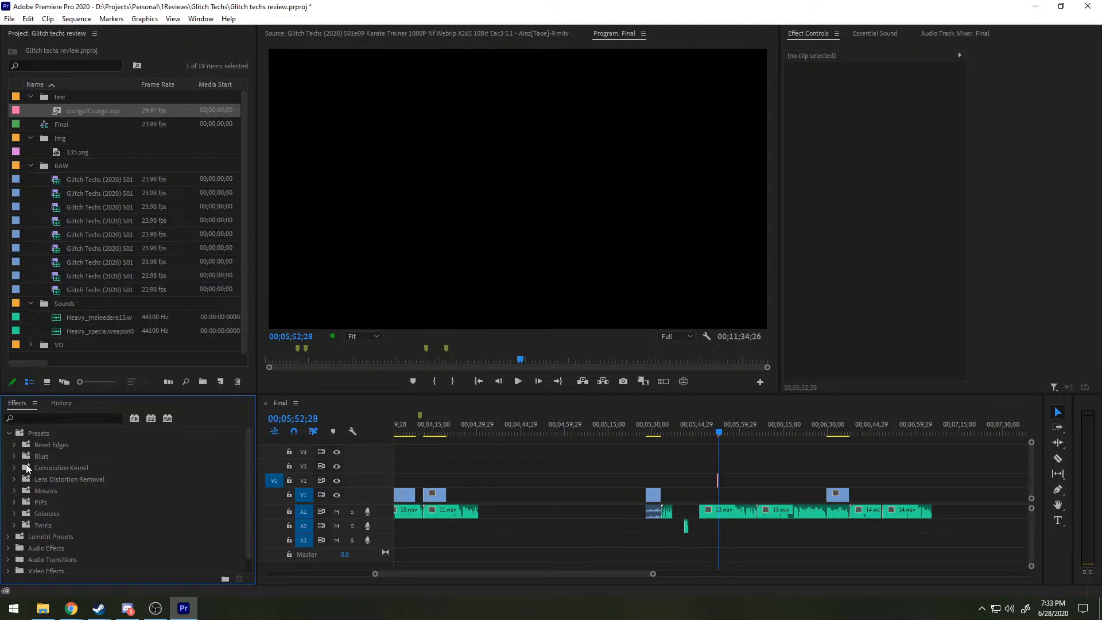
pyautogui.click(14, 456)
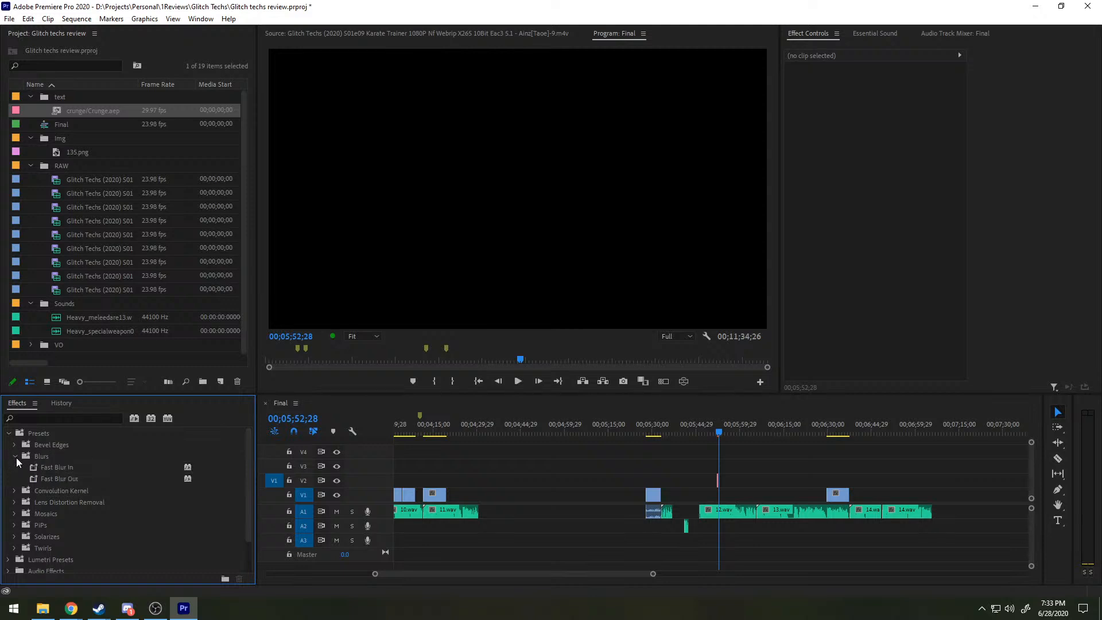
pyautogui.click(16, 457)
pyautogui.click(16, 469)
pyautogui.click(16, 468)
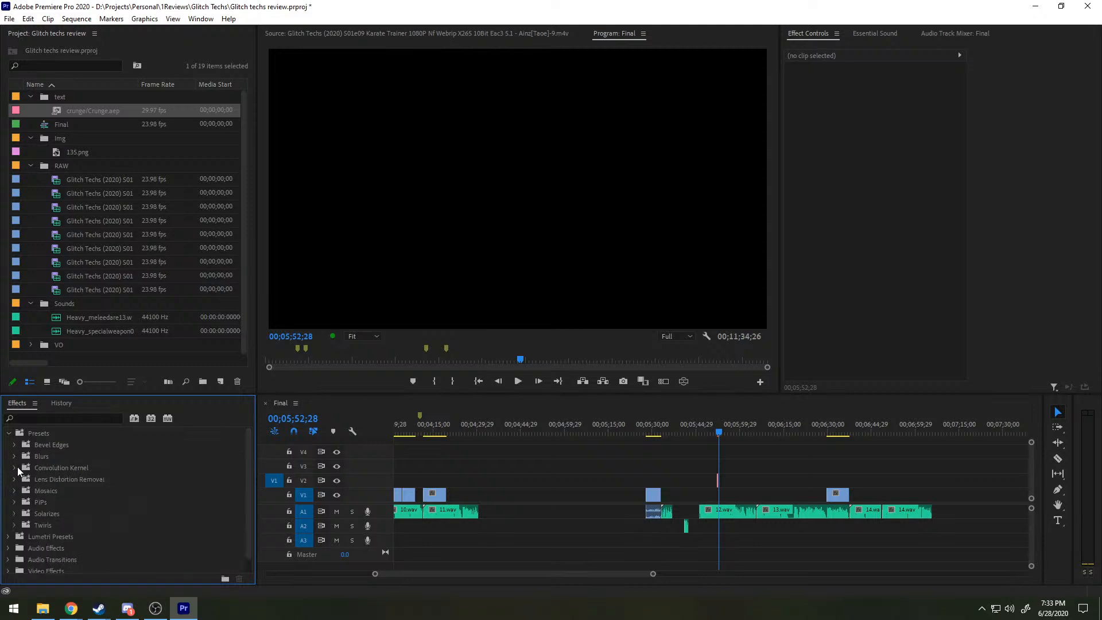
pyautogui.click(15, 479)
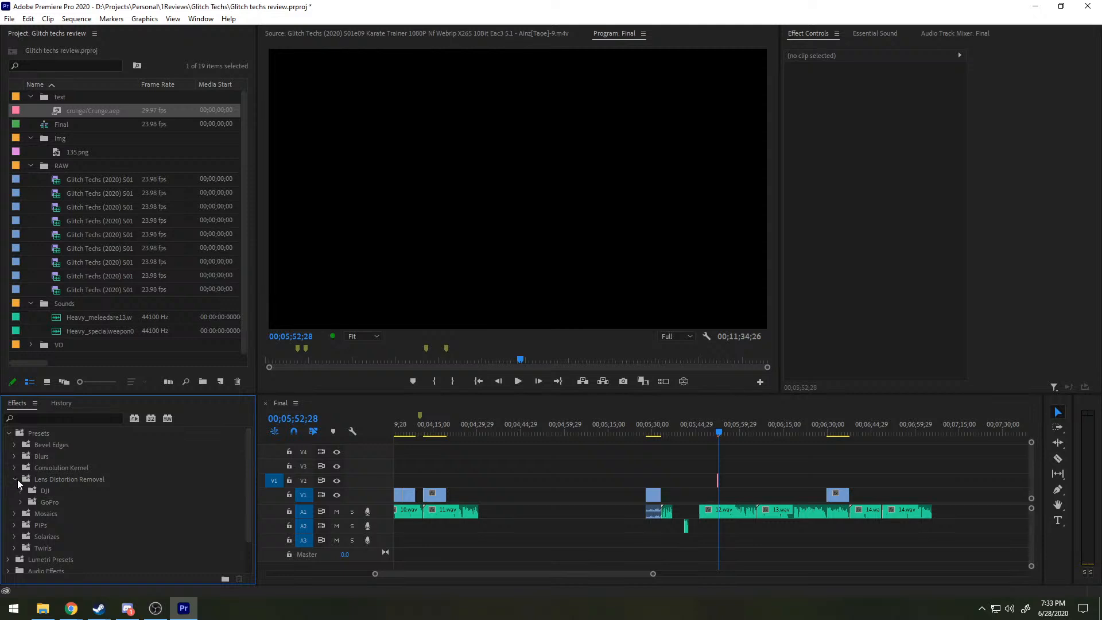
pyautogui.click(17, 479)
pyautogui.scroll(-1, 17, 477)
pyautogui.scroll(1, 22, 477)
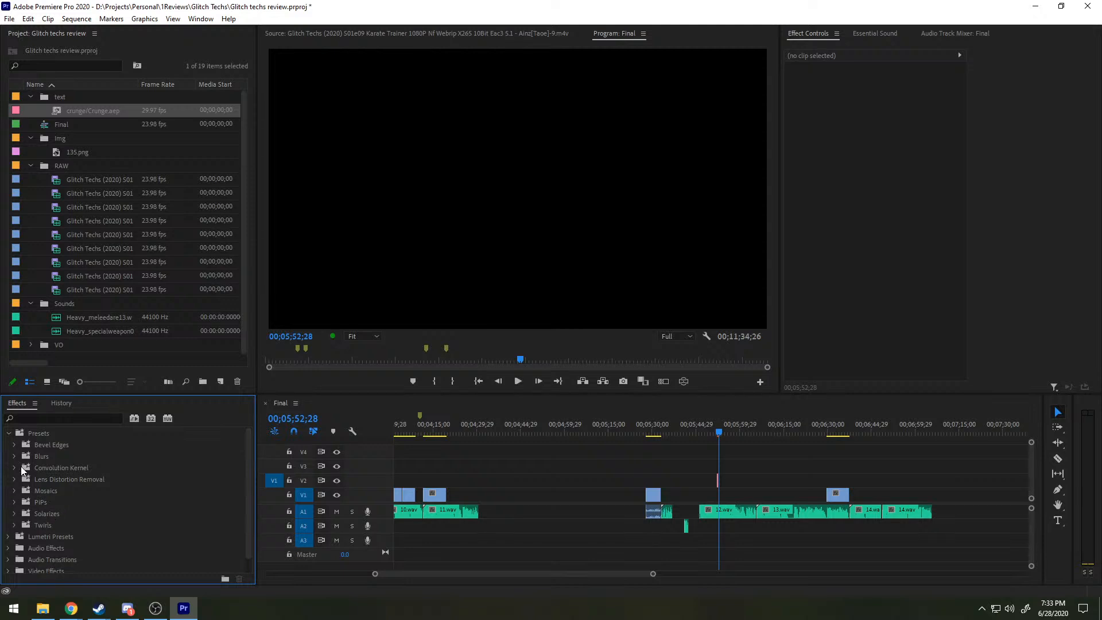
pyautogui.click(14, 490)
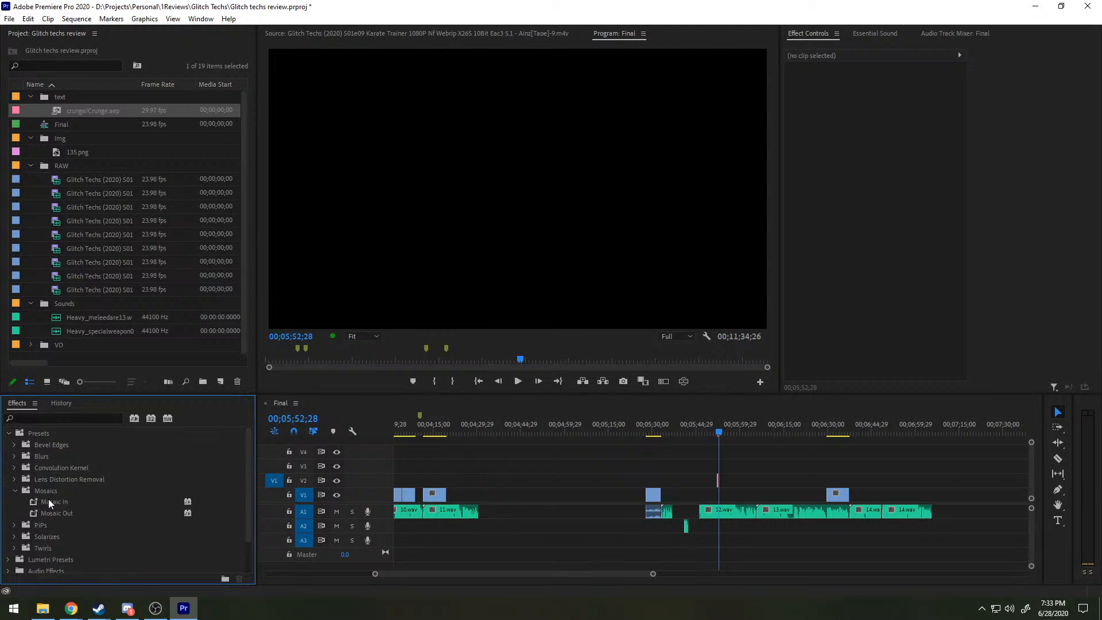
pyautogui.click(15, 491)
pyautogui.click(9, 433)
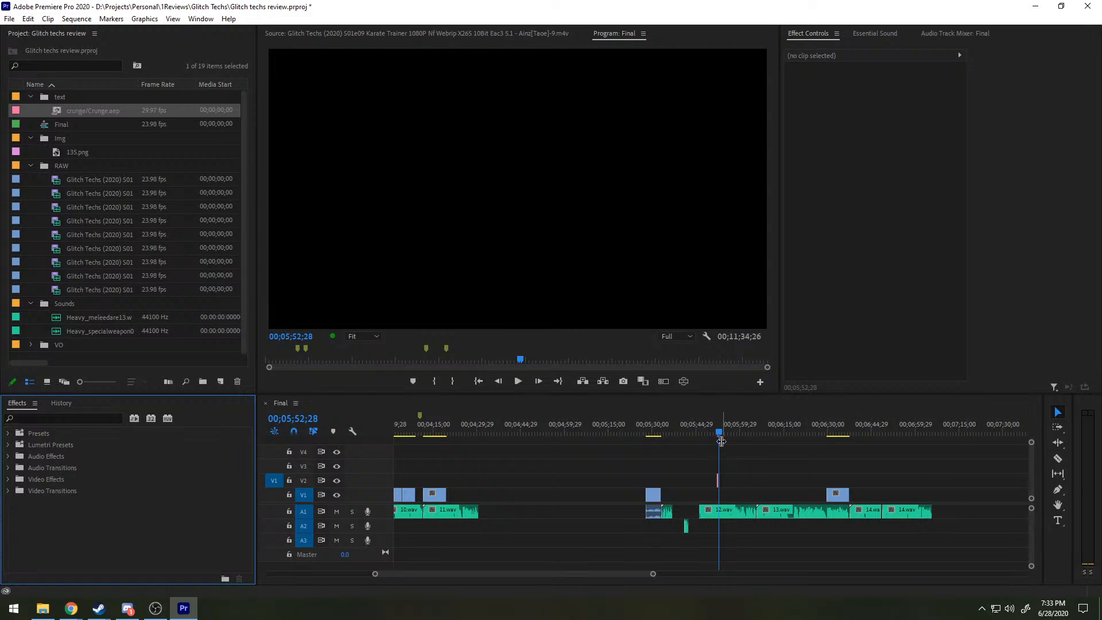
# Step: Examine the short crunge title on V2 frame by frame, from its last frames back to about 00;05;52;13
pyautogui.scroll(3, 721, 430)
pyautogui.scroll(1, 720, 431)
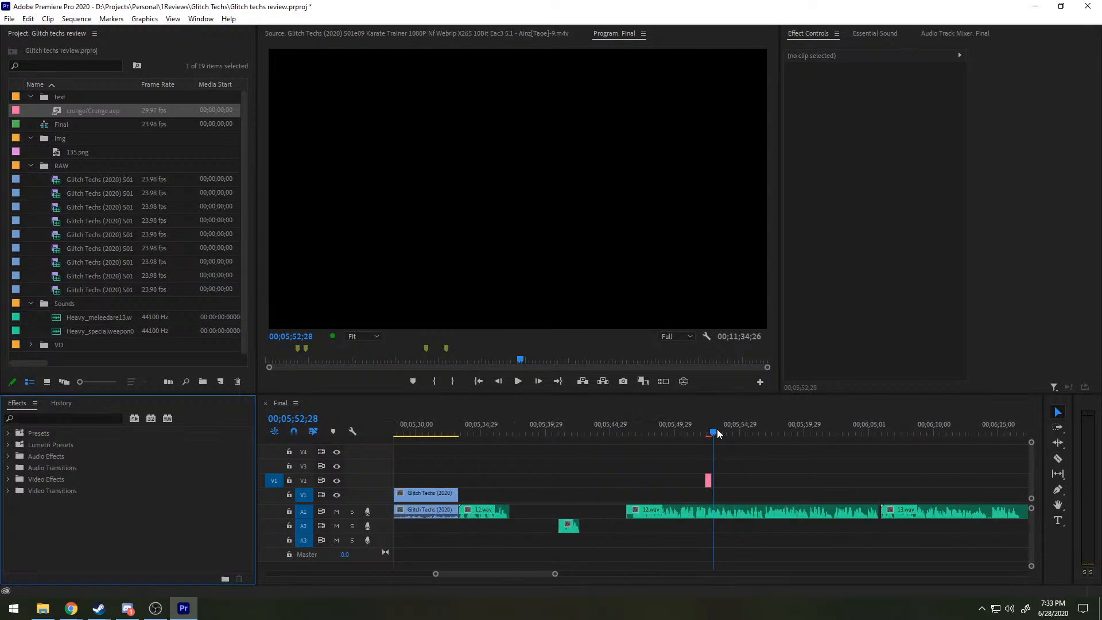
pyautogui.moveTo(716, 431); pyautogui.dragTo(710, 431)
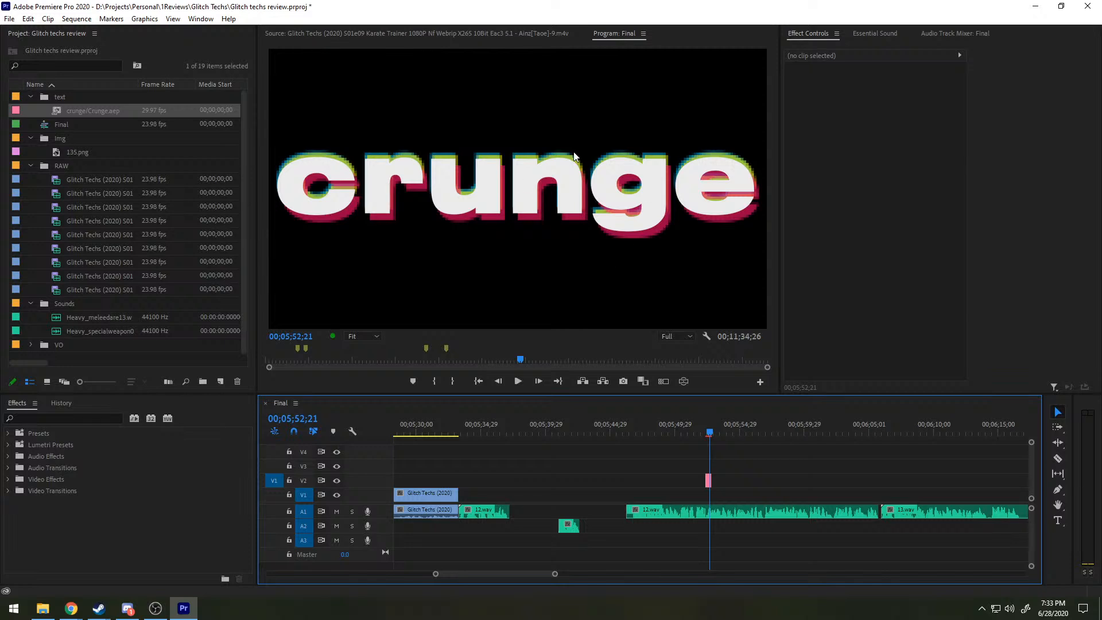
pyautogui.press('Left')
pyautogui.press('Left')
pyautogui.press('Left')
pyautogui.press('Left')
pyautogui.press('Left')
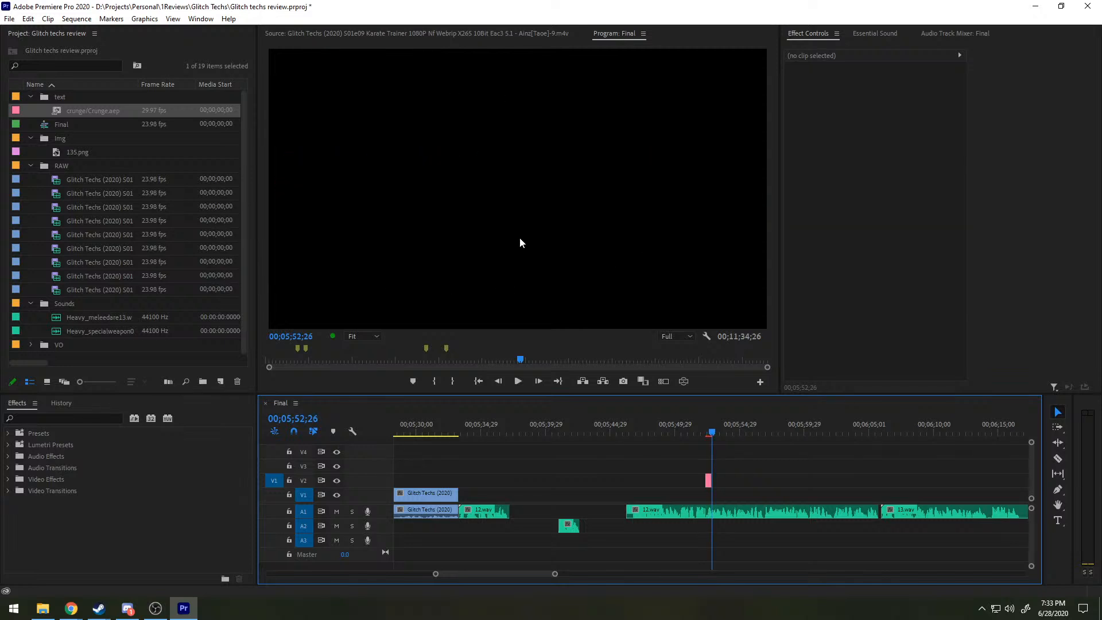
pyautogui.press('Left')
pyautogui.press('Left')
pyautogui.press('Left')
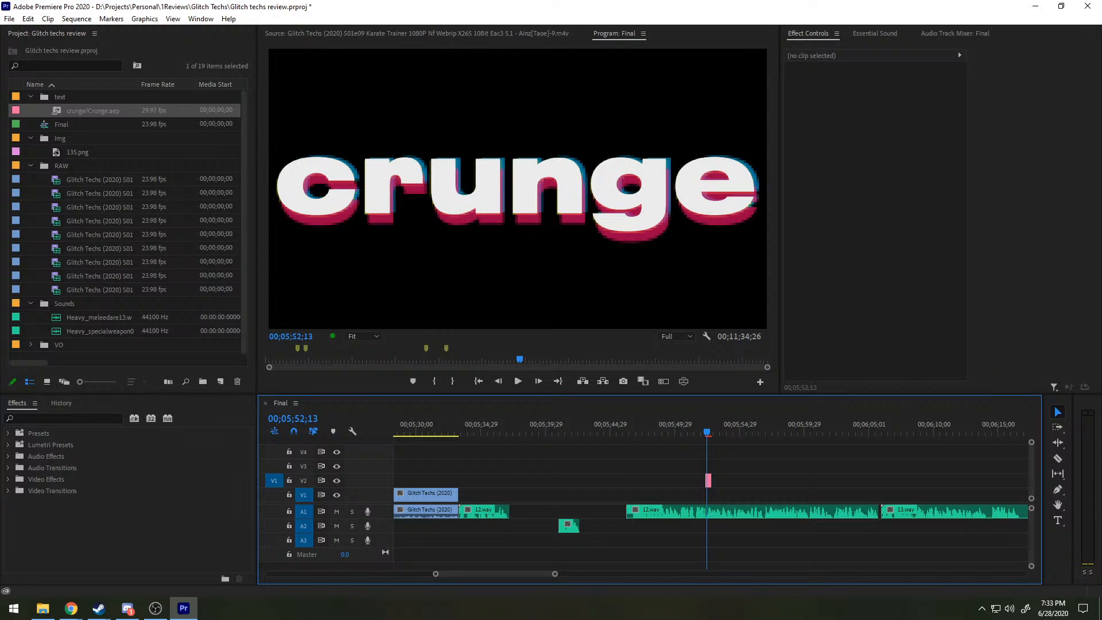
# Step: Play the 12.wav narration leading up to the crunge title, stopping at about 00;05;52;07
pyautogui.click(640, 425)
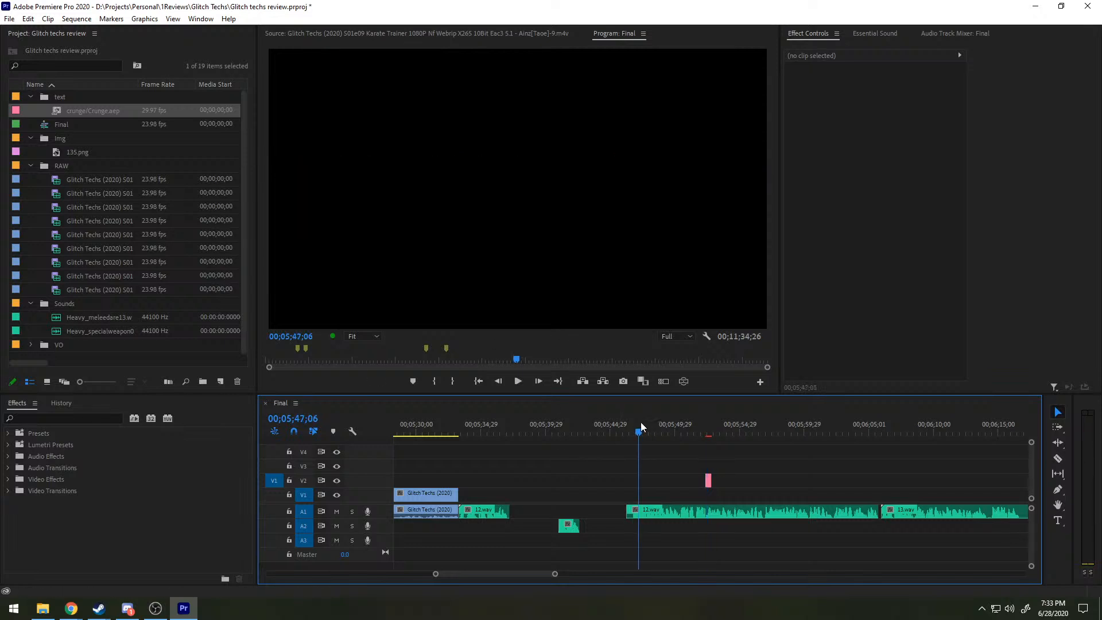
pyautogui.moveTo(638, 423); pyautogui.dragTo(691, 425)
pyautogui.press('space')
pyautogui.press('space')
# Step: Mark an 8;12 section of the S01e09 Karate Trainer source, place only its video on V1 at about 00;05;50;00 and preview it
pyautogui.hotkey('shift', '2')
pyautogui.moveTo(404, 358); pyautogui.dragTo(465, 341)
pyautogui.press('space')
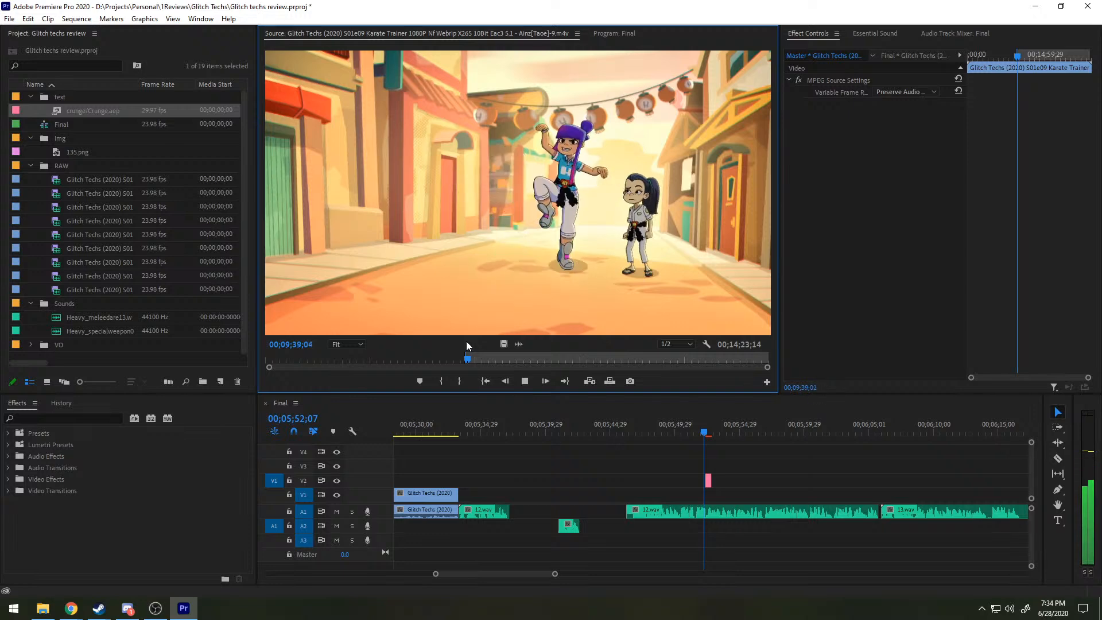
pyautogui.press('space')
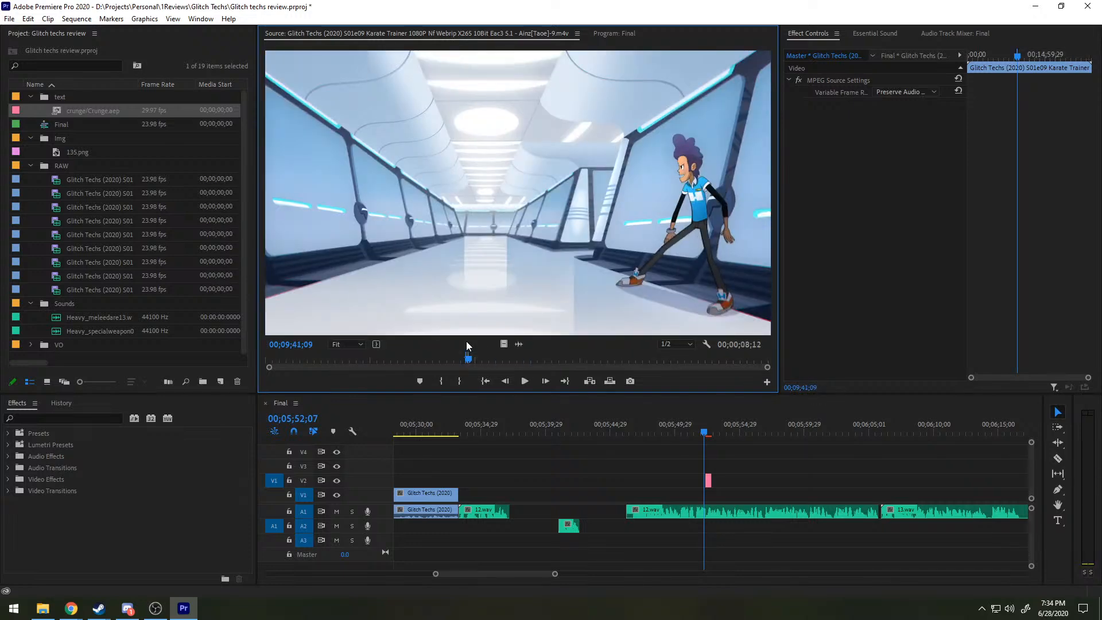
pyautogui.moveTo(503, 344); pyautogui.dragTo(680, 496)
pyautogui.click(683, 427)
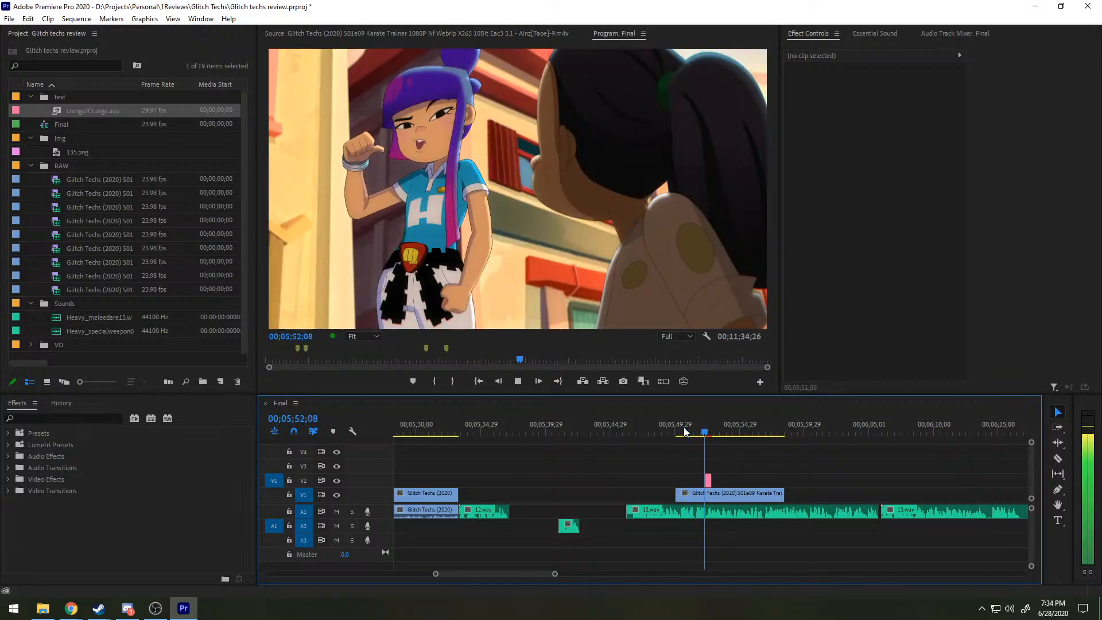
pyautogui.press('space')
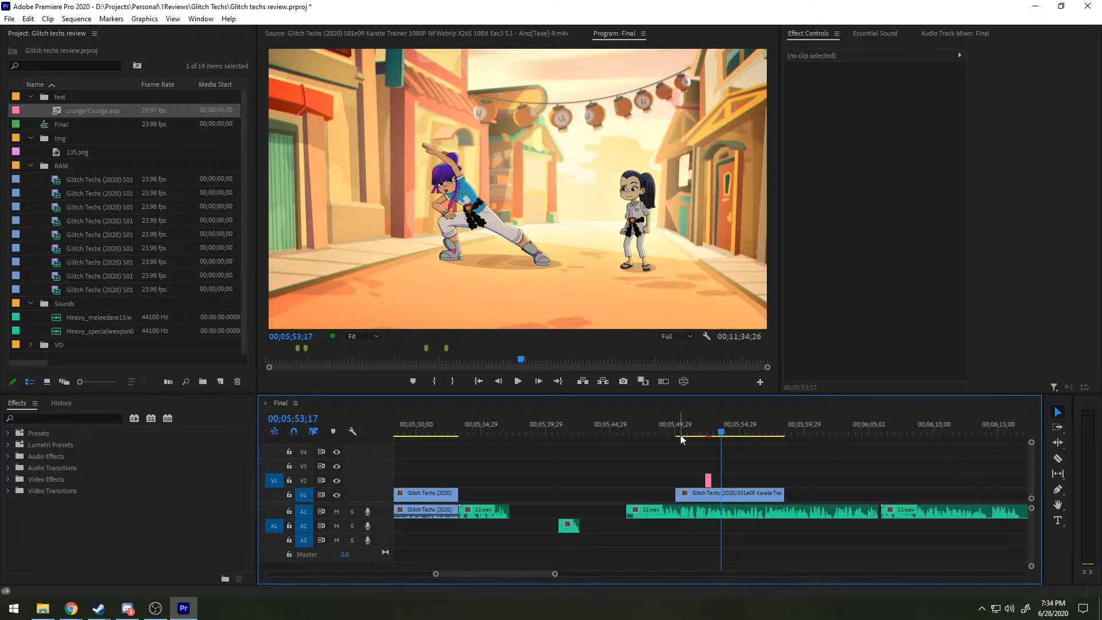
pyautogui.click(131, 611)
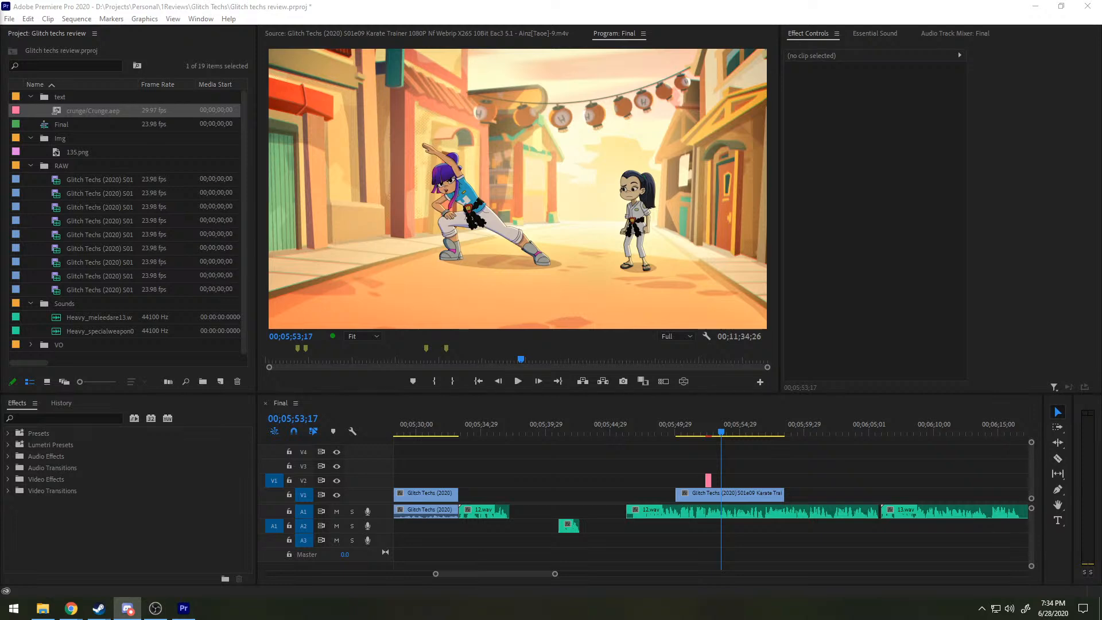
pyautogui.click(456, 471)
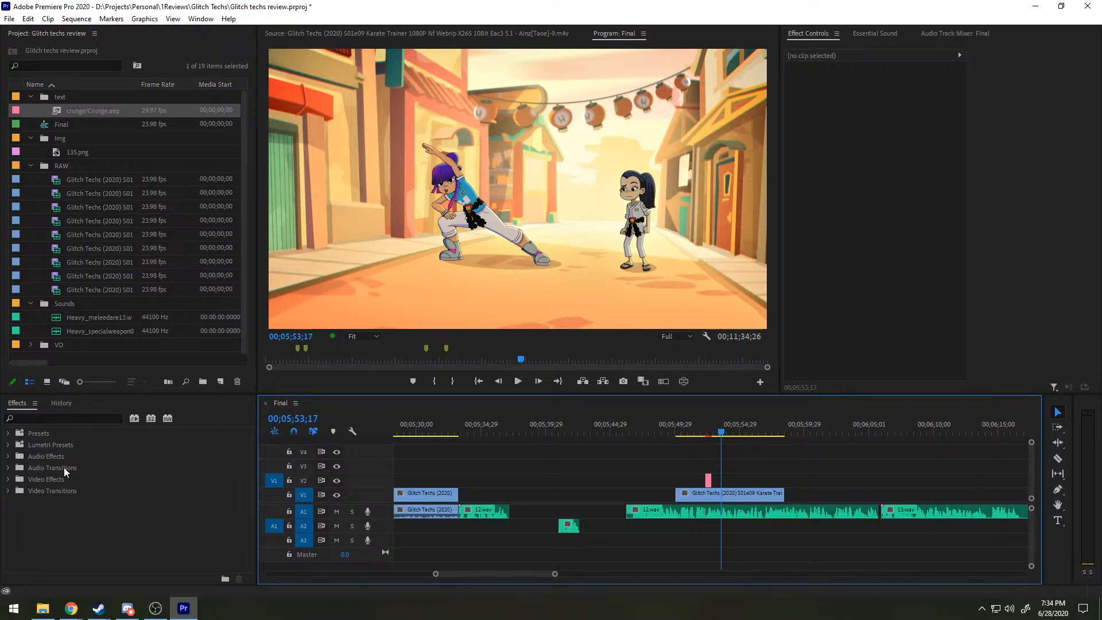
# Step: Preview the Karate Trainer footage with the crunge title from about 00;05;50;18 through the end of the footage
pyautogui.moveTo(741, 425); pyautogui.dragTo(684, 424)
pyautogui.keyDown('alt'); pyautogui.scroll(-4, 649, 453); pyautogui.keyUp('alt')
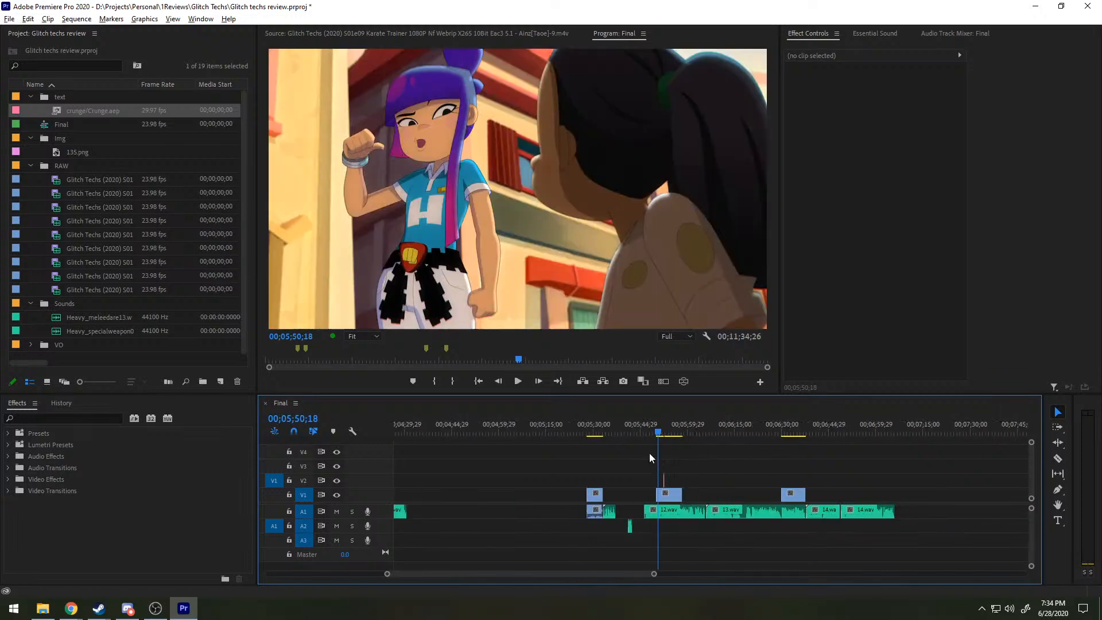
pyautogui.press('space')
pyautogui.keyDown('alt'); pyautogui.scroll(-5, 697, 477); pyautogui.keyUp('alt')
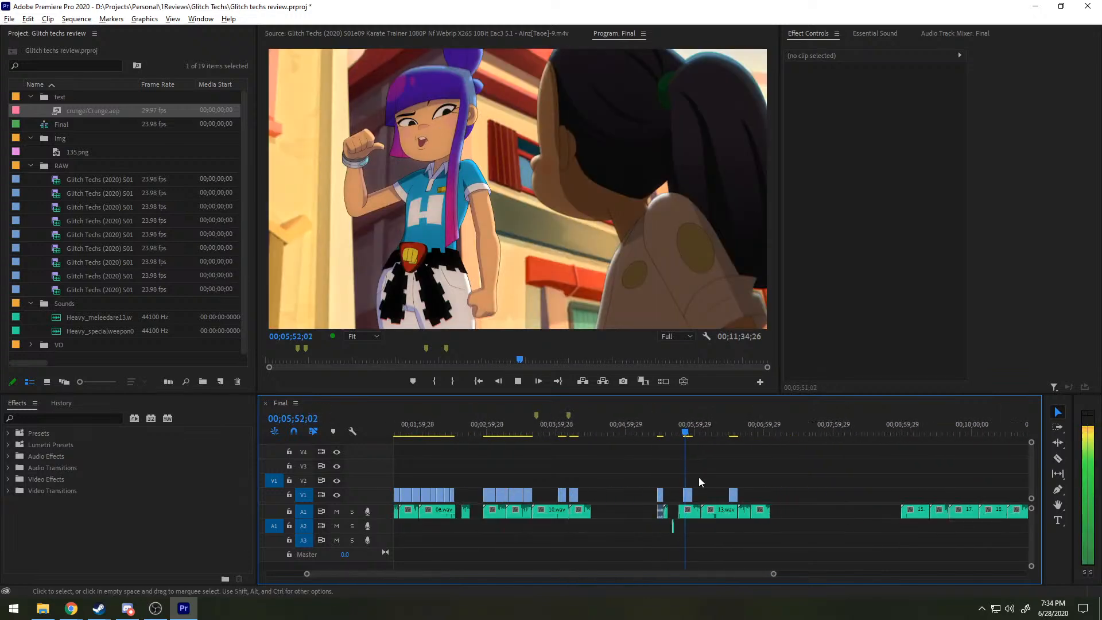
pyautogui.keyDown('alt'); pyautogui.scroll(6, 568, 484); pyautogui.keyUp('alt')
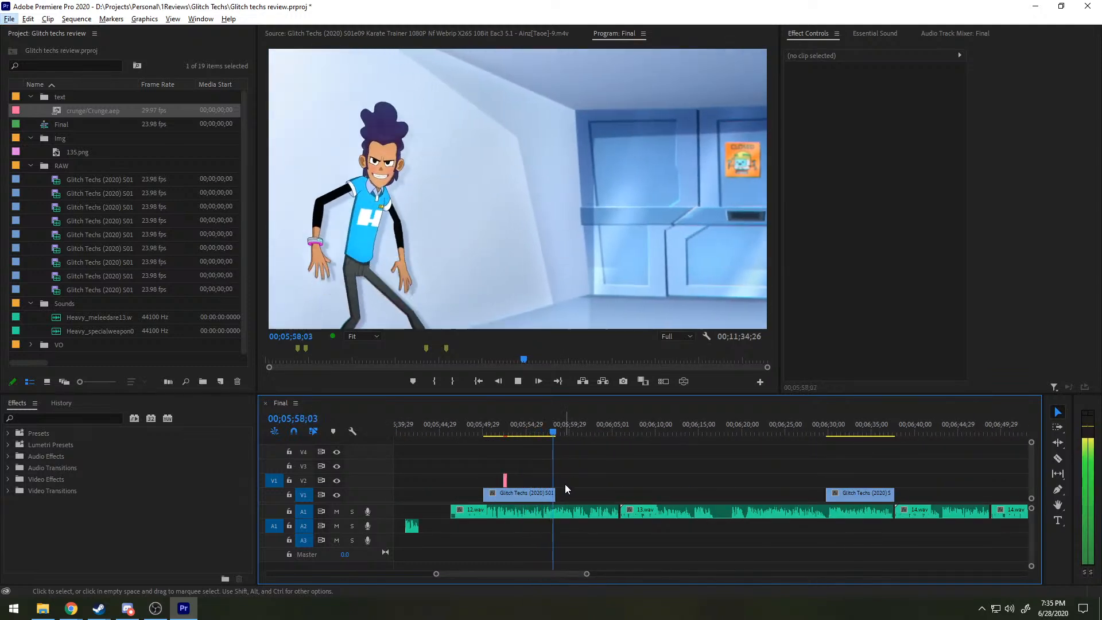
pyautogui.press('space')
# Step: Locate the moment at about 00;05;57;04 in the Karate Trainer footage, with the crunge title in view
pyautogui.scroll(1, 575, 468)
pyautogui.keyDown('alt'); pyautogui.scroll(4, 575, 467); pyautogui.keyUp('alt')
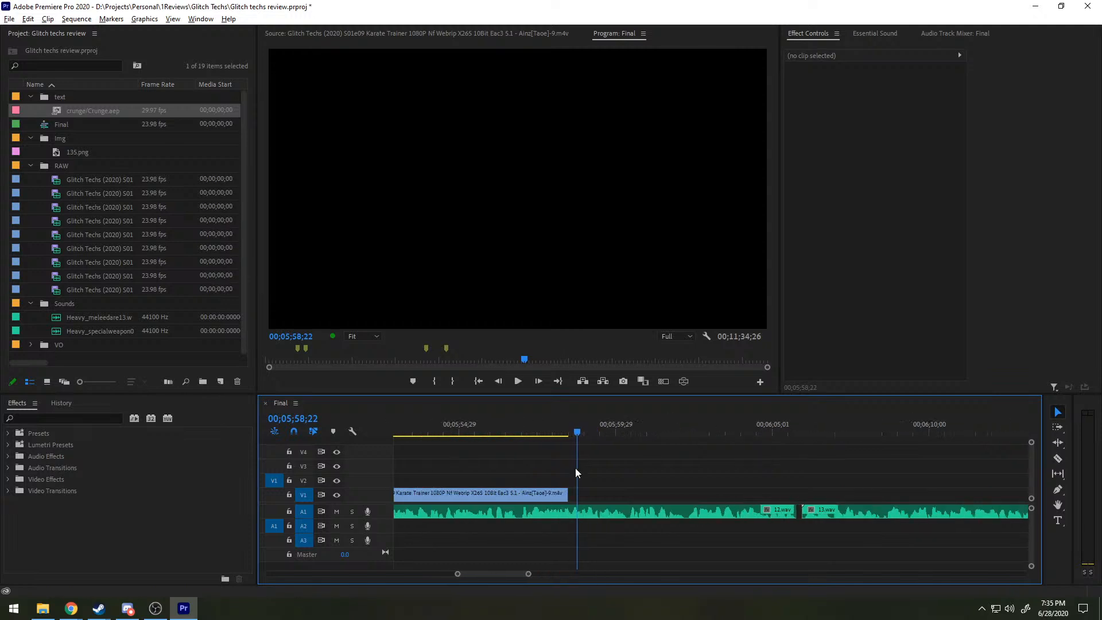
pyautogui.moveTo(529, 424)
pyautogui.mouseDown()
pyautogui.moveTo(512, 432)
pyautogui.moveTo(523, 432)
pyautogui.mouseUp()
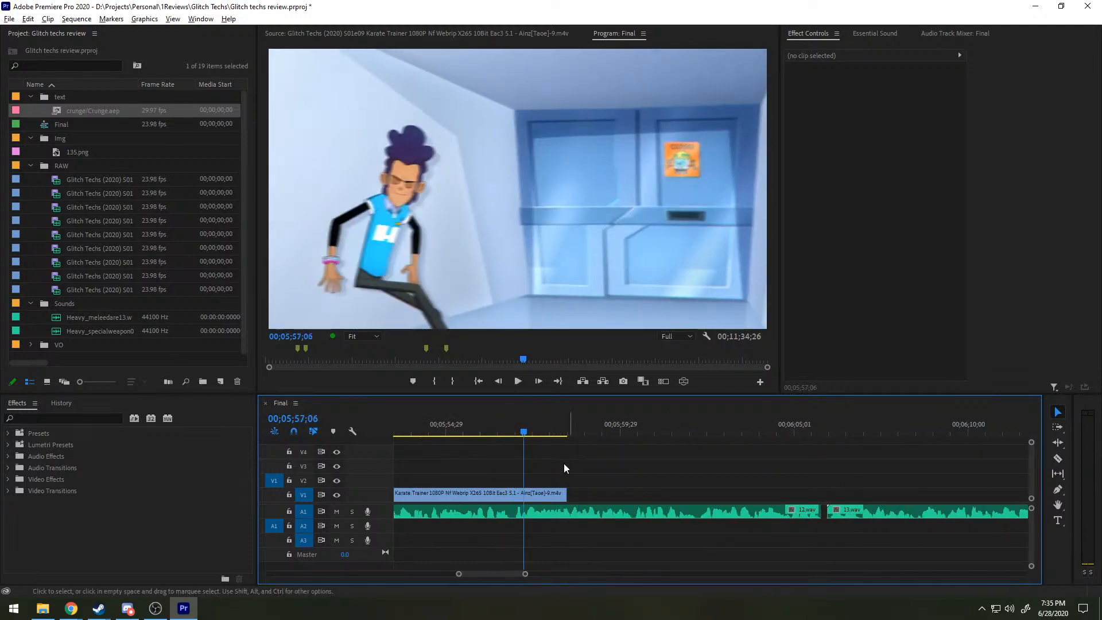
pyautogui.keyDown('alt'); pyautogui.scroll(2, 563, 463); pyautogui.keyUp('alt')
pyautogui.click(469, 430)
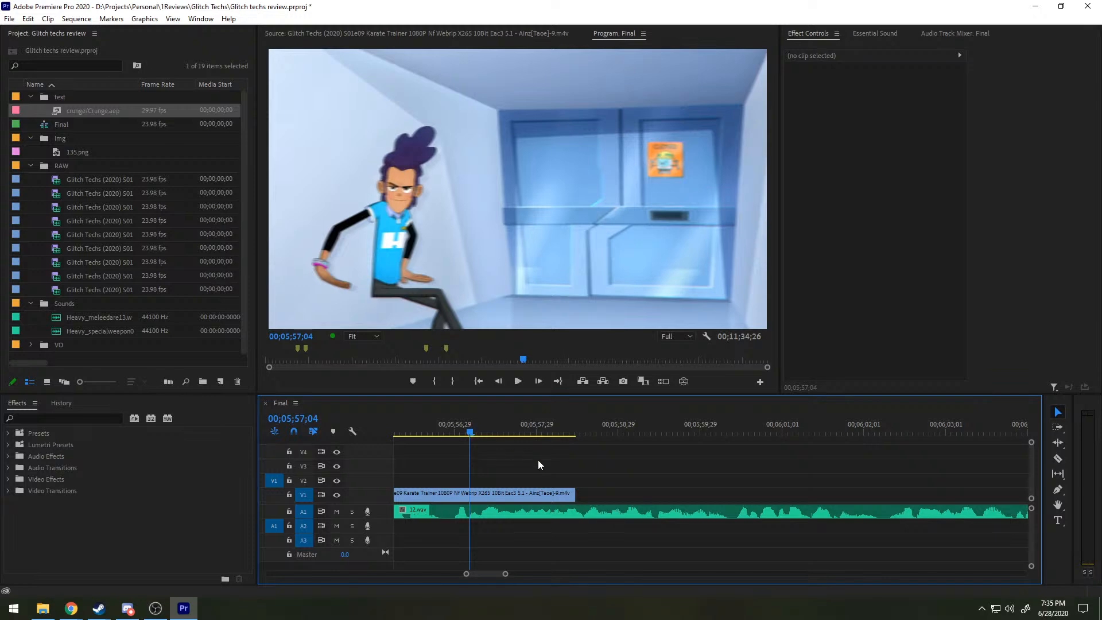
pyautogui.scroll(4, 551, 465)
pyautogui.press('super')
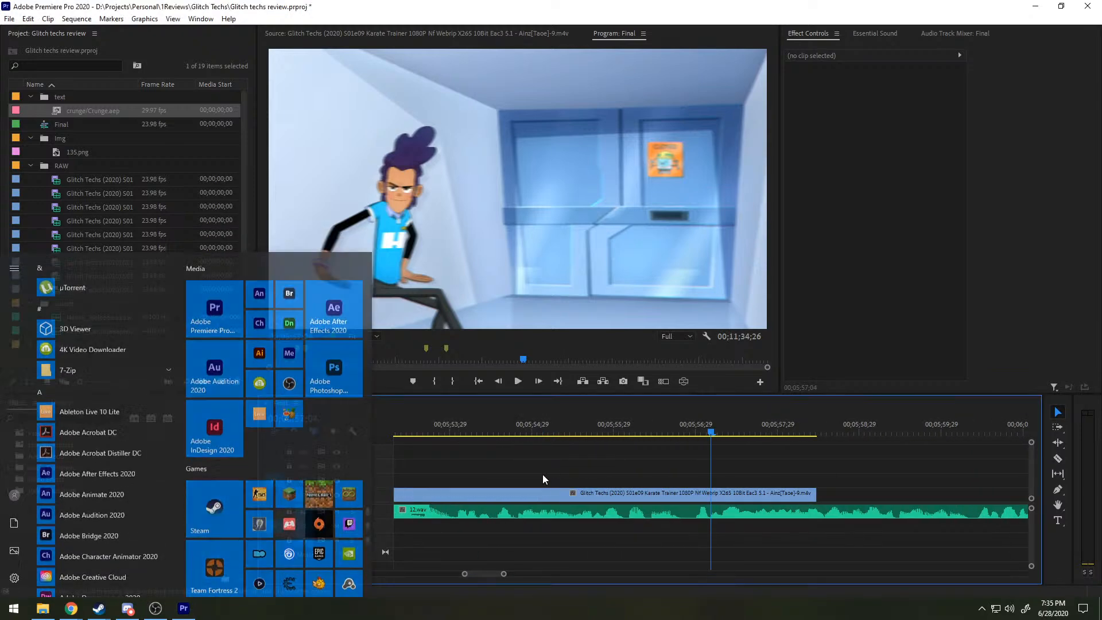
pyautogui.press('super')
pyautogui.keyDown('alt'); pyautogui.scroll(-3, 543, 476); pyautogui.keyUp('alt')
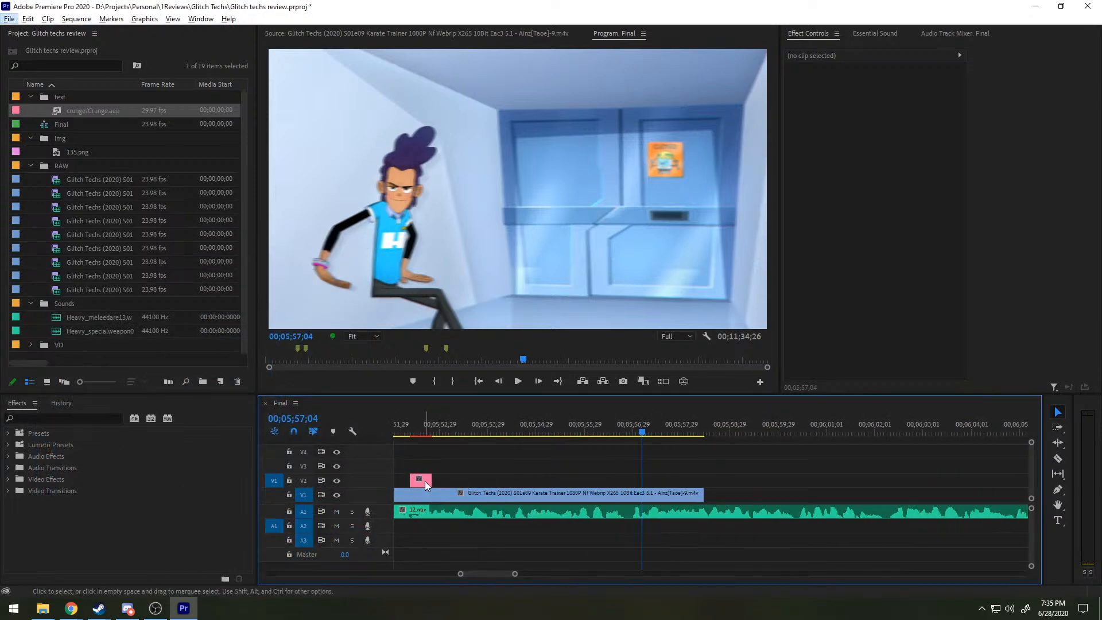
# Step: Duplicate the crunge title on V2 so the copy starts at about 00;05;57;02 over the Karate Trainer footage, and preview it
pyautogui.moveTo(428, 480); pyautogui.dragTo(575, 483)
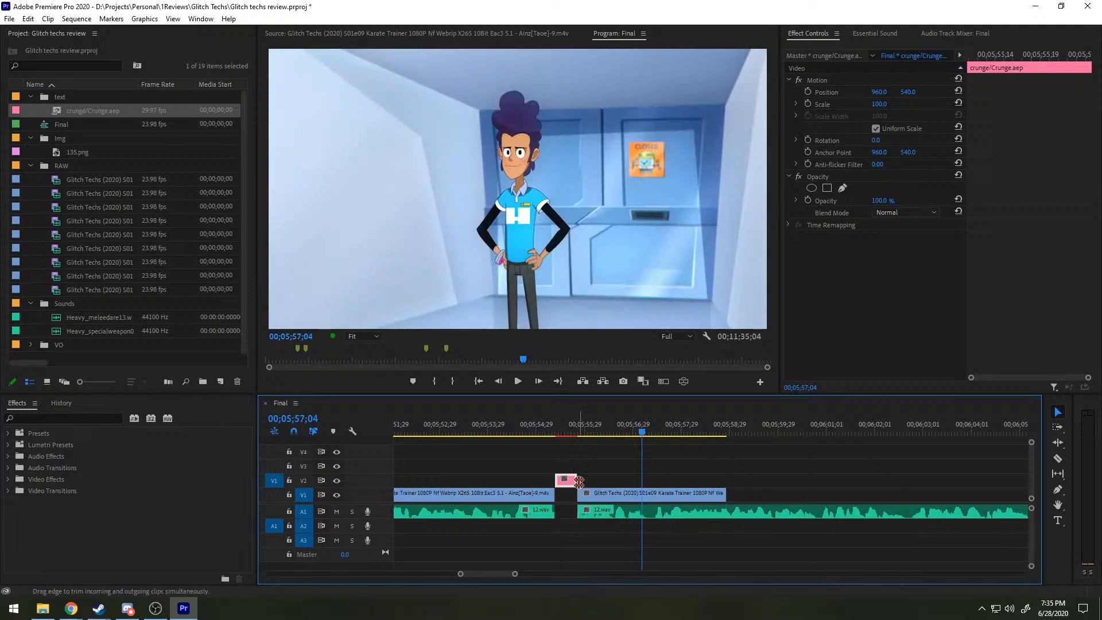
pyautogui.hotkey('ctrl', 'z')
pyautogui.press('space')
pyautogui.press('space')
pyautogui.moveTo(420, 479); pyautogui.dragTo(650, 485)
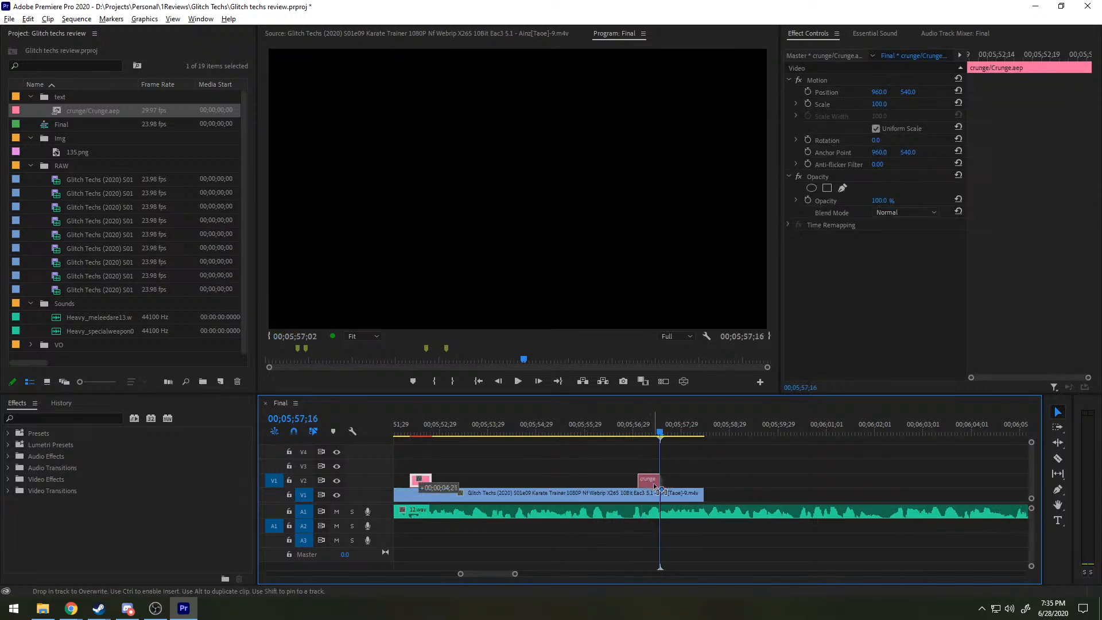
pyautogui.moveTo(645, 431); pyautogui.dragTo(633, 438)
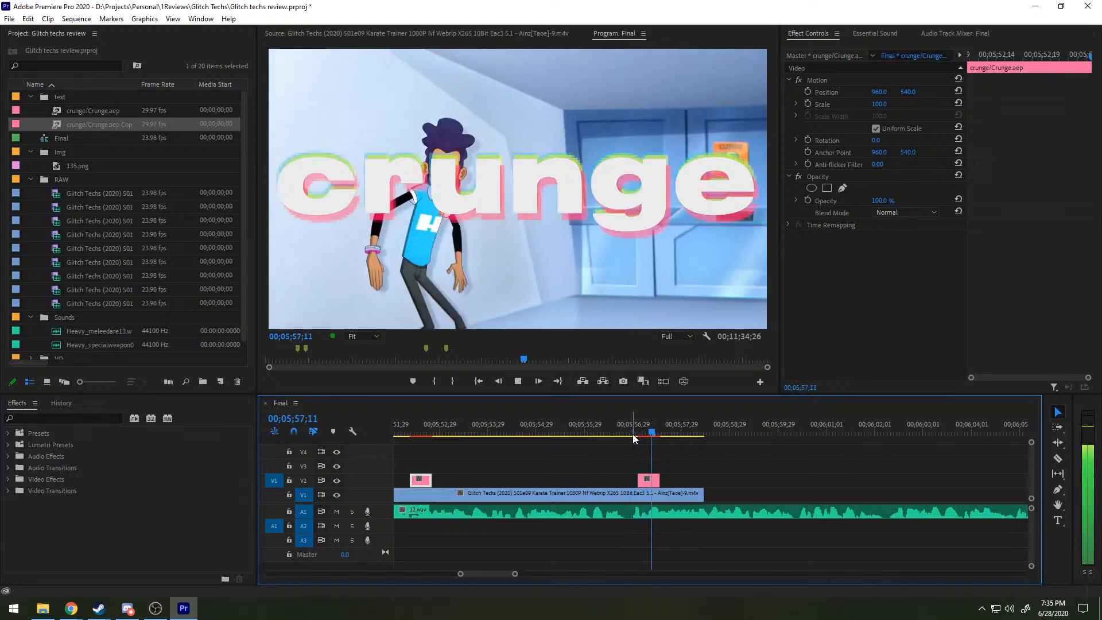
pyautogui.press('space')
pyautogui.click(609, 432)
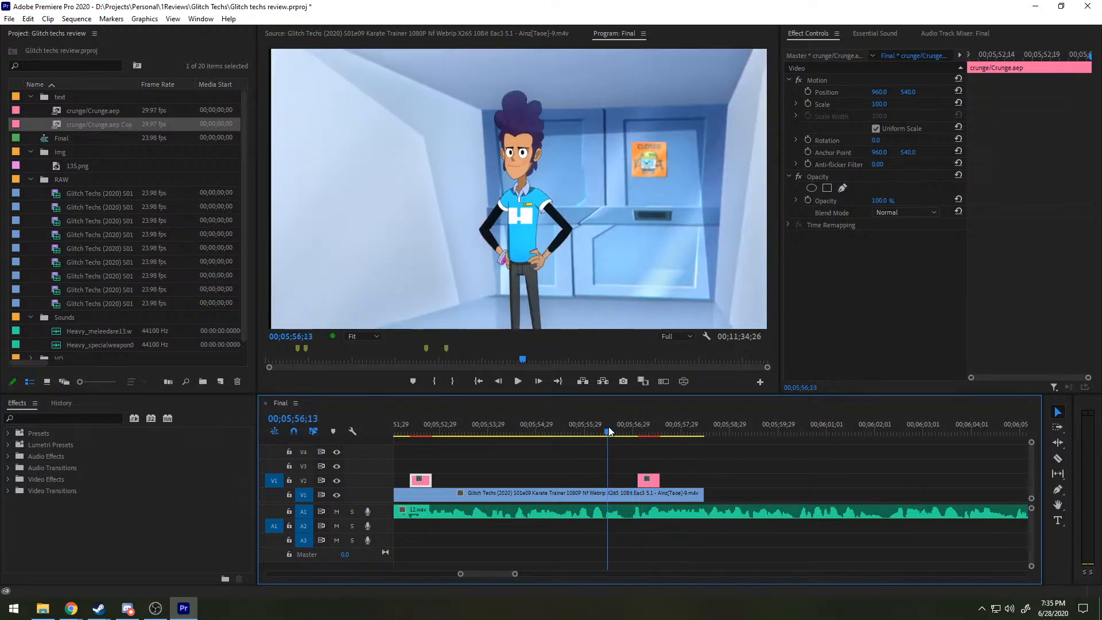
pyautogui.press('space')
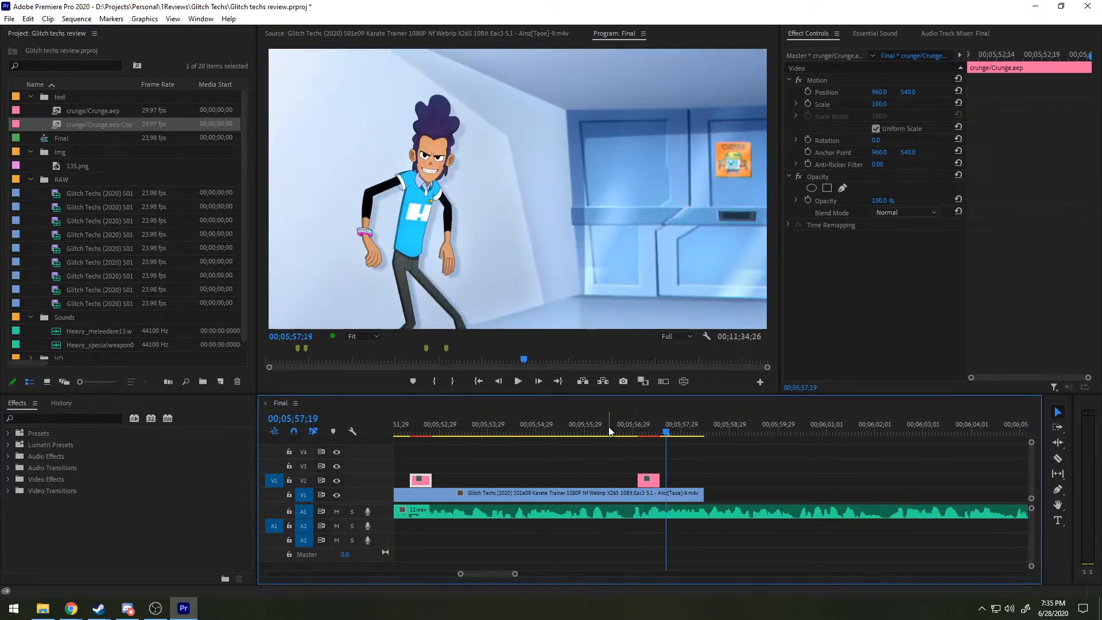
# Step: Move the second crunge title on V2 so it ends at about 00;05;57;18, and check the footage up to 00;05;58;03
pyautogui.press('space')
pyautogui.scroll(4, 673, 471)
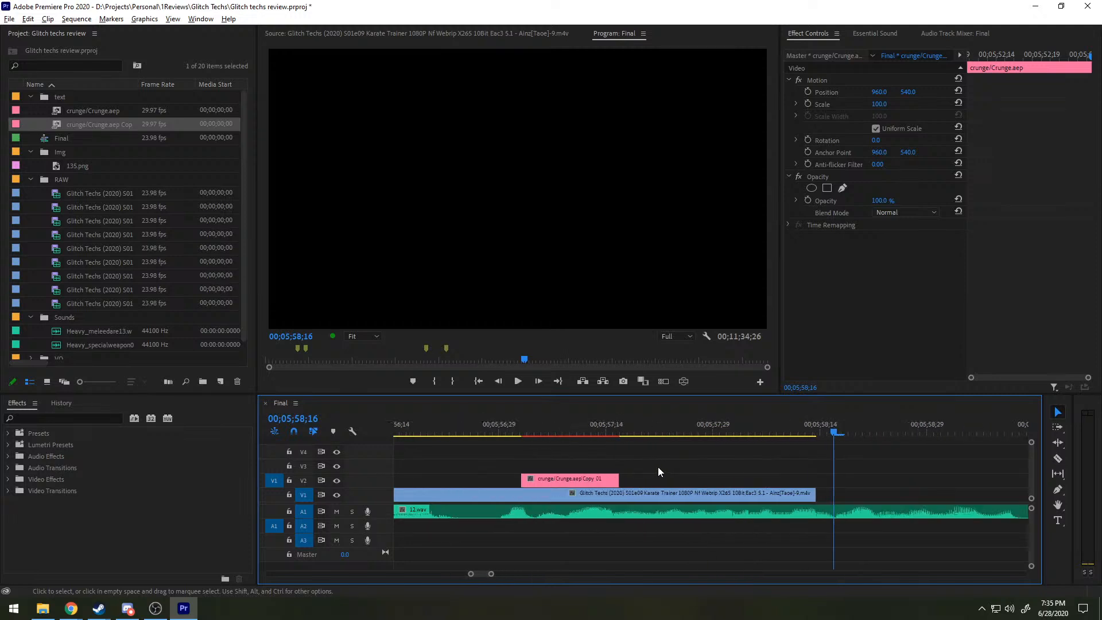
pyautogui.moveTo(564, 431); pyautogui.dragTo(645, 431)
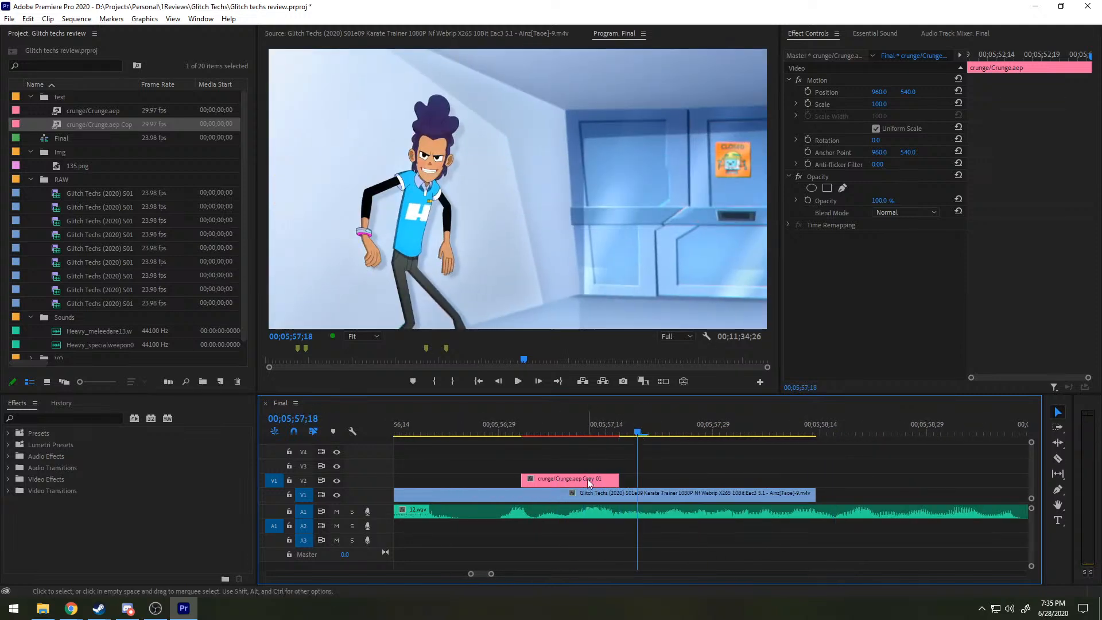
pyautogui.moveTo(587, 479); pyautogui.dragTo(612, 481)
pyautogui.moveTo(559, 420); pyautogui.dragTo(745, 424)
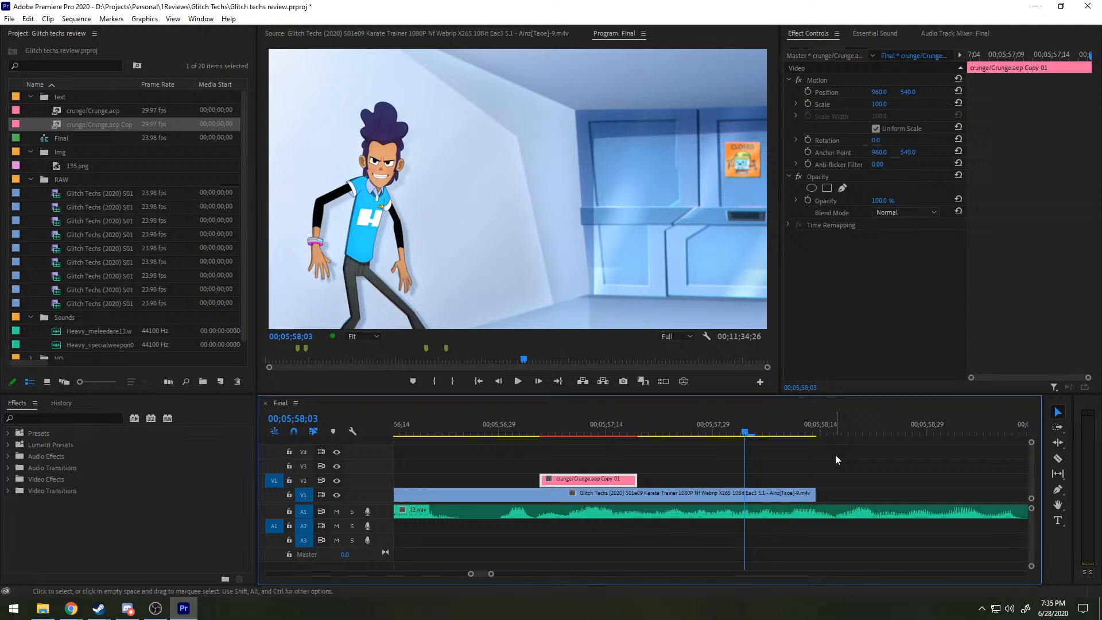
pyautogui.scroll(-5, 781, 482)
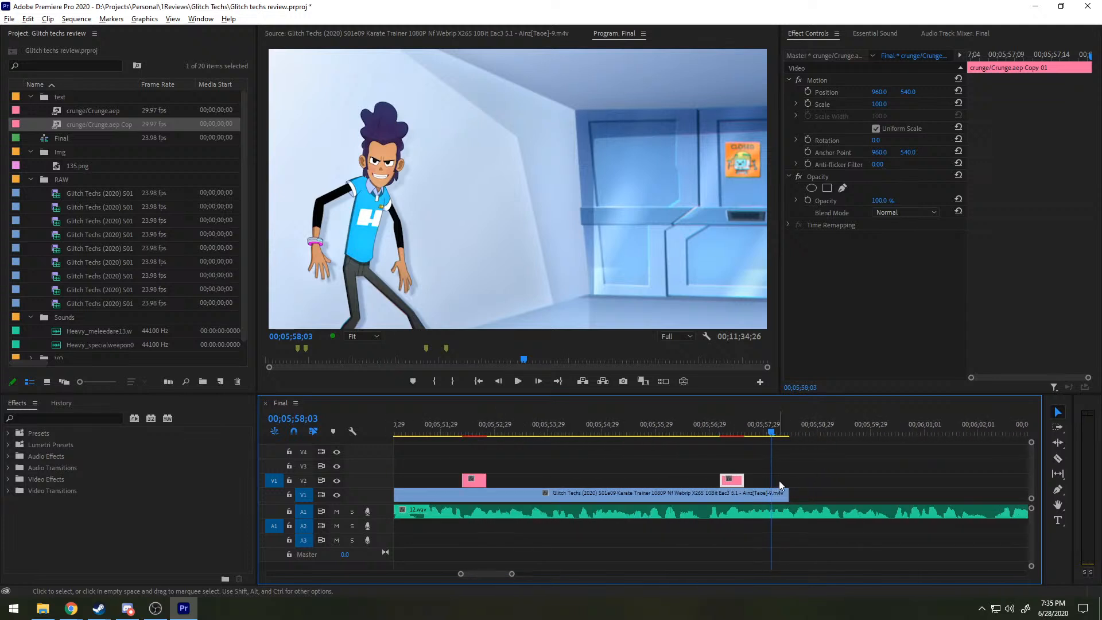
pyautogui.scroll(-3, 779, 481)
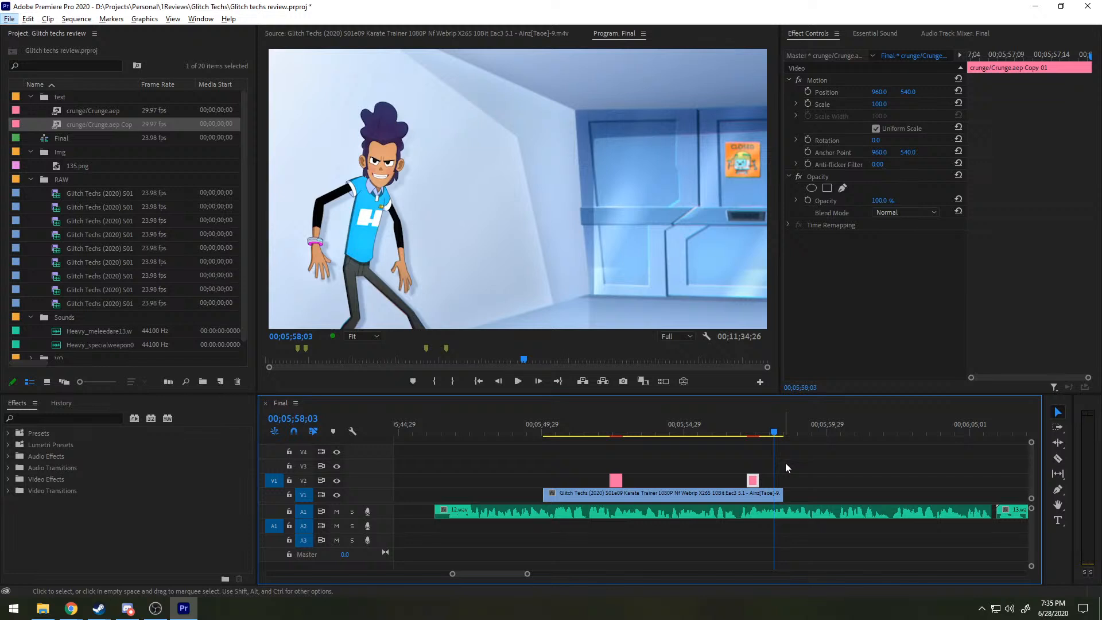
pyautogui.click(785, 467)
pyautogui.scroll(-3, 816, 468)
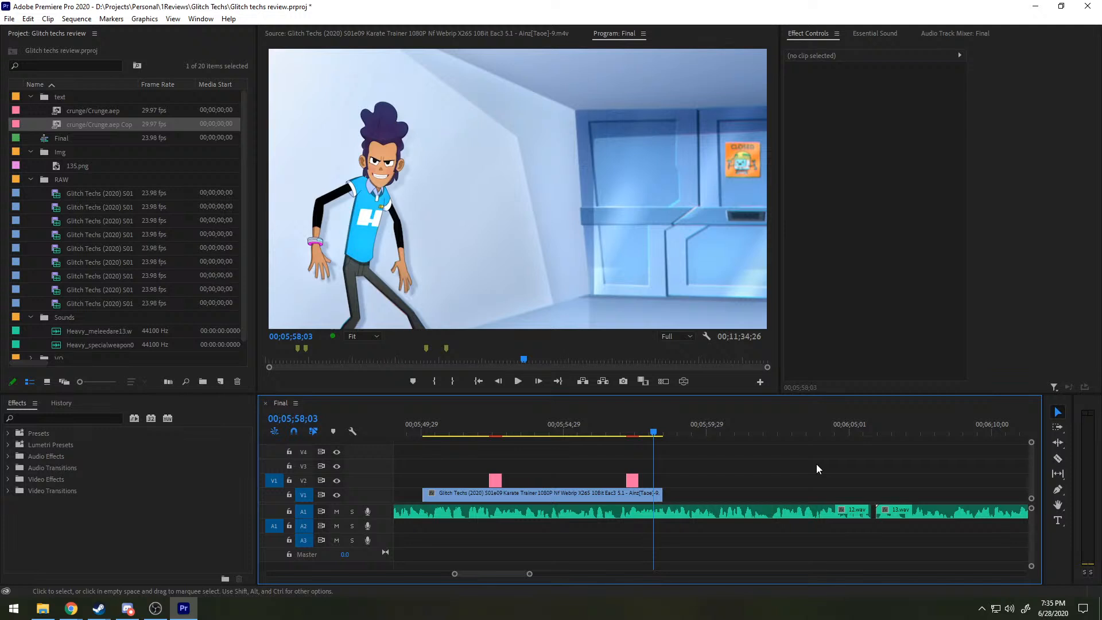
pyautogui.scroll(-5, 756, 466)
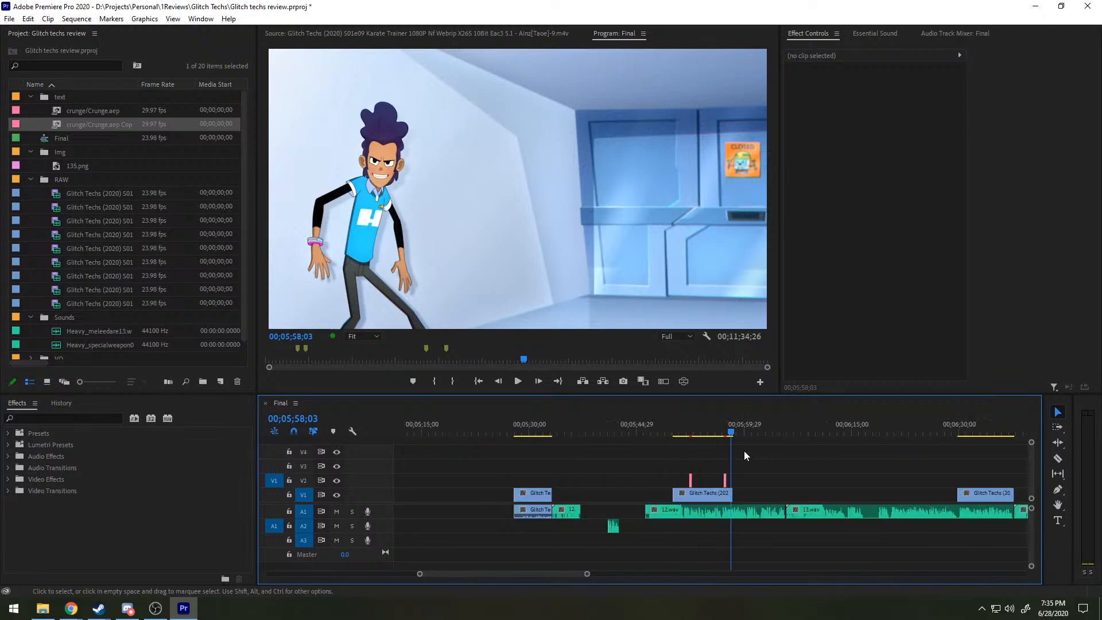
pyautogui.scroll(5, 743, 450)
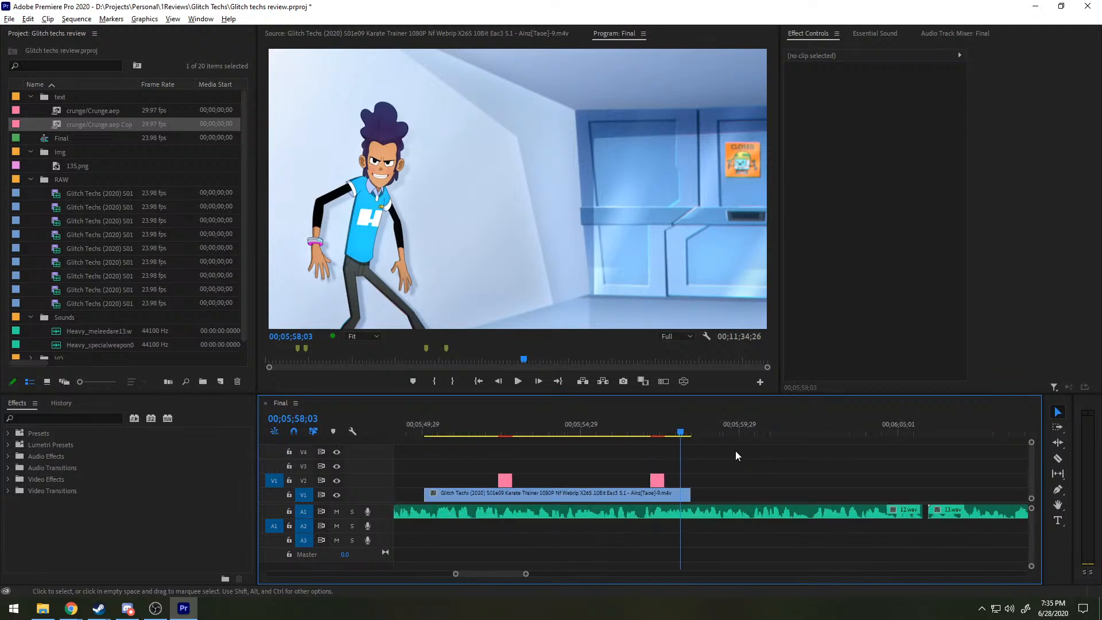
pyautogui.press('alt')
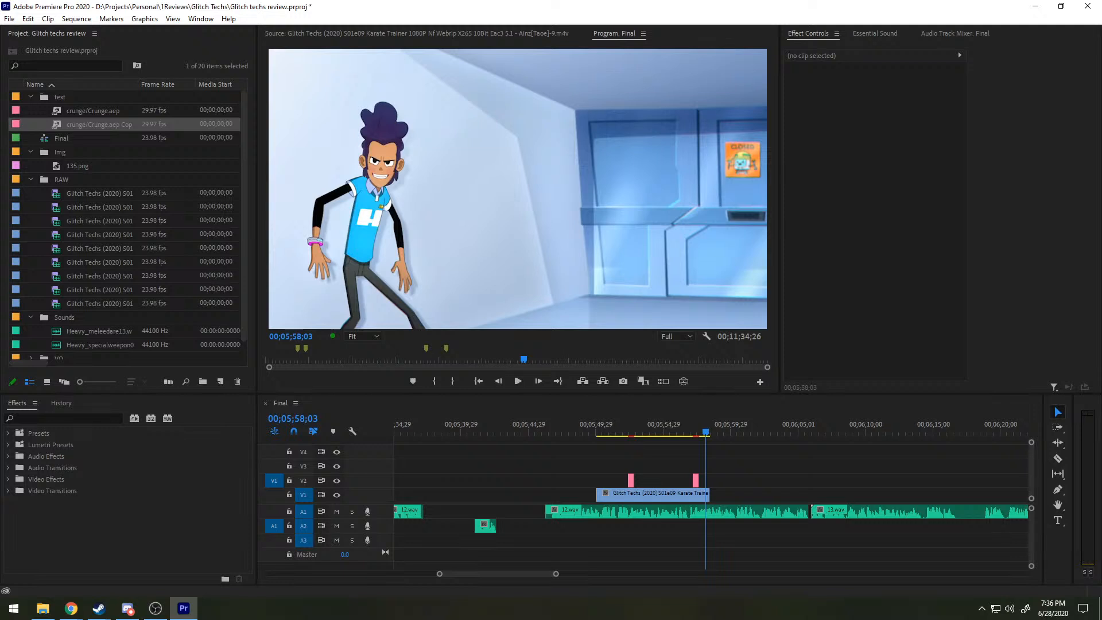
pyautogui.hotkey('alt', 'Tab')
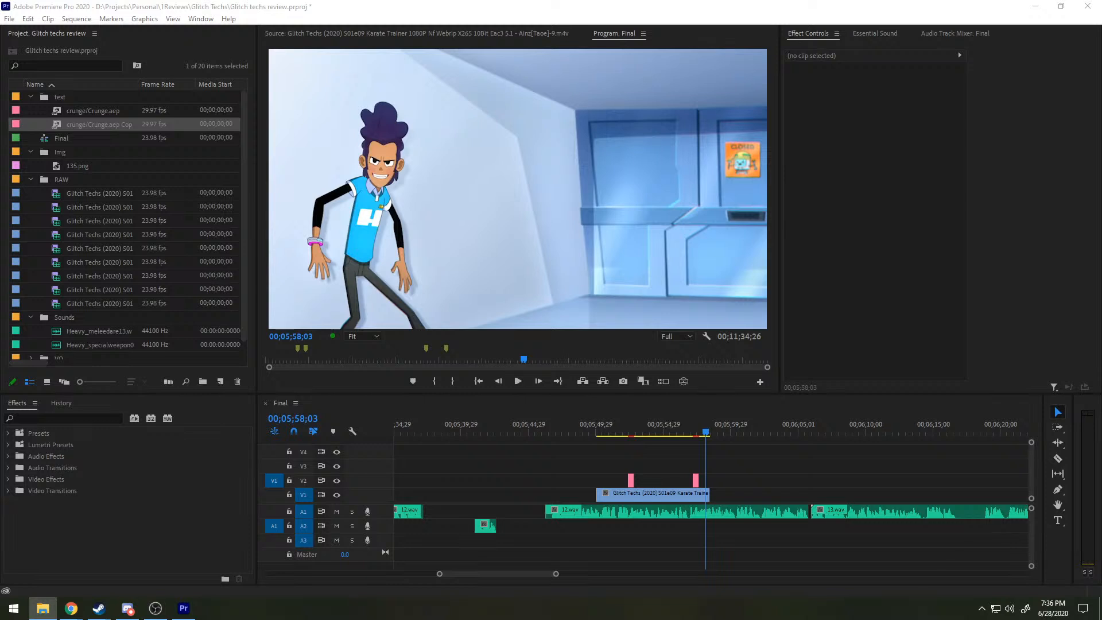
pyautogui.hotkey('alt', 'Tab')
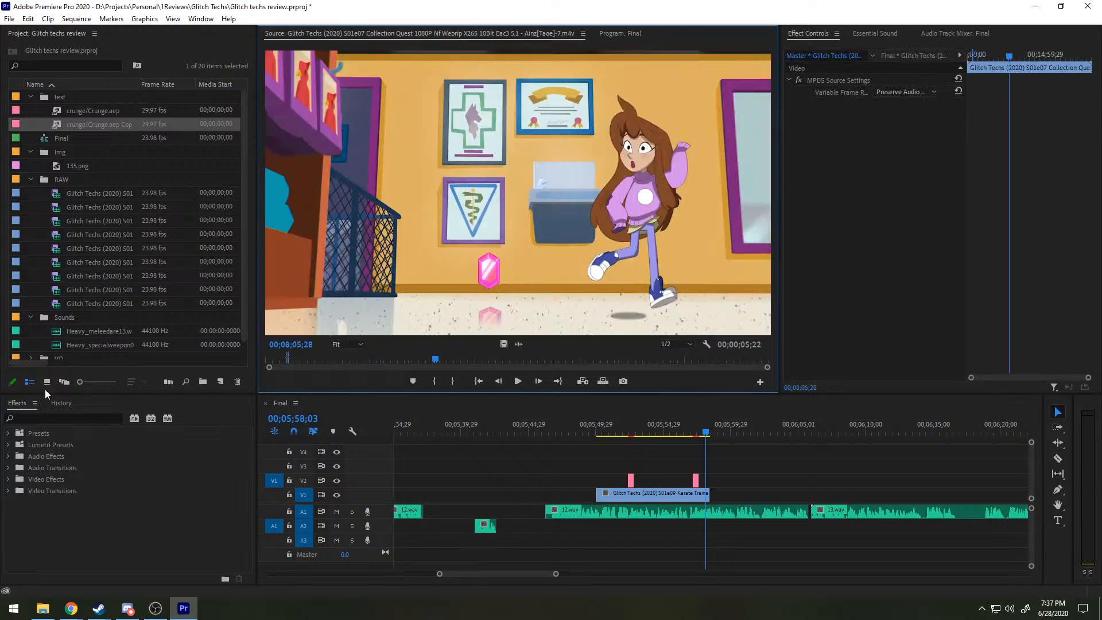
# Step: Search the S01e07 Collection Quest source for usable footage between about 00;08;27;10 and 00;08;36;02
pyautogui.click(442, 358)
pyautogui.moveTo(443, 357)
pyautogui.mouseDown()
pyautogui.moveTo(457, 352)
pyautogui.moveTo(447, 352)
pyautogui.mouseUp()
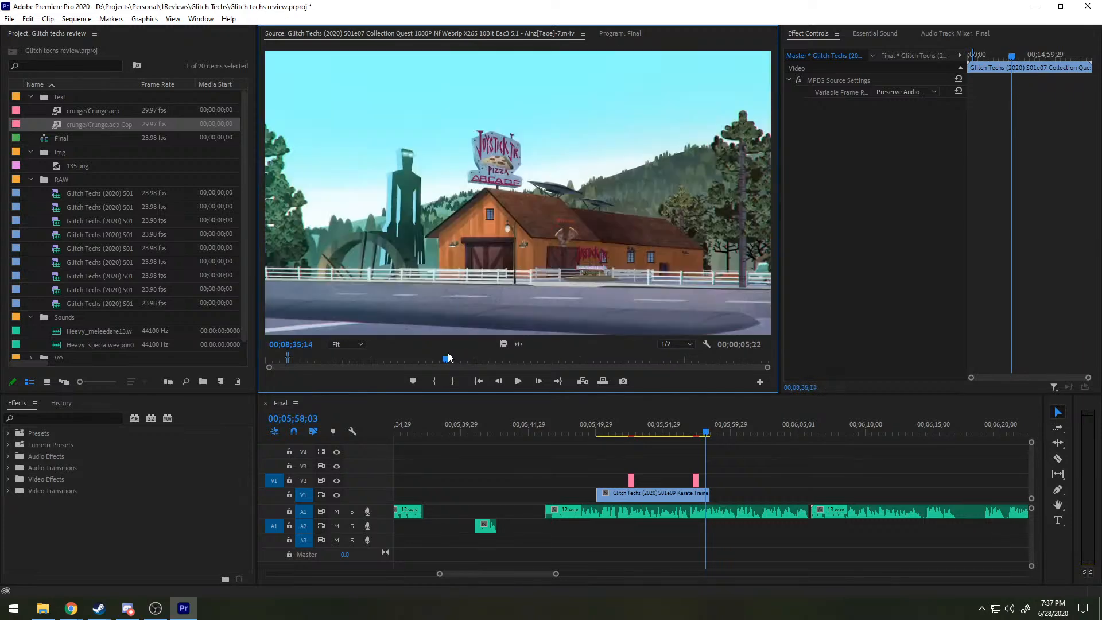
pyautogui.press('space')
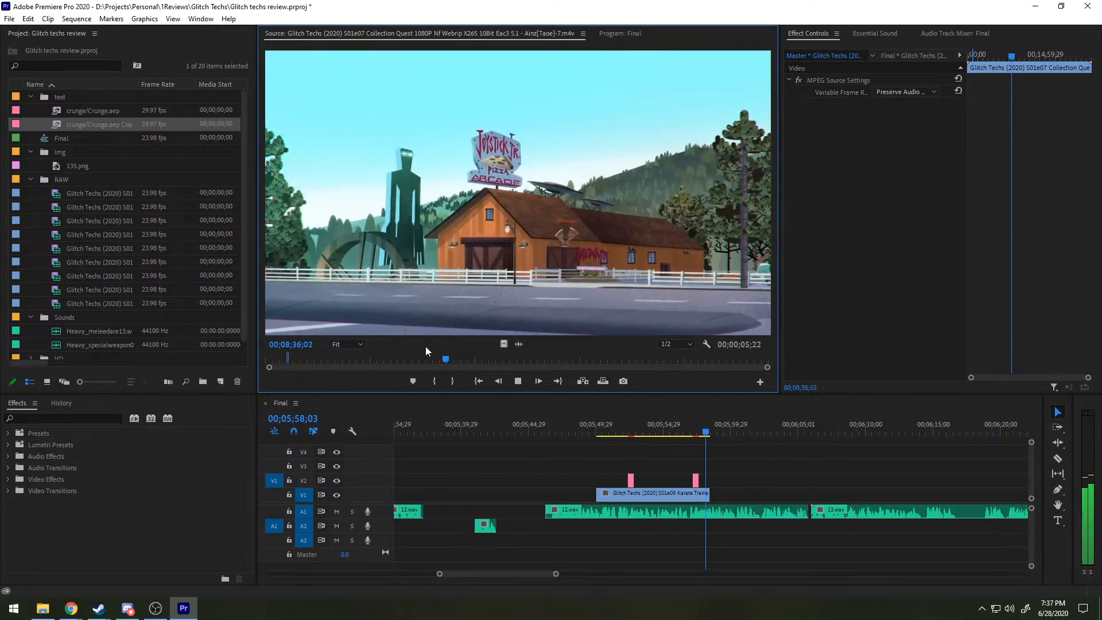
pyautogui.press('j')
pyautogui.press('j')
pyautogui.press('j')
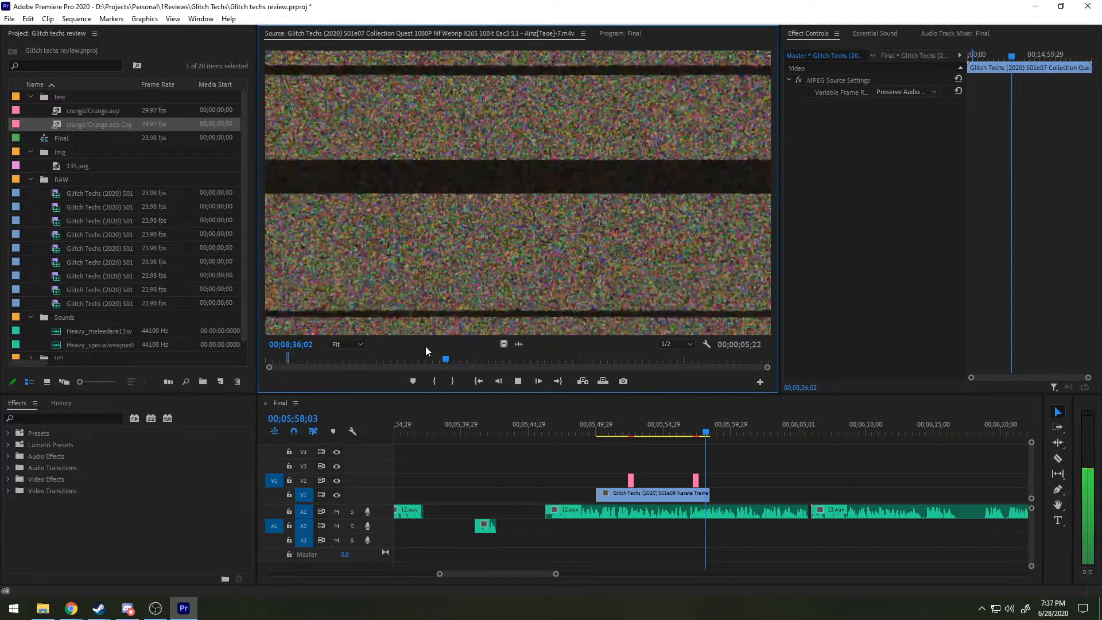
pyautogui.press('k')
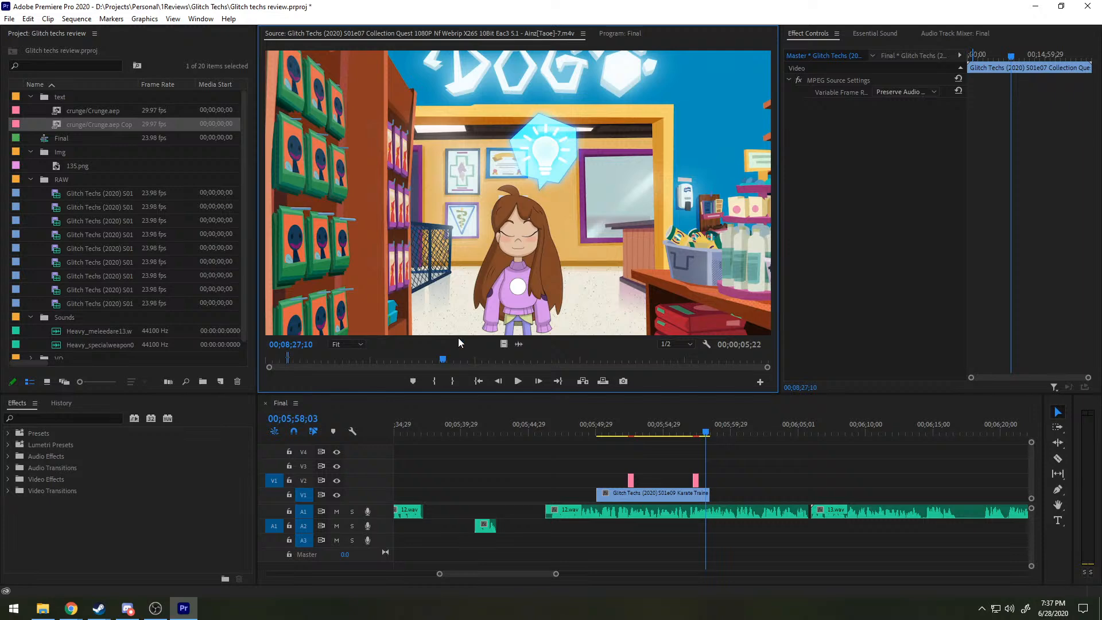
# Step: Try in points at about 00;08;30;12 and 00;08;37;13 in the Collection Quest source while playing its pet shop and arcade scenes
pyautogui.press('l')
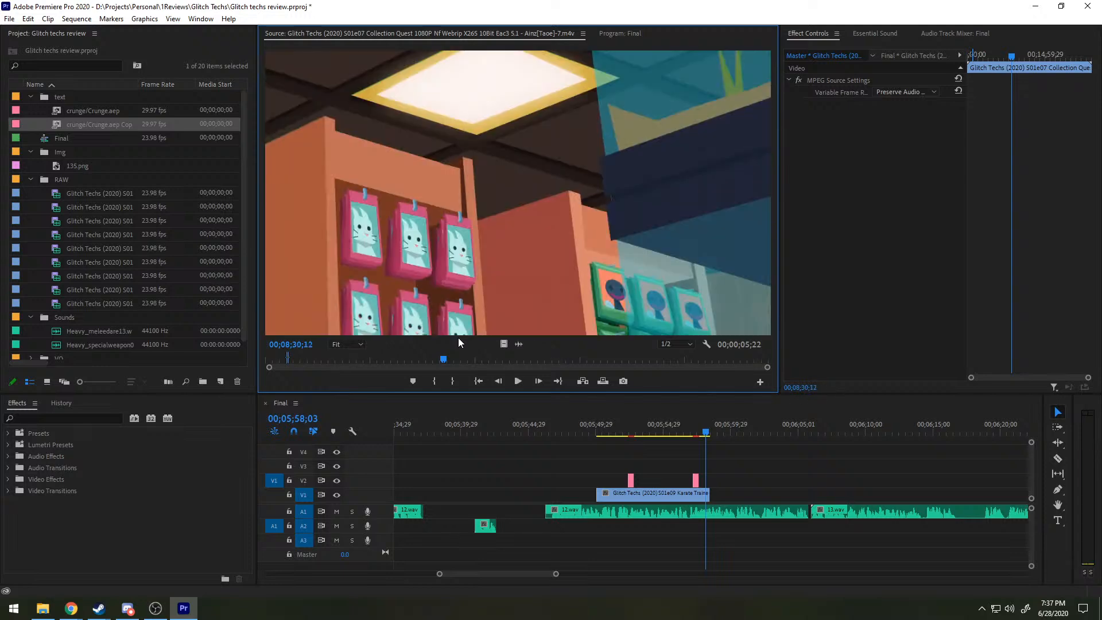
pyautogui.press('i')
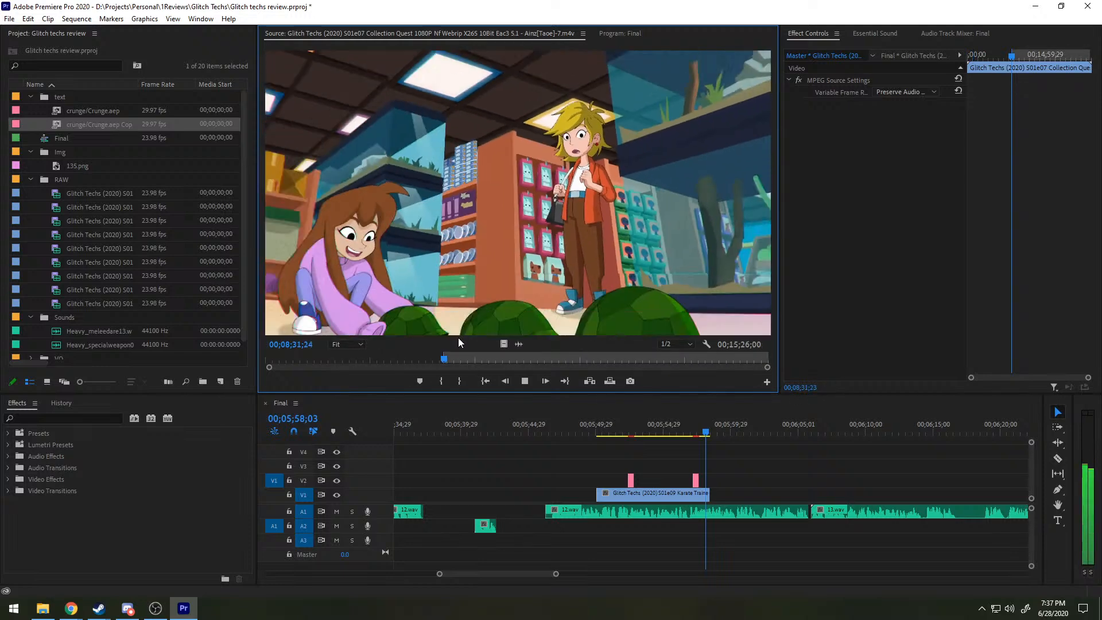
pyautogui.press('space')
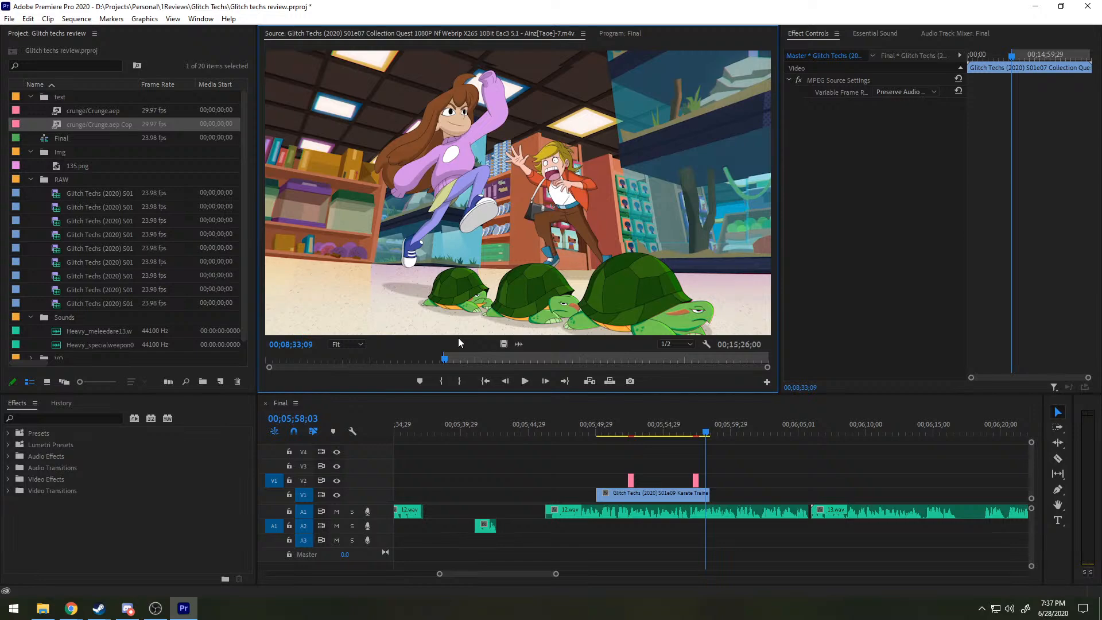
pyautogui.press('space')
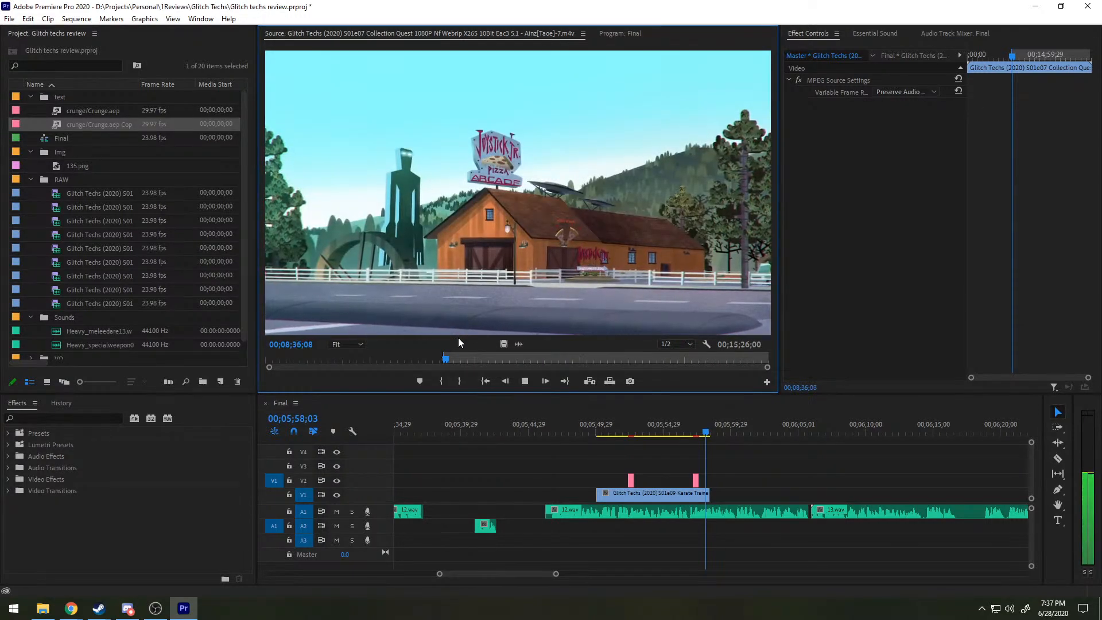
pyautogui.press('space')
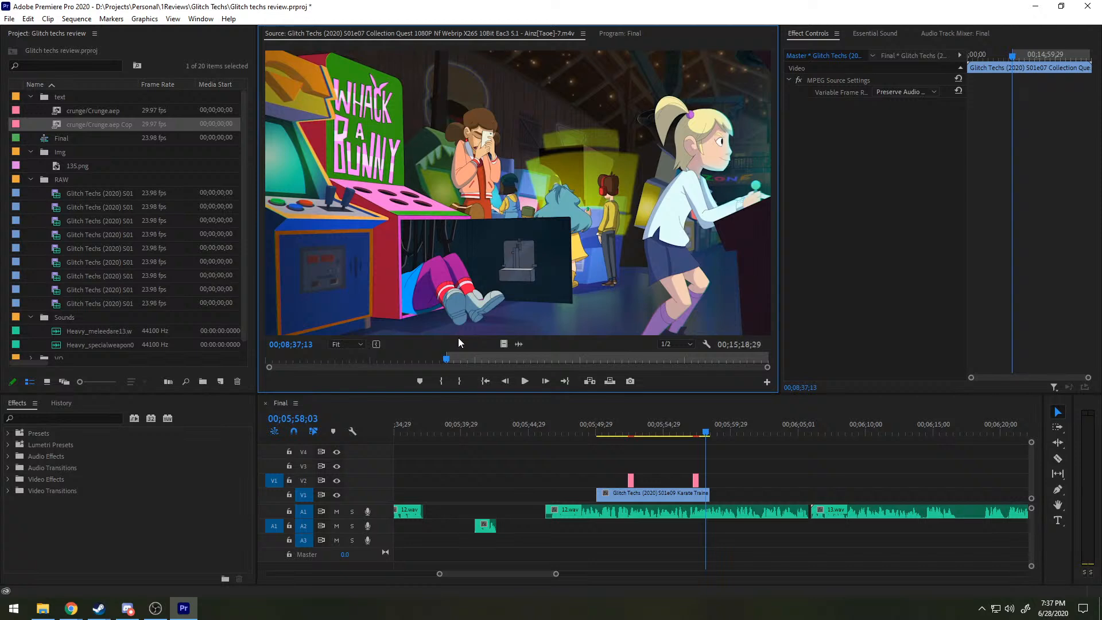
pyautogui.click(448, 357)
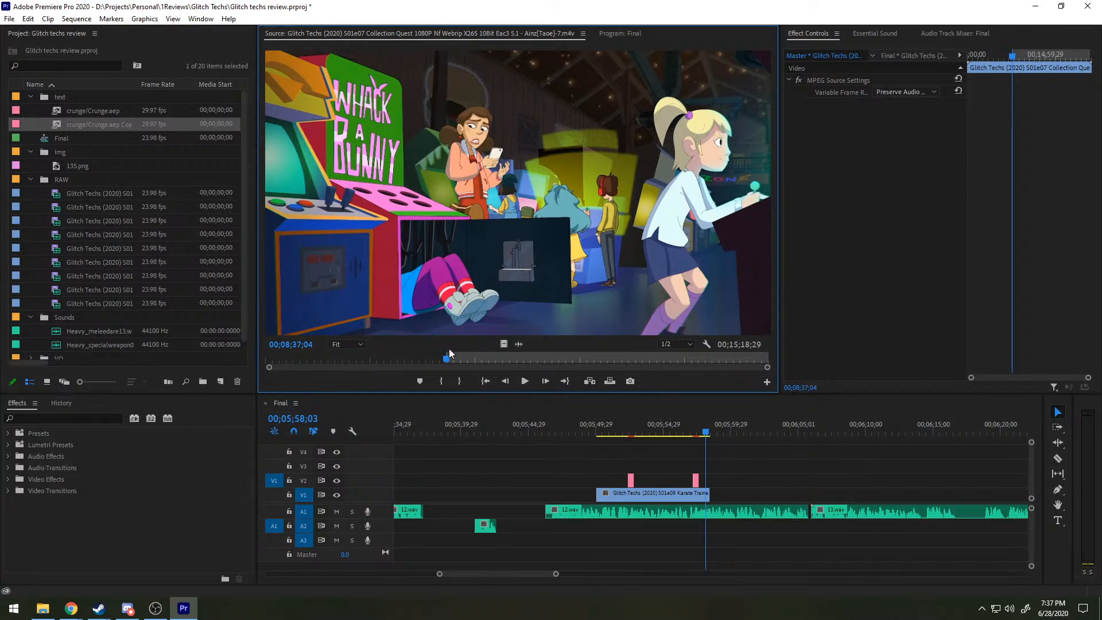
# Step: Mark the Collection Quest source from about 00;02;35;27 to 00;02;44;21 and place only its video on V1 directly after the Karate Trainer footage
pyautogui.moveTo(434, 358); pyautogui.dragTo(322, 358)
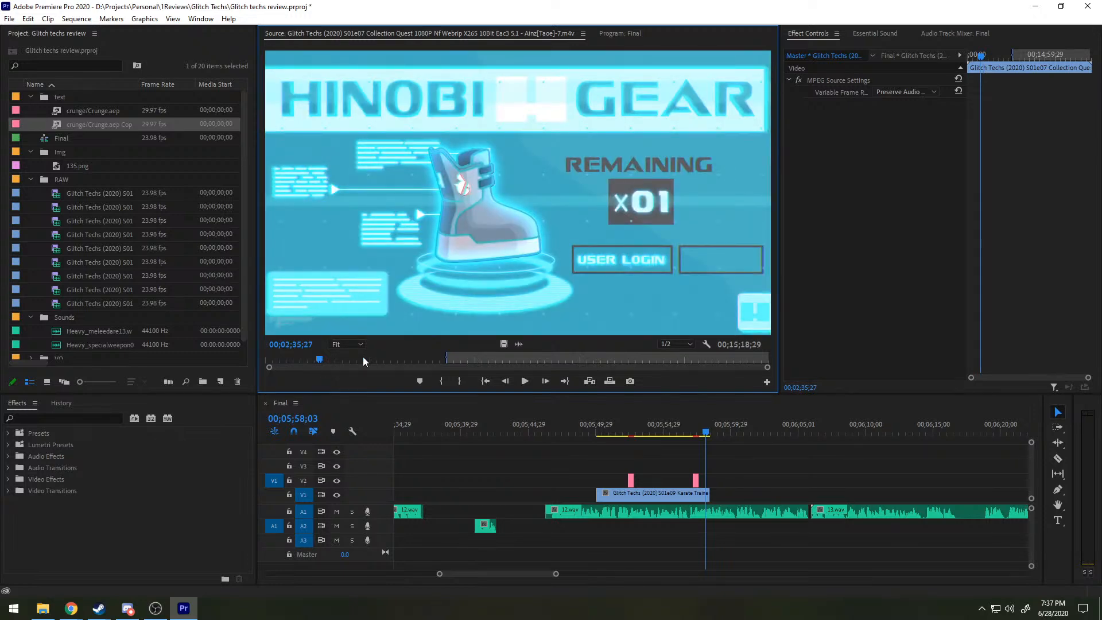
pyautogui.press('i')
pyautogui.press('space')
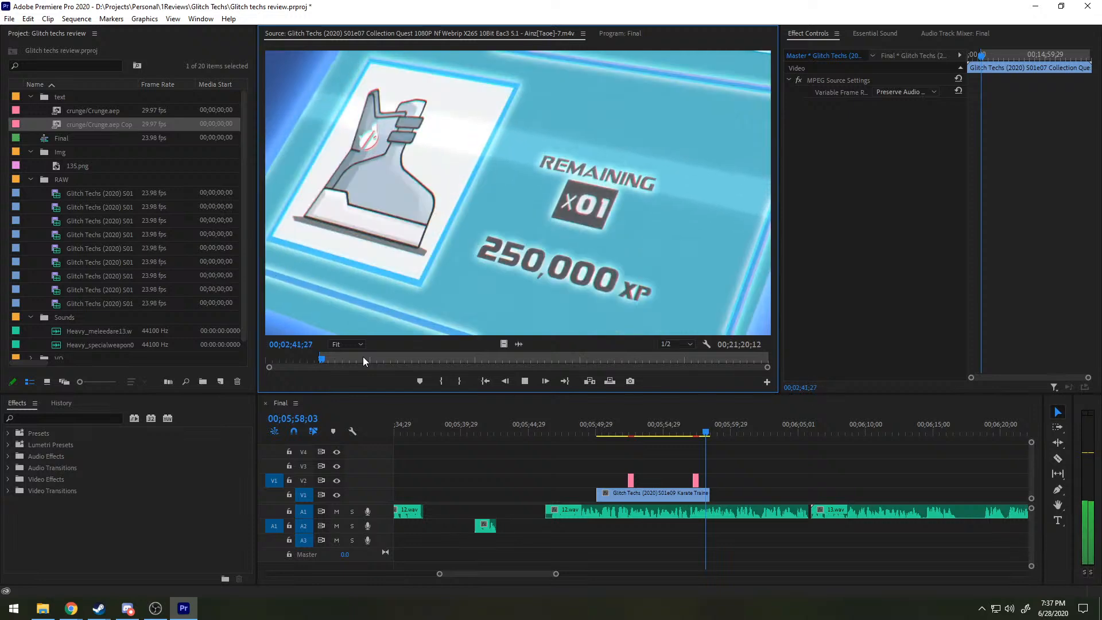
pyautogui.press('o')
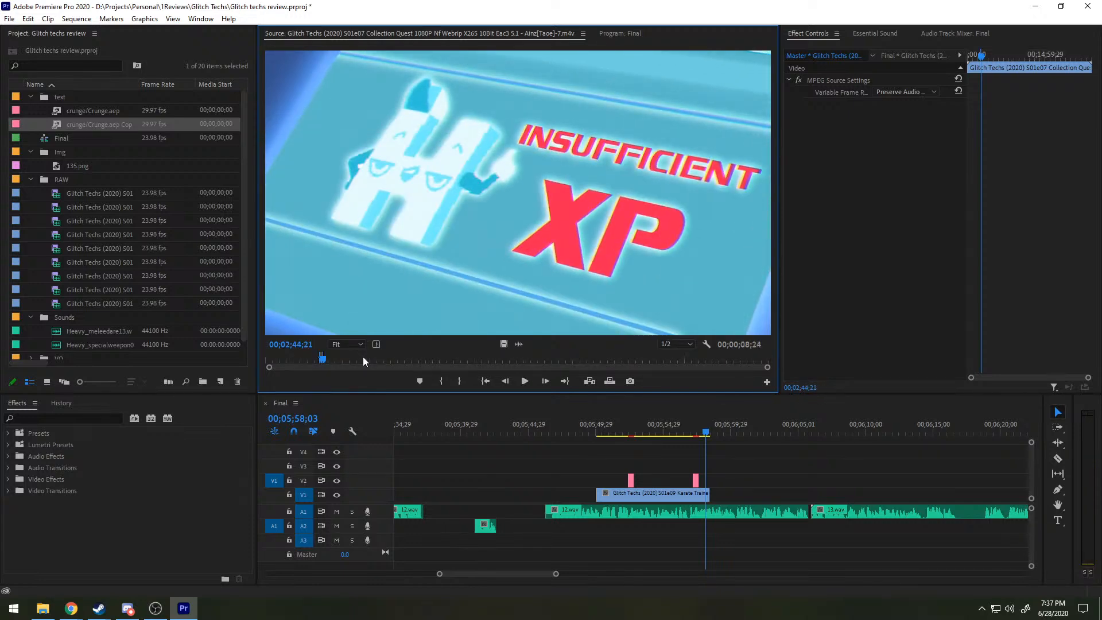
pyautogui.moveTo(501, 344); pyautogui.dragTo(707, 493)
# Step: Preview the start of the Collection Quest footage against the narration, stopping at about 00;05;59;26
pyautogui.press('space')
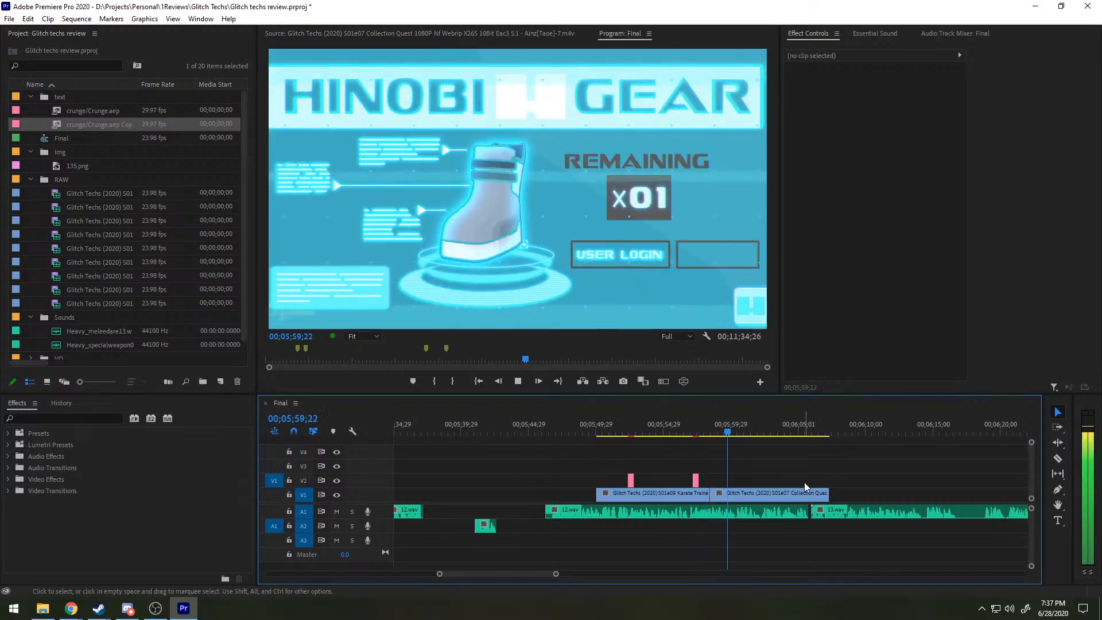
pyautogui.press('space')
pyautogui.press('Left')
pyautogui.press('Left')
pyautogui.press('Left')
pyautogui.press('Left')
pyautogui.press('Left')
pyautogui.press('Left')
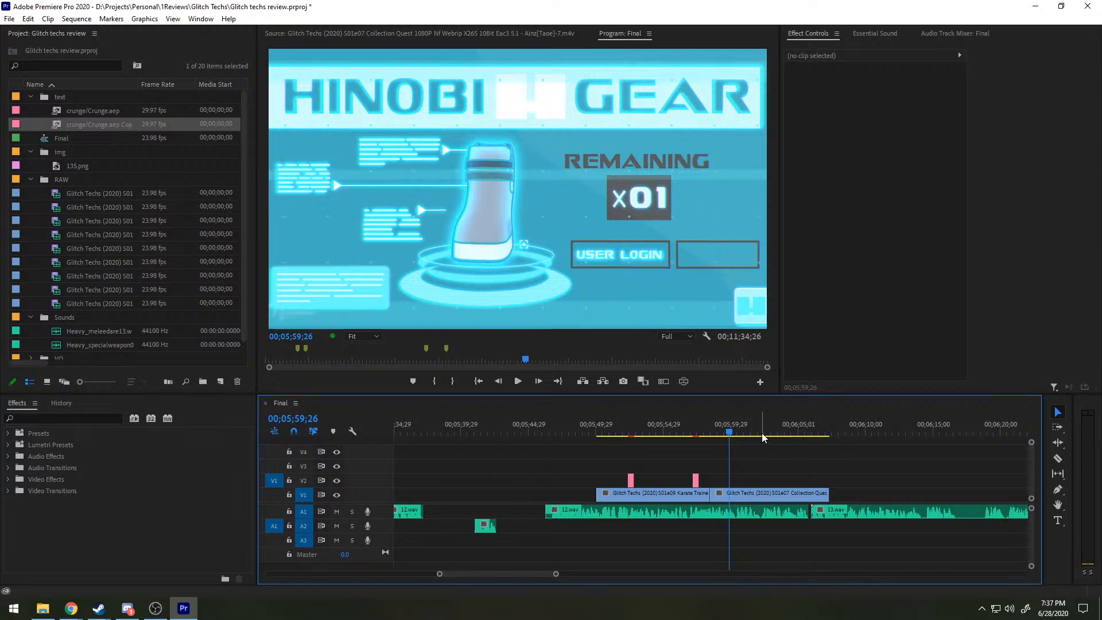
pyautogui.click(131, 601)
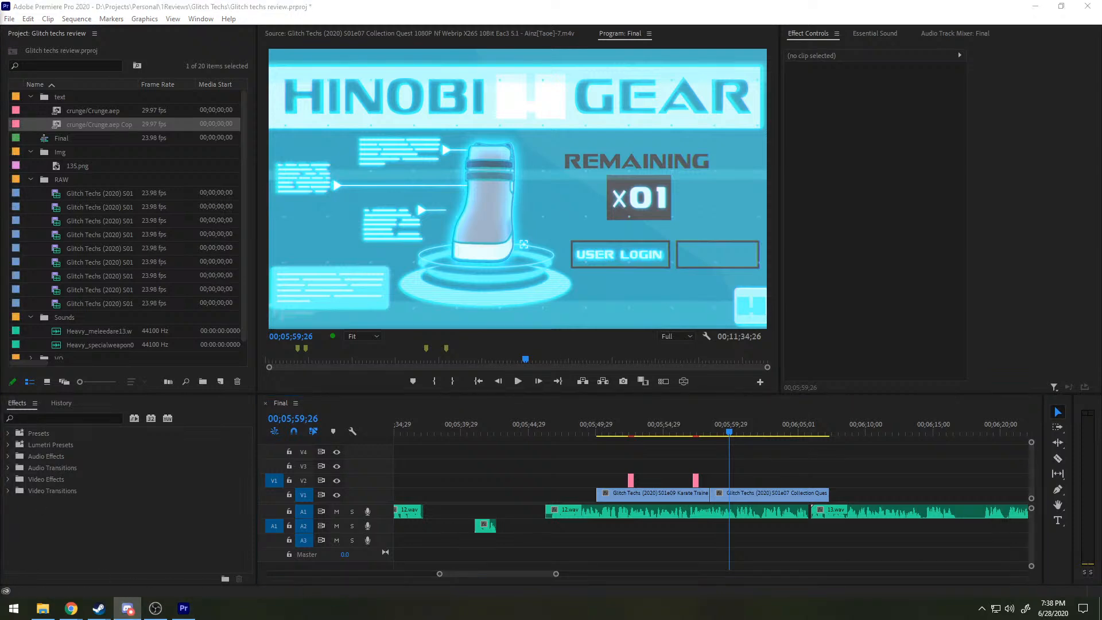
pyautogui.hotkey('alt', 'Tab')
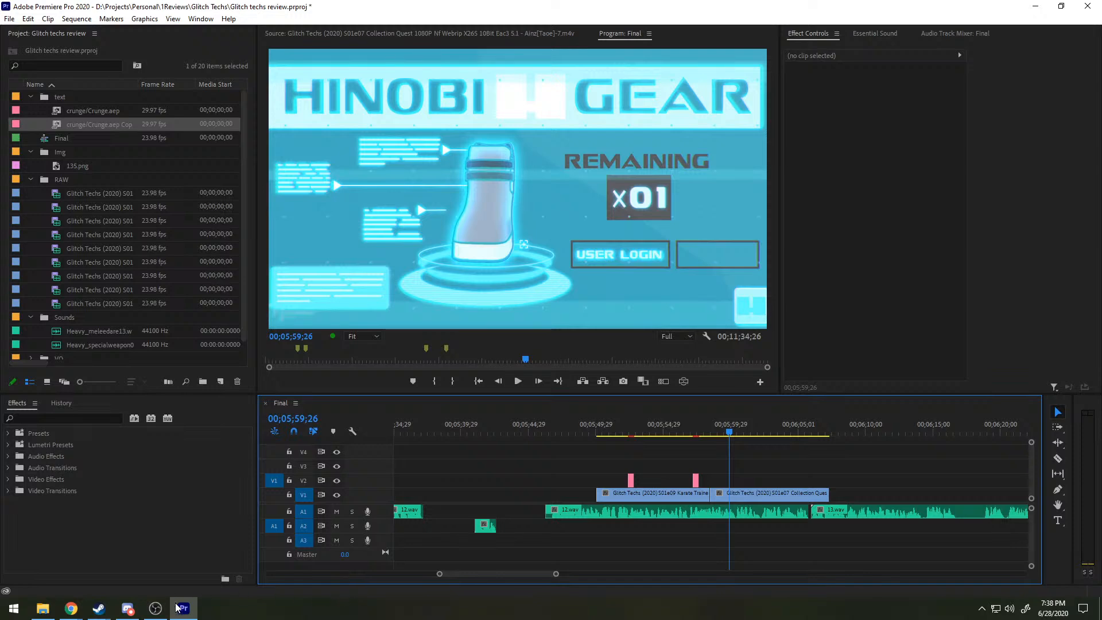
pyautogui.moveTo(184, 613)
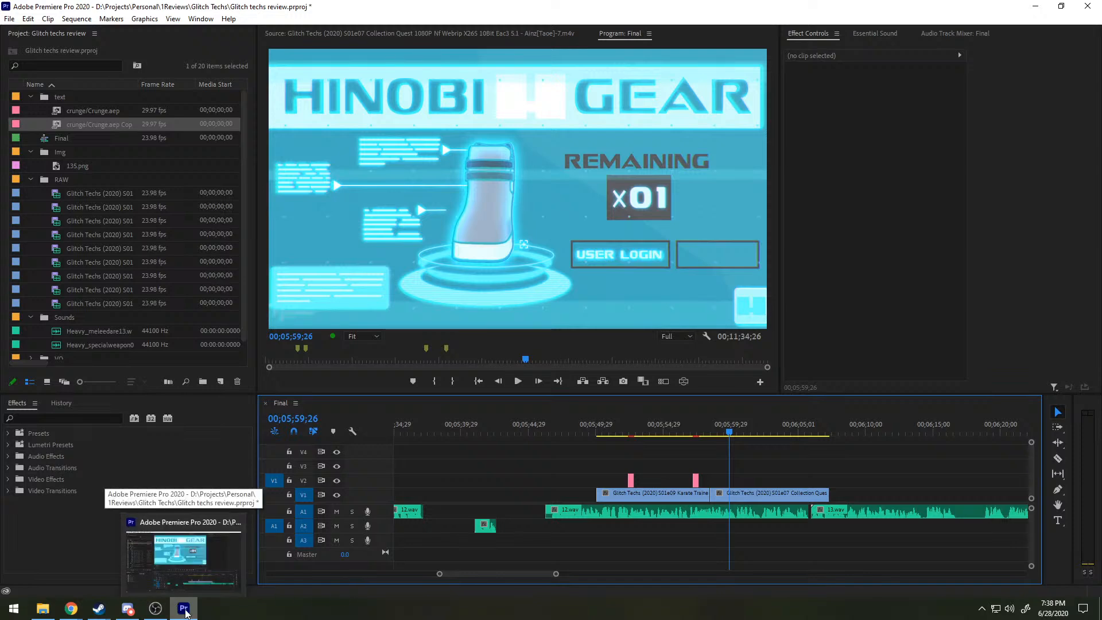
# Step: Play the Collection Quest footage from about 00;05;59;04 and trim its end on V1 back to 00;06;02;08
pyautogui.moveTo(729, 434); pyautogui.dragTo(722, 436)
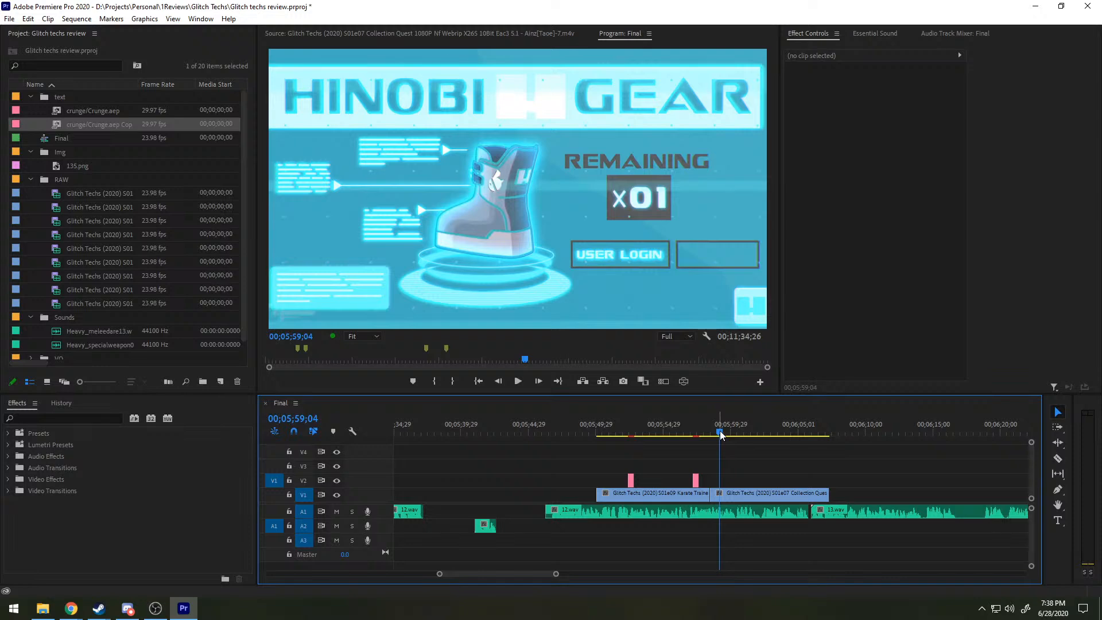
pyautogui.press('space')
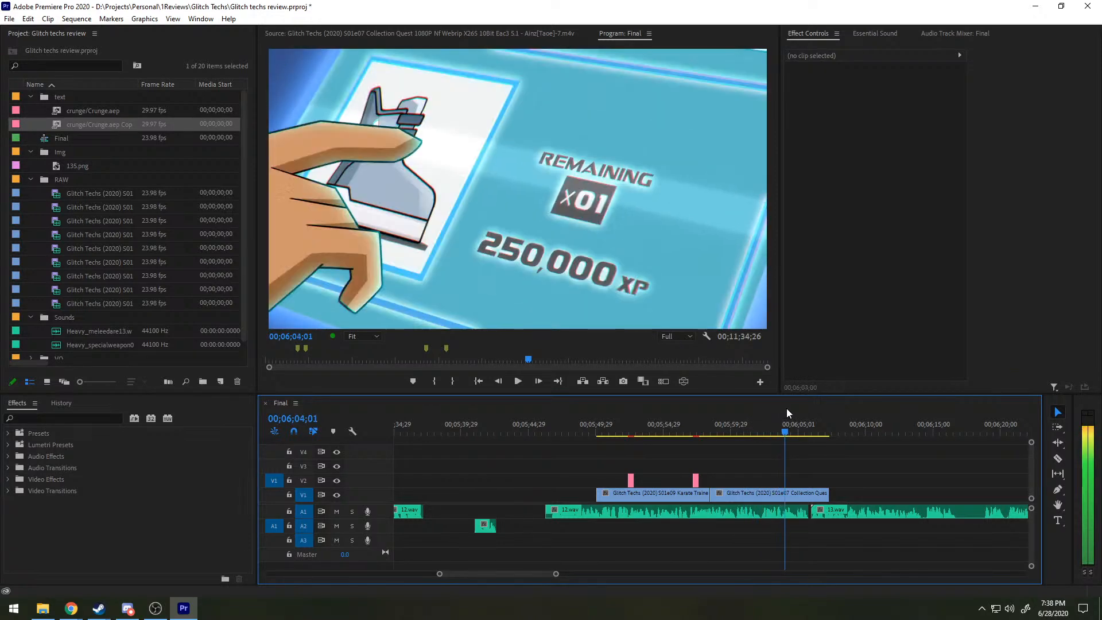
pyautogui.moveTo(792, 410); pyautogui.dragTo(760, 413)
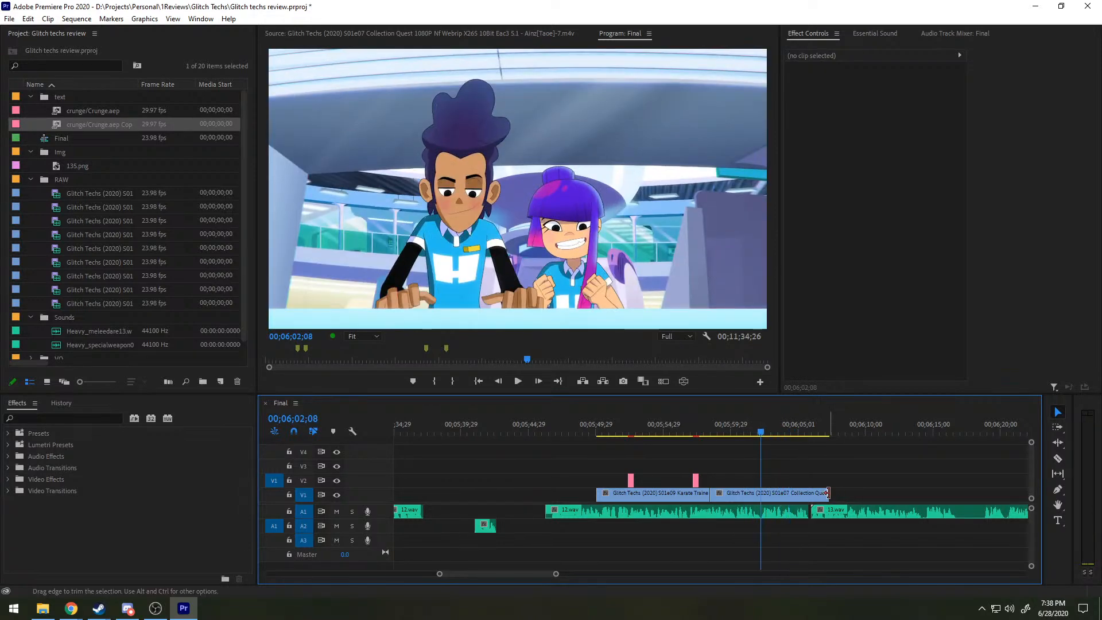
pyautogui.moveTo(828, 494); pyautogui.dragTo(760, 494)
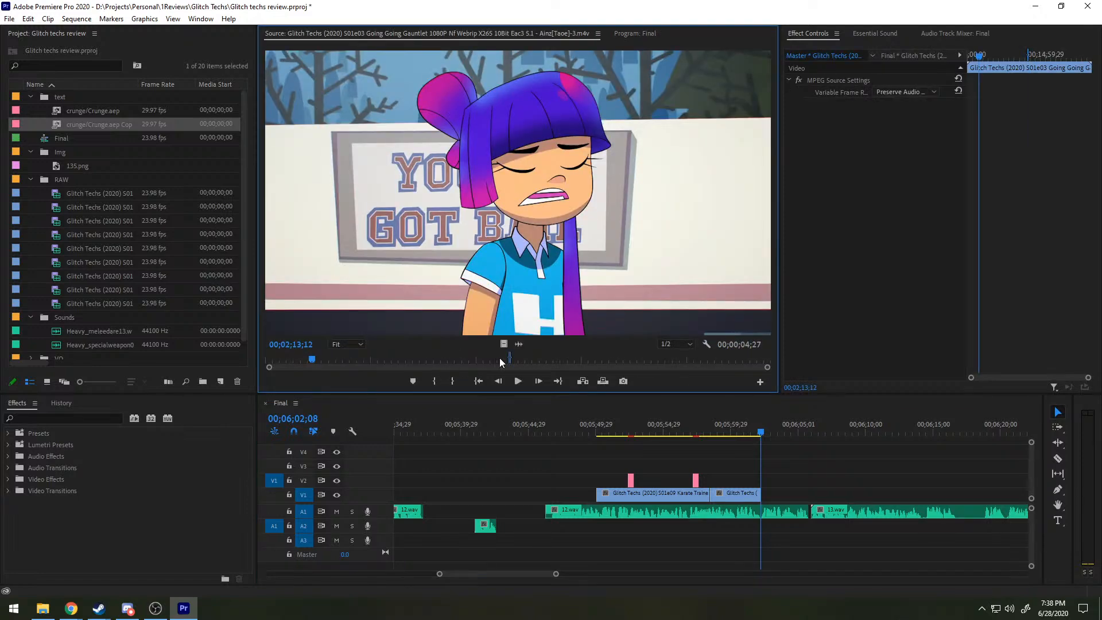
# Step: Try an in point at about 00;04;48;24 in the Going Going Gauntlet source and play its hug scene
pyautogui.moveTo(553, 360); pyautogui.dragTo(366, 349)
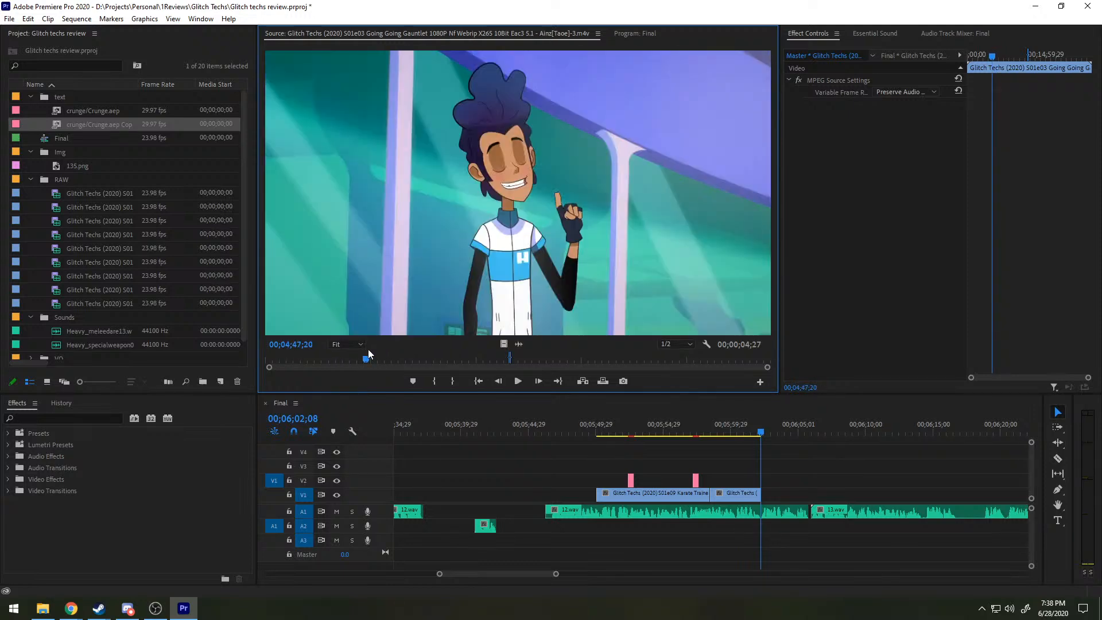
pyautogui.press('space')
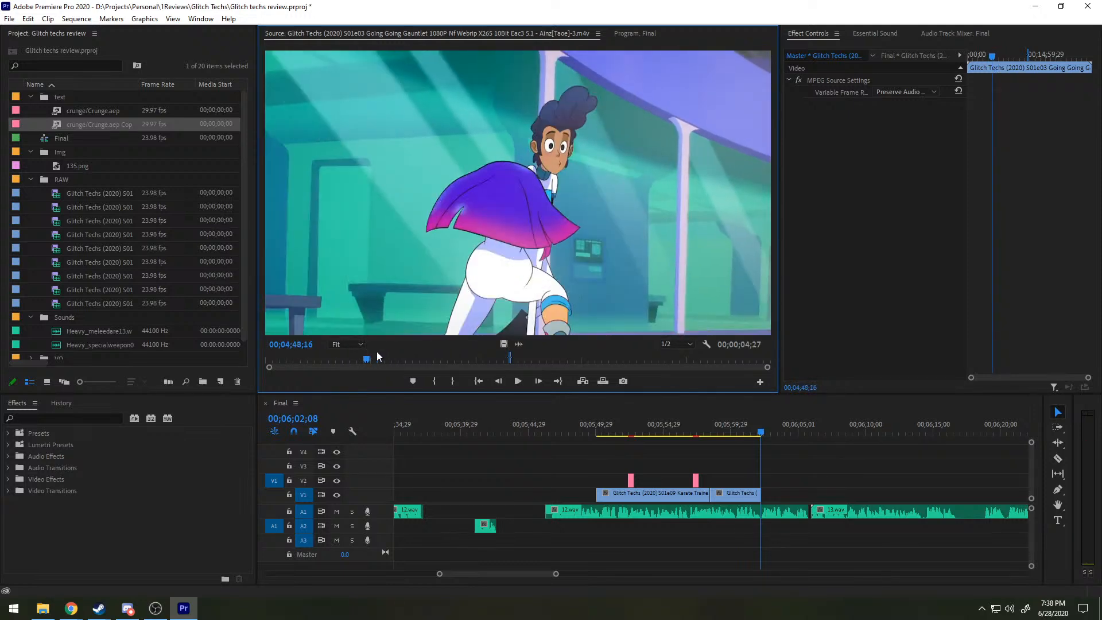
pyautogui.press('space')
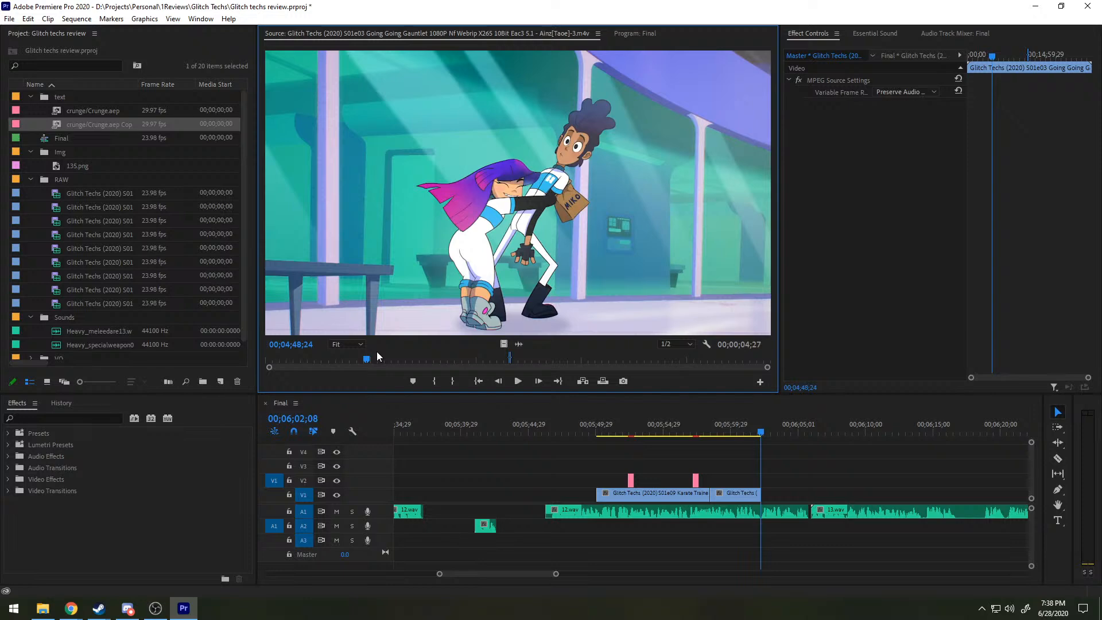
pyautogui.press('i')
pyautogui.press('space')
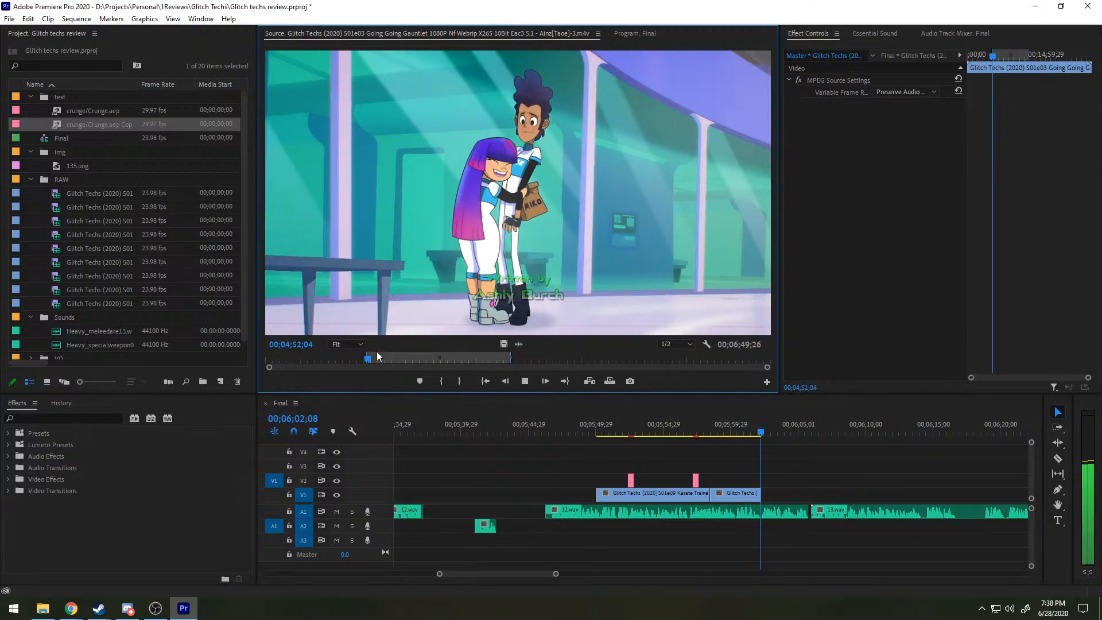
pyautogui.press('space')
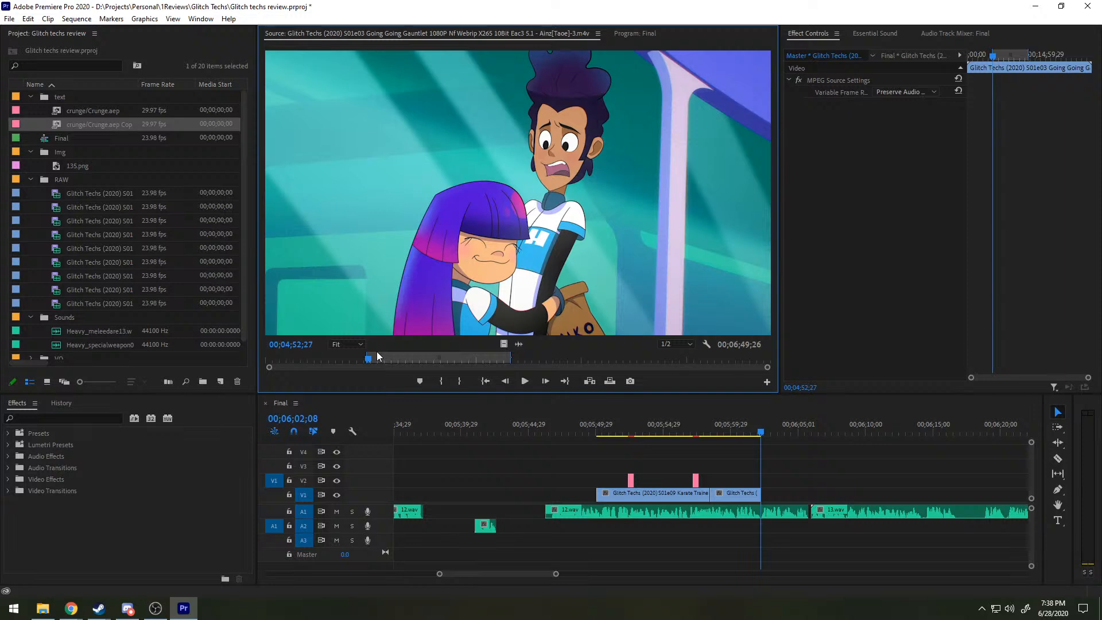
pyautogui.press('space')
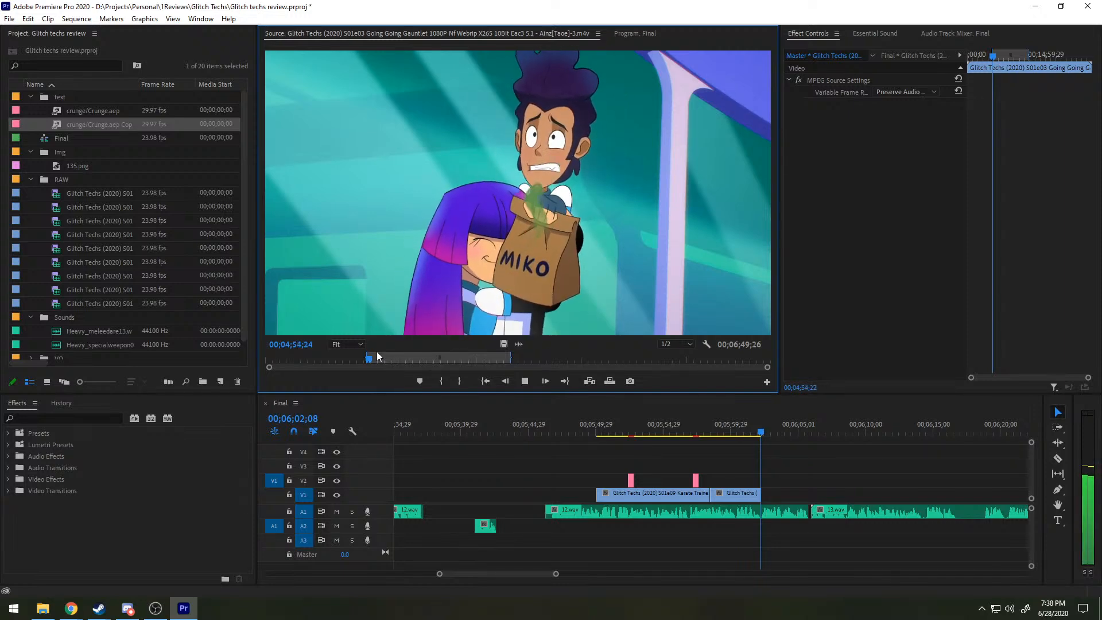
pyautogui.press('space')
pyautogui.press('space')
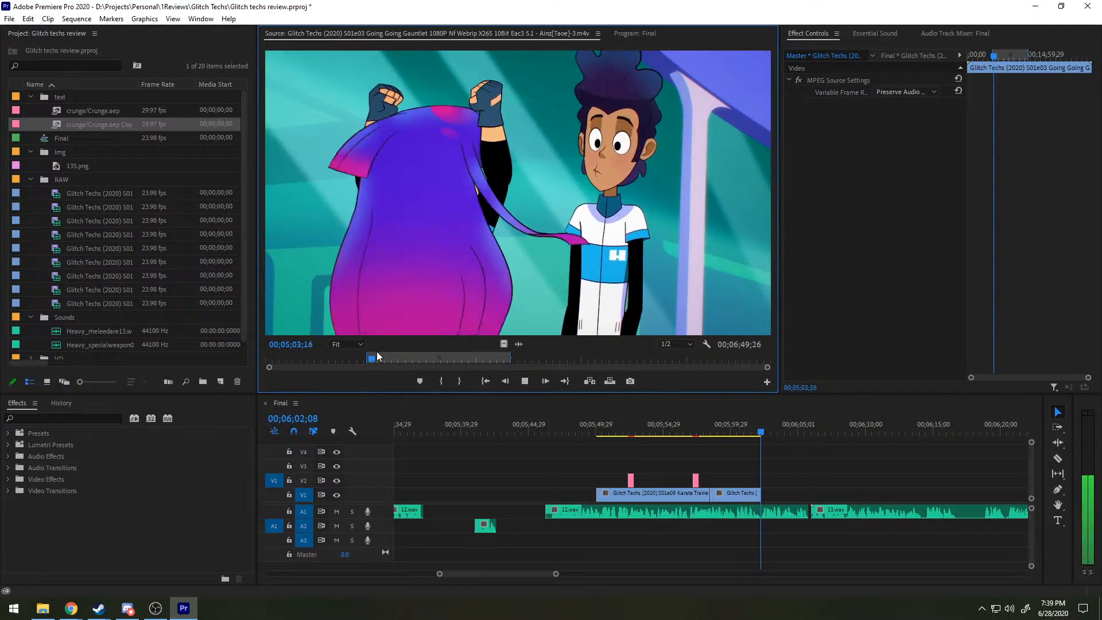
pyautogui.press('space')
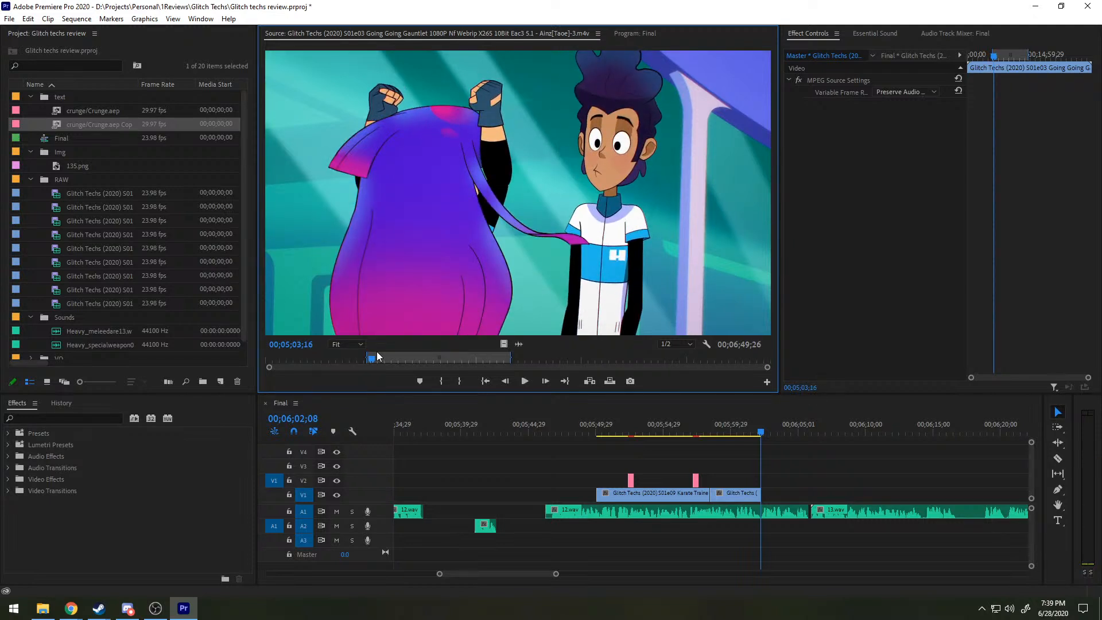
# Step: Step around the moment after the hug in the Going Going Gauntlet source and set its in point at about 00;05;02;21
pyautogui.press('Right')
pyautogui.press('Right')
pyautogui.press('Right')
pyautogui.press('Right')
pyautogui.press('Right')
pyautogui.press('Right')
pyautogui.press('Right')
pyautogui.press('Right')
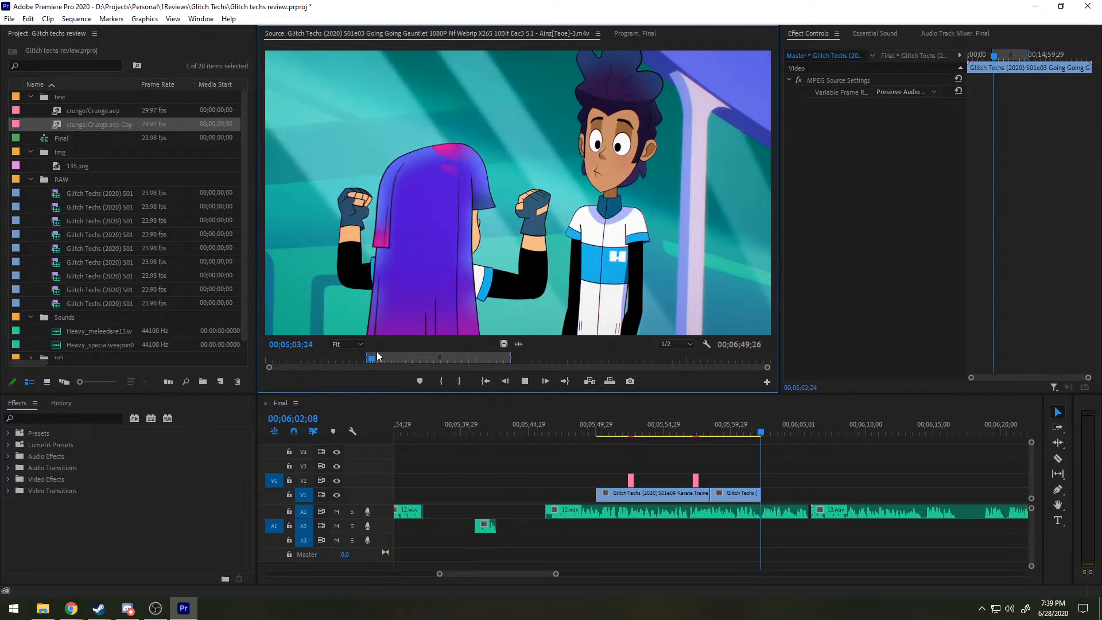
pyautogui.press('j')
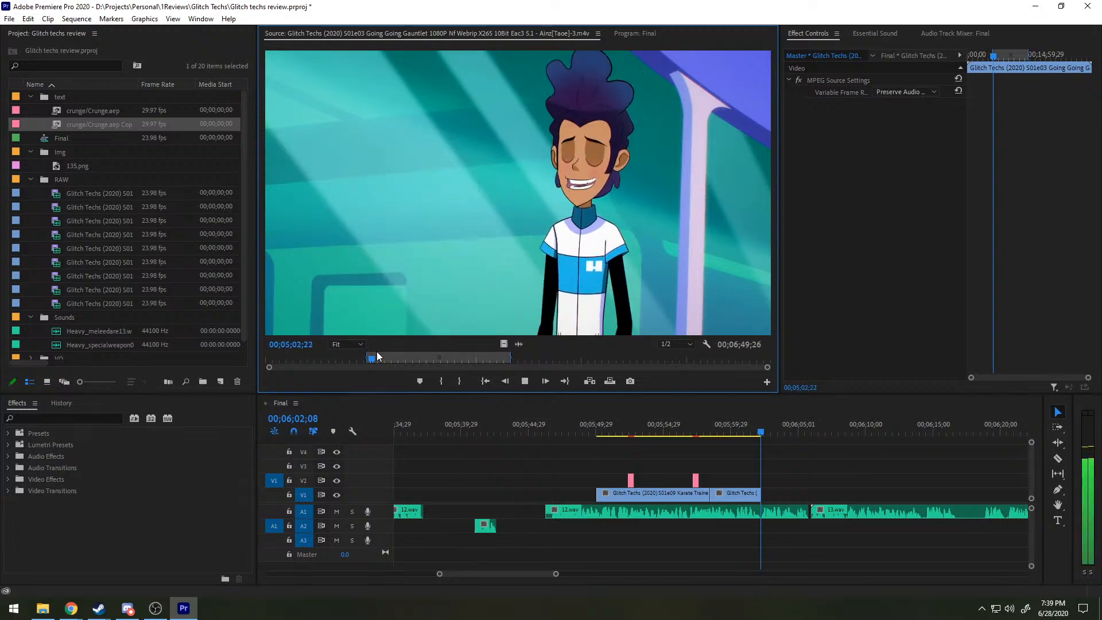
pyautogui.press('space')
pyautogui.press('i')
# Step: Set the source's out point at 00;05;08;11 and place only its video on V1 directly after the Collection Quest footage
pyautogui.press('space')
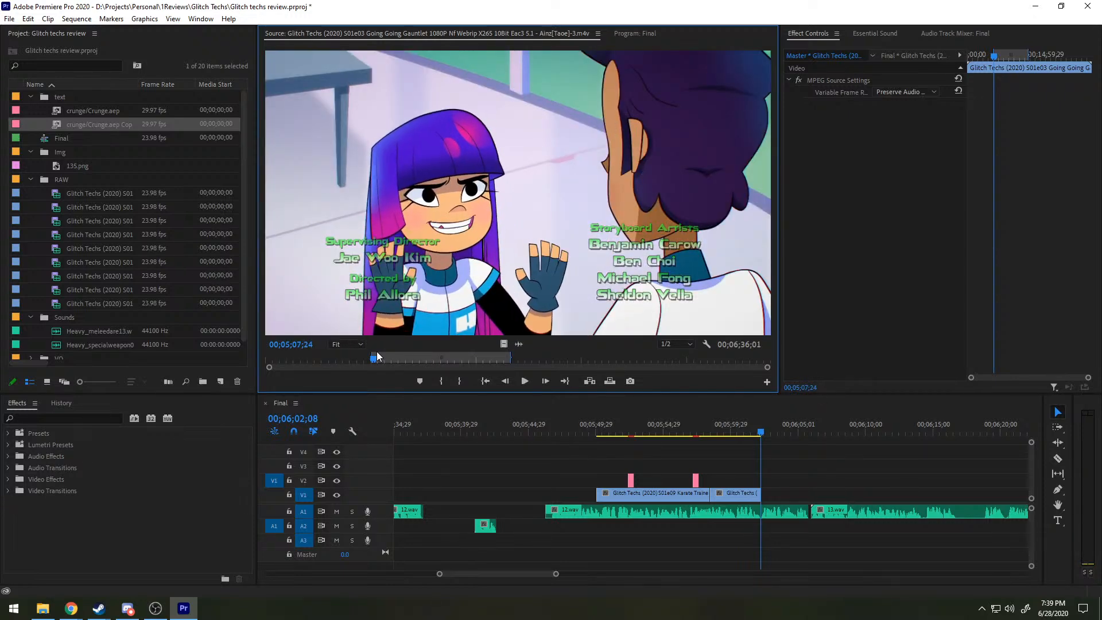
pyautogui.press('space')
pyautogui.press('o')
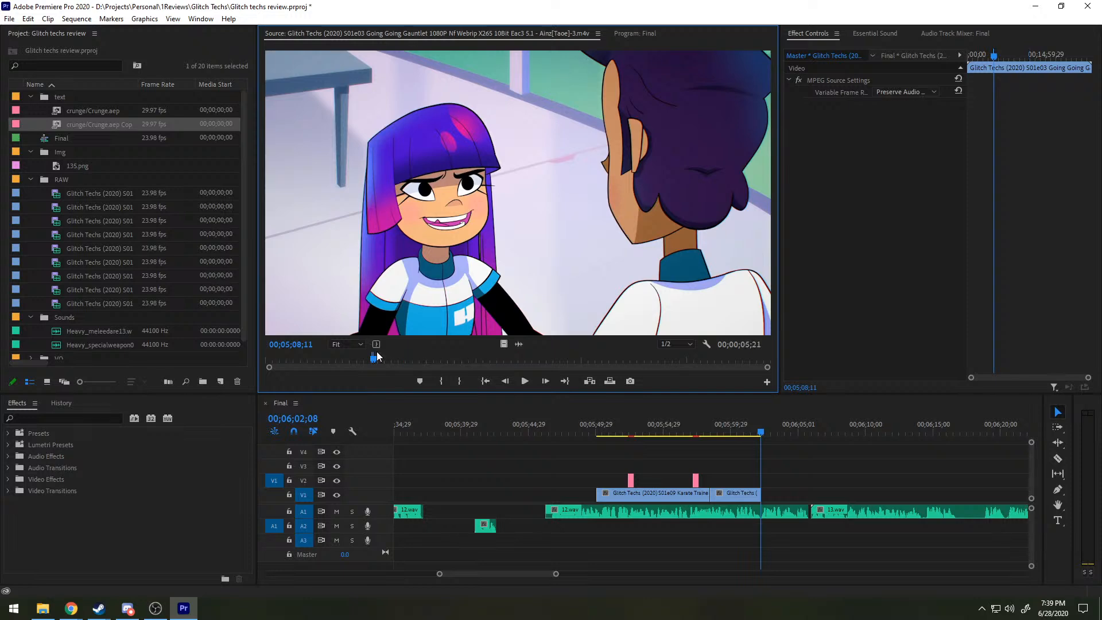
pyautogui.moveTo(503, 343); pyautogui.dragTo(763, 494)
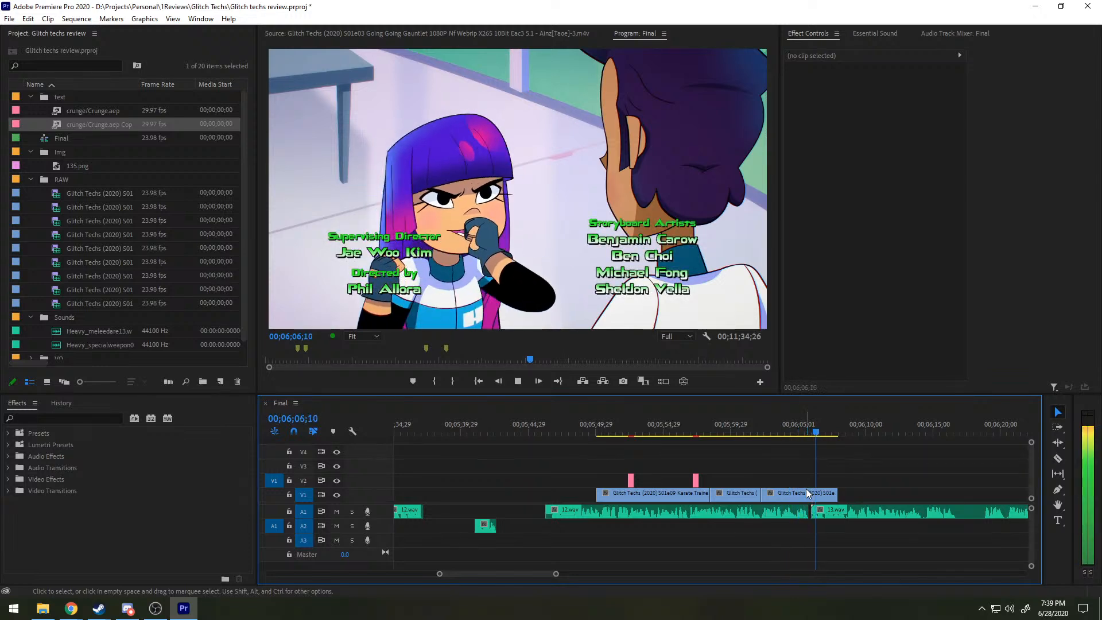
# Step: Stop the preview of the Going Going Gauntlet footage, return to about 00;06;01;21 and save the project
pyautogui.press('space')
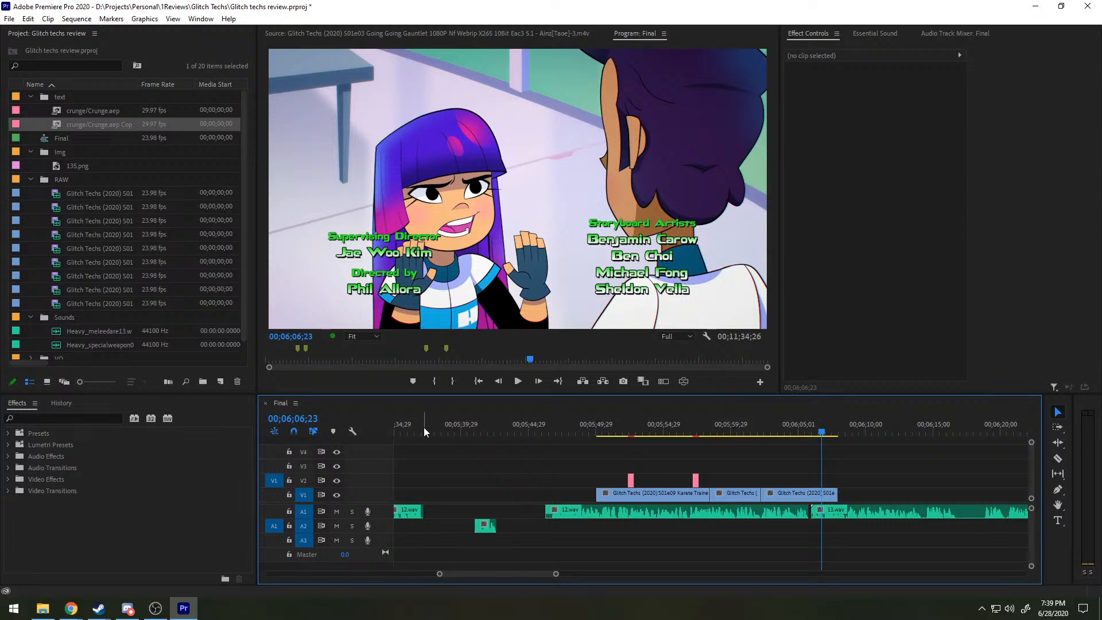
pyautogui.moveTo(786, 426); pyautogui.dragTo(755, 426)
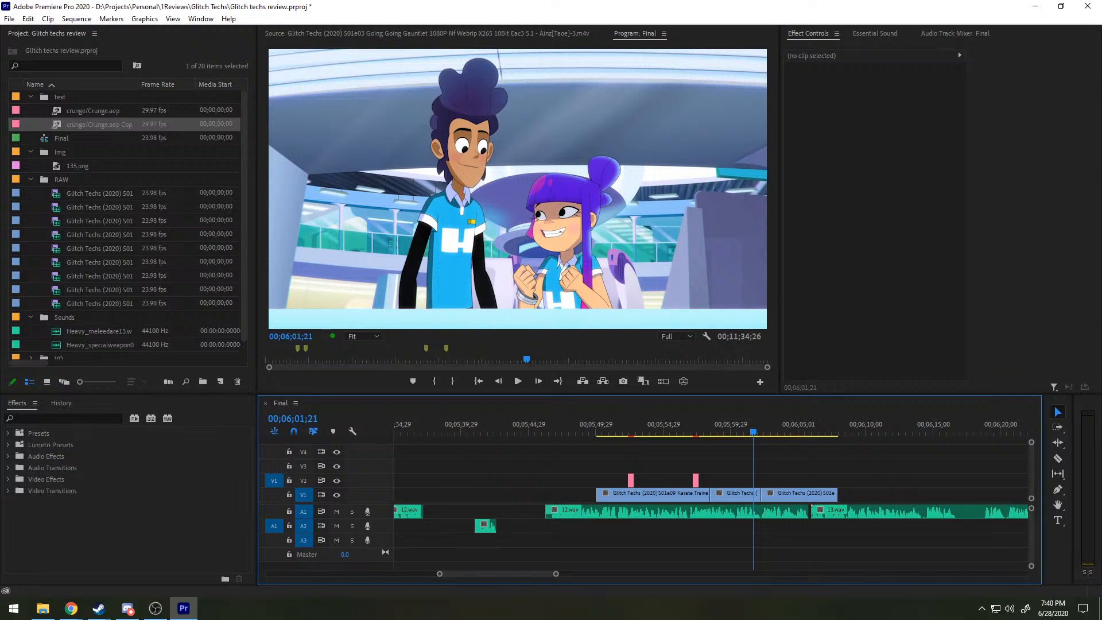
pyautogui.hotkey('alt', 'Tab')
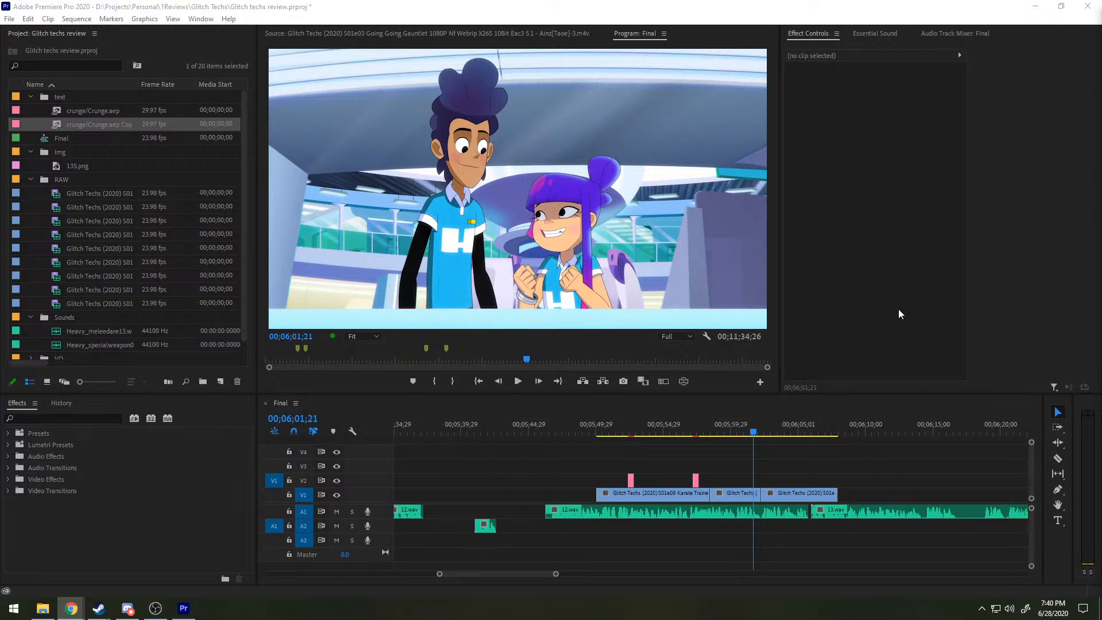
pyautogui.hotkey('ctrl', 's')
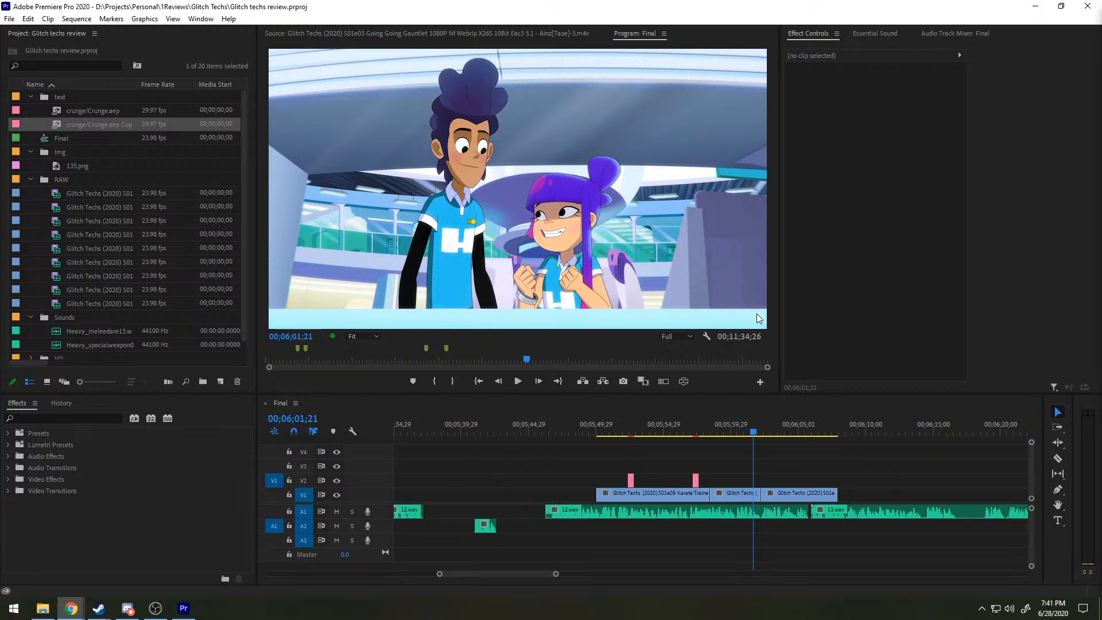
# Step: Mark the Adventures In Pet Training source from about 00;09;56;07 to 00;10;03;17 and place only its video on V1 from 00;06;06;16
pyautogui.moveTo(754, 425); pyautogui.dragTo(820, 415)
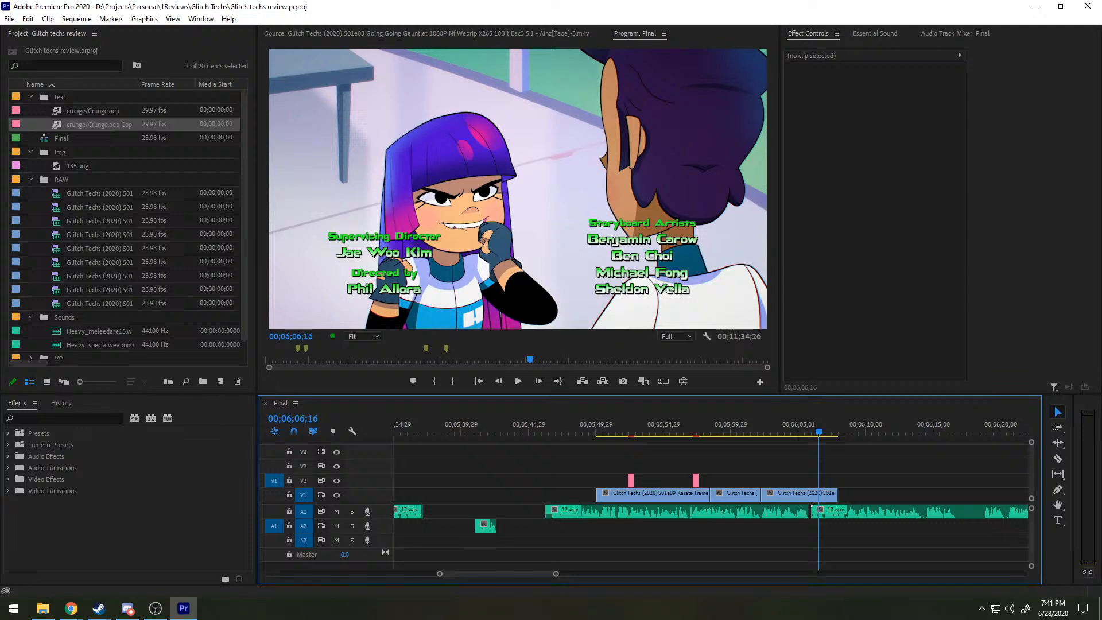
pyautogui.press('f')
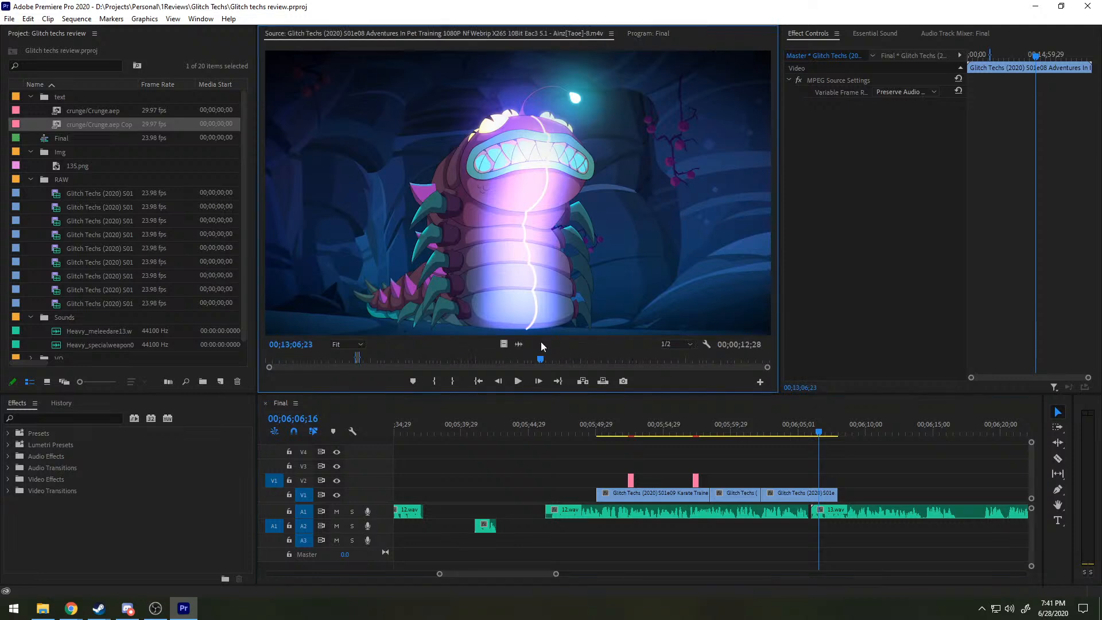
pyautogui.moveTo(542, 358); pyautogui.dragTo(473, 343)
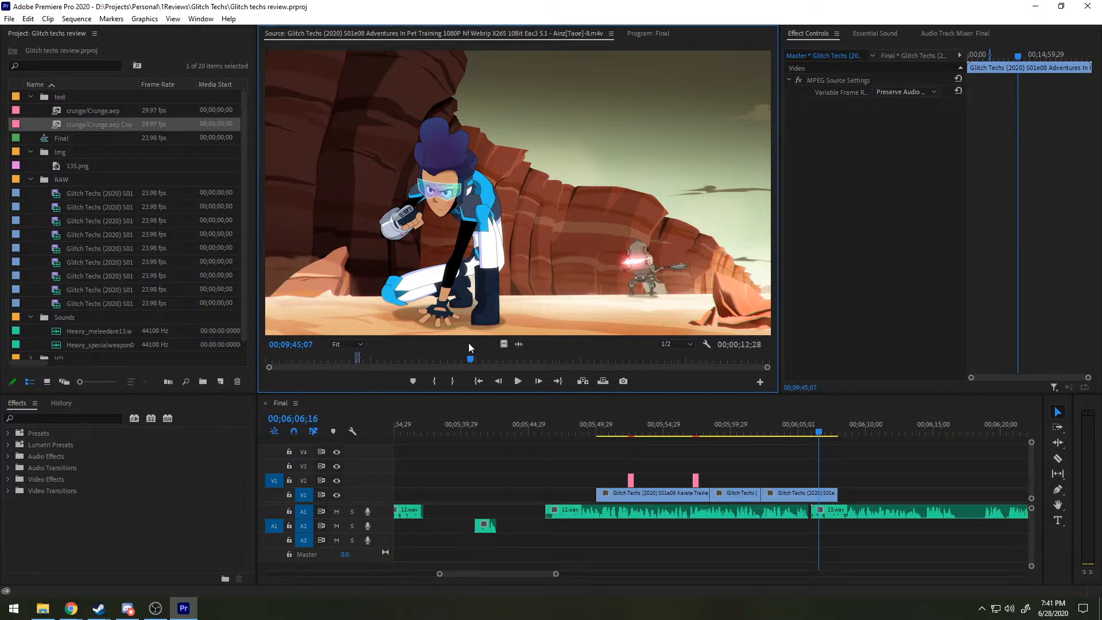
pyautogui.press('i')
pyautogui.press('space')
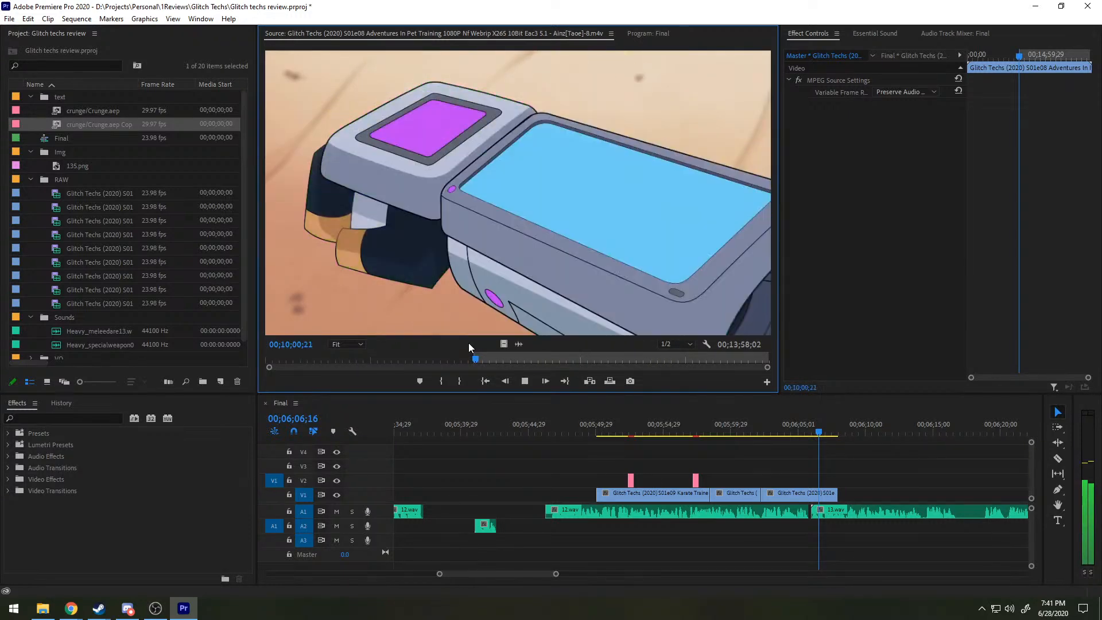
pyautogui.press('space')
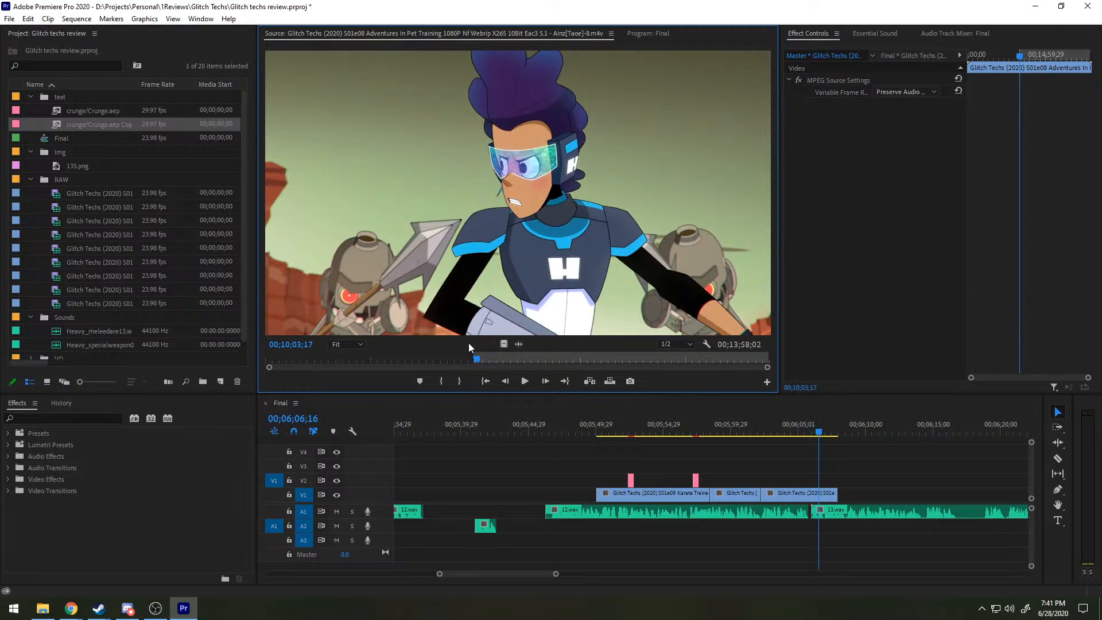
pyautogui.press('i')
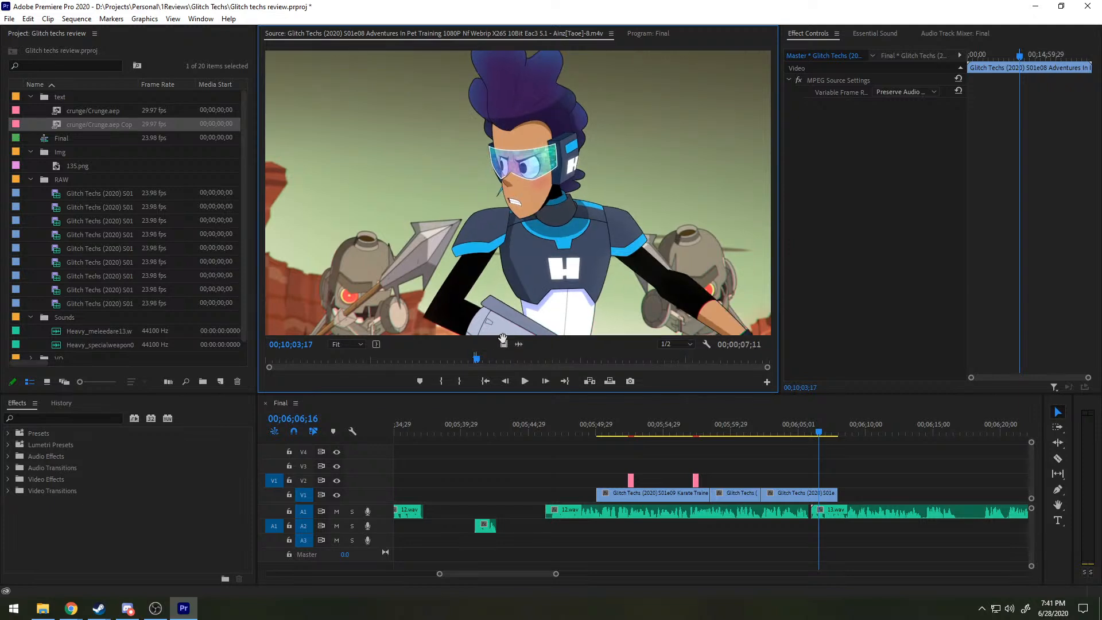
pyautogui.moveTo(503, 340); pyautogui.dragTo(825, 498)
# Step: Extend the end of the Adventures In Pet Training footage on V1 to about 00;06;16;25
pyautogui.moveTo(916, 493)
pyautogui.mouseDown()
pyautogui.moveTo(955, 492)
pyautogui.moveTo(929, 492)
pyautogui.mouseUp()
pyautogui.scroll(-8, 900, 482)
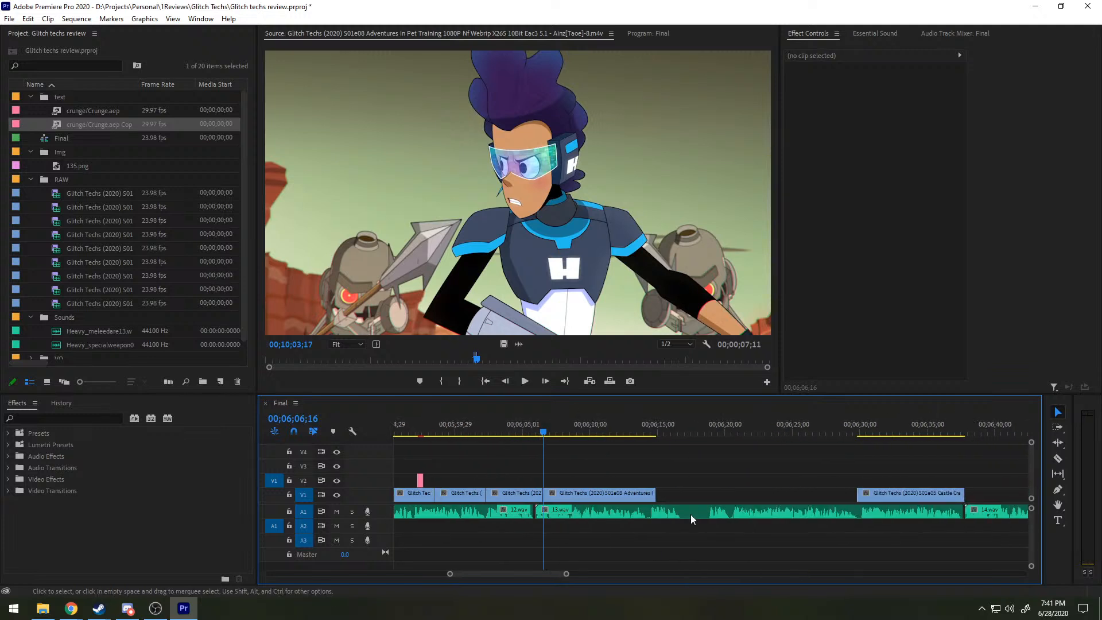
pyautogui.moveTo(655, 493); pyautogui.dragTo(682, 492)
# Step: Play the Adventures In Pet Training footage against the narration from about 00;06;12;23 past its end
pyautogui.moveTo(668, 424); pyautogui.dragTo(640, 425)
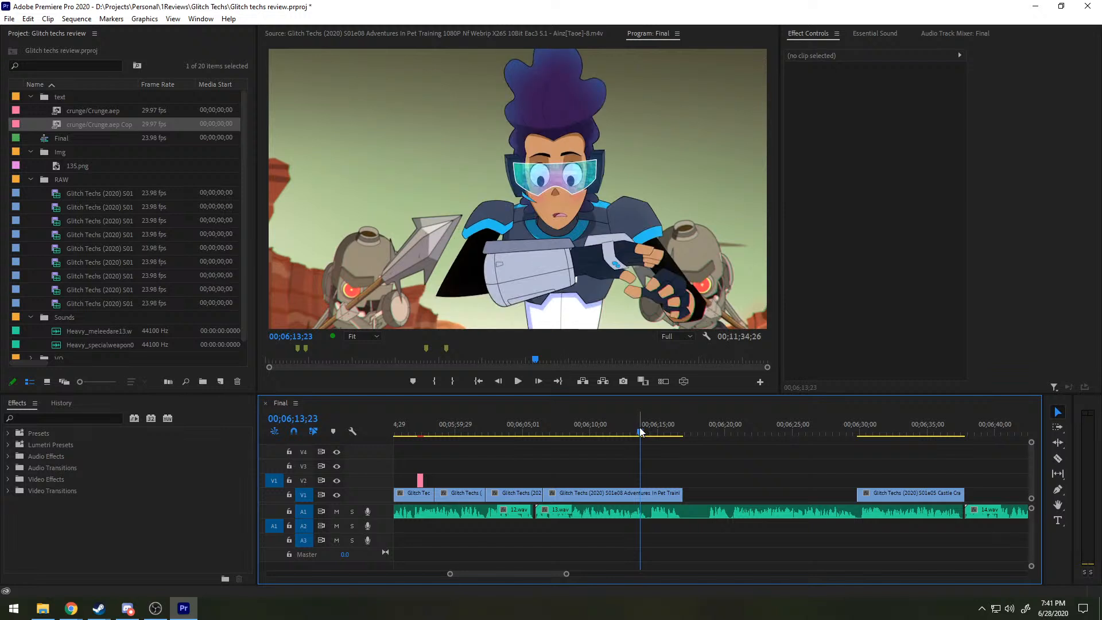
pyautogui.moveTo(639, 427); pyautogui.dragTo(627, 427)
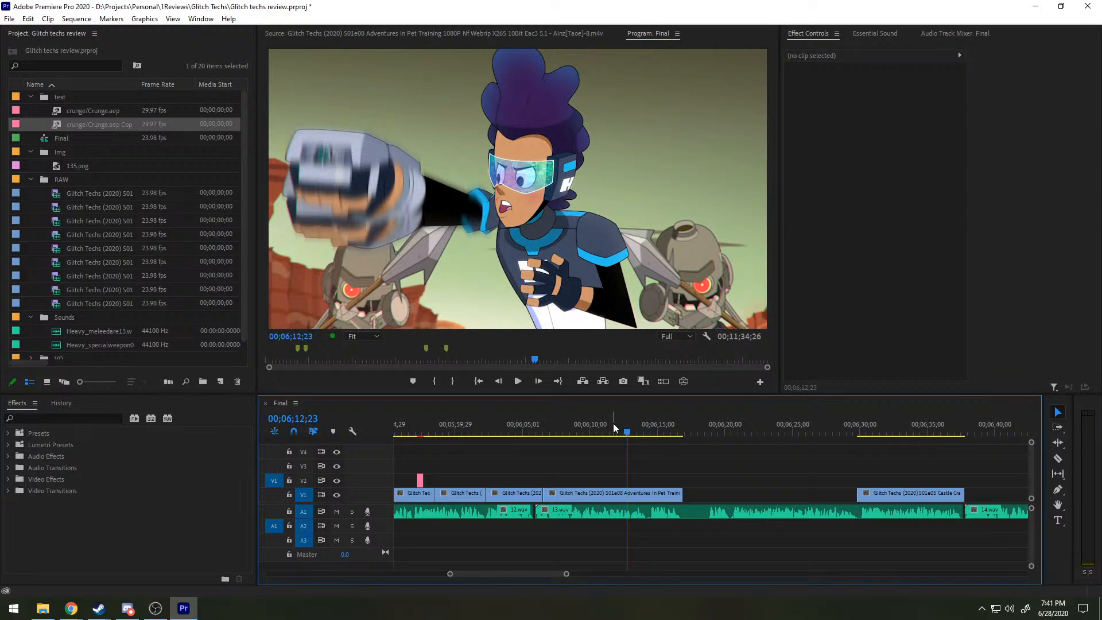
pyautogui.press('space')
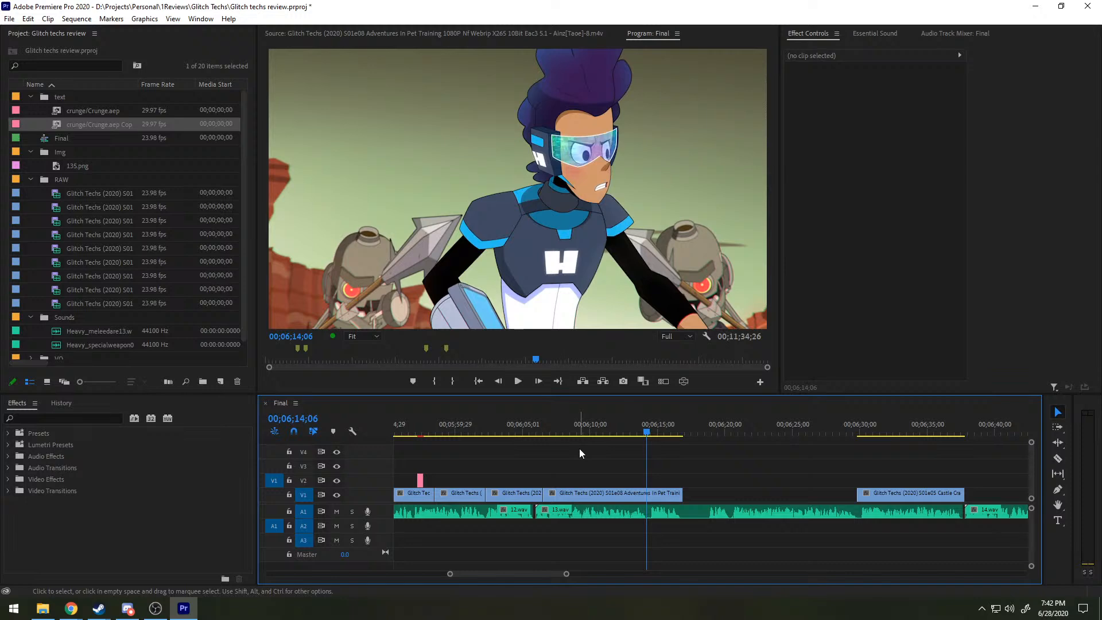
pyautogui.press('space')
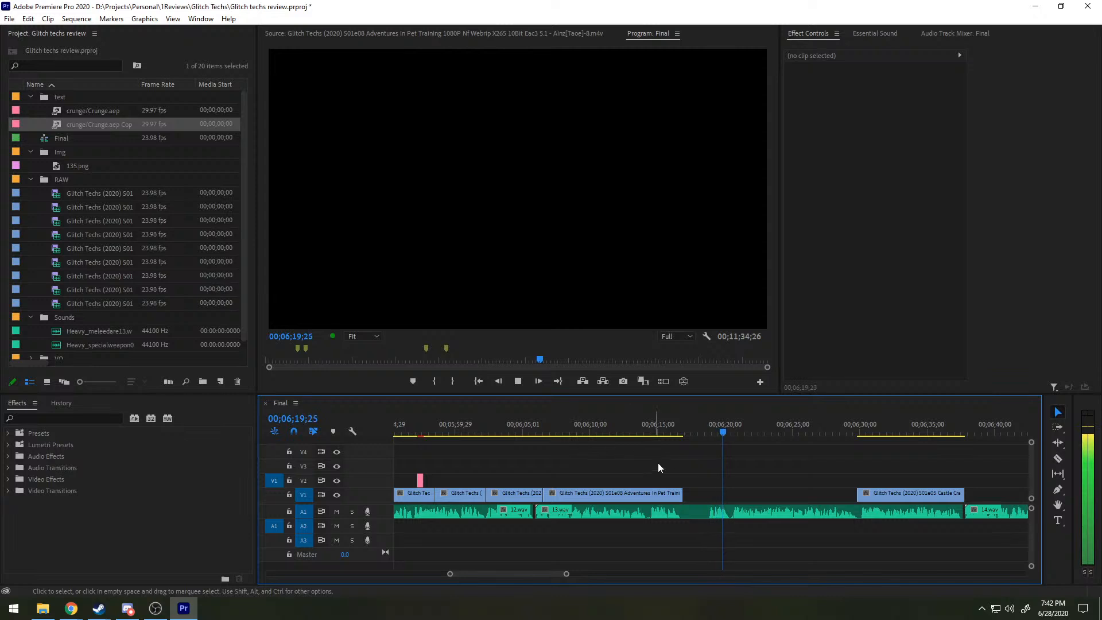
pyautogui.press('space')
# Step: Trim the end of the Adventures In Pet Training footage to about 00;06;16;18 and replay from 00;06;14;13 to 00;06;20;10
pyautogui.moveTo(684, 494); pyautogui.dragTo(679, 494)
pyautogui.click(659, 428)
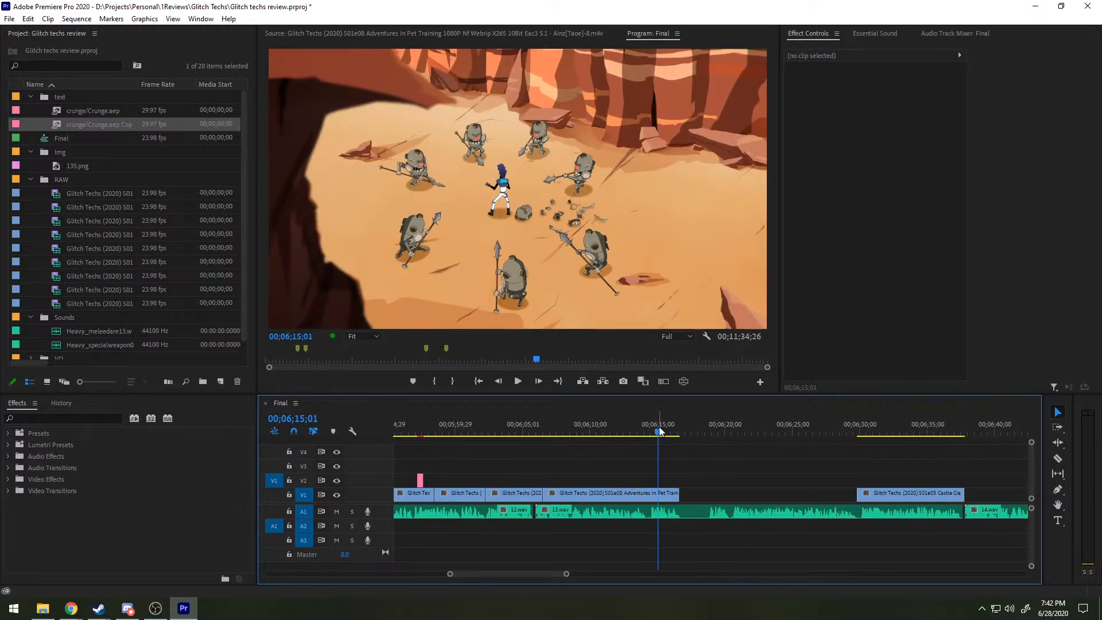
pyautogui.hotkey('alt', 'Tab')
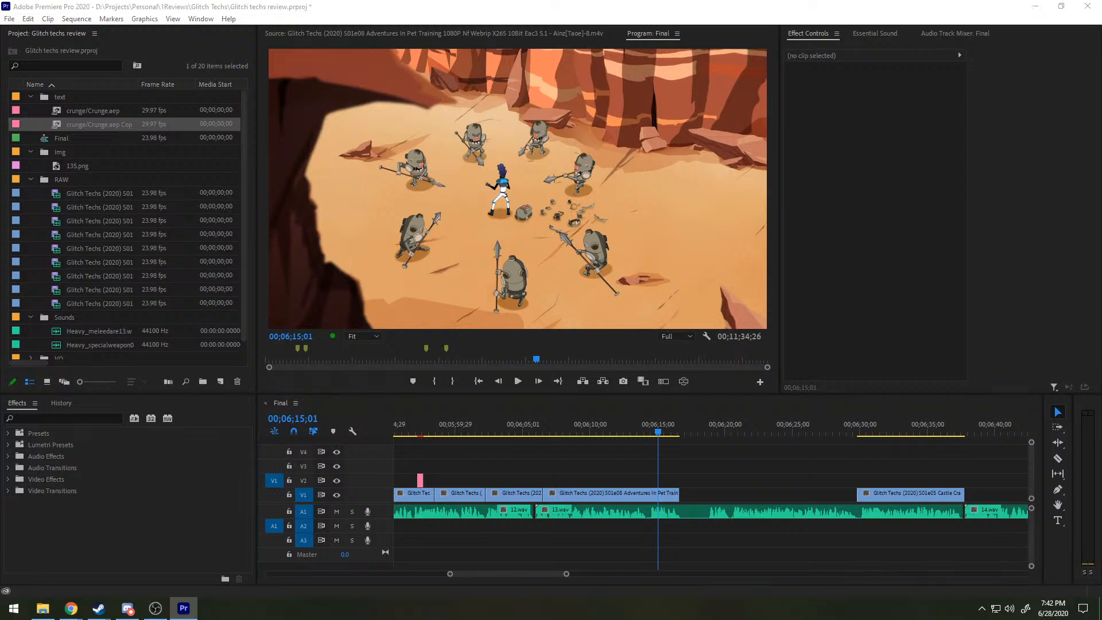
pyautogui.click(586, 448)
pyautogui.click(650, 432)
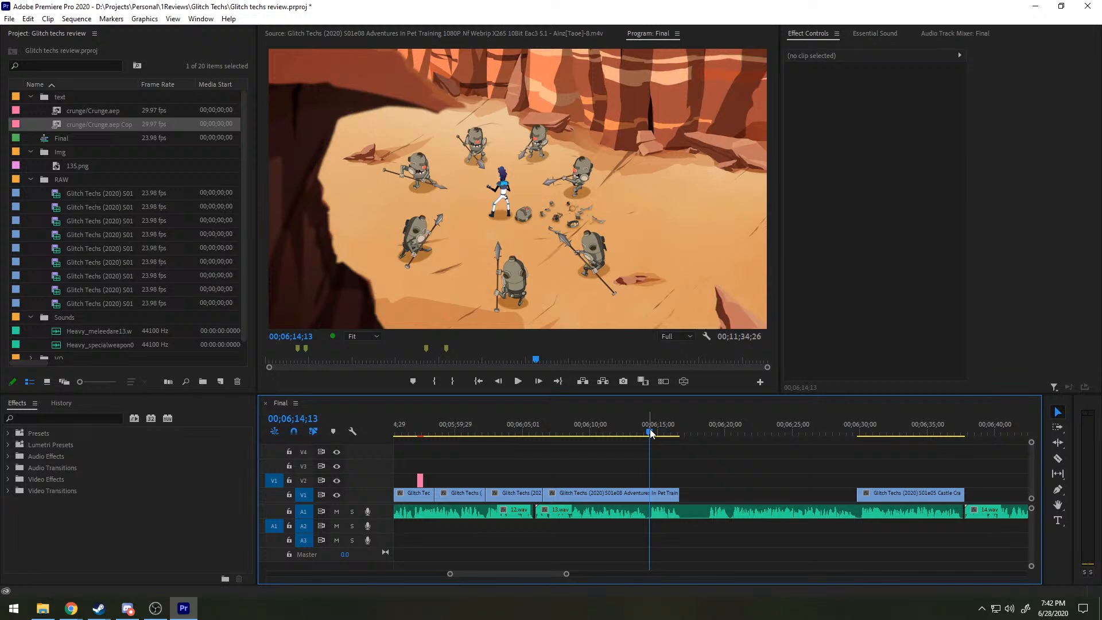
pyautogui.press('space')
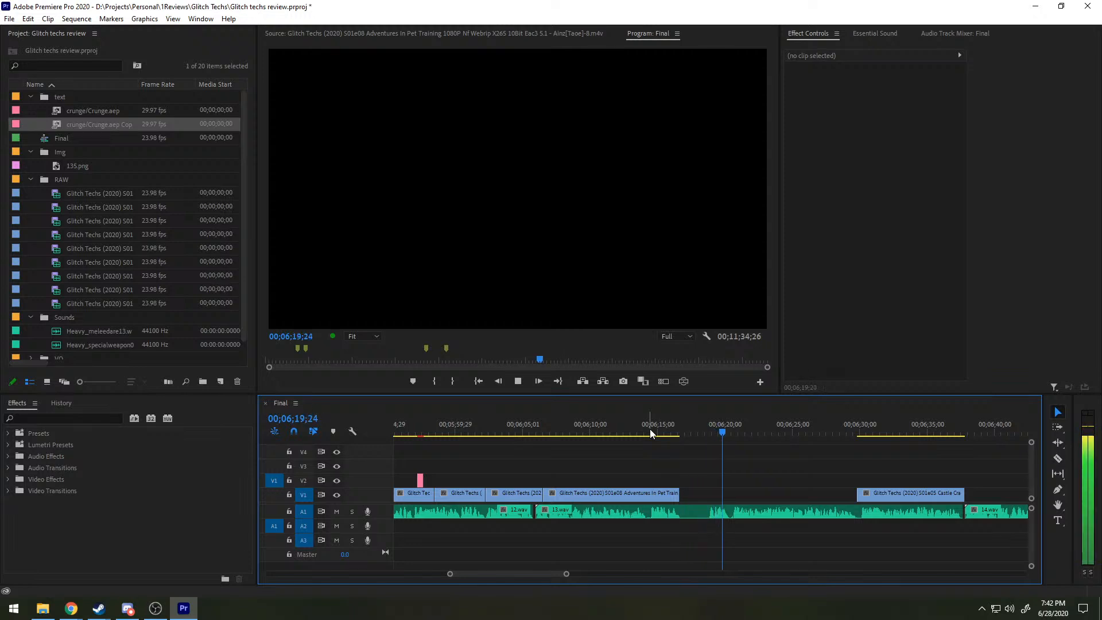
pyautogui.press('space')
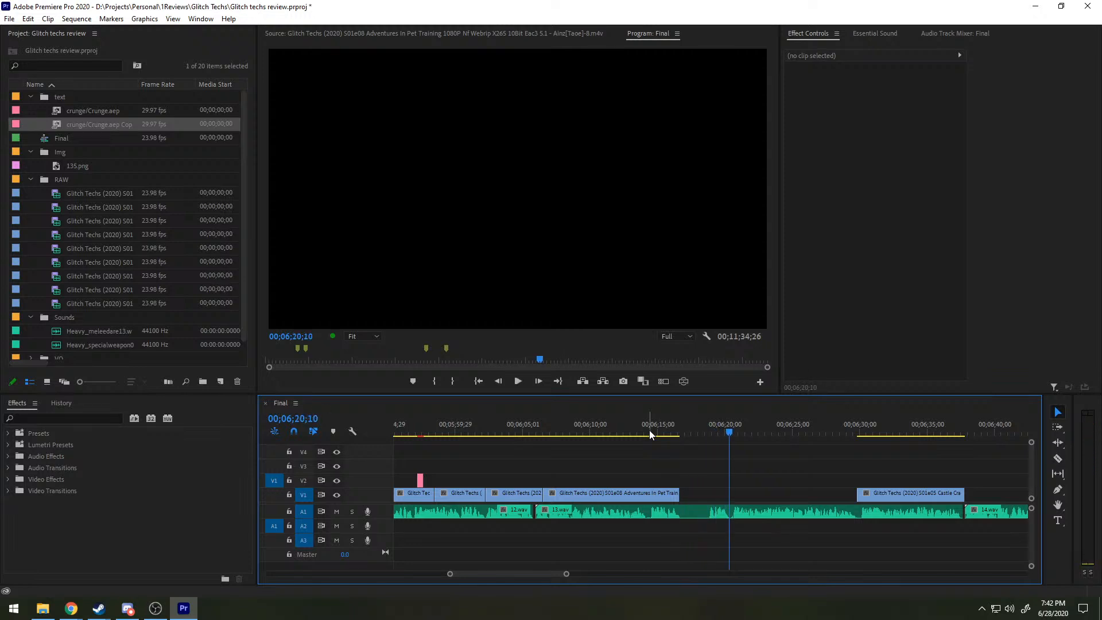
pyautogui.hotkey('alt', 'Tab')
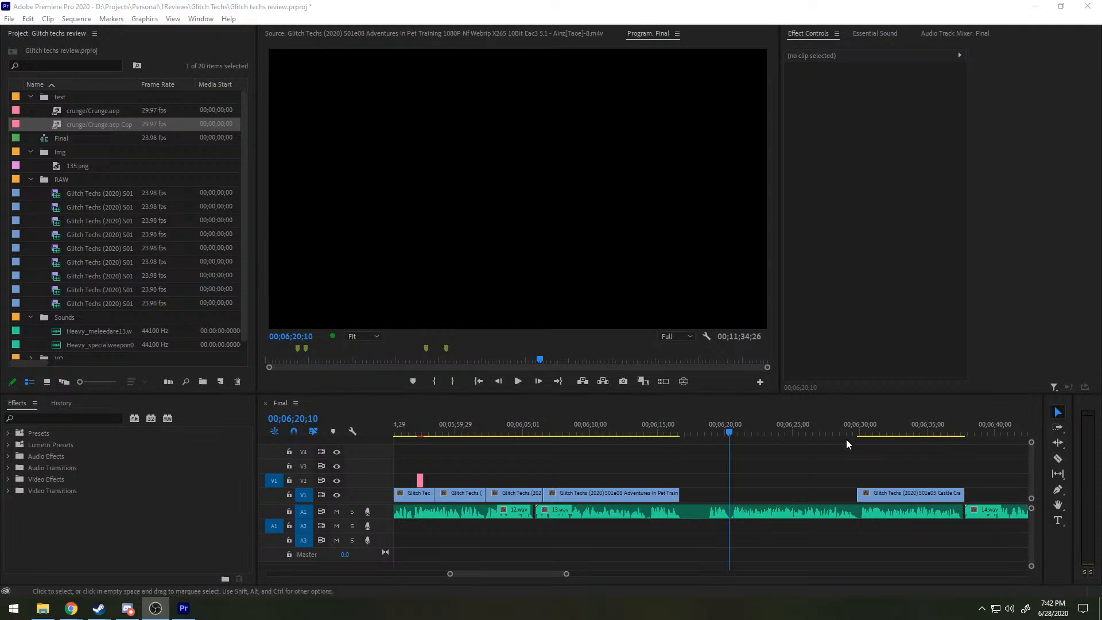
pyautogui.scroll(-5, 793, 481)
pyautogui.scroll(-6, 772, 462)
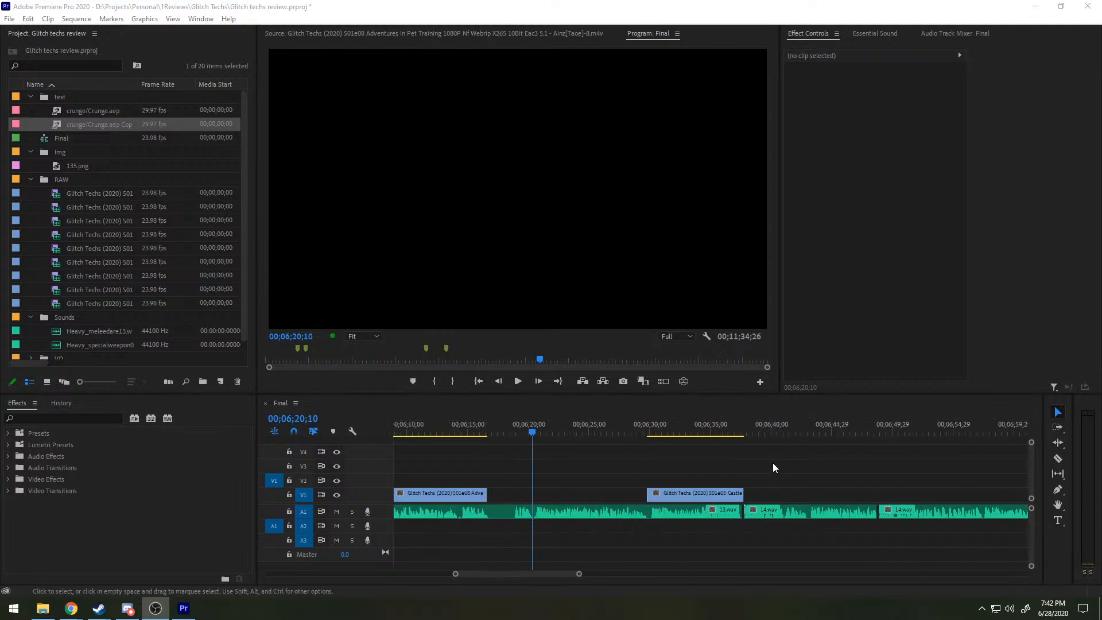
# Step: Examine the Final sequence beyond 00;06;20;10 for the gap between the 14.wav and 15.wav narration clips
pyautogui.scroll(3, 775, 463)
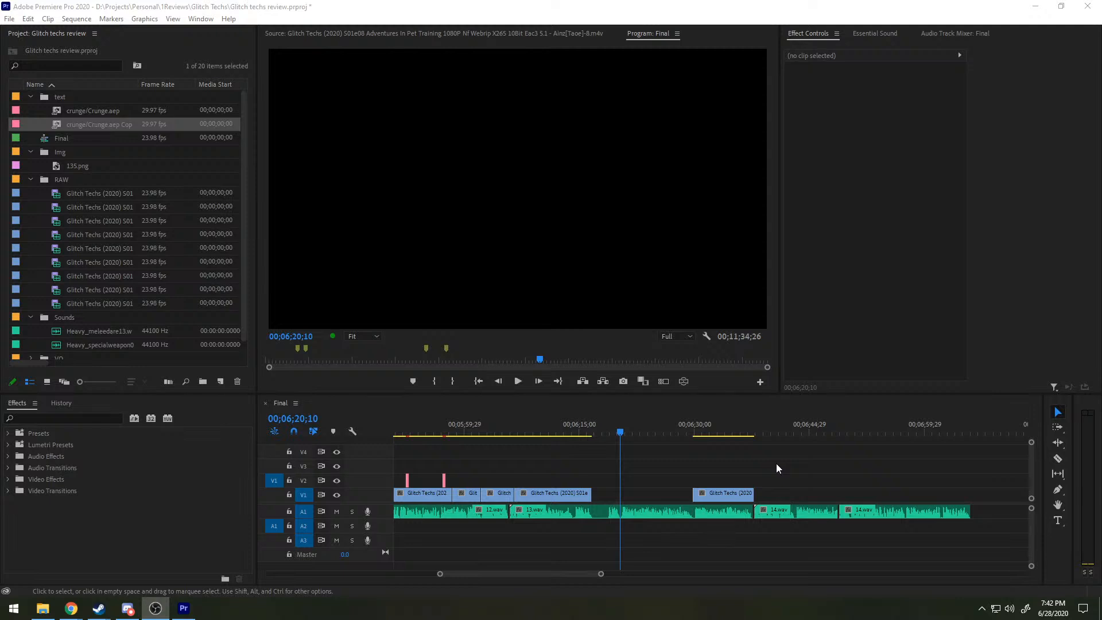
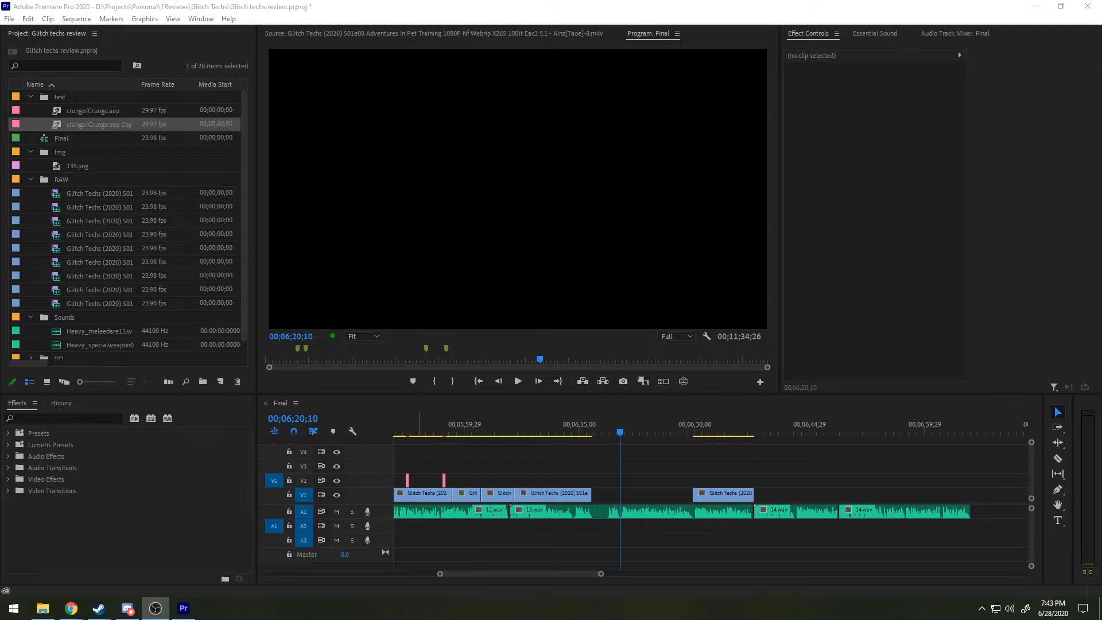
pyautogui.scroll(-10, 803, 467)
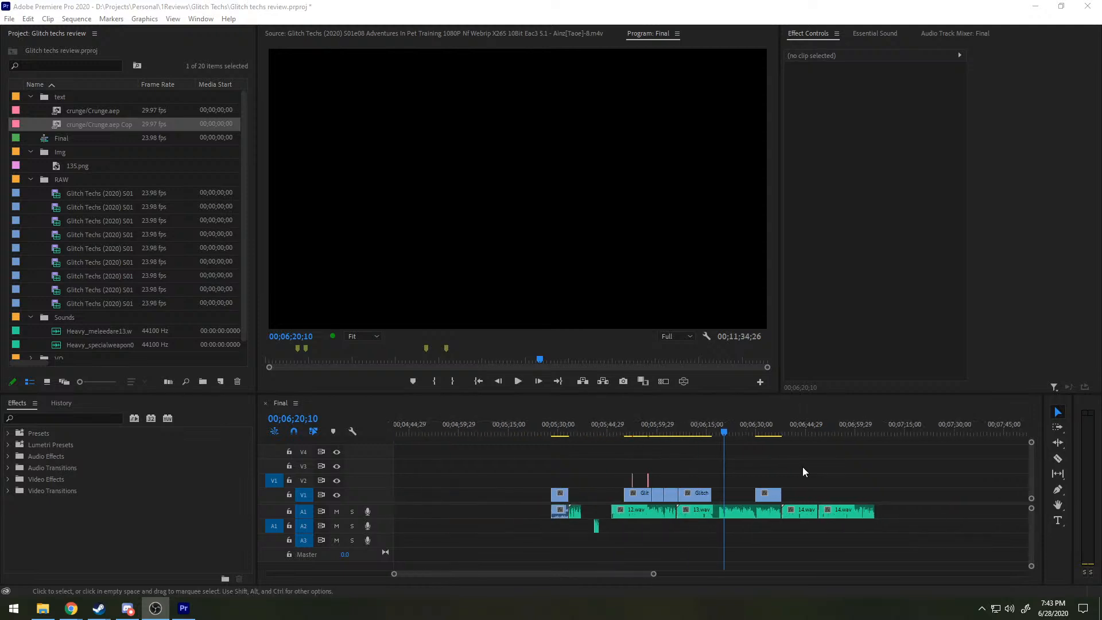
pyautogui.scroll(10, 656, 488)
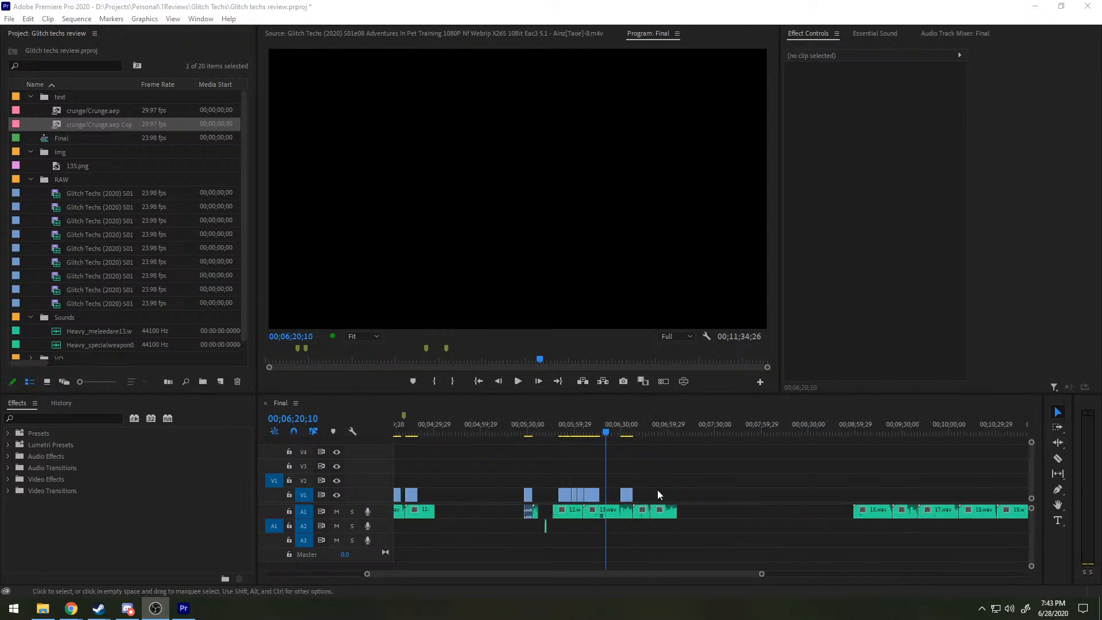
pyautogui.moveTo(537, 429)
pyautogui.mouseDown()
pyautogui.moveTo(572, 432)
pyautogui.moveTo(529, 431)
pyautogui.mouseUp()
pyautogui.scroll(-5, 754, 497)
pyautogui.scroll(-4, 745, 495)
pyautogui.scroll(-6, 742, 494)
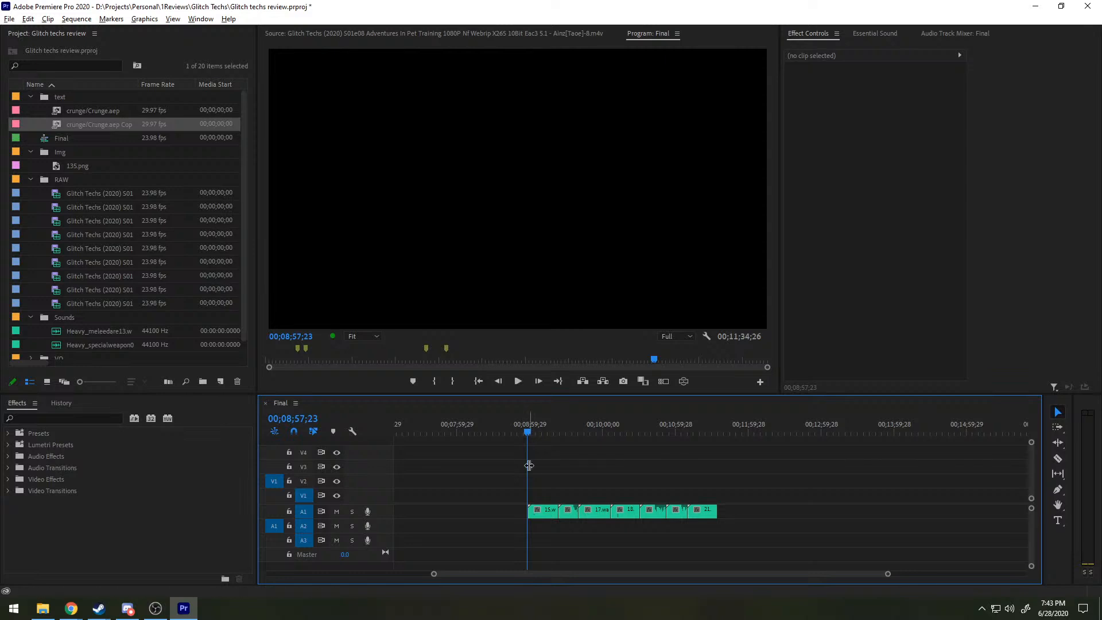
pyautogui.scroll(5, 538, 483)
pyautogui.scroll(4, 542, 480)
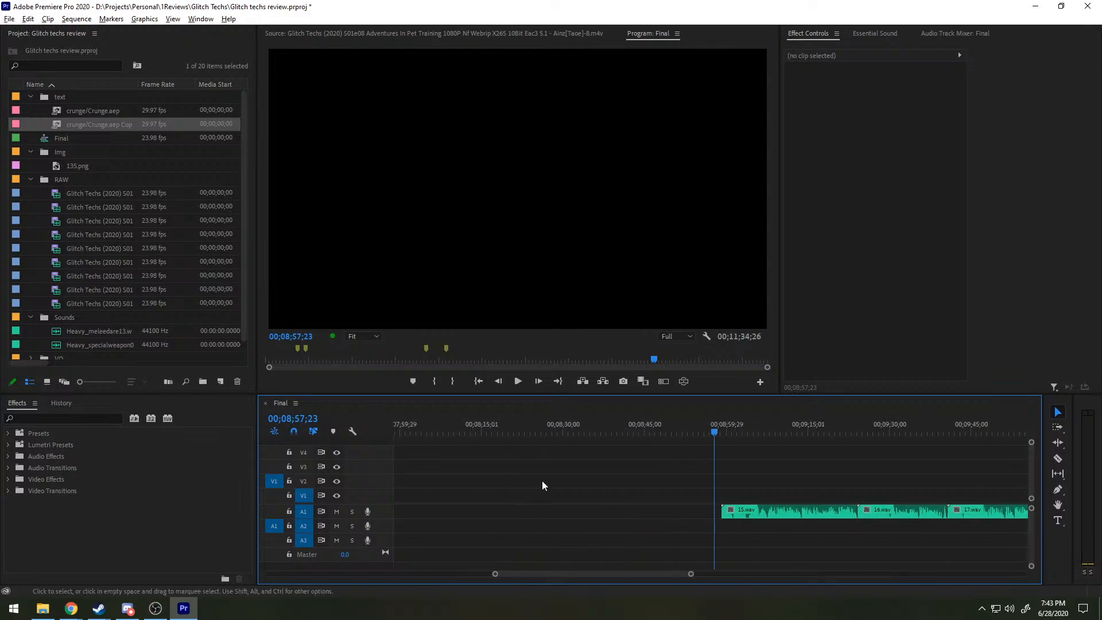
# Step: Play the end of the last 14.wav narration clip from about 00;06;56
pyautogui.scroll(-5, 542, 482)
pyautogui.click(457, 430)
pyautogui.press('space')
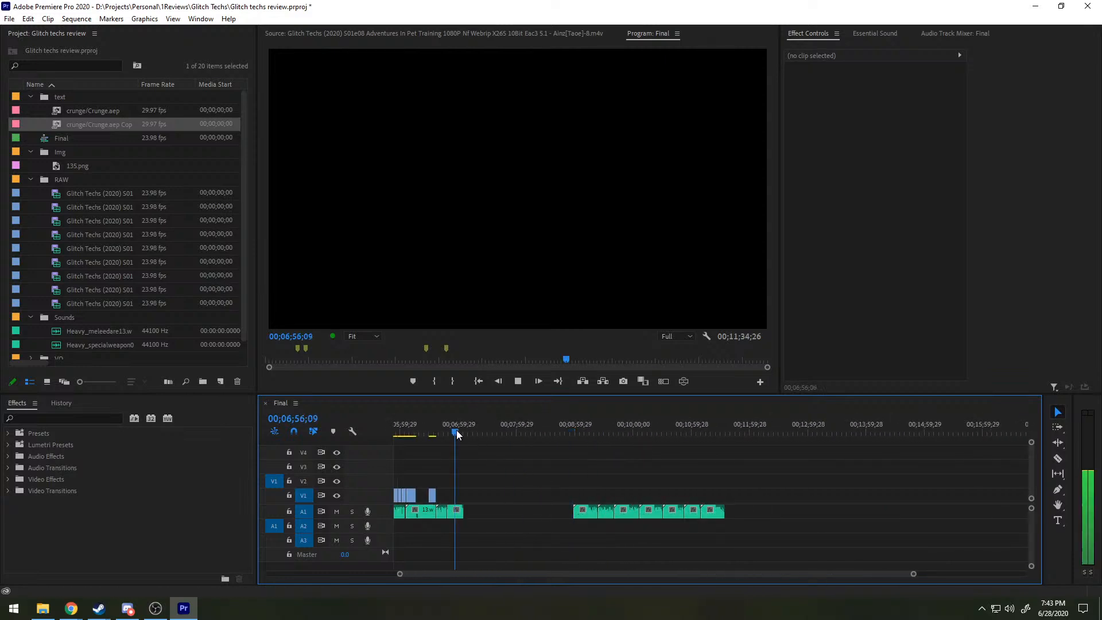
pyautogui.scroll(4, 476, 456)
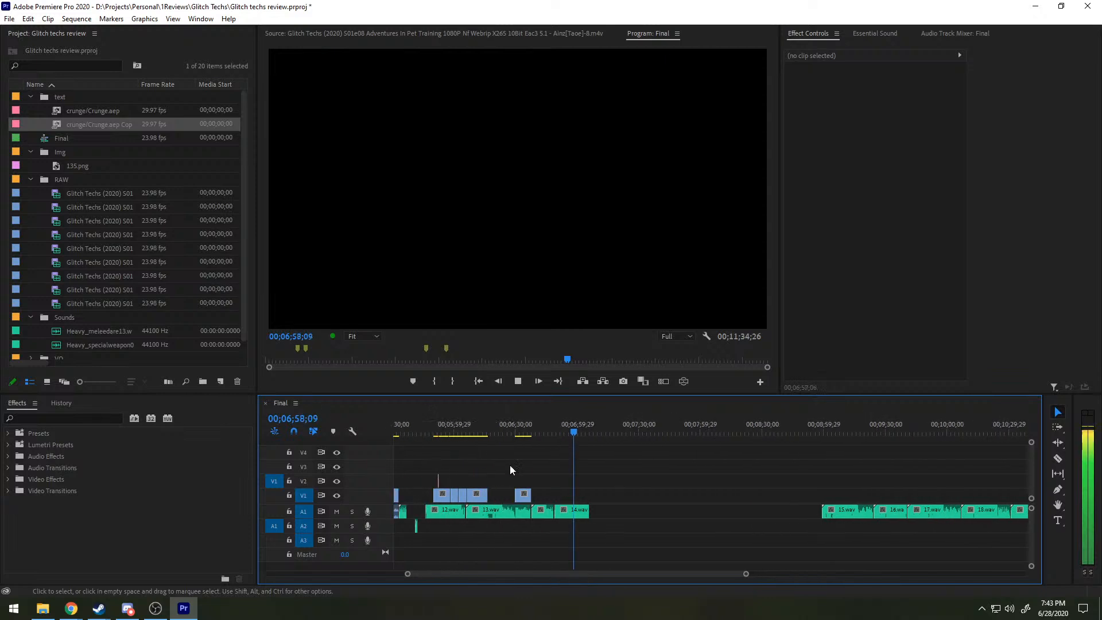
# Step: Move the 15.wav narration on A1 to follow the last 14.wav clip, starting at about 00;07;06;08, and play the transition
pyautogui.moveTo(847, 511); pyautogui.dragTo(709, 513)
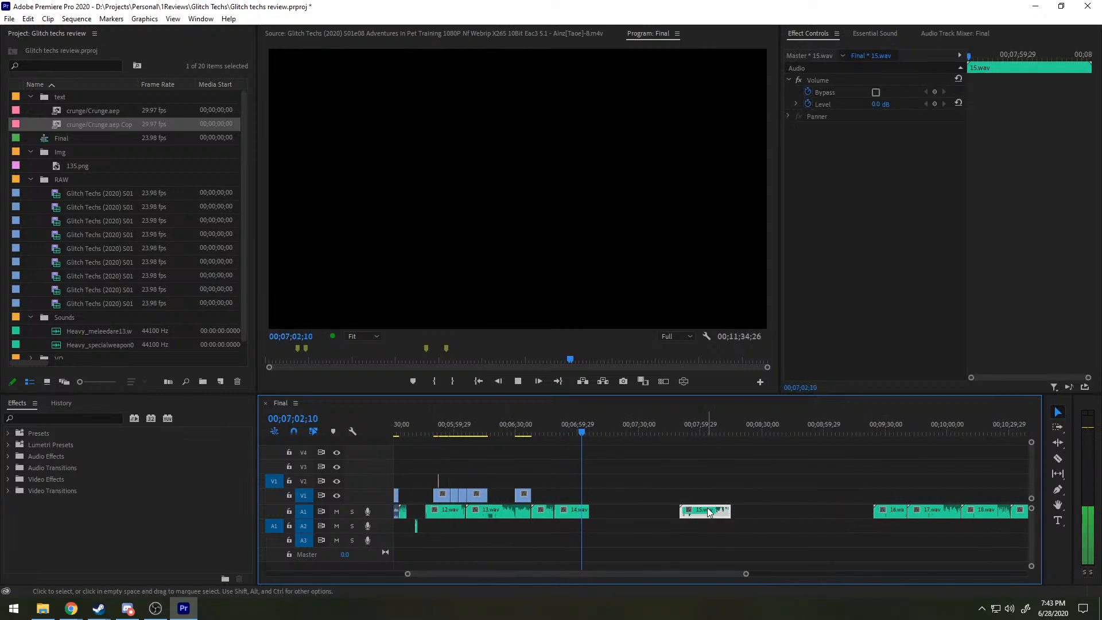
pyautogui.moveTo(701, 512); pyautogui.dragTo(608, 509)
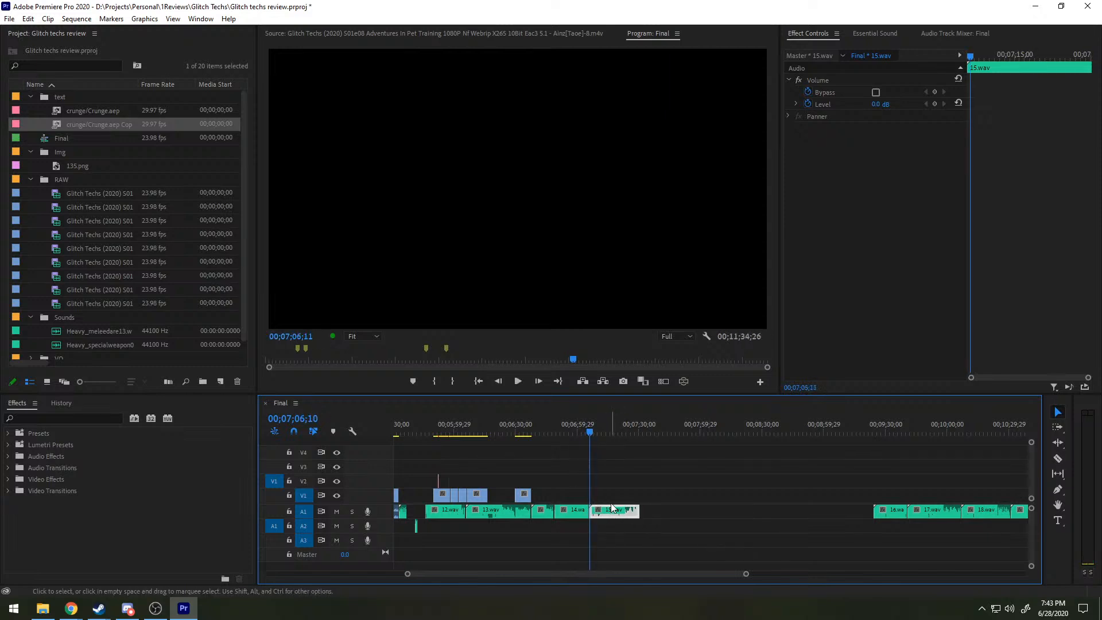
pyautogui.press('=')
pyautogui.press('=')
pyautogui.press('Delete')
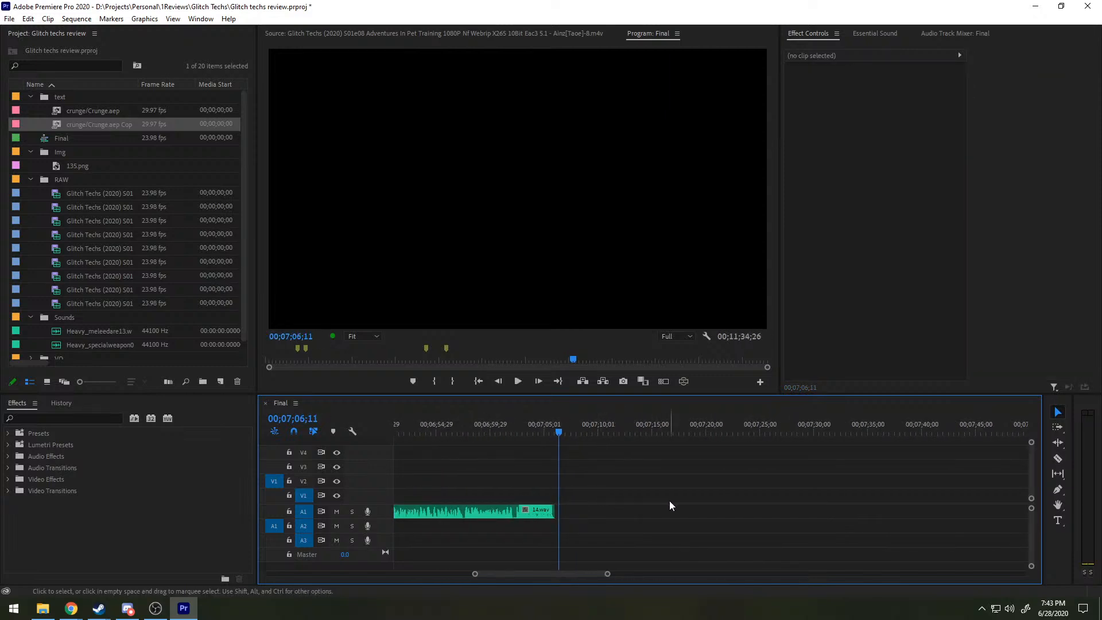
pyautogui.press('-')
pyautogui.moveTo(815, 510); pyautogui.dragTo(572, 511)
pyautogui.press('space')
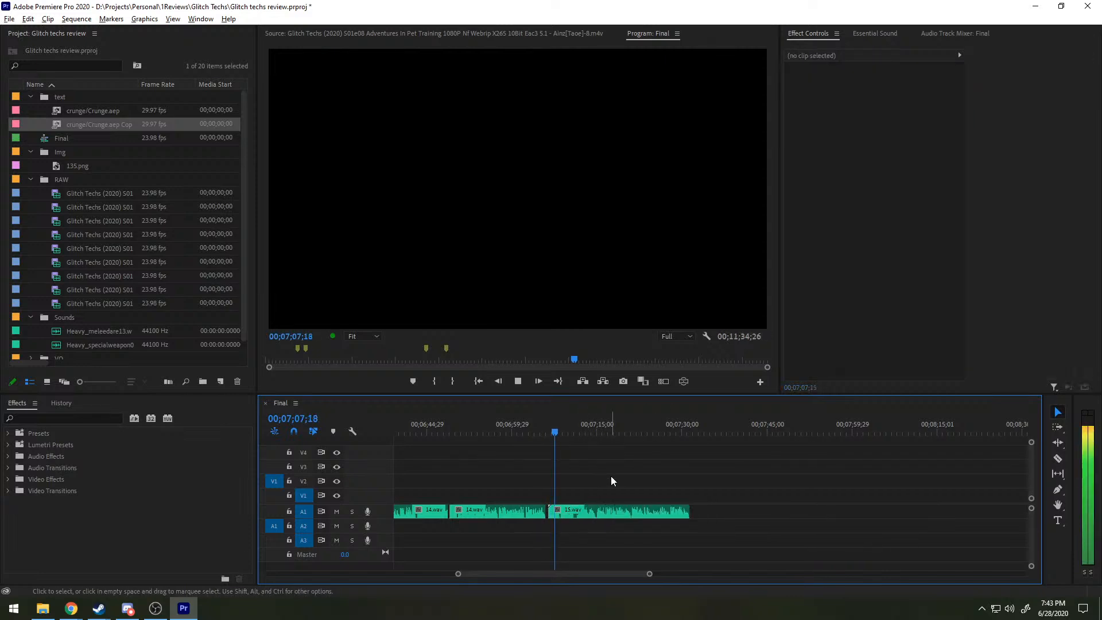
# Step: Move the 16.wav narration on A1 directly against the end of 15.wav at about 00;07;31;12
pyautogui.press('-')
pyautogui.press('-')
pyautogui.moveTo(810, 515); pyautogui.dragTo(652, 515)
pyautogui.press('=')
pyautogui.press('=')
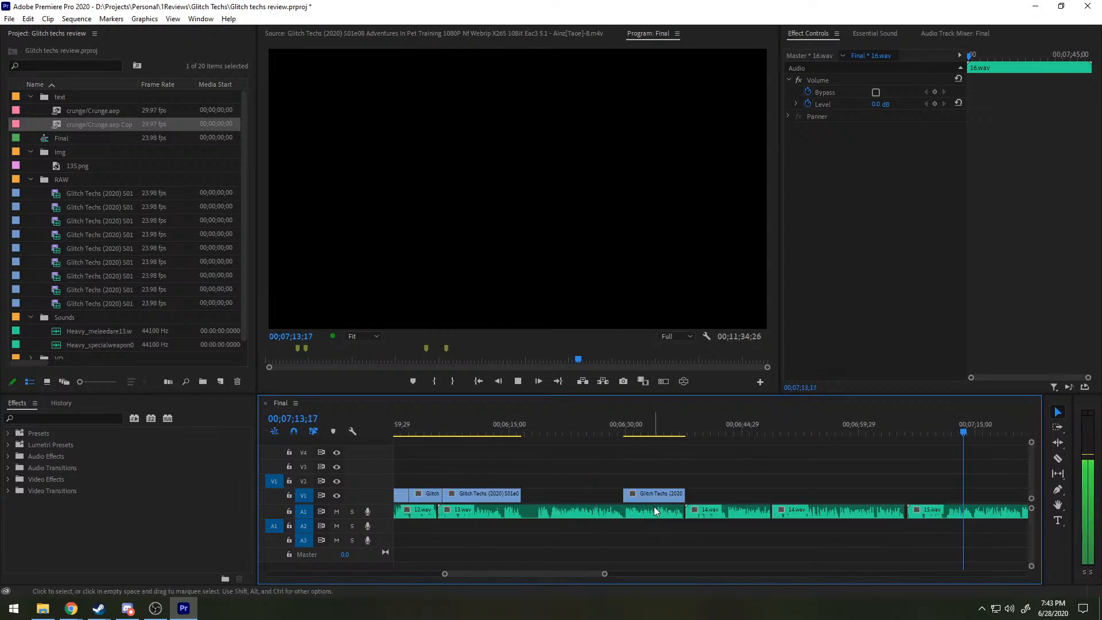
pyautogui.press('space')
pyautogui.click(795, 447)
pyautogui.scroll(-2, 787, 439)
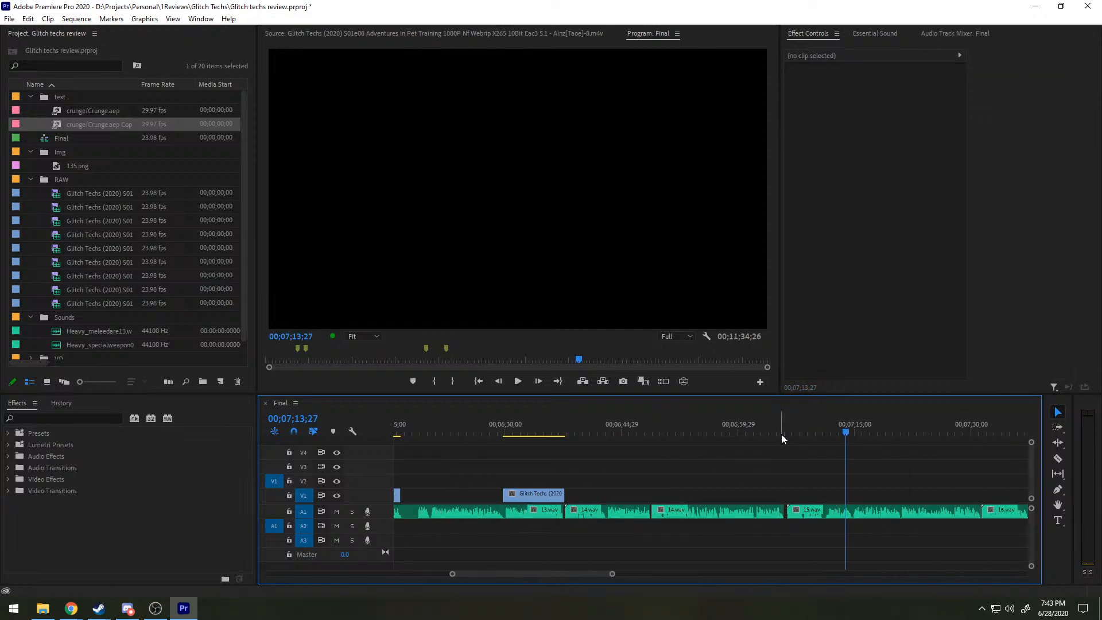
# Step: Shift 16.wav slightly along A1 to leave a short gap after 15.wav, starting at about 00;07;32
pyautogui.scroll(-3, 785, 459)
pyautogui.moveTo(635, 512)
pyautogui.mouseDown()
pyautogui.moveTo(645, 514)
pyautogui.moveTo(628, 509)
pyautogui.mouseUp()
pyautogui.scroll(4, 640, 500)
pyautogui.scroll(-2, 580, 469)
pyautogui.scroll(6, 580, 461)
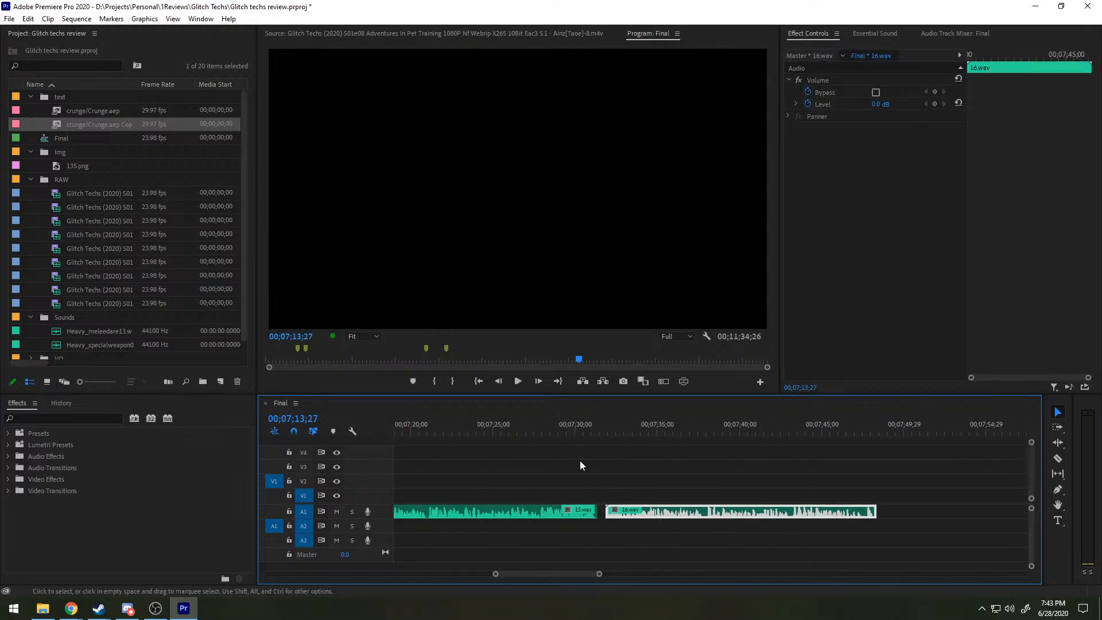
# Step: Move the 17.wav narration on A1 to just after 16.wav with a short gap, starting at about 00;07;49
pyautogui.scroll(-8, 581, 457)
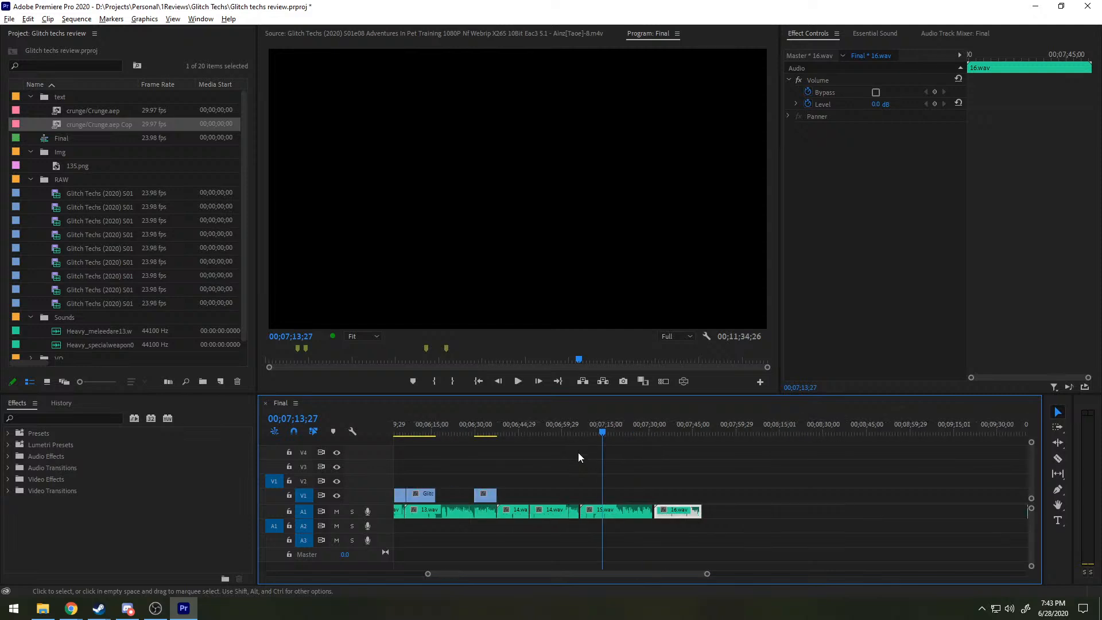
pyautogui.scroll(5, 573, 466)
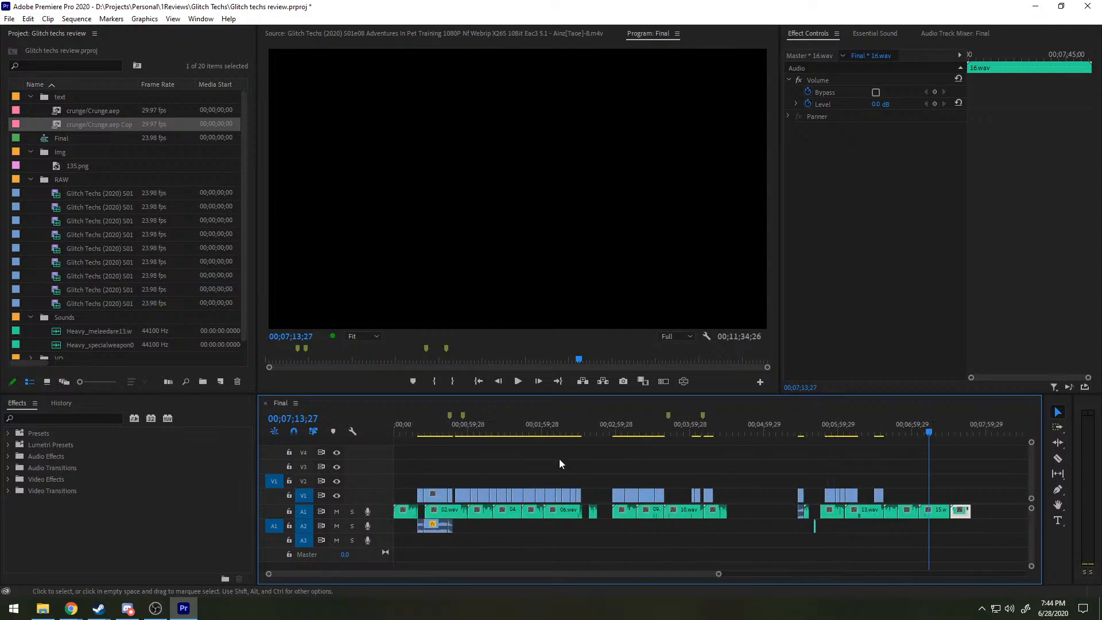
pyautogui.scroll(-9, 536, 453)
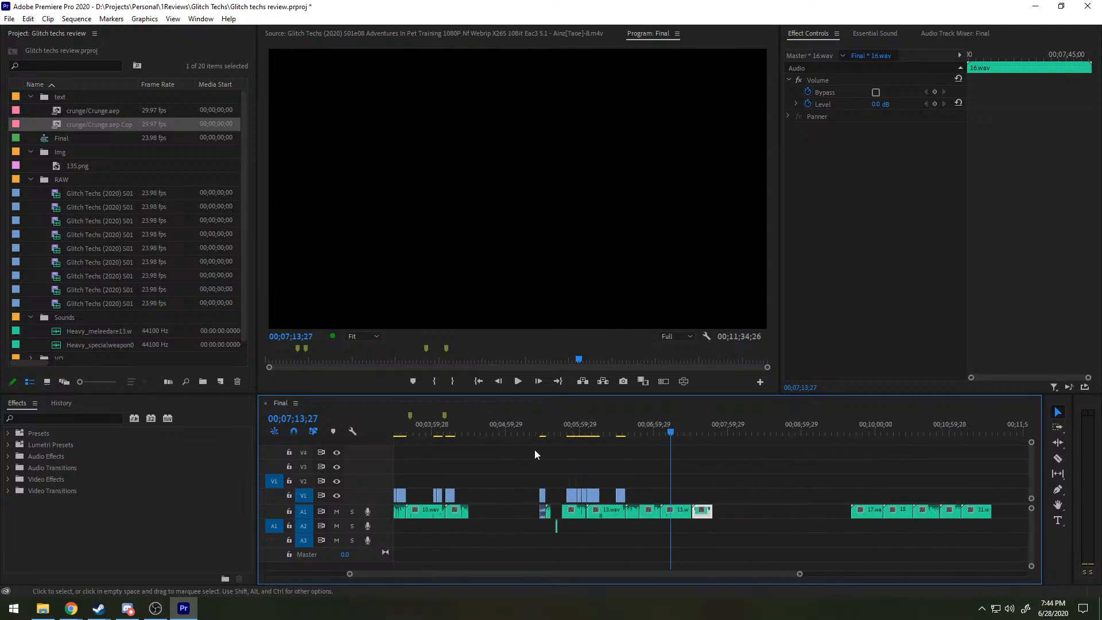
pyautogui.moveTo(717, 504); pyautogui.dragTo(591, 515)
pyautogui.keyDown('alt'); pyautogui.scroll(5, 588, 511); pyautogui.keyUp('alt')
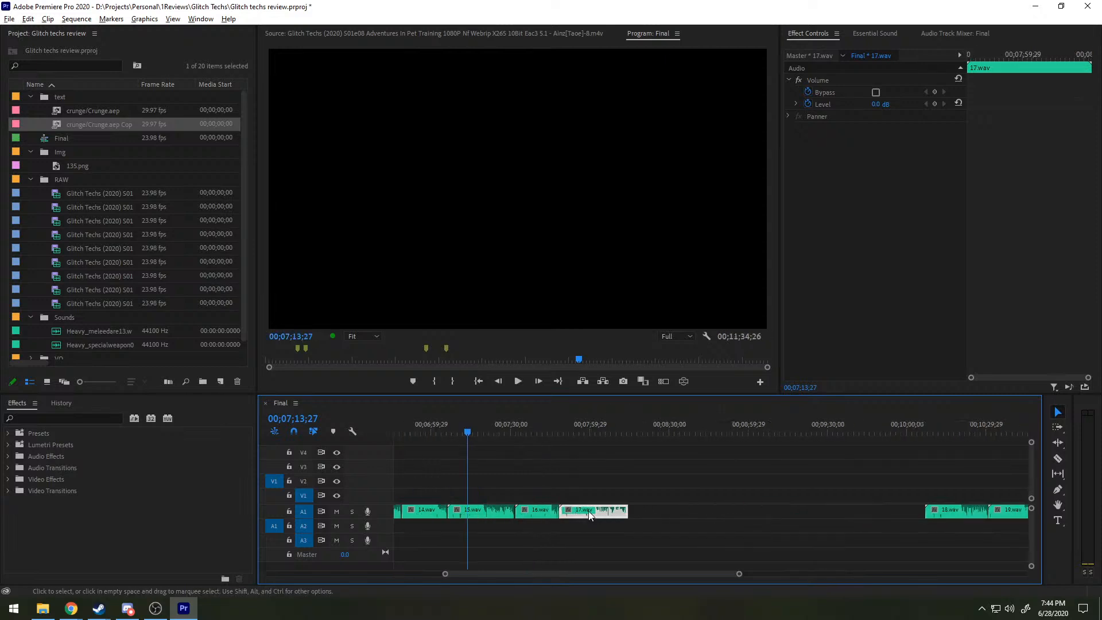
pyautogui.moveTo(497, 511); pyautogui.dragTo(505, 511)
pyautogui.scroll(-1, 733, 509)
pyautogui.scroll(-8, 732, 504)
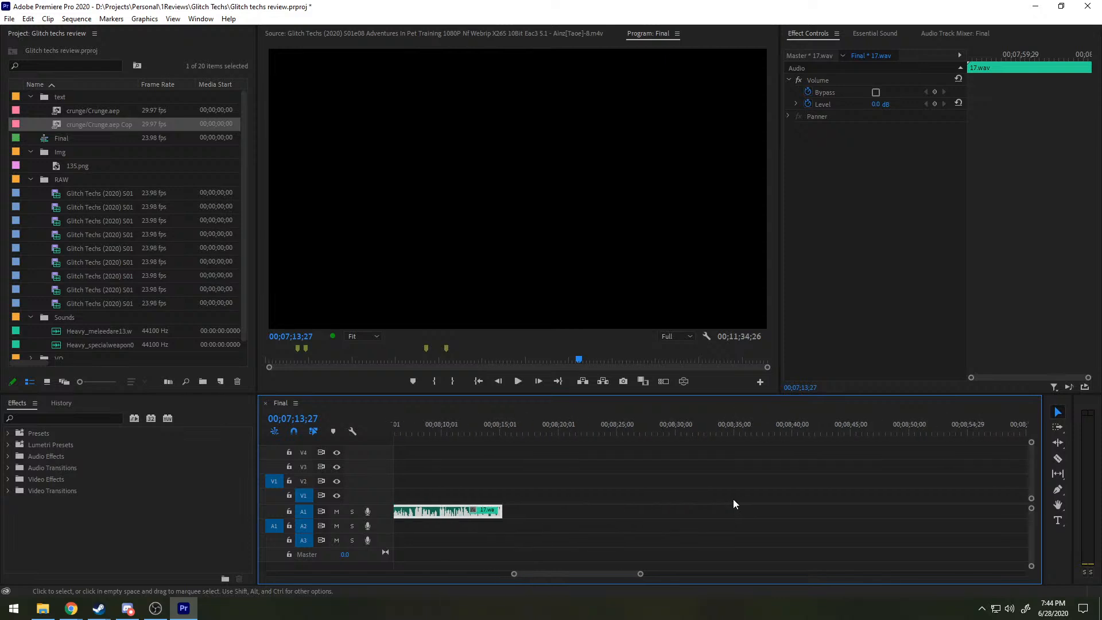
# Step: Move the 18.wav narration on A1 to just after 17.wav with a short gap, starting at about 00;08;16
pyautogui.keyDown('alt'); pyautogui.scroll(-6, 732, 503); pyautogui.keyUp('alt')
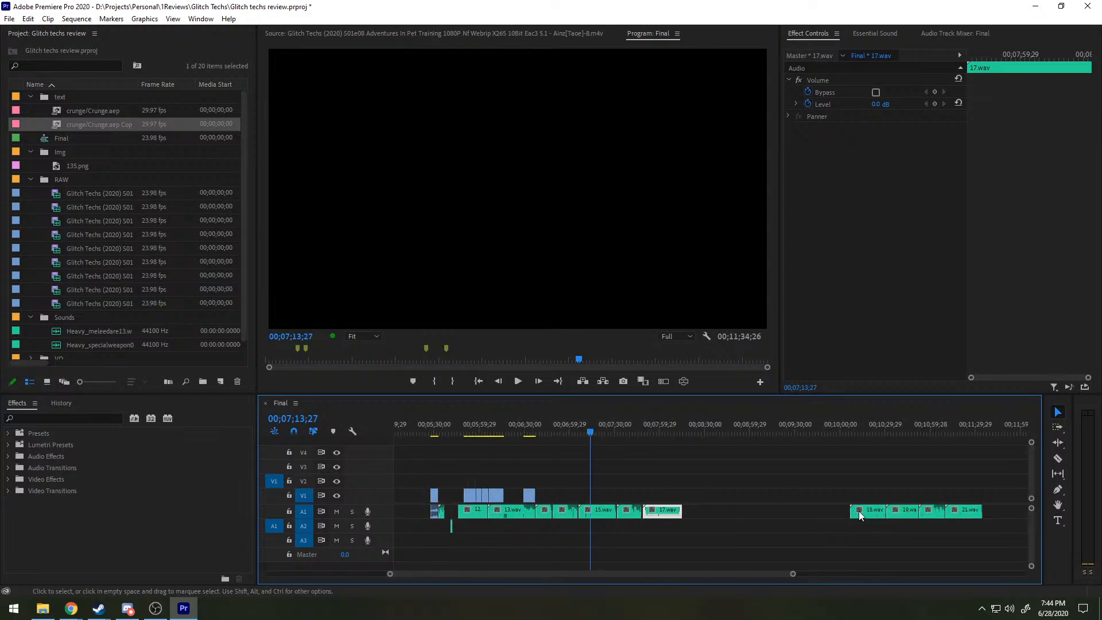
pyautogui.moveTo(858, 511); pyautogui.dragTo(577, 520)
pyautogui.keyDown('alt'); pyautogui.scroll(6, 698, 510); pyautogui.keyUp('alt')
pyautogui.keyDown('alt'); pyautogui.scroll(-7, 727, 516); pyautogui.keyUp('alt')
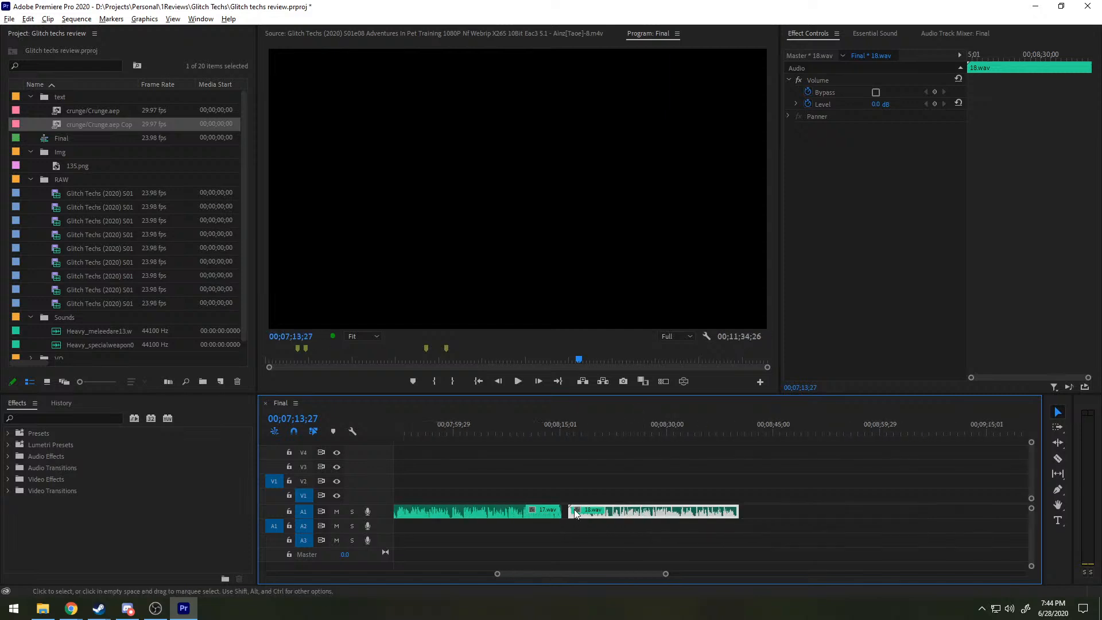
# Step: Move the 19.wav narration on A1 to just after 18.wav with a short gap, starting at about 00;08;41
pyautogui.moveTo(727, 516); pyautogui.dragTo(597, 518)
pyautogui.keyDown('alt'); pyautogui.scroll(3, 613, 513); pyautogui.keyUp('alt')
pyautogui.keyDown('alt'); pyautogui.scroll(-3, 613, 513); pyautogui.keyUp('alt')
pyautogui.keyDown('alt'); pyautogui.scroll(3, 608, 513); pyautogui.keyUp('alt')
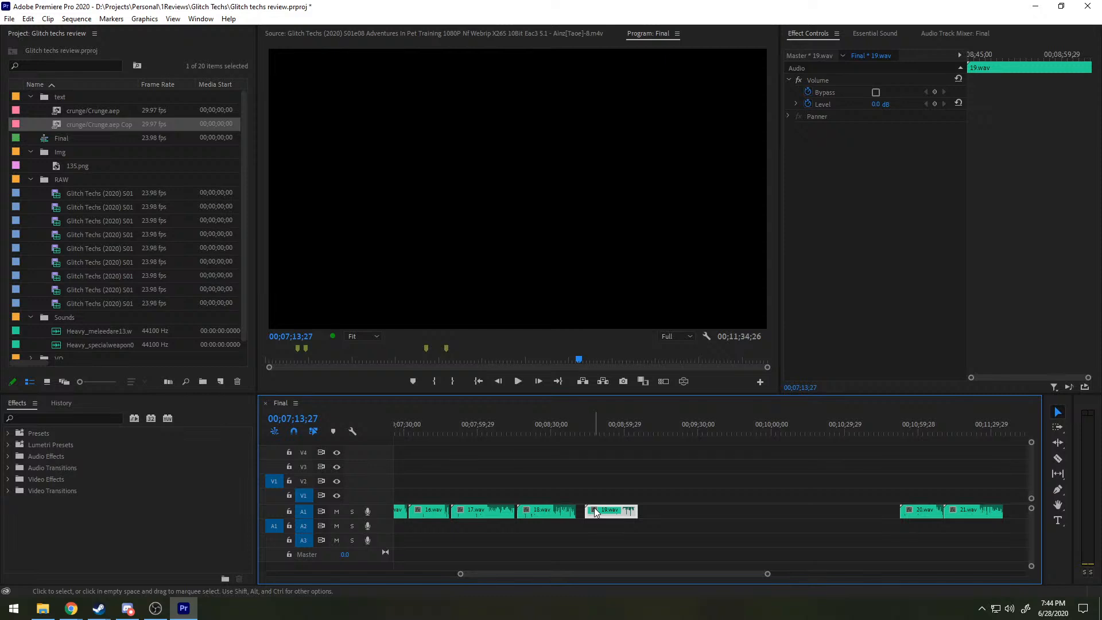
pyautogui.scroll(5, 594, 509)
pyautogui.moveTo(591, 509); pyautogui.dragTo(565, 515)
# Step: Move the 20.wav and 21.wav narration clips together to just after 19.wav, with 20.wav starting at about 00;09;03
pyautogui.scroll(-7, 565, 515)
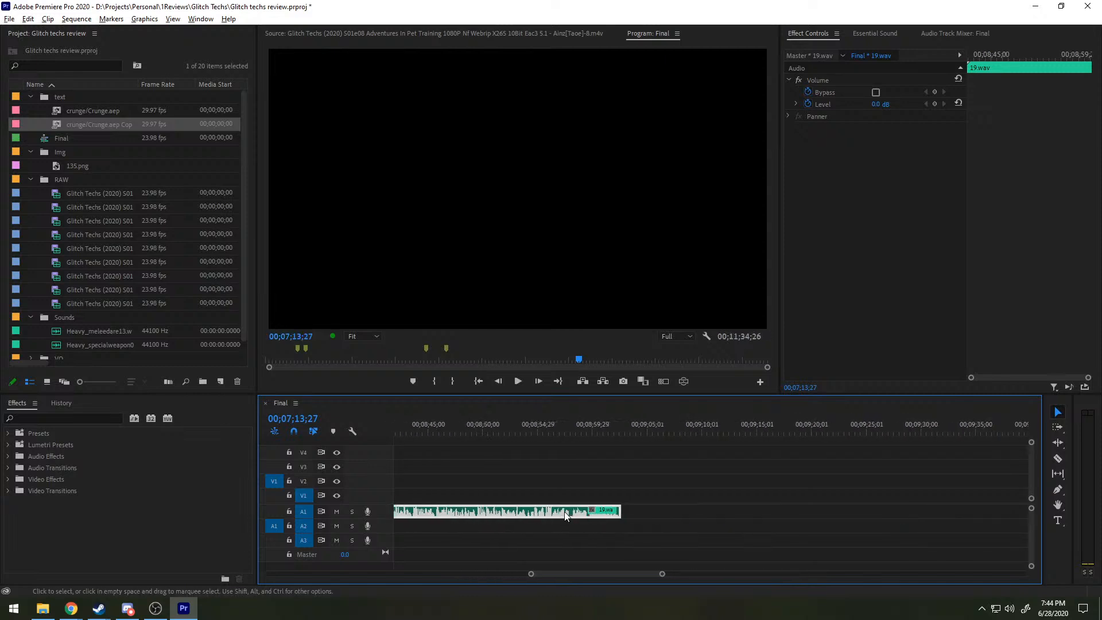
pyautogui.moveTo(822, 476); pyautogui.dragTo(560, 516)
pyautogui.scroll(5, 571, 515)
pyautogui.scroll(6, 569, 510)
pyautogui.scroll(-5, 566, 479)
pyautogui.click(744, 470)
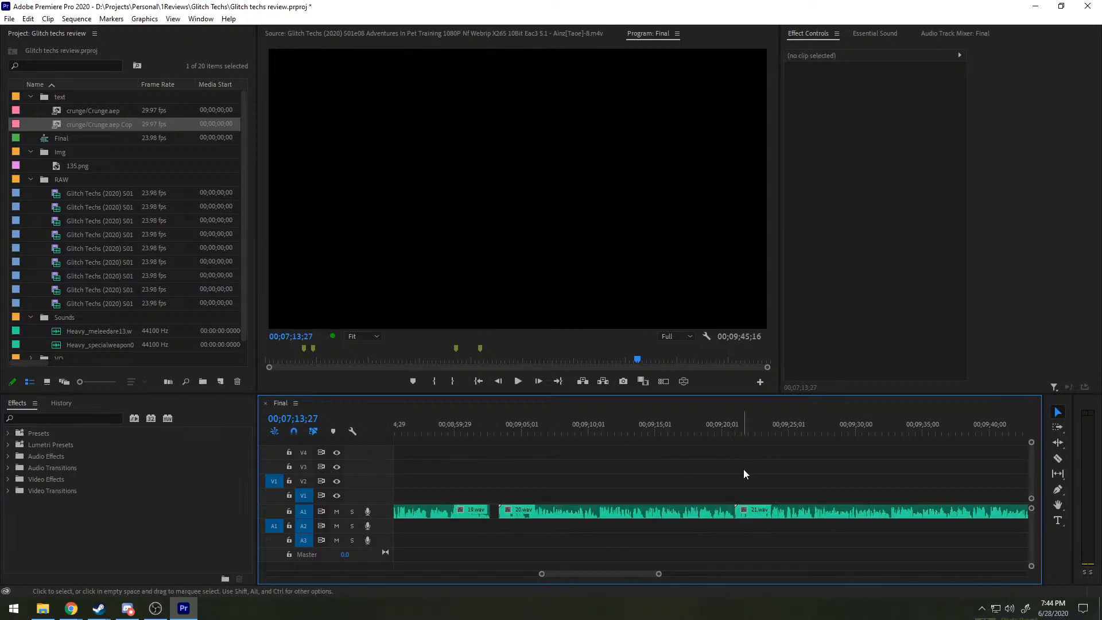
# Step: Shift 21.wav to about 00;09;21;24 to leave a gap after 20.wav, and play across the transition
pyautogui.moveTo(750, 509); pyautogui.dragTo(761, 507)
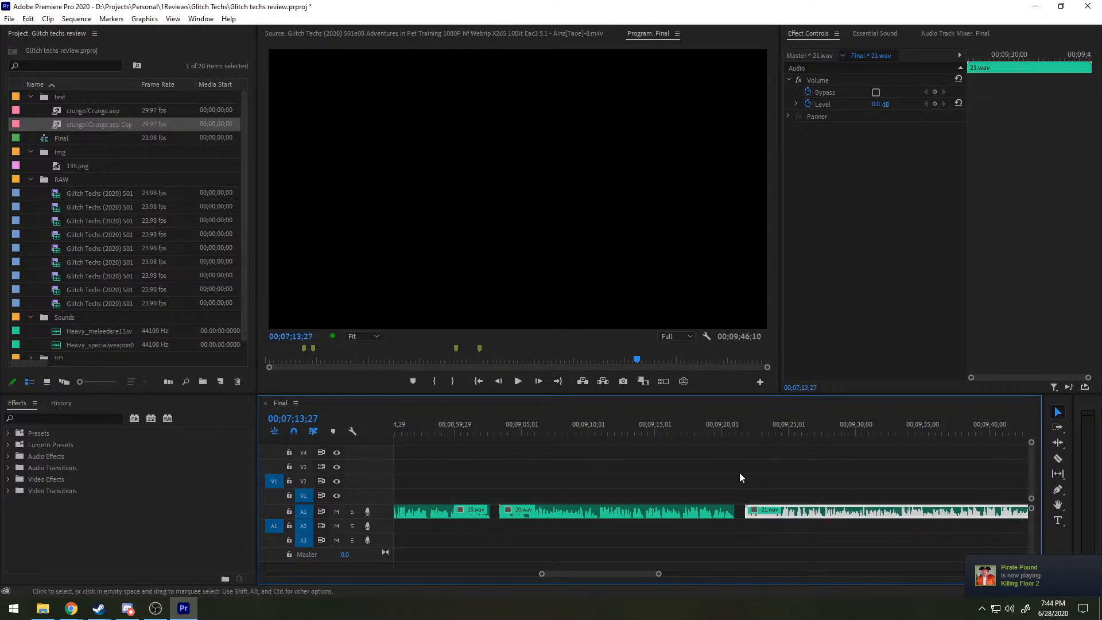
pyautogui.click(739, 472)
pyautogui.click(693, 426)
pyautogui.press('space')
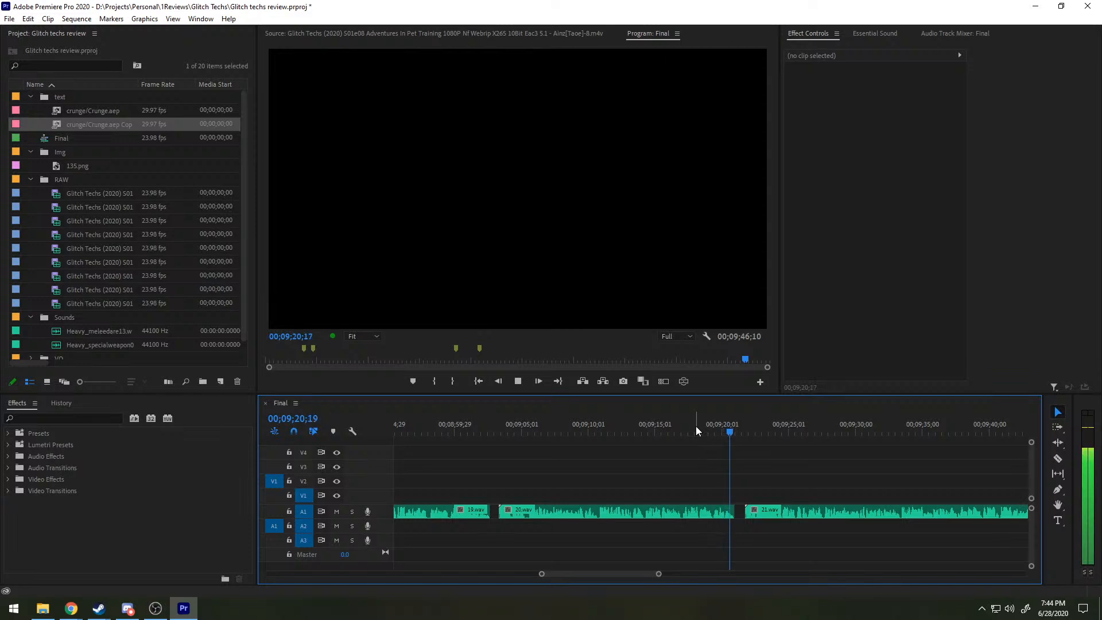
pyautogui.press('space')
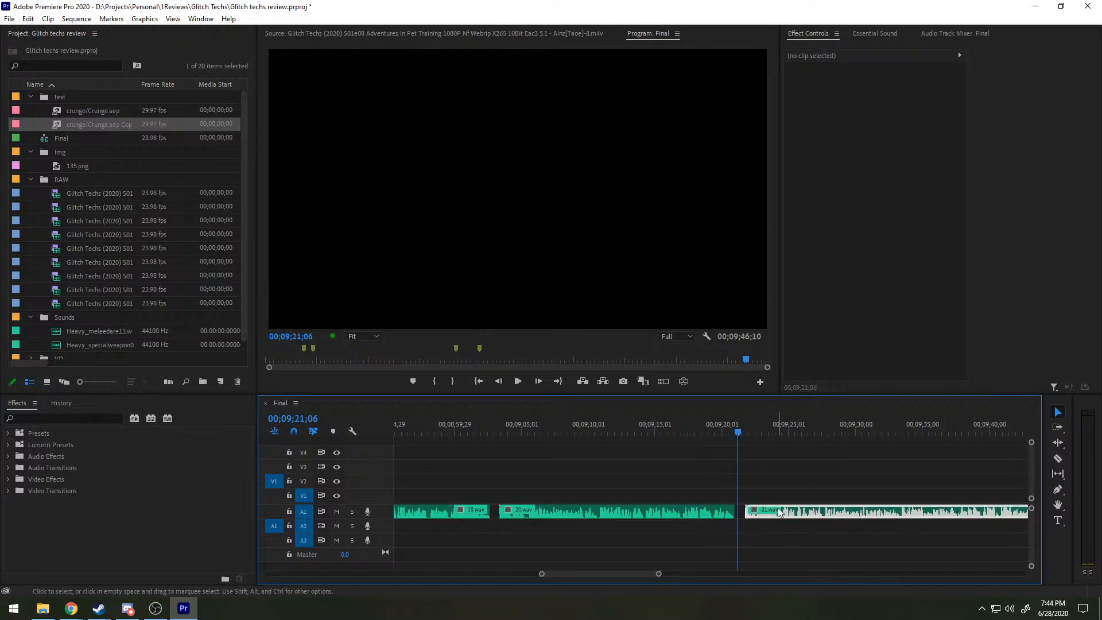
pyautogui.moveTo(777, 509); pyautogui.dragTo(775, 507)
pyautogui.press('space')
pyautogui.press('space')
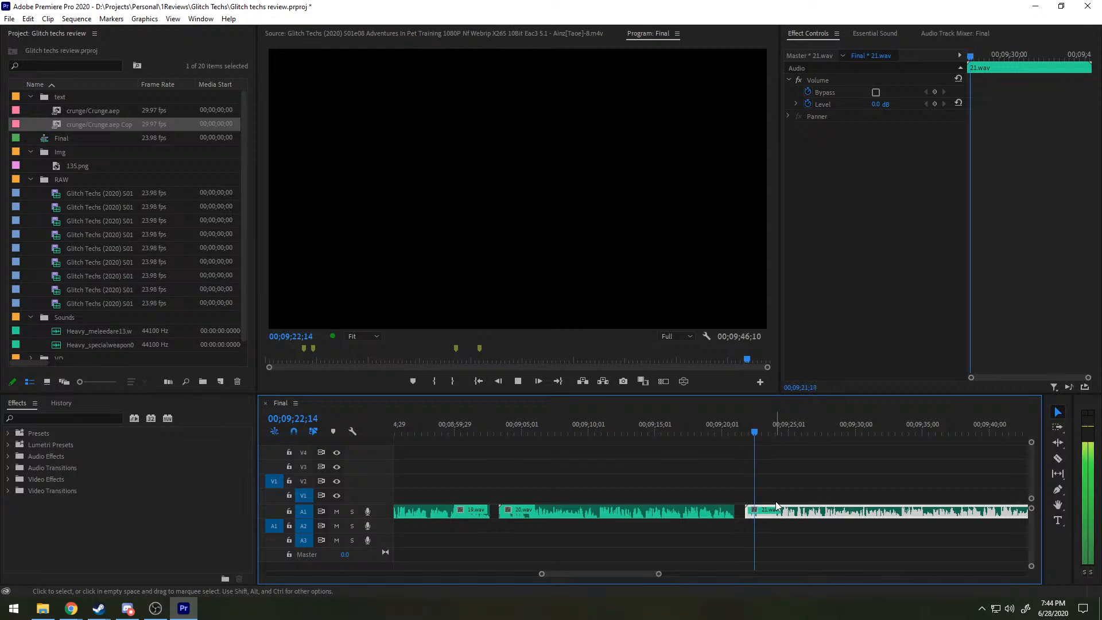
# Step: Tighten the gap after 20.wav by starting the 21.wav narration at 00;09;21;12
pyautogui.click(743, 419)
pyautogui.moveTo(742, 419); pyautogui.dragTo(741, 421)
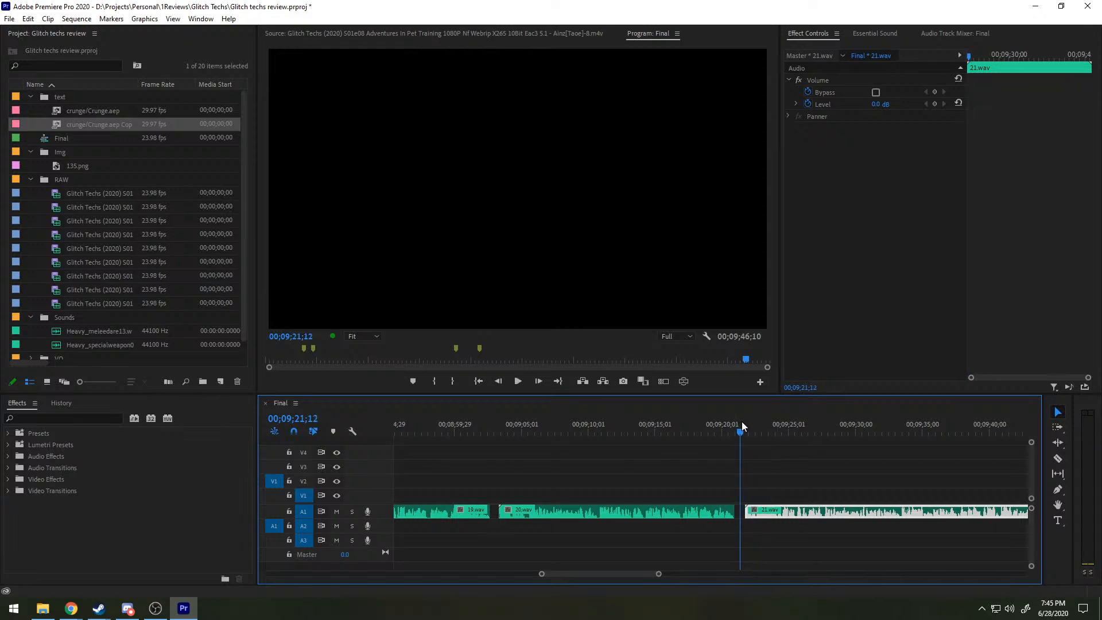
pyautogui.moveTo(767, 507); pyautogui.dragTo(762, 509)
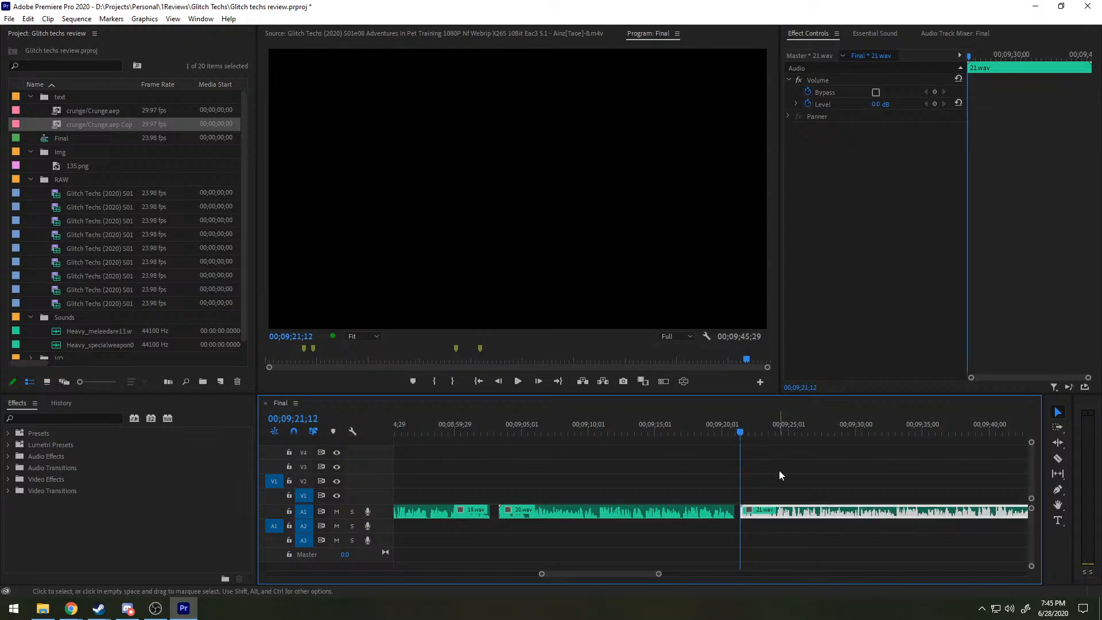
pyautogui.press('-')
pyautogui.press('-')
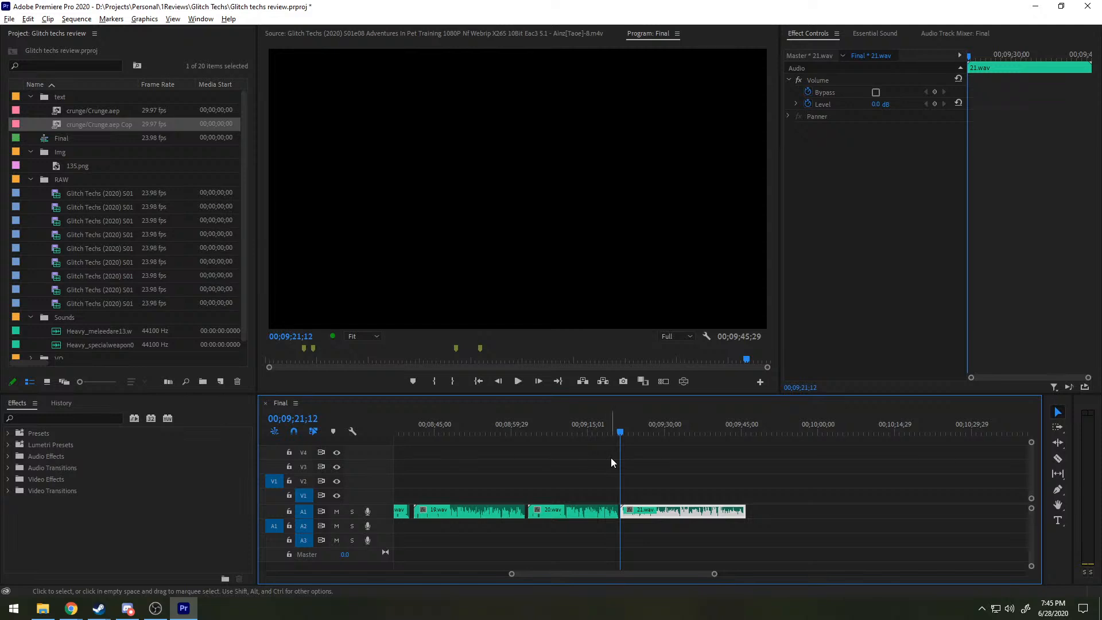
# Step: Review the rearranged narration clips on A1 back to the V1 footage around 00;06;35
pyautogui.click(554, 466)
pyautogui.scroll(2, 559, 457)
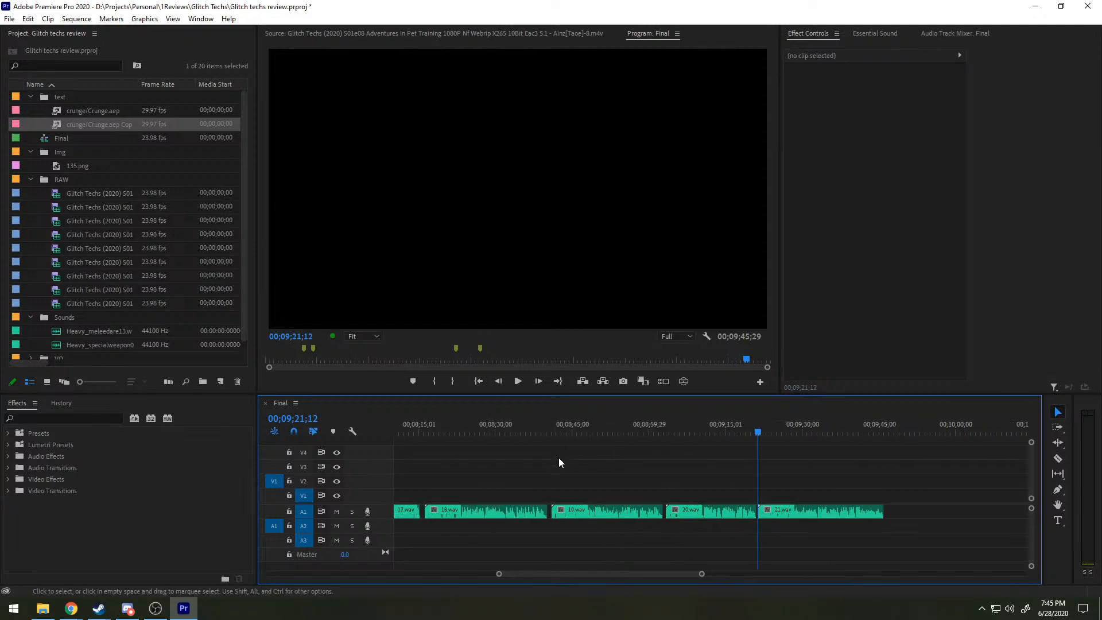
pyautogui.scroll(5, 559, 457)
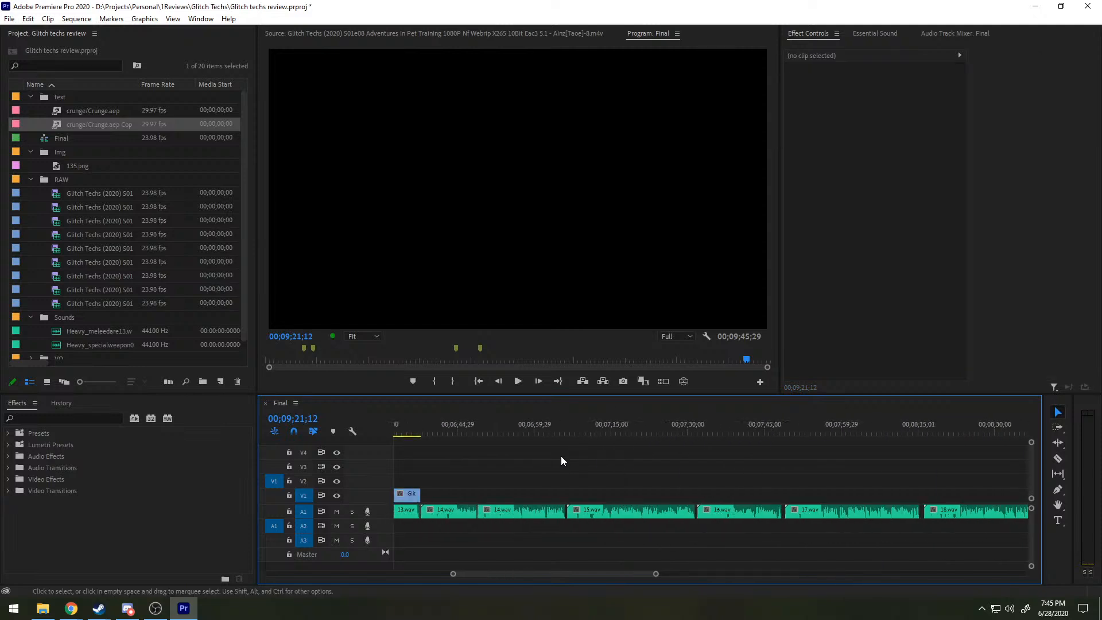
pyautogui.scroll(8, 560, 456)
pyautogui.scroll(3, 683, 499)
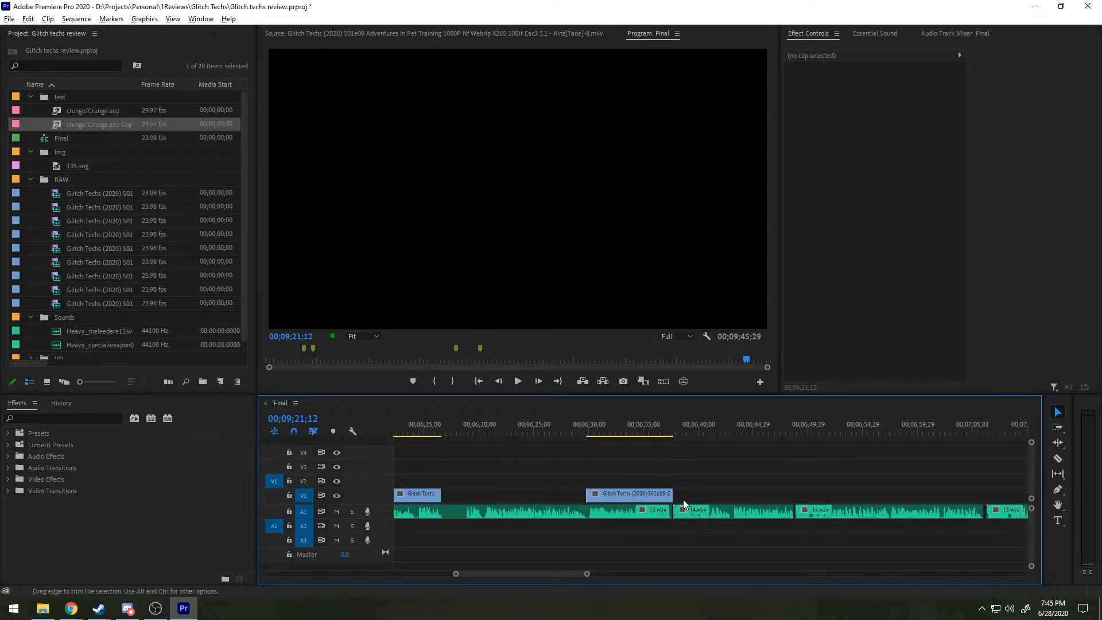
# Step: Look over the V1 footage and A1 narration coverage from about 00;03;45 through to the 21.wav clip
pyautogui.scroll(-3, 682, 499)
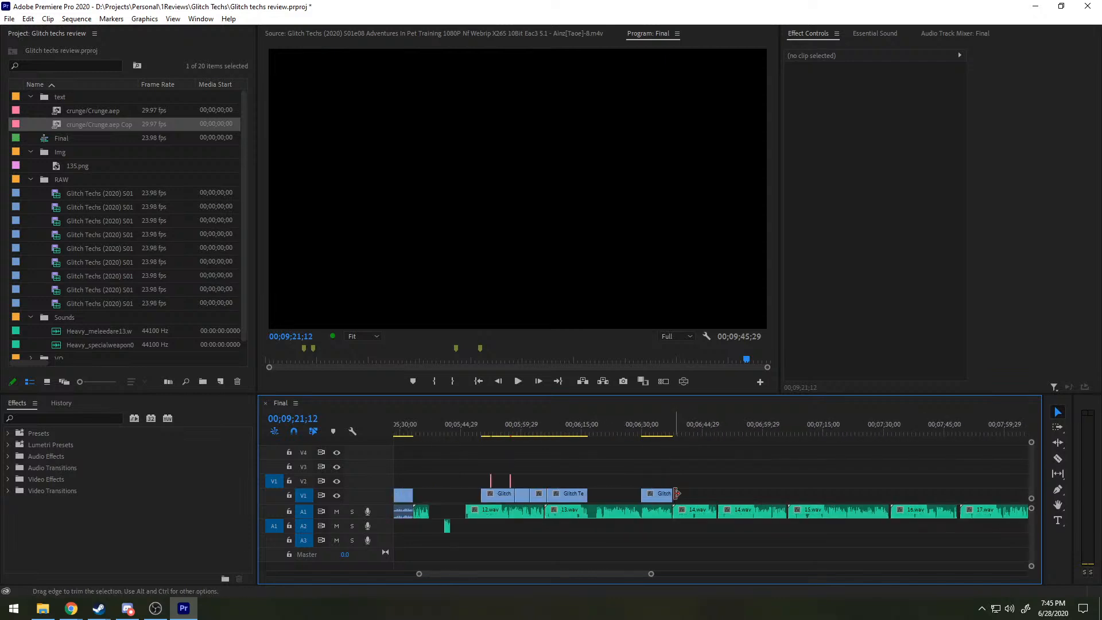
pyautogui.scroll(8, 590, 477)
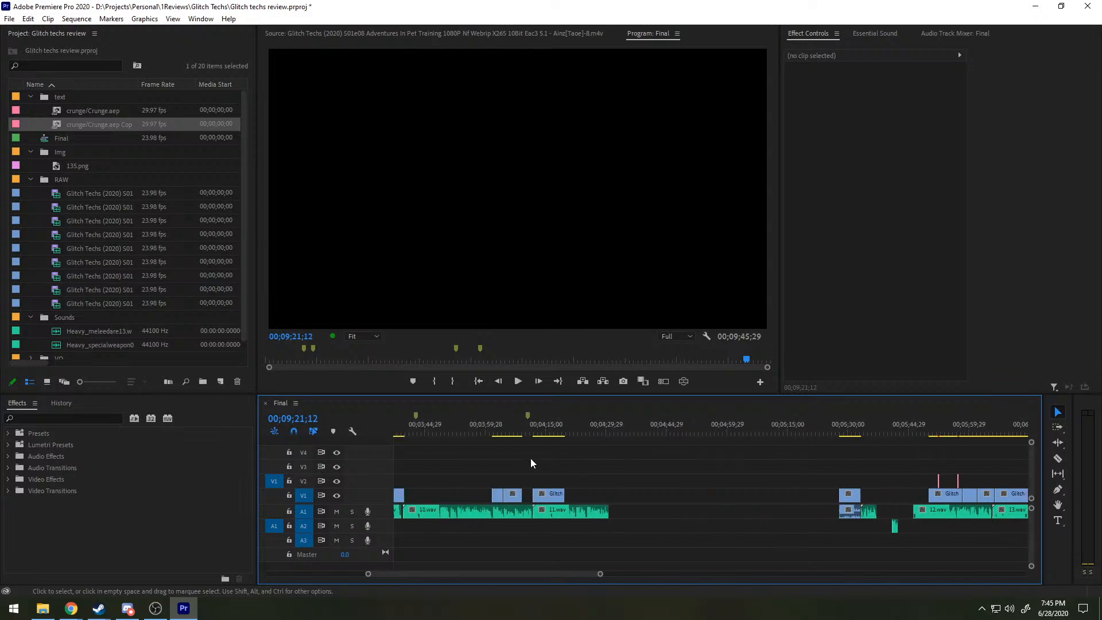
pyautogui.scroll(-3, 523, 462)
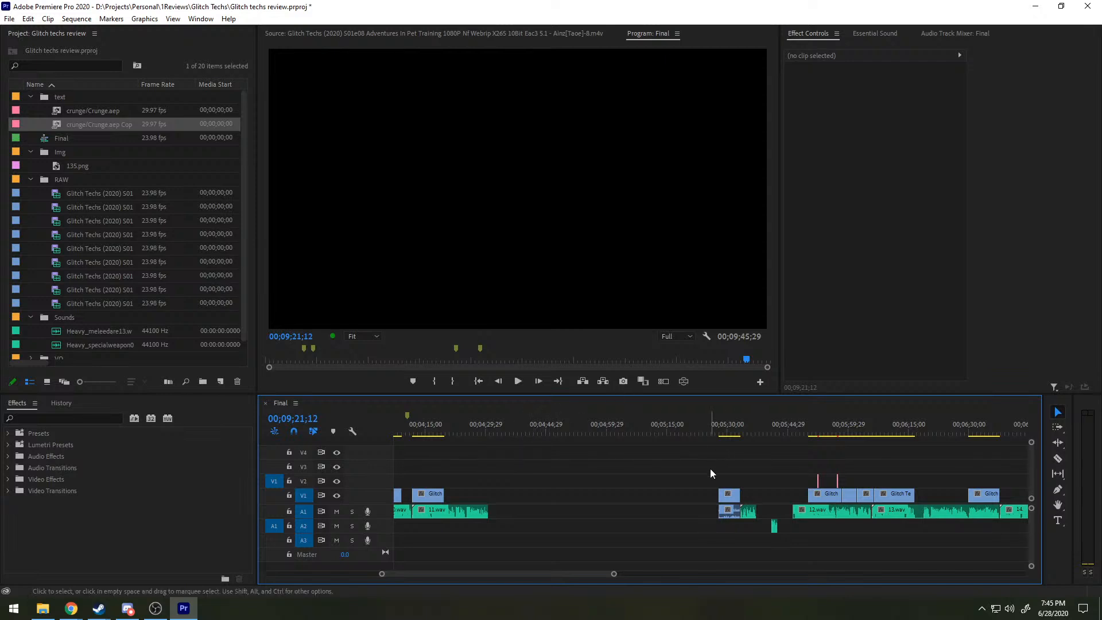
pyautogui.scroll(-5, 710, 468)
pyautogui.scroll(-3, 775, 460)
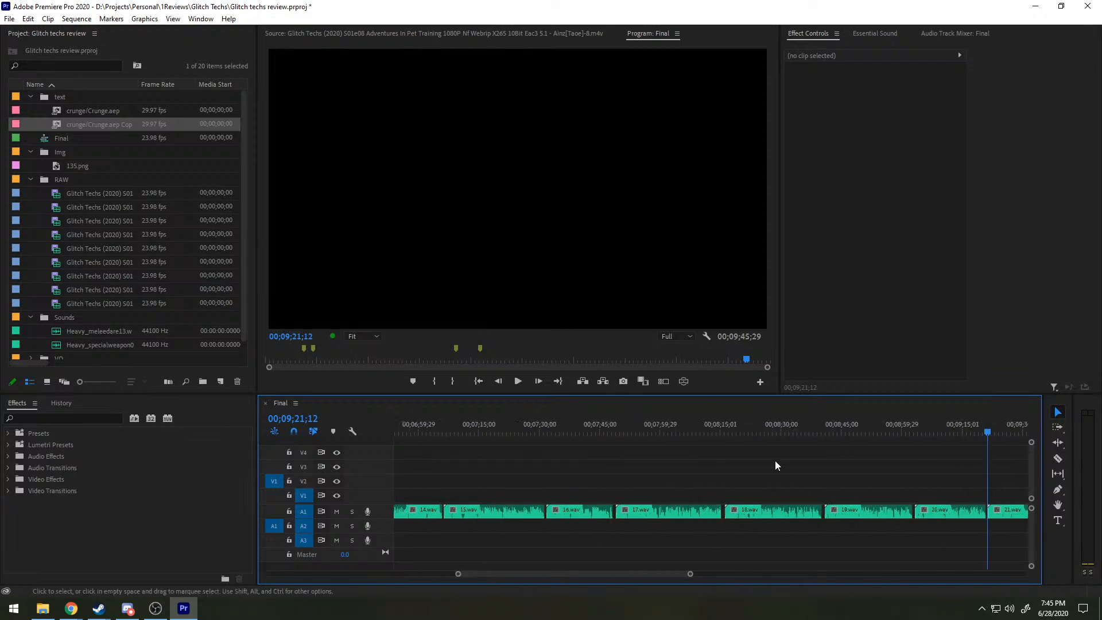
pyautogui.press('-')
pyautogui.press('-')
pyautogui.press('-')
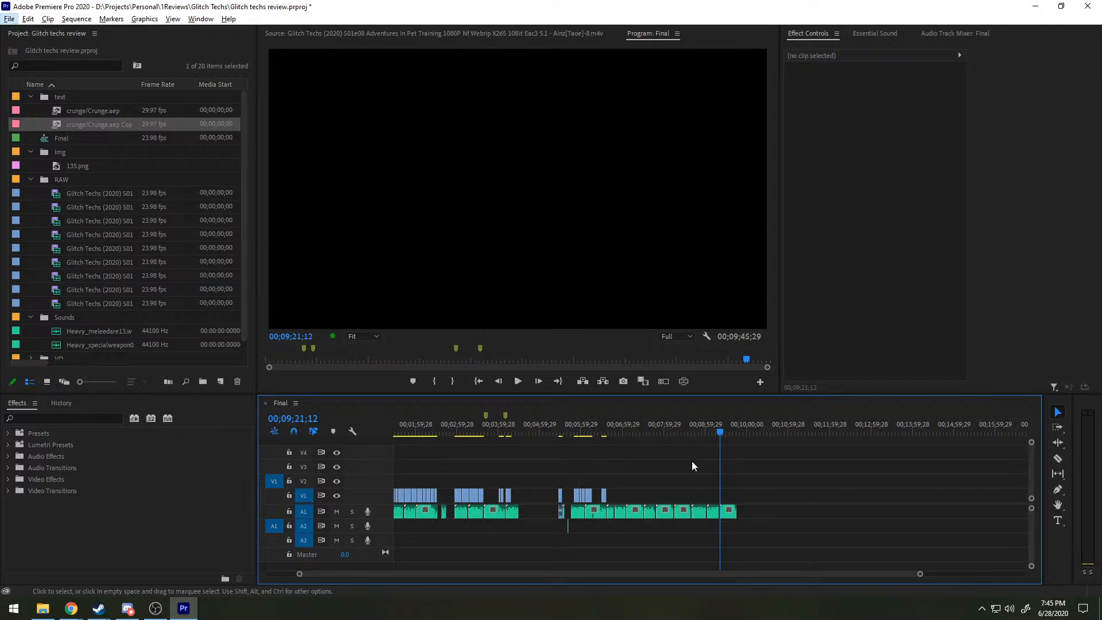
# Step: Survey the whole Final sequence for uncovered narration and play 21.wav from 00;09;25;10 to 00;09;29;10
pyautogui.click(723, 427)
pyautogui.scroll(4, 675, 462)
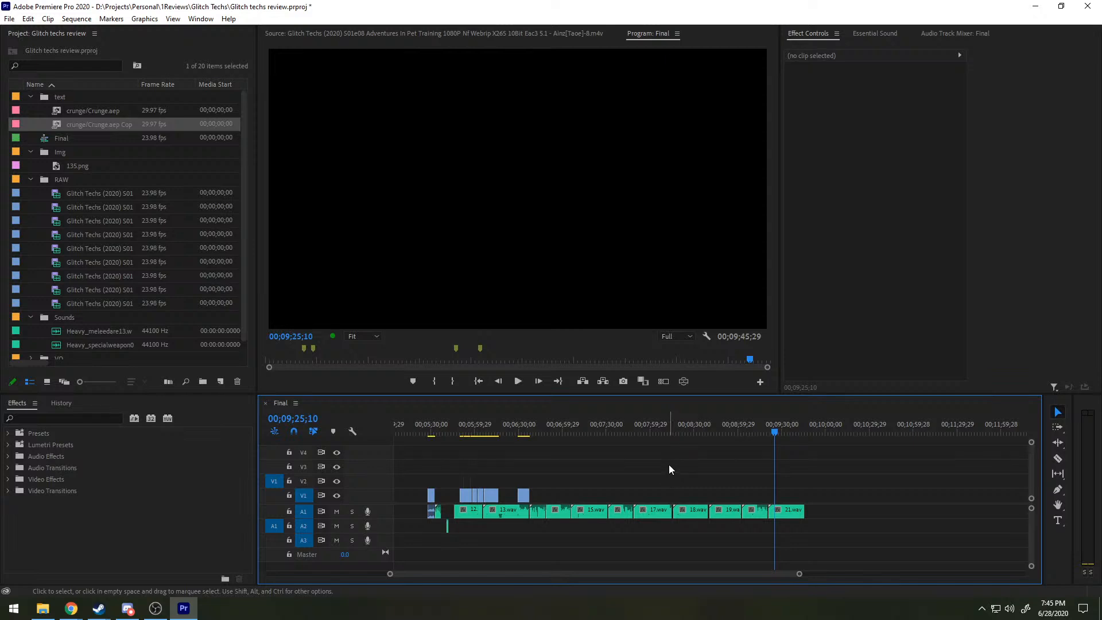
pyautogui.hscroll(-12, 669, 464)
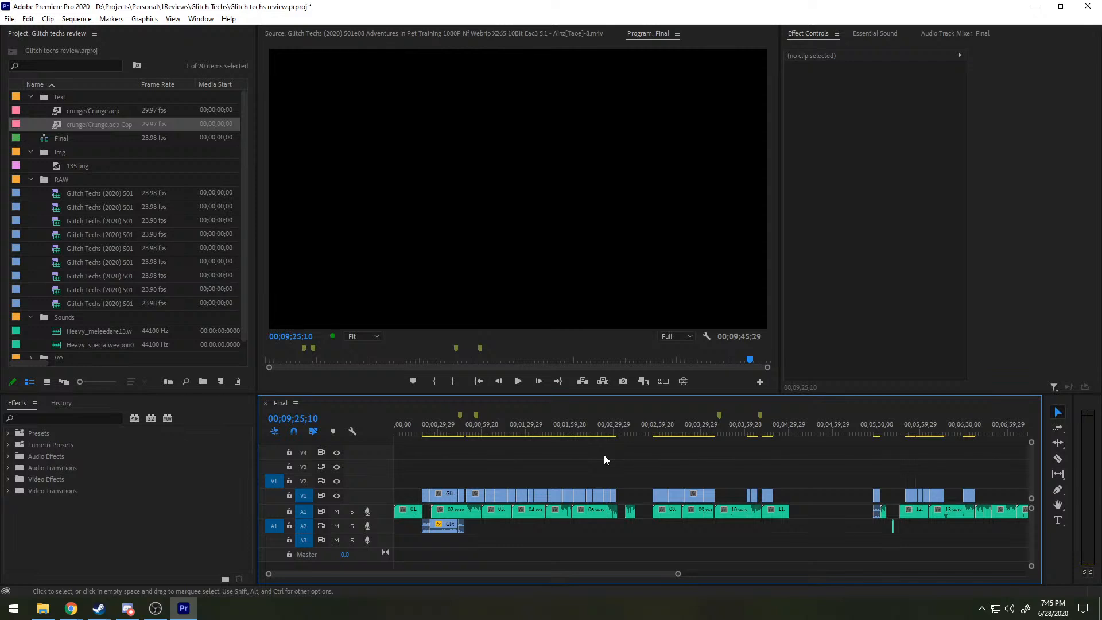
pyautogui.hscroll(10, 603, 454)
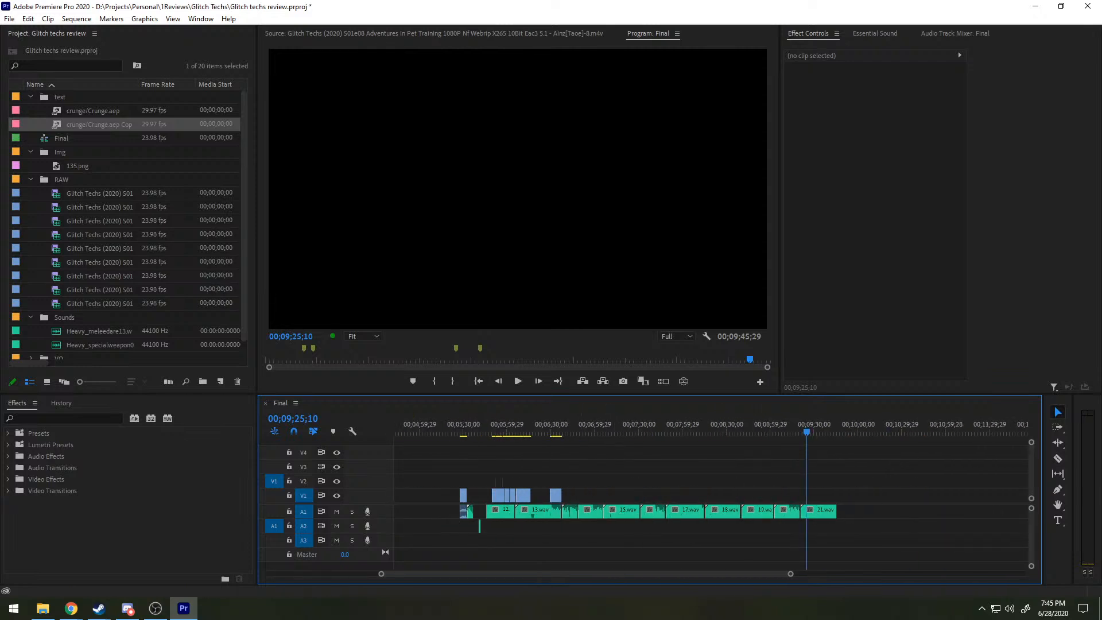
pyautogui.hscroll(-4, 422, 419)
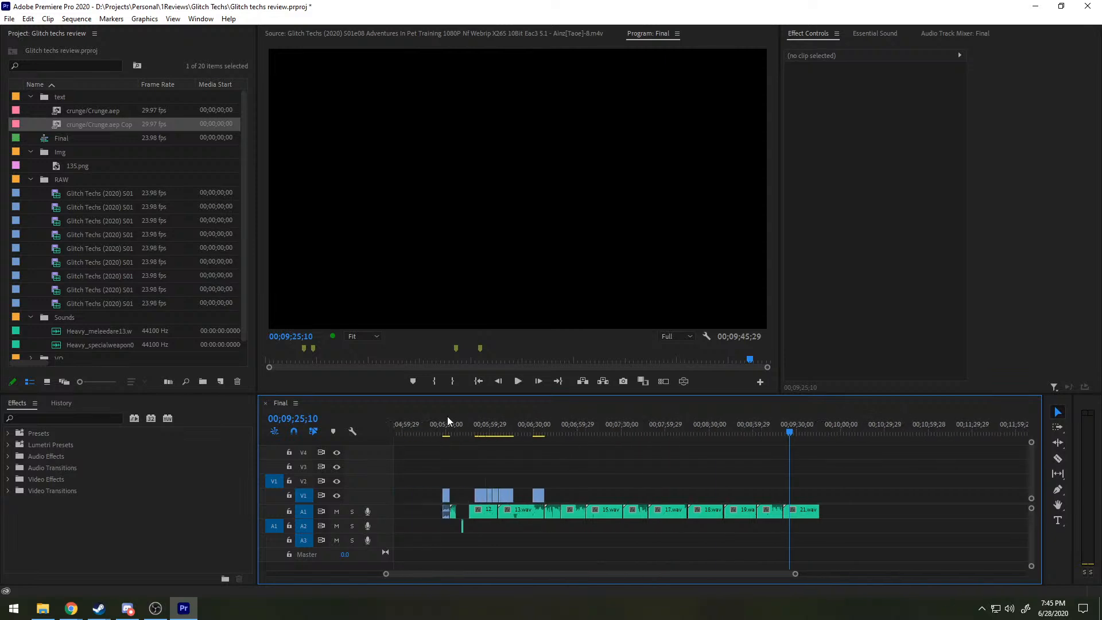
pyautogui.hscroll(12, 748, 455)
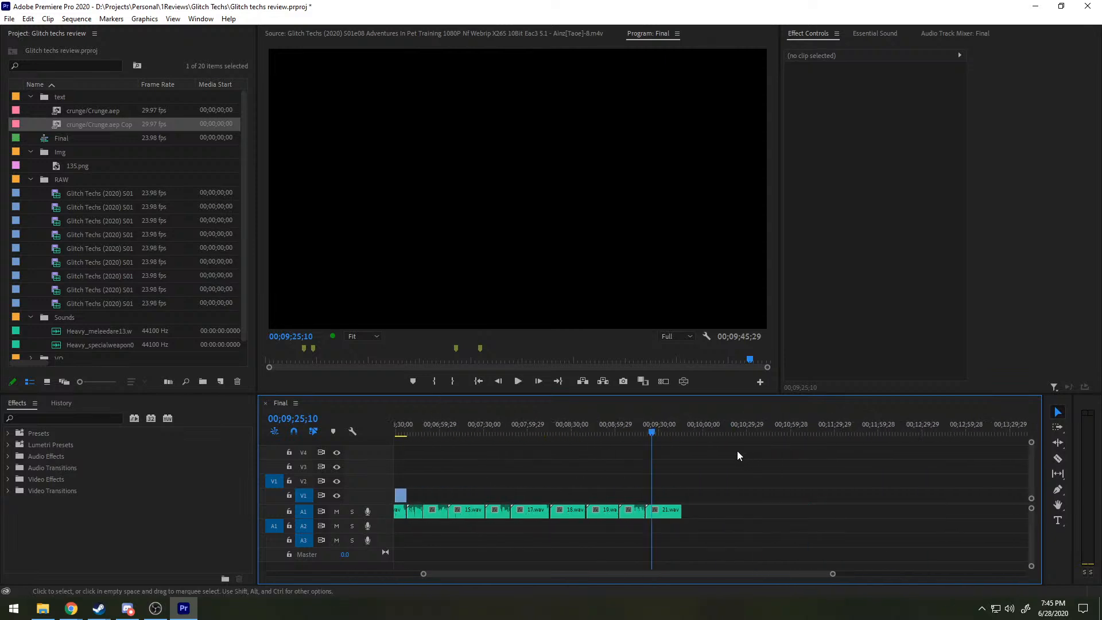
pyautogui.scroll(5, 633, 470)
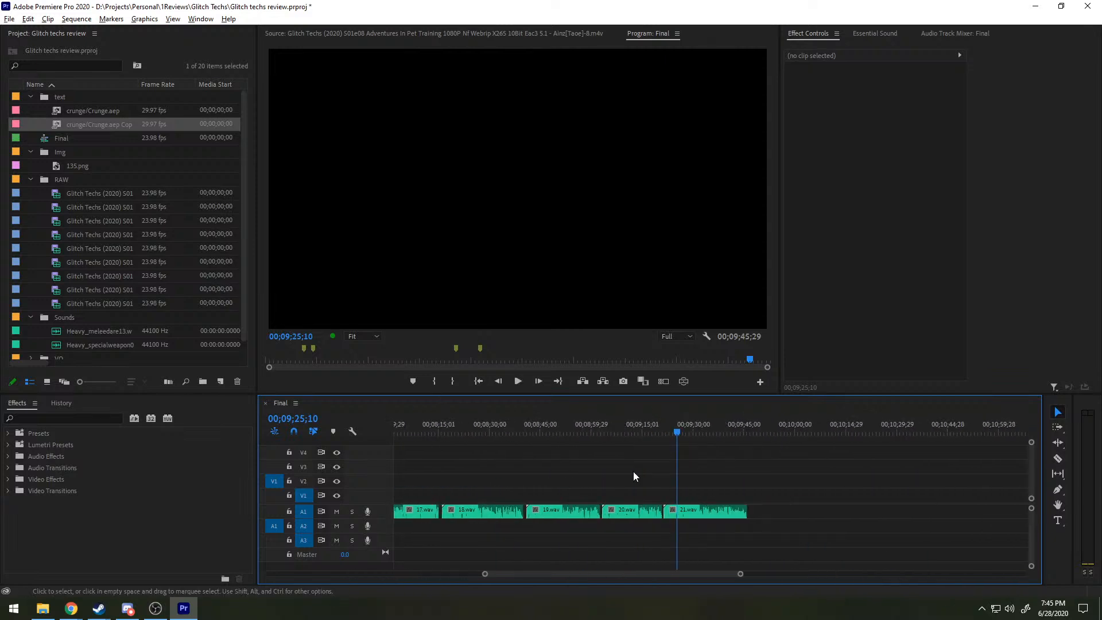
pyautogui.scroll(-3, 632, 472)
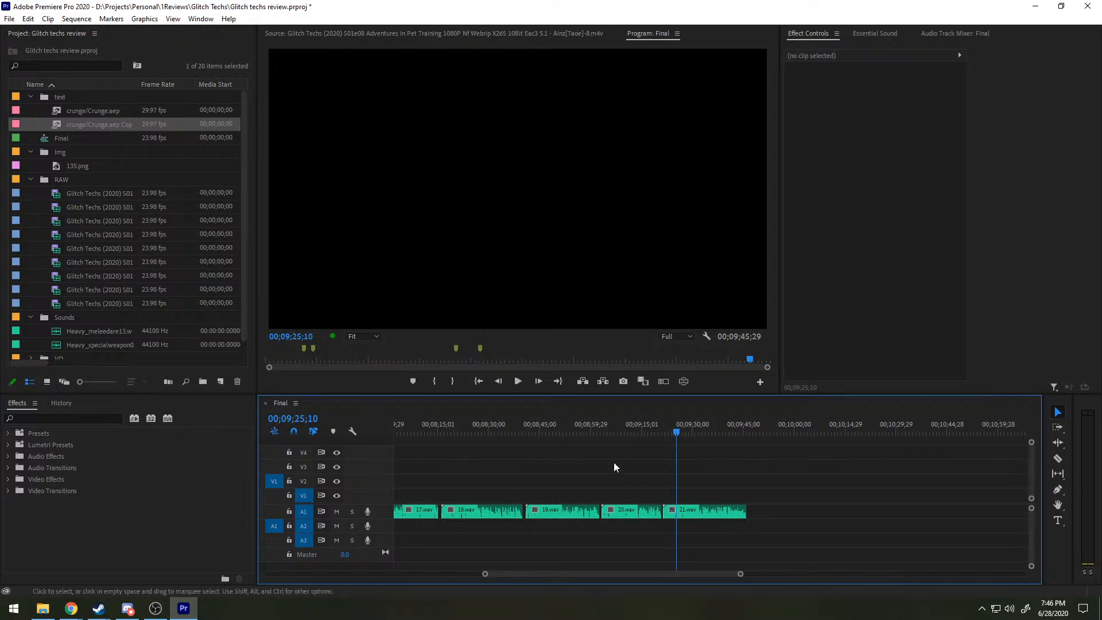
pyautogui.scroll(-3, 601, 483)
pyautogui.scroll(3, 600, 476)
pyautogui.scroll(-8, 600, 478)
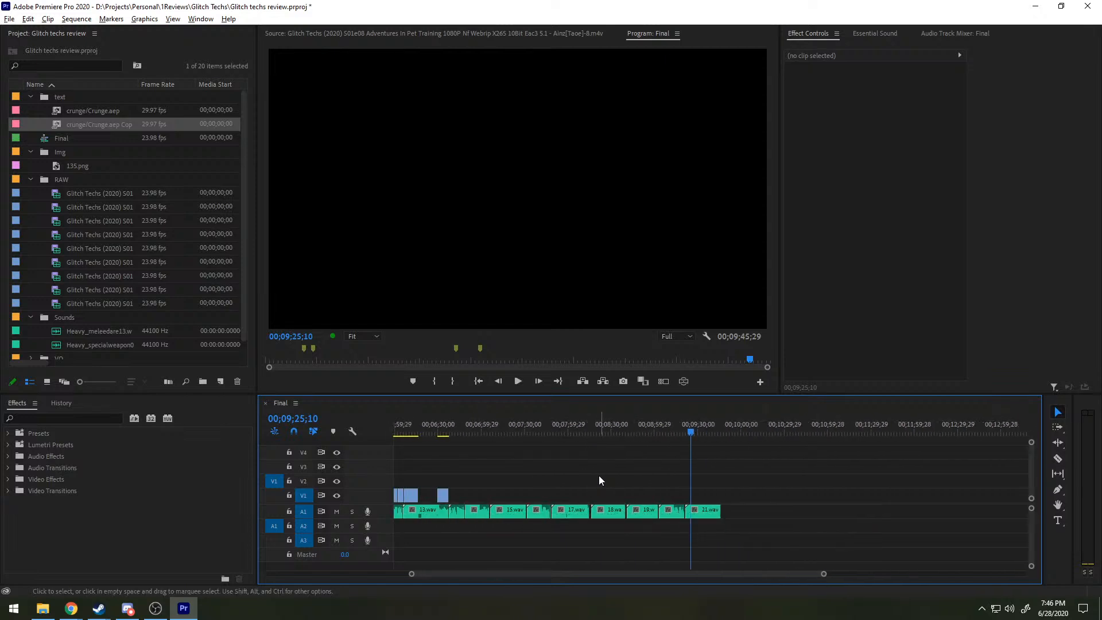
pyautogui.scroll(4, 587, 470)
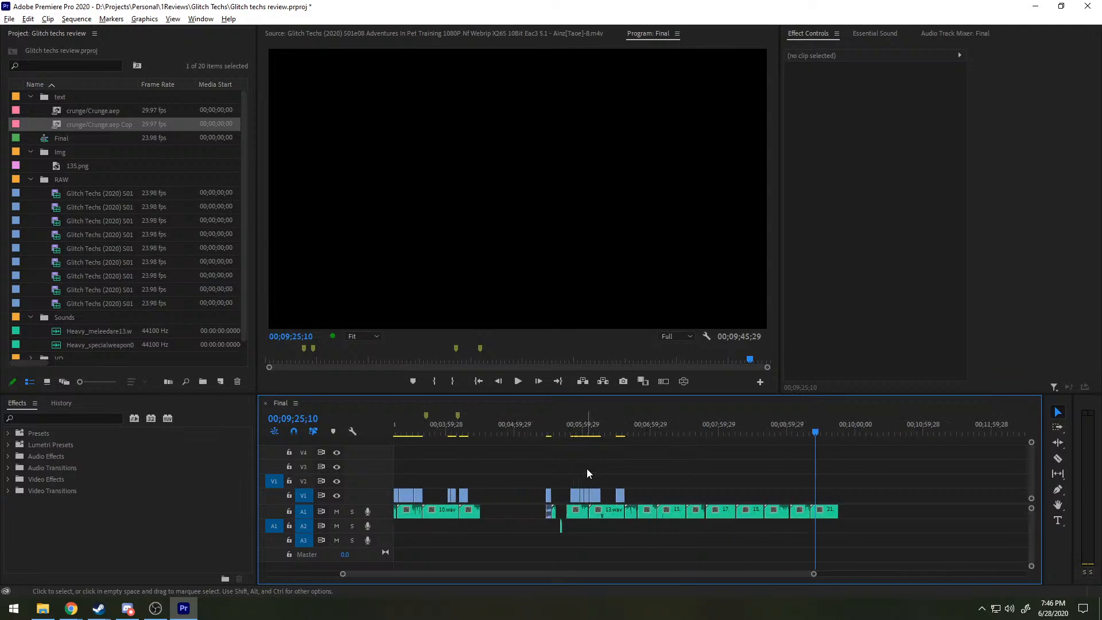
pyautogui.scroll(-4, 581, 467)
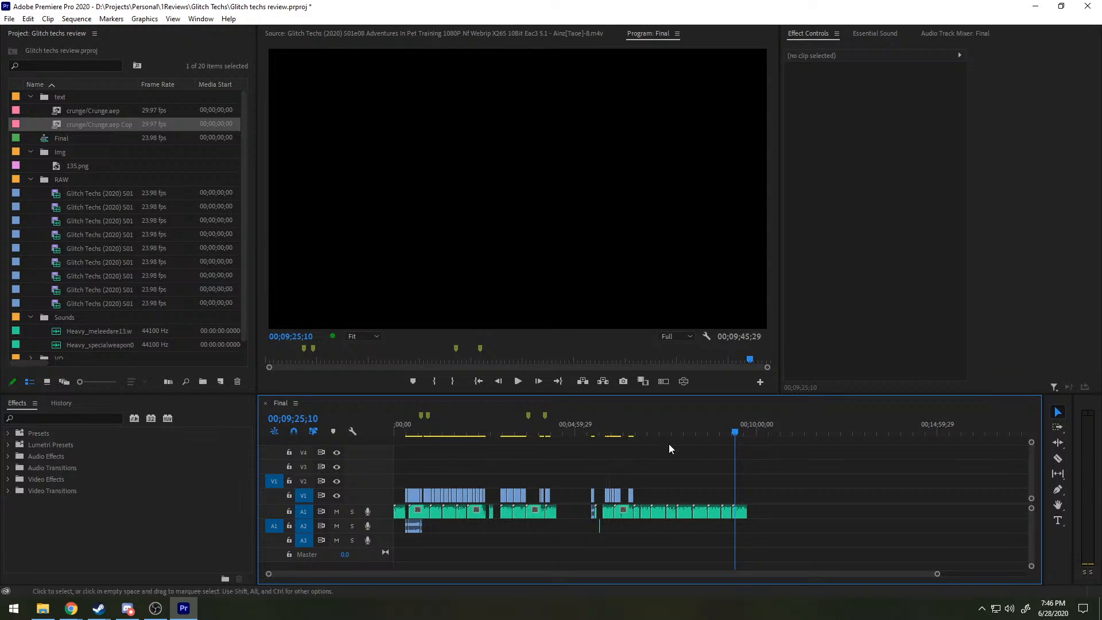
pyautogui.press('space')
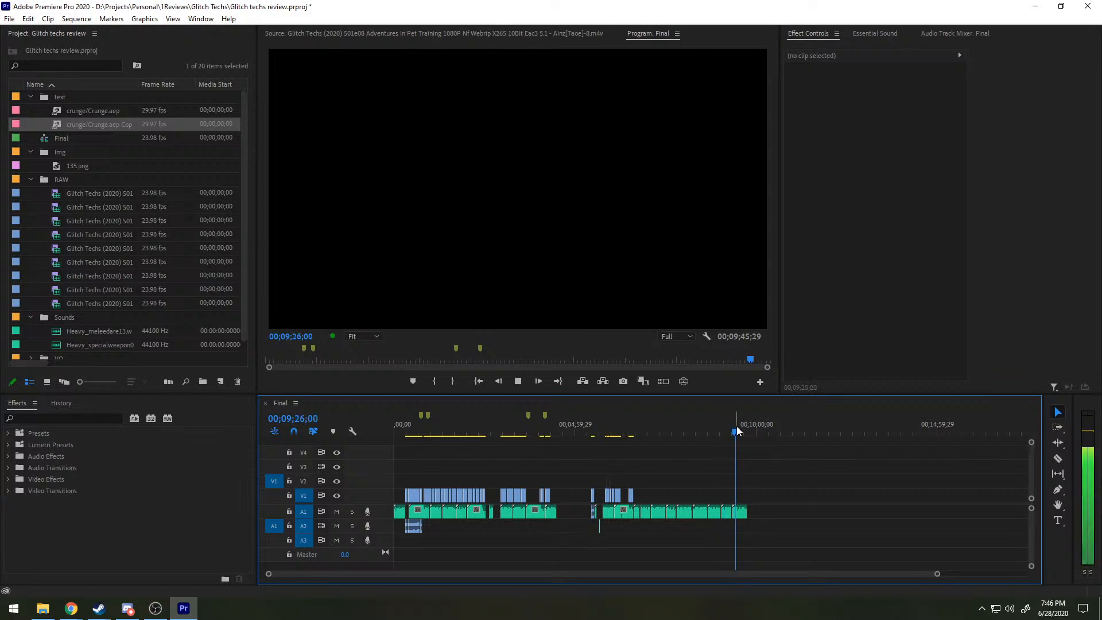
pyautogui.scroll(4, 755, 479)
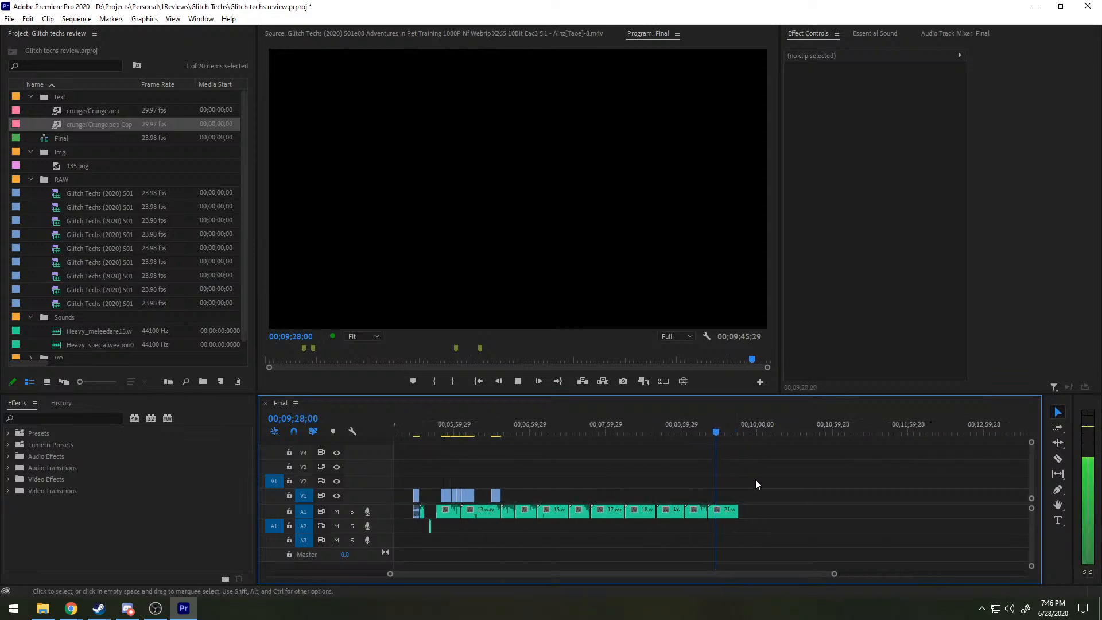
pyautogui.press('space')
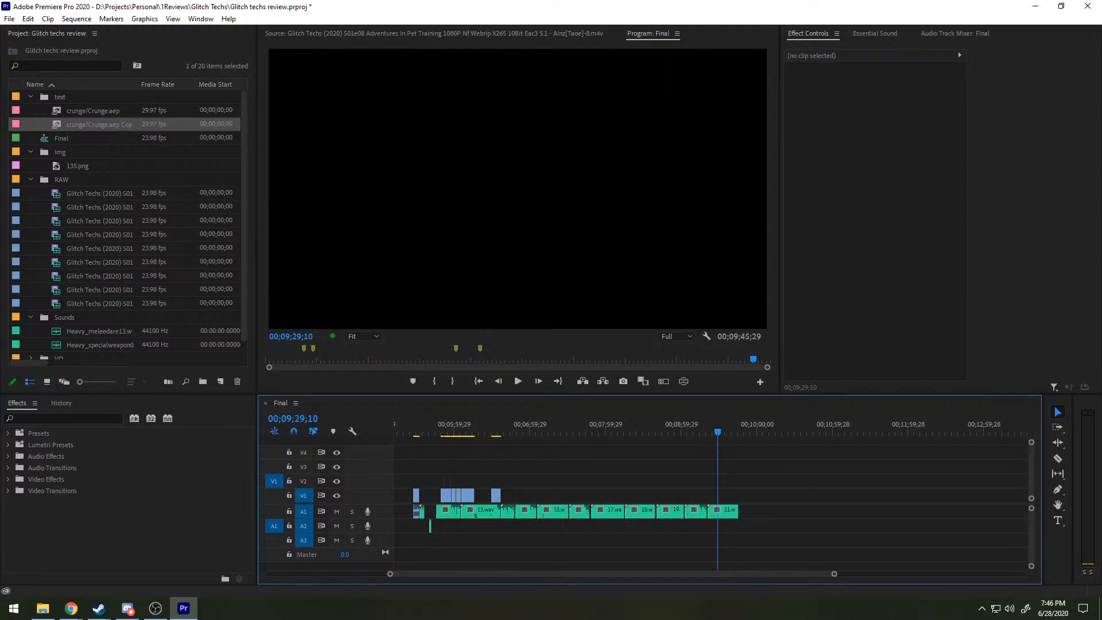
# Step: Mark the S01e04 Smashozaurs source footage from 00;09;41;29 to 00;09;51;27
pyautogui.hotkey('shift', '2')
pyautogui.moveTo(508, 364); pyautogui.dragTo(474, 363)
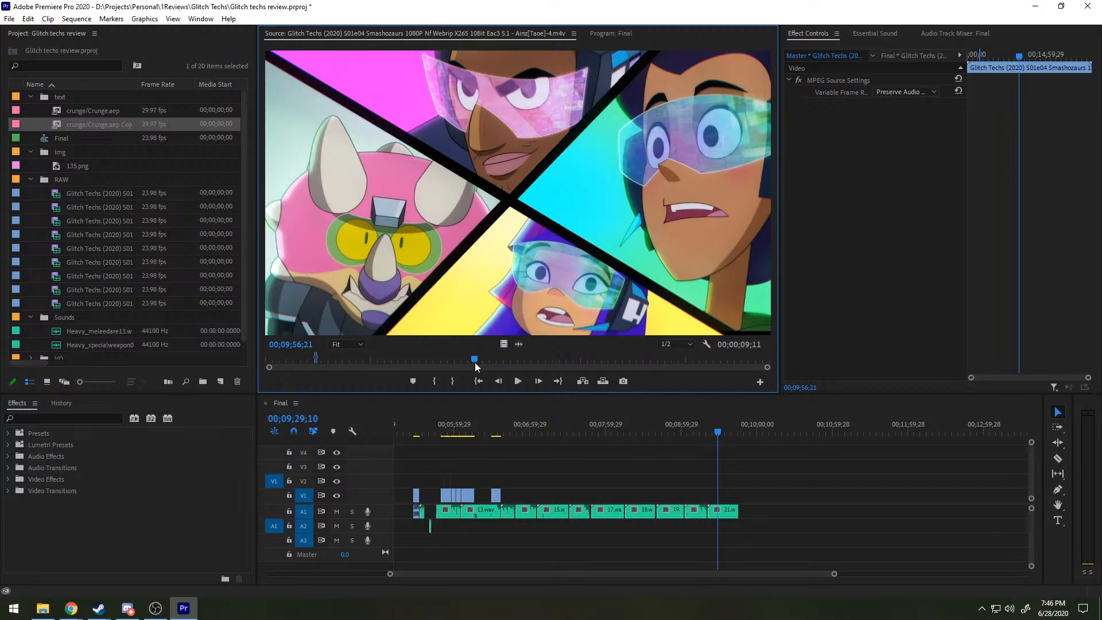
pyautogui.moveTo(474, 363); pyautogui.dragTo(469, 364)
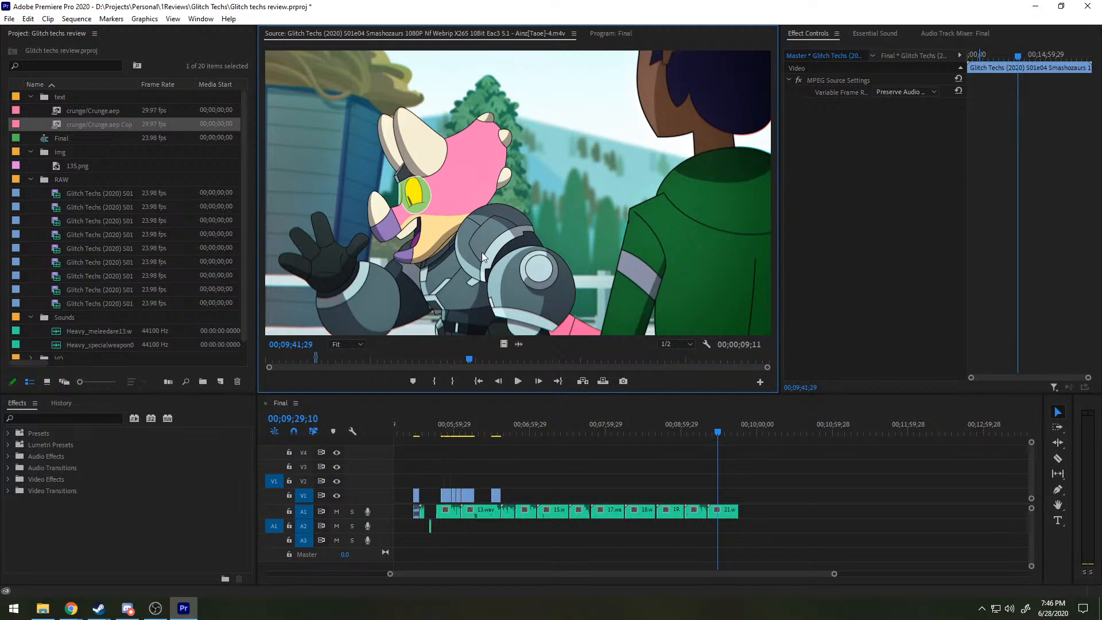
pyautogui.press('space')
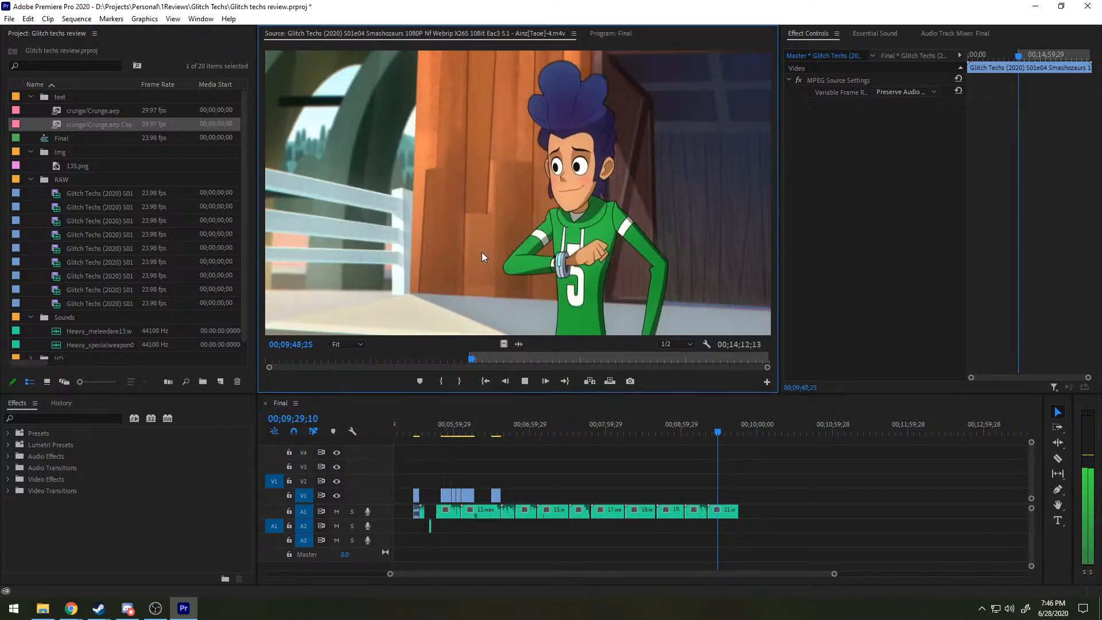
pyautogui.press('space')
pyautogui.press('space')
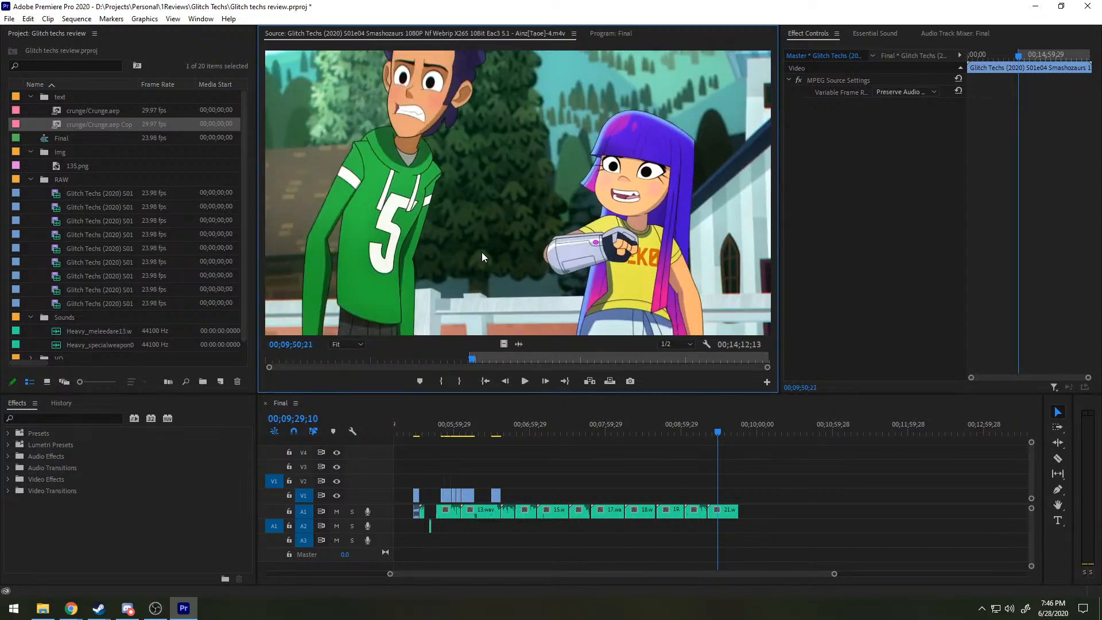
pyautogui.press('o')
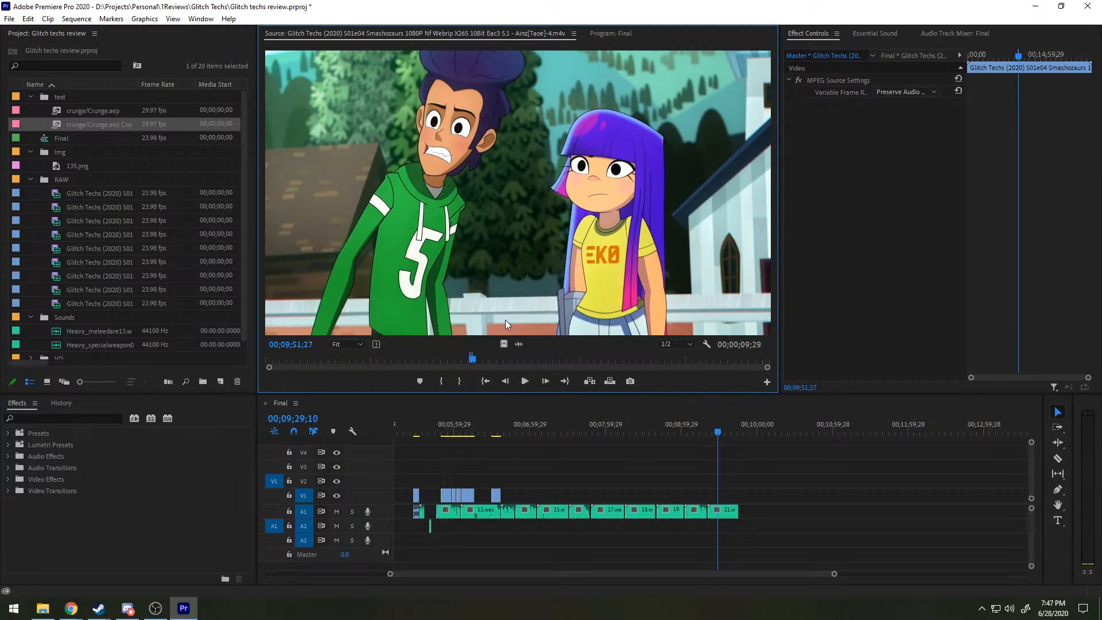
# Step: Place the marked video without audio on V1 at 00;09;29;10 over 21.wav, and play it to 00;09;38;10
pyautogui.moveTo(504, 344); pyautogui.dragTo(722, 494)
pyautogui.press('space')
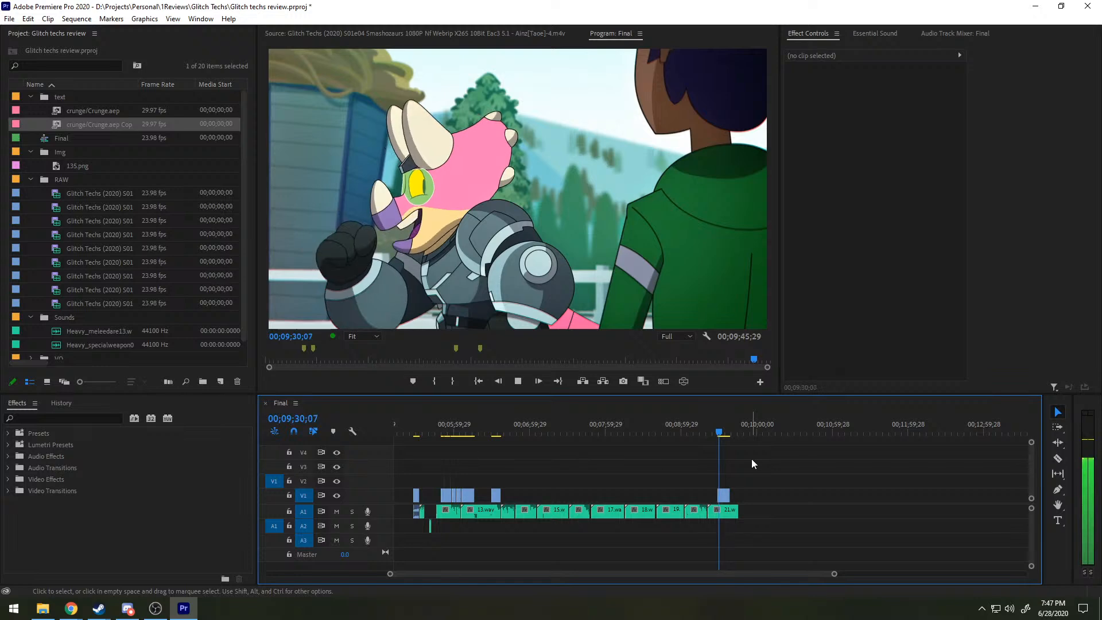
pyautogui.scroll(6, 750, 457)
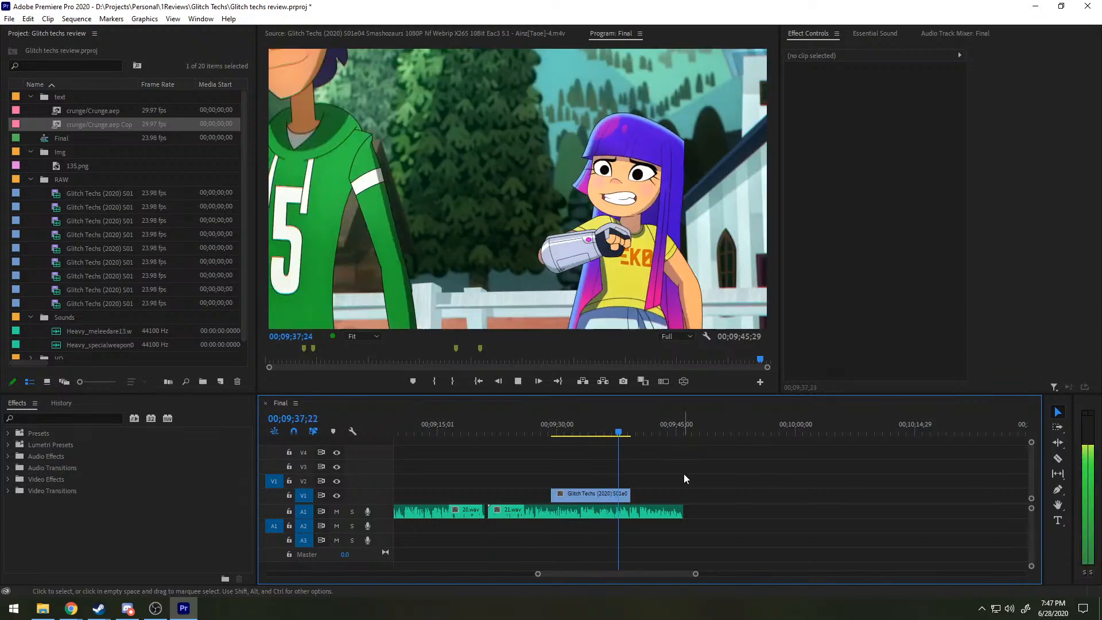
pyautogui.press('space')
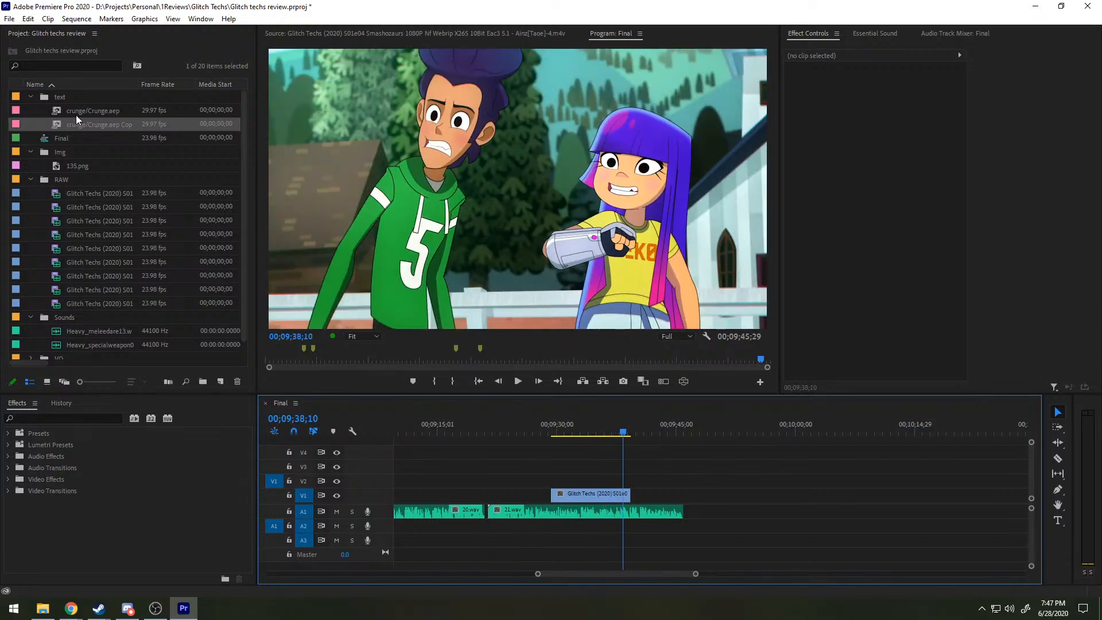
# Step: Add the crunge/Crunge.aep title on V2 at 00;09;38;10 and trim its end to about 00;09;41;22
pyautogui.moveTo(76, 113); pyautogui.dragTo(623, 482)
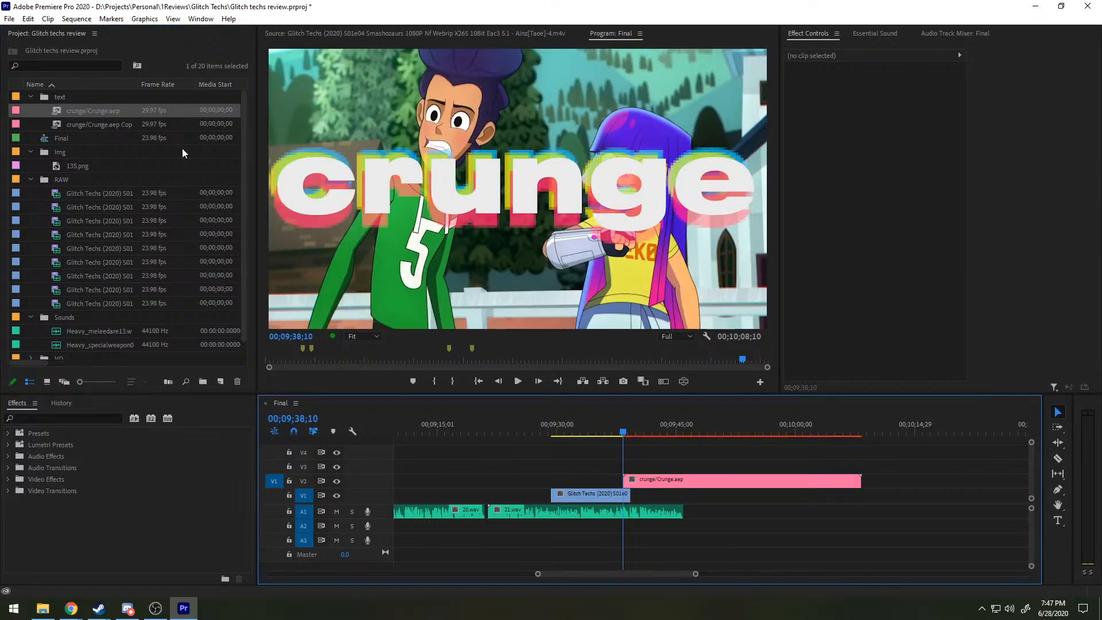
pyautogui.click(67, 120)
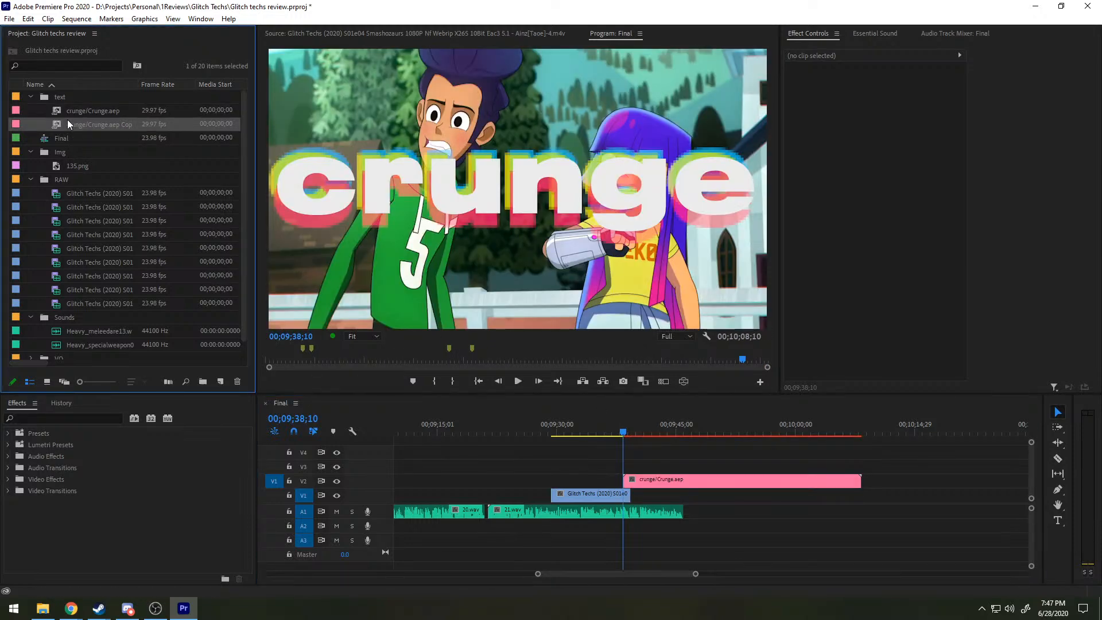
pyautogui.click(859, 481)
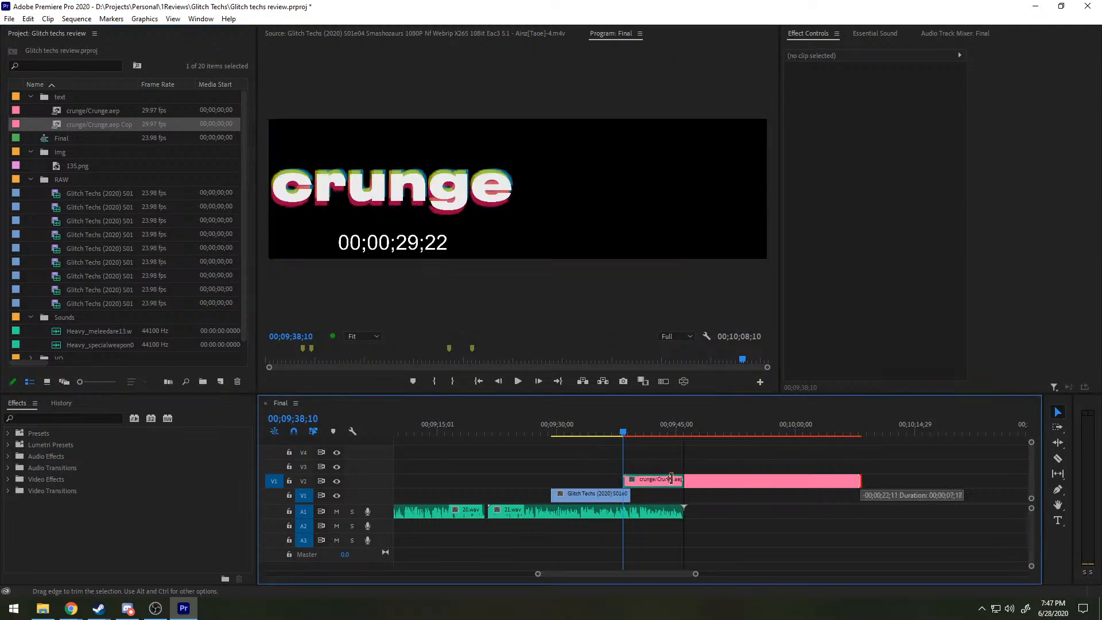
# Step: Move the crunge title on V2 earlier to start at about 00;09;37;12, and play it against the narration
pyautogui.click(612, 425)
pyautogui.press('space')
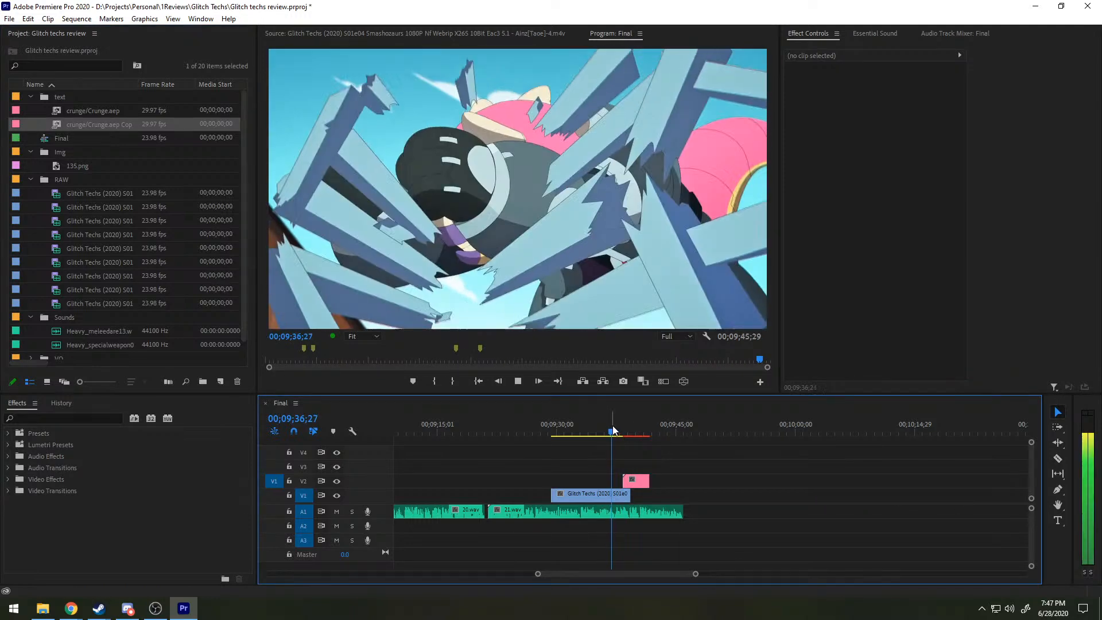
pyautogui.press('space')
pyautogui.scroll(2, 611, 469)
pyautogui.scroll(3, 612, 469)
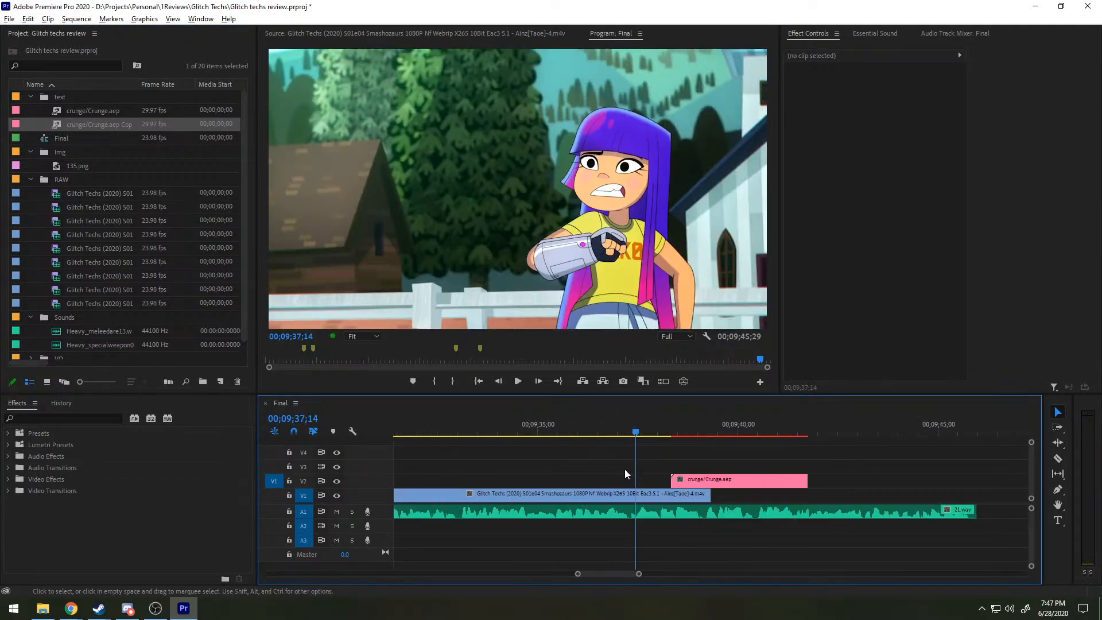
pyautogui.click(633, 428)
pyautogui.moveTo(724, 483); pyautogui.dragTo(685, 483)
pyautogui.press('space')
pyautogui.press('space')
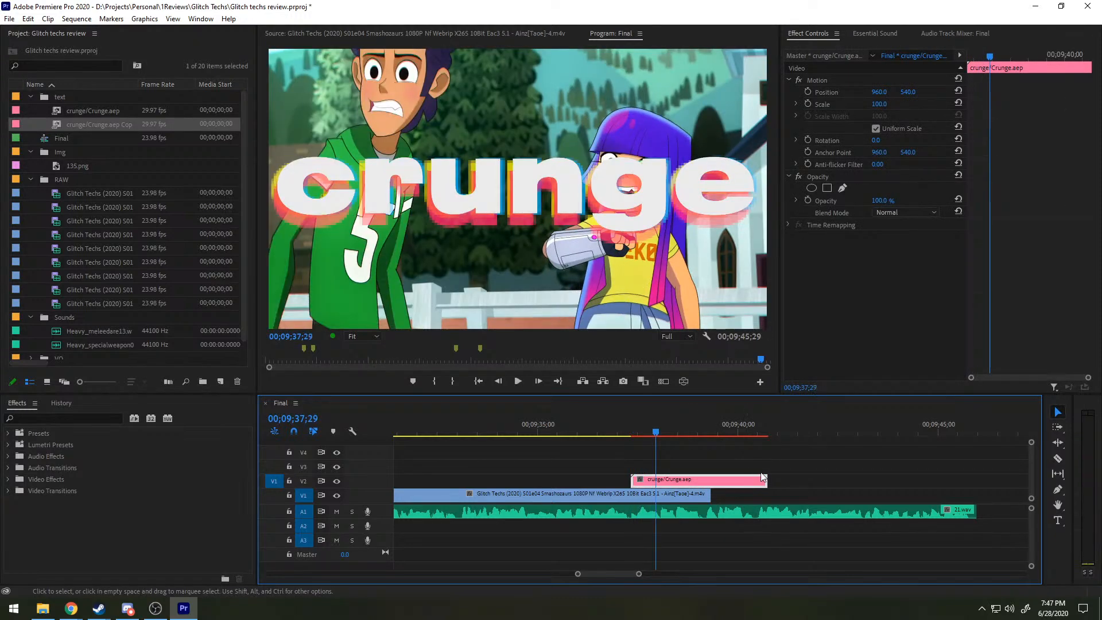
# Step: Trim the crunge title's end to 00;09;38;00 and review its timing over the Smashozaurs footage
pyautogui.moveTo(765, 478); pyautogui.dragTo(658, 478)
pyautogui.click(607, 425)
pyautogui.press('space')
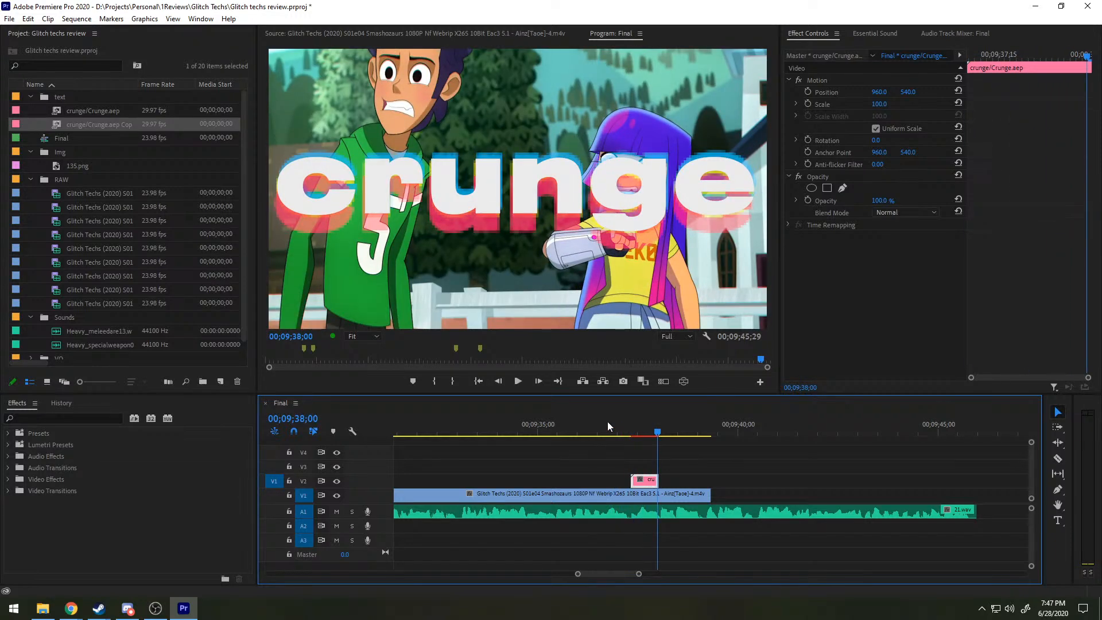
pyautogui.moveTo(608, 422); pyautogui.dragTo(649, 422)
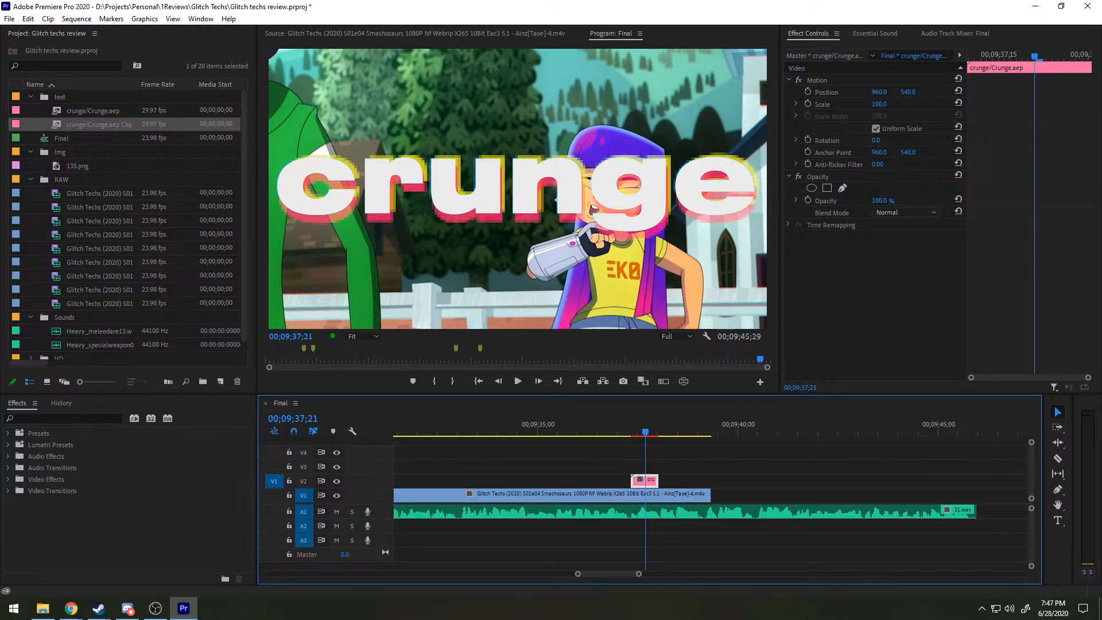
pyautogui.hotkey('alt', 'Tab')
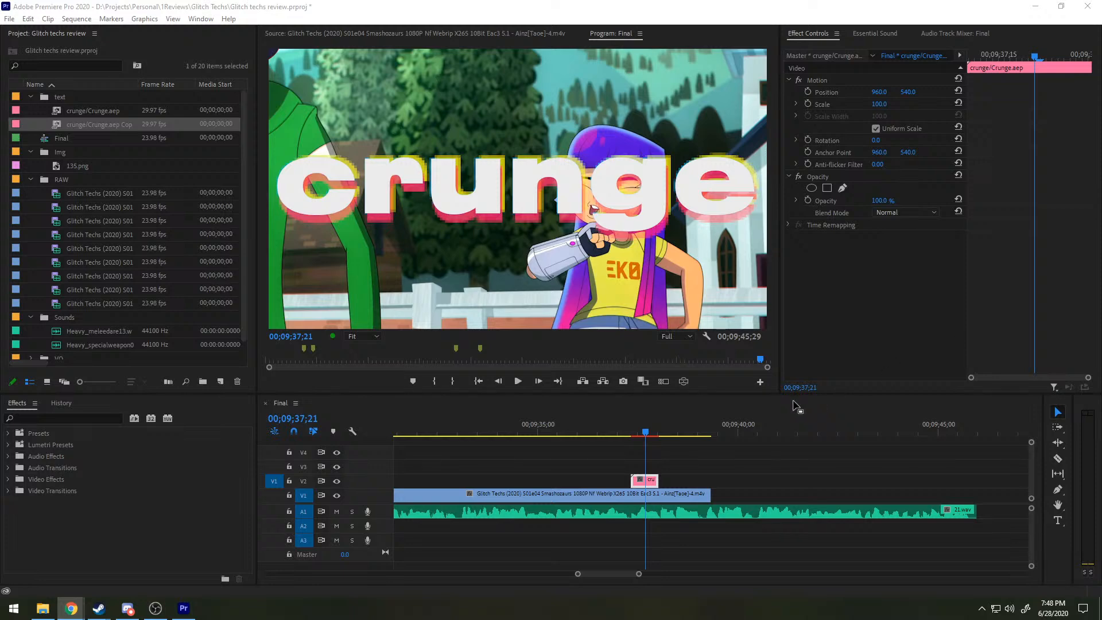
pyautogui.click(608, 435)
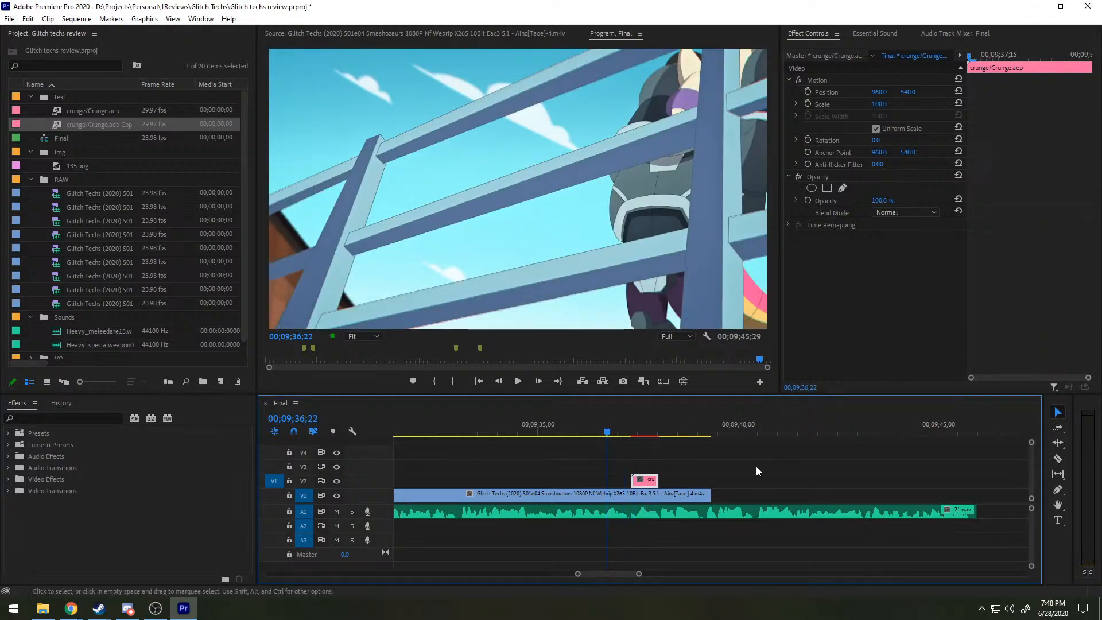
pyautogui.press('-')
pyautogui.press('-')
pyautogui.press('-')
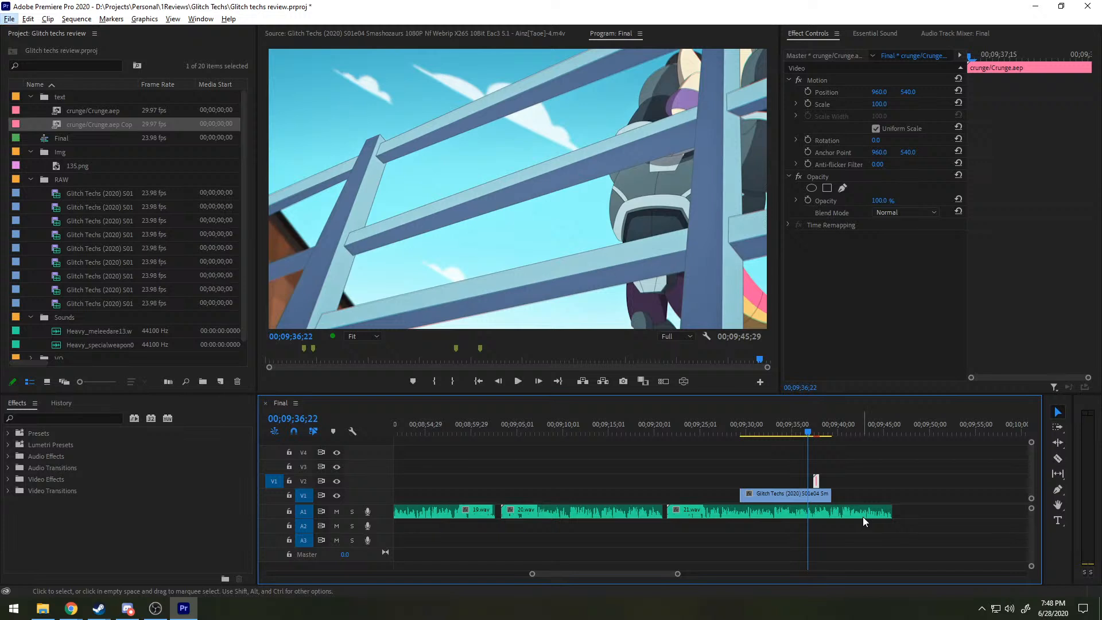
pyautogui.press('alt')
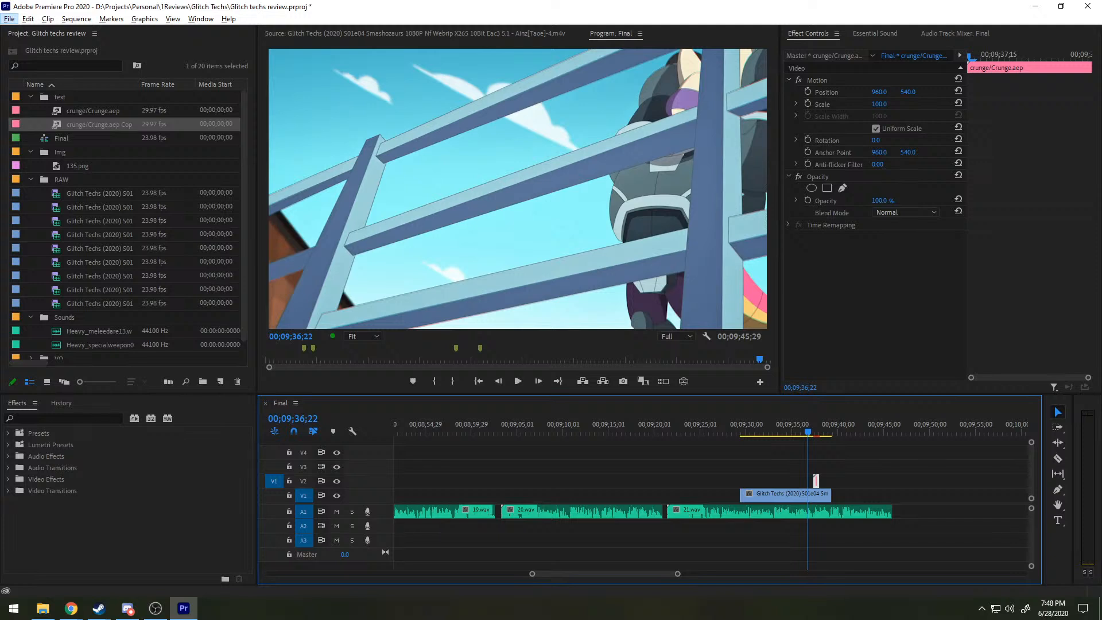
pyautogui.hotkey('alt', 'Tab')
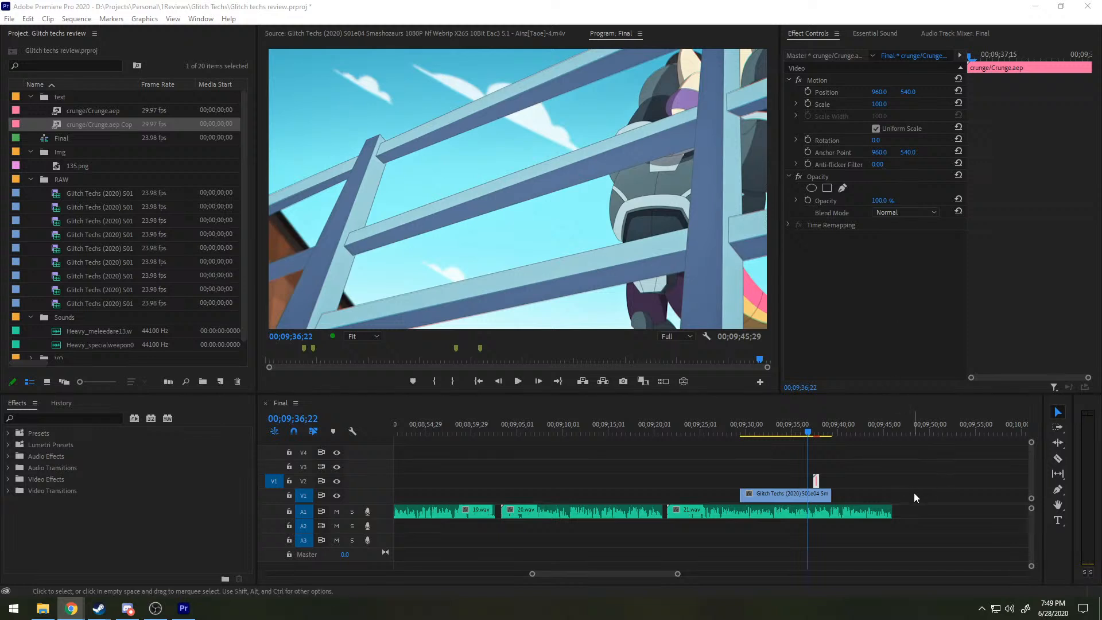
pyautogui.scroll(9, 861, 487)
pyautogui.scroll(-12, 813, 480)
pyautogui.scroll(-4, 817, 477)
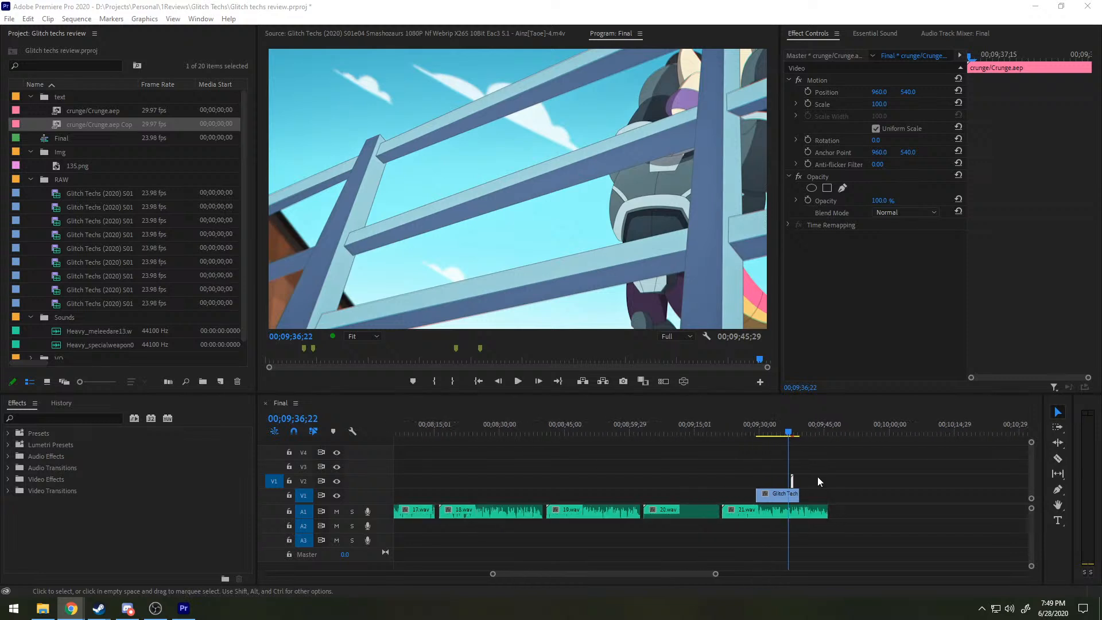
pyautogui.scroll(8, 818, 478)
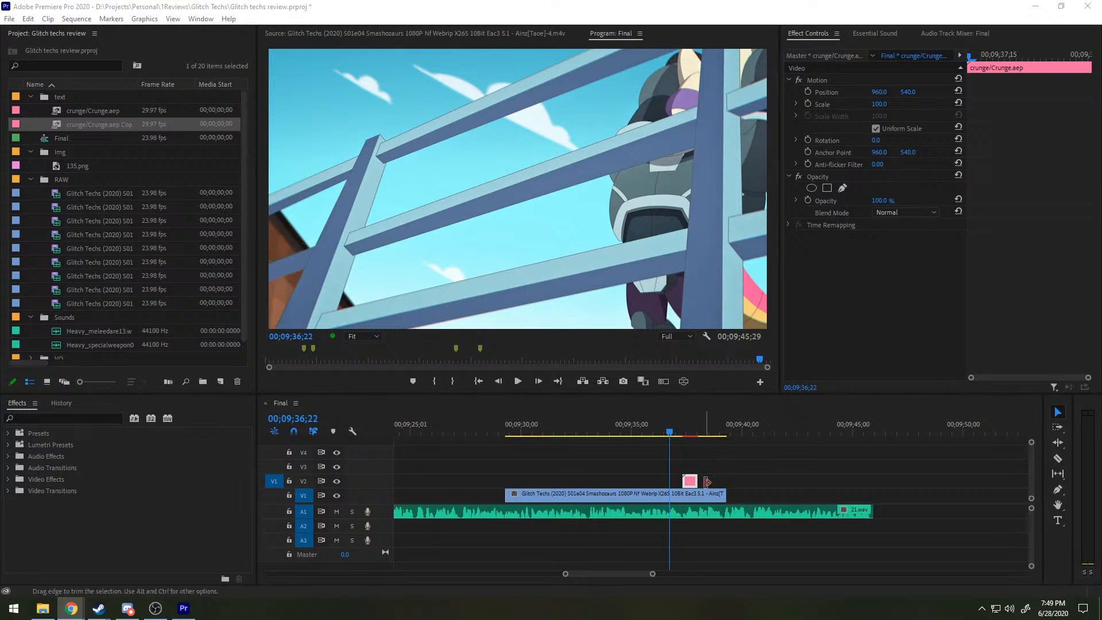
pyautogui.scroll(3, 732, 479)
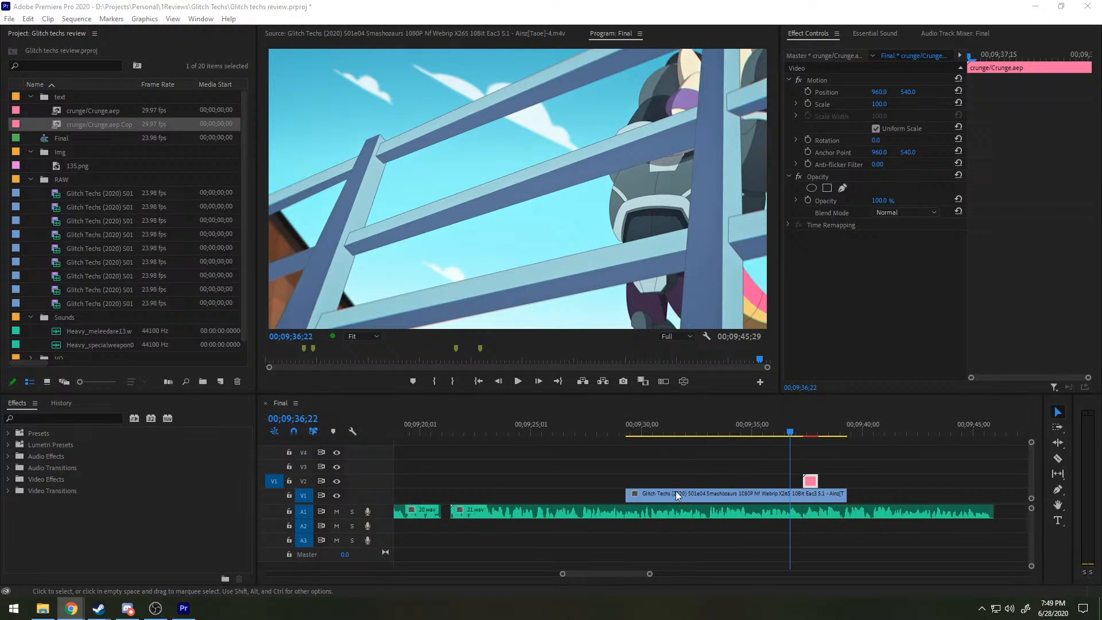
pyautogui.scroll(-1, 622, 487)
pyautogui.scroll(-2, 619, 484)
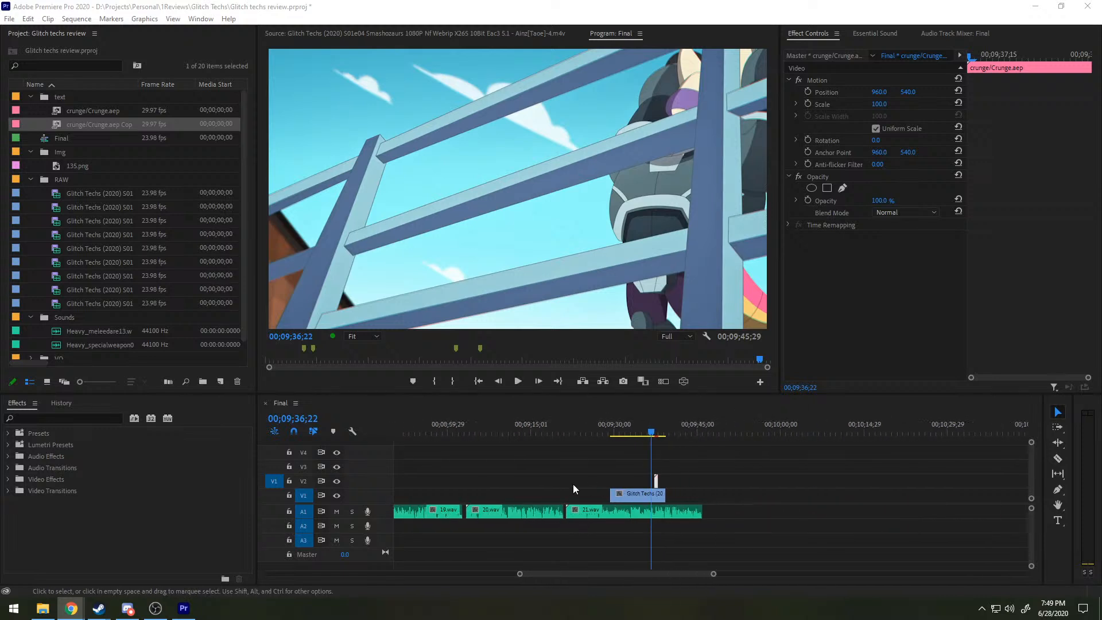
pyautogui.scroll(1, 560, 474)
pyautogui.scroll(-1, 560, 474)
pyautogui.scroll(-1, 559, 474)
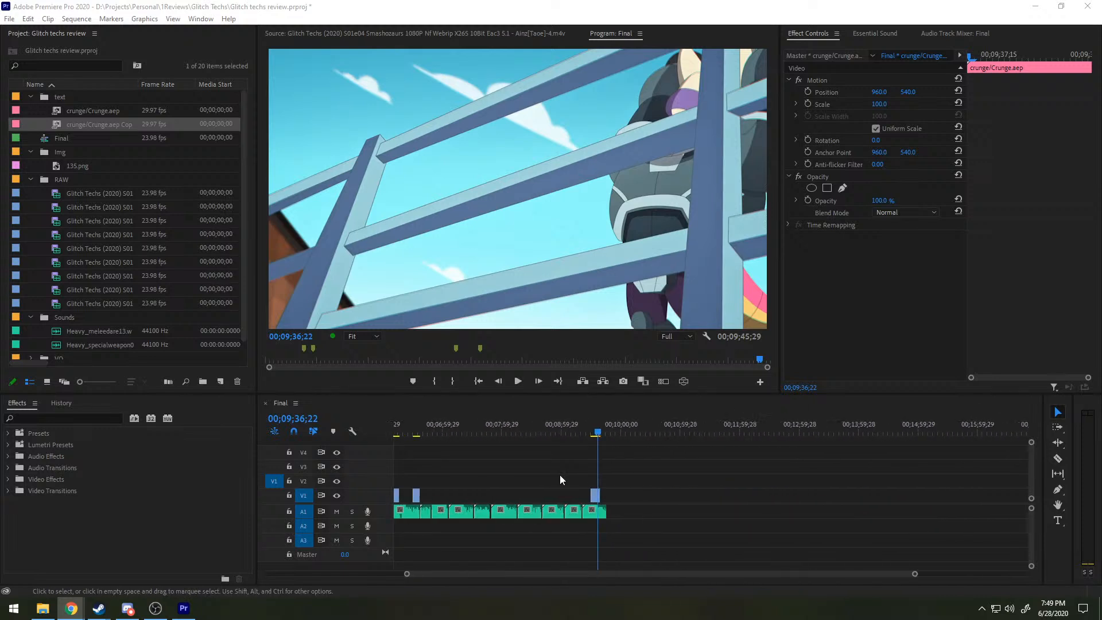
# Step: Play the uncovered narration from about 00;07;34 in 16.wav and from about 00;08;07 in 17.wav
pyautogui.scroll(1, 560, 474)
pyautogui.scroll(1, 638, 473)
pyautogui.scroll(1, 638, 473)
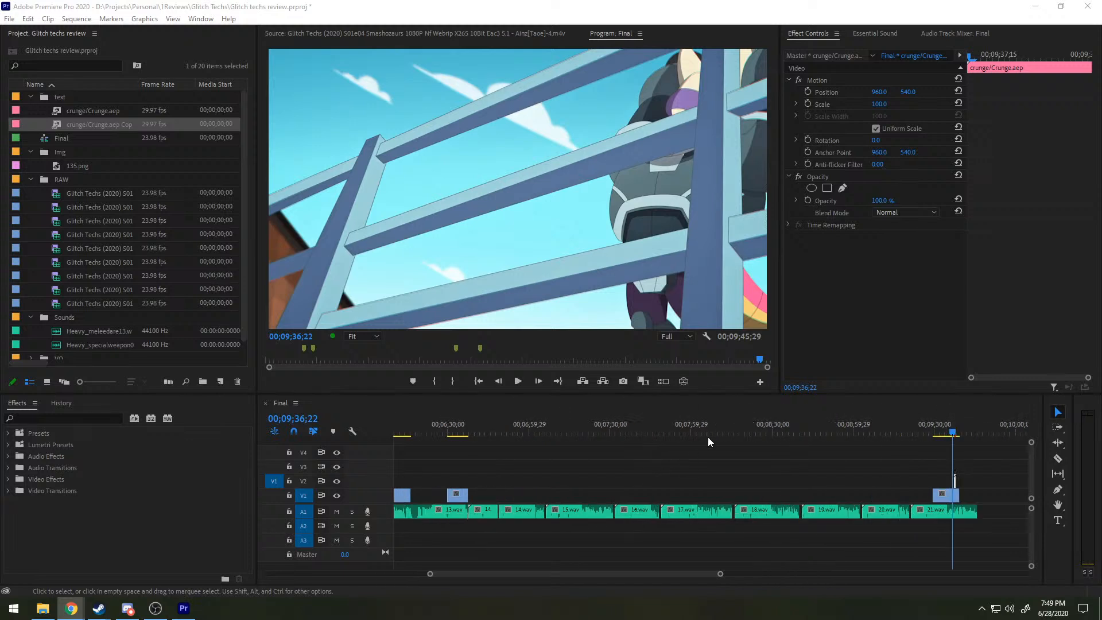
pyautogui.moveTo(708, 437); pyautogui.dragTo(621, 430)
pyautogui.press('space')
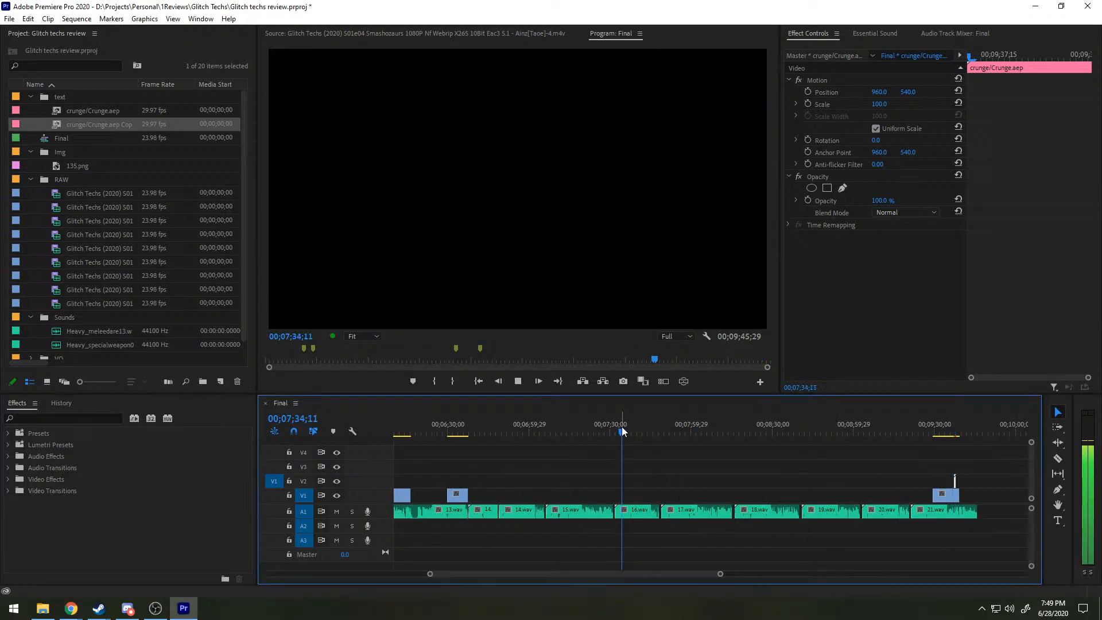
pyautogui.click(713, 429)
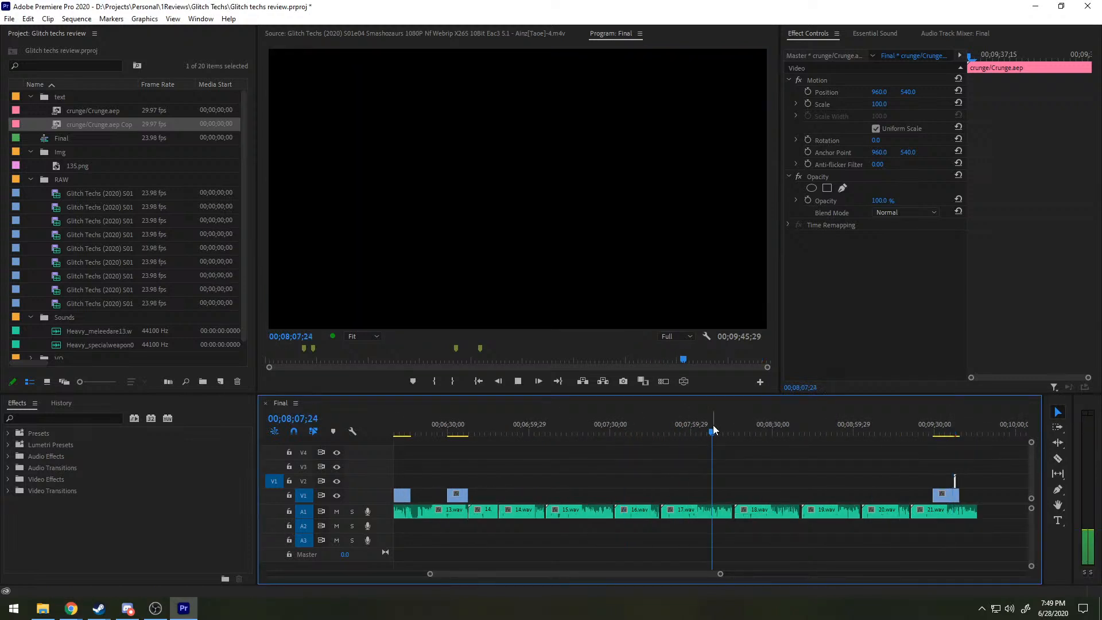
pyautogui.press('space')
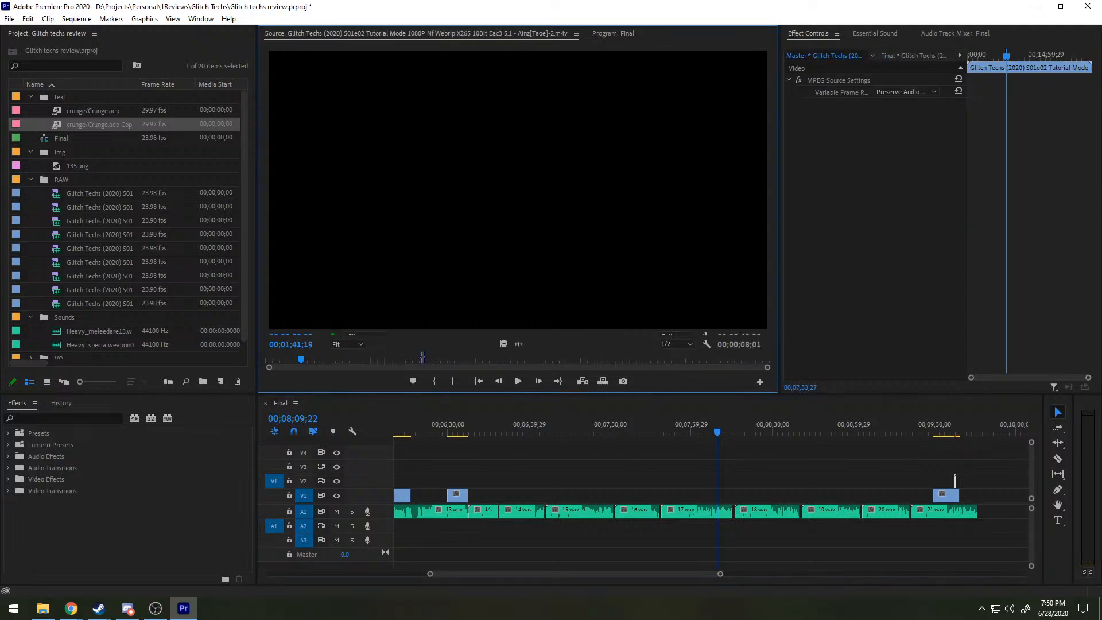
# Step: Examine the S01e02 Tutorial Mode source footage frame by frame from about 00;02;58;17 to 00;03;00;23
pyautogui.moveTo(325, 357); pyautogui.dragTo(332, 354)
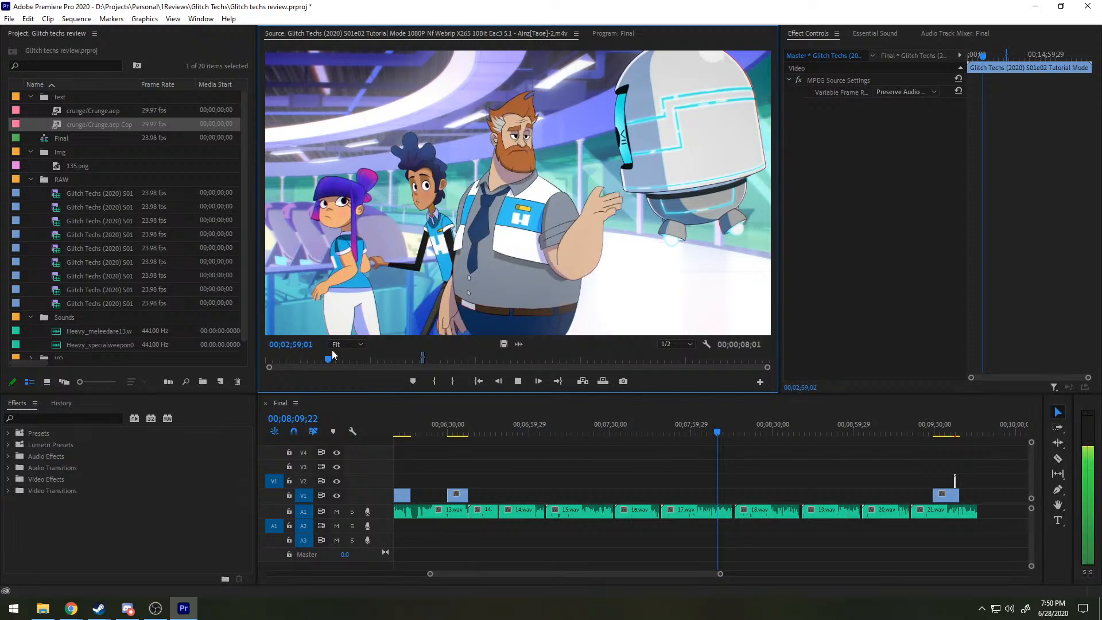
pyautogui.press('space')
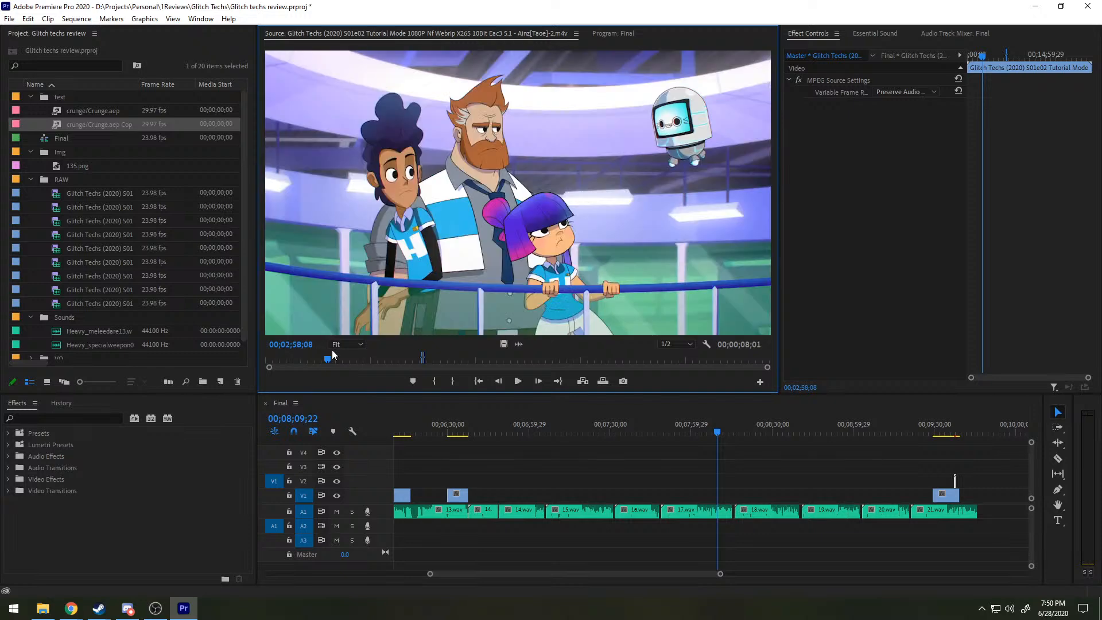
pyautogui.press('space')
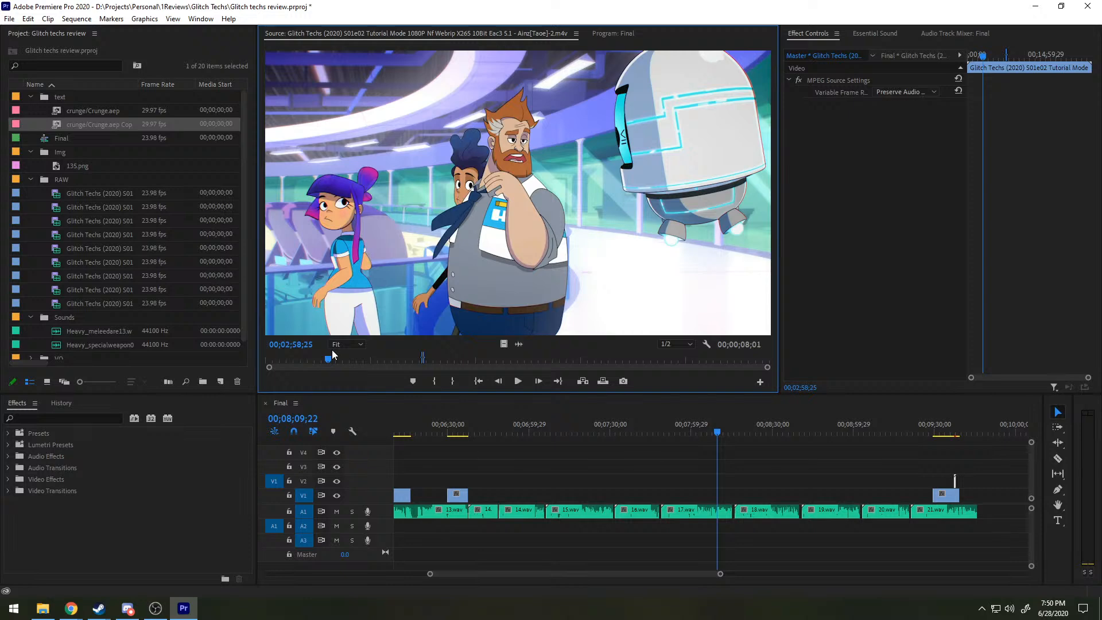
pyautogui.press('Left')
pyautogui.press('Left')
pyautogui.press('Left')
pyautogui.press('Left')
pyautogui.press('Left')
pyautogui.press('Left')
pyautogui.press('Left')
pyautogui.press('Left')
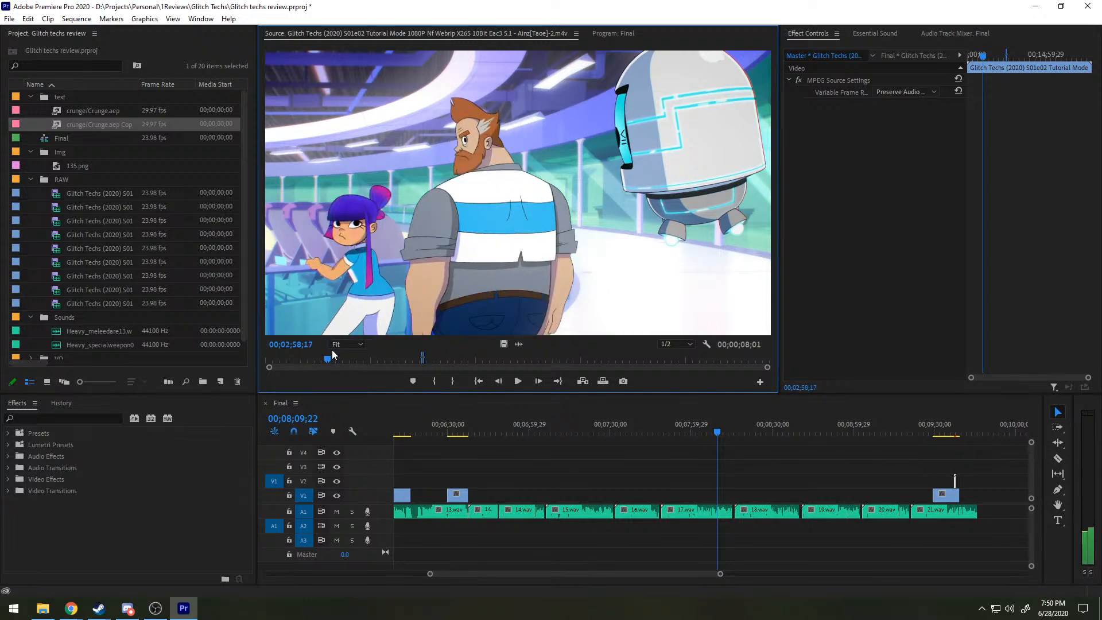
pyautogui.press('Right')
pyautogui.press('Right')
pyautogui.press('Right')
pyautogui.press('Right')
pyautogui.press('Right')
pyautogui.press('Right')
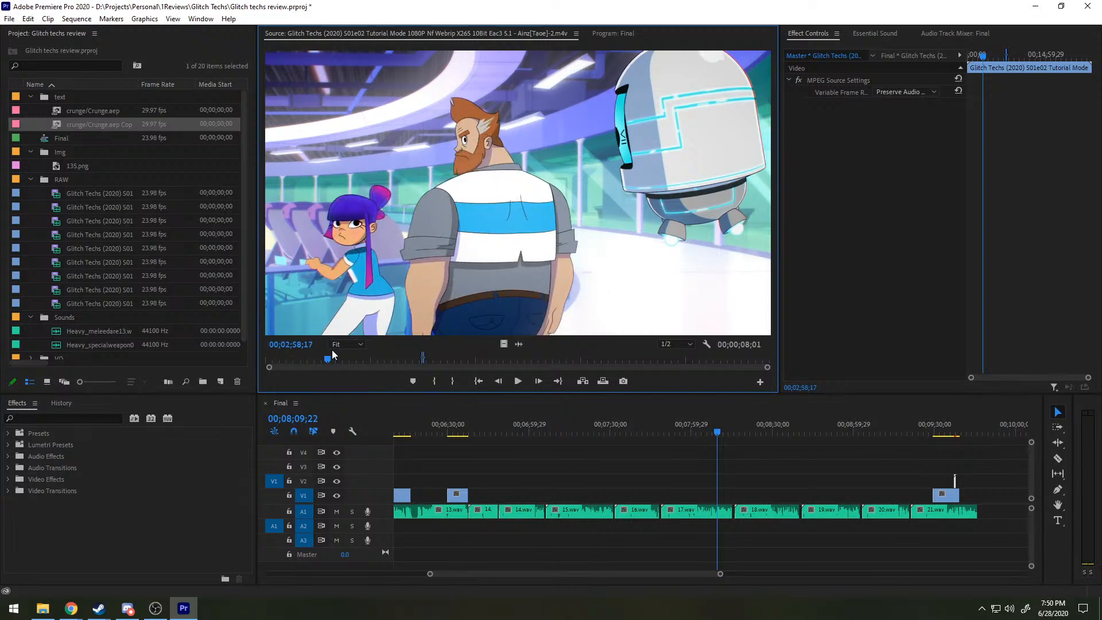
pyautogui.press('Right')
pyautogui.press('Right')
pyautogui.press('Right')
pyautogui.press('Right')
pyautogui.press('Right')
pyautogui.press('Right')
pyautogui.press('Right')
pyautogui.press('Right')
pyautogui.press('Right')
pyautogui.press('Right')
pyautogui.press('Right')
pyautogui.press('Right')
pyautogui.press('Right')
pyautogui.press('Right')
pyautogui.press('Right')
pyautogui.press('Right')
pyautogui.press('Right')
pyautogui.press('Right')
pyautogui.press('Right')
pyautogui.press('Right')
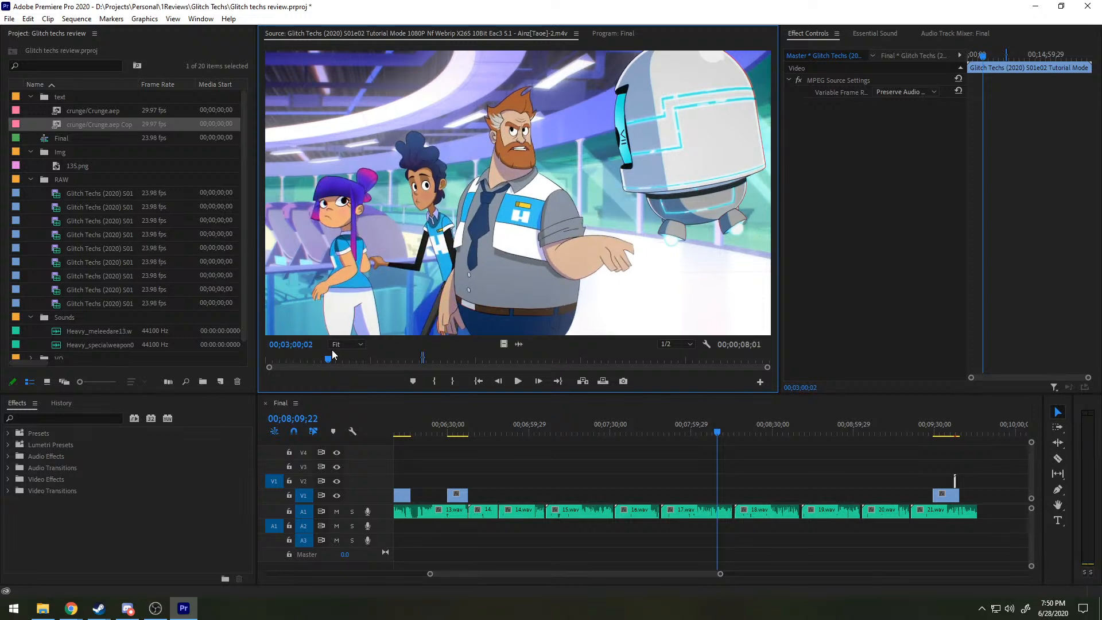
pyautogui.press('Right')
pyautogui.press('Right')
pyautogui.press('Right')
pyautogui.press('Right')
pyautogui.press('Right')
pyautogui.press('Right')
pyautogui.press('Right')
pyautogui.press('Right')
pyautogui.press('Right')
pyautogui.press('Right')
pyautogui.press('Right')
pyautogui.press('Right')
pyautogui.press('Right')
pyautogui.press('Right')
pyautogui.press('Right')
pyautogui.press('Right')
pyautogui.press('Right')
pyautogui.press('Right')
pyautogui.press('Right')
pyautogui.press('Right')
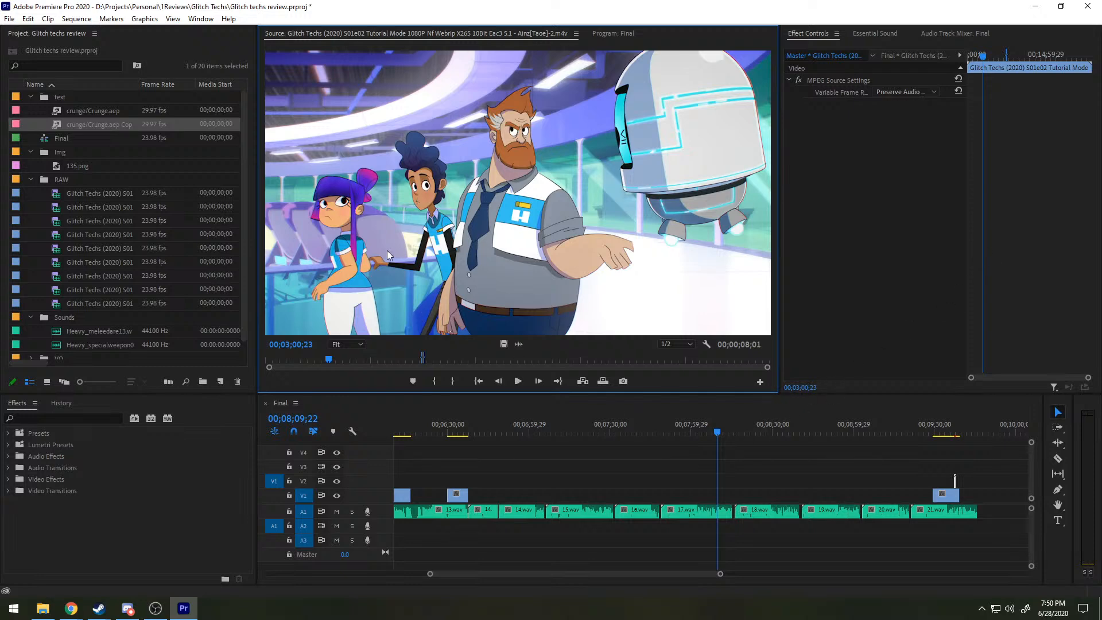
# Step: Save the project and mark an In point at 00;02;57;26 in the Tutorial Mode footage
pyautogui.hotkey('ctrl', 's')
pyautogui.press('space')
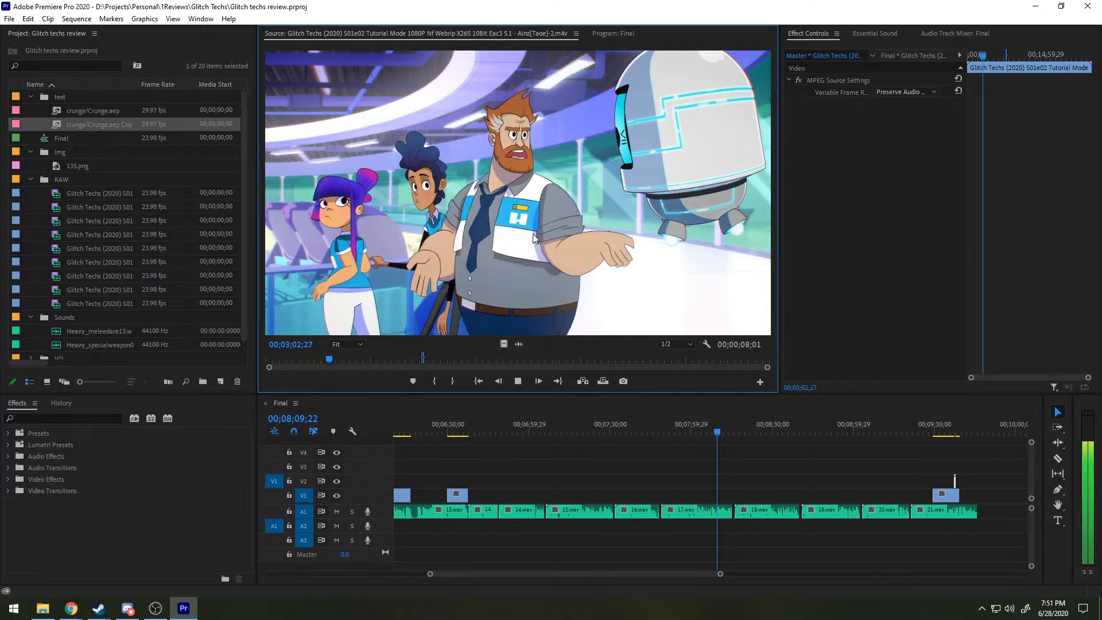
pyautogui.press('space')
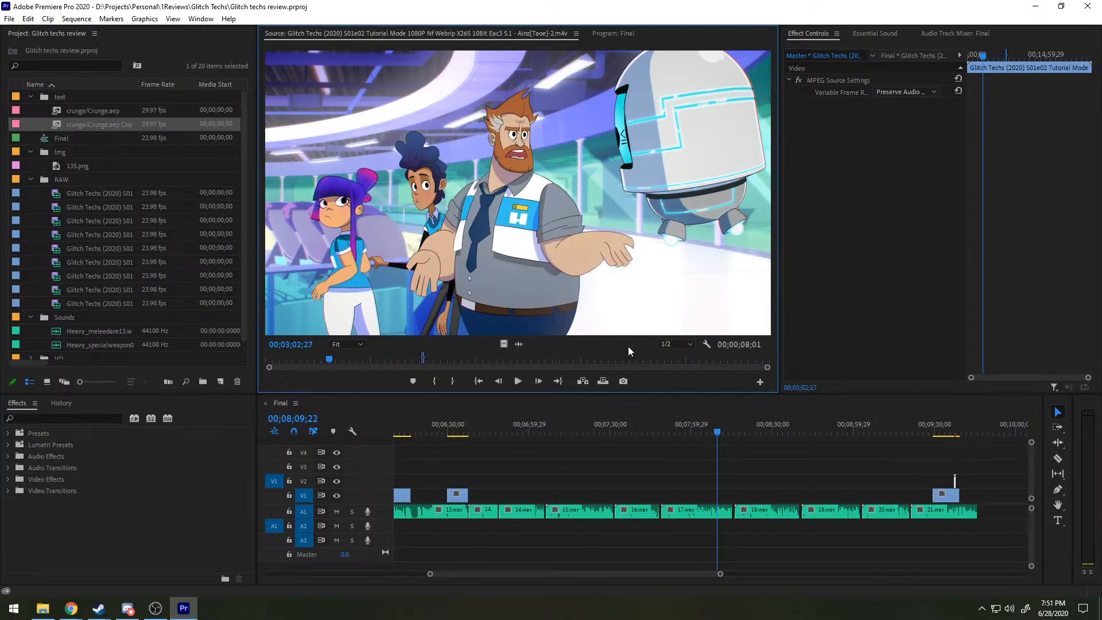
pyautogui.press('j')
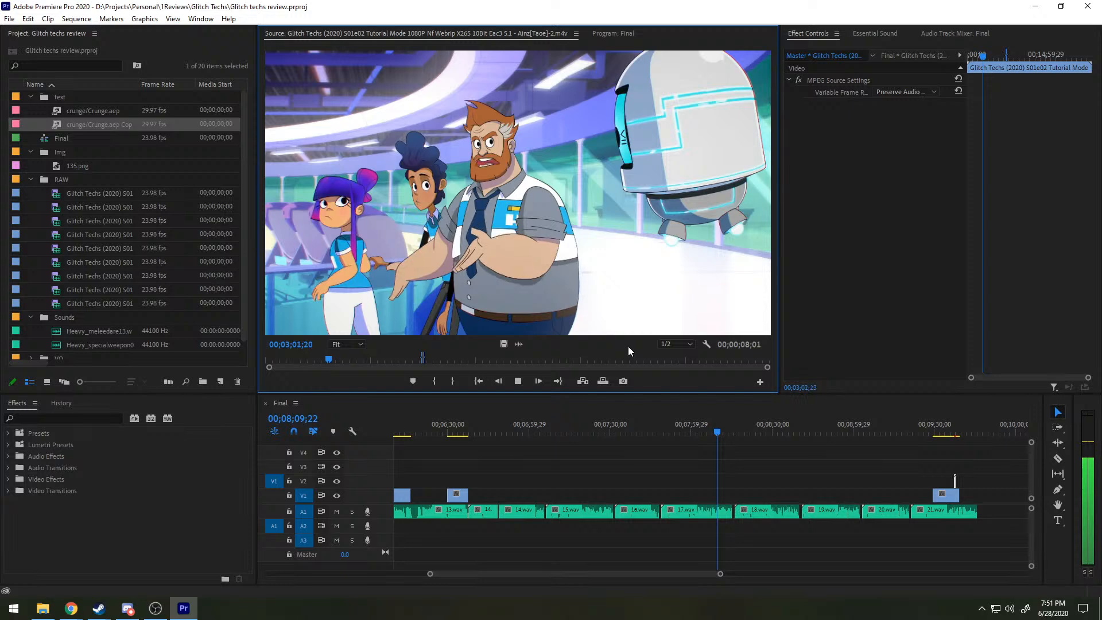
pyautogui.press('k')
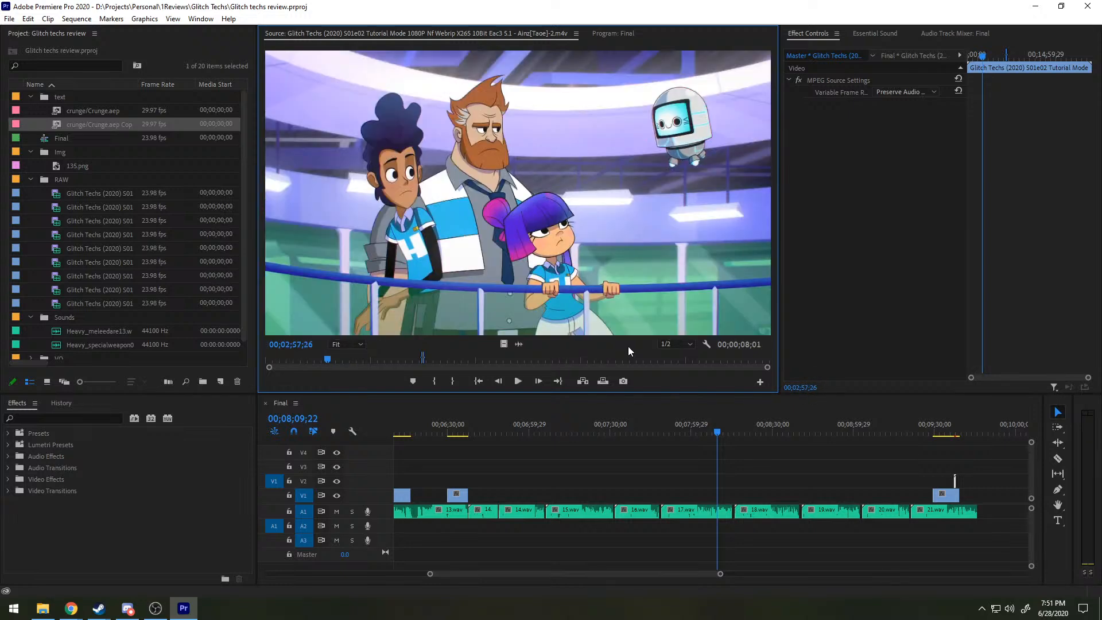
pyautogui.press('i')
pyautogui.press('l')
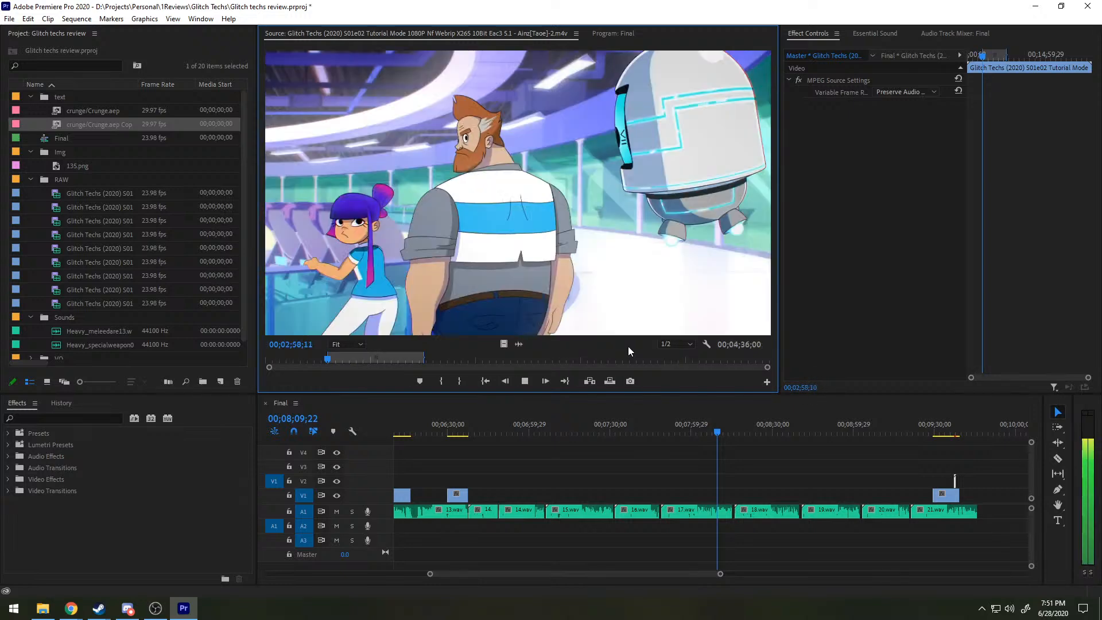
pyautogui.press('space')
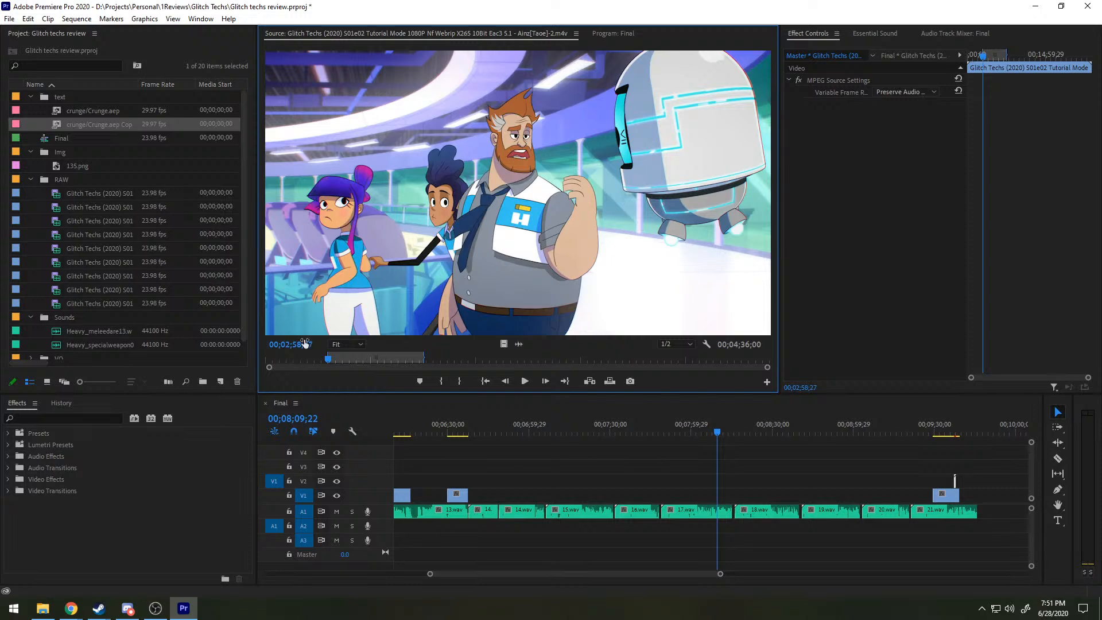
# Step: Mark the Tutorial Mode excerpt from about 00;02;51 to an Out point at 00;03;03;19
pyautogui.moveTo(325, 360); pyautogui.dragTo(324, 363)
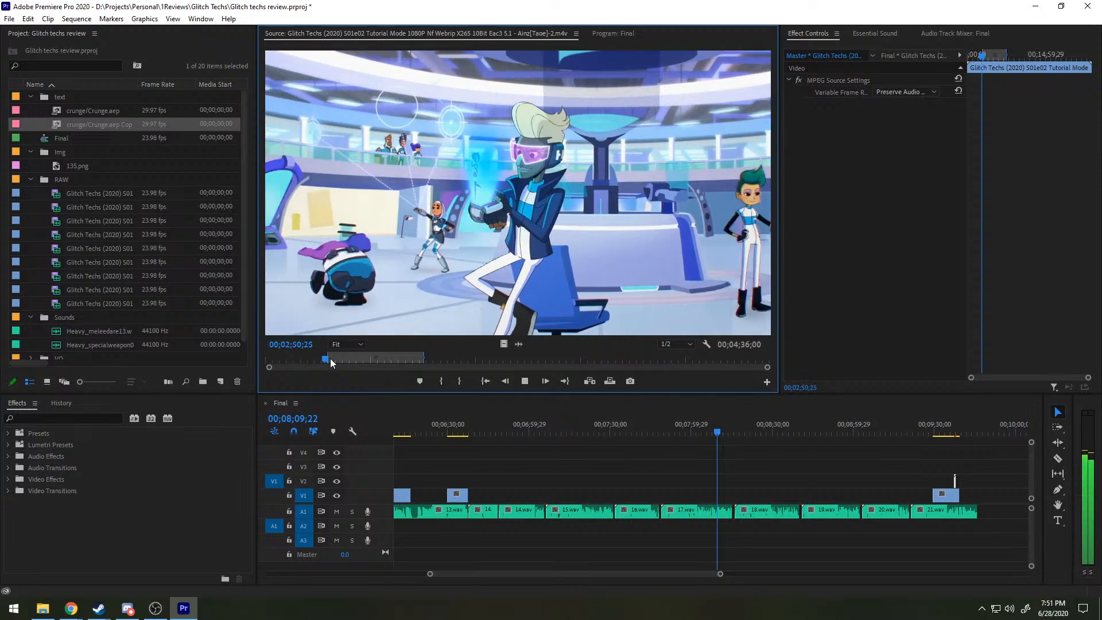
pyautogui.press('space')
pyautogui.press('space')
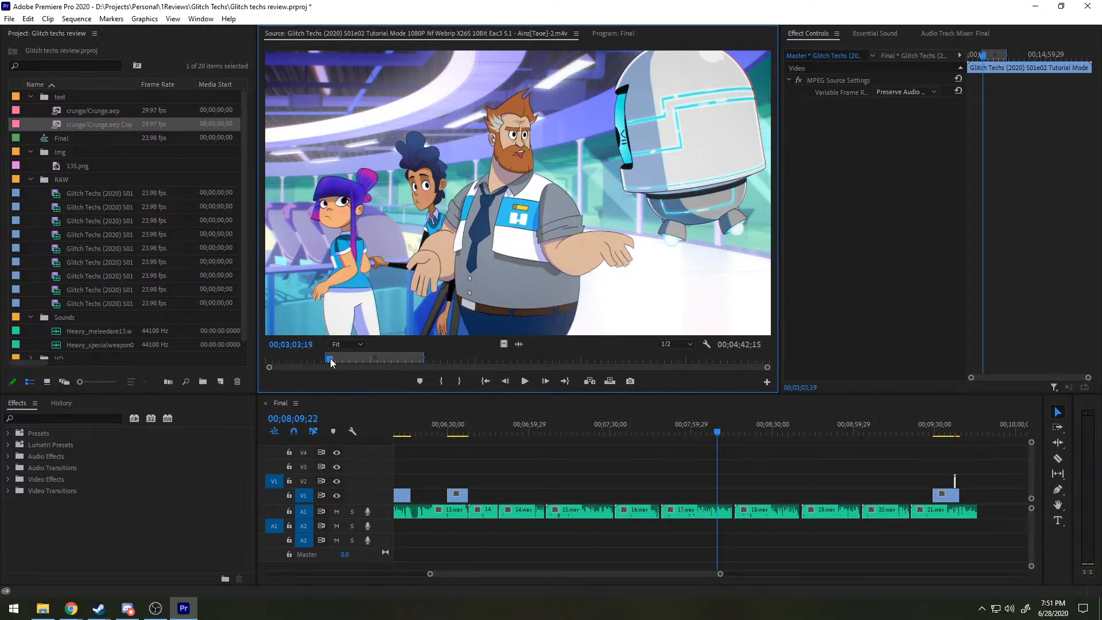
pyautogui.press('o')
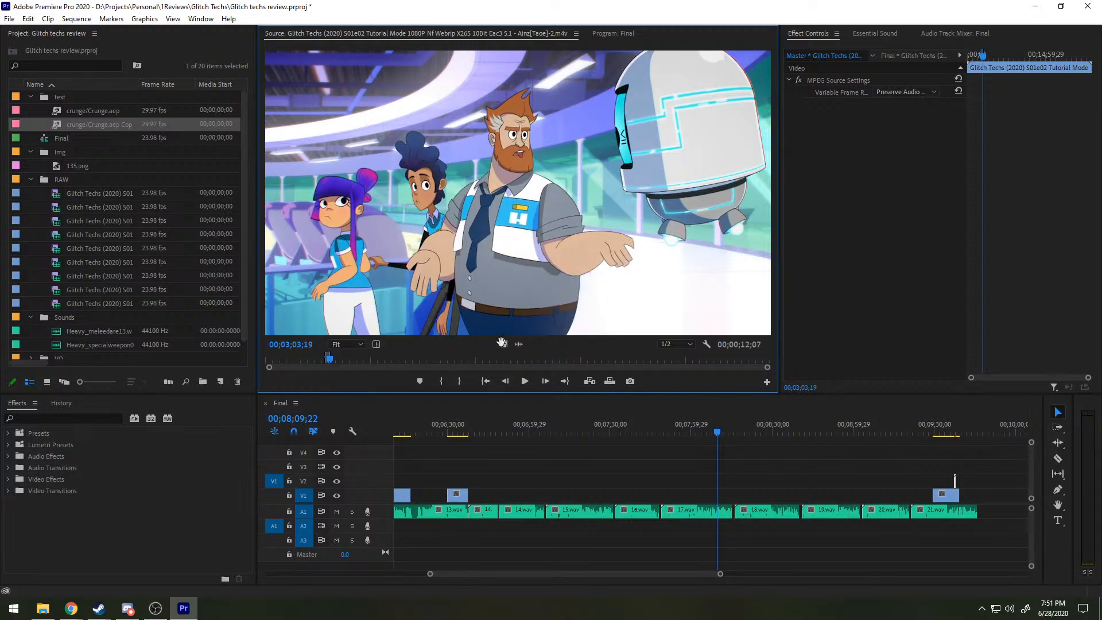
# Step: Place the marked video without audio on V1 at about 00;07;52 over 17.wav, and start playback just before it
pyautogui.click(677, 429)
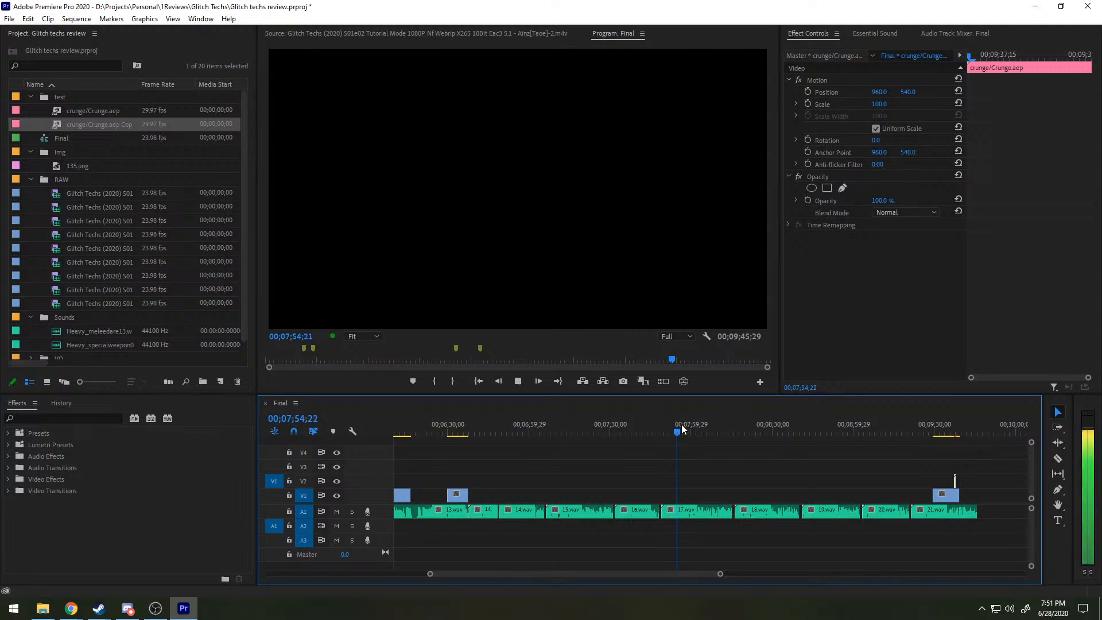
pyautogui.press('space')
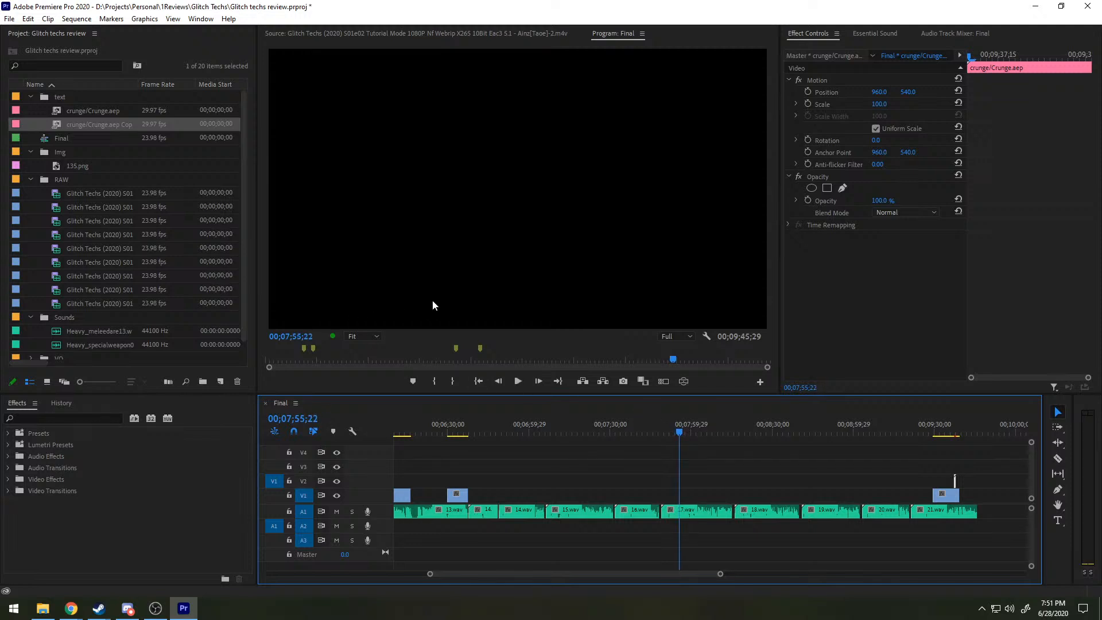
pyautogui.click(399, 35)
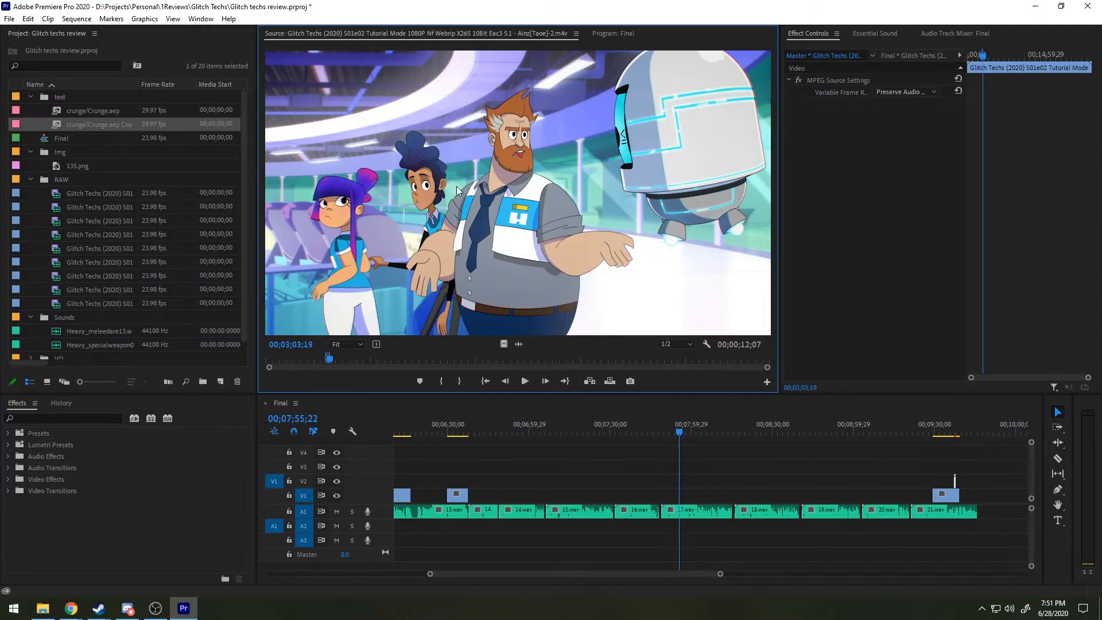
pyautogui.moveTo(502, 343); pyautogui.dragTo(676, 505)
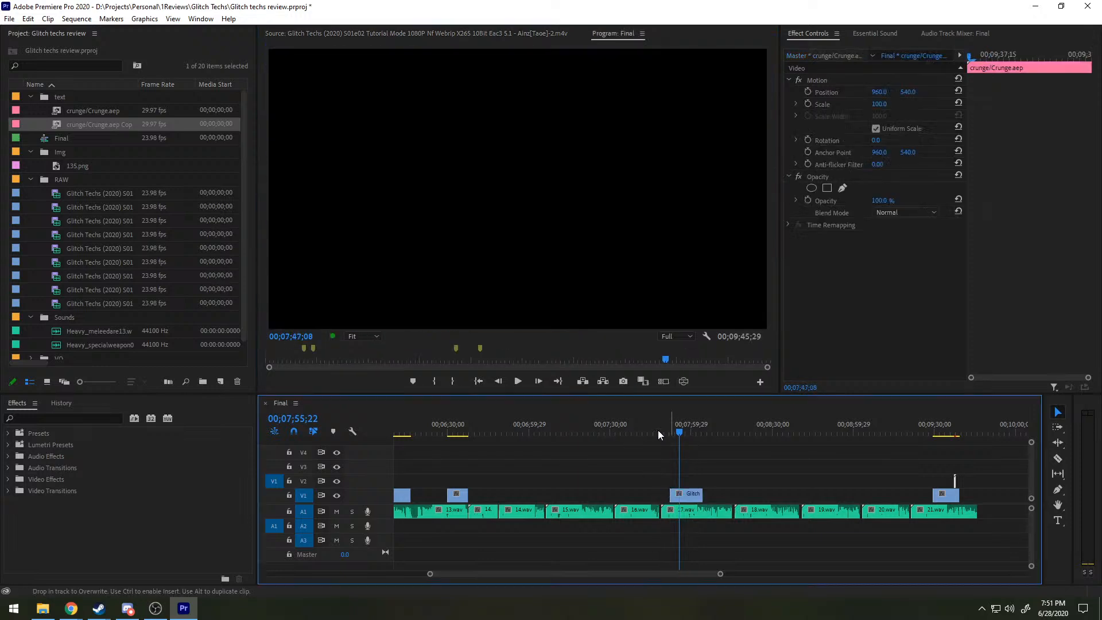
pyautogui.click(657, 431)
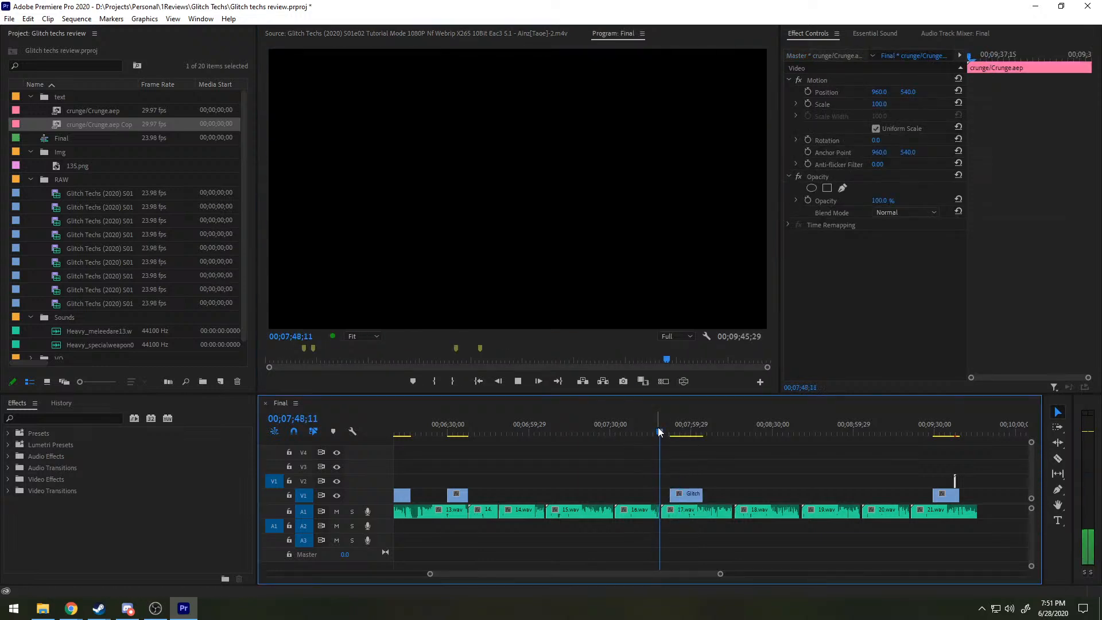
# Step: Move the Tutorial Mode clip on V1 back to the start of 17.wav and play it against the narration
pyautogui.press('space')
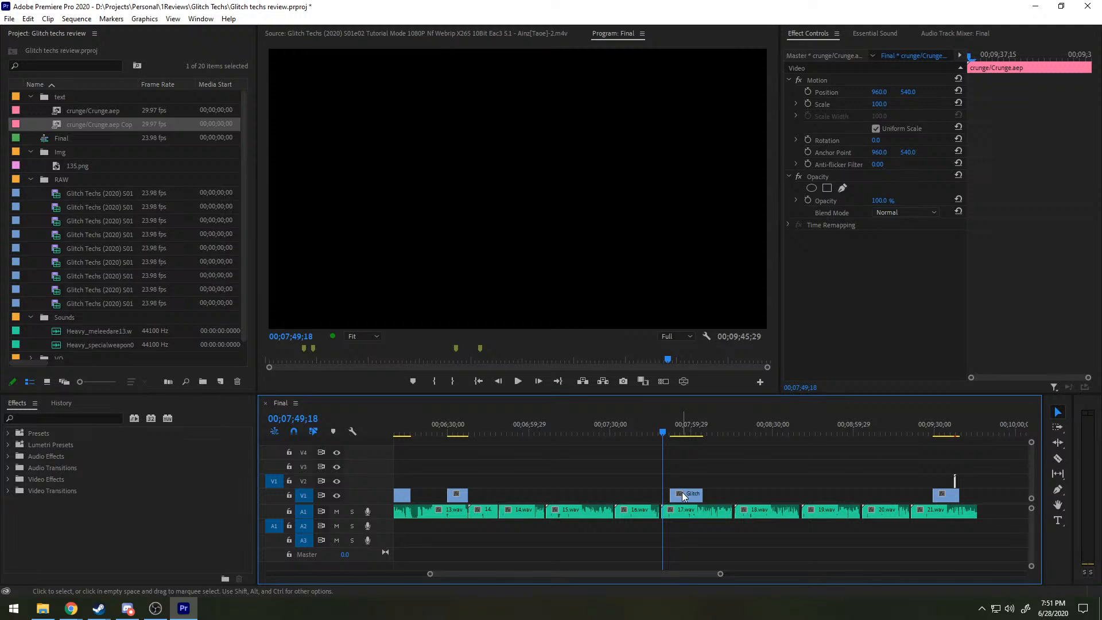
pyautogui.moveTo(683, 493); pyautogui.dragTo(673, 505)
pyautogui.press('space')
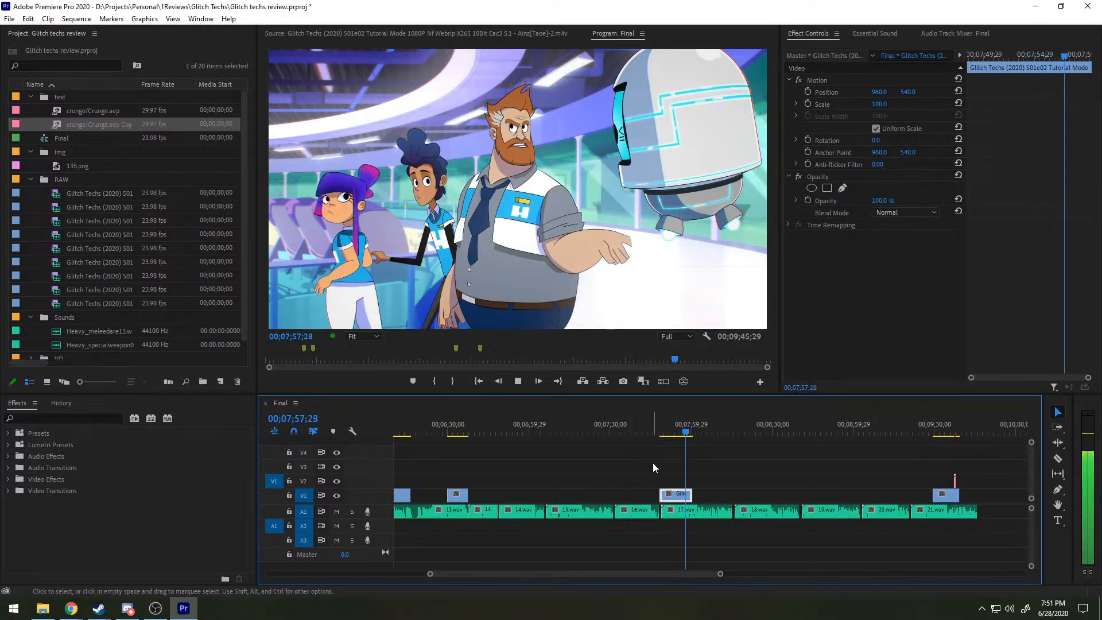
pyautogui.click(652, 462)
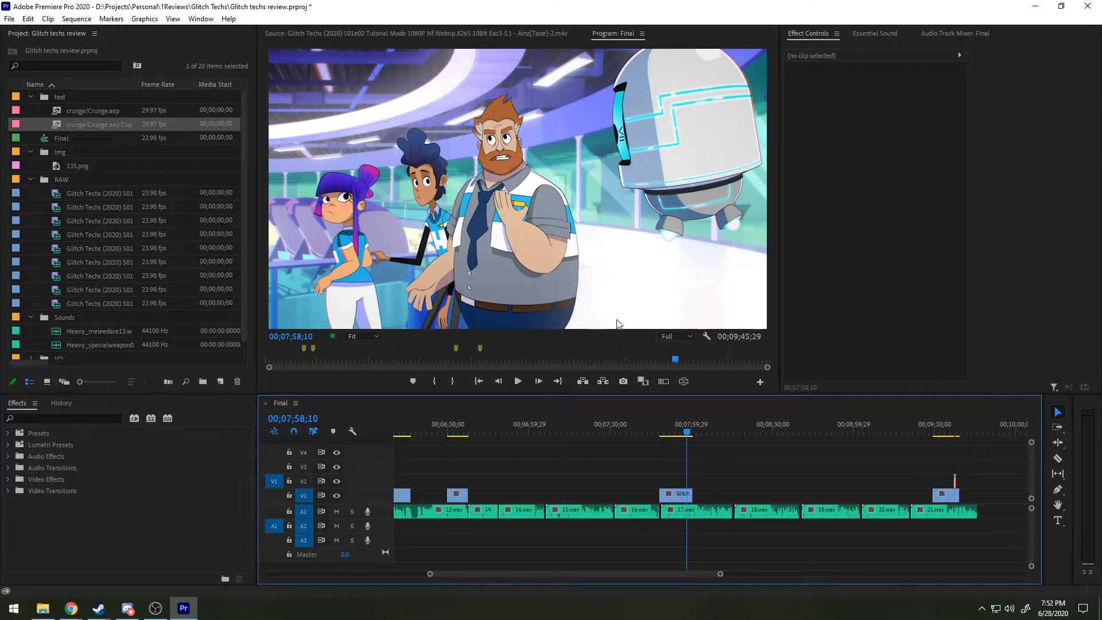
pyautogui.press('space')
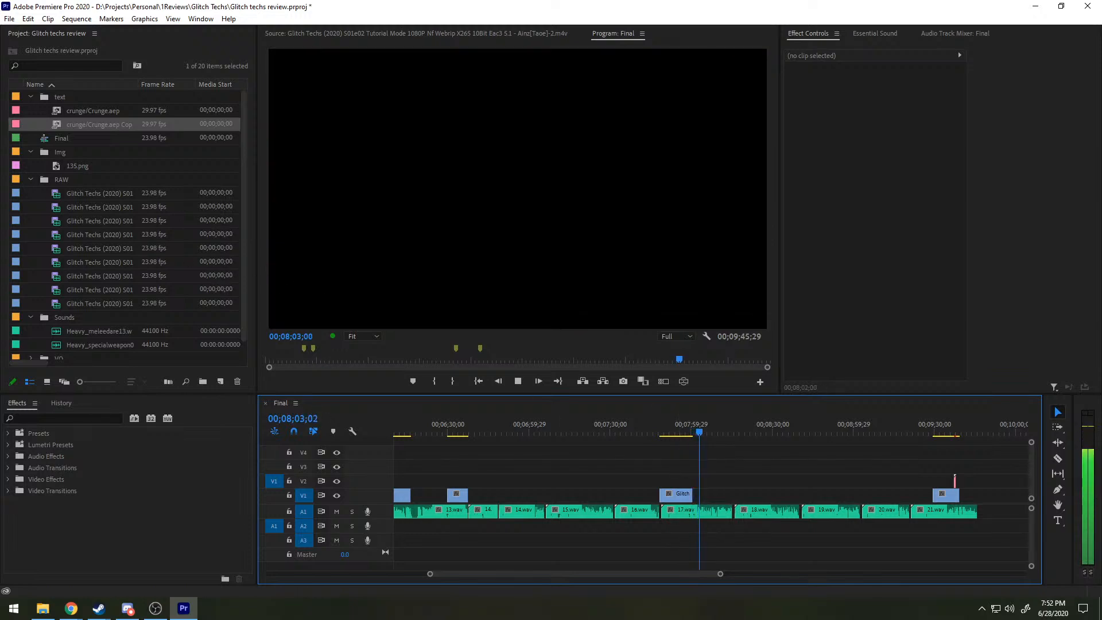
pyautogui.press('space')
pyautogui.hotkey('alt', 'Tab')
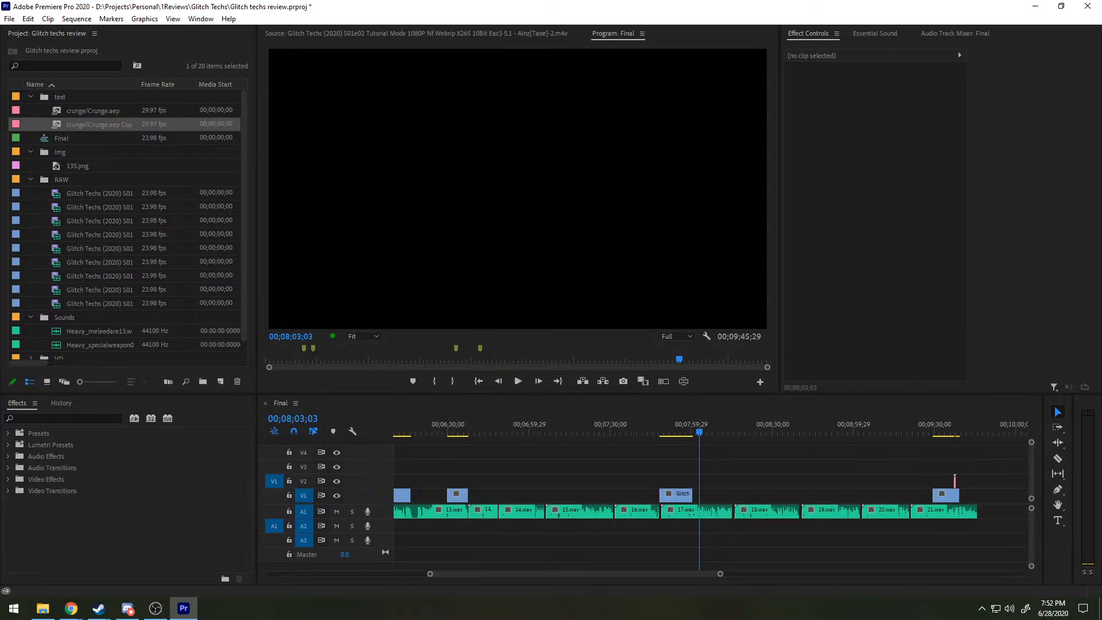
# Step: Find the locker-room scene in the S01e02 Tutorial Mode source and mark an In point at 00;09;18;15
pyautogui.click(429, 32)
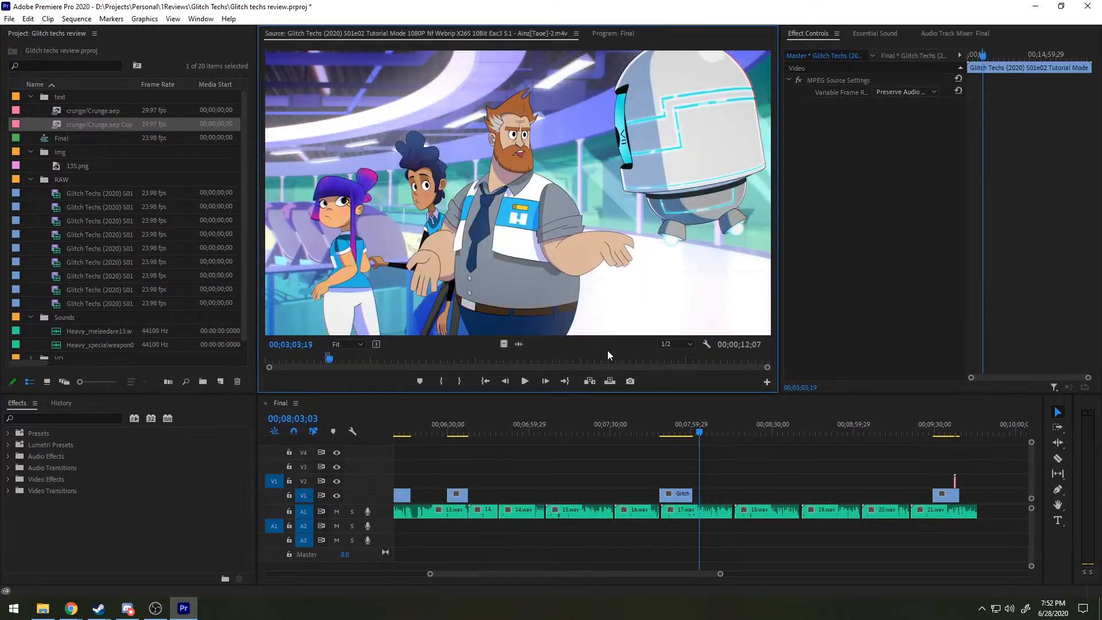
pyautogui.moveTo(597, 359); pyautogui.dragTo(462, 351)
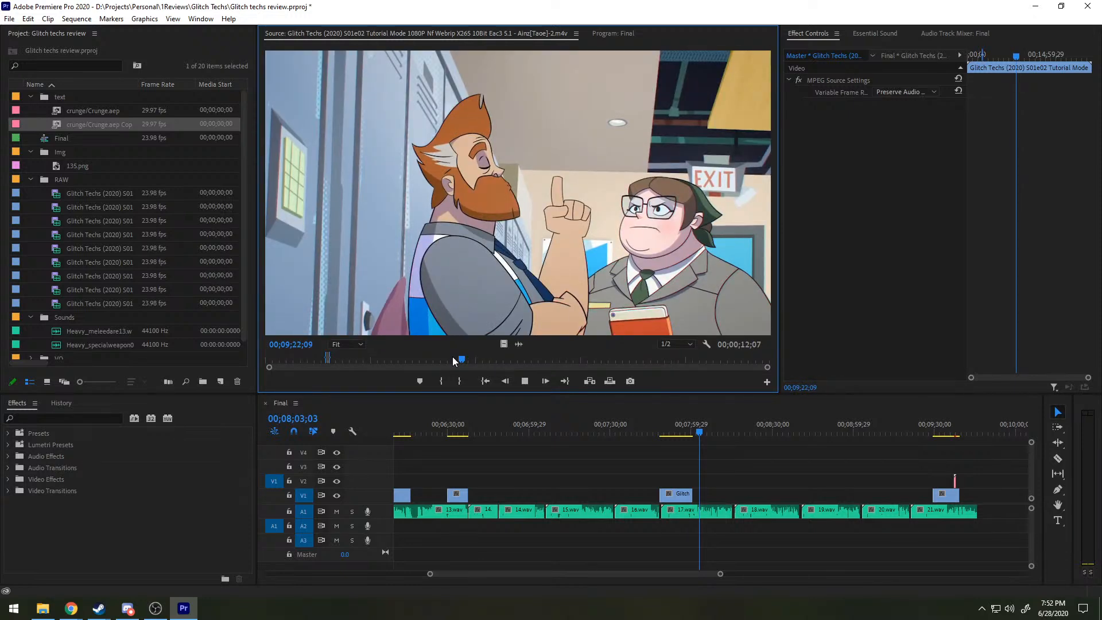
pyautogui.press('space')
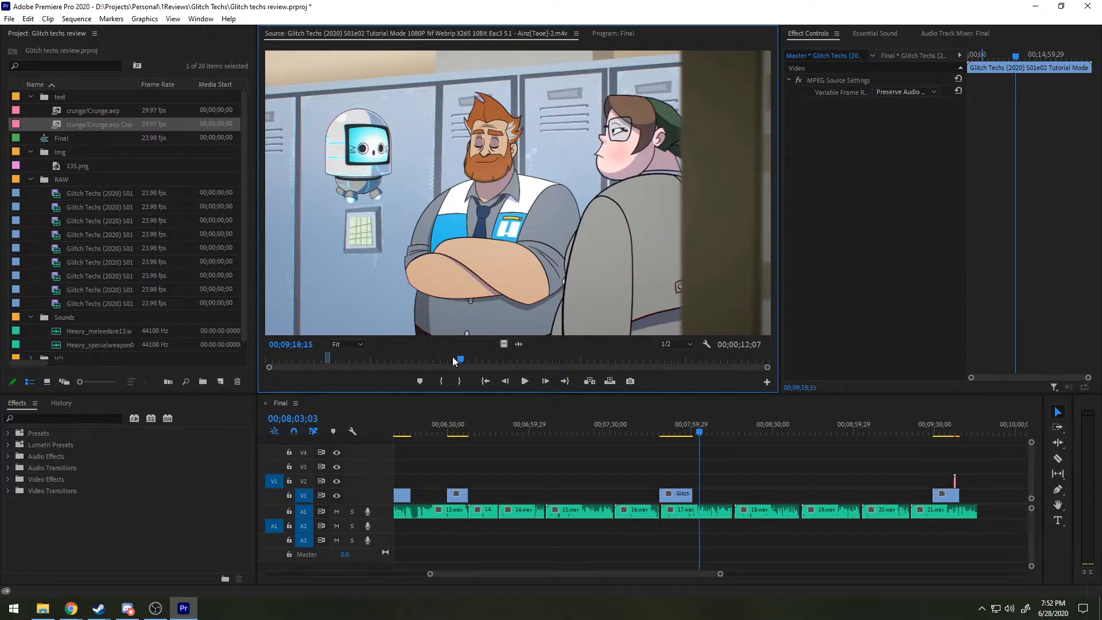
pyautogui.press('i')
pyautogui.press('space')
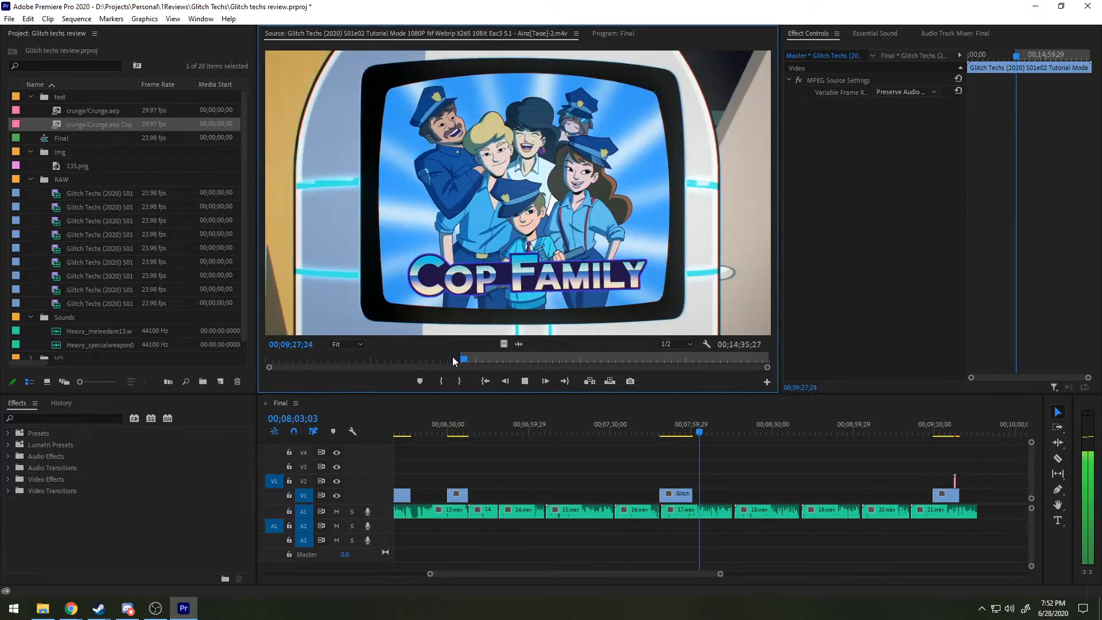
# Step: Review the locker-room scene and mark its Out point at 00;09;23;14
pyautogui.press('space')
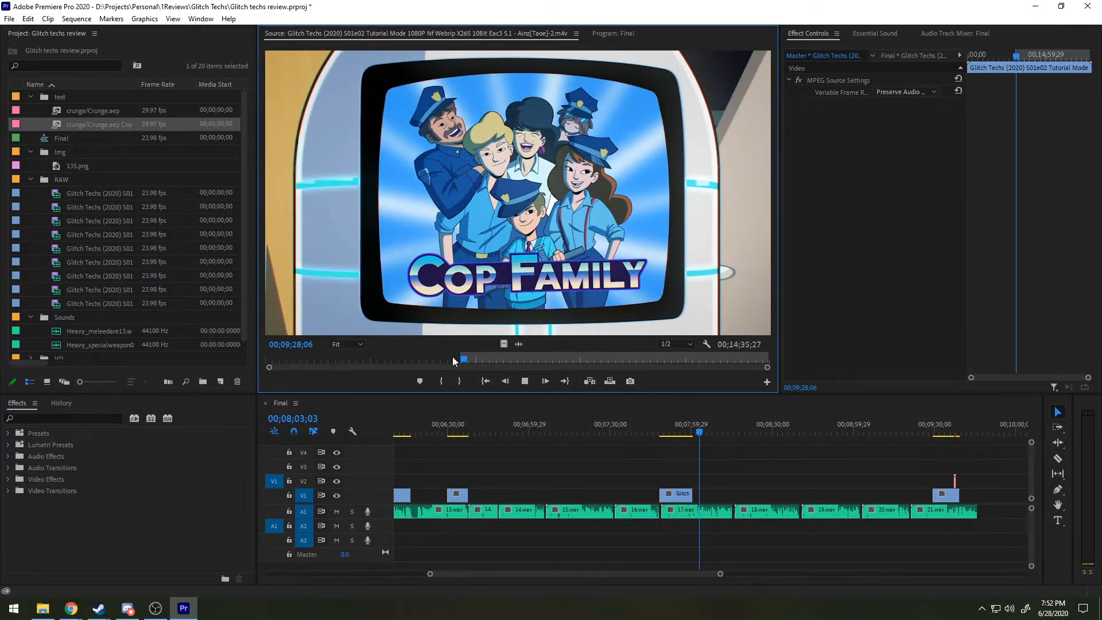
pyautogui.press('j')
pyautogui.press('j')
pyautogui.press('space')
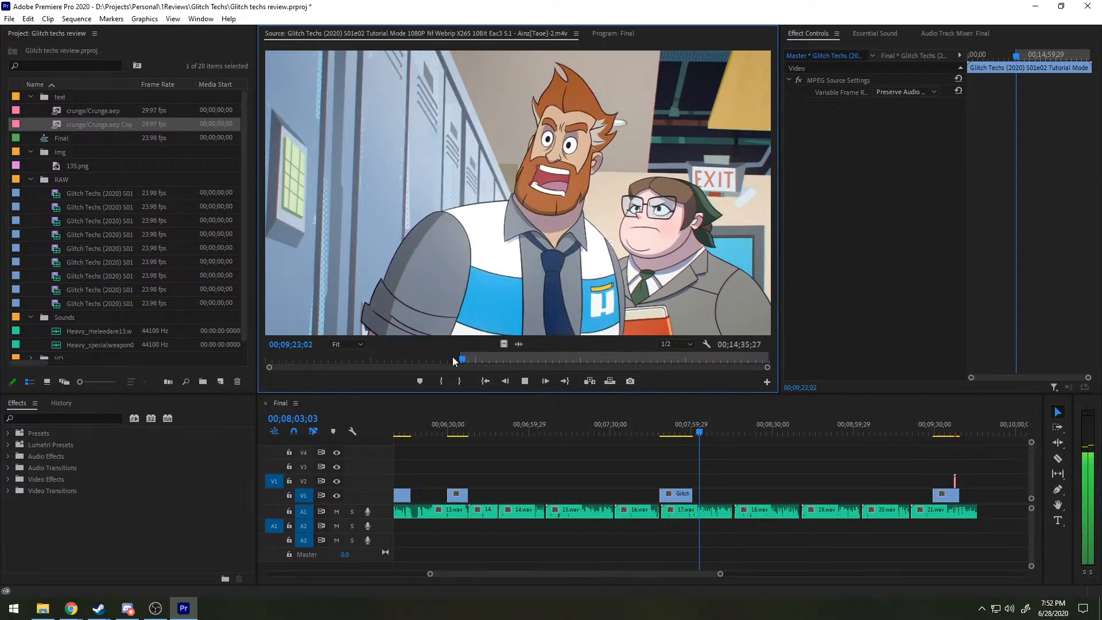
pyautogui.press('space')
pyautogui.press('o')
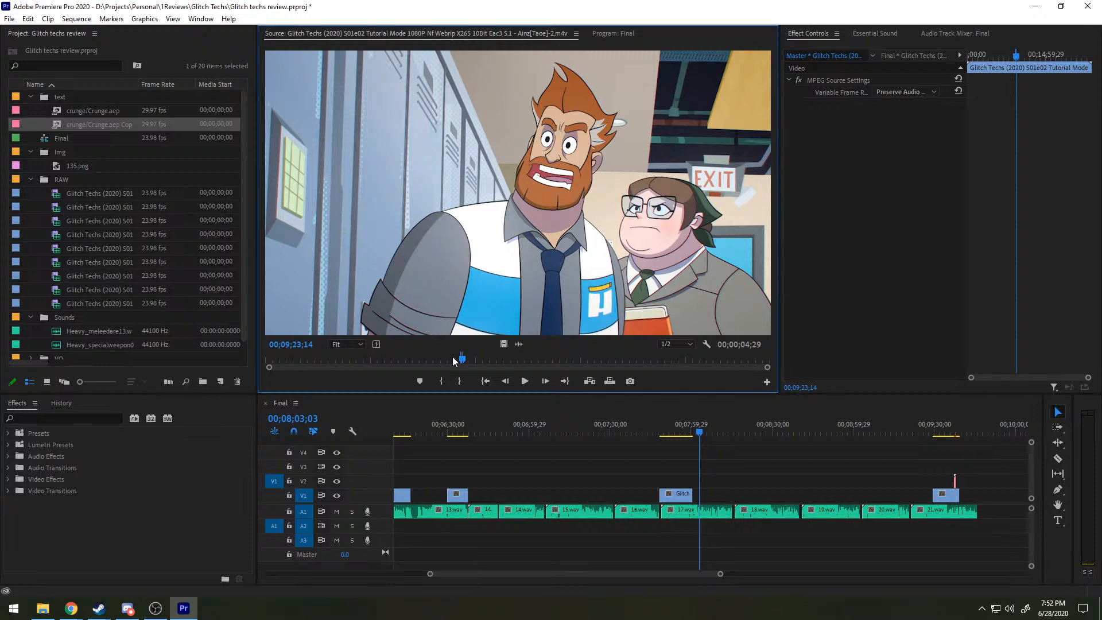
# Step: Place the marked locker-room video without audio on V1 directly after the first Tutorial Mode clip over 17.wav, and play back the join
pyautogui.moveTo(503, 343); pyautogui.dragTo(707, 497)
pyautogui.click(680, 430)
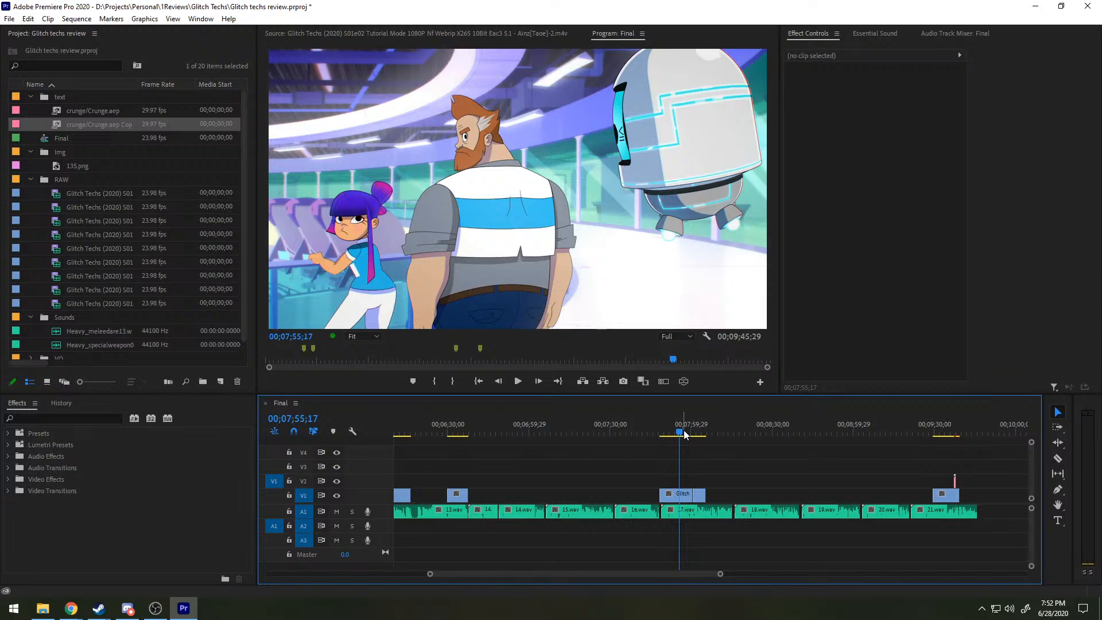
pyautogui.press('space')
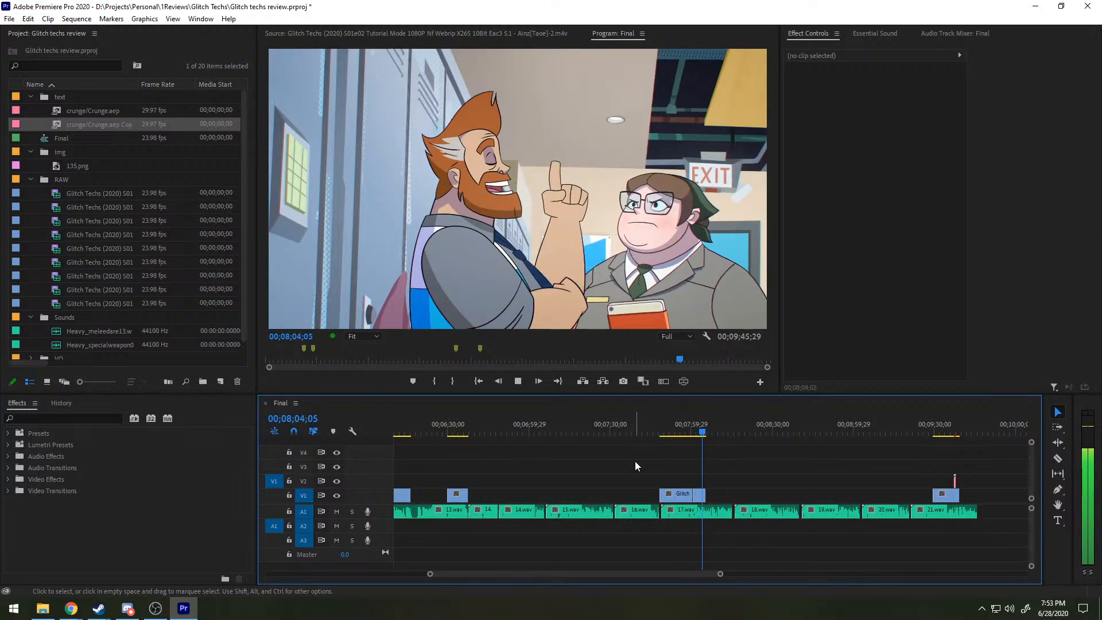
pyautogui.press('space')
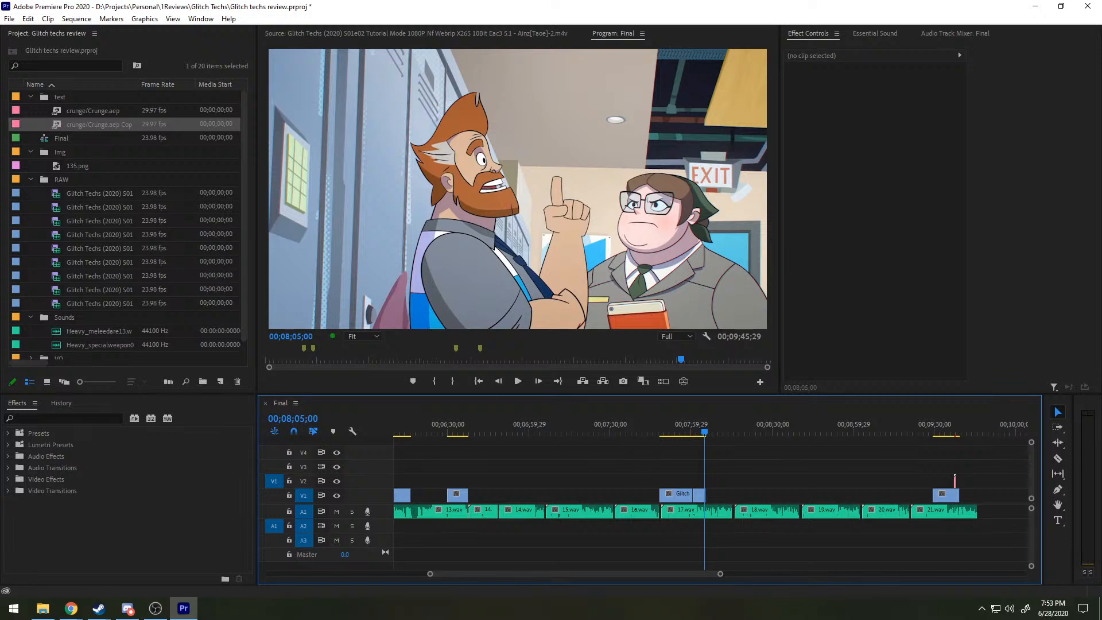
# Step: Delete the duplicate crunge/Crunge.aep item from the text bin, including its clip references in the sequences
pyautogui.click(113, 124)
pyautogui.click(48, 124)
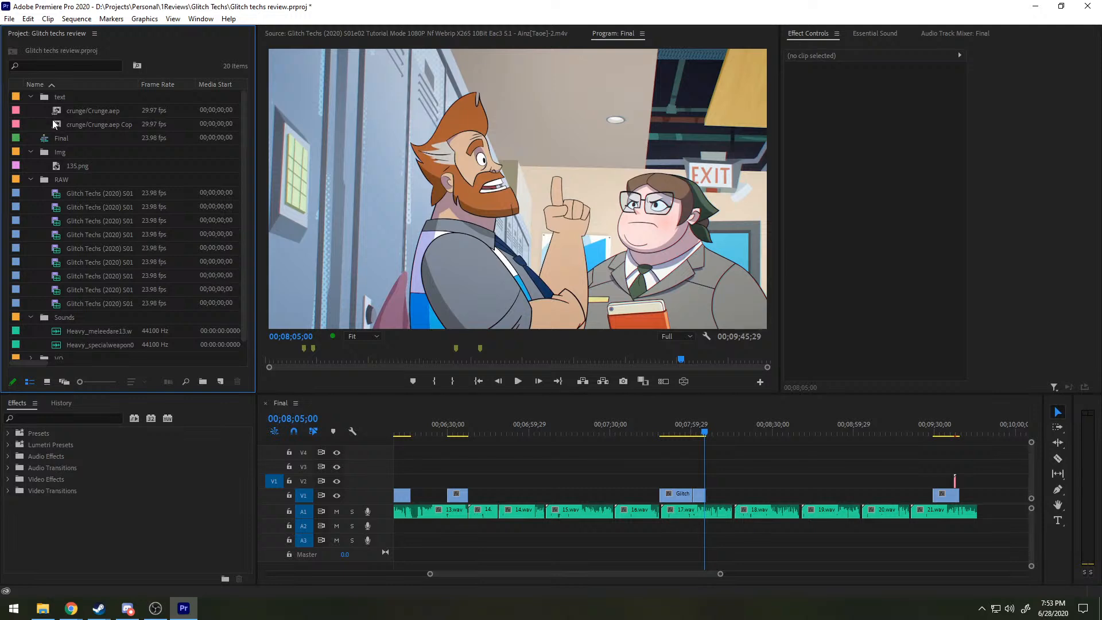
pyautogui.click(58, 124)
pyautogui.press('Delete')
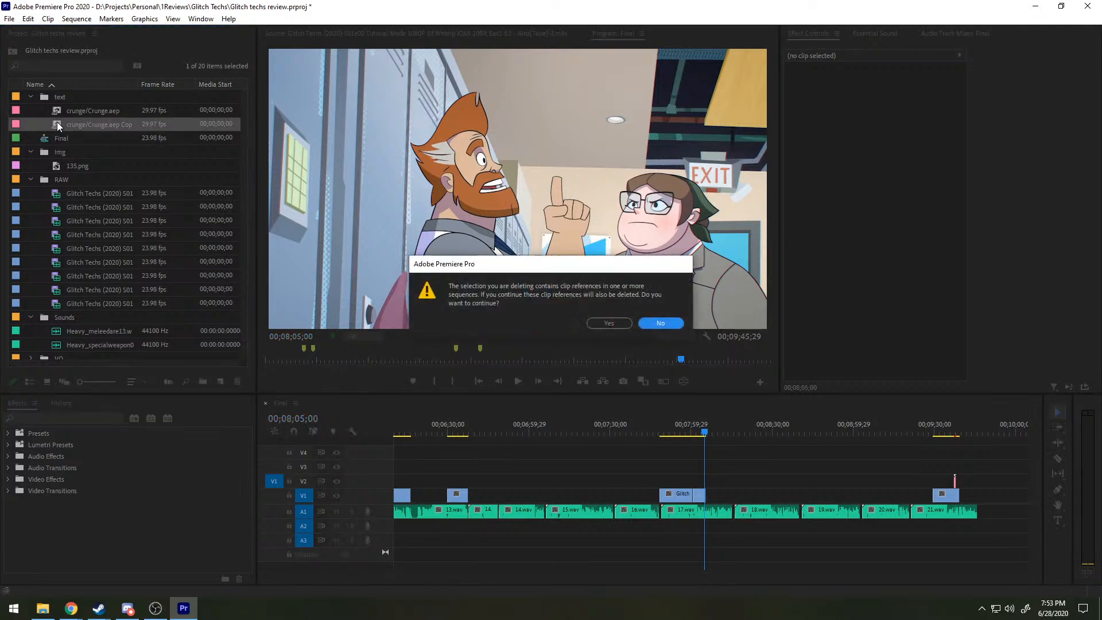
pyautogui.click(609, 324)
# Step: Examine the whole Final sequence for narration stretches that still lack footage
pyautogui.scroll(5, 544, 449)
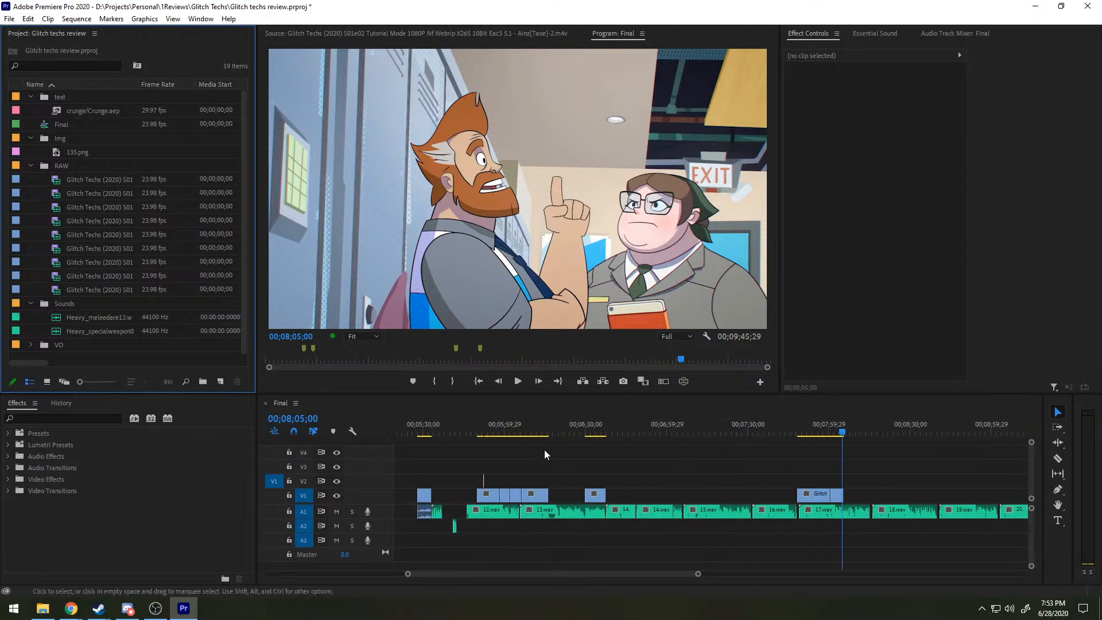
pyautogui.scroll(-3, 543, 449)
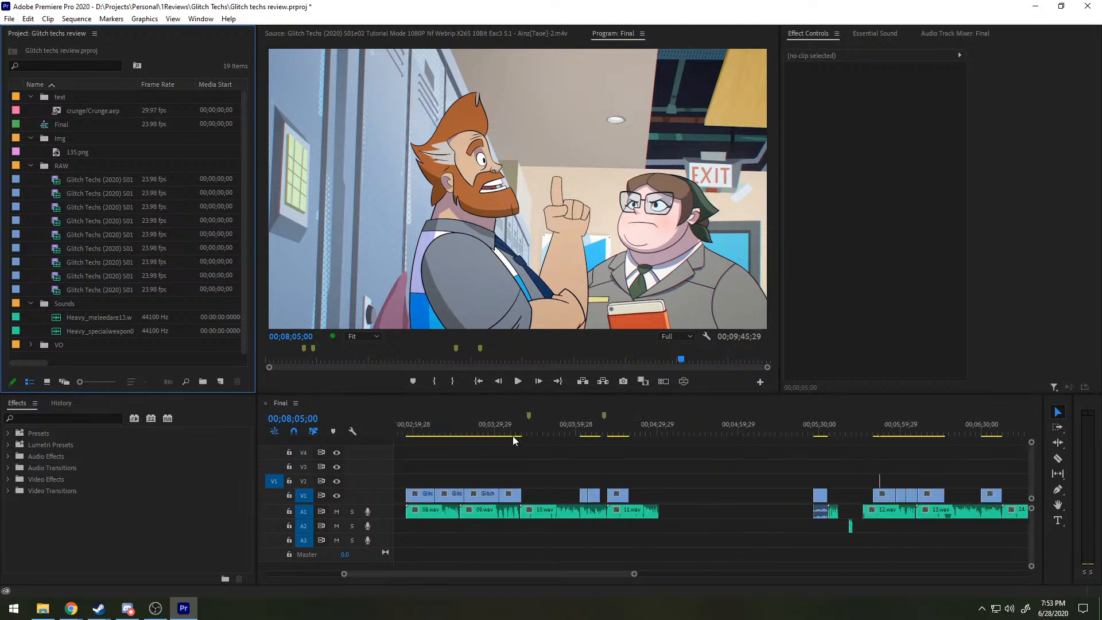
pyautogui.scroll(-15, 511, 434)
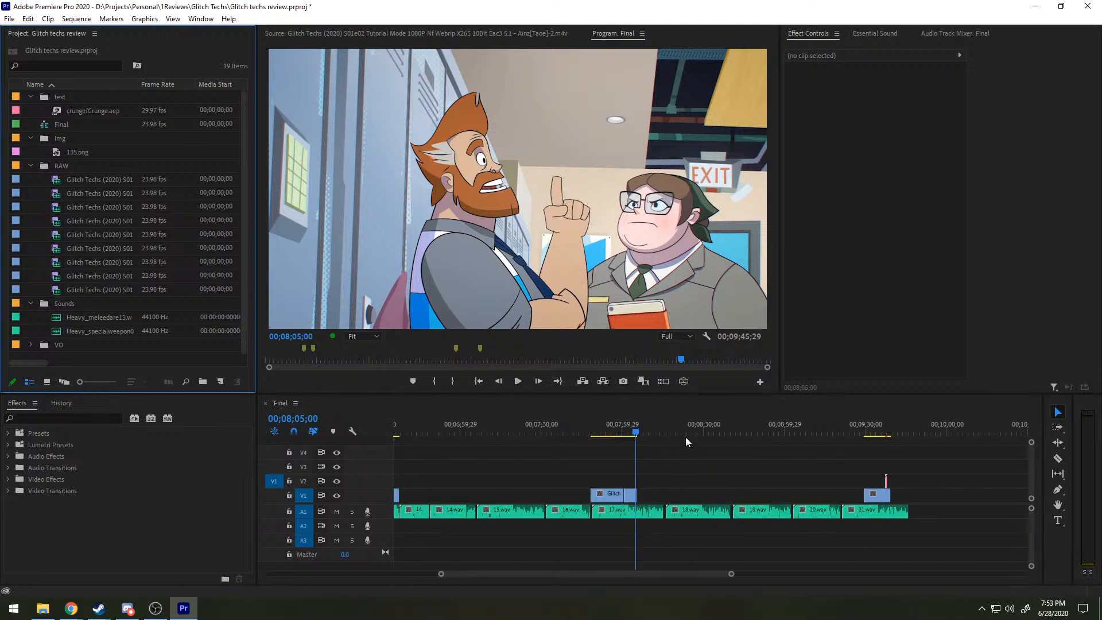
pyautogui.click(737, 462)
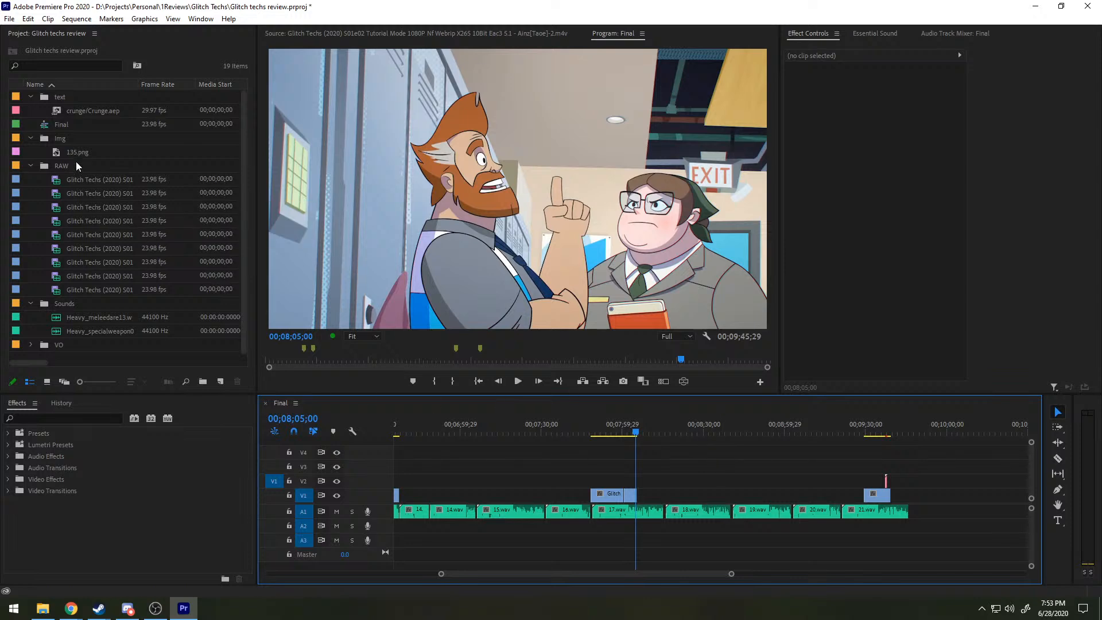
pyautogui.scroll(-5, 681, 463)
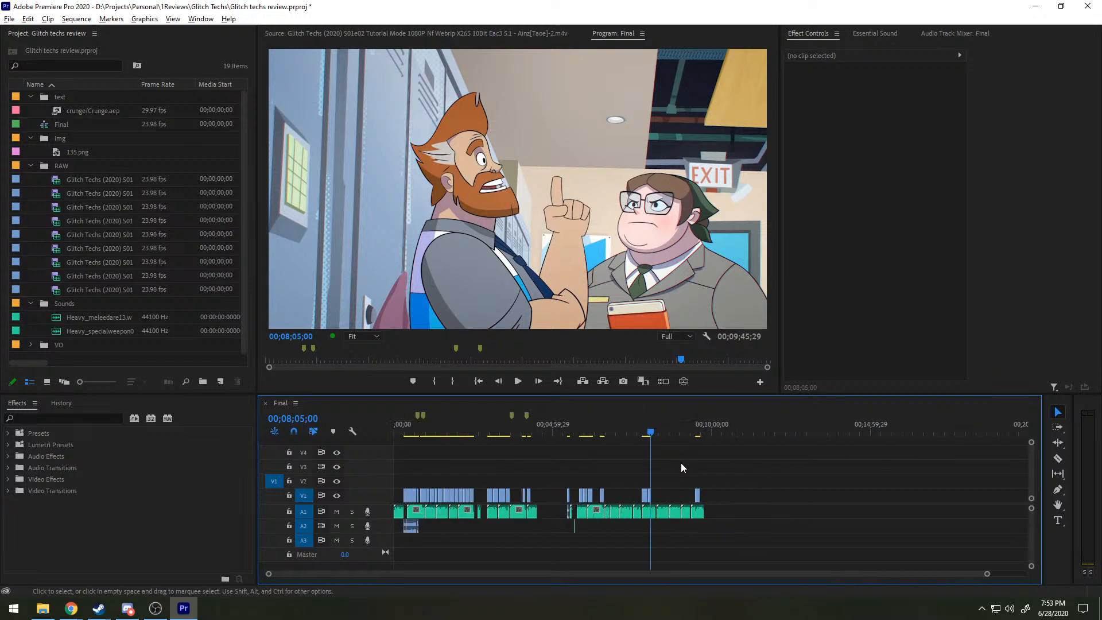
pyautogui.scroll(5, 510, 455)
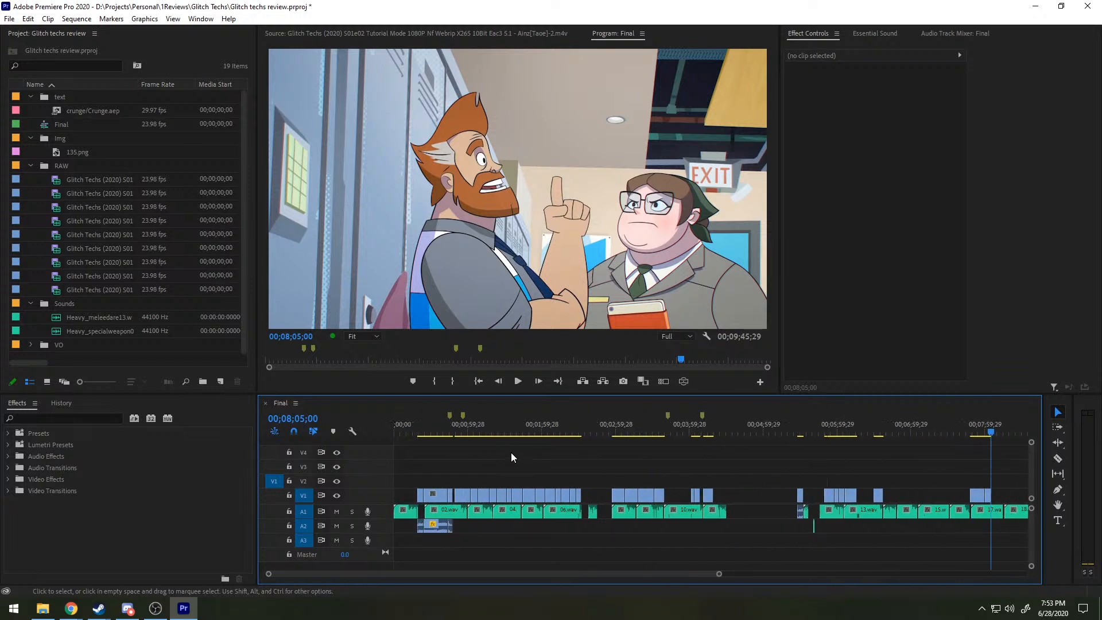
pyautogui.scroll(-3, 511, 453)
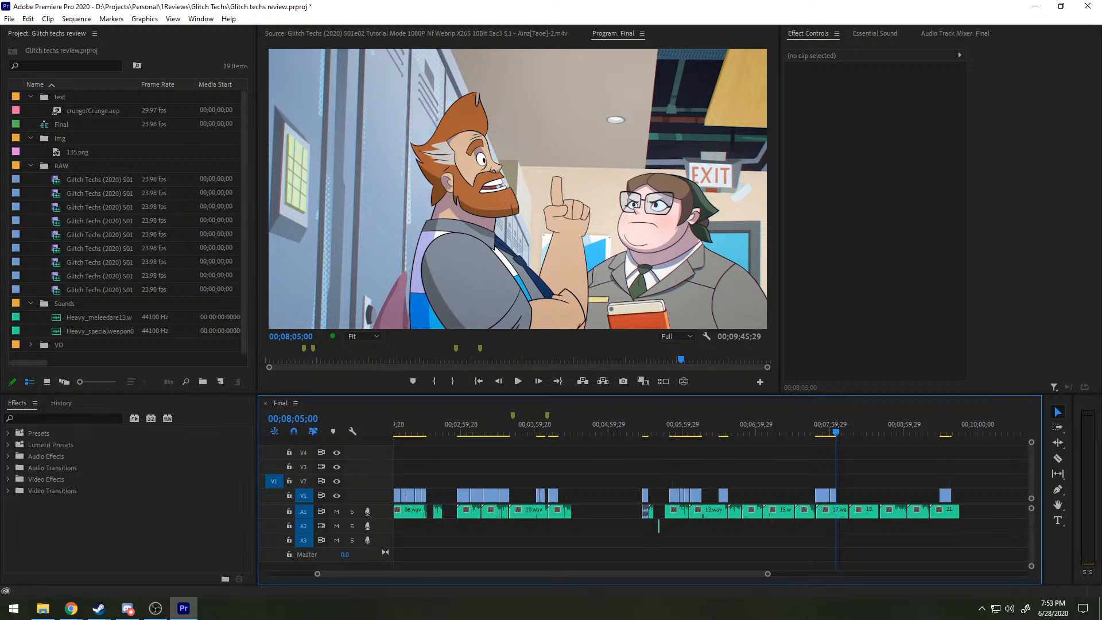
pyautogui.scroll(3, 631, 456)
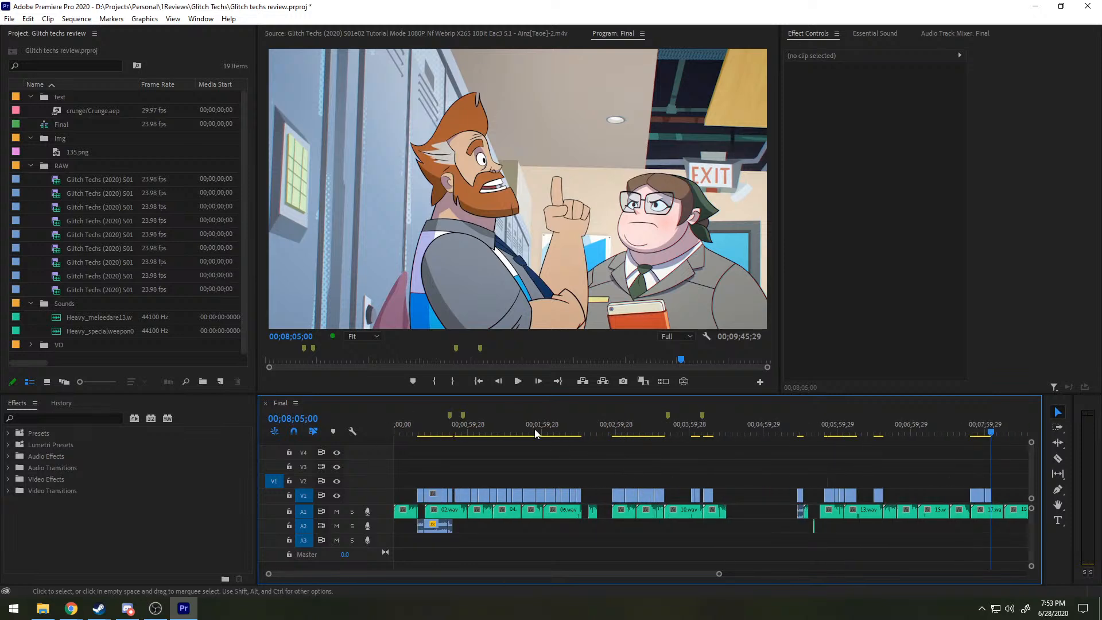
pyautogui.click(418, 433)
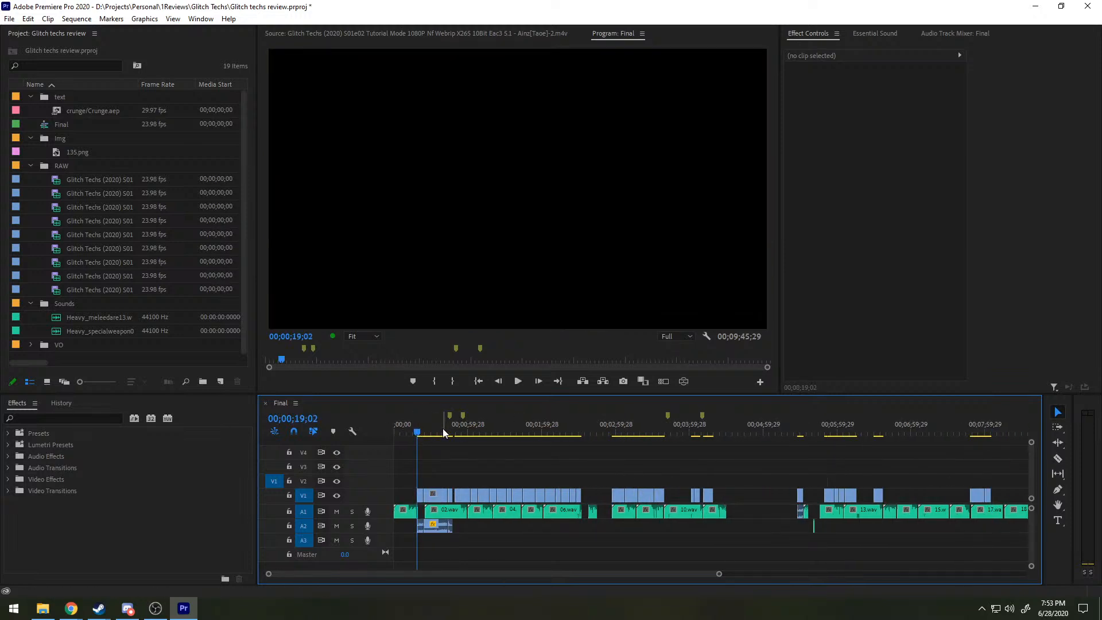
pyautogui.scroll(-6, 757, 440)
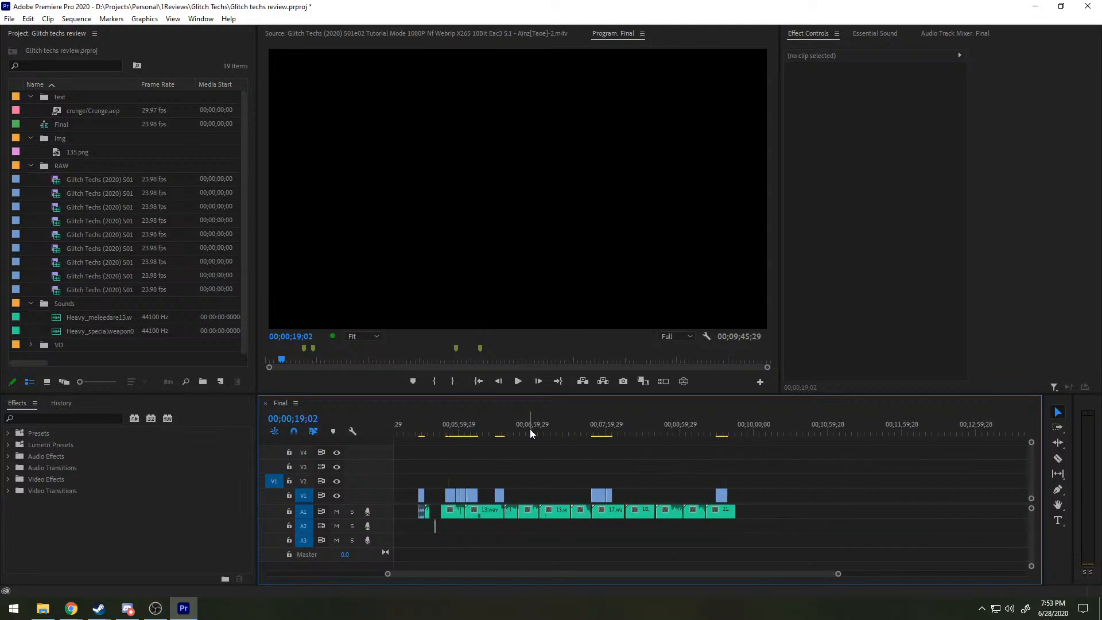
# Step: Sample the narration around 00;06;51 and add a sequence marker at 00;06;52;23
pyautogui.moveTo(529, 428); pyautogui.dragTo(521, 435)
pyautogui.press('space')
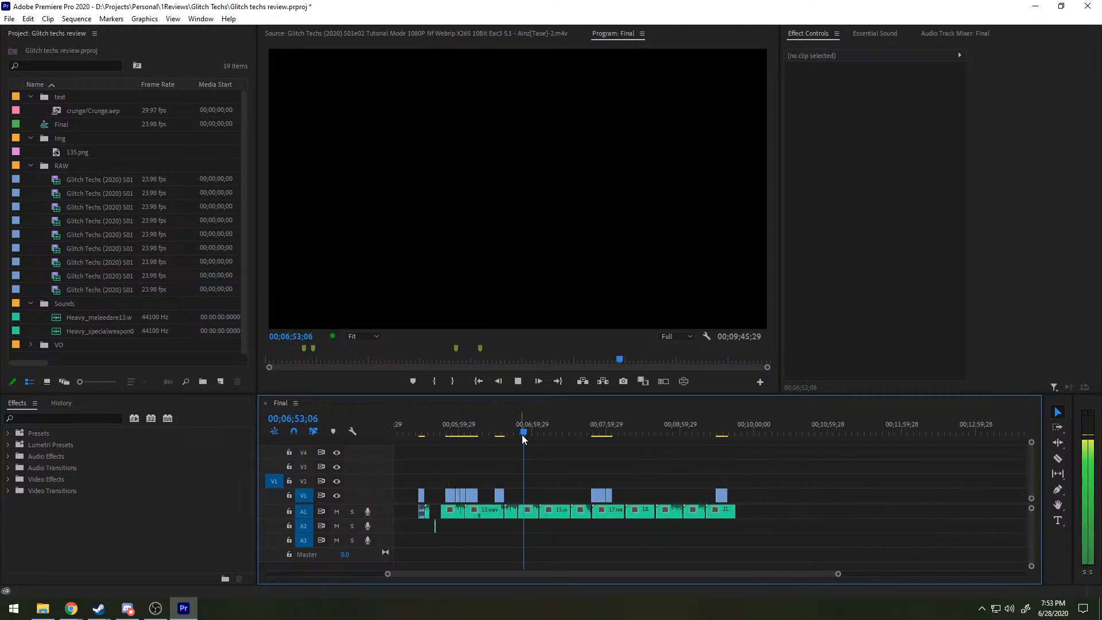
pyautogui.press('space')
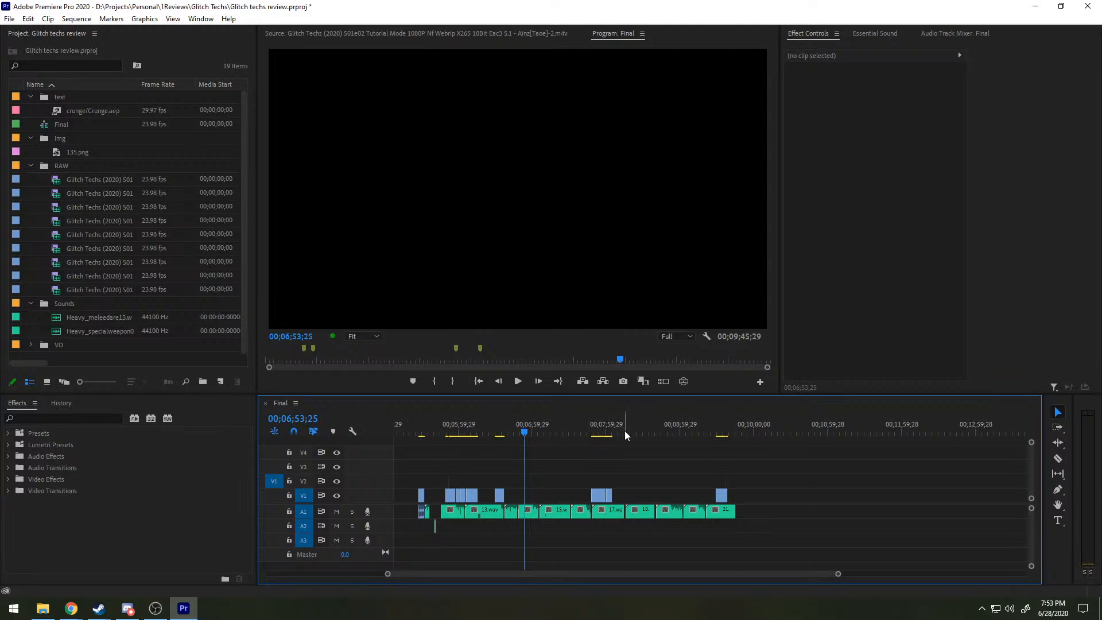
pyautogui.click(623, 431)
pyautogui.press('space')
pyautogui.click(539, 429)
pyautogui.moveTo(540, 428); pyautogui.dragTo(518, 431)
pyautogui.press('space')
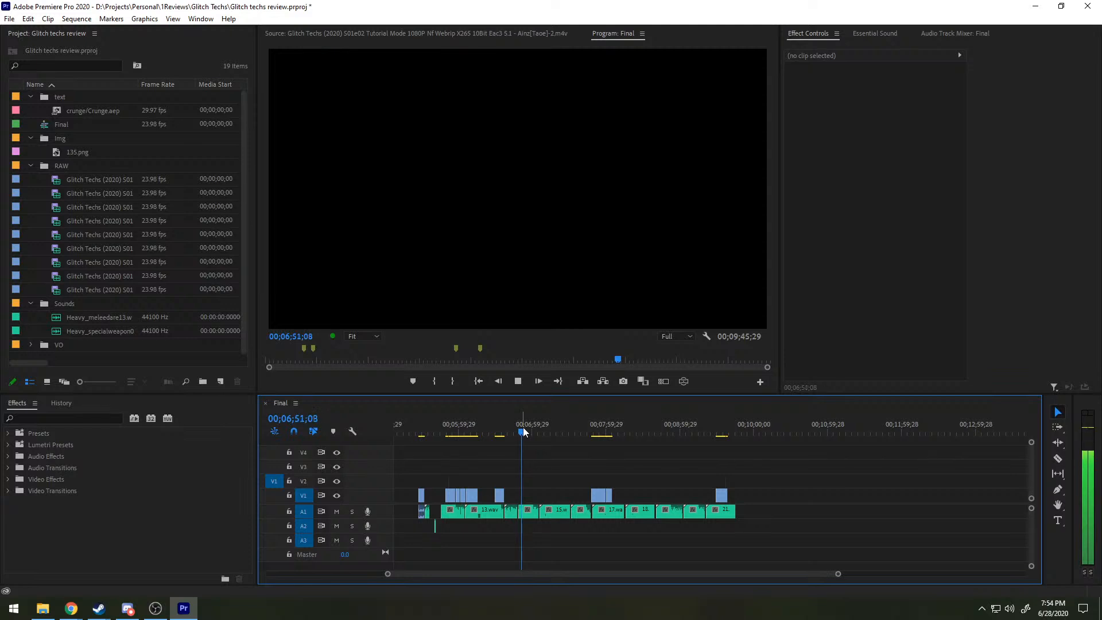
pyautogui.press('space')
pyautogui.press('m')
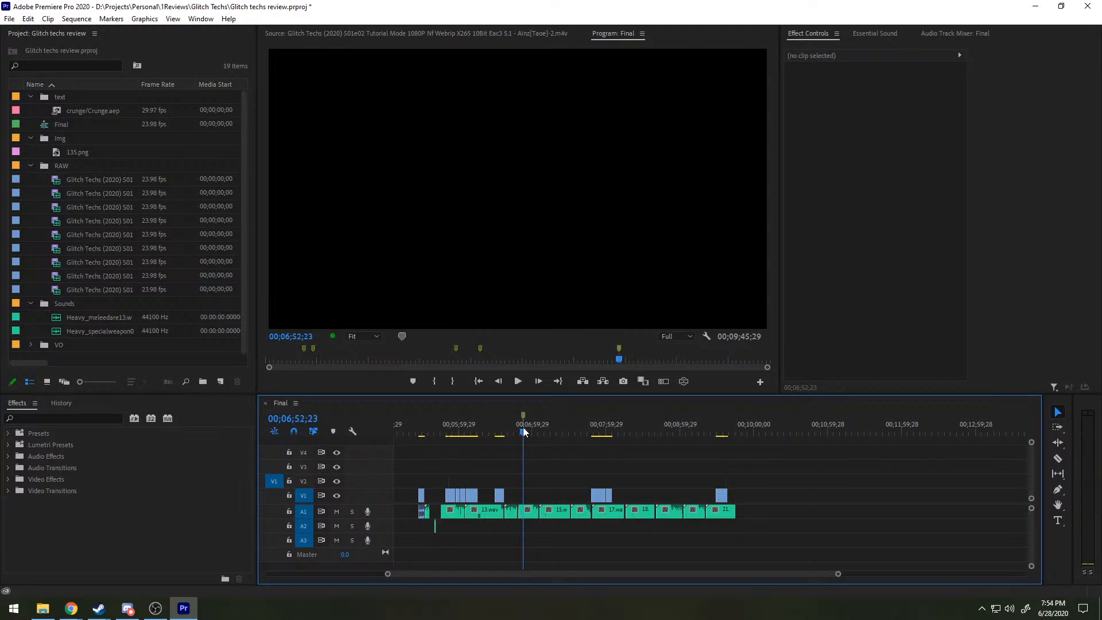
# Step: Listen to the uncovered narration around 00;07;38 in 16.wav and 00;08;20 in 18.wav
pyautogui.click(574, 426)
pyautogui.press('space')
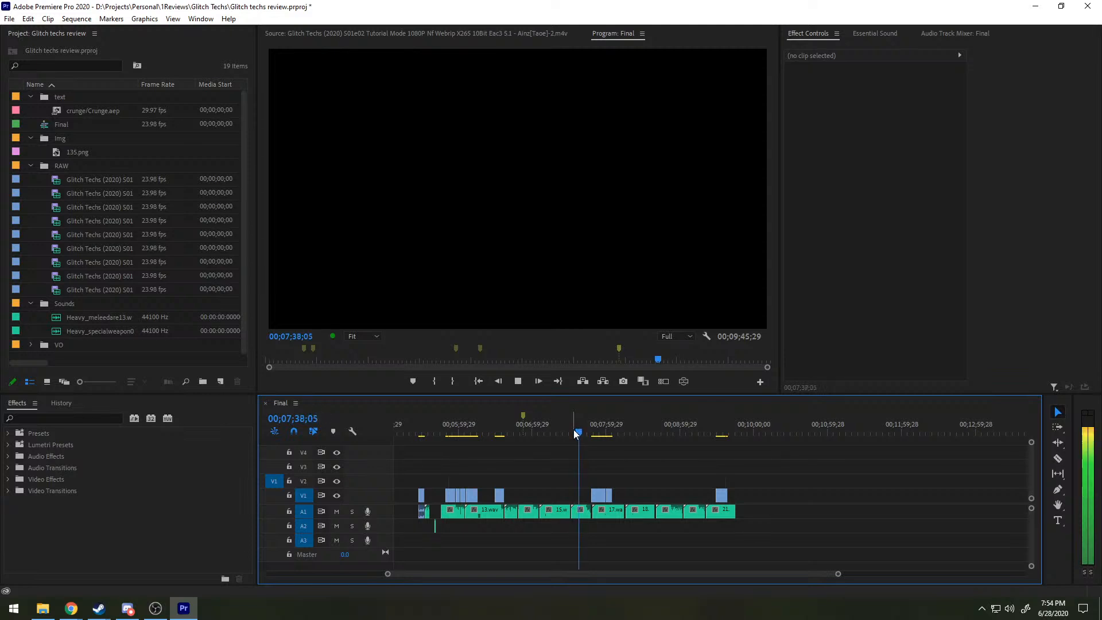
pyautogui.press('space')
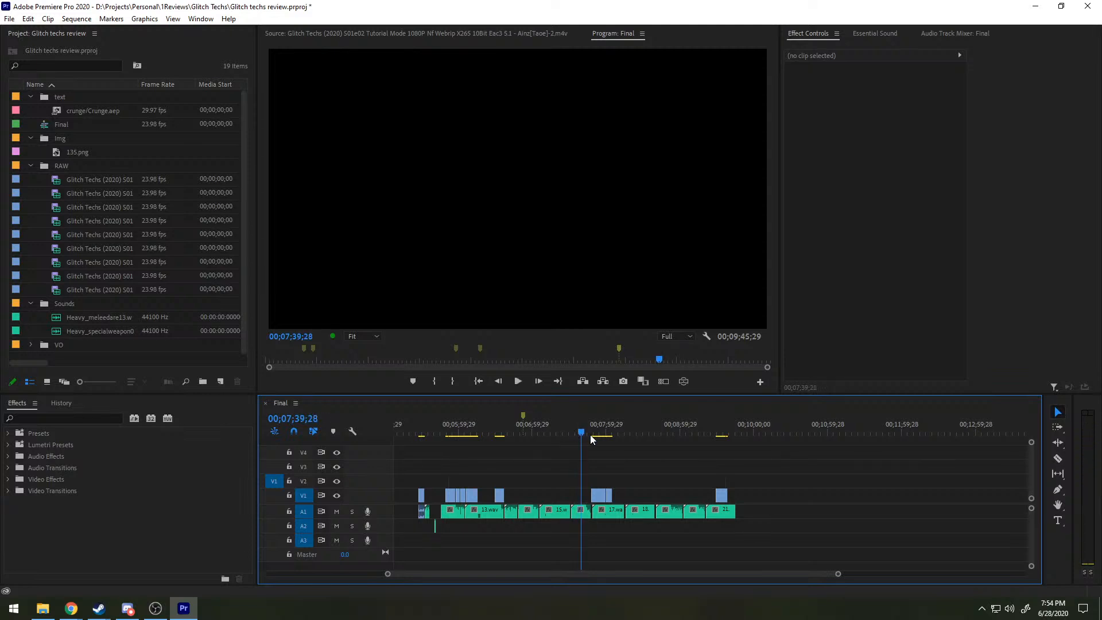
pyautogui.click(631, 435)
pyautogui.press('space')
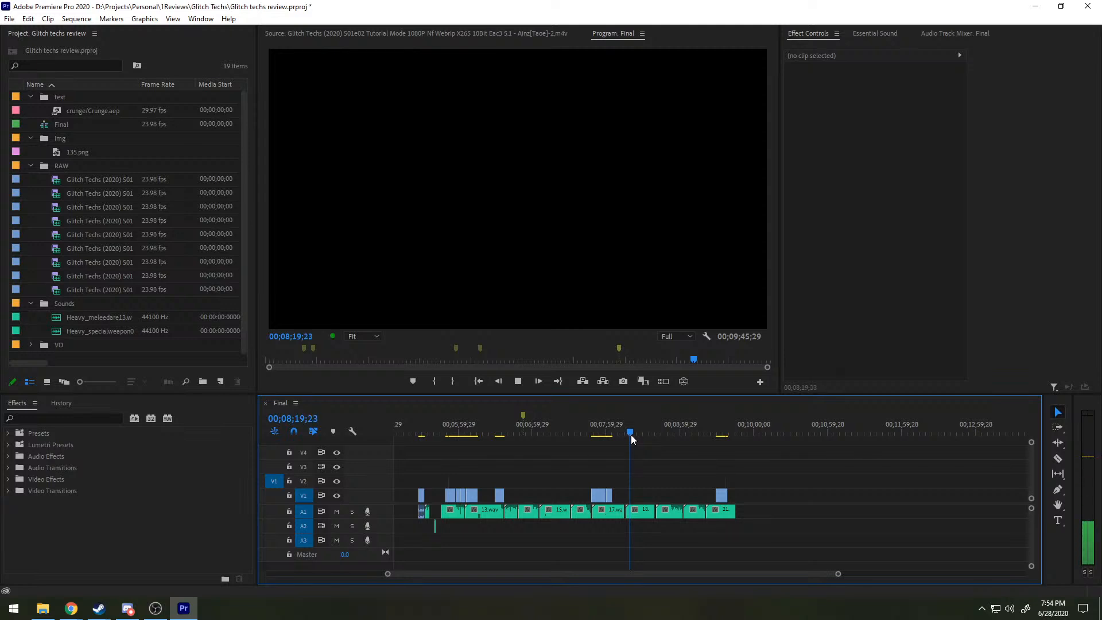
pyautogui.press('space')
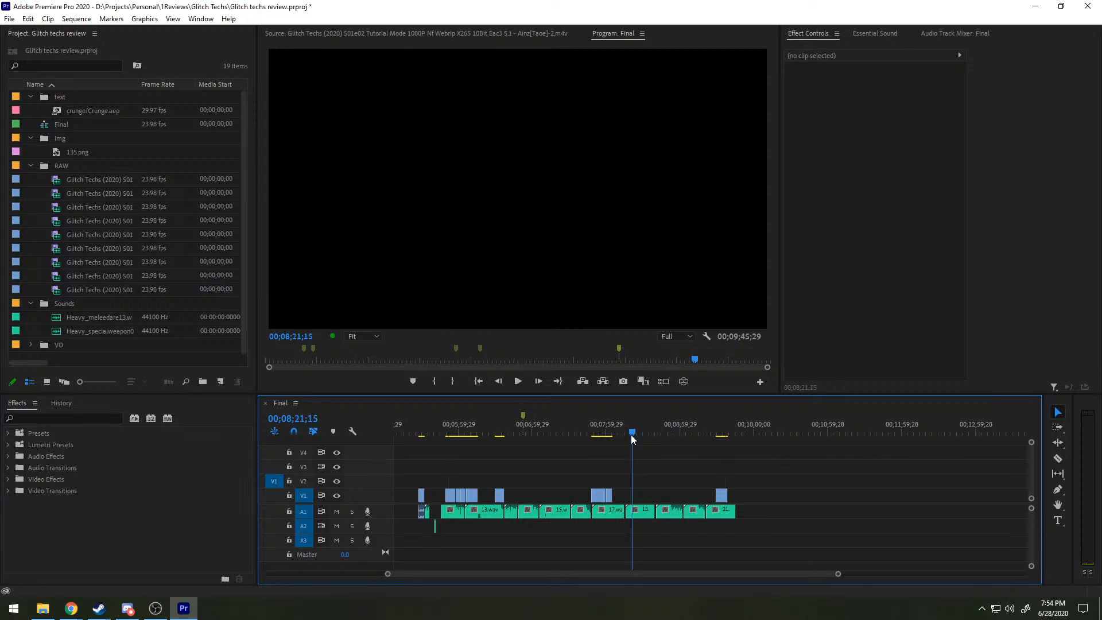
# Step: Mark a range of about 12 seconds ending at 00;20;54;00 in the S01e02 Tutorial Mode source clip
pyautogui.moveTo(632, 435); pyautogui.dragTo(614, 432)
pyautogui.press('space')
pyautogui.press('space')
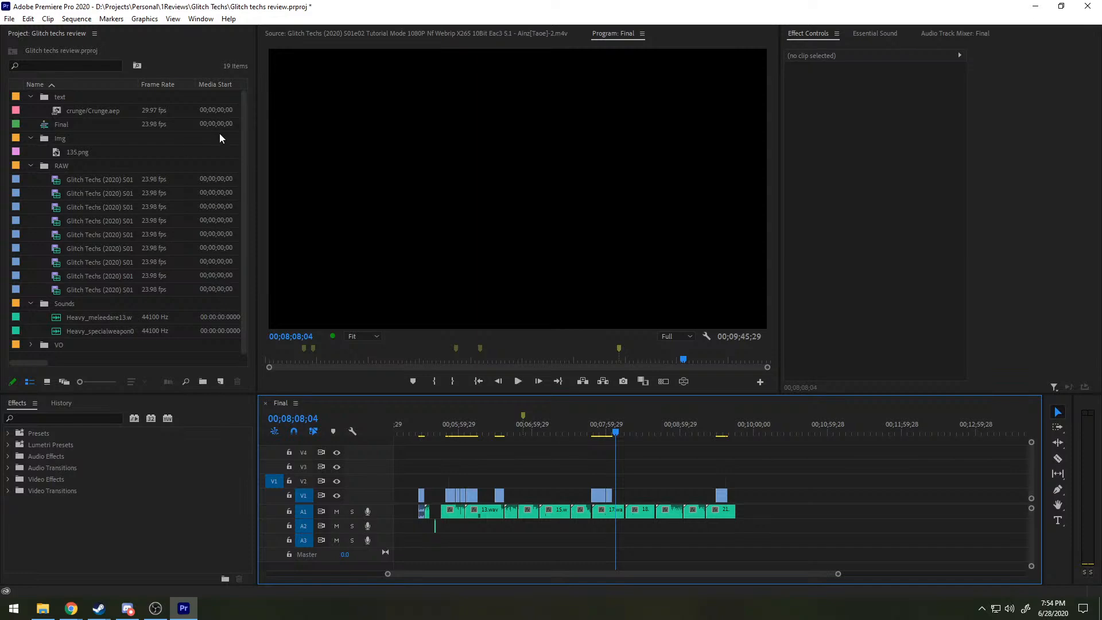
pyautogui.click(342, 37)
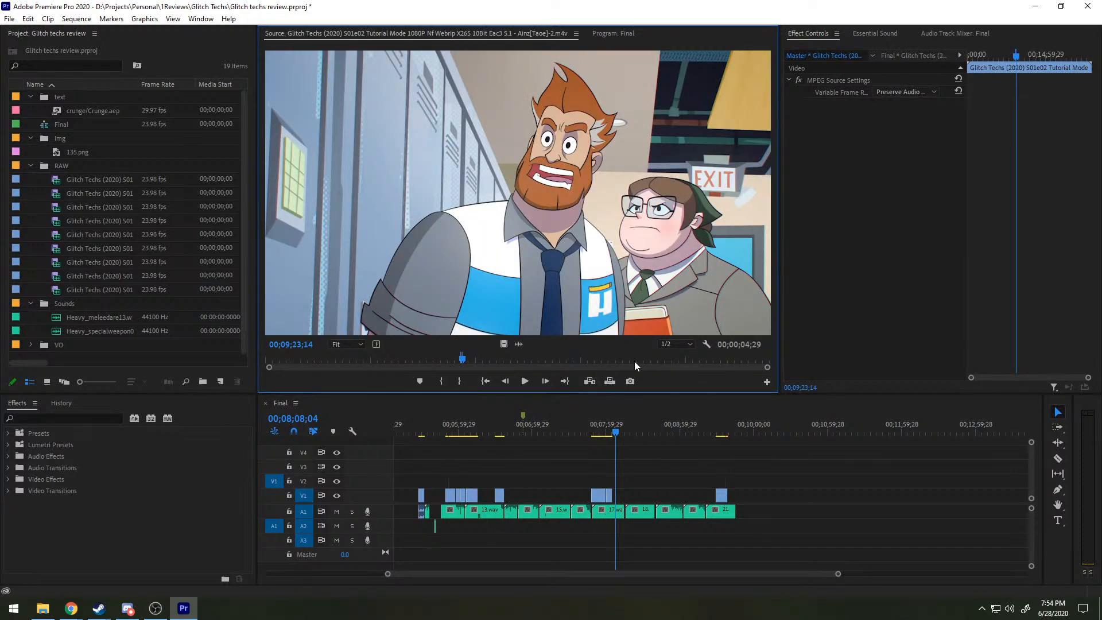
pyautogui.moveTo(634, 360); pyautogui.dragTo(687, 356)
pyautogui.moveTo(694, 356)
pyautogui.mouseDown()
pyautogui.moveTo(724, 356)
pyautogui.moveTo(693, 366)
pyautogui.mouseUp()
pyautogui.press('space')
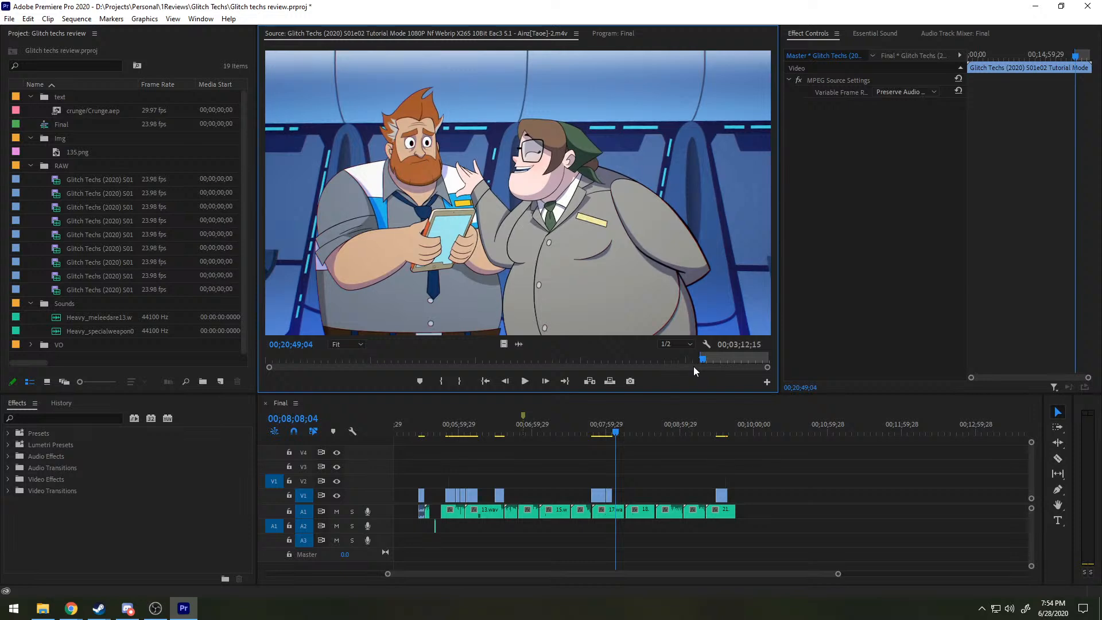
pyautogui.press('space')
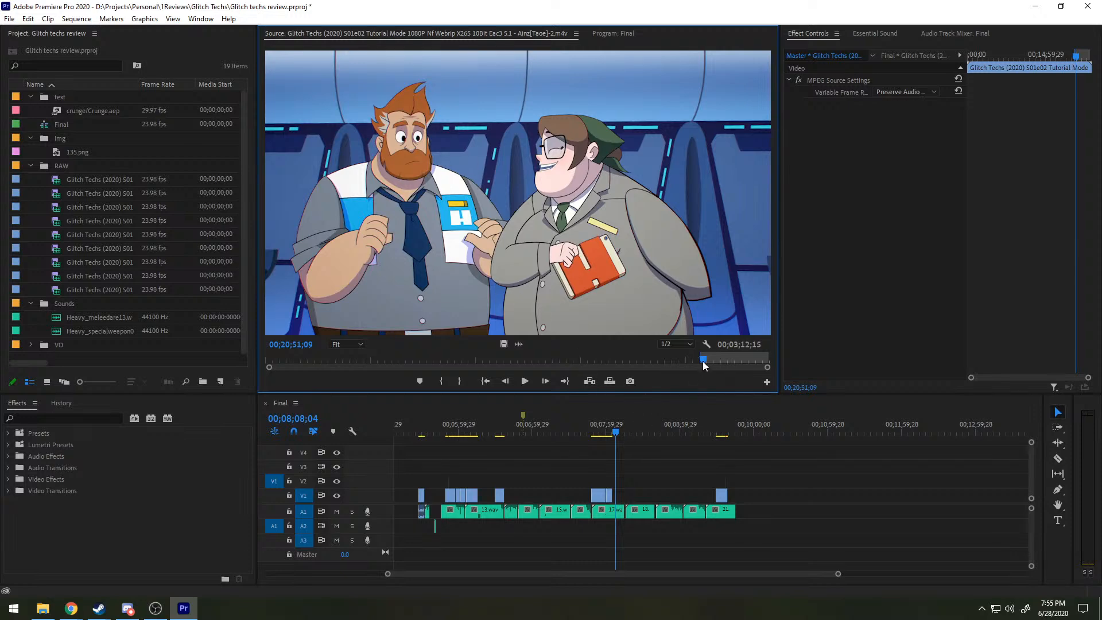
pyautogui.moveTo(703, 363); pyautogui.dragTo(706, 362)
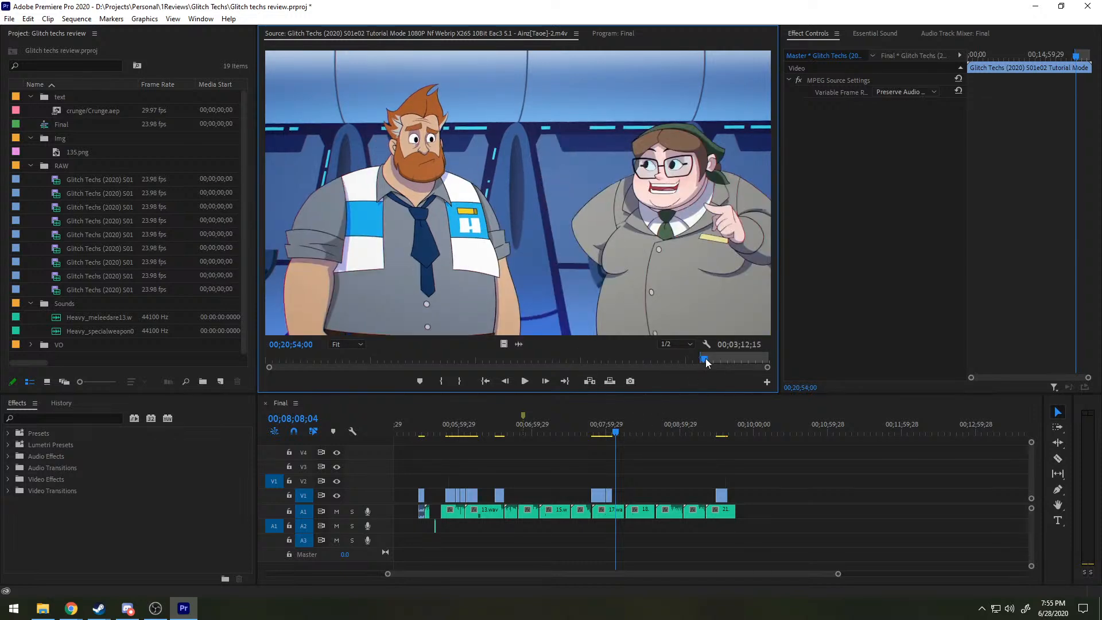
pyautogui.press('o')
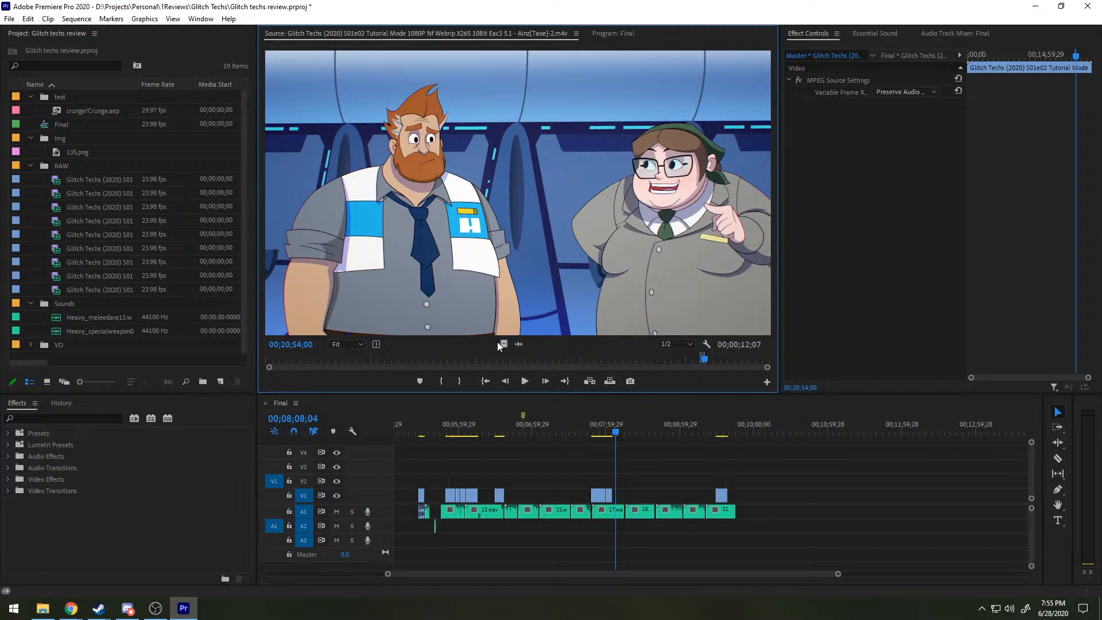
# Step: Place the marked Tutorial Mode video without audio on V1 at 00;08;08;04 over 17.wav, and save the project
pyautogui.moveTo(497, 342); pyautogui.dragTo(617, 495)
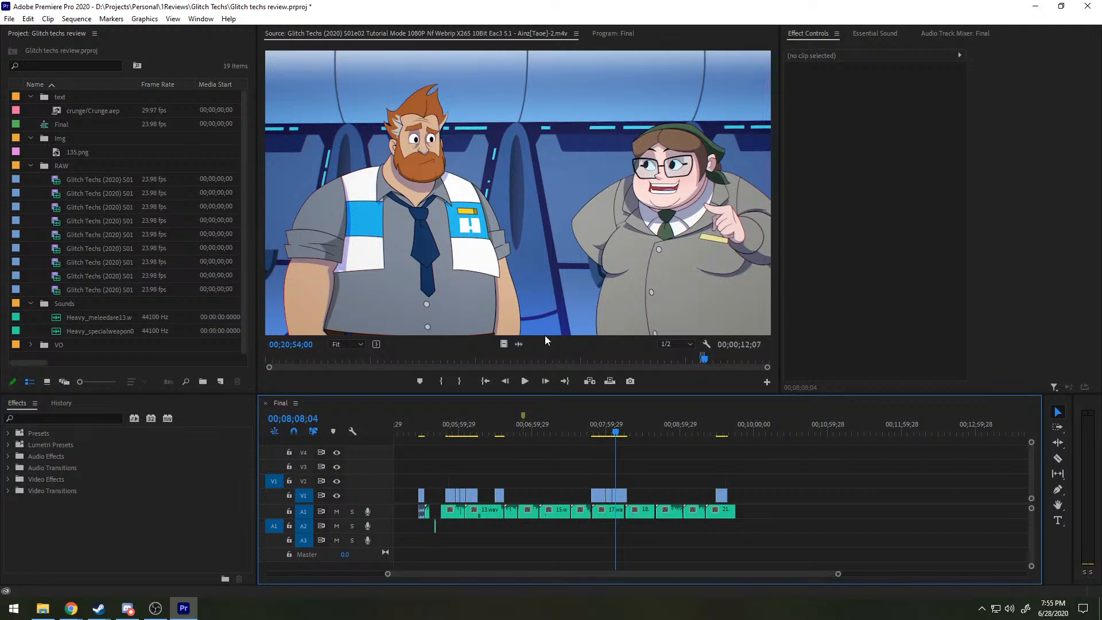
pyautogui.hotkey('ctrl', 's')
pyautogui.moveTo(605, 425)
pyautogui.mouseDown()
pyautogui.moveTo(581, 426)
pyautogui.moveTo(624, 425)
pyautogui.mouseUp()
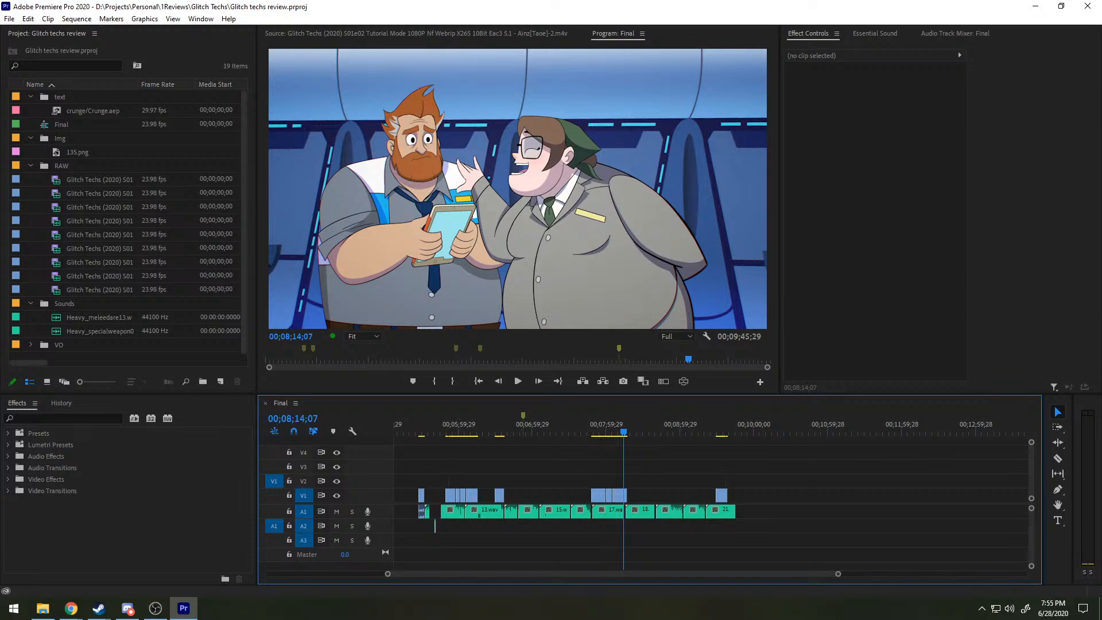
# Step: Examine the first four minutes of the S01e06 Alpha Leader source clip for footage to cover the 18.wav narration
pyautogui.press('f')
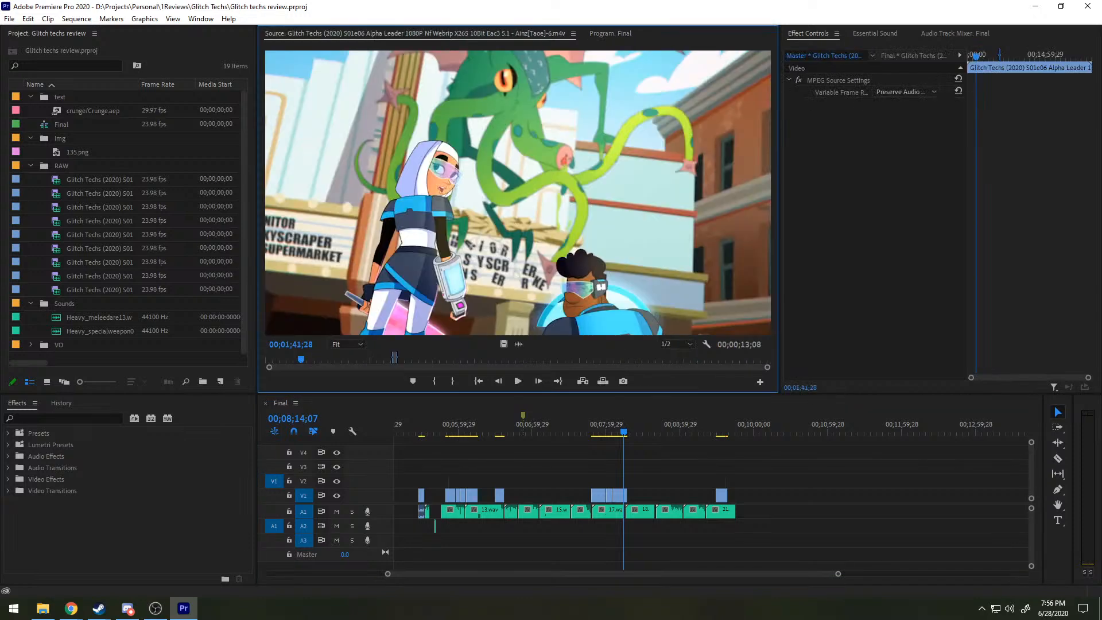
pyautogui.moveTo(305, 363); pyautogui.dragTo(350, 346)
pyautogui.press('space')
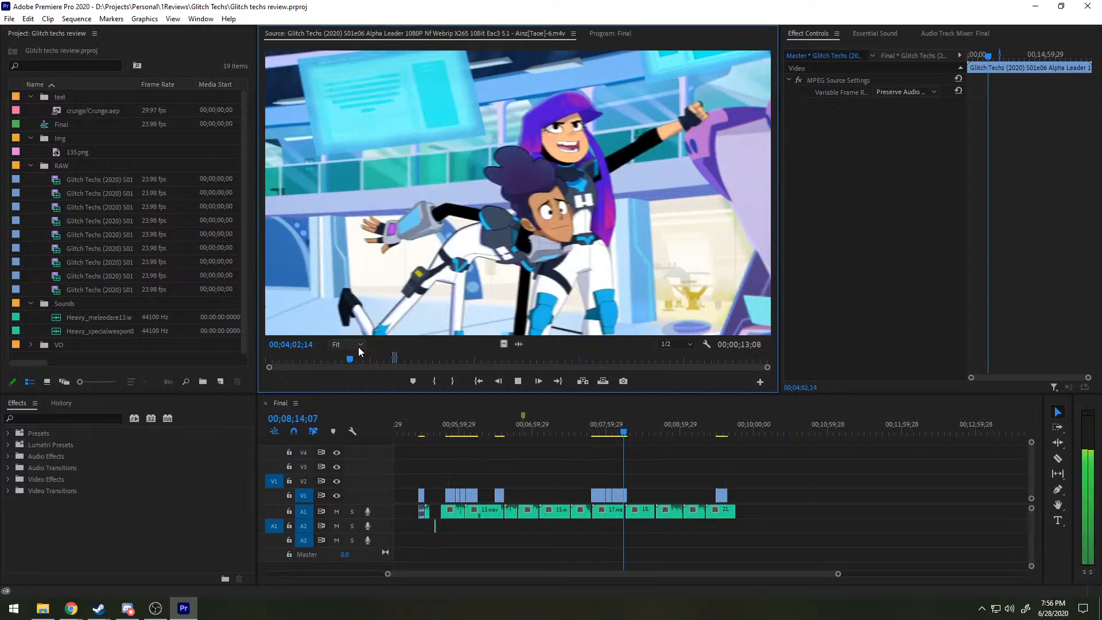
pyautogui.press('space')
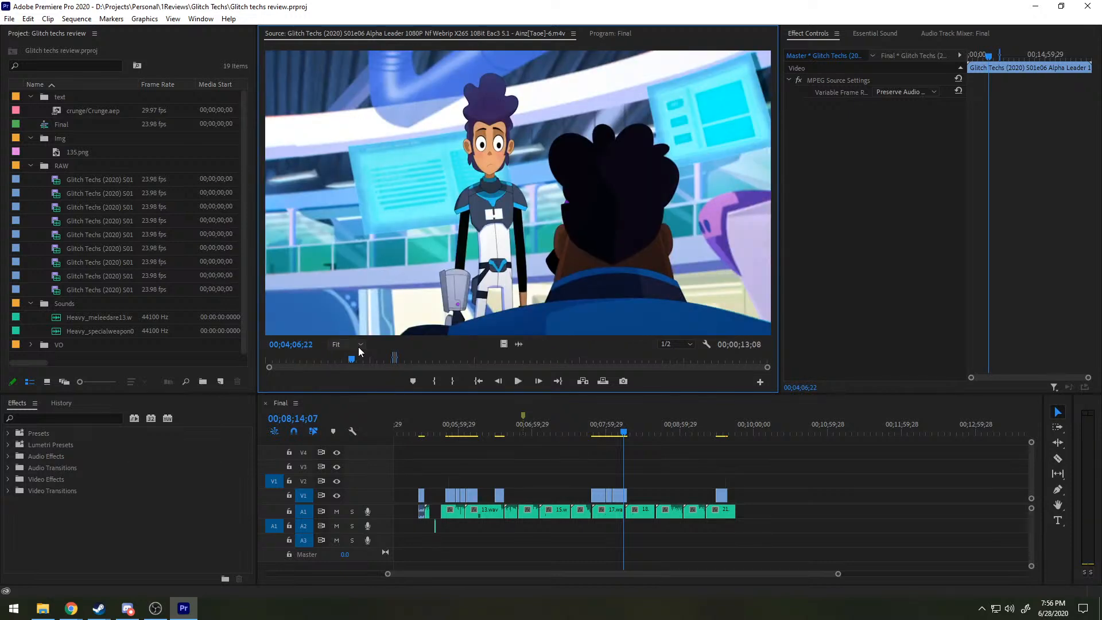
pyautogui.click(309, 359)
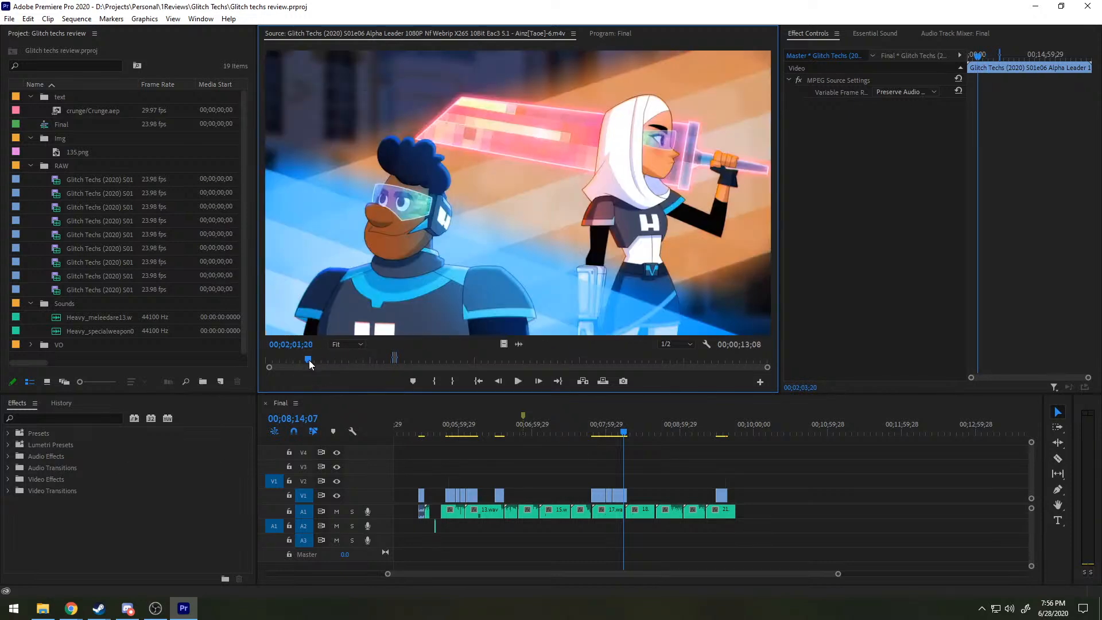
pyautogui.moveTo(308, 359); pyautogui.dragTo(285, 364)
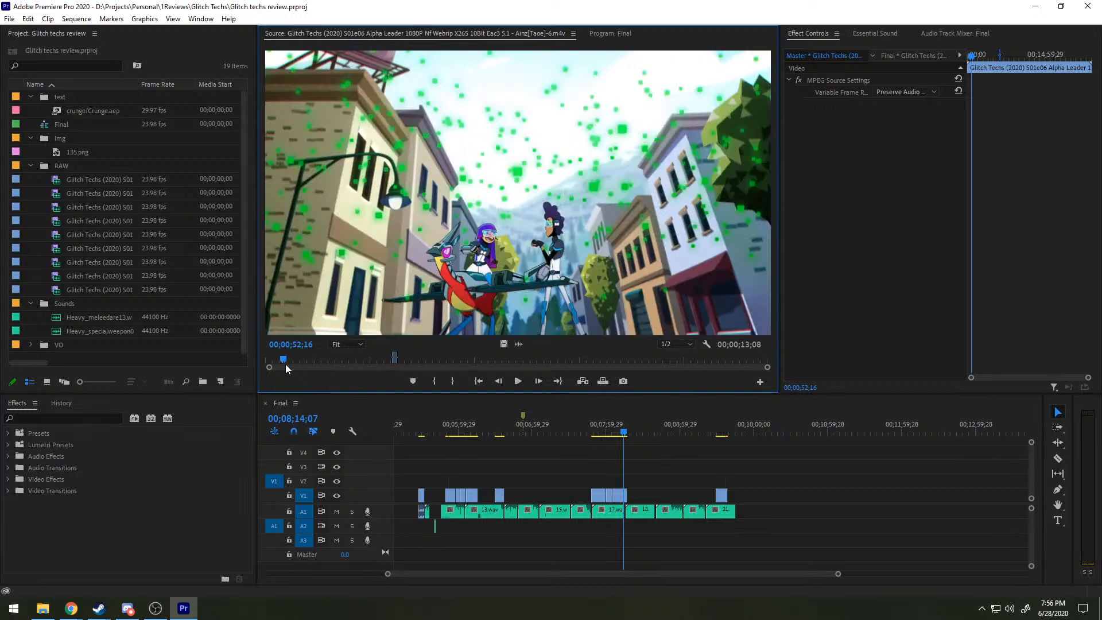
pyautogui.press('space')
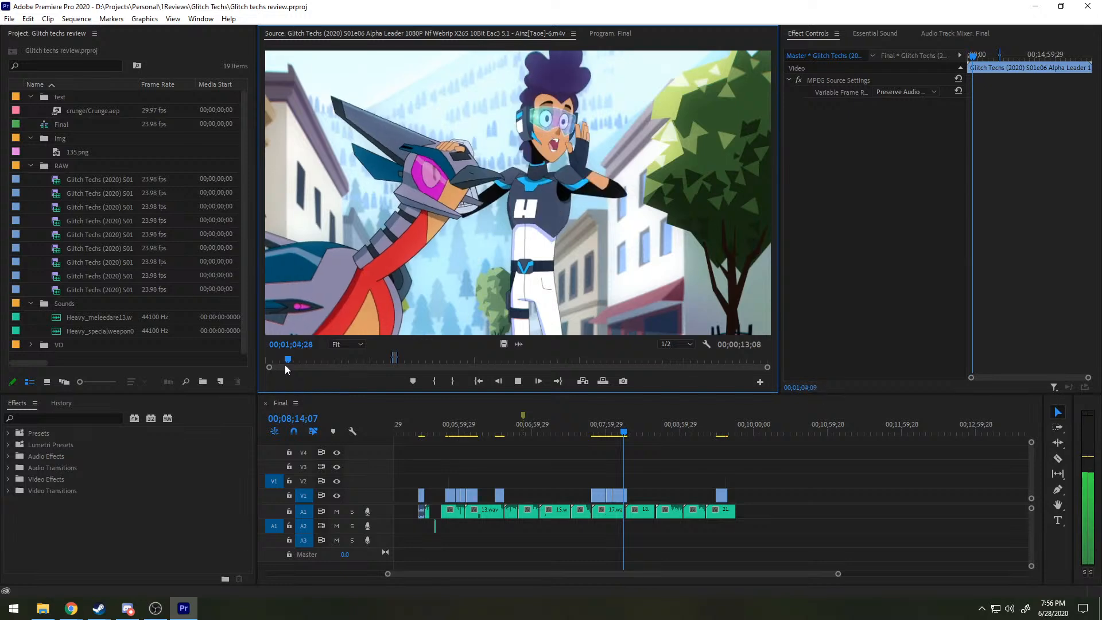
pyautogui.press('i')
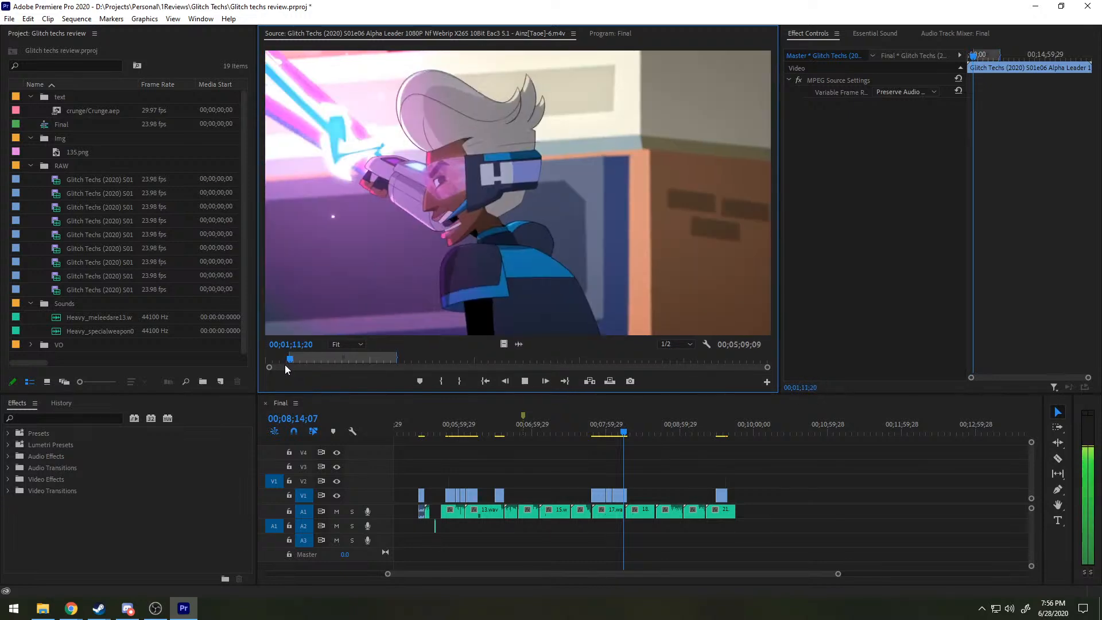
pyautogui.press('space')
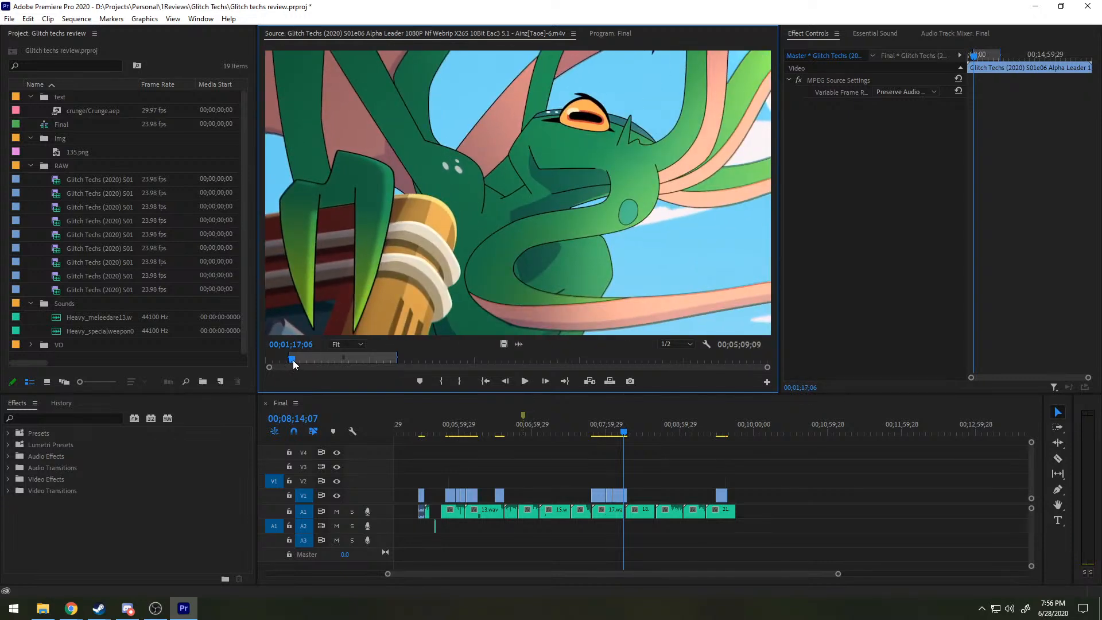
# Step: Mark about 10 seconds of Alpha Leader ending at 00;04;26;11 and place only its video on V1 after the Tutorial Mode clip
pyautogui.moveTo(292, 360); pyautogui.dragTo(351, 356)
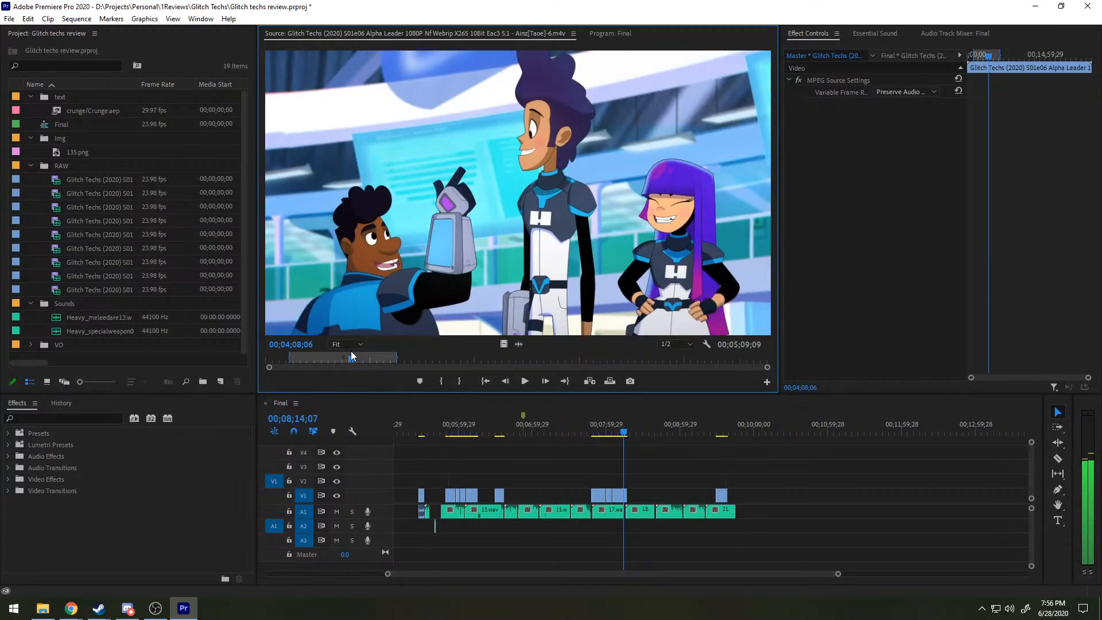
pyautogui.press('space')
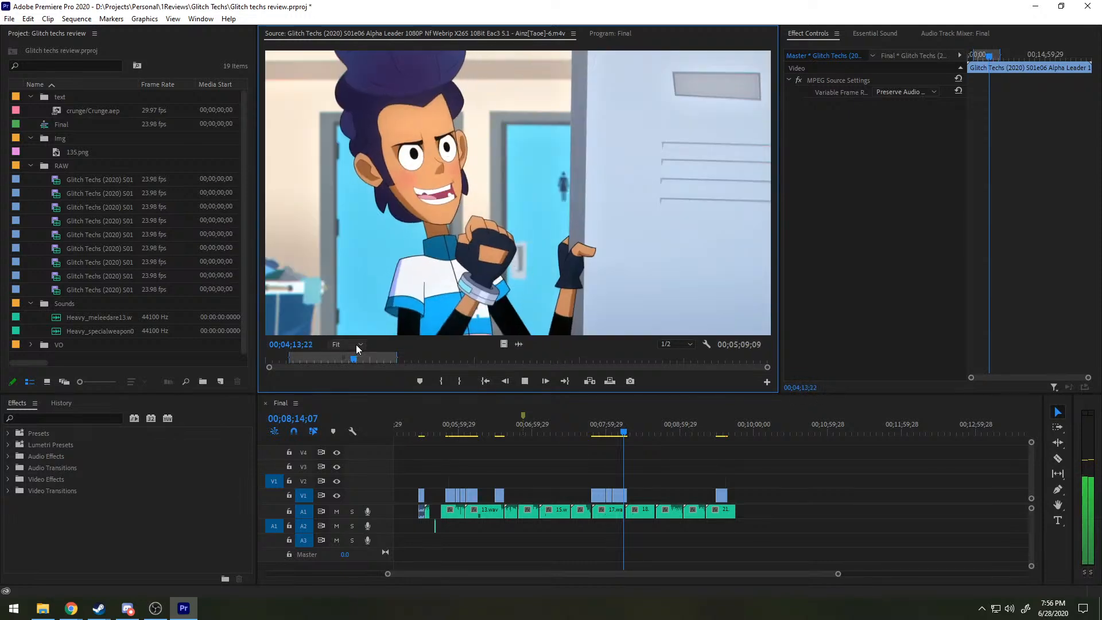
pyautogui.press('space')
pyautogui.press('space')
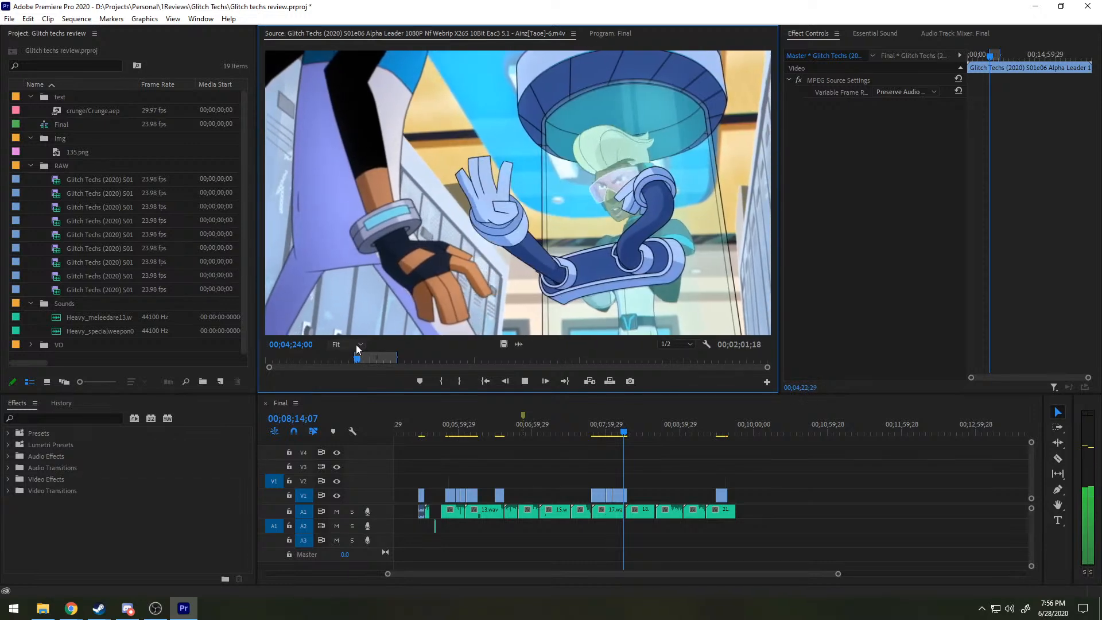
pyautogui.press('space')
pyautogui.press('o')
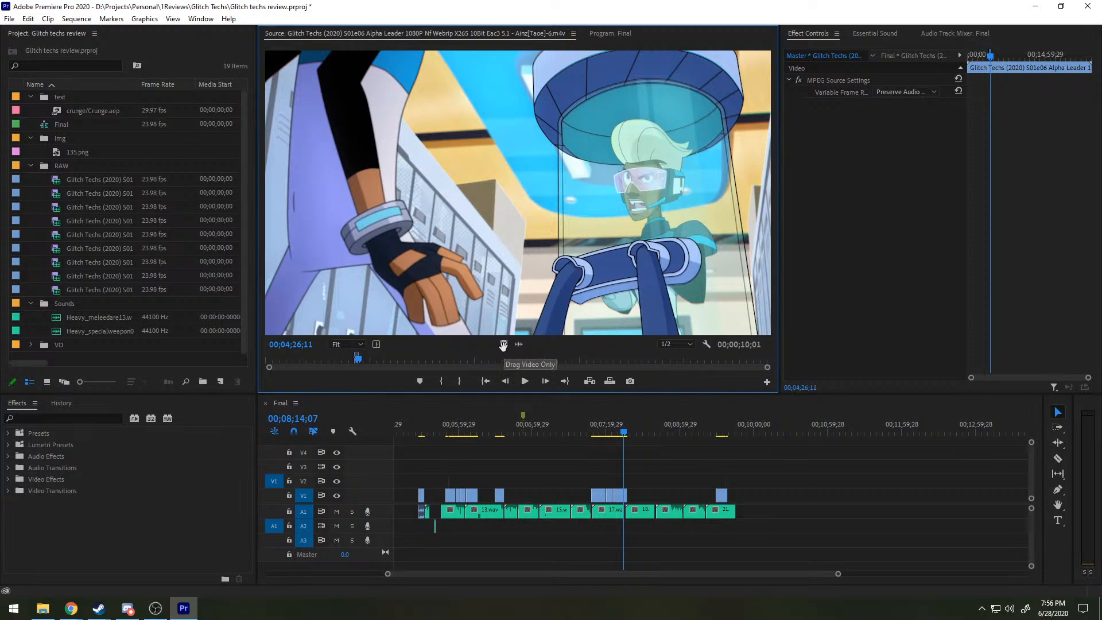
pyautogui.moveTo(503, 345); pyautogui.dragTo(630, 492)
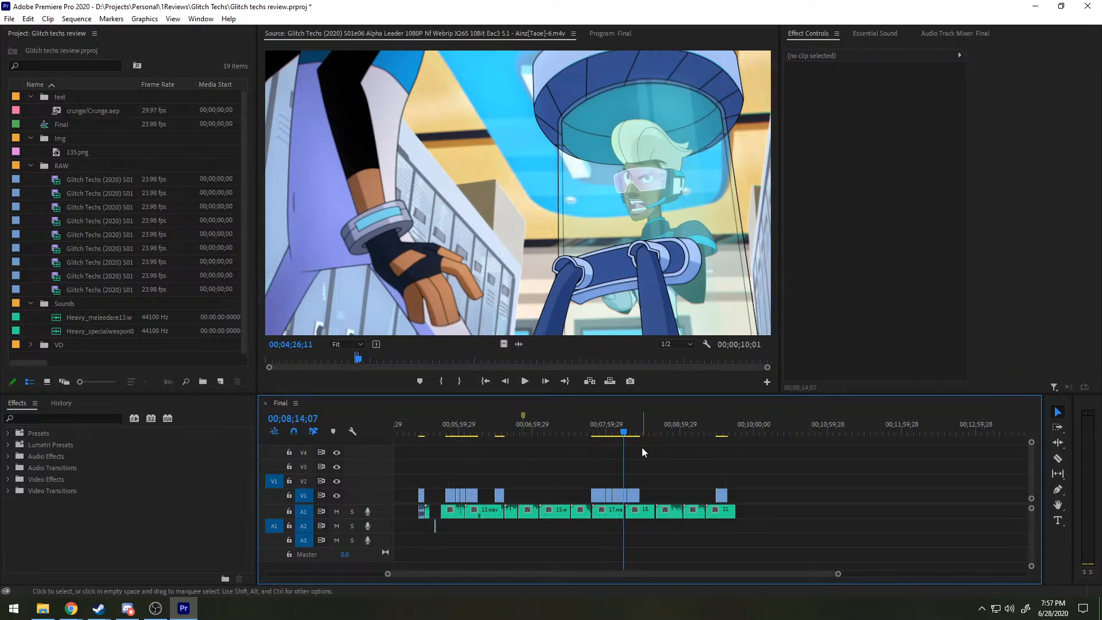
# Step: Review the new Alpha Leader clip against 18.wav and listen to the uncovered narration up to about 00;08;29;23
pyautogui.click(631, 433)
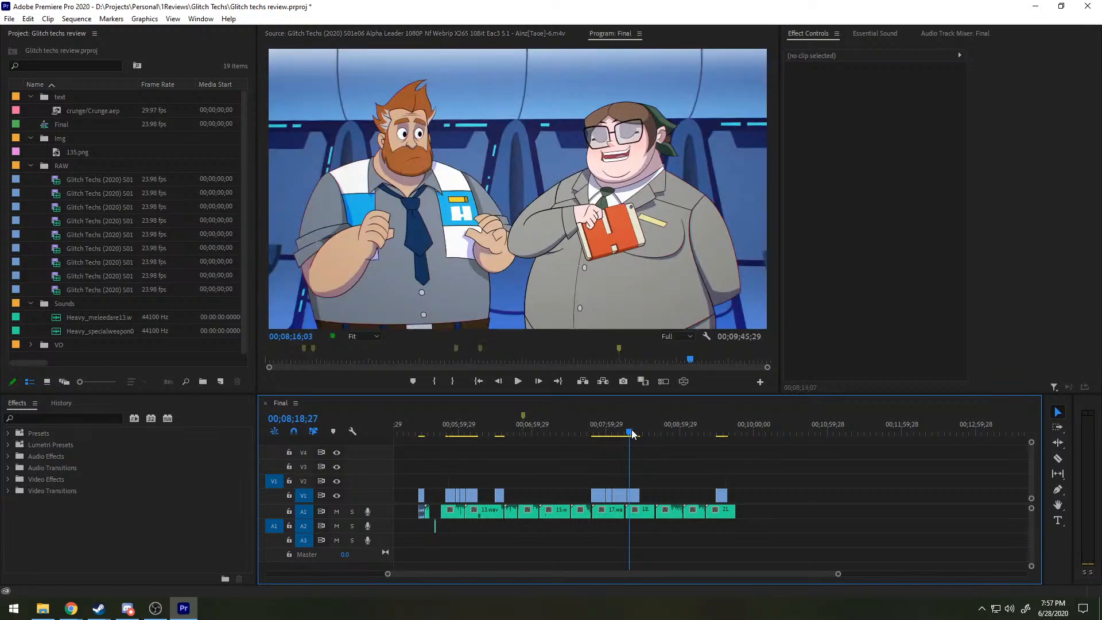
pyautogui.moveTo(631, 433); pyautogui.dragTo(636, 431)
pyautogui.scroll(6, 643, 509)
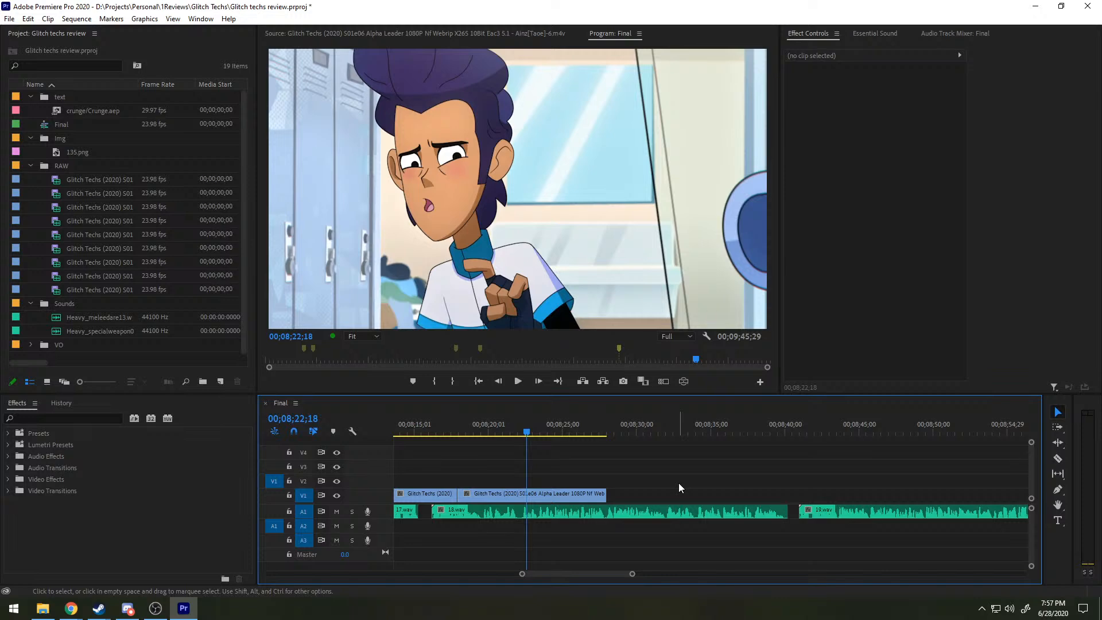
pyautogui.click(529, 431)
pyautogui.moveTo(532, 431); pyautogui.dragTo(567, 428)
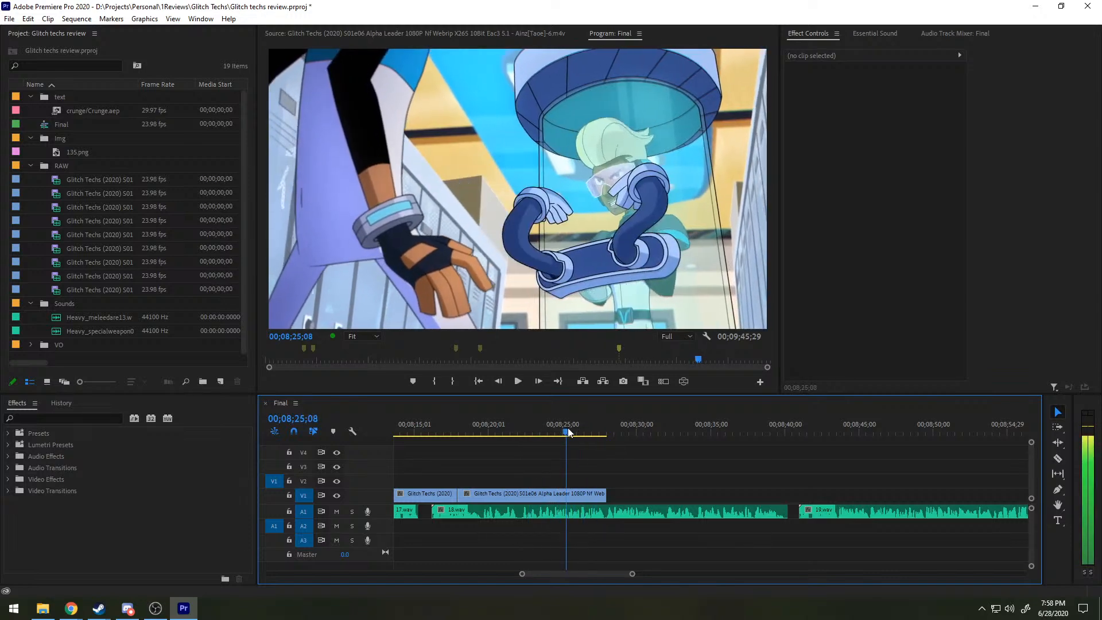
pyautogui.press('space')
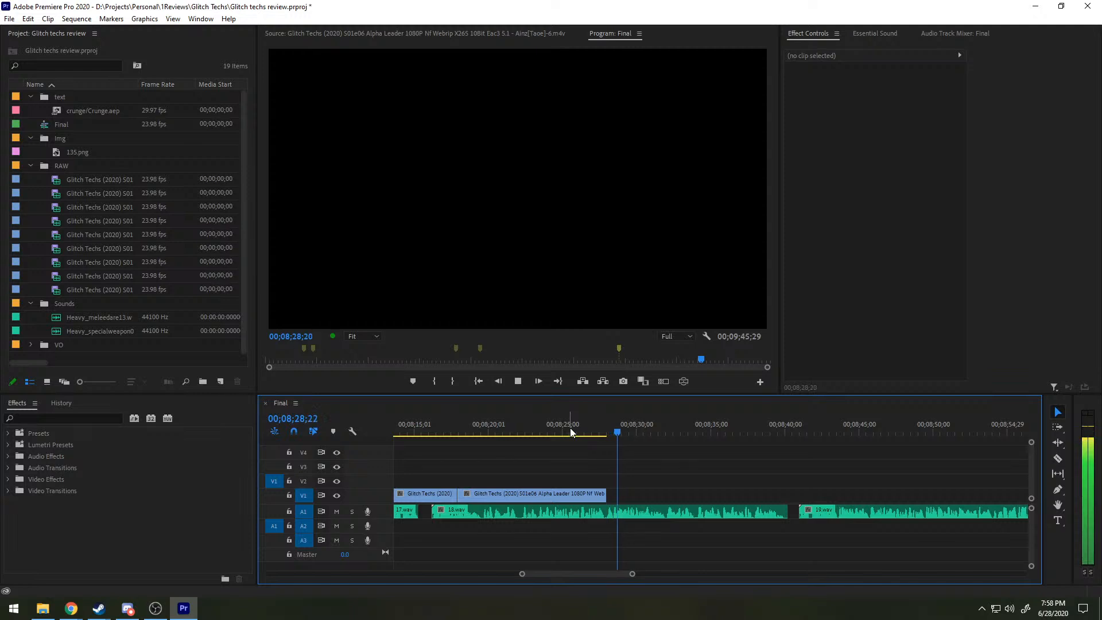
pyautogui.press('space')
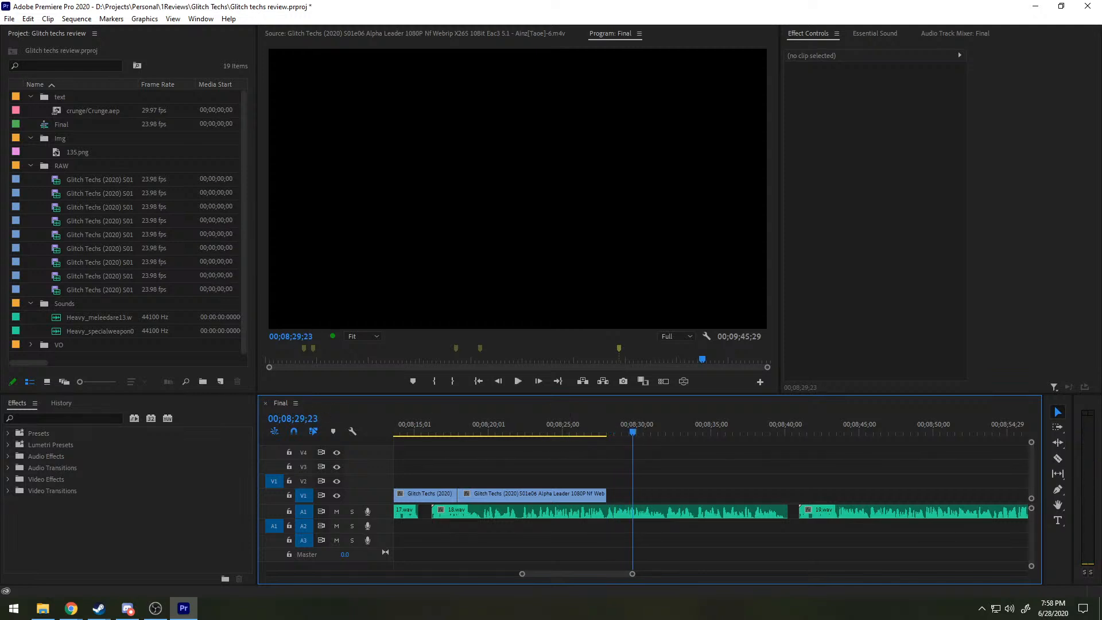
# Step: Open the S01e01 Age Of Hinobi source clip and skim 00;20;13 to 00;21;20 for footage matching the 18.wav narration
pyautogui.doubleClick(56, 180)
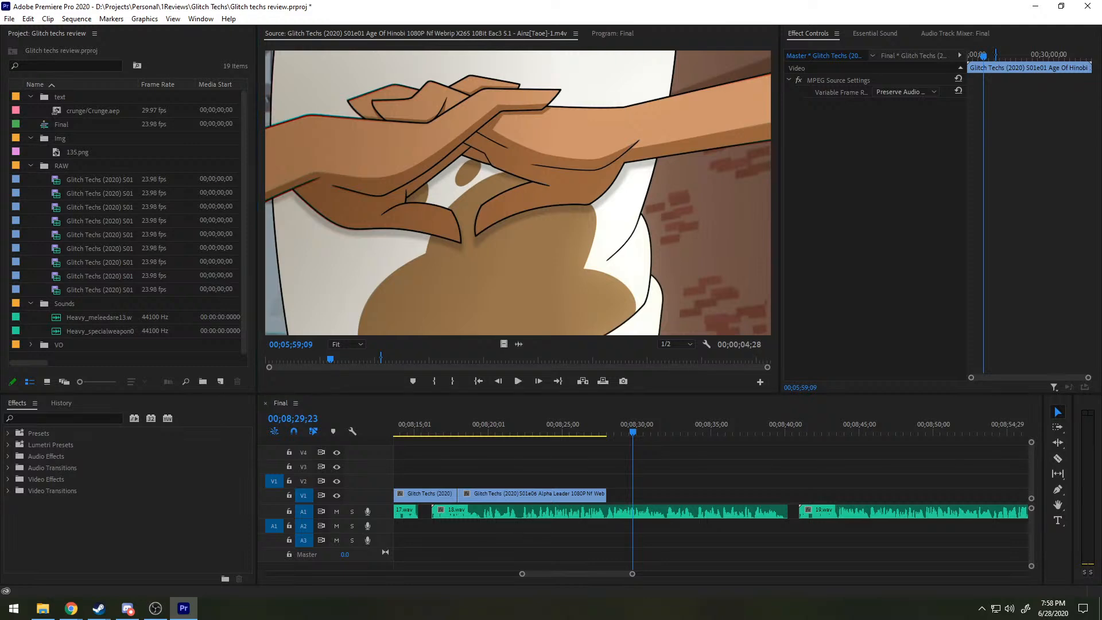
pyautogui.moveTo(323, 358); pyautogui.dragTo(485, 344)
pyautogui.press('space')
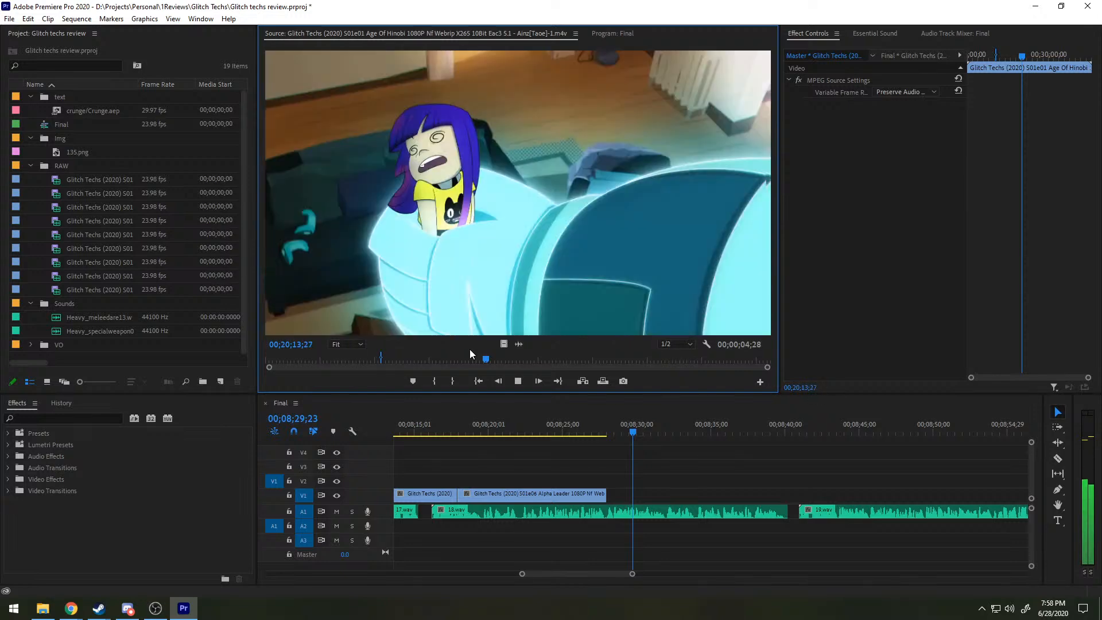
pyautogui.press('l')
pyautogui.press('l')
pyautogui.press('l')
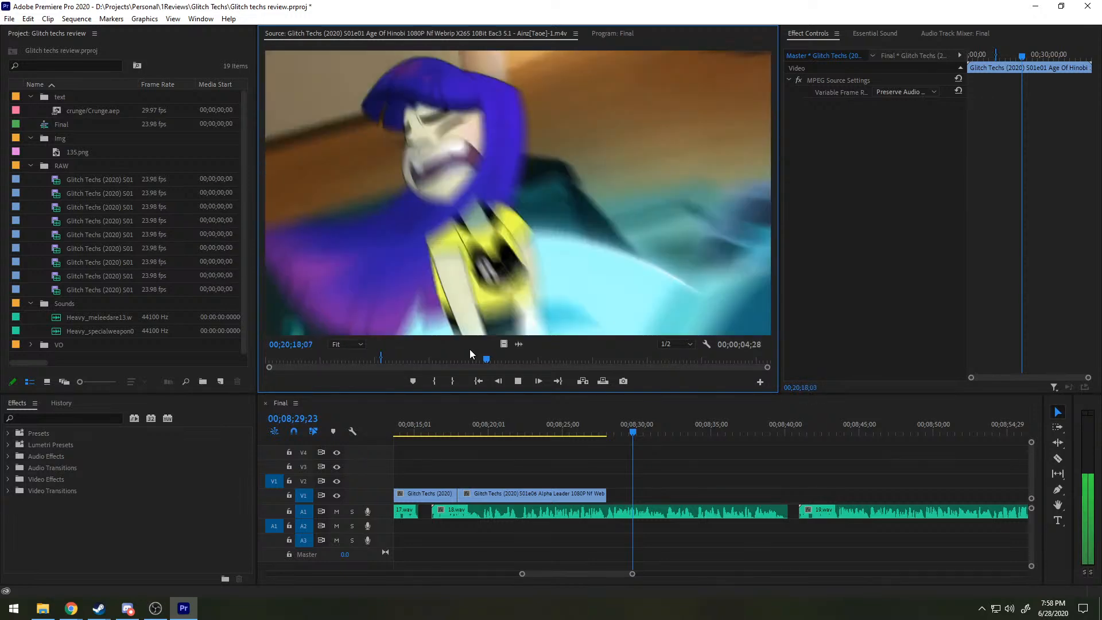
pyautogui.press('space')
pyautogui.press('space')
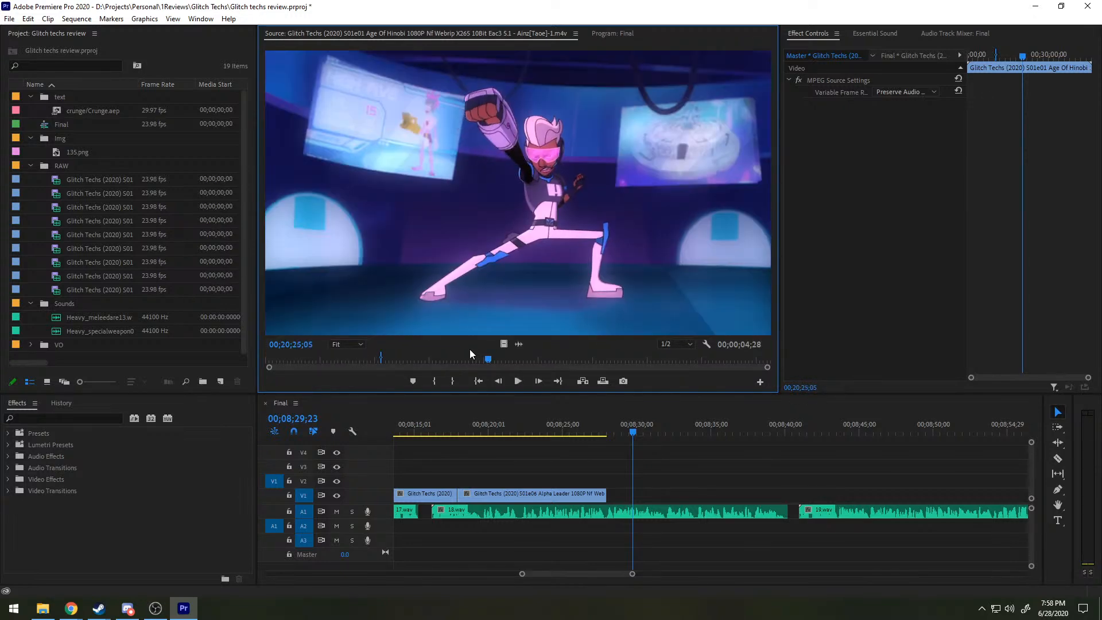
pyautogui.press('i')
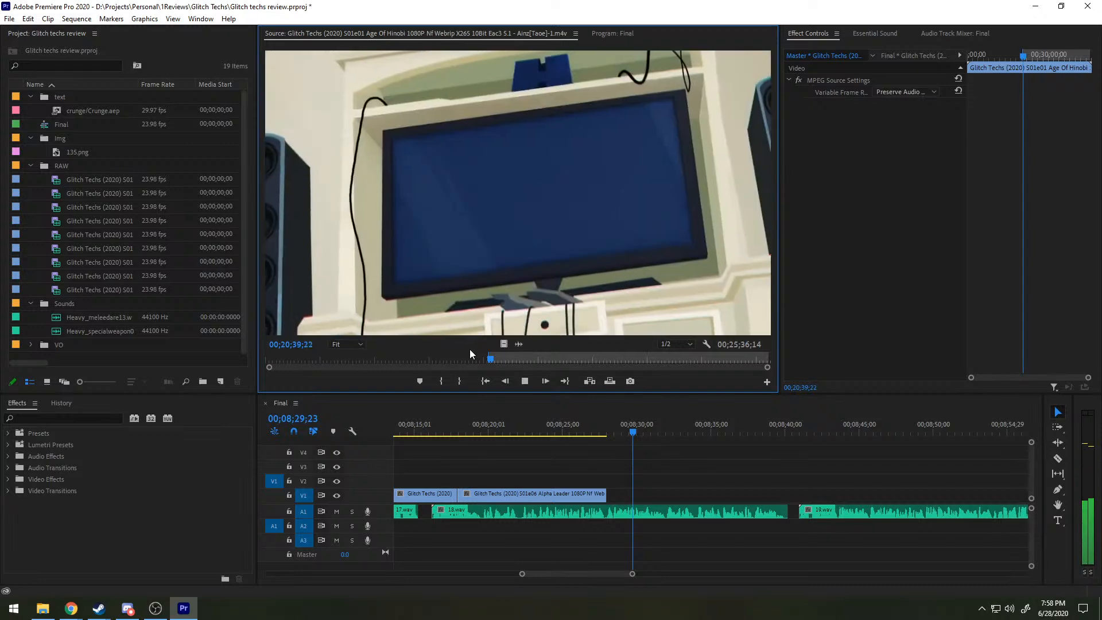
pyautogui.press('l')
pyautogui.press('l')
pyautogui.press('l')
pyautogui.press('l')
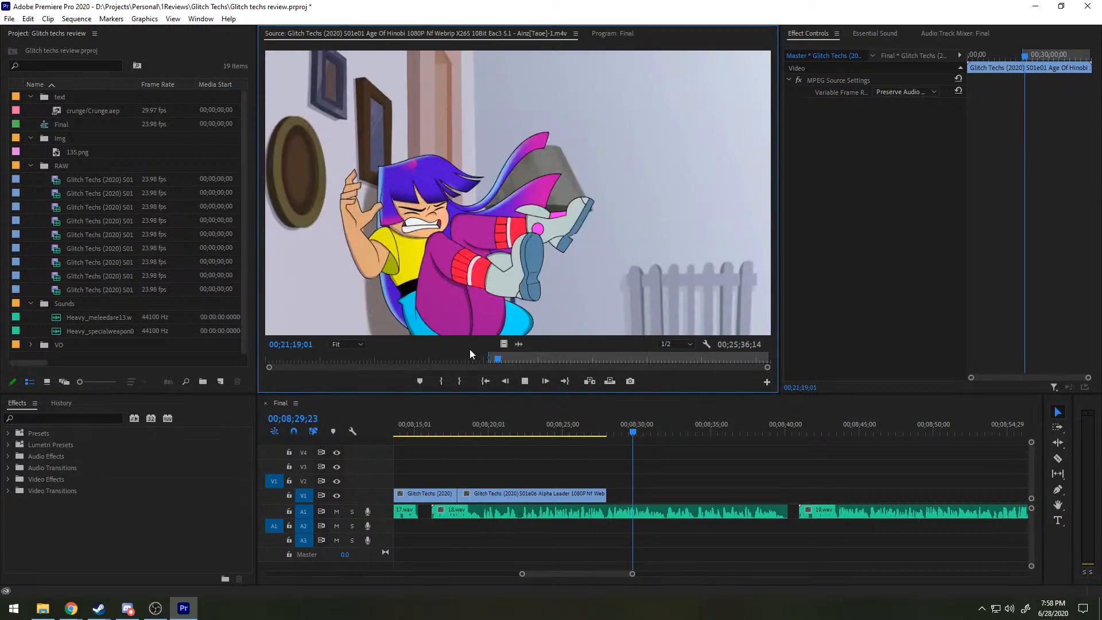
pyautogui.press('space')
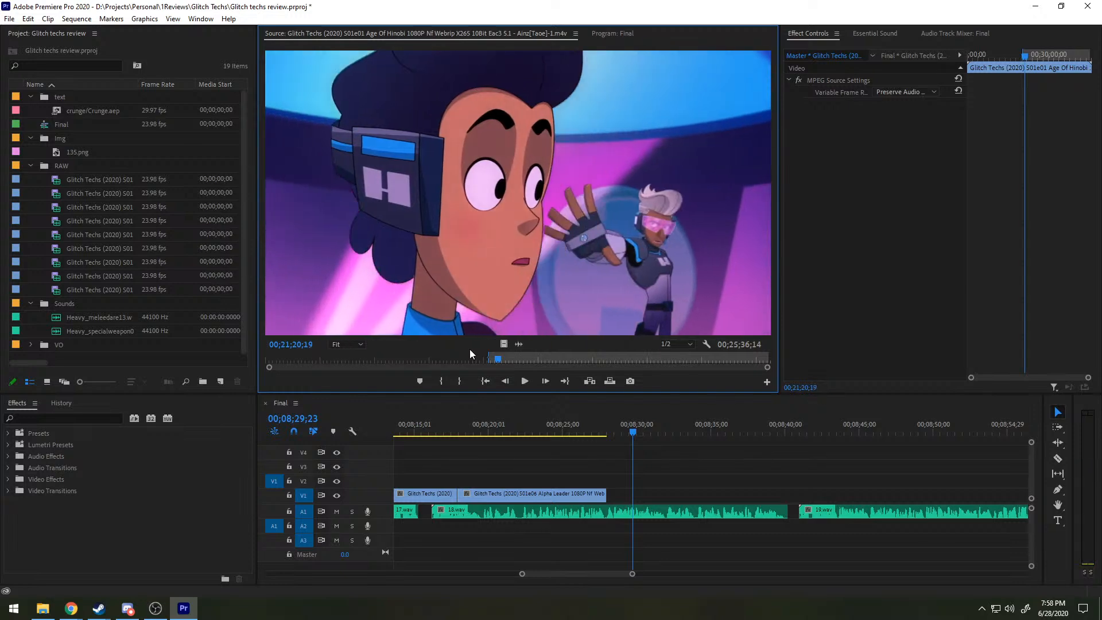
# Step: Mark a range of about 5 seconds ending at 00;21;32;11 in the Age Of Hinobi source clip
pyautogui.press('space')
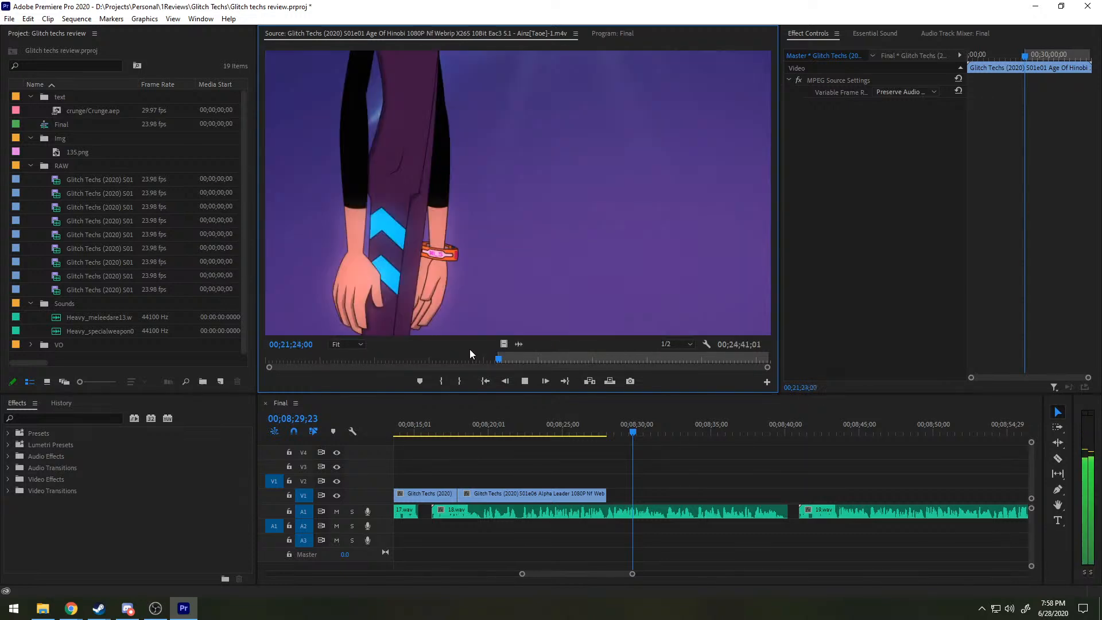
pyautogui.press('space')
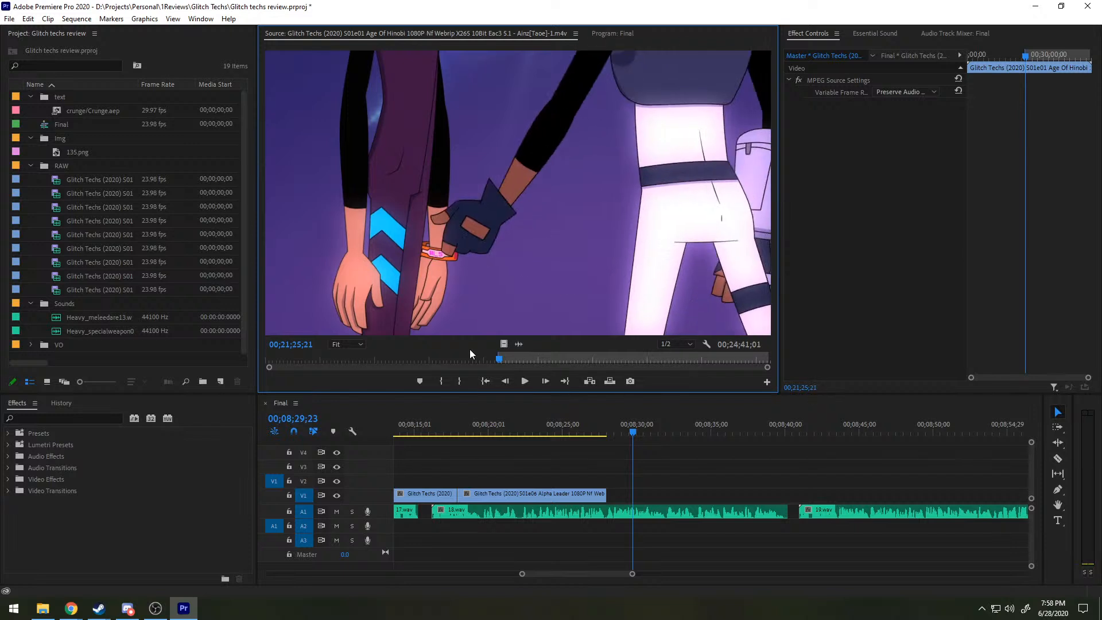
pyautogui.press('space')
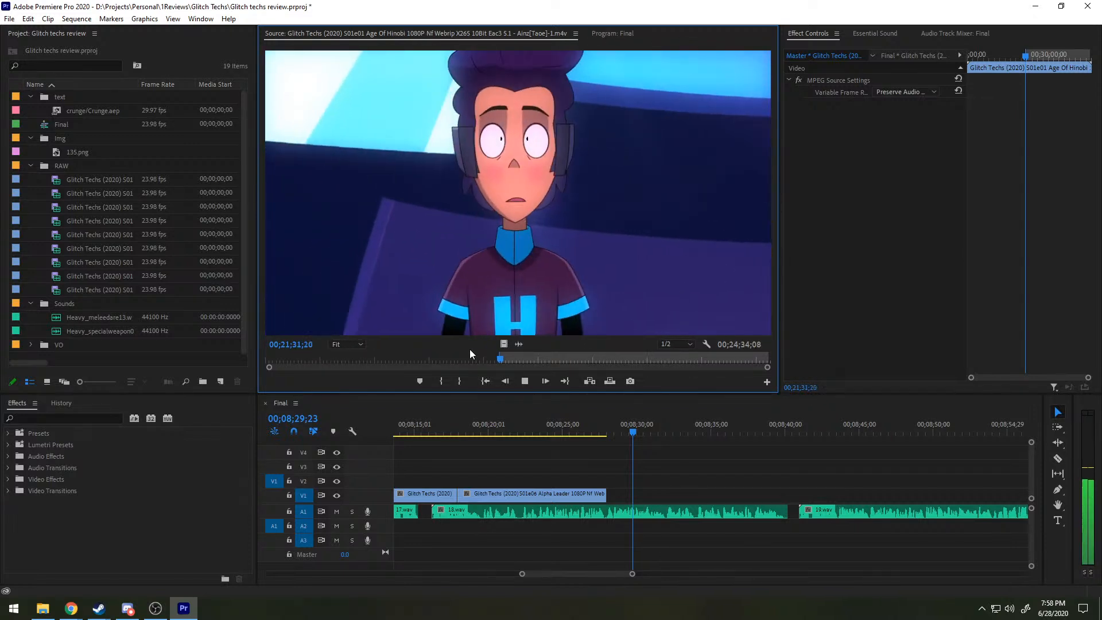
pyautogui.press('space')
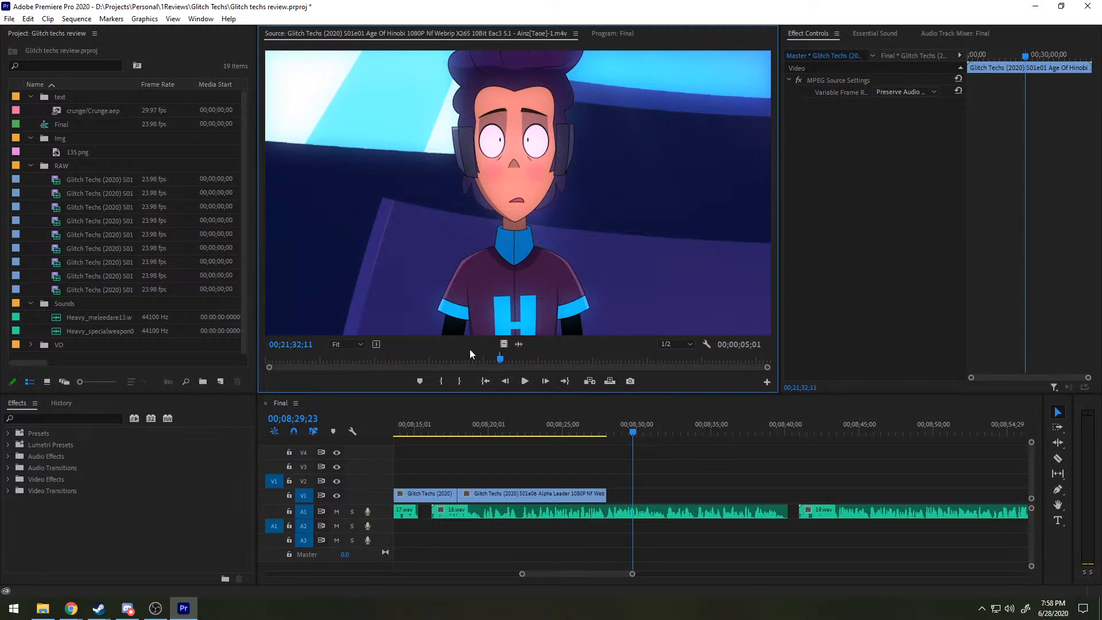
# Step: Place the marked Age Of Hinobi video without audio on V1 directly after the Alpha Leader clip and play back the join
pyautogui.moveTo(503, 345); pyautogui.dragTo(611, 488)
pyautogui.moveTo(624, 431); pyautogui.dragTo(591, 432)
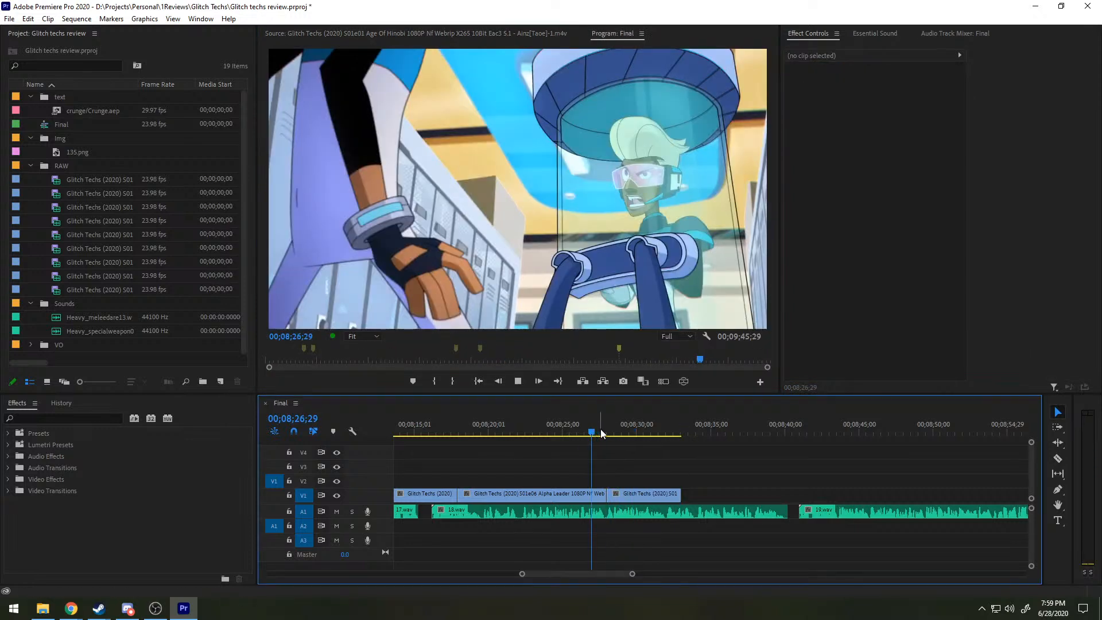
pyautogui.press('space')
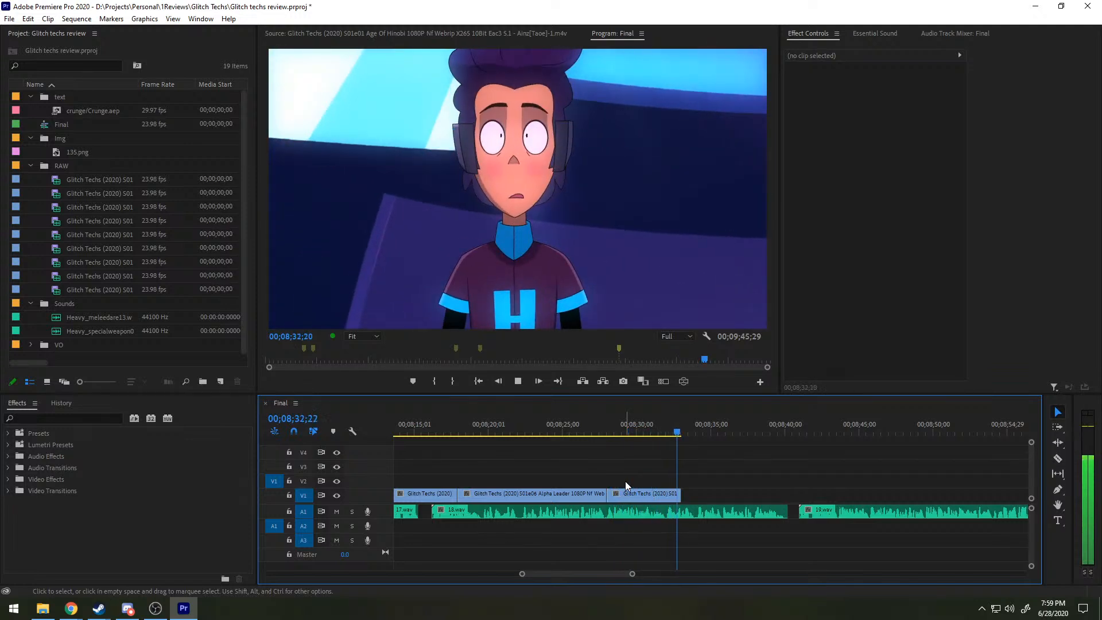
pyautogui.press('space')
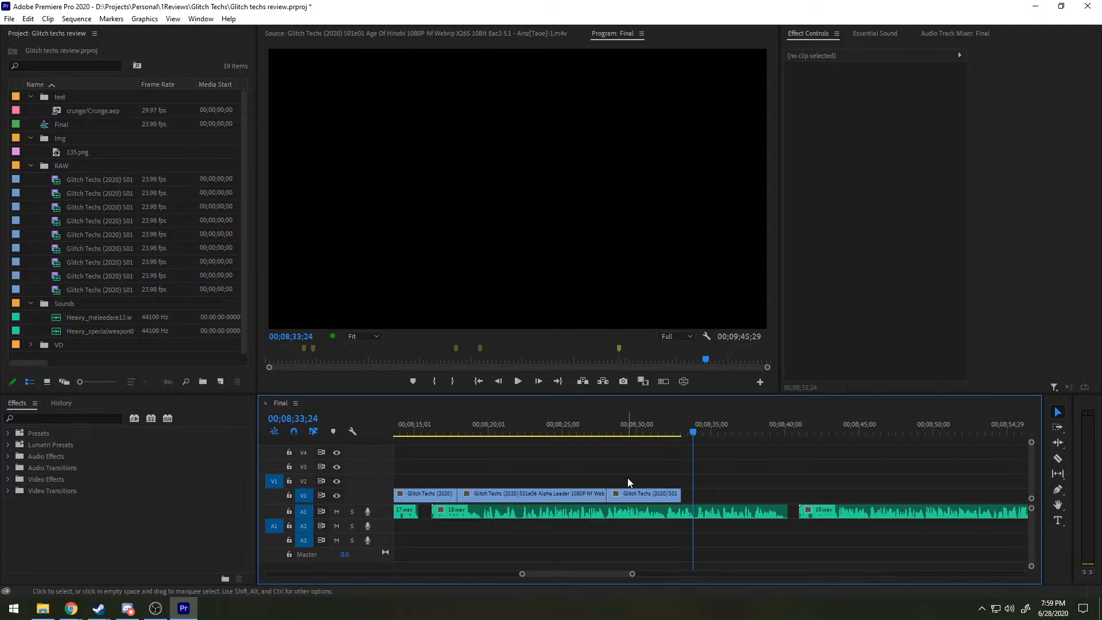